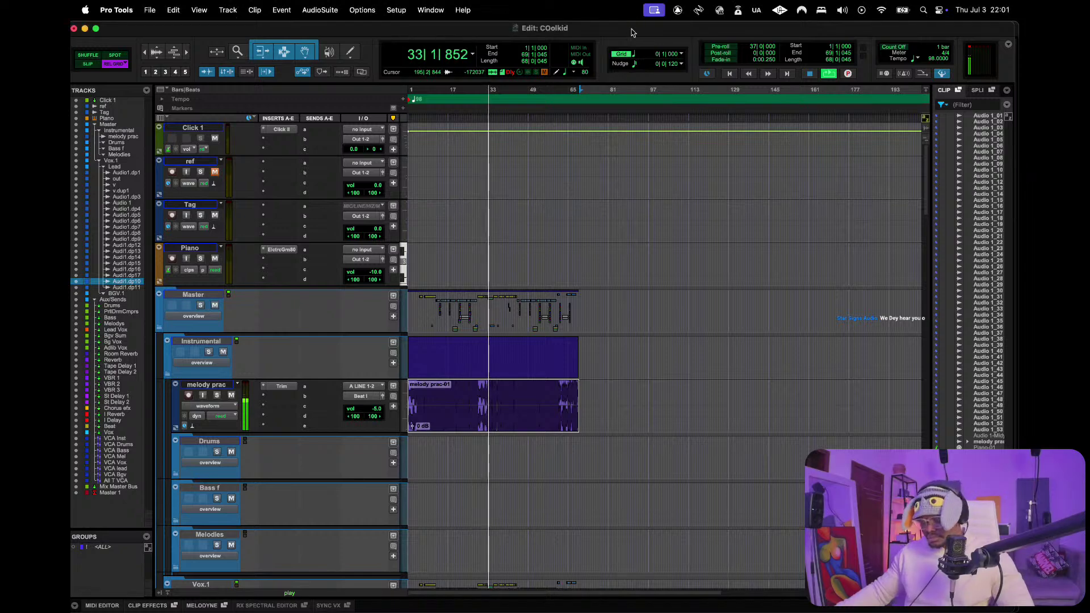
- Stop playback and look over the session's instrumental and vocal tracks across the timeline
{"action": "key", "text": "space"}
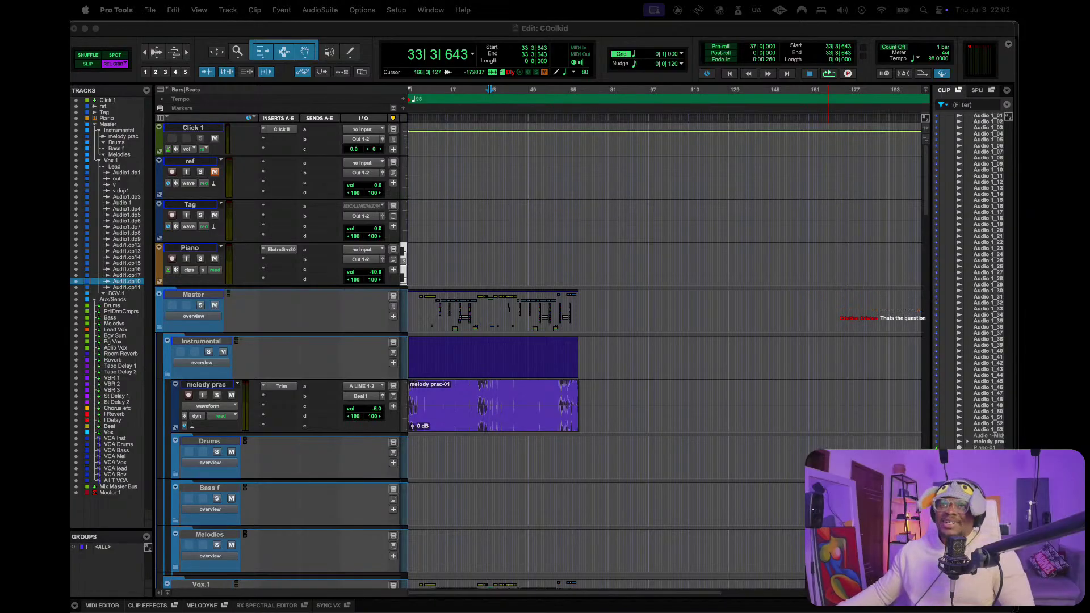
{"action": "left_click", "coordinate": [773, 31]}
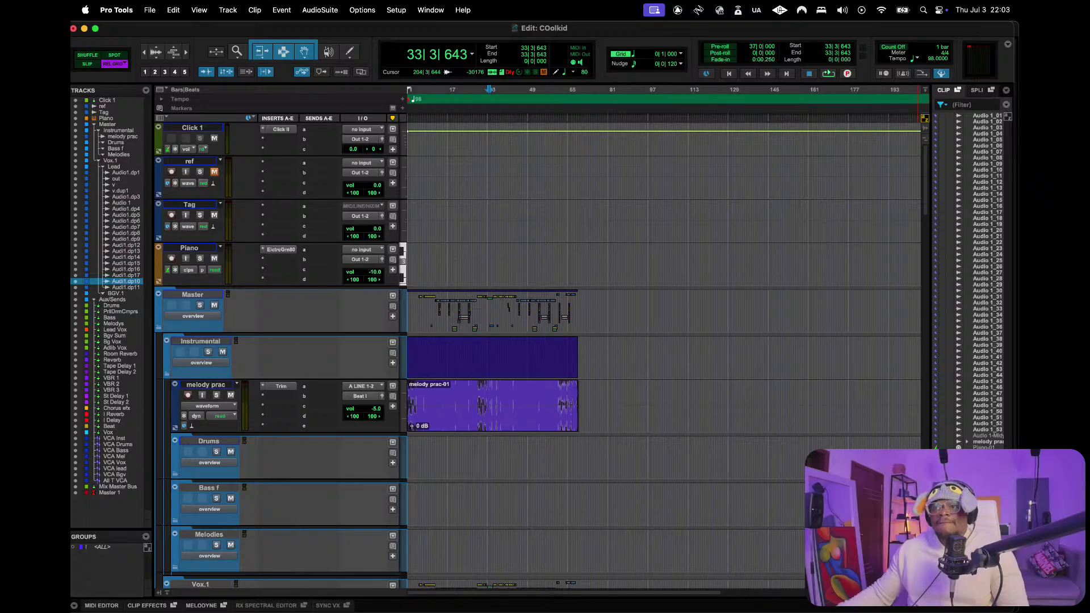
{"action": "key", "text": "super+Tab"}
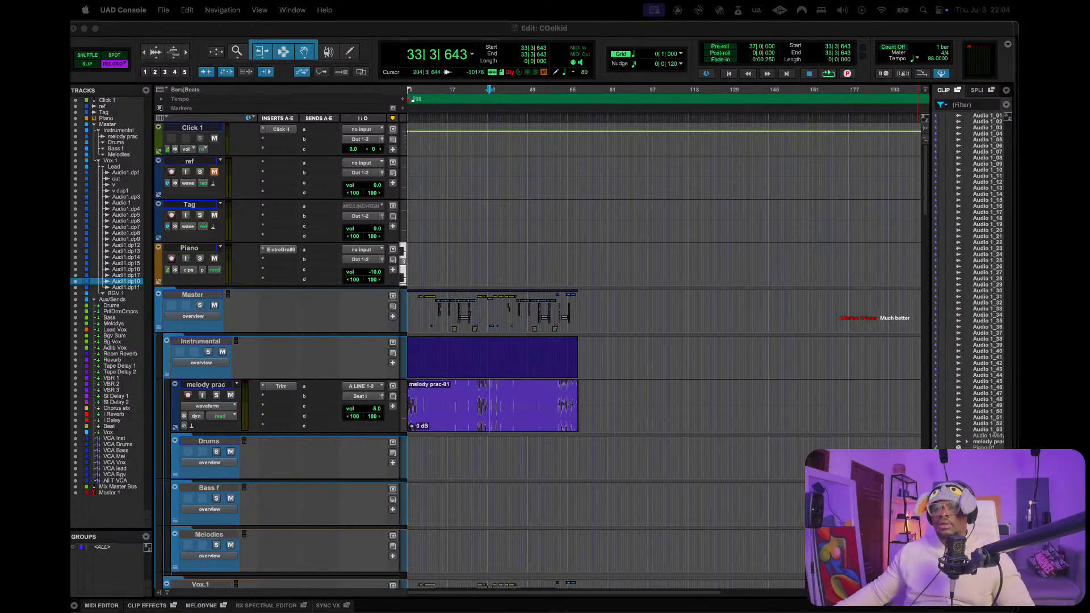
{"action": "scroll", "coordinate": [232, 231], "scroll_direction": "down", "scroll_amount": 6}
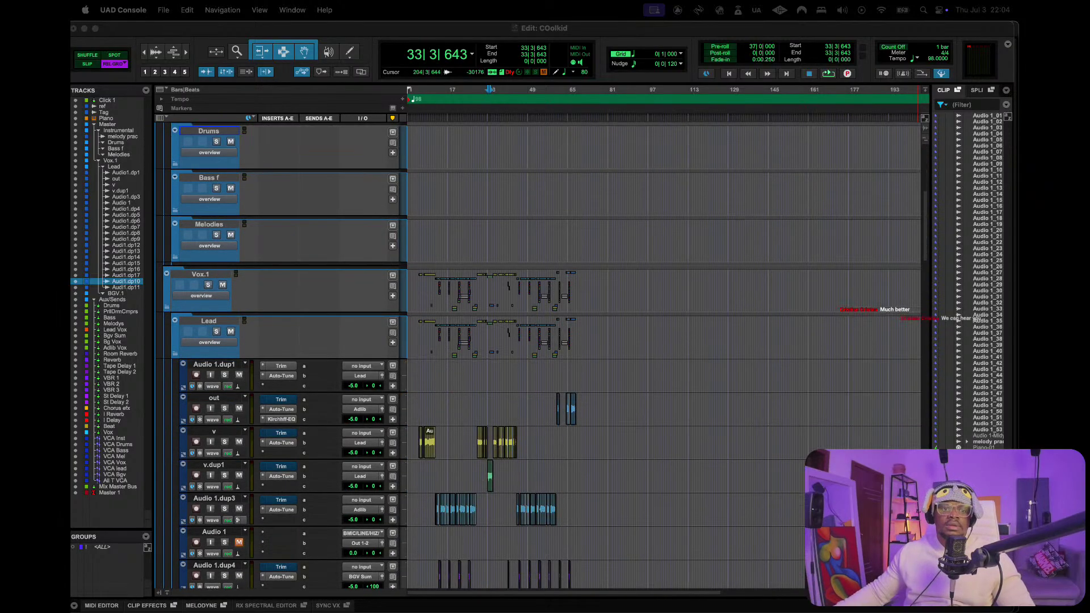
{"action": "scroll", "coordinate": [231, 231], "scroll_direction": "up", "scroll_amount": 4}
{"action": "scroll", "coordinate": [232, 232], "scroll_direction": "down", "scroll_amount": 15}
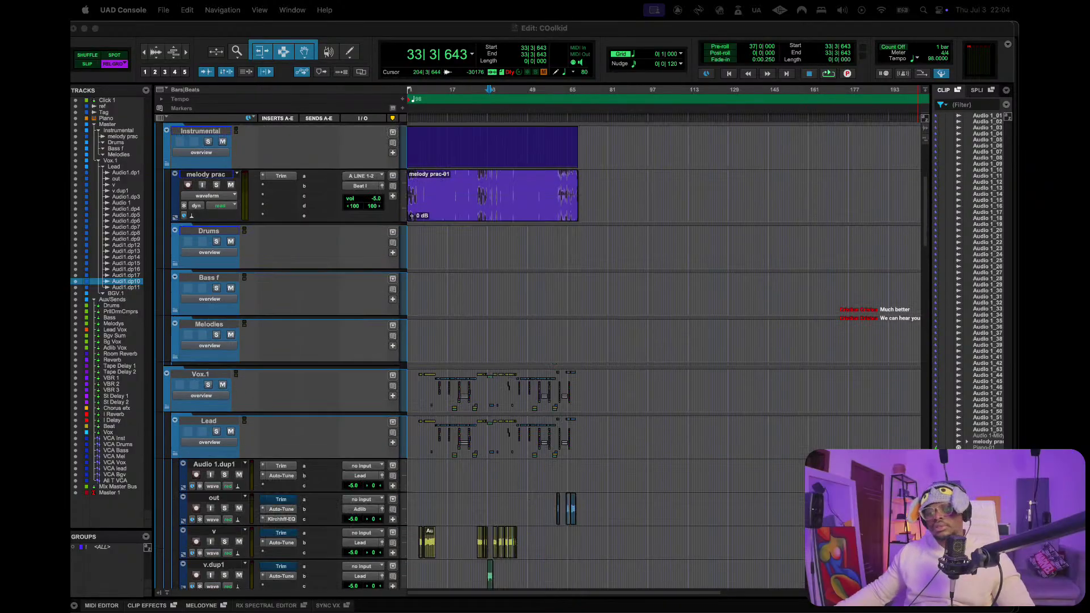
{"action": "scroll", "coordinate": [231, 232], "scroll_direction": "up", "scroll_amount": 15}
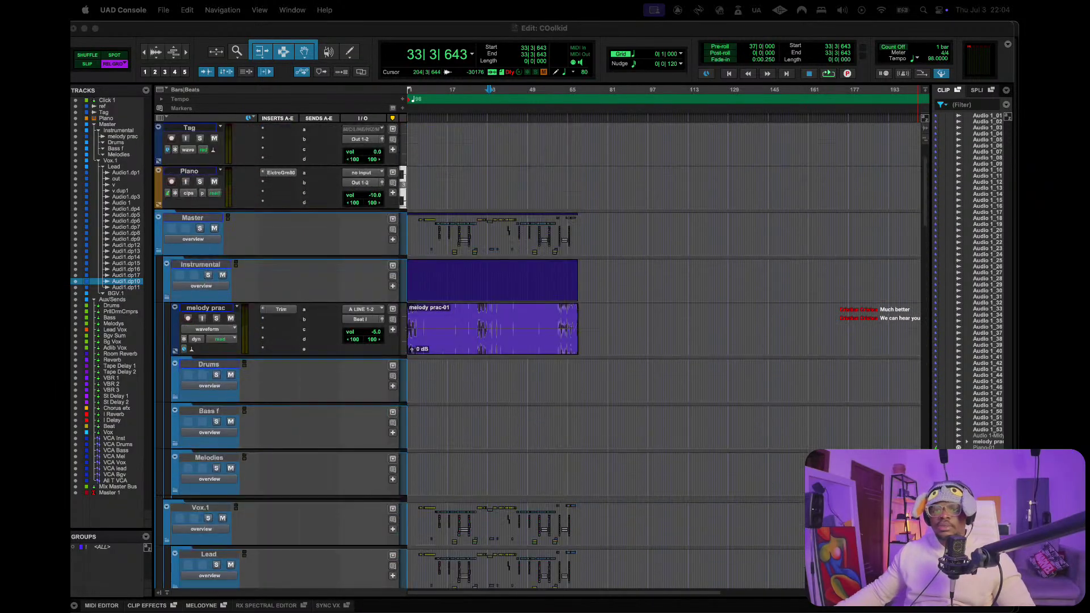
{"action": "scroll", "coordinate": [232, 232], "scroll_direction": "down", "scroll_amount": 5}
{"action": "scroll", "coordinate": [232, 232], "scroll_direction": "up", "scroll_amount": 5}
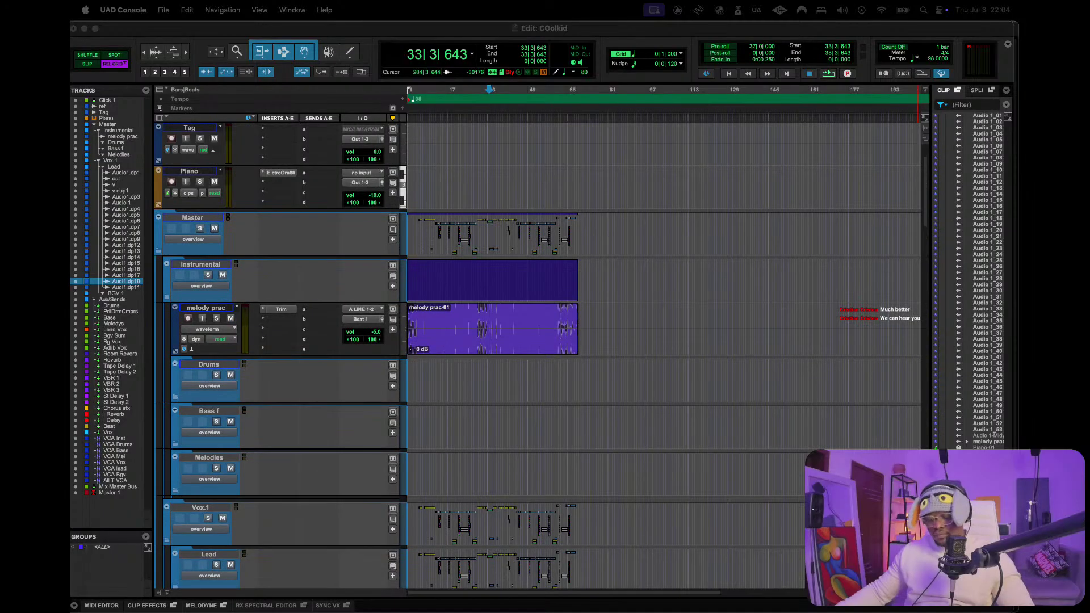
{"action": "key", "text": "super+Tab"}
{"action": "key", "text": "super+bracketright"}
{"action": "key", "text": "super+bracketright"}
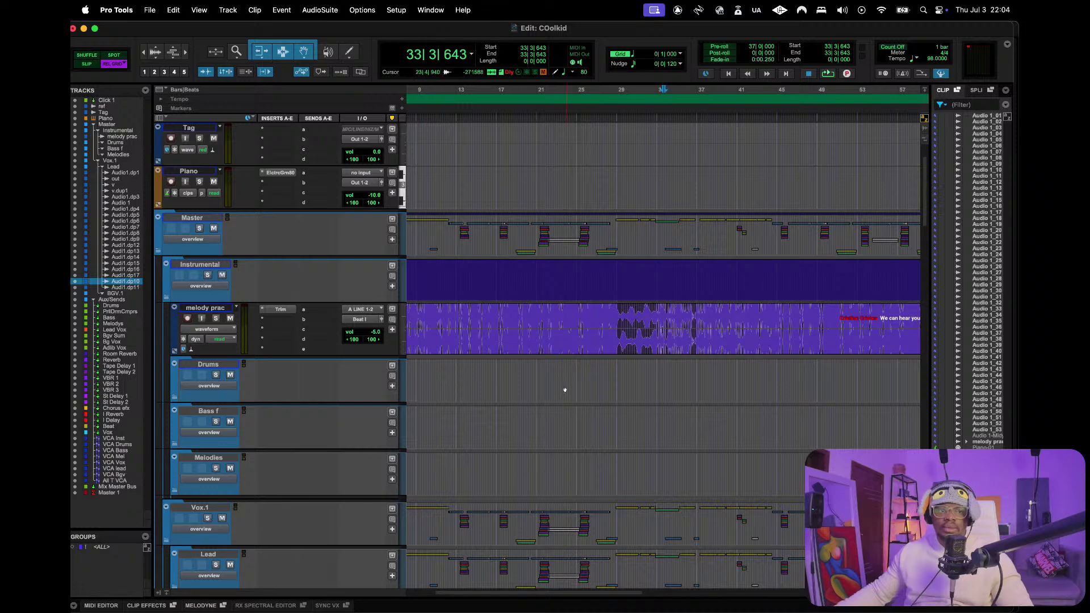
{"action": "key", "text": "super+bracketleft"}
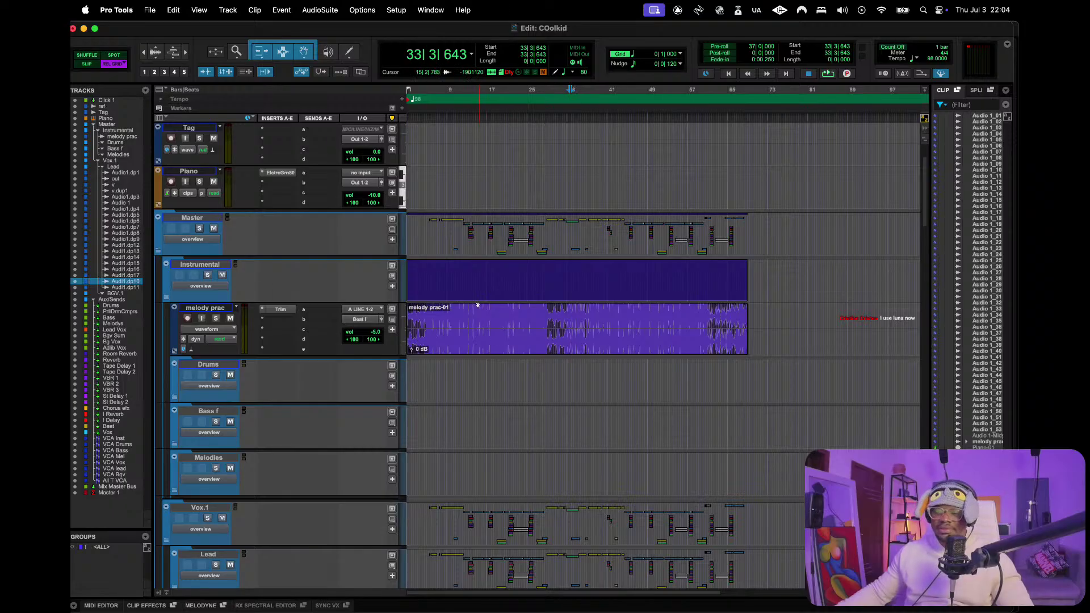
- Select the melody prac track and its audio clip, and review the lead vocal tracks
{"action": "left_click", "coordinate": [211, 311]}
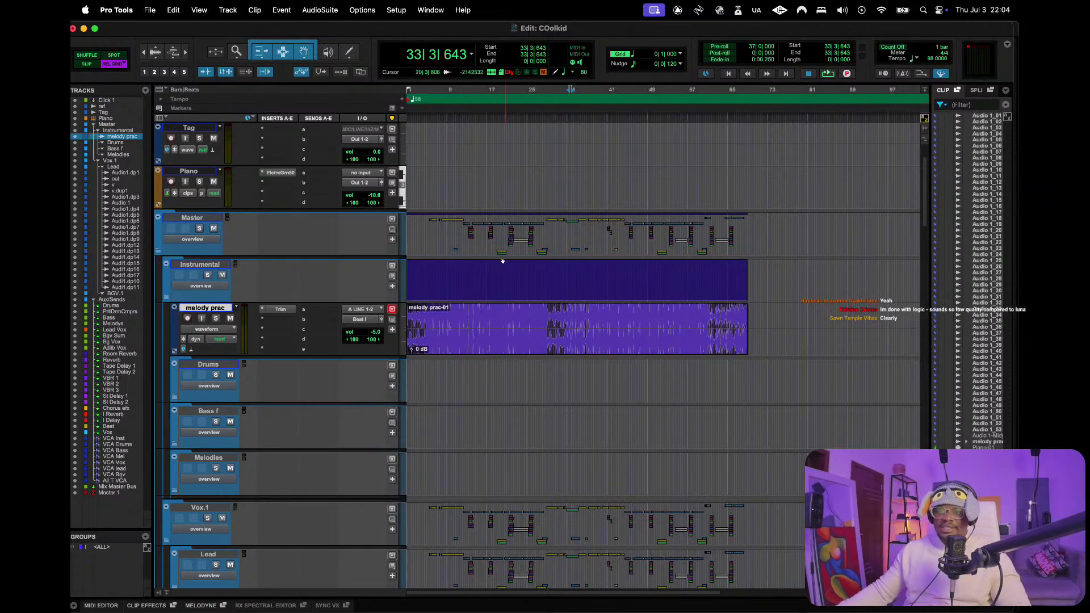
{"action": "left_click", "coordinate": [514, 353]}
{"action": "scroll", "coordinate": [513, 317], "scroll_direction": "down", "scroll_amount": 10}
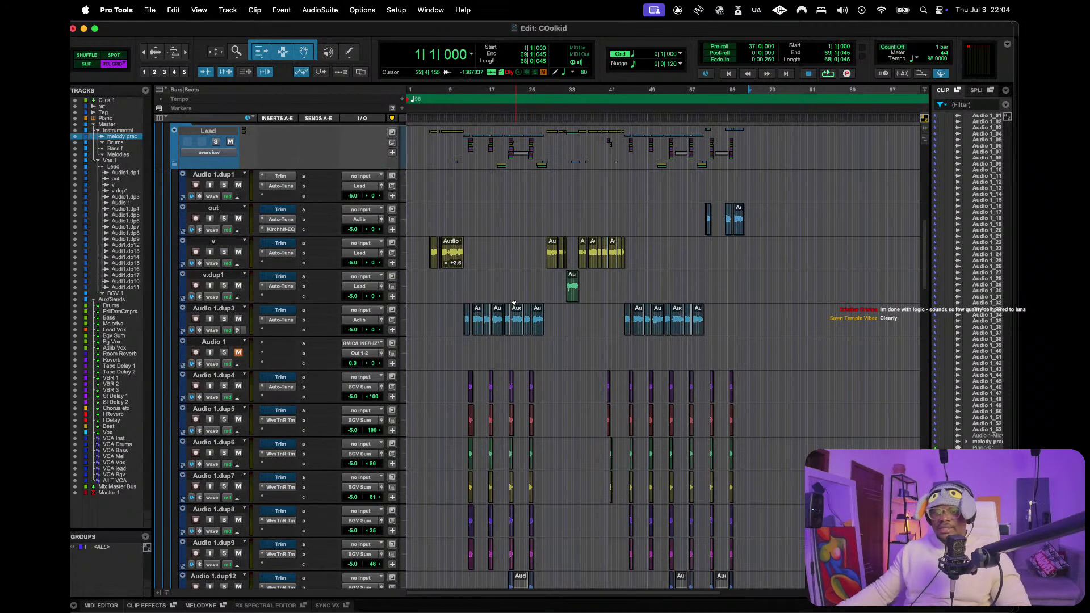
{"action": "scroll", "coordinate": [514, 299], "scroll_direction": "up", "scroll_amount": 9}
{"action": "scroll", "coordinate": [515, 212], "scroll_direction": "down", "scroll_amount": 5}
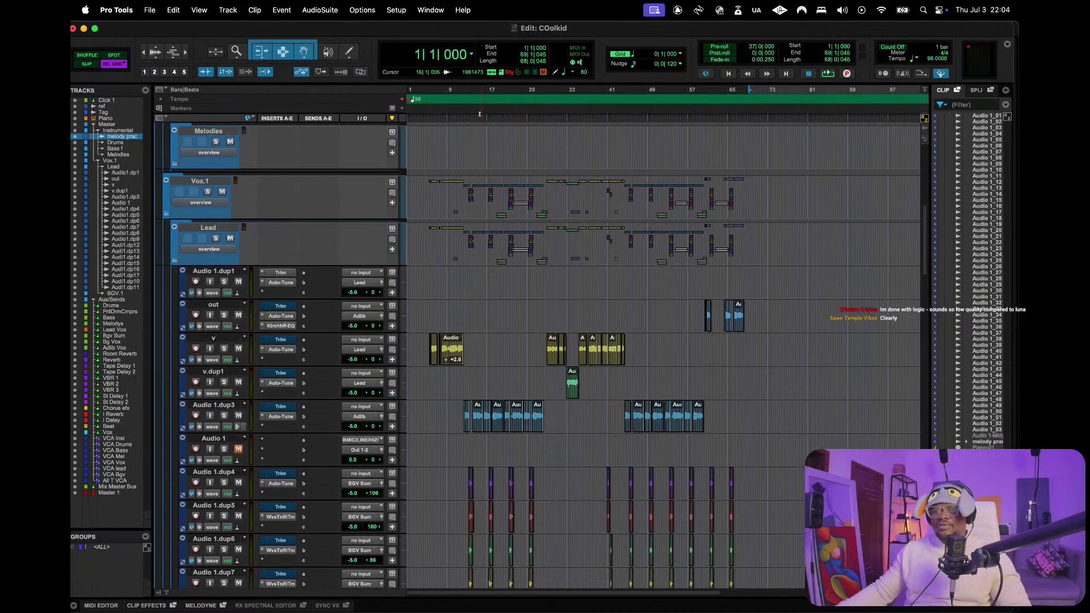
- Play the session from bar 11 for a few bars, and stop playback
{"action": "left_click", "coordinate": [458, 97]}
{"action": "key", "text": "space"}
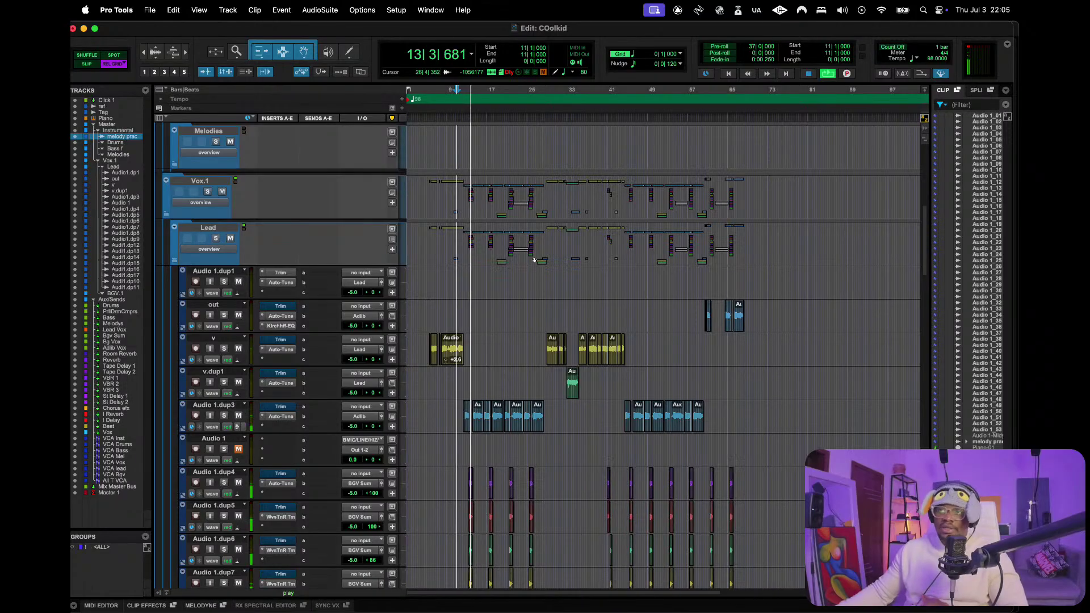
{"action": "key", "text": "space"}
- Mute the Vox.1 folder track
{"action": "scroll", "coordinate": [244, 404], "scroll_direction": "up", "scroll_amount": 6}
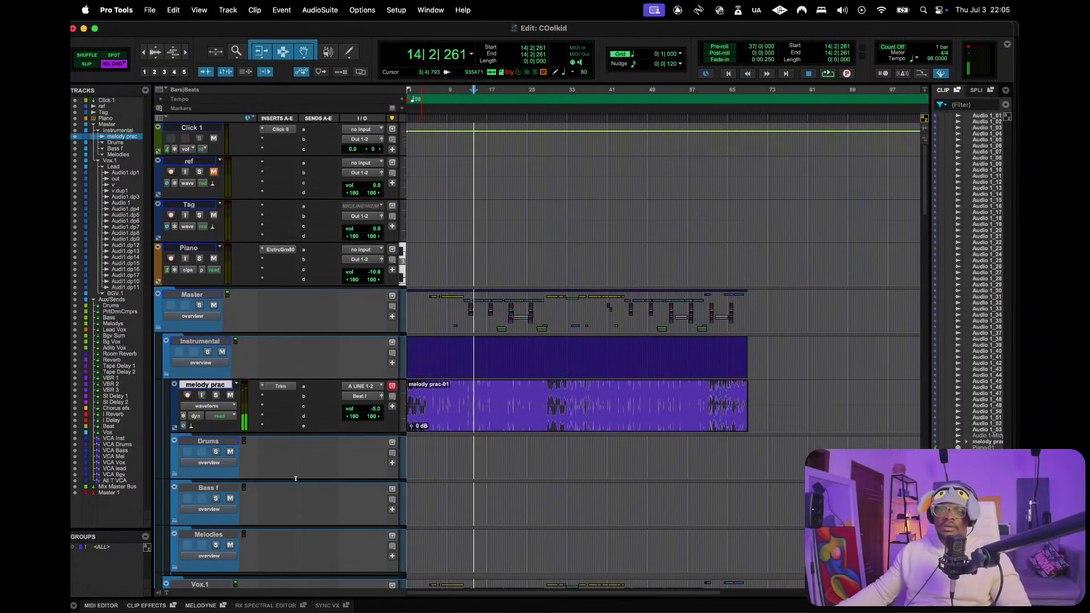
{"action": "scroll", "coordinate": [340, 474], "scroll_direction": "down", "scroll_amount": 2}
{"action": "scroll", "coordinate": [362, 470], "scroll_direction": "down", "scroll_amount": 5}
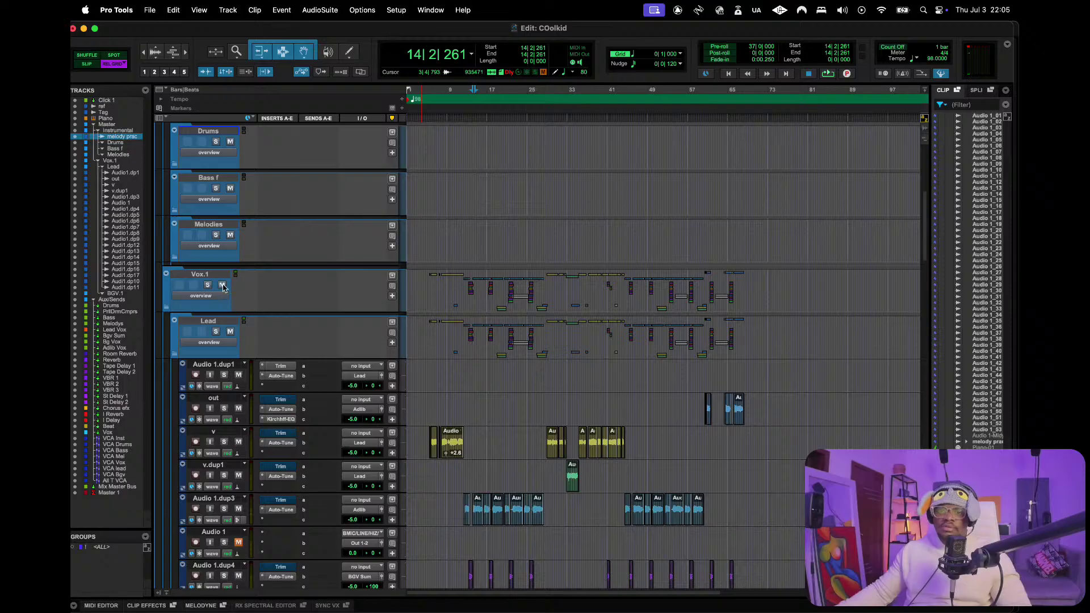
{"action": "scroll", "coordinate": [432, 339], "scroll_direction": "up", "scroll_amount": 7}
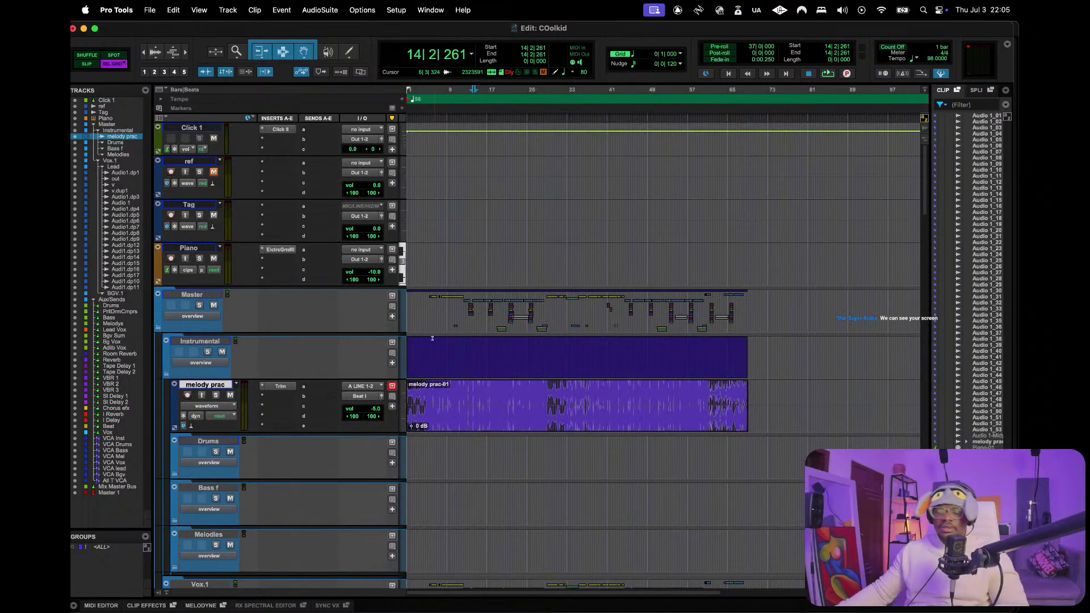
{"action": "key", "text": "XF86MonBrightnessUp"}
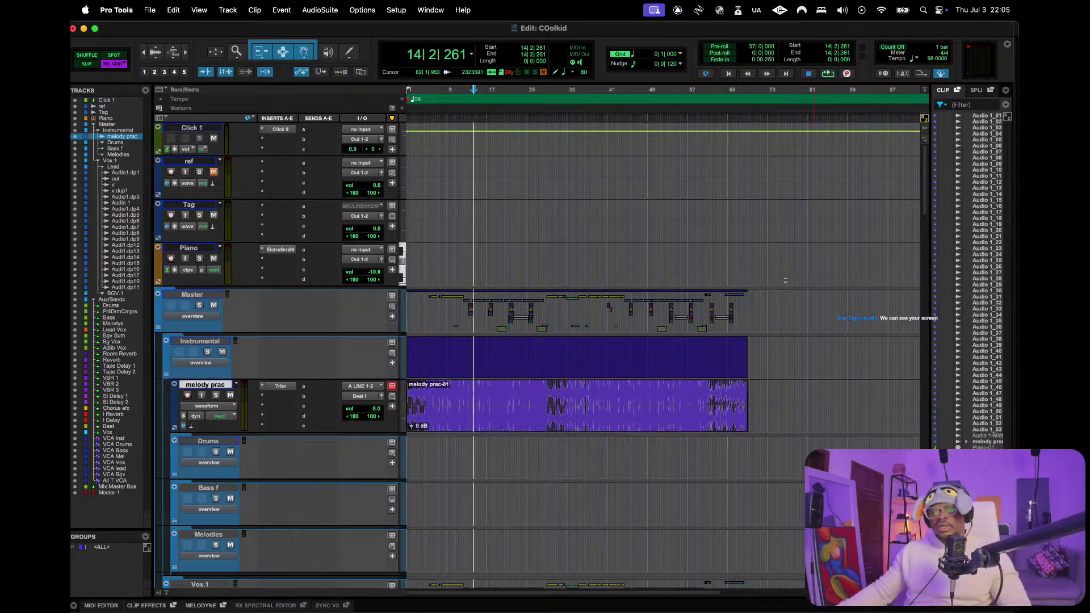
- Select the Drums folder track and open the audio import dialog
{"action": "scroll", "coordinate": [503, 379], "scroll_direction": "down", "scroll_amount": 1}
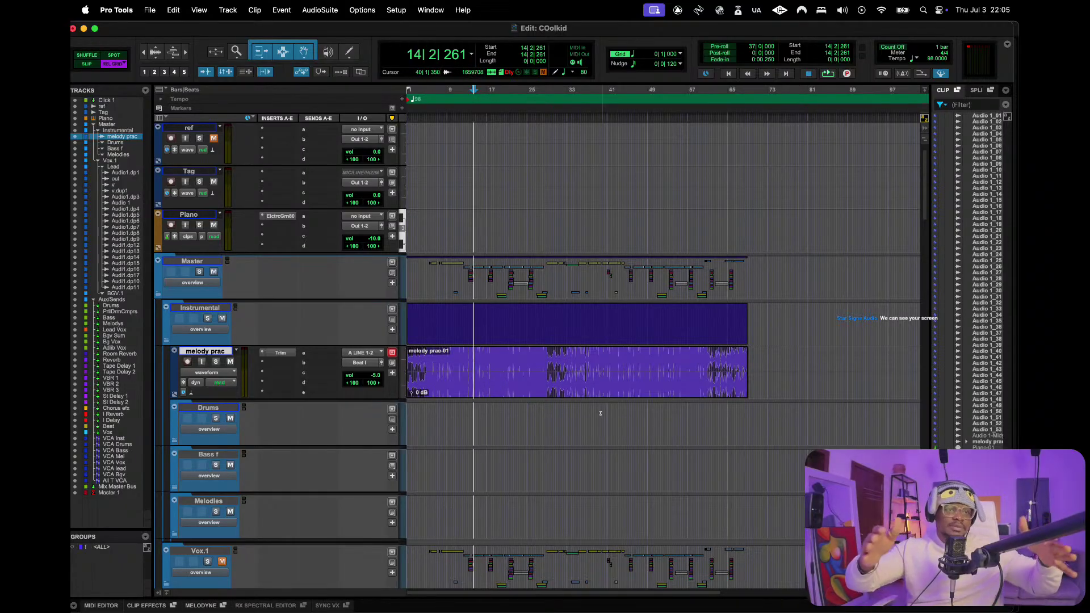
{"action": "scroll", "coordinate": [592, 475], "scroll_direction": "down", "scroll_amount": 2}
{"action": "scroll", "coordinate": [592, 476], "scroll_direction": "down", "scroll_amount": 1}
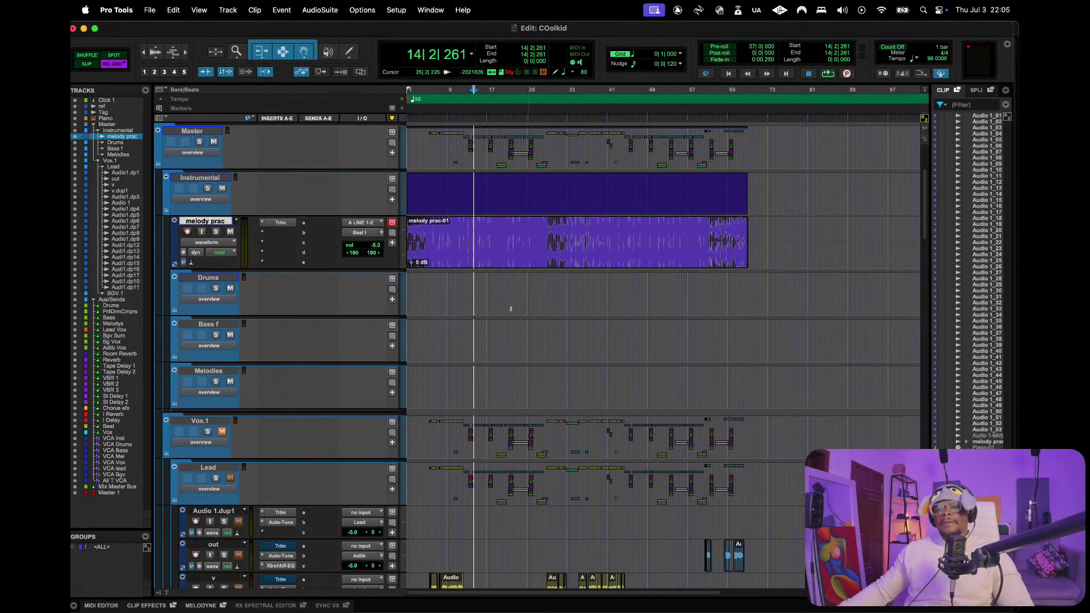
{"action": "left_click", "coordinate": [223, 278]}
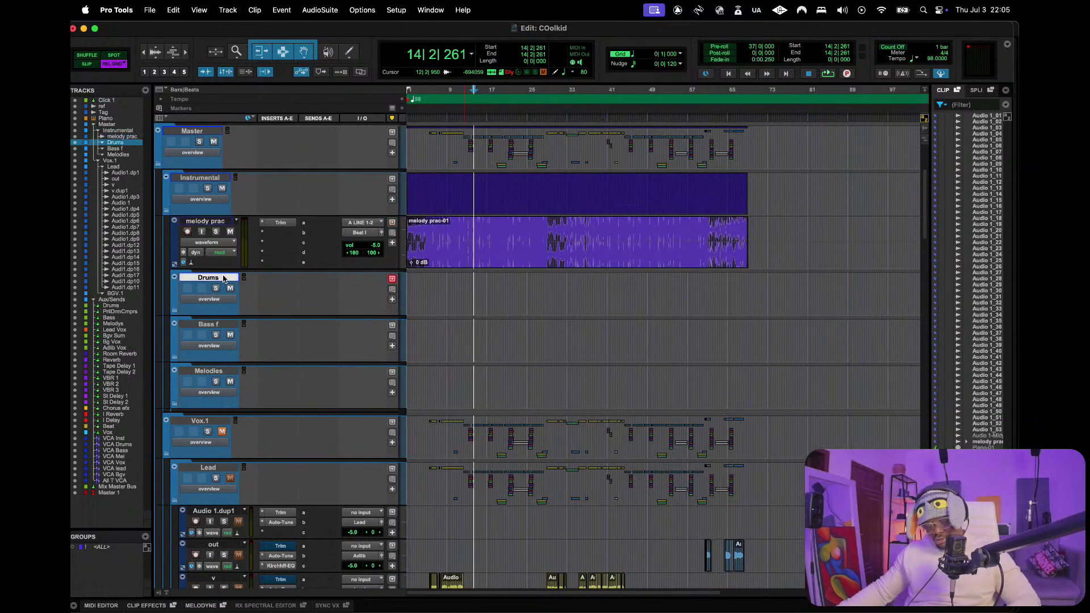
{"action": "key", "text": "super+shift+i"}
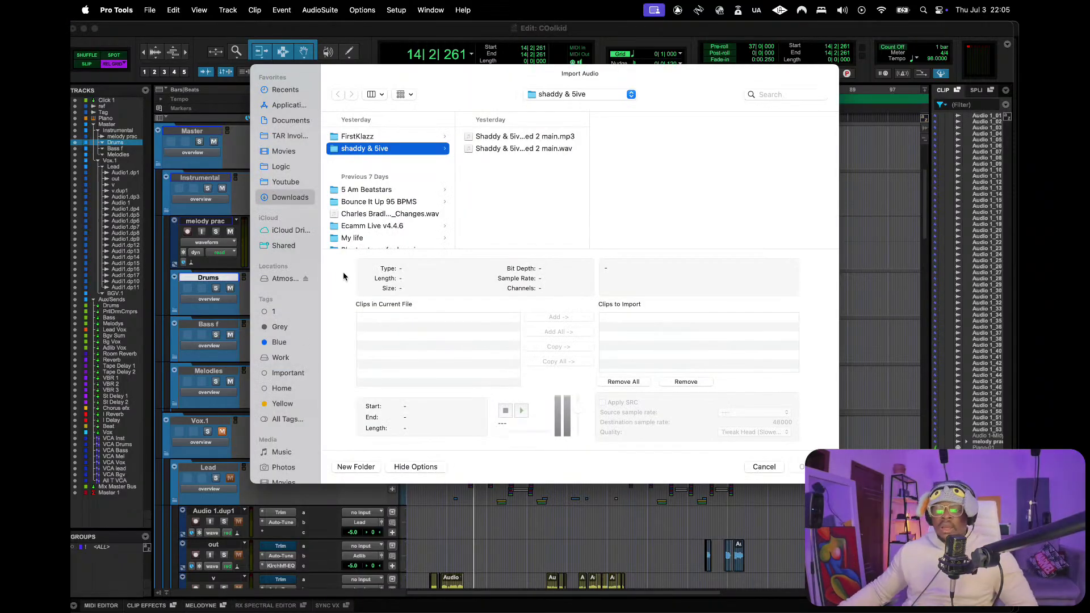
- Browse from Documents through Image-Line, FL Studio, Projects and melody prac to the Melody prac data folder
{"action": "left_click", "coordinate": [285, 278]}
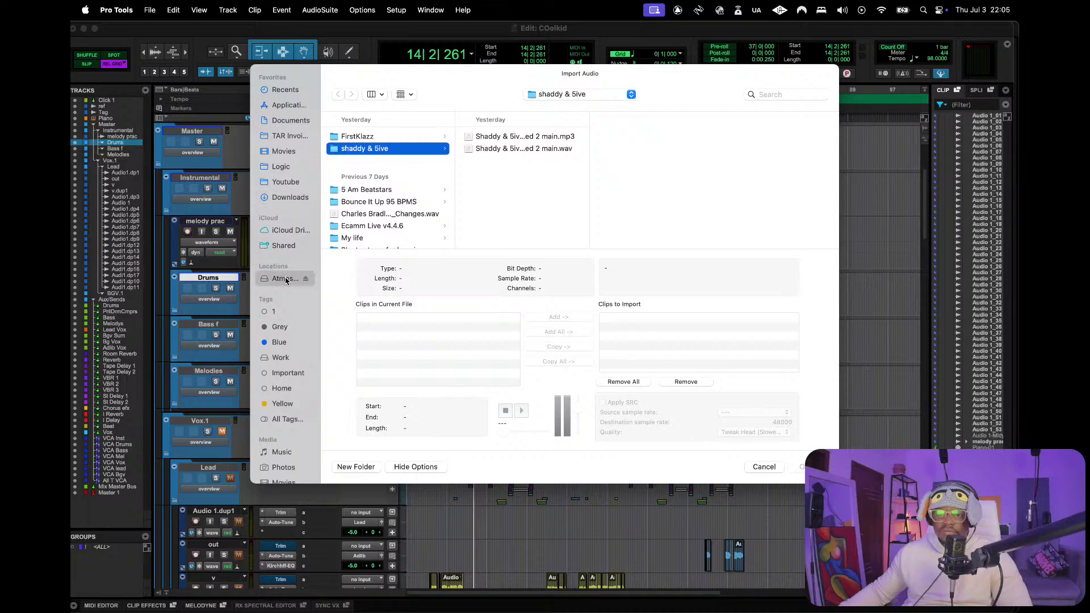
{"action": "left_click", "coordinate": [290, 119]}
{"action": "scroll", "coordinate": [372, 204], "scroll_direction": "down", "scroll_amount": 10}
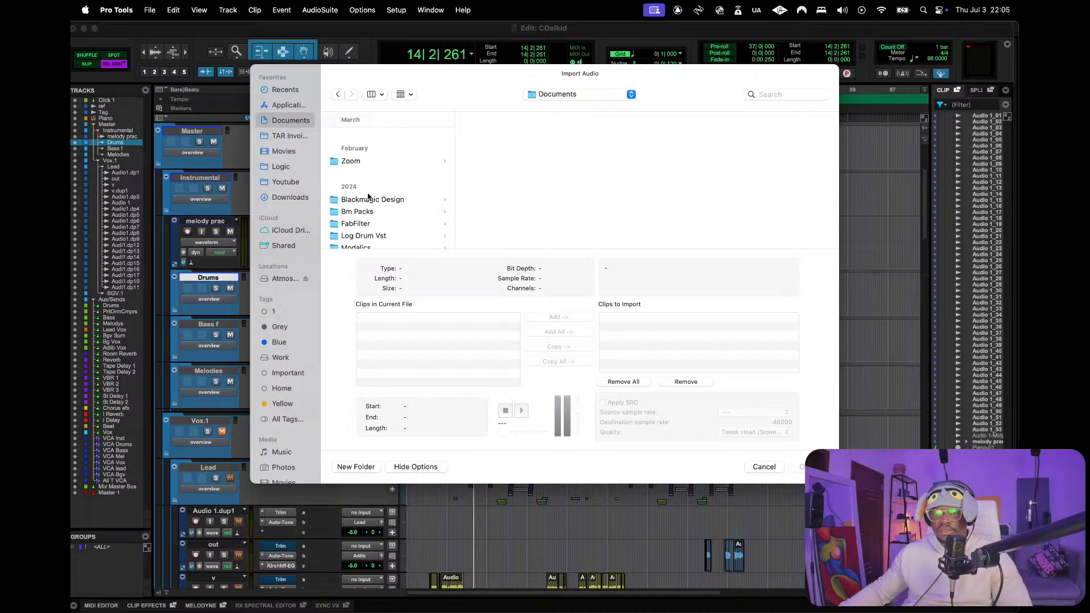
{"action": "scroll", "coordinate": [391, 229], "scroll_direction": "down", "scroll_amount": 5}
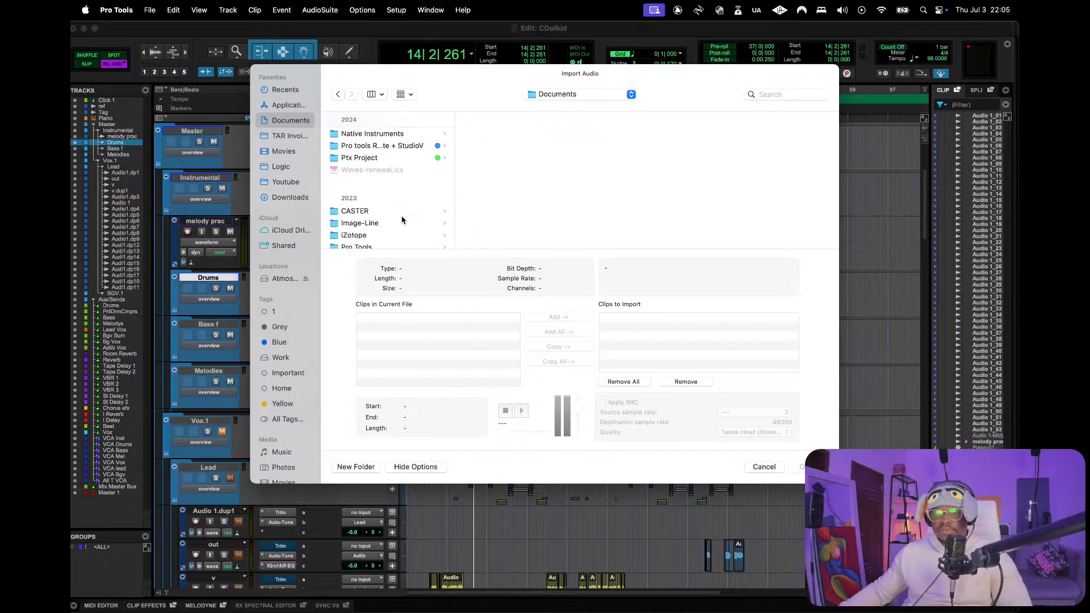
{"action": "left_click", "coordinate": [379, 190]}
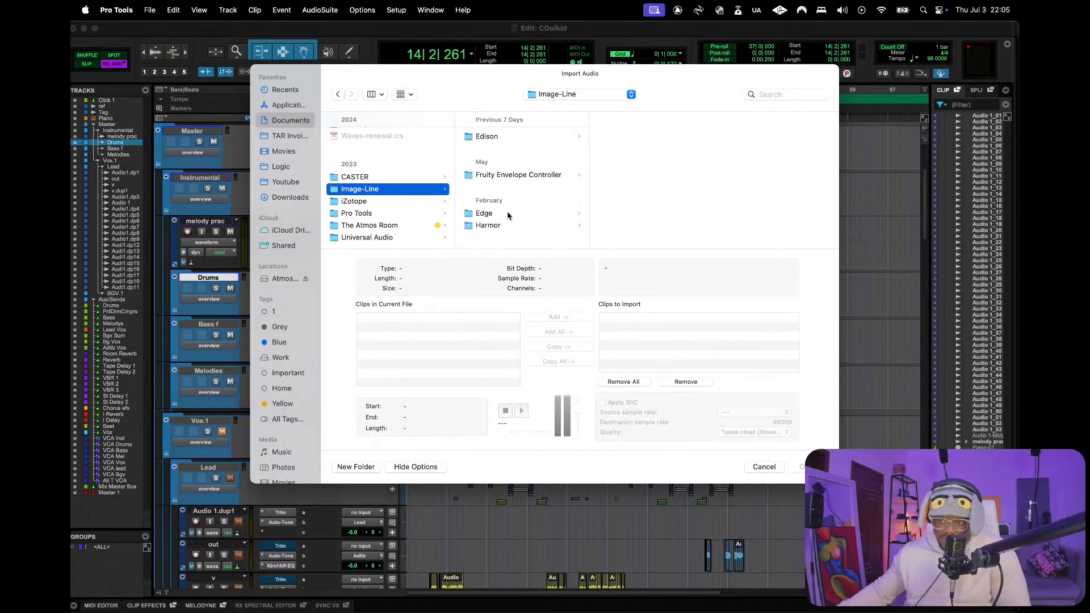
{"action": "scroll", "coordinate": [511, 221], "scroll_direction": "down", "scroll_amount": 5}
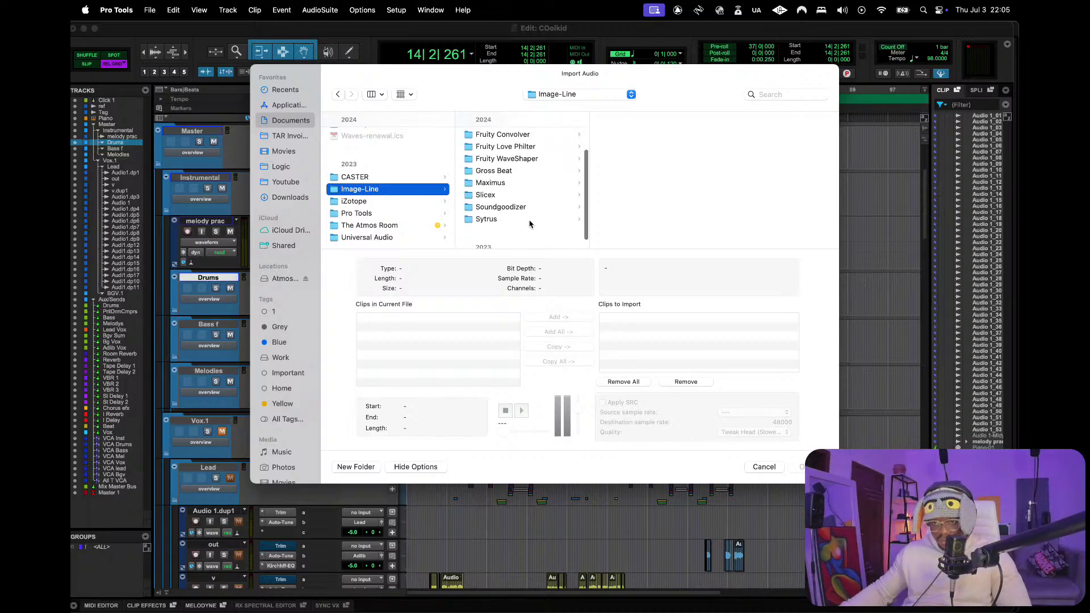
{"action": "scroll", "coordinate": [530, 227], "scroll_direction": "down", "scroll_amount": 3}
{"action": "left_click", "coordinate": [519, 226]}
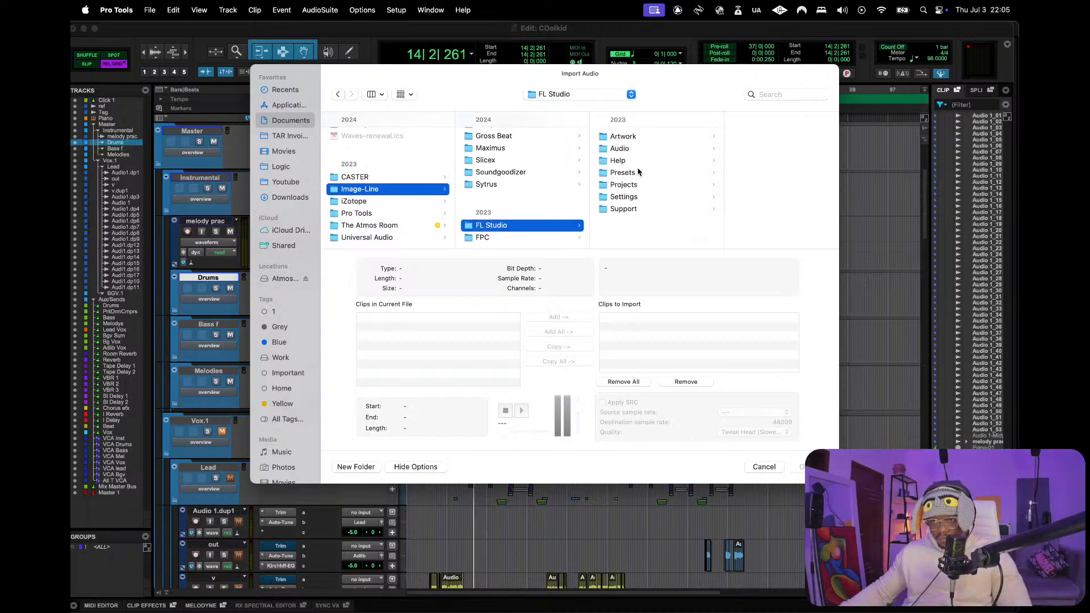
{"action": "left_click", "coordinate": [644, 150]}
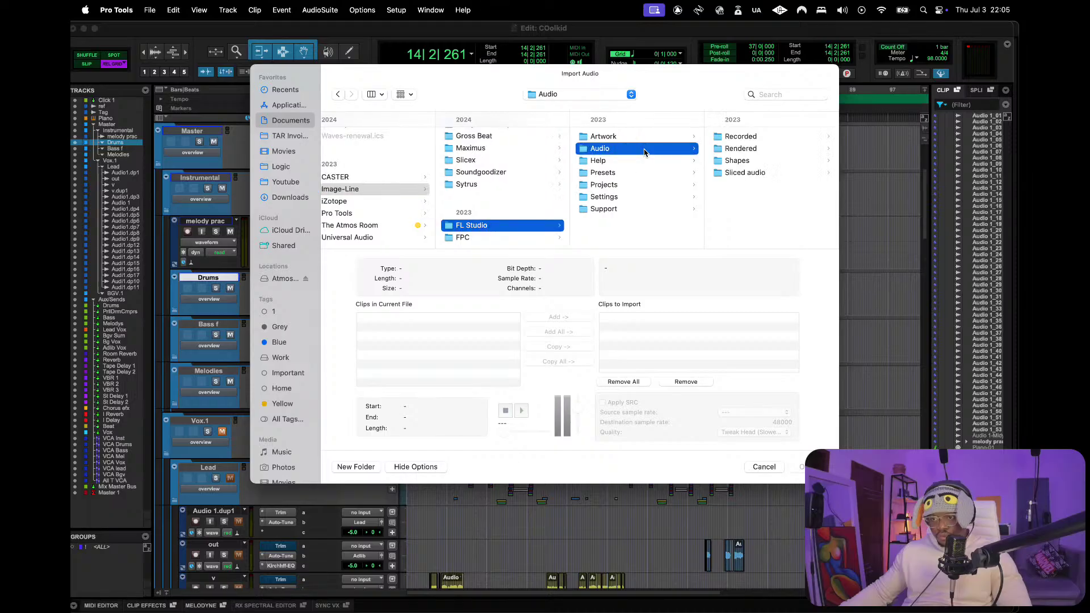
{"action": "left_click", "coordinate": [611, 187]}
{"action": "left_click", "coordinate": [745, 150]}
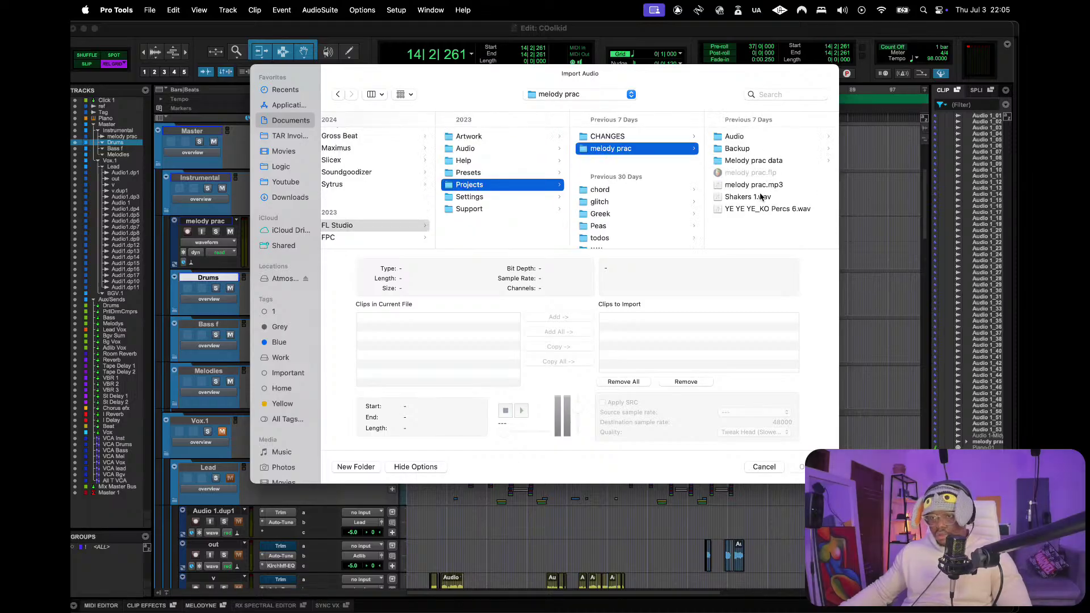
{"action": "left_click", "coordinate": [757, 163]}
- Copy all audio files from Melody prac data into the session's Audio Files folder, importing them to new tracks at Session Start
{"action": "left_click", "coordinate": [747, 193]}
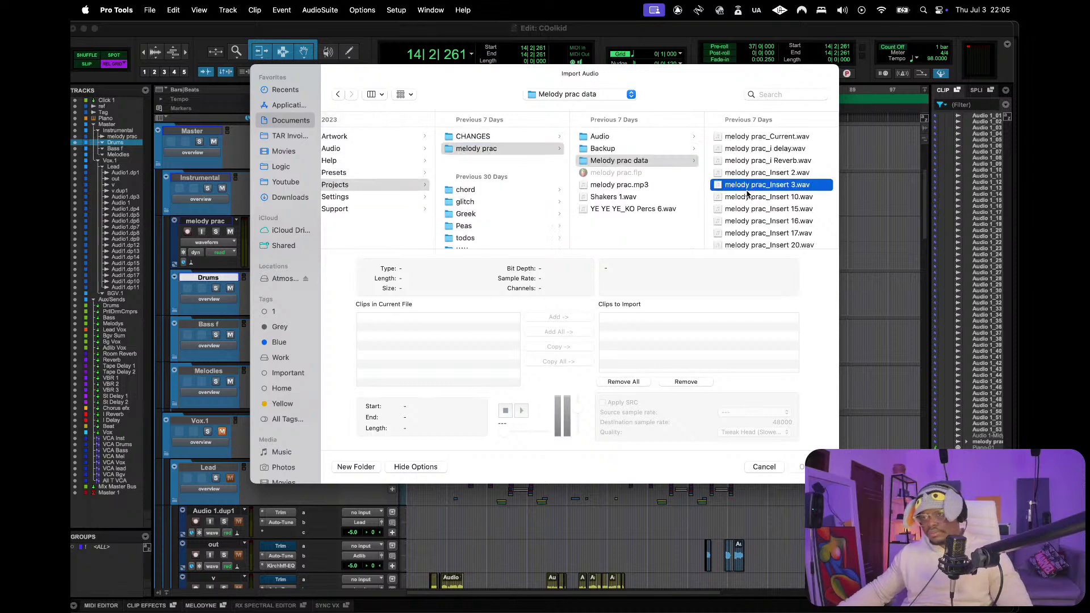
{"action": "key", "text": "super+a"}
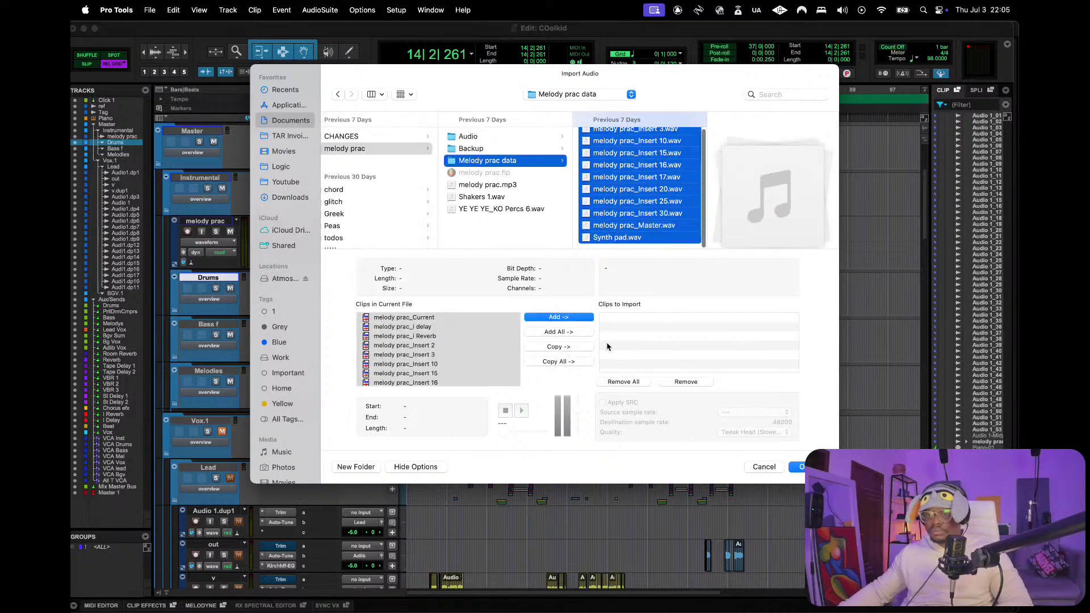
{"action": "left_click", "coordinate": [572, 361]}
{"action": "left_click", "coordinate": [798, 467]}
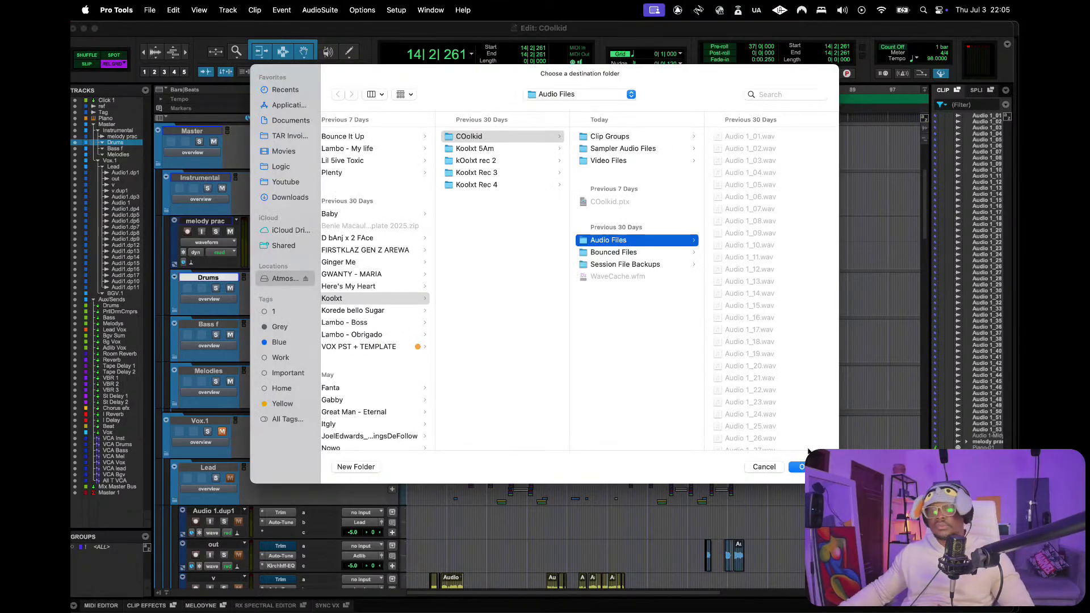
{"action": "left_click", "coordinate": [798, 466]}
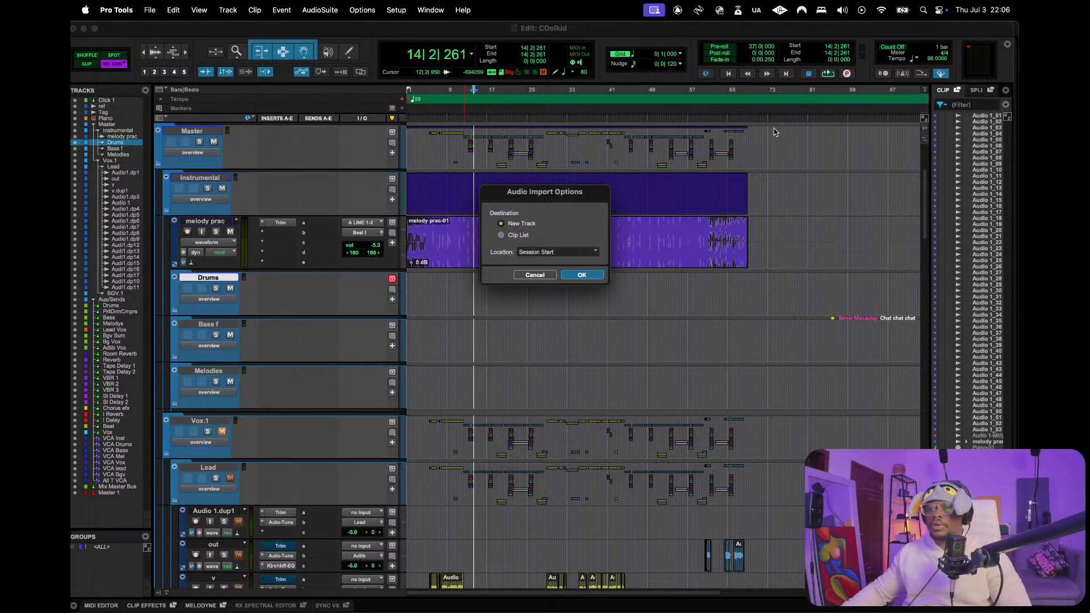
{"action": "left_click", "coordinate": [586, 275]}
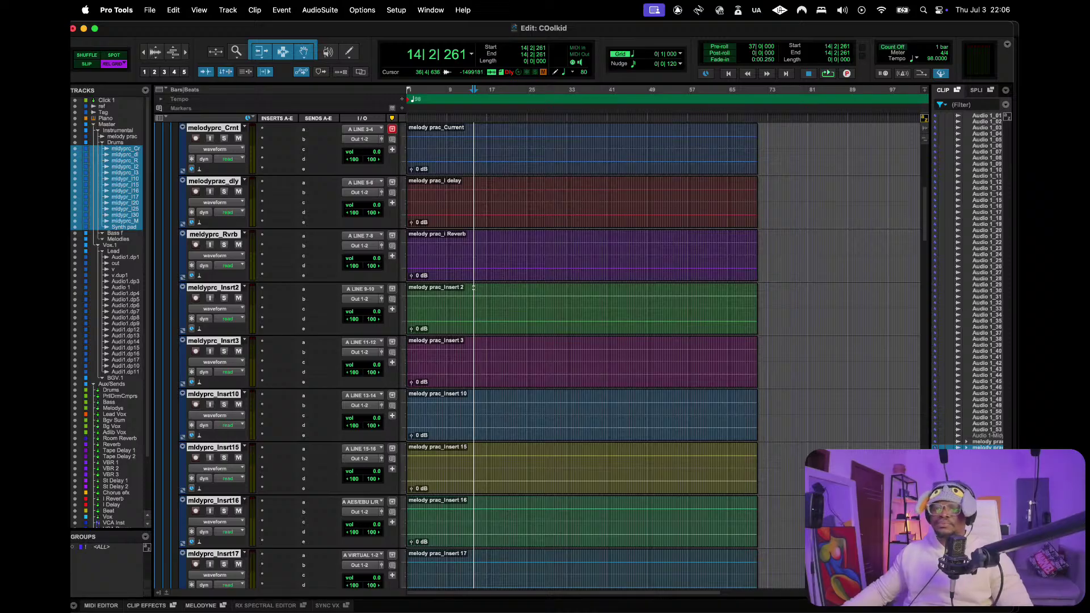
{"action": "scroll", "coordinate": [473, 288], "scroll_direction": "down", "scroll_amount": 10}
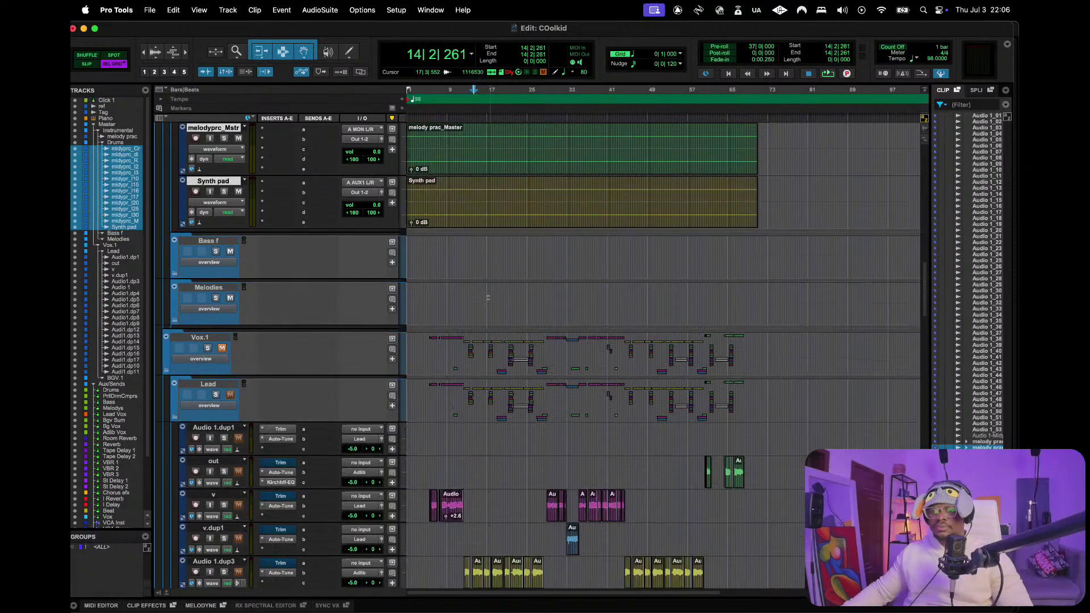
- Set the grid value to 1 bar
{"action": "scroll", "coordinate": [488, 296], "scroll_direction": "up", "scroll_amount": 12}
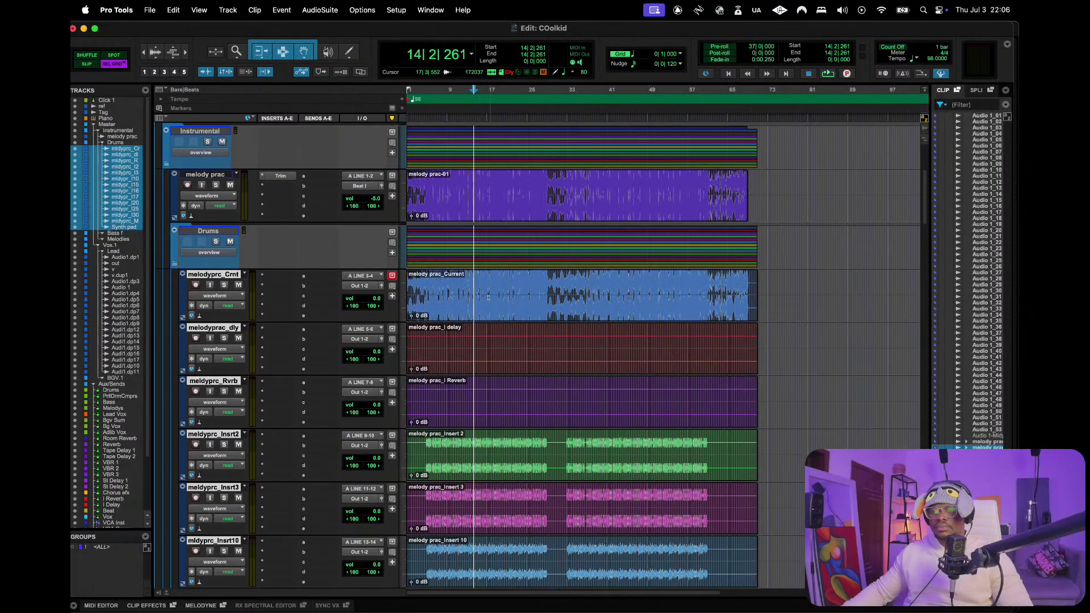
{"action": "scroll", "coordinate": [488, 297], "scroll_direction": "down", "scroll_amount": 2}
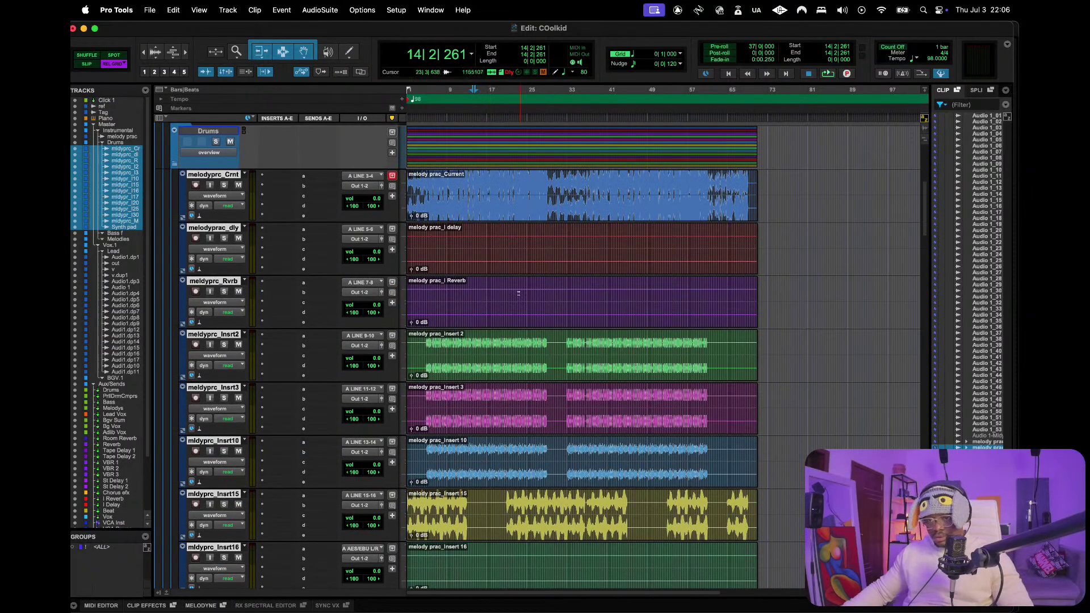
{"action": "left_click", "coordinate": [639, 53]}
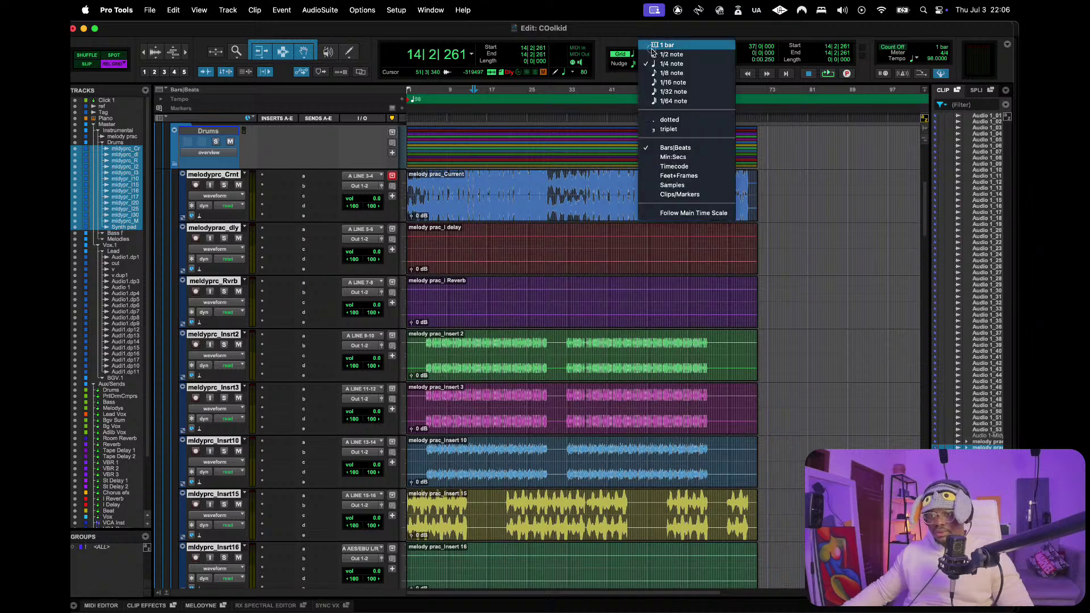
{"action": "left_click", "coordinate": [667, 45]}
{"action": "key", "text": "super+bracketright"}
{"action": "key", "text": "super+bracketright"}
{"action": "key", "text": "super+bracketleft"}
{"action": "key", "text": "super+bracketleft"}
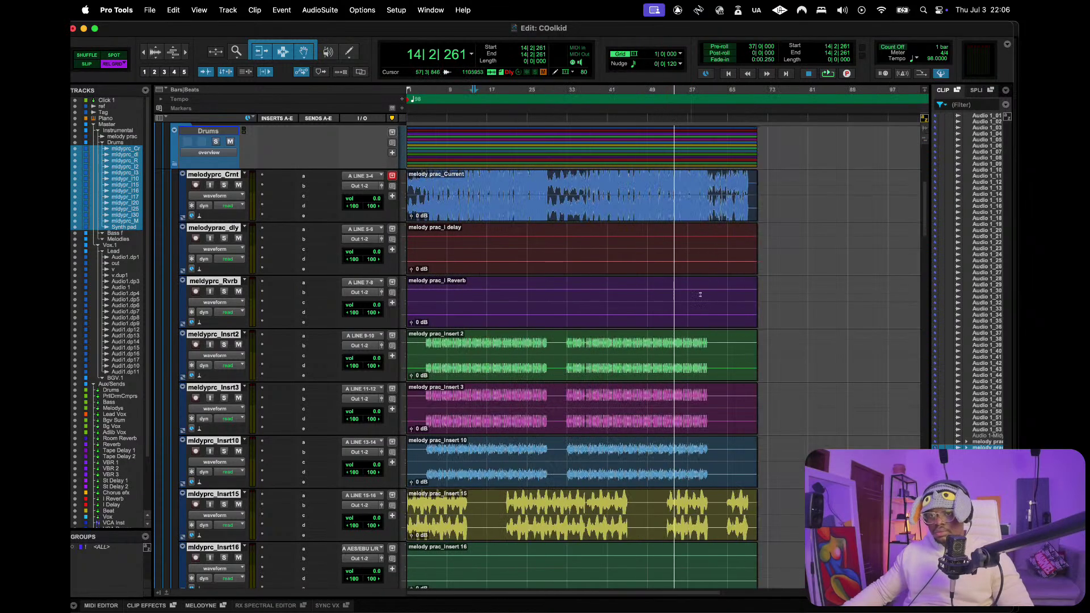
- Examine the imported stem tracks inside the Drums folder, from melody prac_Current down to Synth pad
{"action": "left_click", "coordinate": [790, 247]}
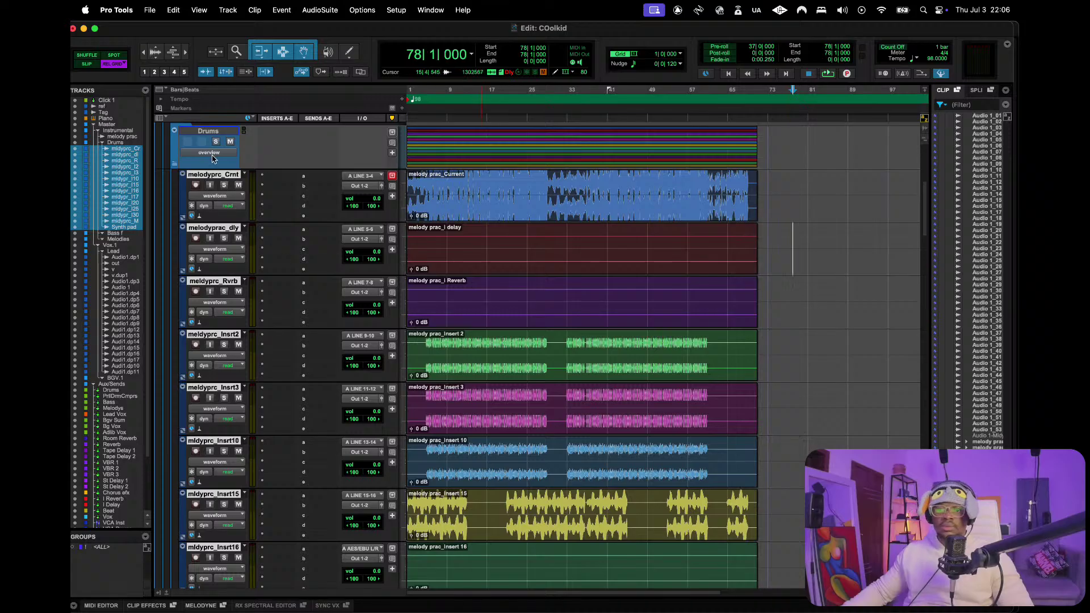
{"action": "left_click", "coordinate": [217, 132]}
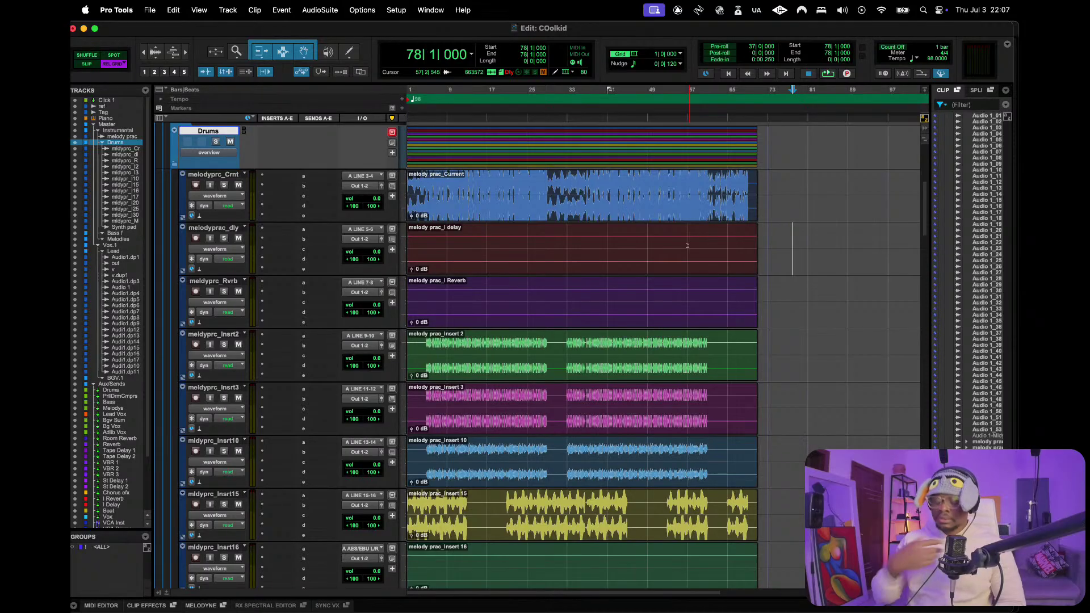
{"action": "left_click", "coordinate": [685, 207]}
{"action": "scroll", "coordinate": [579, 234], "scroll_direction": "down", "scroll_amount": 20}
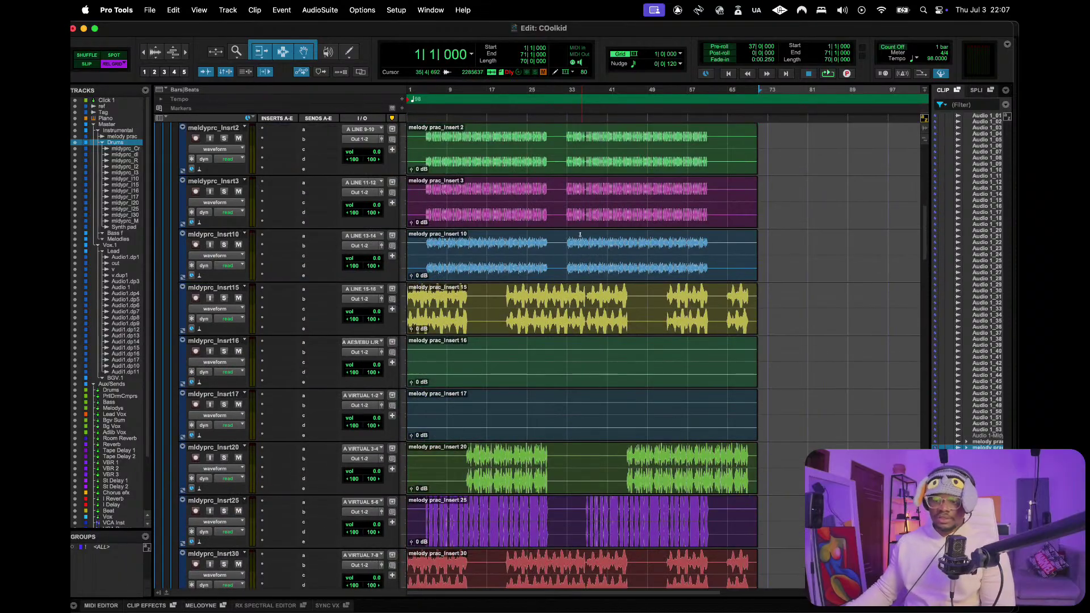
{"action": "scroll", "coordinate": [579, 234], "scroll_direction": "down", "scroll_amount": 6}
{"action": "scroll", "coordinate": [579, 233], "scroll_direction": "up", "scroll_amount": 12}
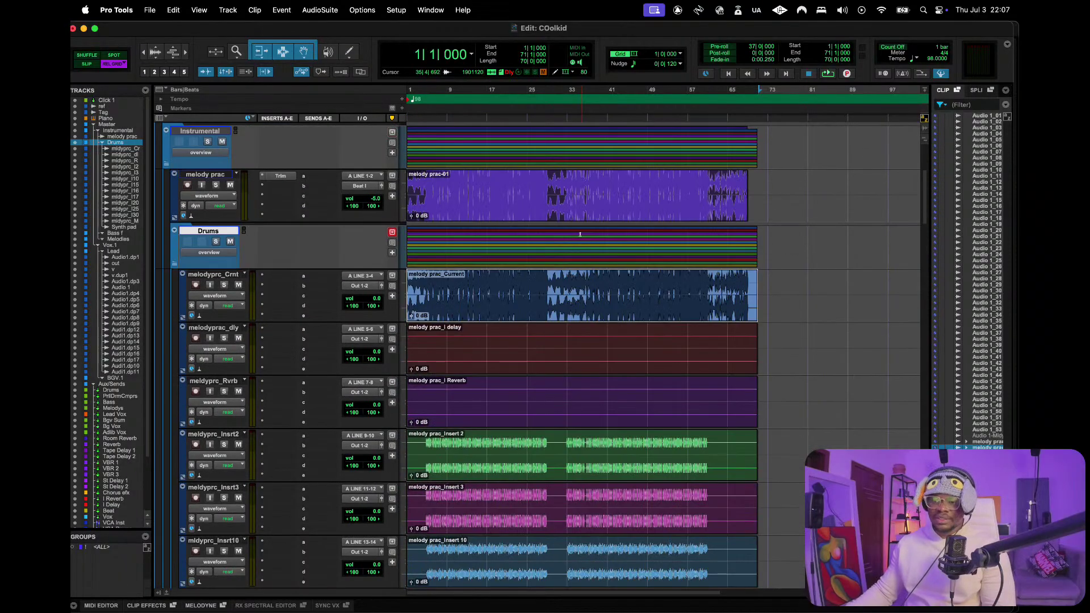
{"action": "scroll", "coordinate": [579, 234], "scroll_direction": "down", "scroll_amount": 8}
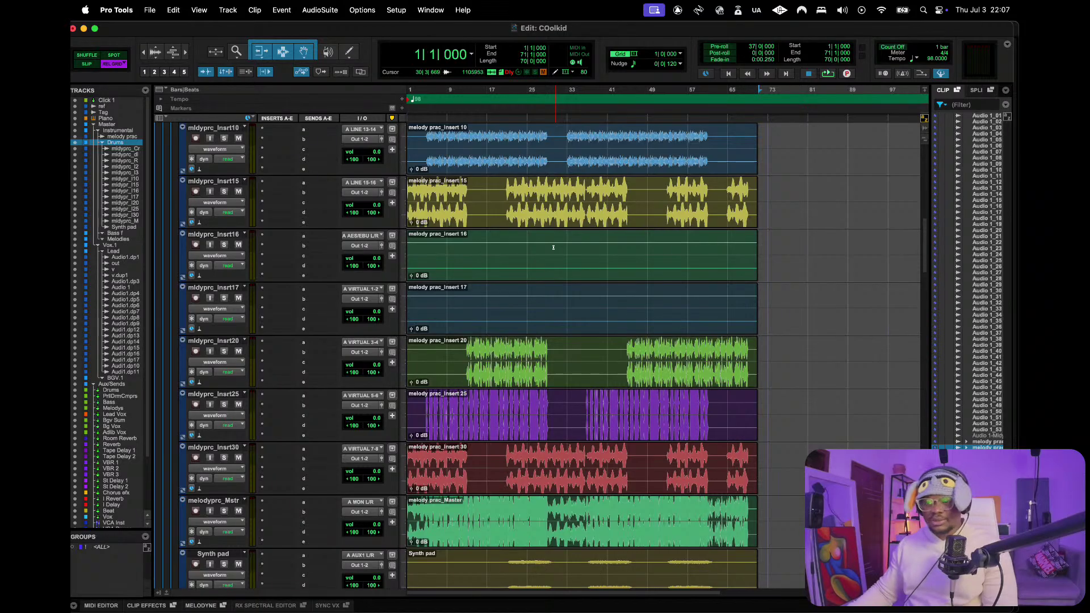
{"action": "scroll", "coordinate": [642, 269], "scroll_direction": "up", "scroll_amount": 5}
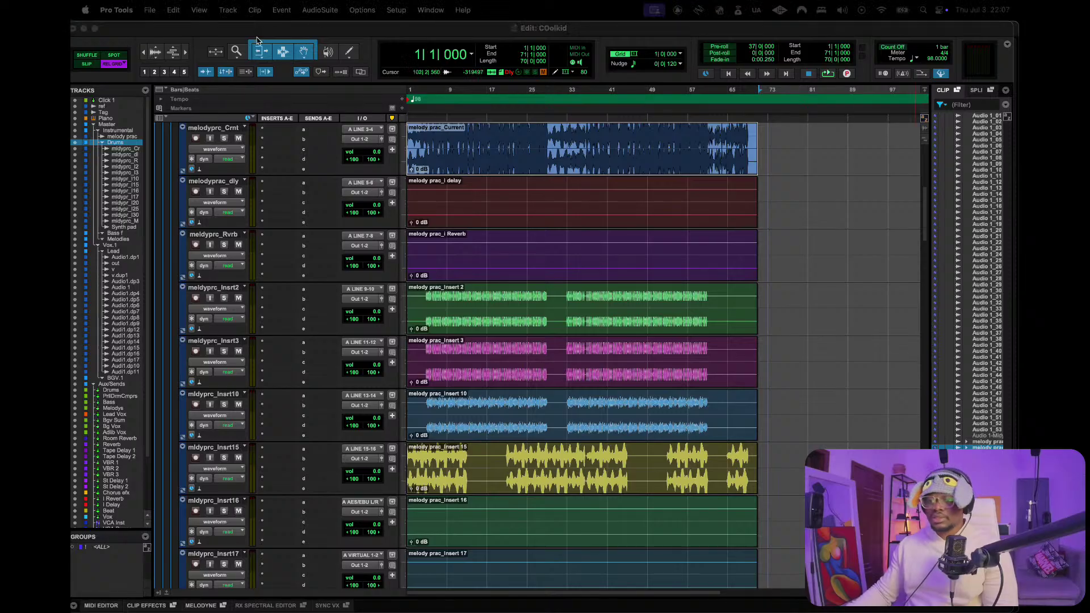
- Try to remove the melody prac_I Reverb and melody prac_I delay clips, and undo both deletions
{"action": "left_click", "coordinate": [720, 283]}
{"action": "left_click", "coordinate": [699, 273]}
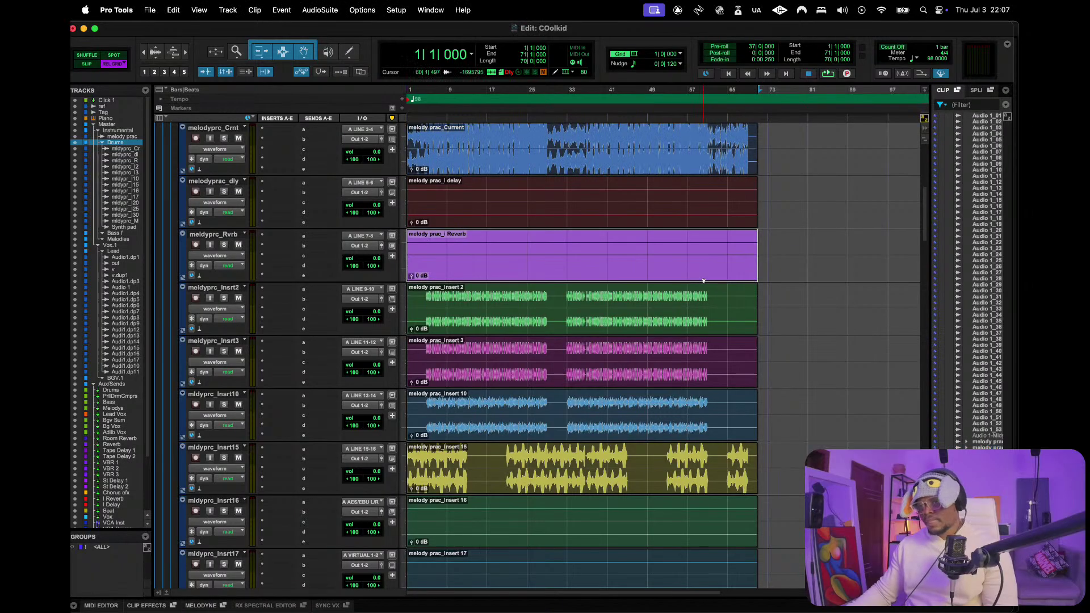
{"action": "key", "text": "Delete"}
{"action": "left_click", "coordinate": [642, 214]}
{"action": "key", "text": "Delete"}
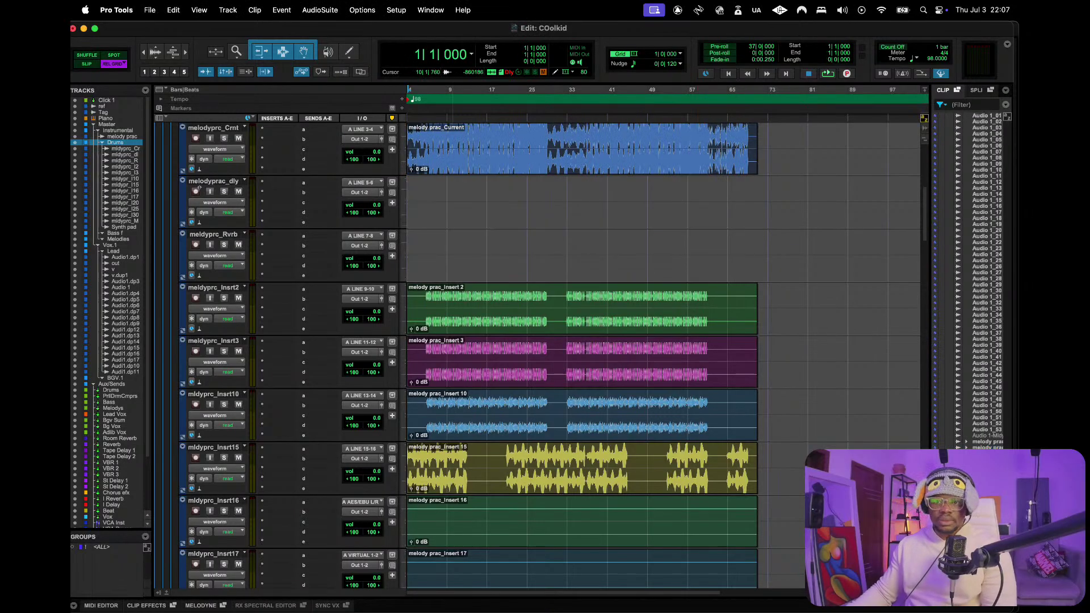
{"action": "left_click", "coordinate": [219, 181]}
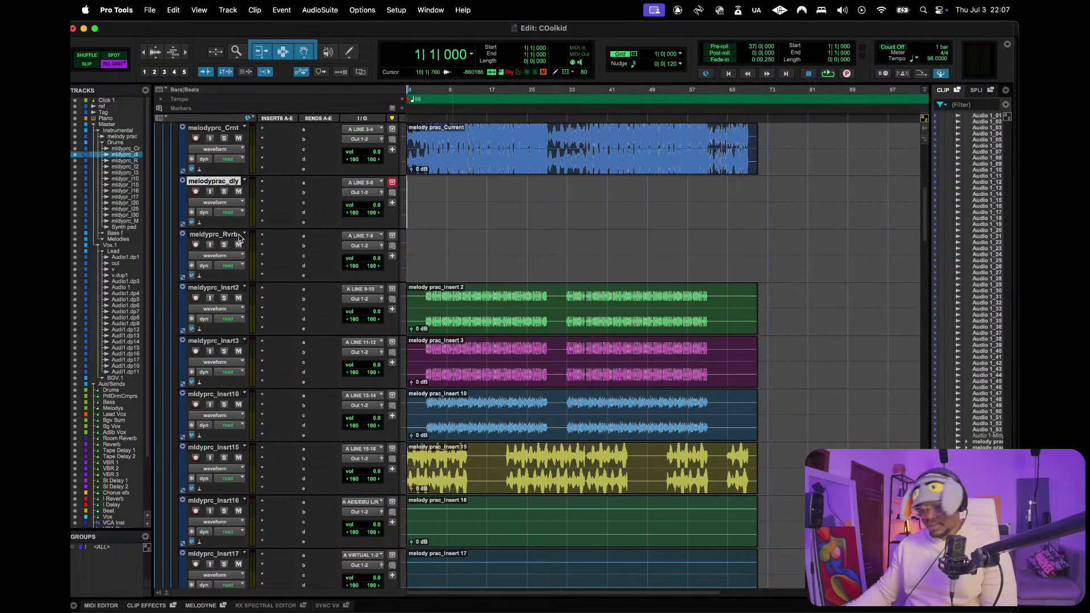
{"action": "left_click", "coordinate": [234, 234], "text": "shift"}
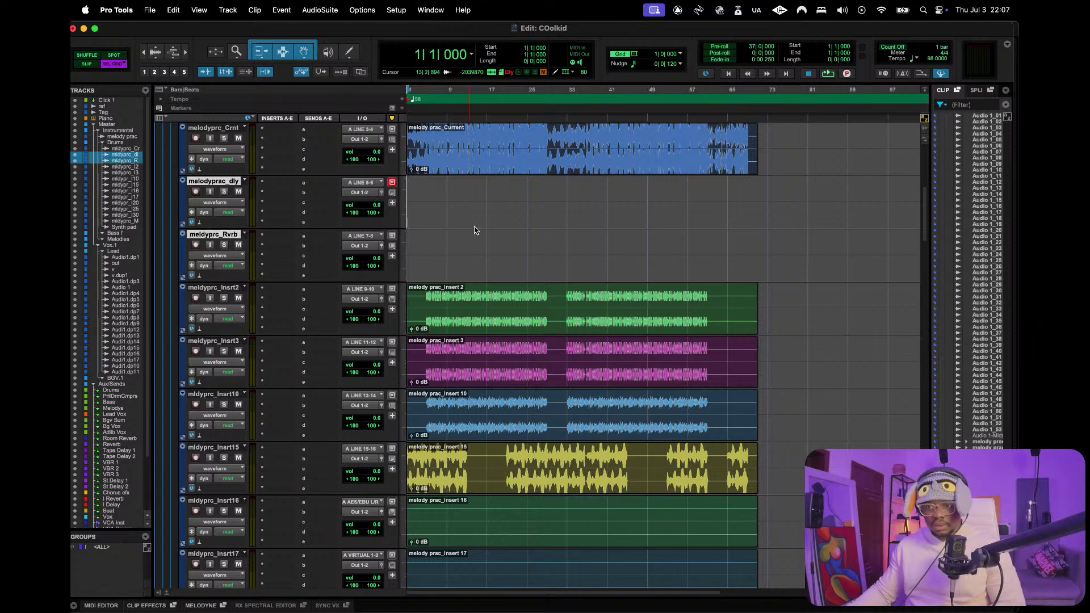
{"action": "key", "text": "super+z"}
{"action": "key", "text": "super+z"}
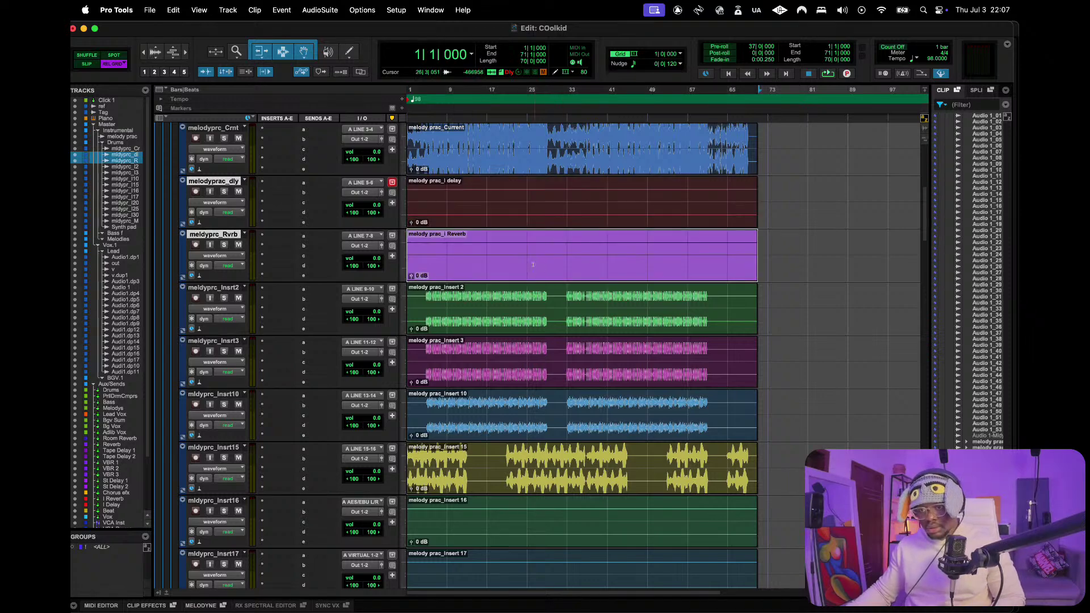
- Delete the melody prac_Master clip and remove its track from the Drums folder
{"action": "key", "text": "super+alt+bracketright"}
{"action": "key", "text": "super+alt+bracketleft"}
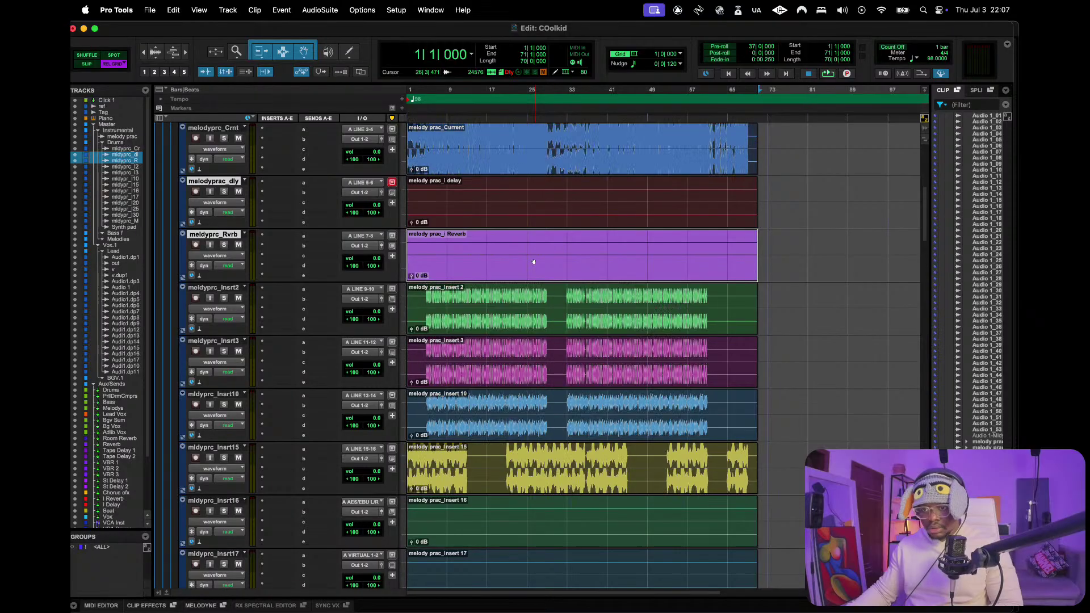
{"action": "scroll", "coordinate": [534, 262], "scroll_direction": "down", "scroll_amount": 7}
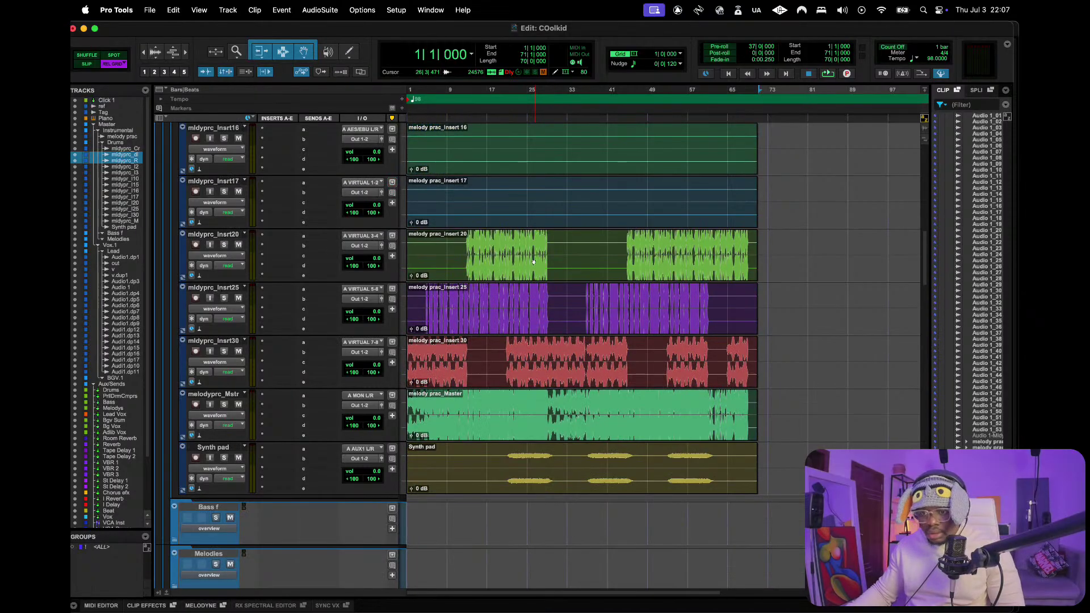
{"action": "key", "text": "super+alt+bracketleft"}
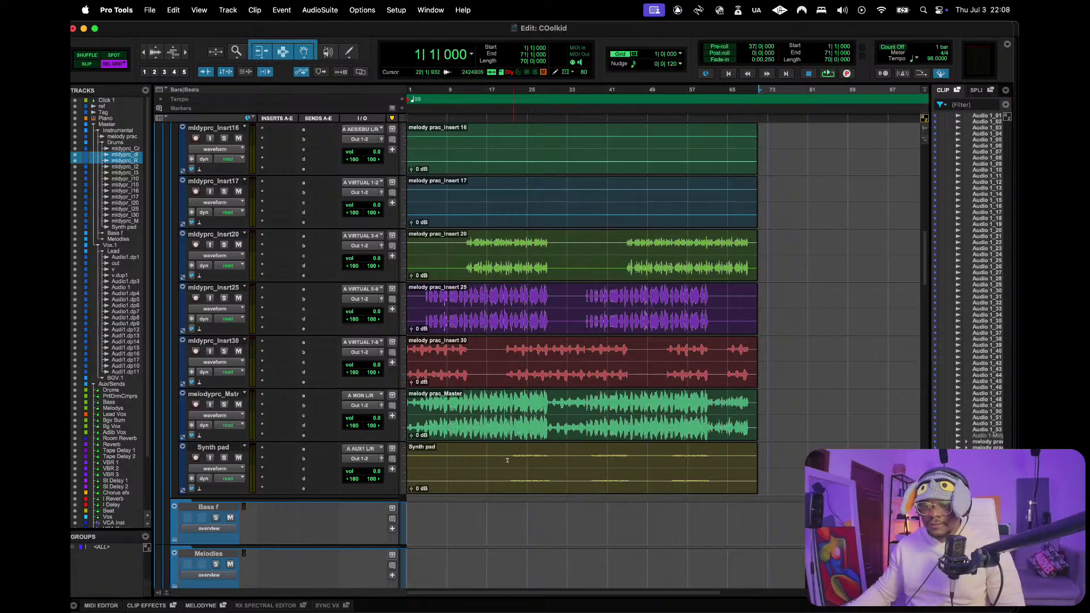
{"action": "left_click", "coordinate": [540, 420]}
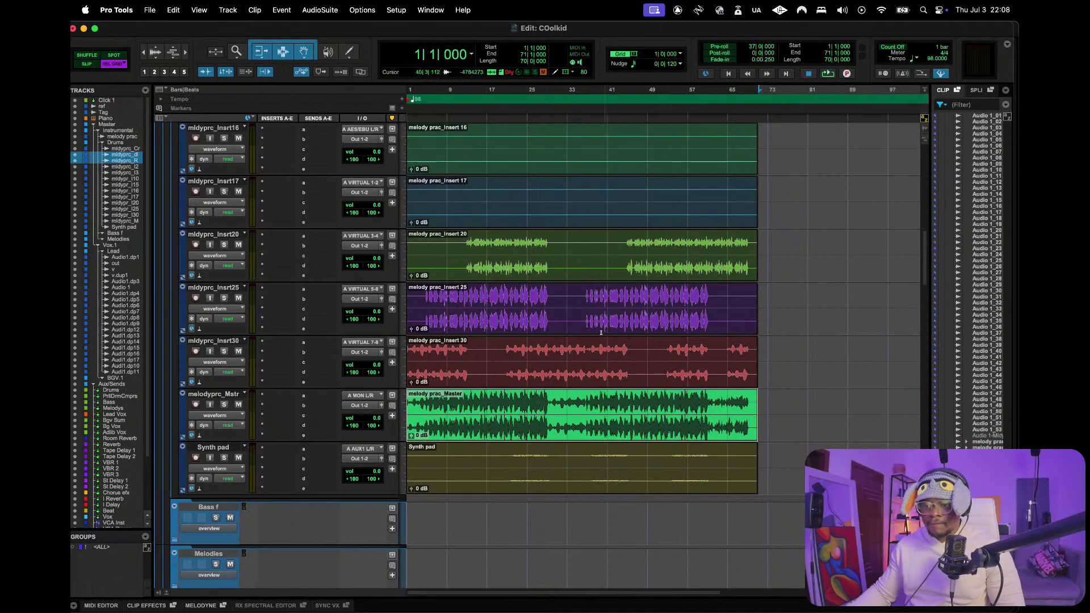
{"action": "scroll", "coordinate": [601, 332], "scroll_direction": "up", "scroll_amount": 3}
{"action": "scroll", "coordinate": [601, 332], "scroll_direction": "down", "scroll_amount": 3}
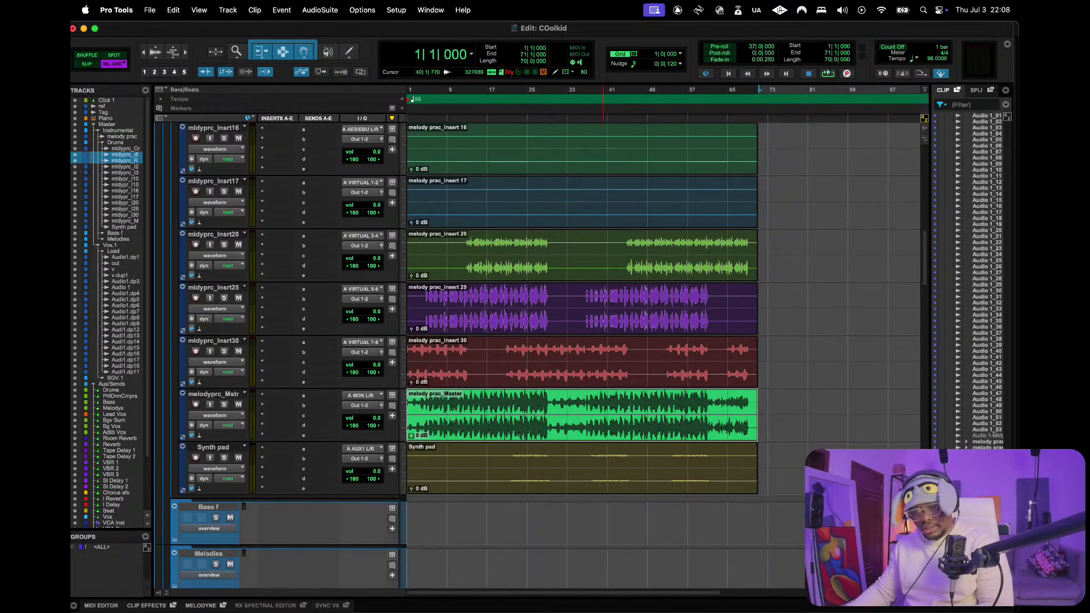
{"action": "left_click", "coordinate": [574, 462]}
{"action": "left_click", "coordinate": [552, 428]}
{"action": "key", "text": "Delete"}
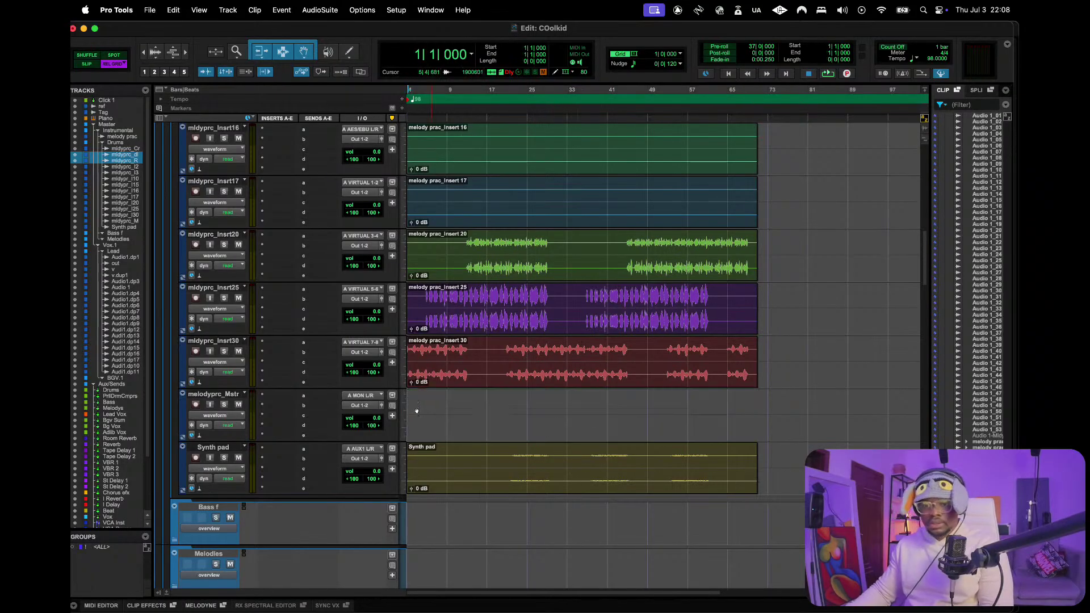
{"action": "right_click", "coordinate": [213, 394]}
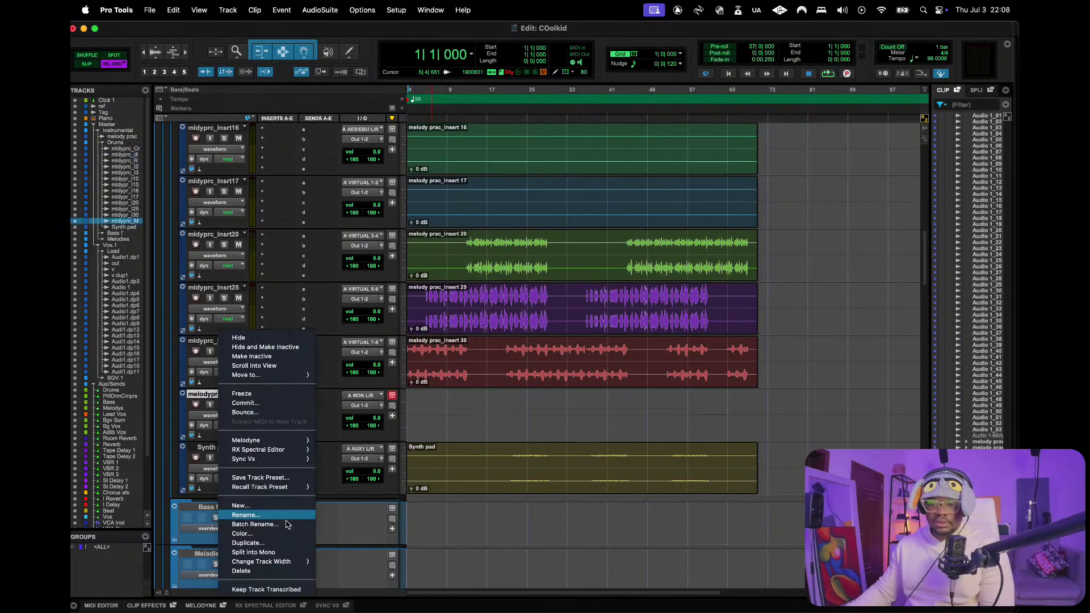
{"action": "left_click", "coordinate": [271, 571]}
- Delete the melody prac_Insert 16 and Insert 17 clips together with their two tracks
{"action": "scroll", "coordinate": [460, 393], "scroll_direction": "up", "scroll_amount": 5}
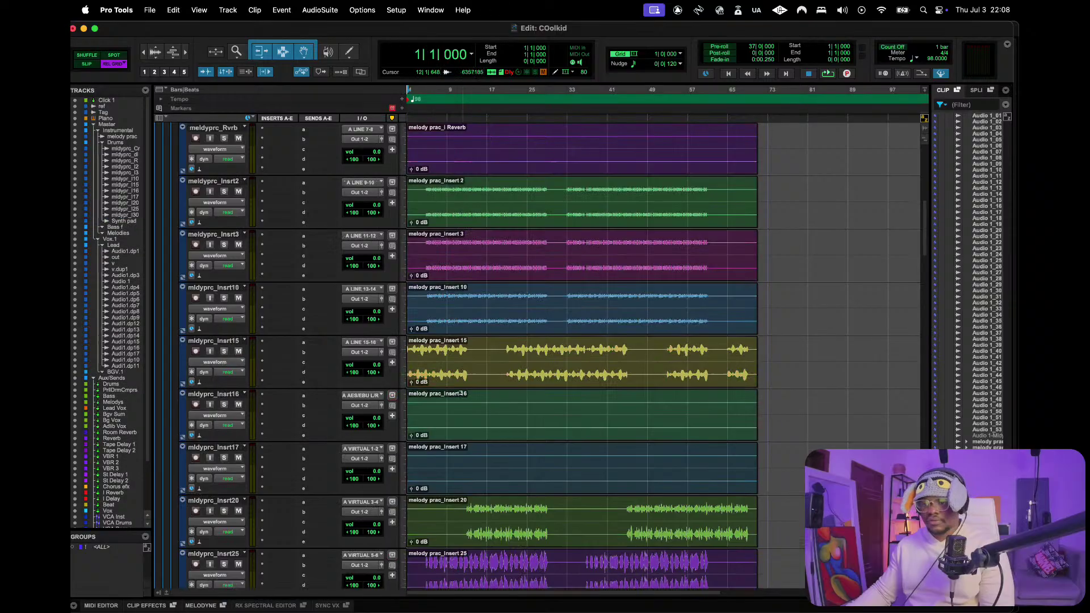
{"action": "left_click", "coordinate": [457, 472]}
{"action": "key", "text": "Delete"}
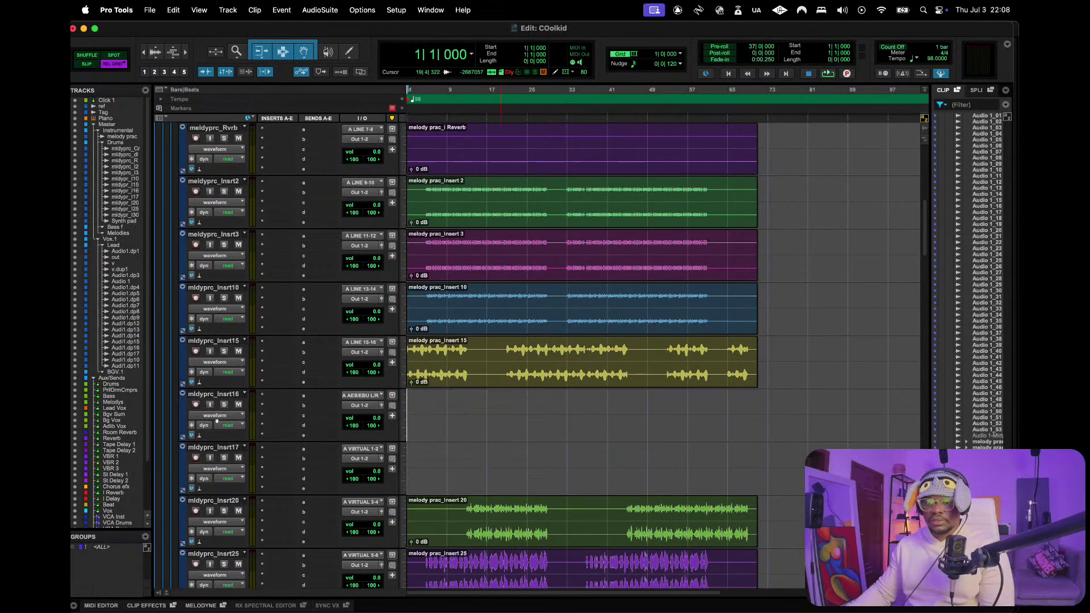
{"action": "left_click", "coordinate": [213, 394]}
{"action": "left_click", "coordinate": [228, 448], "text": "shift"}
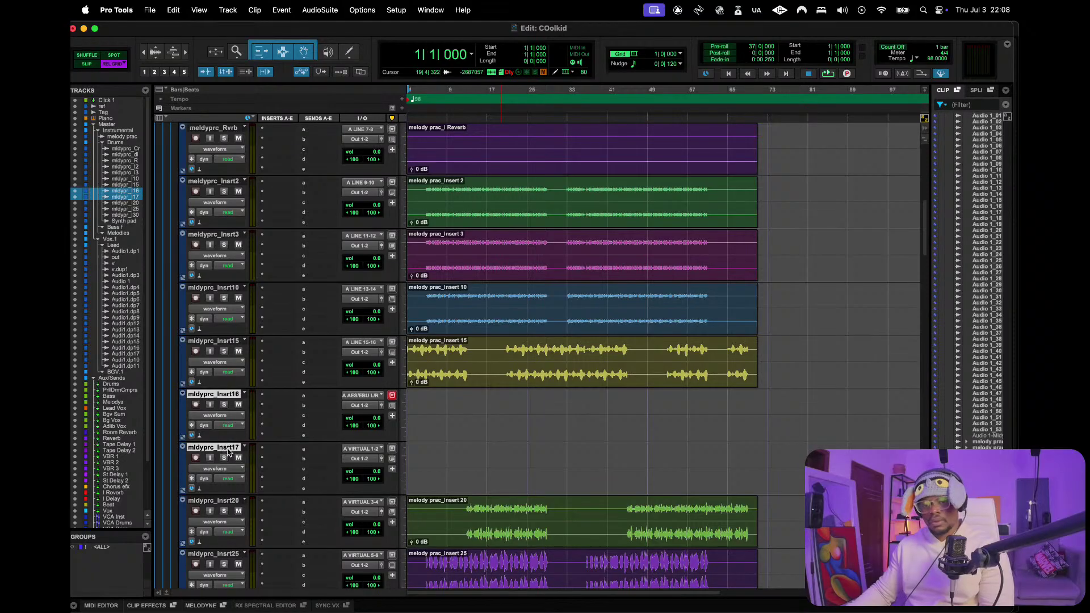
{"action": "right_click", "coordinate": [229, 451]}
{"action": "left_click", "coordinate": [272, 570]}
- Delete the melody prac_I delay and melody prac_I Reverb clips together with their two tracks
{"action": "scroll", "coordinate": [501, 415], "scroll_direction": "up", "scroll_amount": 8}
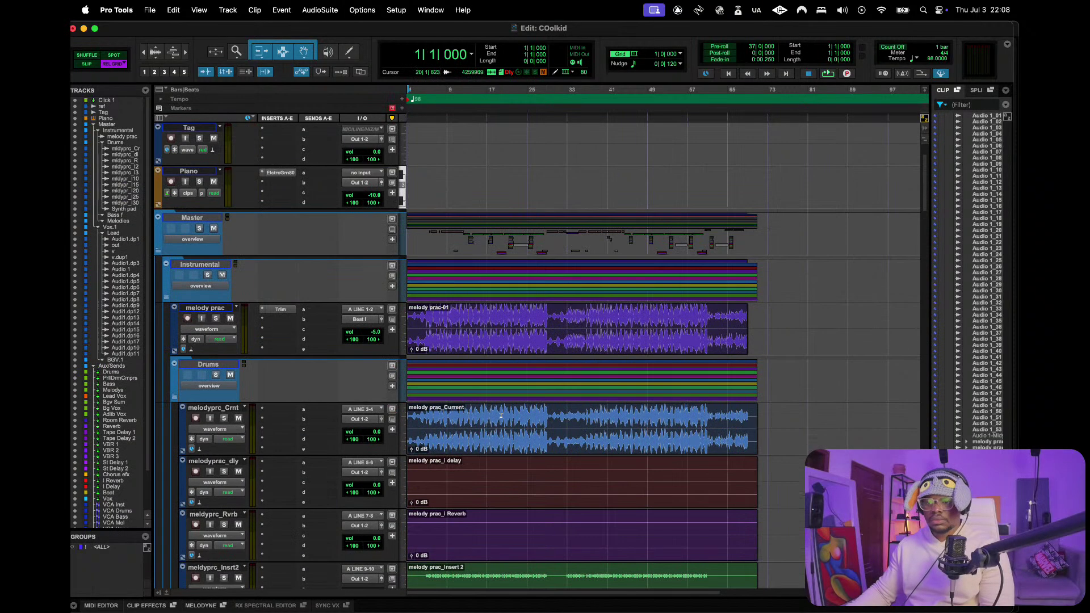
{"action": "scroll", "coordinate": [501, 415], "scroll_direction": "down", "scroll_amount": 6}
{"action": "scroll", "coordinate": [557, 366], "scroll_direction": "up", "scroll_amount": 4}
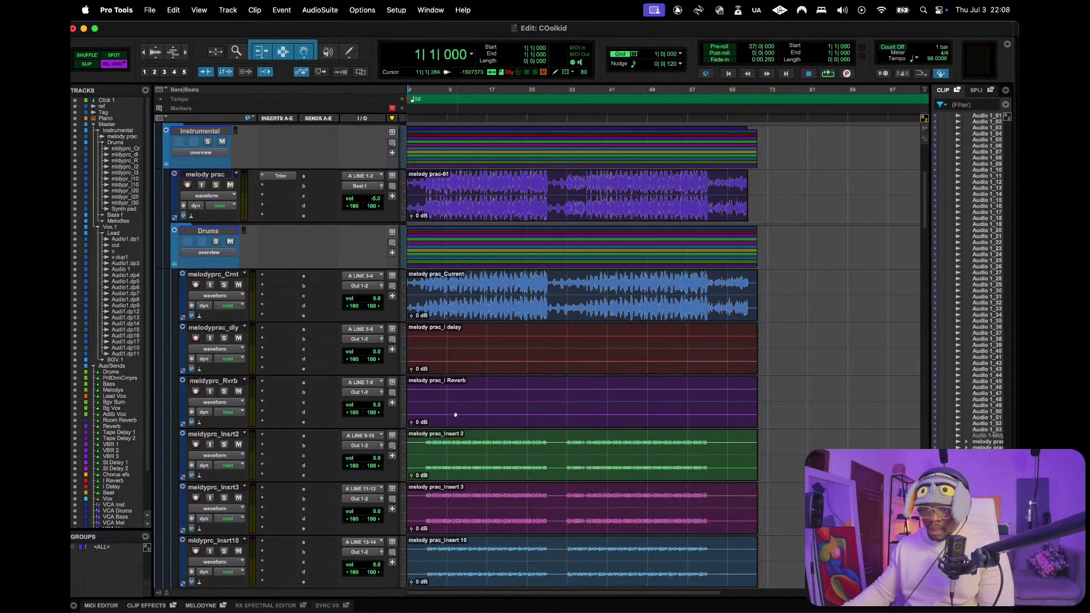
{"action": "left_click", "coordinate": [452, 394]}
{"action": "key", "text": "Delete"}
{"action": "left_click", "coordinate": [442, 356]}
{"action": "key", "text": "Delete"}
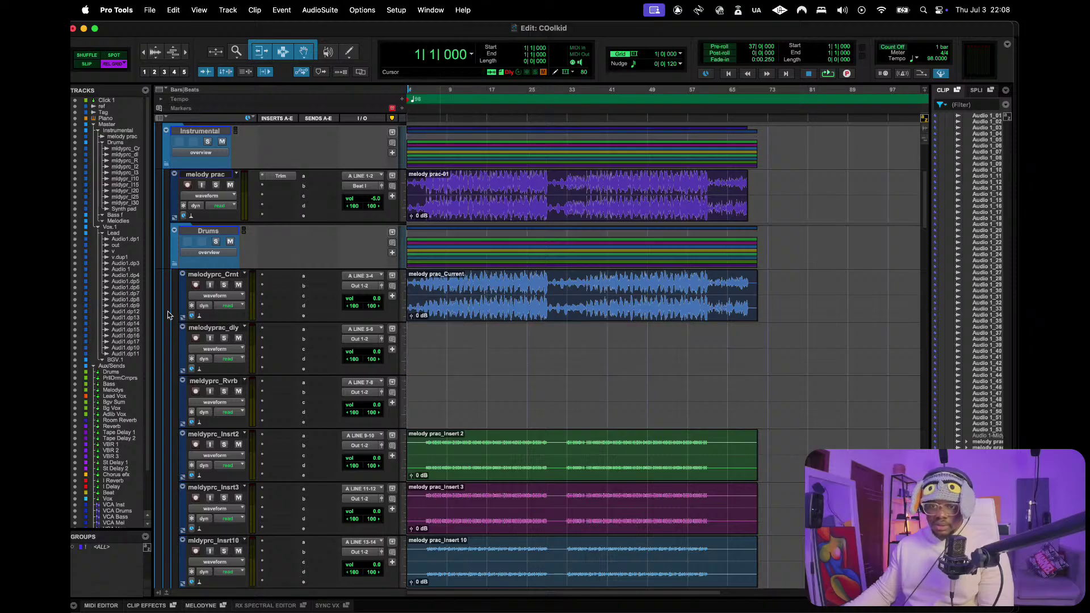
{"action": "left_click", "coordinate": [210, 328]}
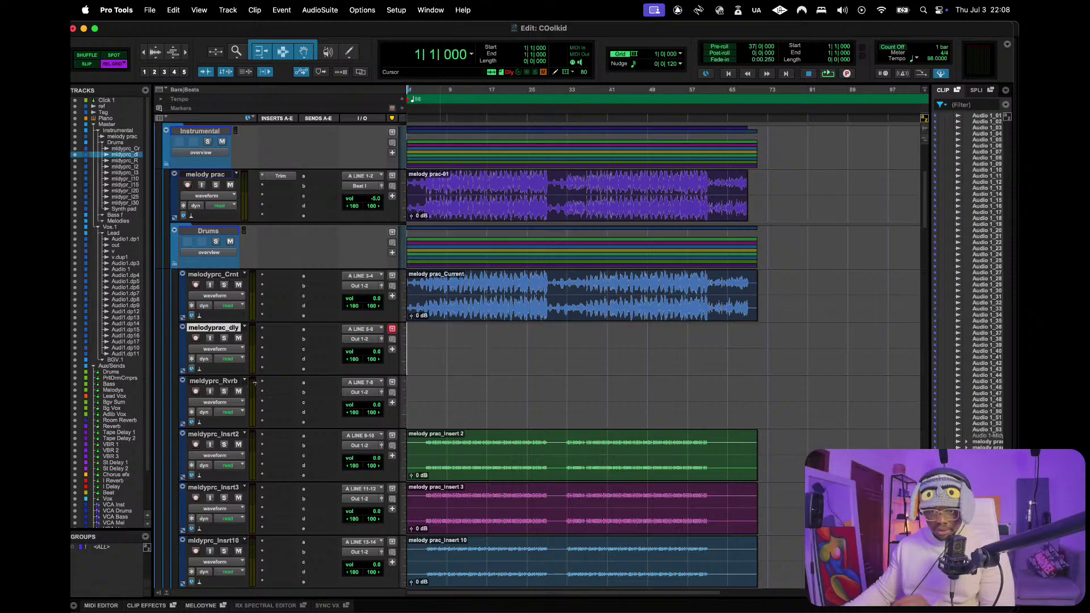
{"action": "left_click", "coordinate": [229, 383], "text": "shift"}
{"action": "right_click", "coordinate": [229, 384]}
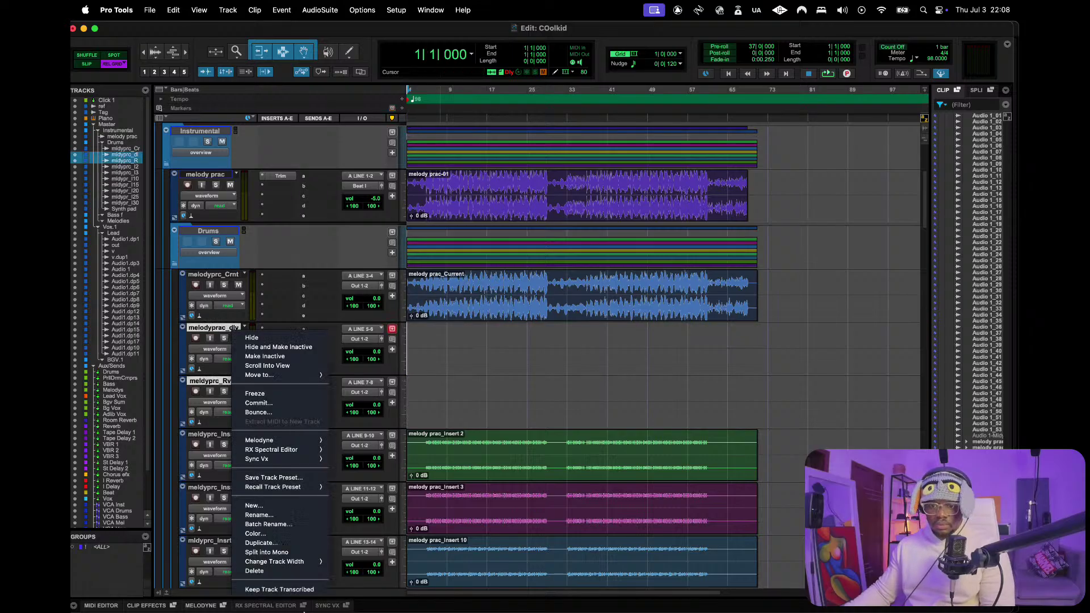
{"action": "left_click", "coordinate": [293, 572]}
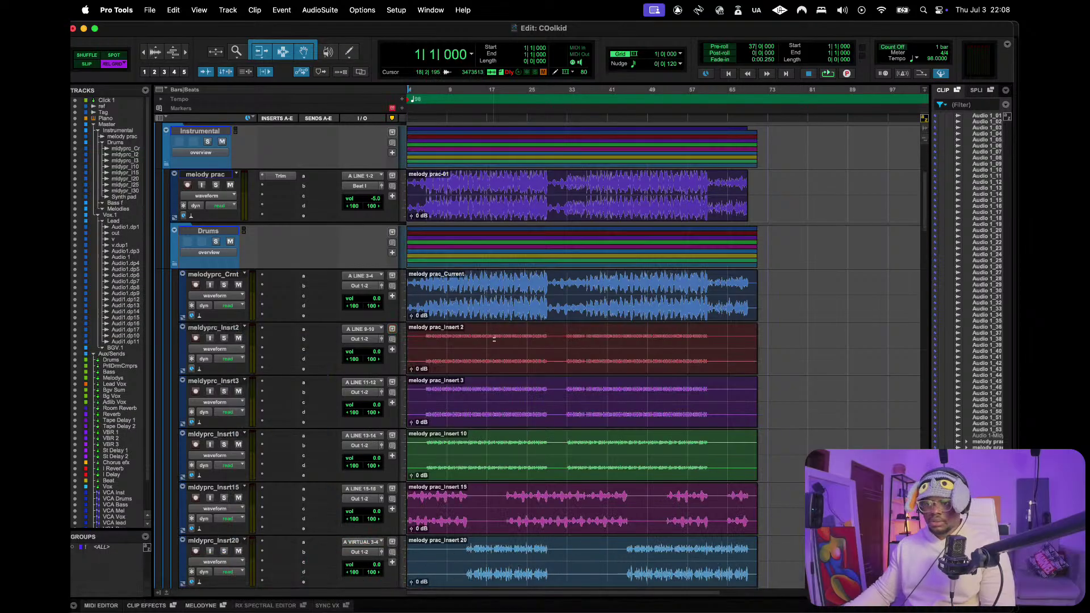
- Review the remaining stem tracks in the Drums folder and the empty Bass f and Melodies folders below
{"action": "scroll", "coordinate": [494, 340], "scroll_direction": "down", "scroll_amount": 10}
{"action": "scroll", "coordinate": [493, 339], "scroll_direction": "up", "scroll_amount": 15}
{"action": "scroll", "coordinate": [494, 340], "scroll_direction": "down", "scroll_amount": 8}
{"action": "scroll", "coordinate": [494, 340], "scroll_direction": "down", "scroll_amount": 5}
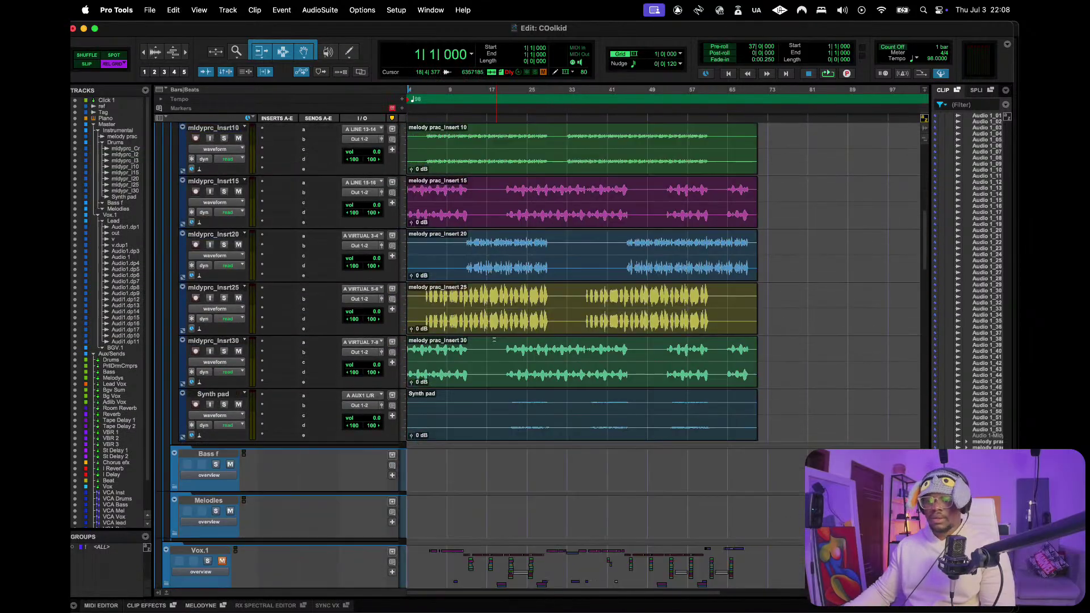
{"action": "scroll", "coordinate": [494, 339], "scroll_direction": "up", "scroll_amount": 8}
{"action": "scroll", "coordinate": [494, 339], "scroll_direction": "down", "scroll_amount": 8}
{"action": "scroll", "coordinate": [494, 339], "scroll_direction": "up", "scroll_amount": 10}
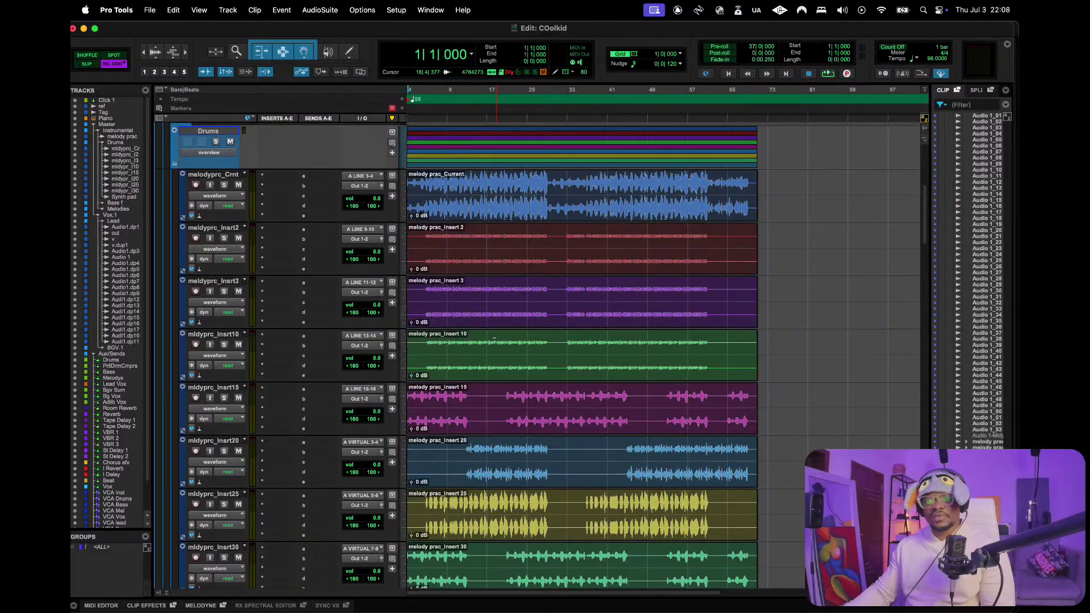
{"action": "scroll", "coordinate": [539, 341], "scroll_direction": "down", "scroll_amount": 5}
{"action": "scroll", "coordinate": [596, 341], "scroll_direction": "up", "scroll_amount": 8}
{"action": "scroll", "coordinate": [511, 295], "scroll_direction": "down", "scroll_amount": 2}
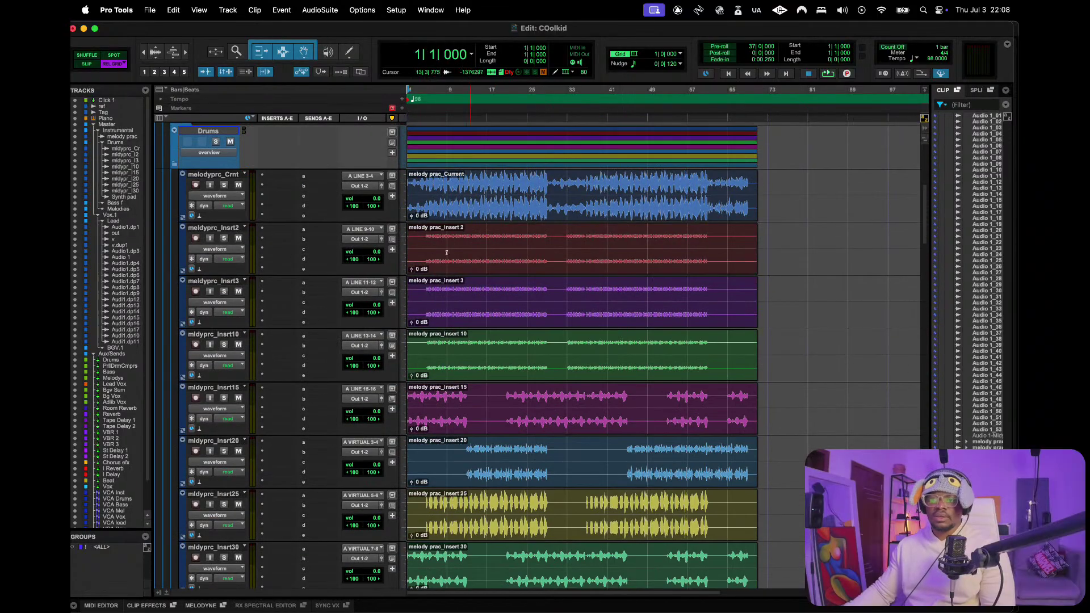
- Delete the melody prac_Current clip and remove its track from the Drums folder
{"action": "left_click", "coordinate": [486, 212]}
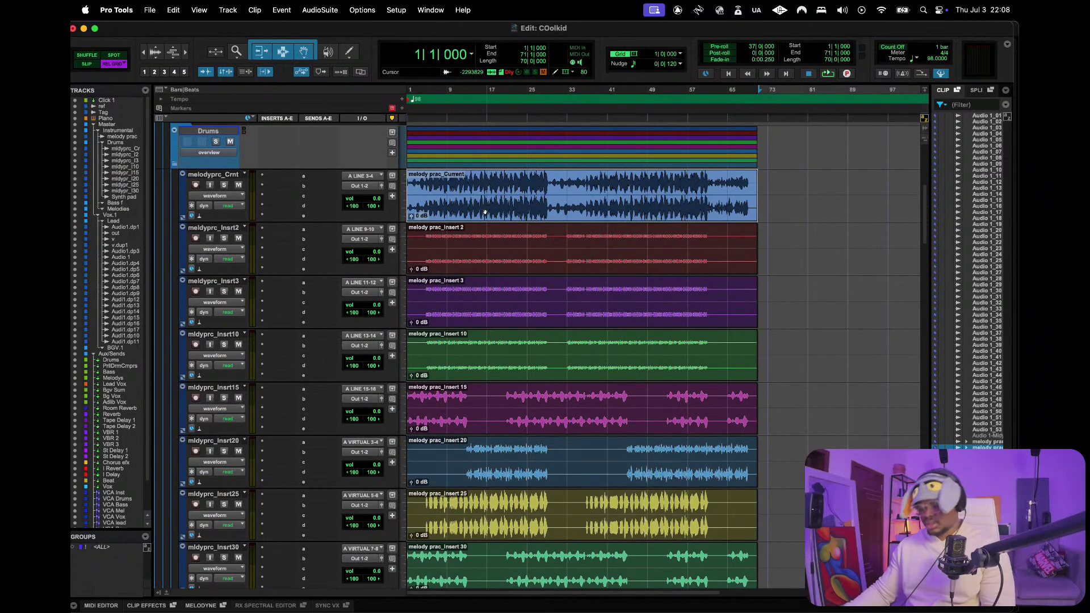
{"action": "key", "text": "Delete"}
{"action": "right_click", "coordinate": [215, 176]}
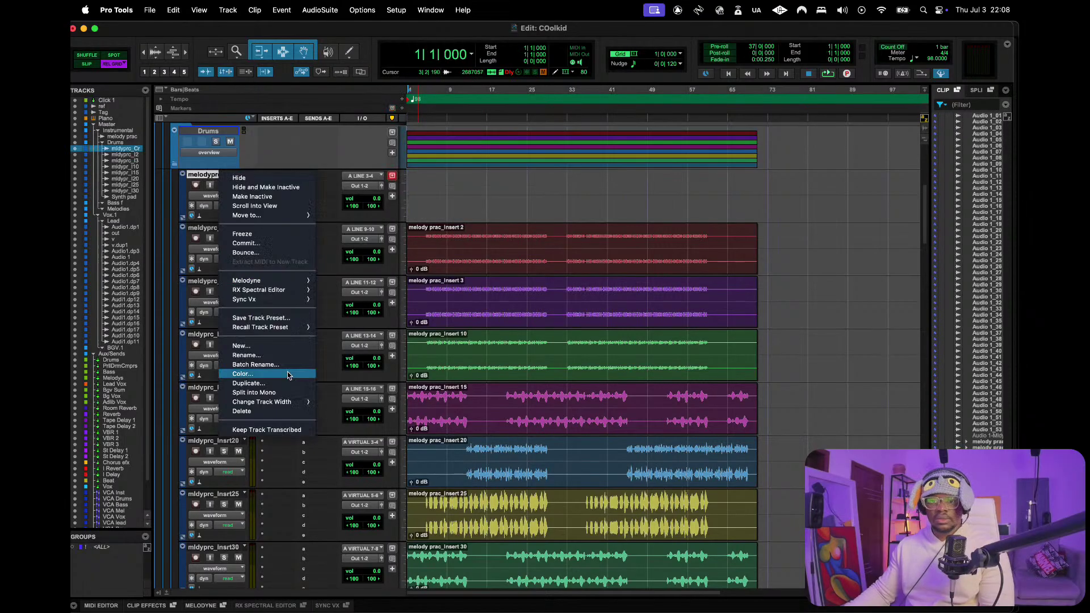
{"action": "left_click", "coordinate": [284, 412]}
- Select the stem tracks from Insert 2 through Synth pad and set all their inputs to no input
{"action": "scroll", "coordinate": [484, 199], "scroll_direction": "down", "scroll_amount": 5}
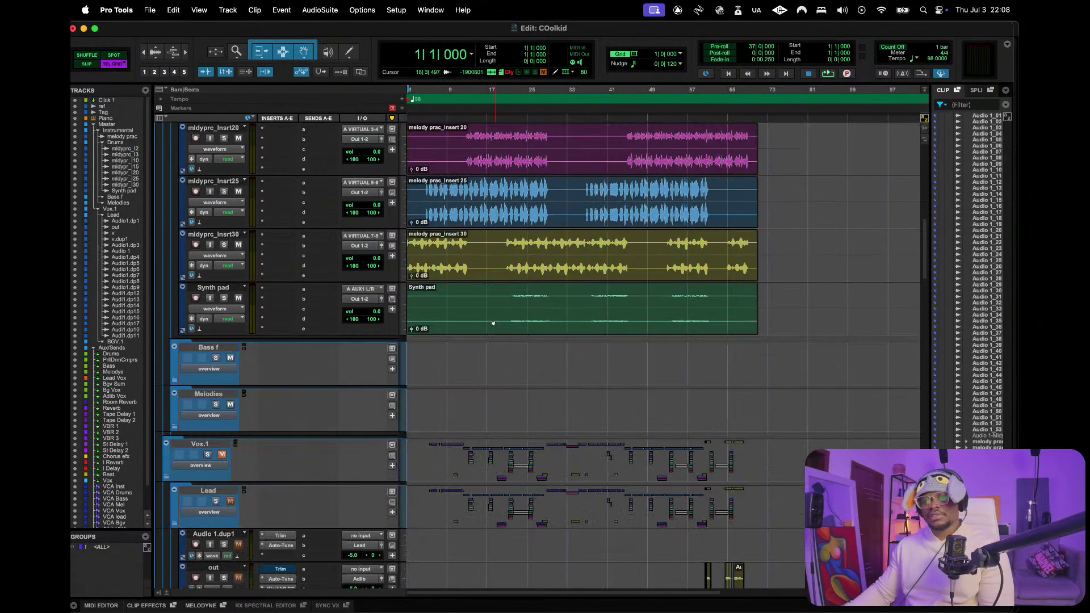
{"action": "scroll", "coordinate": [488, 261], "scroll_direction": "up", "scroll_amount": 5}
{"action": "scroll", "coordinate": [494, 324], "scroll_direction": "down", "scroll_amount": 3}
{"action": "scroll", "coordinate": [494, 324], "scroll_direction": "up", "scroll_amount": 2}
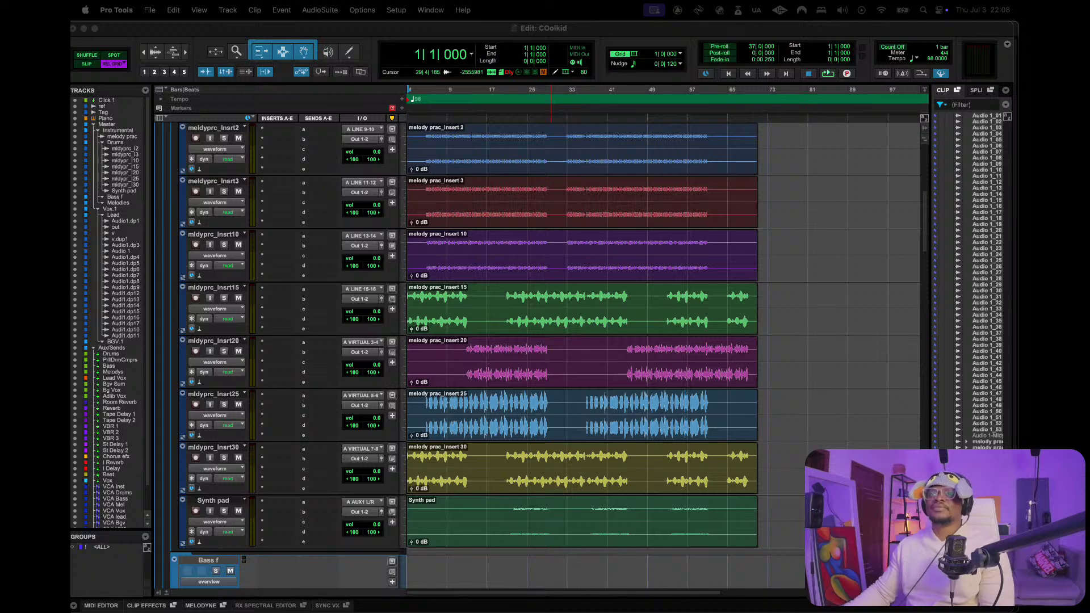
{"action": "scroll", "coordinate": [366, 273], "scroll_direction": "up", "scroll_amount": 3}
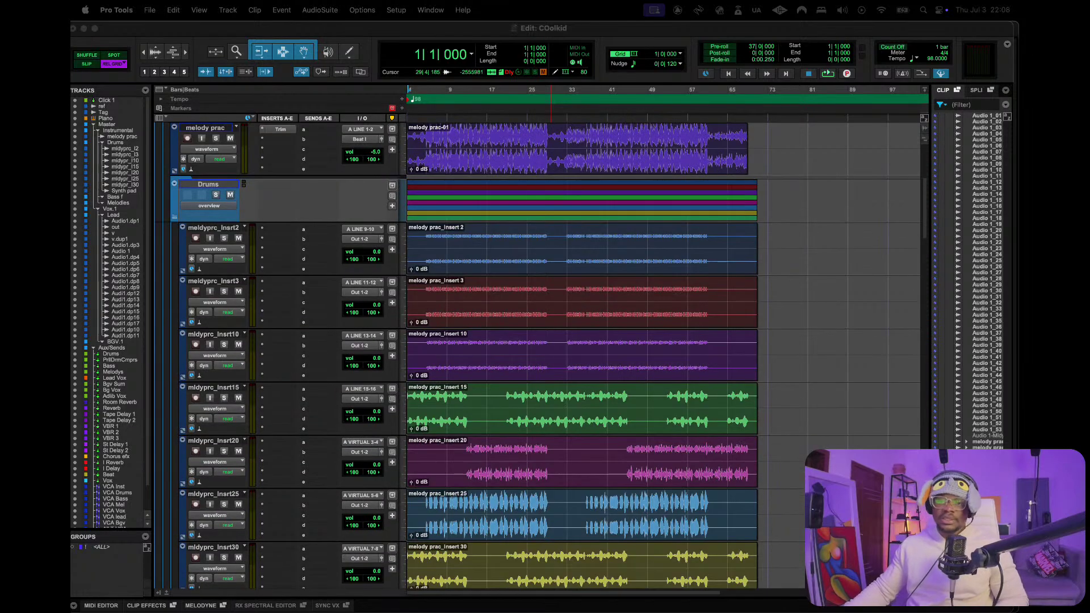
{"action": "left_click", "coordinate": [214, 227]}
{"action": "scroll", "coordinate": [365, 273], "scroll_direction": "down", "scroll_amount": 6}
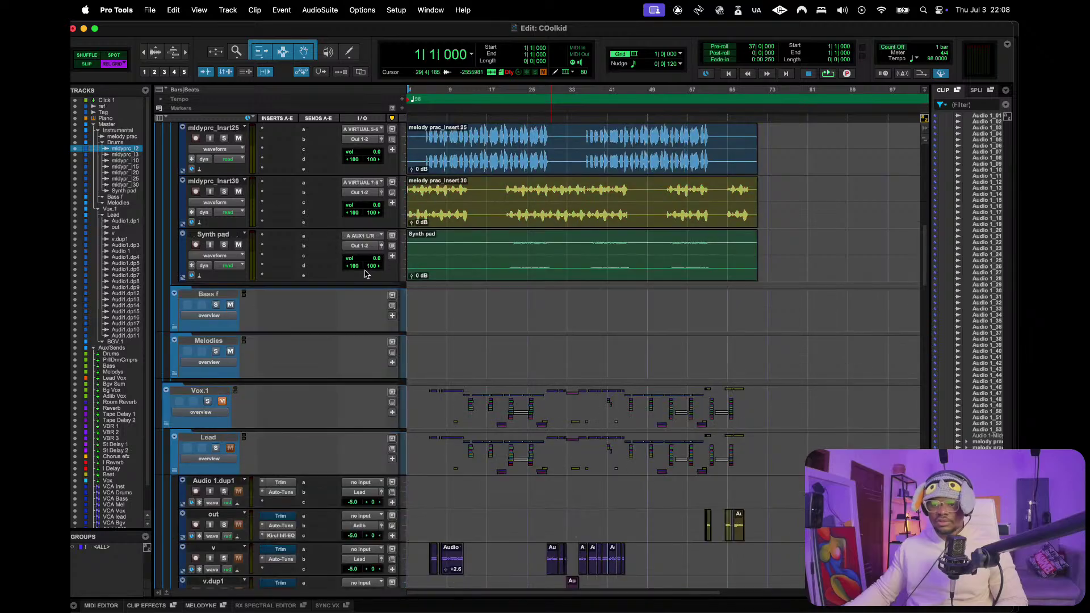
{"action": "left_click", "coordinate": [216, 233], "text": "shift"}
{"action": "scroll", "coordinate": [324, 244], "scroll_direction": "up", "scroll_amount": 6}
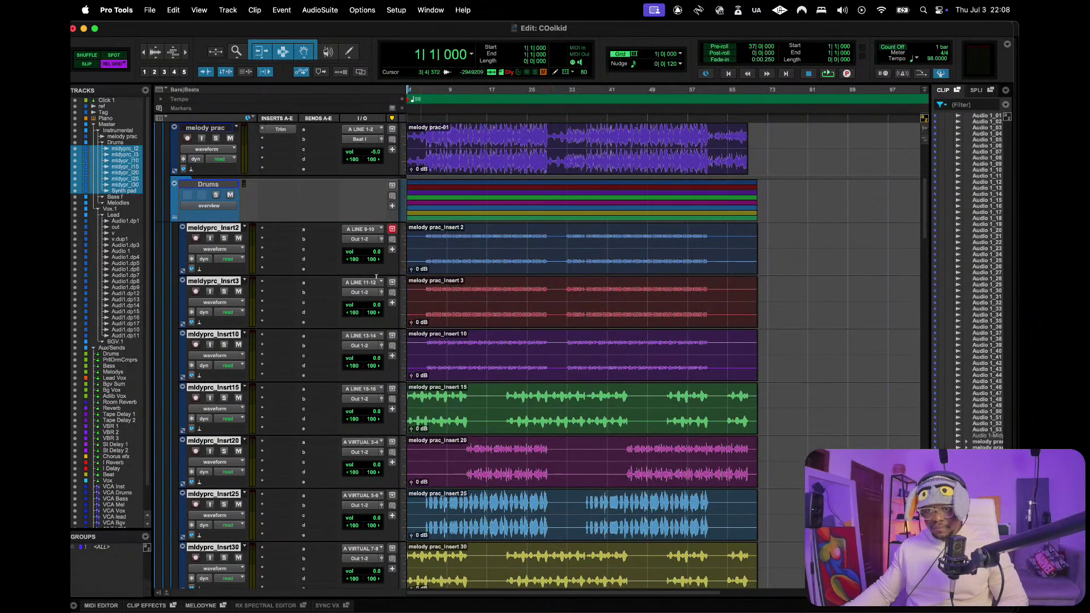
{"action": "left_click", "coordinate": [360, 229]}
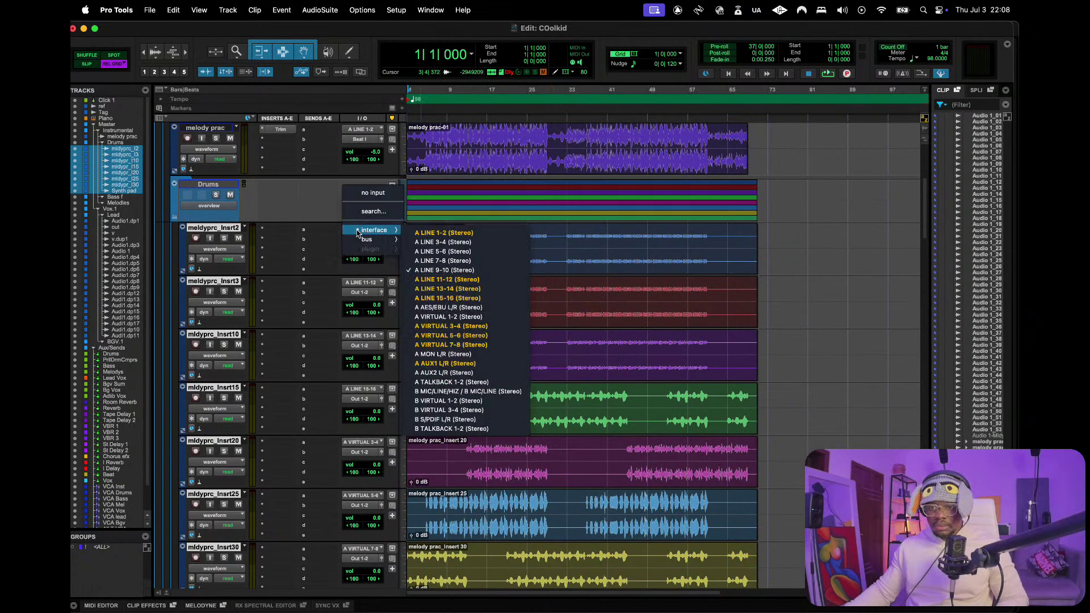
{"action": "left_click", "coordinate": [369, 193], "text": "alt+shift"}
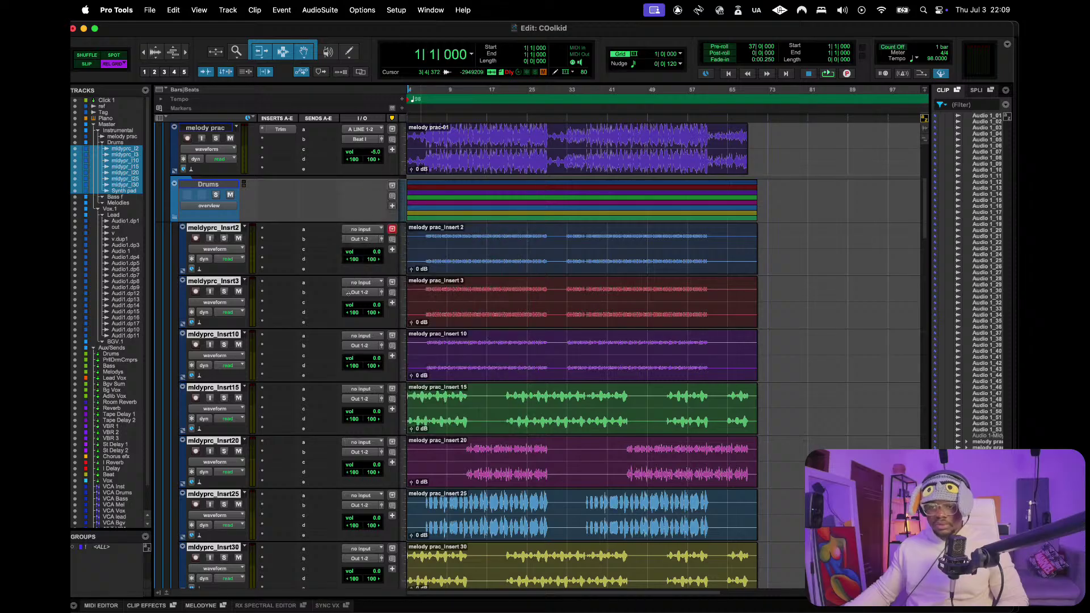
- Add all the Lead folder's tracks to the selected stems and start a new Mix/Edit group named All Trx
{"action": "scroll", "coordinate": [393, 356], "scroll_direction": "down", "scroll_amount": 5}
{"action": "scroll", "coordinate": [397, 357], "scroll_direction": "down", "scroll_amount": 8}
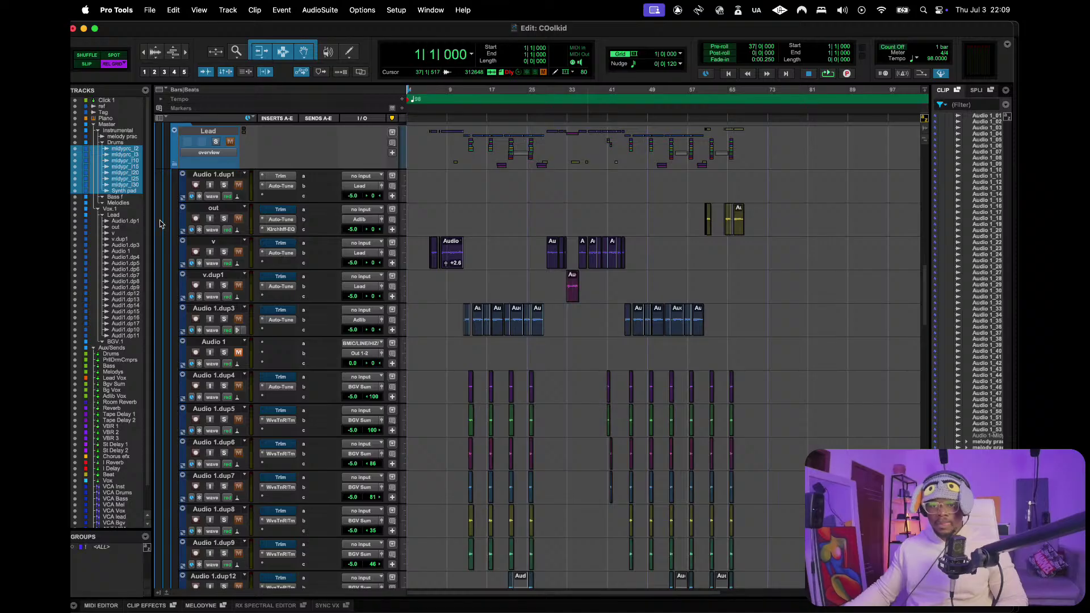
{"action": "left_click_drag", "start_coordinate": [124, 226], "coordinate": [137, 336]}
{"action": "key", "text": "super+g"}
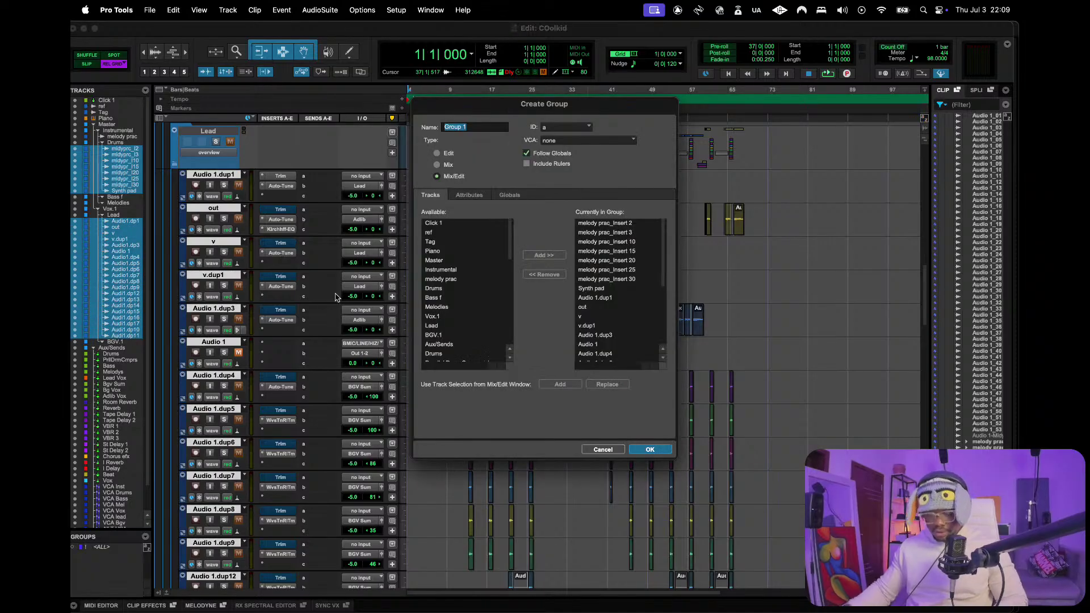
{"action": "type", "text": "All T"}
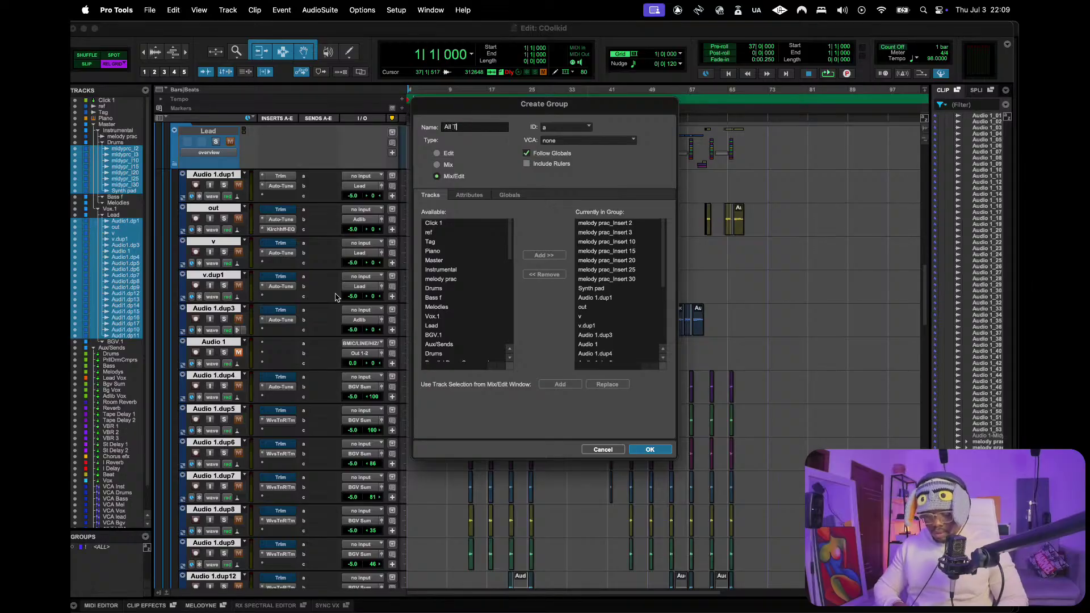
{"action": "type", "text": "rac"}
{"action": "key", "text": "BackSpace"}
{"action": "type", "text": "x"}
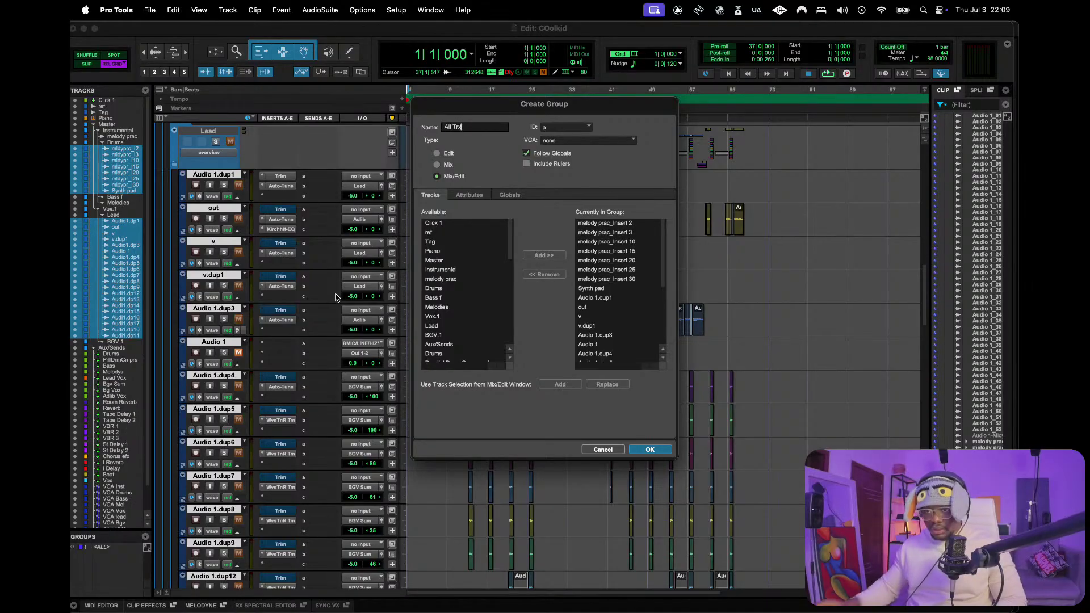
- Turn off Follow Globals for the group, link main mute and the bypass of inserts a, b and c, and create it
{"action": "left_click", "coordinate": [469, 195]}
{"action": "left_click", "coordinate": [526, 153]}
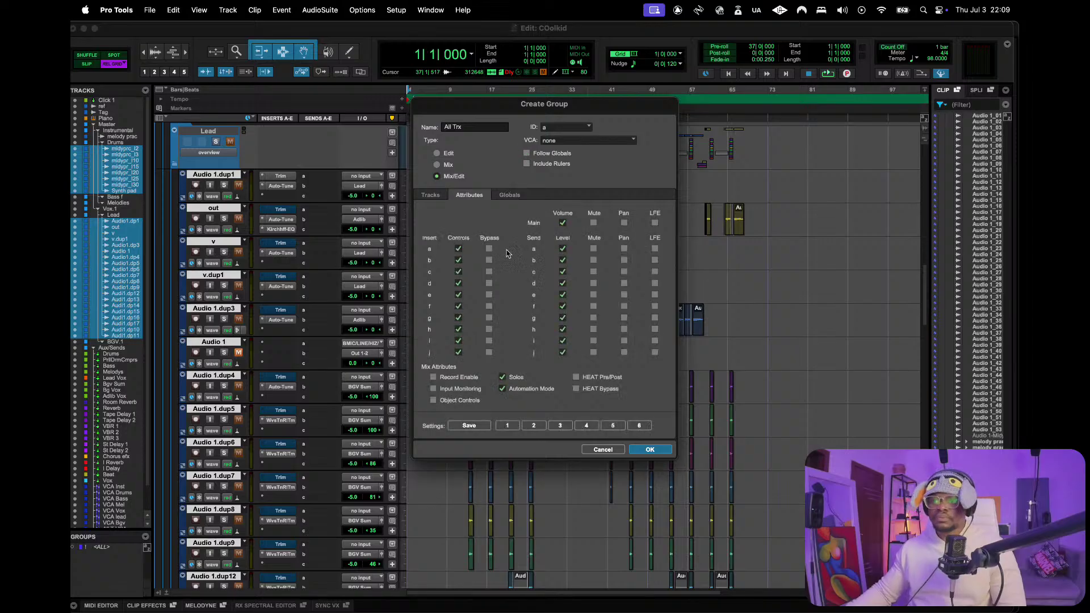
{"action": "left_click", "coordinate": [489, 248]}
{"action": "left_click", "coordinate": [489, 260]}
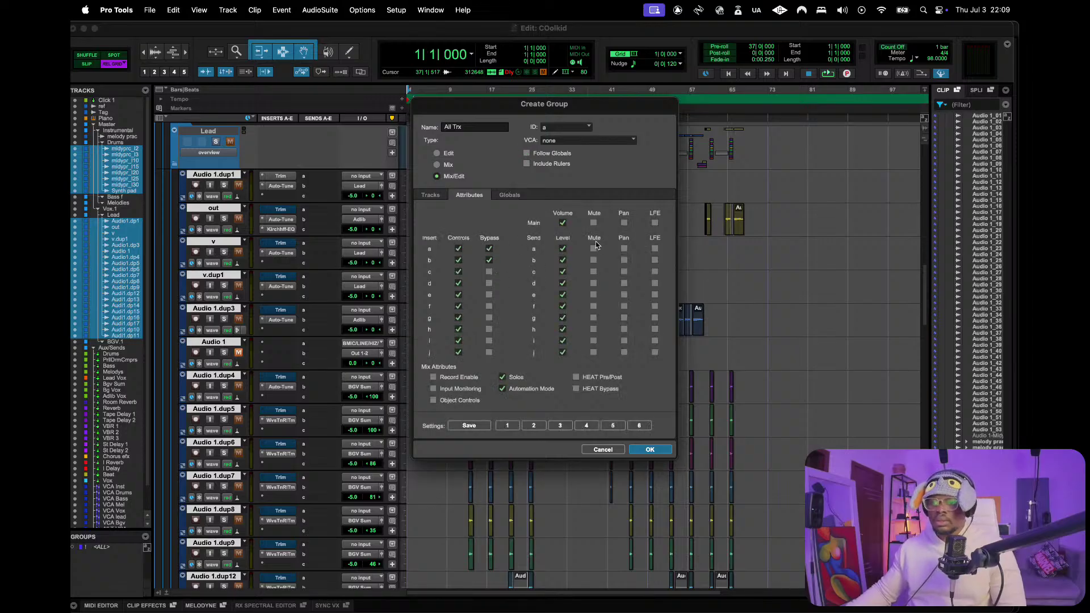
{"action": "left_click", "coordinate": [594, 222]}
{"action": "left_click", "coordinate": [489, 272]}
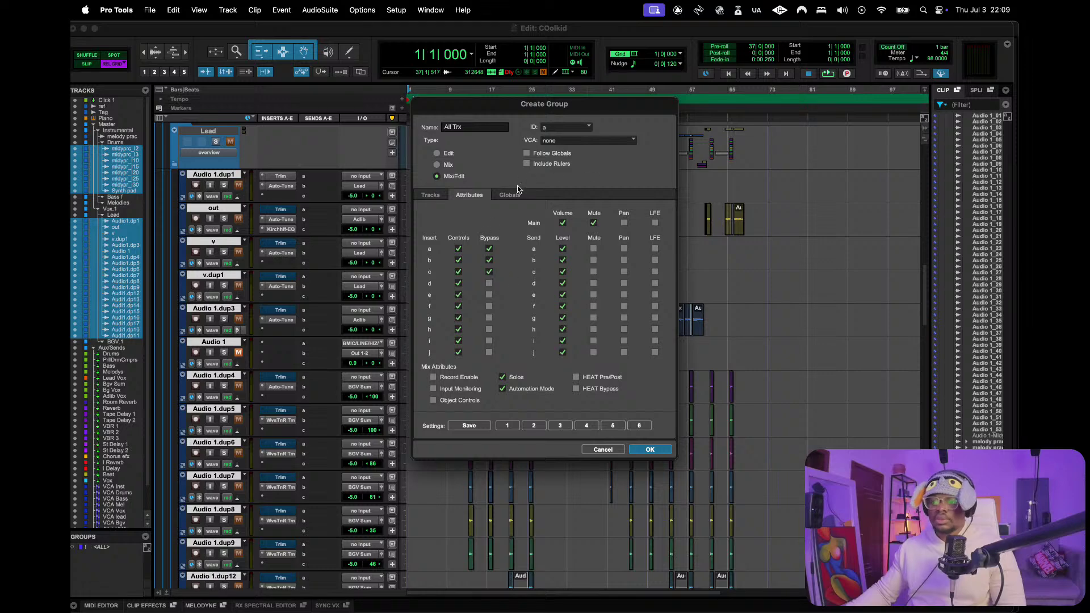
{"action": "left_click", "coordinate": [532, 154]}
{"action": "left_click", "coordinate": [528, 155]}
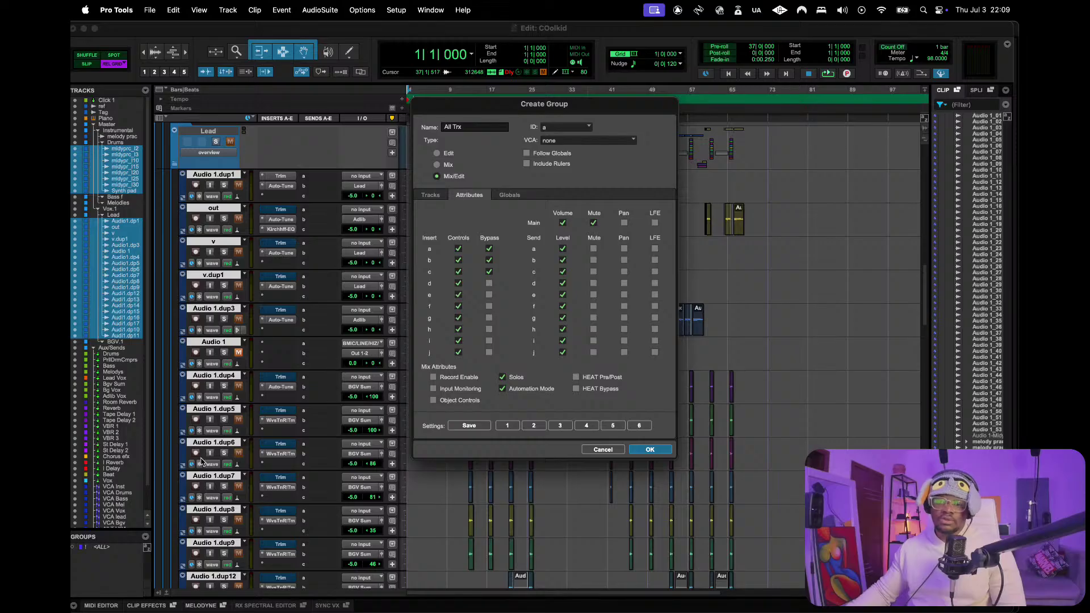
{"action": "left_click", "coordinate": [648, 449]}
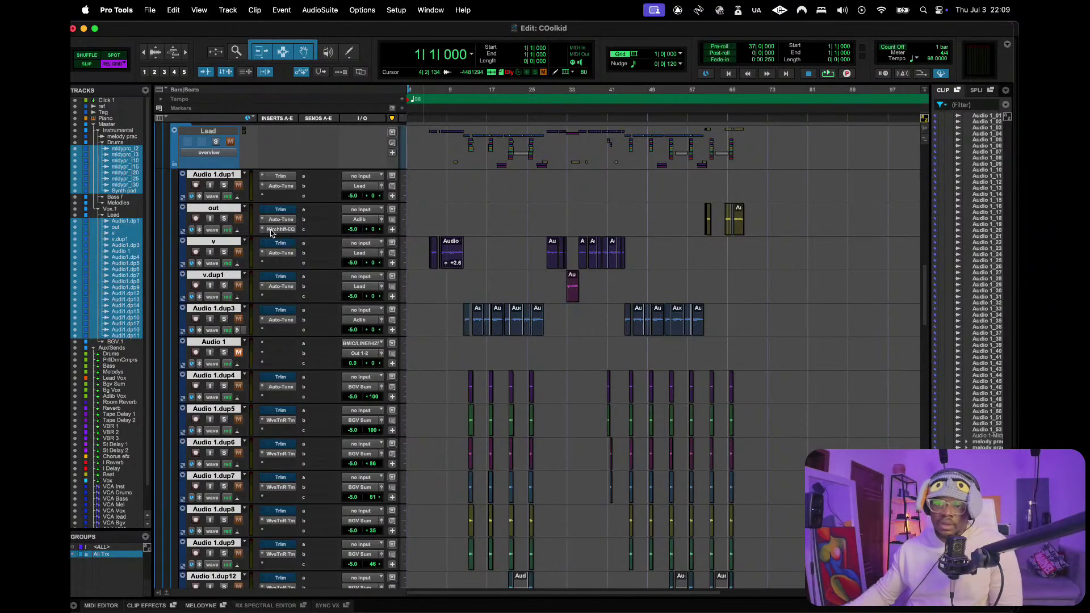
- Delete the empty Audio 1 and Audio 1.dup1 tracks from the Lead folder
{"action": "left_click", "coordinate": [479, 352]}
{"action": "right_click", "coordinate": [215, 343]}
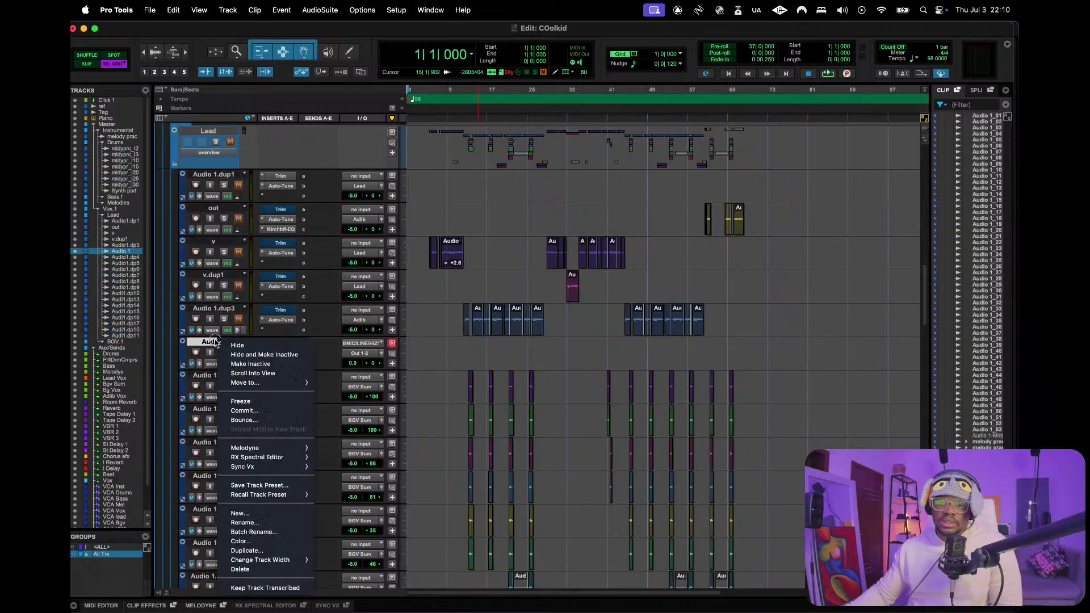
{"action": "left_click", "coordinate": [244, 569]}
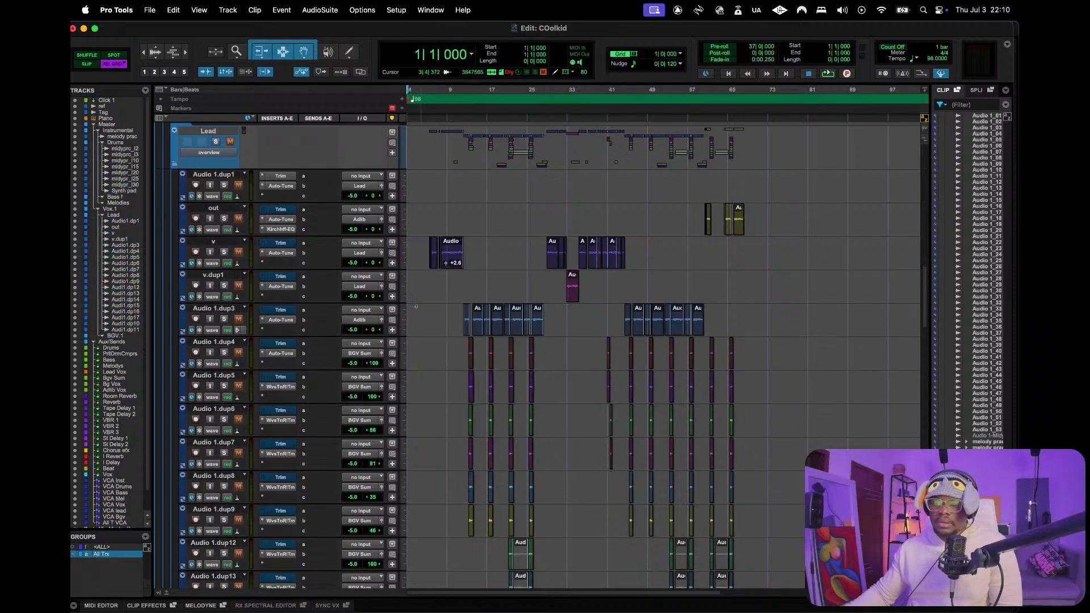
{"action": "scroll", "coordinate": [232, 431], "scroll_direction": "up", "scroll_amount": 10}
{"action": "scroll", "coordinate": [233, 431], "scroll_direction": "down", "scroll_amount": 3}
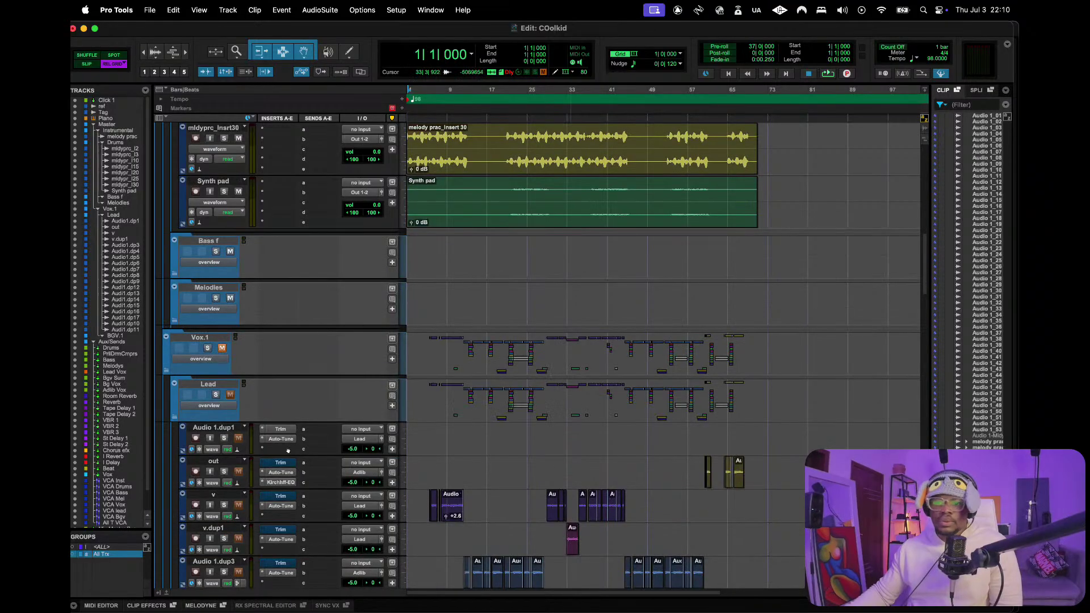
{"action": "right_click", "coordinate": [232, 431]}
{"action": "left_click", "coordinate": [249, 572]}
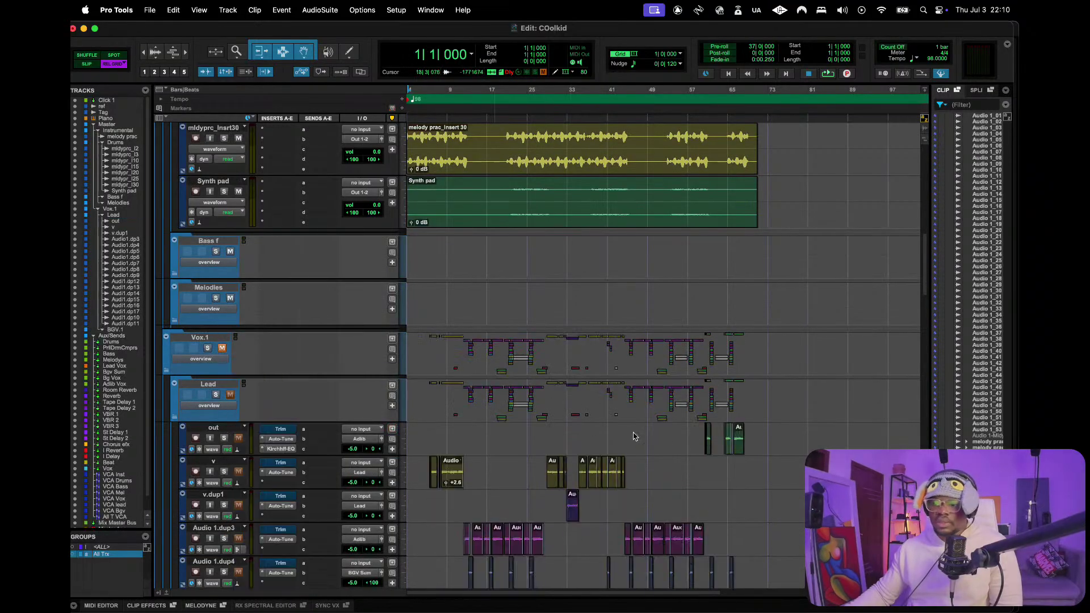
- Delete the empty Audio 1.dup16 track near the end of the Lead folder
{"action": "scroll", "coordinate": [362, 435], "scroll_direction": "down", "scroll_amount": 5}
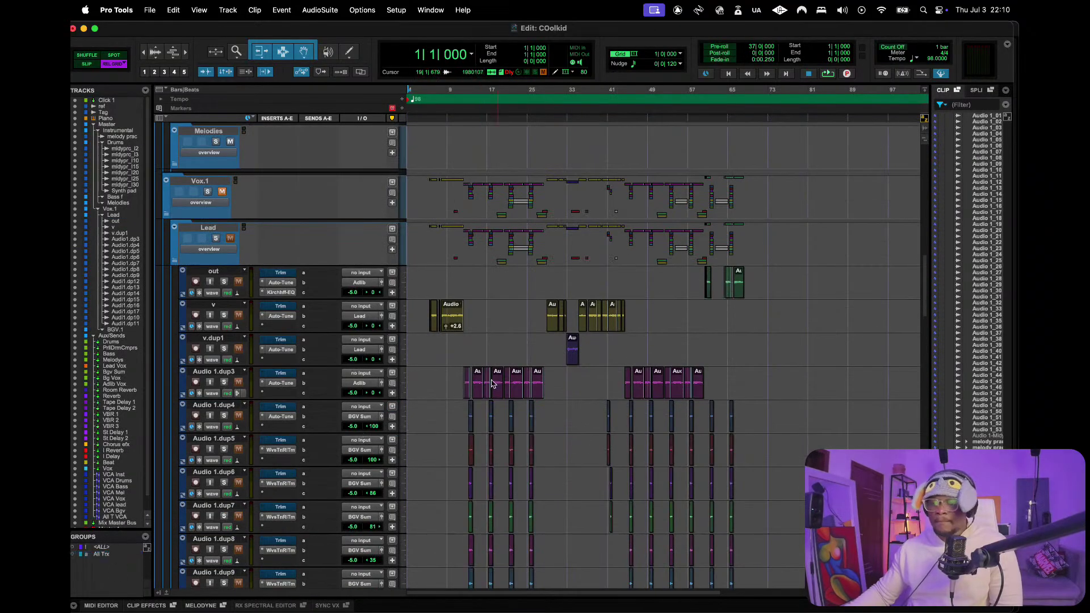
{"action": "scroll", "coordinate": [489, 386], "scroll_direction": "down", "scroll_amount": 5}
{"action": "right_click", "coordinate": [219, 434]}
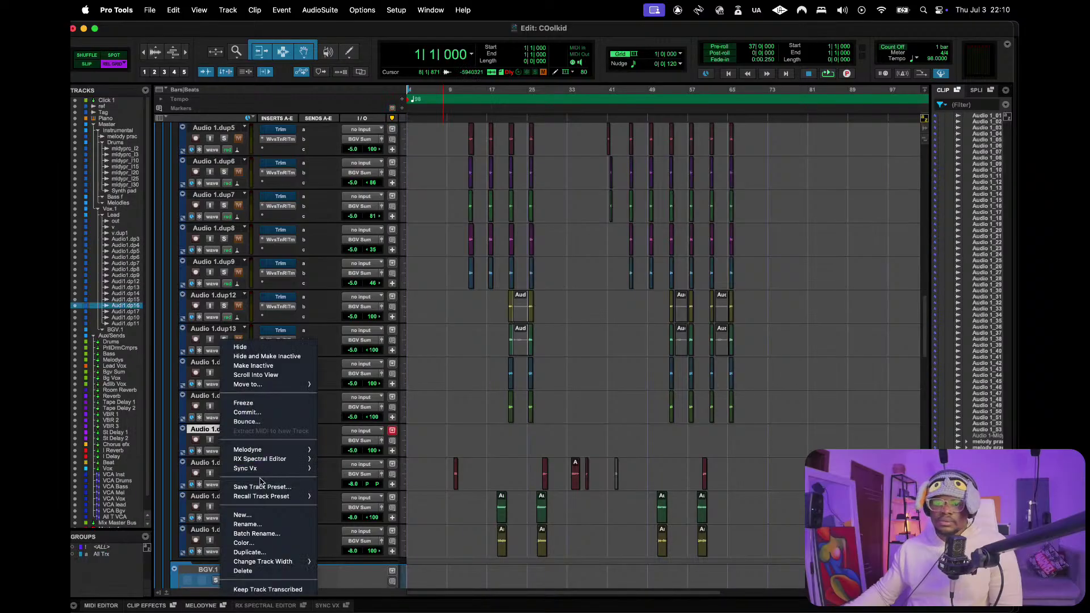
- Play the stems in the Drums folder, soloing Insert 15 and Insert 30 in turn to compare their sound
{"action": "scroll", "coordinate": [511, 431], "scroll_direction": "up", "scroll_amount": 10}
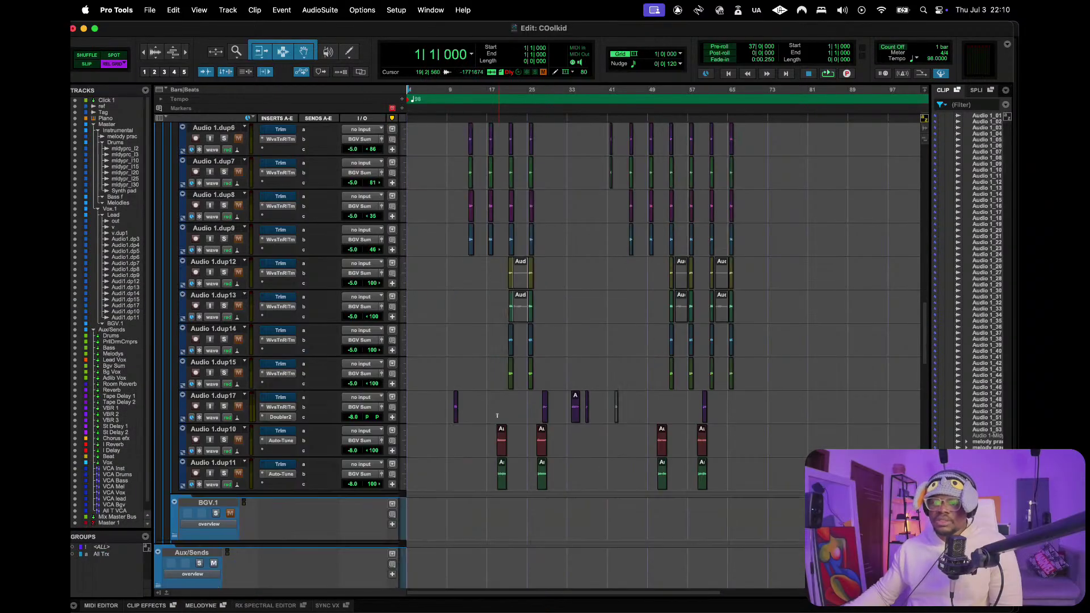
{"action": "scroll", "coordinate": [496, 416], "scroll_direction": "up", "scroll_amount": 5}
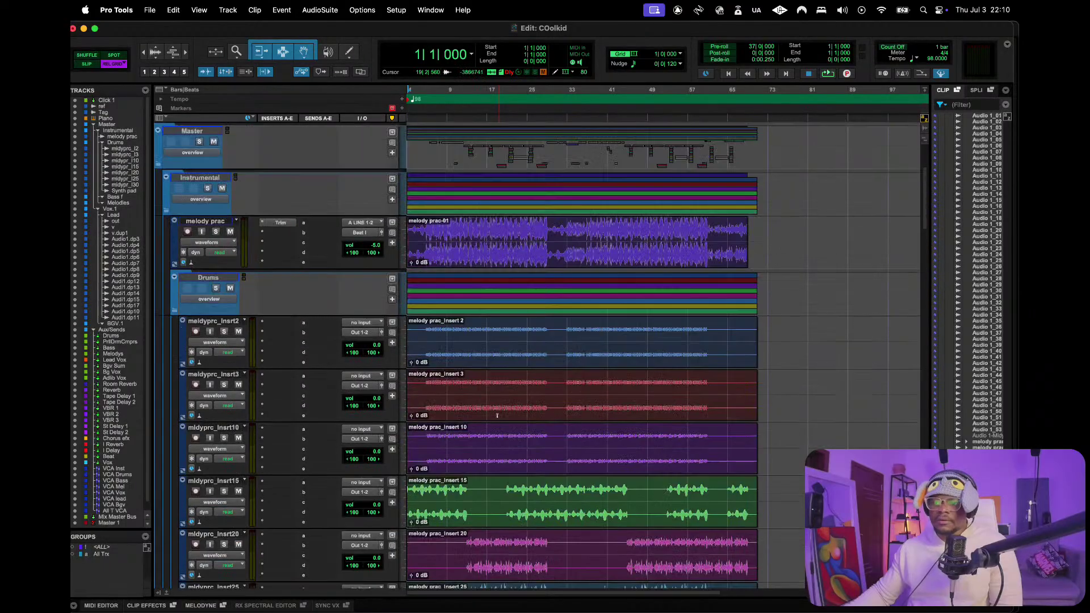
{"action": "scroll", "coordinate": [571, 415], "scroll_direction": "down", "scroll_amount": 5}
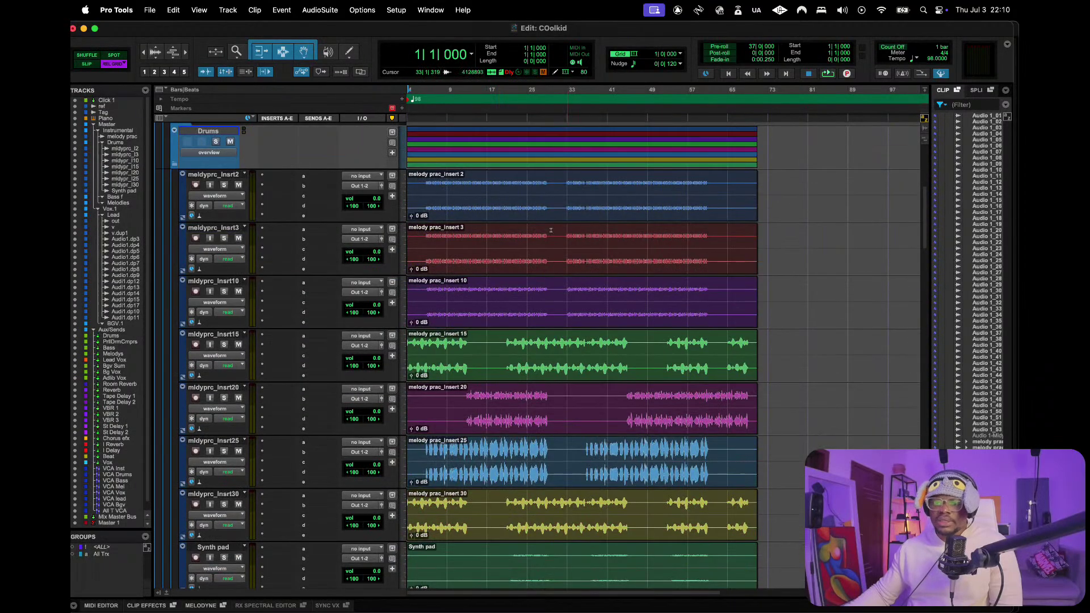
{"action": "key", "text": "space"}
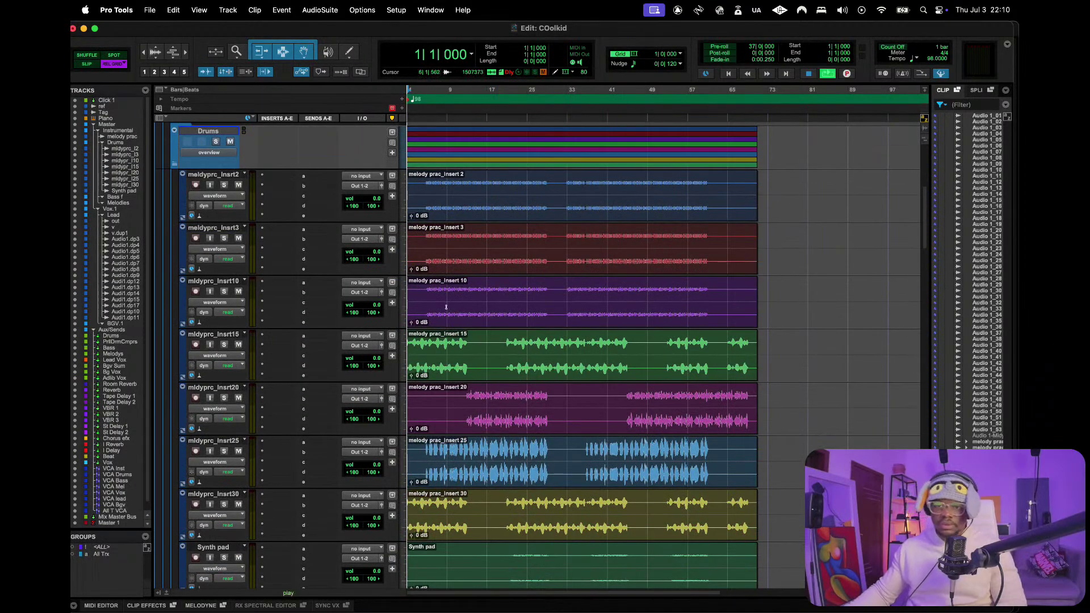
{"action": "key", "text": "space"}
{"action": "key", "text": "space"}
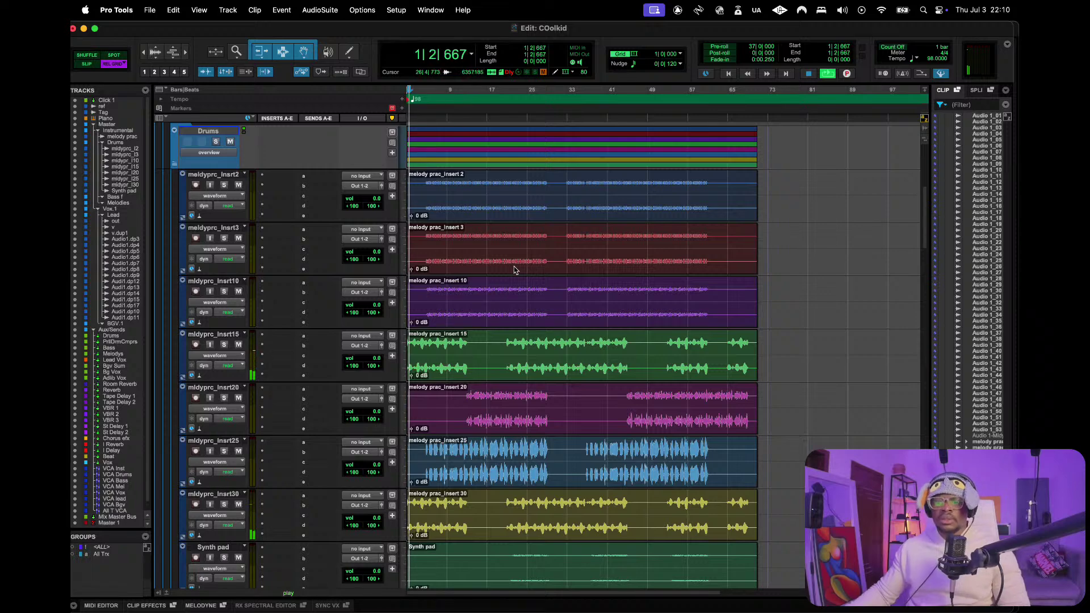
{"action": "left_click", "coordinate": [224, 344]}
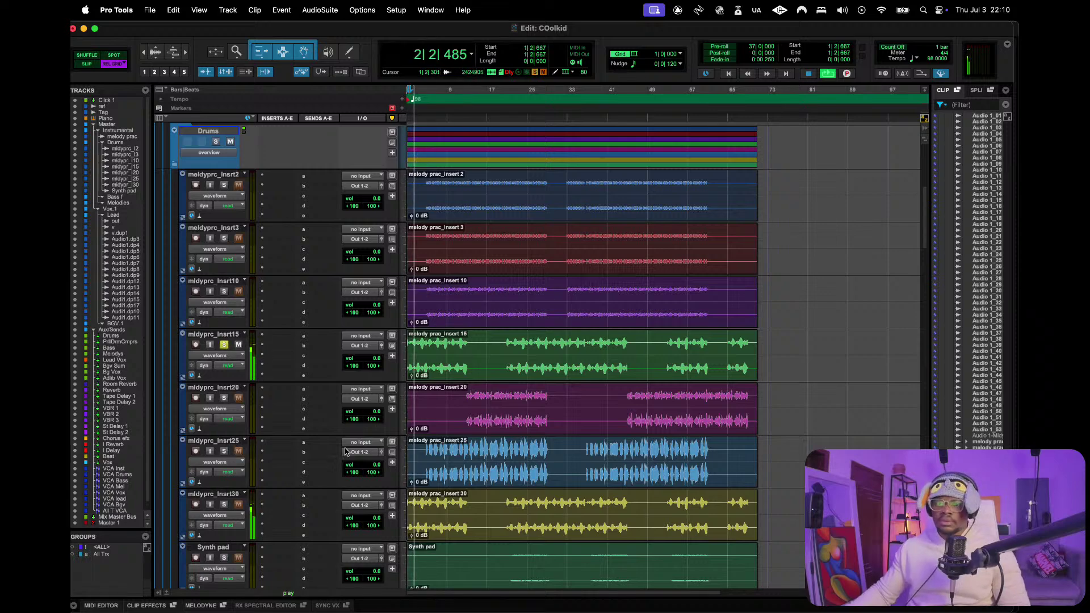
{"action": "left_click", "coordinate": [224, 503]}
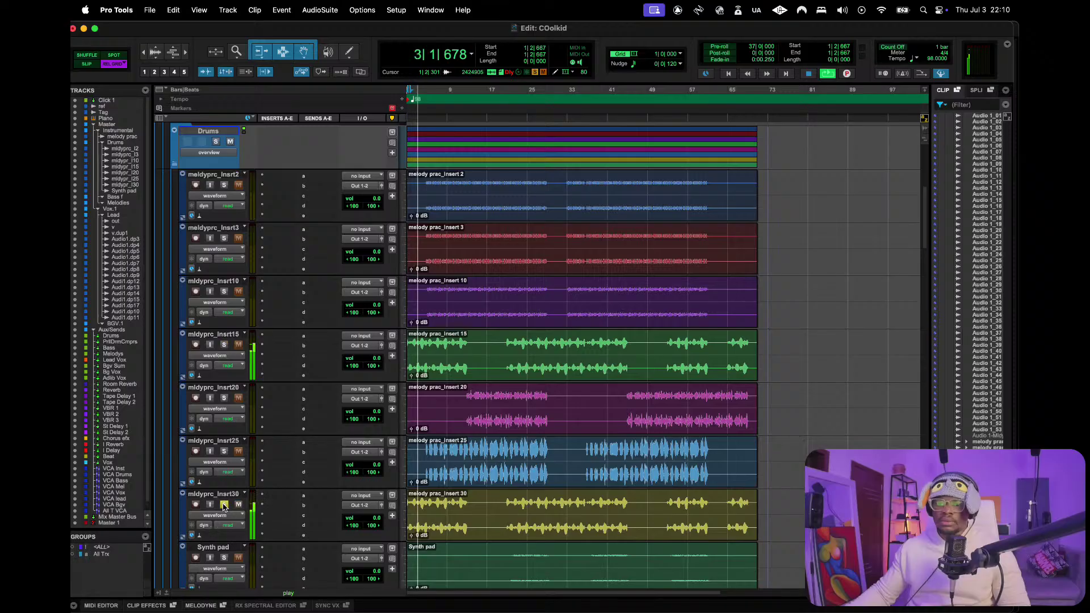
{"action": "key", "text": "space"}
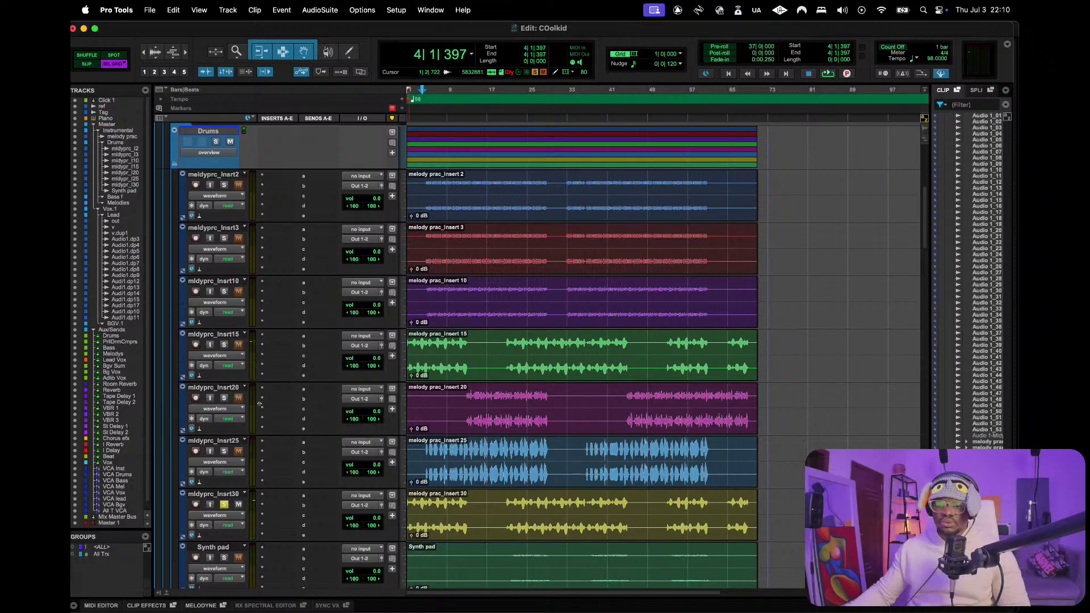
- Turn off the solo on Insert 30 and select that track together with Insert 15
{"action": "key", "text": "super+bracketright"}
{"action": "key", "text": "super+bracketright"}
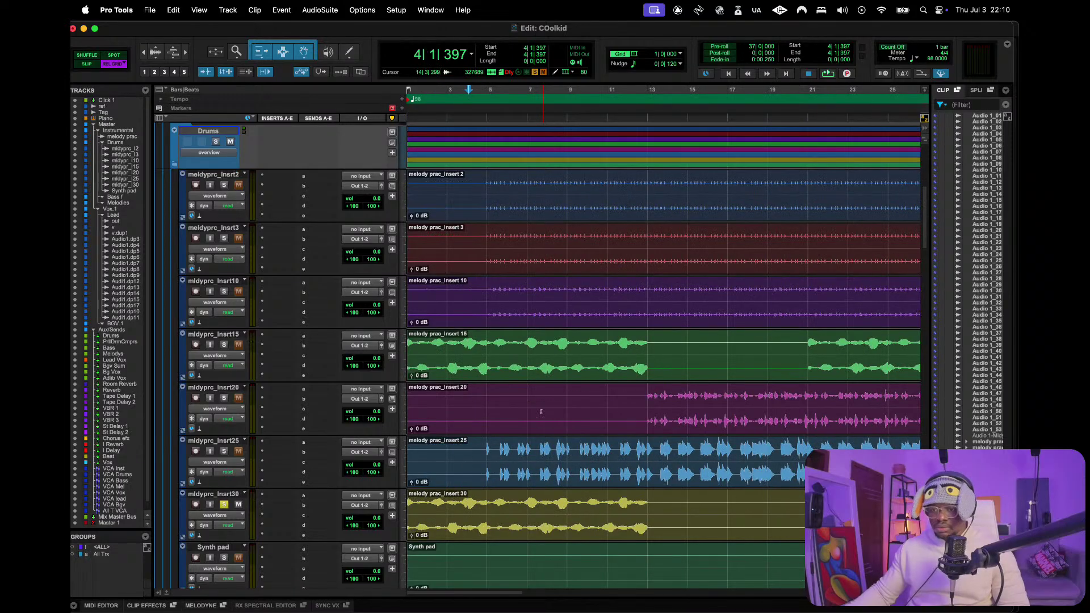
{"action": "key", "text": "super+bracketleft"}
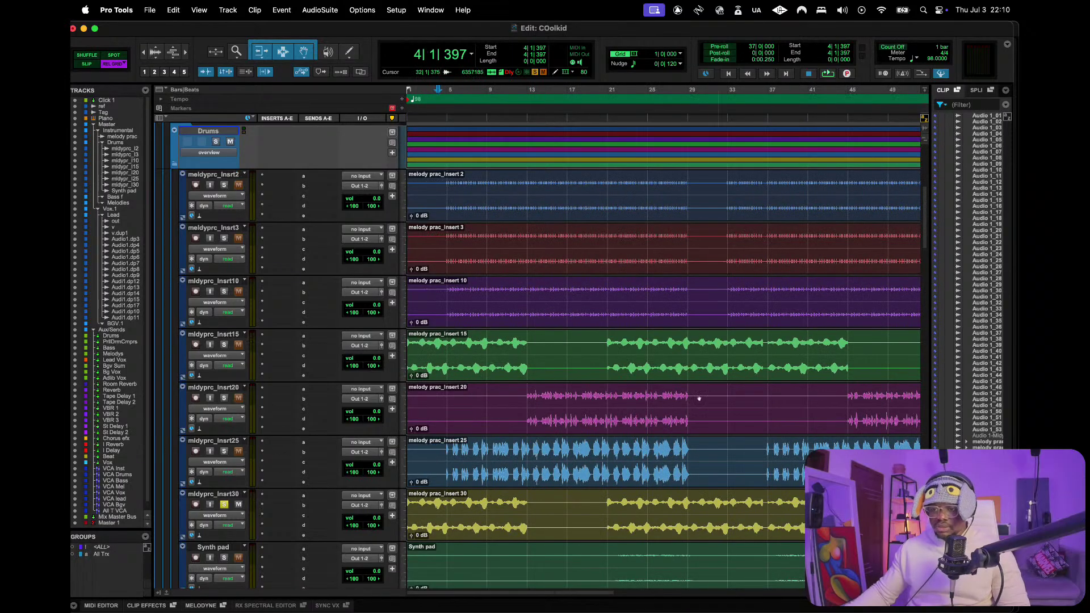
{"action": "left_click", "coordinate": [226, 505]}
{"action": "left_click", "coordinate": [213, 493]}
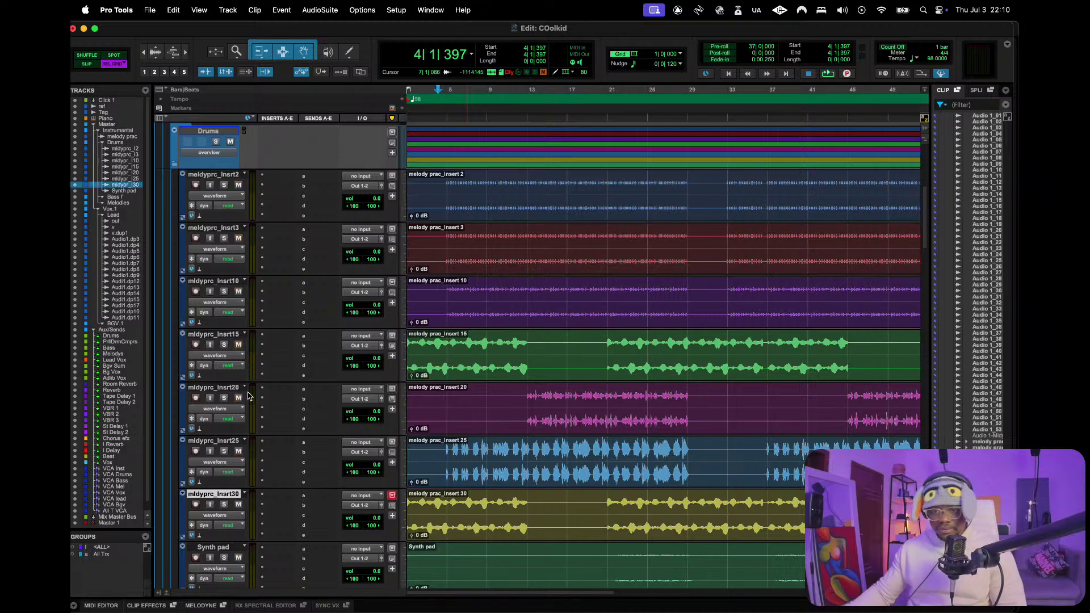
{"action": "right_click", "coordinate": [215, 335]}
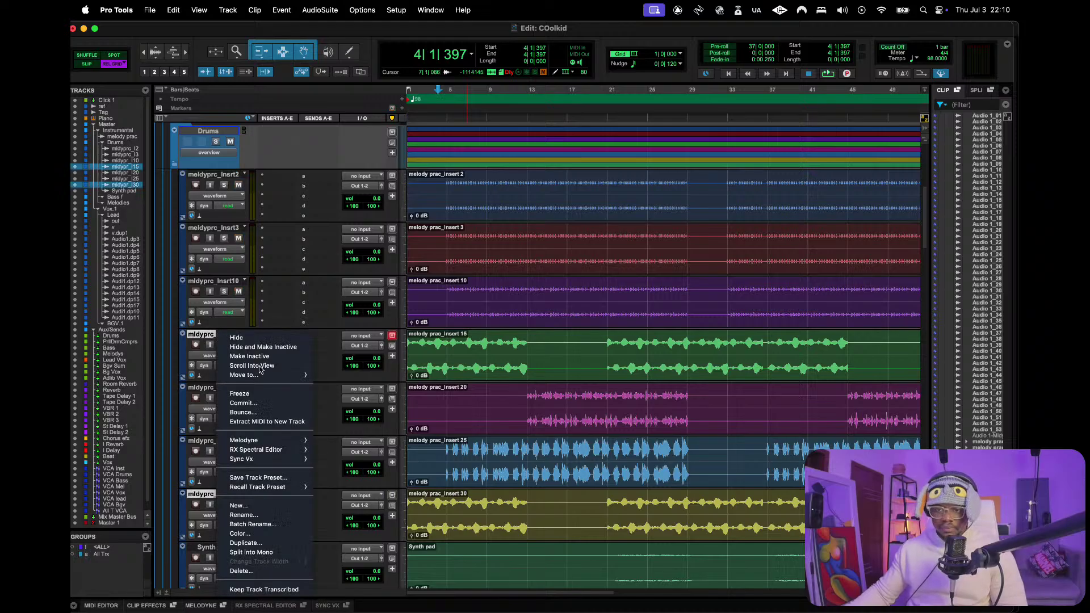
{"action": "left_click", "coordinate": [442, 270]}
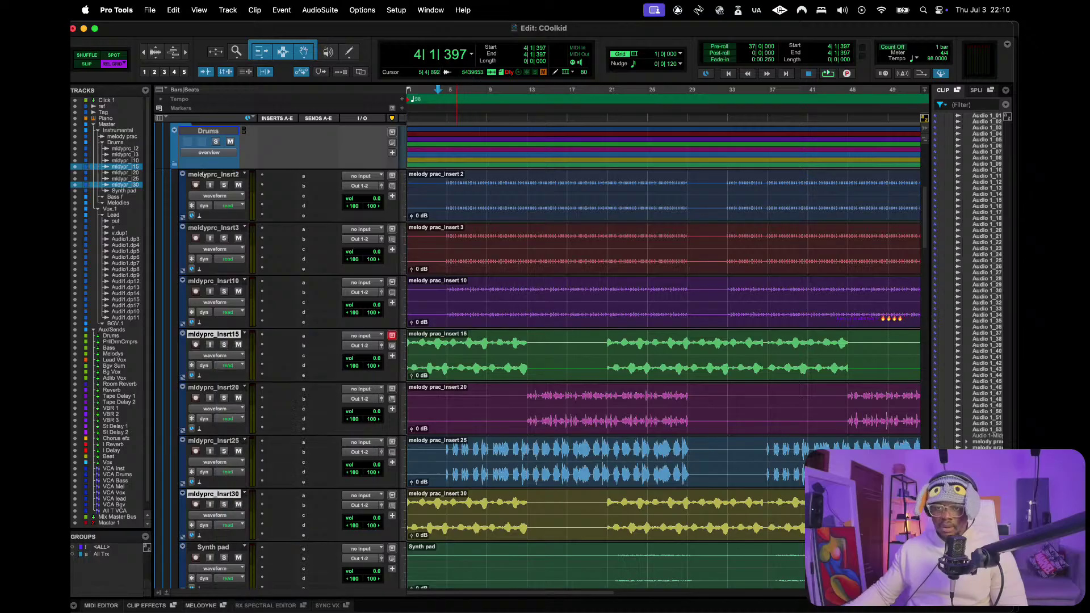
- Group the stem tracks from Insert 2 through Synth pad as Inst with Follow Globals off, and deactivate the group
{"action": "left_click", "coordinate": [218, 176]}
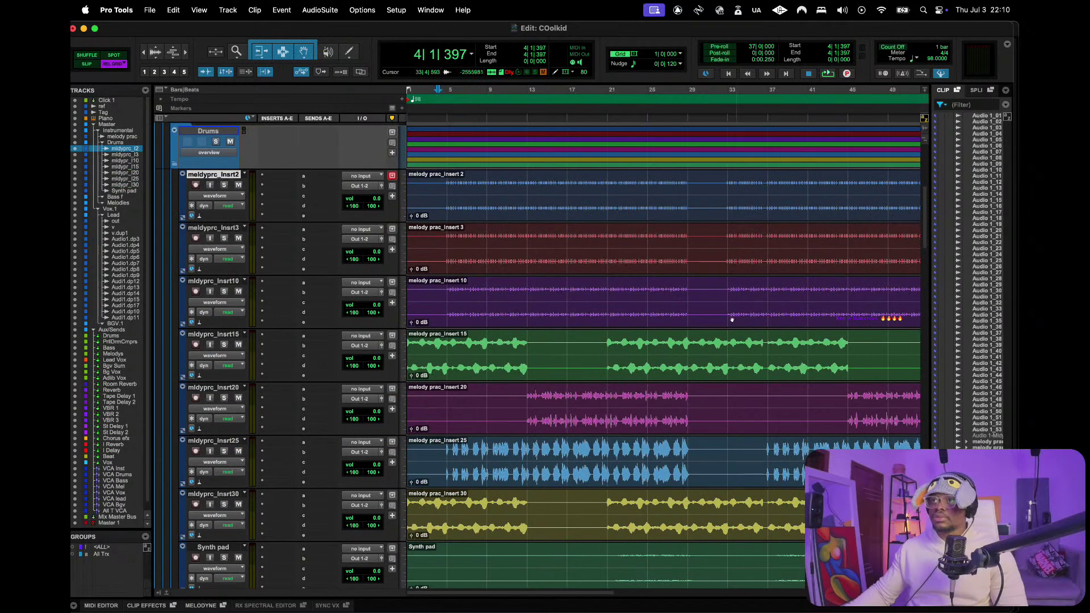
{"action": "scroll", "coordinate": [539, 324], "scroll_direction": "down", "scroll_amount": 5}
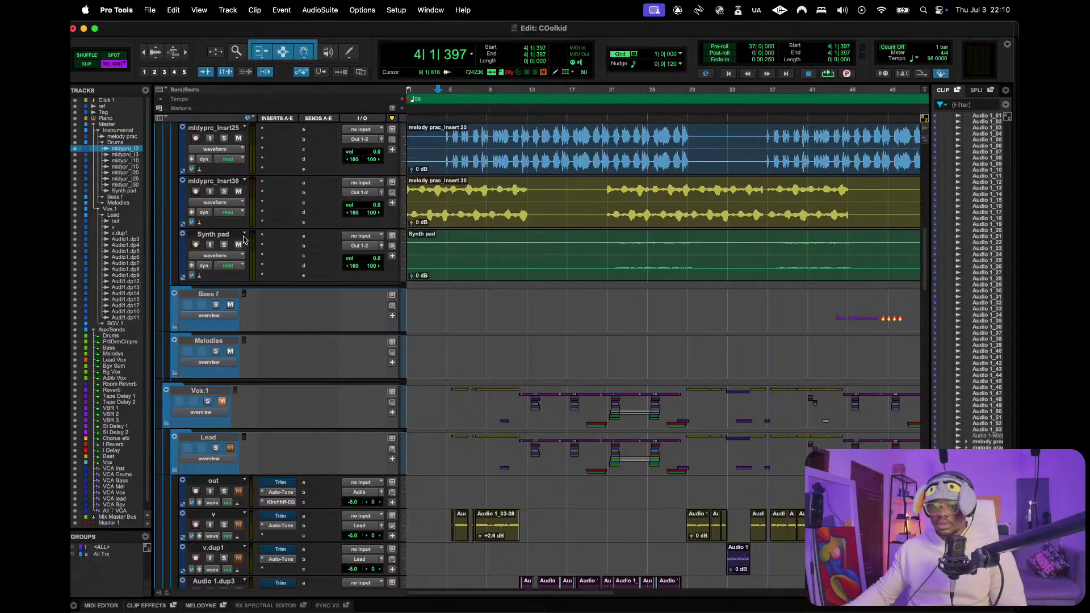
{"action": "left_click", "coordinate": [214, 235], "text": "shift"}
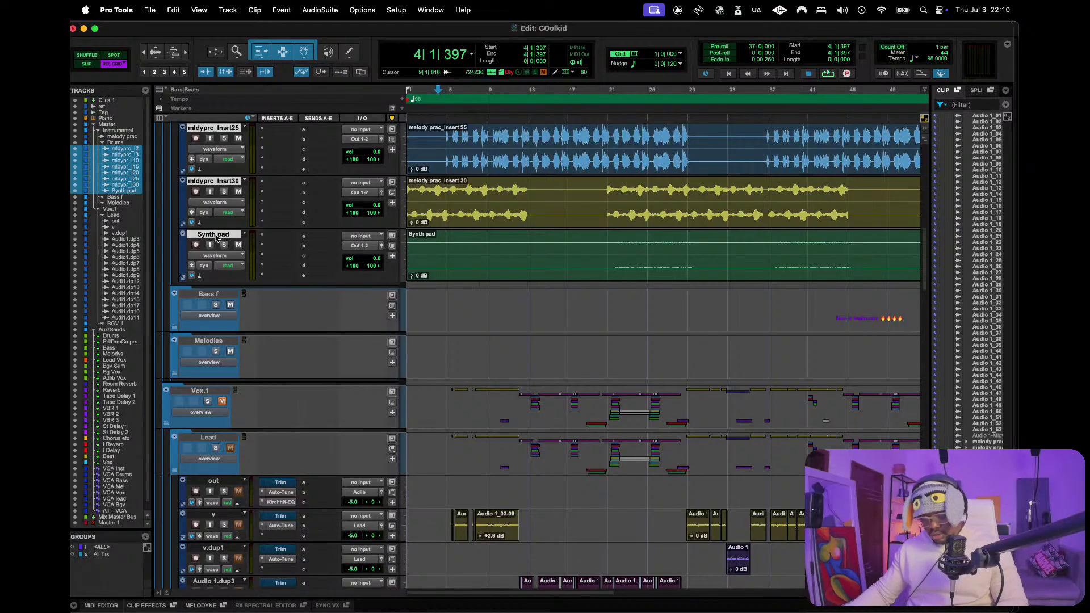
{"action": "key", "text": "super+g"}
{"action": "type", "text": "Inst"}
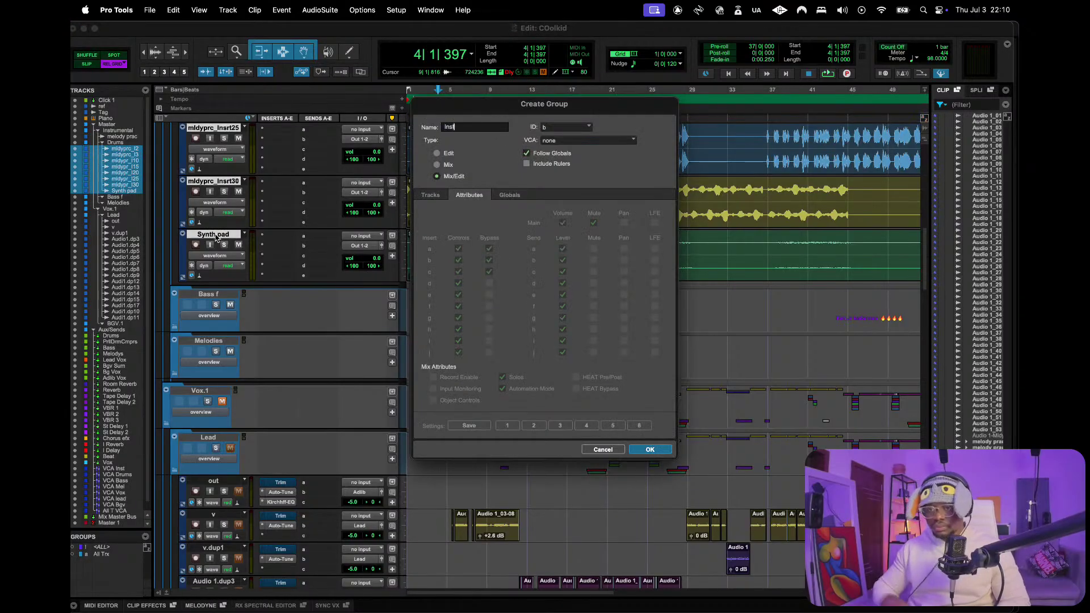
{"action": "left_click", "coordinate": [527, 154]}
{"action": "left_click", "coordinate": [649, 449]}
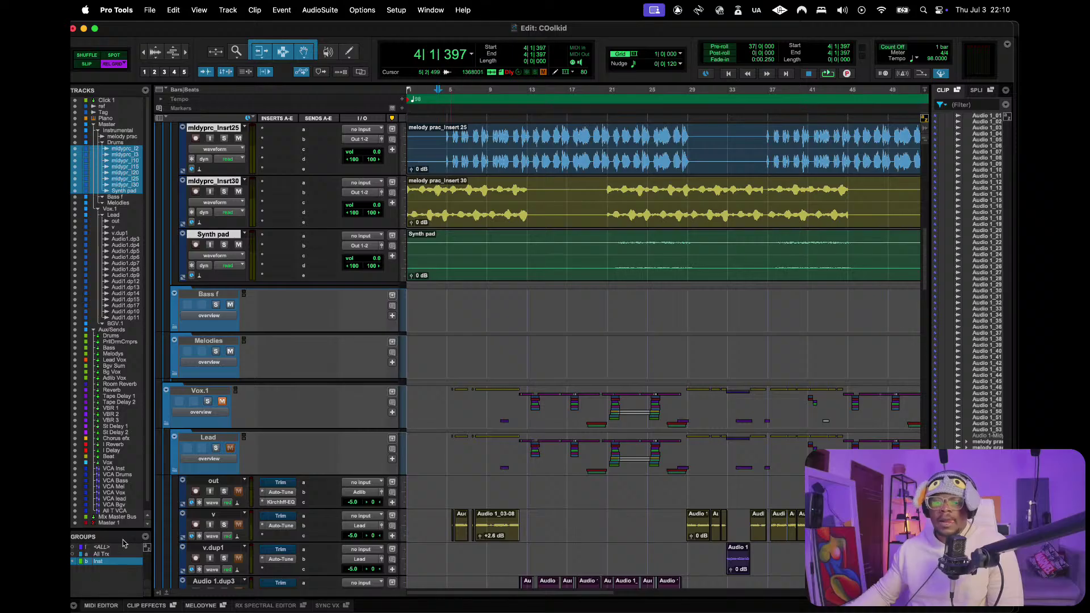
{"action": "left_click", "coordinate": [110, 562]}
- Move the Insert 15 and Insert 30 tracks from the Drums folder into the Melodies folder
{"action": "scroll", "coordinate": [618, 355], "scroll_direction": "up", "scroll_amount": 5}
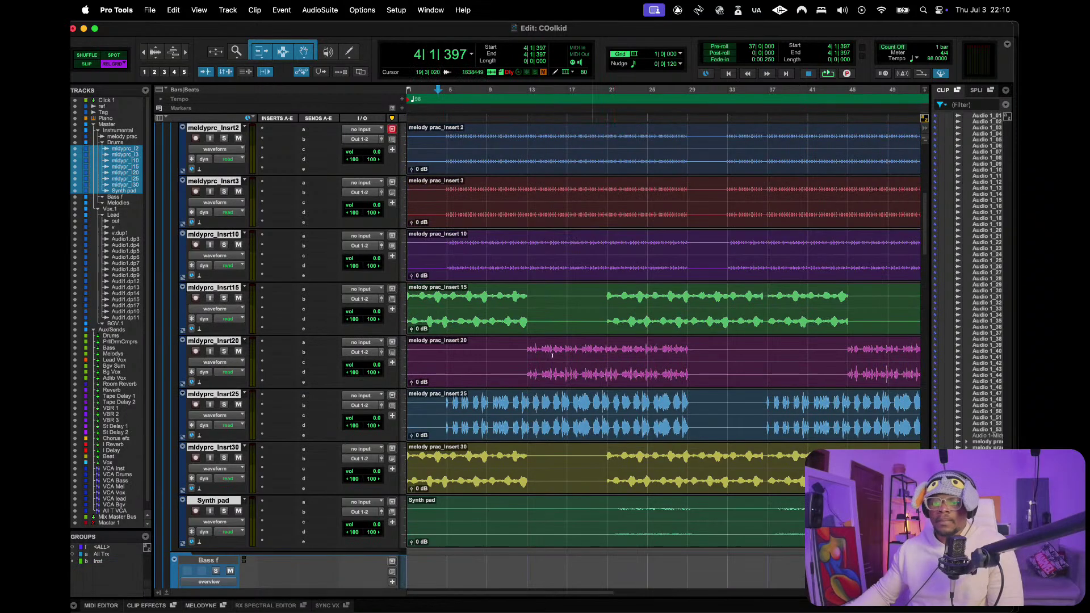
{"action": "left_click", "coordinate": [420, 328]}
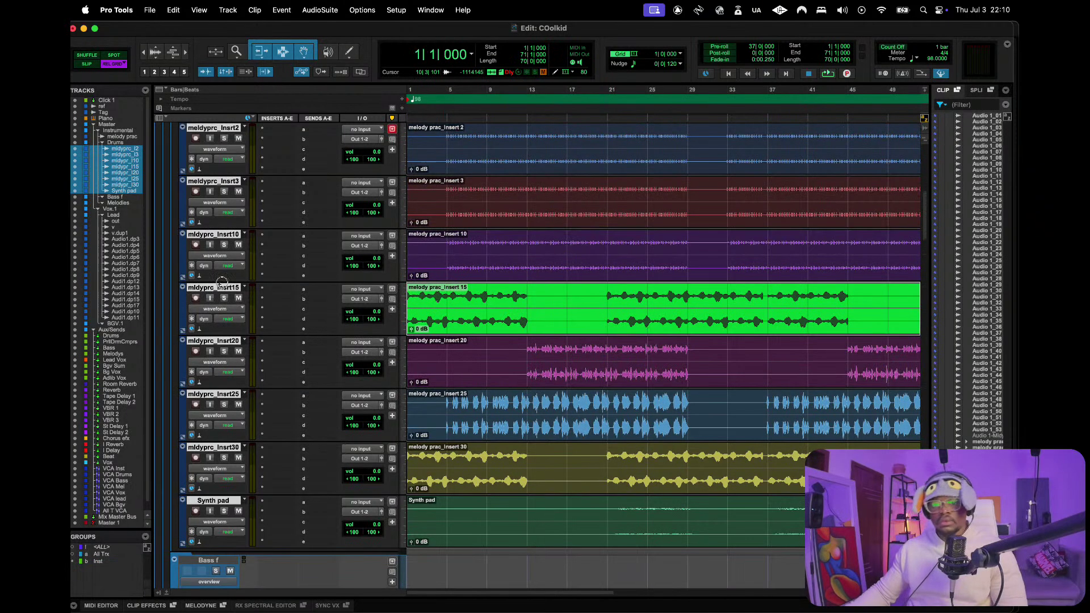
{"action": "left_click", "coordinate": [222, 293]}
{"action": "scroll", "coordinate": [297, 294], "scroll_direction": "up", "scroll_amount": 5}
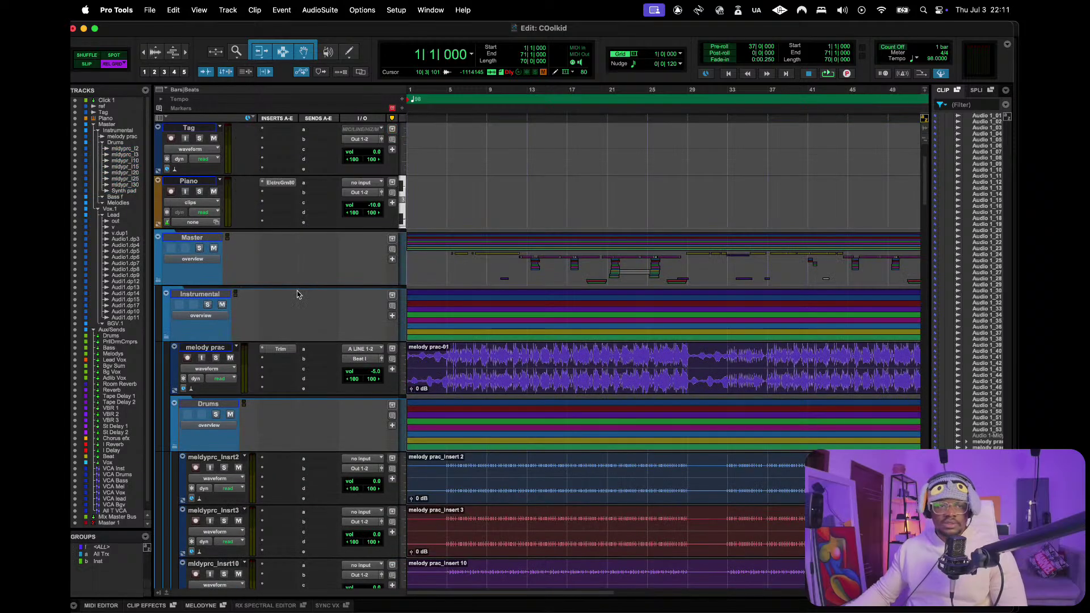
{"action": "scroll", "coordinate": [641, 439], "scroll_direction": "down", "scroll_amount": 5}
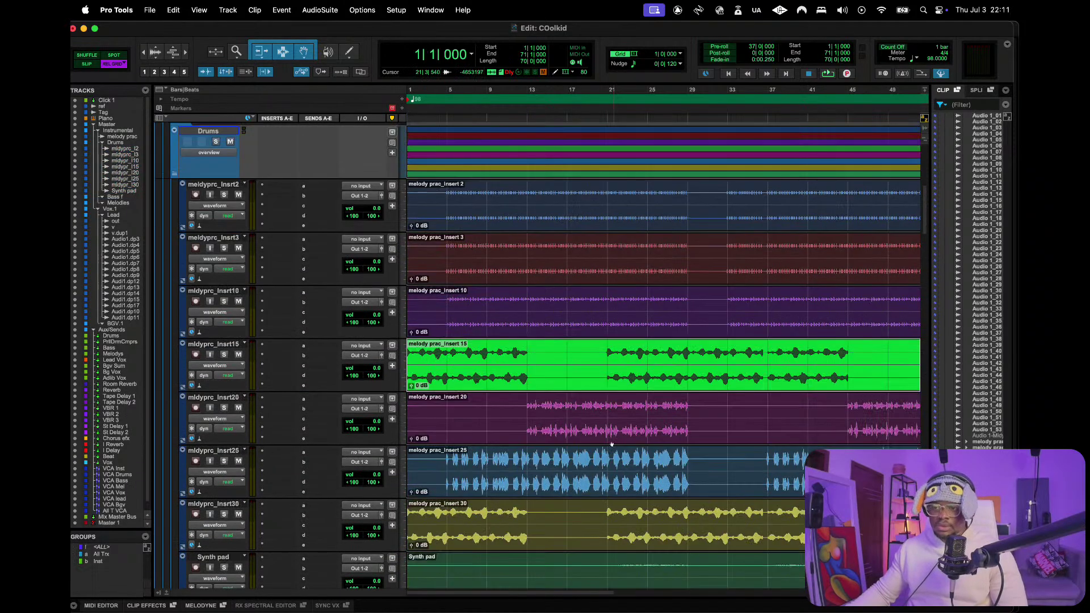
{"action": "left_click", "coordinate": [208, 506]}
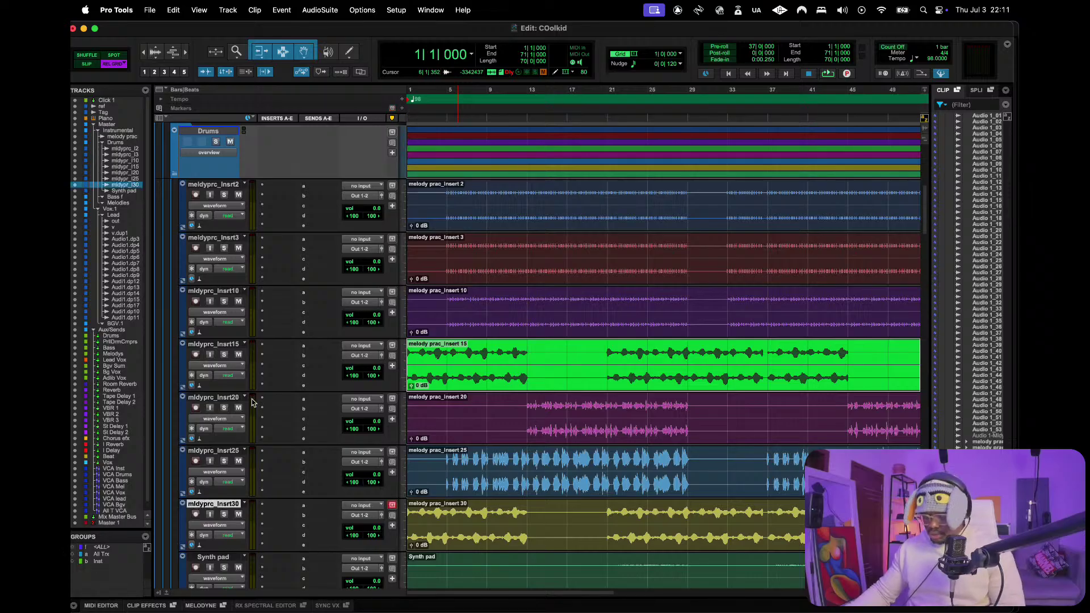
{"action": "left_click", "coordinate": [232, 347], "text": "super"}
{"action": "right_click", "coordinate": [232, 347]}
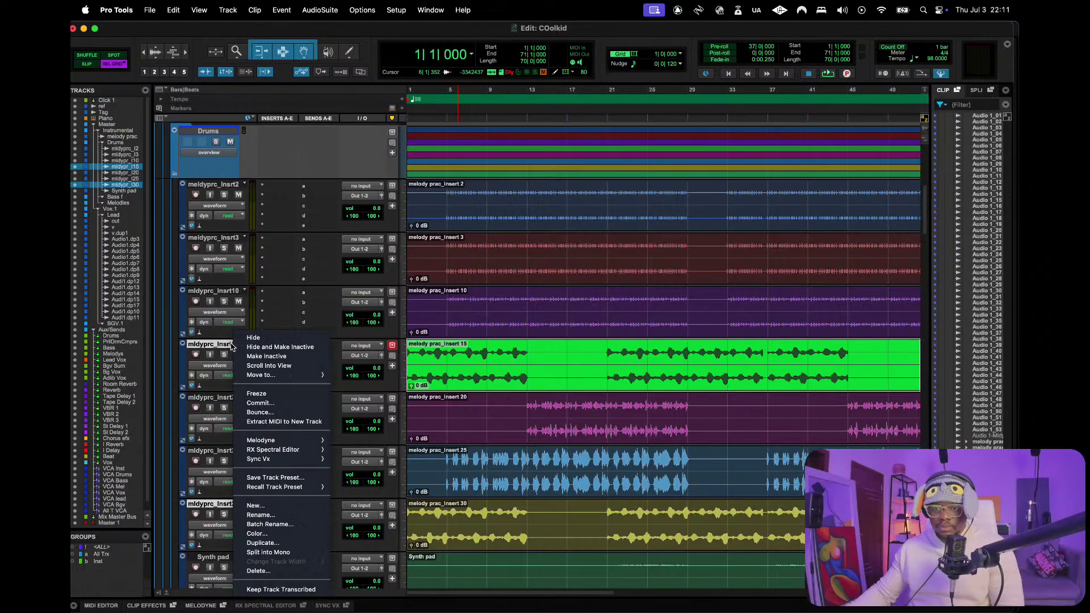
{"action": "mouse_move", "coordinate": [298, 375]}
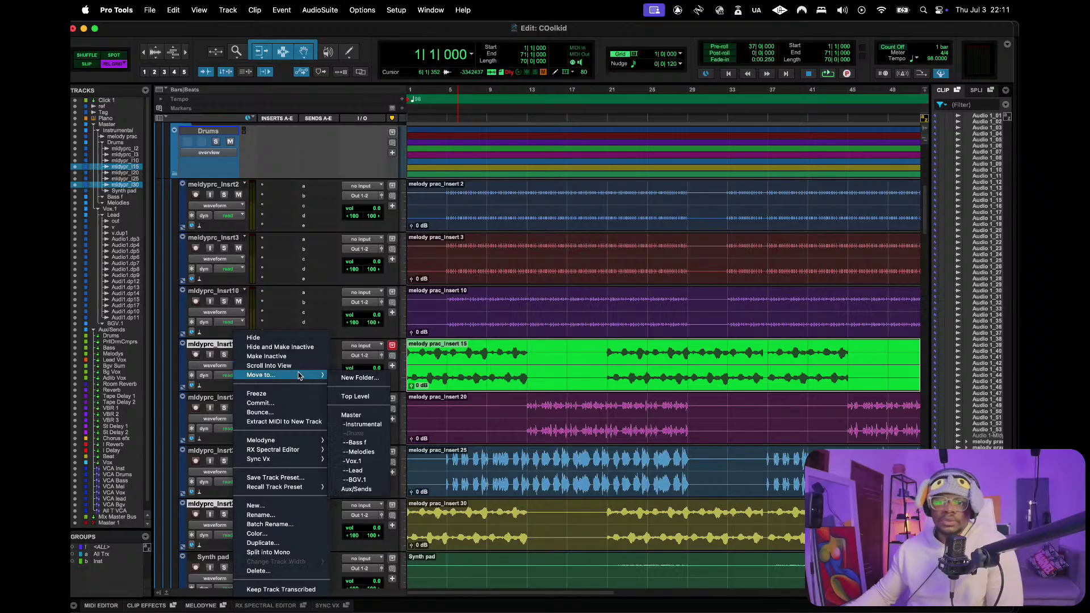
{"action": "left_click", "coordinate": [359, 452]}
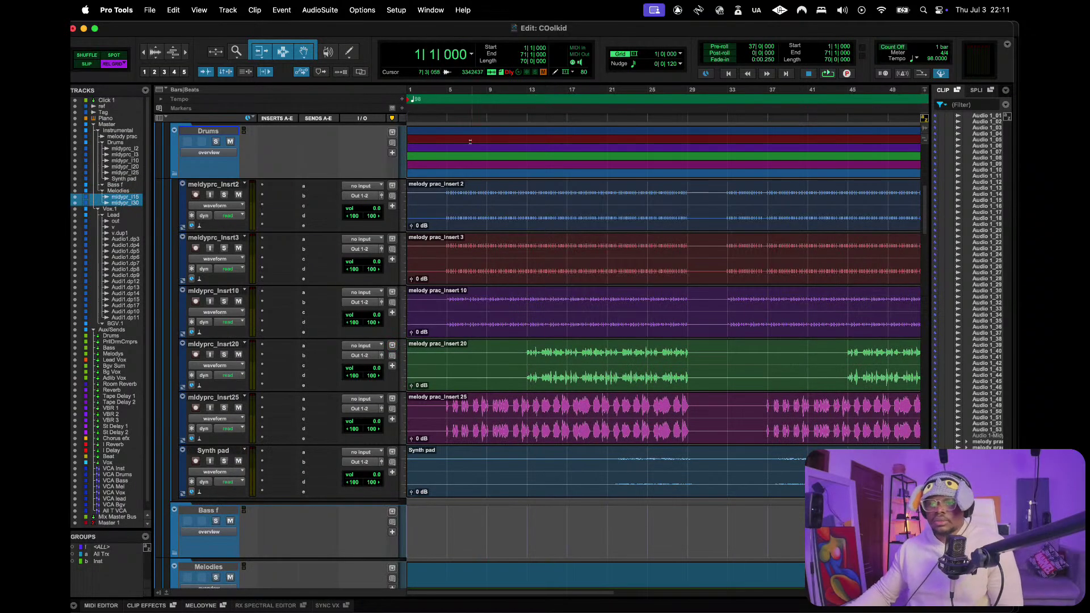
- Play Insert 25 soloed from bar 5 and move the track into the Bass f folder
{"action": "left_click", "coordinate": [447, 249]}
{"action": "key", "text": "space"}
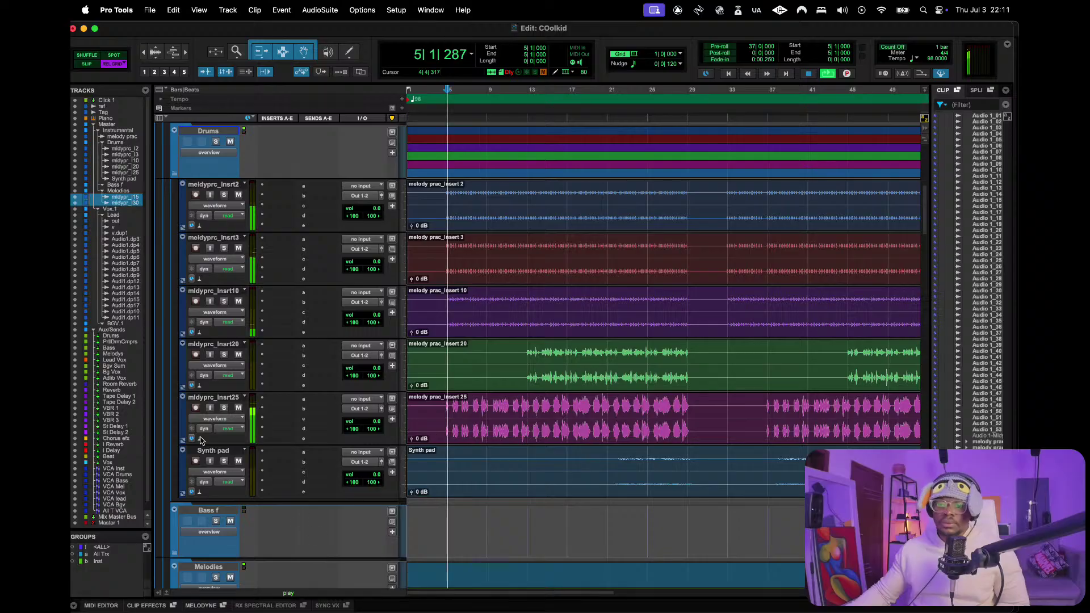
{"action": "left_click", "coordinate": [224, 407]}
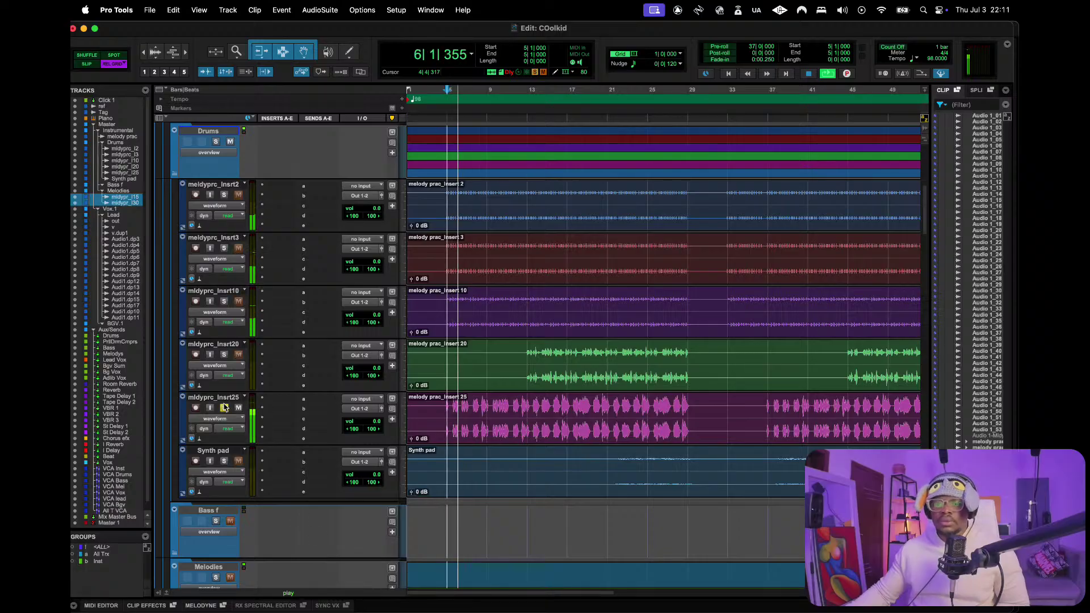
{"action": "key", "text": "space"}
{"action": "left_click", "coordinate": [211, 397]}
{"action": "right_click", "coordinate": [220, 397]}
{"action": "mouse_move", "coordinate": [322, 375]}
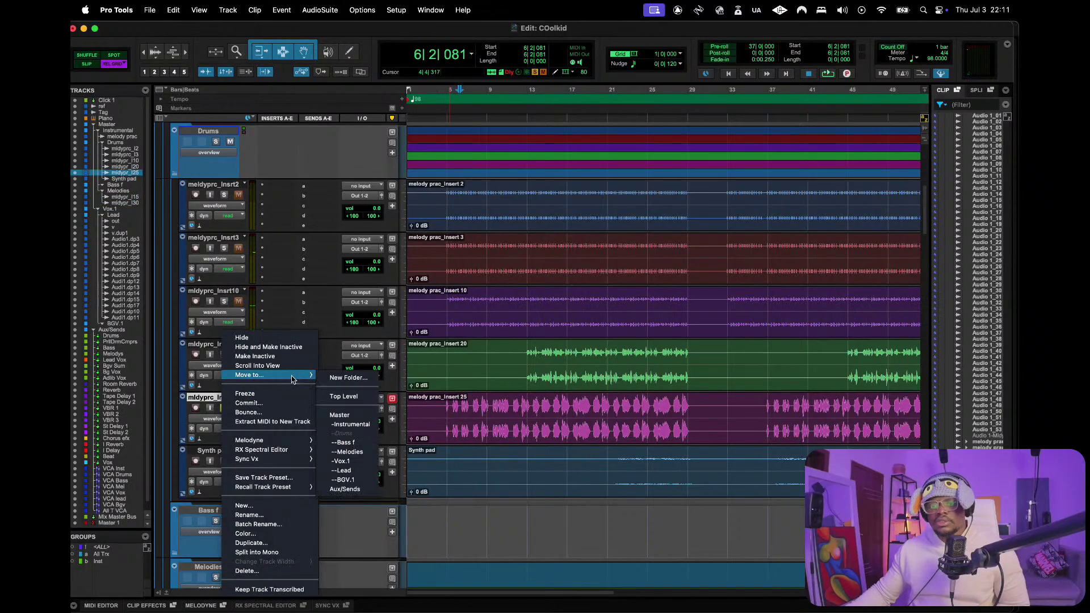
{"action": "left_click", "coordinate": [355, 443]}
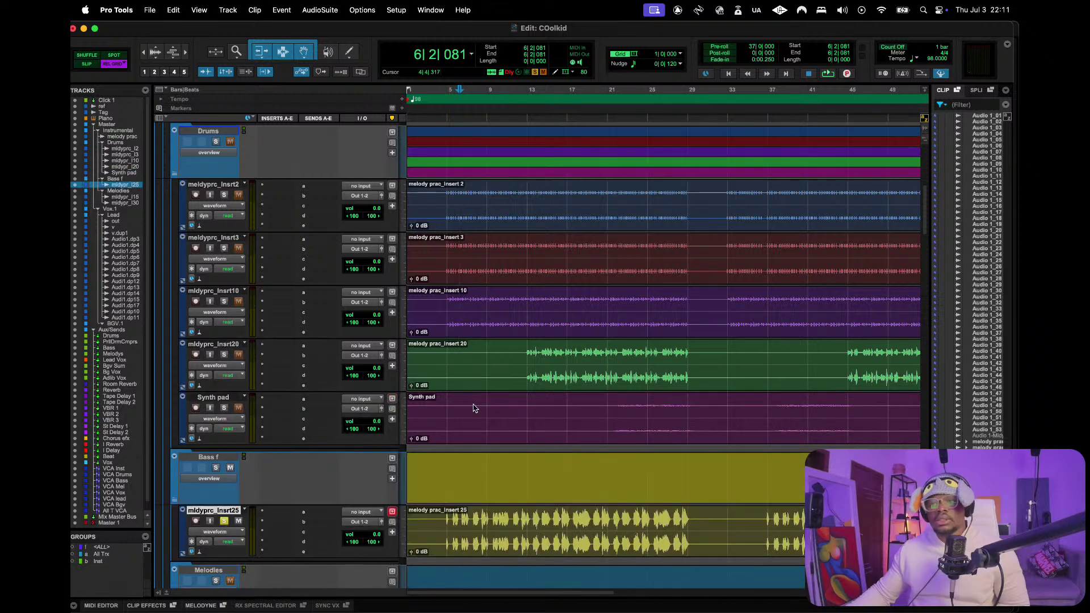
- Switch the solo to Insert 2 in the Drums folder and play it to judge which folder it belongs in
{"action": "key", "text": "space"}
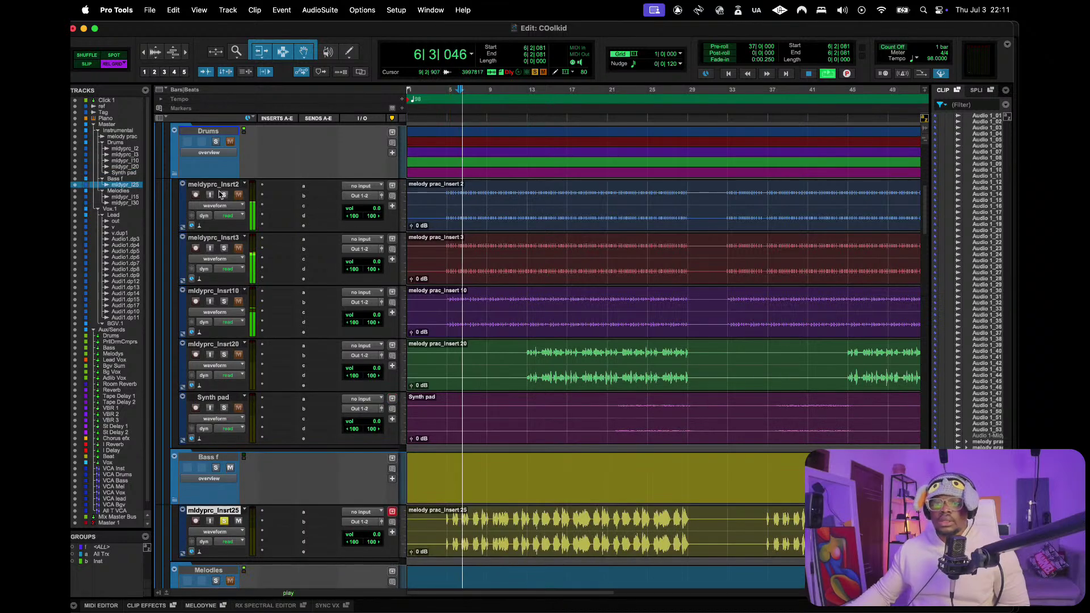
{"action": "key", "text": "space"}
{"action": "left_click", "coordinate": [225, 194]}
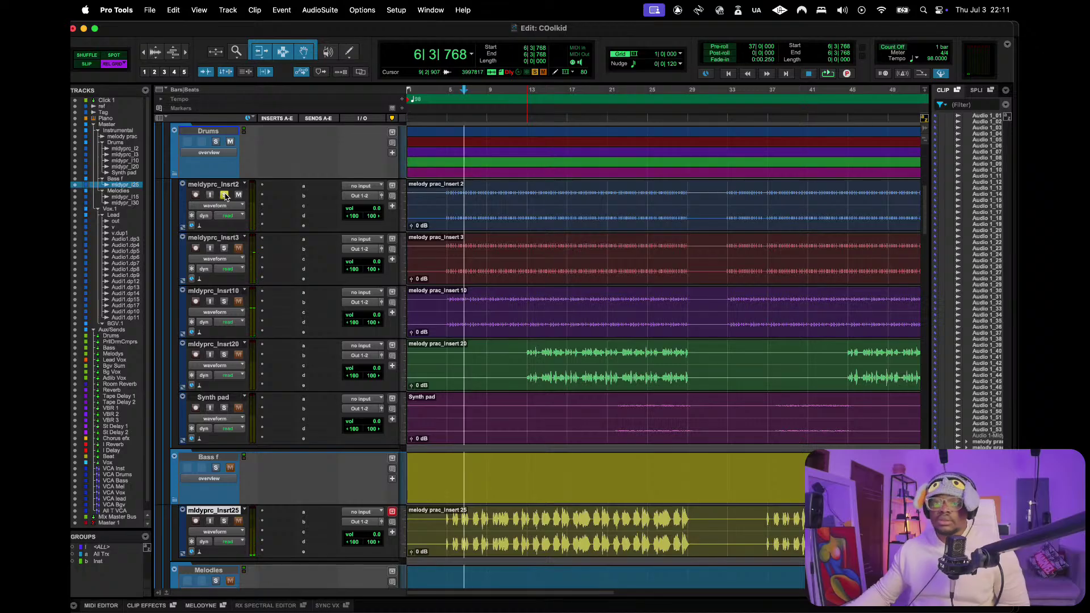
{"action": "key", "text": "space"}
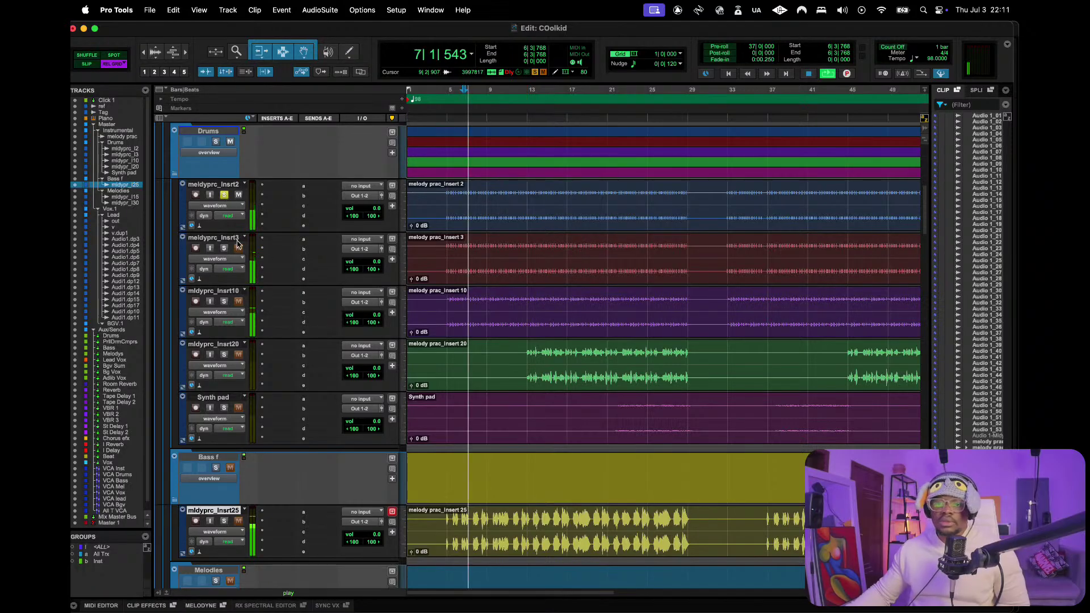
{"action": "right_click", "coordinate": [226, 184]}
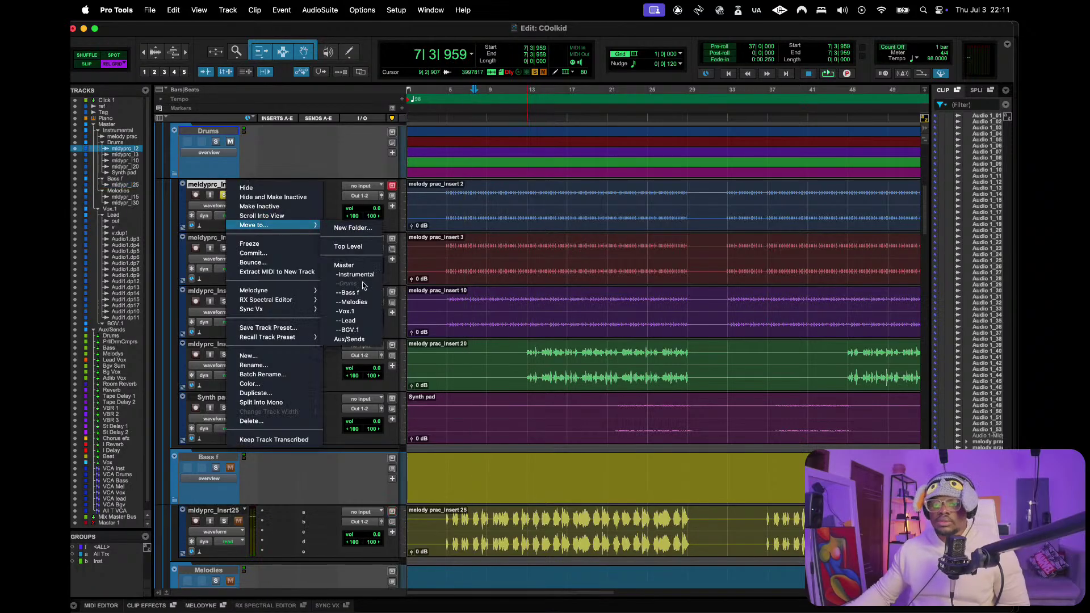
{"action": "left_click", "coordinate": [516, 222]}
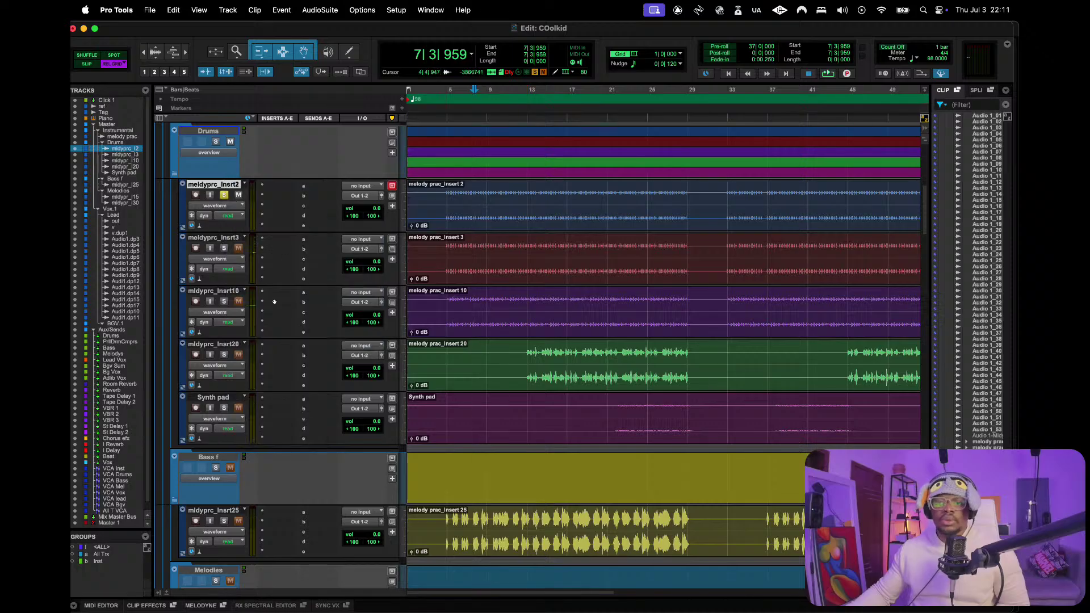
- Audition Insert 3 and Insert 10 soloed in turn, and clear the solo
{"action": "left_click", "coordinate": [224, 248]}
{"action": "key", "text": "space"}
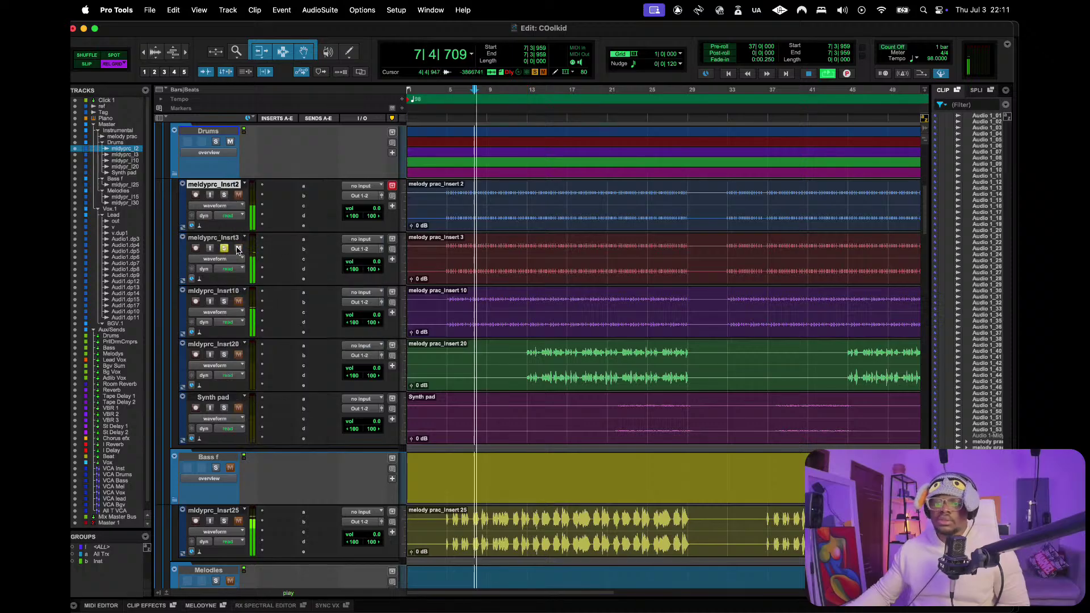
{"action": "key", "text": "space"}
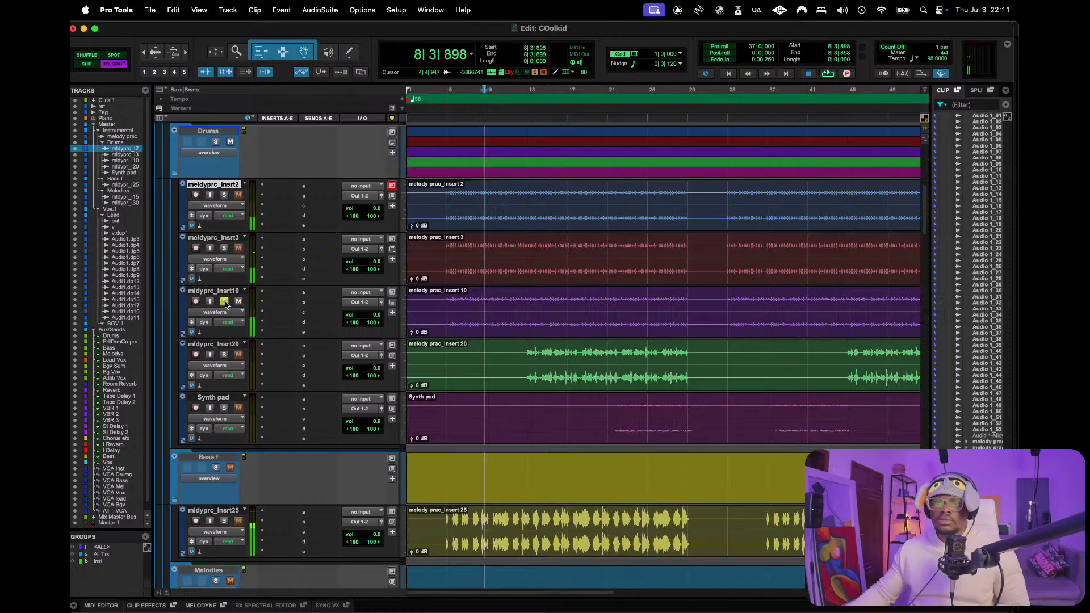
{"action": "left_click", "coordinate": [224, 301]}
{"action": "key", "text": "space"}
{"action": "key", "text": "space"}
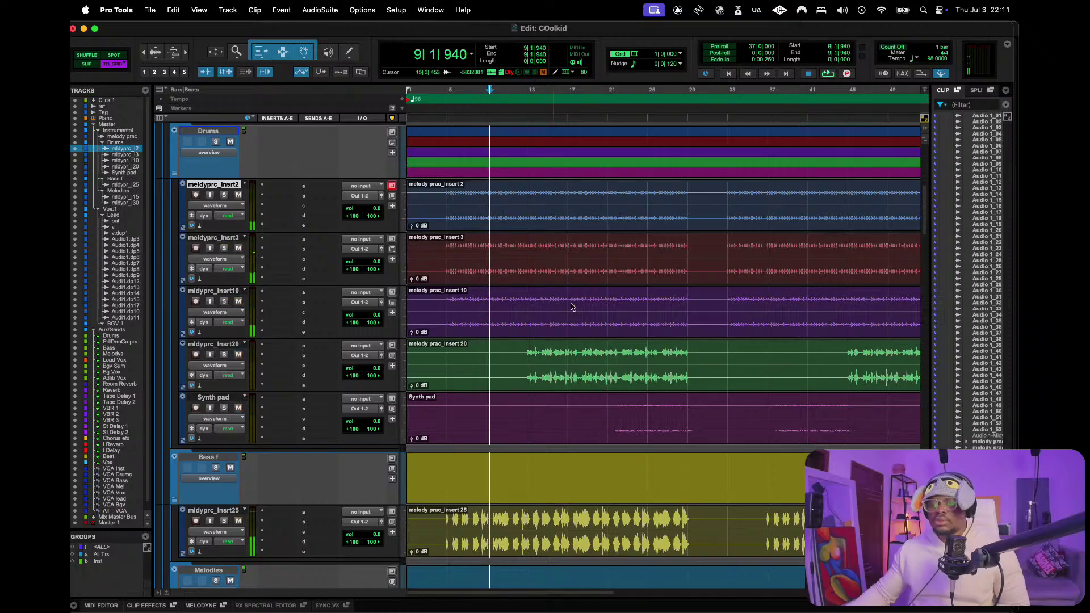
- Play Insert 20 soloed from bar 13 and move the track into the Melodies folder
{"action": "left_click", "coordinate": [524, 95]}
{"action": "key", "text": "space"}
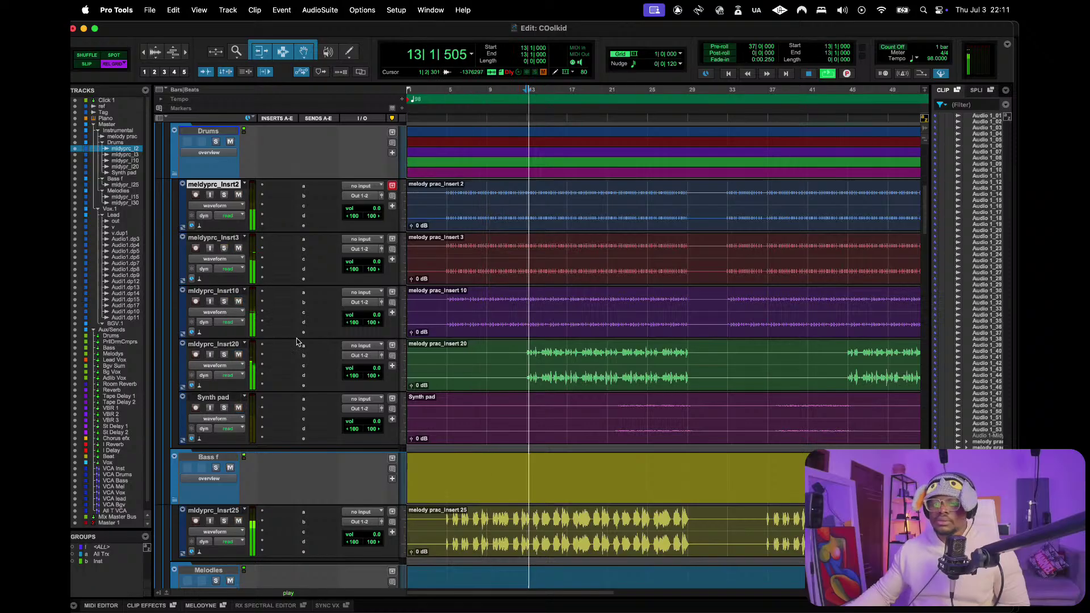
{"action": "left_click", "coordinate": [224, 354]}
{"action": "right_click", "coordinate": [220, 348]}
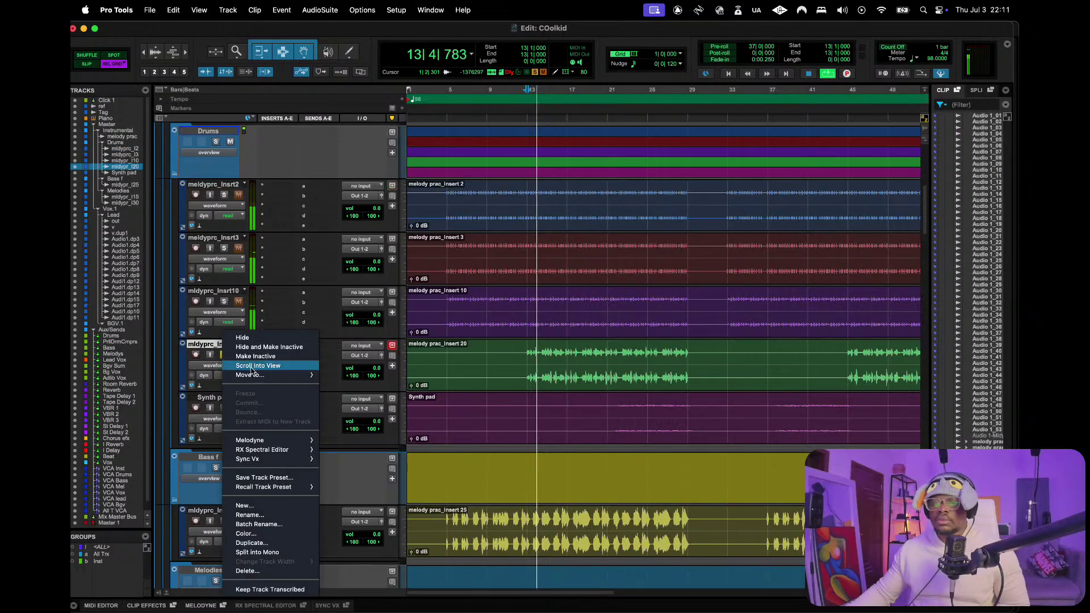
{"action": "mouse_move", "coordinate": [284, 375]}
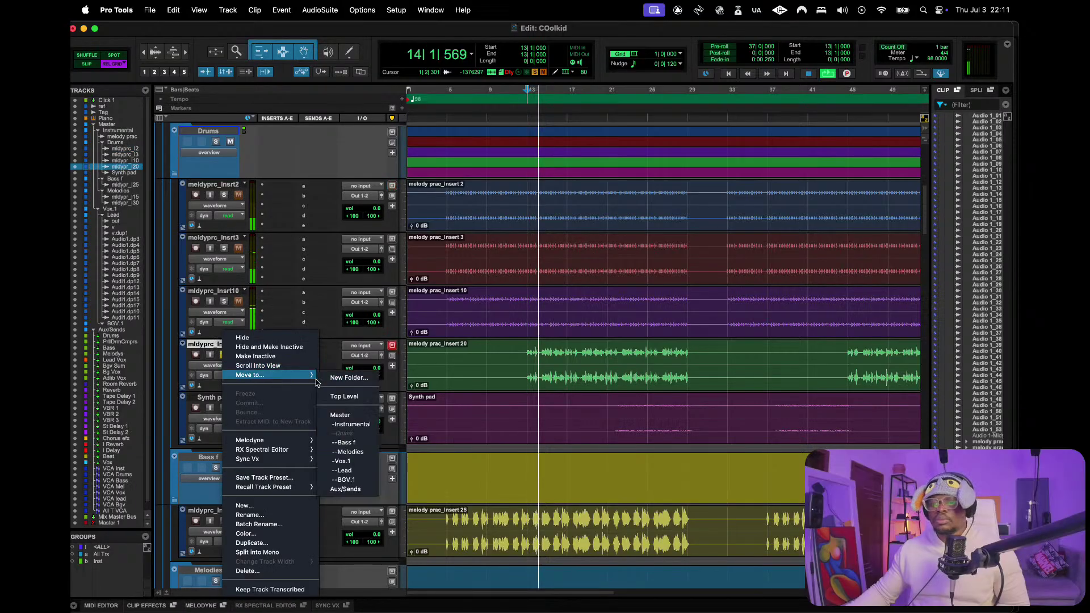
{"action": "left_click", "coordinate": [349, 451]}
- Play Synth pad soloed from bar 22 and move the track into the Melodies folder
{"action": "left_click", "coordinate": [620, 96]}
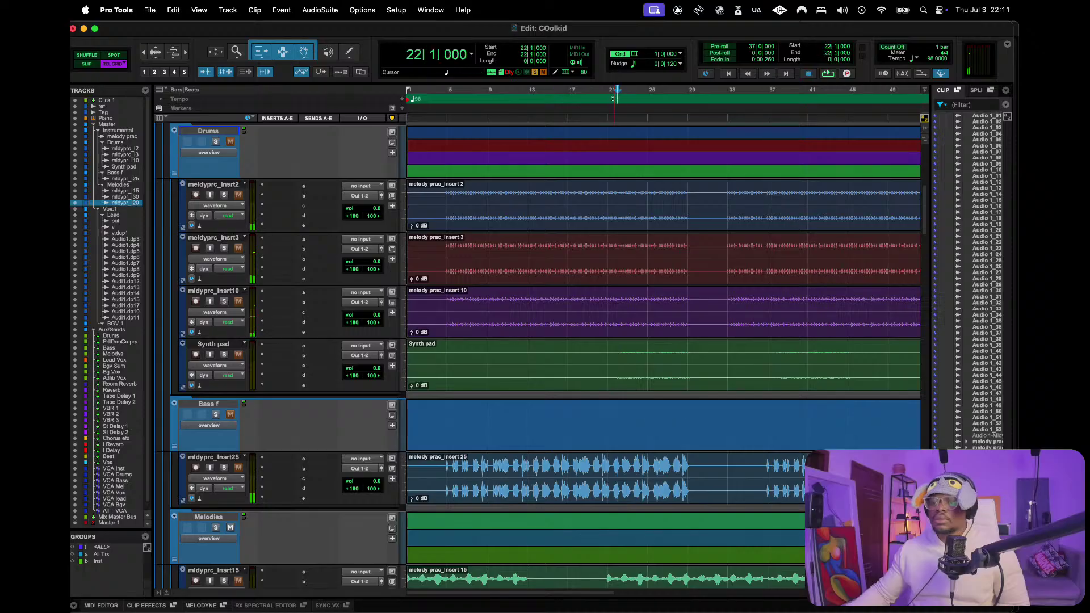
{"action": "left_click", "coordinate": [224, 354]}
{"action": "right_click", "coordinate": [221, 344]}
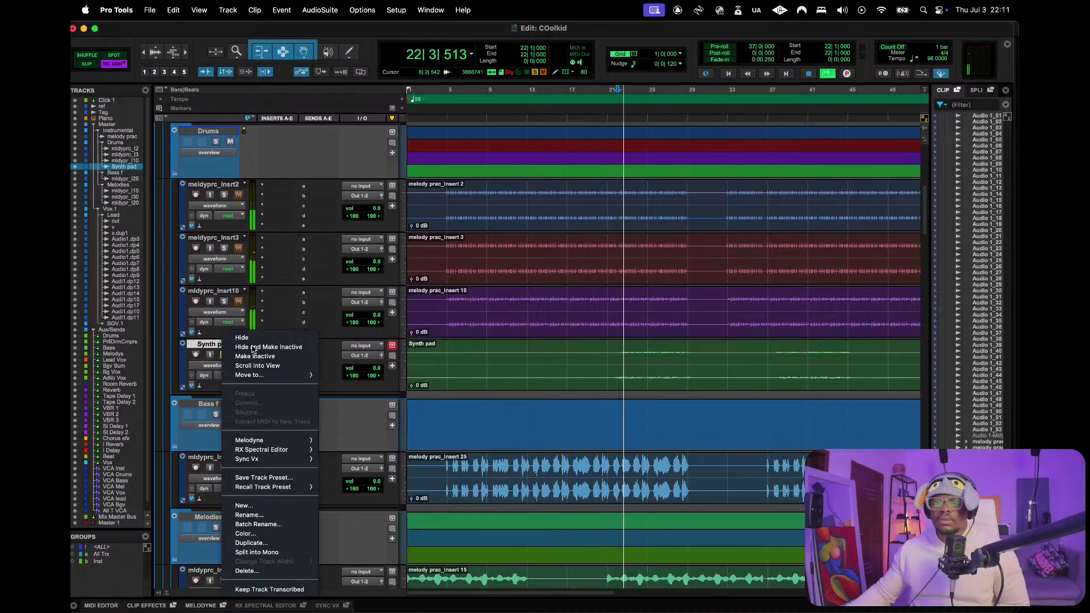
{"action": "mouse_move", "coordinate": [272, 375]}
{"action": "left_click", "coordinate": [359, 456]}
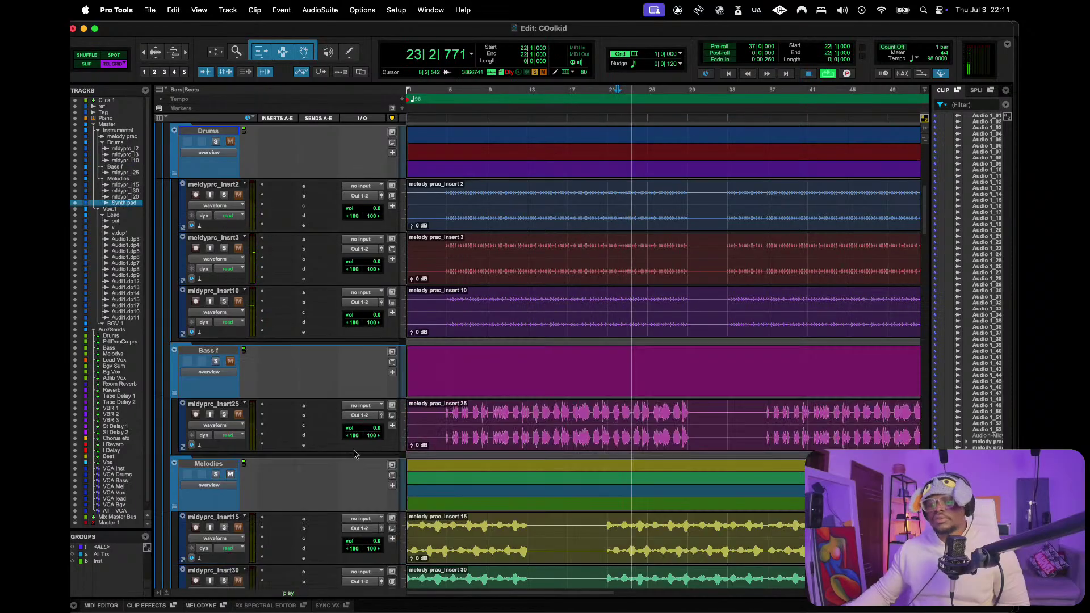
{"action": "scroll", "coordinate": [495, 337], "scroll_direction": "down", "scroll_amount": 5}
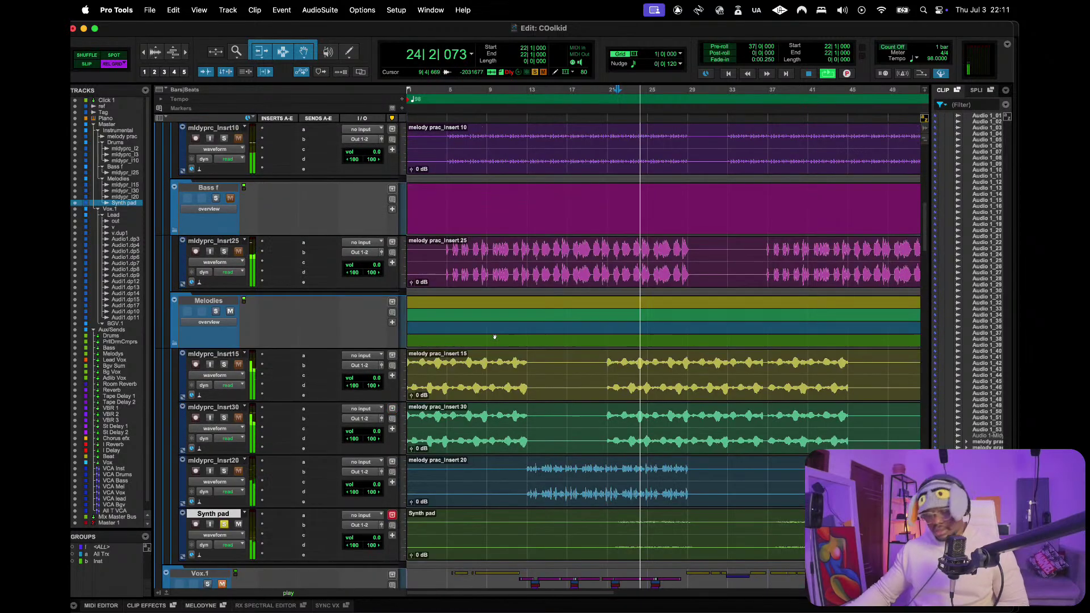
{"action": "scroll", "coordinate": [511, 338], "scroll_direction": "down", "scroll_amount": 2}
{"action": "scroll", "coordinate": [525, 340], "scroll_direction": "up", "scroll_amount": 1}
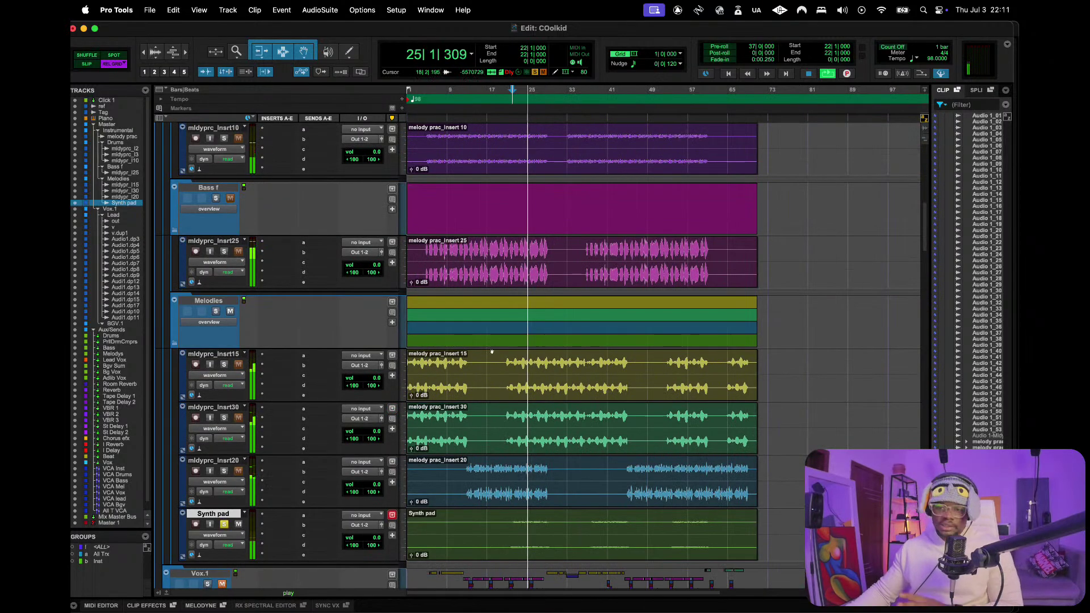
{"action": "scroll", "coordinate": [525, 340], "scroll_direction": "up", "scroll_amount": 1}
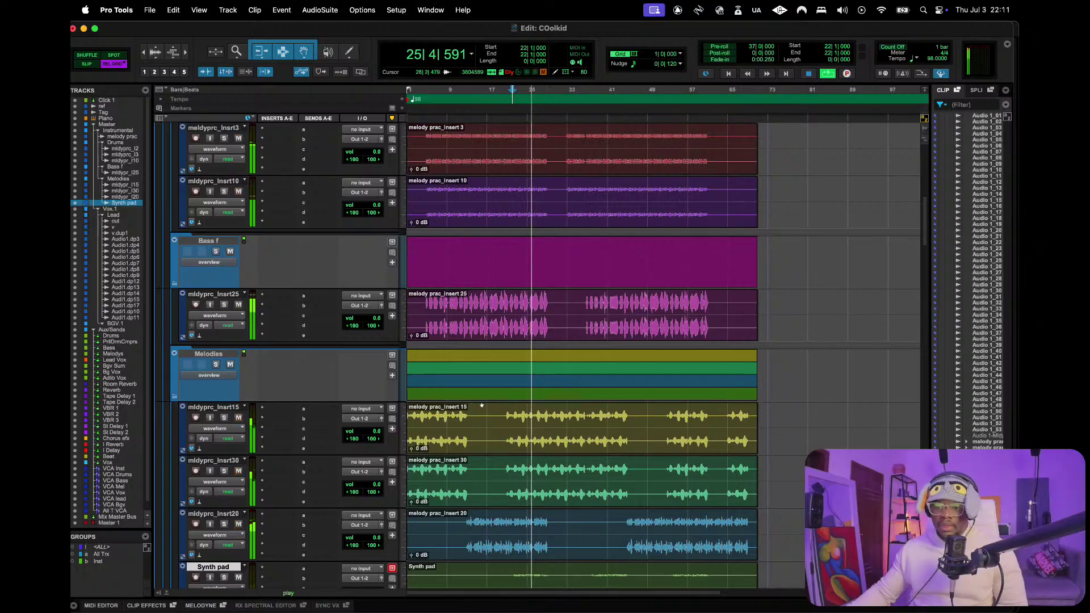
- Play the melody prac track soloed from bar 1, and clear its solo to compare it with the stems
{"action": "scroll", "coordinate": [434, 401], "scroll_direction": "up", "scroll_amount": 5}
{"action": "left_click", "coordinate": [215, 252]}
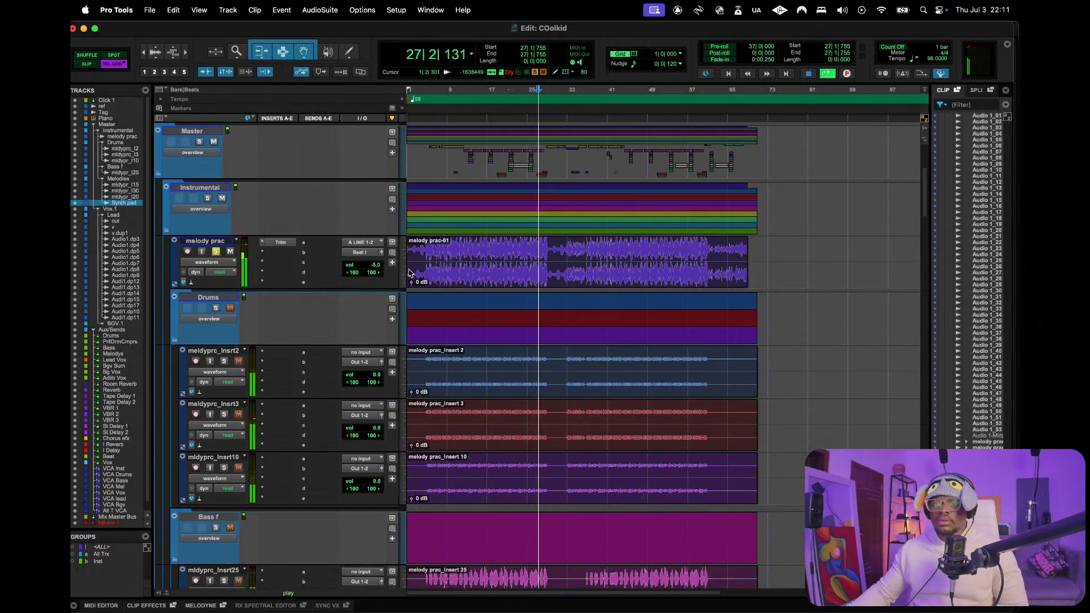
{"action": "left_click", "coordinate": [489, 283]}
{"action": "key", "text": "space"}
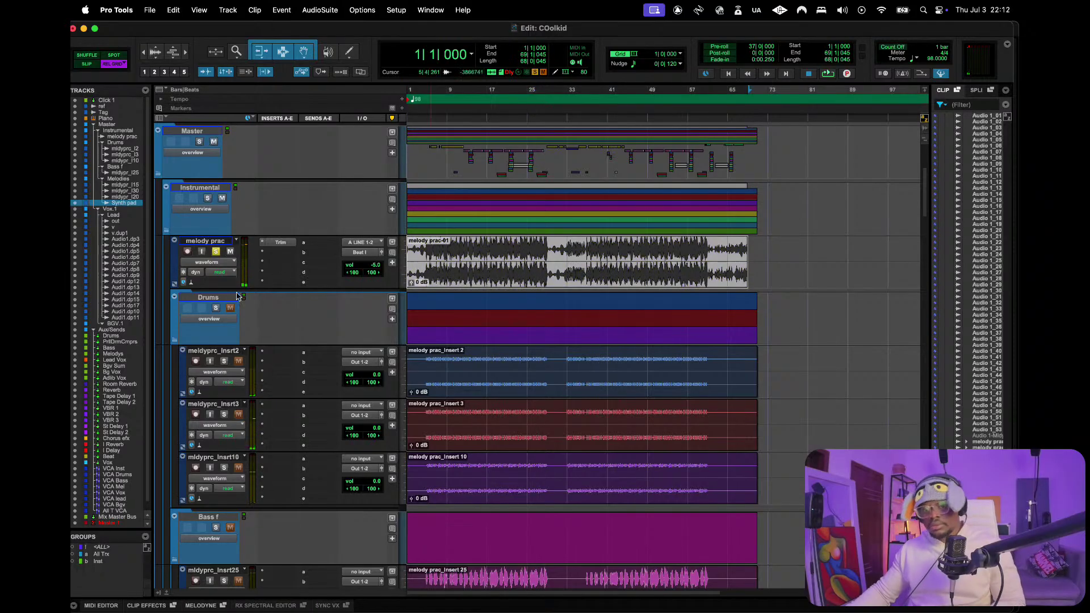
{"action": "key", "text": "space"}
{"action": "left_click", "coordinate": [215, 251]}
{"action": "scroll", "coordinate": [653, 355], "scroll_direction": "down", "scroll_amount": 5}
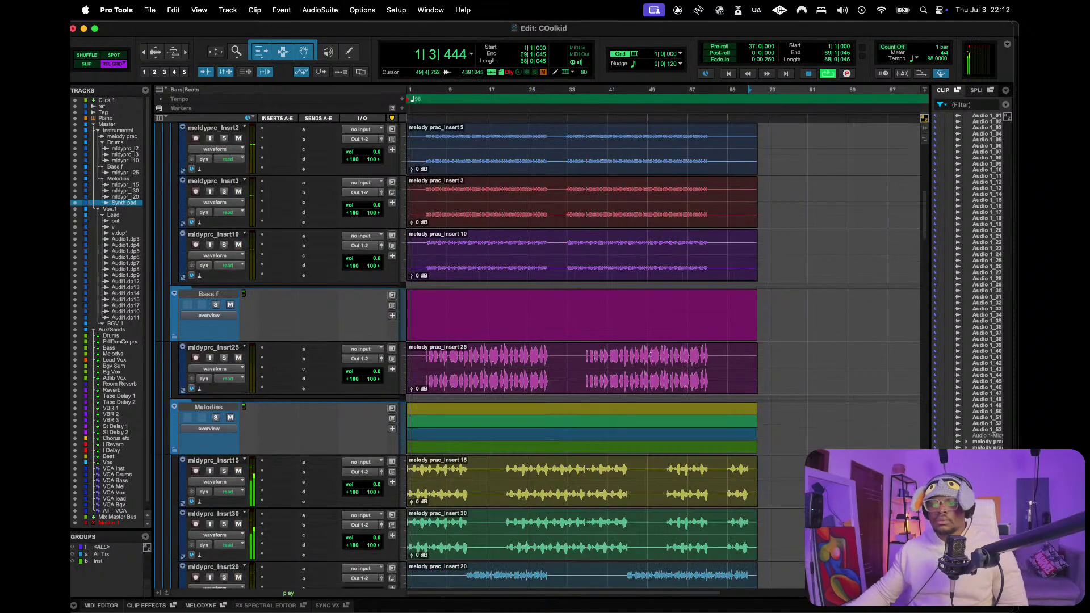
{"action": "scroll", "coordinate": [568, 341], "scroll_direction": "up", "scroll_amount": 4}
{"action": "key", "text": "space"}
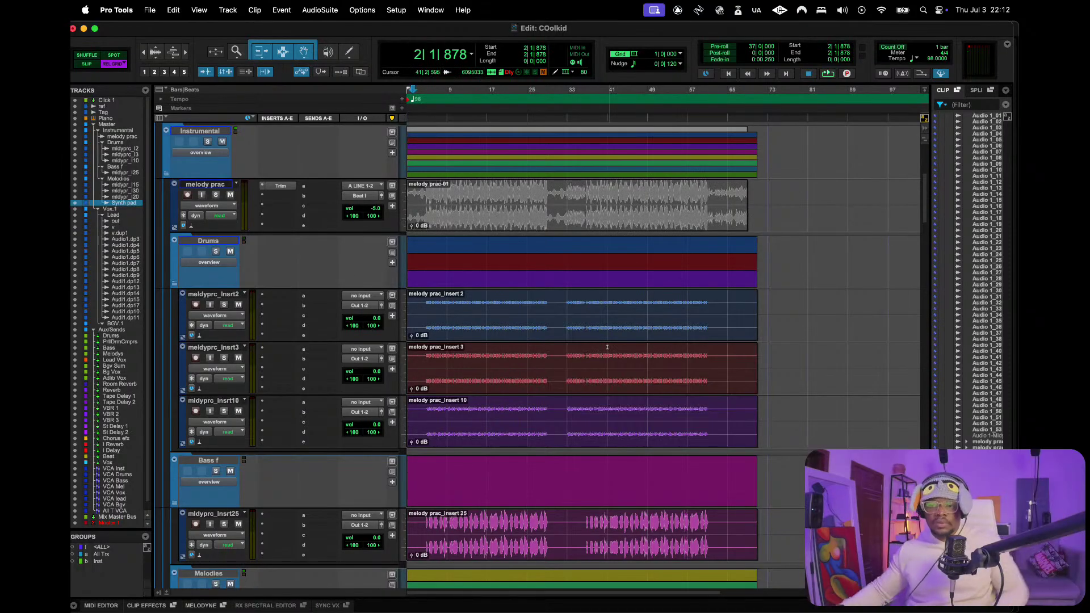
- Group the Insert 2, Insert 3 and Insert 10 tracks as Drums with Follow Globals turned off
{"action": "scroll", "coordinate": [607, 347], "scroll_direction": "down", "scroll_amount": 10}
{"action": "scroll", "coordinate": [556, 341], "scroll_direction": "up", "scroll_amount": 10}
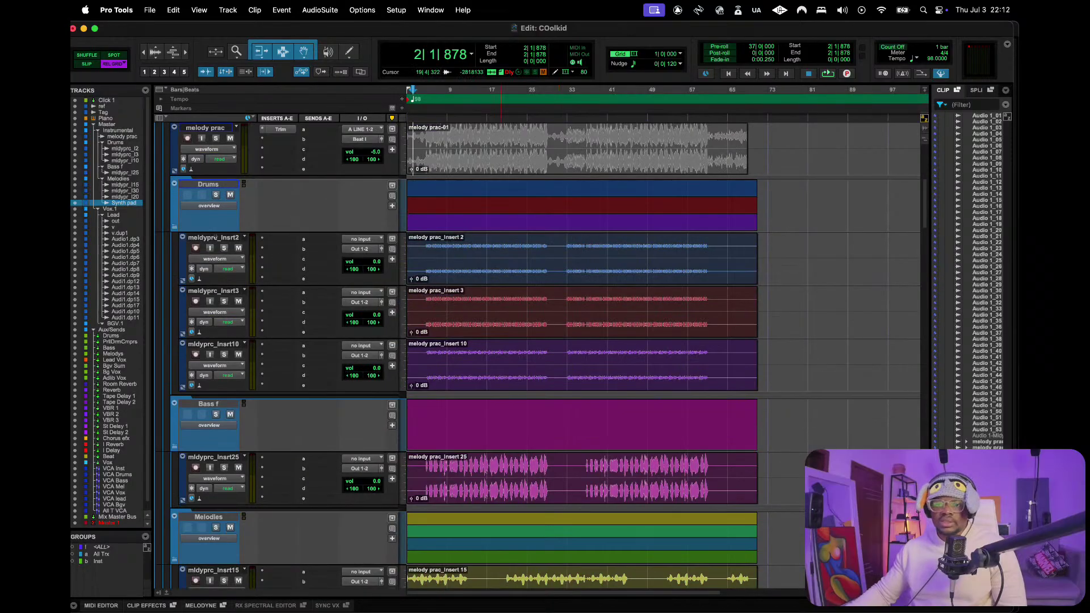
{"action": "left_click", "coordinate": [221, 238], "text": "shift"}
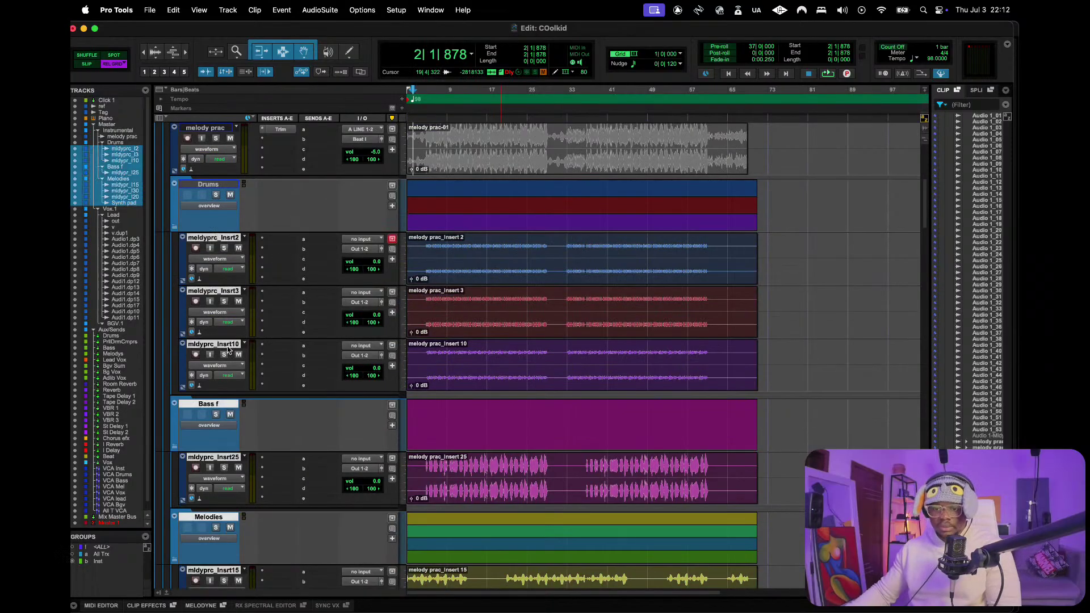
{"action": "left_click", "coordinate": [228, 347], "text": "shift"}
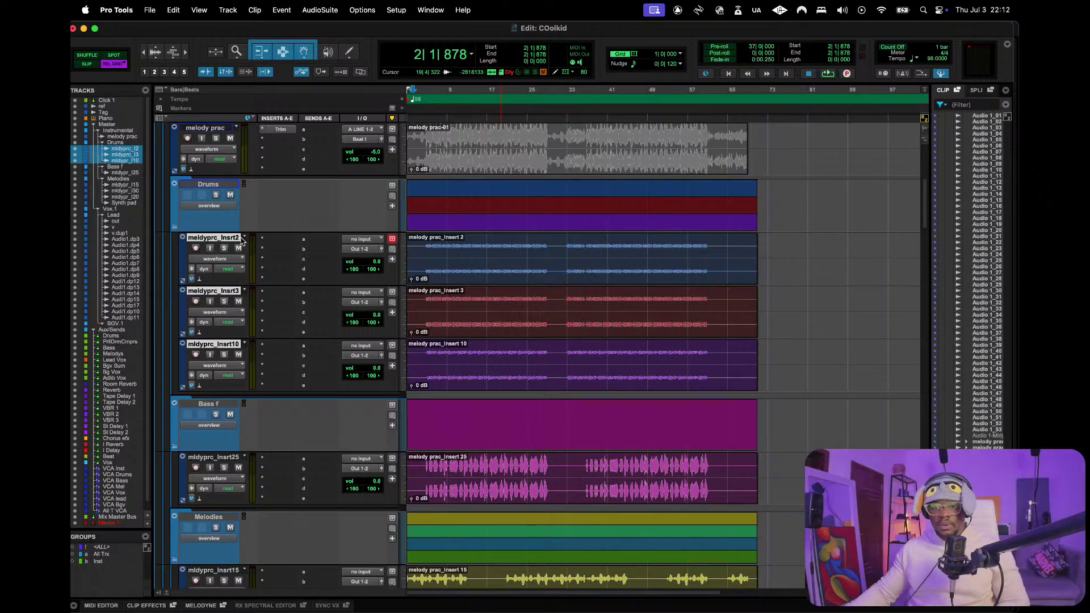
{"action": "key", "text": "super+g"}
{"action": "type", "text": "Drums"}
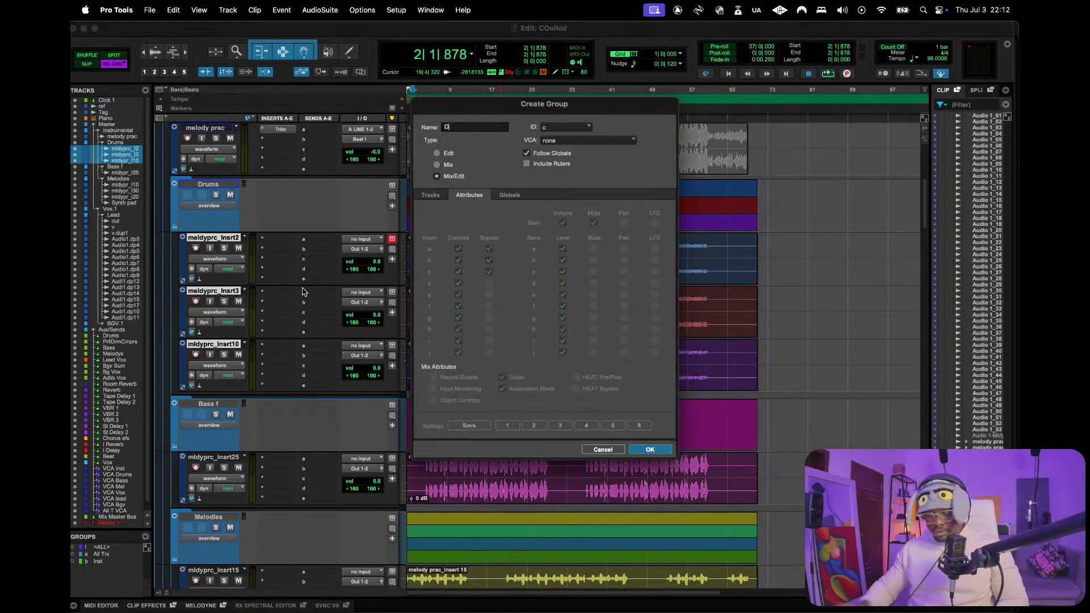
{"action": "left_click", "coordinate": [526, 154]}
{"action": "left_click", "coordinate": [653, 451]}
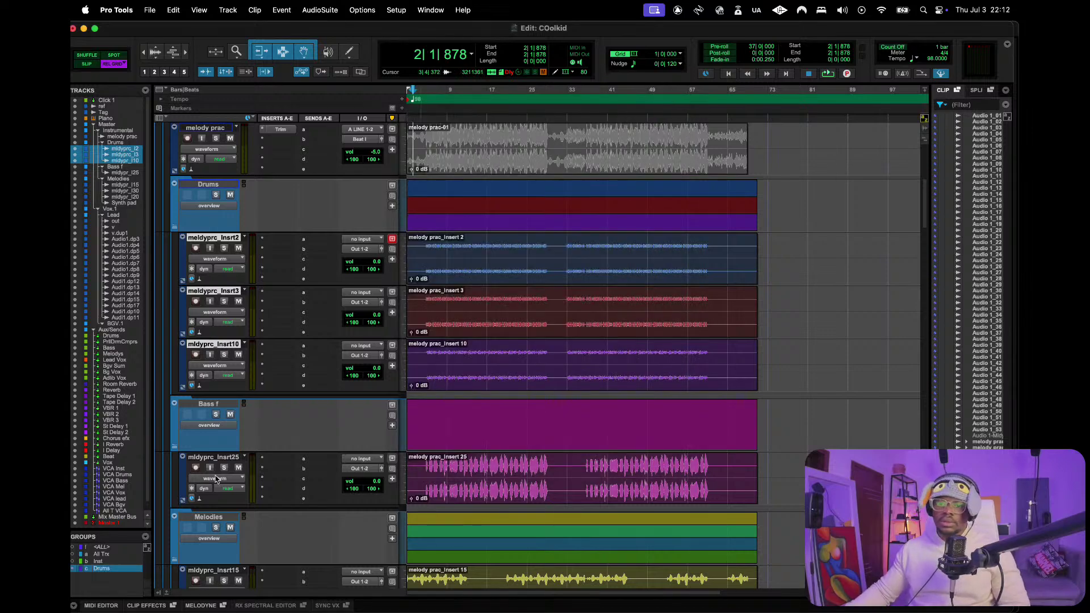
- Create a group named BAss from the Insert 25 track with Follow Globals turned off
{"action": "left_click", "coordinate": [218, 460]}
{"action": "scroll", "coordinate": [589, 441], "scroll_direction": "down", "scroll_amount": 3}
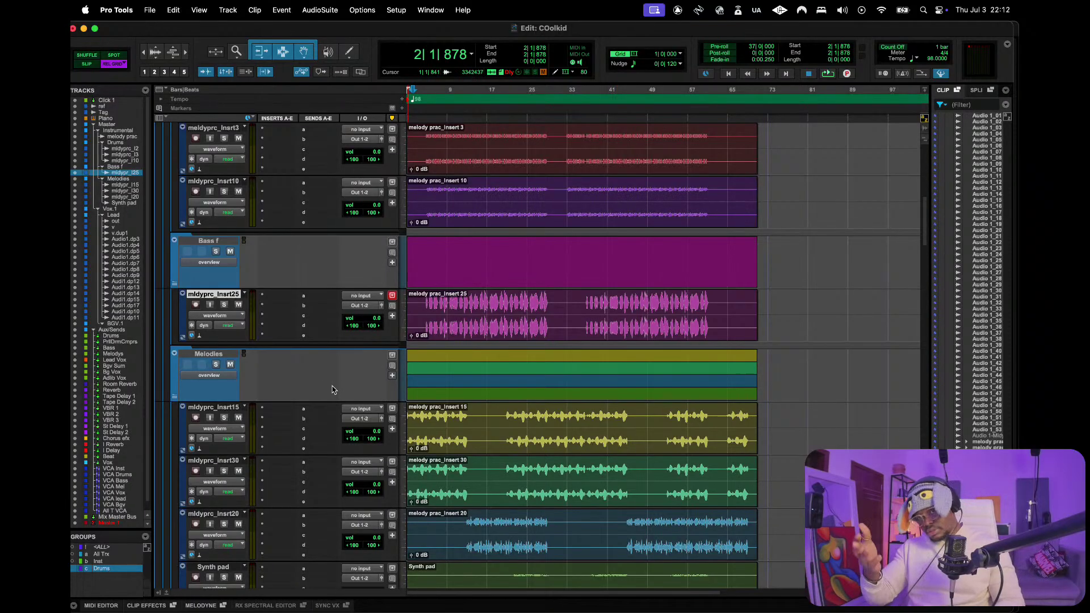
{"action": "key", "text": "super+g"}
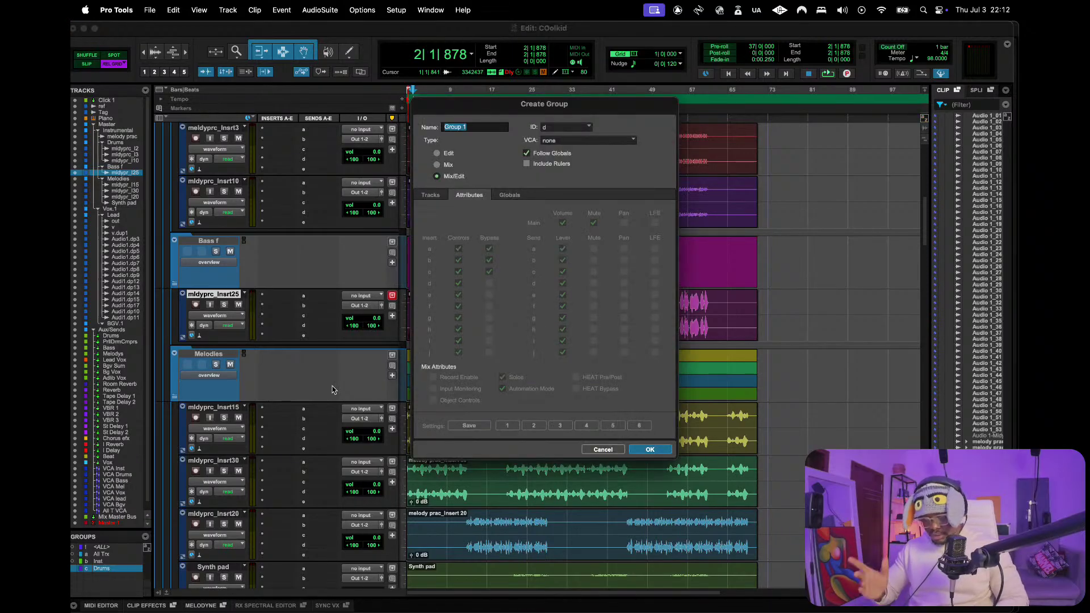
{"action": "type", "text": "BAss"}
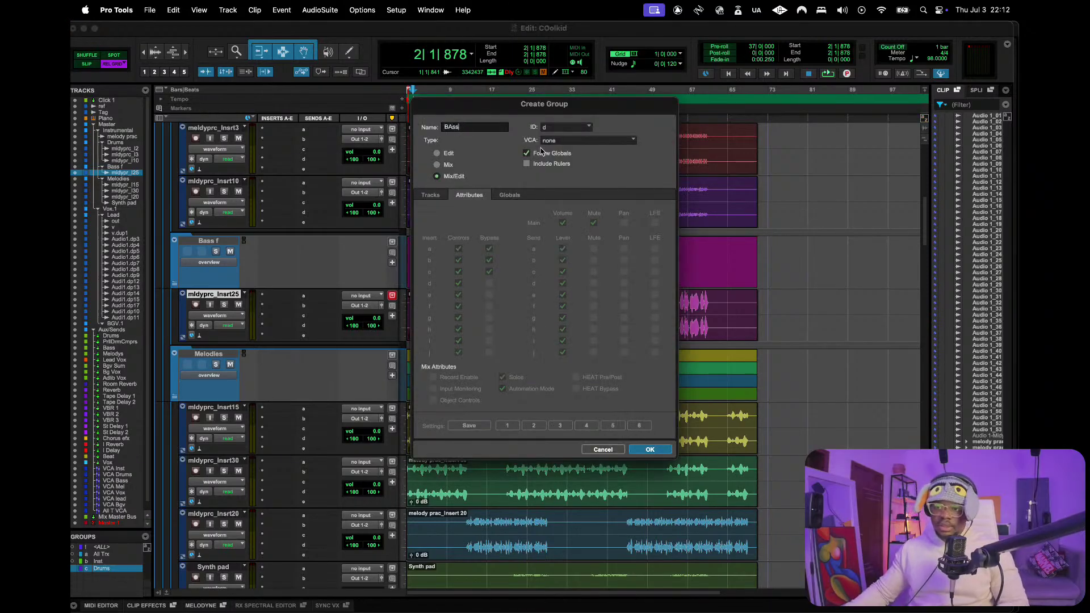
{"action": "left_click", "coordinate": [527, 153]}
{"action": "left_click", "coordinate": [649, 450]}
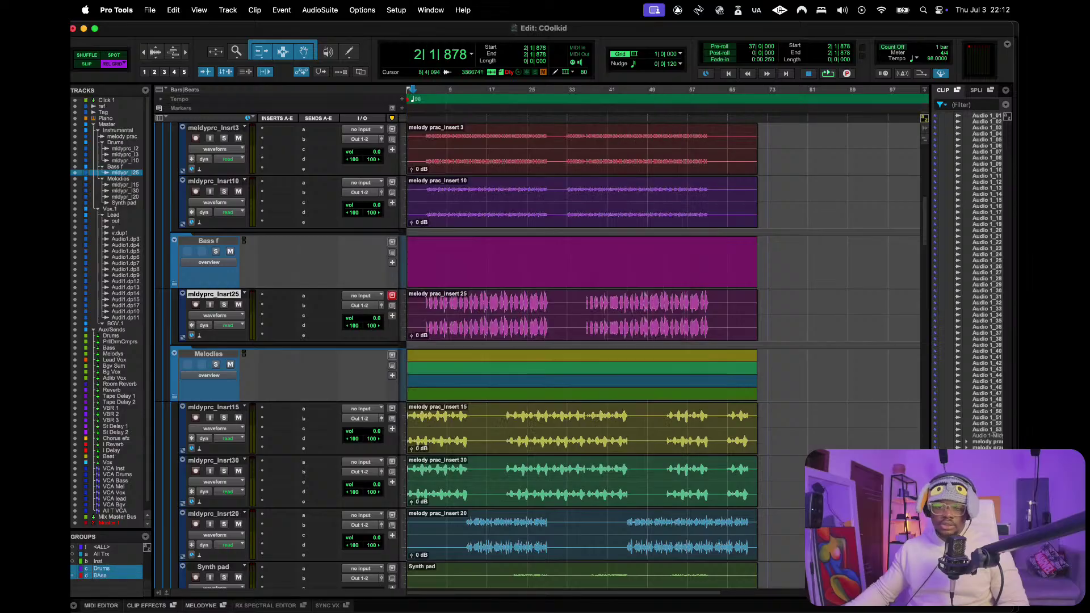
- Deactivate the Drums and BAss groups and solo Insert 15
{"action": "left_click", "coordinate": [122, 575]}
{"action": "left_click", "coordinate": [117, 575]}
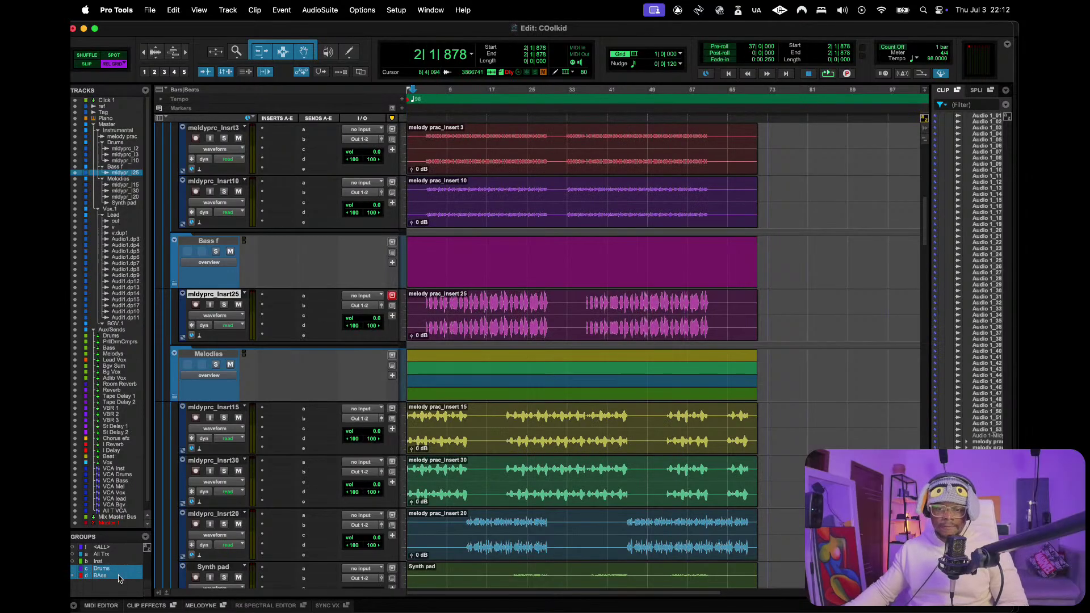
{"action": "left_click", "coordinate": [119, 576]}
{"action": "left_click", "coordinate": [224, 417]}
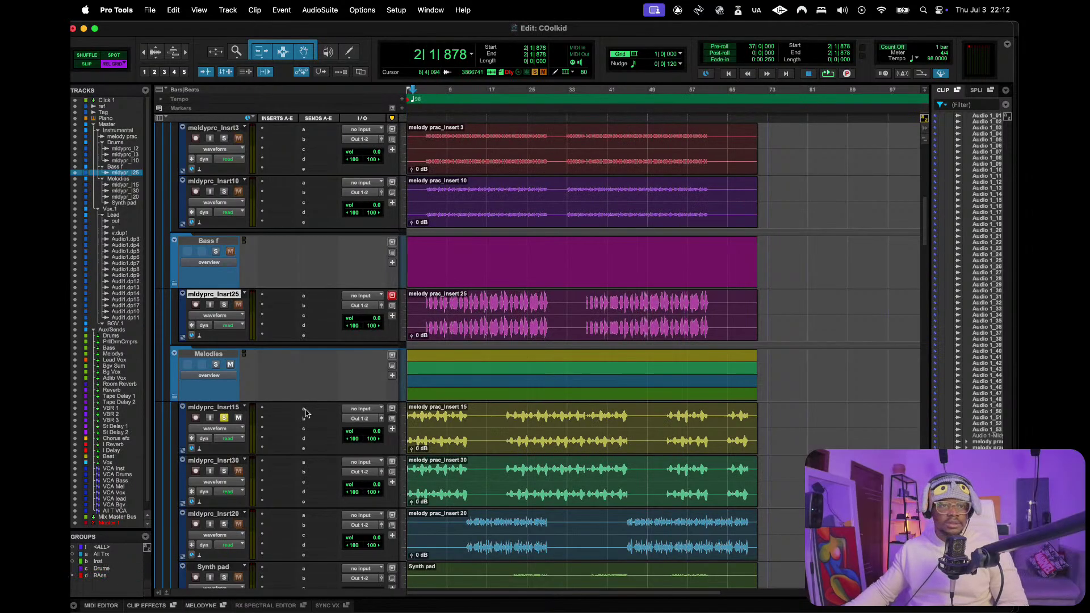
- Group Insert 15, Insert 30, Insert 20 and Synth pad as Melodies with Follow Globals turned off
{"action": "scroll", "coordinate": [385, 454], "scroll_direction": "down", "scroll_amount": 7}
{"action": "scroll", "coordinate": [385, 454], "scroll_direction": "up", "scroll_amount": 5}
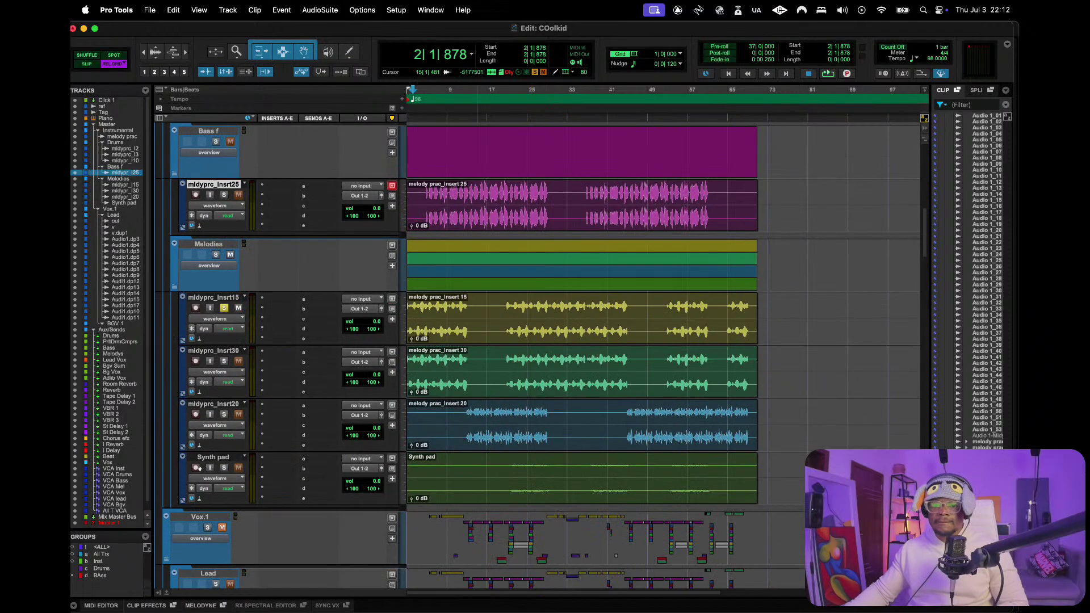
{"action": "left_click", "coordinate": [226, 298]}
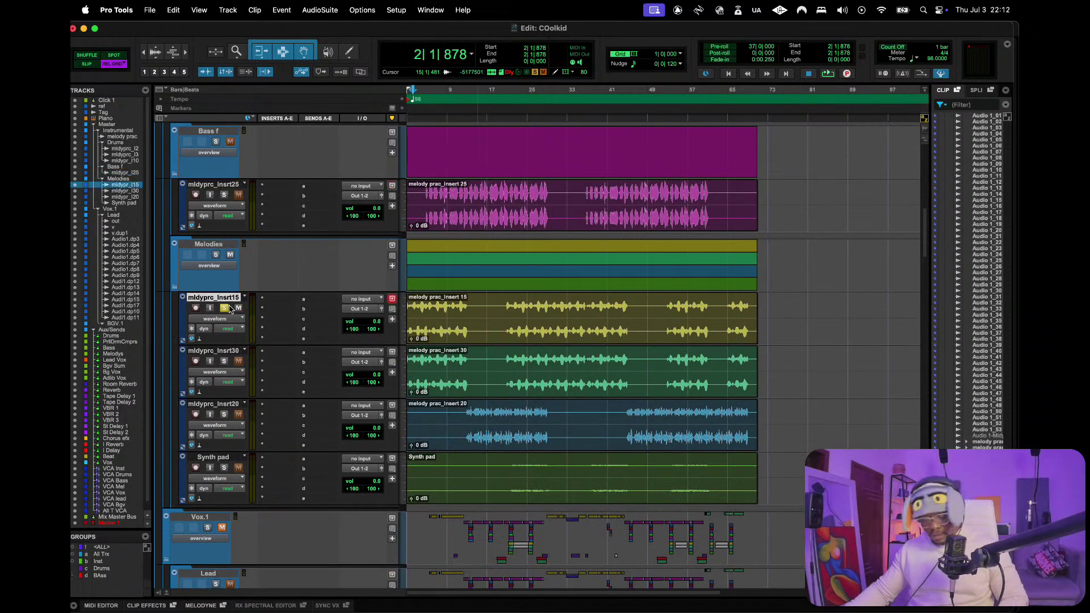
{"action": "left_click", "coordinate": [225, 457], "text": "shift"}
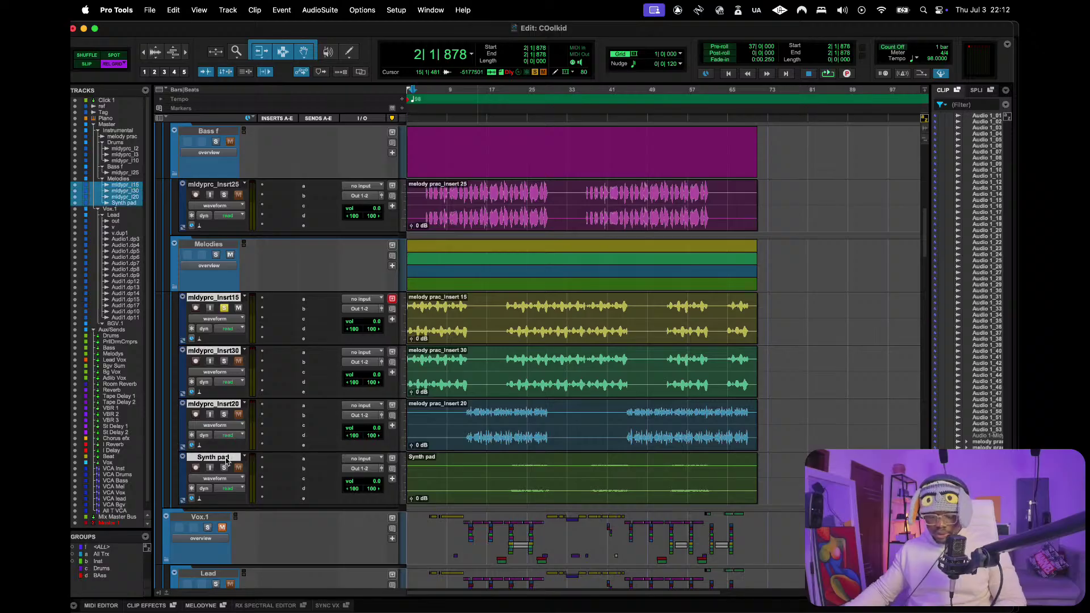
{"action": "key", "text": "super+g"}
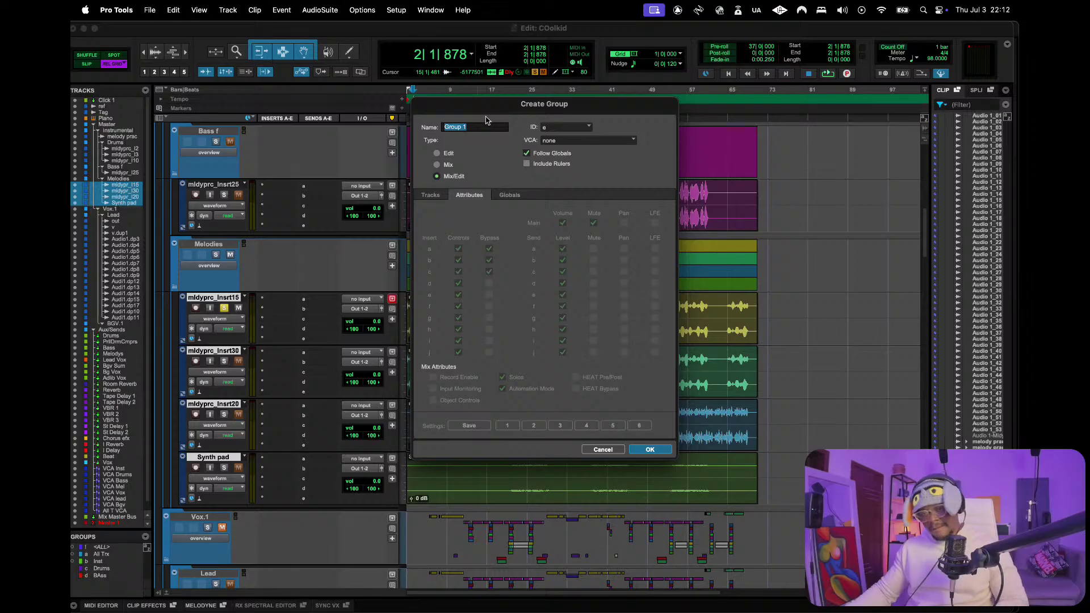
{"action": "left_click_drag", "start_coordinate": [480, 116], "coordinate": [491, 120]}
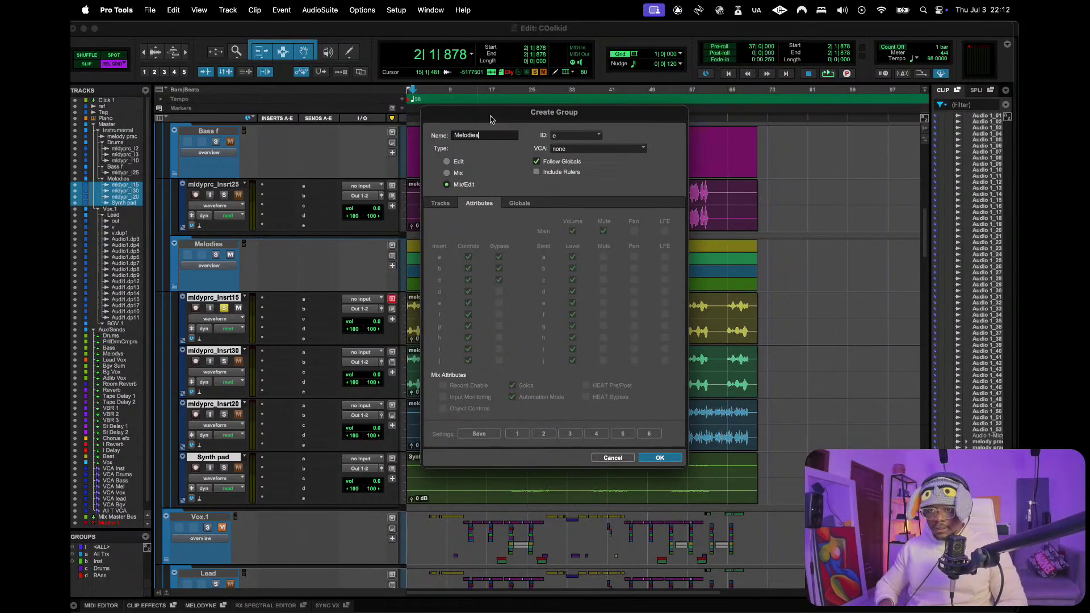
{"action": "left_click", "coordinate": [536, 162]}
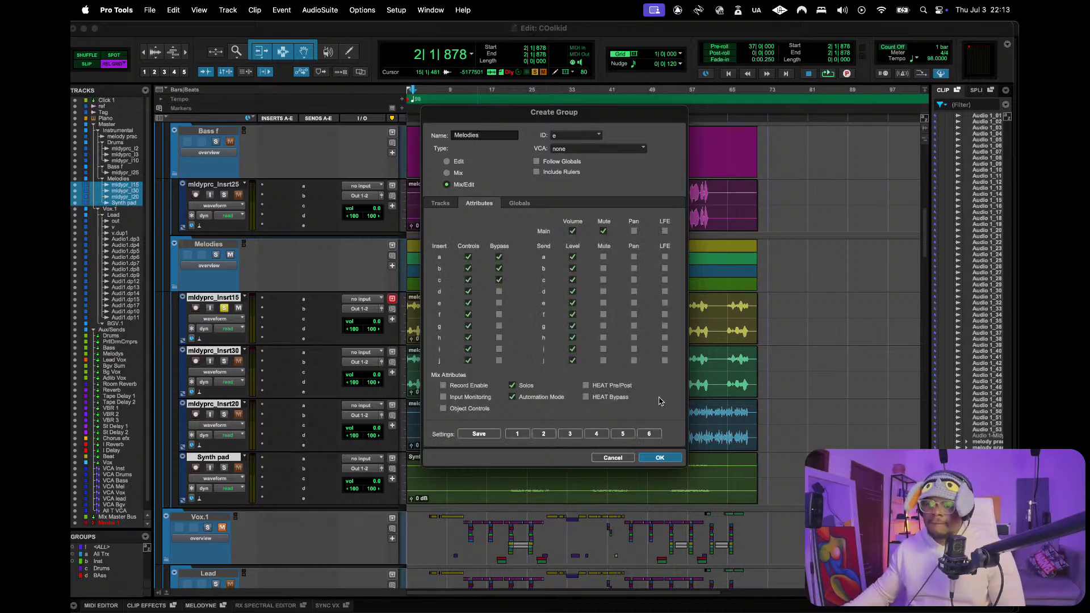
{"action": "left_click", "coordinate": [659, 457]}
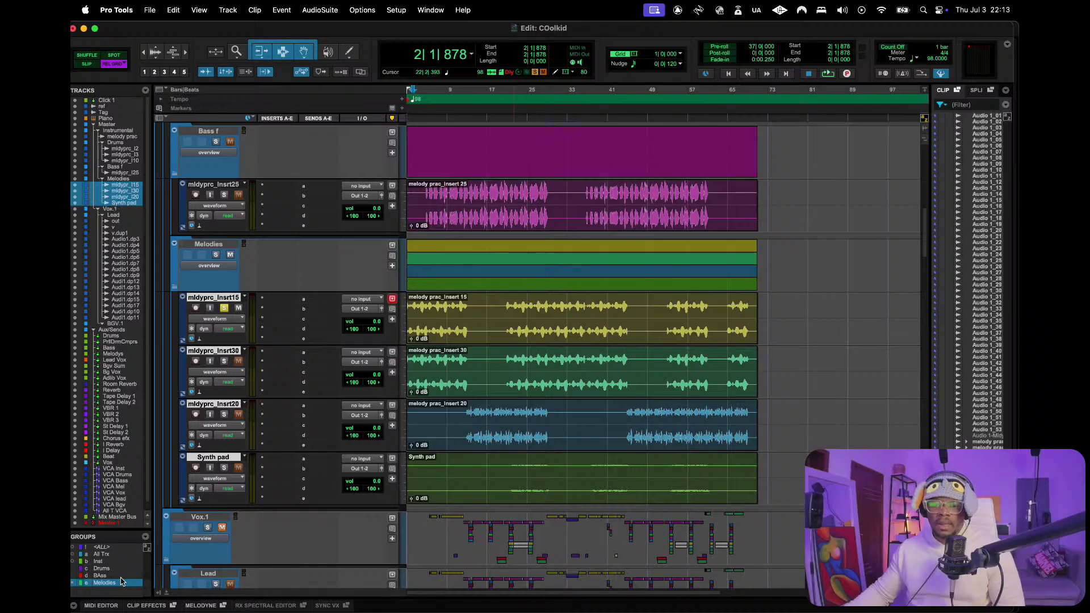
- Group all the vocal tracks from out through Audio 1.dup11 as Vocals with Follow Globals turned off
{"action": "scroll", "coordinate": [593, 341], "scroll_direction": "down", "scroll_amount": 10}
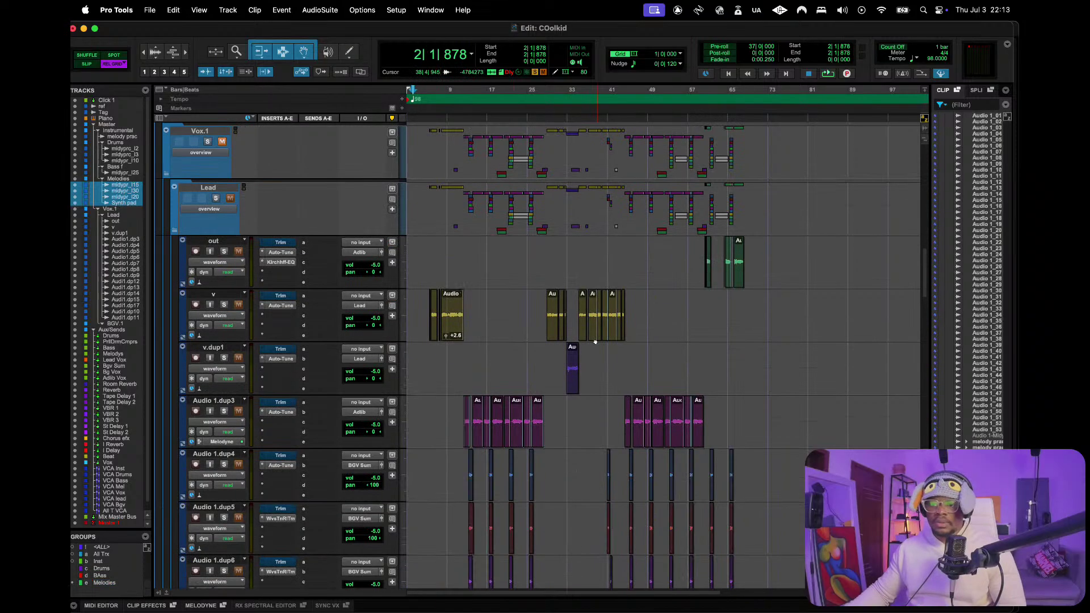
{"action": "left_click", "coordinate": [214, 240]}
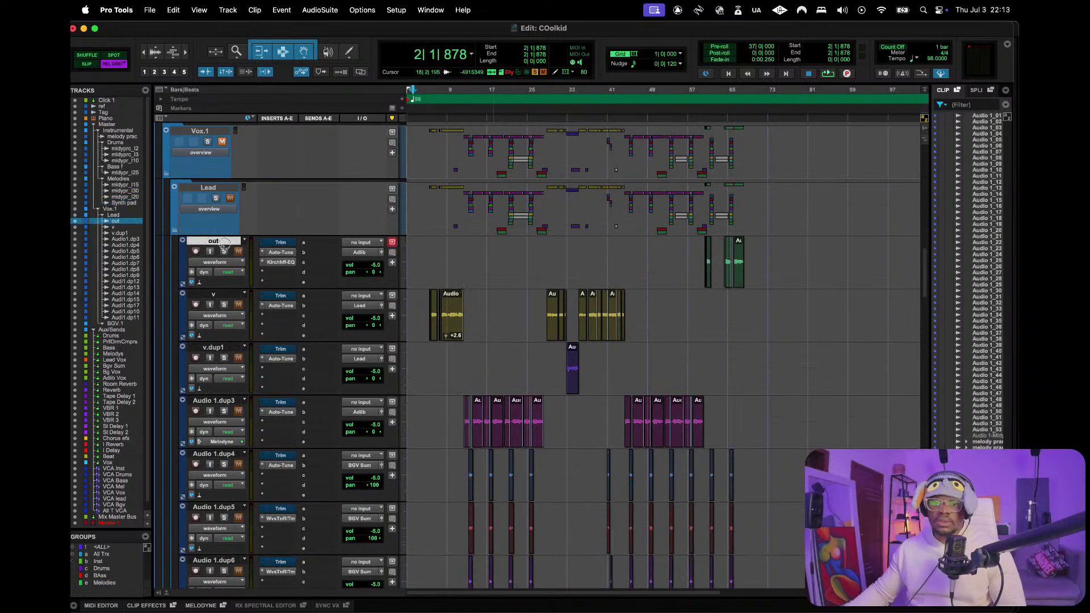
{"action": "scroll", "coordinate": [582, 357], "scroll_direction": "down", "scroll_amount": 20}
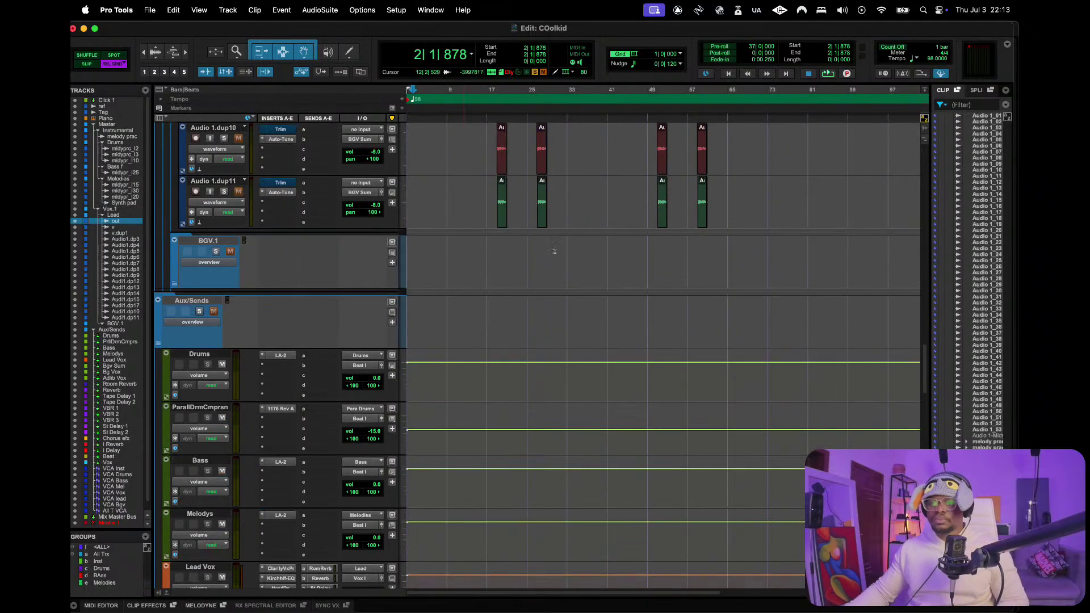
{"action": "left_click", "coordinate": [228, 237], "text": "shift"}
{"action": "scroll", "coordinate": [592, 260], "scroll_direction": "up", "scroll_amount": 15}
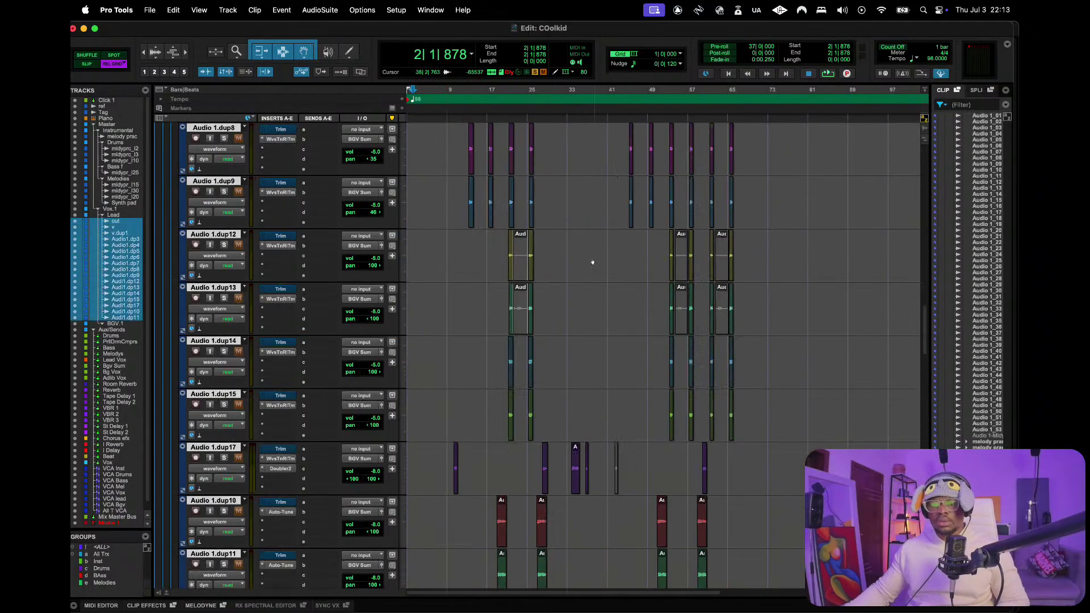
{"action": "scroll", "coordinate": [592, 260], "scroll_direction": "down", "scroll_amount": 5}
{"action": "key", "text": "super+g"}
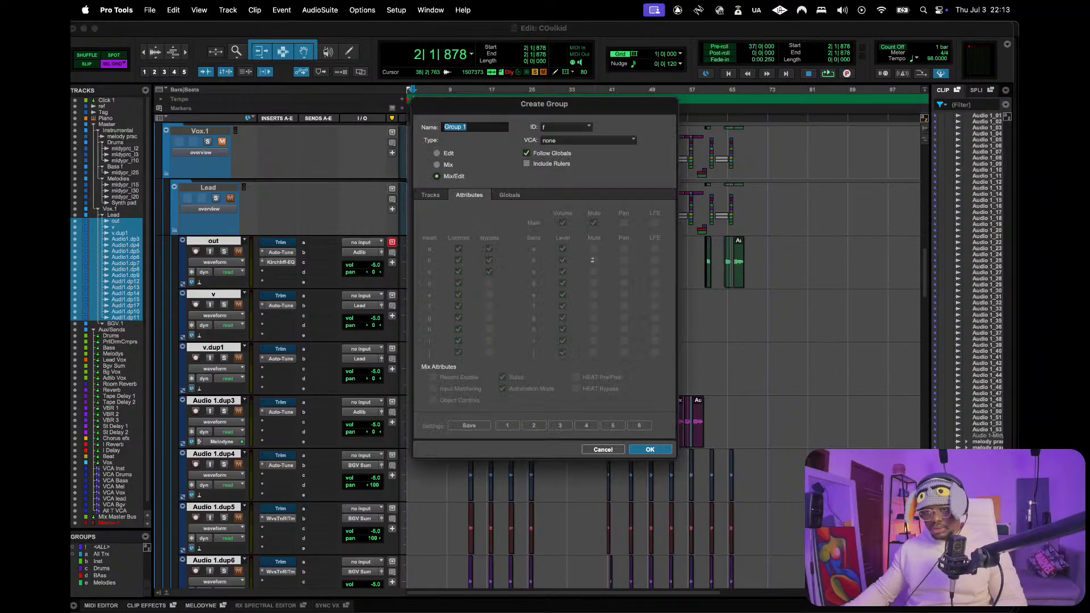
{"action": "type", "text": "Vo"}
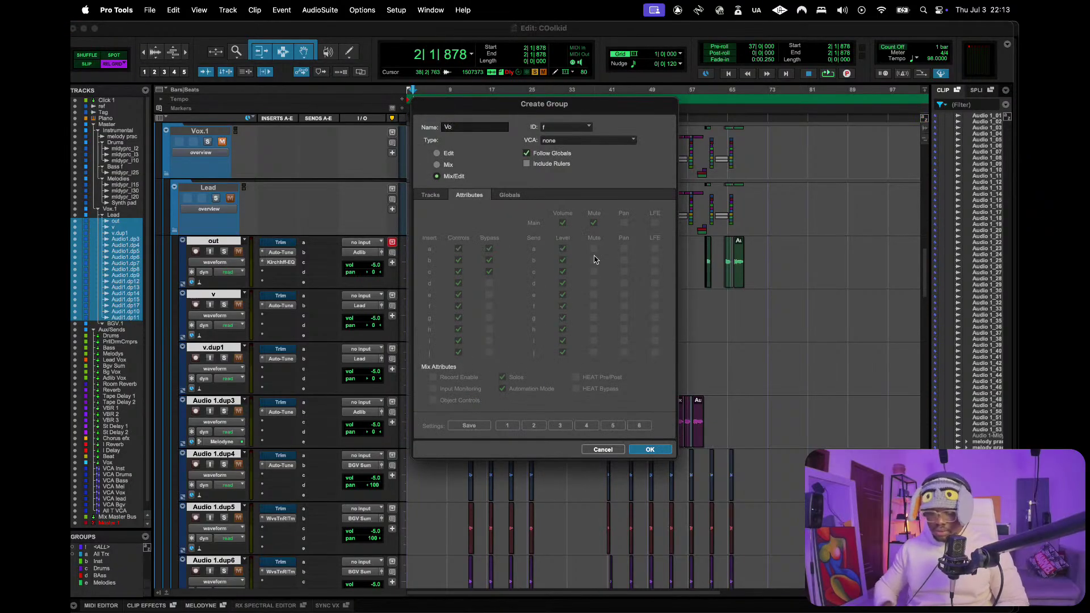
{"action": "type", "text": "cals"}
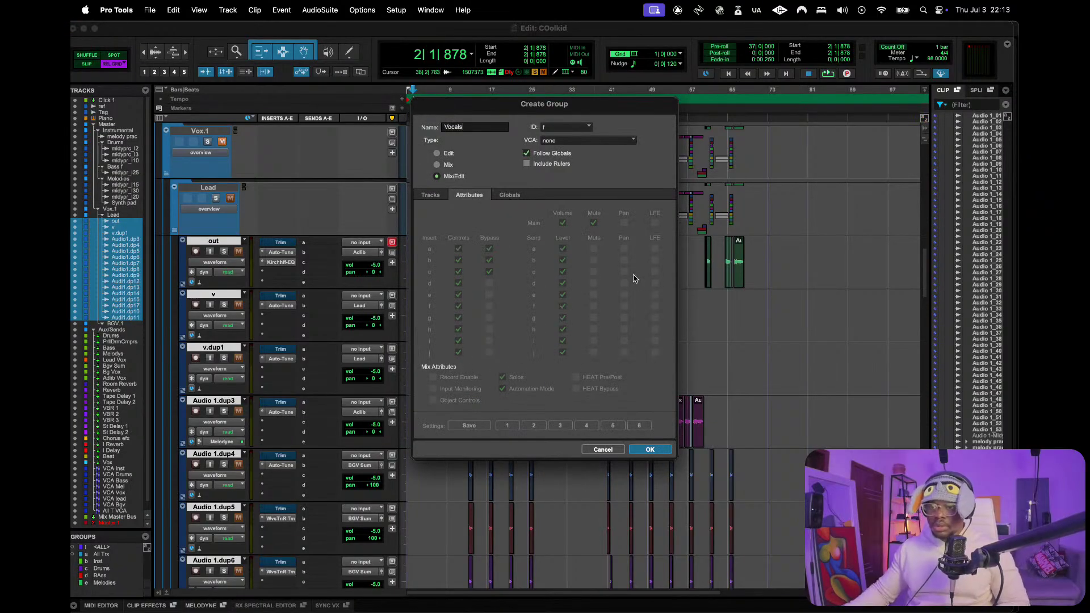
{"action": "left_click", "coordinate": [532, 154]}
{"action": "left_click", "coordinate": [657, 451]}
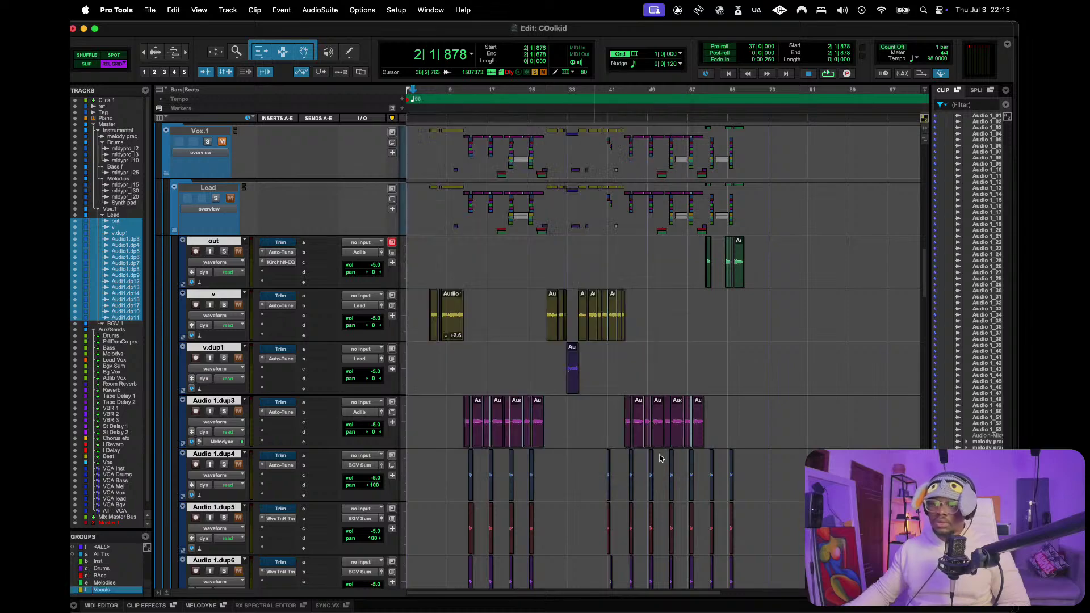
- Group the out, v, v.dup1 and Audio 1.dup3 tracks as Lead with Follow Globals turned off
{"action": "left_click", "coordinate": [215, 190]}
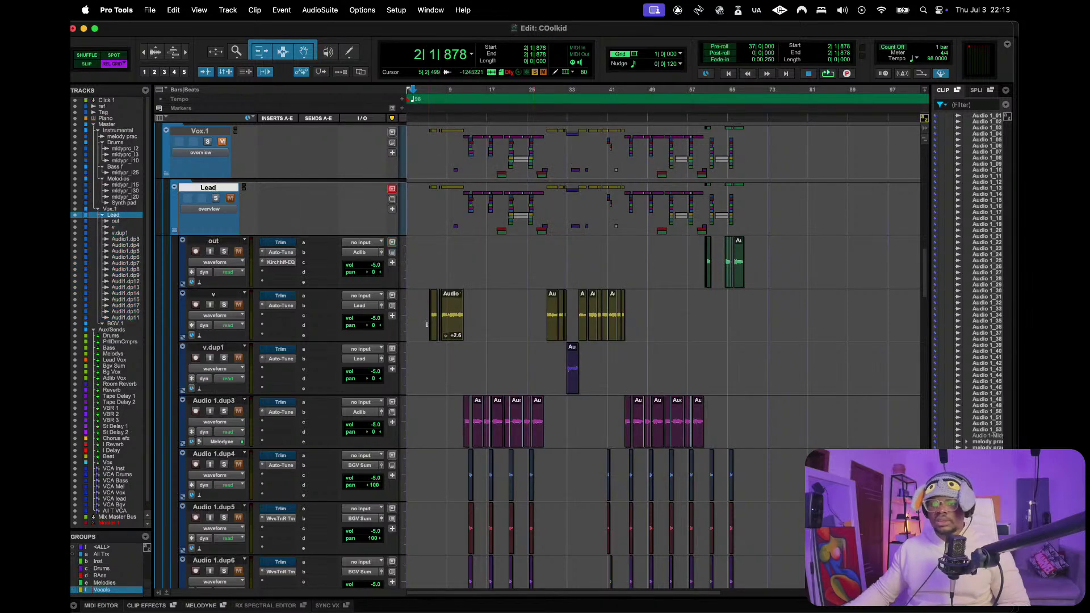
{"action": "scroll", "coordinate": [427, 324], "scroll_direction": "down", "scroll_amount": 3}
{"action": "scroll", "coordinate": [427, 325], "scroll_direction": "up", "scroll_amount": 5}
{"action": "scroll", "coordinate": [427, 326], "scroll_direction": "down", "scroll_amount": 3}
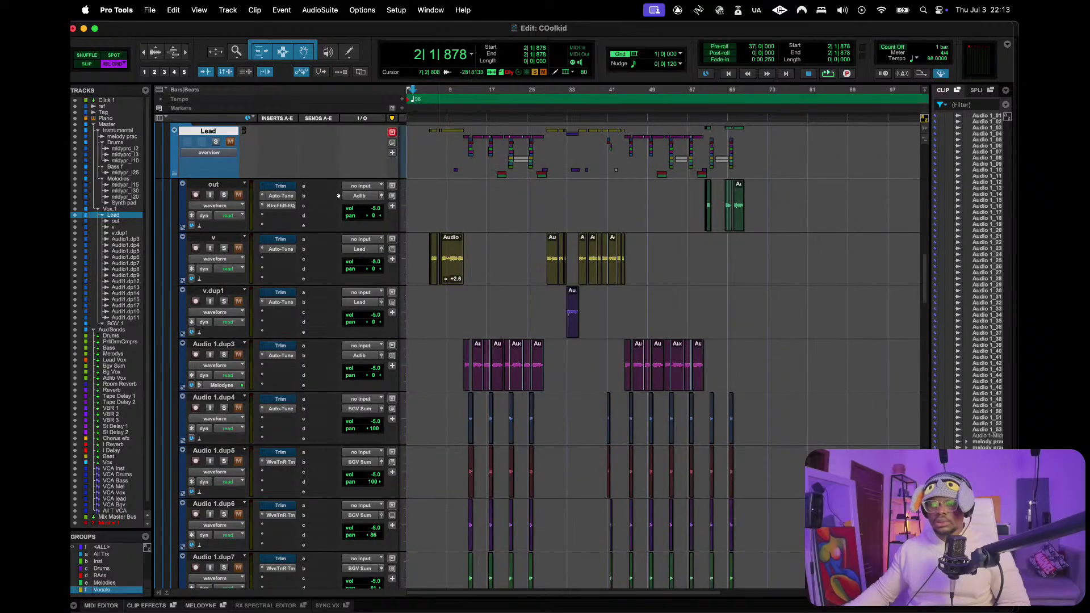
{"action": "left_click", "coordinate": [221, 185]}
{"action": "left_click", "coordinate": [215, 347], "text": "shift"}
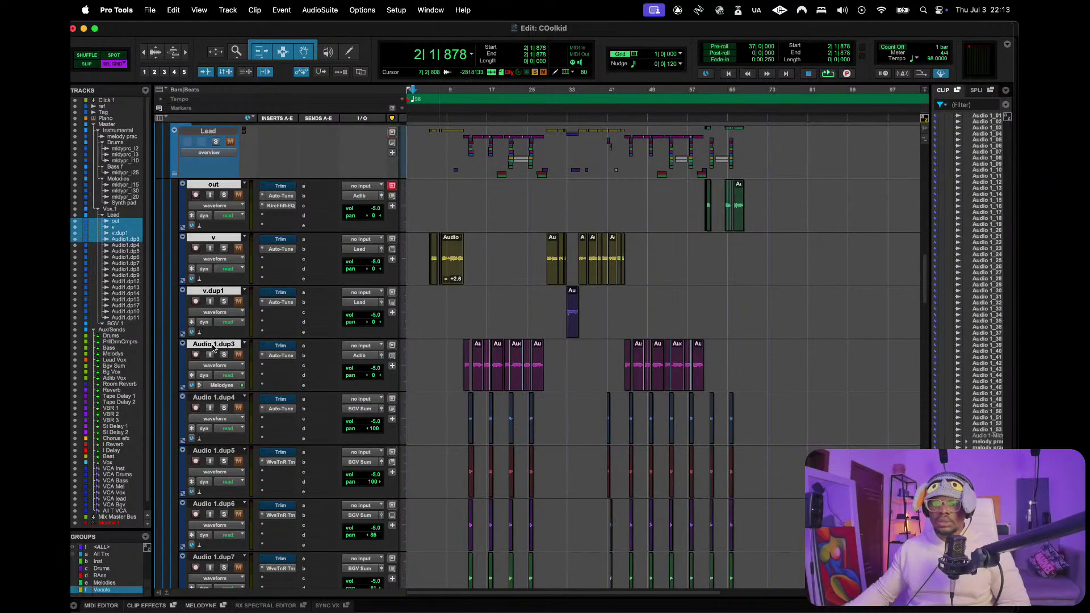
{"action": "right_click", "coordinate": [215, 346]}
{"action": "mouse_move", "coordinate": [301, 396]}
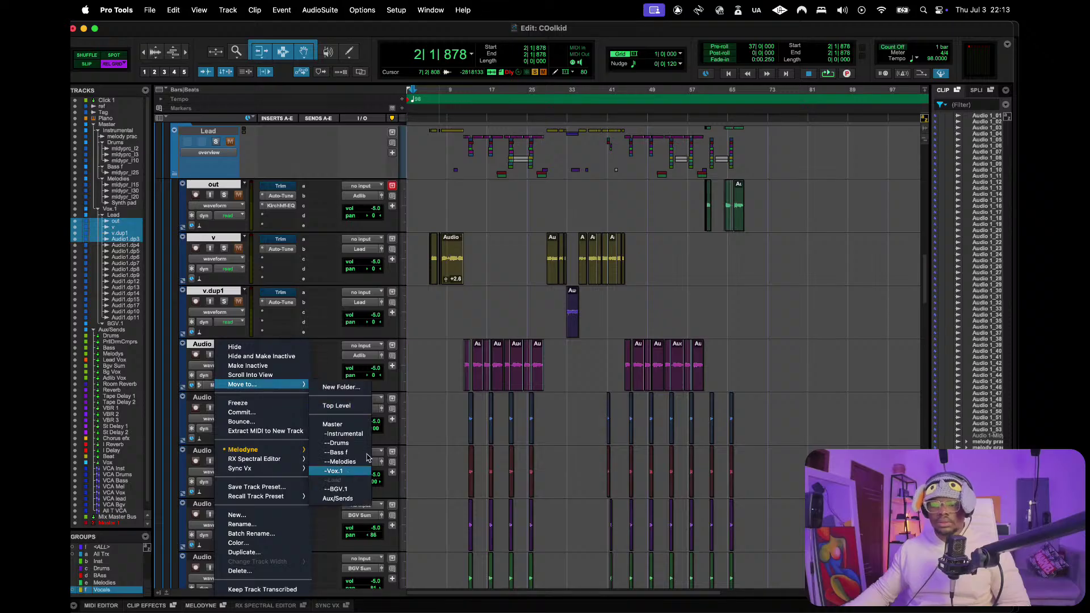
{"action": "left_click", "coordinate": [492, 295]}
{"action": "key", "text": "super+g"}
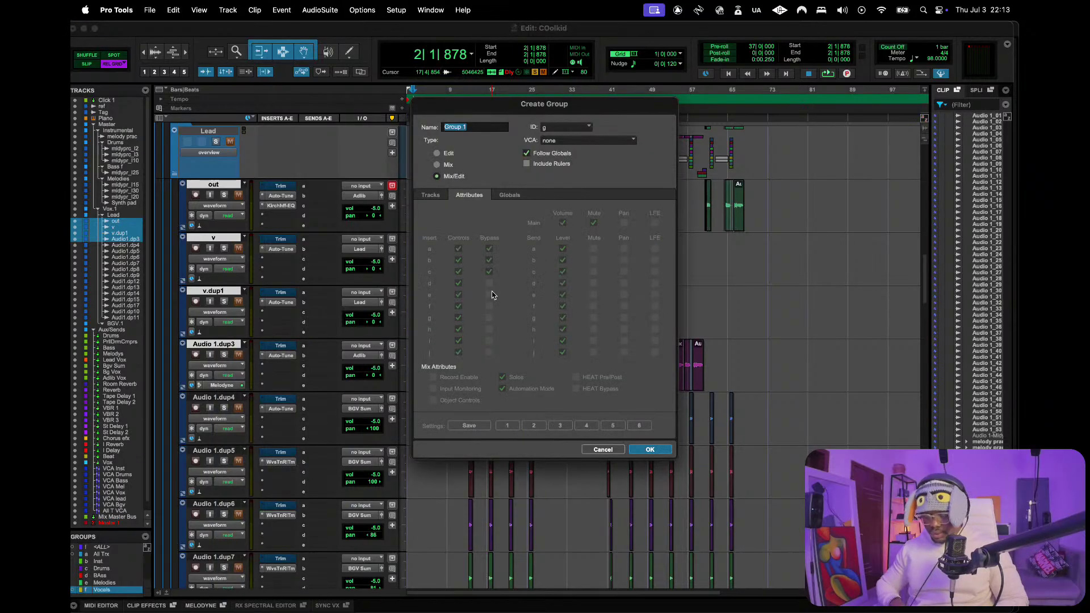
{"action": "type", "text": "Lead"}
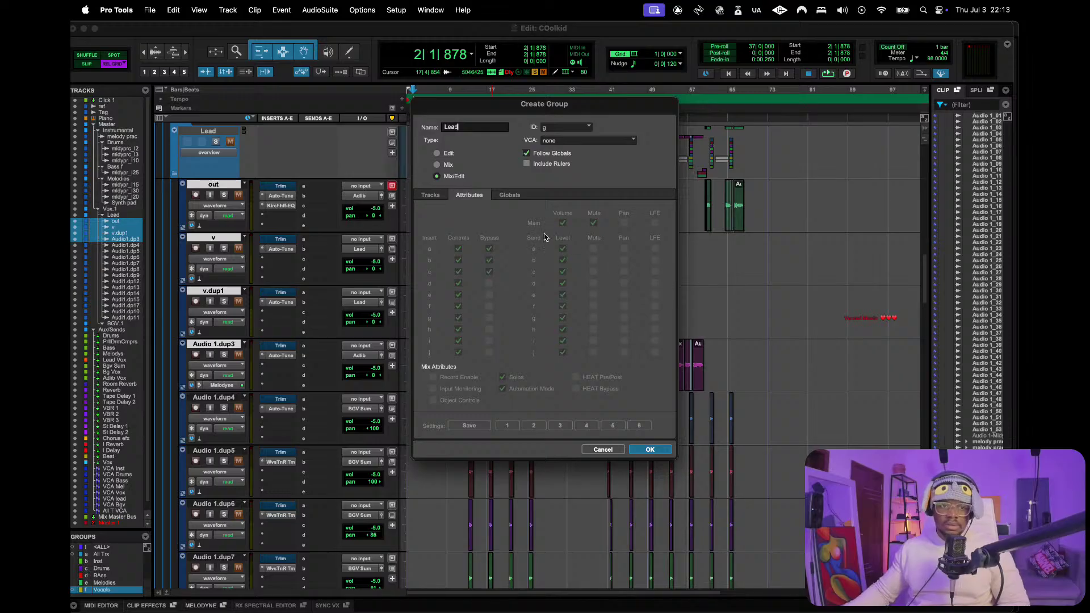
{"action": "left_click", "coordinate": [526, 154]}
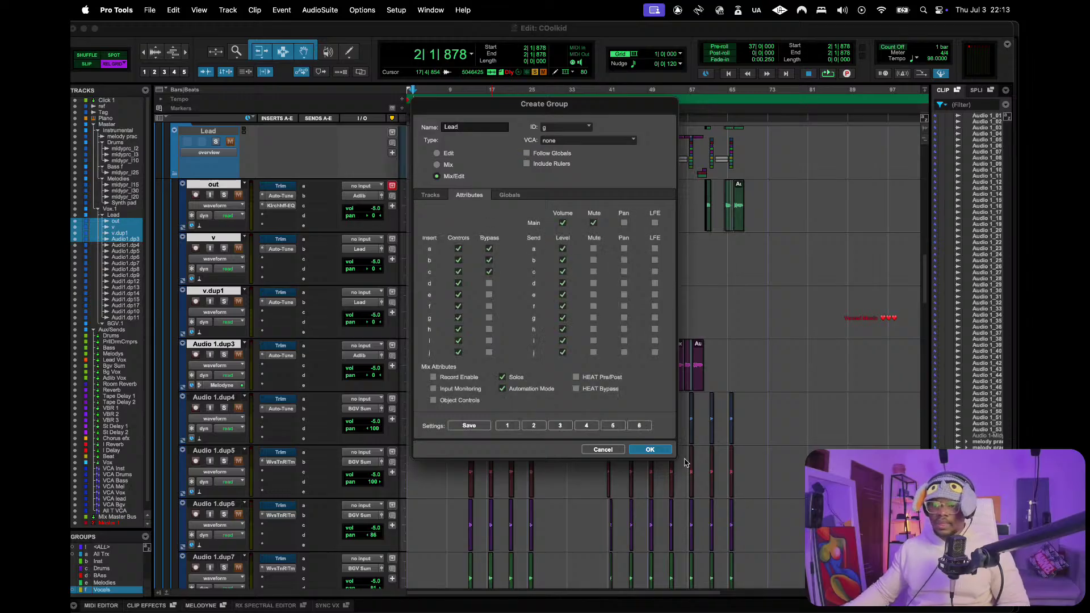
{"action": "left_click", "coordinate": [650, 449]}
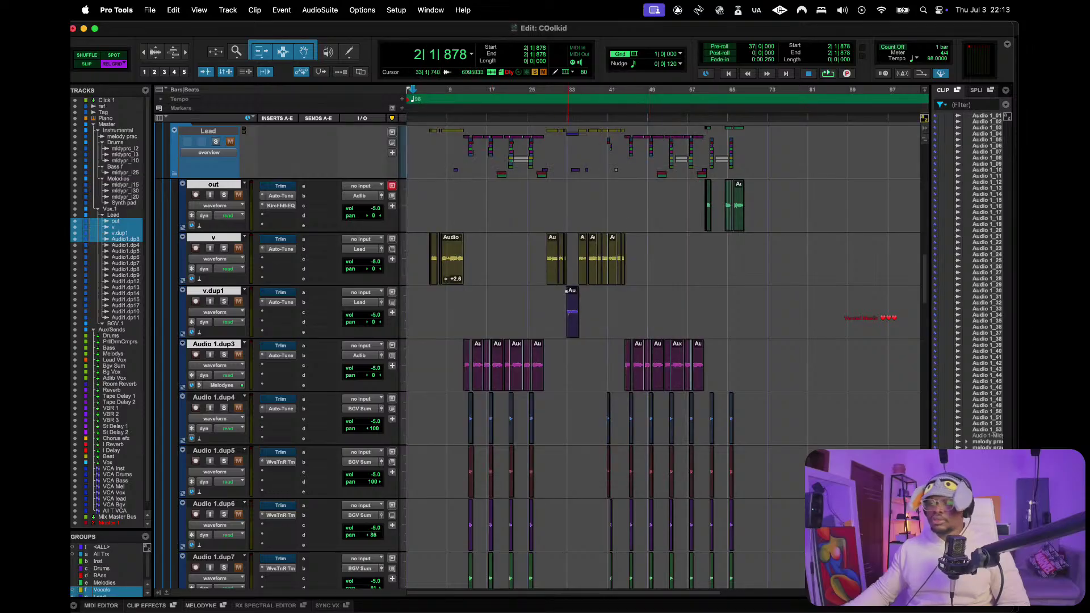
- Move the tracks from Audio 1.dup4 through Audio 1.dup11 into the BGV.1 folder
{"action": "scroll", "coordinate": [431, 258], "scroll_direction": "down", "scroll_amount": 4}
{"action": "scroll", "coordinate": [429, 372], "scroll_direction": "up", "scroll_amount": 6}
{"action": "scroll", "coordinate": [567, 454], "scroll_direction": "down", "scroll_amount": 4}
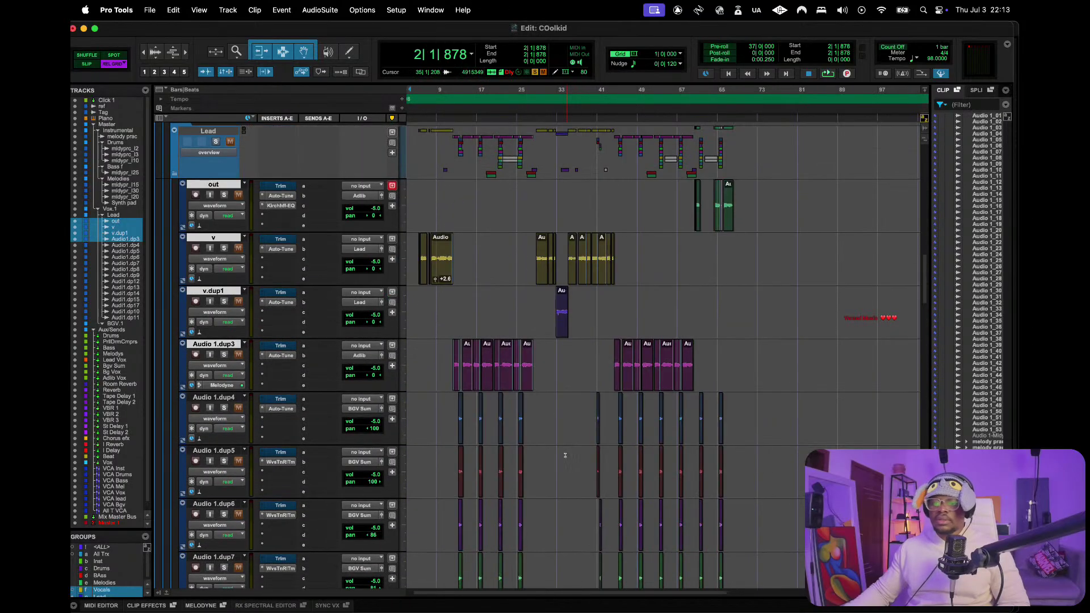
{"action": "left_click", "coordinate": [215, 341]}
{"action": "scroll", "coordinate": [471, 358], "scroll_direction": "down", "scroll_amount": 15}
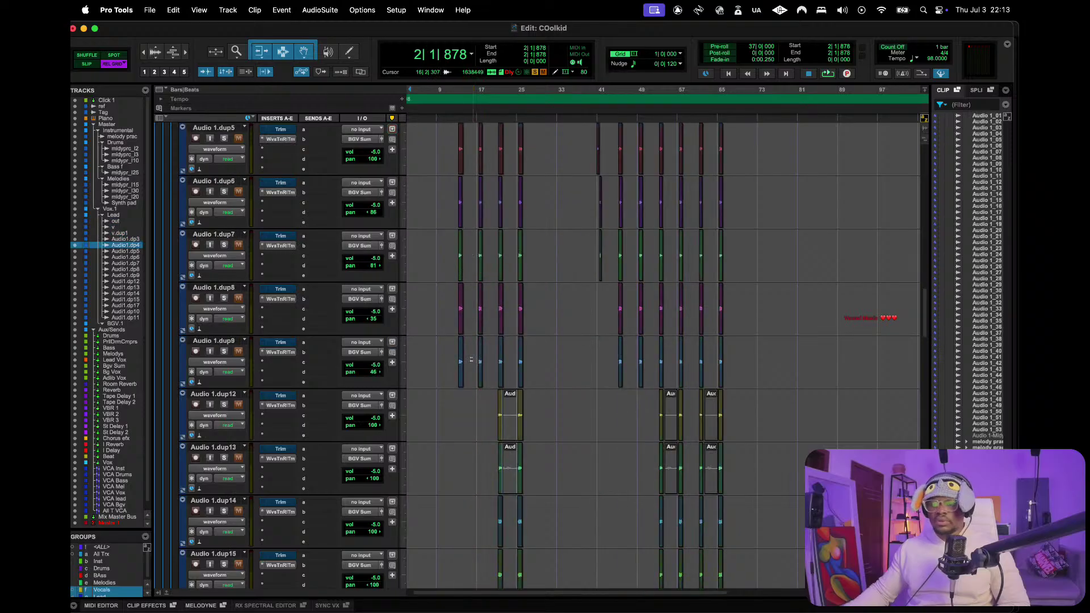
{"action": "left_click", "coordinate": [216, 340], "text": "shift"}
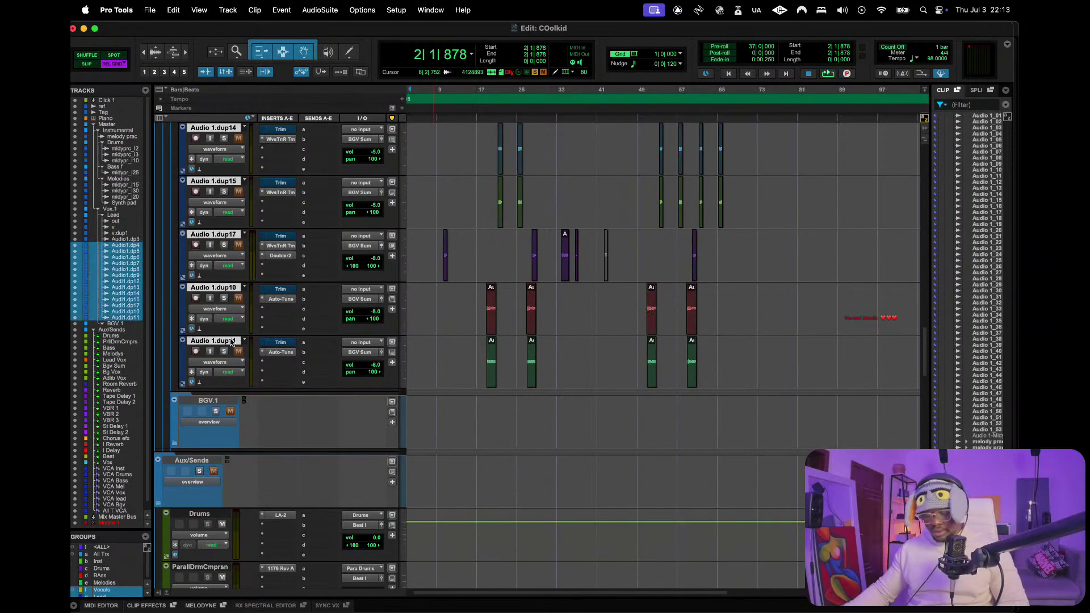
{"action": "right_click", "coordinate": [218, 234]}
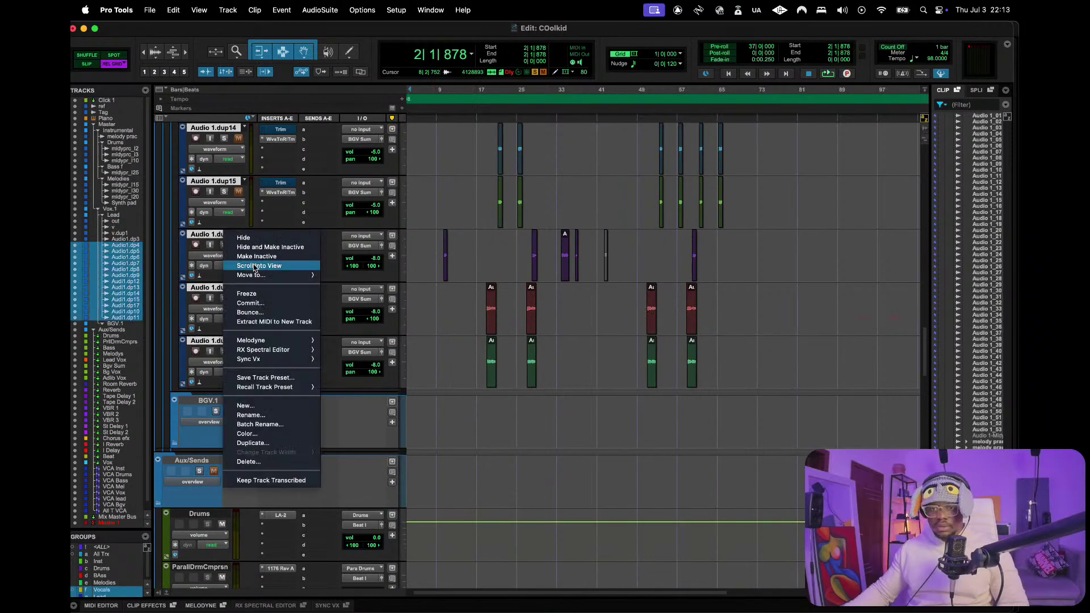
{"action": "mouse_move", "coordinate": [273, 275]}
{"action": "left_click", "coordinate": [358, 379]}
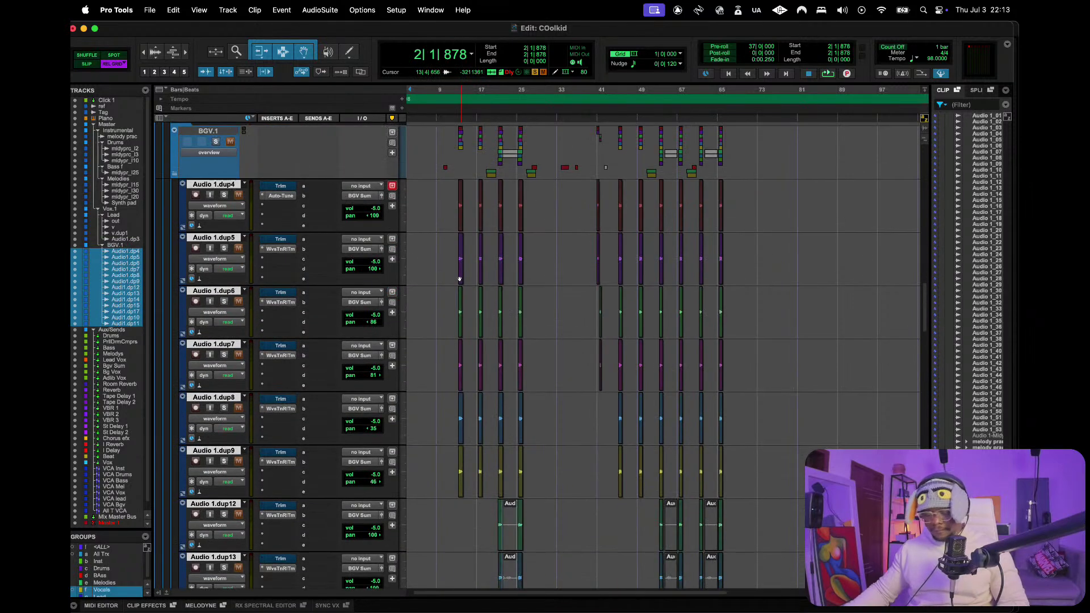
- Create a group named Bgv from the background vocal tracks with Follow Globals turned off
{"action": "key", "text": "super+g"}
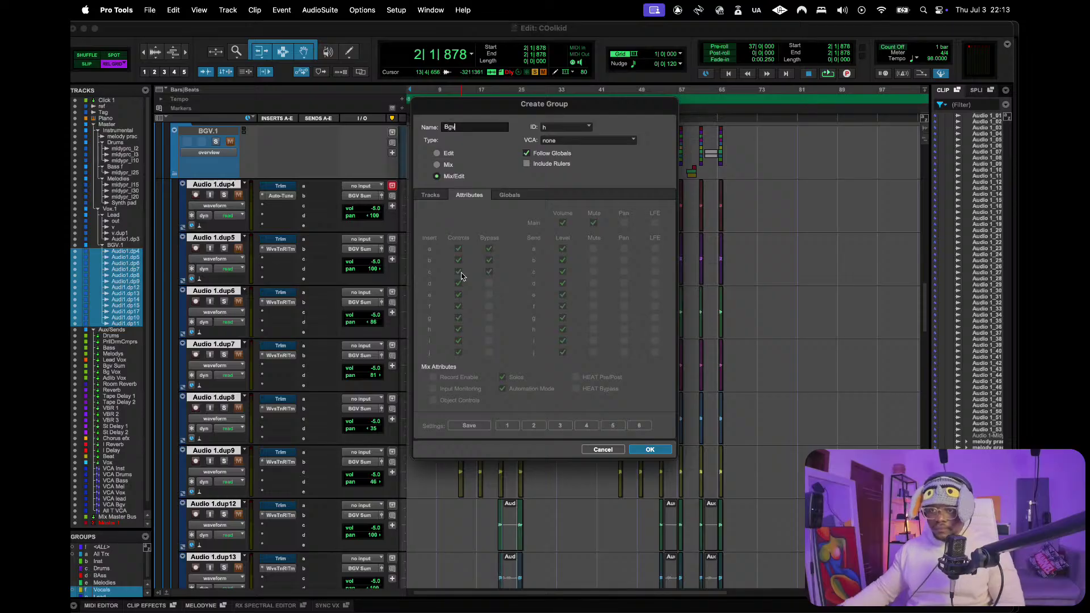
{"action": "left_click", "coordinate": [527, 153]}
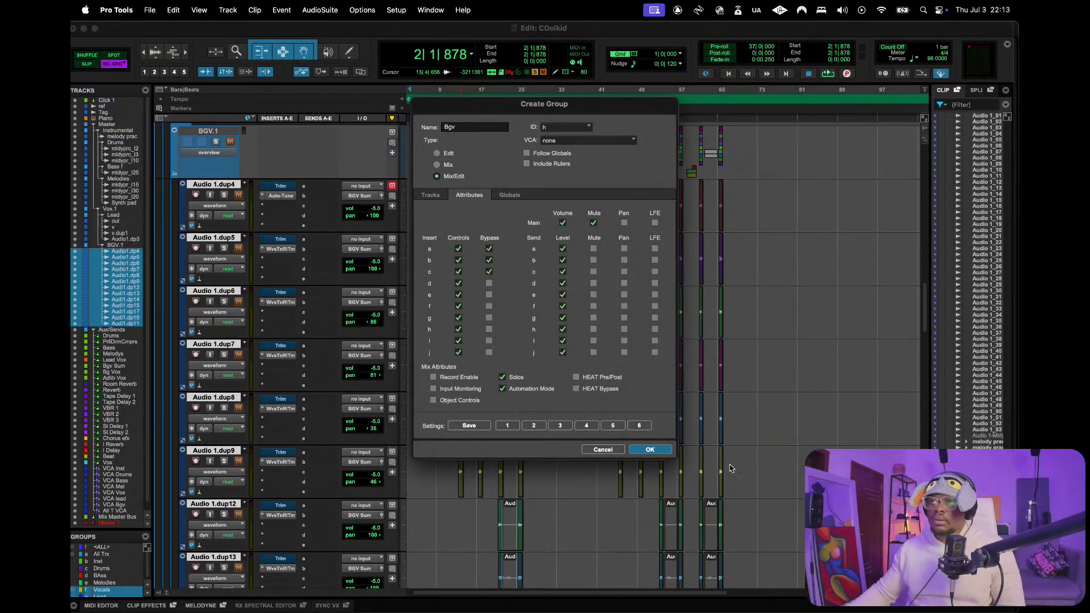
{"action": "left_click", "coordinate": [650, 449]}
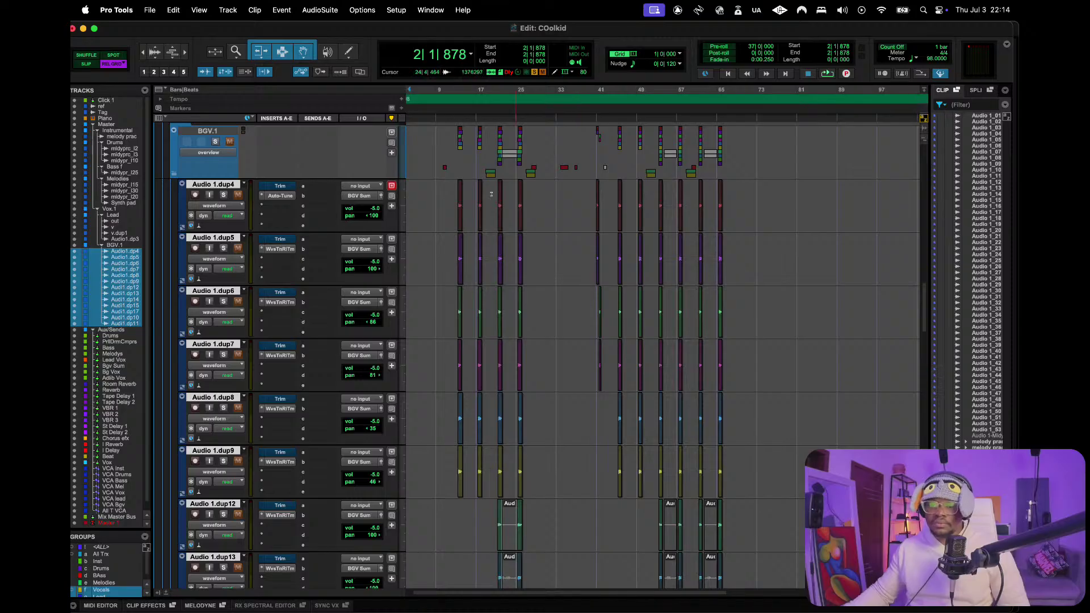
- Play the session from bar 12 and check the vocal and instrumental tracks during playback
{"action": "scroll", "coordinate": [489, 131], "scroll_direction": "down", "scroll_amount": 10}
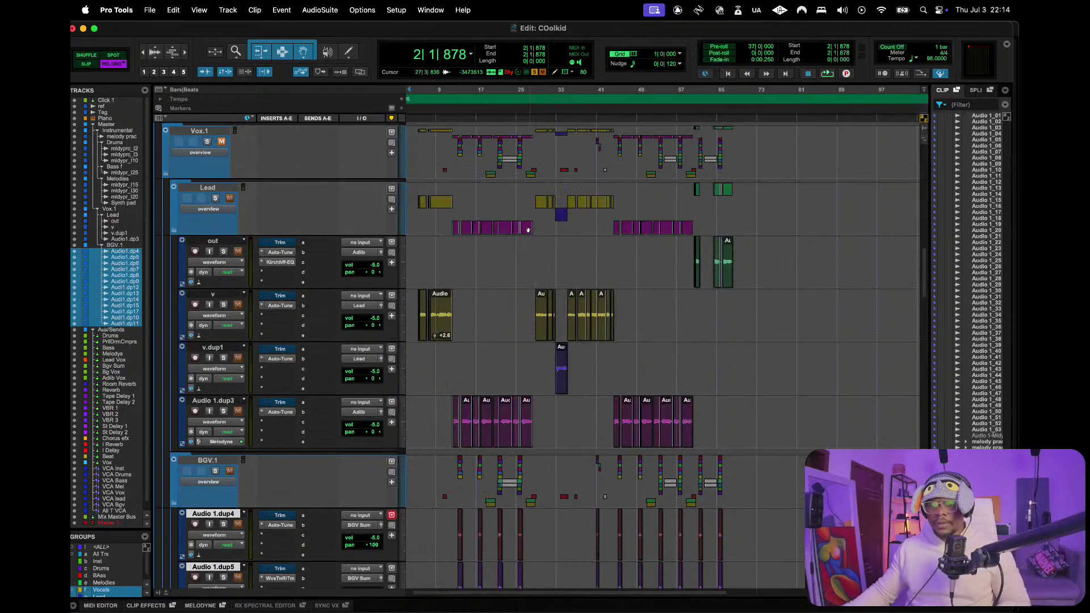
{"action": "scroll", "coordinate": [500, 163], "scroll_direction": "up", "scroll_amount": 8}
{"action": "left_click", "coordinate": [455, 90]}
{"action": "key", "text": "space"}
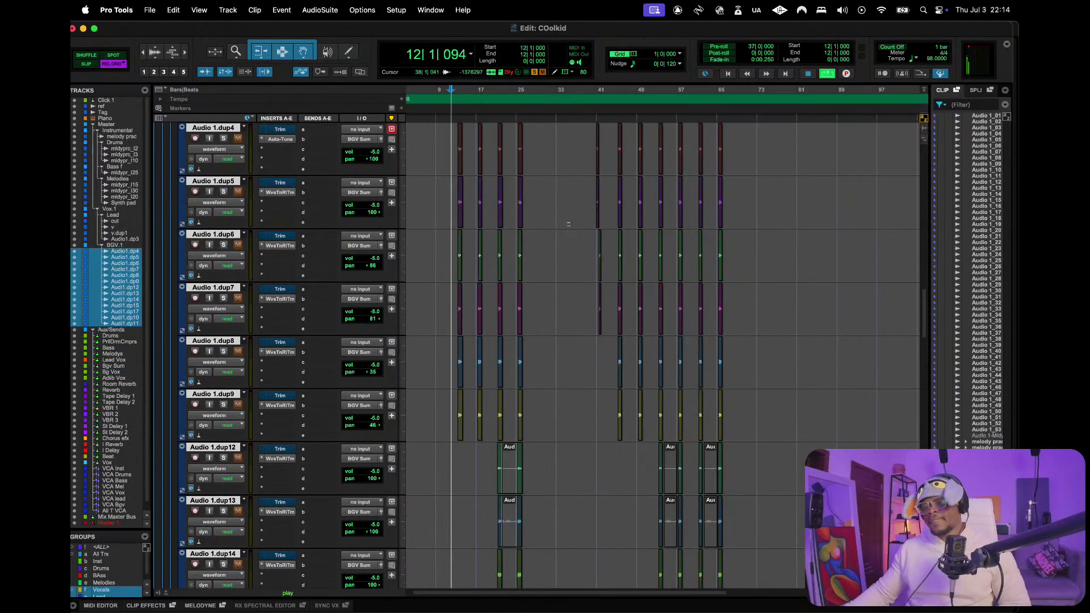
{"action": "scroll", "coordinate": [486, 215], "scroll_direction": "down", "scroll_amount": 7}
{"action": "scroll", "coordinate": [486, 214], "scroll_direction": "up", "scroll_amount": 10}
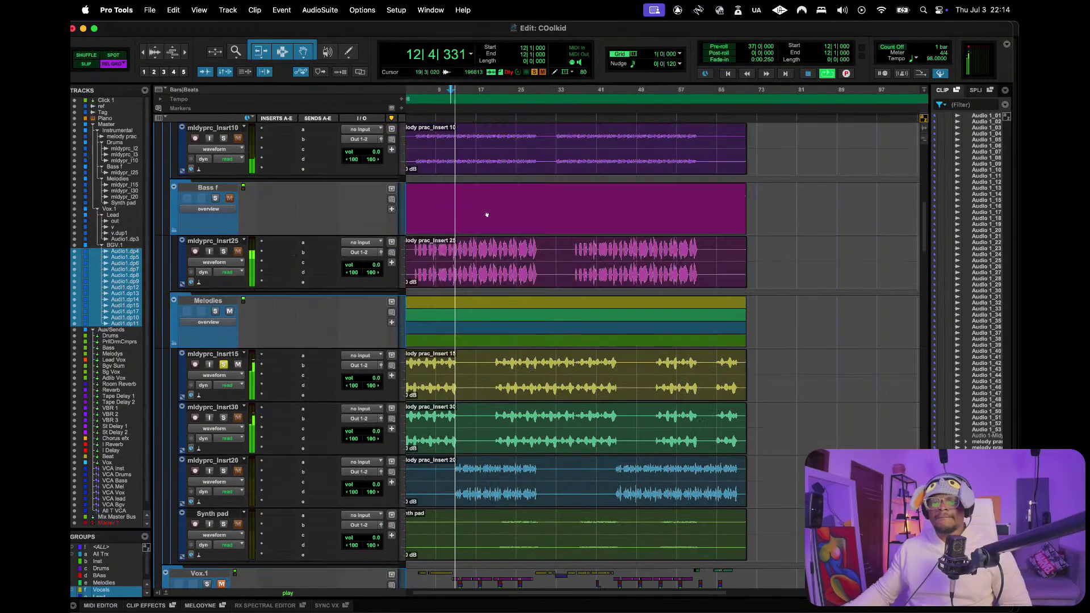
{"action": "scroll", "coordinate": [446, 338], "scroll_direction": "up", "scroll_amount": 3}
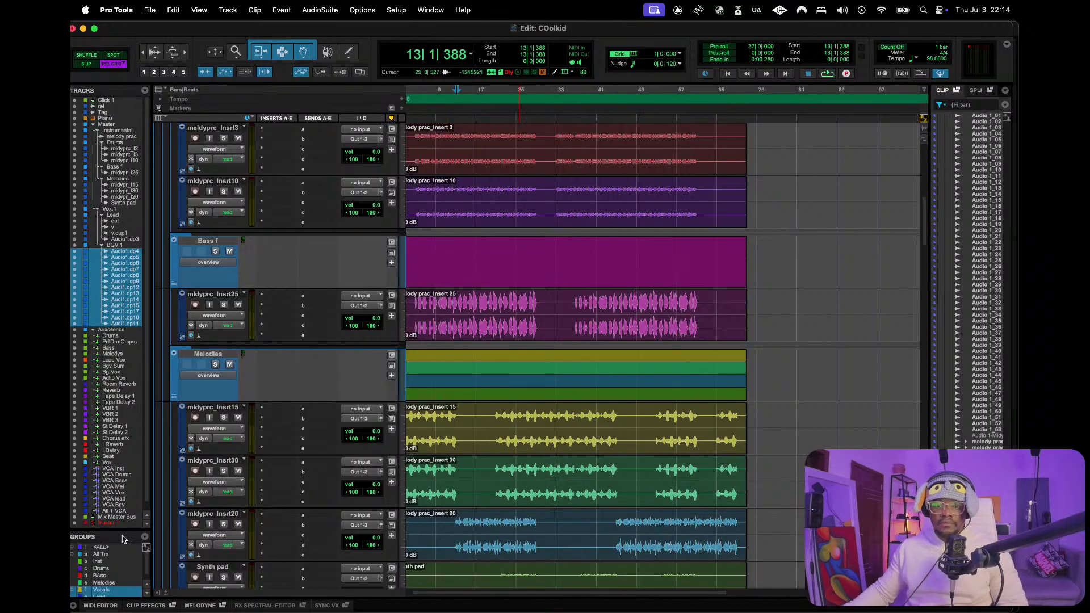
- Deactivate the Vocals, Lead and Bgv groups and activate the Inst group
{"action": "left_click_drag", "start_coordinate": [141, 534], "coordinate": [142, 462]}
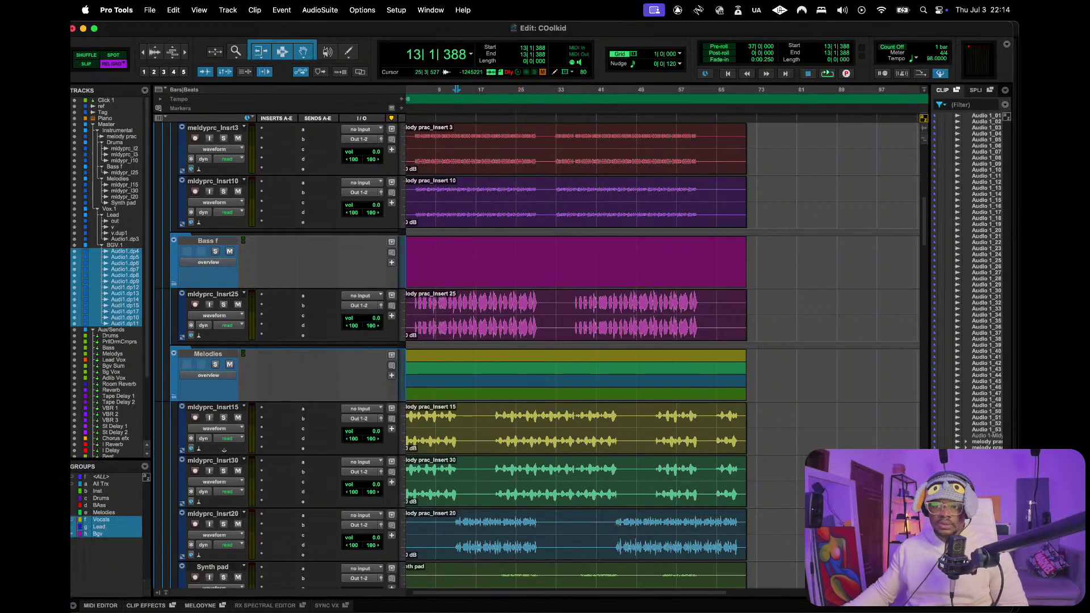
{"action": "left_click", "coordinate": [96, 521]}
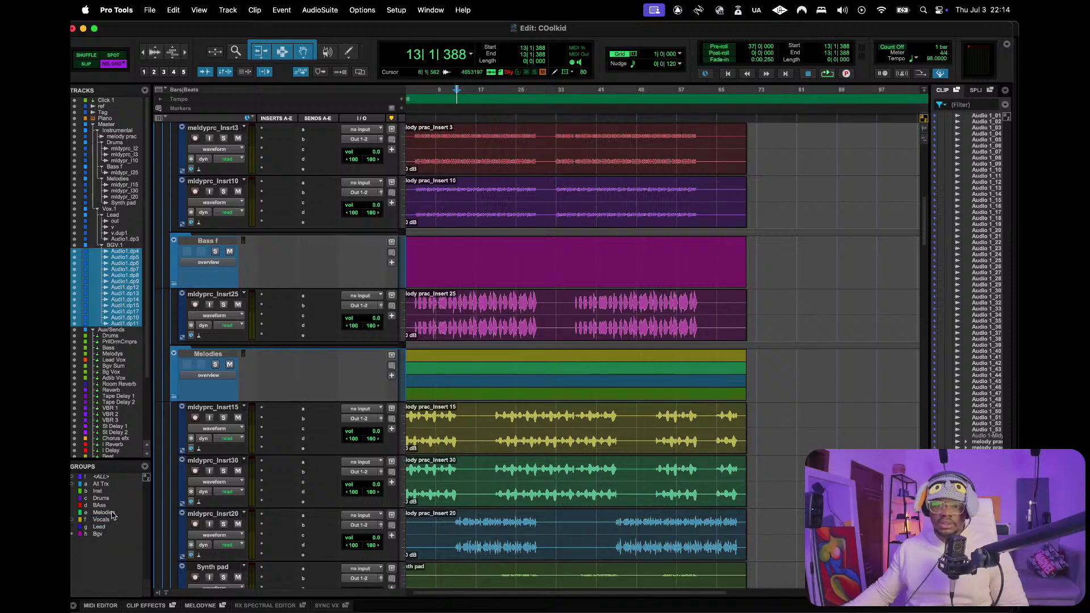
{"action": "scroll", "coordinate": [454, 420], "scroll_direction": "down", "scroll_amount": 5}
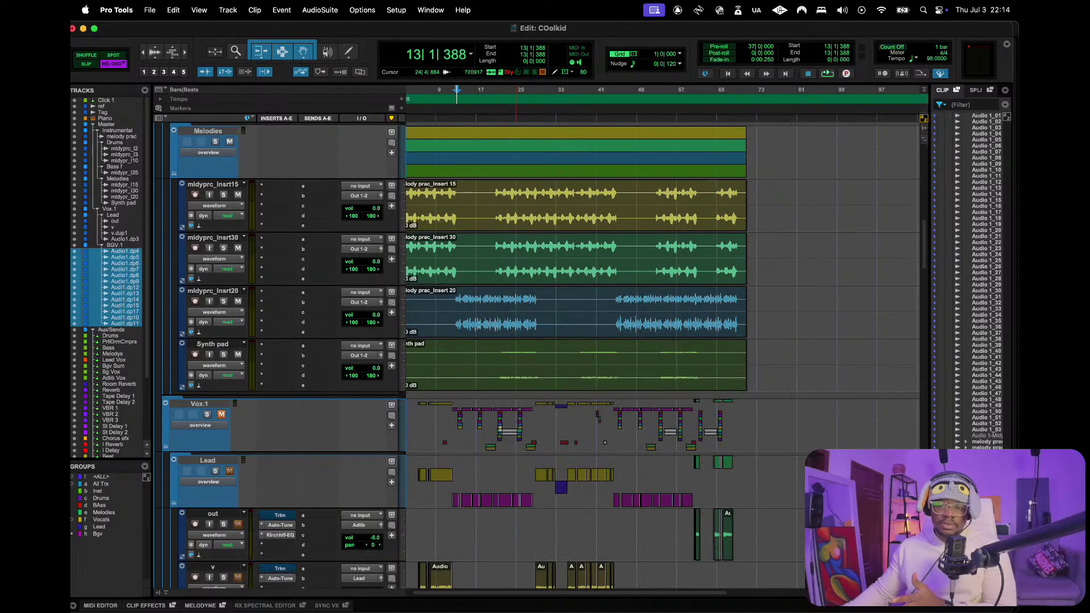
{"action": "left_click", "coordinate": [108, 492]}
{"action": "scroll", "coordinate": [506, 333], "scroll_direction": "up", "scroll_amount": 7}
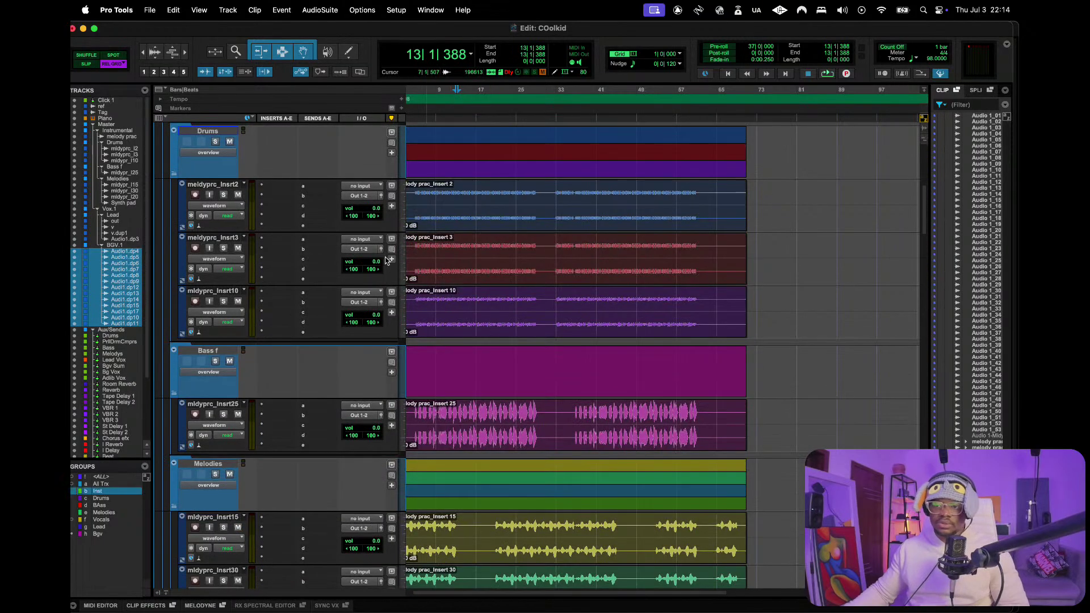
- Set the volume of all Inst group tracks together to -10 dB through the meldyprc_Insrt3 fader
{"action": "left_click", "coordinate": [382, 251]}
{"action": "left_click", "coordinate": [322, 379]}
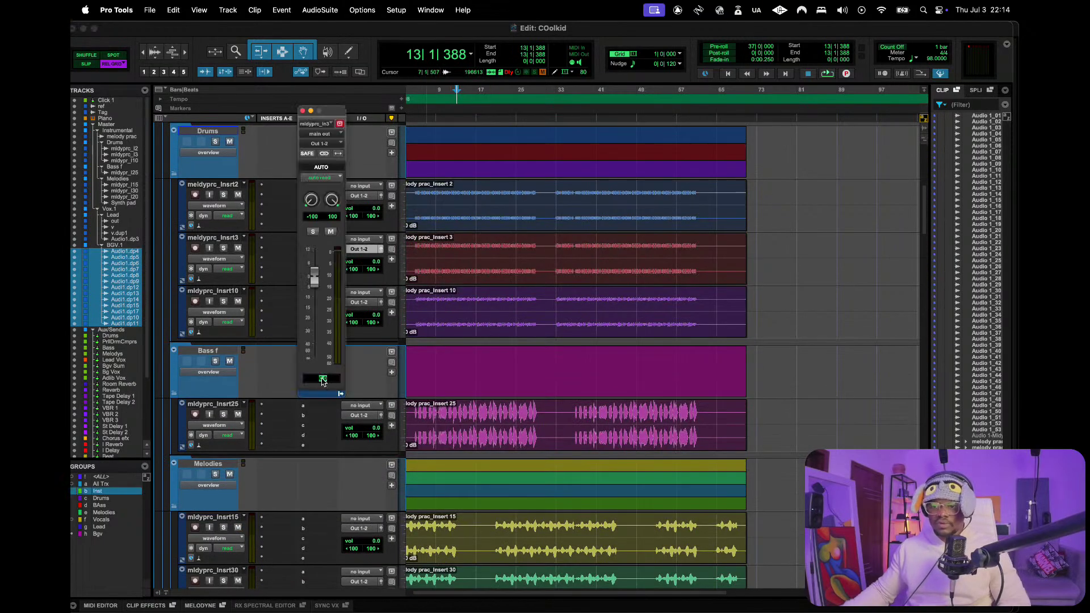
{"action": "type", "text": "-20"}
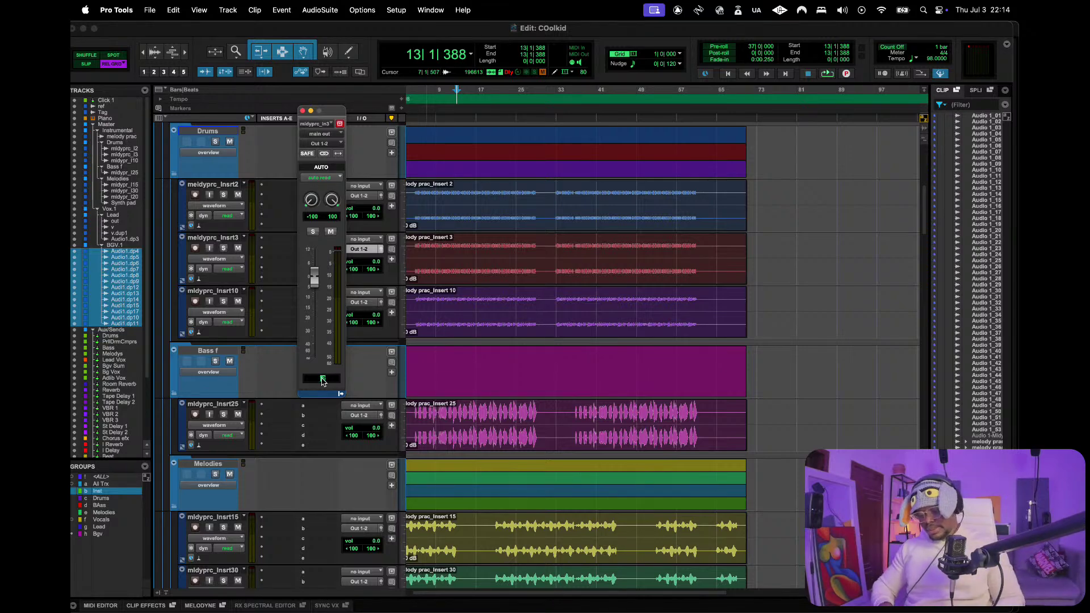
{"action": "key", "text": "Return"}
{"action": "left_click", "coordinate": [325, 379]}
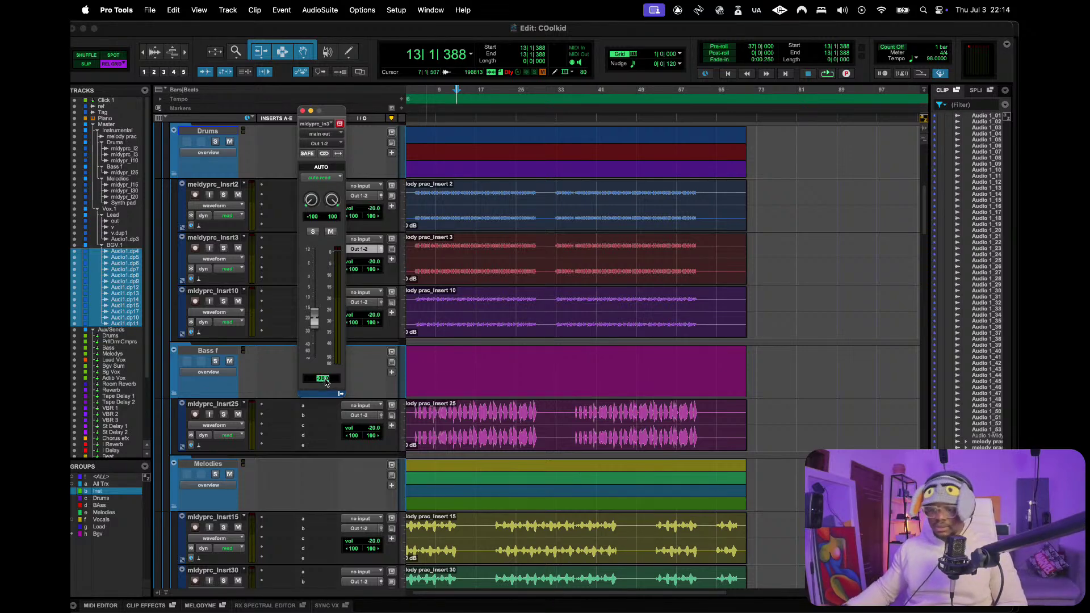
{"action": "type", "text": "-10"}
{"action": "key", "text": "Return"}
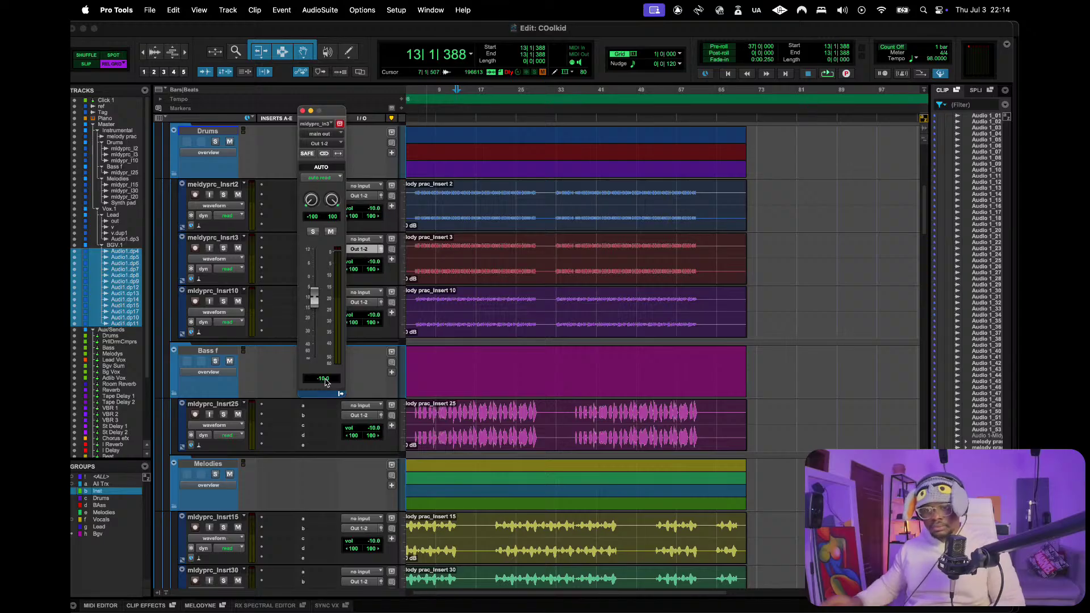
{"action": "left_click", "coordinate": [302, 110]}
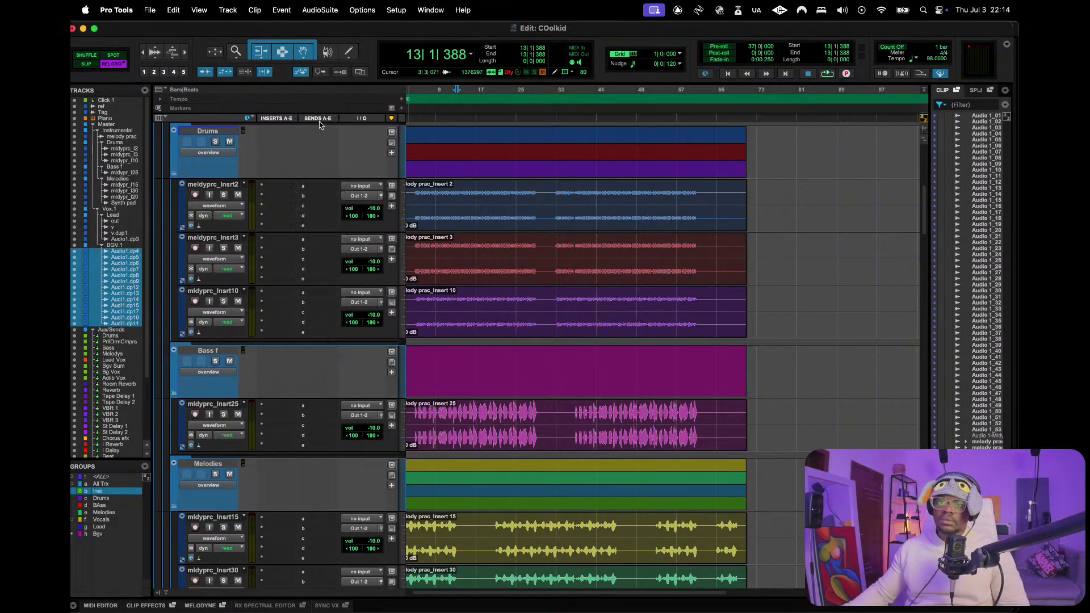
- Zoom in on the timeline and play the session from bar 5 to audition the instrumental levels
{"action": "scroll", "coordinate": [528, 227], "scroll_direction": "left", "scroll_amount": 1}
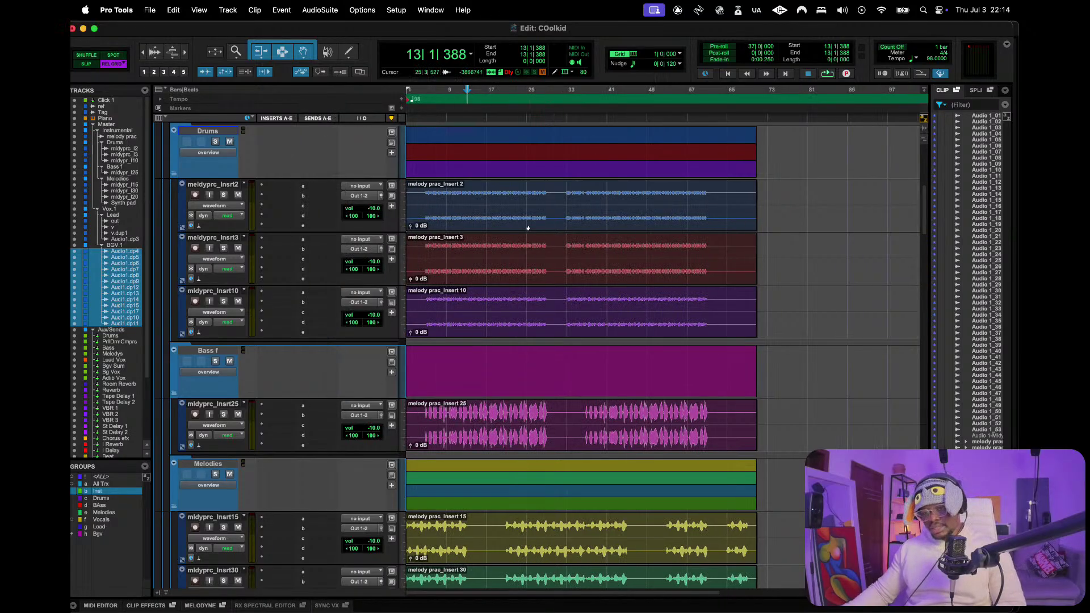
{"action": "key", "text": "super+bracketright"}
{"action": "left_click", "coordinate": [446, 90]}
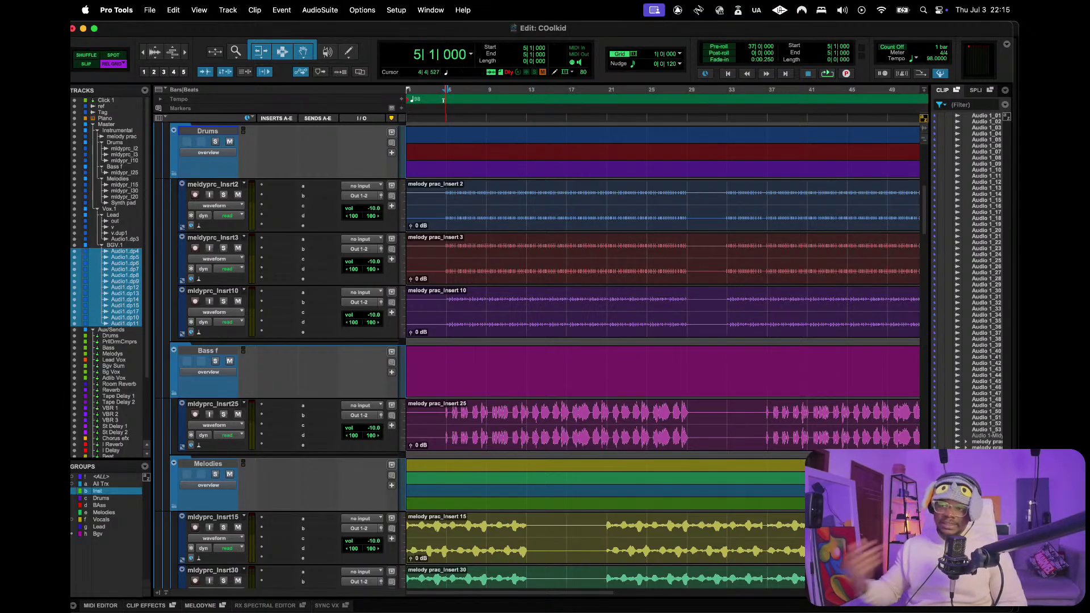
{"action": "key", "text": "space"}
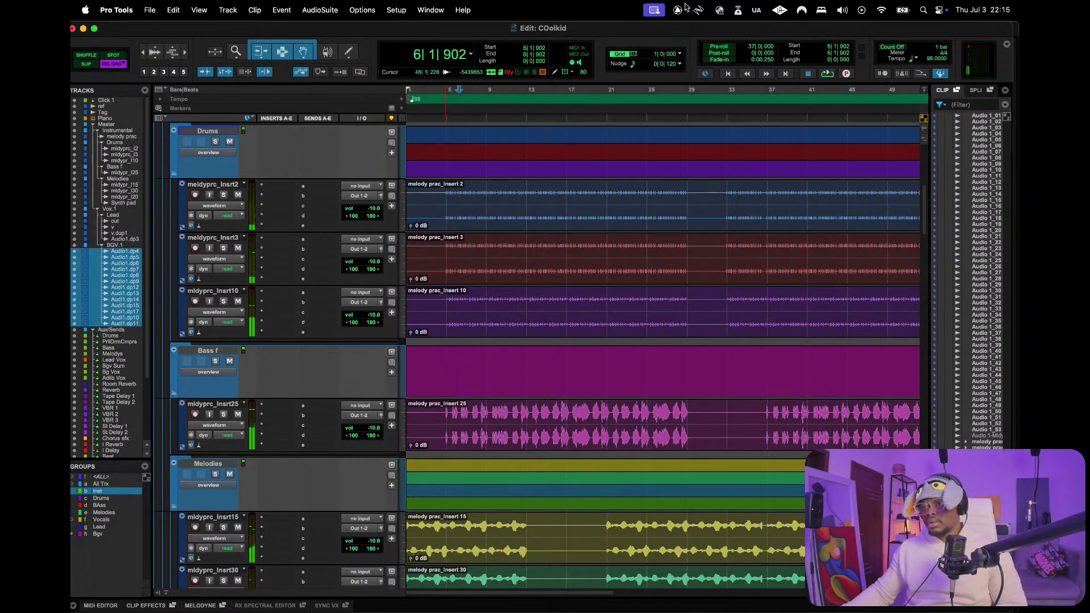
- Raise the Master 1 fader slightly in the mixer during playback, leaving the Mix Master Bus fader at its starting level, and stop playback
{"action": "key", "text": "super+equal"}
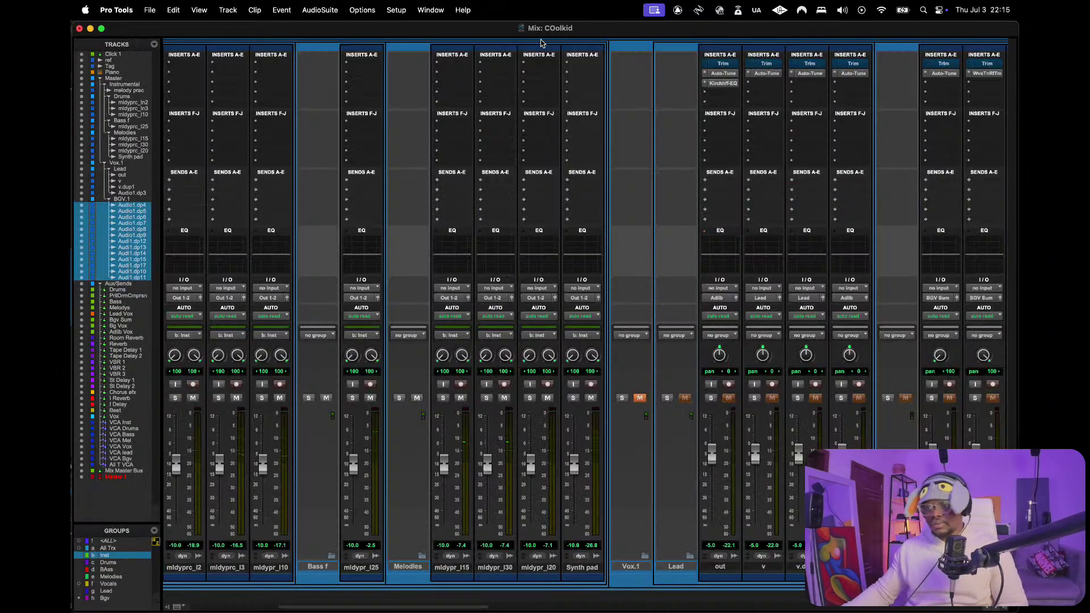
{"action": "scroll", "coordinate": [792, 377], "scroll_direction": "right", "scroll_amount": 10}
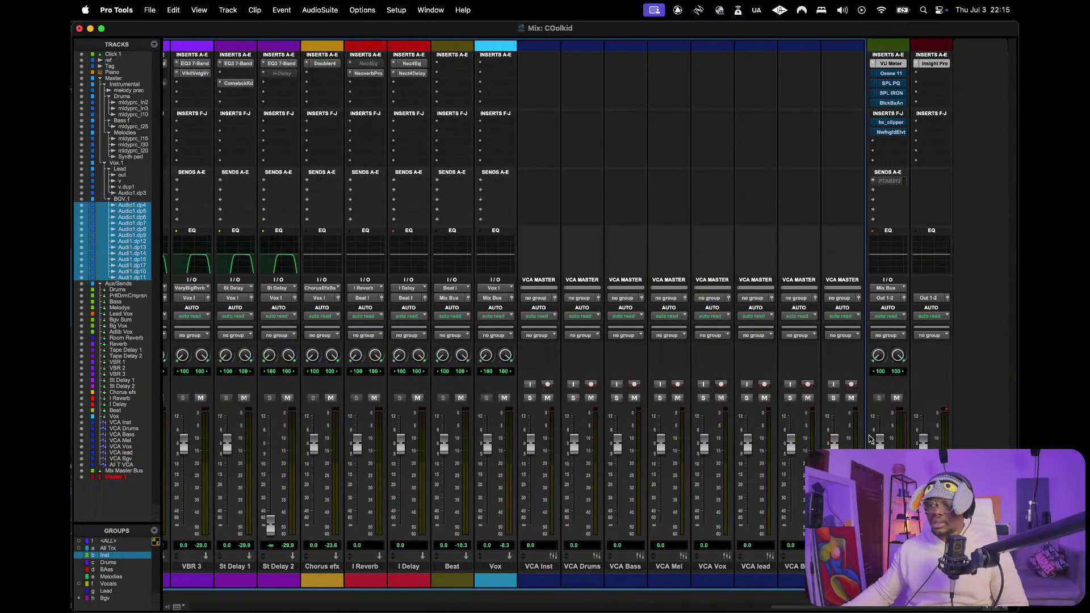
{"action": "left_click_drag", "start_coordinate": [880, 442], "coordinate": [880, 419]}
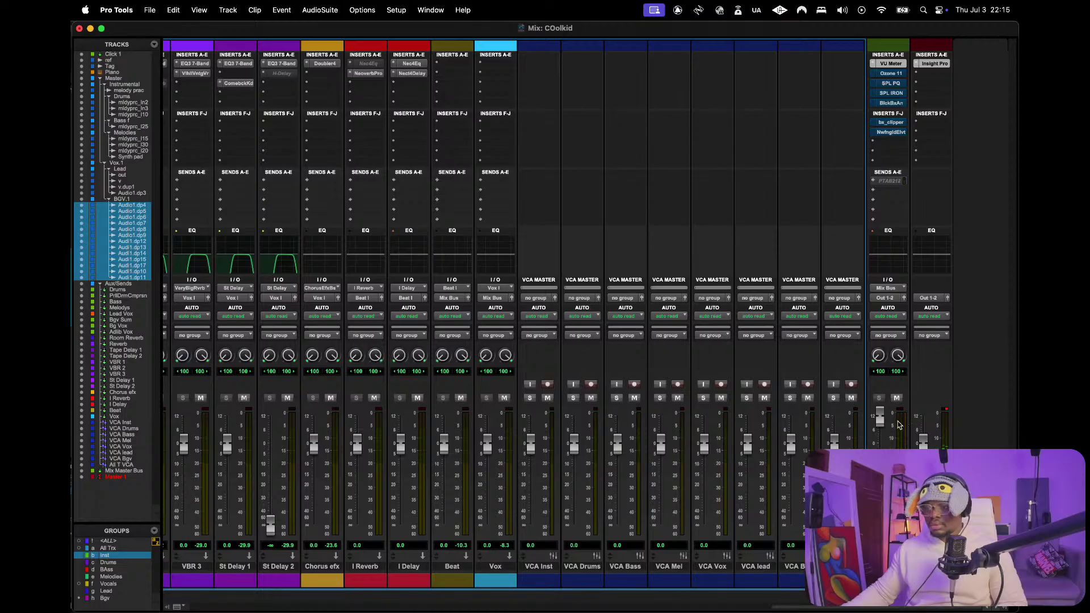
{"action": "left_click_drag", "start_coordinate": [879, 419], "coordinate": [879, 440]}
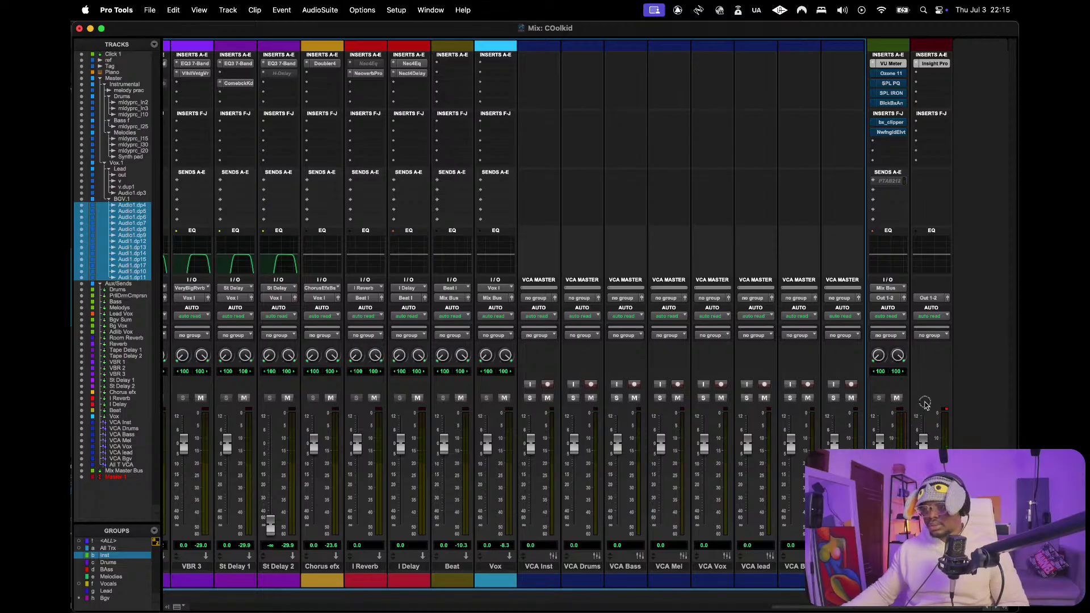
{"action": "left_click_drag", "start_coordinate": [923, 440], "coordinate": [922, 380]}
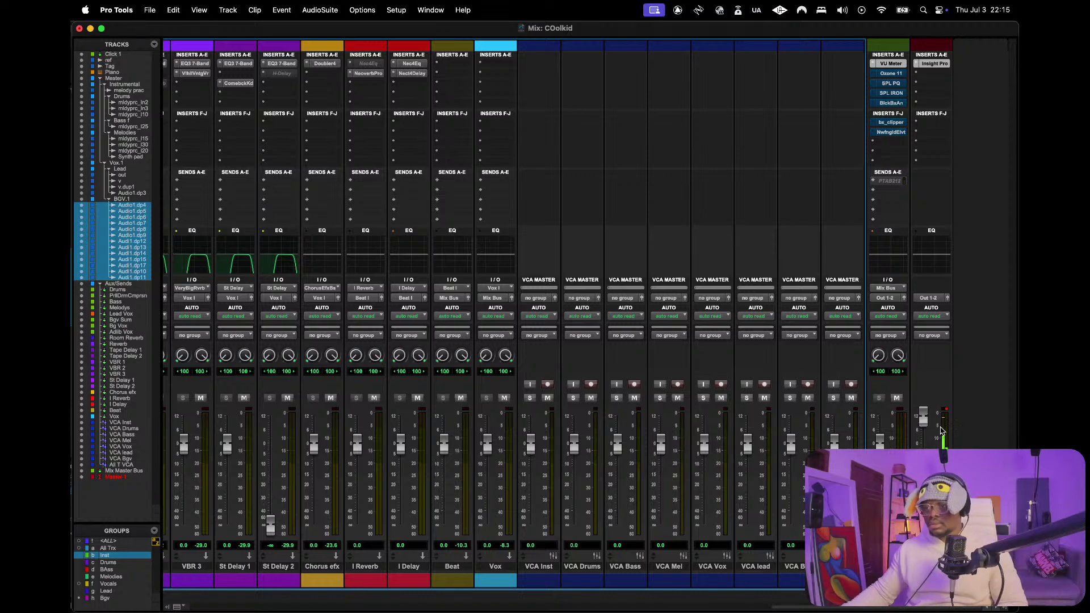
{"action": "left_click_drag", "start_coordinate": [922, 420], "coordinate": [926, 430]}
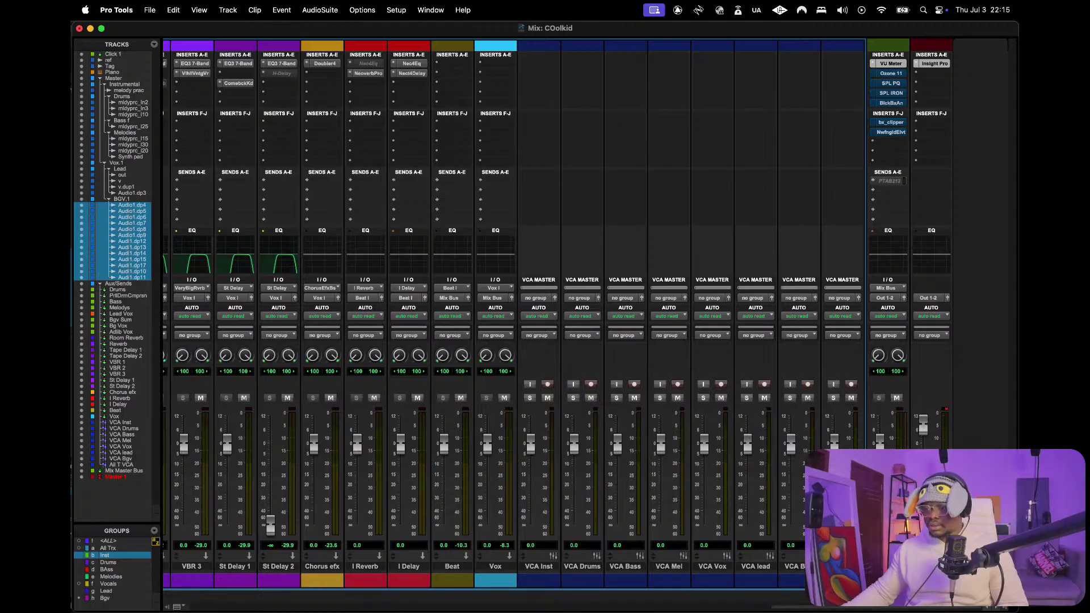
{"action": "key", "text": "super+equal"}
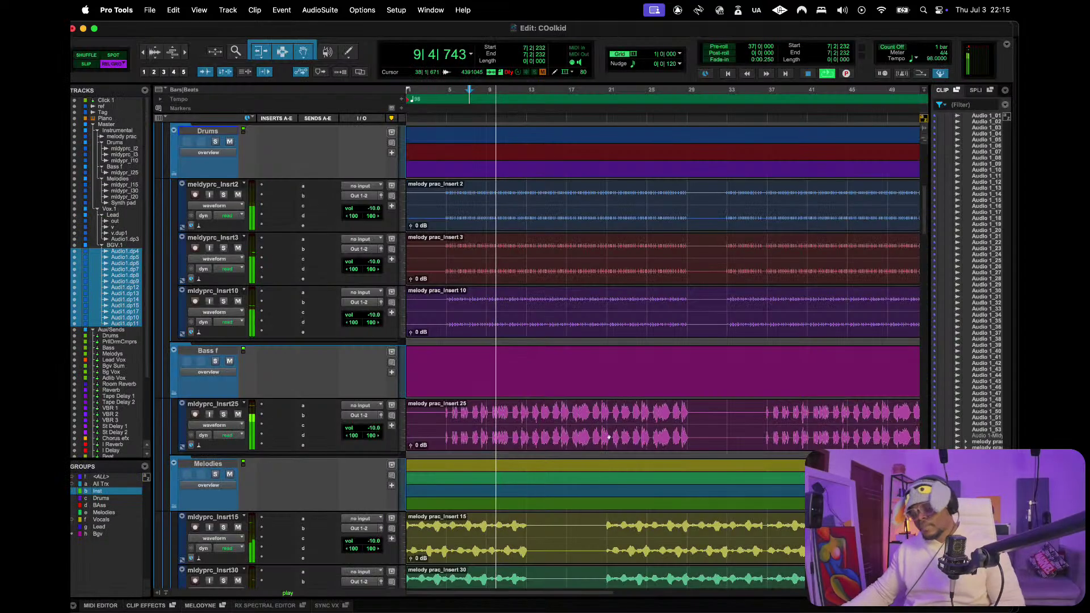
{"action": "key", "text": "space"}
- Mute all Inst group tracks at once through the group, leaving the Inst group deactivated
{"action": "scroll", "coordinate": [547, 327], "scroll_direction": "down", "scroll_amount": 3}
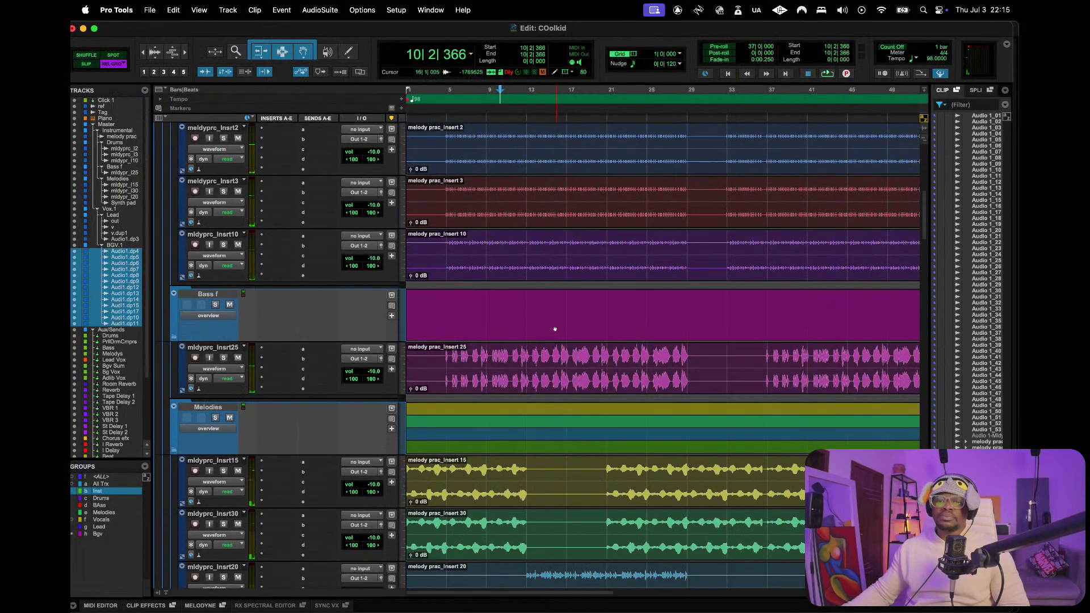
{"action": "scroll", "coordinate": [554, 329], "scroll_direction": "up", "scroll_amount": 4}
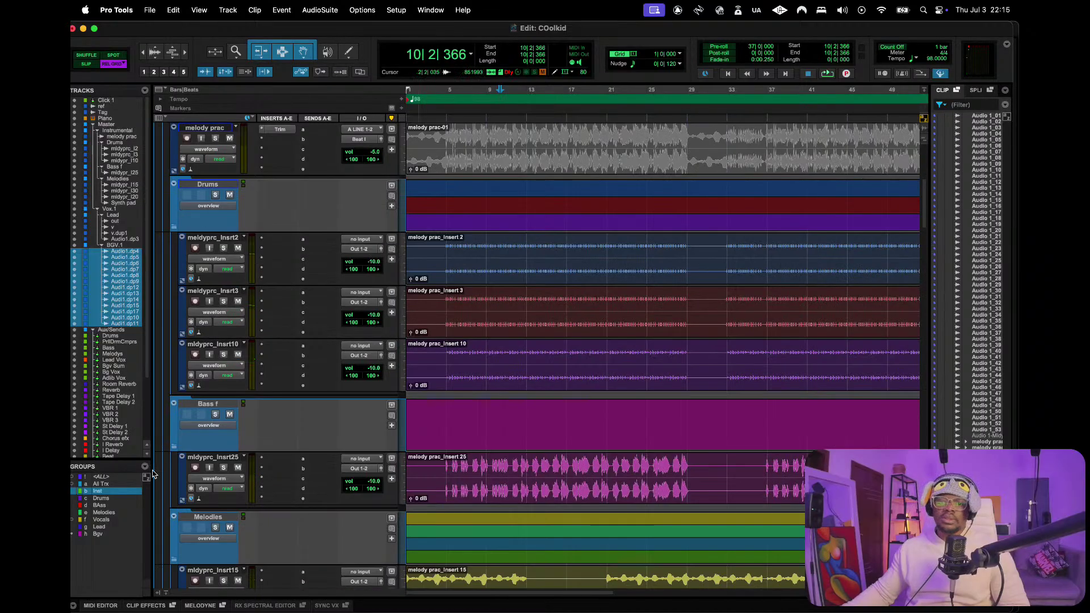
{"action": "left_click", "coordinate": [108, 493]}
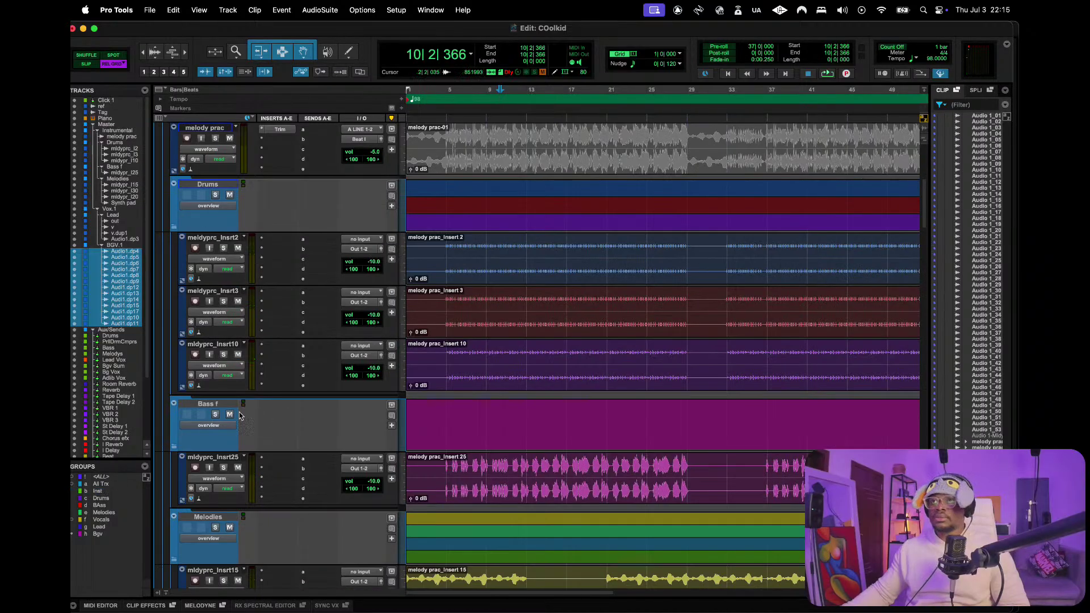
{"action": "left_click", "coordinate": [220, 239]}
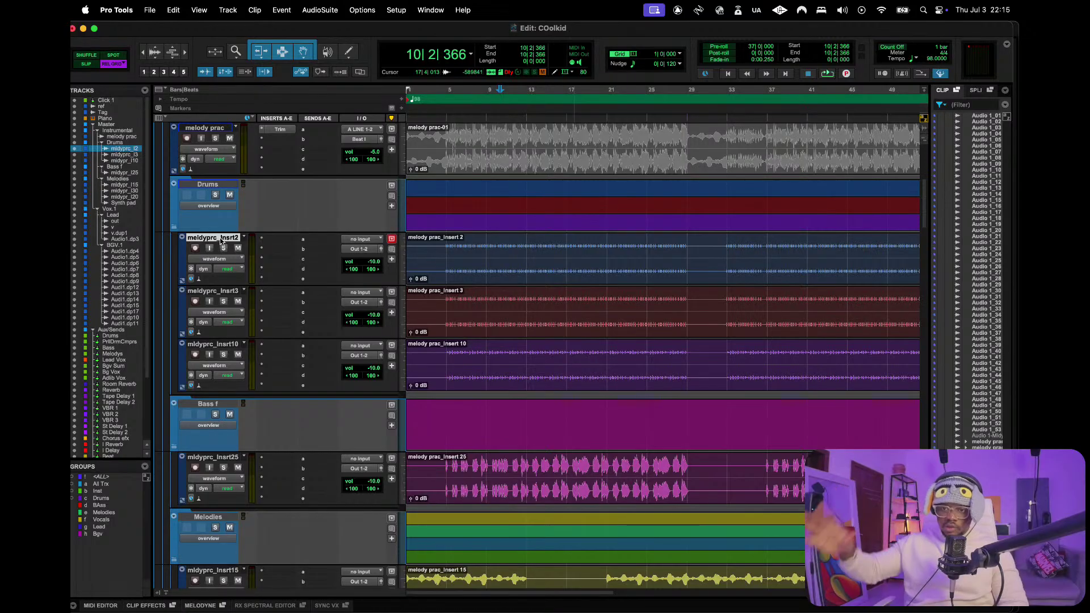
{"action": "left_click", "coordinate": [99, 491]}
{"action": "left_click", "coordinate": [239, 354]}
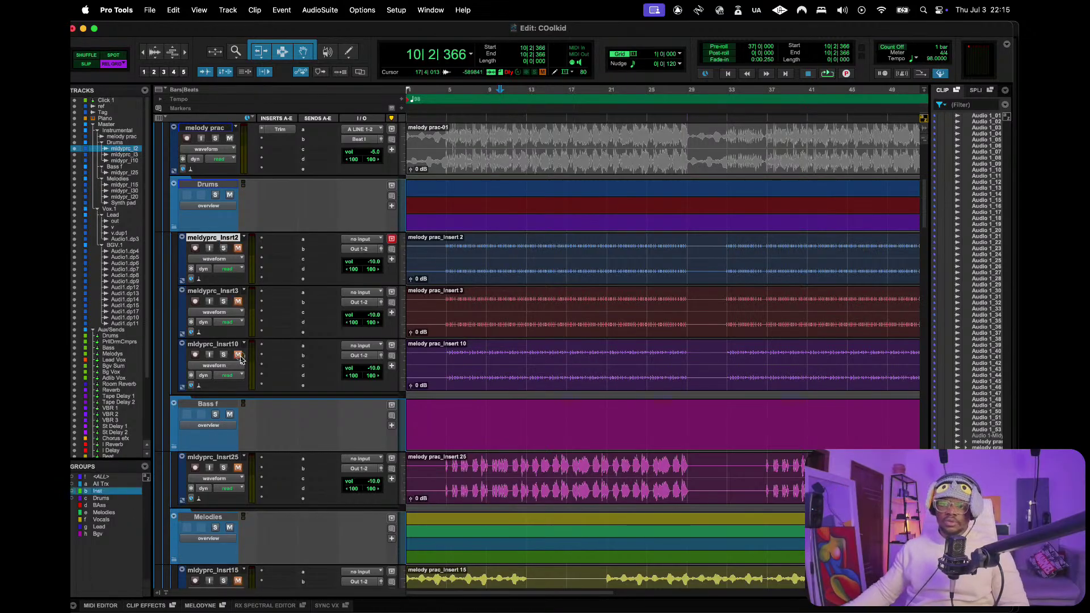
{"action": "left_click", "coordinate": [112, 492]}
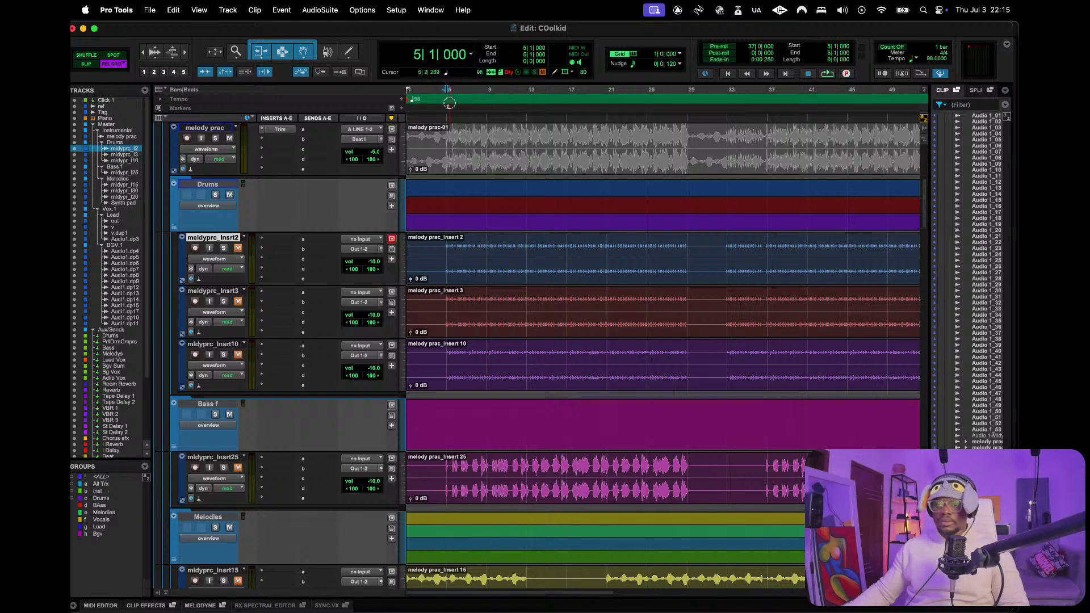
- Select bars 5 to 21 on the timeline as the playback range and check the Loop Playback option
{"action": "left_click_drag", "start_coordinate": [450, 106], "coordinate": [606, 107]}
{"action": "key", "text": "shift+slash"}
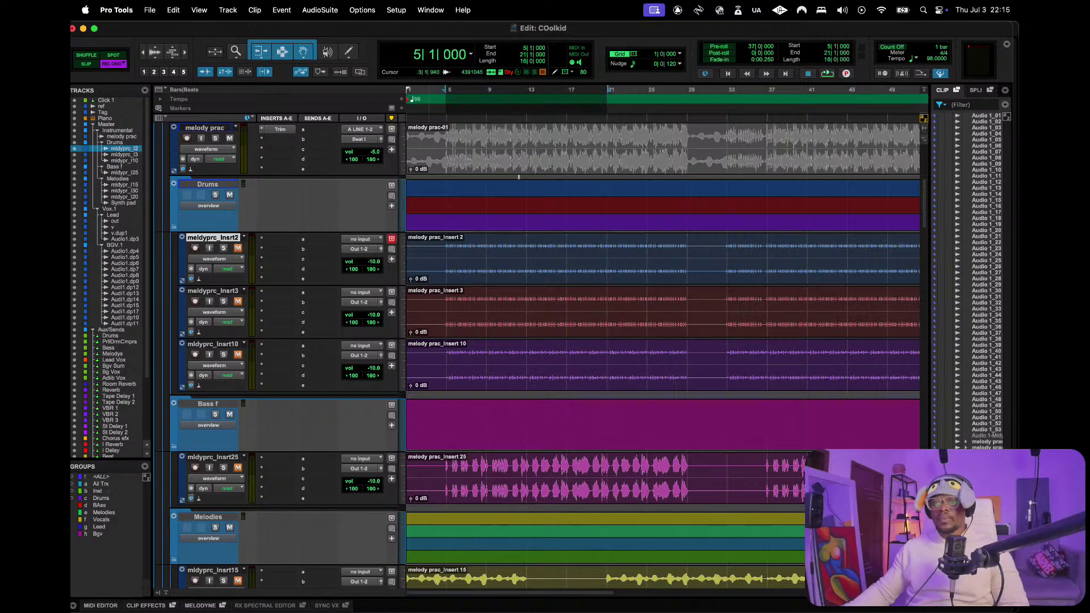
{"action": "left_click", "coordinate": [329, 9]}
{"action": "mouse_move", "coordinate": [373, 8]}
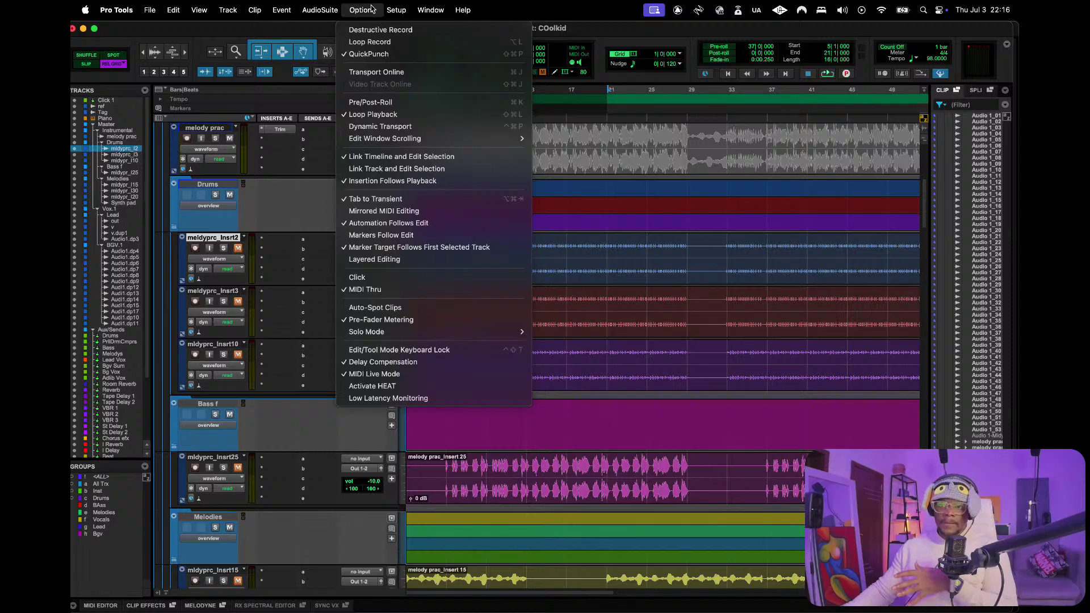
{"action": "mouse_move", "coordinate": [281, 4]}
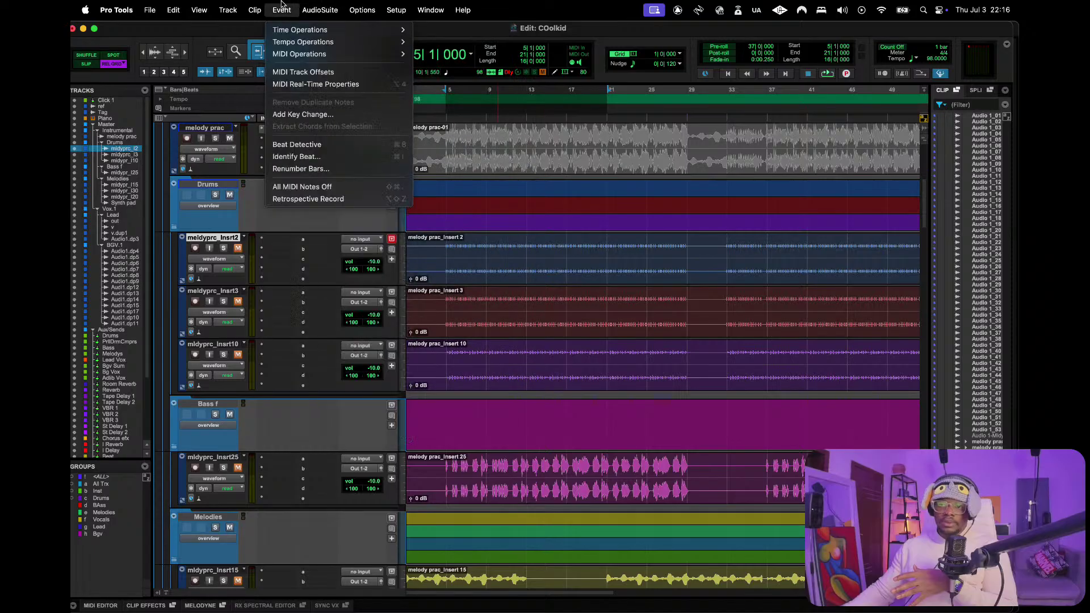
{"action": "key", "text": "Escape"}
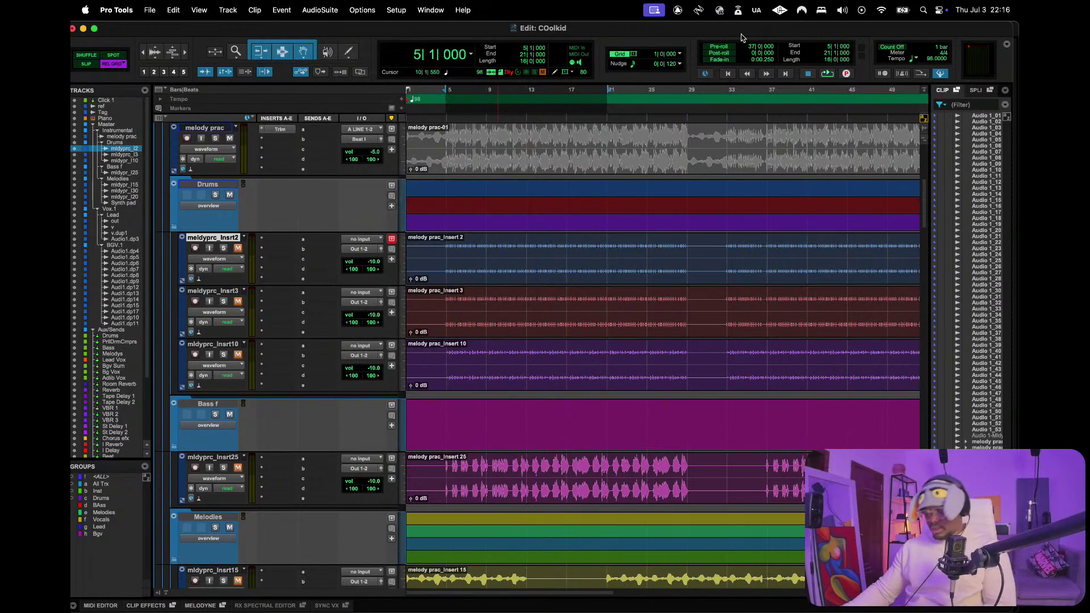
- Look over the auxiliary and vocal channels in the mixer, return to the edit view and stop playback
{"action": "key", "text": "super+equal"}
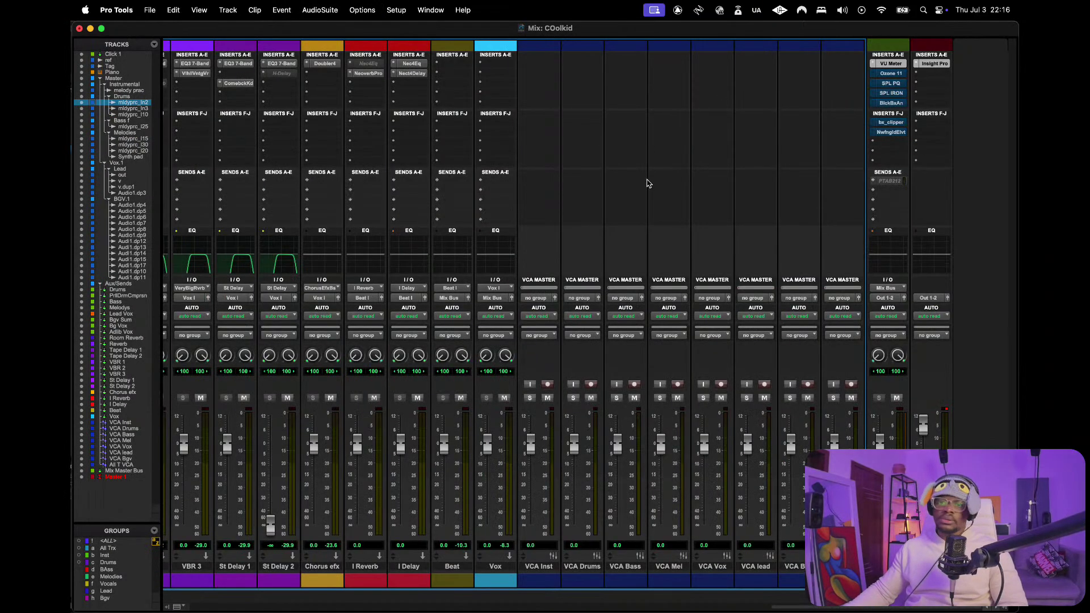
{"action": "scroll", "coordinate": [606, 178], "scroll_direction": "left", "scroll_amount": 6}
{"action": "scroll", "coordinate": [606, 178], "scroll_direction": "left", "scroll_amount": 5}
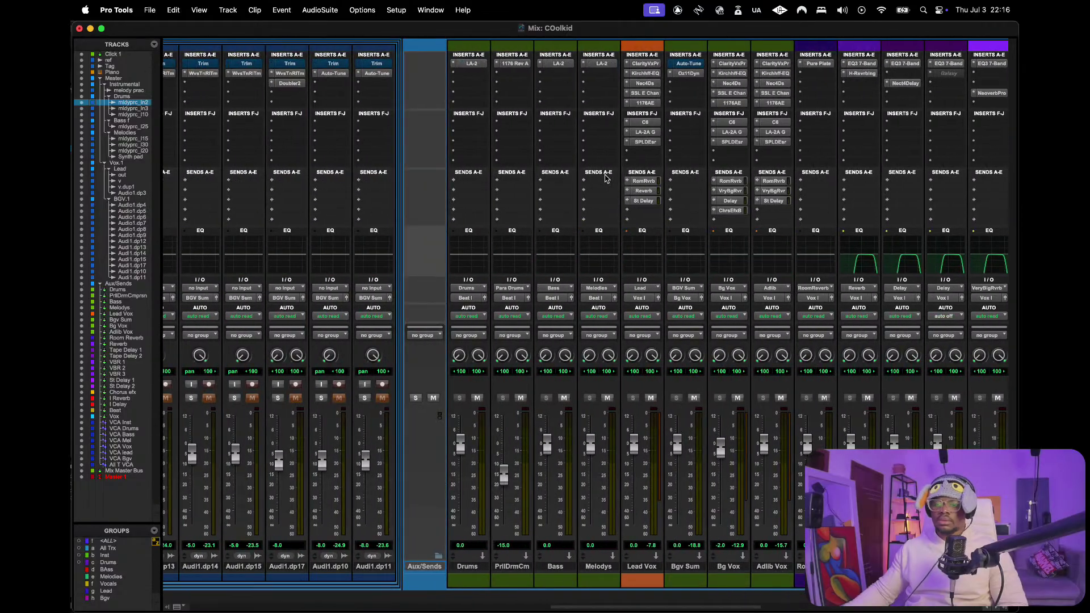
{"action": "key", "text": "super+equal"}
{"action": "key", "text": "space"}
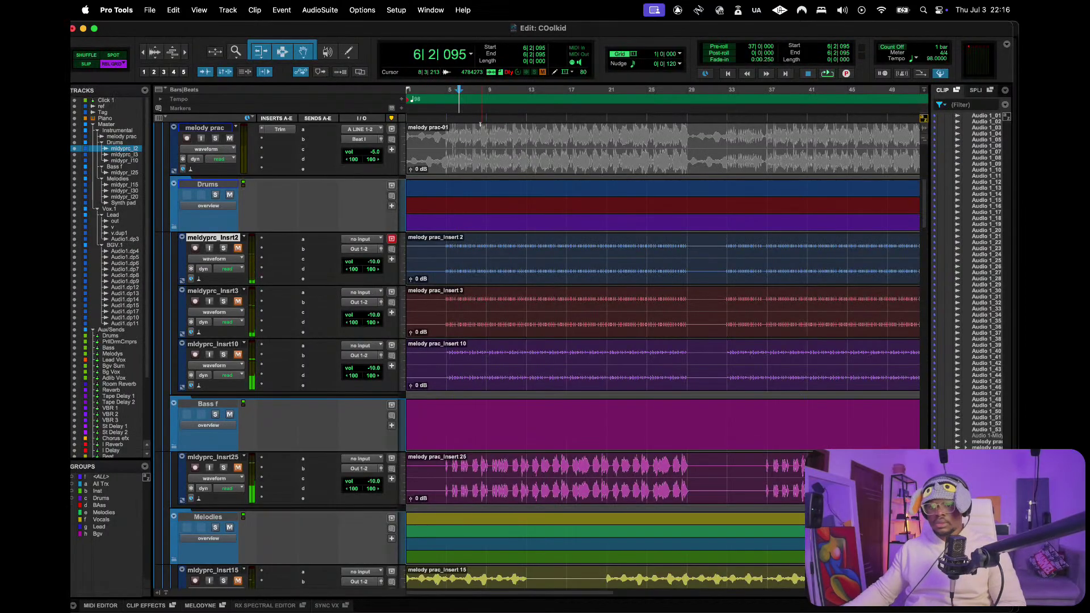
- Unmute and solo the meldyprc_Insrt2 track and play it over bars 5 to 17
{"action": "left_click_drag", "start_coordinate": [459, 105], "coordinate": [567, 105]}
{"action": "left_click", "coordinate": [237, 248]}
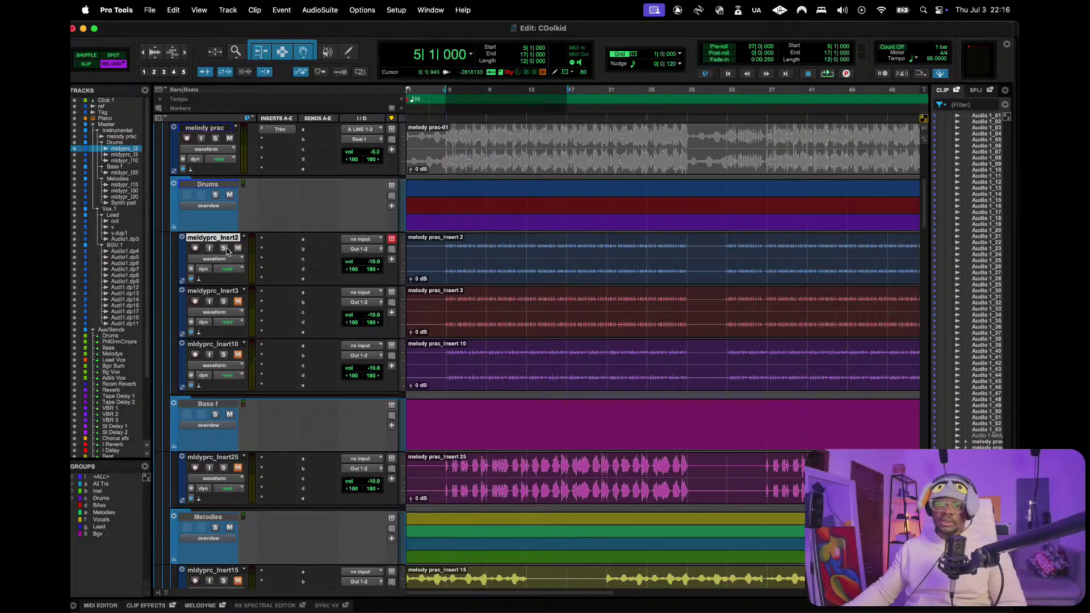
{"action": "left_click", "coordinate": [224, 248]}
{"action": "key", "text": "space"}
- Ride the soloed meldyprc_Insrt2 fader in the mixer from fully down to 0 dB, and settle it at about -10.2 dB
{"action": "key", "text": "super+equal"}
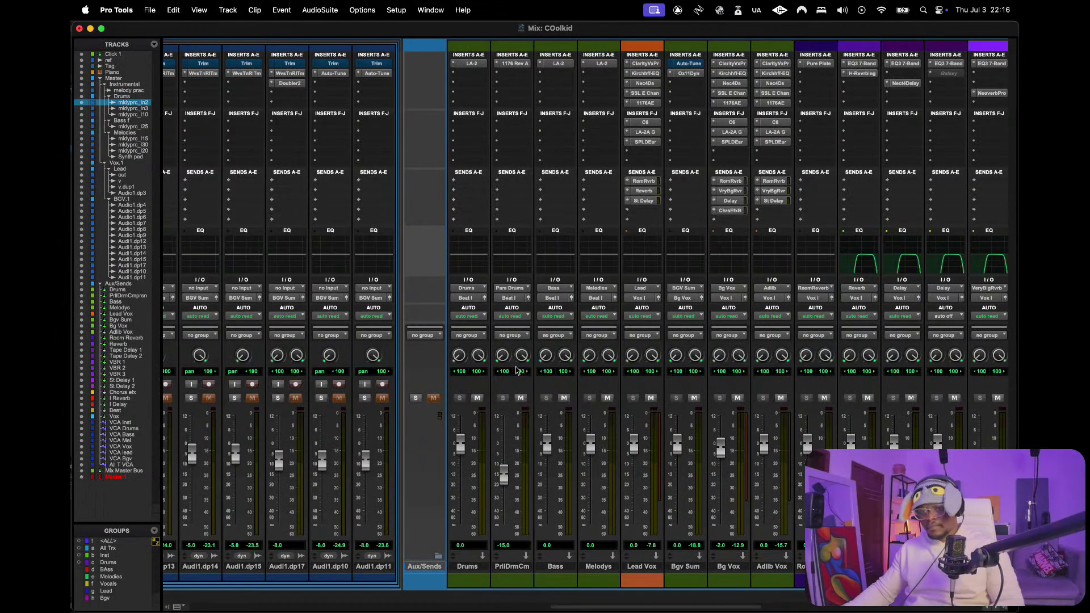
{"action": "scroll", "coordinate": [294, 500], "scroll_direction": "left", "scroll_amount": 5}
{"action": "scroll", "coordinate": [294, 500], "scroll_direction": "left", "scroll_amount": 8}
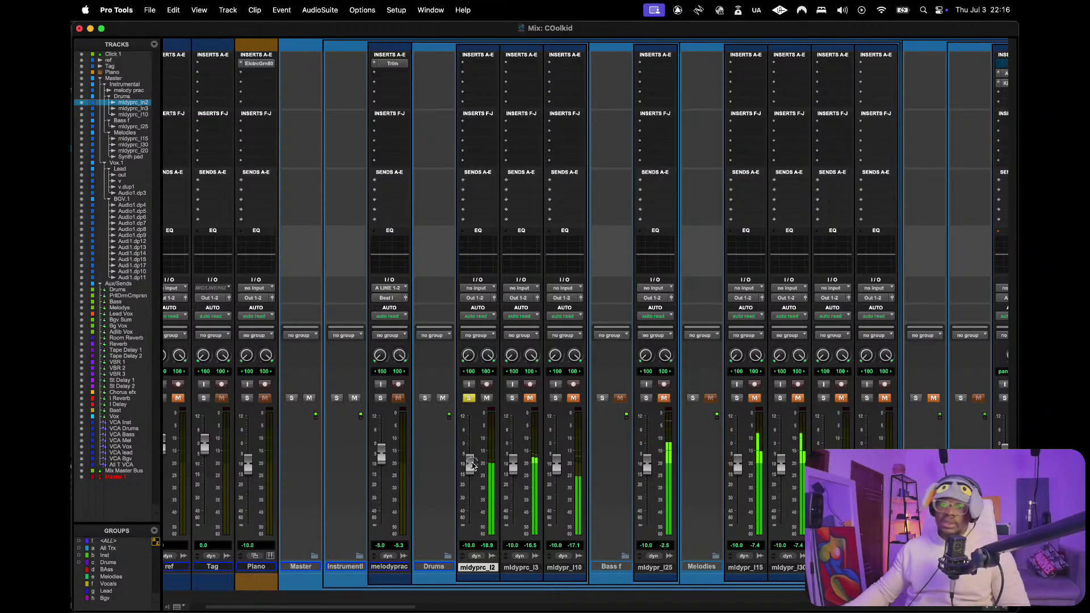
{"action": "left_click_drag", "start_coordinate": [469, 467], "coordinate": [476, 529]}
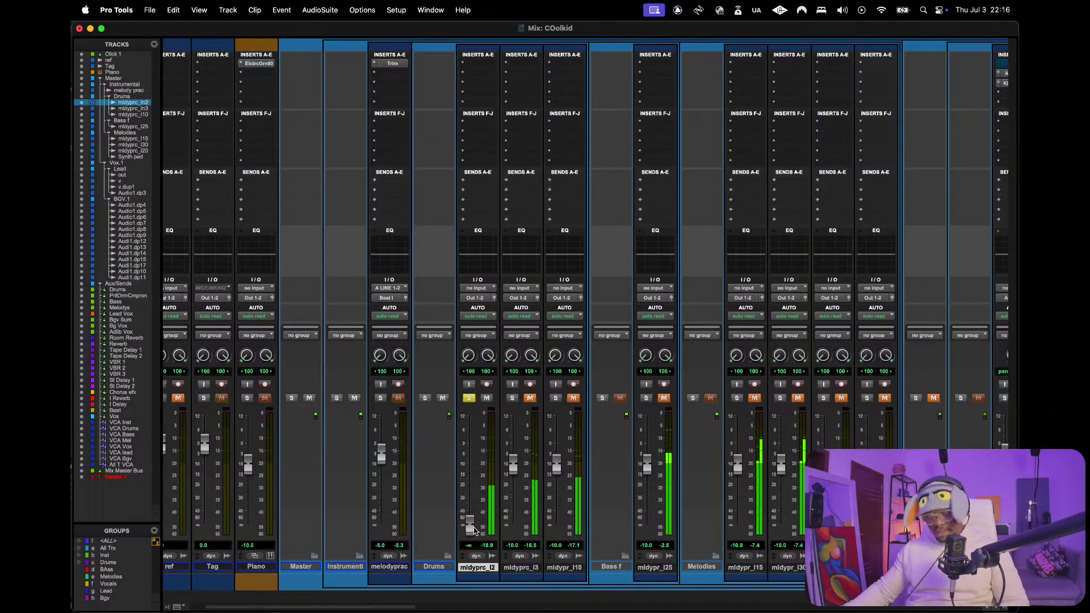
{"action": "left_click", "coordinate": [470, 525], "text": "alt"}
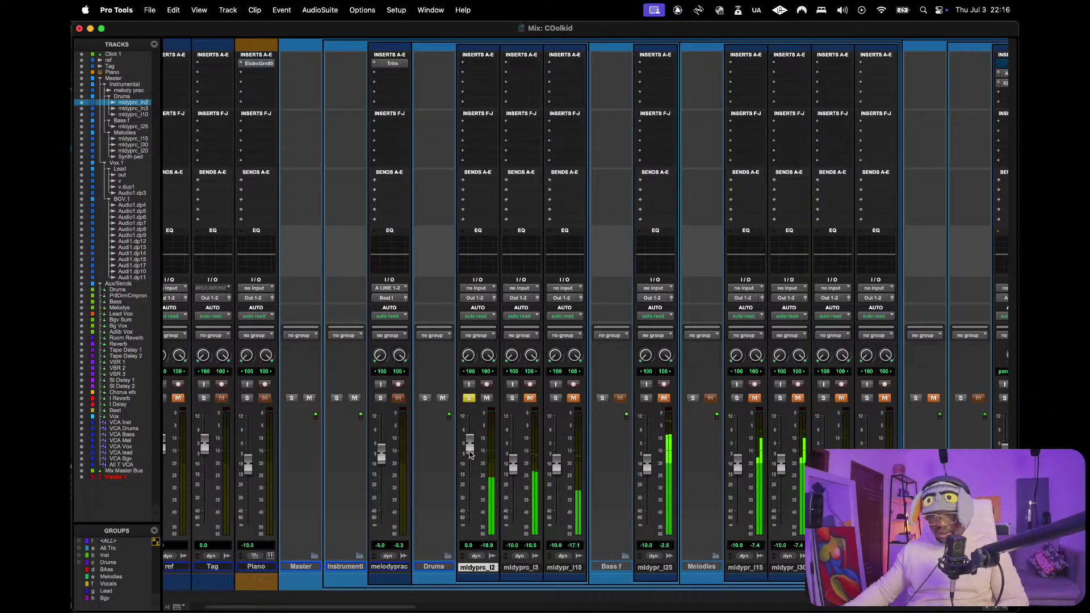
{"action": "left_click_drag", "start_coordinate": [470, 453], "coordinate": [471, 466]}
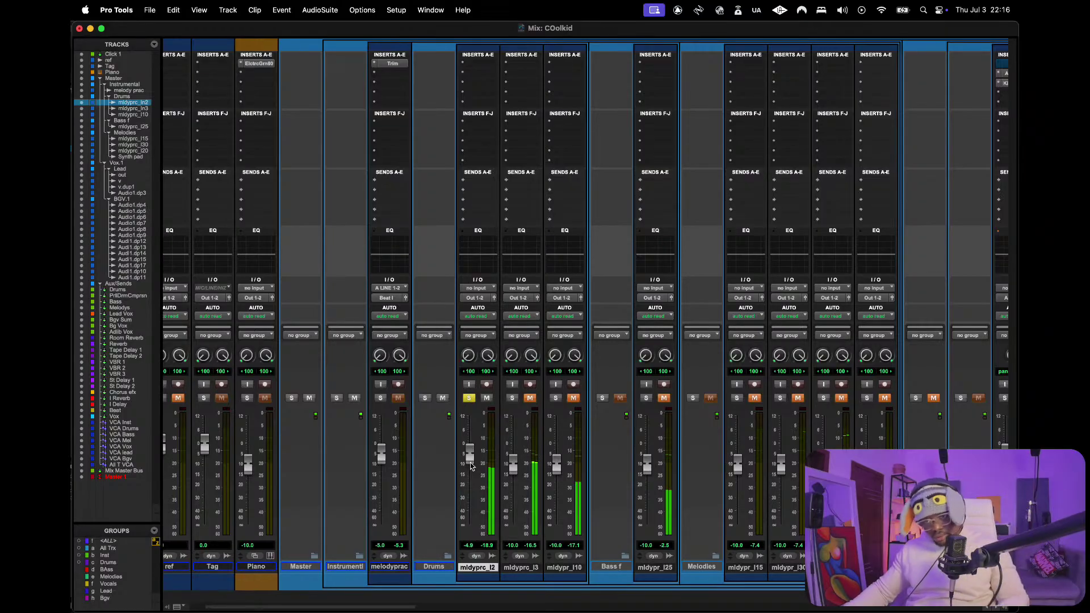
{"action": "left_click_drag", "start_coordinate": [471, 465], "coordinate": [470, 470]}
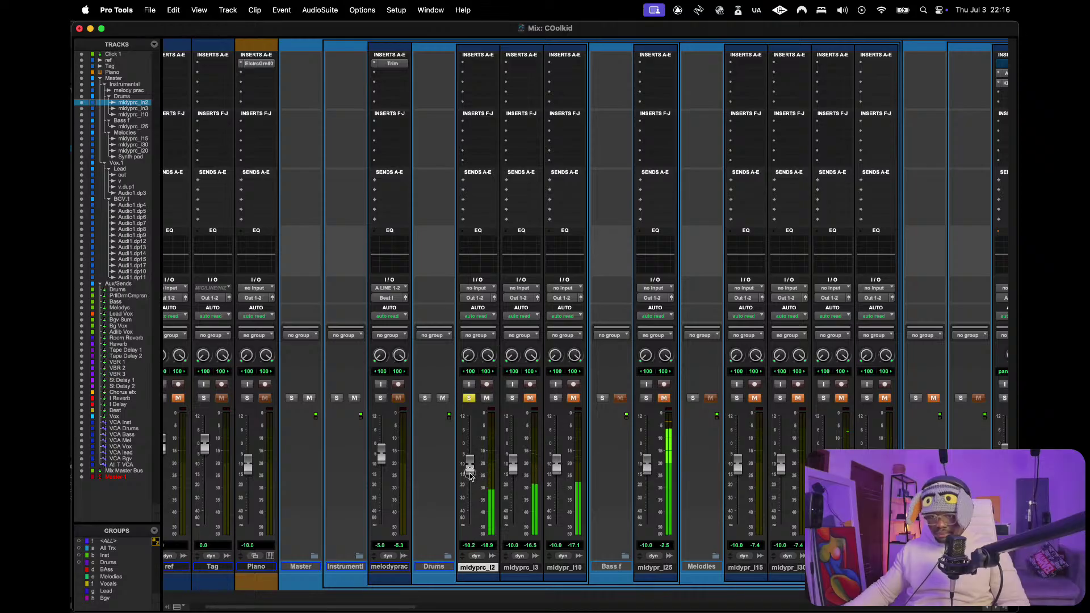
- Set the mldyprc_I2 fader to -10.0 dB and insert the Trim plugin in the track's first insert slot
{"action": "left_click_drag", "start_coordinate": [470, 474], "coordinate": [470, 474]}
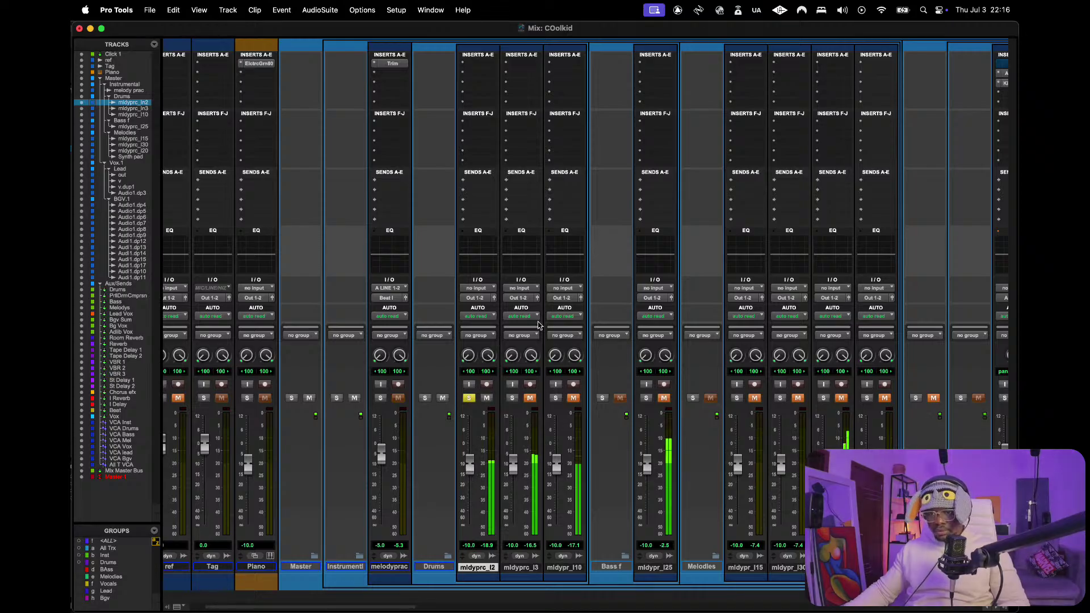
{"action": "left_click", "coordinate": [483, 63]}
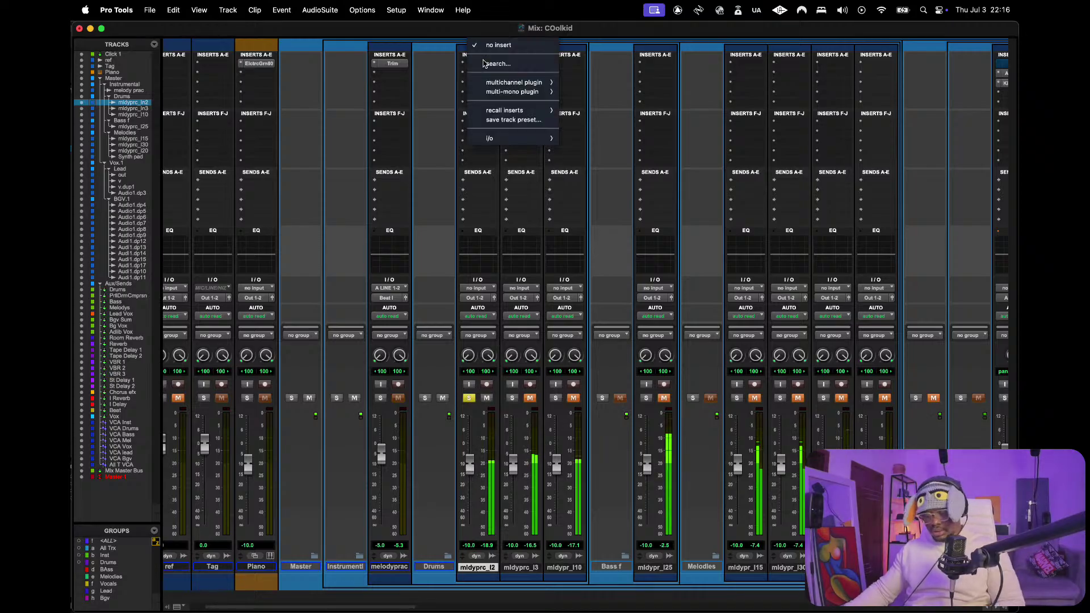
{"action": "left_click", "coordinate": [484, 63]}
{"action": "type", "text": "trim"}
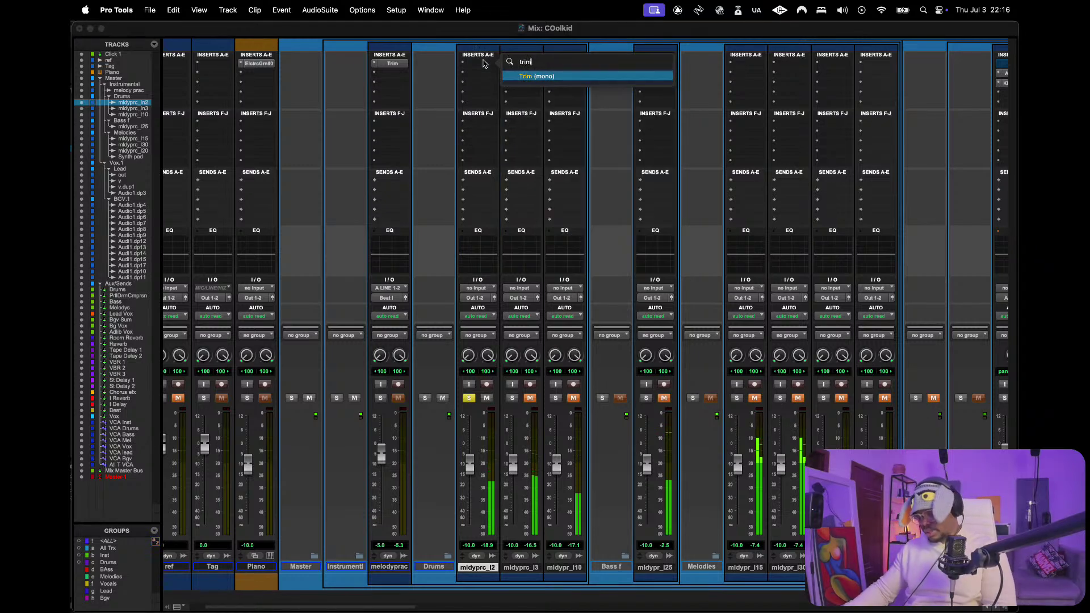
{"action": "key", "text": "Return"}
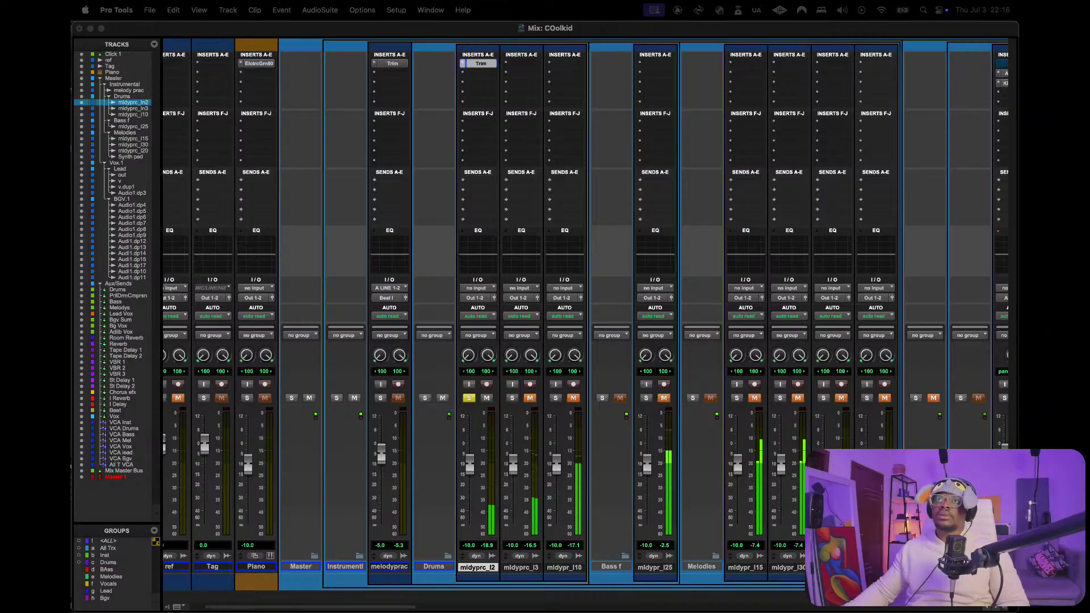
- Raise the Trim gain on mldyprc_I2 to +2.0 dB and close the plugin window
{"action": "left_click", "coordinate": [480, 63]}
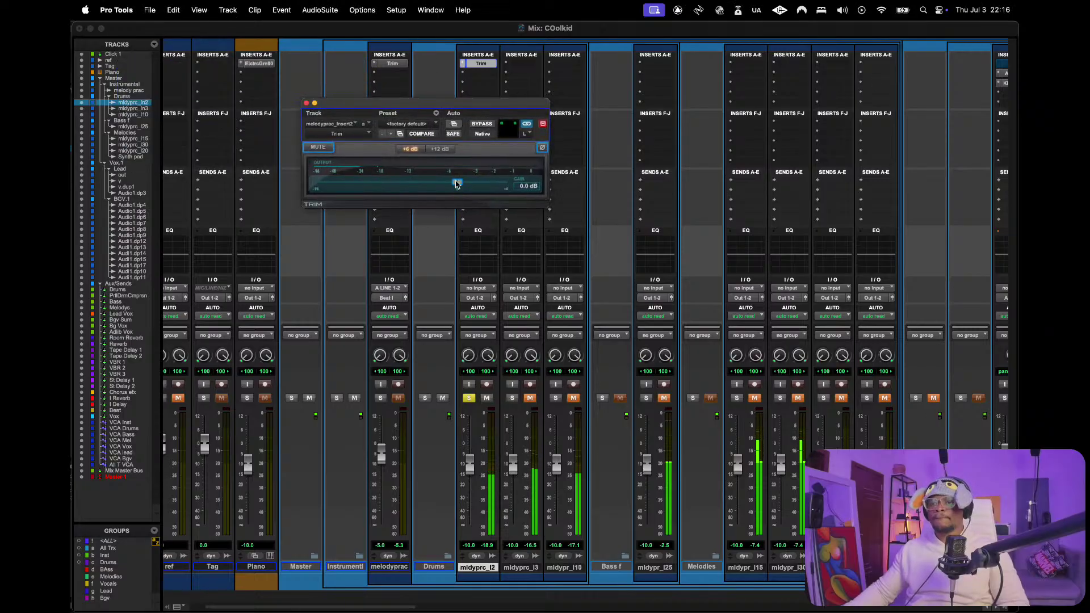
{"action": "left_click", "coordinate": [522, 186]}
{"action": "type", "text": "2"}
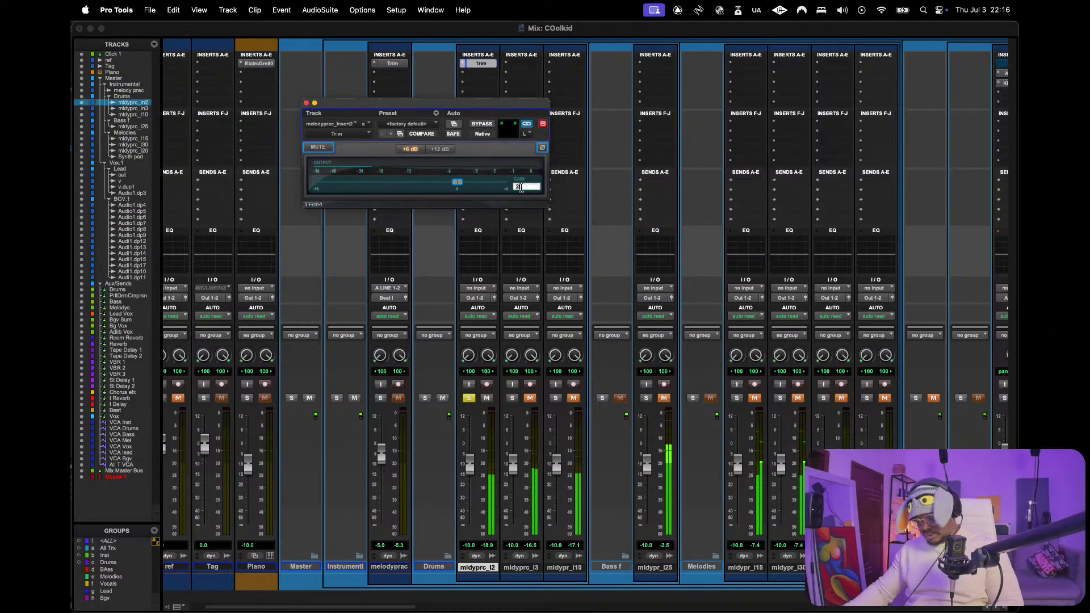
{"action": "key", "text": "Return"}
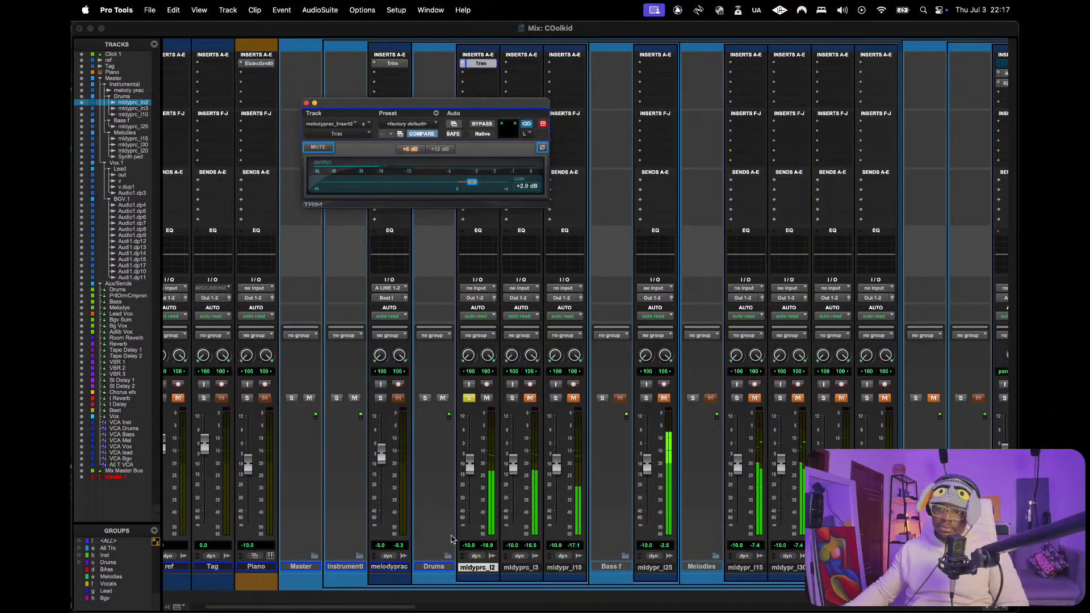
{"action": "left_click", "coordinate": [478, 559]}
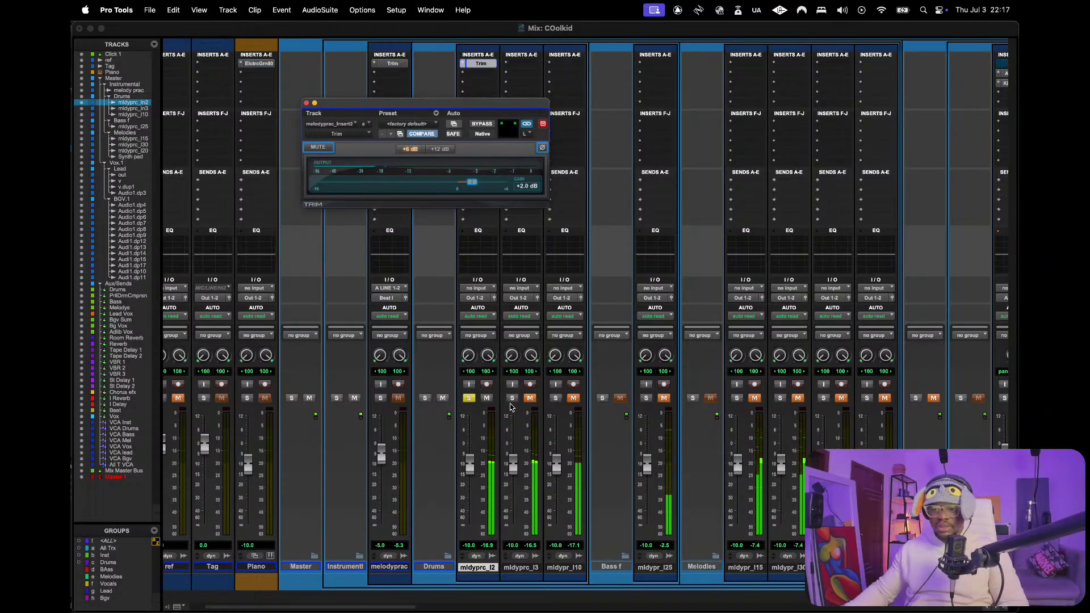
{"action": "left_click", "coordinate": [308, 104]}
- Insert TBTECH Kirchhoff-EQ after Trim on mldyprc_I2 and add a High Pass band at the low end
{"action": "left_click", "coordinate": [473, 79]}
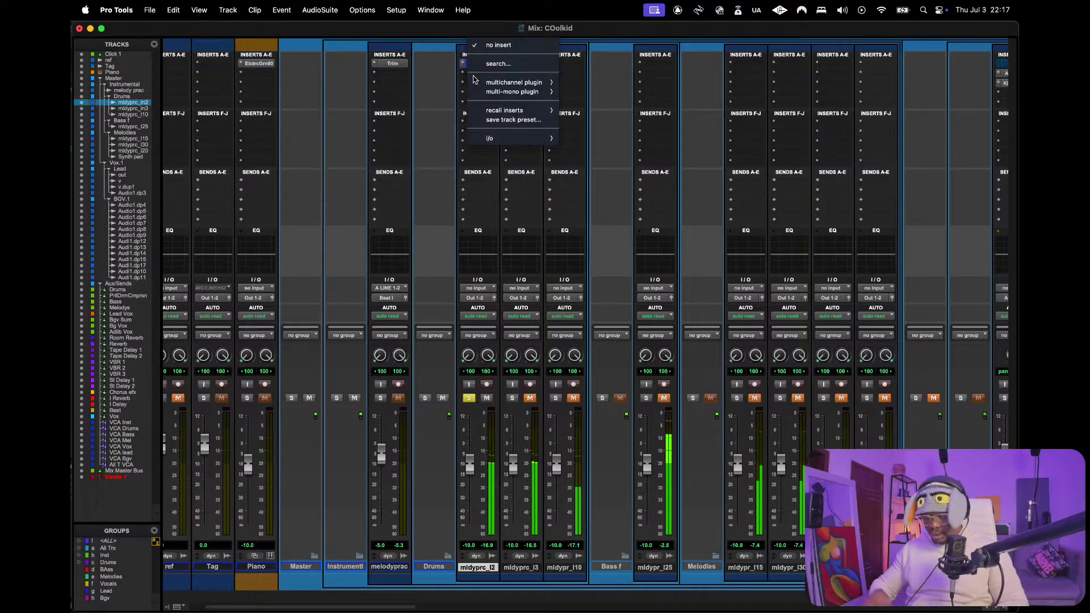
{"action": "type", "text": "kir"}
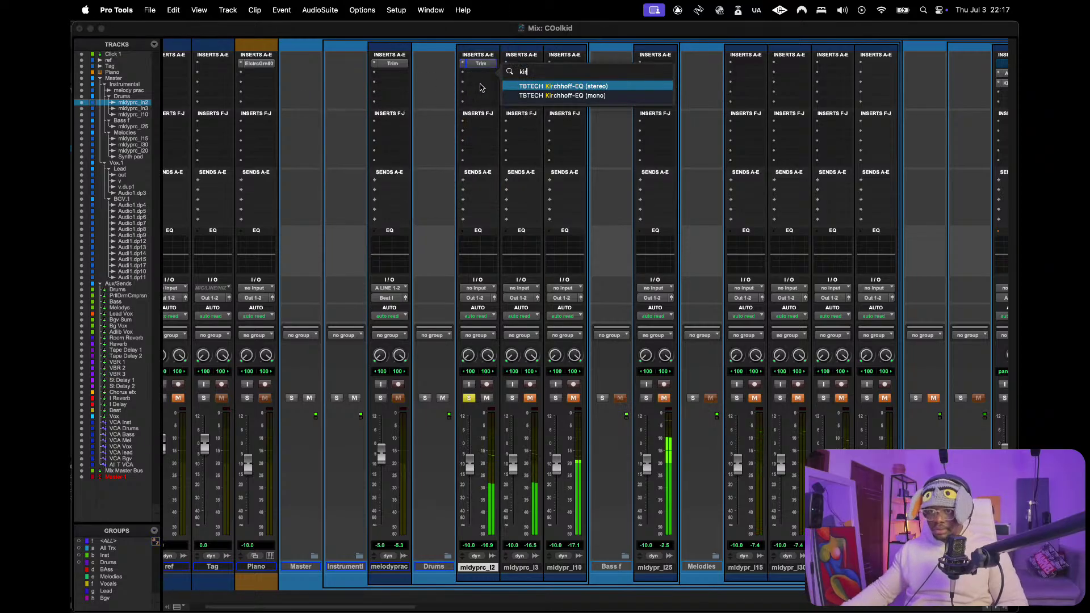
{"action": "key", "text": "Escape"}
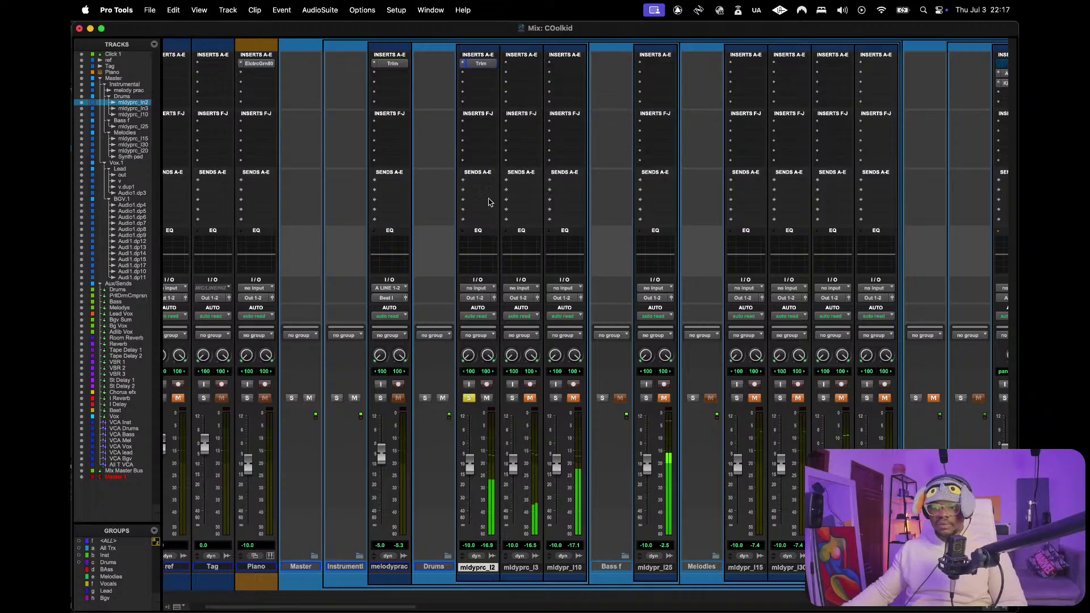
{"action": "right_click", "coordinate": [333, 229]}
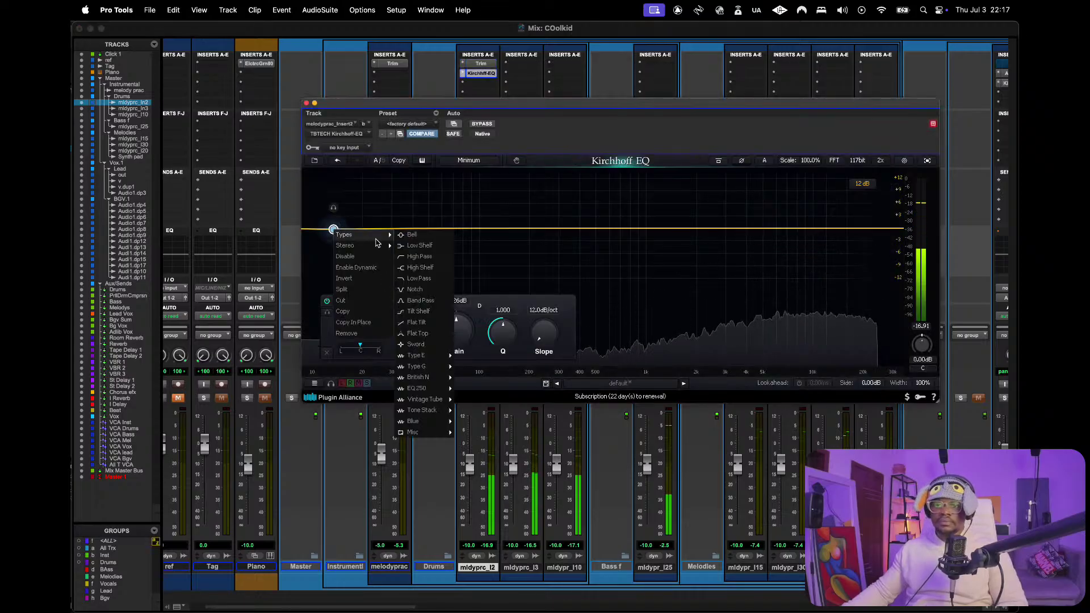
{"action": "left_click", "coordinate": [419, 256]}
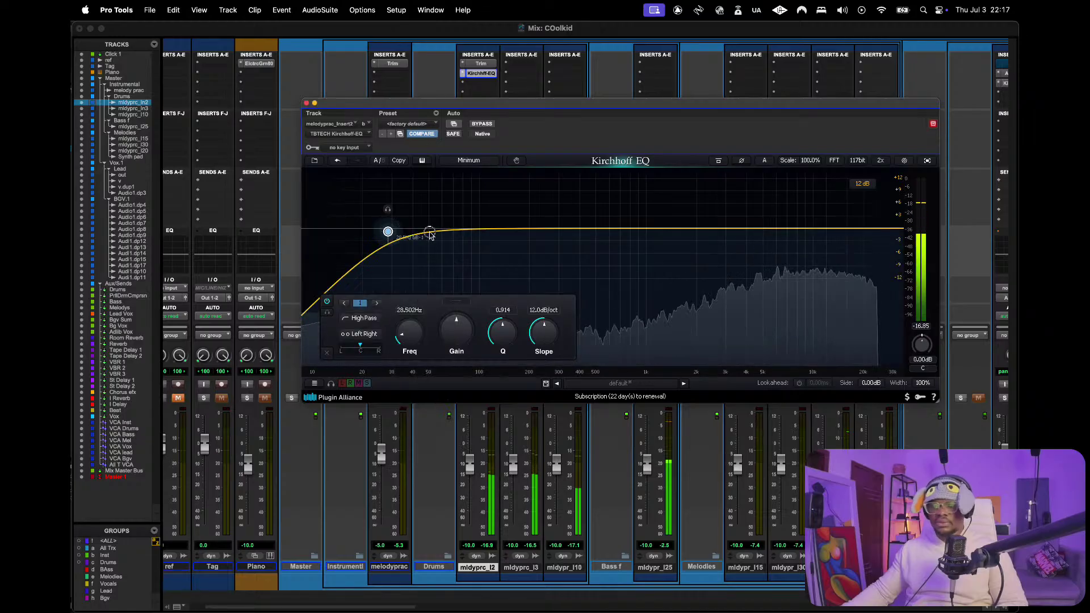
- Set the high-pass band's cutoff to about 1.07 kHz and steepen its slope to 85.4 dB/oct
{"action": "left_click_drag", "start_coordinate": [430, 235], "coordinate": [640, 227]}
{"action": "scroll", "coordinate": [500, 332], "scroll_direction": "up", "scroll_amount": 1}
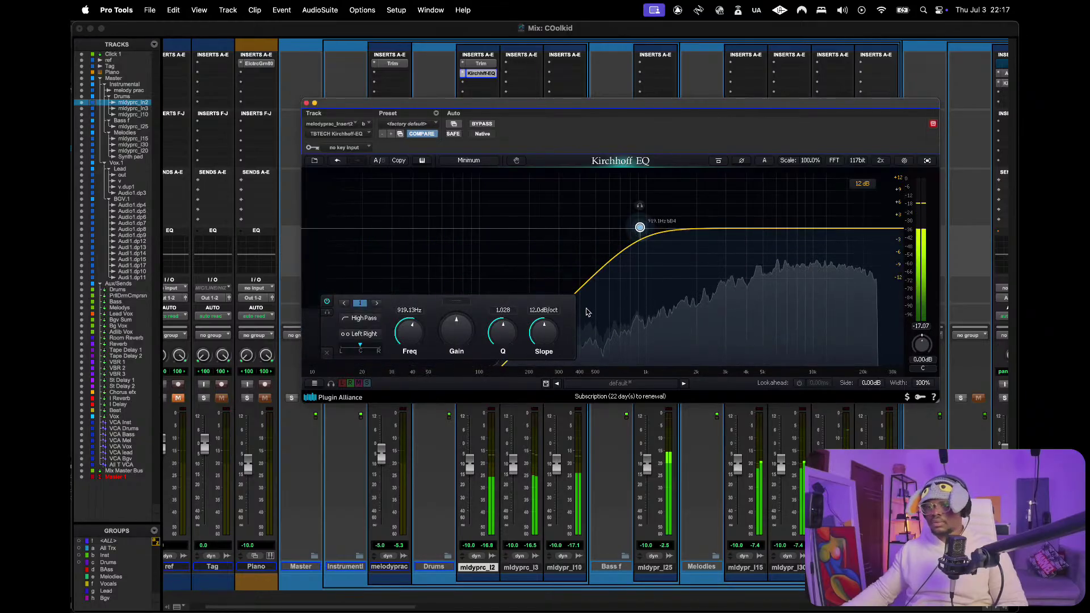
{"action": "scroll", "coordinate": [543, 332], "scroll_direction": "up", "scroll_amount": 10}
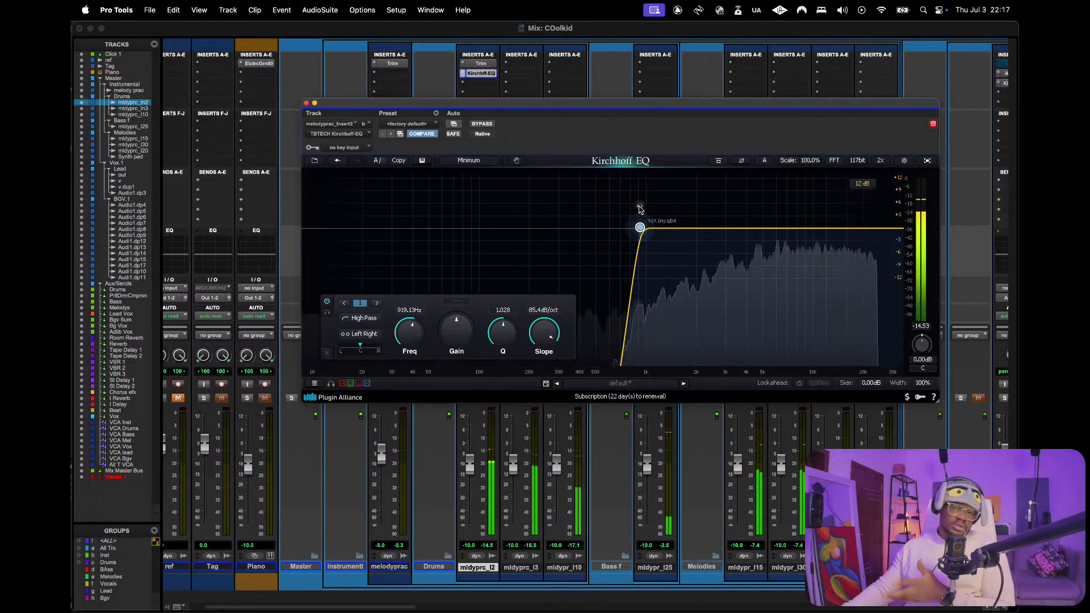
{"action": "mouse_move", "coordinate": [639, 209]}
{"action": "left_mouse_down"}
{"action": "mouse_move", "coordinate": [863, 212]}
{"action": "mouse_move", "coordinate": [591, 214]}
{"action": "mouse_move", "coordinate": [651, 206]}
{"action": "left_mouse_up"}
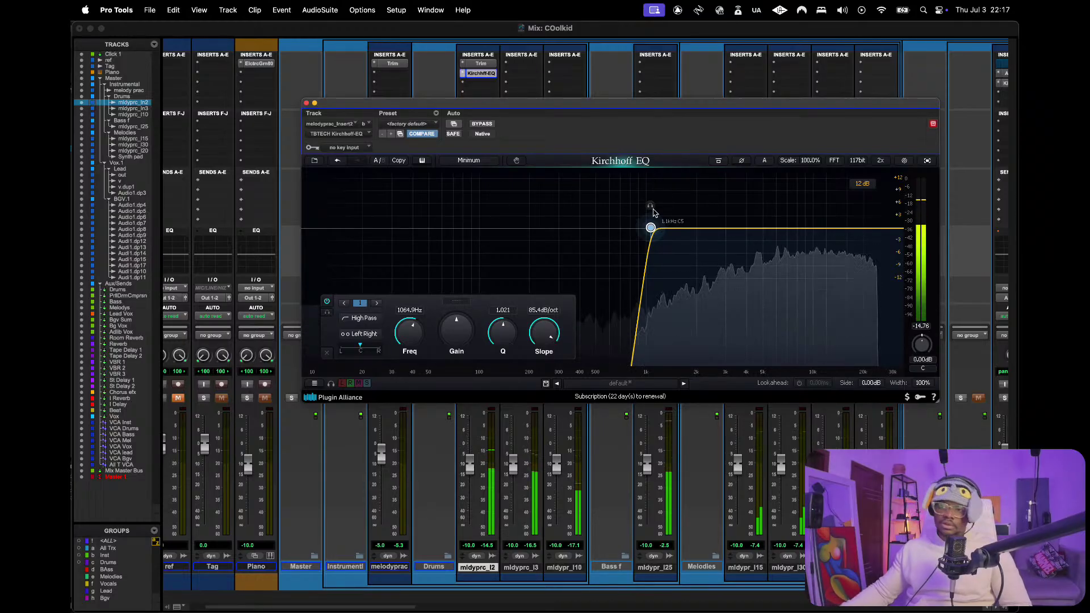
- Compare mldyprc_I2 with the Kirchhoff-EQ bypassed and active, leave the EQ active and close its window
{"action": "left_click", "coordinate": [482, 124]}
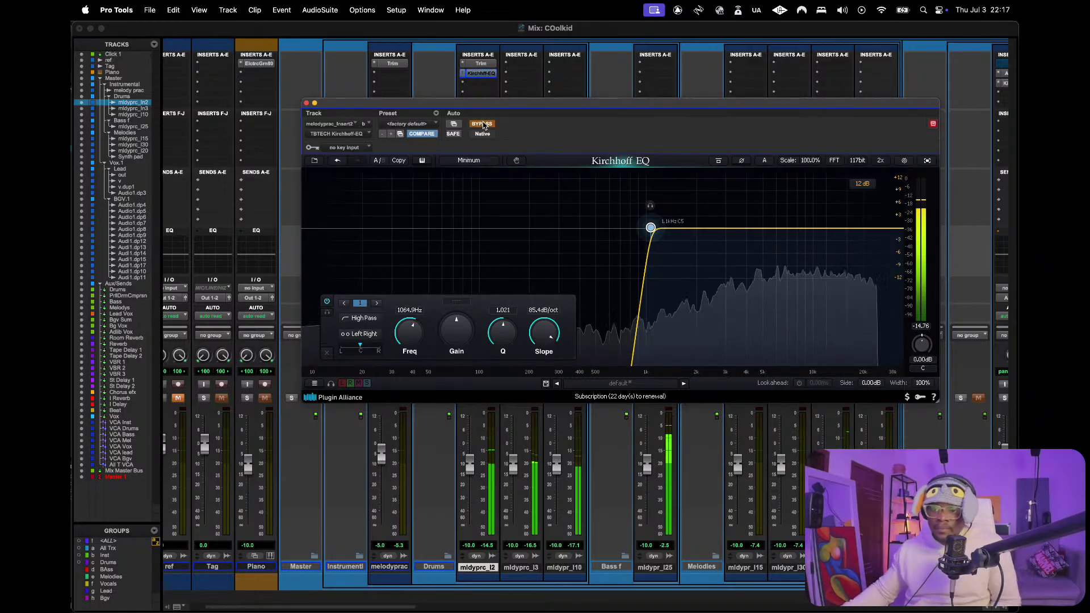
{"action": "left_click", "coordinate": [482, 123]}
{"action": "left_click", "coordinate": [482, 124]}
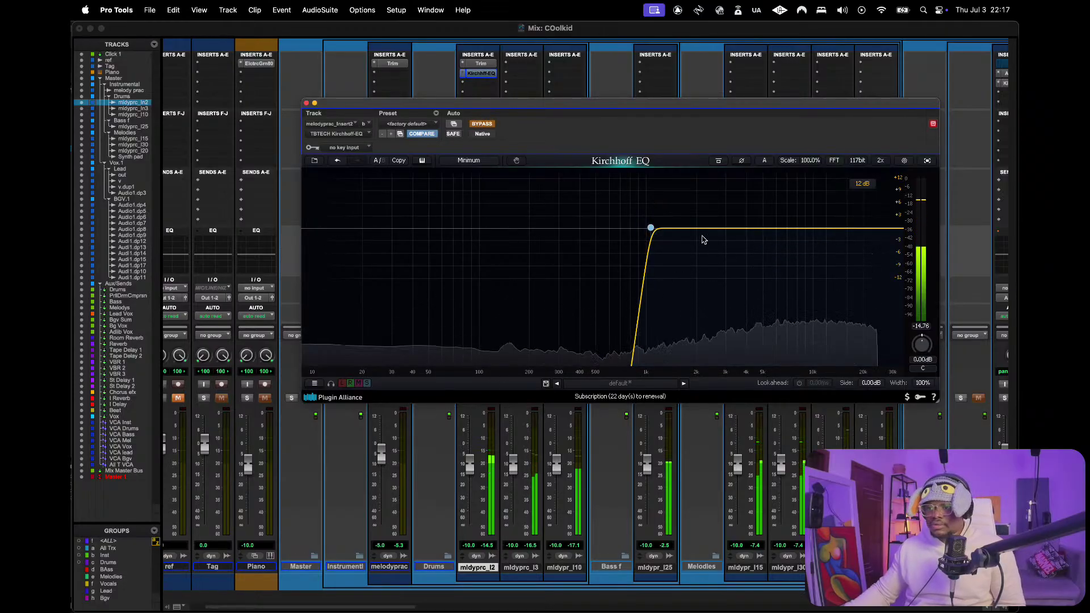
{"action": "mouse_move", "coordinate": [651, 228]}
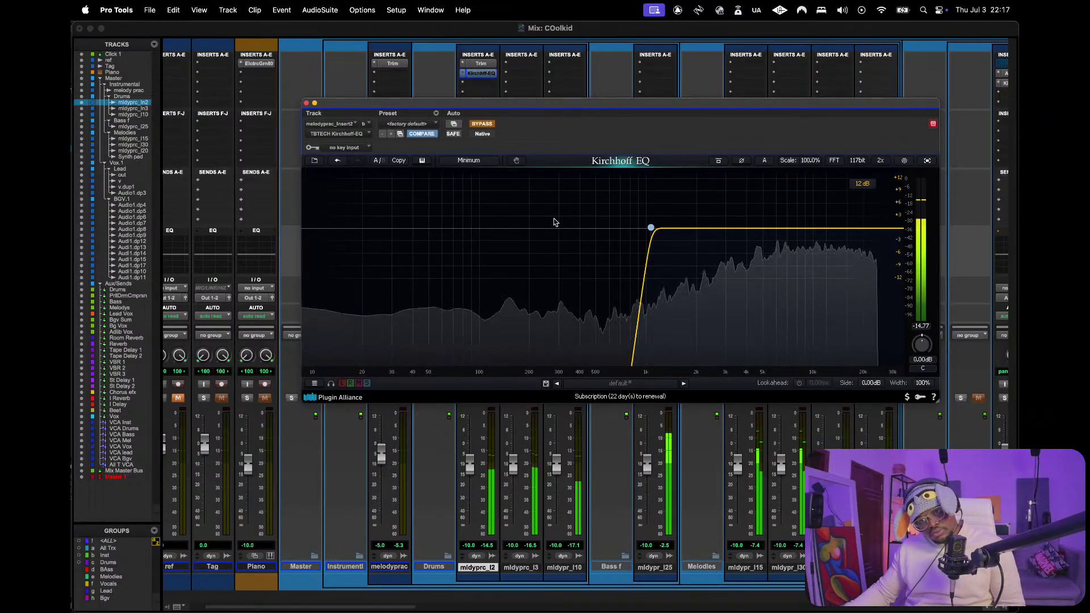
{"action": "left_click_drag", "start_coordinate": [554, 218], "coordinate": [369, 306]}
{"action": "left_click_drag", "start_coordinate": [367, 203], "coordinate": [604, 329]}
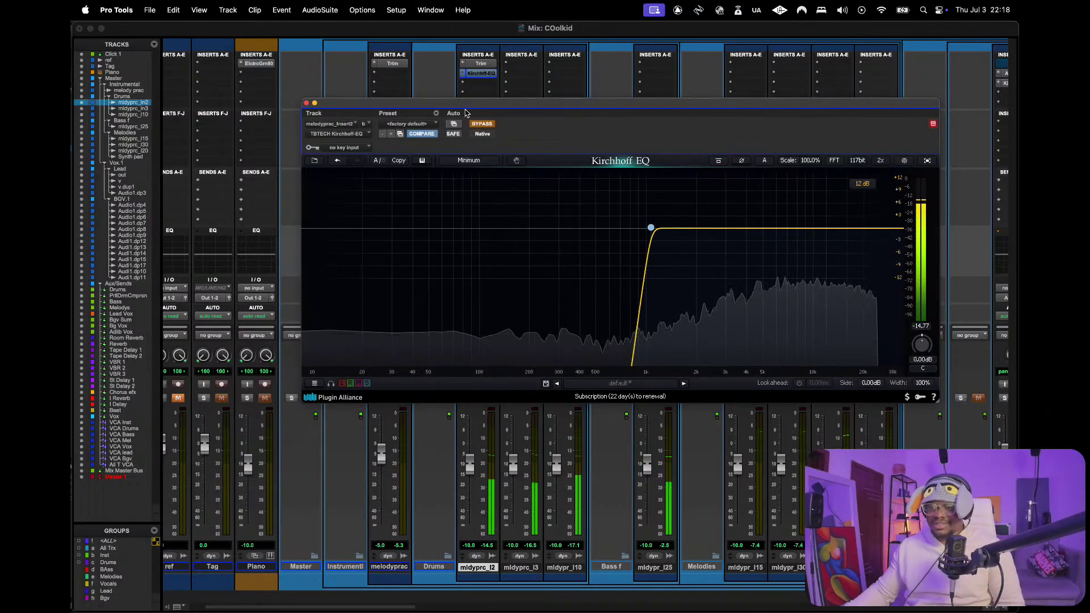
{"action": "left_click", "coordinate": [481, 124]}
{"action": "left_click", "coordinate": [306, 103]}
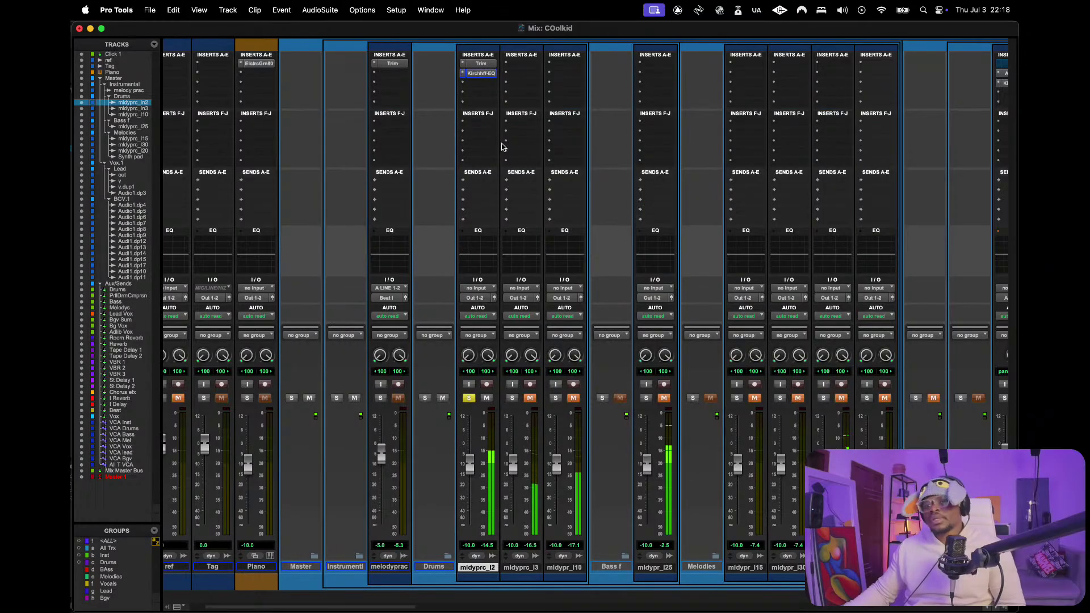
- Take mldyprc_I2 out of solo, unmute mldyprc_I3 and audition it on its own
{"action": "left_click", "coordinate": [468, 398]}
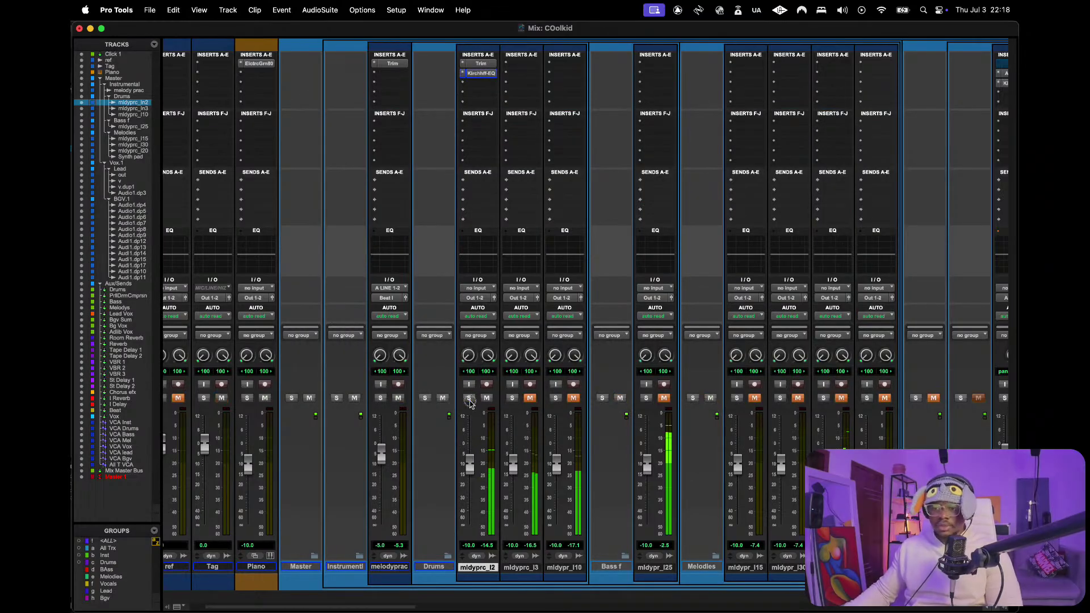
{"action": "left_click", "coordinate": [513, 398]}
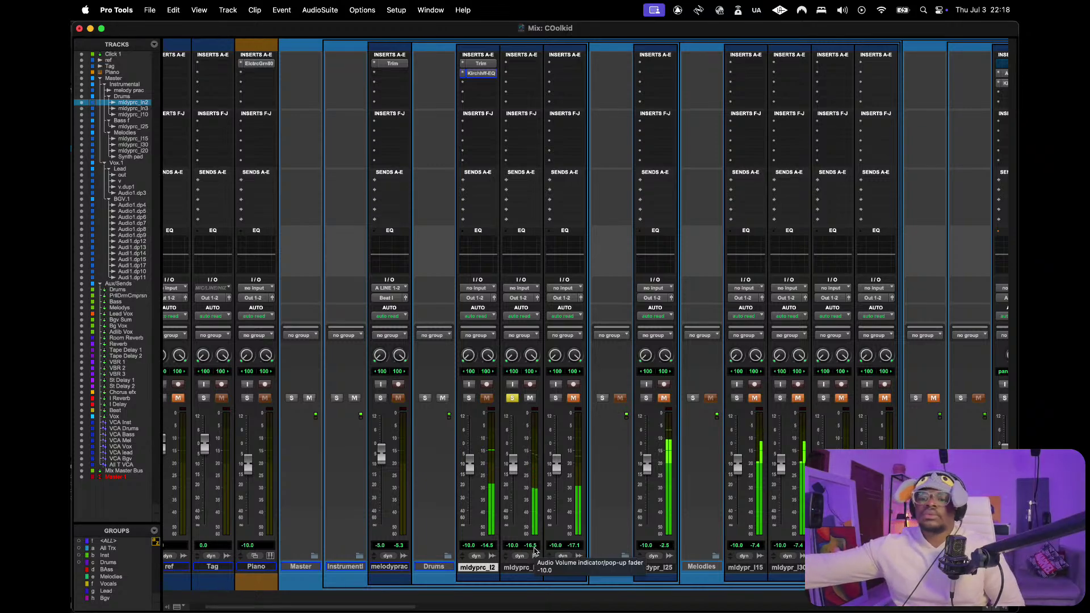
{"action": "left_click", "coordinate": [514, 398]}
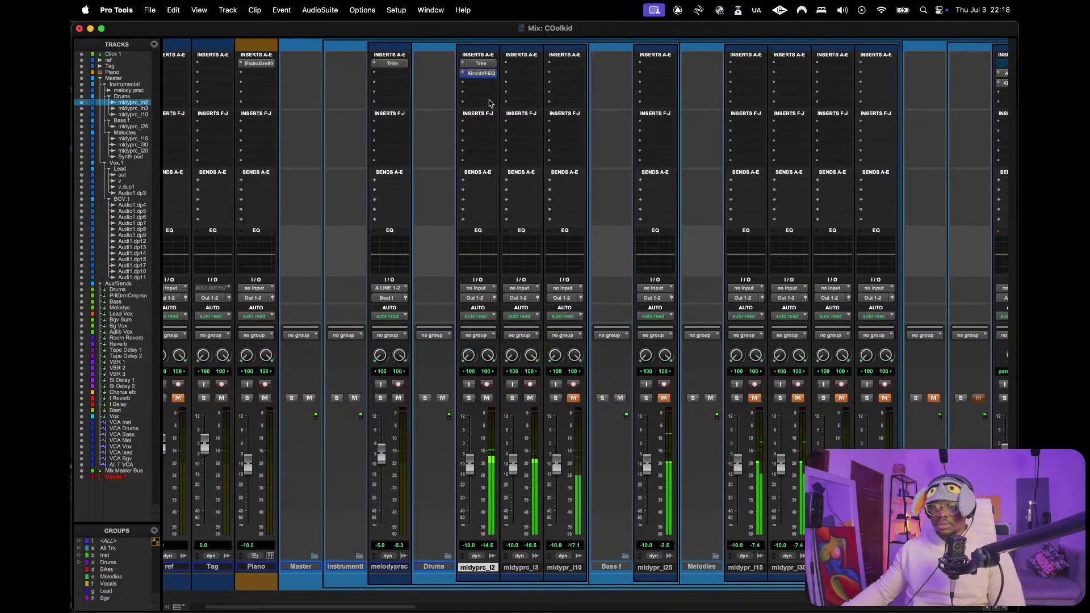
- Copy the Kirchhoff-EQ to mldyprc_I3, solo that track and lower the copy's high-pass cutoff to about 877 Hz
{"action": "left_click_drag", "start_coordinate": [479, 74], "coordinate": [522, 74]}
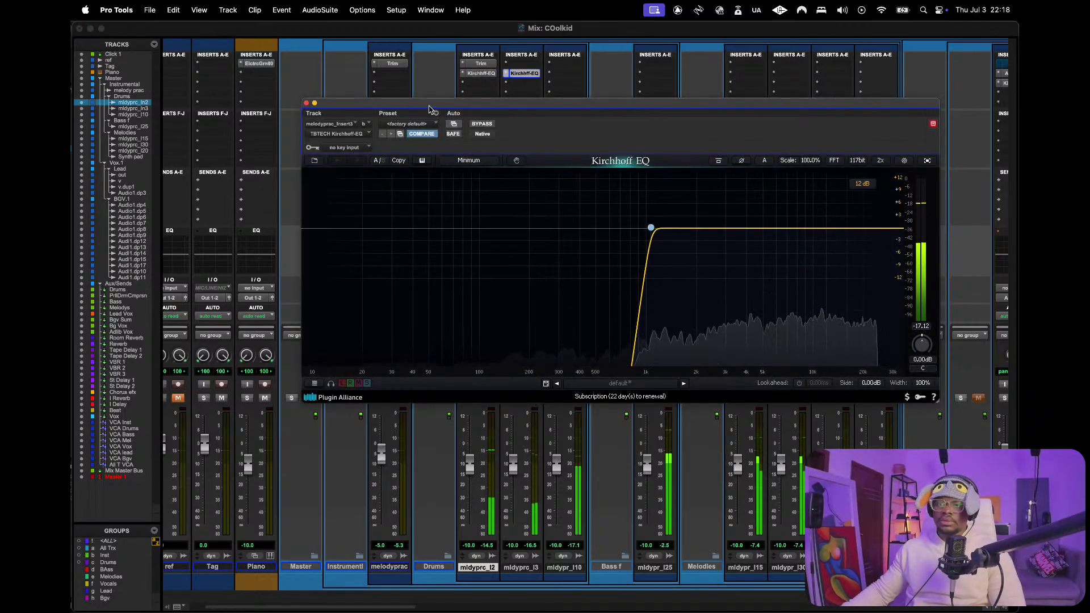
{"action": "left_click_drag", "start_coordinate": [429, 109], "coordinate": [370, 77]}
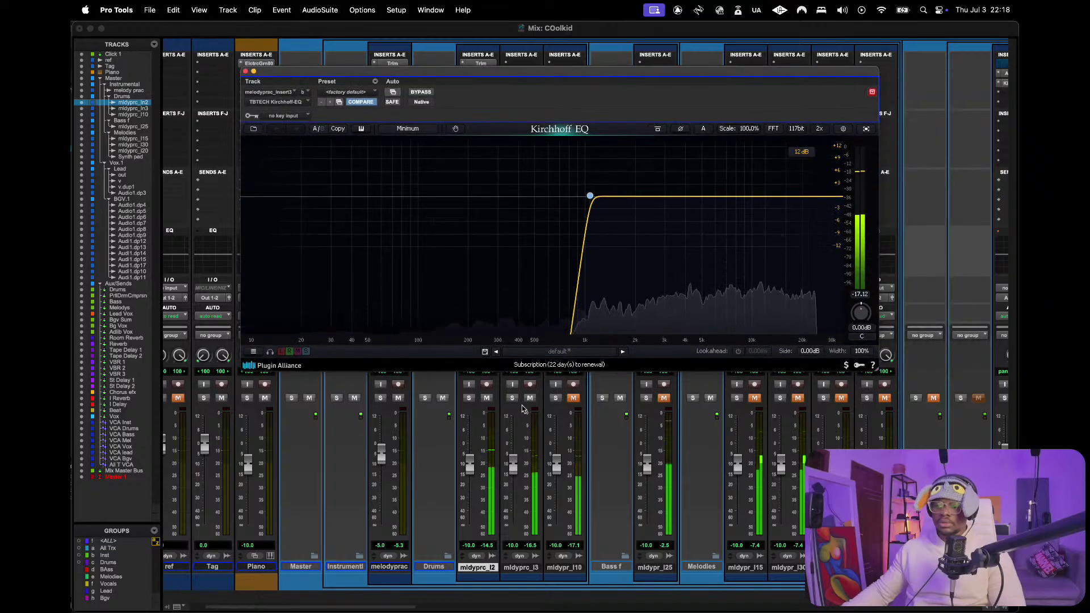
{"action": "left_click", "coordinate": [511, 397]}
{"action": "left_click", "coordinate": [588, 195]}
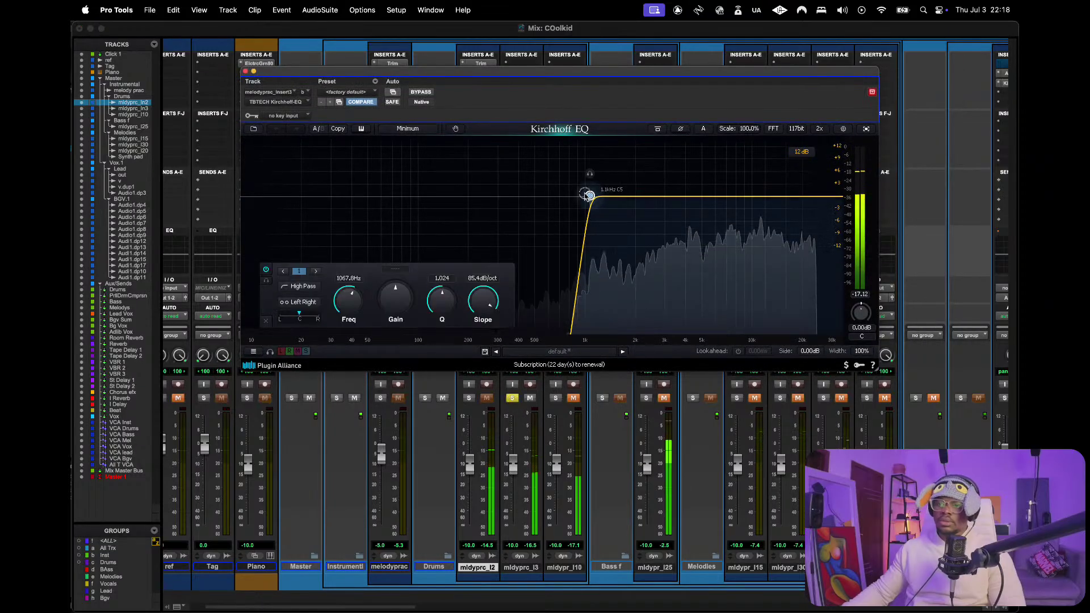
{"action": "mouse_move", "coordinate": [588, 195]}
{"action": "left_mouse_down"}
{"action": "mouse_move", "coordinate": [336, 190]}
{"action": "mouse_move", "coordinate": [795, 190]}
{"action": "mouse_move", "coordinate": [511, 187]}
{"action": "mouse_move", "coordinate": [585, 197]}
{"action": "mouse_move", "coordinate": [576, 197]}
{"action": "left_mouse_up"}
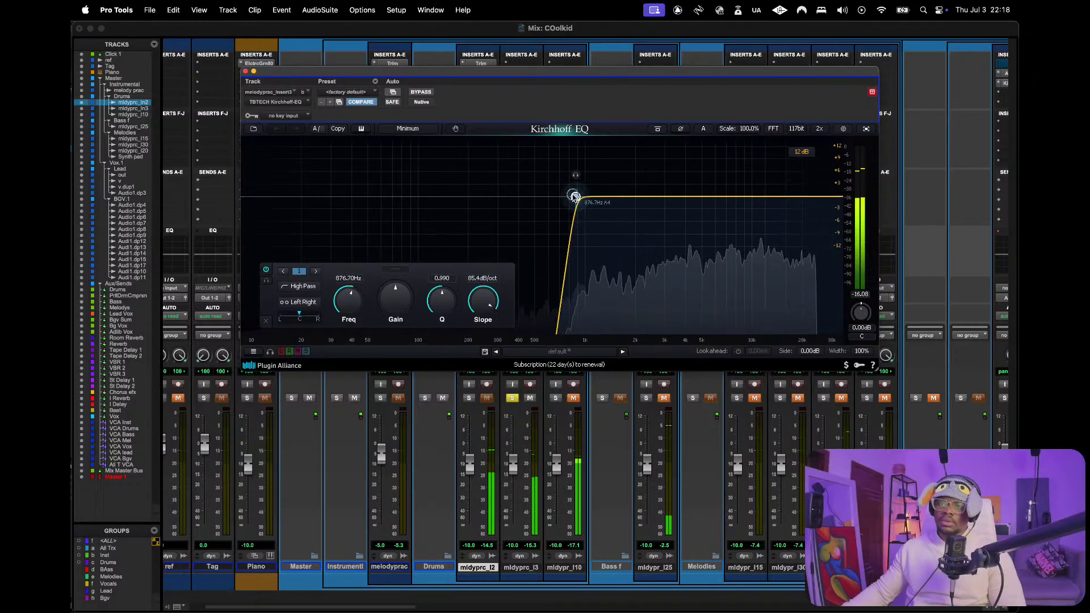
{"action": "left_click", "coordinate": [245, 71]}
- Unsolo mldyprc_I3, unmute mldypr_I10, copy the Kirchhoff-EQ from mldyprc_I3 to it and check the copied curve
{"action": "left_click", "coordinate": [511, 398]}
{"action": "left_click", "coordinate": [573, 399]}
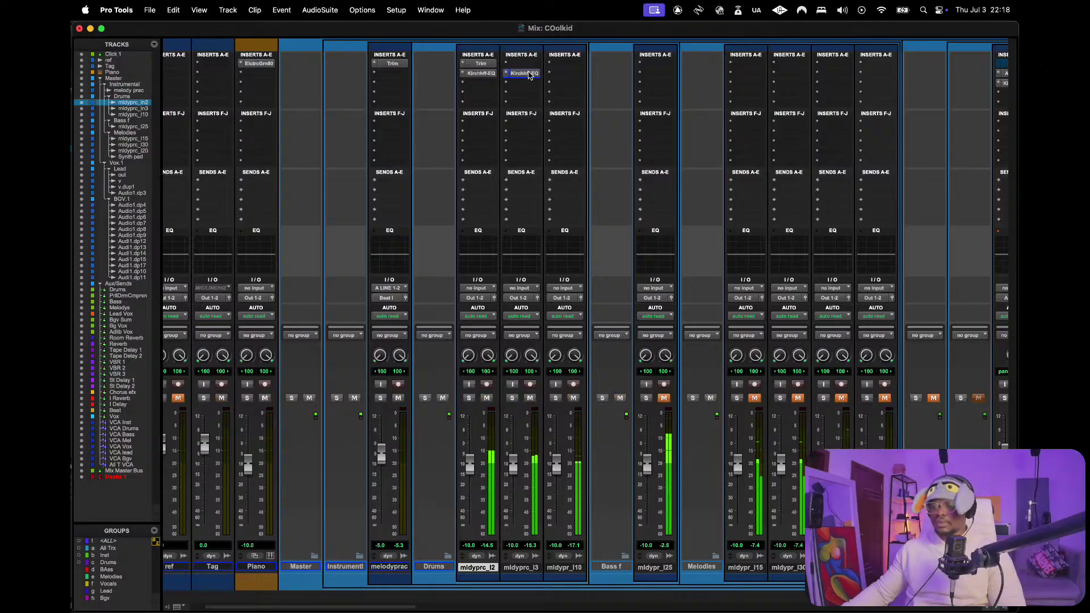
{"action": "left_click_drag", "start_coordinate": [529, 75], "coordinate": [562, 76]}
{"action": "left_click", "coordinate": [565, 74]}
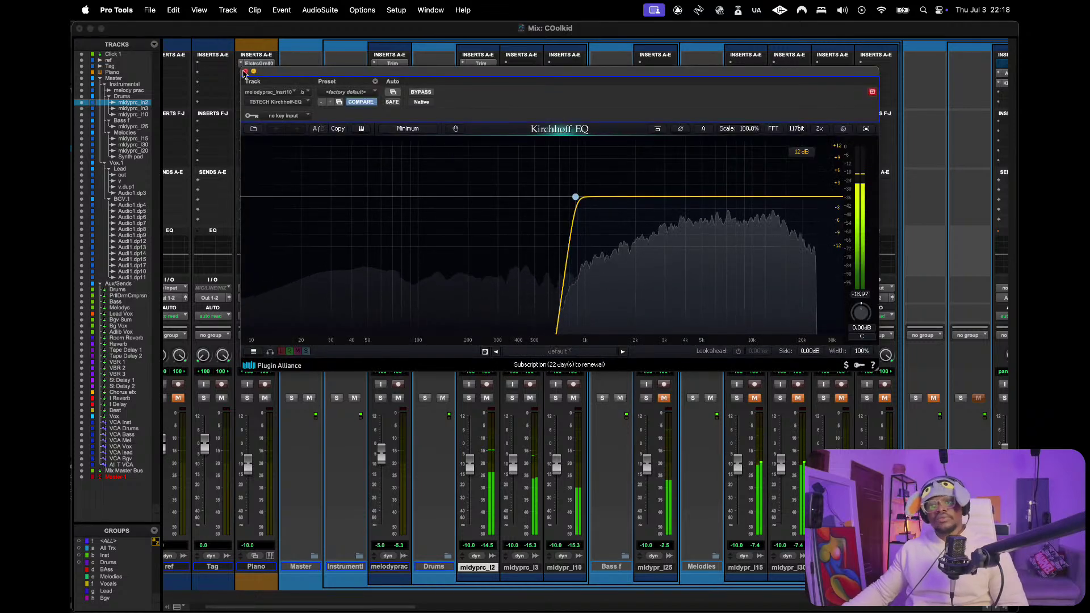
{"action": "left_click", "coordinate": [245, 70]}
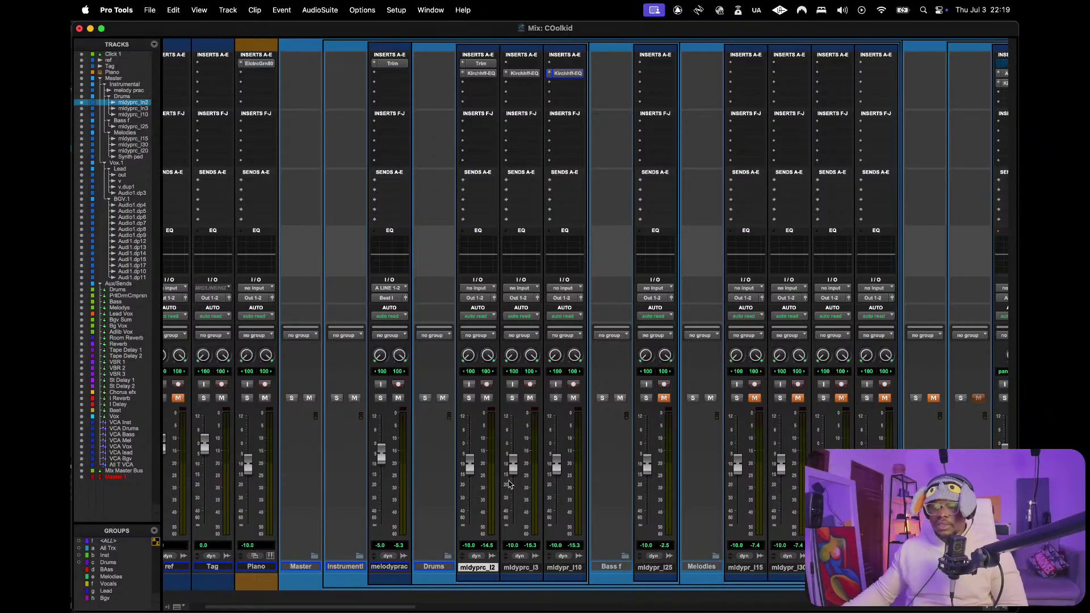
- Play the drum tracks together and raise the mldyprc_I3 fader to -5.0 dB
{"action": "key", "text": "space"}
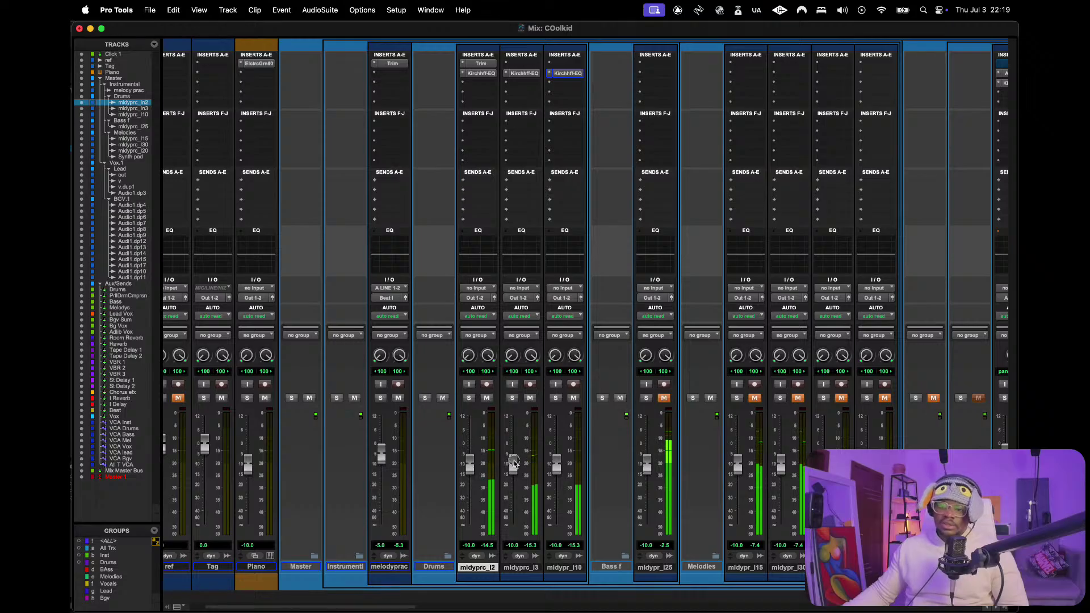
{"action": "left_click_drag", "start_coordinate": [517, 420], "coordinate": [518, 448]}
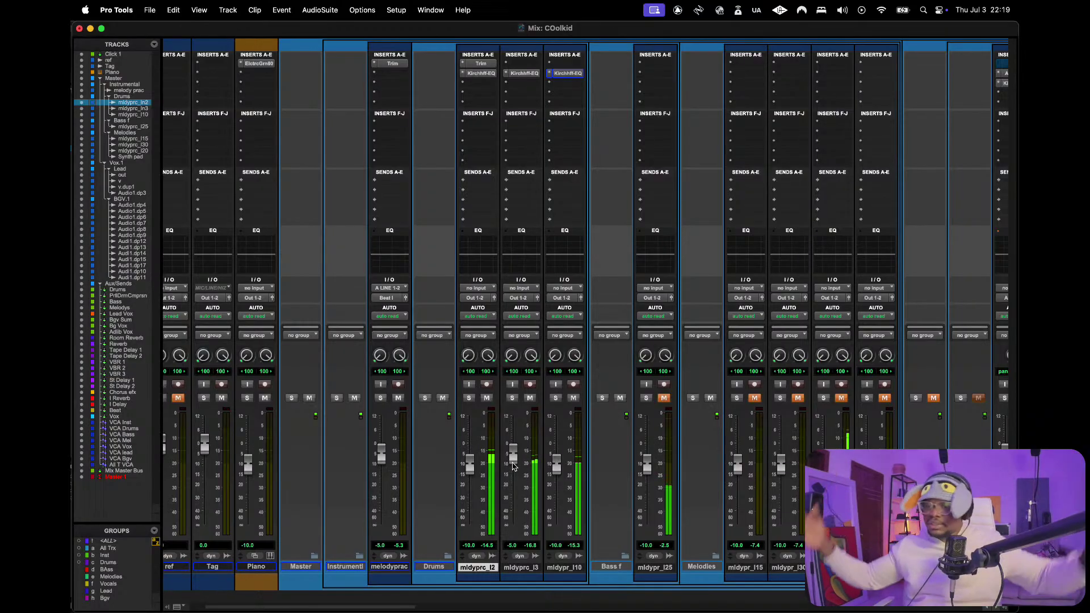
- Select the three drum tracks mldyprc_I2 through mldypr_I10 and unmute the bass track mldypr_I25
{"action": "scroll", "coordinate": [624, 341], "scroll_direction": "right", "scroll_amount": 3}
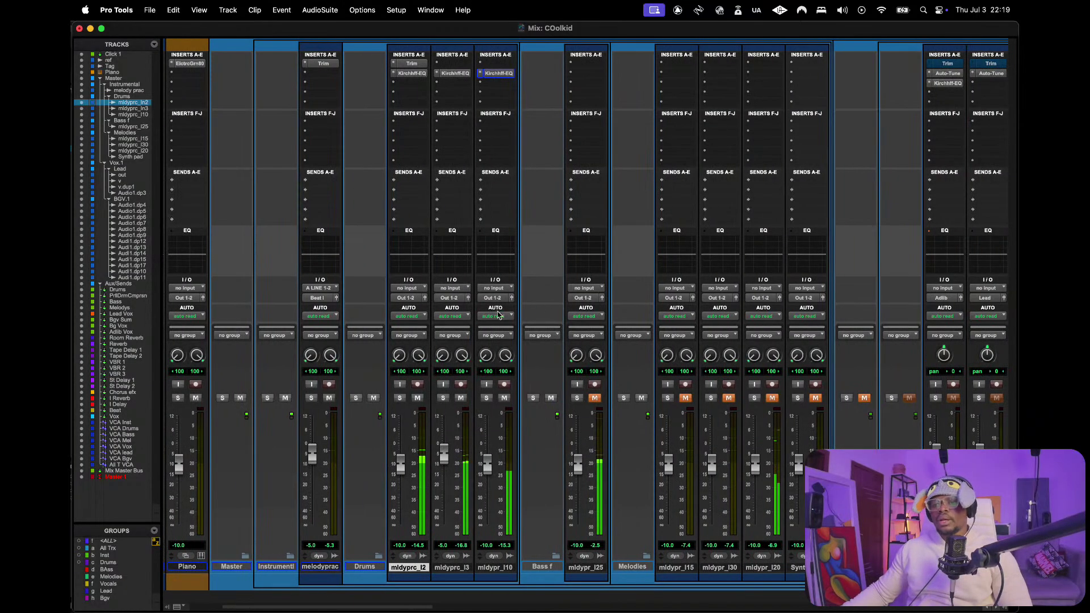
{"action": "scroll", "coordinate": [813, 337], "scroll_direction": "right", "scroll_amount": 15}
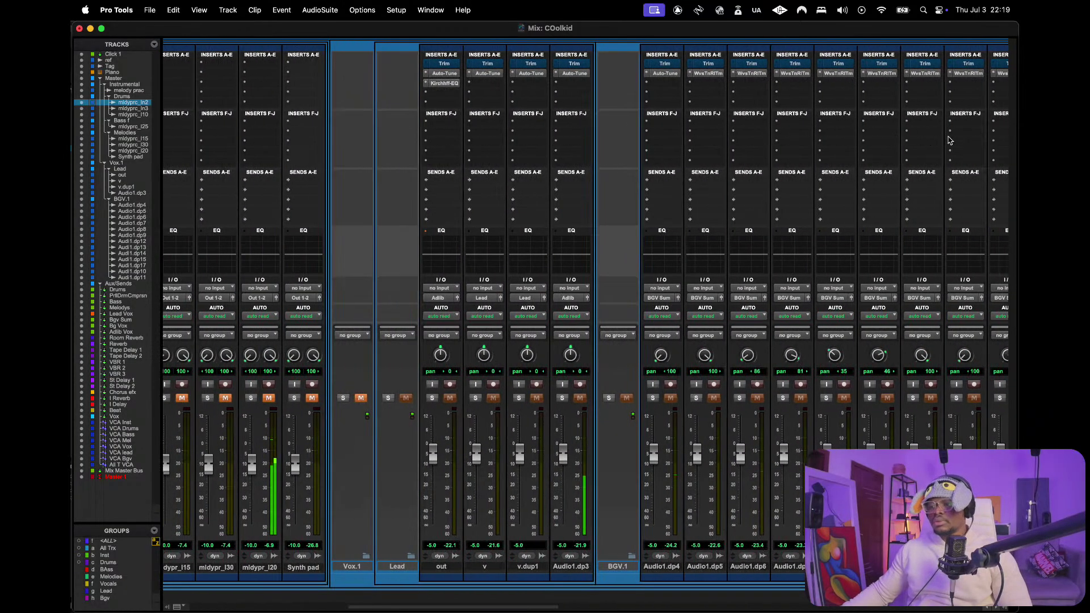
{"action": "scroll", "coordinate": [942, 137], "scroll_direction": "right", "scroll_amount": 1}
{"action": "scroll", "coordinate": [638, 79], "scroll_direction": "left", "scroll_amount": 20}
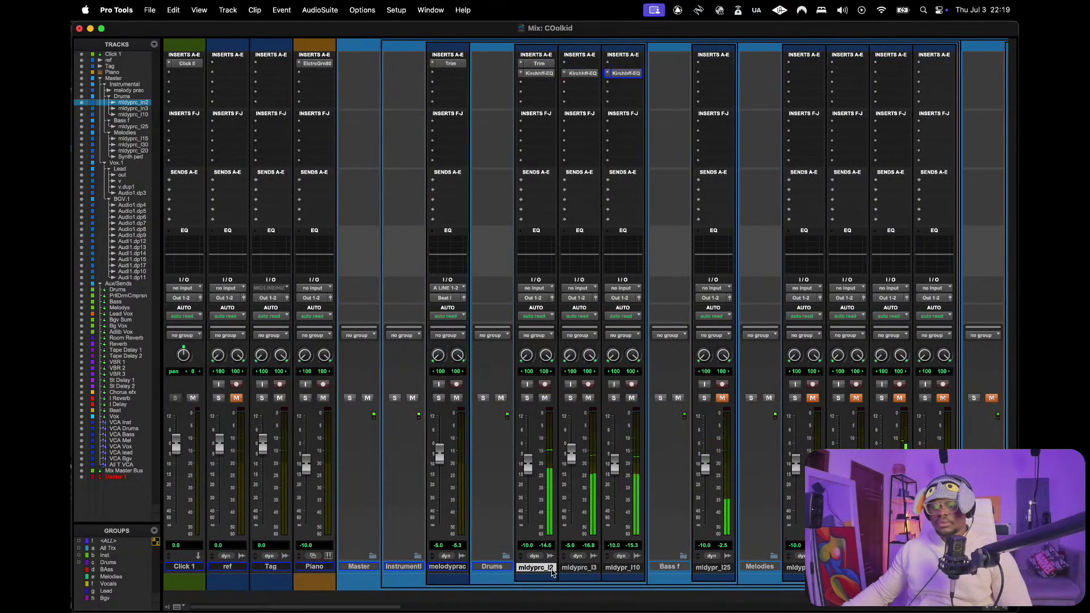
{"action": "left_click", "coordinate": [619, 569], "text": "shift"}
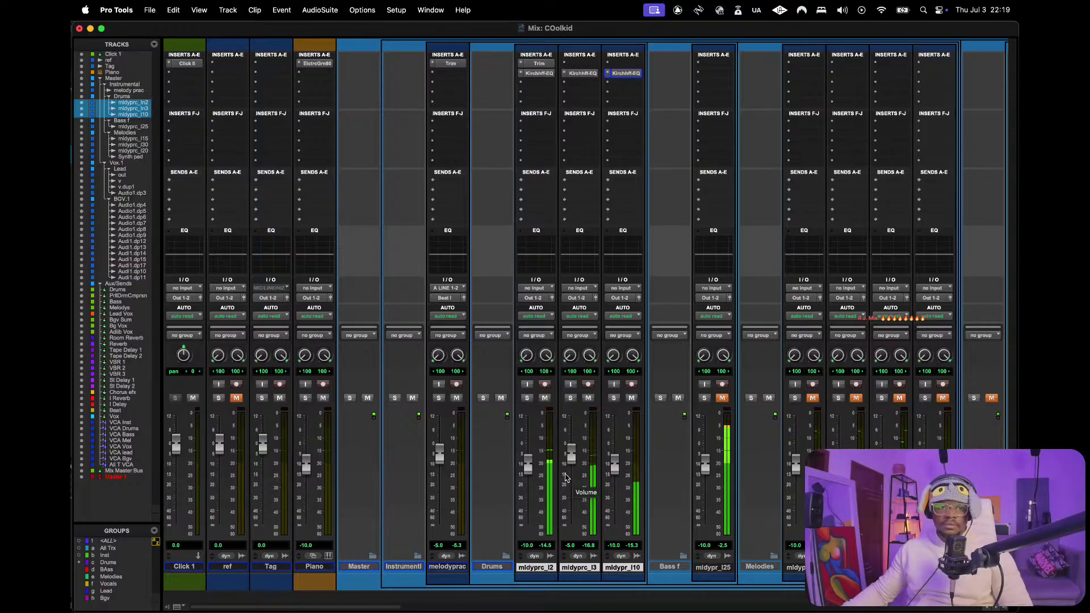
{"action": "scroll", "coordinate": [568, 462], "scroll_direction": "right", "scroll_amount": 6}
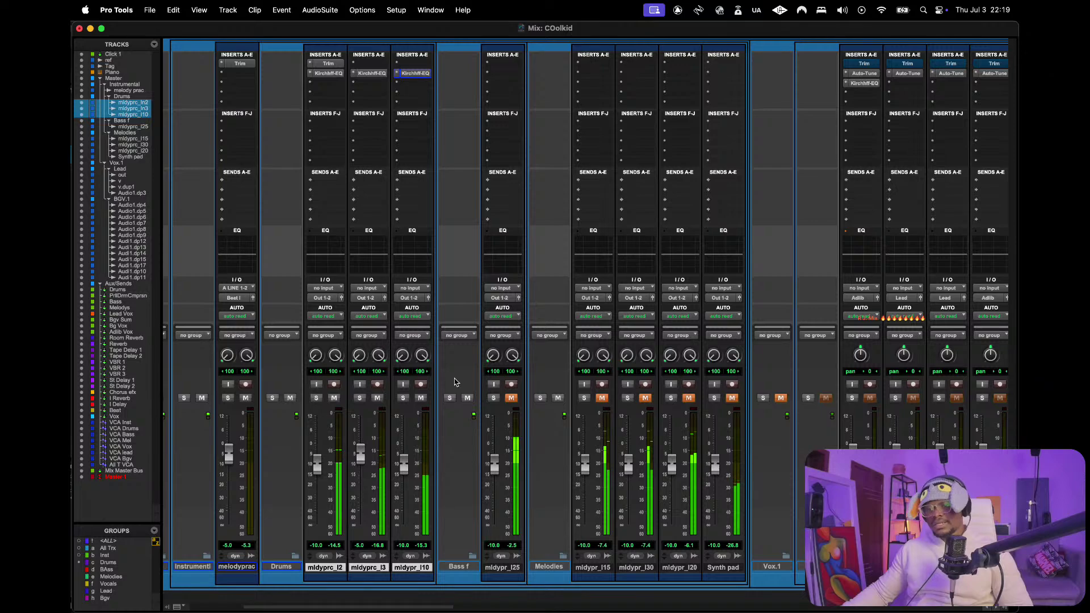
{"action": "left_click", "coordinate": [511, 397]}
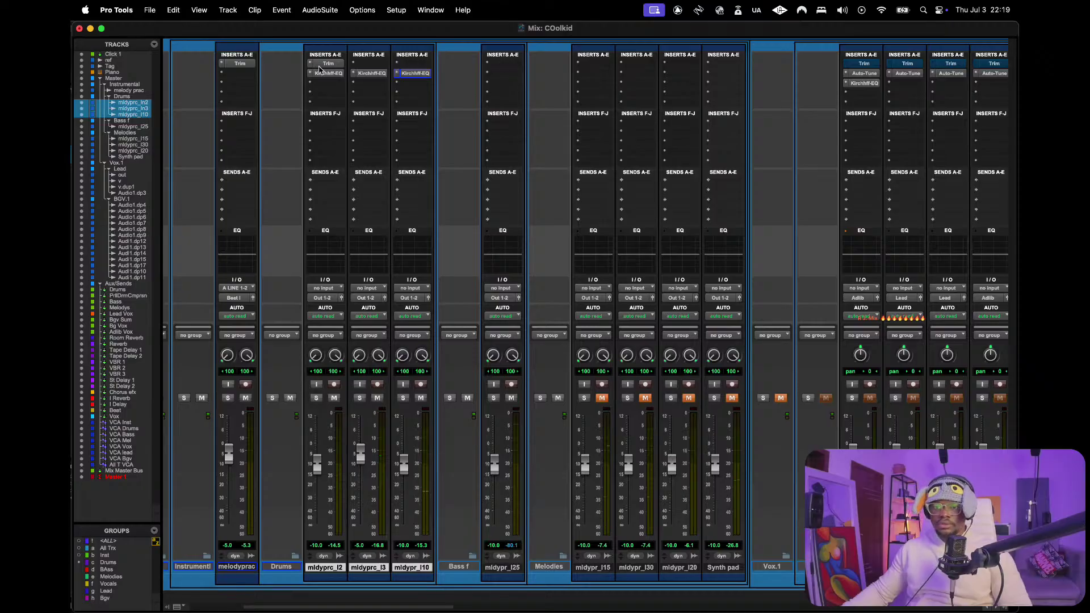
- Copy the Trim from mldyprc_I2 to mldypr_I25, set its gain to -14.0 dB and play the session
{"action": "left_click_drag", "start_coordinate": [327, 67], "coordinate": [505, 64]}
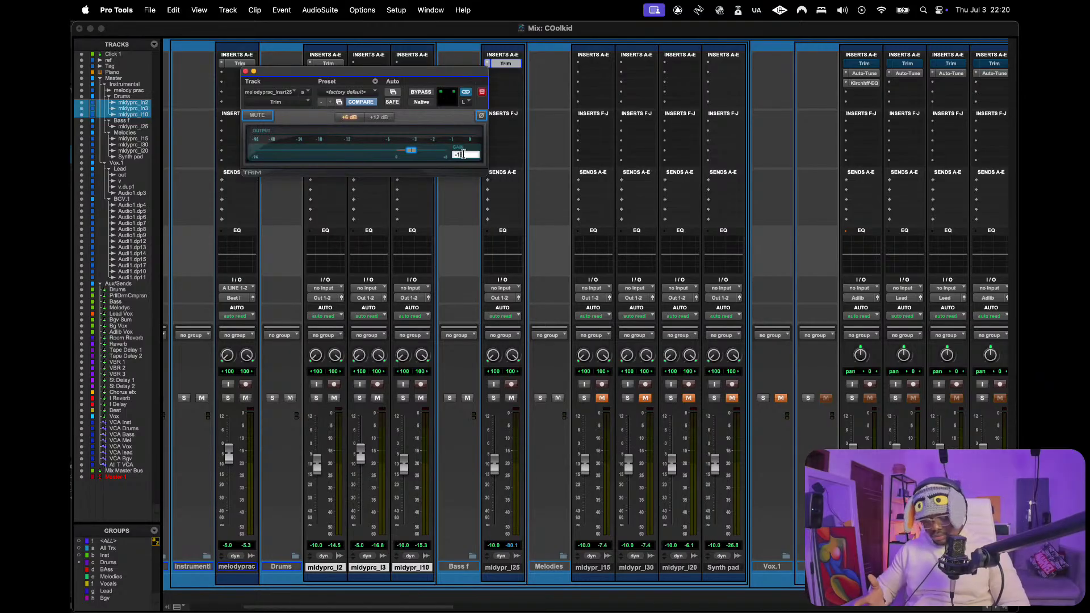
{"action": "key", "text": "Return"}
{"action": "key", "text": "space"}
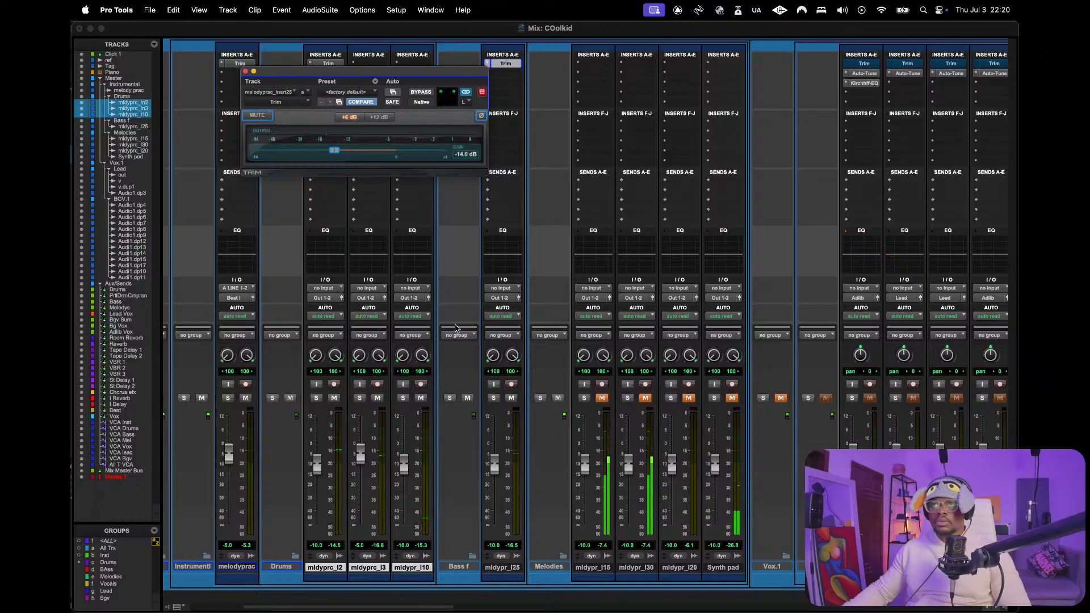
- Play the session from about bar 9 to check the trimmed bass level, and close the Trim window
{"action": "key", "text": "super+equal"}
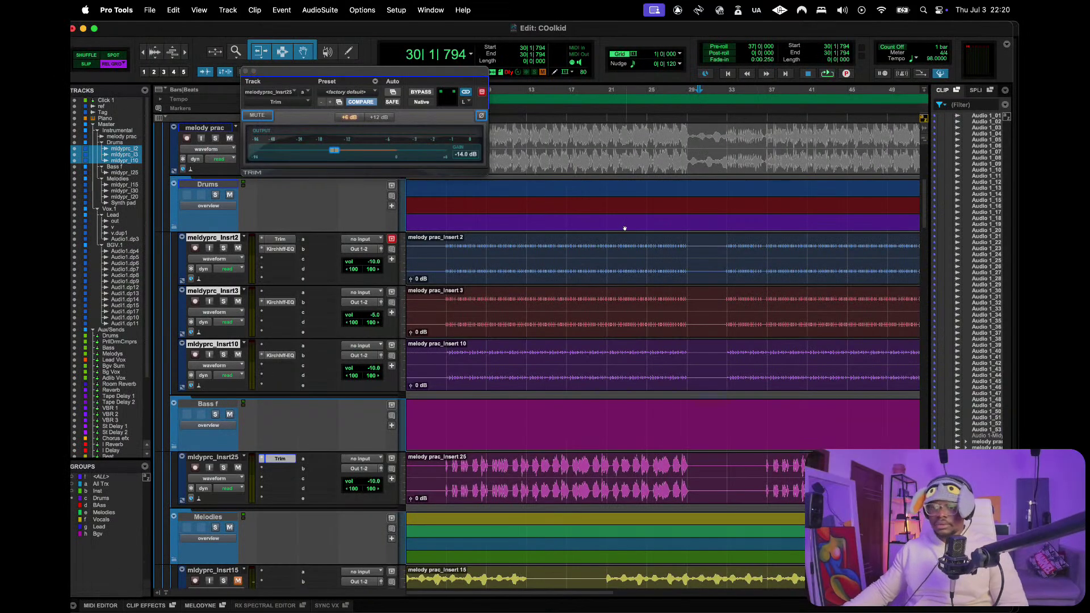
{"action": "left_click_drag", "start_coordinate": [436, 73], "coordinate": [540, 121]}
{"action": "left_click", "coordinate": [448, 101]}
{"action": "key", "text": "space"}
{"action": "key", "text": "super+equal"}
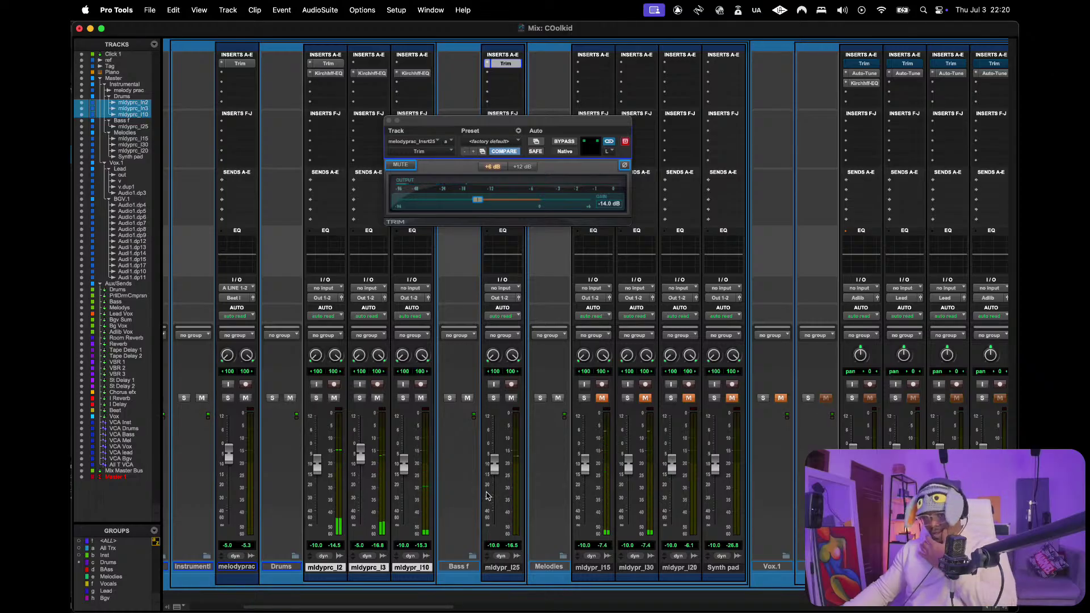
{"action": "key", "text": "super+equal"}
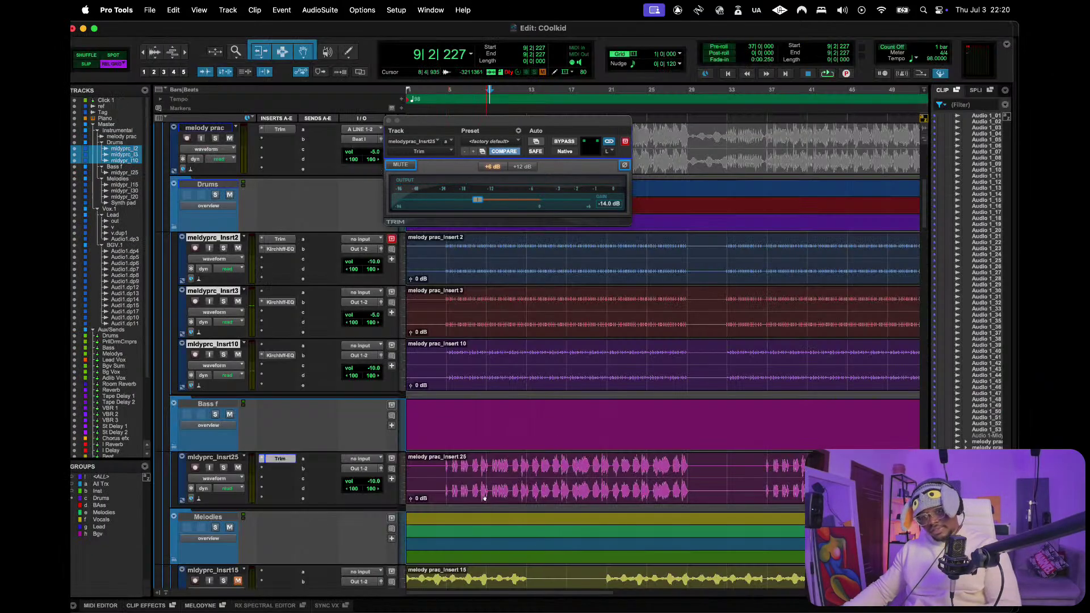
{"action": "left_click", "coordinate": [388, 121]}
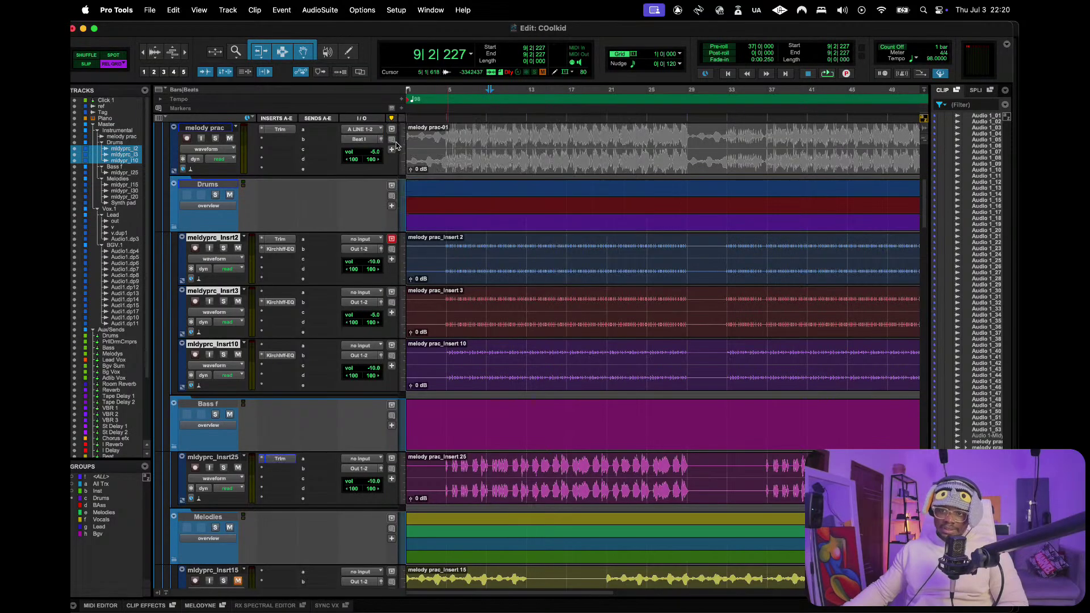
- Show the full length of the bass and melody clips, audition them briefly and place the playback start at bar 5
{"action": "key", "text": "super+bracketleft"}
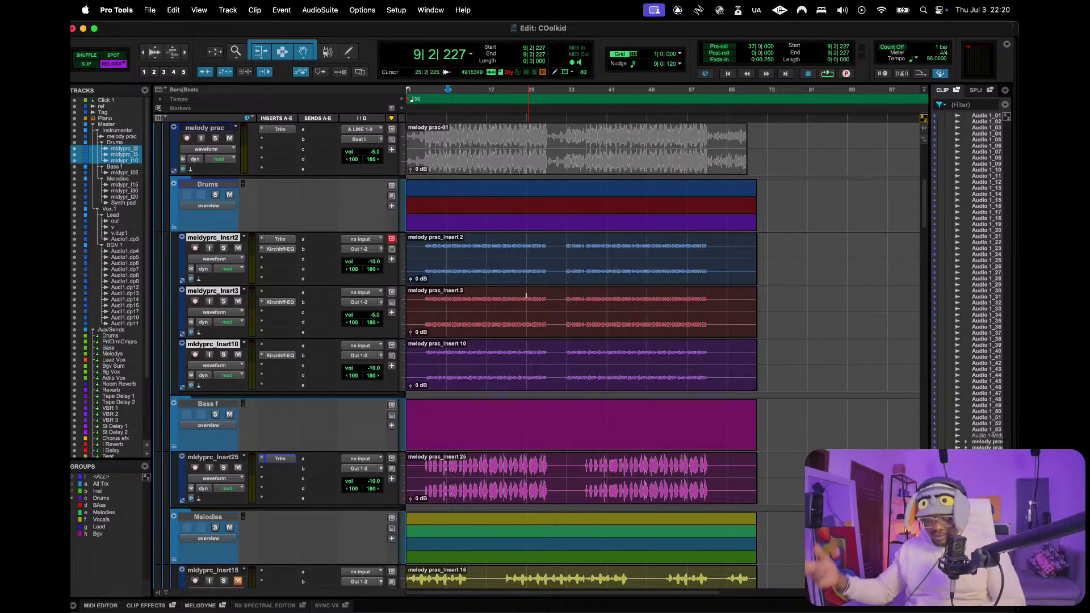
{"action": "scroll", "coordinate": [582, 290], "scroll_direction": "down", "scroll_amount": 5}
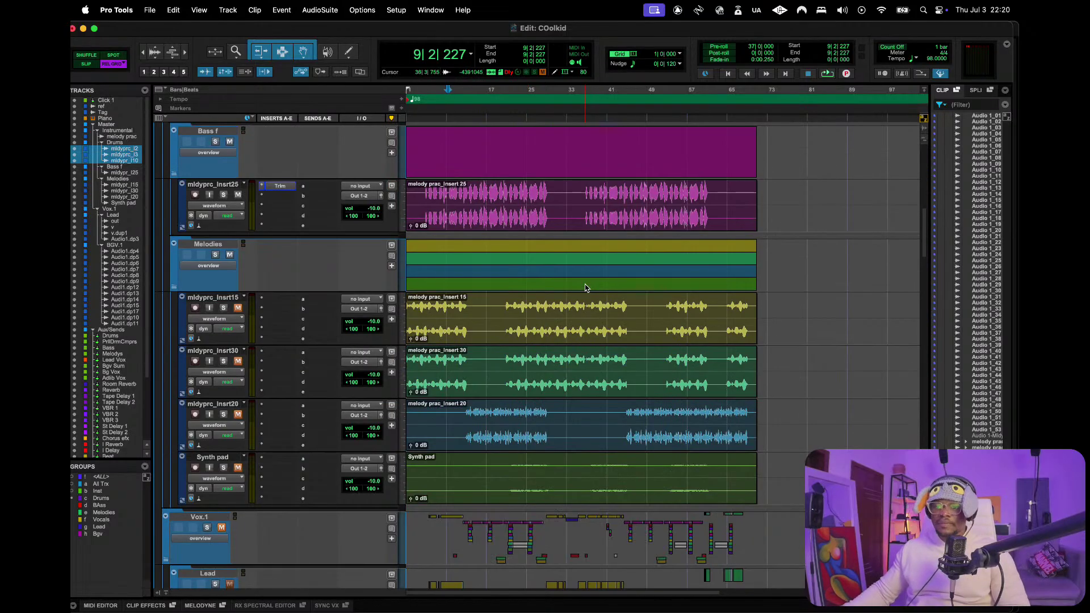
{"action": "key", "text": "space"}
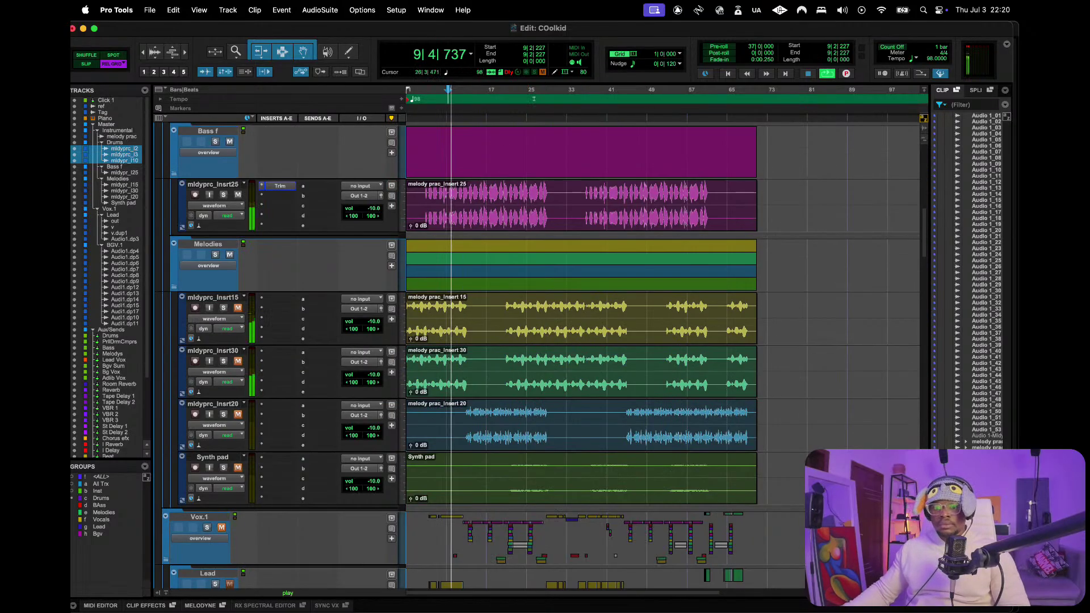
{"action": "key", "text": "space"}
{"action": "left_click", "coordinate": [427, 91]}
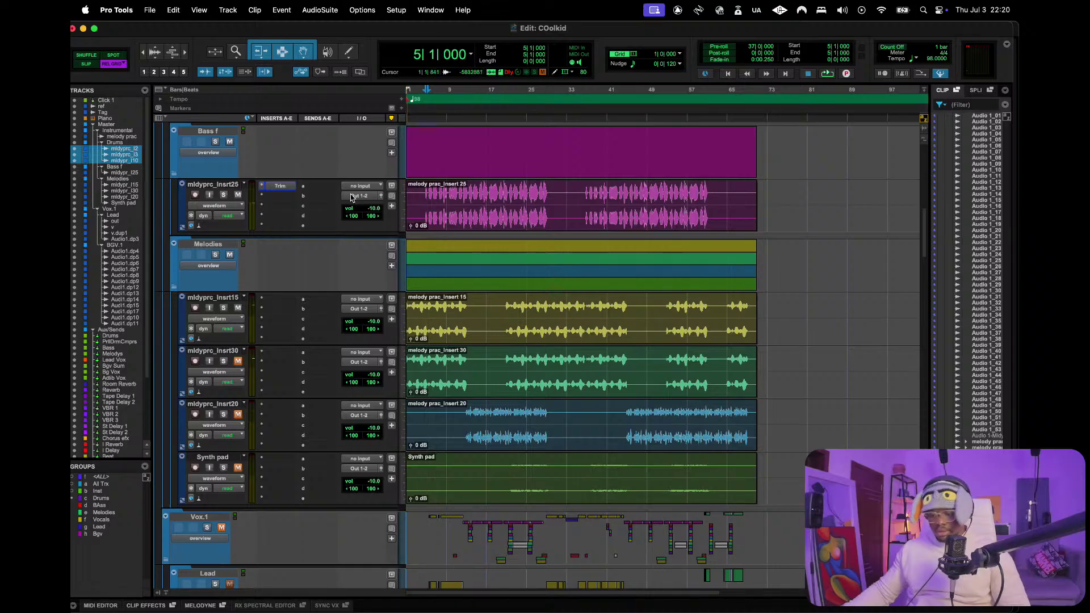
{"action": "key", "text": "super+equal"}
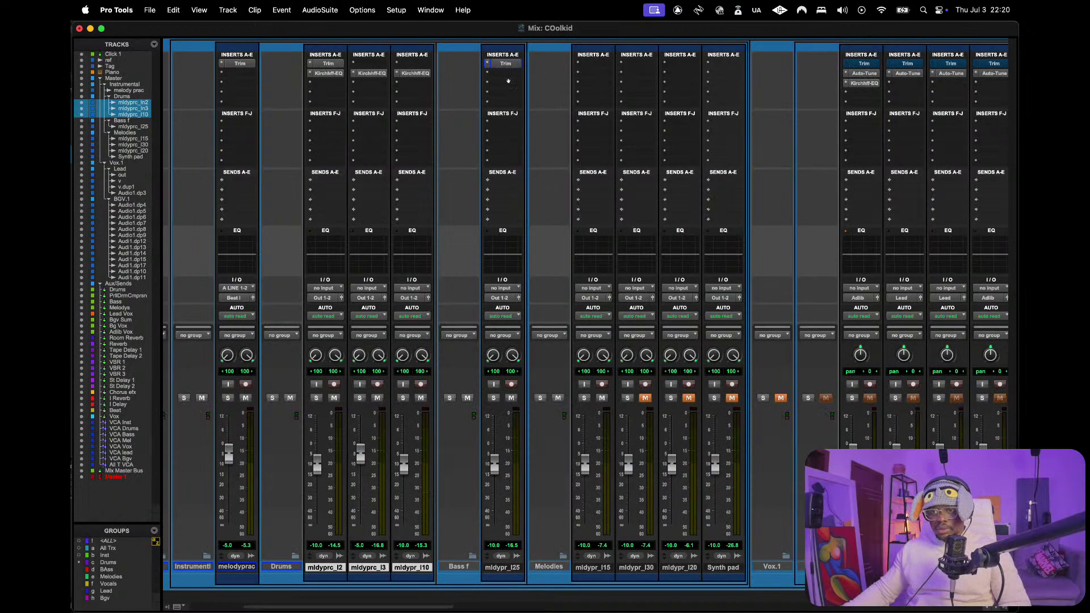
- Copy the Kirchhoff-EQ to mldypr_I25, lower its band to about 17 Hz and change the filter type to Low Shelf
{"action": "left_click", "coordinate": [505, 73]}
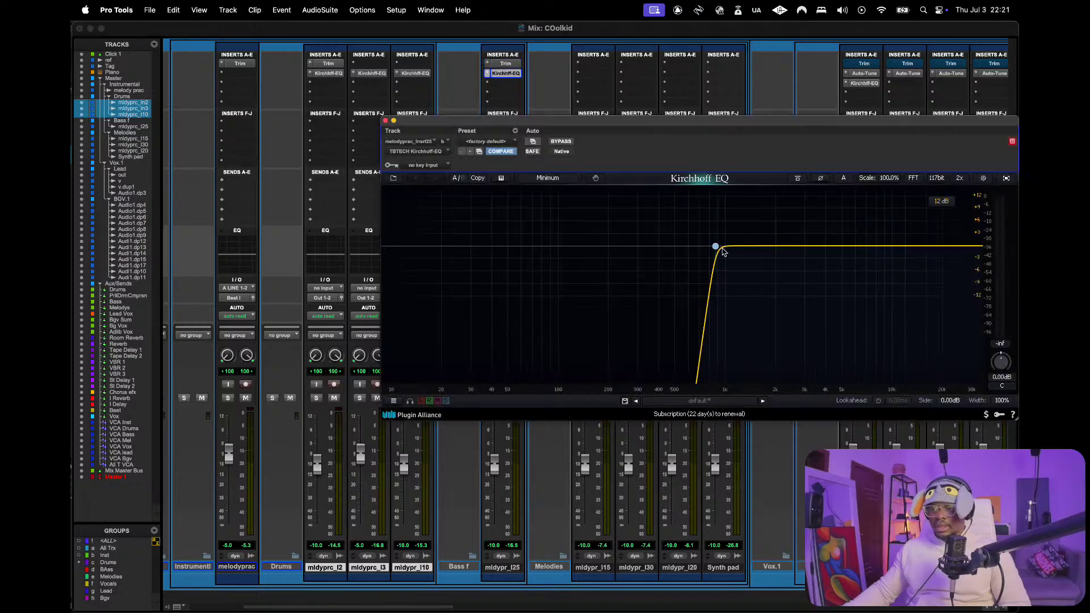
{"action": "left_click_drag", "start_coordinate": [713, 247], "coordinate": [429, 245]}
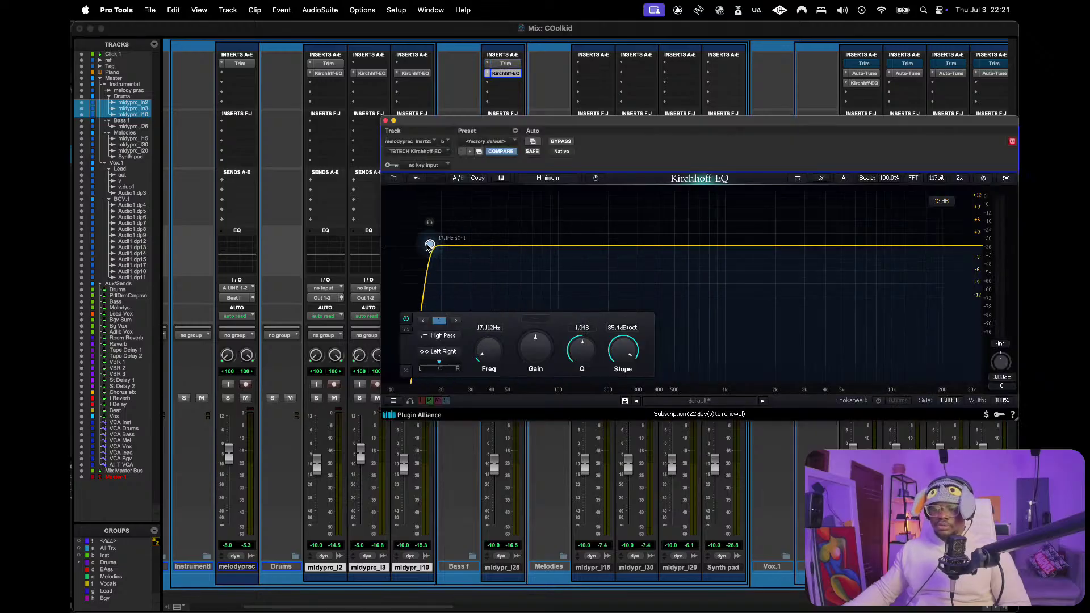
{"action": "left_click", "coordinate": [435, 340]}
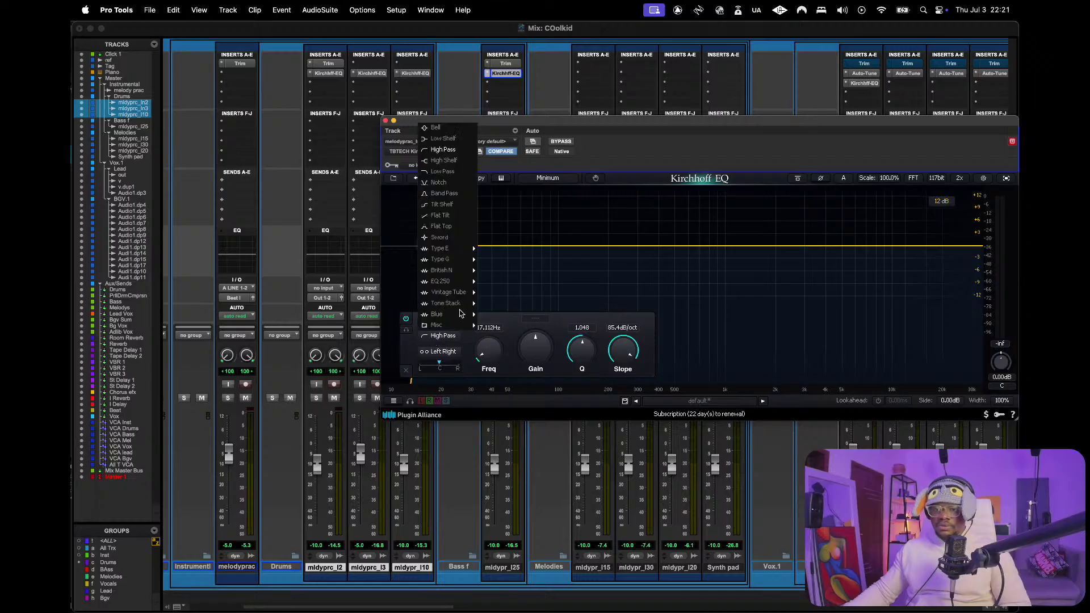
{"action": "left_click", "coordinate": [448, 142]}
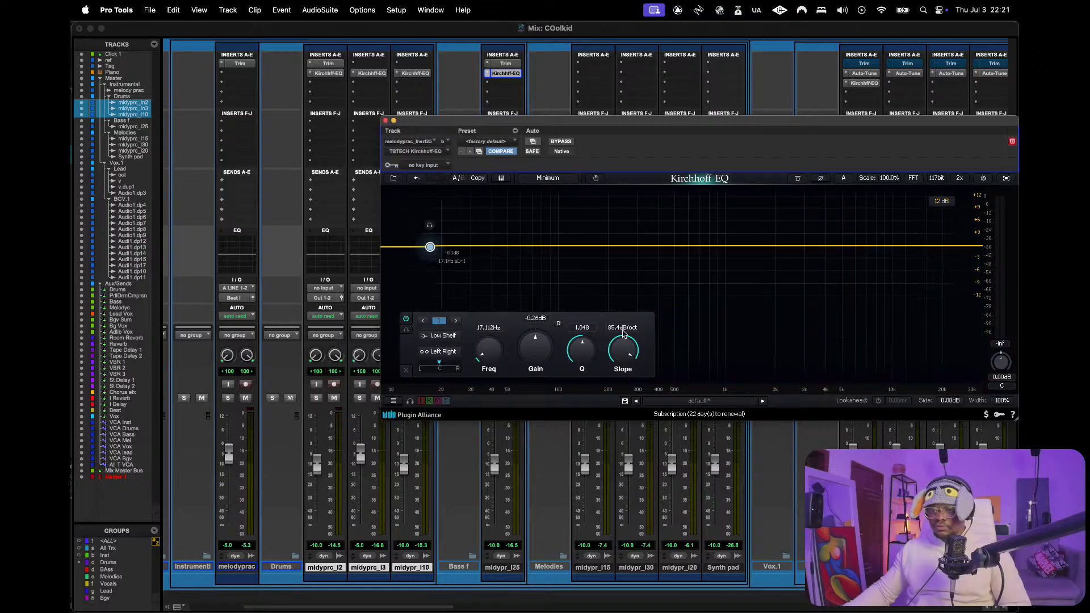
- Set the low-shelf band's gain to -12 dB with a 96 dB/oct slope at about 18 Hz
{"action": "left_click_drag", "start_coordinate": [430, 248], "coordinate": [434, 286]}
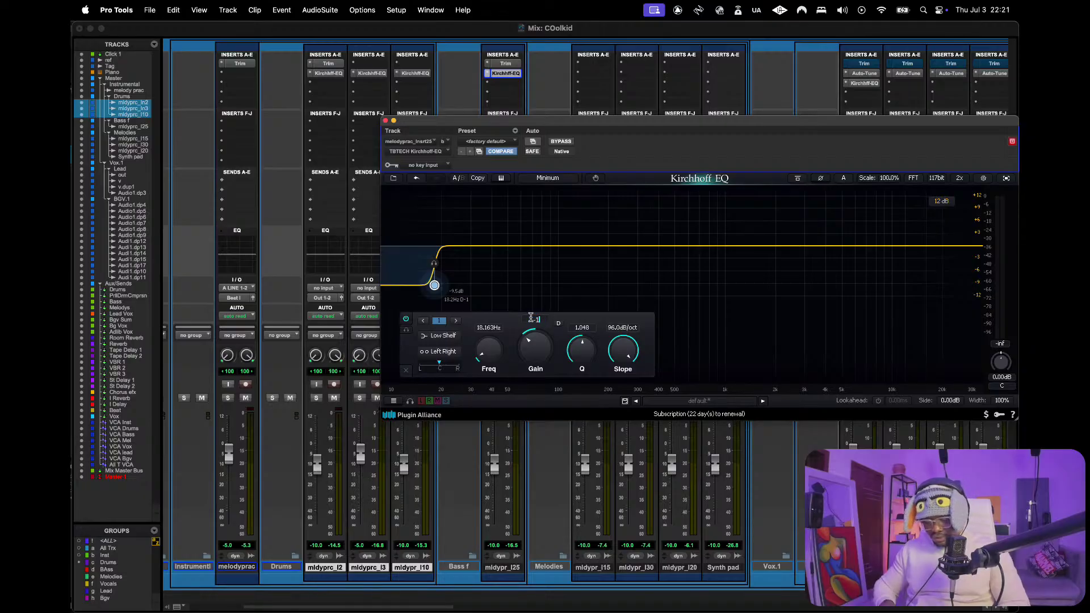
{"action": "type", "text": "2"}
{"action": "key", "text": "Return"}
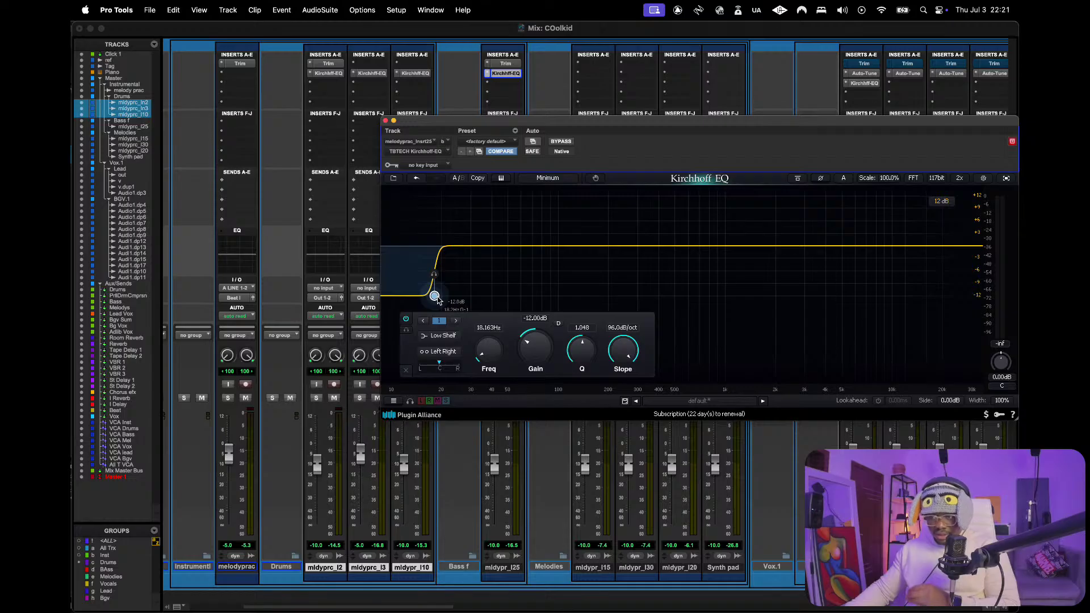
- Solo mldypr_I25 during playback and raise the low-shelf frequency to about 31 Hz
{"action": "key", "text": "space"}
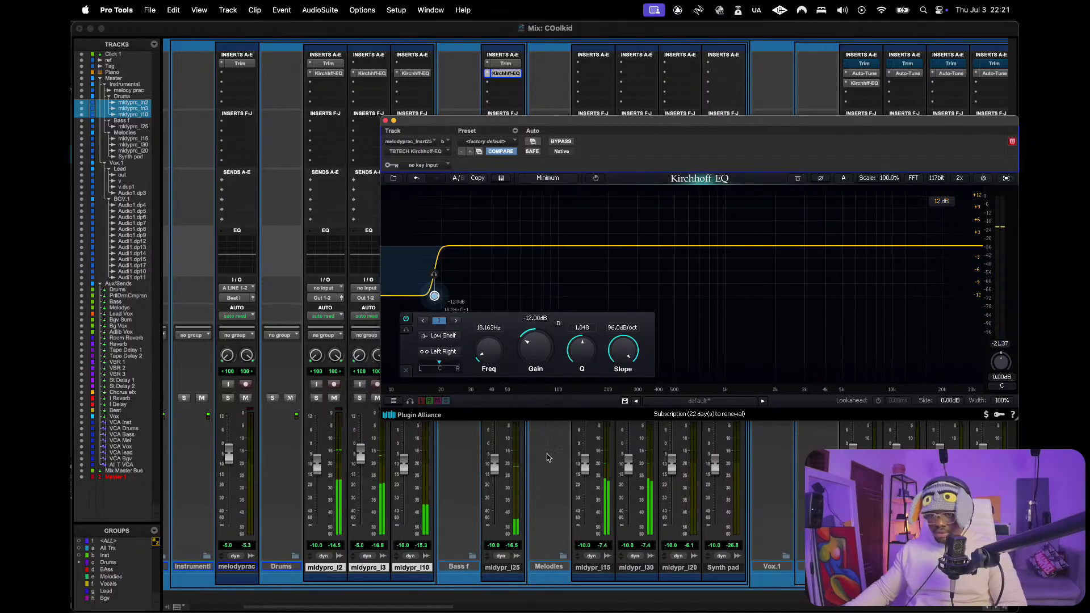
{"action": "left_click_drag", "start_coordinate": [545, 121], "coordinate": [697, 114]}
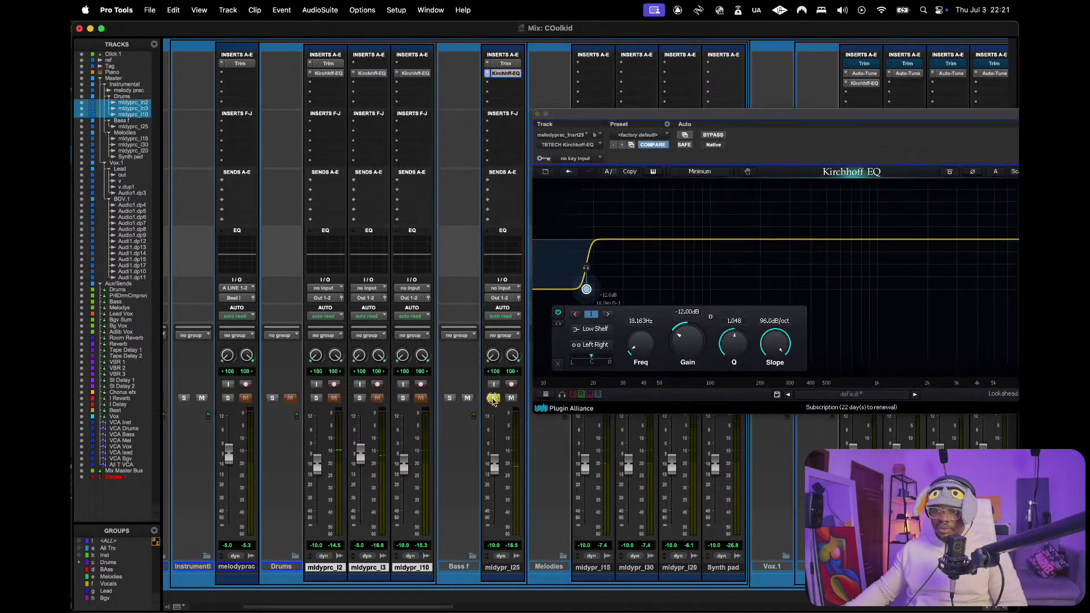
{"action": "left_click", "coordinate": [492, 399]}
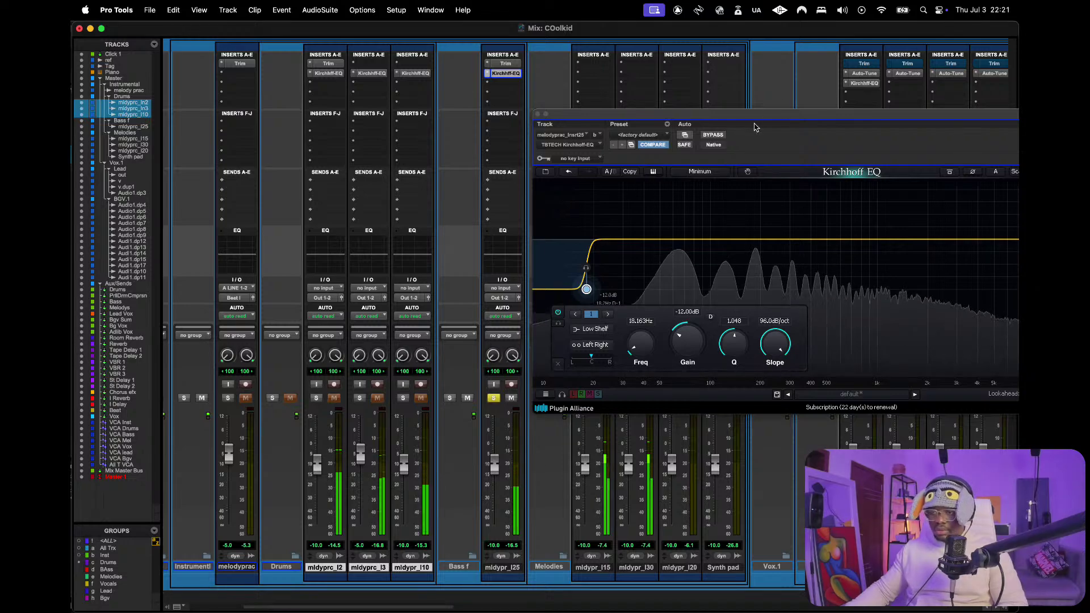
{"action": "left_click_drag", "start_coordinate": [738, 118], "coordinate": [595, 119]}
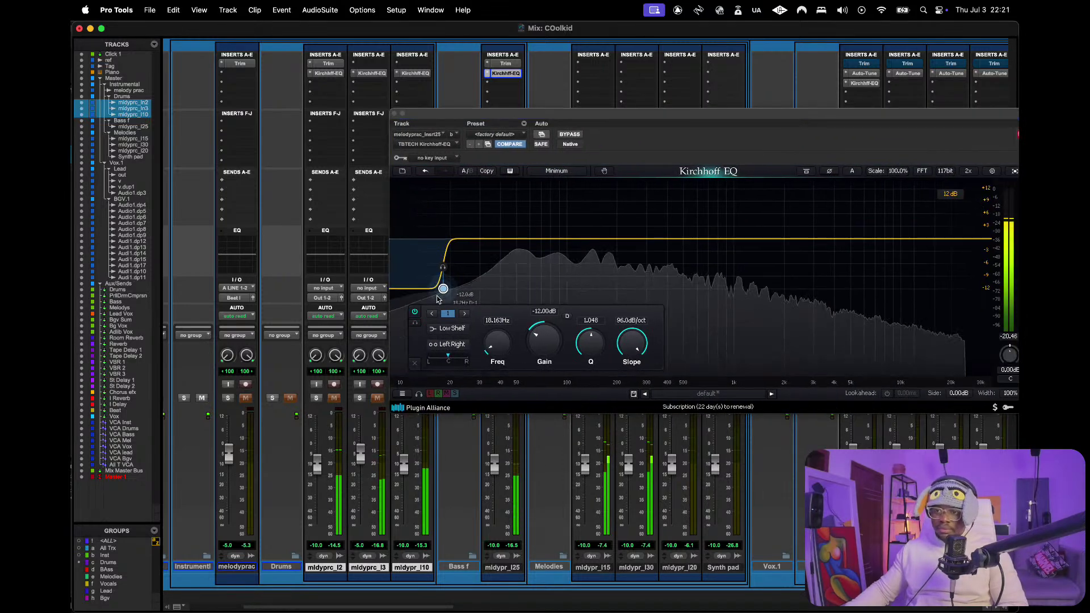
{"action": "left_click_drag", "start_coordinate": [443, 289], "coordinate": [481, 292]}
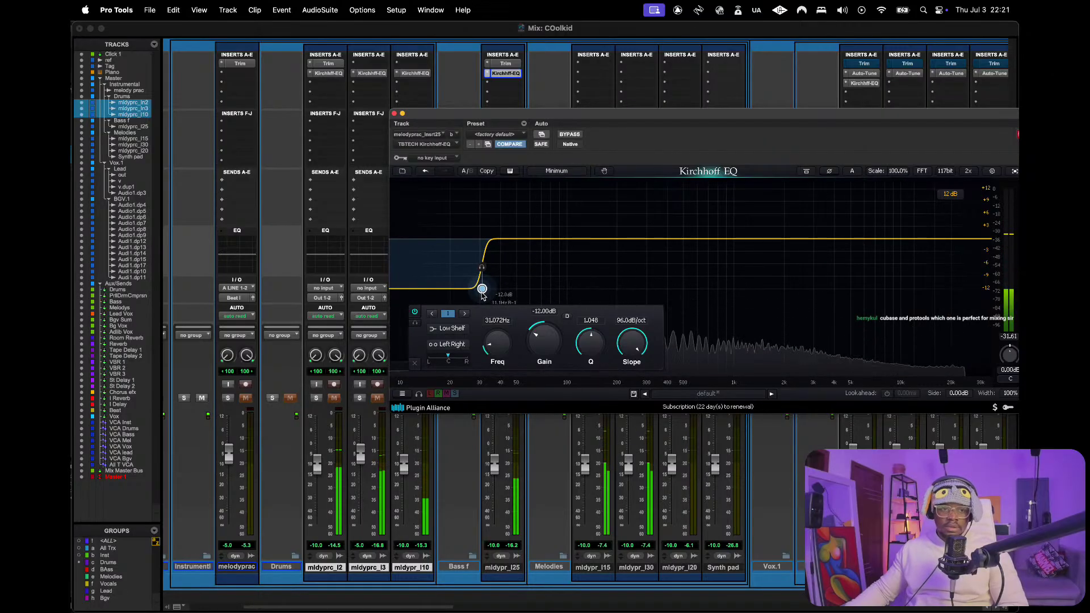
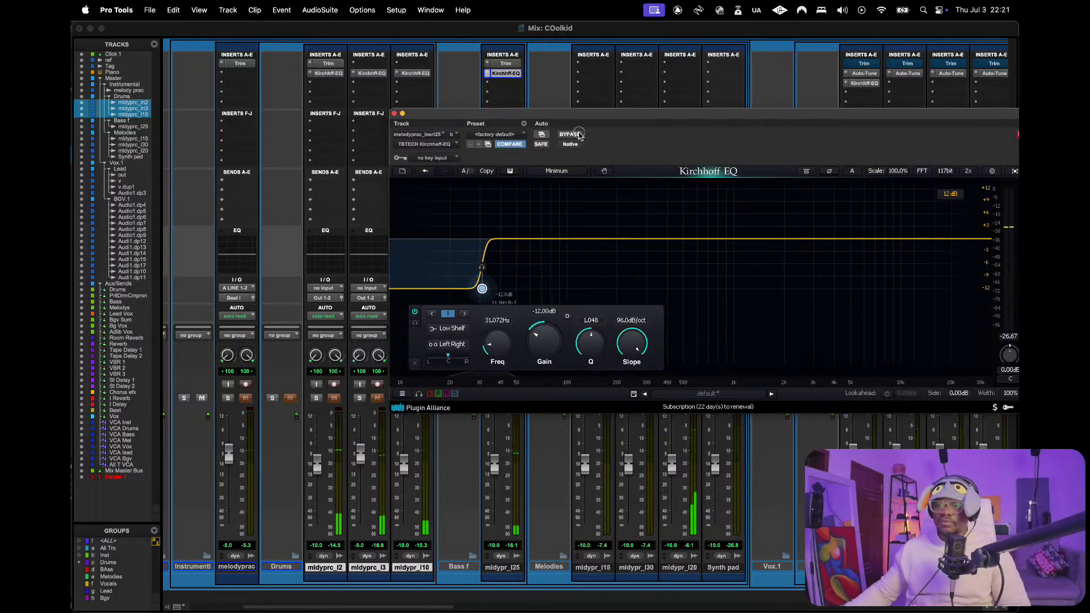
- Compare the soloed bass with the Kirchhoff-EQ bypassed and active while playing from about bar 17
{"action": "left_click_drag", "start_coordinate": [593, 117], "coordinate": [556, 125]}
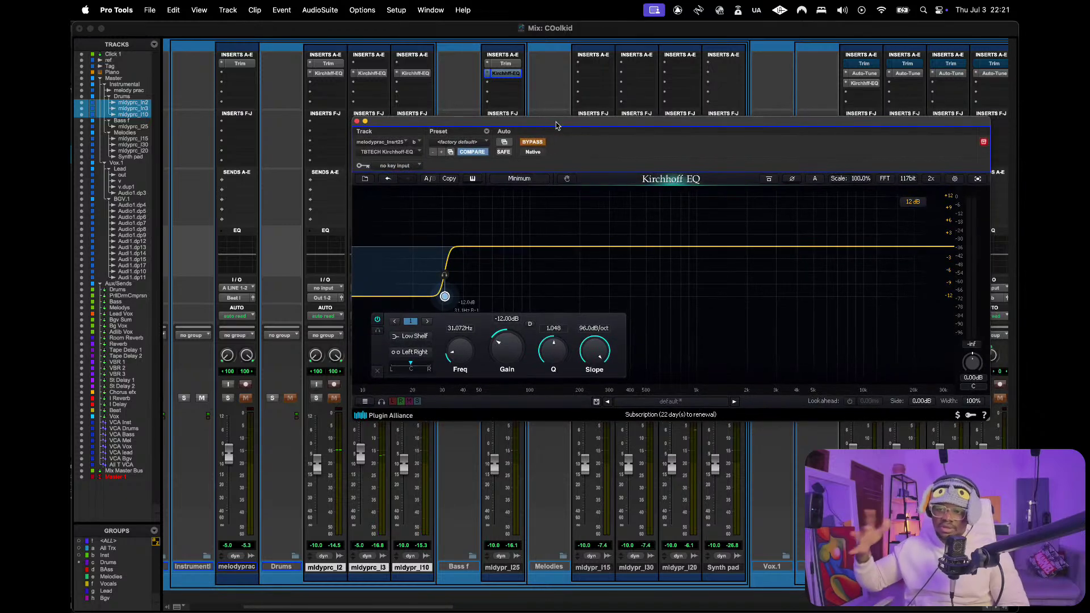
{"action": "key", "text": "super+equal"}
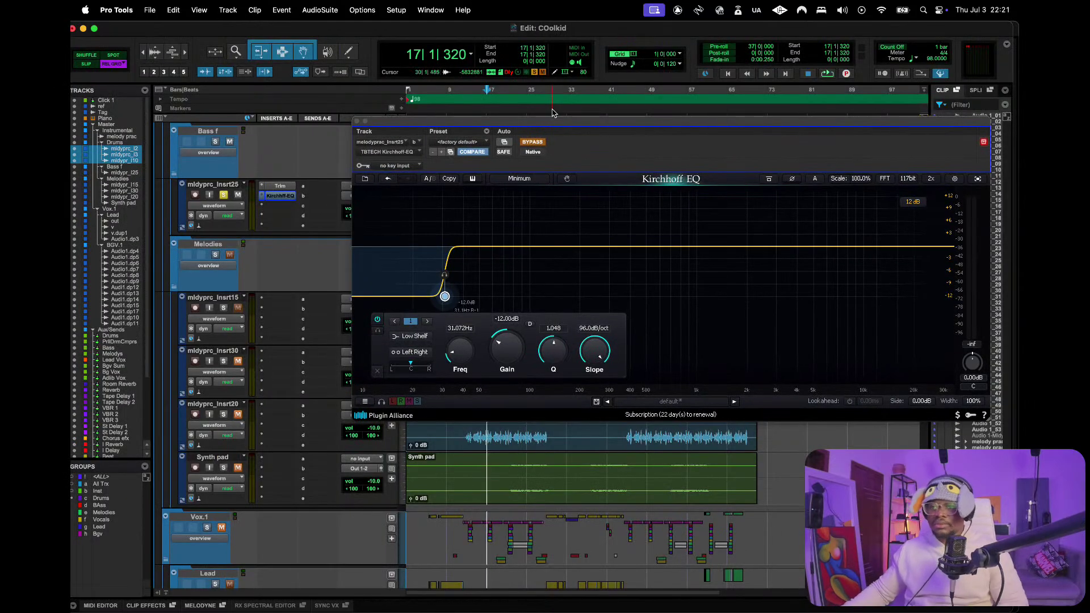
{"action": "left_click_drag", "start_coordinate": [555, 125], "coordinate": [404, 400]}
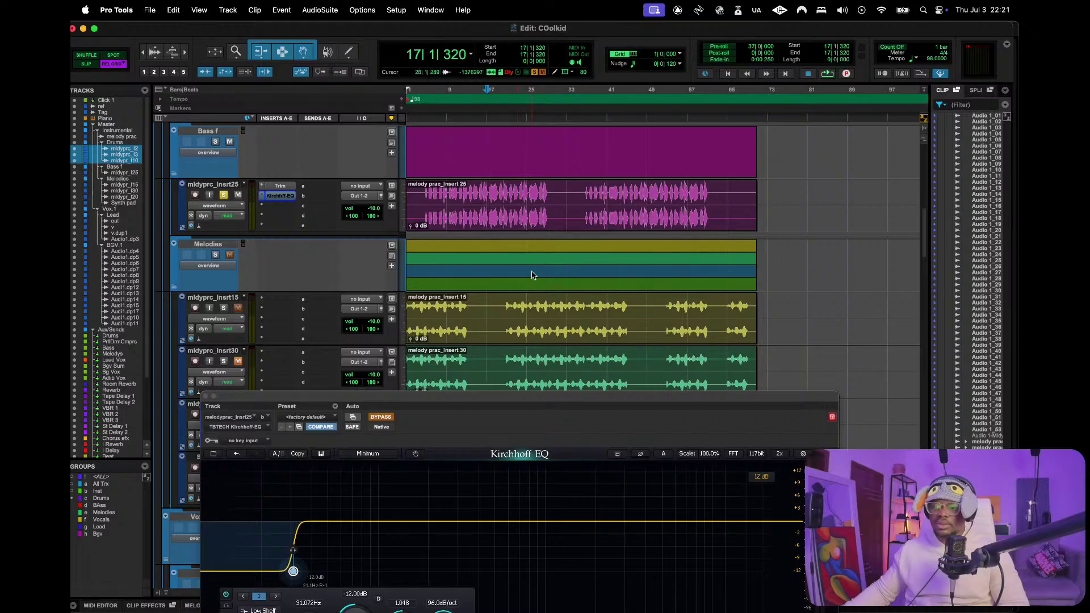
{"action": "scroll", "coordinate": [532, 275], "scroll_direction": "down", "scroll_amount": 3}
{"action": "key", "text": "space"}
{"action": "left_click_drag", "start_coordinate": [548, 403], "coordinate": [603, 191]}
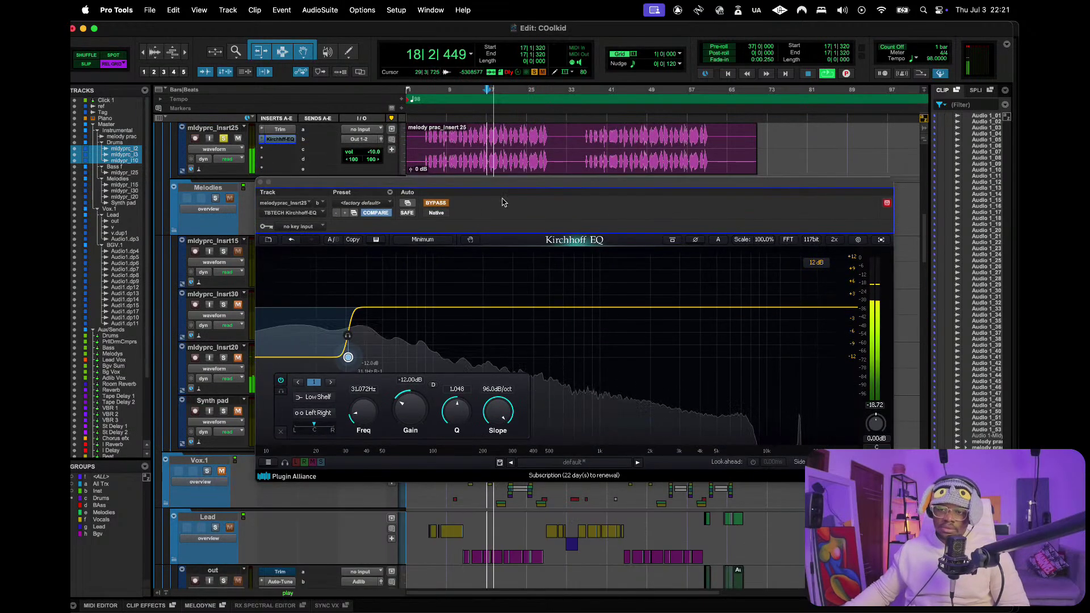
{"action": "left_click", "coordinate": [437, 203]}
{"action": "left_click", "coordinate": [494, 171]}
{"action": "key", "text": "space"}
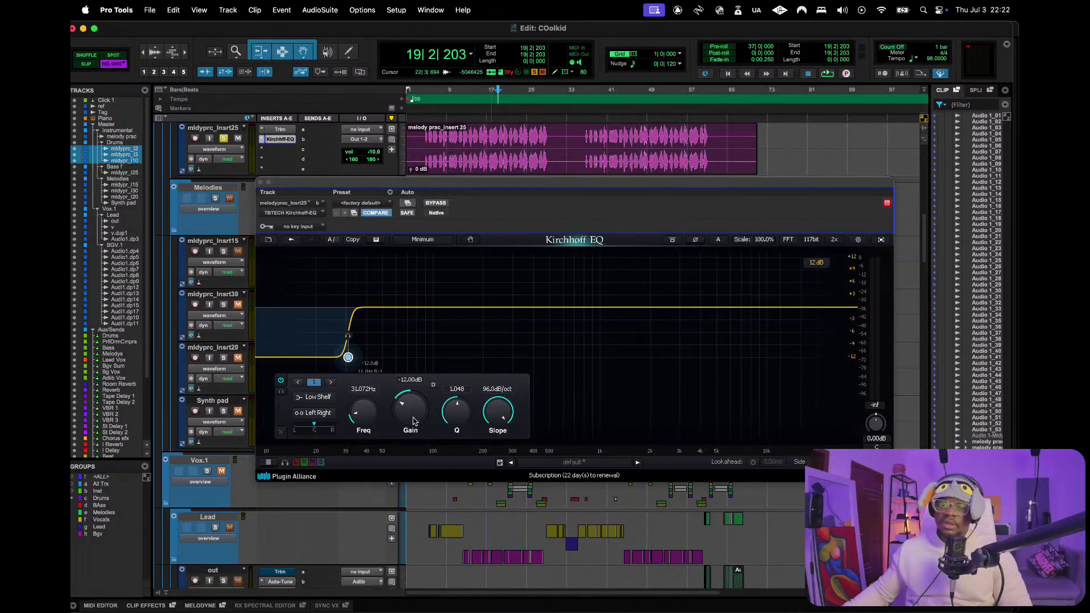
- Try the High Pass filter type on the bass track's EQ band, audition it from bar 16 and undo the change
{"action": "left_click", "coordinate": [318, 396]}
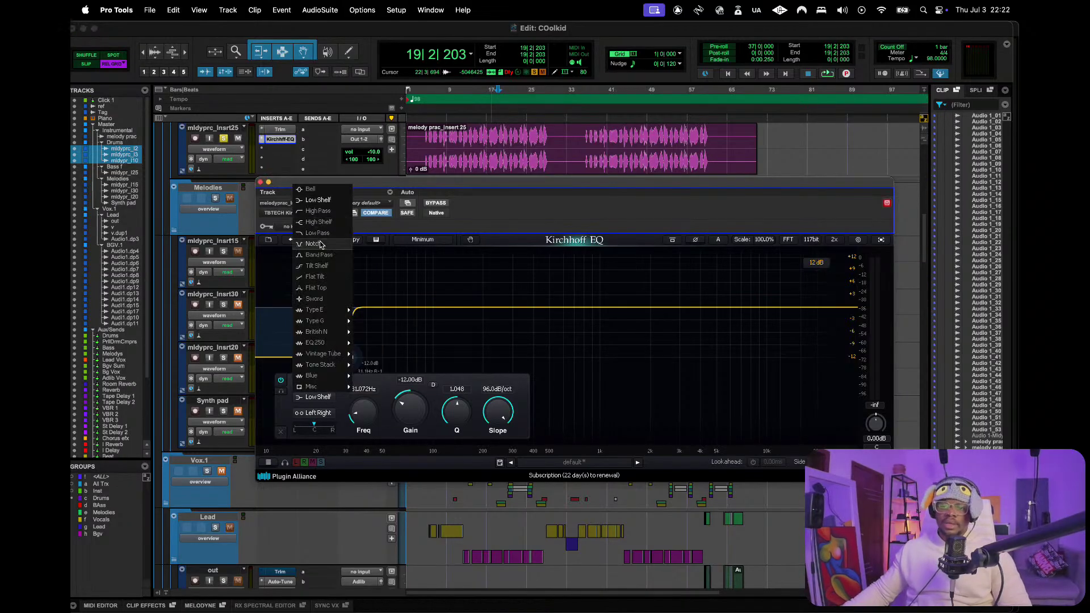
{"action": "left_click", "coordinate": [319, 211]}
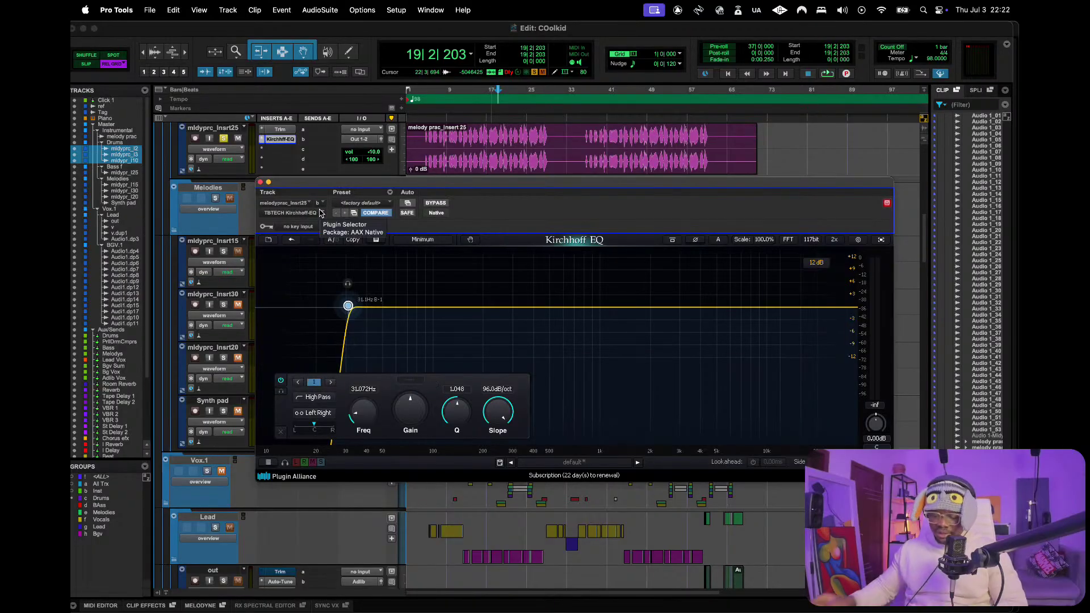
{"action": "key", "text": "space"}
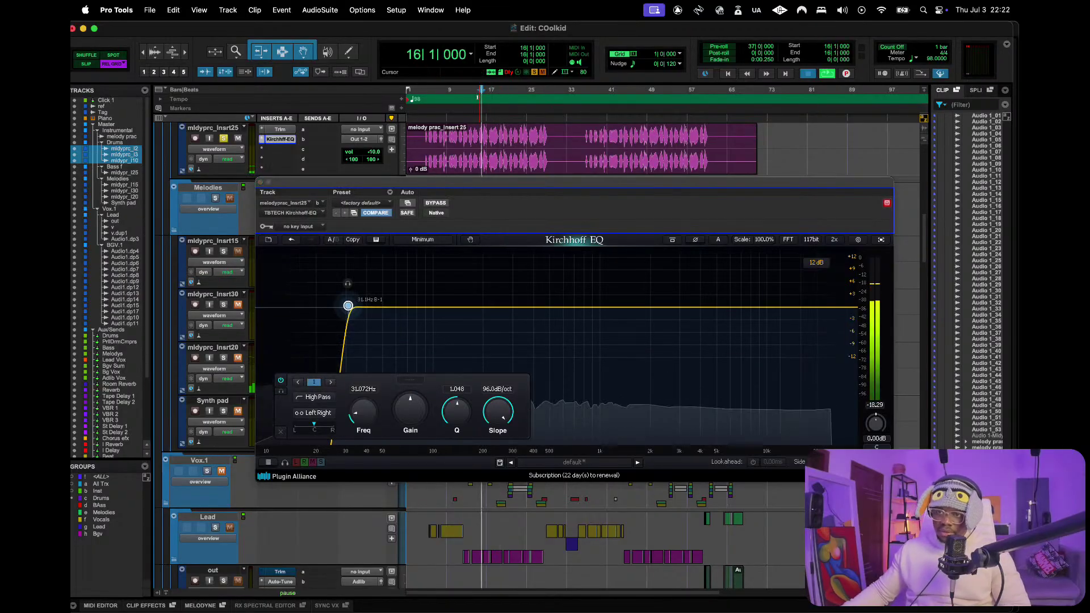
{"action": "left_click", "coordinate": [482, 141]}
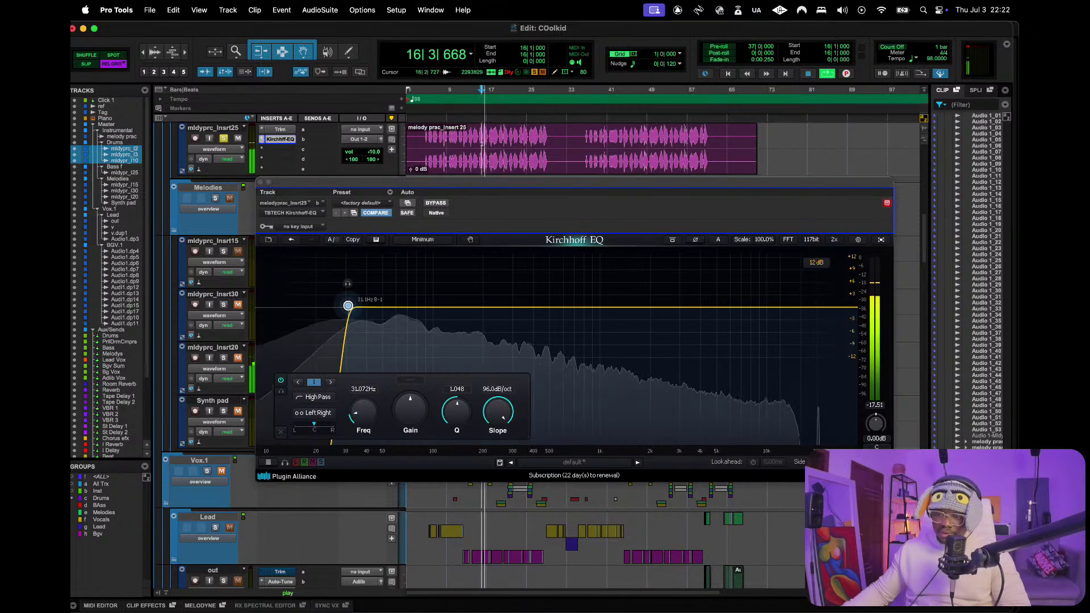
{"action": "key", "text": "space"}
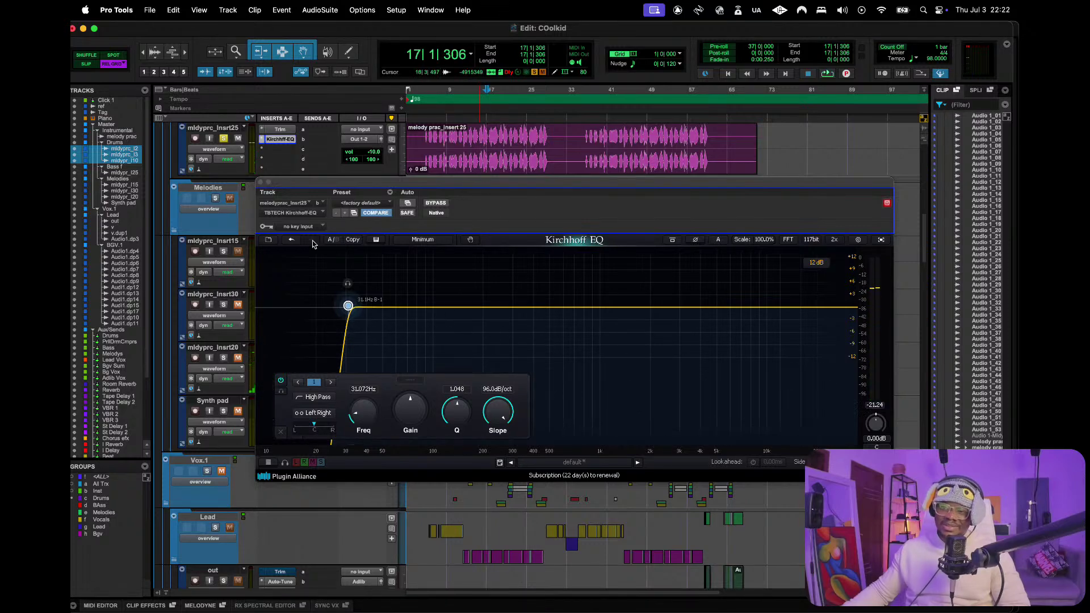
{"action": "left_click", "coordinate": [293, 242]}
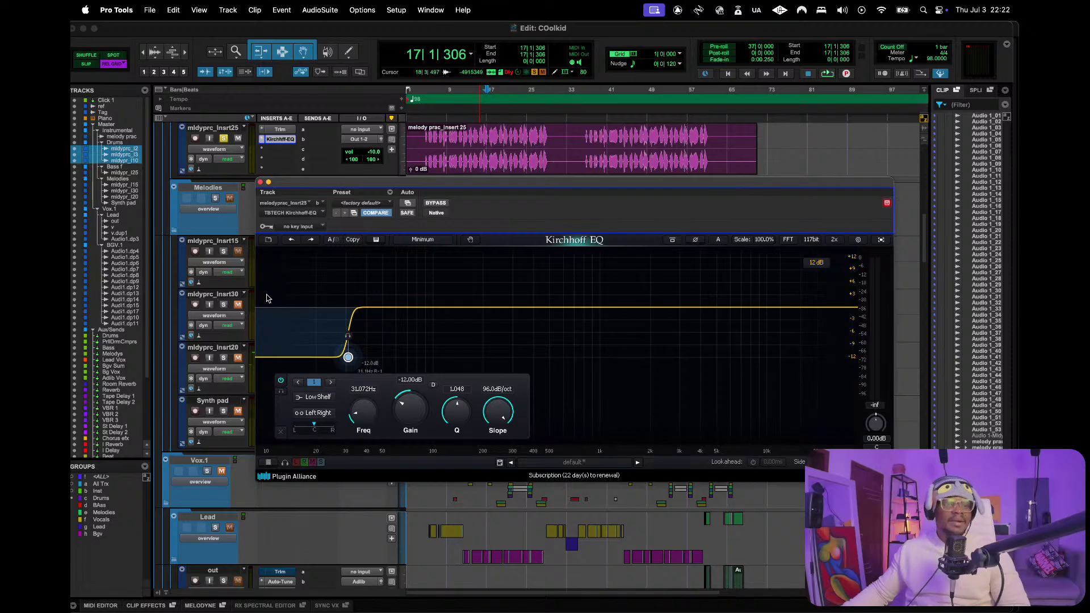
{"action": "left_click", "coordinate": [261, 182]}
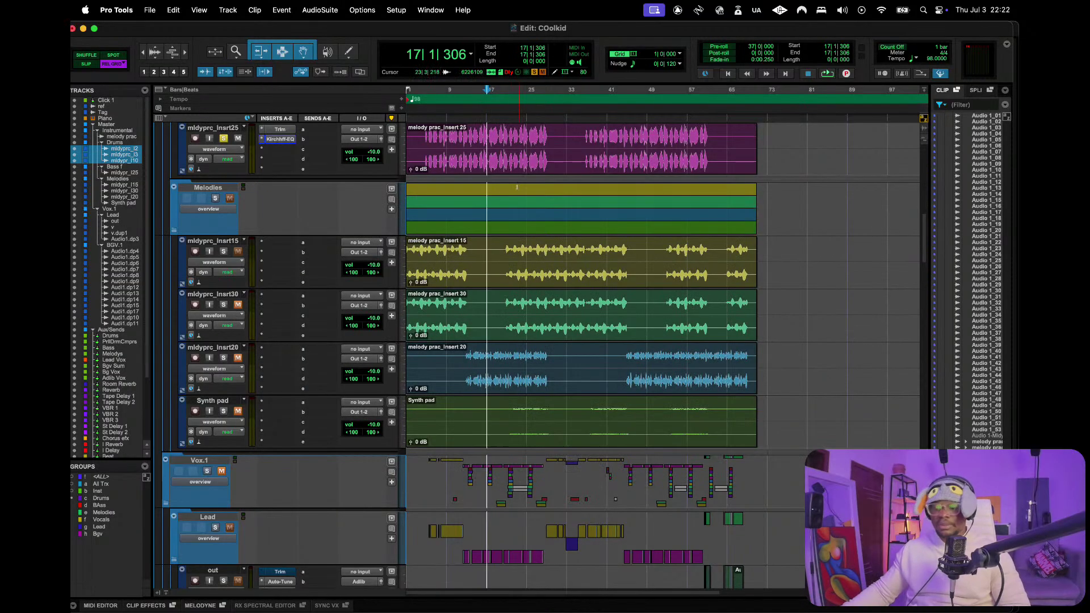
- Play from the session start and solo mldyprc_Insrt15 and mldyprc_Insrt30 in turn to compare the two melody tracks
{"action": "key", "text": "Return"}
{"action": "key", "text": "space"}
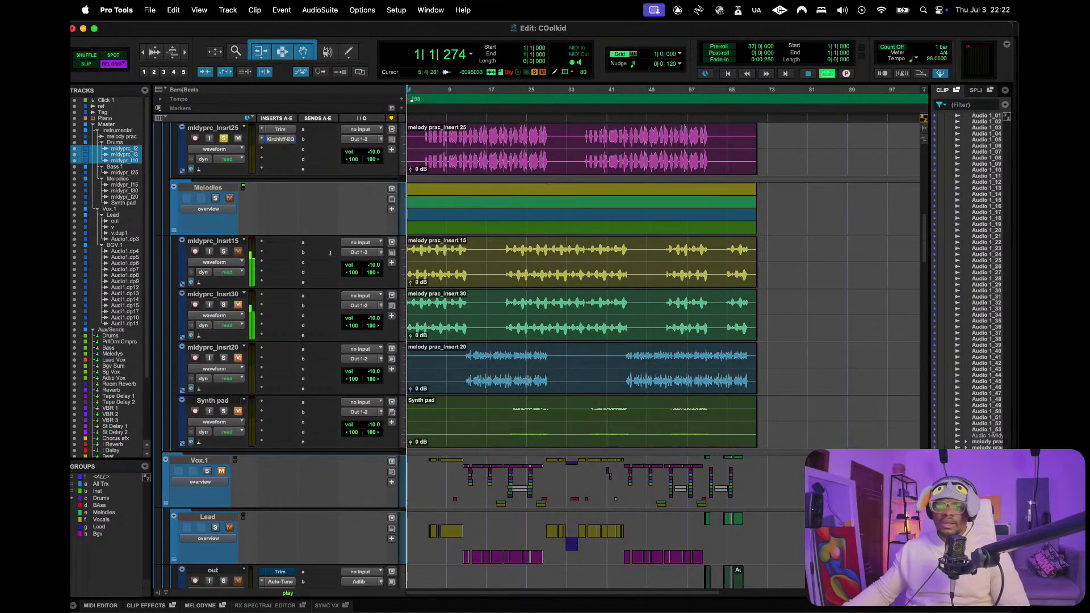
{"action": "left_click", "coordinate": [223, 251]}
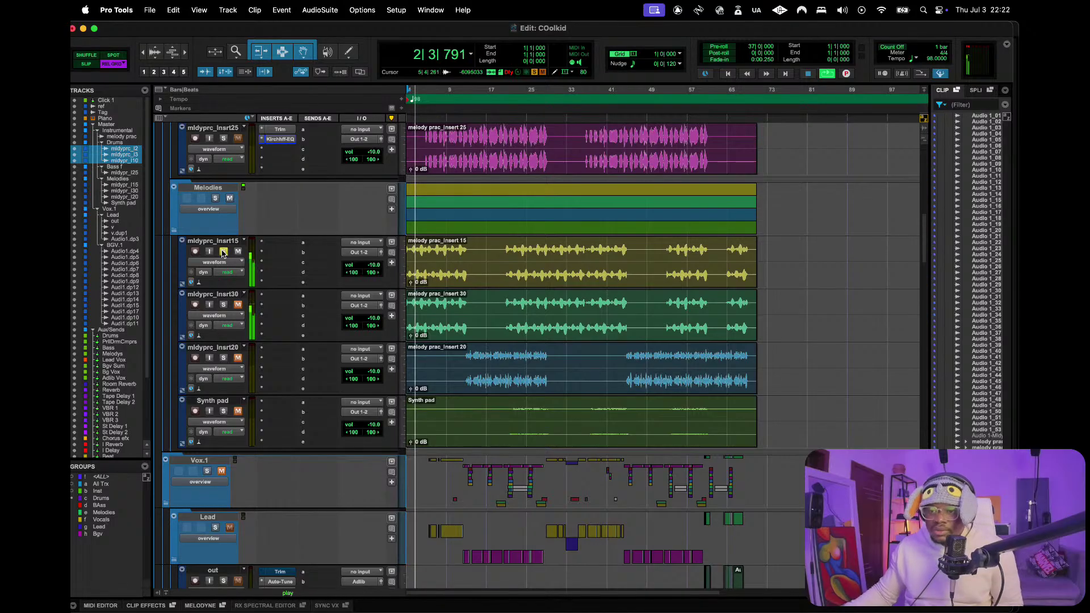
{"action": "left_click", "coordinate": [223, 252]}
{"action": "left_click", "coordinate": [223, 304]}
{"action": "key", "text": "space"}
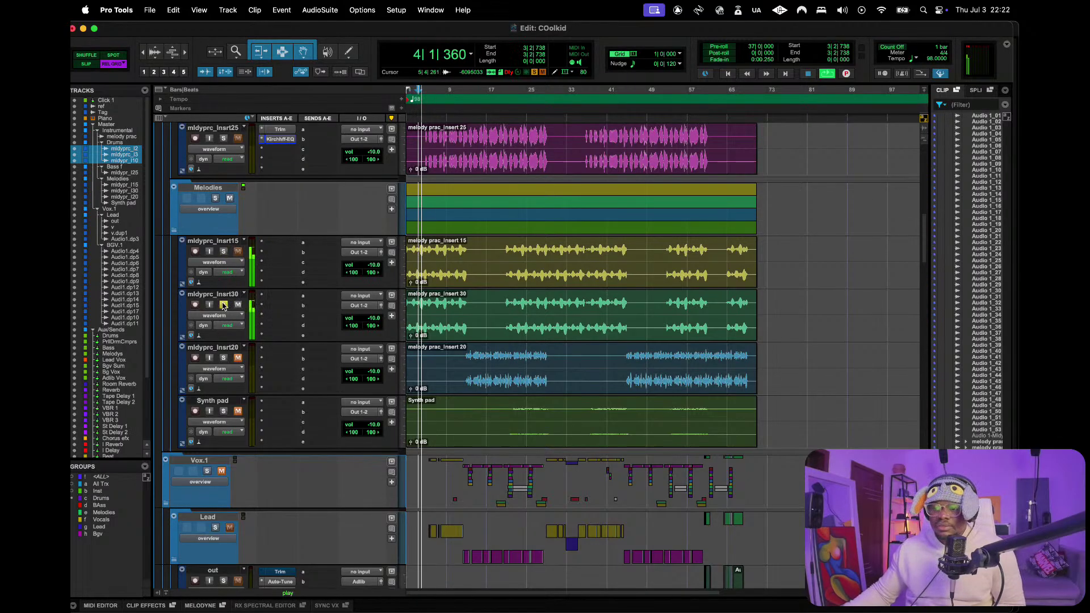
{"action": "key", "text": "space"}
{"action": "key", "text": "space"}
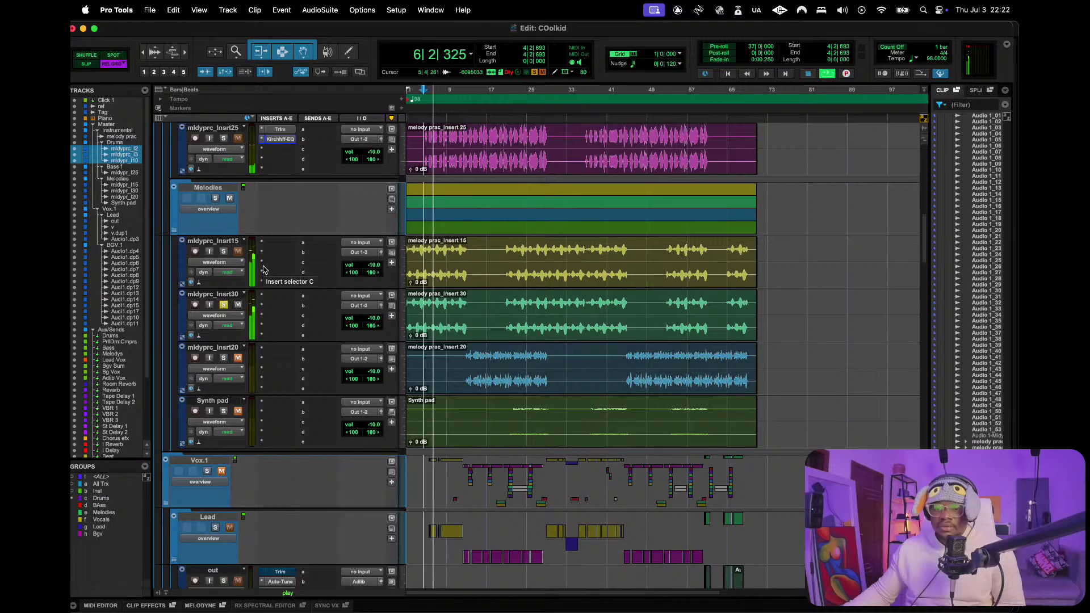
{"action": "left_click", "coordinate": [224, 251]}
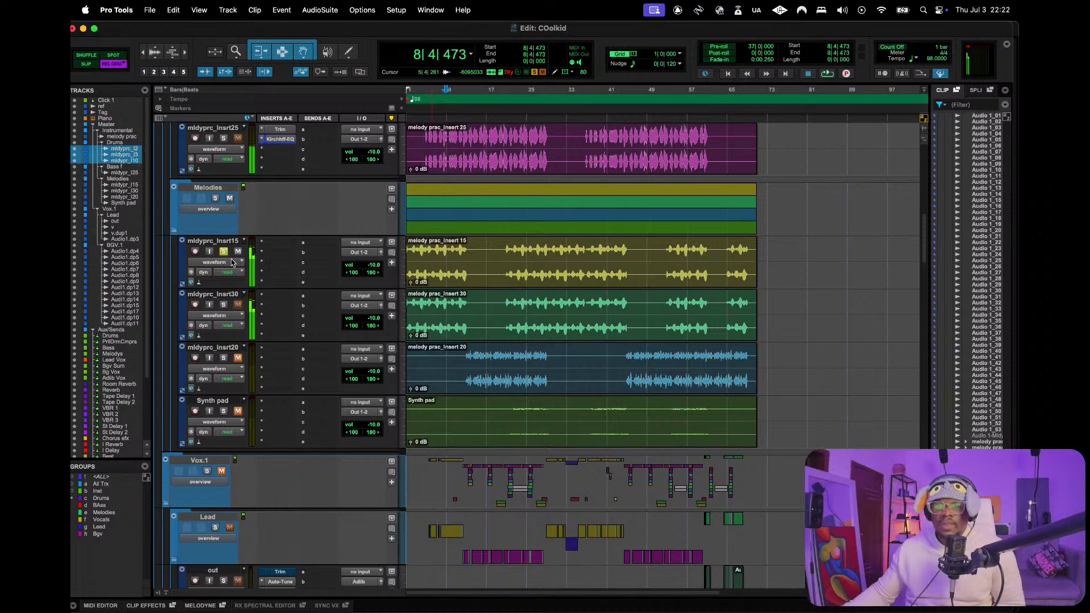
{"action": "left_click", "coordinate": [225, 252]}
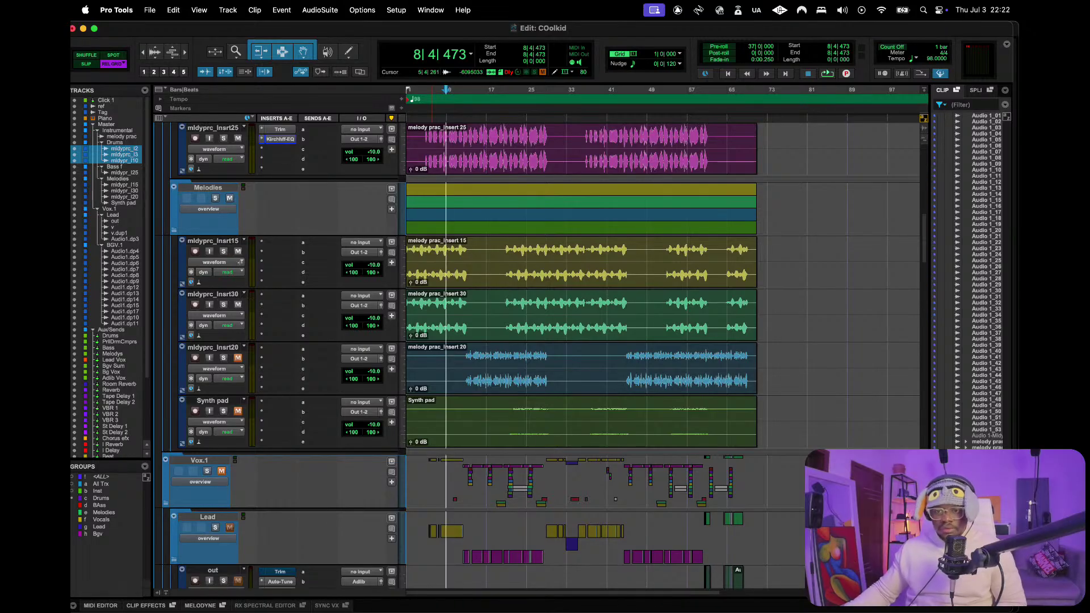
- Listen to the unsoloed melody tracks with the beat, playing from about bar 8 and again from the session start
{"action": "key", "text": "space"}
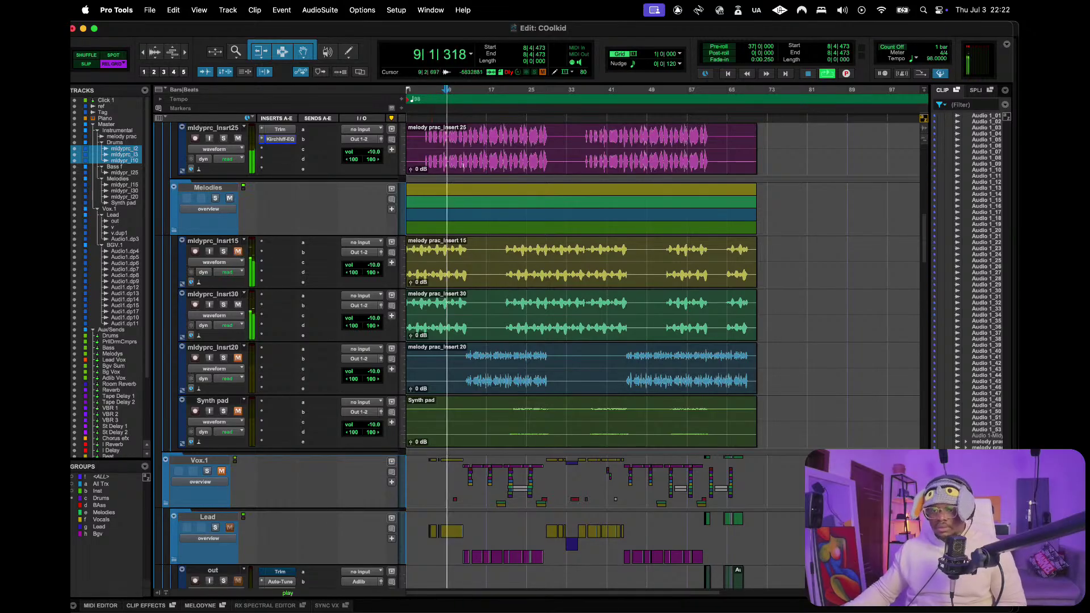
{"action": "key", "text": "space"}
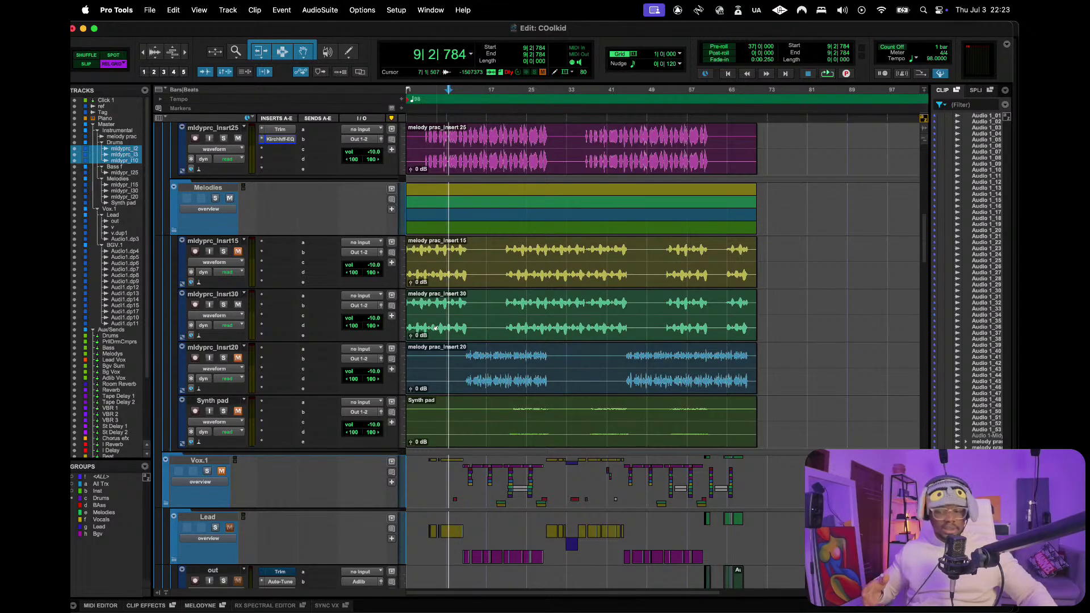
{"action": "left_click", "coordinate": [729, 75]}
{"action": "key", "text": "space"}
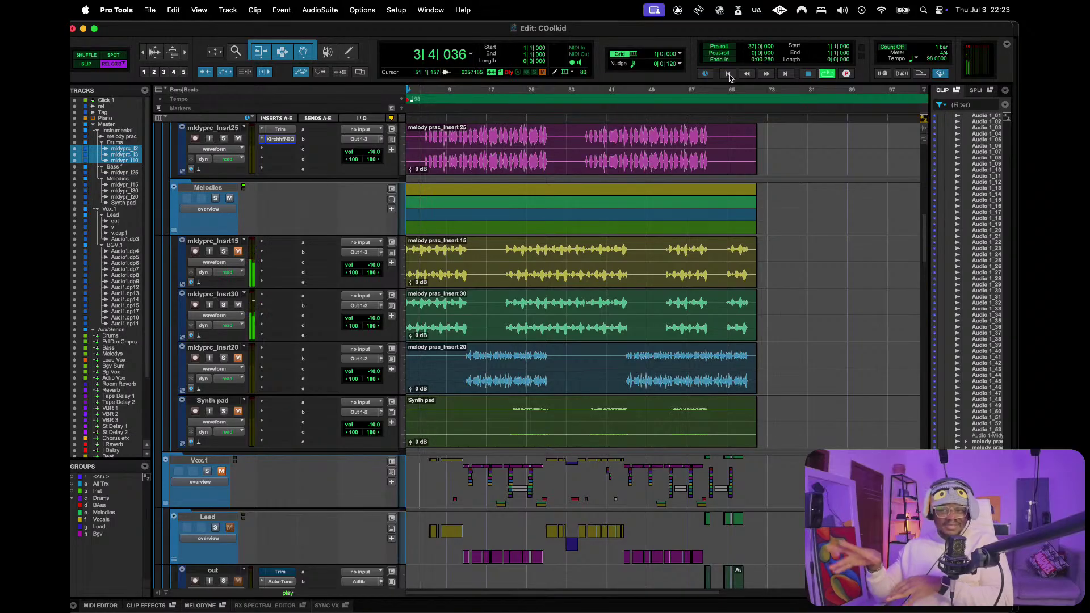
{"action": "key", "text": "space"}
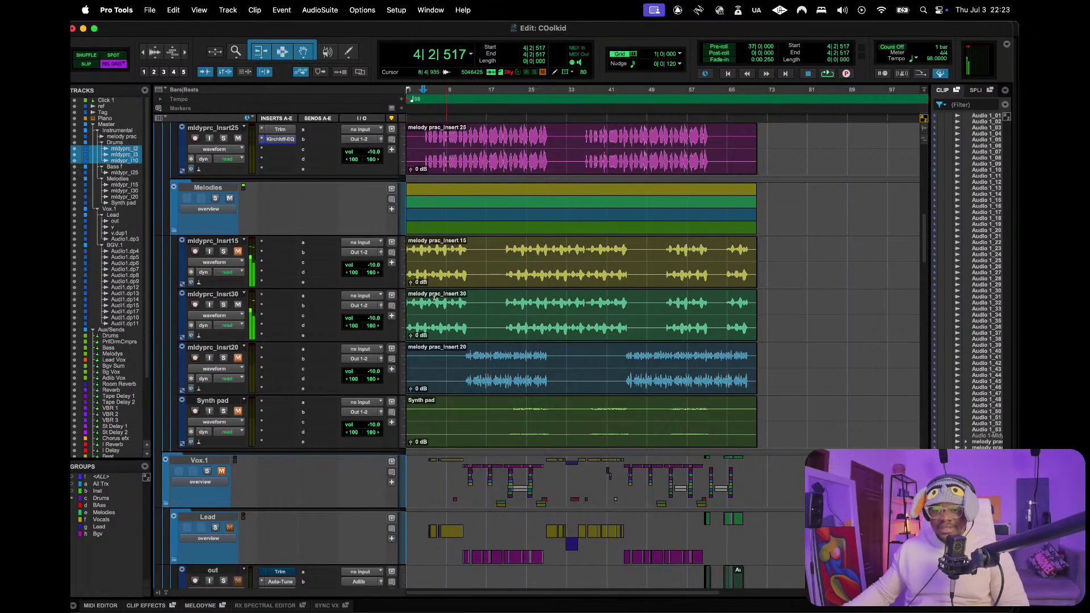
- Insert the mono Trim plug-in on mldypr_I15 in the Mix window and lower its gain by about 10 dB
{"action": "left_click", "coordinate": [230, 296]}
{"action": "key", "text": "super+equal"}
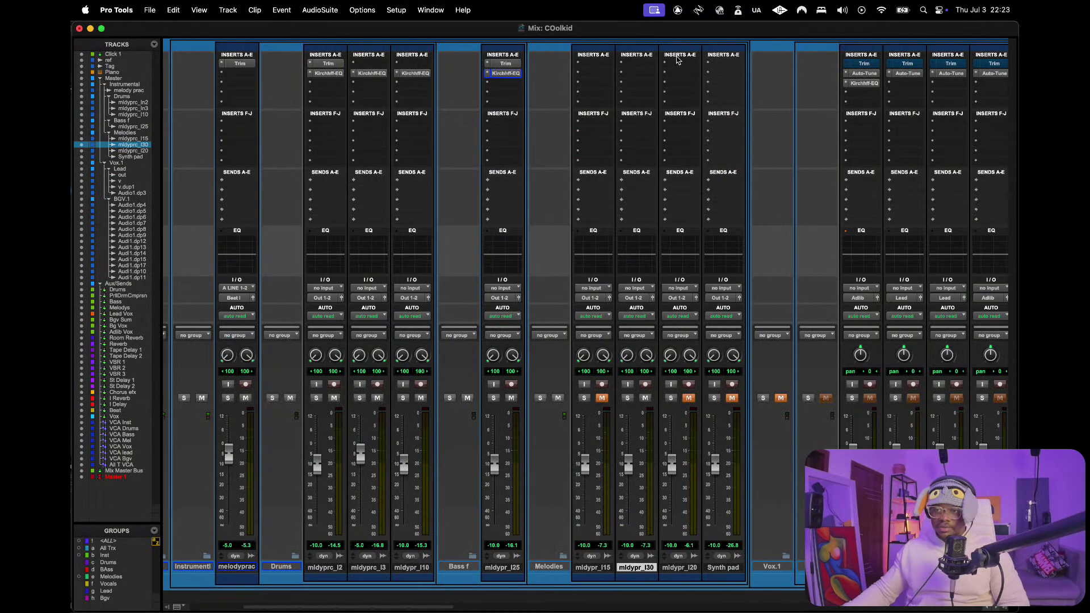
{"action": "left_click", "coordinate": [593, 68]}
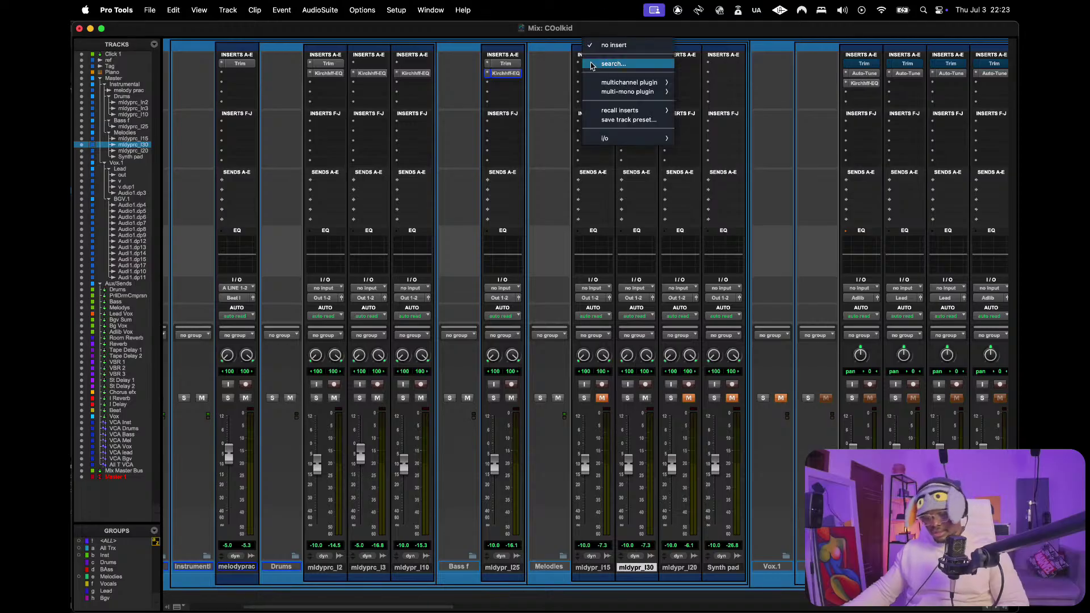
{"action": "type", "text": "trim"}
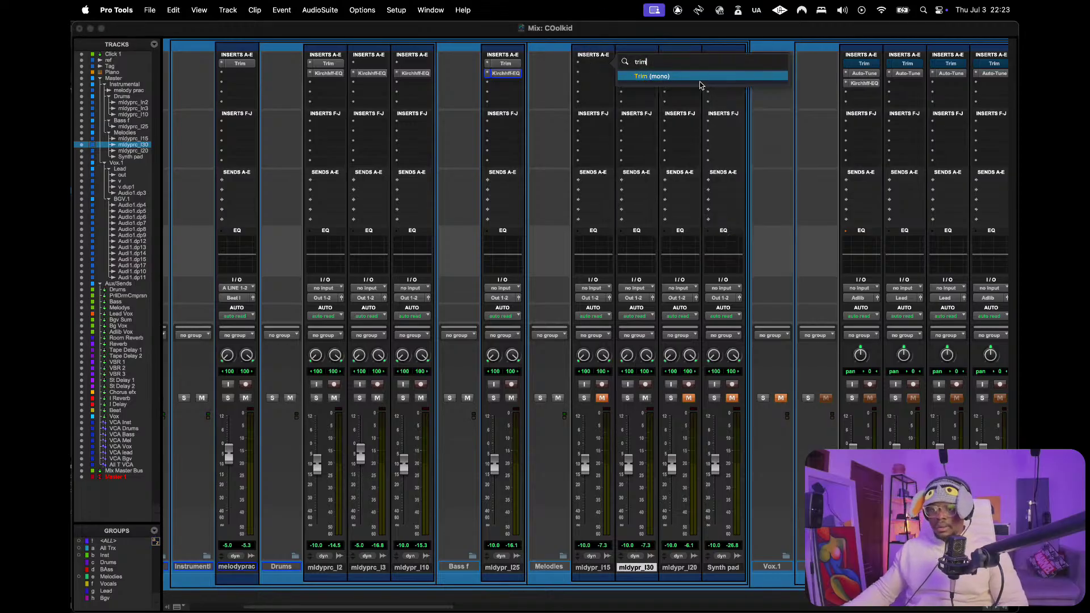
{"action": "left_click", "coordinate": [699, 77]}
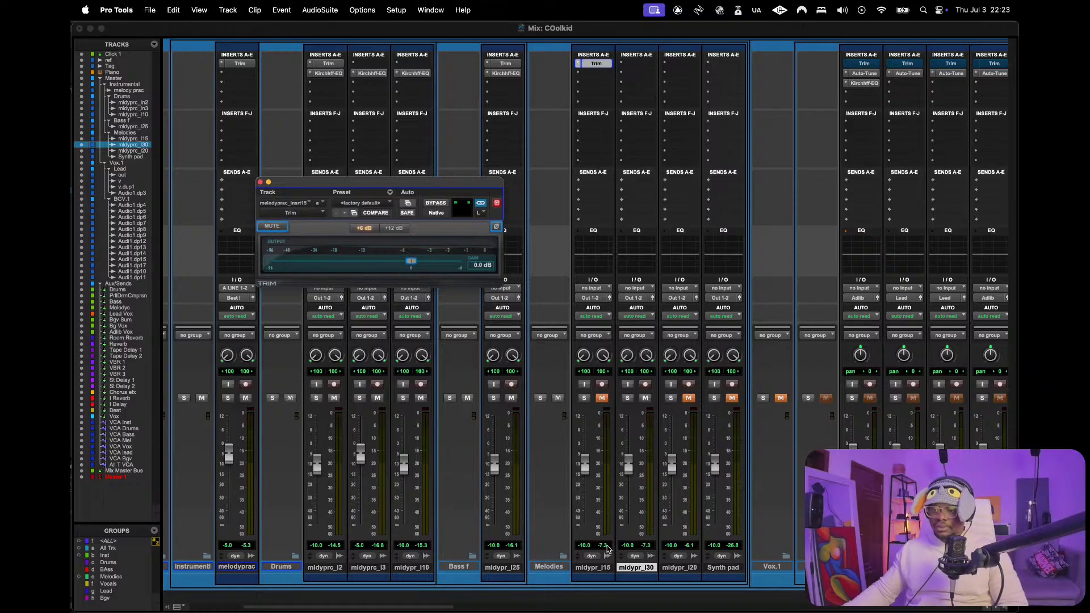
{"action": "key", "text": "space"}
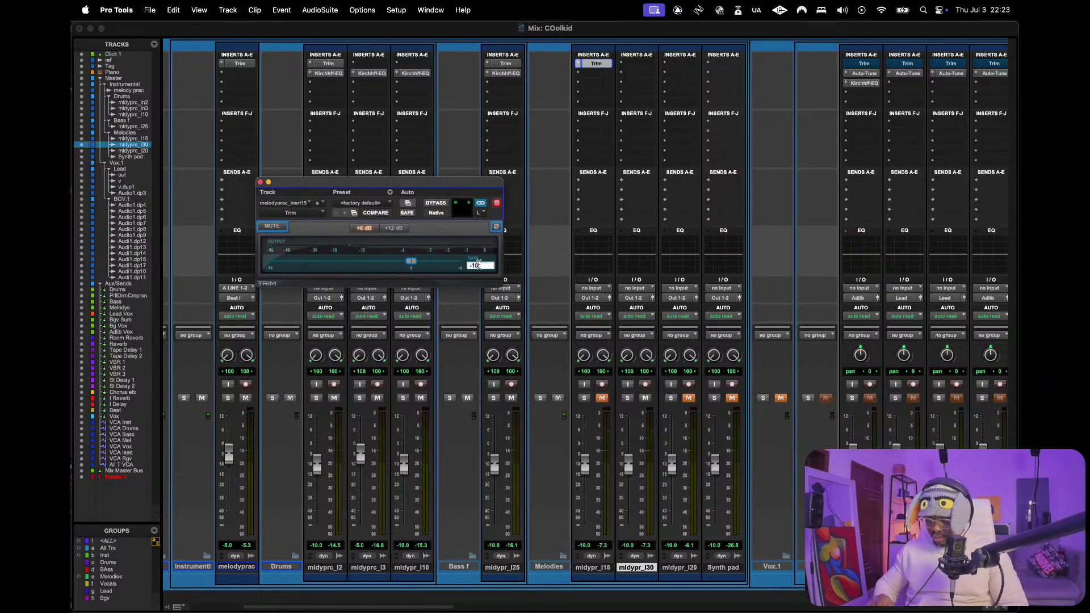
- Set the Trim gain to -10 dB and move the Trim insert from the mldypr_I15 track to the mldypr_I30 track
{"action": "key", "text": "Return"}
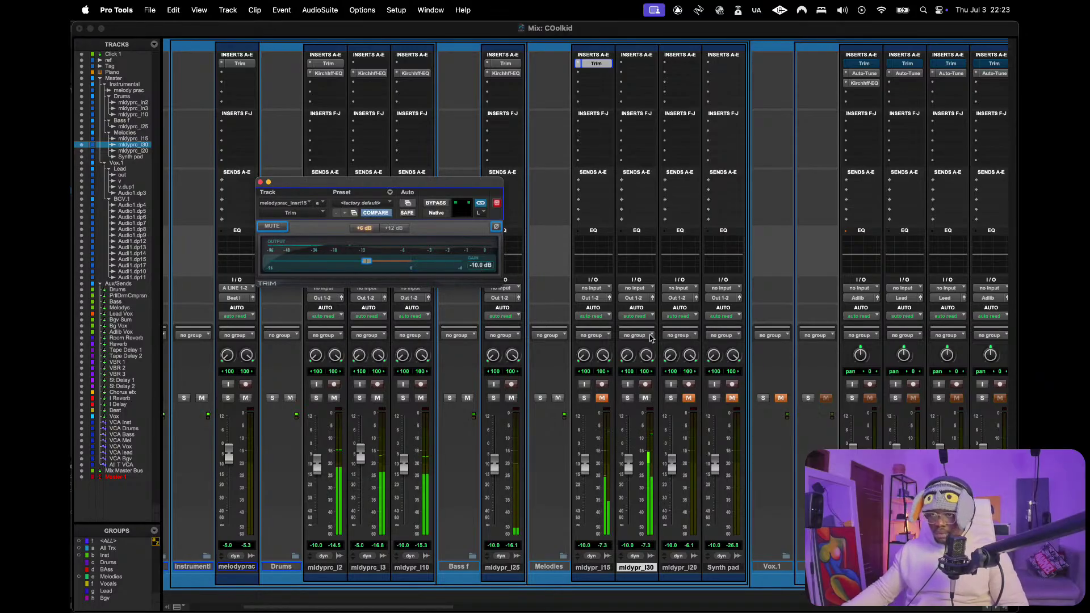
{"action": "left_click", "coordinate": [640, 67]}
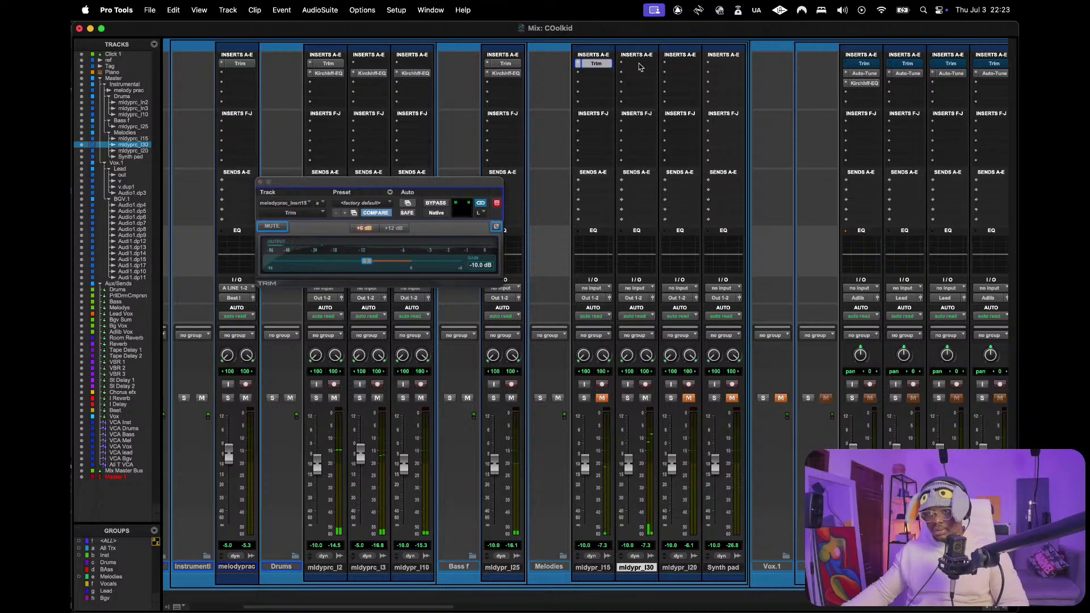
{"action": "left_click_drag", "start_coordinate": [639, 67], "coordinate": [639, 65]}
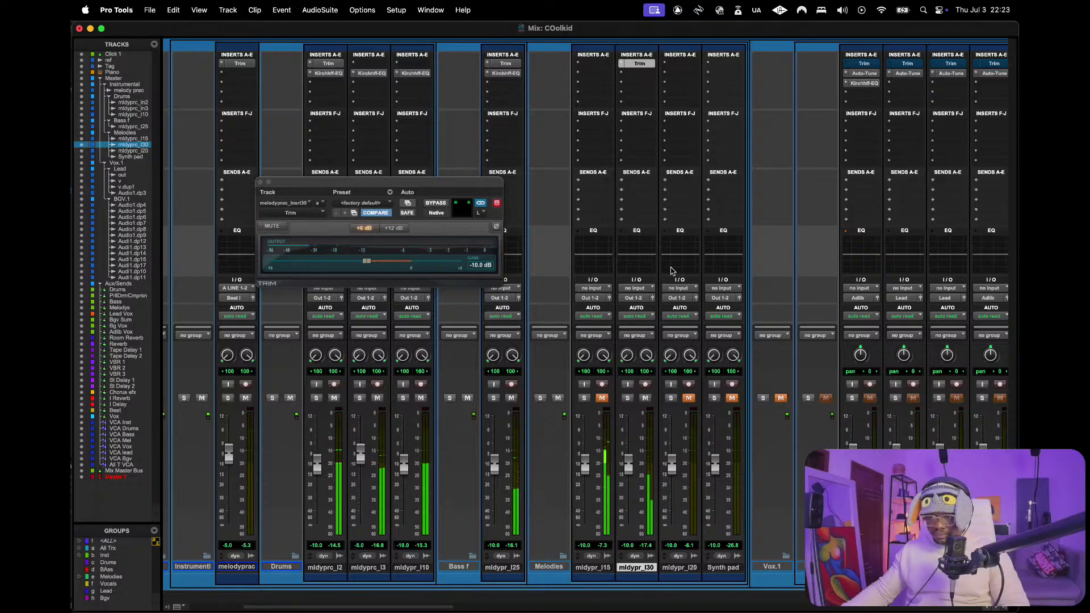
- Close the Trim plug-in, return to the Edit window and play the session from bar 1
{"action": "key", "text": "super+equal"}
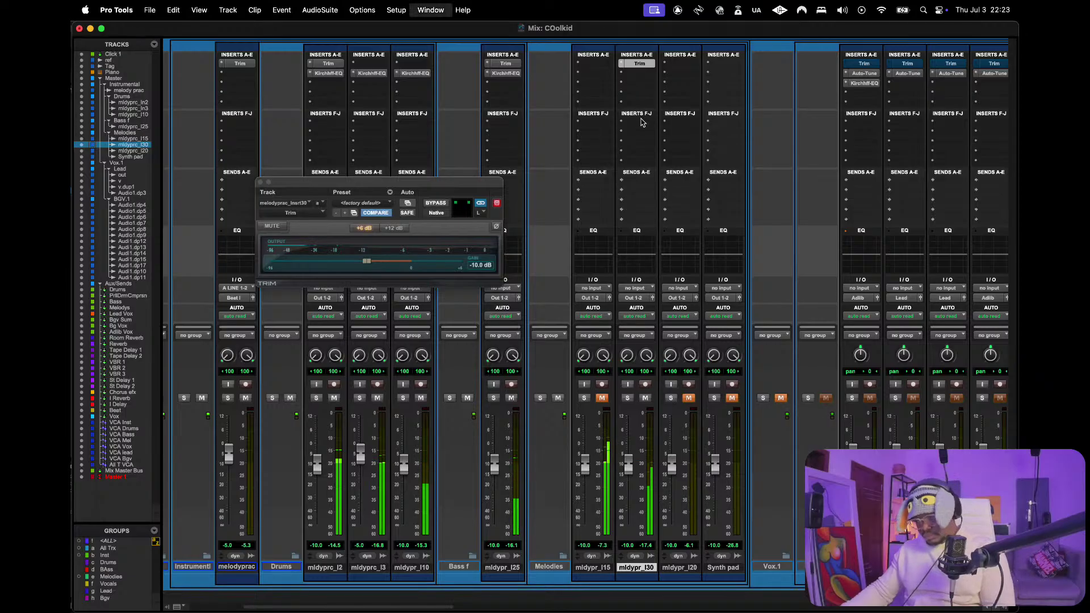
{"action": "left_click", "coordinate": [259, 182]}
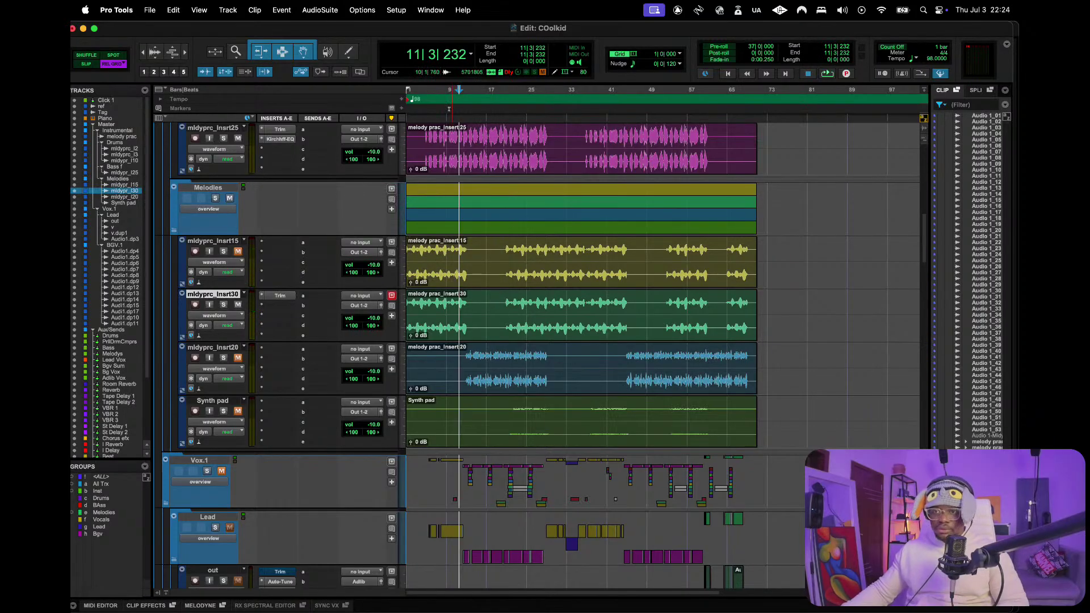
{"action": "left_click_drag", "start_coordinate": [449, 108], "coordinate": [312, 107]}
{"action": "key", "text": "super+bracketright"}
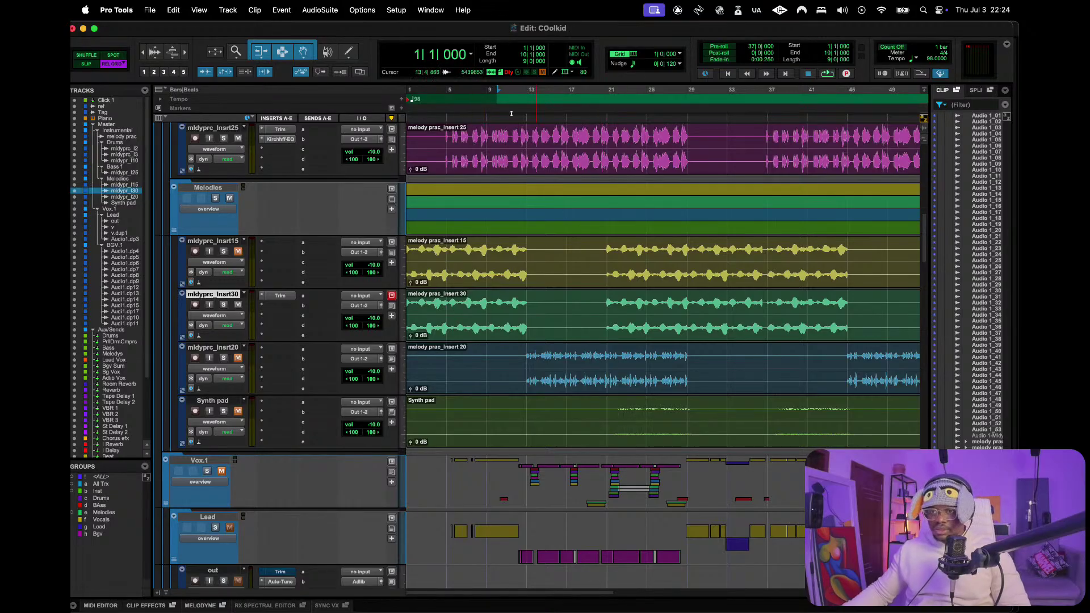
{"action": "left_click_drag", "start_coordinate": [498, 96], "coordinate": [488, 96]}
{"action": "key", "text": "space"}
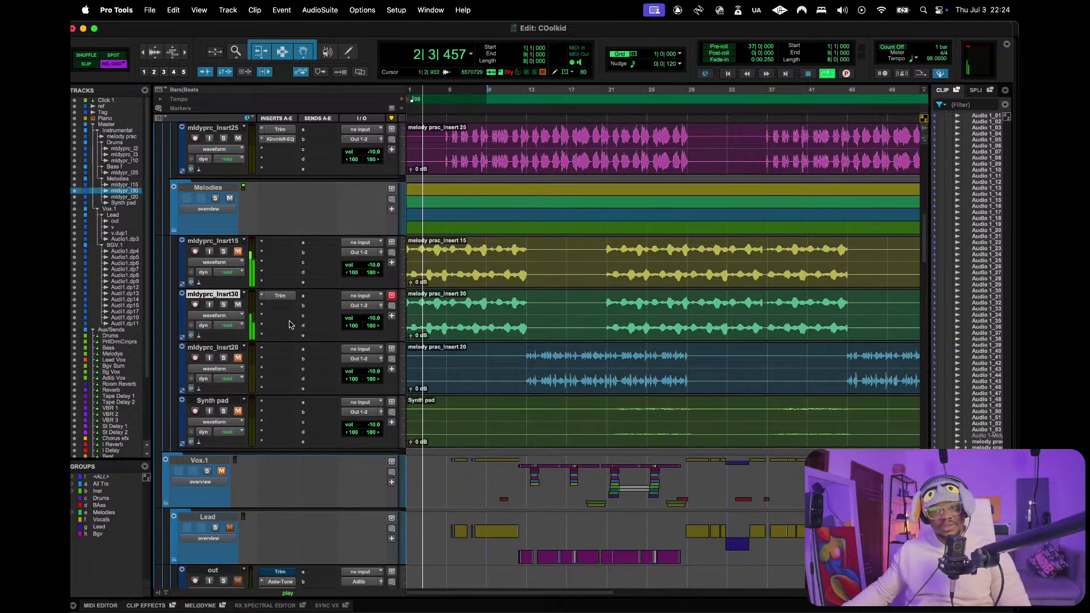
{"action": "key", "text": "space"}
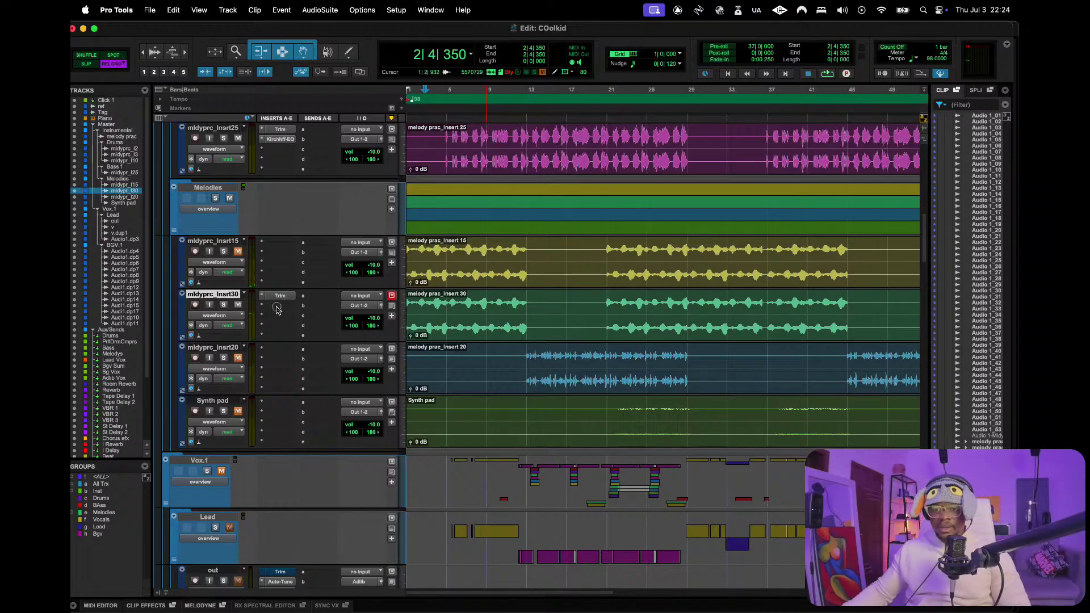
- Insert the TBTECH Kirchhoff-EQ (stereo) plug-in below Trim on the mldyprc_Insrt30 track
{"action": "left_click", "coordinate": [277, 308]}
{"action": "type", "text": "kirc"}
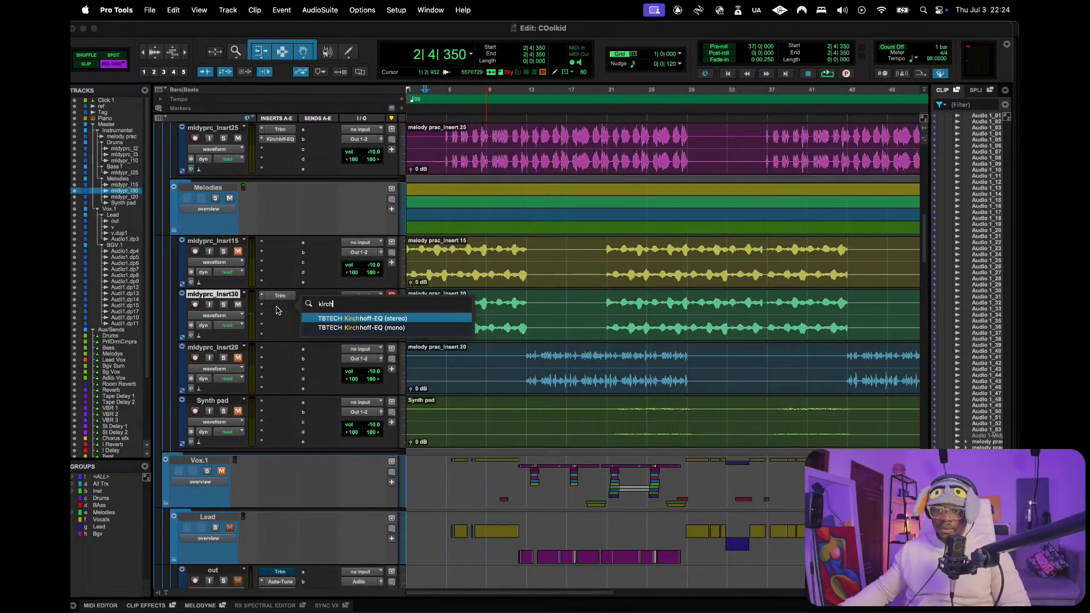
{"action": "type", "text": "h"}
{"action": "left_click", "coordinate": [325, 318]}
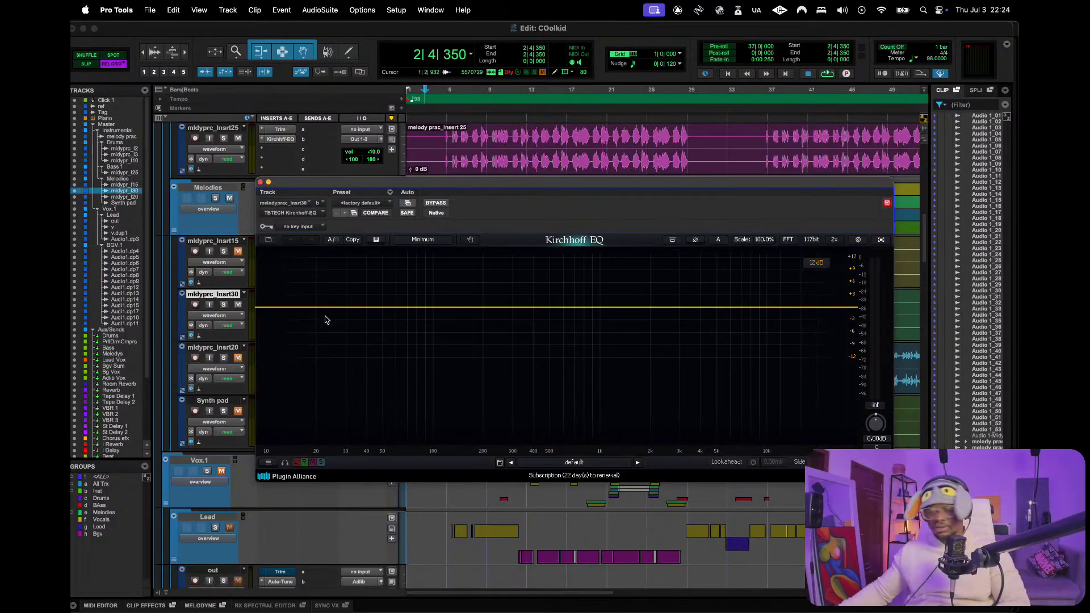
- Add a bell band at about 93 Hz on the EQ curve and narrow its Q to about 16.78
{"action": "double_click", "coordinate": [428, 307]}
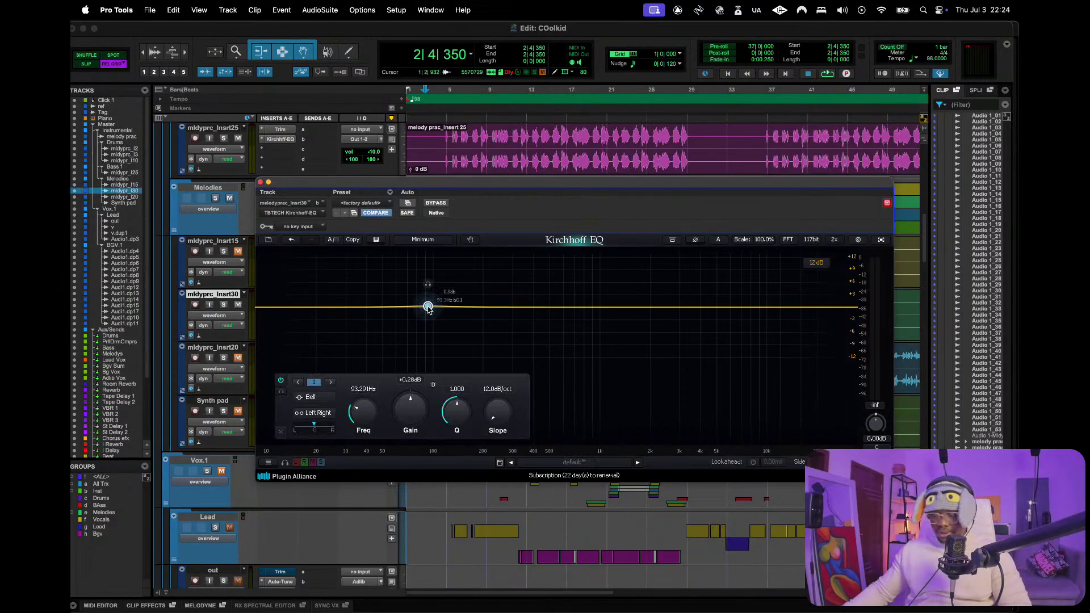
{"action": "key", "text": "space"}
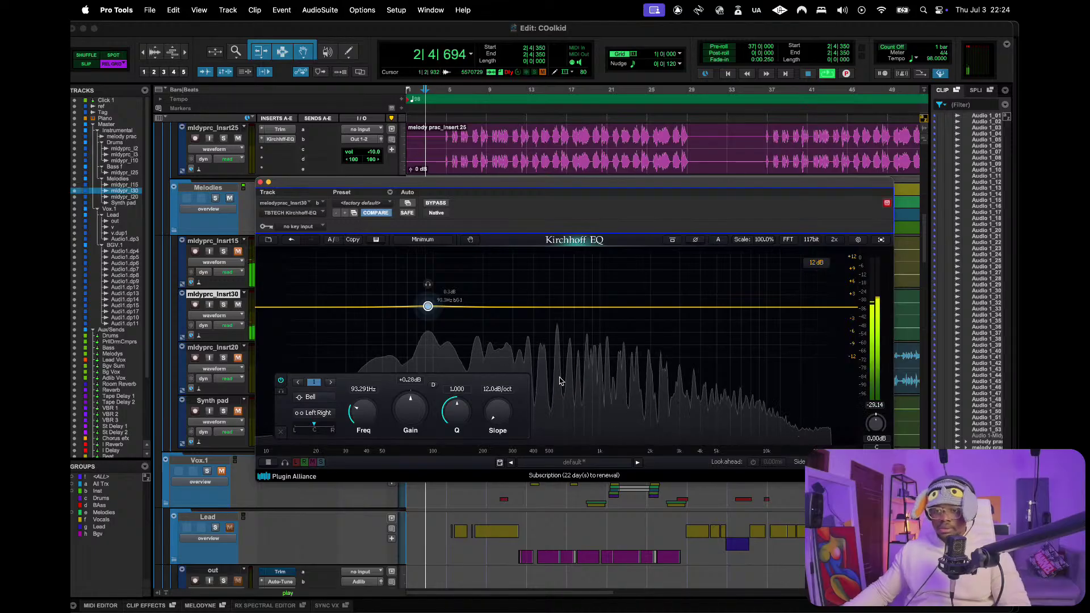
{"action": "key", "text": "space"}
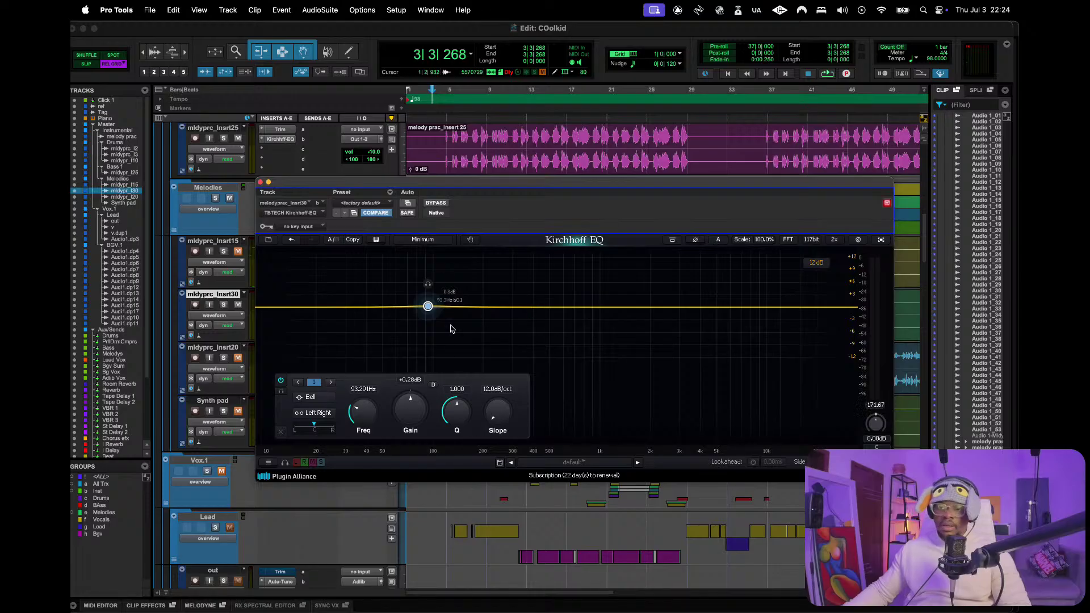
{"action": "left_click_drag", "start_coordinate": [460, 424], "coordinate": [458, 390]}
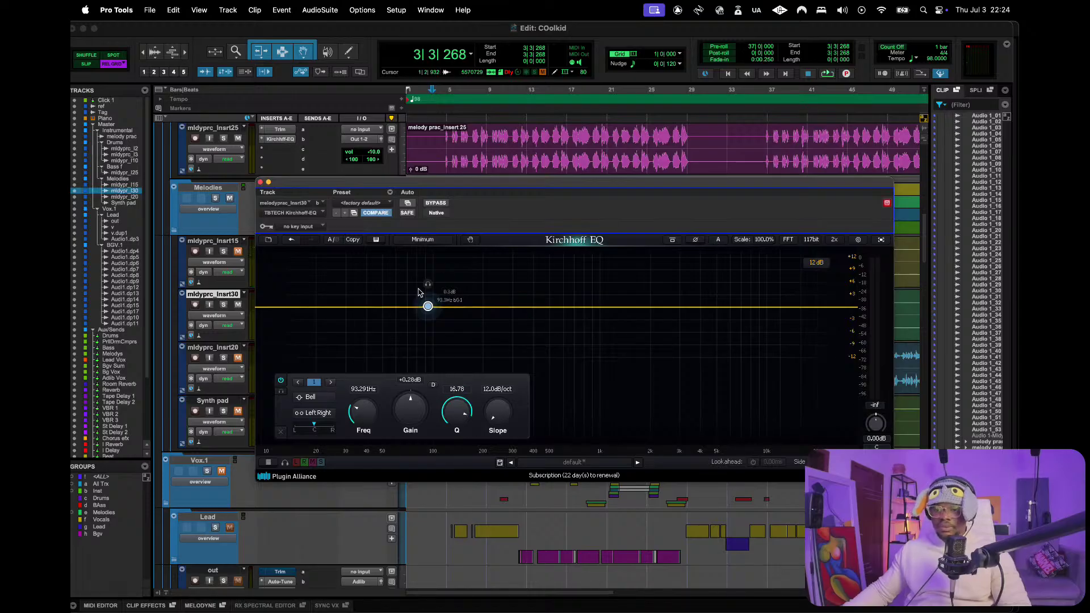
- Boost the narrow band up to +12 dB, sweep the low end during playback, and settle it at about 92.7 Hz
{"action": "left_click_drag", "start_coordinate": [429, 300], "coordinate": [431, 257]}
{"action": "key", "text": "space"}
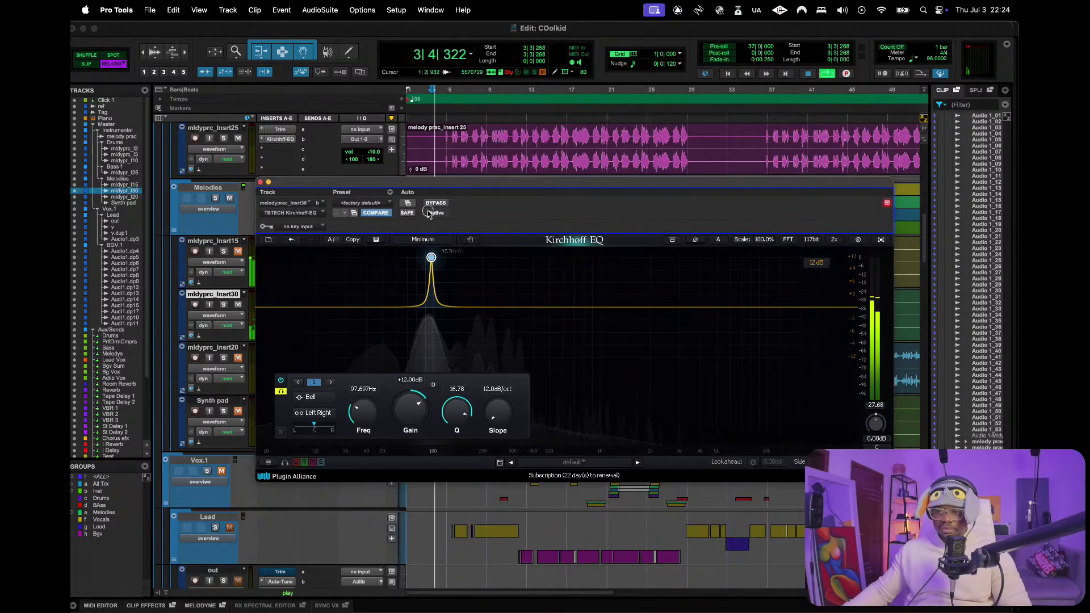
{"action": "left_click_drag", "start_coordinate": [428, 205], "coordinate": [415, 202]}
{"action": "key", "text": "space"}
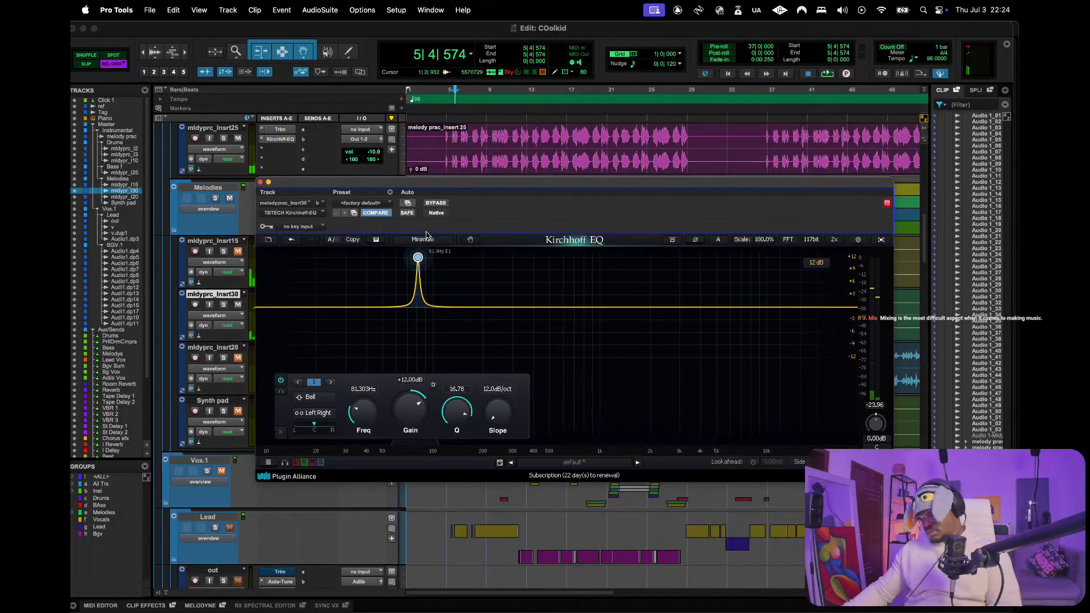
{"action": "key", "text": "Return"}
{"action": "key", "text": "space"}
{"action": "mouse_move", "coordinate": [417, 257]}
{"action": "left_mouse_down"}
{"action": "mouse_move", "coordinate": [416, 271]}
{"action": "mouse_move", "coordinate": [427, 267]}
{"action": "left_mouse_up"}
{"action": "key", "text": "space"}
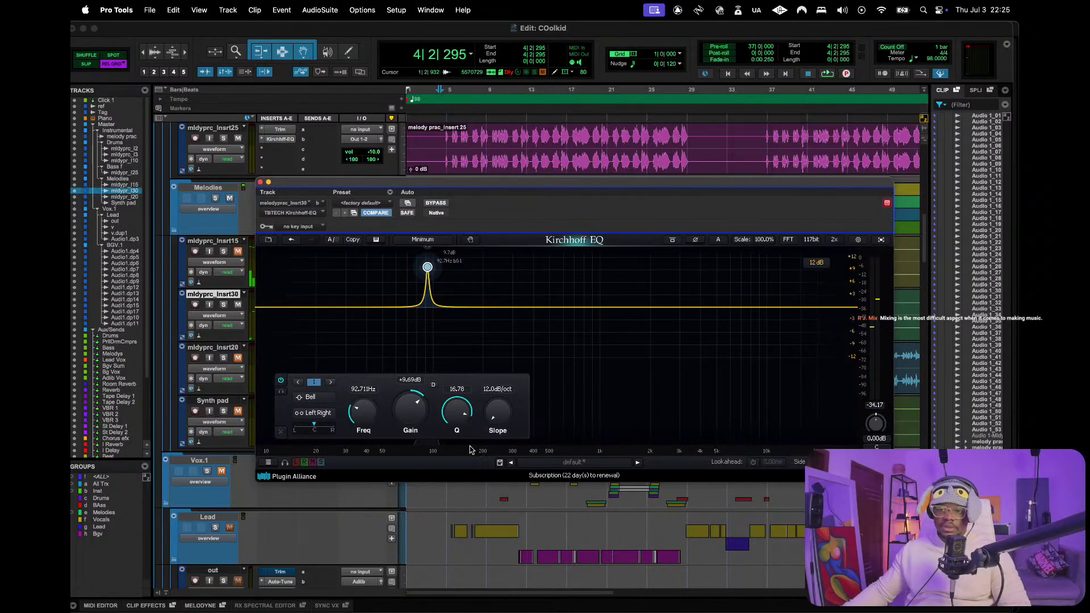
- Reset the band's gain to 0 dB and enable its dynamic mode with an Above range of about -5.1 dB
{"action": "left_click", "coordinate": [414, 421], "text": "alt"}
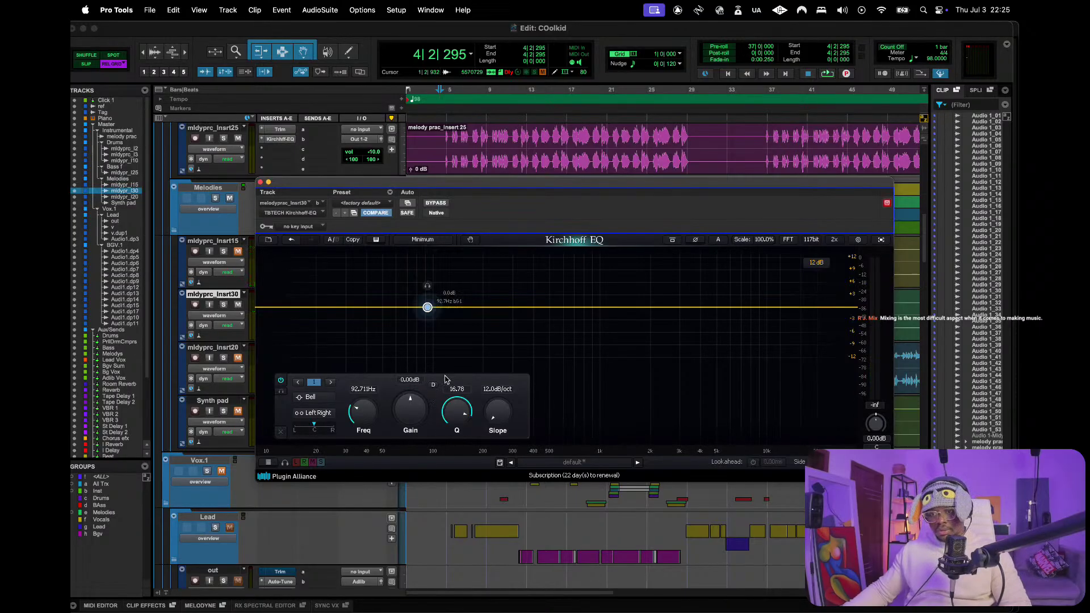
{"action": "left_click", "coordinate": [433, 385]}
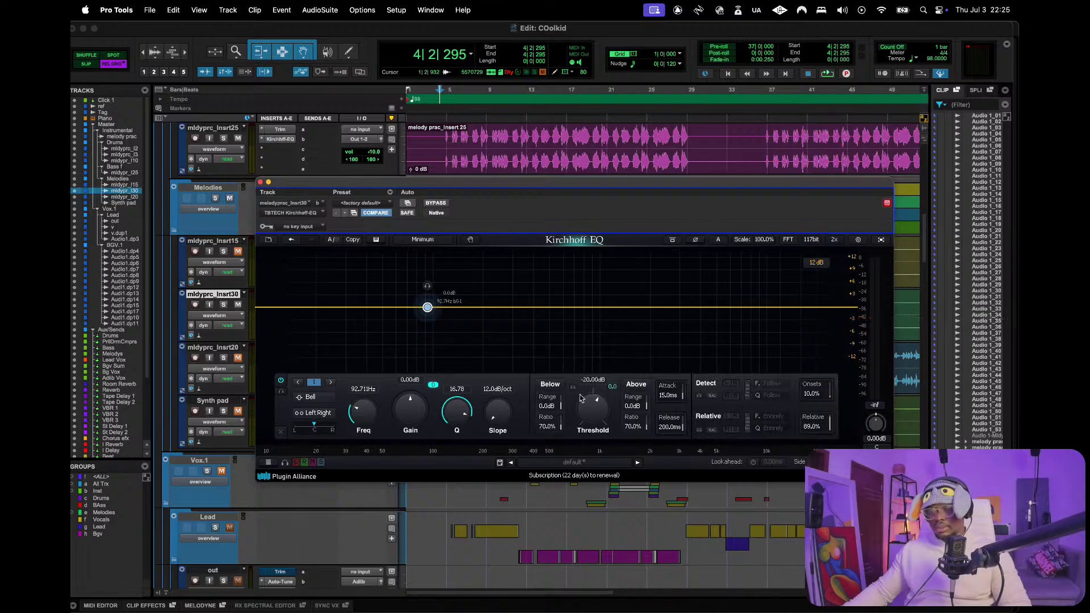
{"action": "left_click_drag", "start_coordinate": [644, 409], "coordinate": [626, 449]}
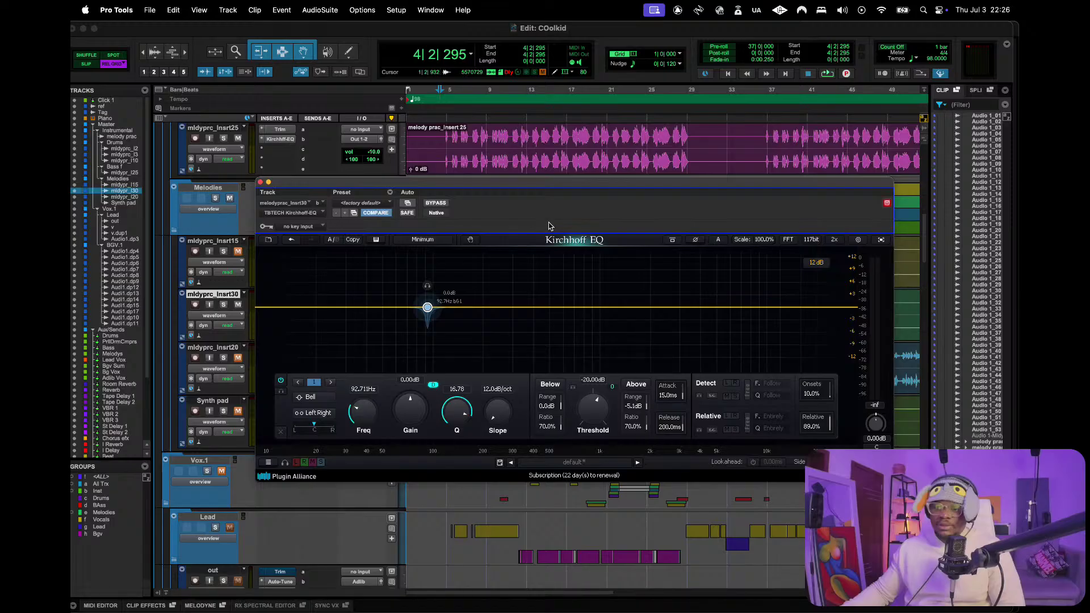
- Play from the session start and fine-tune the dynamic band to about 92.8 Hz with a threshold of about -32 dB
{"action": "left_click", "coordinate": [729, 74]}
{"action": "key", "text": "space"}
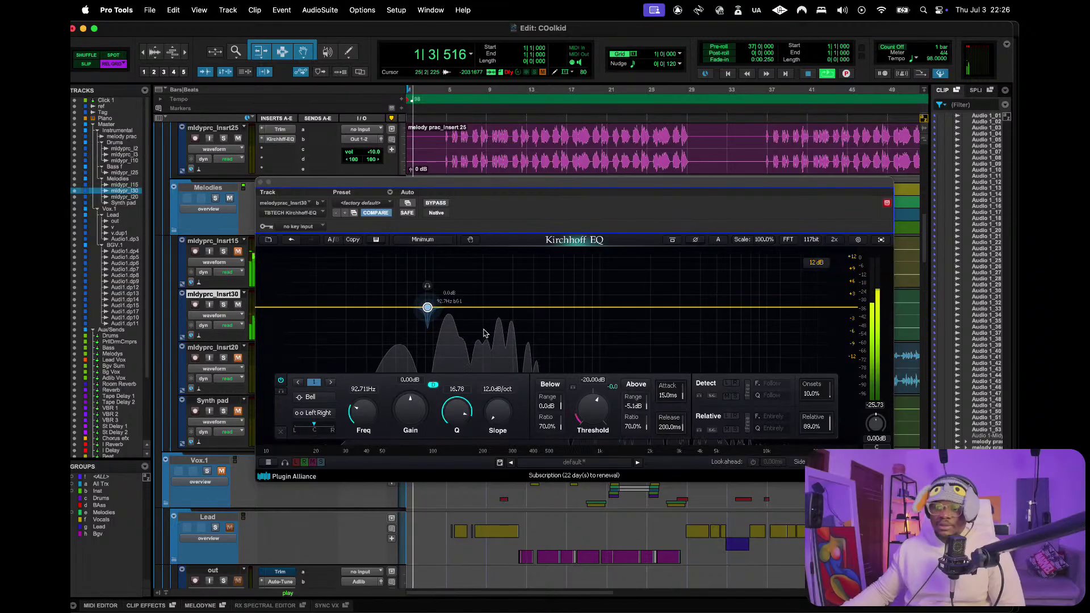
{"action": "key", "text": "space"}
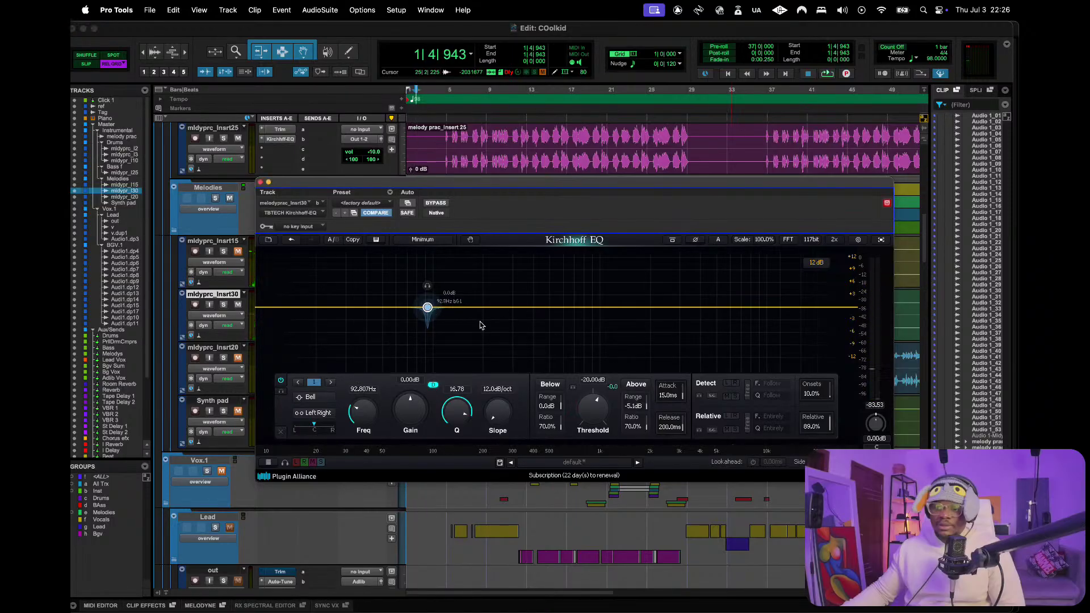
{"action": "key", "text": "space"}
{"action": "key", "text": "space"}
{"action": "left_click_drag", "start_coordinate": [593, 407], "coordinate": [579, 441]}
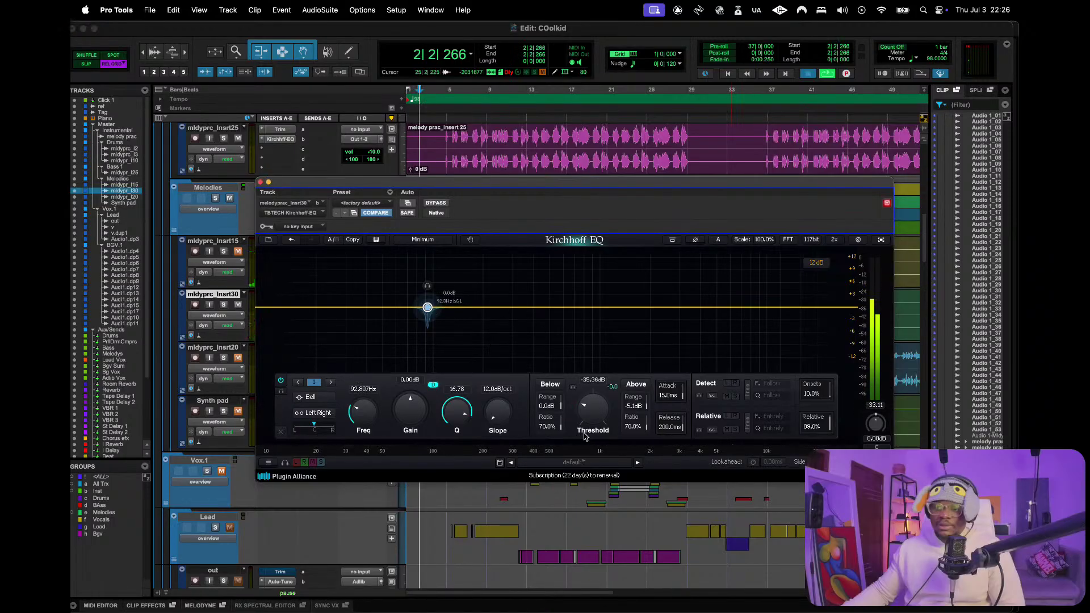
{"action": "key", "text": "space"}
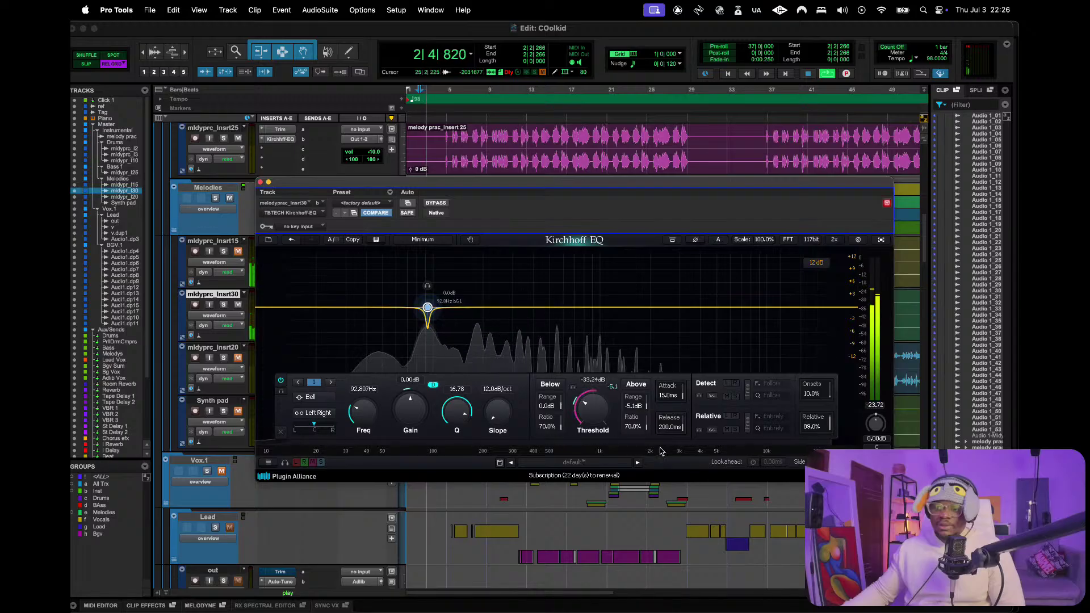
{"action": "left_click_drag", "start_coordinate": [589, 416], "coordinate": [589, 409]}
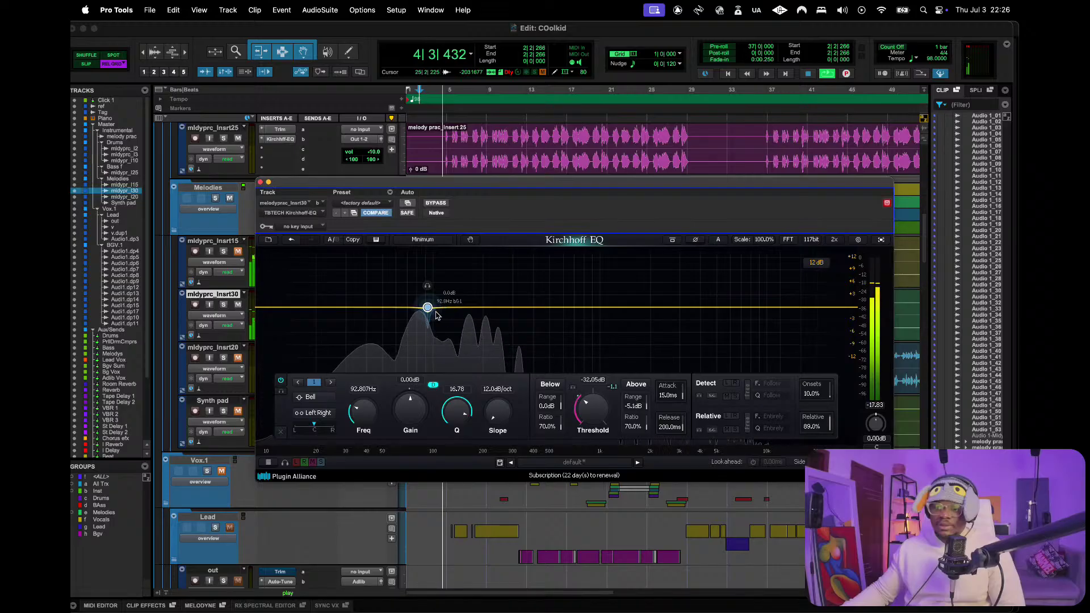
{"action": "key", "text": "space"}
- Set the dynamic band's slope to 96 dB/oct and its Q to about 1.32, auditioning it from the session start
{"action": "left_click_drag", "start_coordinate": [404, 290], "coordinate": [457, 337]}
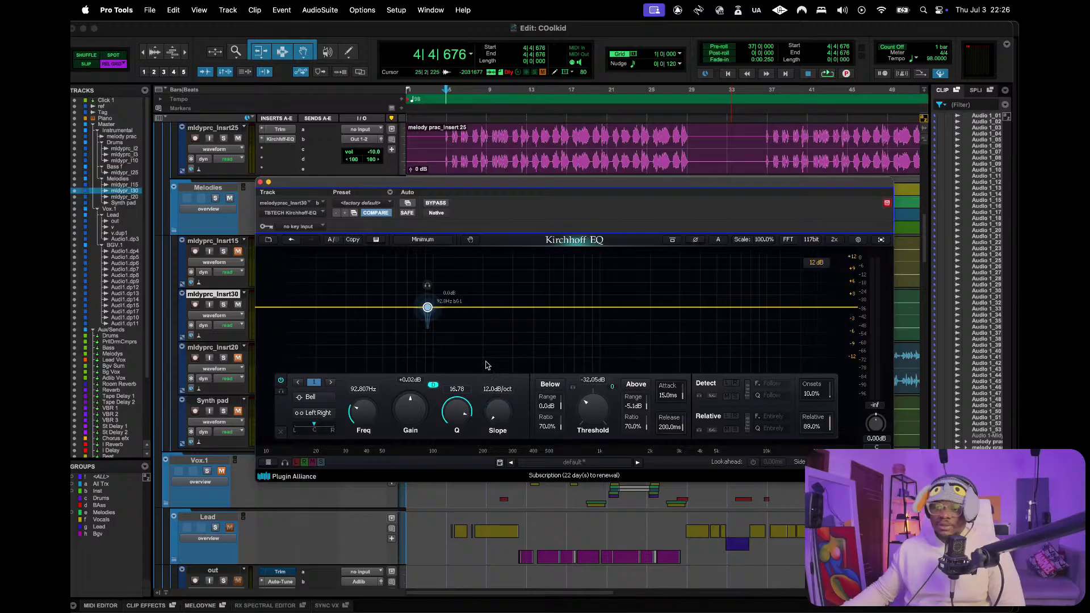
{"action": "left_click_drag", "start_coordinate": [498, 418], "coordinate": [506, 332]}
{"action": "left_click_drag", "start_coordinate": [458, 415], "coordinate": [447, 443]}
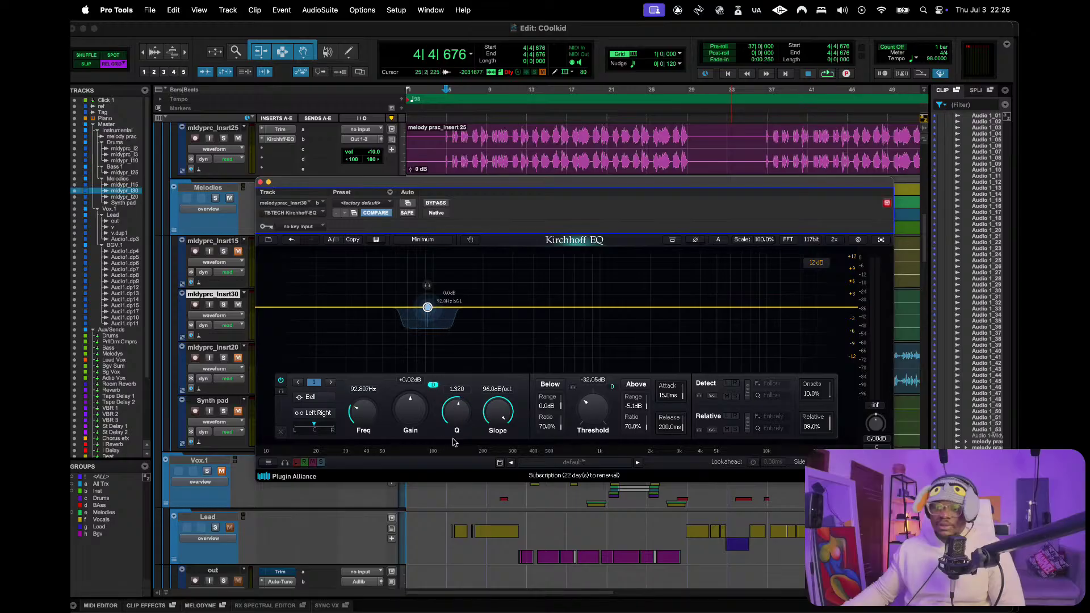
{"action": "key", "text": "space"}
{"action": "key", "text": "space"}
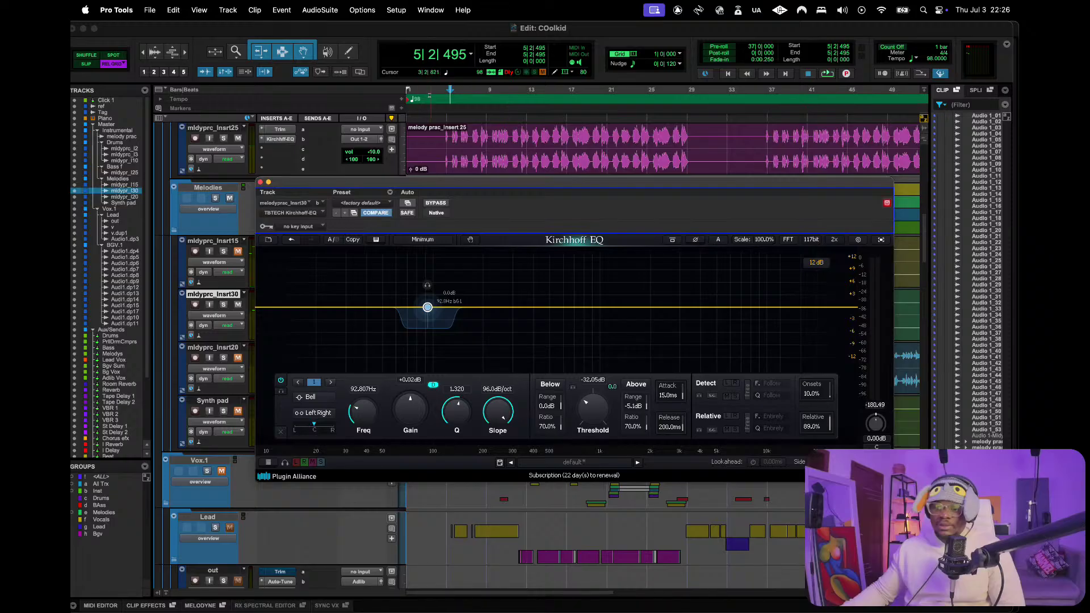
{"action": "key", "text": "Return"}
{"action": "key", "text": "space"}
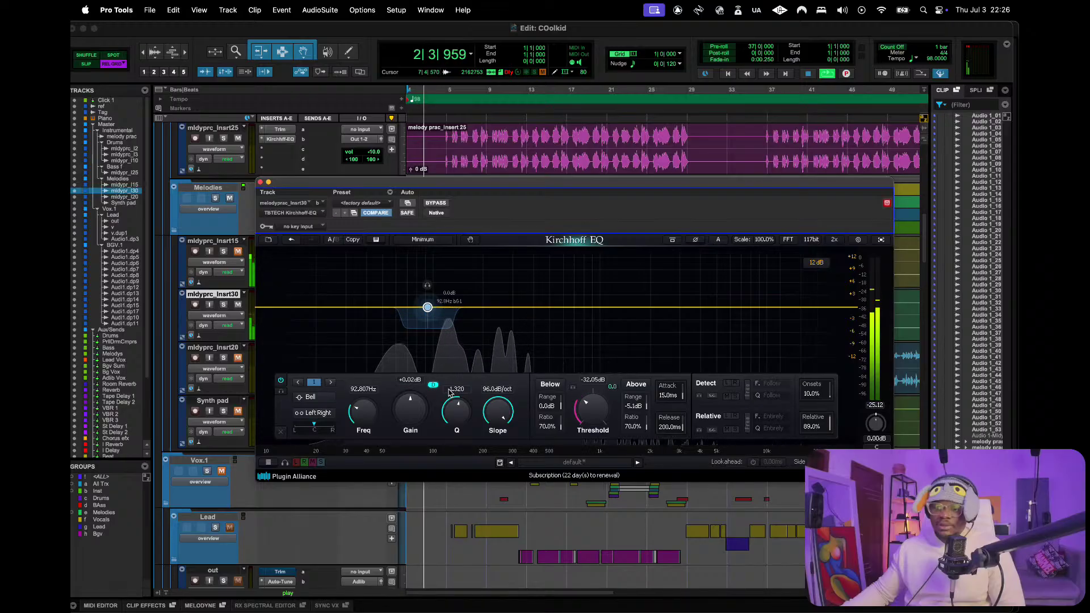
- Add a High Pass band with a 96 dB/oct slope at about 56 Hz and audition the filtered track
{"action": "double_click", "coordinate": [268, 307]}
{"action": "right_click", "coordinate": [268, 307]}
{"action": "mouse_move", "coordinate": [318, 316]}
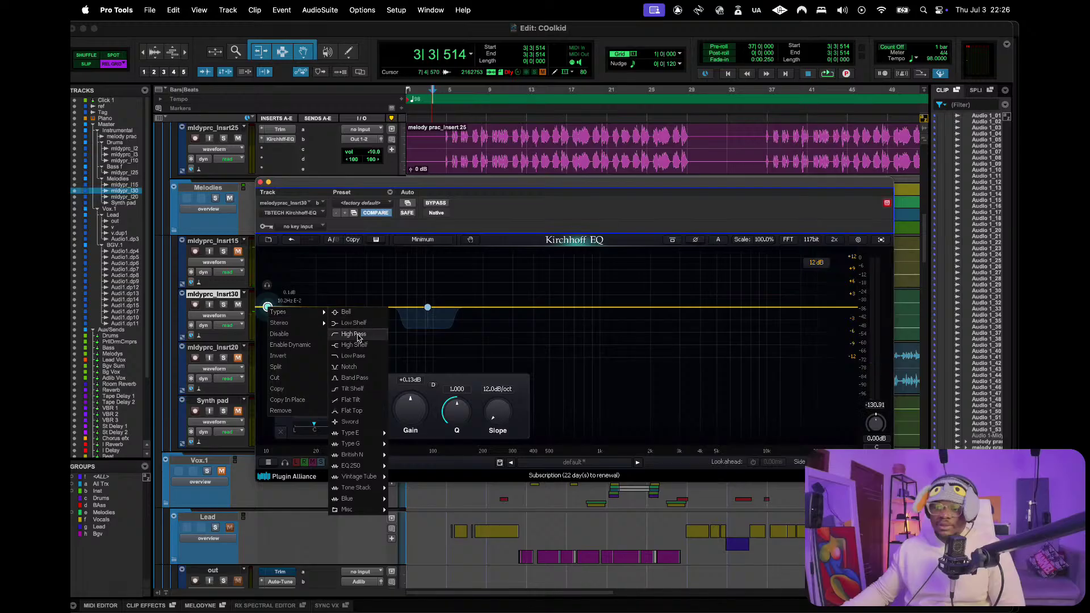
{"action": "left_click", "coordinate": [378, 435]}
{"action": "left_click_drag", "start_coordinate": [500, 430], "coordinate": [368, 409]}
{"action": "key", "text": "space"}
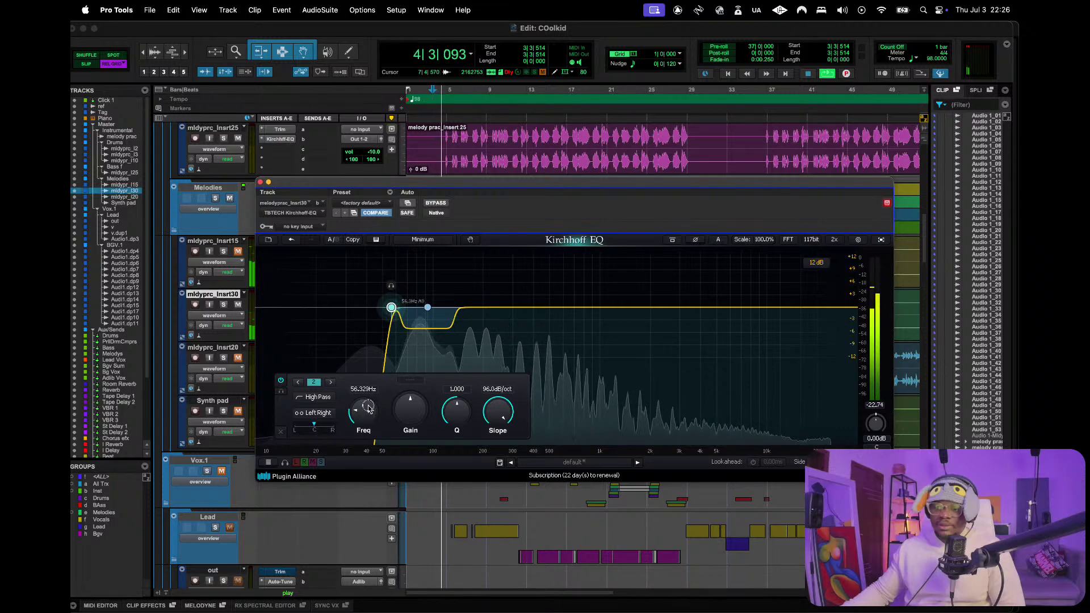
{"action": "key", "text": "space"}
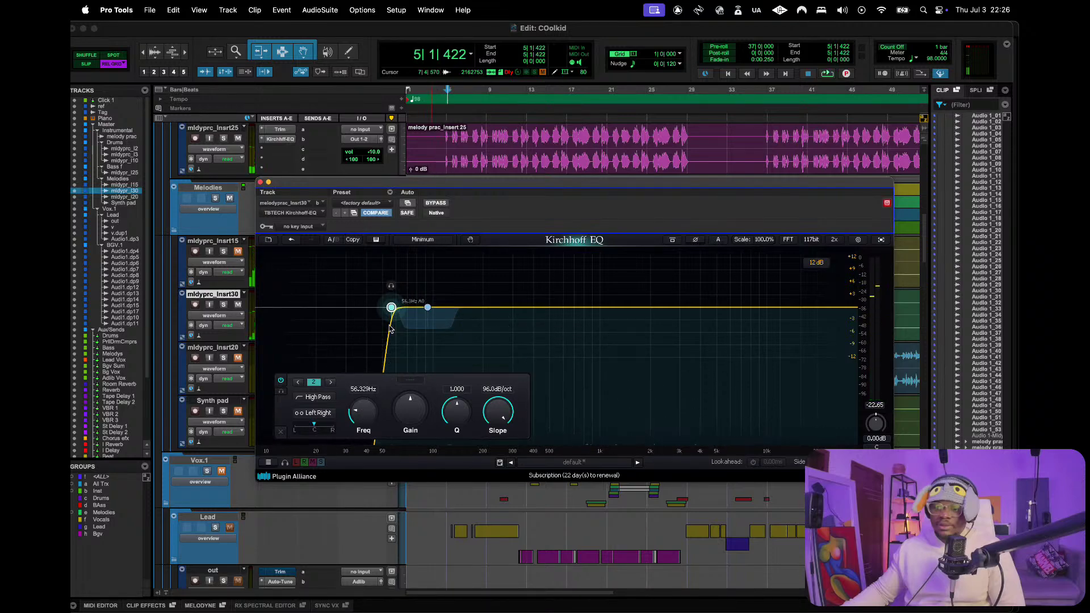
{"action": "left_click", "coordinate": [340, 363]}
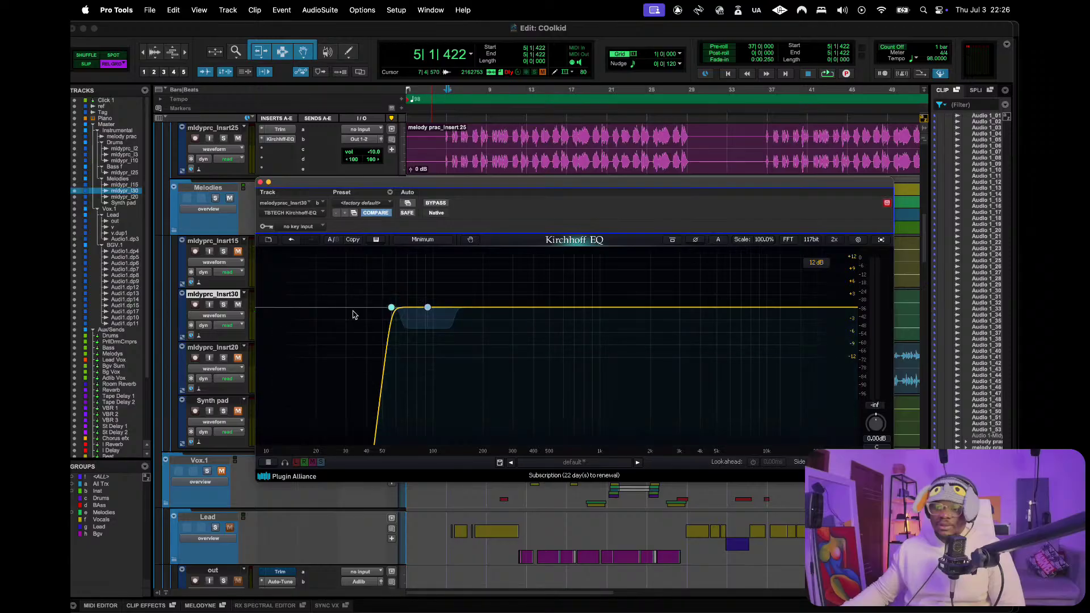
{"action": "key", "text": "space"}
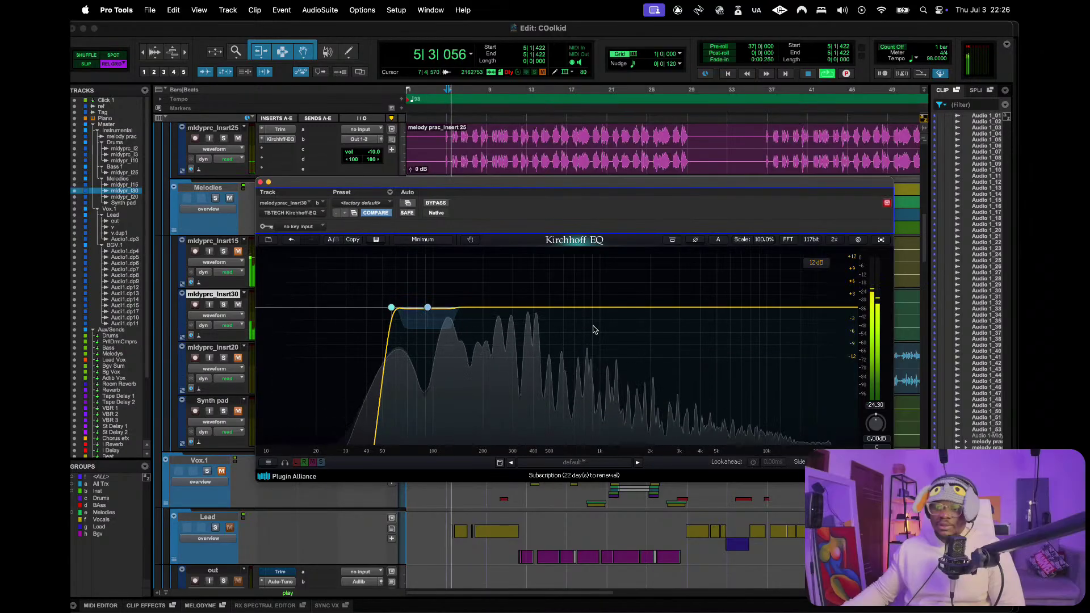
{"action": "key", "text": "space"}
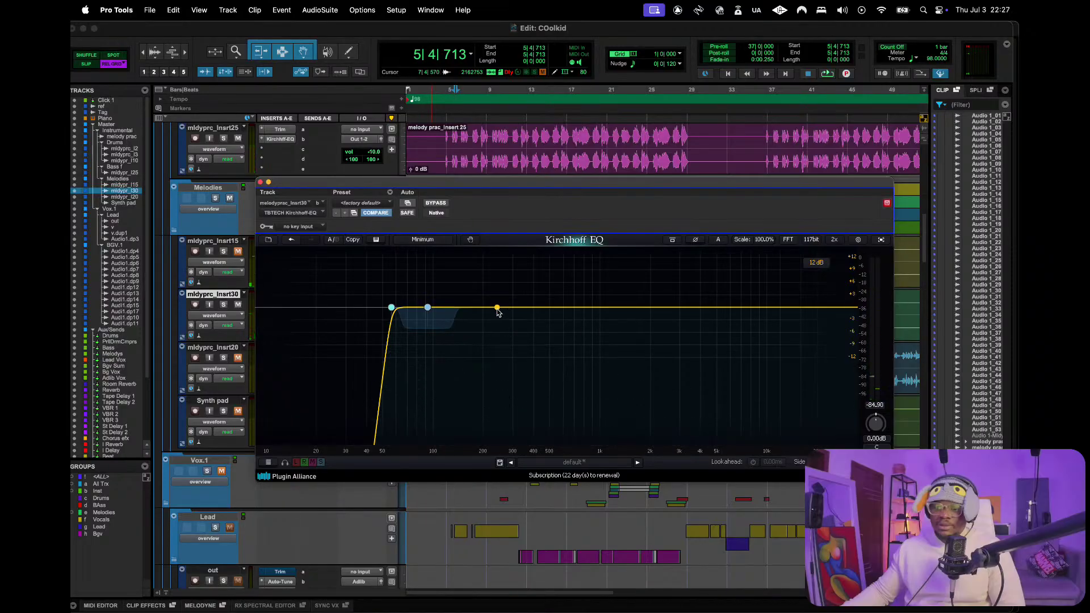
- Add a Bell band with a Q of 40 and sweep it at +12 dB during playback to about 247.5 Hz
{"action": "left_click", "coordinate": [497, 309]}
{"action": "left_click_drag", "start_coordinate": [486, 411], "coordinate": [488, 348]}
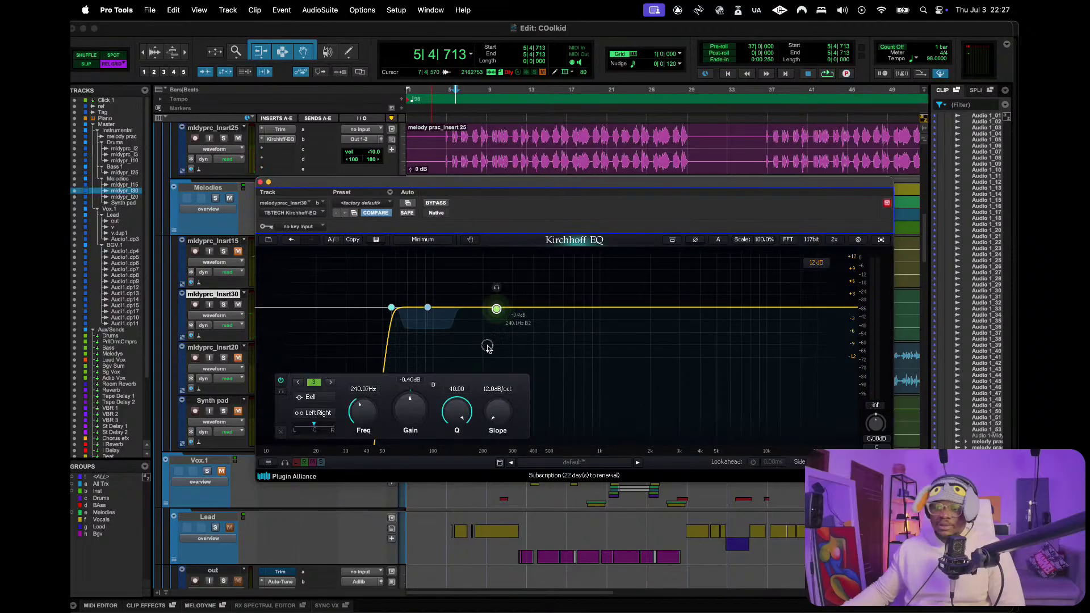
{"action": "key", "text": "space"}
{"action": "left_click_drag", "start_coordinate": [497, 309], "coordinate": [498, 178]}
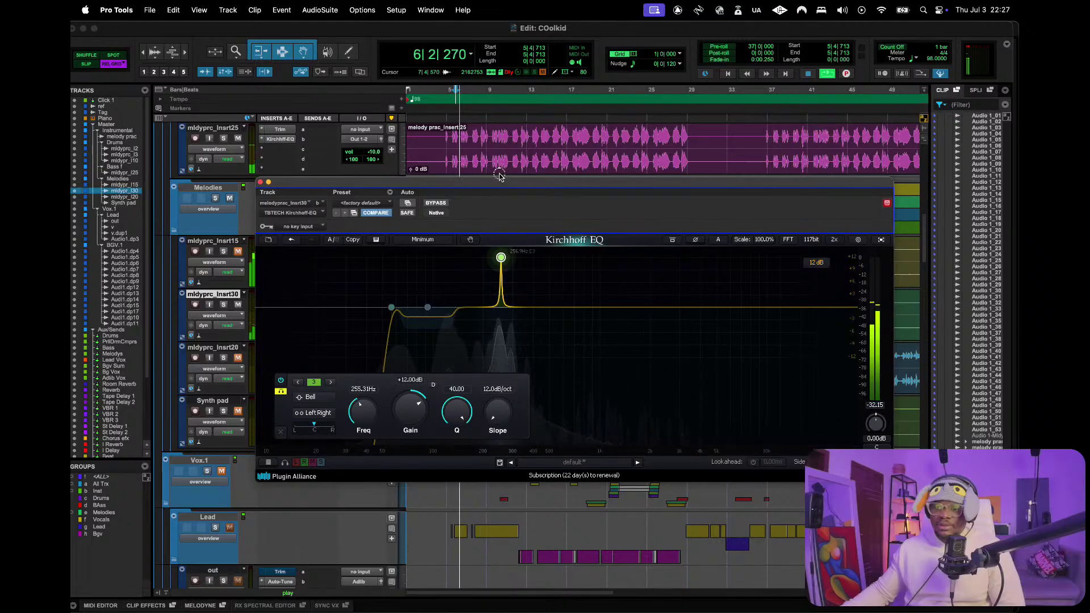
{"action": "key", "text": "space"}
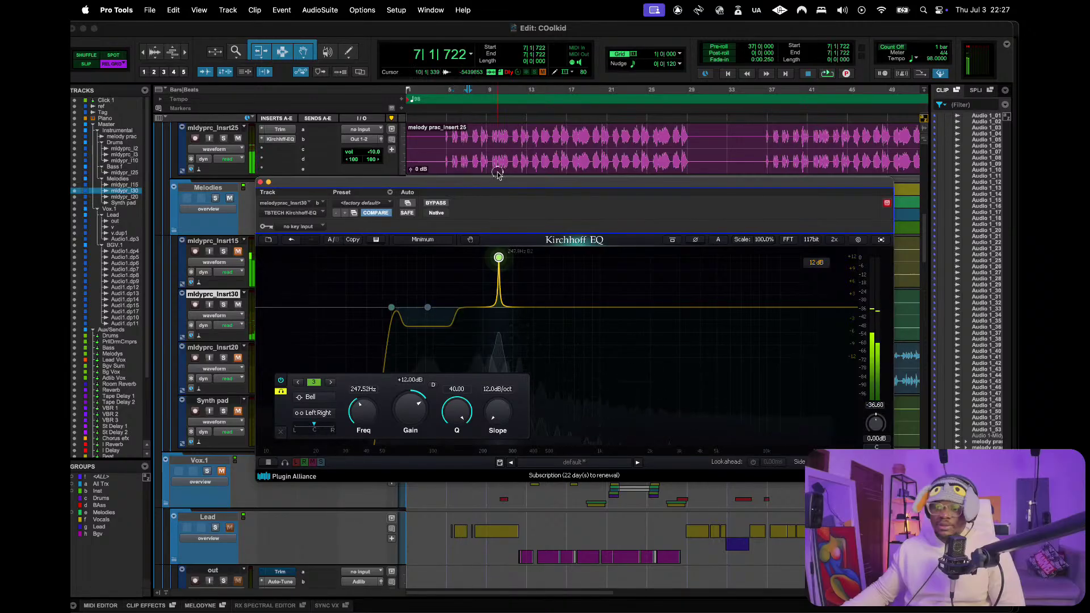
- Enable the new band's dynamic mode, reset its gain to 0 dB, set threshold -38.2 dB and Above range -6.2 dB, and audition it
{"action": "left_click", "coordinate": [433, 386]}
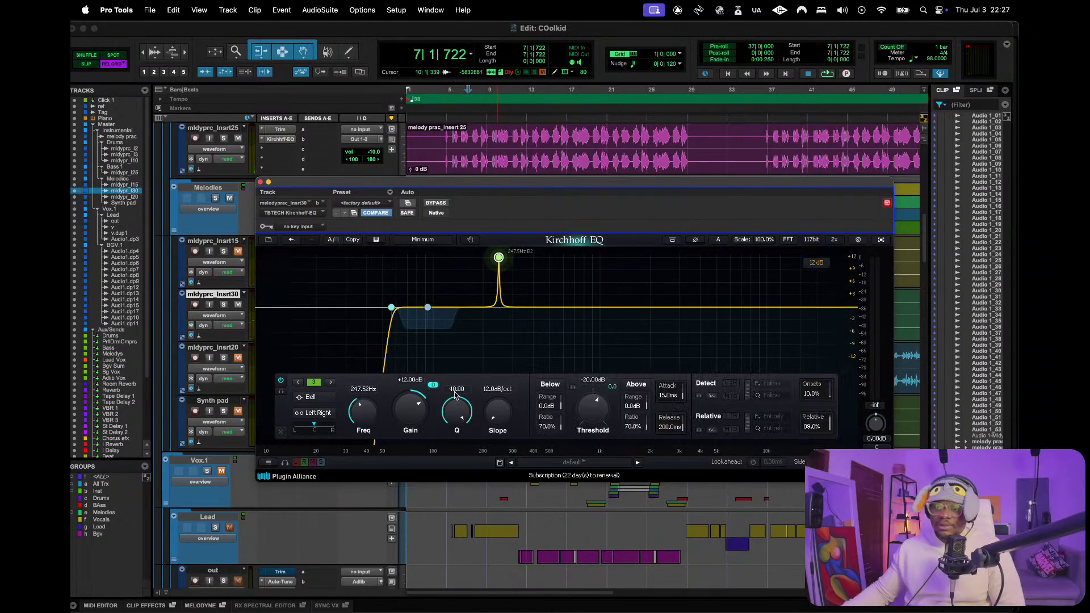
{"action": "double_click", "coordinate": [412, 406]}
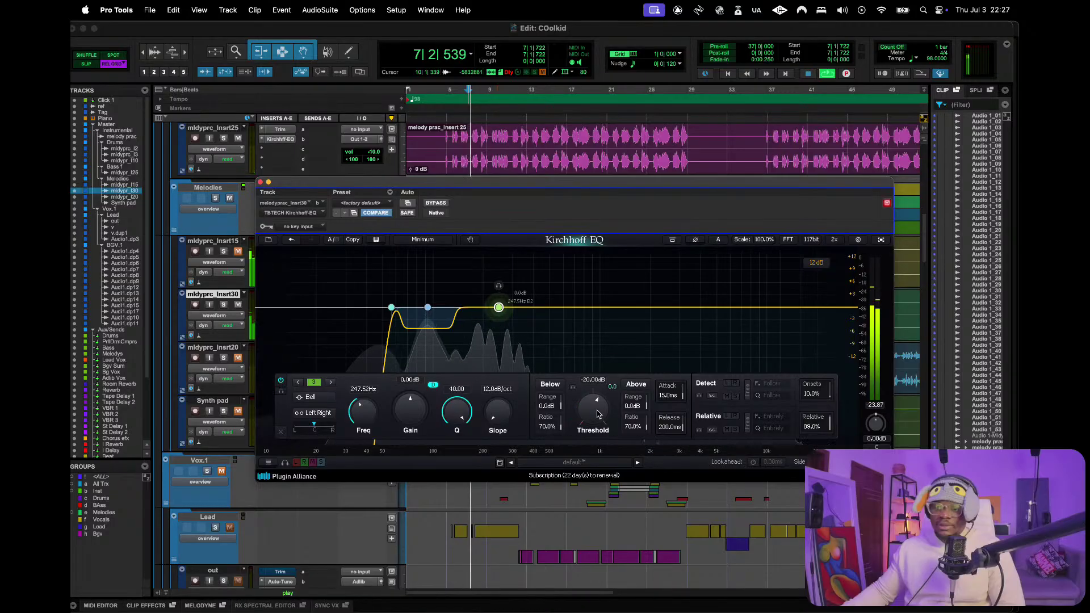
{"action": "mouse_move", "coordinate": [593, 407]}
{"action": "left_mouse_down"}
{"action": "mouse_move", "coordinate": [579, 448]}
{"action": "mouse_move", "coordinate": [592, 421]}
{"action": "left_mouse_up"}
{"action": "key", "text": "space"}
{"action": "key", "text": "space"}
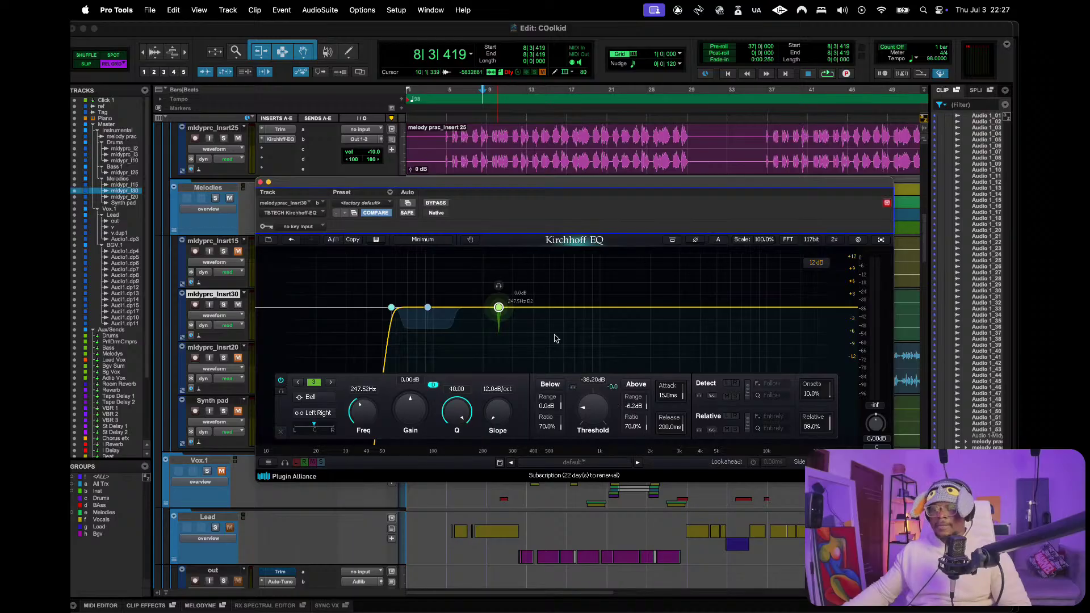
{"action": "left_click", "coordinate": [481, 129]}
{"action": "key", "text": "space"}
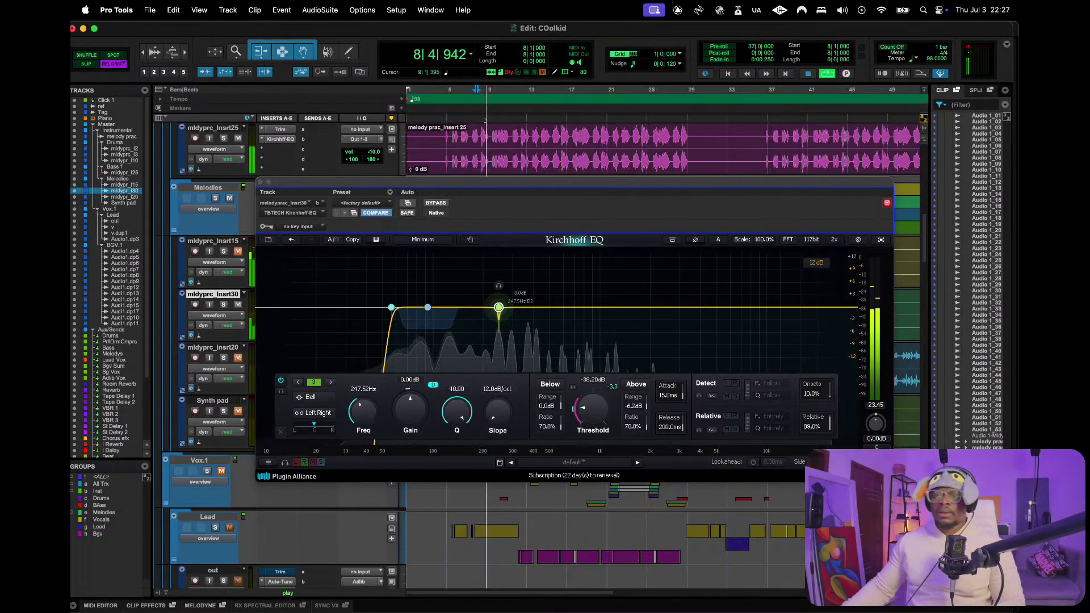
{"action": "key", "text": "space"}
- Copy the 247.5 Hz dynamic band in place and sweep the copy at +12 dB from the session start to about 290.7 Hz
{"action": "right_click", "coordinate": [499, 307]}
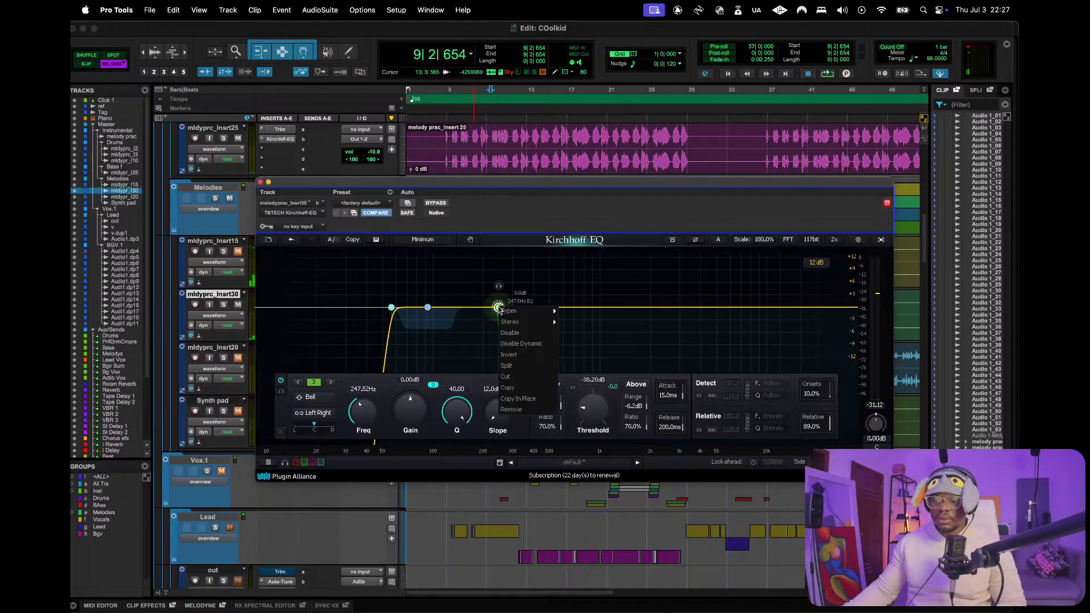
{"action": "left_click", "coordinate": [523, 399]}
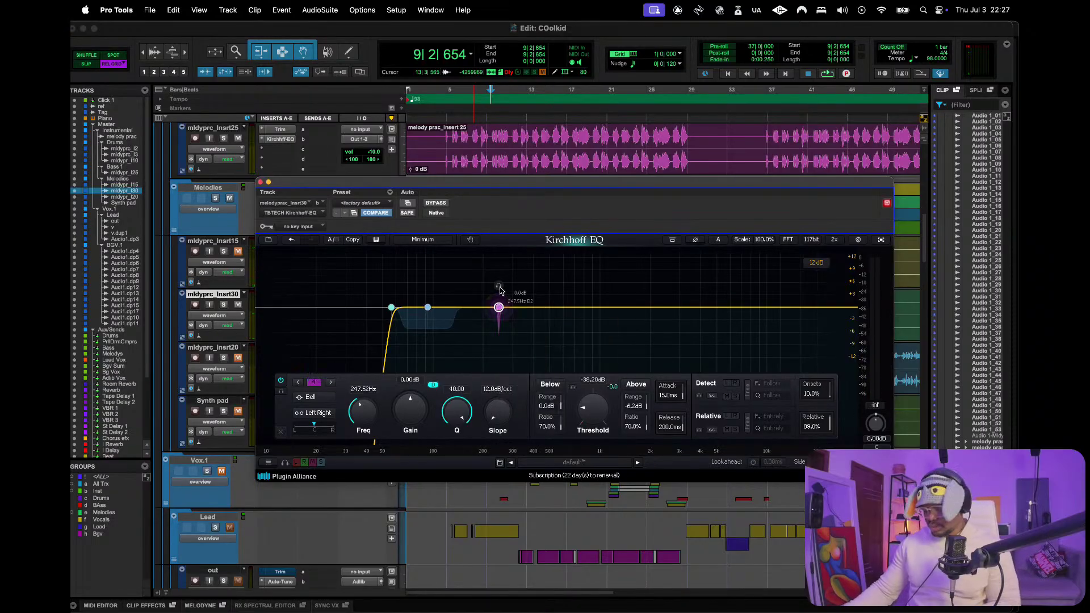
{"action": "key", "text": "Return"}
{"action": "key", "text": "space"}
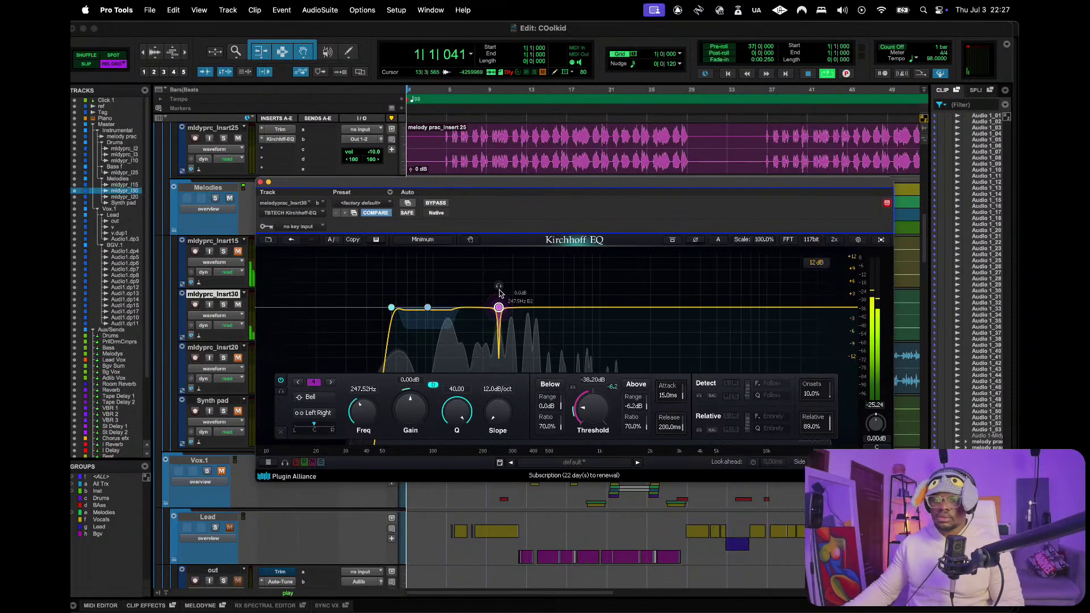
{"action": "left_click_drag", "start_coordinate": [499, 290], "coordinate": [512, 177]}
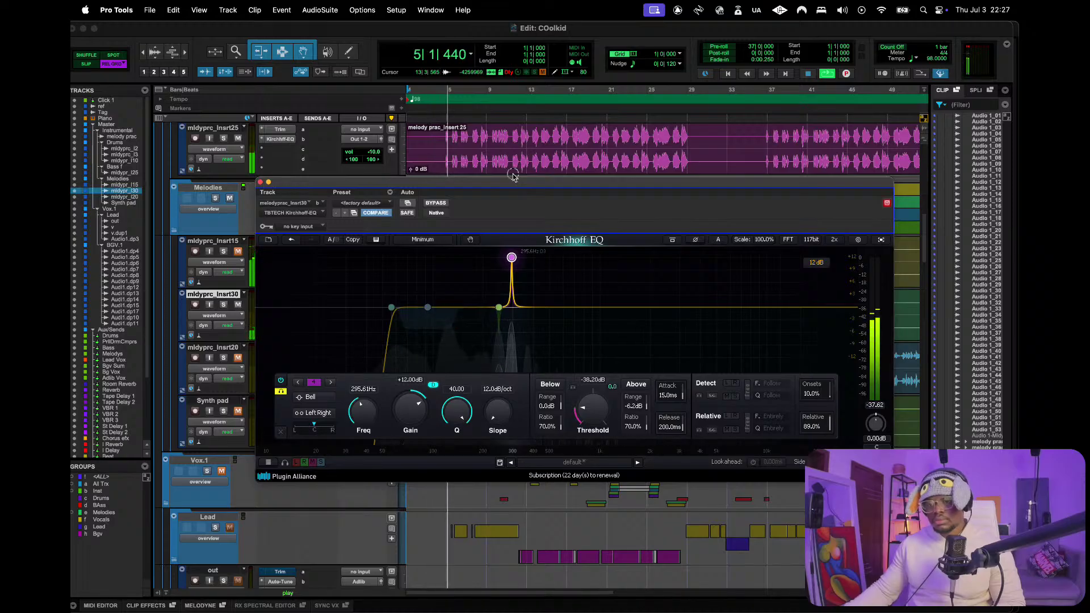
{"action": "key", "text": "super+bracketright"}
{"action": "key", "text": "super+bracketright"}
{"action": "key", "text": "super+bracketright"}
{"action": "key", "text": "super+bracketright"}
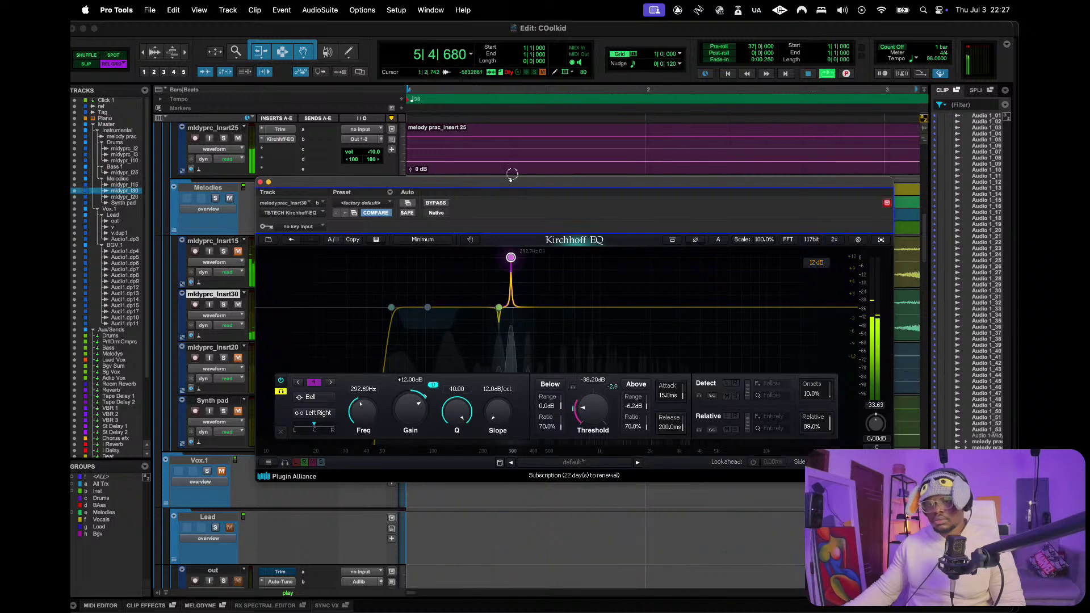
{"action": "key", "text": "space"}
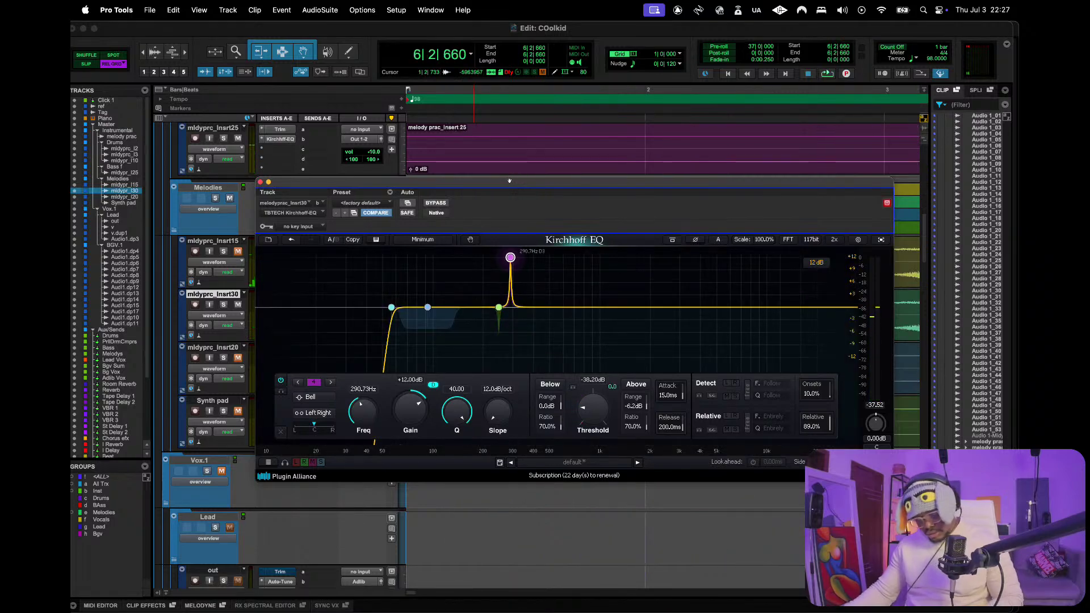
- Reset the 290.7 Hz band's gain to 0 dB and audition the dynamic cut in the mix
{"action": "key", "text": "super+bracketleft"}
{"action": "key", "text": "super+bracketleft"}
{"action": "key", "text": "super+bracketleft"}
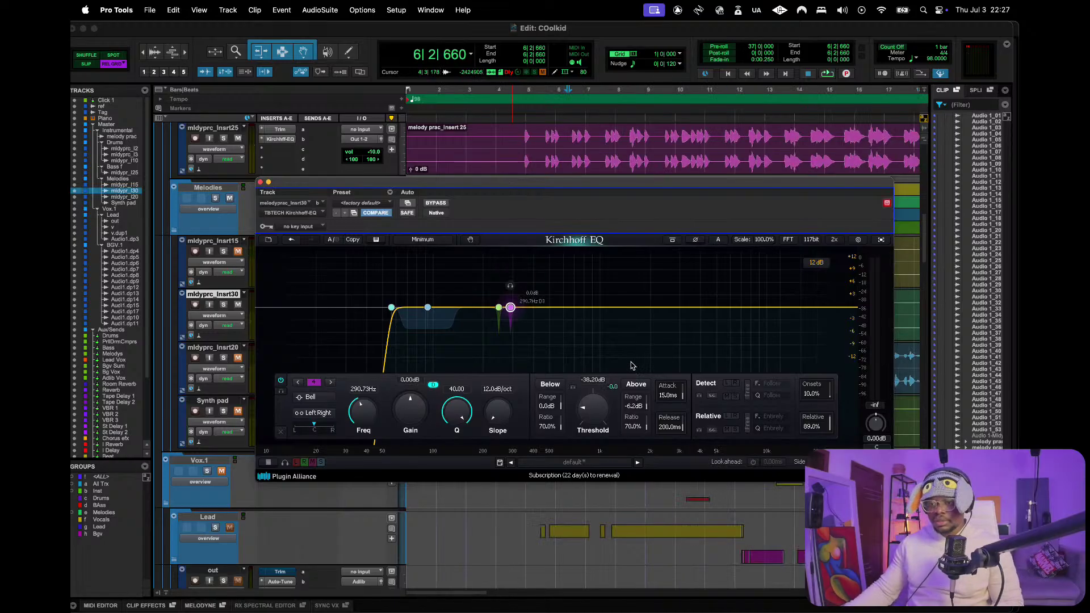
{"action": "key", "text": "space"}
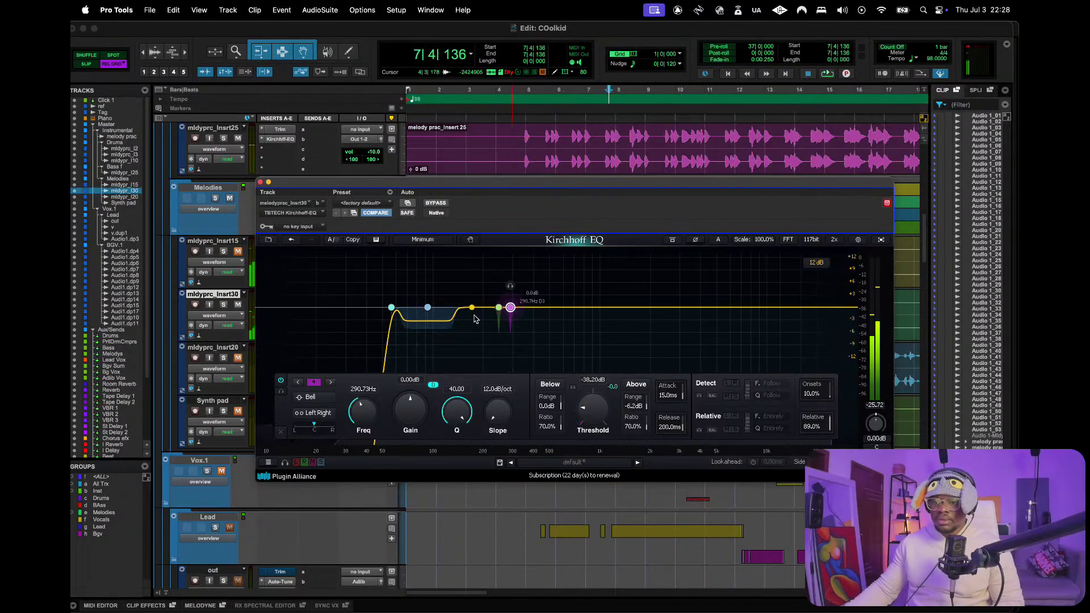
- Copy the 290.7 Hz band in place and sweep the copy at +12 dB during playback to about 184.1 Hz
{"action": "right_click", "coordinate": [511, 311]}
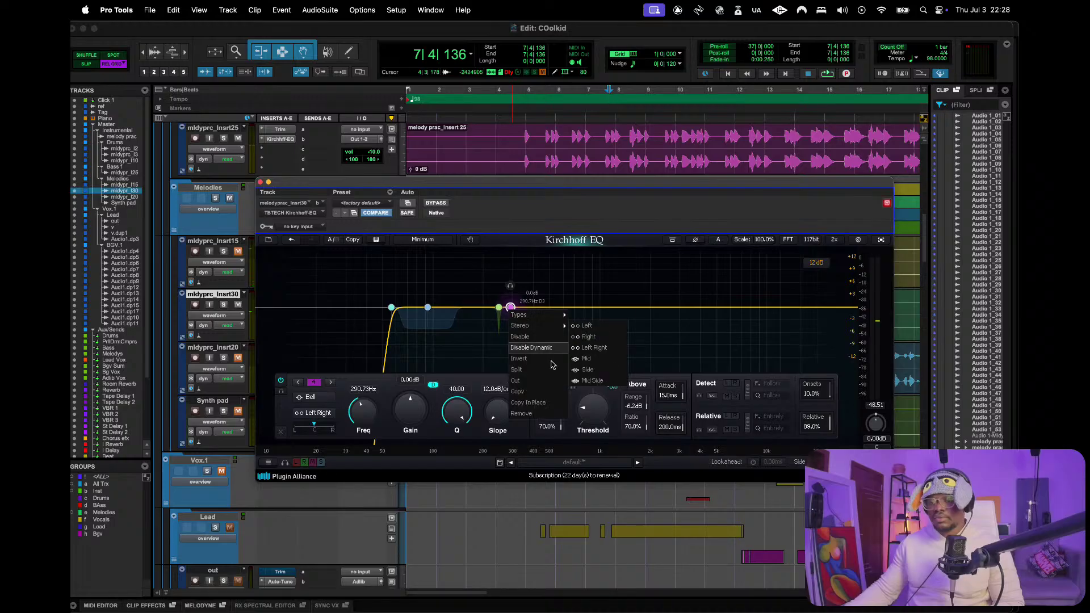
{"action": "left_click", "coordinate": [528, 402]}
{"action": "left_click_drag", "start_coordinate": [511, 307], "coordinate": [479, 190]}
{"action": "key", "text": "space"}
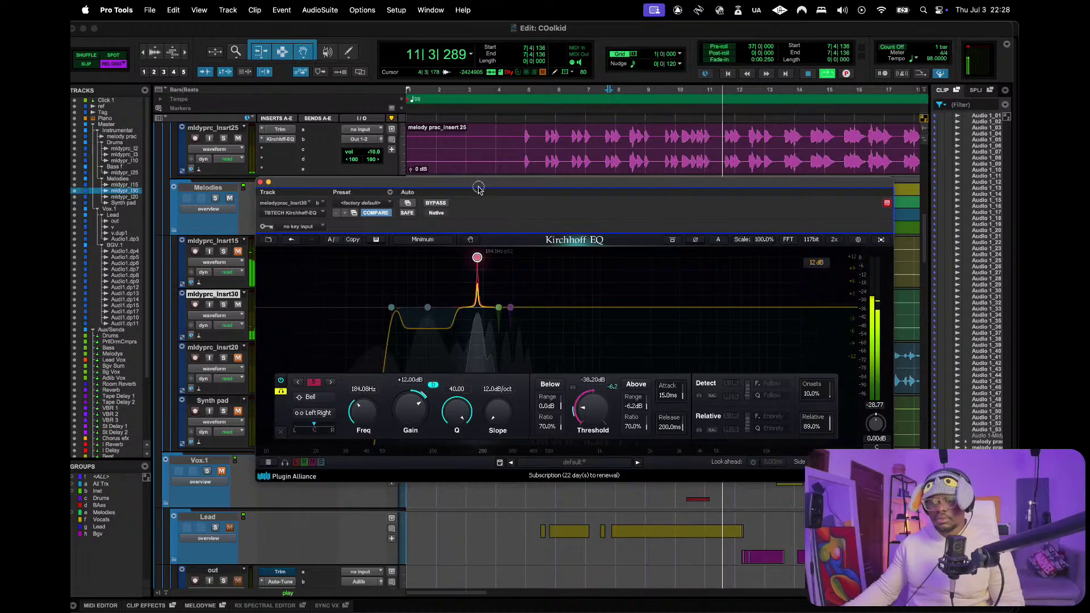
{"action": "key", "text": "space"}
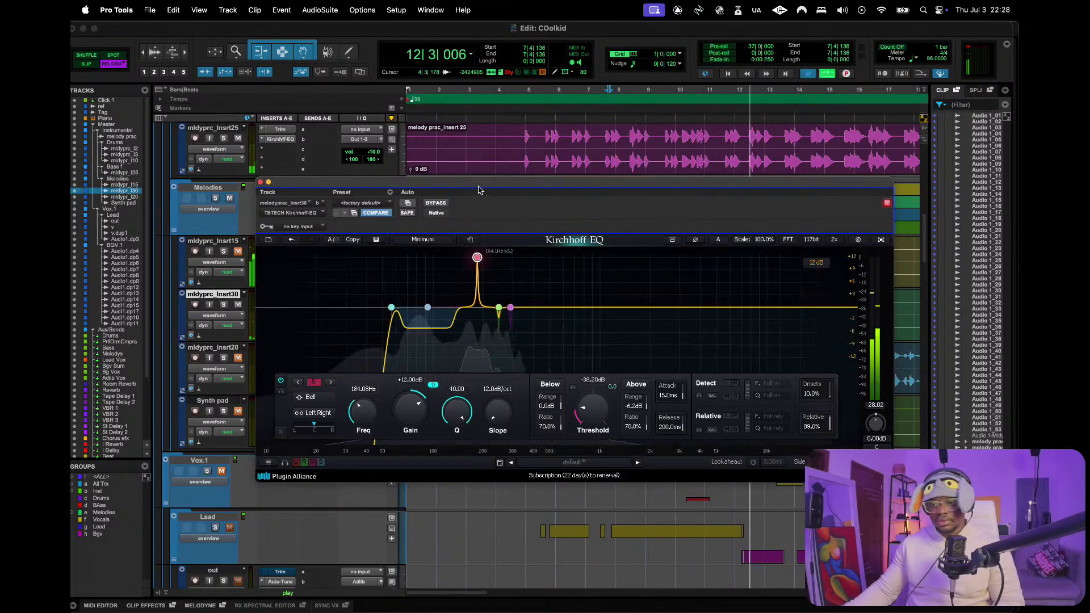
- Fine-tune the copied band to about 184.2 Hz from the session start, reset its gain to 0 dB and audition it
{"action": "key", "text": "Return"}
{"action": "key", "text": "space"}
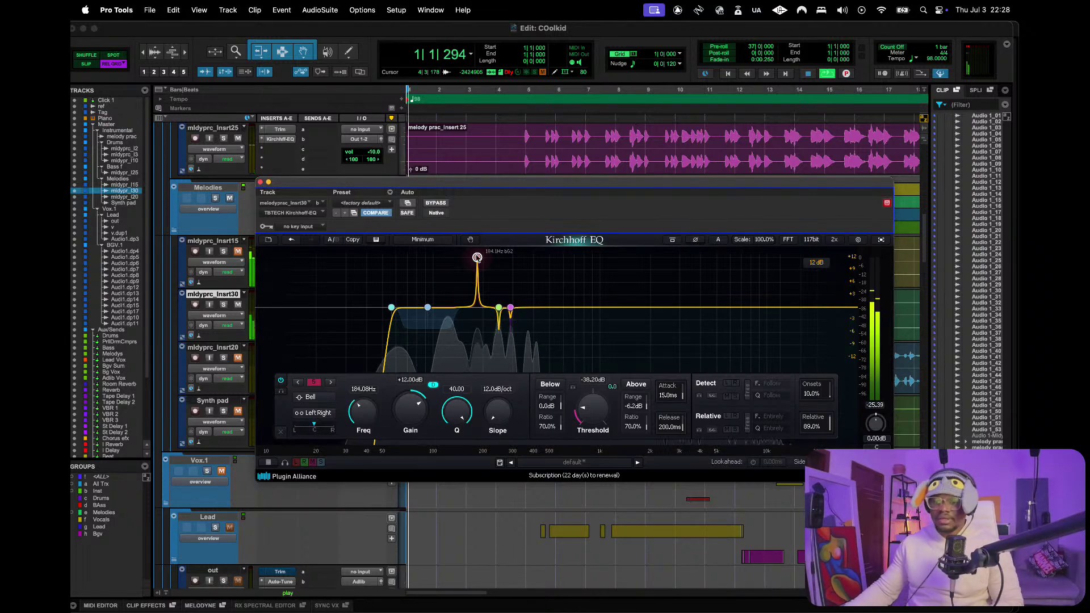
{"action": "mouse_move", "coordinate": [477, 258]}
{"action": "left_mouse_down"}
{"action": "mouse_move", "coordinate": [478, 307]}
{"action": "mouse_move", "coordinate": [475, 256]}
{"action": "left_mouse_up"}
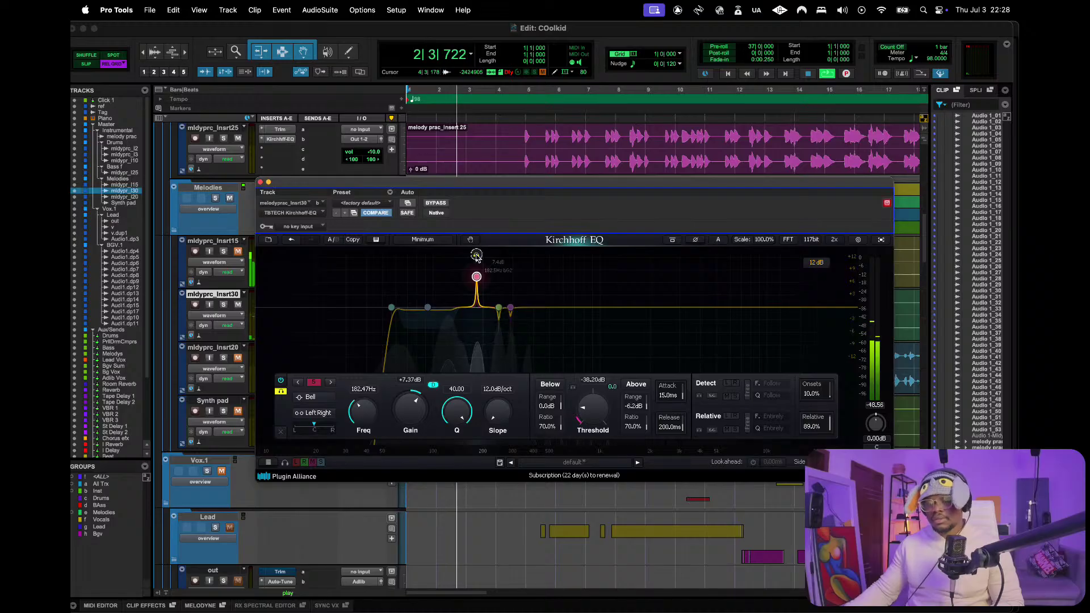
{"action": "left_click_drag", "start_coordinate": [478, 256], "coordinate": [477, 240]}
{"action": "key", "text": "space"}
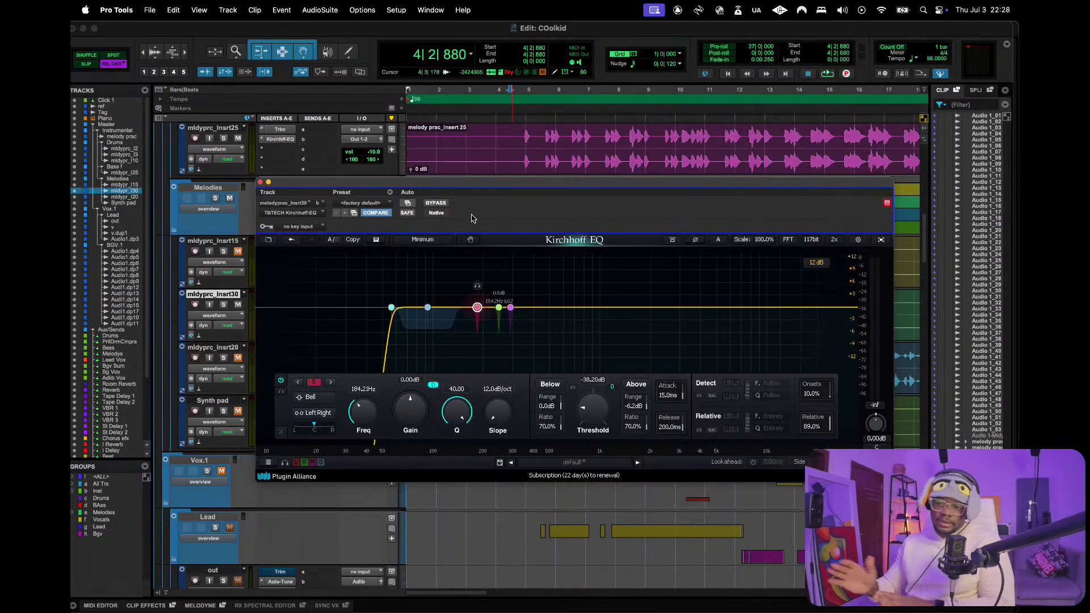
{"action": "key", "text": "space"}
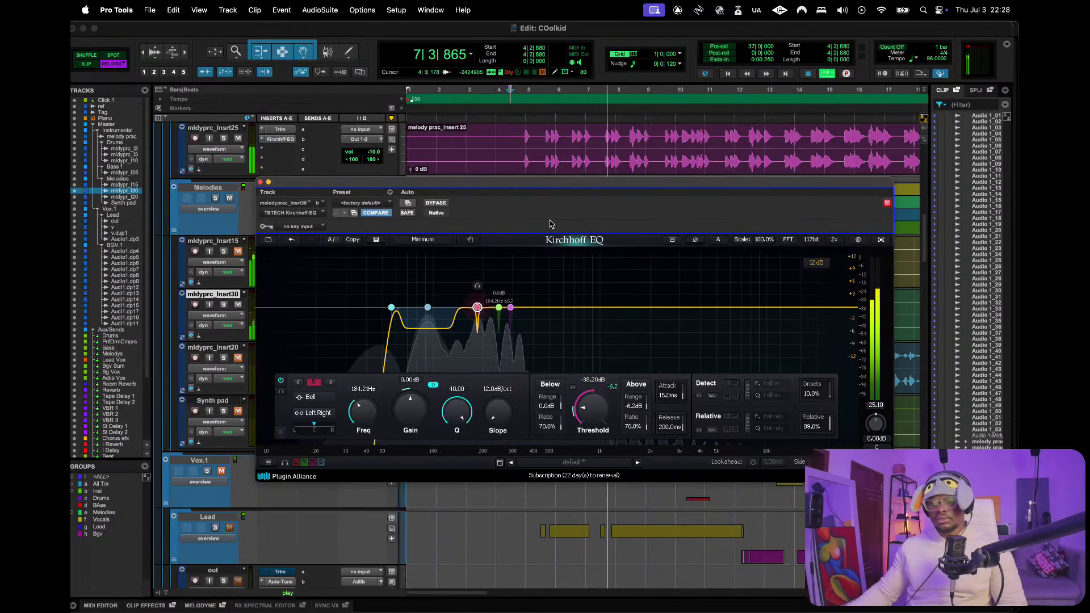
{"action": "key", "text": "space"}
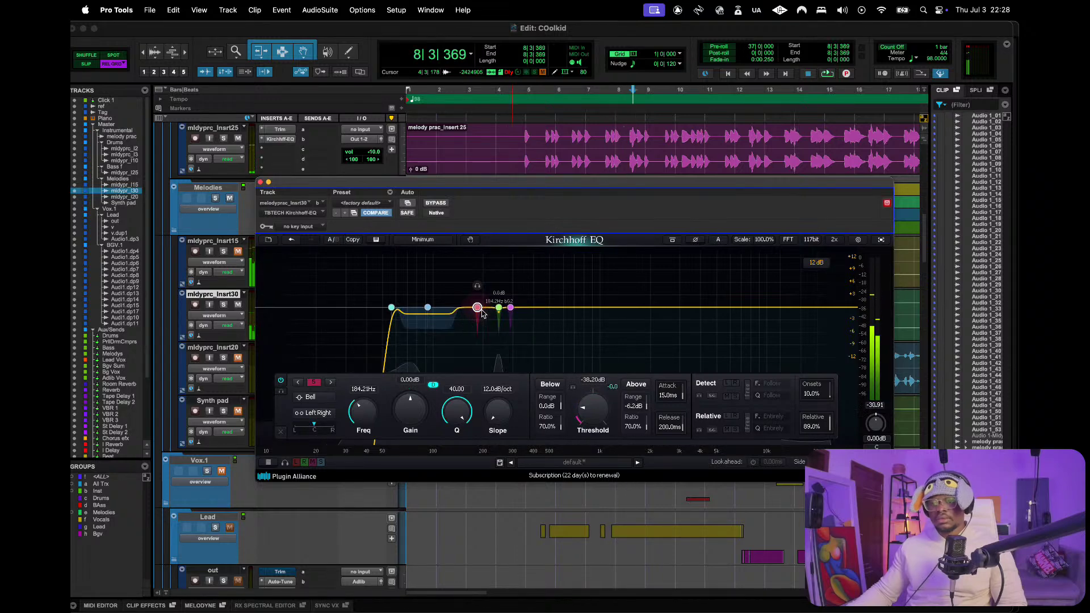
- Copy the 184.2 Hz band in place and move the copy to about 210.2 Hz while playing the mix
{"action": "right_click", "coordinate": [478, 309]}
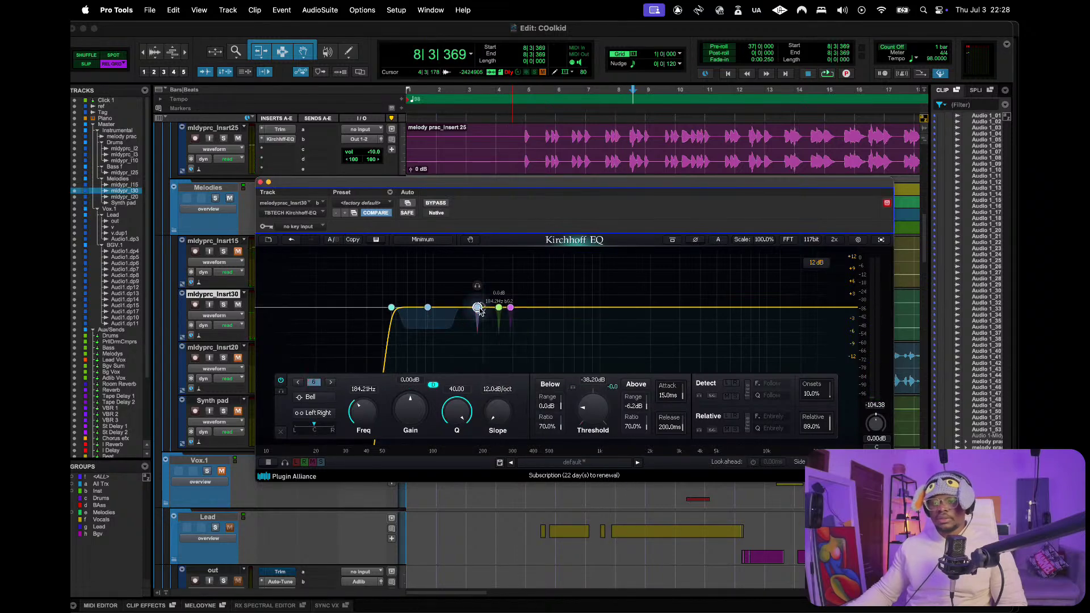
{"action": "key", "text": "space"}
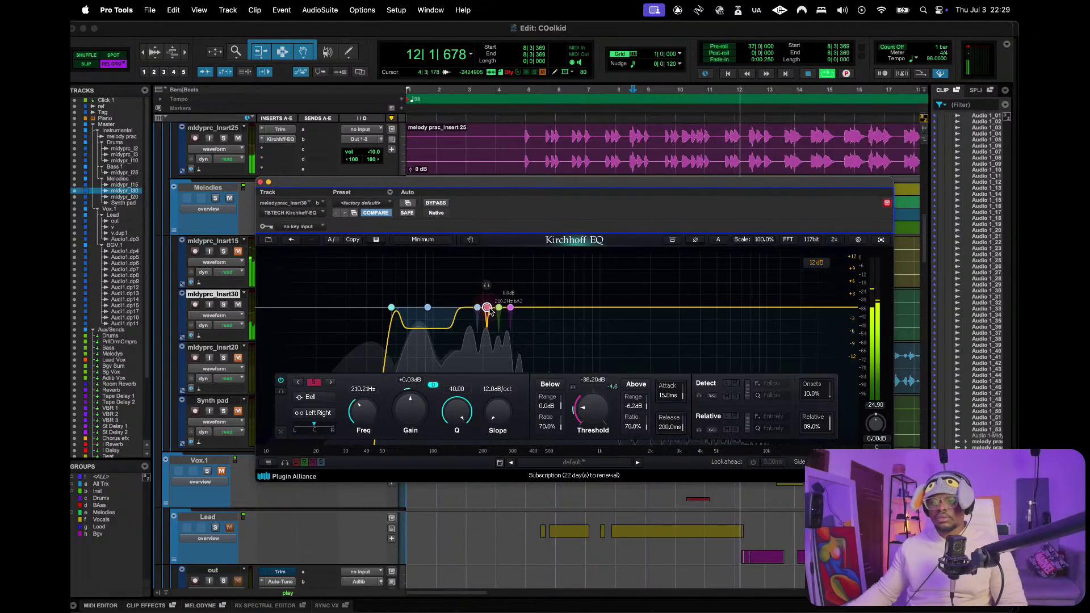
{"action": "key", "text": "space"}
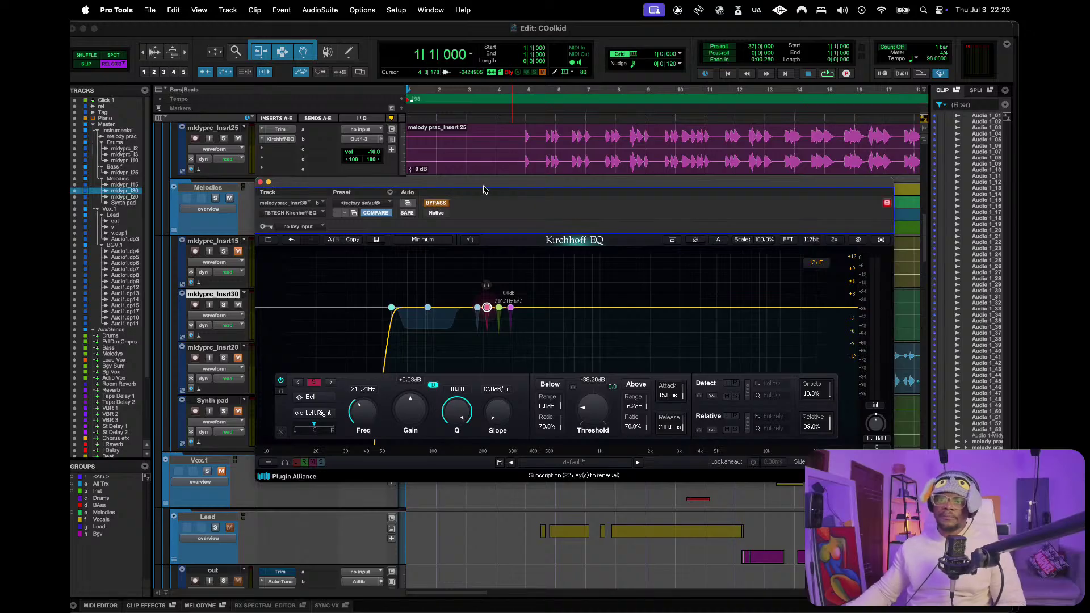
- Compare the mix with Kirchhoff-EQ bypassed and active, listening from the session start
{"action": "key", "text": "space"}
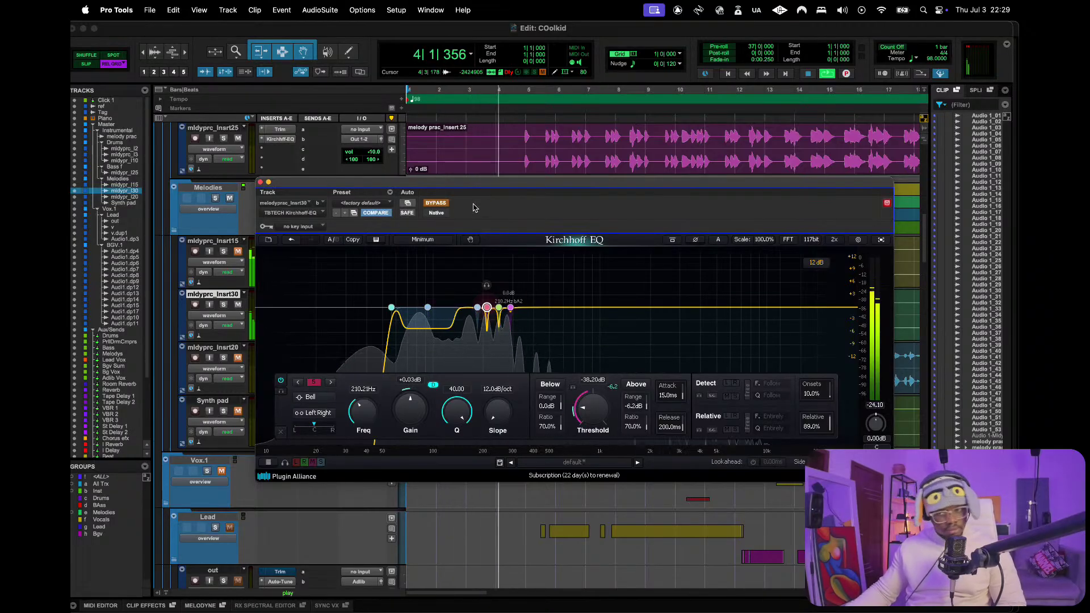
{"action": "key", "text": "space"}
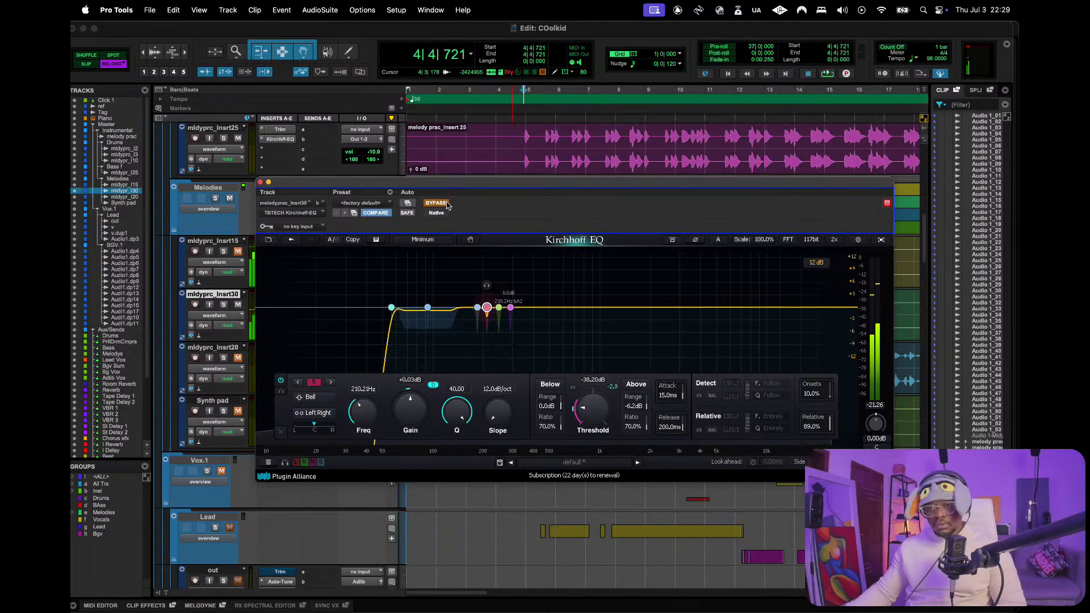
{"action": "left_click", "coordinate": [435, 203]}
{"action": "key", "text": "space"}
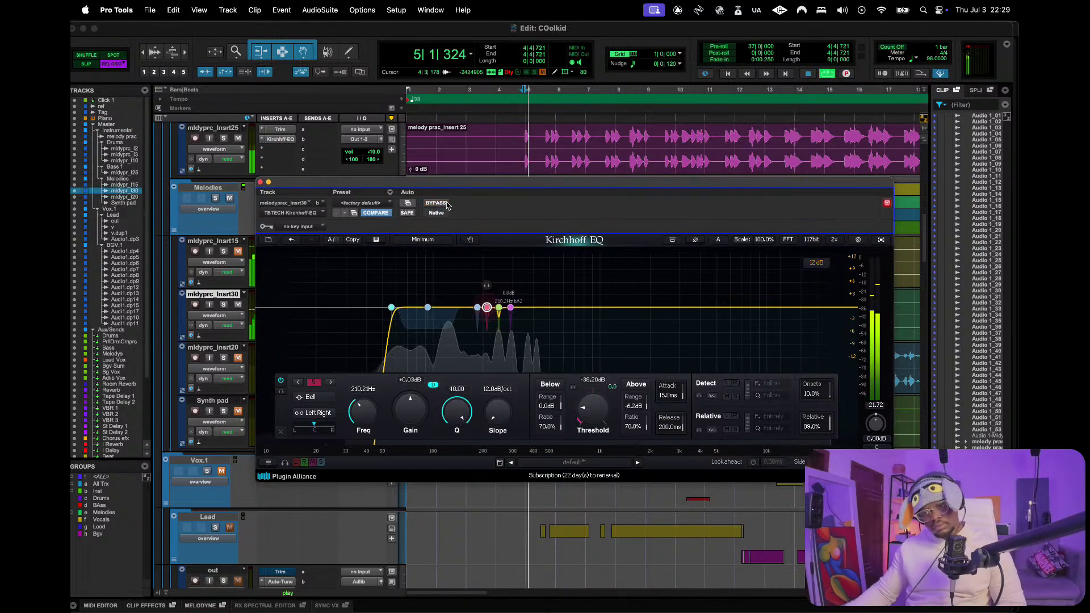
{"action": "key", "text": "space"}
{"action": "key", "text": "Return"}
{"action": "key", "text": "space"}
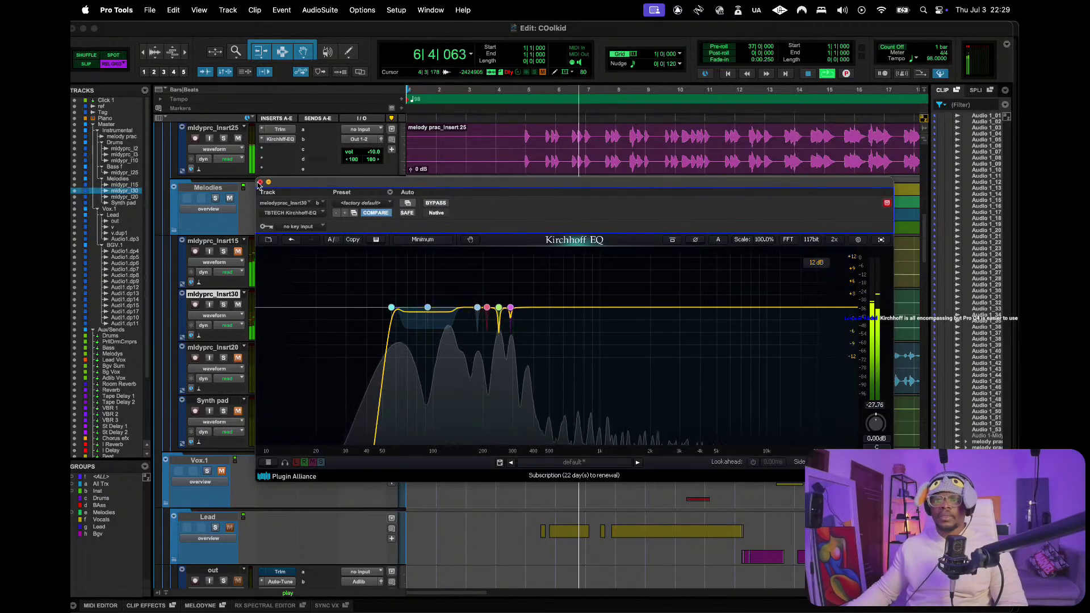
- Close the EQ and play from bar 13, where the melody prac_Insert 20 clip begins
{"action": "key", "text": "super+w"}
{"action": "key", "text": "super+bracketleft"}
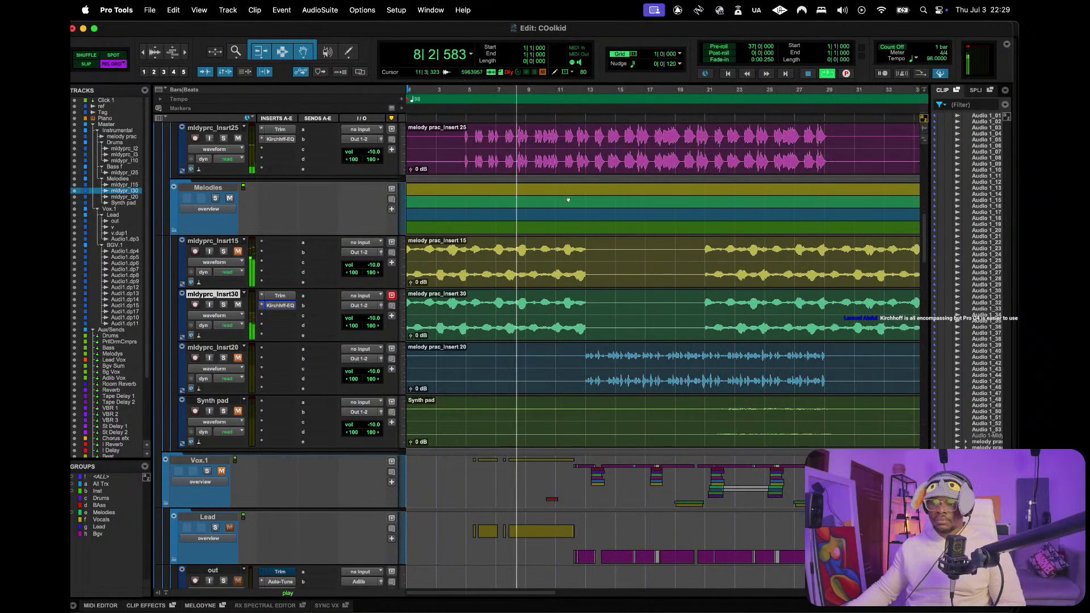
{"action": "key", "text": "space"}
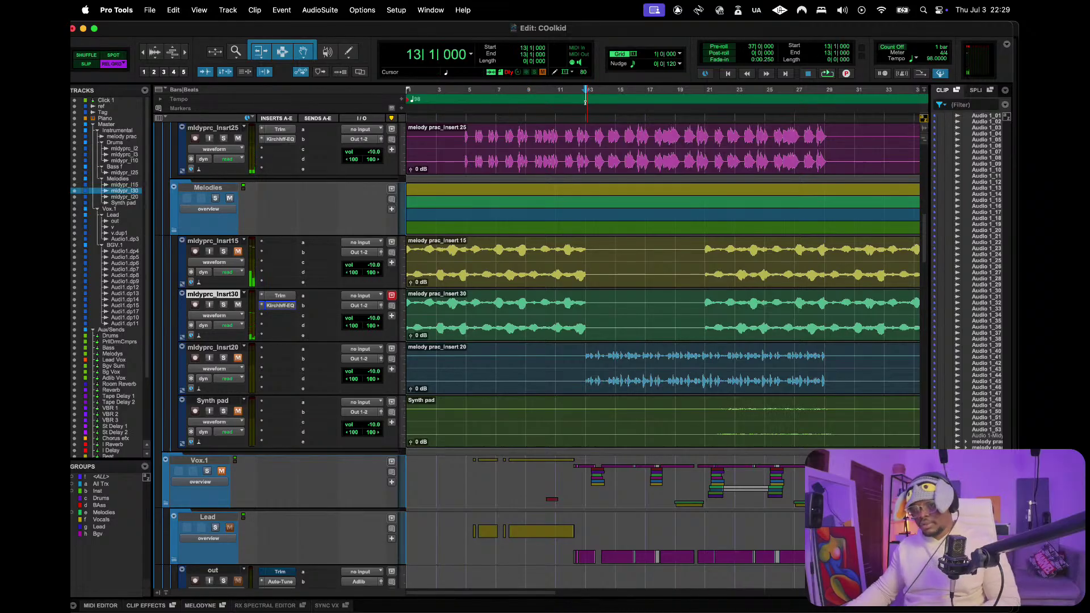
{"action": "key", "text": "space"}
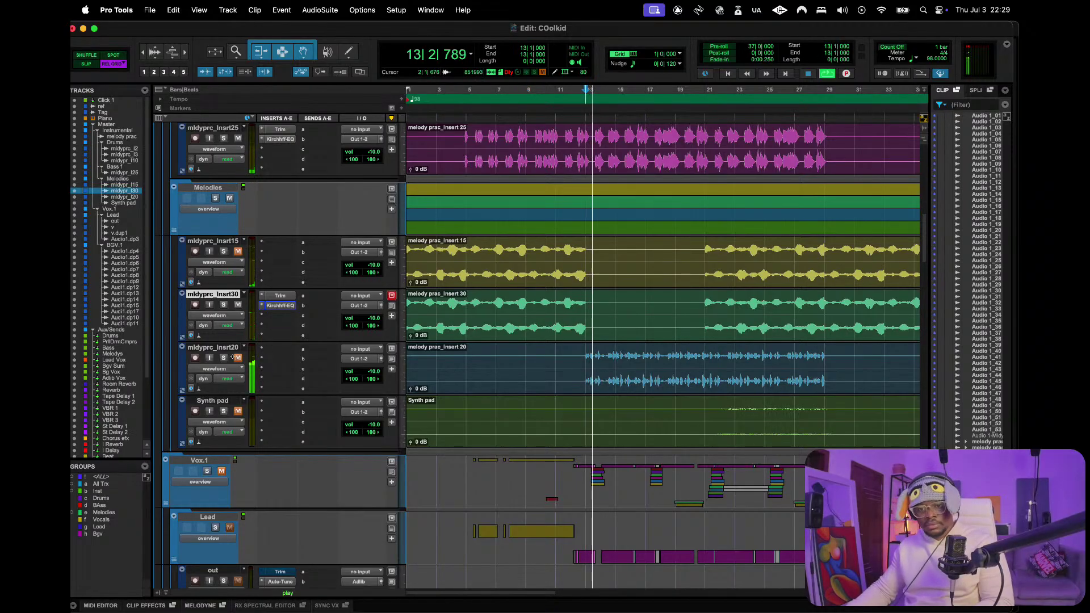
- Unmute the mldyprc_Insrt20 track and show the melody channels in the Mix window
{"action": "left_click", "coordinate": [237, 357]}
{"action": "key", "text": "super+equal"}
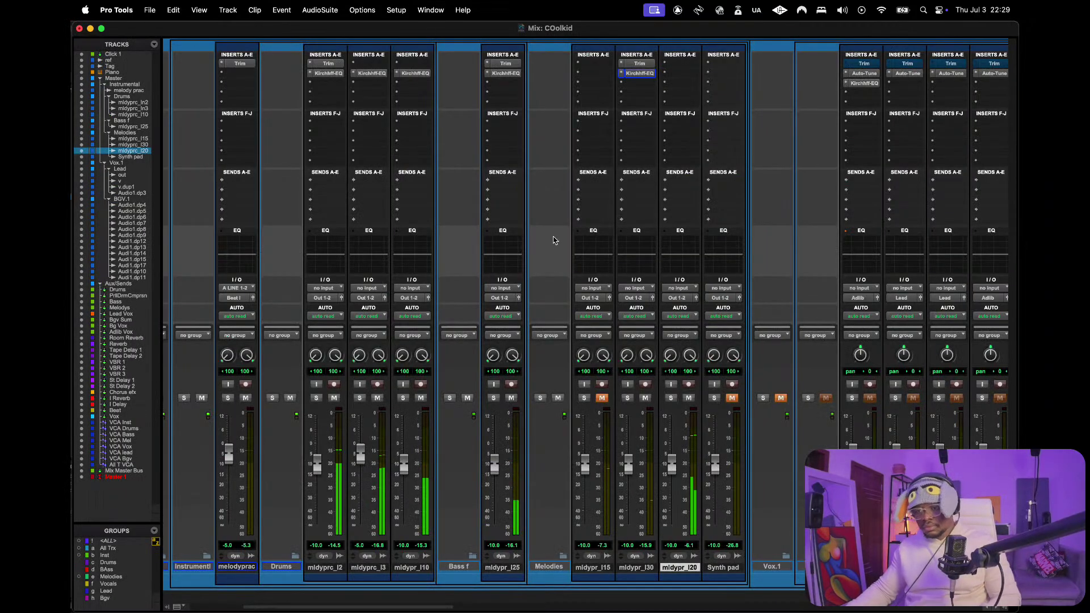
{"action": "scroll", "coordinate": [553, 240], "scroll_direction": "right", "scroll_amount": 5}
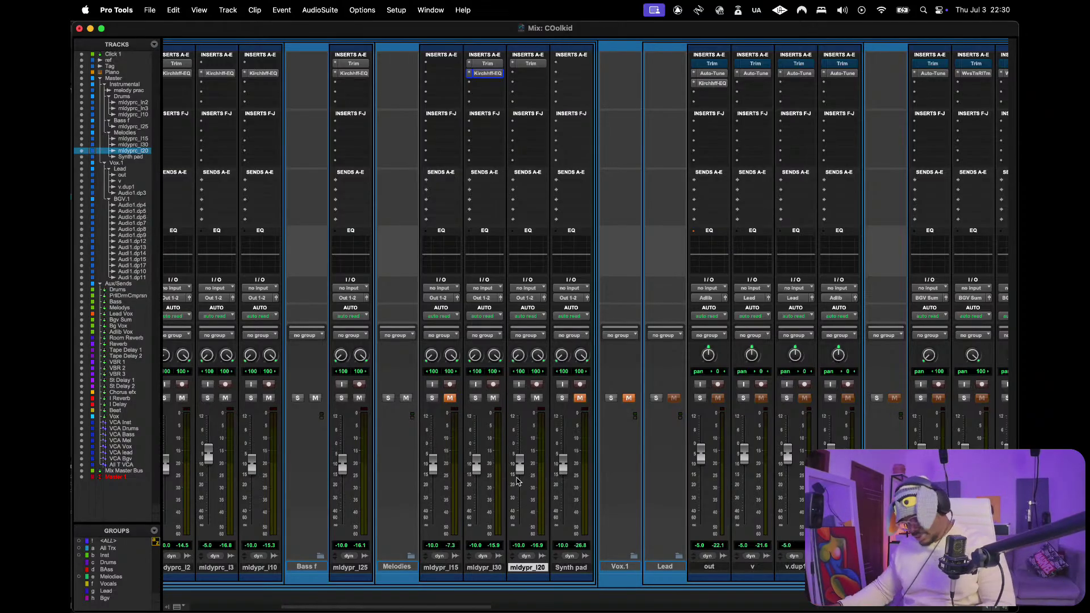
- Play the mix from bar 13 in the Edit window to hear where the melody prac_Insert 20 part enters
{"action": "key", "text": "super+equal"}
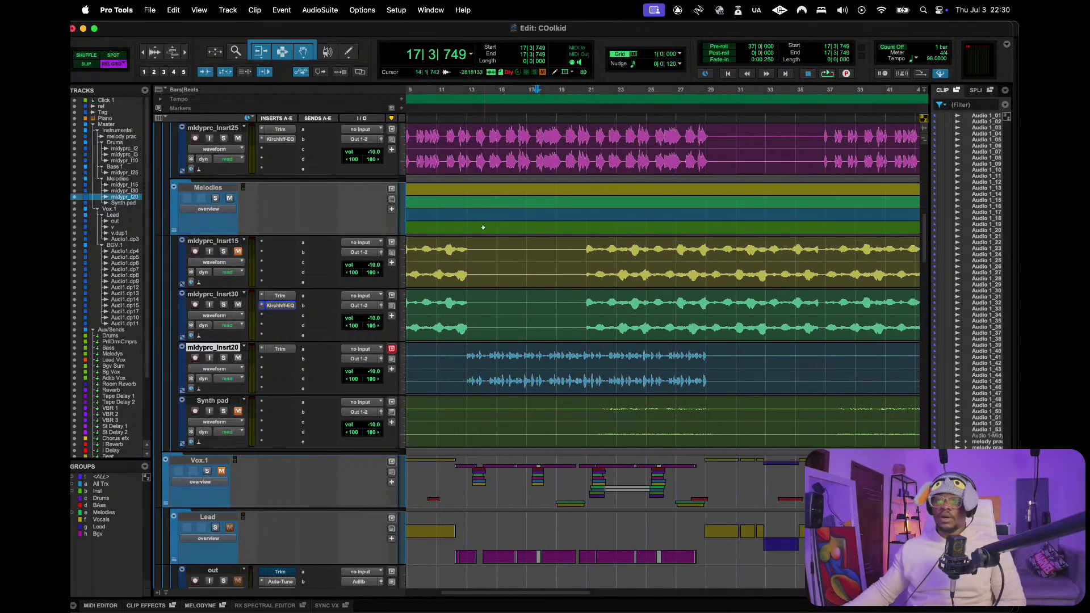
{"action": "scroll", "coordinate": [463, 338], "scroll_direction": "left", "scroll_amount": 5}
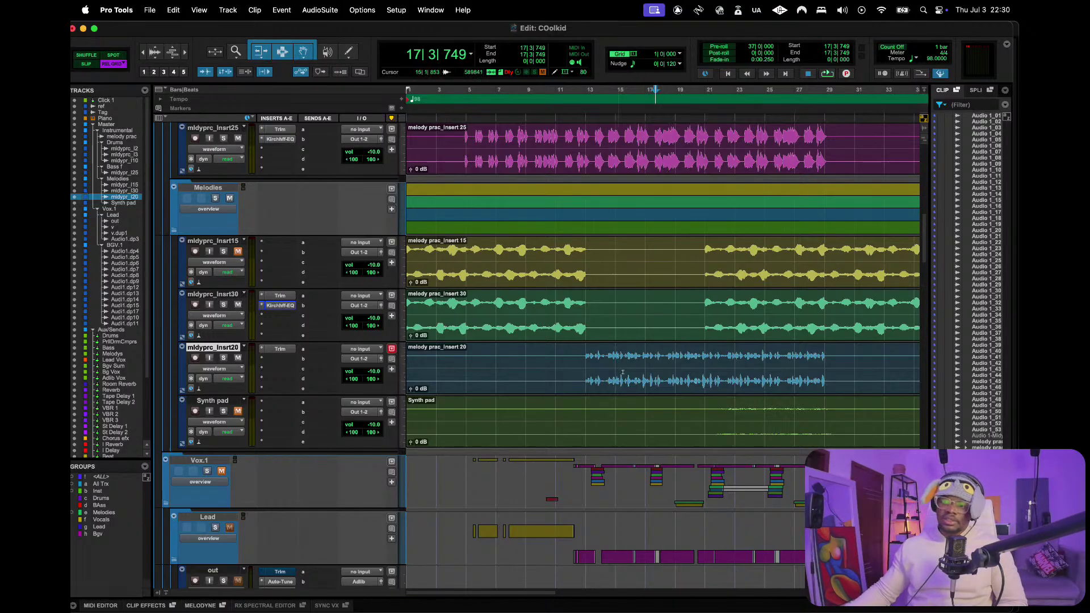
{"action": "left_click", "coordinate": [585, 96]}
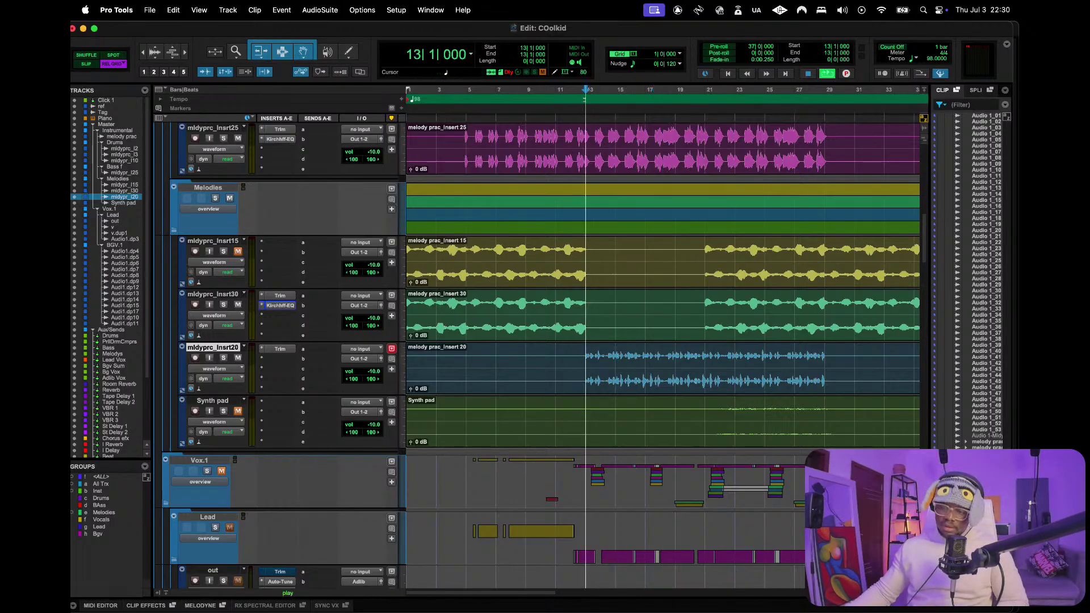
{"action": "key", "text": "space"}
{"action": "key", "text": "space"}
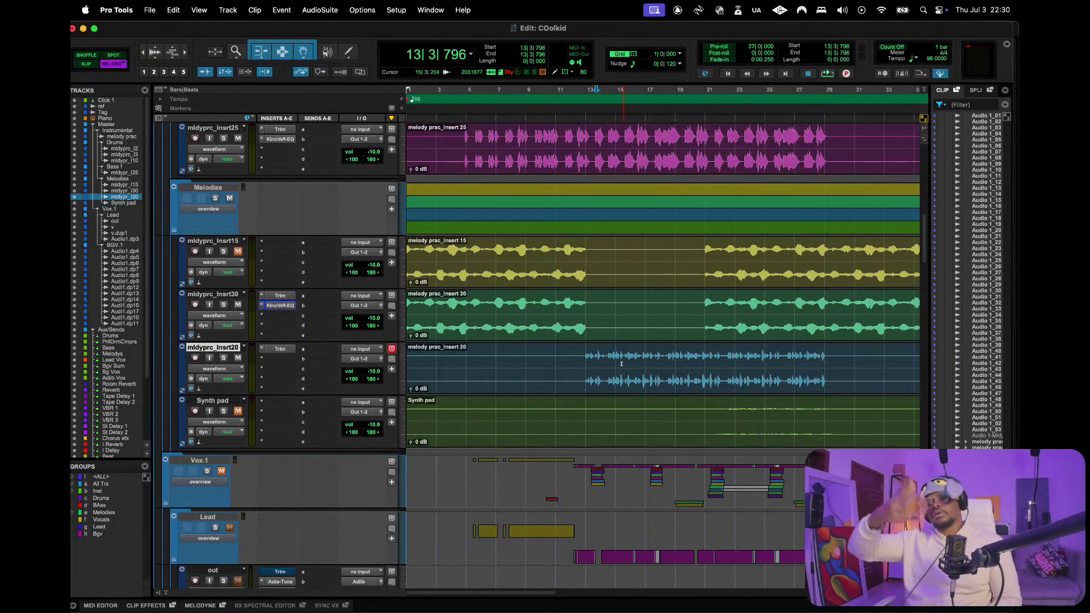
{"action": "key", "text": "space"}
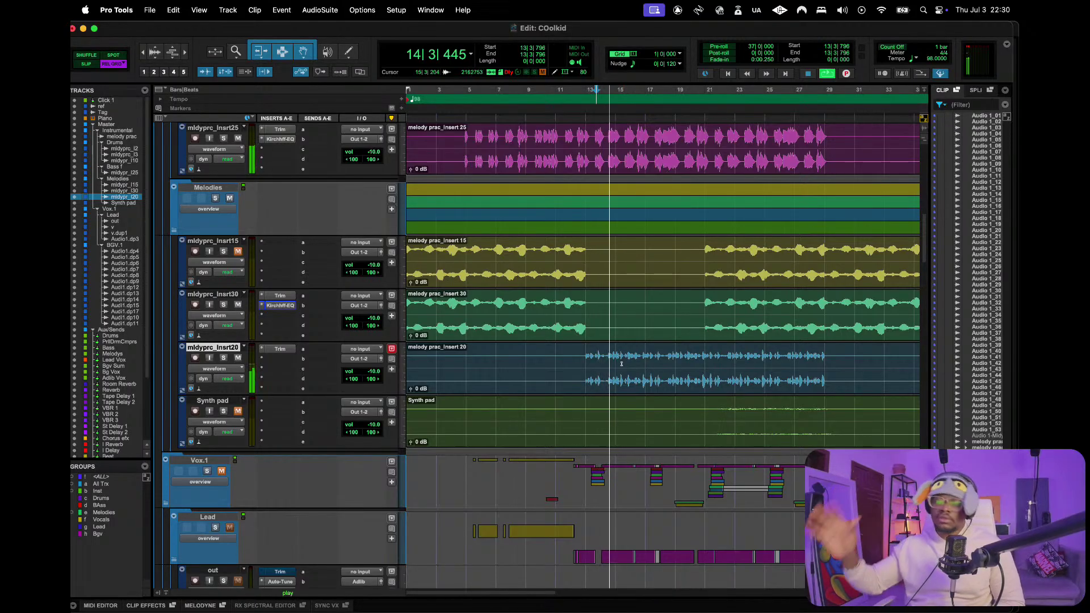
{"action": "key", "text": "space"}
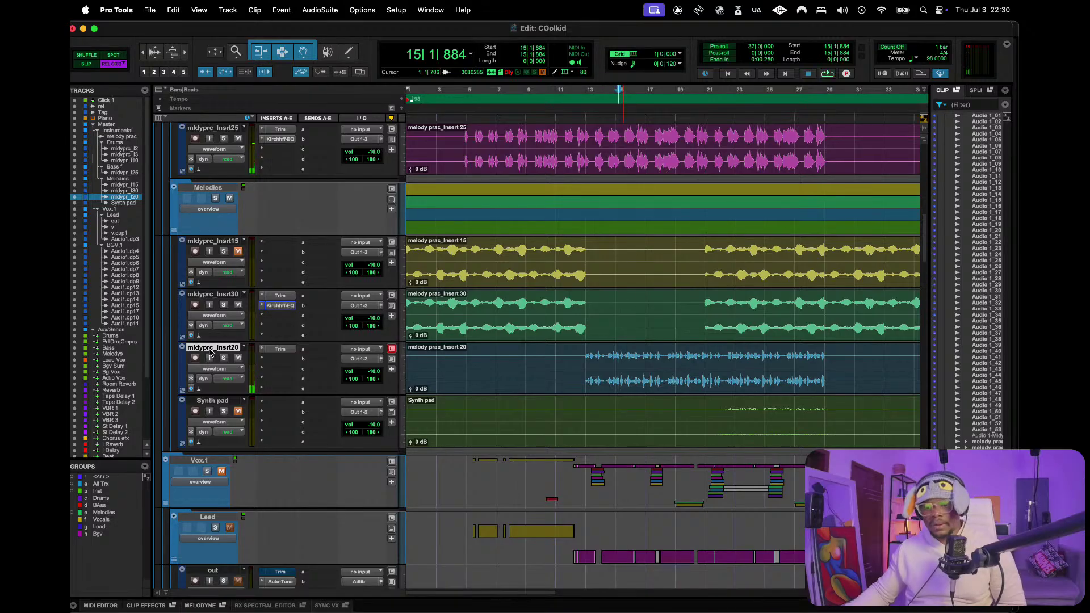
- Copy the Kirchhoff-EQ insert onto mldyprc_Insrt20 below its Trim and open it during playback
{"action": "key", "text": "super+equal"}
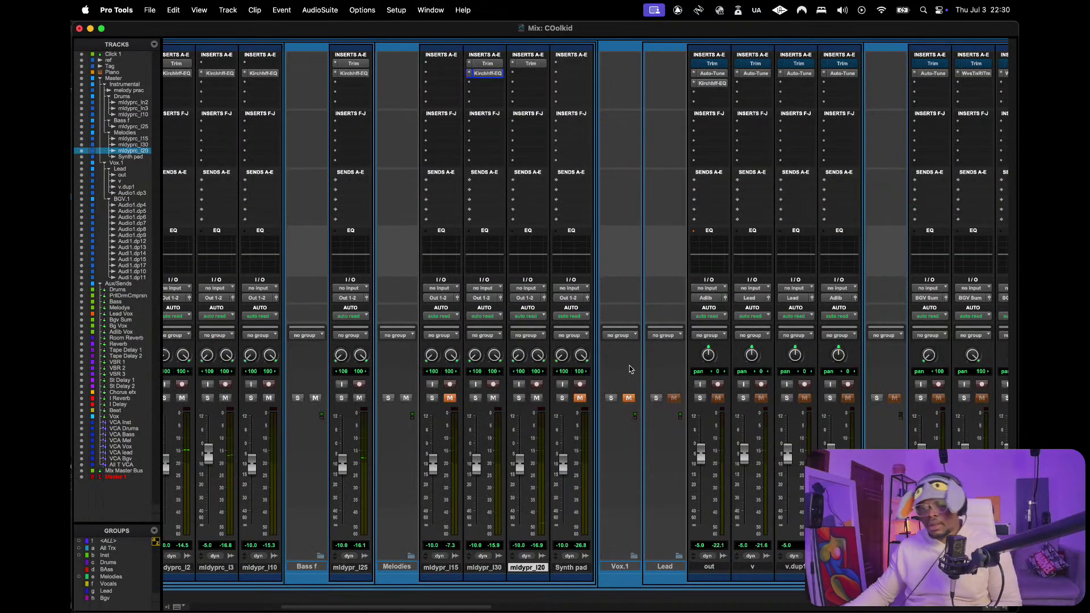
{"action": "key", "text": "space"}
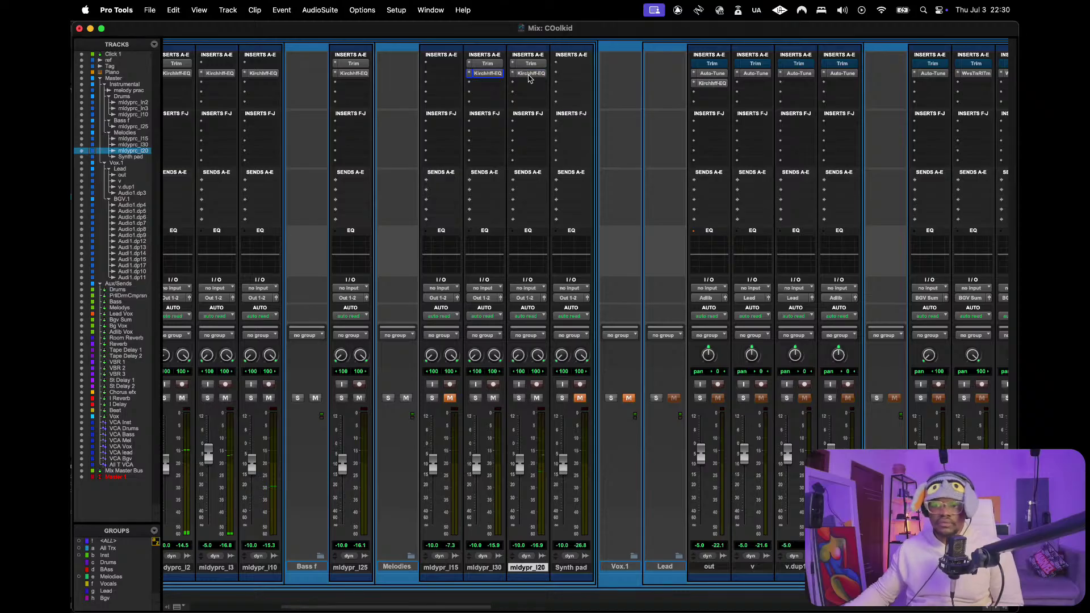
{"action": "left_click", "coordinate": [528, 74]}
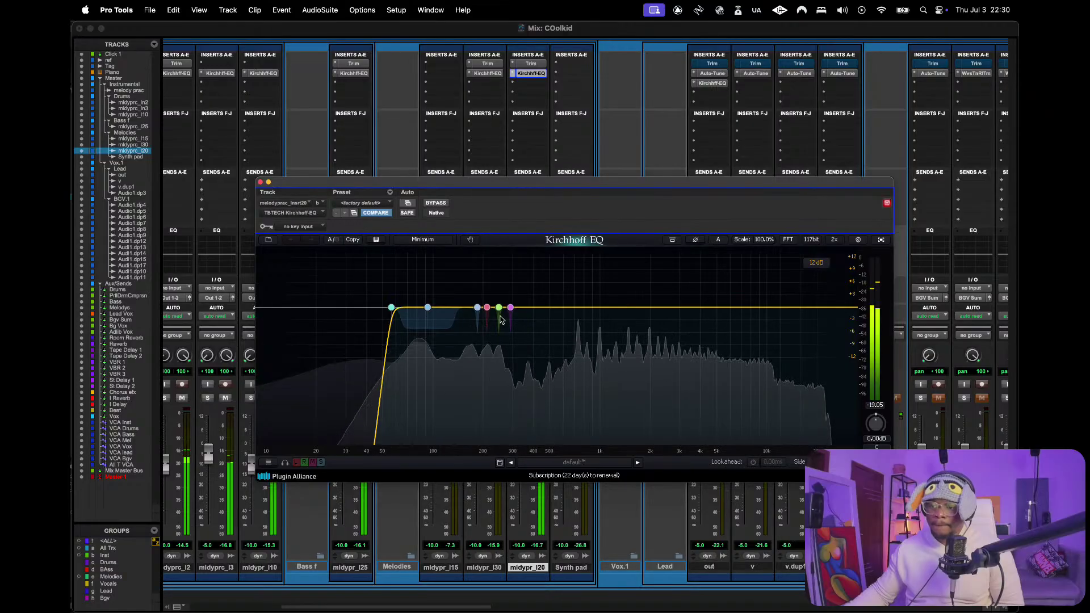
- Copy the 290.73 Hz band in place, sweep the boosted copy up to 1307.9 Hz, and reset its gain to 0 dB
{"action": "left_click", "coordinate": [510, 307]}
{"action": "right_click", "coordinate": [510, 307]}
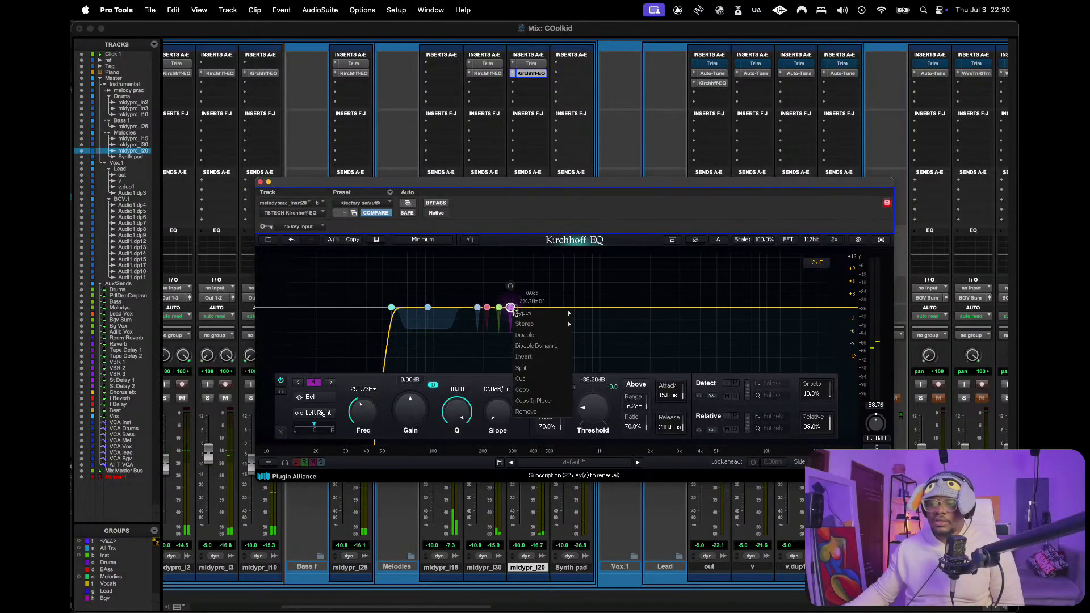
{"action": "left_click", "coordinate": [534, 401]}
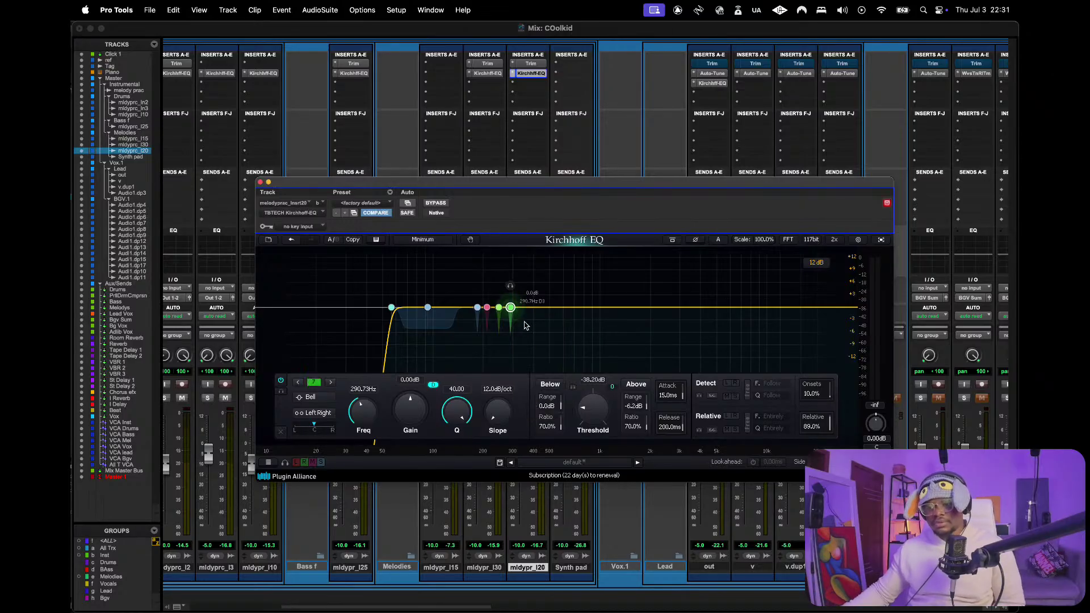
{"action": "left_click_drag", "start_coordinate": [512, 289], "coordinate": [570, 285]}
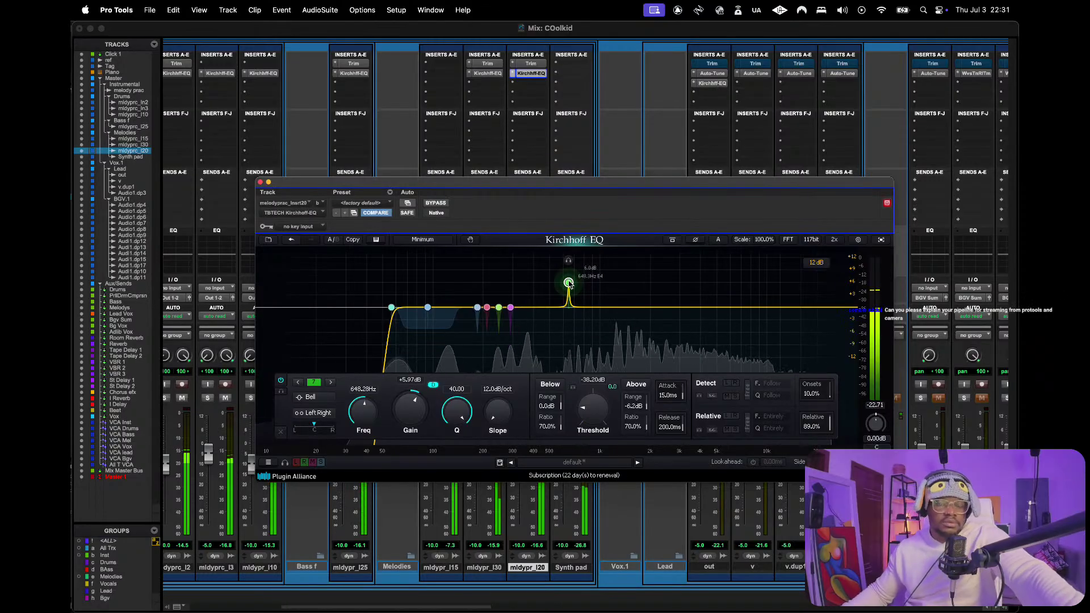
{"action": "left_click_drag", "start_coordinate": [570, 265], "coordinate": [621, 183]}
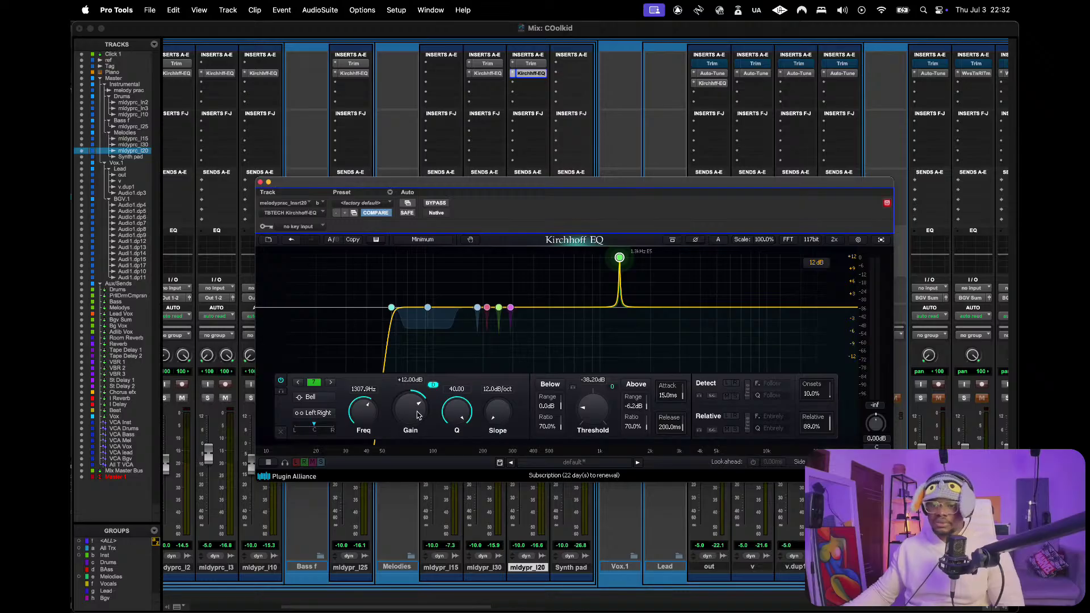
{"action": "left_click", "coordinate": [417, 415], "text": "alt"}
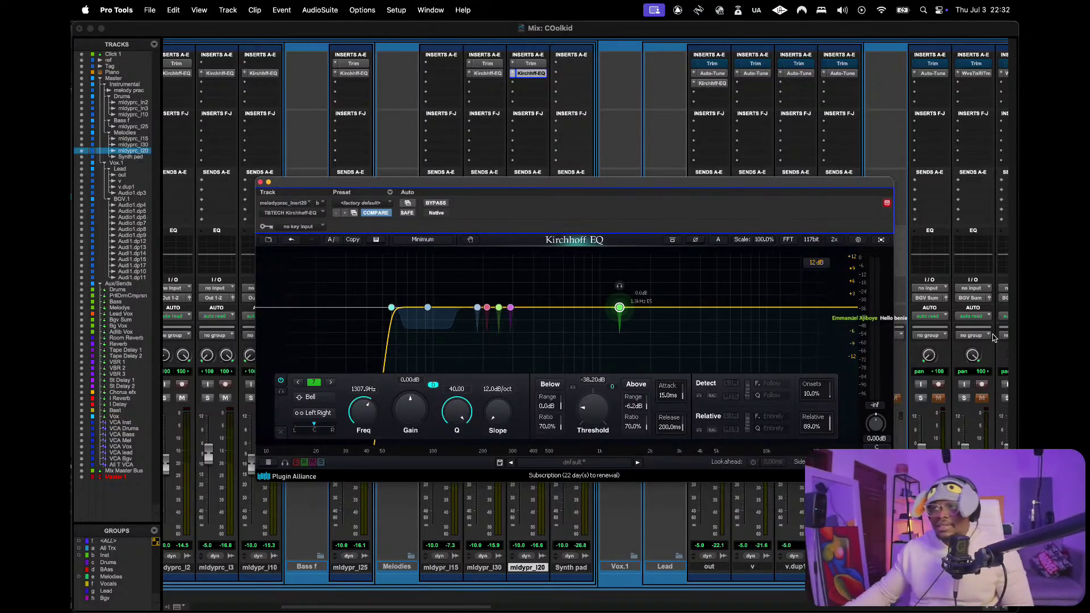
{"action": "left_click", "coordinate": [645, 278]}
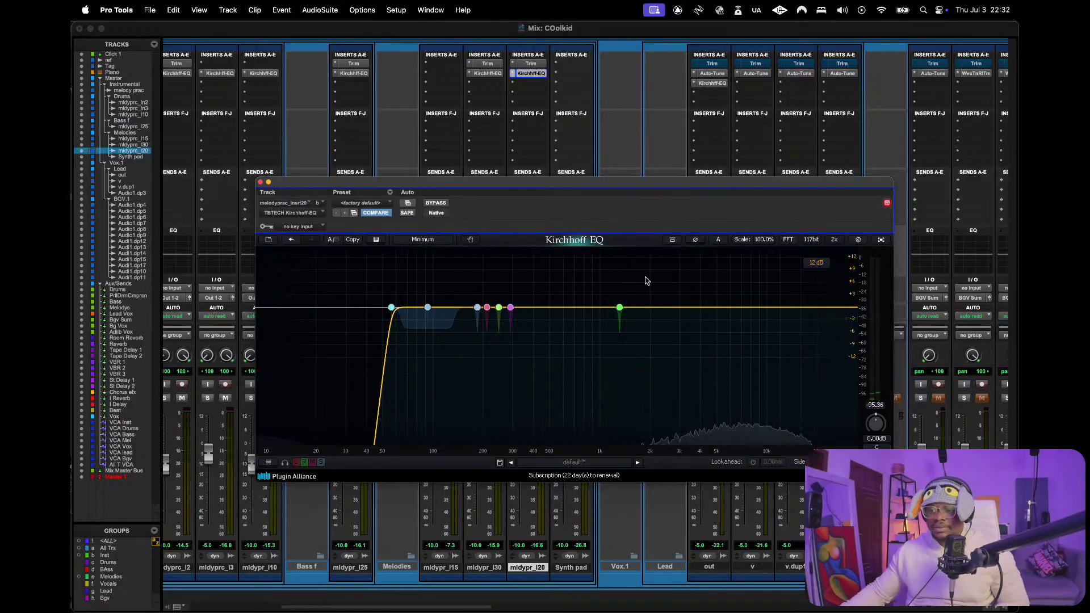
- Close Kirchhoff-EQ and listen to the arrangement from bar 13 through about bar 24
{"action": "key", "text": "super+equal"}
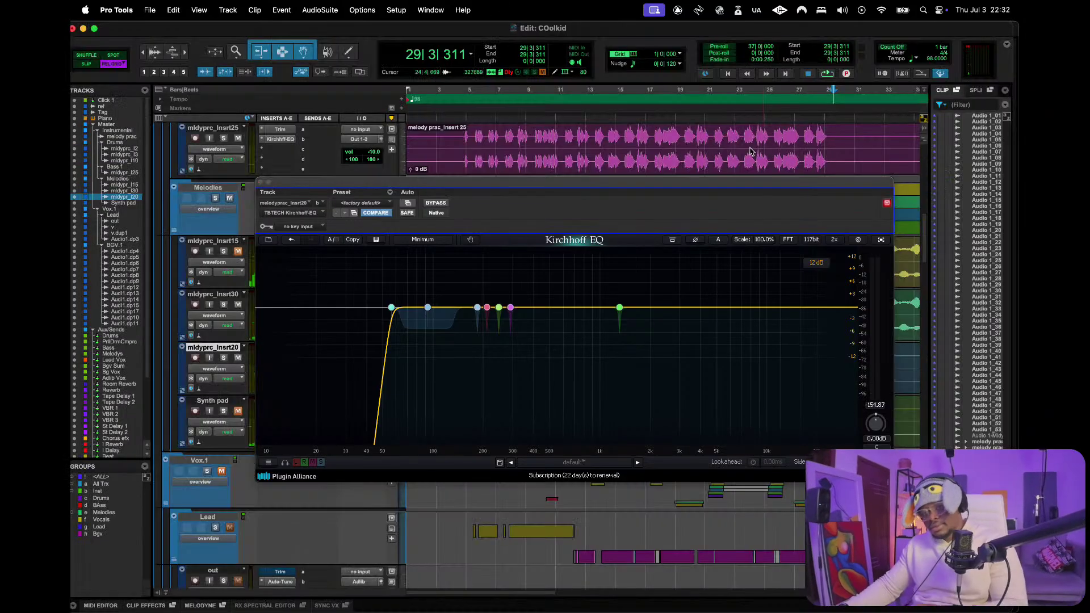
{"action": "left_click", "coordinate": [260, 182]}
{"action": "left_click", "coordinate": [582, 100]}
{"action": "key", "text": "space"}
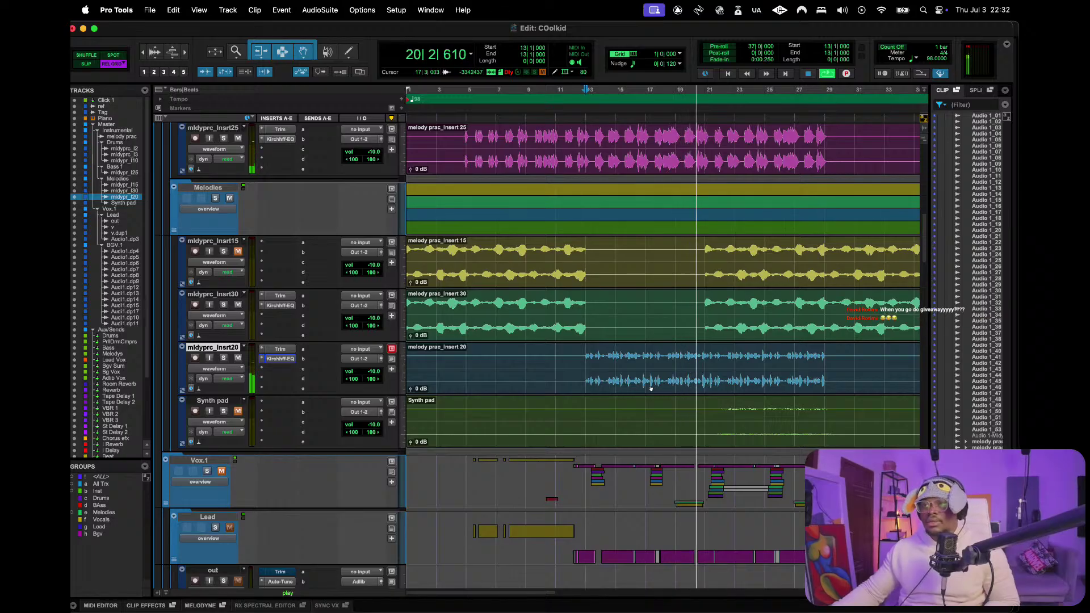
{"action": "key", "text": "space"}
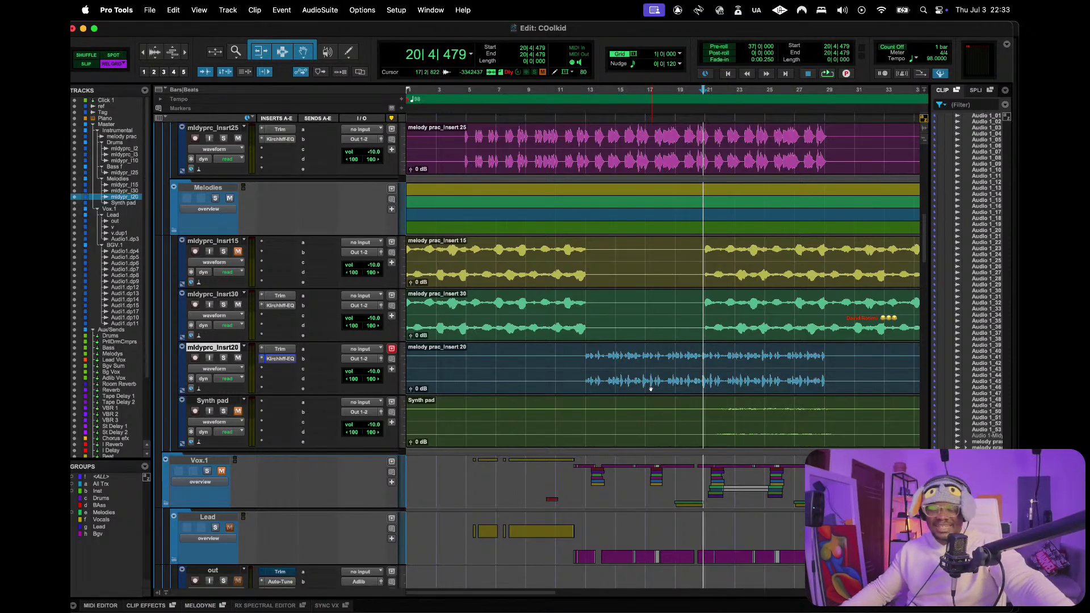
{"action": "key", "text": "space"}
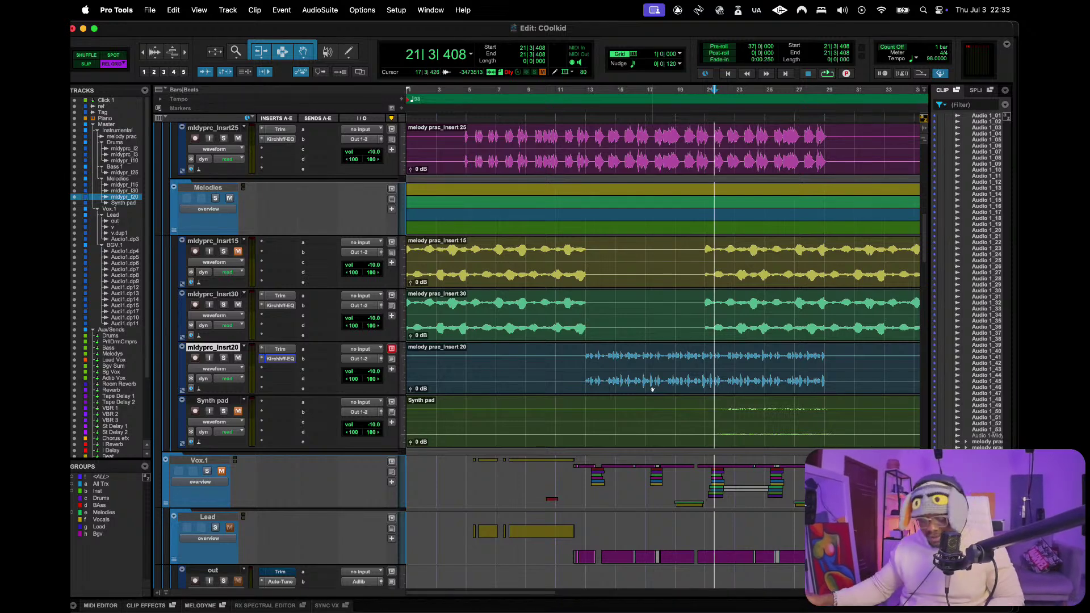
{"action": "key", "text": "space"}
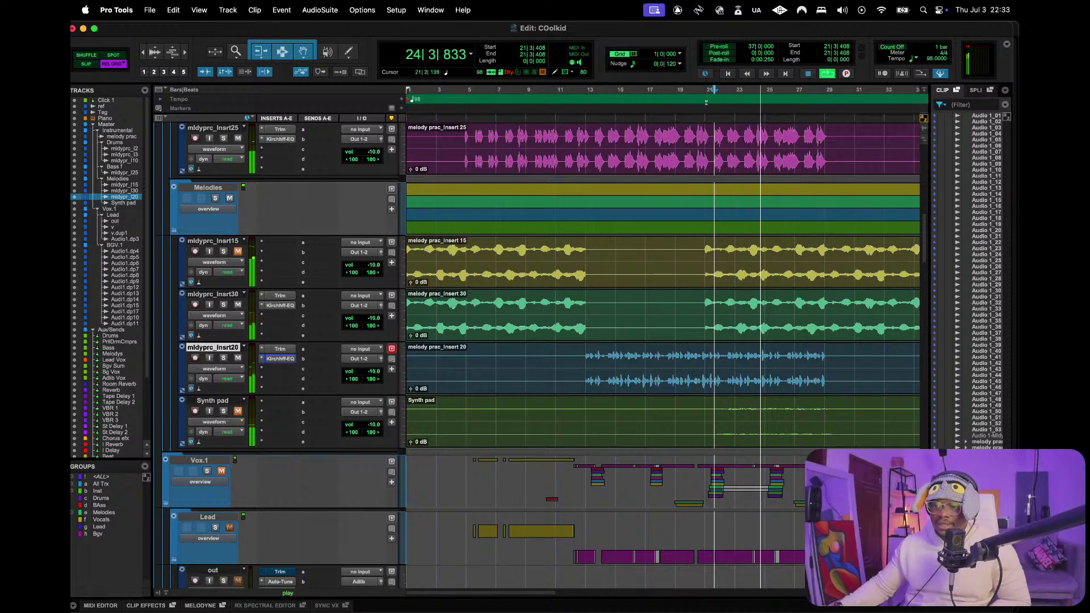
{"action": "key", "text": "space"}
- Unmute the Synth pad track and play the timeline range from bar 21 to bar 29
{"action": "left_click_drag", "start_coordinate": [706, 99], "coordinate": [826, 107]}
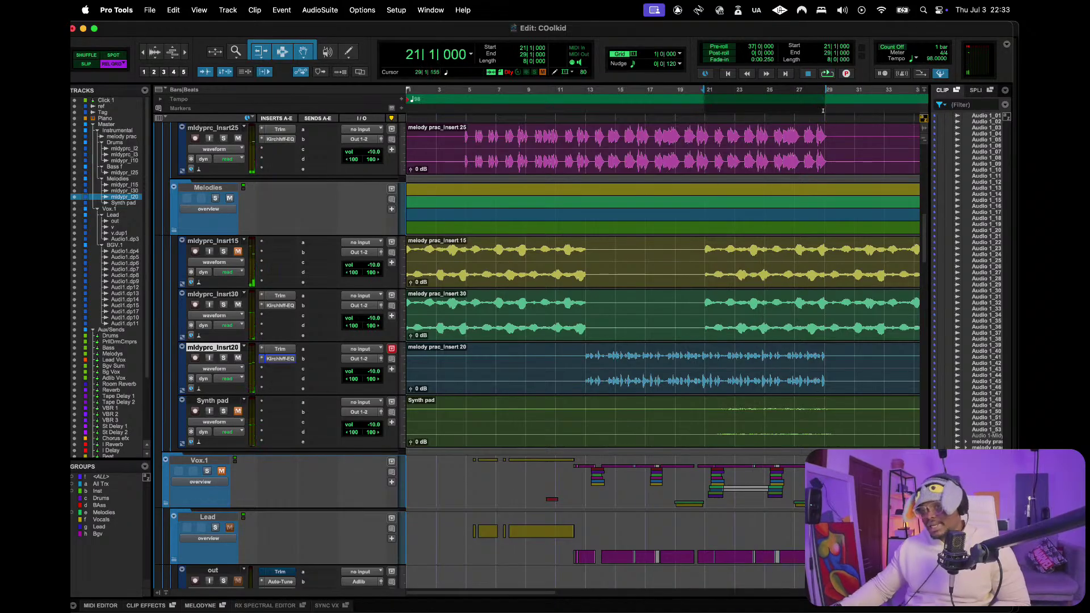
{"action": "key", "text": "super+equal"}
{"action": "scroll", "coordinate": [689, 304], "scroll_direction": "right", "scroll_amount": 3}
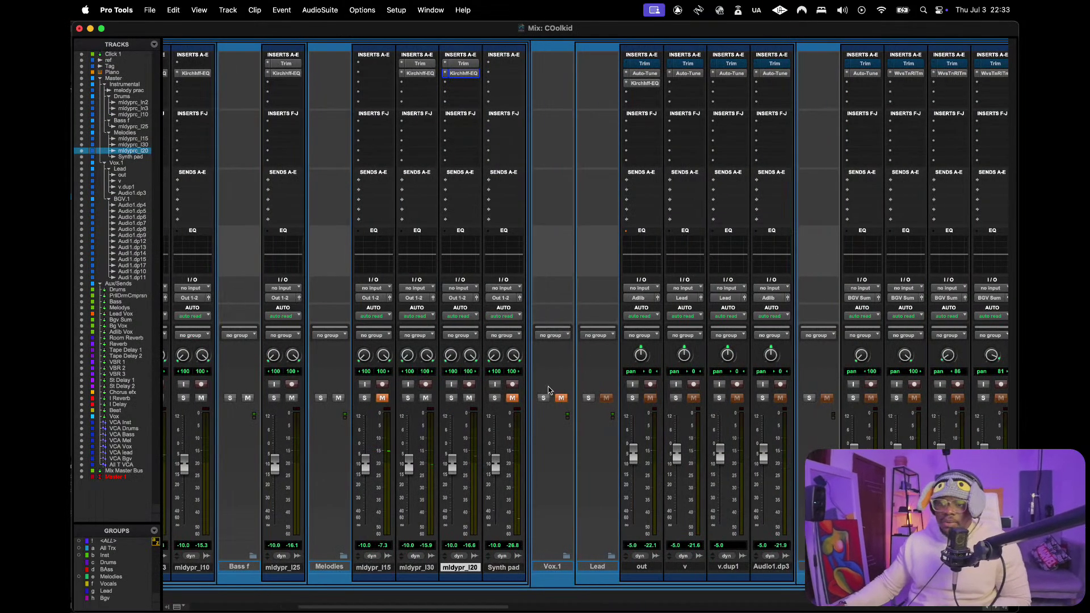
{"action": "left_click", "coordinate": [513, 397]}
{"action": "key", "text": "space"}
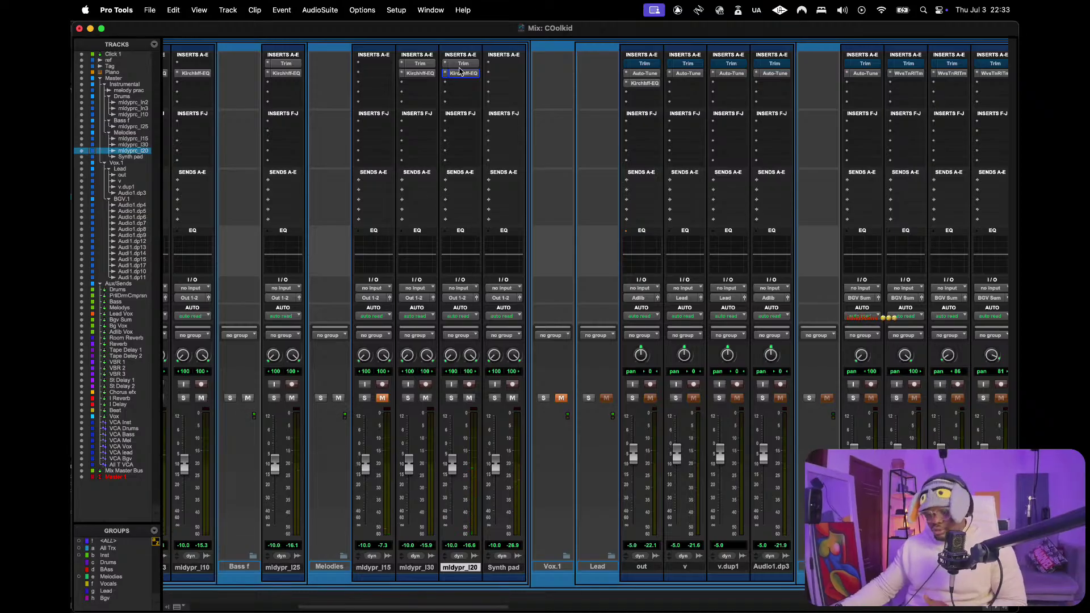
- Copy the Trim from mldyprc_Insrt20 to Synth pad and set its gain to +9.1 dB in the +12 dB range
{"action": "left_click_drag", "start_coordinate": [462, 63], "coordinate": [507, 65]}
{"action": "left_click", "coordinate": [506, 64]}
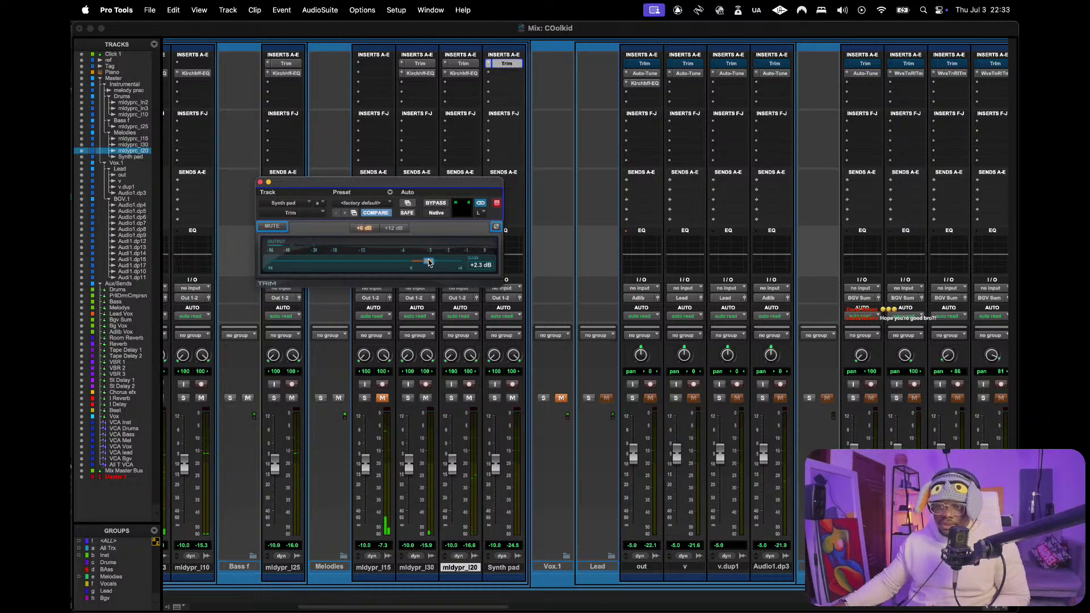
{"action": "left_click_drag", "start_coordinate": [433, 263], "coordinate": [456, 263]}
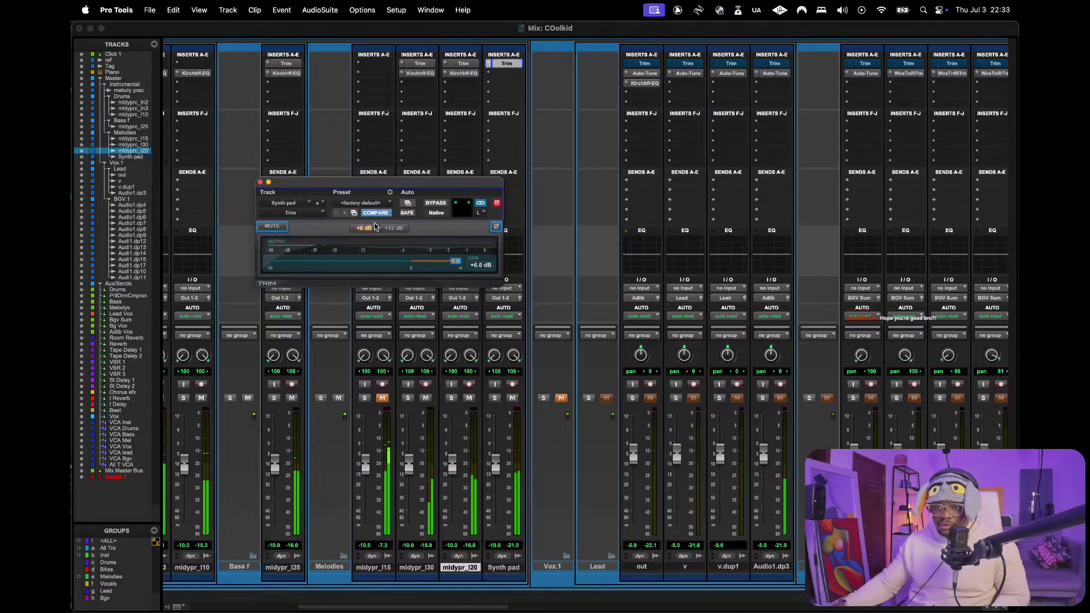
{"action": "left_click", "coordinate": [393, 228]}
{"action": "scroll", "coordinate": [443, 266], "scroll_direction": "up", "scroll_amount": 8}
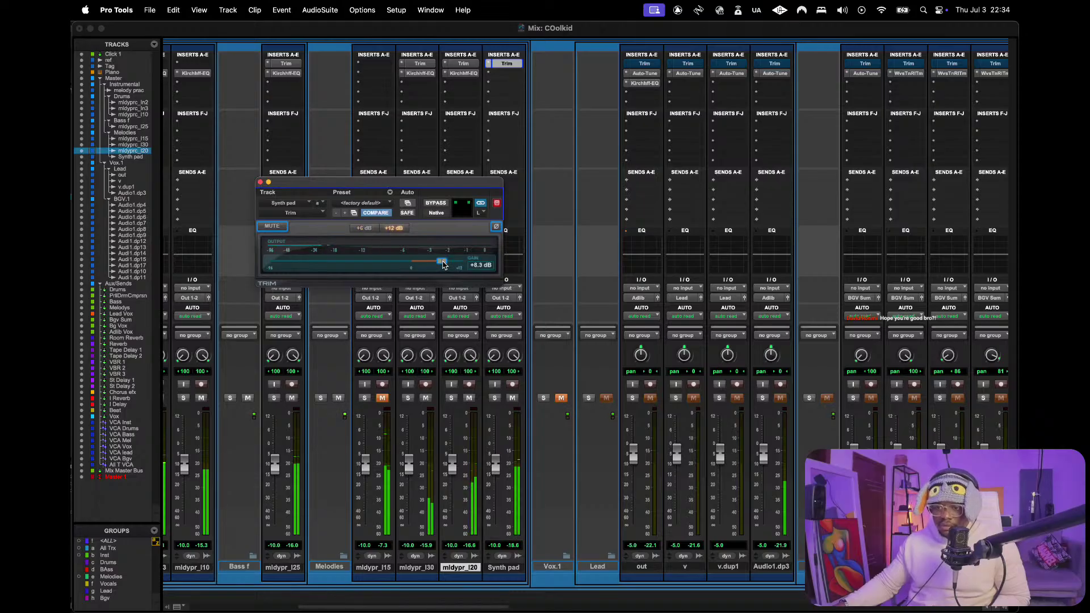
{"action": "left_click_drag", "start_coordinate": [444, 266], "coordinate": [445, 267]}
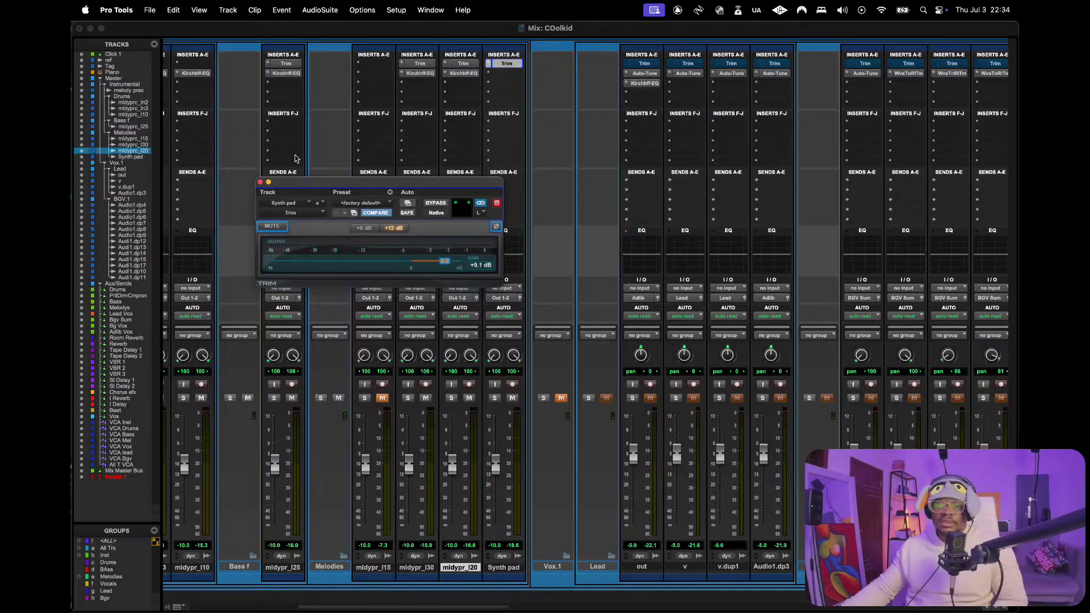
{"action": "left_click", "coordinate": [260, 183]}
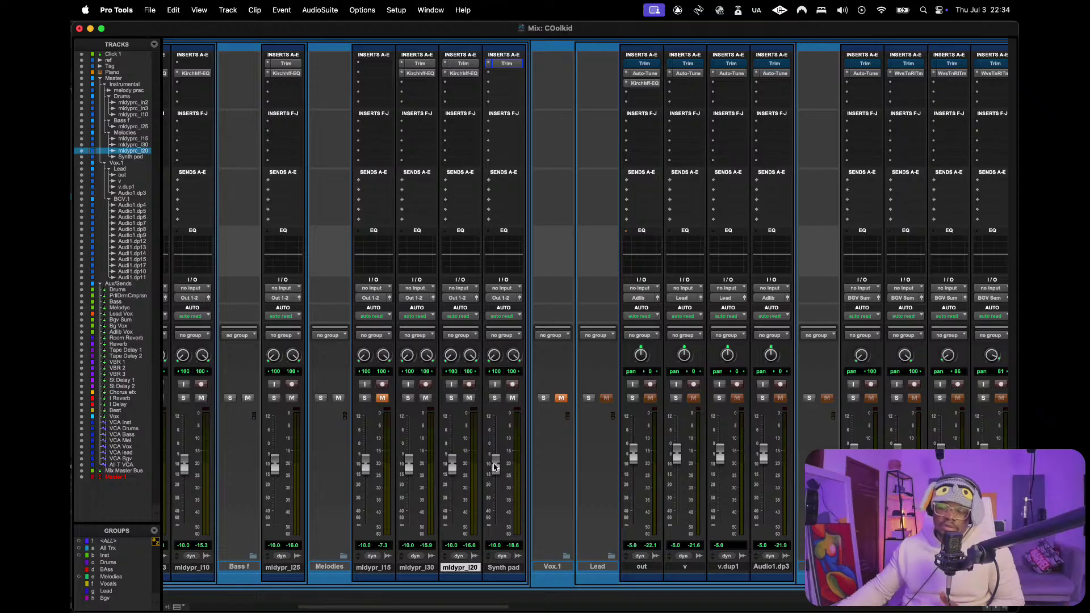
- Lower the Synth pad fader to -27.7 dB
{"action": "left_click_drag", "start_coordinate": [494, 466], "coordinate": [494, 496]}
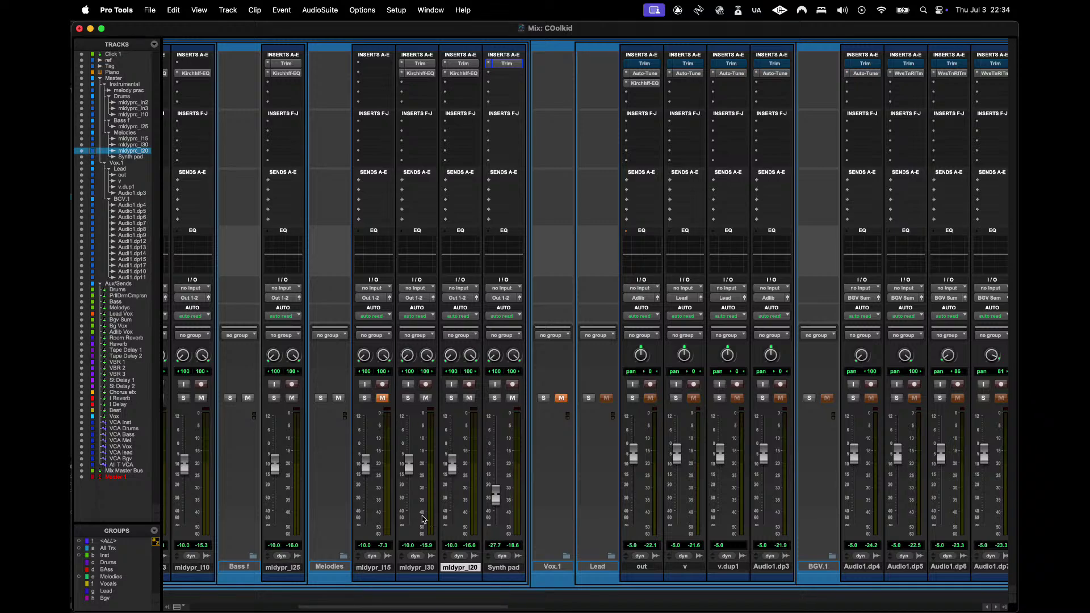
{"action": "scroll", "coordinate": [846, 190], "scroll_direction": "right", "scroll_amount": 6}
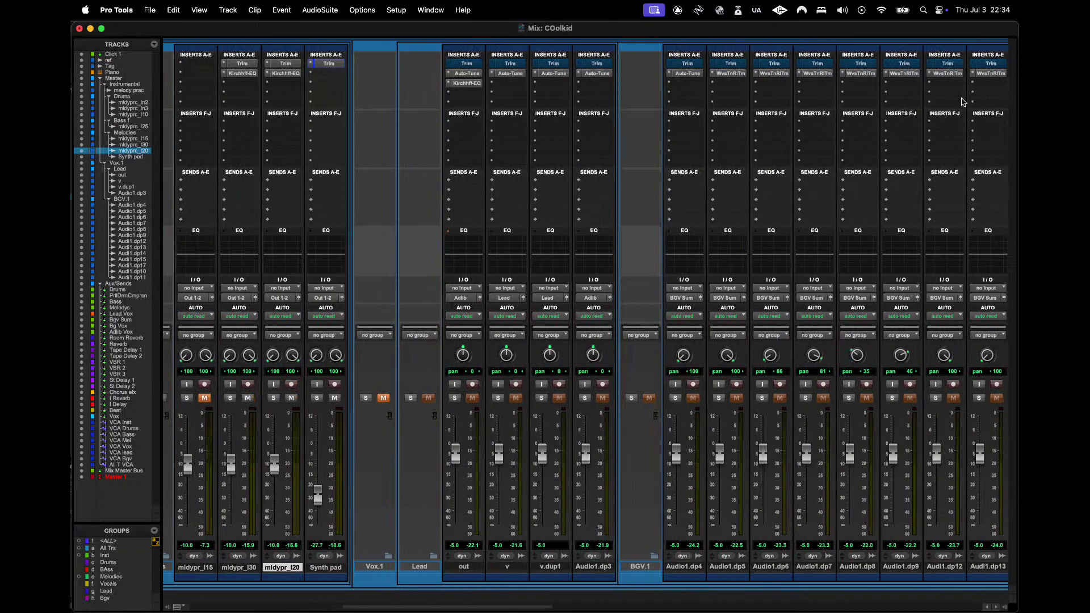
{"action": "scroll", "coordinate": [745, 157], "scroll_direction": "left", "scroll_amount": 7}
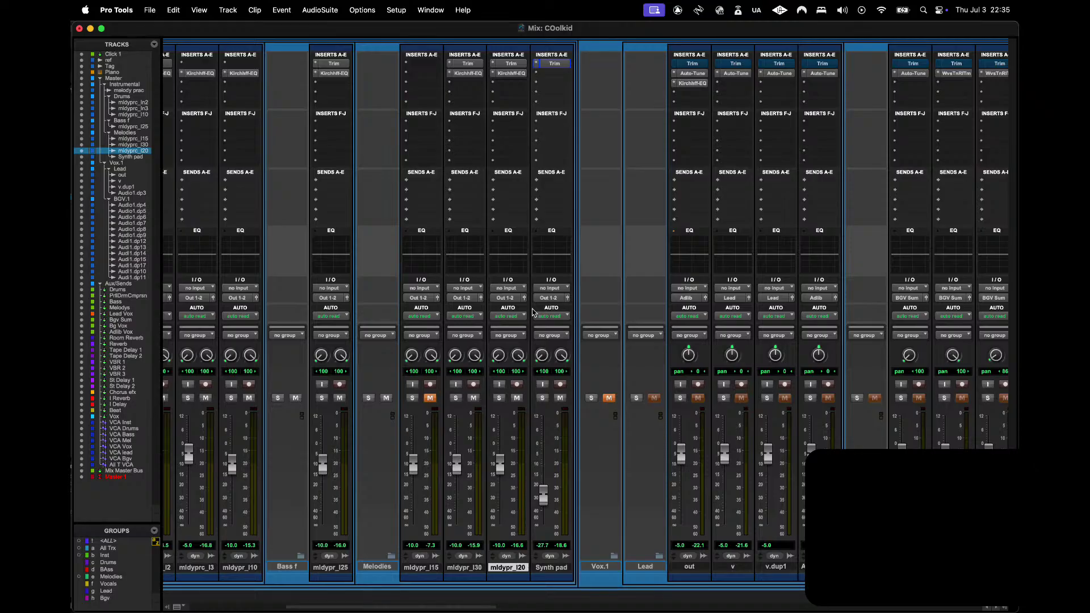
- Select the range from bar 13 to bar 21 and play it while viewing the mixer
{"action": "key", "text": "super+equal"}
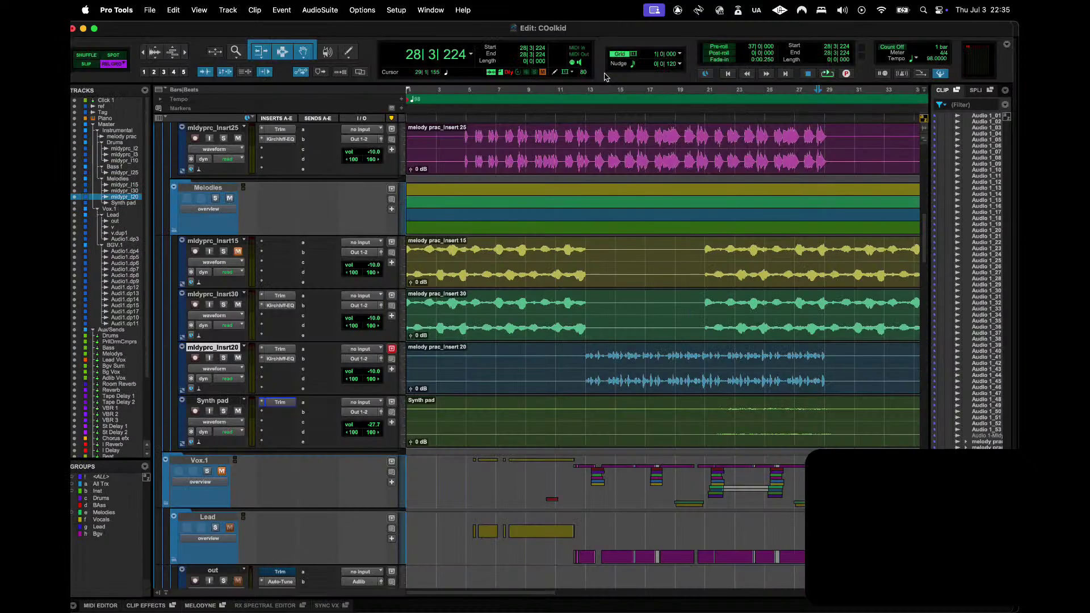
{"action": "left_click_drag", "start_coordinate": [585, 96], "coordinate": [704, 96]}
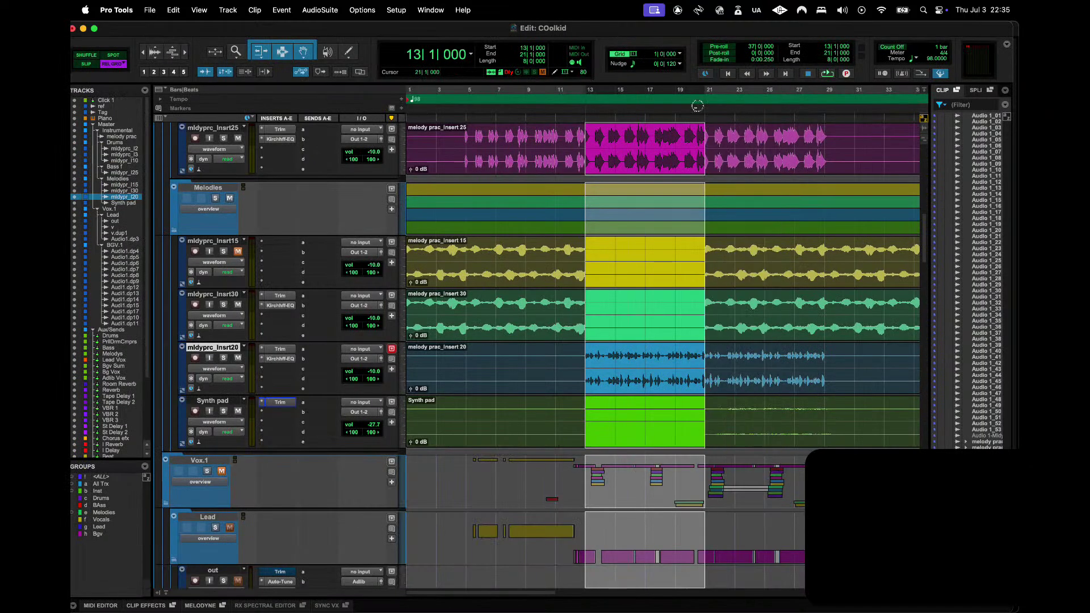
{"action": "key", "text": "super+equal"}
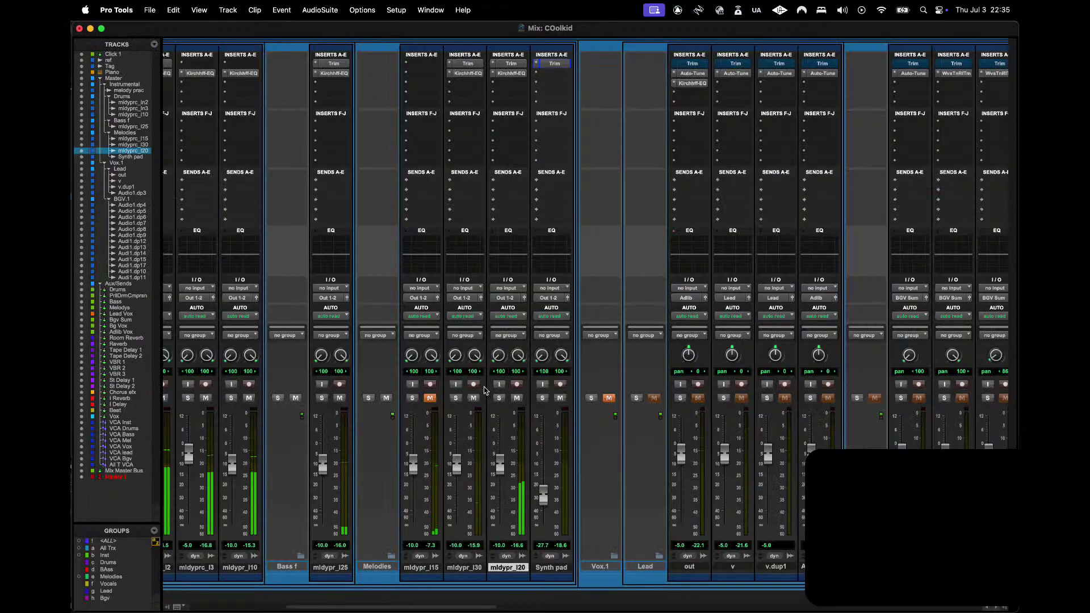
- Solo mldyprc_Insrt20 with its fader pulled down to -∞ and raise its Trim gain to +6.0 dB
{"action": "left_click", "coordinate": [499, 398]}
{"action": "left_click_drag", "start_coordinate": [503, 474], "coordinate": [502, 537]}
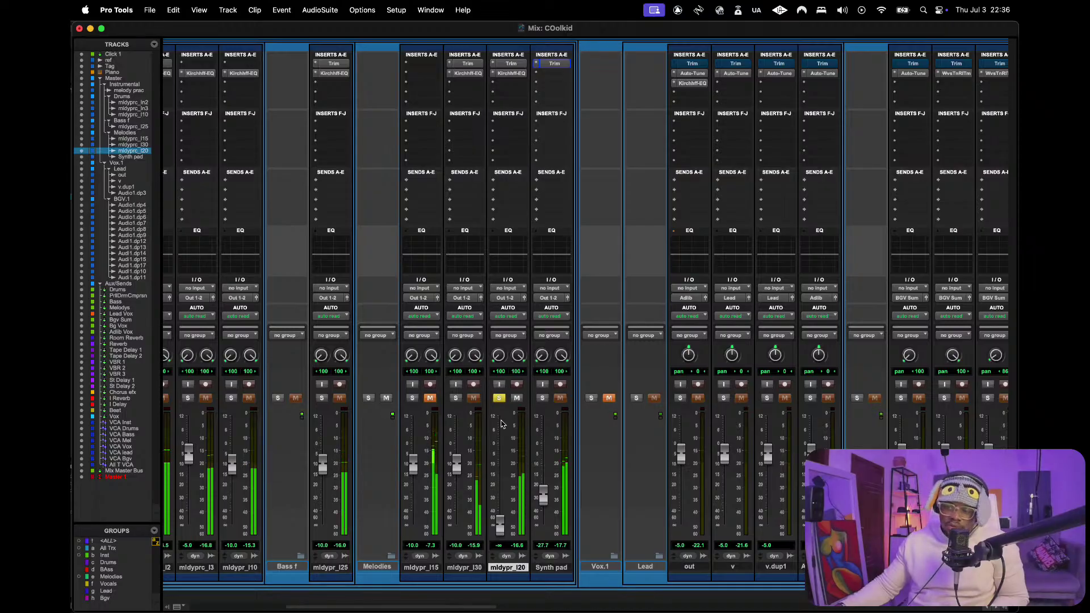
{"action": "left_click", "coordinate": [517, 62]}
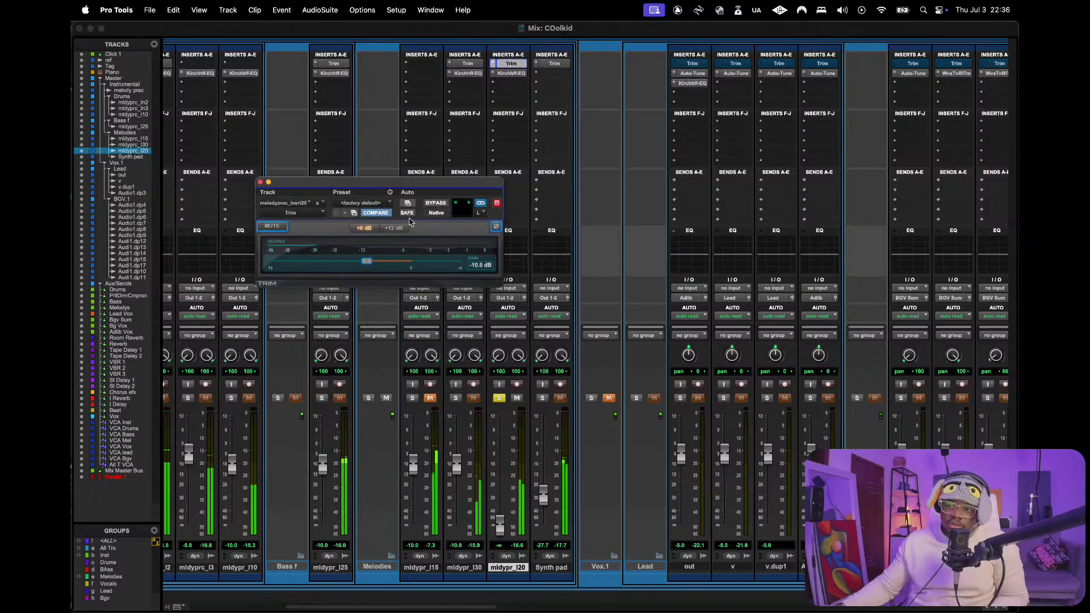
{"action": "left_click_drag", "start_coordinate": [368, 262], "coordinate": [458, 265]}
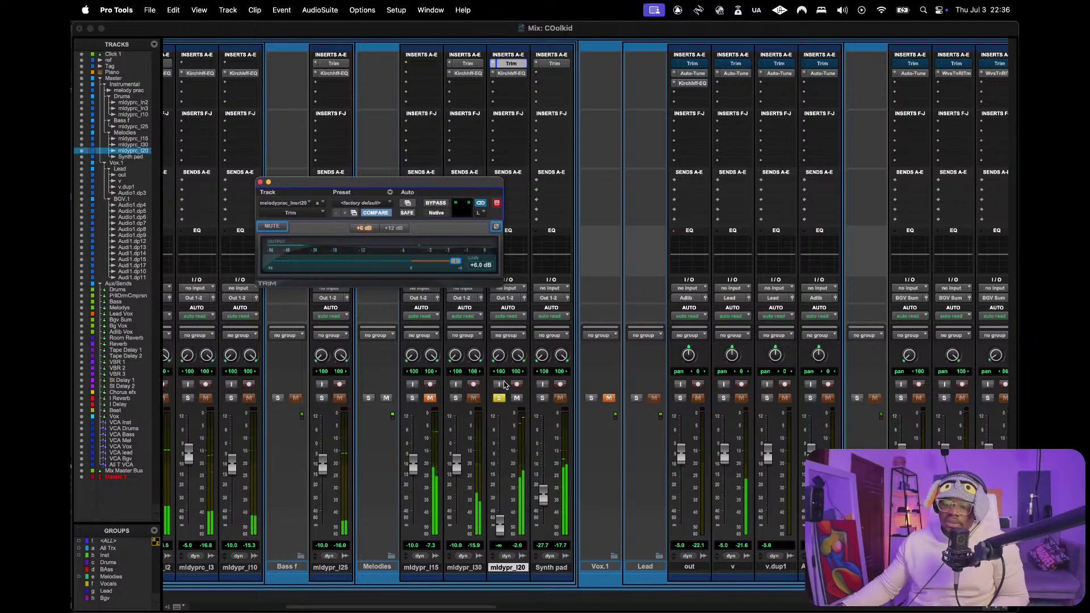
{"action": "left_click", "coordinate": [511, 533]}
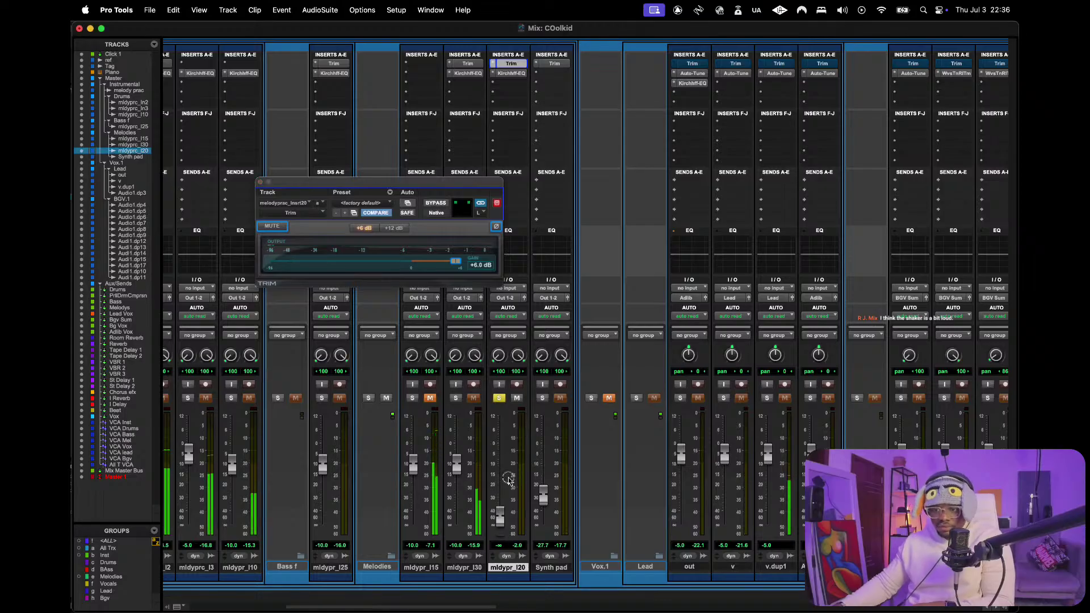
- Set the timeline playback range from bar 13 to bar 21 and return to the mixer
{"action": "key", "text": "super+equal"}
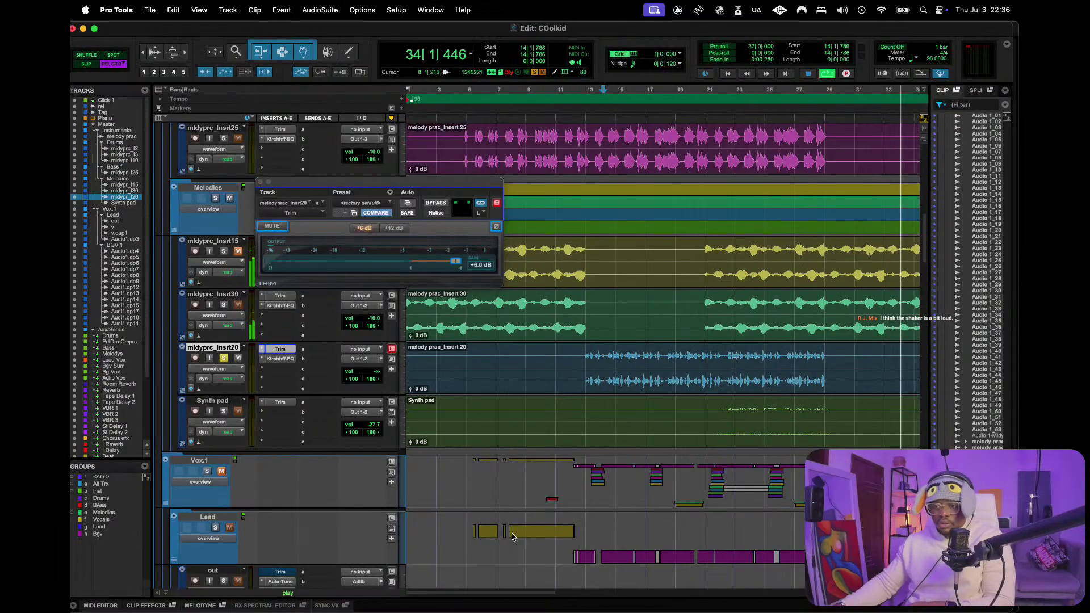
{"action": "left_click_drag", "start_coordinate": [587, 105], "coordinate": [709, 112]}
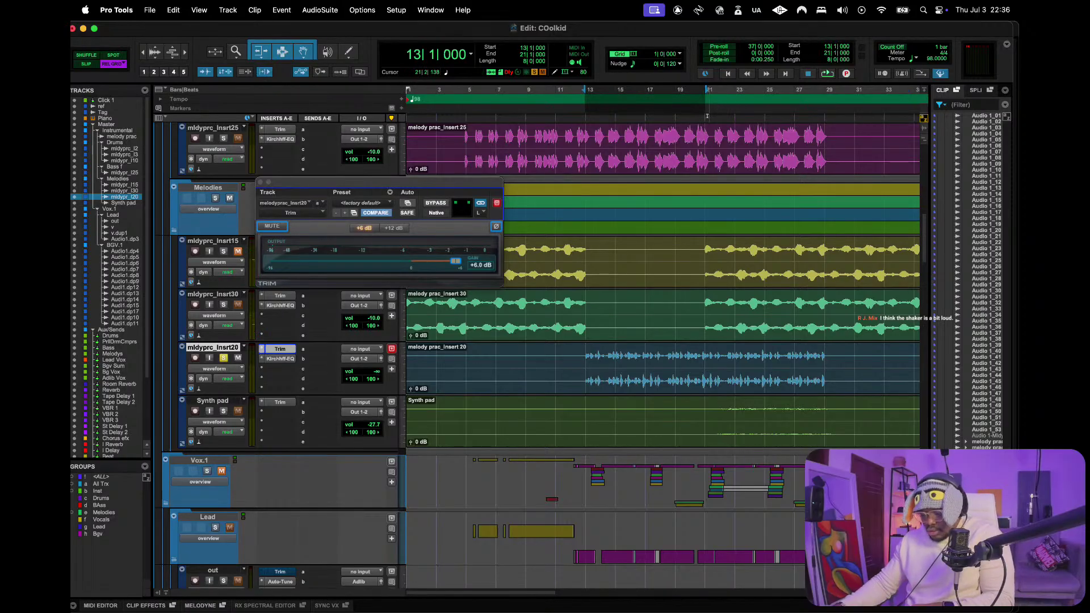
{"action": "key", "text": "super+equal"}
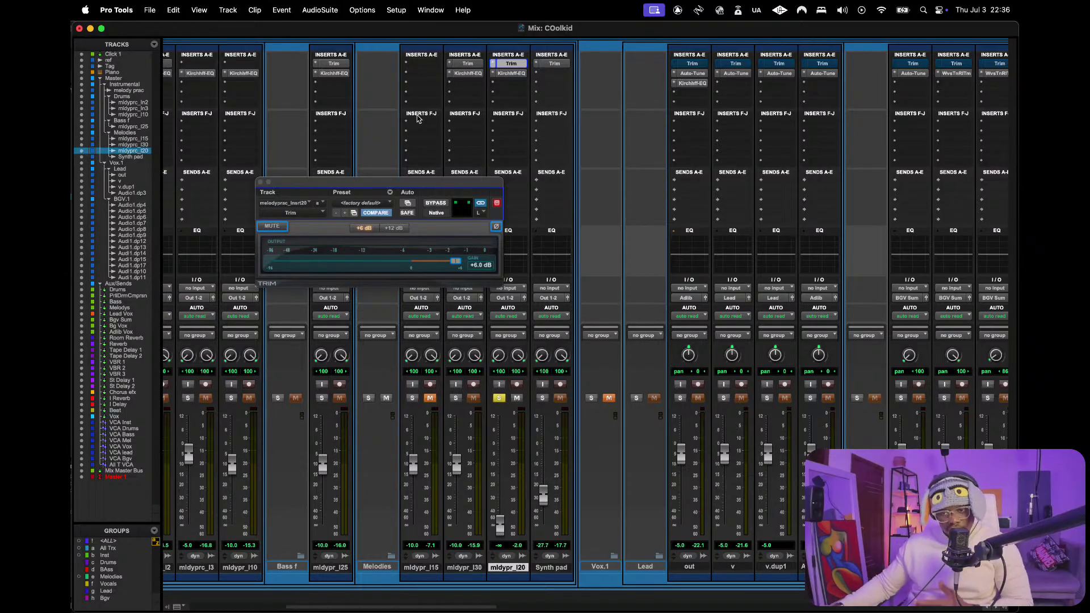
- Set the Trim gain on mldyprc_Insrt20 to -10 dB
{"action": "left_click", "coordinate": [479, 265]}
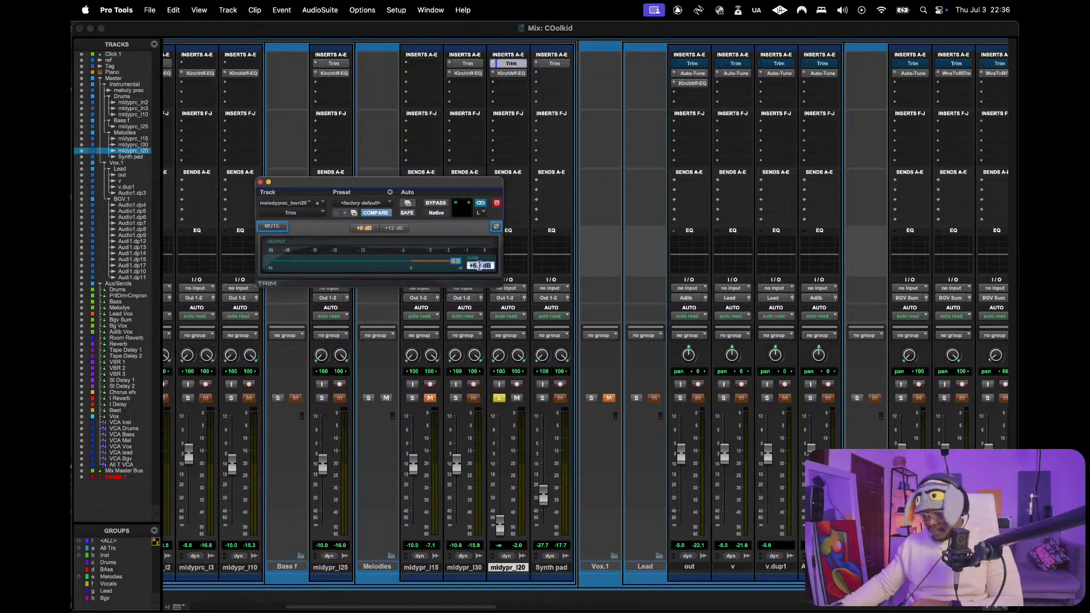
{"action": "key", "text": "BackSpace"}
{"action": "type", "text": "-10"}
{"action": "key", "text": "Return"}
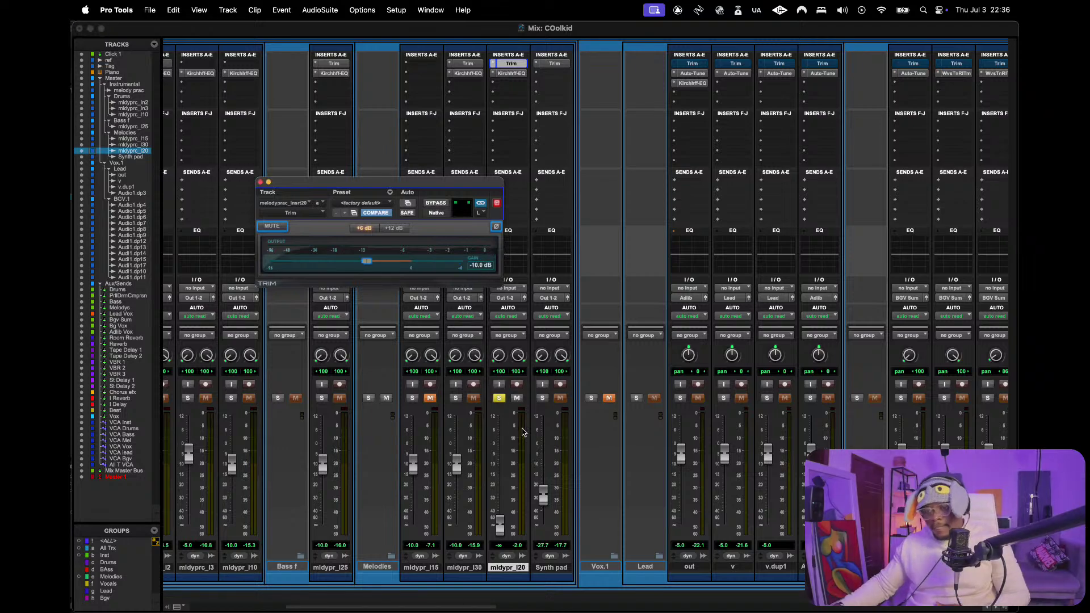
- Unsolo mldyprc_Insrt20, bring its fader up to -10.0 dB during playback and close its Trim
{"action": "left_click", "coordinate": [504, 408]}
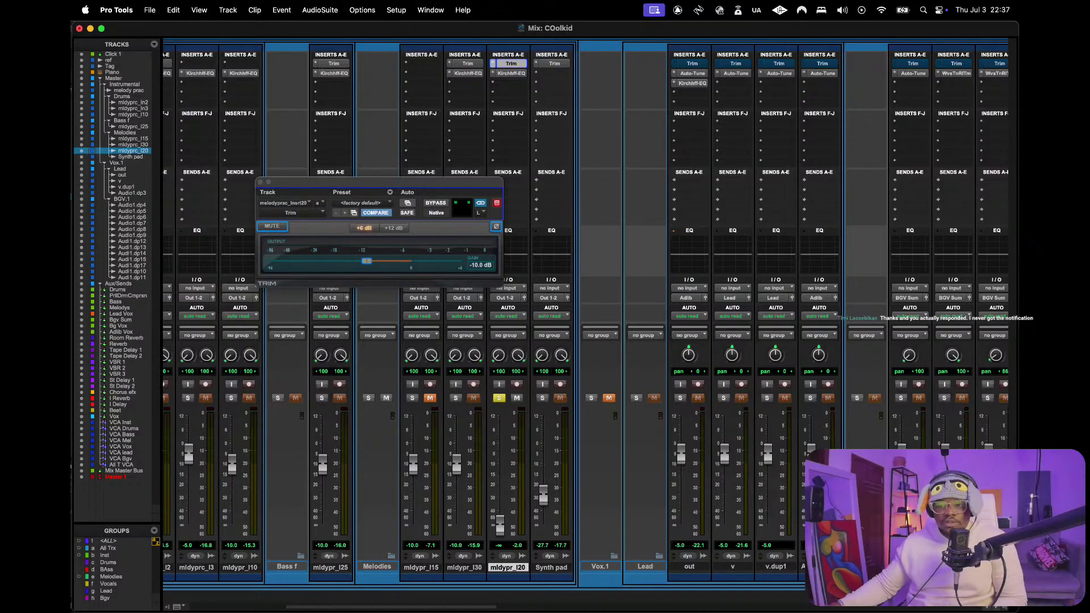
{"action": "left_click", "coordinate": [500, 397]}
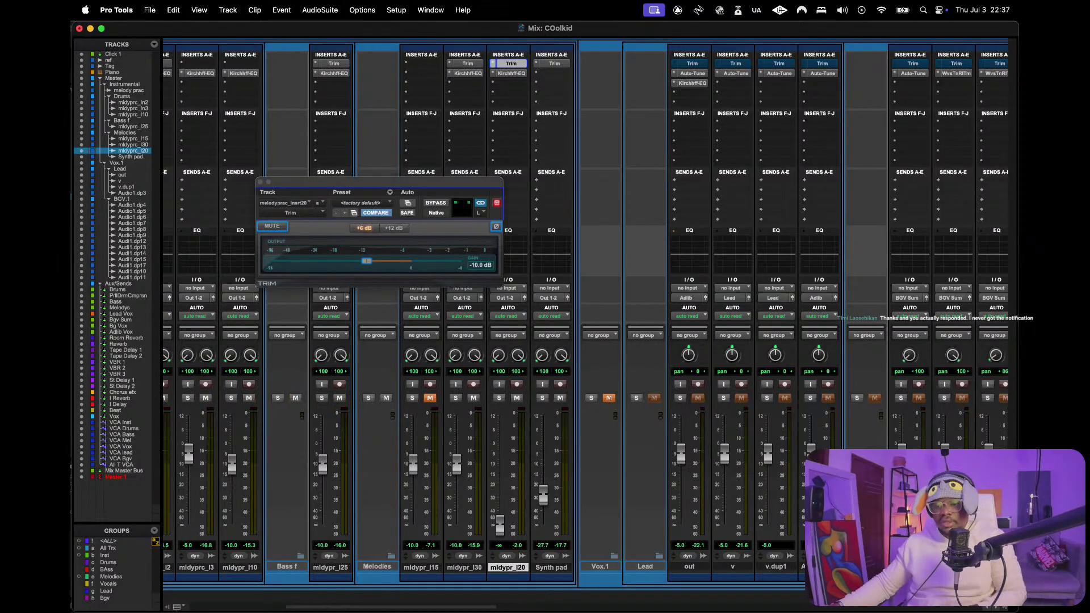
{"action": "key", "text": "space"}
{"action": "left_click_drag", "start_coordinate": [502, 542], "coordinate": [505, 465]}
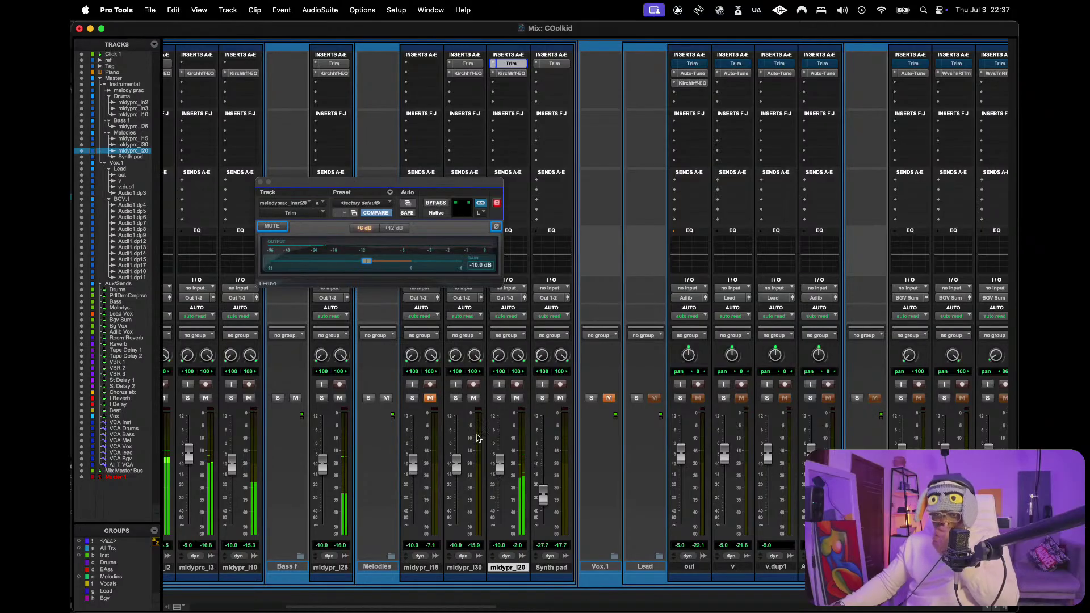
{"action": "left_click", "coordinate": [259, 182]}
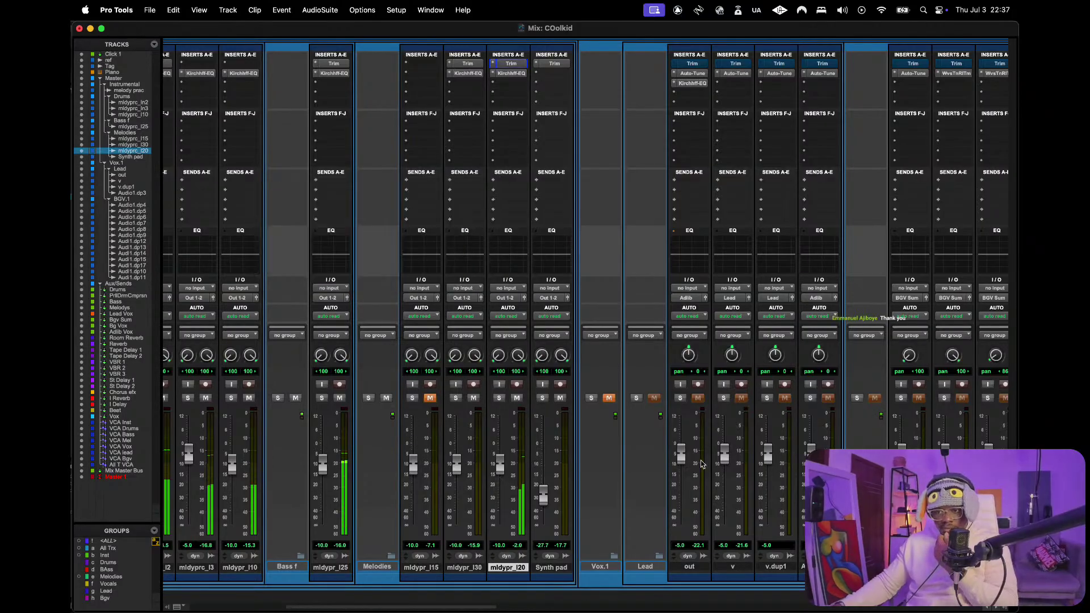
- Restart playback of the arrangement from bar 21
{"action": "key", "text": "super+equal"}
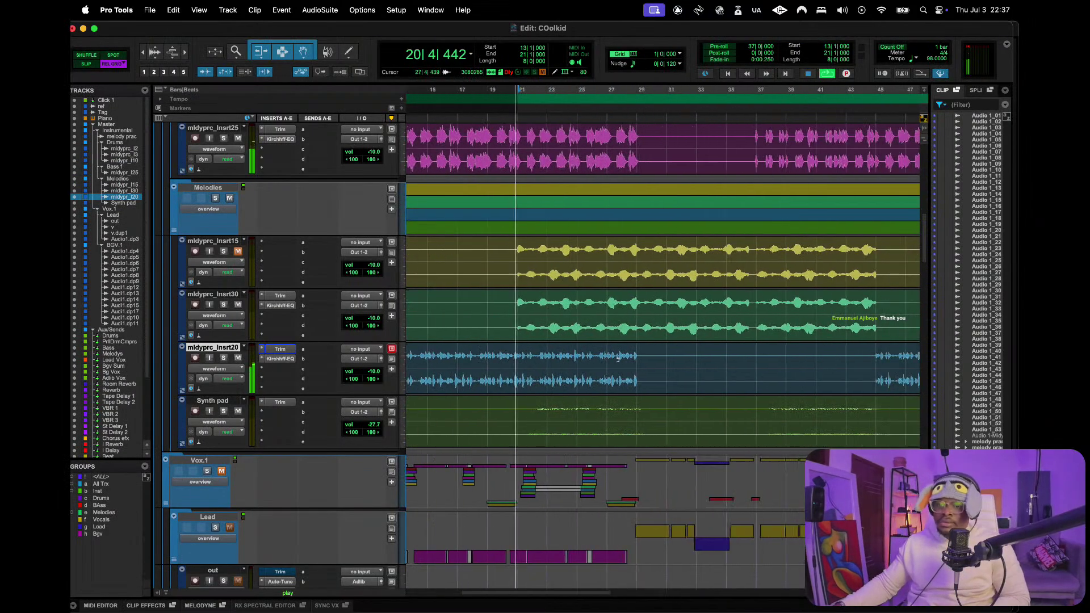
{"action": "scroll", "coordinate": [617, 358], "scroll_direction": "left", "scroll_amount": 5}
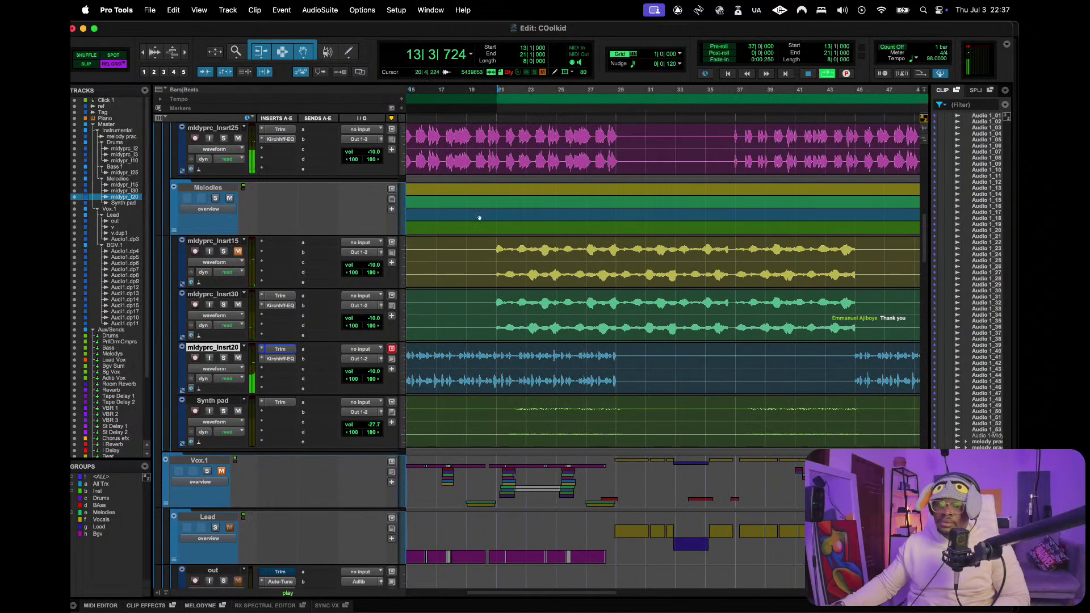
{"action": "key", "text": "space"}
{"action": "left_click", "coordinate": [505, 125]}
{"action": "key", "text": "space"}
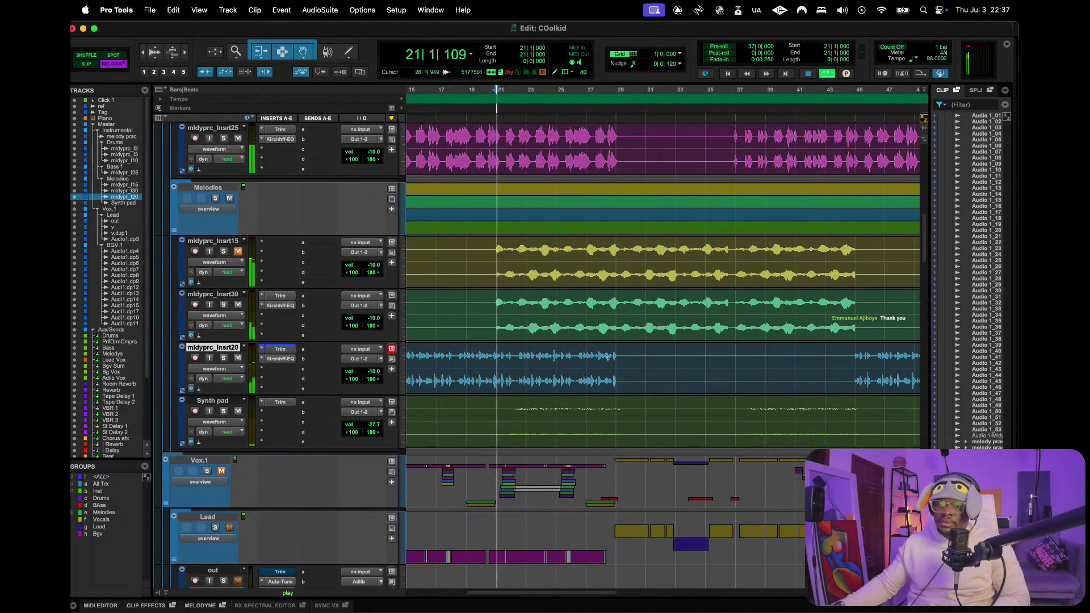
- Raise the Synth pad fader to -27.0 dB in its output window and stop playback
{"action": "left_click", "coordinate": [380, 412]}
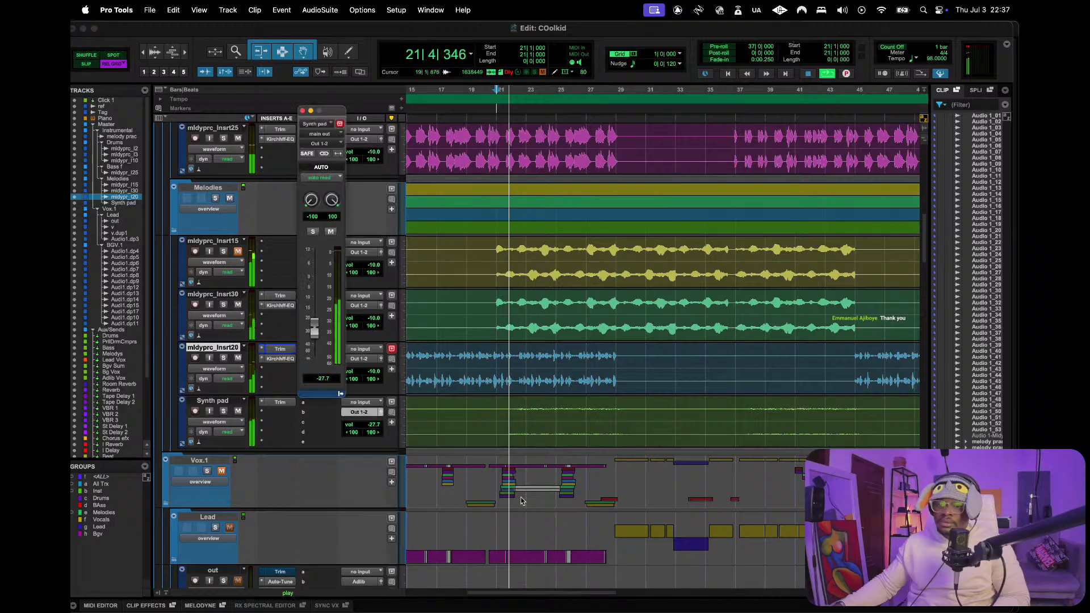
{"action": "left_click_drag", "start_coordinate": [319, 343], "coordinate": [317, 336]}
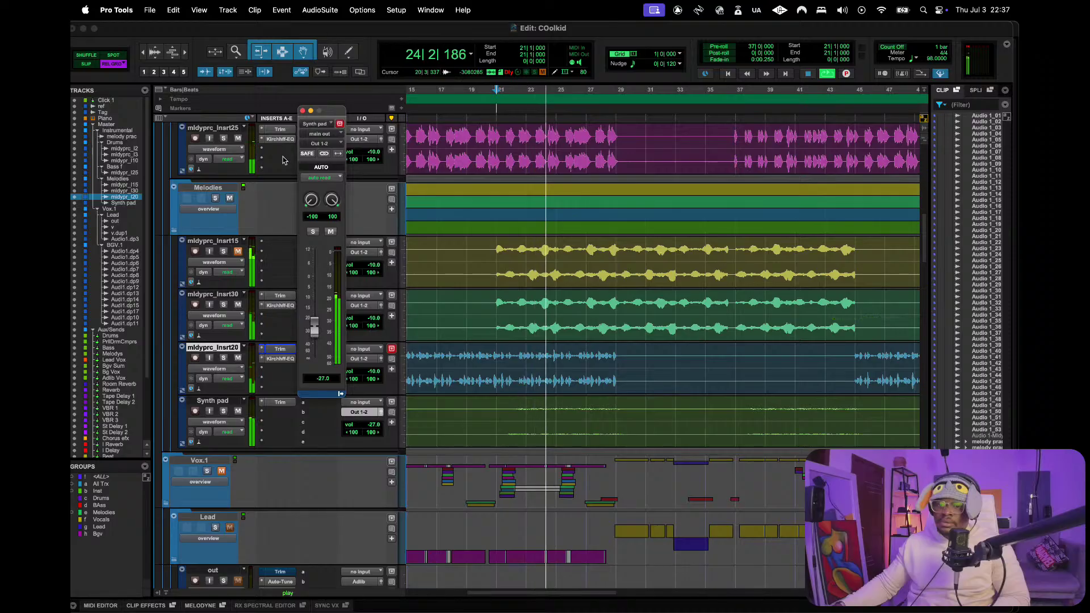
{"action": "left_click", "coordinate": [303, 110]}
{"action": "key", "text": "space"}
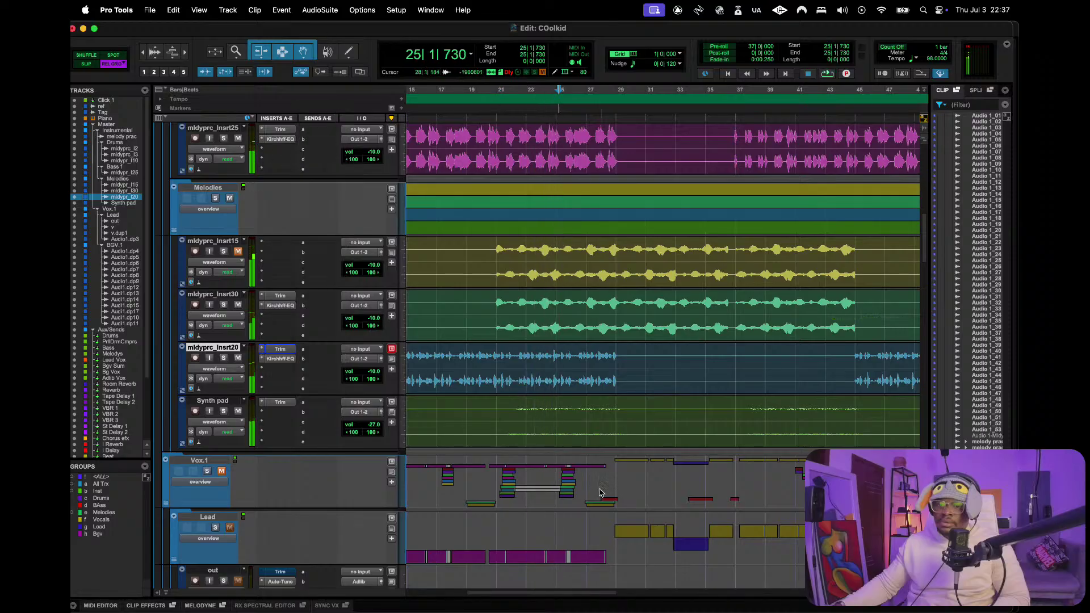
- Solo the Synth pad track and play it briefly from bar 21
{"action": "left_click", "coordinate": [496, 204]}
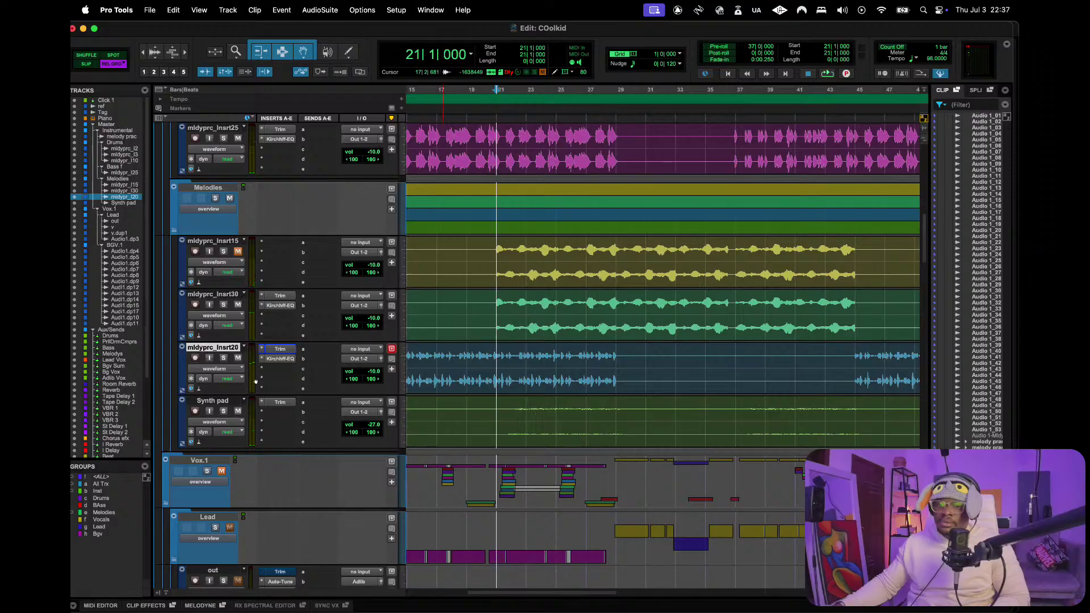
{"action": "left_click", "coordinate": [225, 410]}
{"action": "key", "text": "space"}
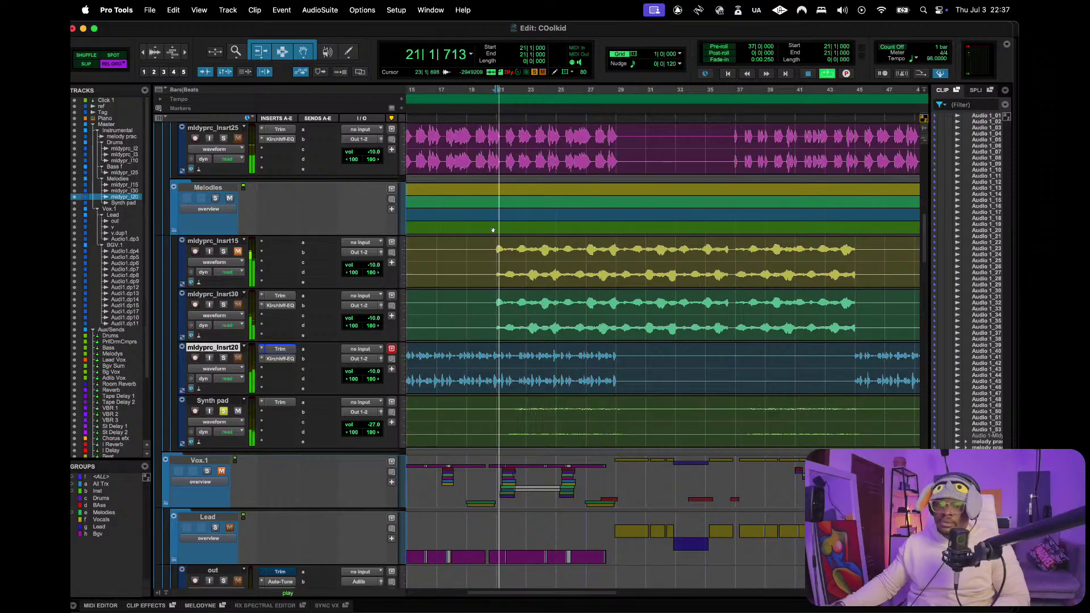
{"action": "key", "text": "space"}
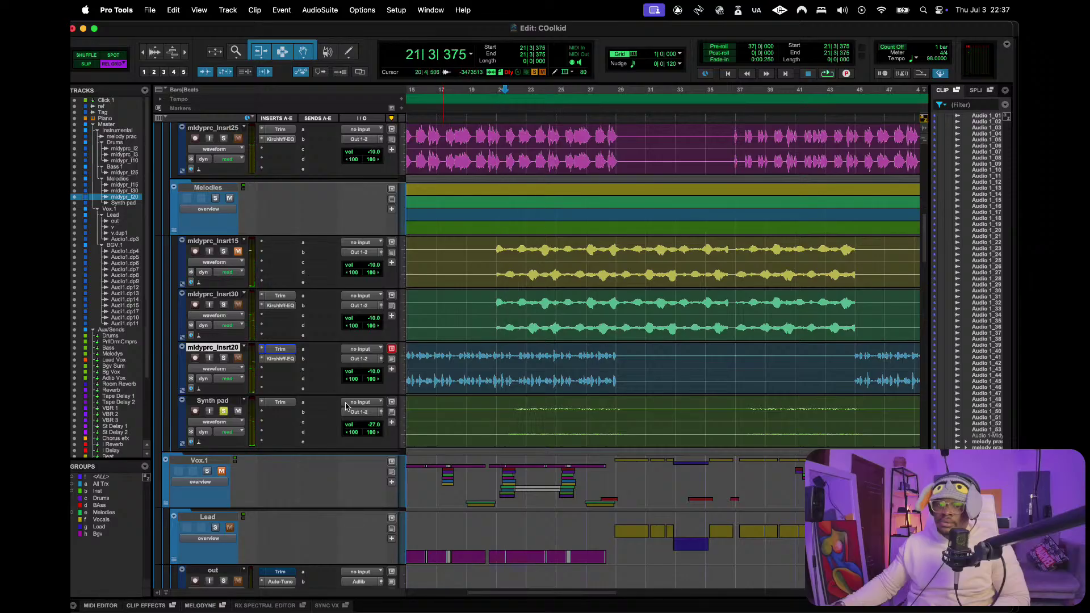
- Copy Kirchhoff-EQ from mldyprc_Insrt20 to Synth pad, open the copy and start playback
{"action": "key", "text": "super+equal"}
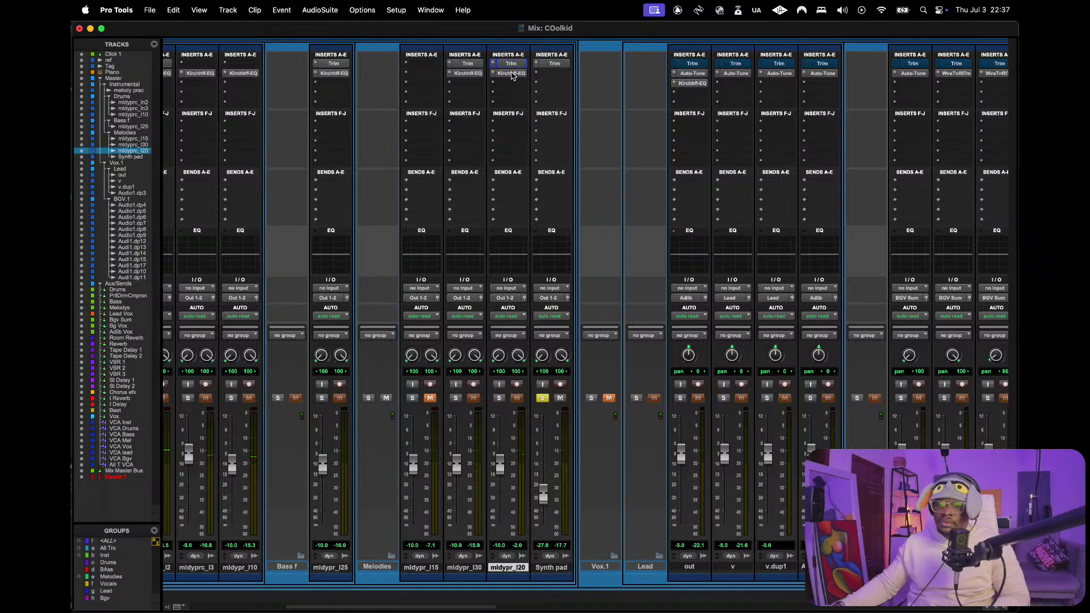
{"action": "left_click_drag", "start_coordinate": [513, 76], "coordinate": [554, 74]}
{"action": "left_click", "coordinate": [555, 73]}
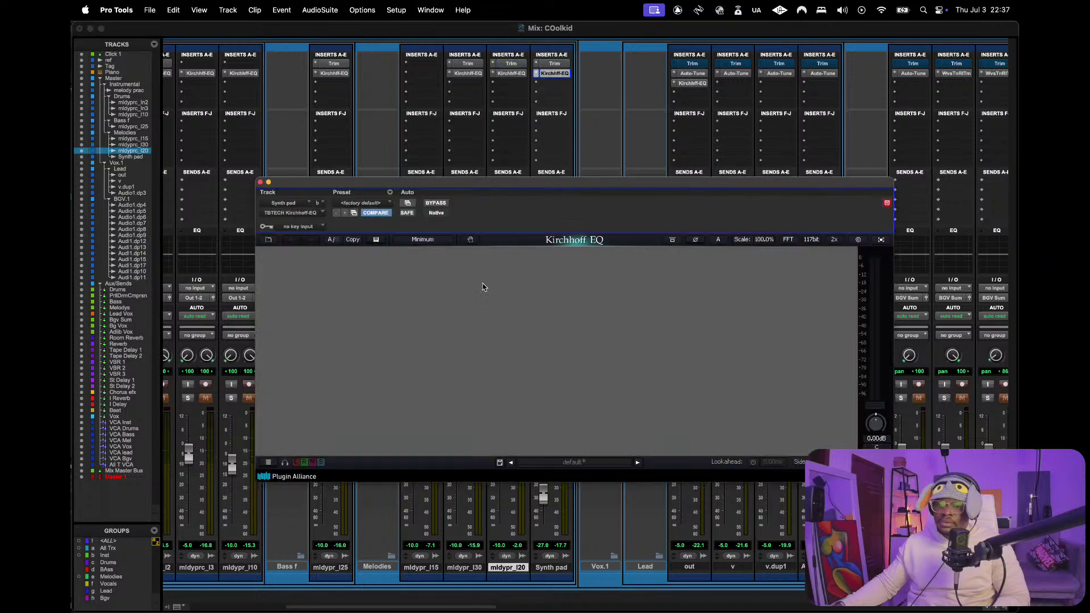
{"action": "key", "text": "space"}
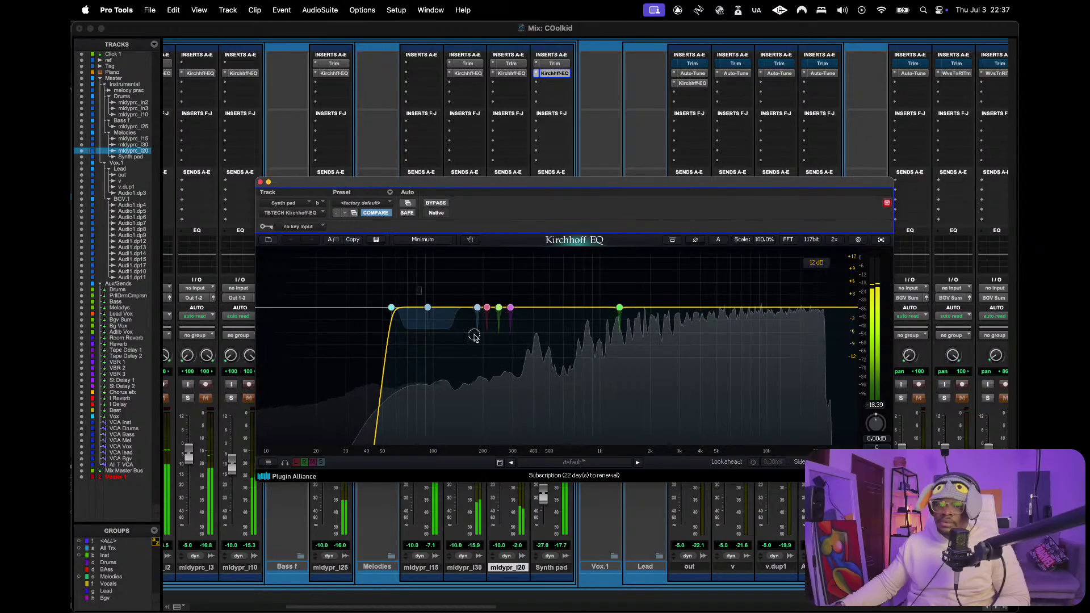
- Remove all bell bands from Synth pad's Kirchhoff-EQ, move its high-pass to about 264 Hz and close the plugin
{"action": "mouse_move", "coordinate": [474, 336]}
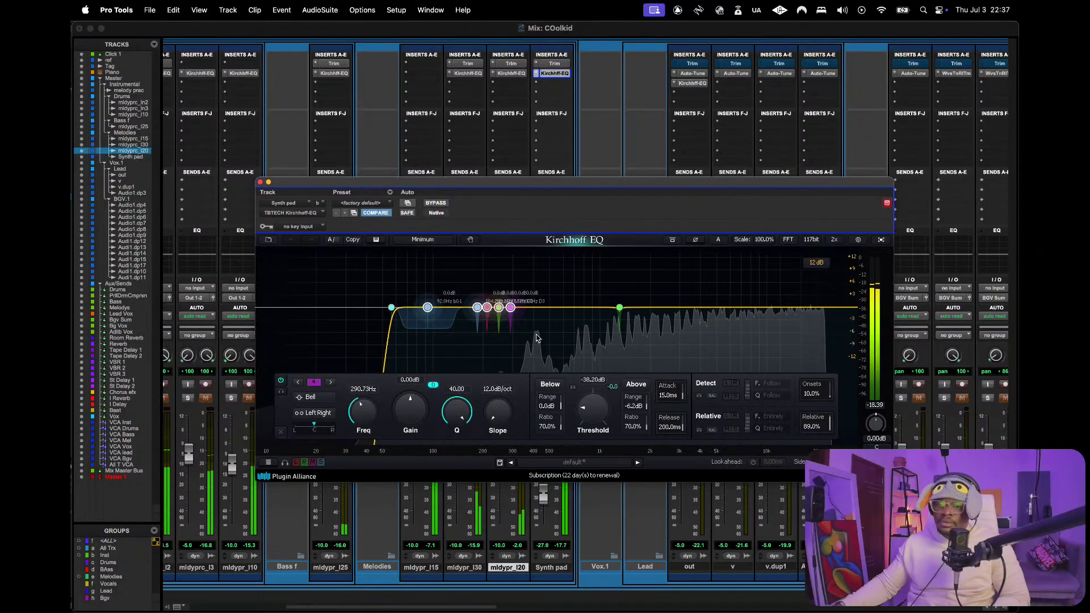
{"action": "left_click", "coordinate": [279, 431]}
{"action": "left_click_drag", "start_coordinate": [393, 307], "coordinate": [503, 306]}
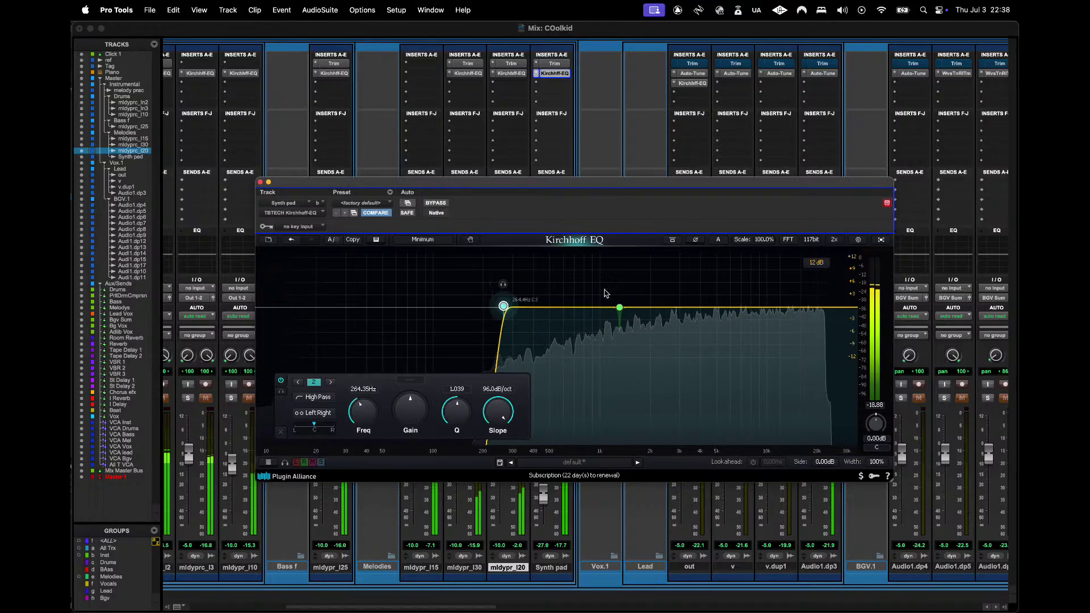
{"action": "left_click", "coordinate": [619, 307]}
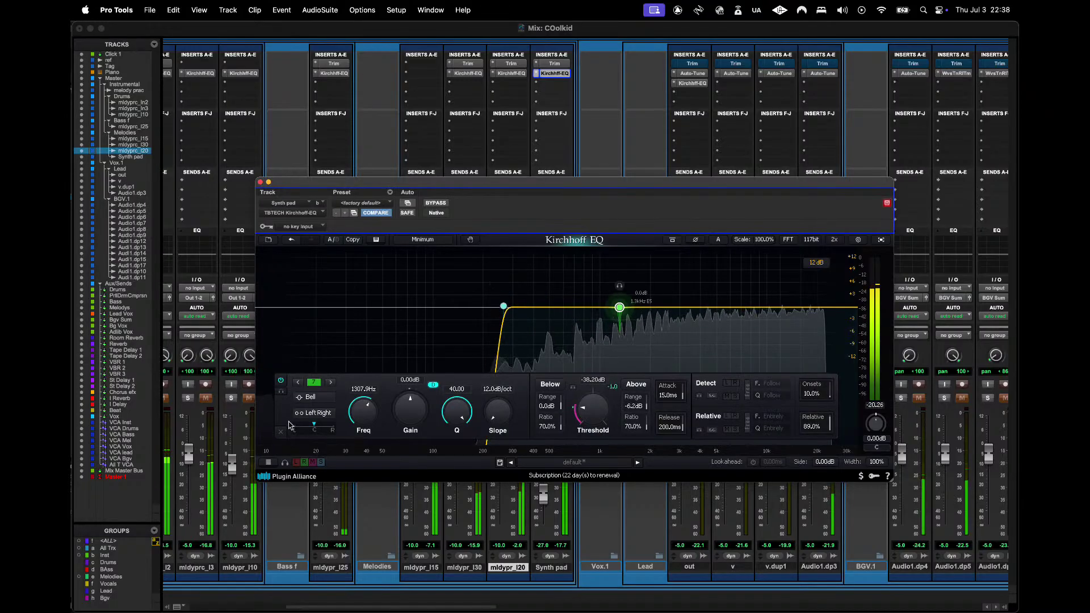
{"action": "left_click", "coordinate": [281, 432]}
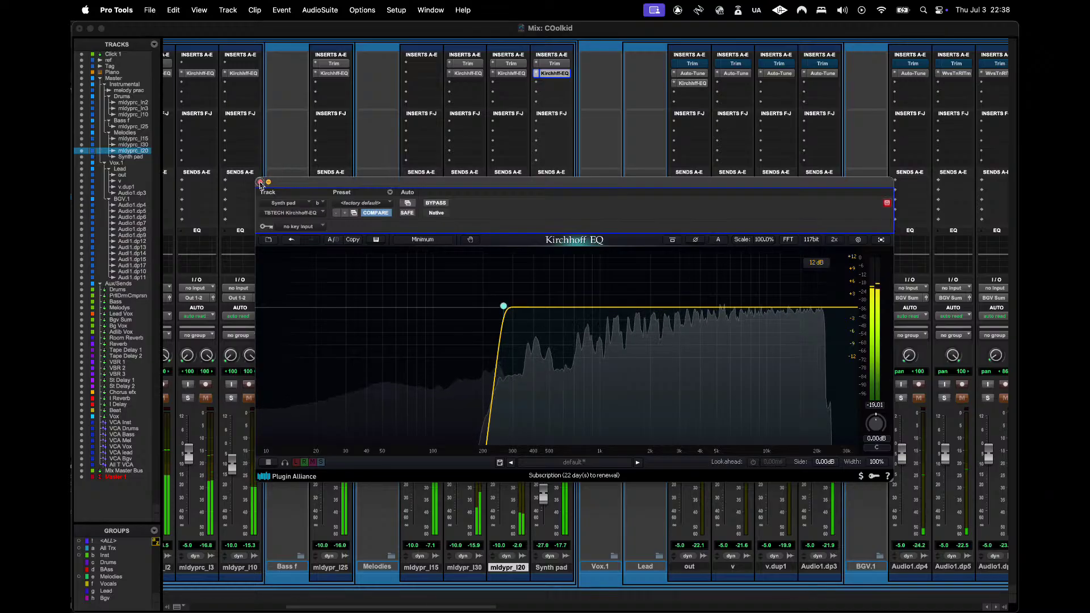
{"action": "left_click", "coordinate": [260, 182]}
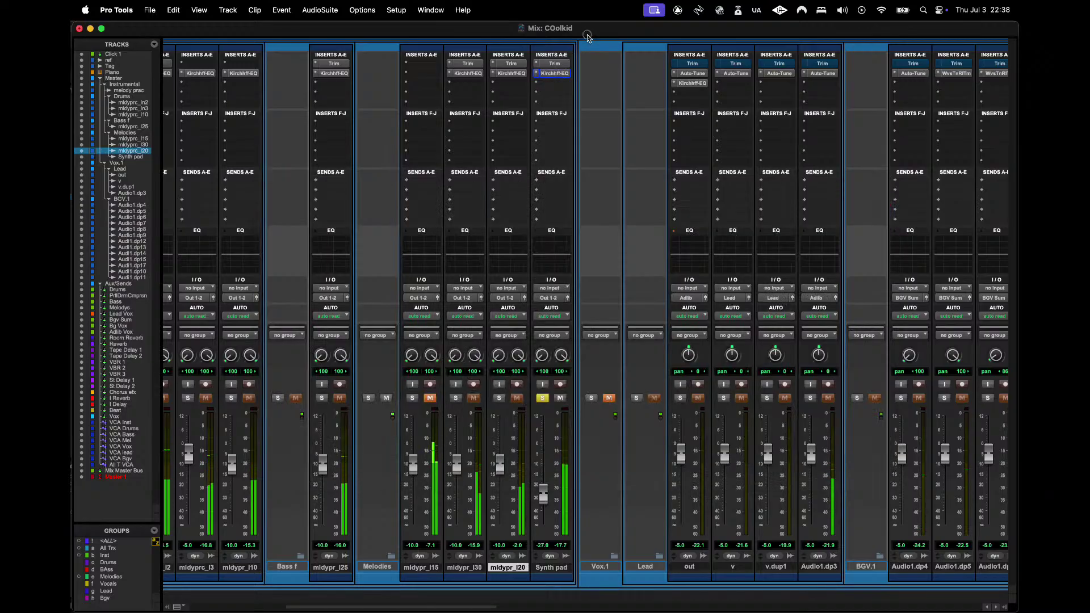
- Insert the stereo Doubler2 plugin after Kirchhoff-EQ on the Synth pad track
{"action": "left_click", "coordinate": [553, 82]}
{"action": "mouse_move", "coordinate": [555, 86]}
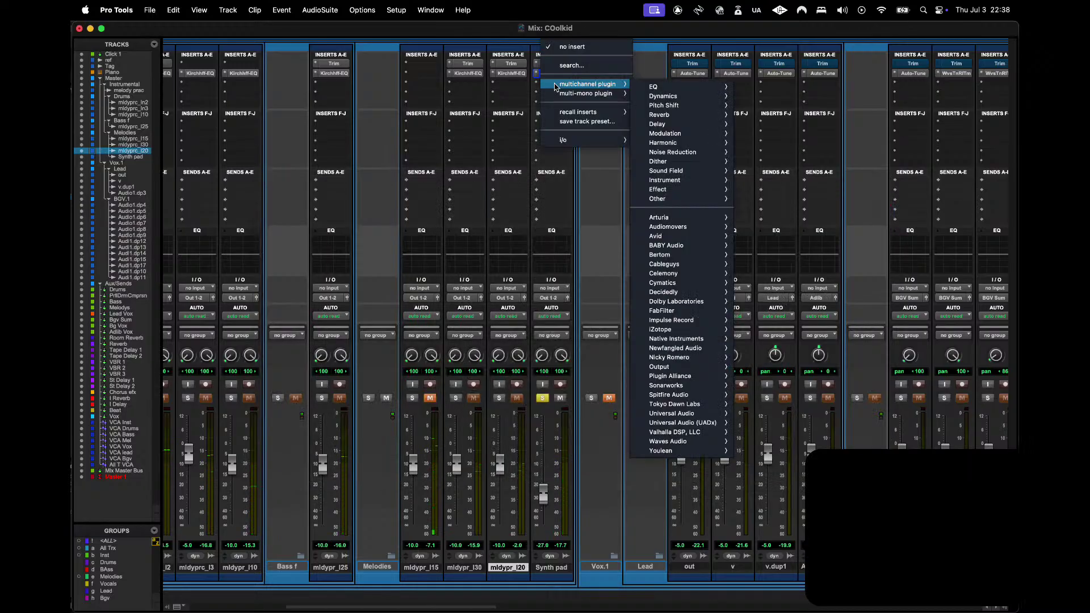
{"action": "type", "text": "doubler"}
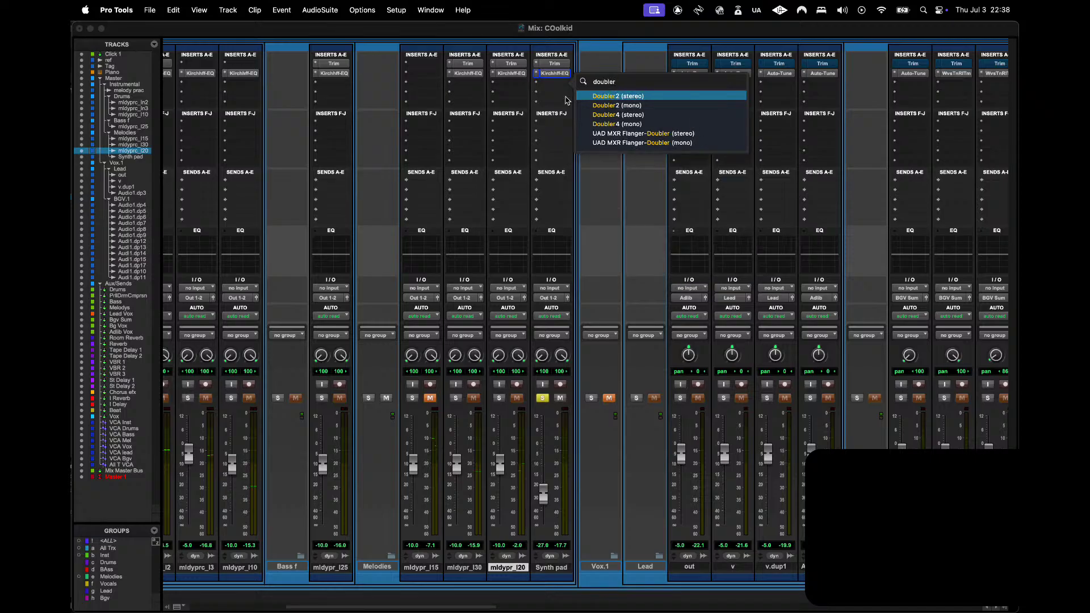
{"action": "left_click", "coordinate": [613, 96]}
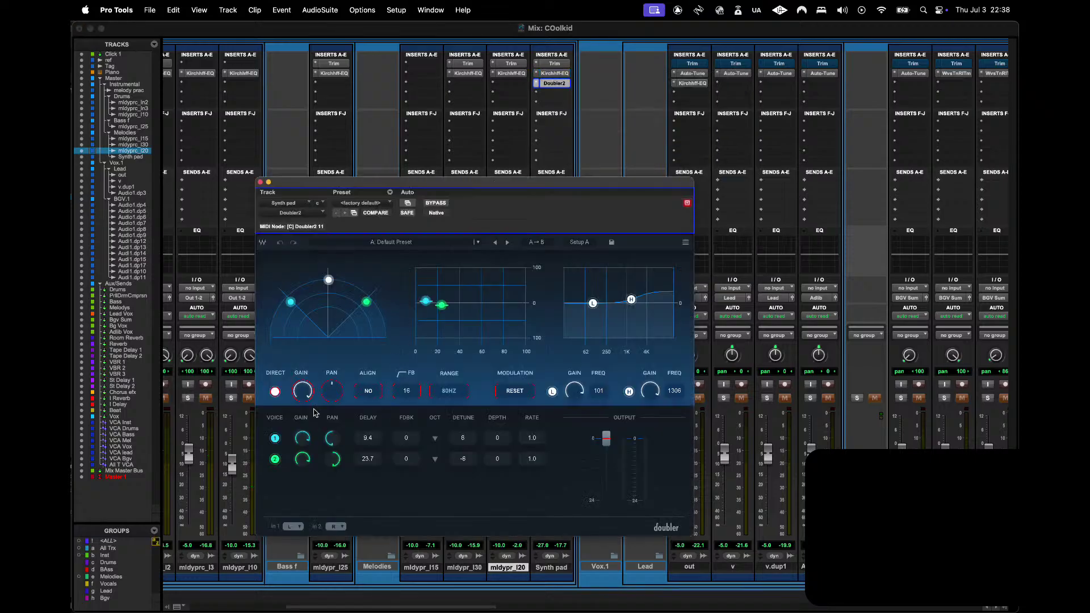
- Lower Doubler2's direct gain, raise both voice gains to -1.0, and close the plugin with the Edit window showing
{"action": "left_click_drag", "start_coordinate": [303, 400], "coordinate": [301, 505]}
{"action": "left_click_drag", "start_coordinate": [303, 438], "coordinate": [305, 404]}
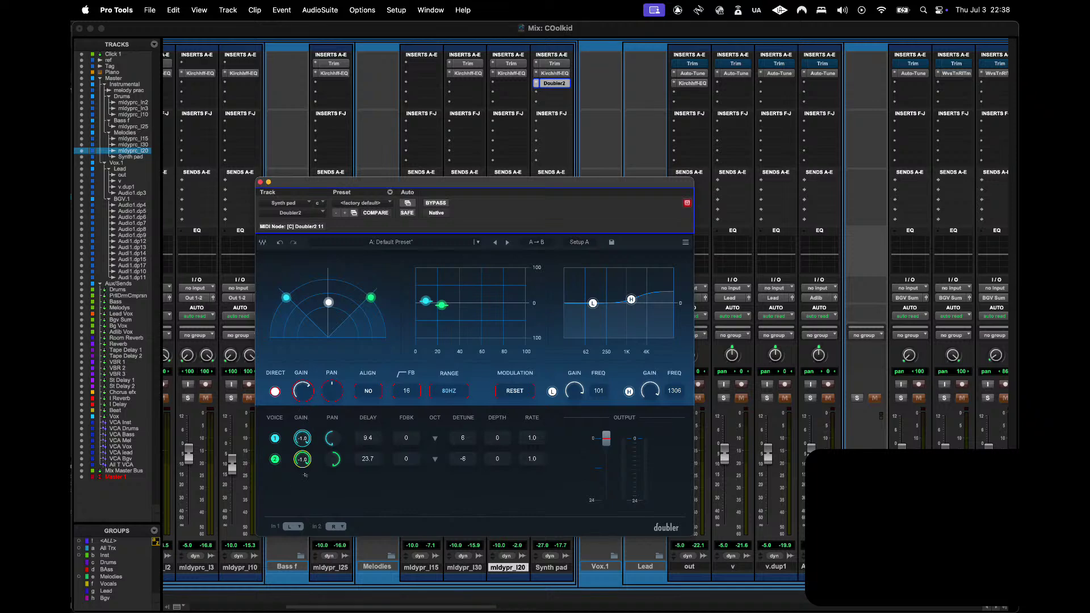
{"action": "key", "text": "super+equal"}
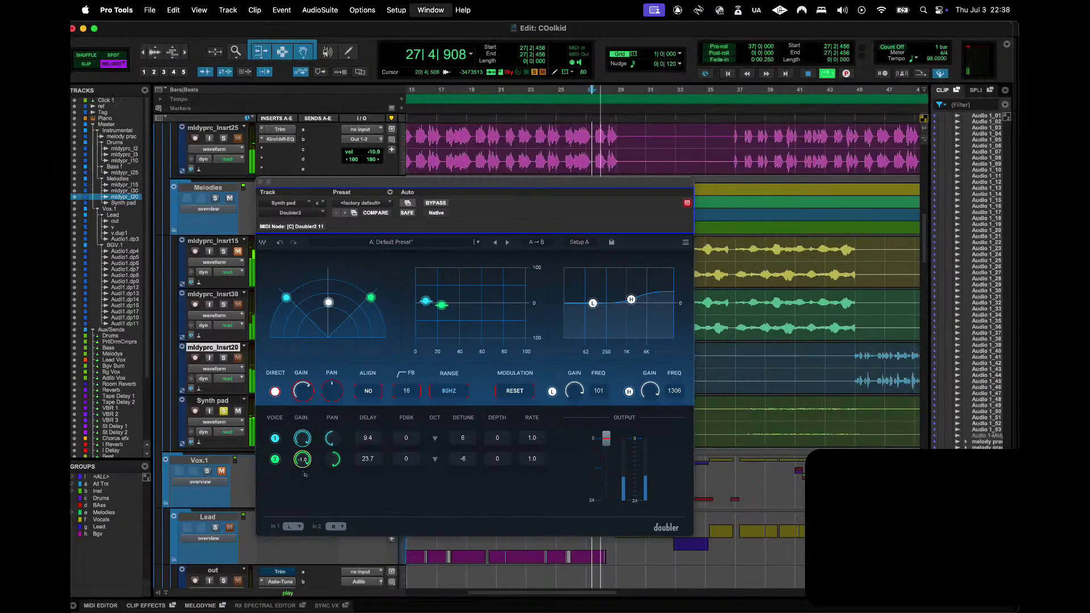
{"action": "key", "text": "super+w"}
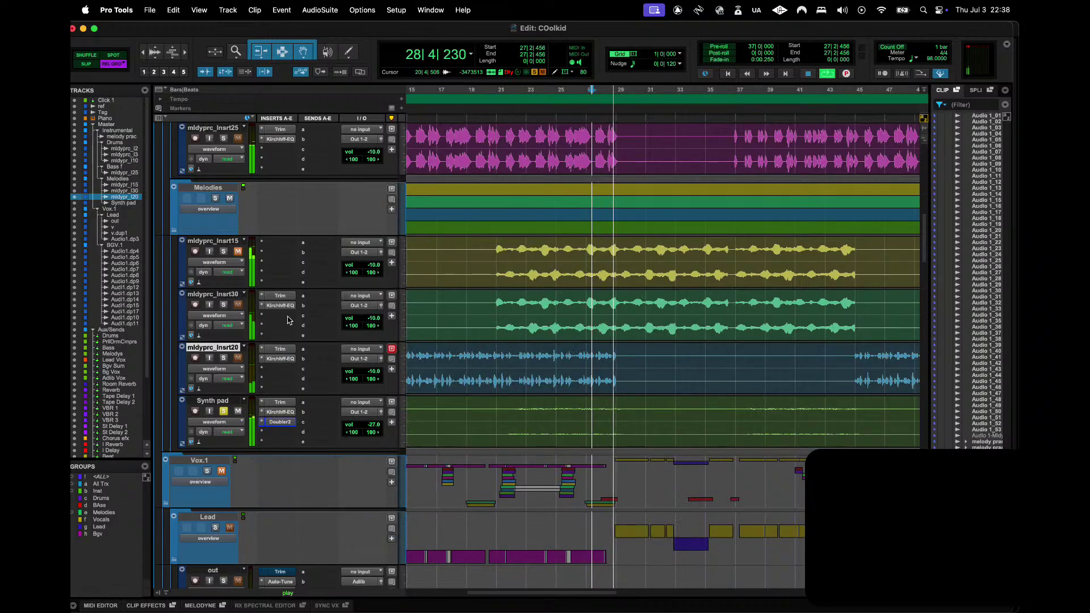
- Solo the Melodies folder and play it from bar 21, stopping after a few bars
{"action": "left_click", "coordinate": [215, 198]}
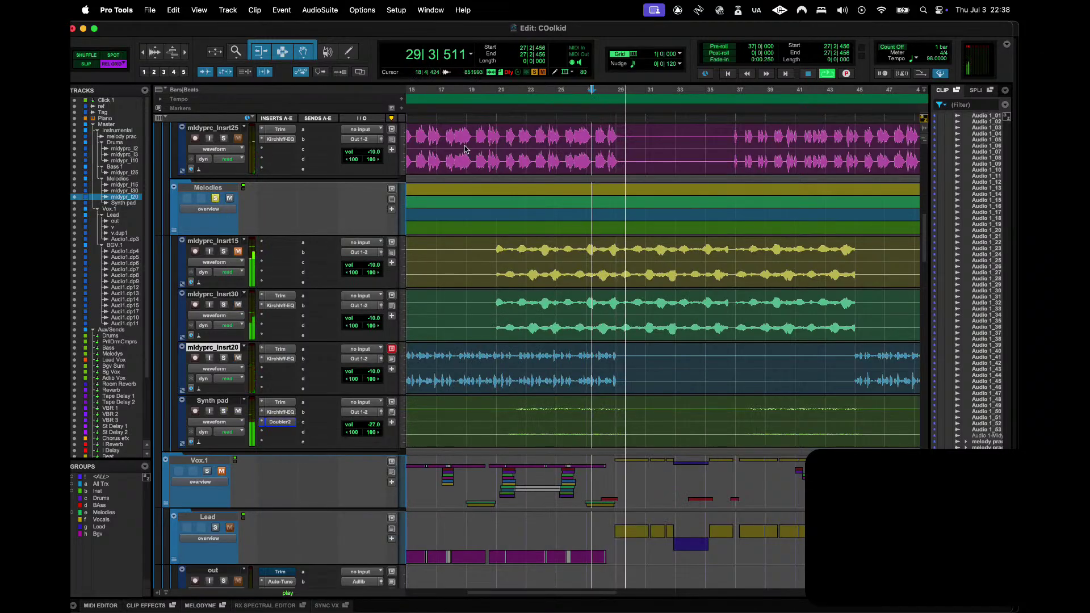
{"action": "left_click", "coordinate": [495, 102]}
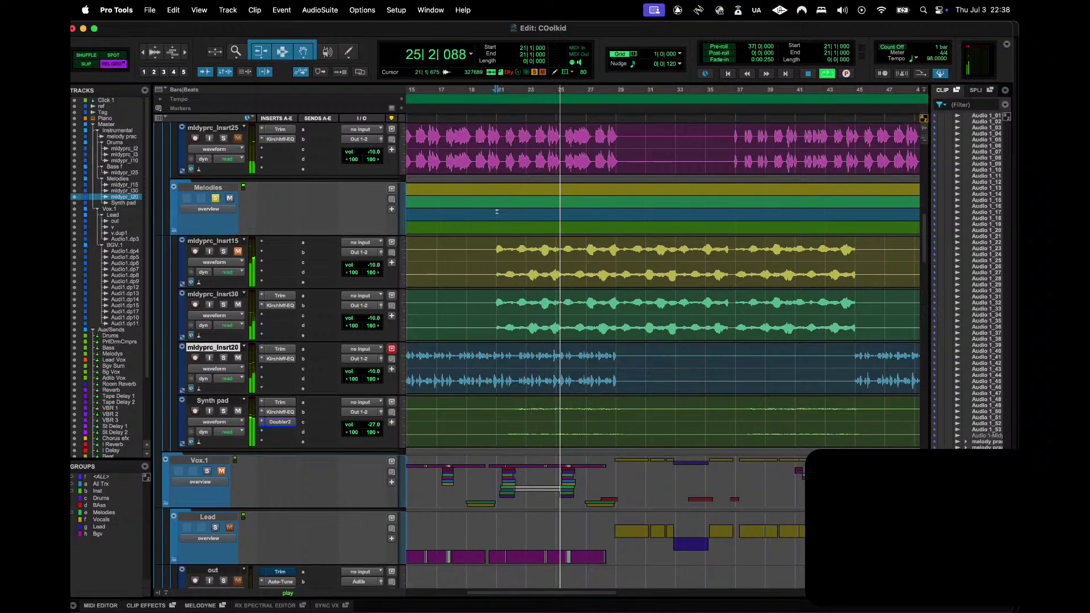
{"action": "key", "text": "space"}
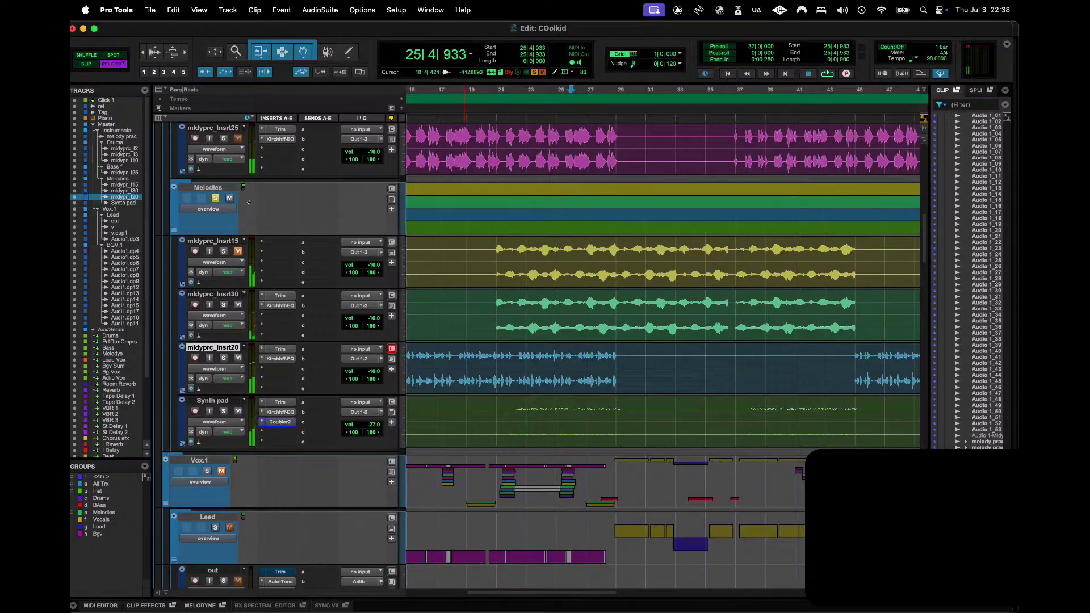
- Unsolo the Melodies folder and play on from bar 25 while viewing the whole arrangement of instrumental tracks
{"action": "key", "text": "space"}
{"action": "scroll", "coordinate": [537, 233], "scroll_direction": "up", "scroll_amount": 6}
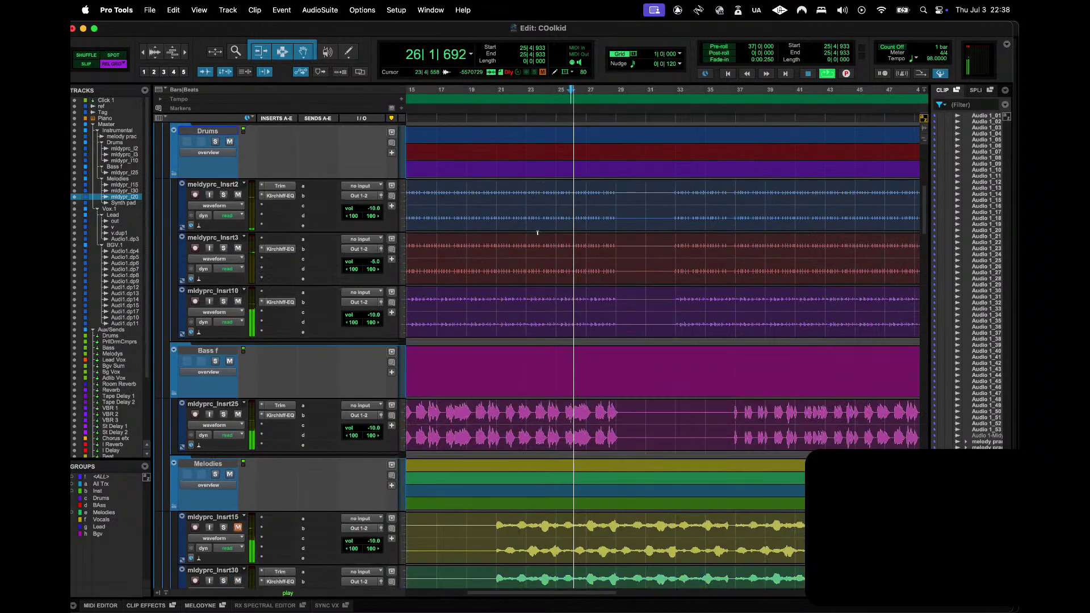
{"action": "key", "text": "super+bracketleft"}
{"action": "scroll", "coordinate": [667, 253], "scroll_direction": "down", "scroll_amount": 6}
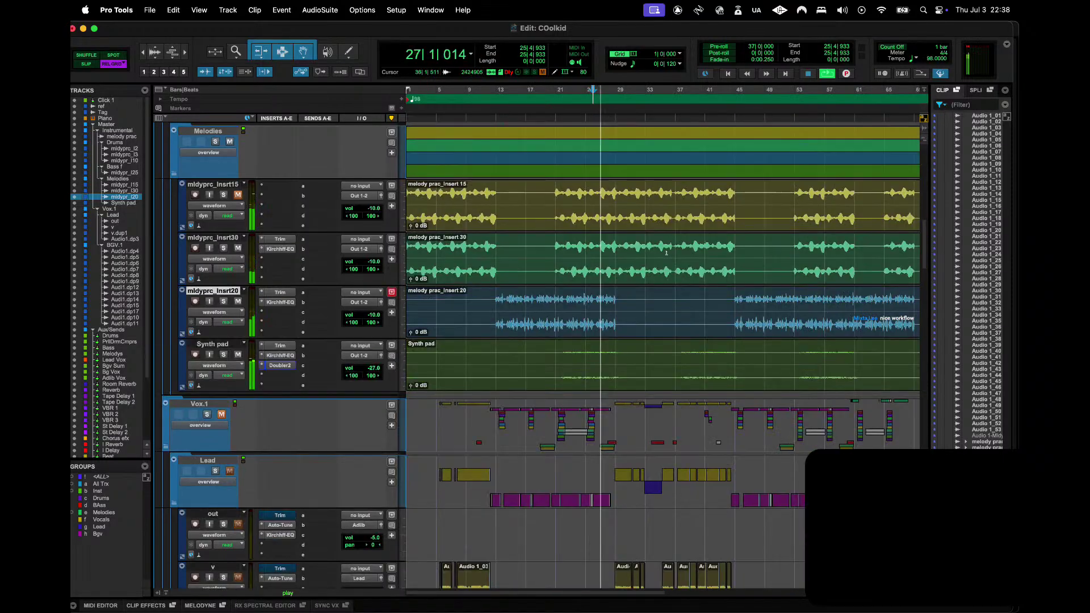
{"action": "scroll", "coordinate": [666, 253], "scroll_direction": "up", "scroll_amount": 6}
{"action": "scroll", "coordinate": [258, 283], "scroll_direction": "down", "scroll_amount": 3}
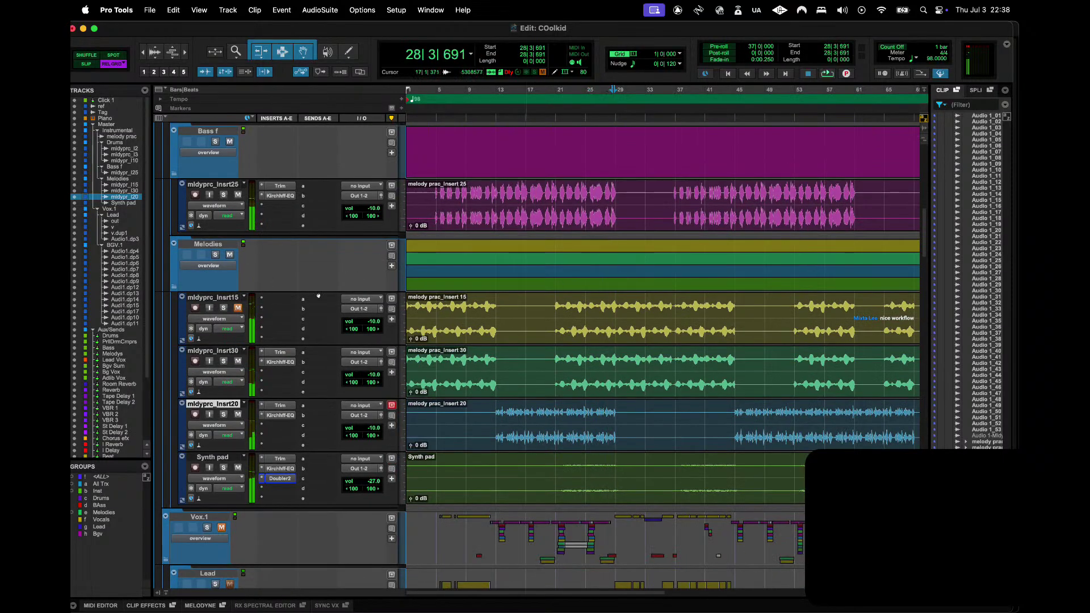
- Select the Melodies folder and a timeline range starting at bar 13, and show the session's first tracks in the Mix window
{"action": "left_click", "coordinate": [215, 245]}
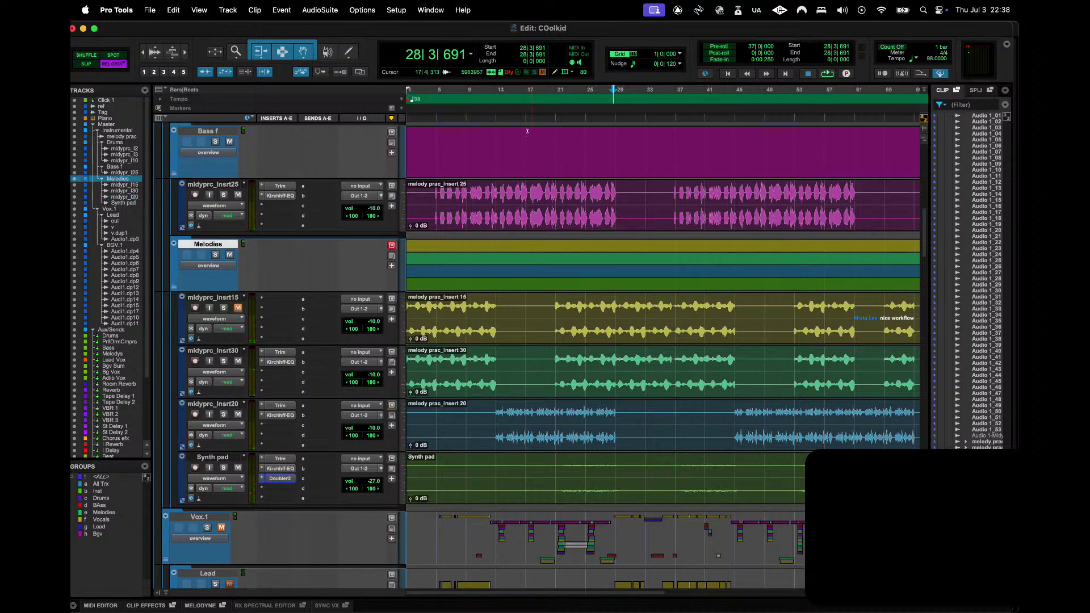
{"action": "left_click", "coordinate": [496, 107]}
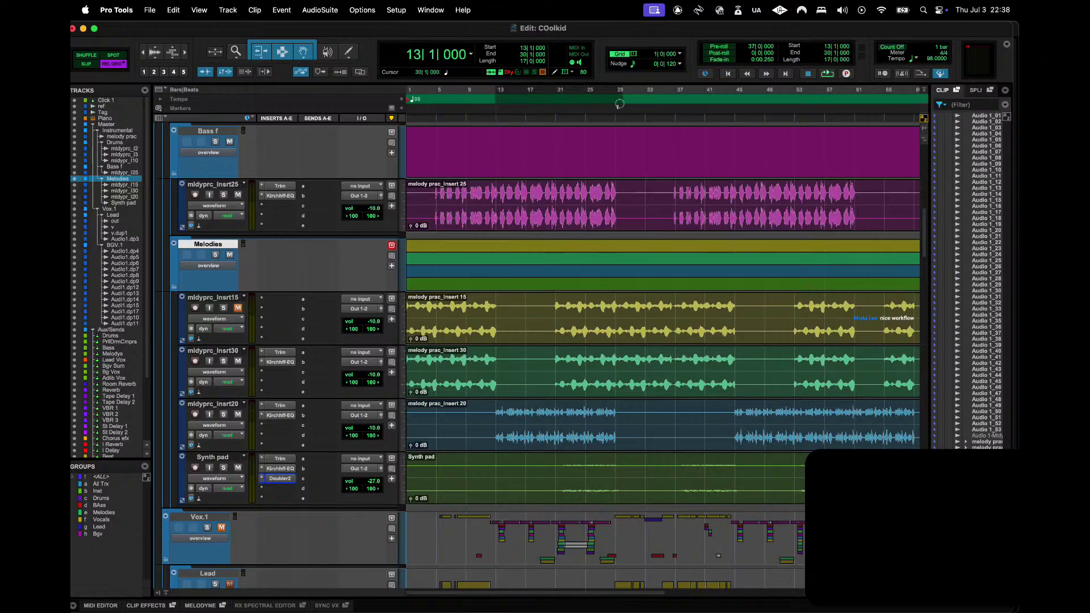
{"action": "left_click", "coordinate": [608, 100]}
{"action": "mouse_move", "coordinate": [608, 100]}
{"action": "left_mouse_down"}
{"action": "mouse_move", "coordinate": [492, 101]}
{"action": "mouse_move", "coordinate": [615, 106]}
{"action": "left_mouse_up"}
{"action": "key", "text": "super+equal"}
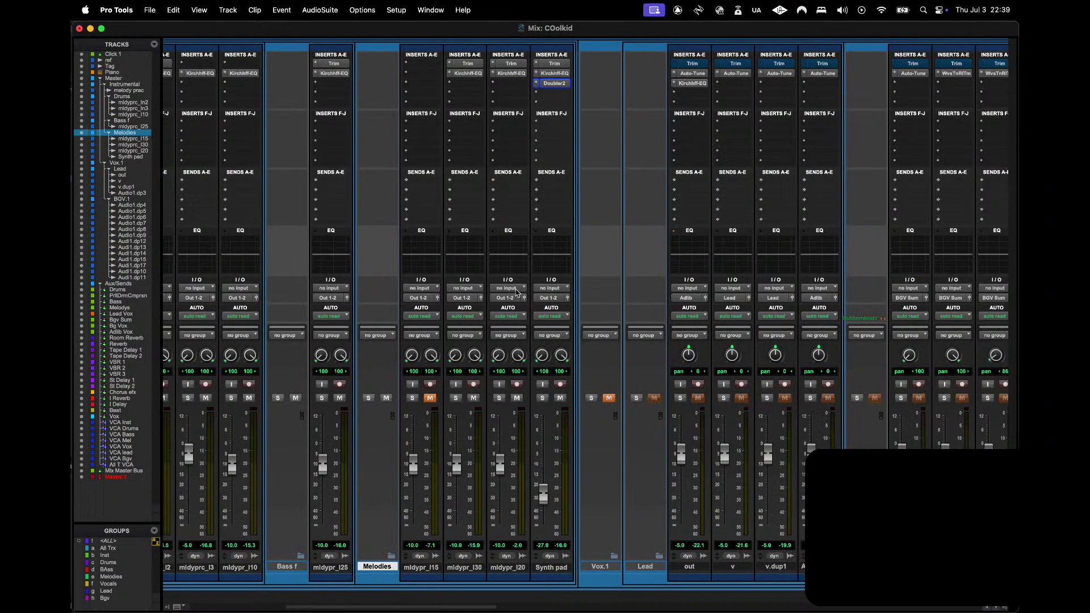
{"action": "scroll", "coordinate": [518, 289], "scroll_direction": "left", "scroll_amount": 10}
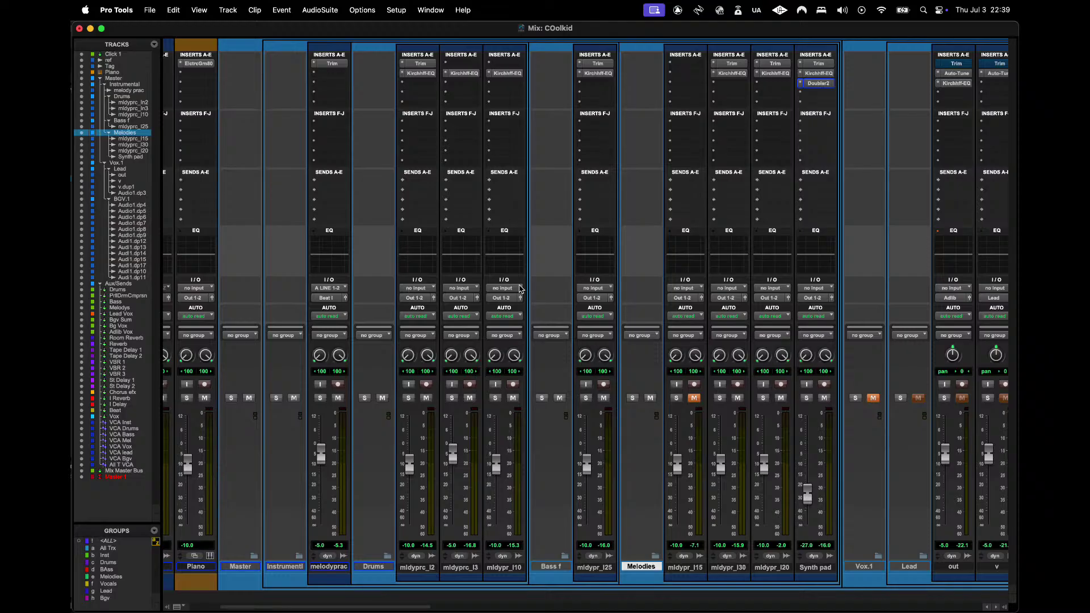
{"action": "scroll", "coordinate": [520, 289], "scroll_direction": "left", "scroll_amount": 5}
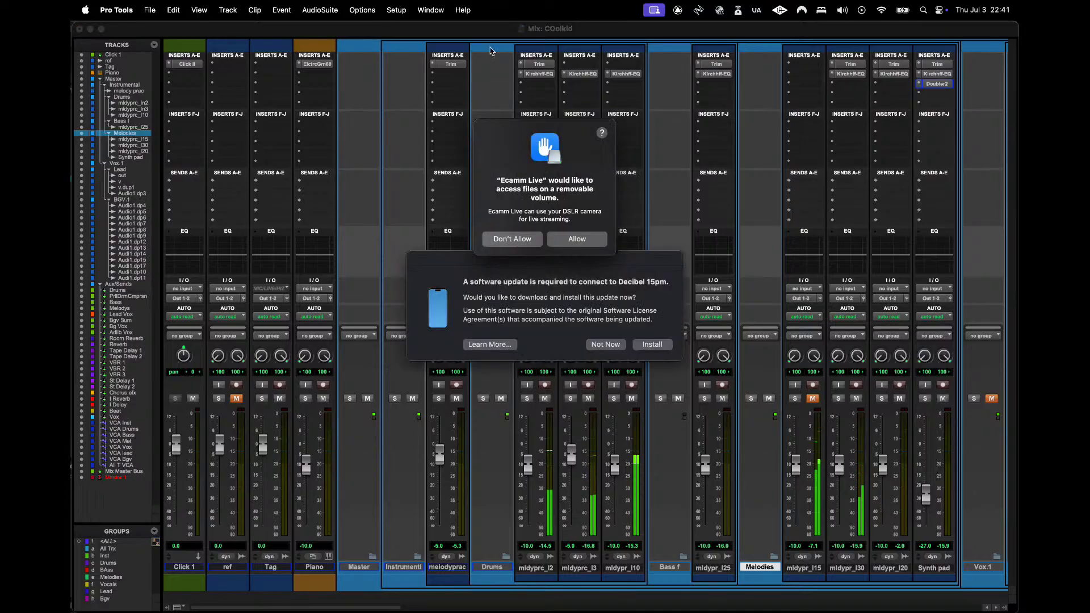
- Deny Ecamm Live access to the removable volume, dismiss the device software update request, and return to the Mix window
{"action": "left_click", "coordinate": [512, 239]}
{"action": "key", "text": "Escape"}
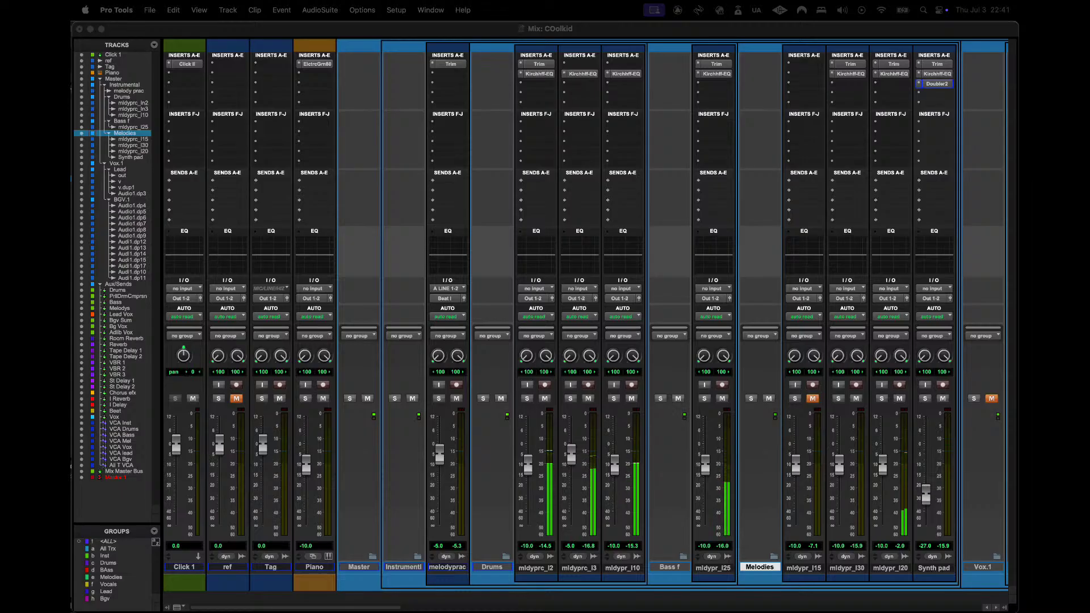
{"action": "key", "text": "F11"}
{"action": "key", "text": "F11"}
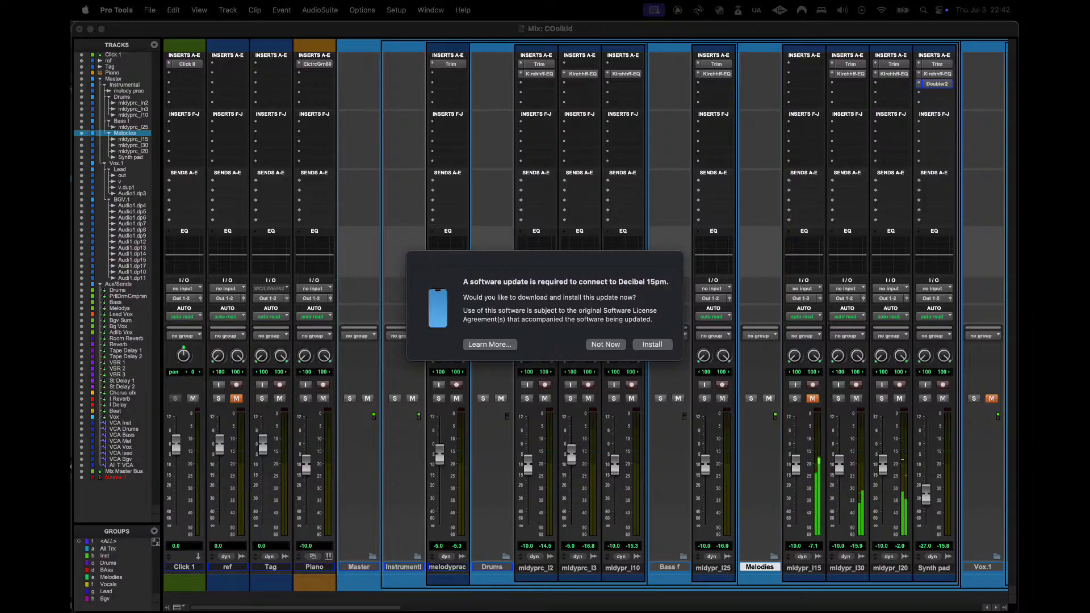
{"action": "key", "text": "Escape"}
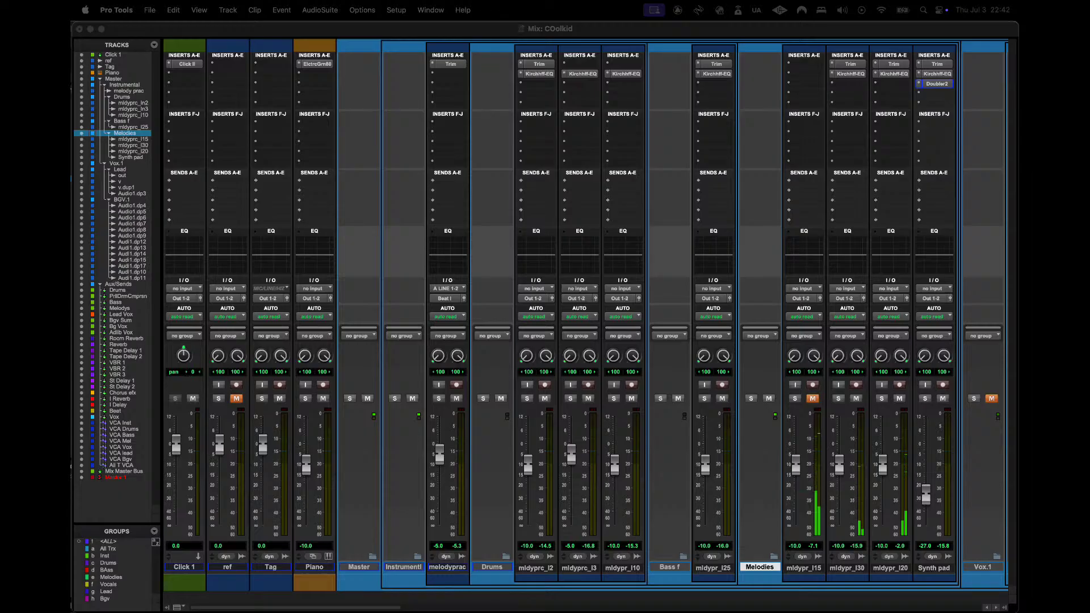
{"action": "left_click", "coordinate": [378, 33]}
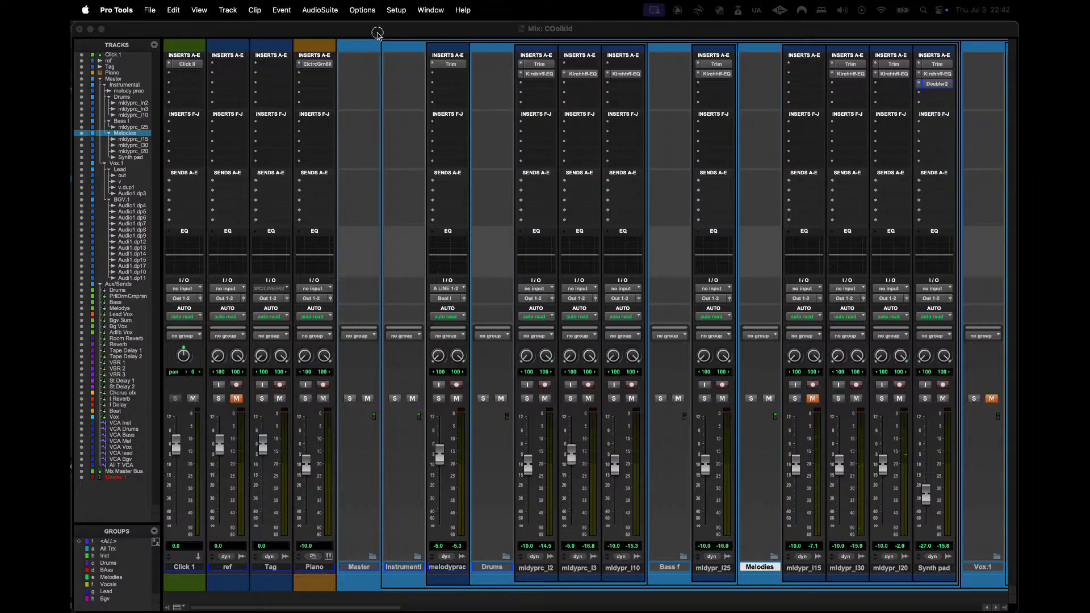
- Return to the Edit window and play the mix from bar 12 for a few bars
{"action": "key", "text": "super+equal"}
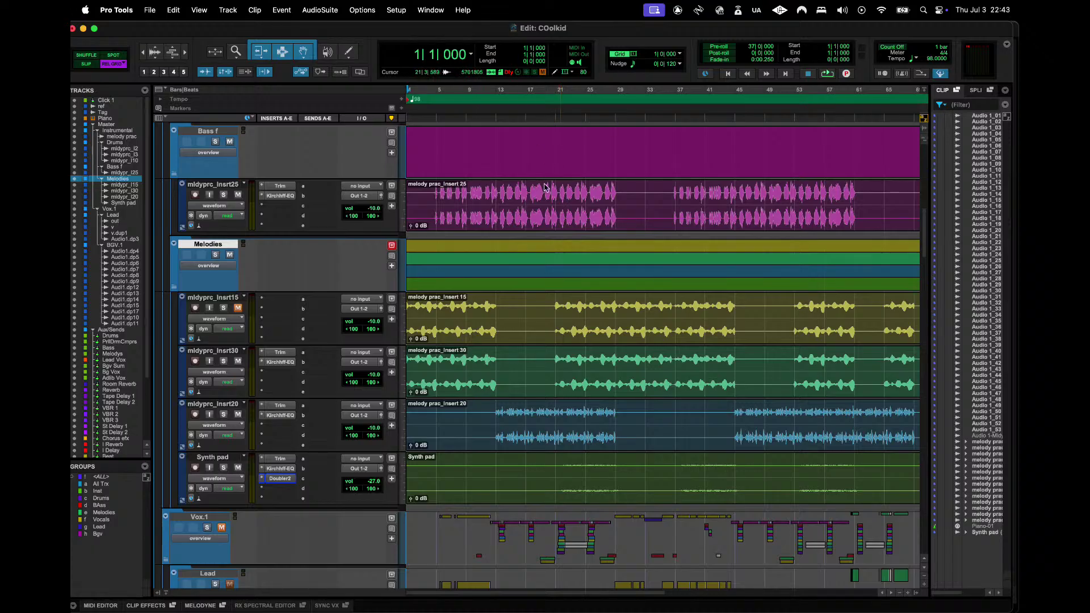
{"action": "left_click", "coordinate": [485, 91]}
{"action": "key", "text": "space"}
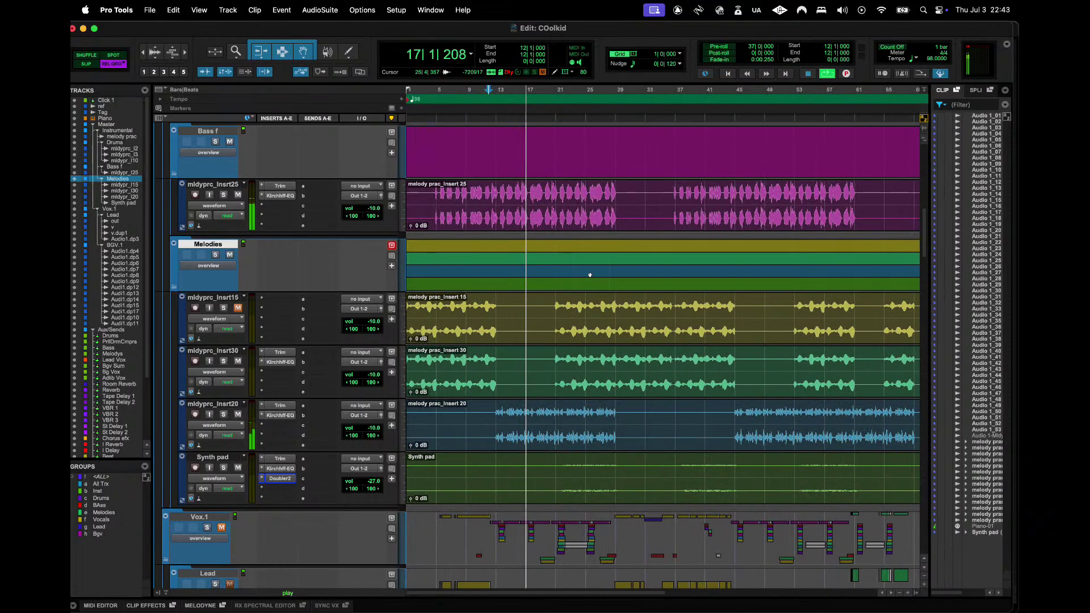
{"action": "key", "text": "space"}
- Examine the waveforms of the drum, bass and melody tracks across the arrangement
{"action": "key", "text": "r"}
{"action": "key", "text": "t"}
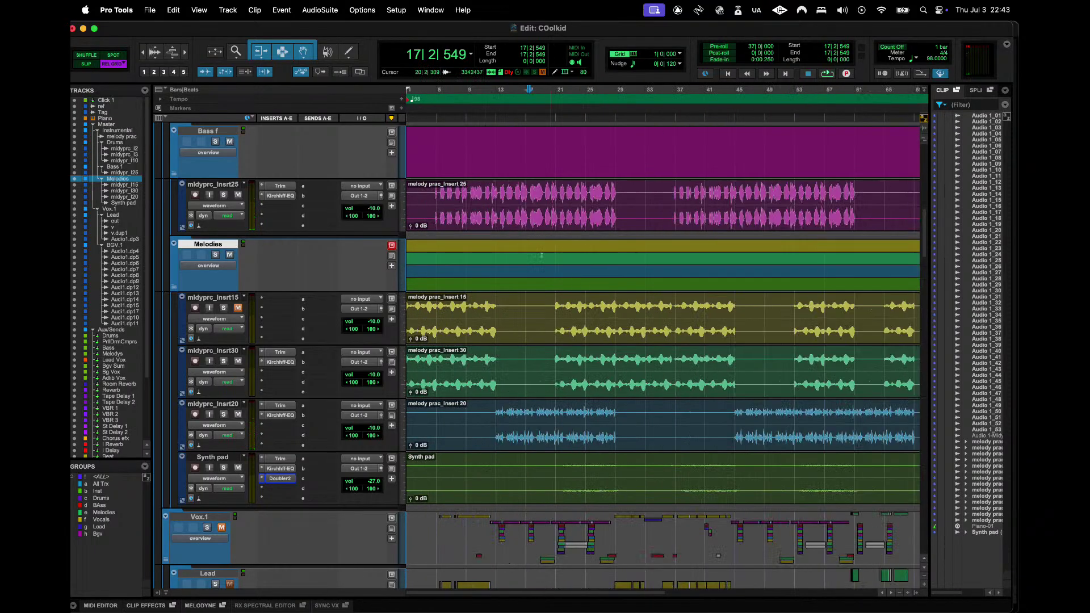
{"action": "key", "text": "r"}
{"action": "key", "text": "t"}
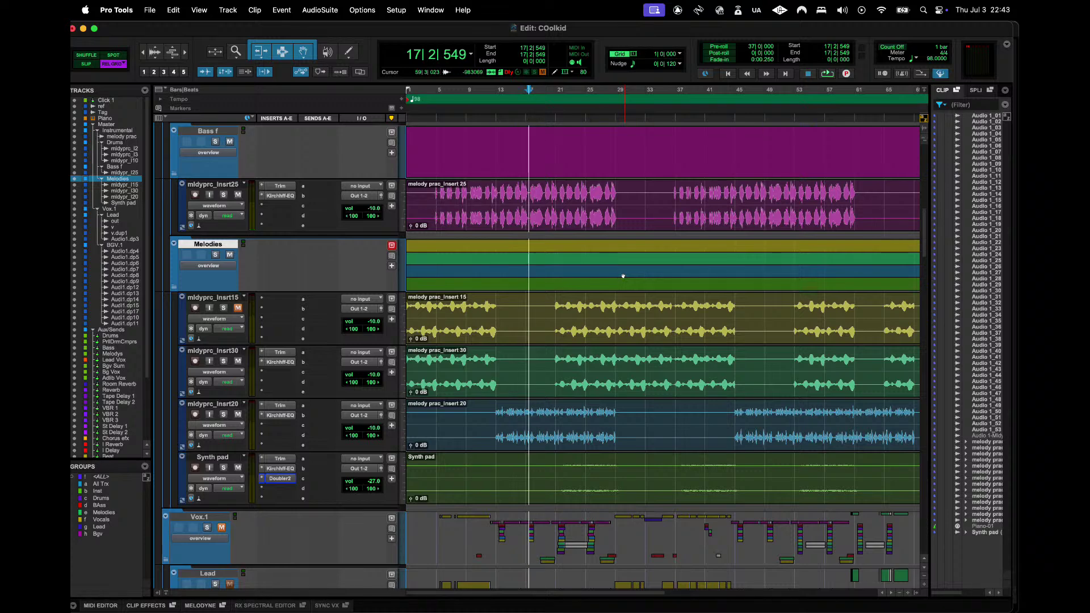
{"action": "scroll", "coordinate": [623, 276], "scroll_direction": "down", "scroll_amount": 15}
{"action": "scroll", "coordinate": [631, 282], "scroll_direction": "up", "scroll_amount": 10}
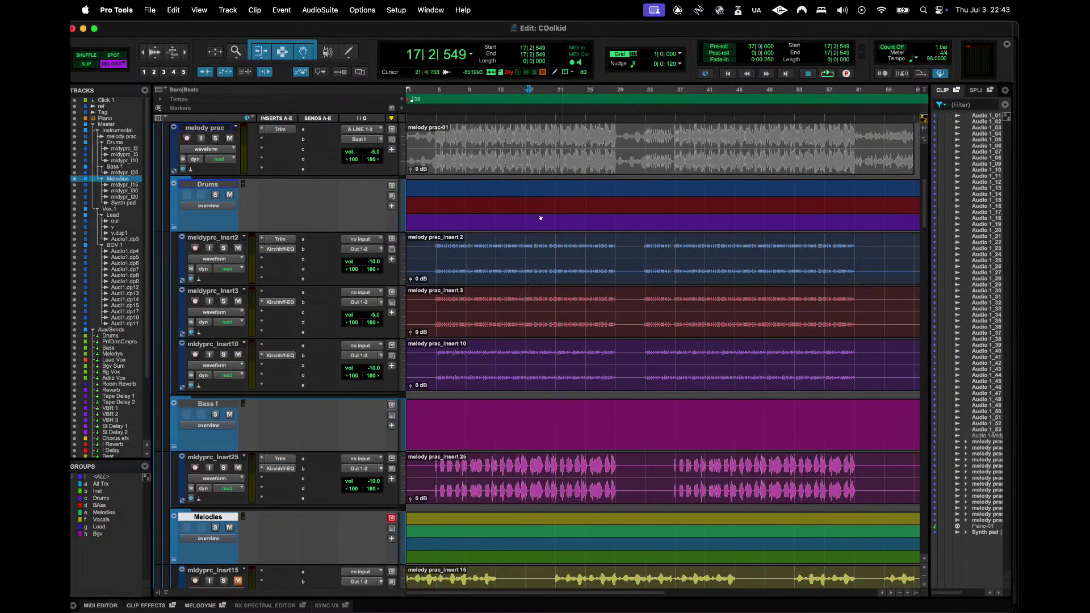
{"action": "scroll", "coordinate": [544, 239], "scroll_direction": "down", "scroll_amount": 2}
{"action": "scroll", "coordinate": [534, 225], "scroll_direction": "up", "scroll_amount": 3}
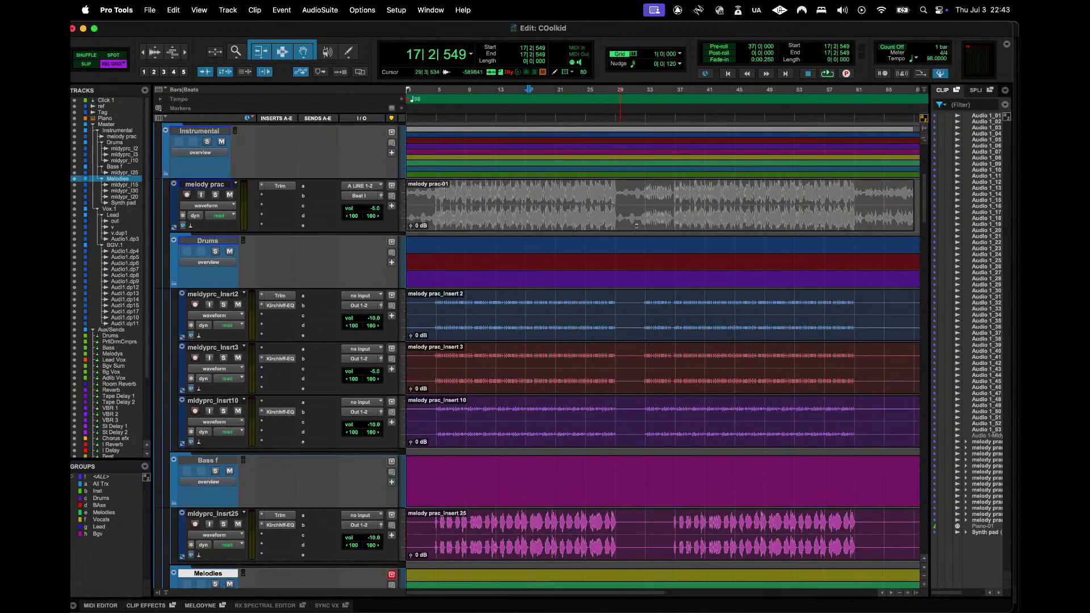
{"action": "scroll", "coordinate": [639, 236], "scroll_direction": "down", "scroll_amount": 7}
{"action": "scroll", "coordinate": [640, 236], "scroll_direction": "up", "scroll_amount": 3}
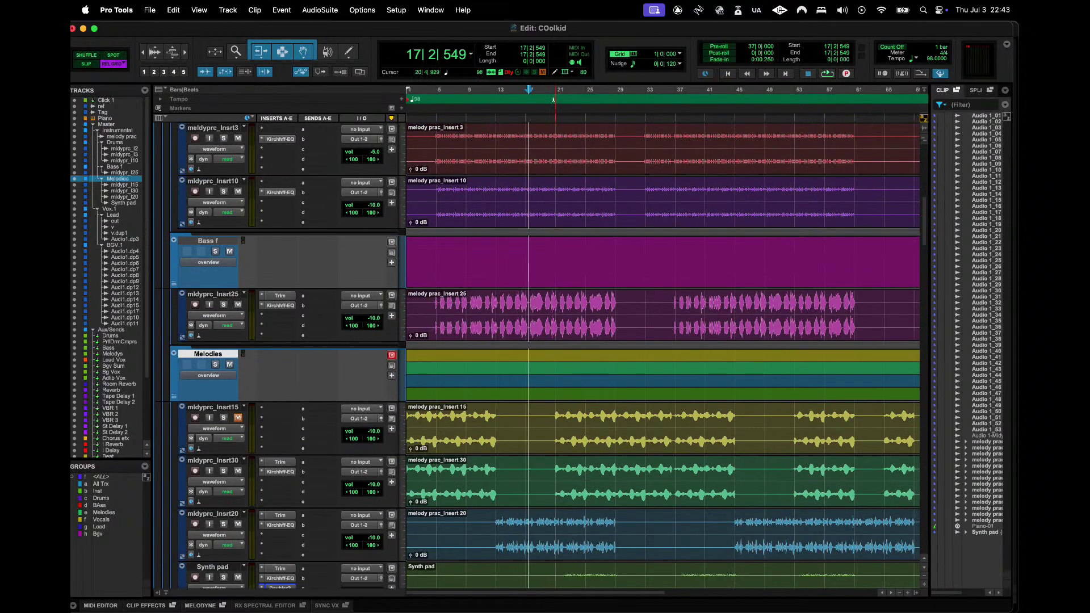
- Select bars 21 to 29 on the timeline and play that range while checking the Melodies tracks
{"action": "left_click_drag", "start_coordinate": [555, 100], "coordinate": [615, 104]}
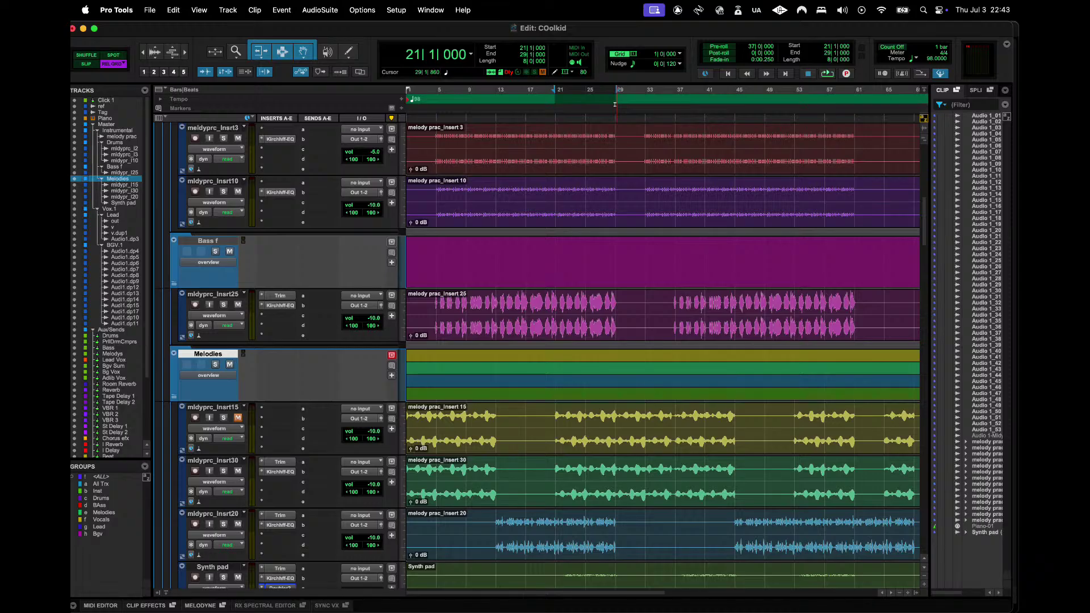
{"action": "key", "text": "space"}
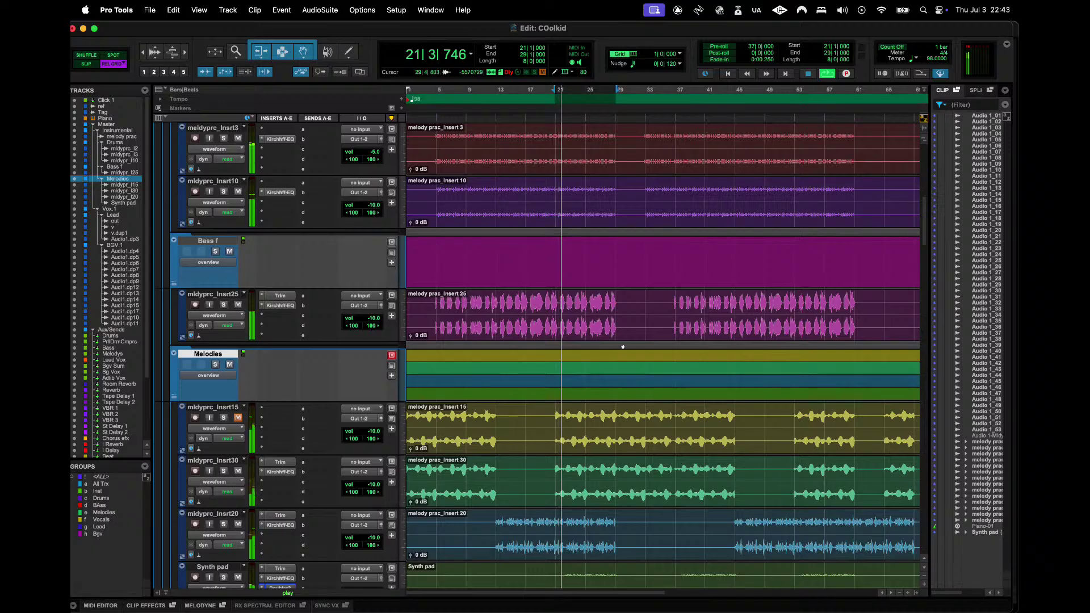
{"action": "scroll", "coordinate": [332, 419], "scroll_direction": "down", "scroll_amount": 5}
{"action": "scroll", "coordinate": [332, 419], "scroll_direction": "up", "scroll_amount": 4}
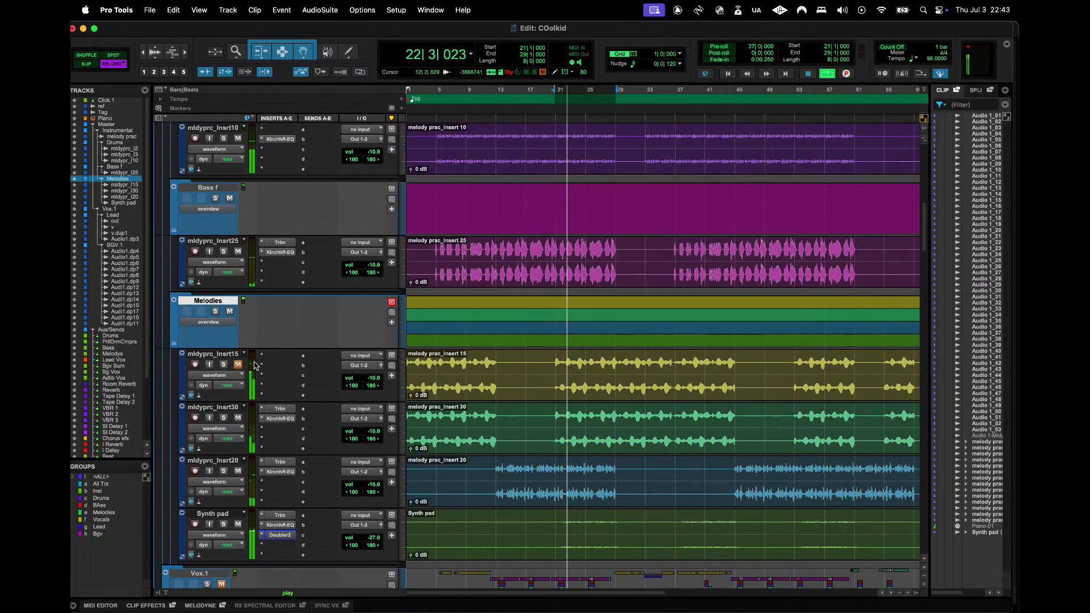
{"action": "scroll", "coordinate": [547, 384], "scroll_direction": "down", "scroll_amount": 10}
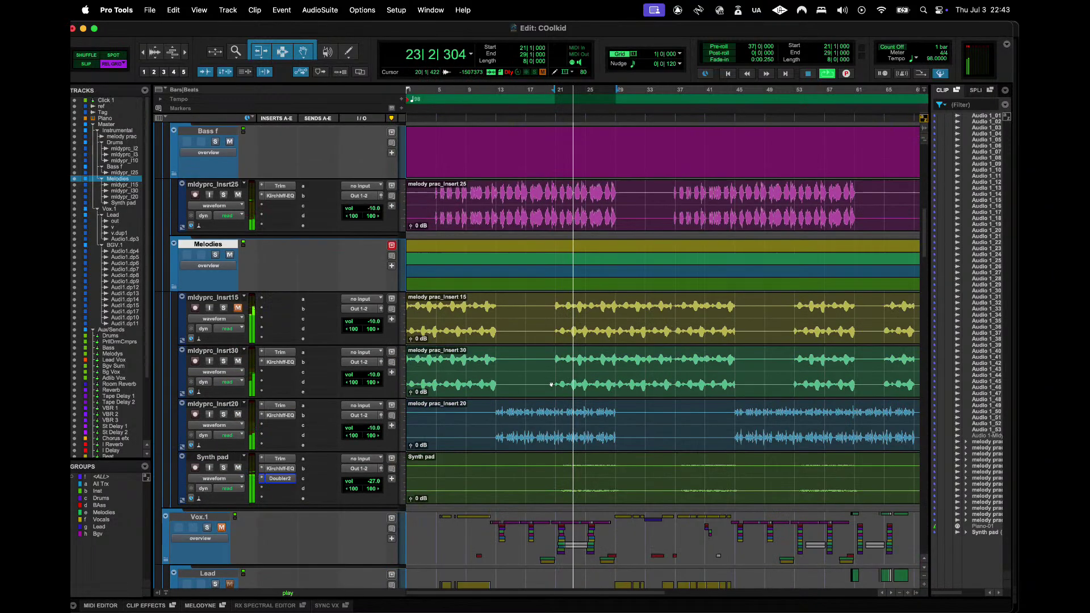
- Enable the Melodies group and lower its faders together, bringing mldyprc_Insrt30 to -17.0 dB in its output window
{"action": "left_click", "coordinate": [137, 513]}
{"action": "left_click", "coordinate": [381, 362]}
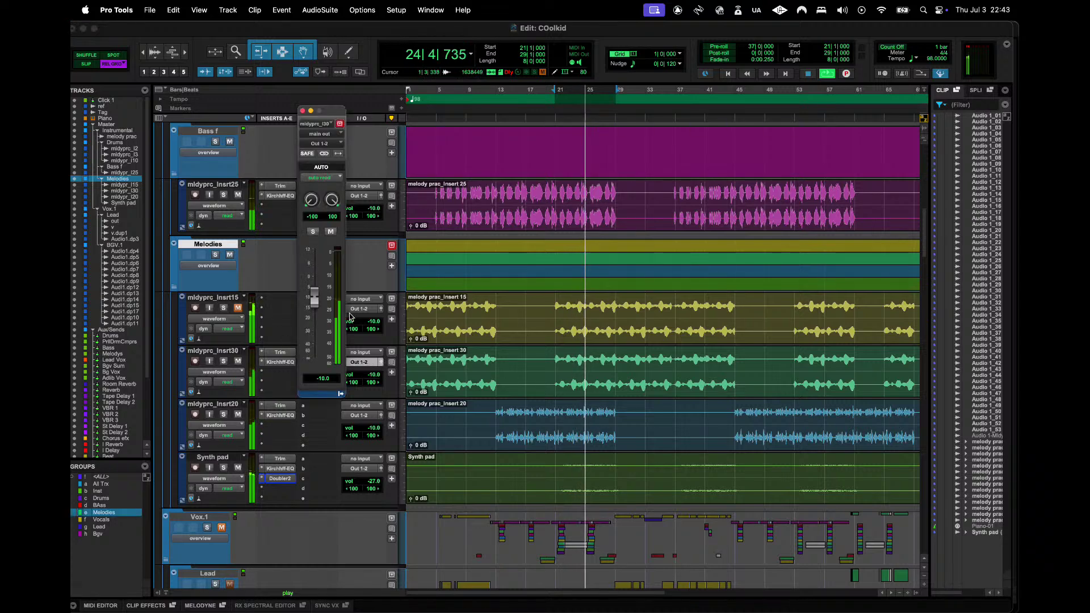
{"action": "left_click_drag", "start_coordinate": [313, 297], "coordinate": [315, 310]}
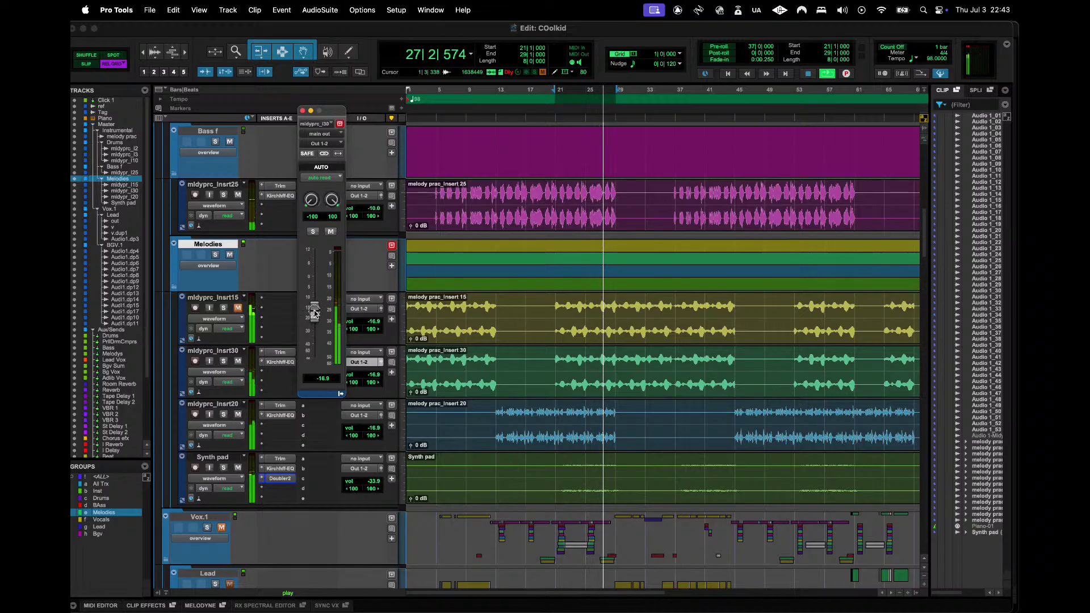
{"action": "left_click_drag", "start_coordinate": [316, 311], "coordinate": [316, 312]}
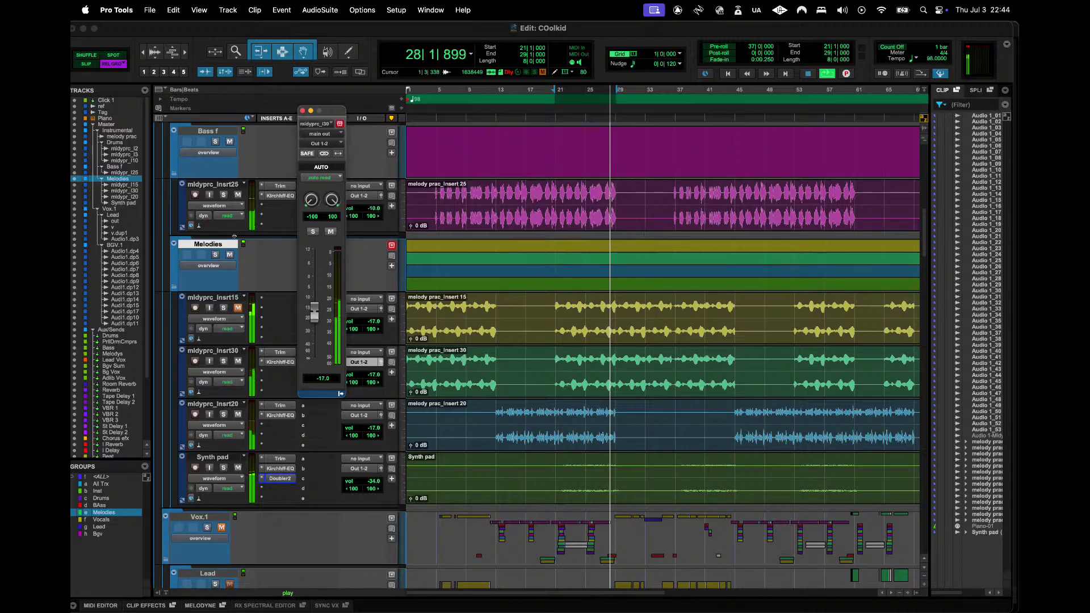
- Lower the Synth pad track's volume to -36.0 dB in its output window and close the open output windows
{"action": "left_click", "coordinate": [227, 296]}
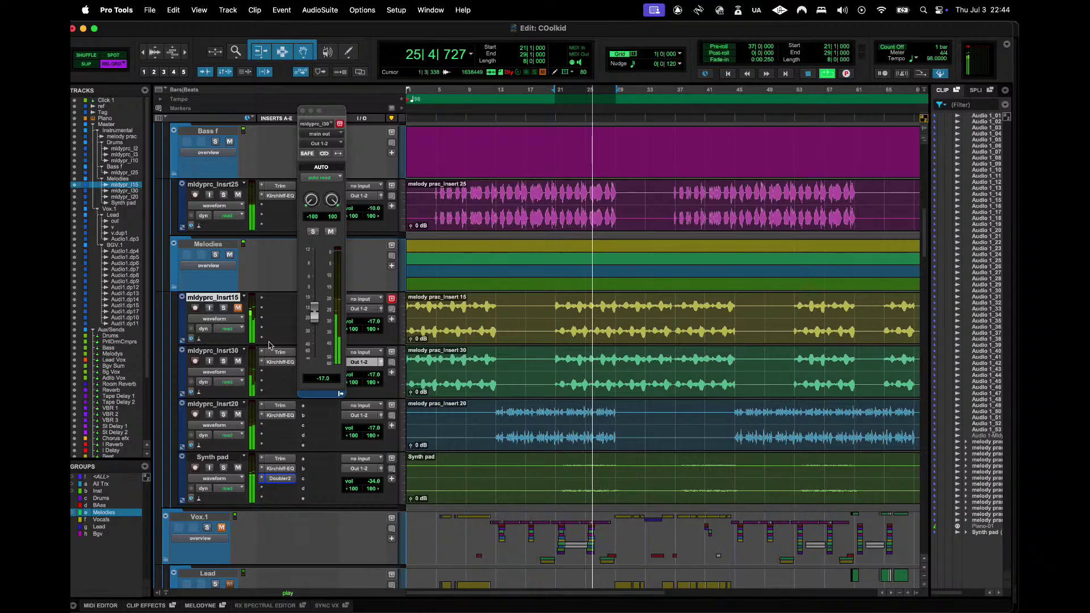
{"action": "left_click", "coordinate": [302, 111]}
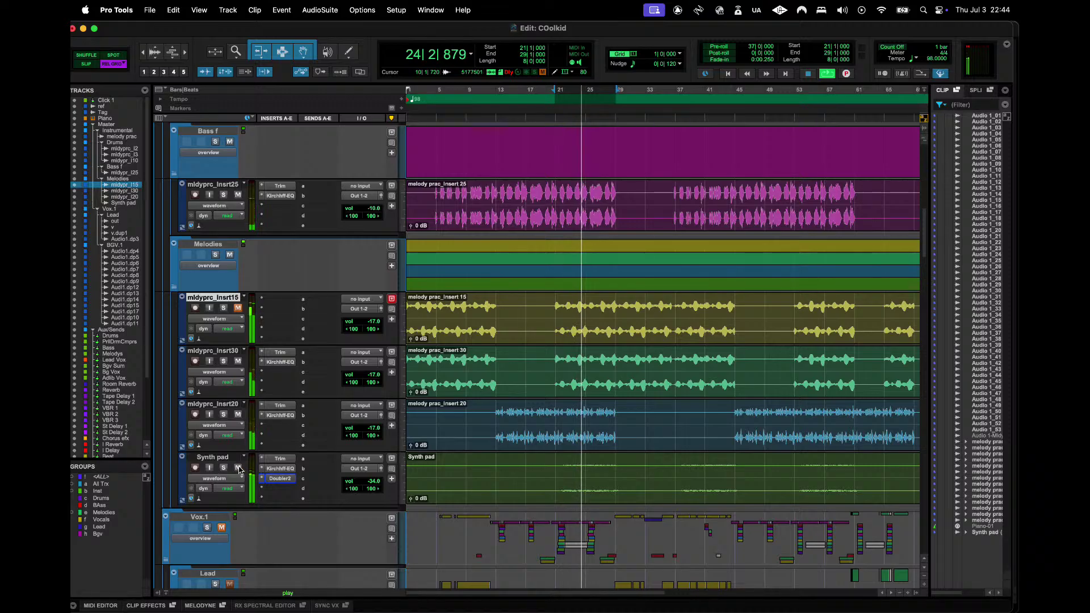
{"action": "left_click", "coordinate": [379, 468]}
{"action": "left_click_drag", "start_coordinate": [315, 338], "coordinate": [316, 356]}
{"action": "left_click_drag", "start_coordinate": [303, 114], "coordinate": [302, 112]}
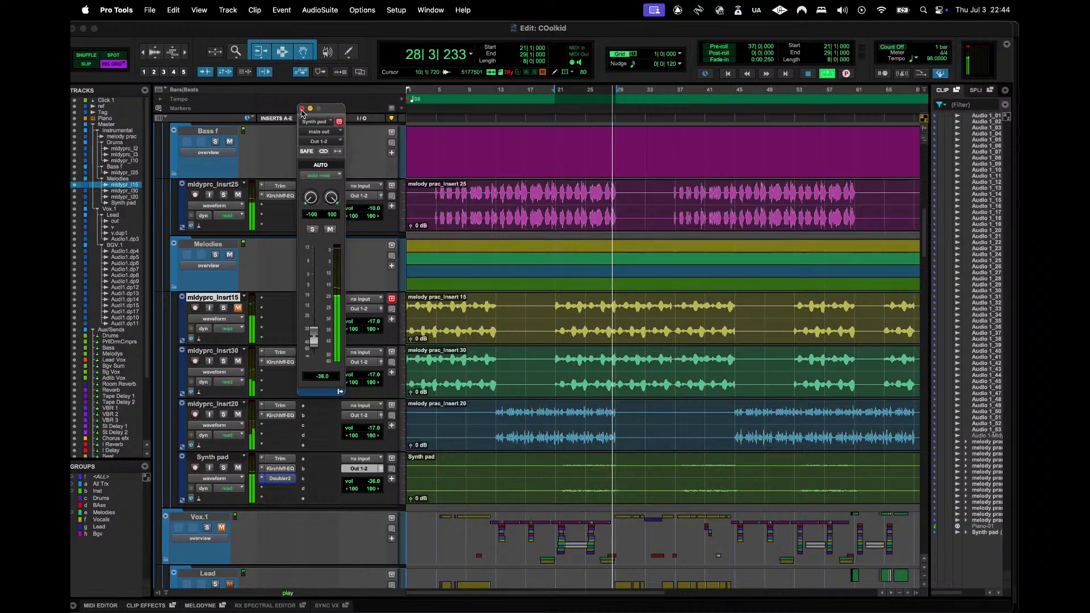
{"action": "left_click", "coordinate": [302, 109]}
- Audition the drum tracks during playback by muting mldyprc_Insrt10 and briefly soloing meldyprc_Insrt3 and meldyprc_Insrt2
{"action": "scroll", "coordinate": [459, 280], "scroll_direction": "up", "scroll_amount": 8}
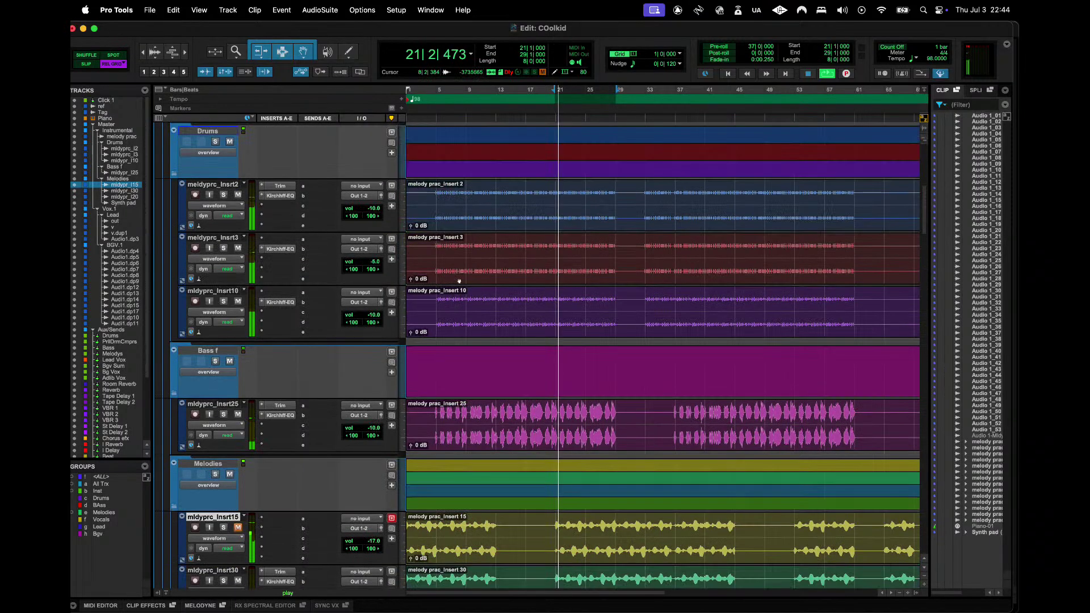
{"action": "left_click", "coordinate": [238, 302]}
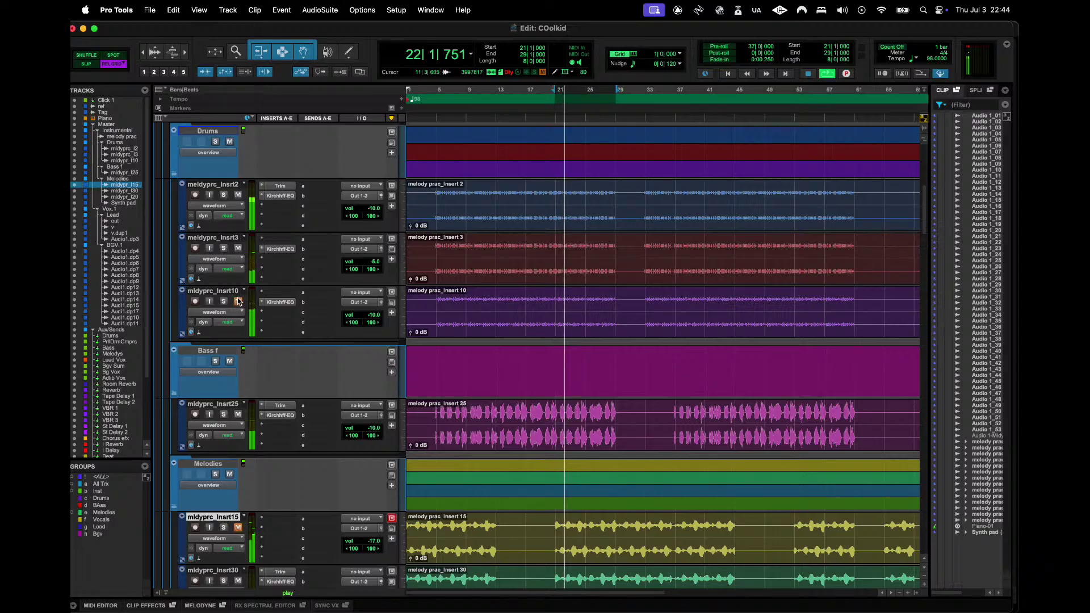
{"action": "left_click", "coordinate": [224, 249]}
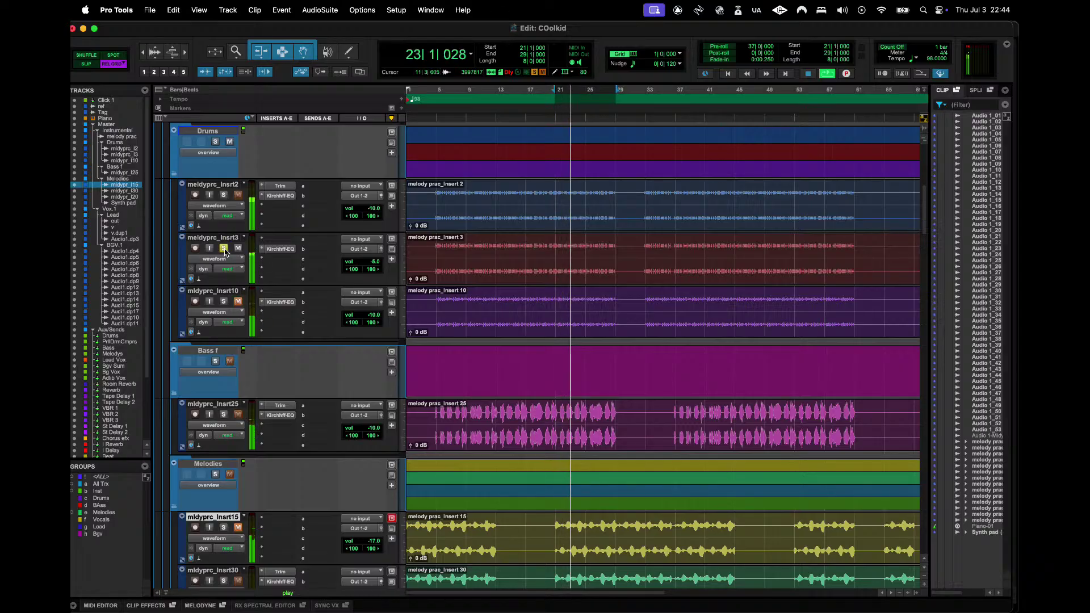
{"action": "left_click", "coordinate": [224, 250]}
{"action": "left_click", "coordinate": [225, 195]}
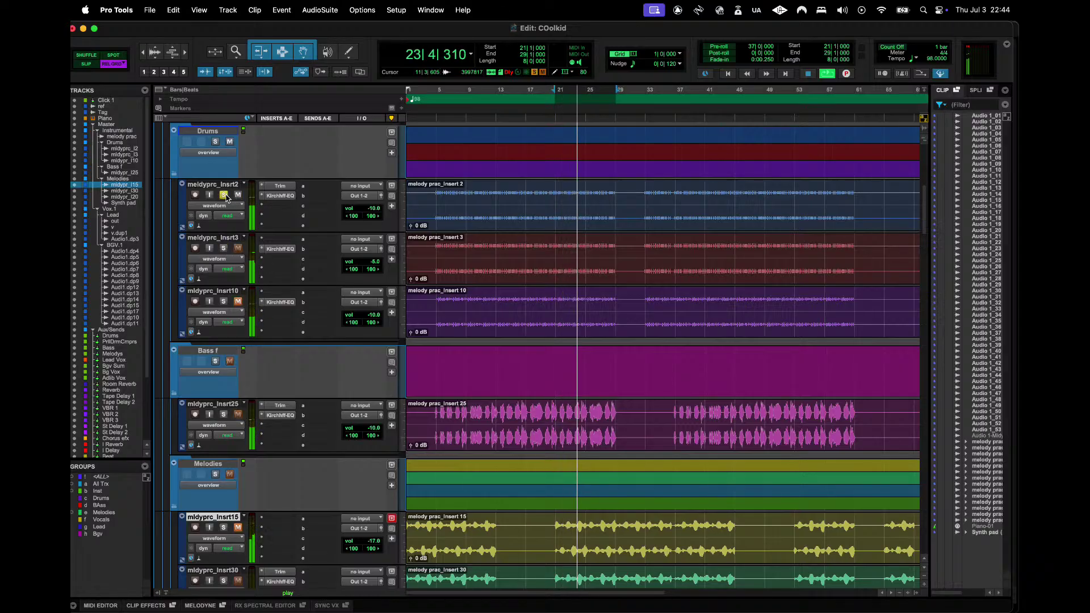
{"action": "left_click", "coordinate": [224, 195]}
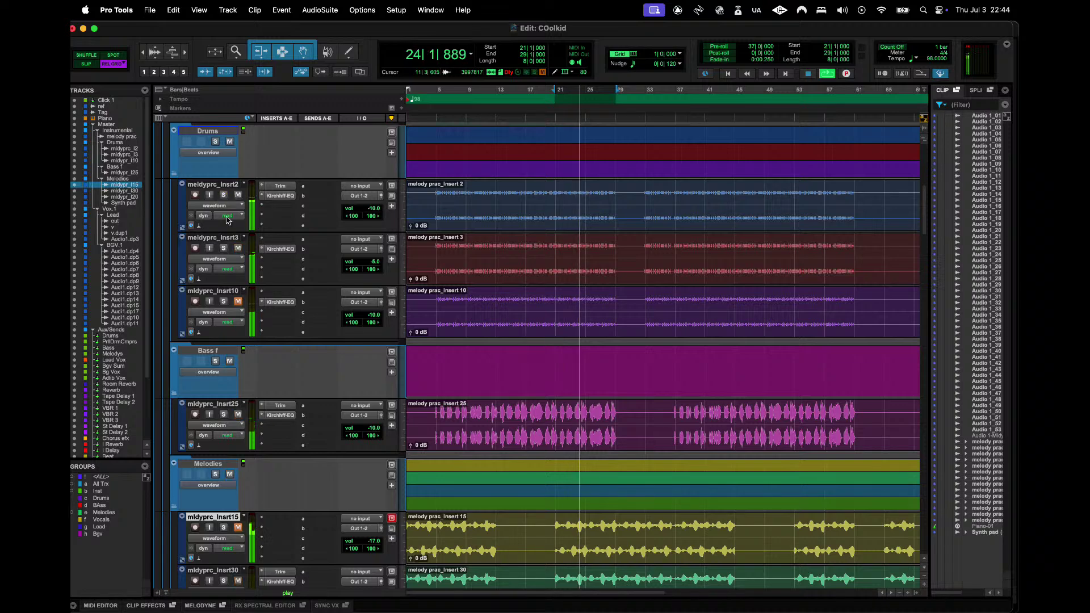
- Set the volume of drum track meldyprc_Insrt3 to -2.0 dB and mldyprc_Insrt10 to -15.0 dB
{"action": "left_click", "coordinate": [379, 251]}
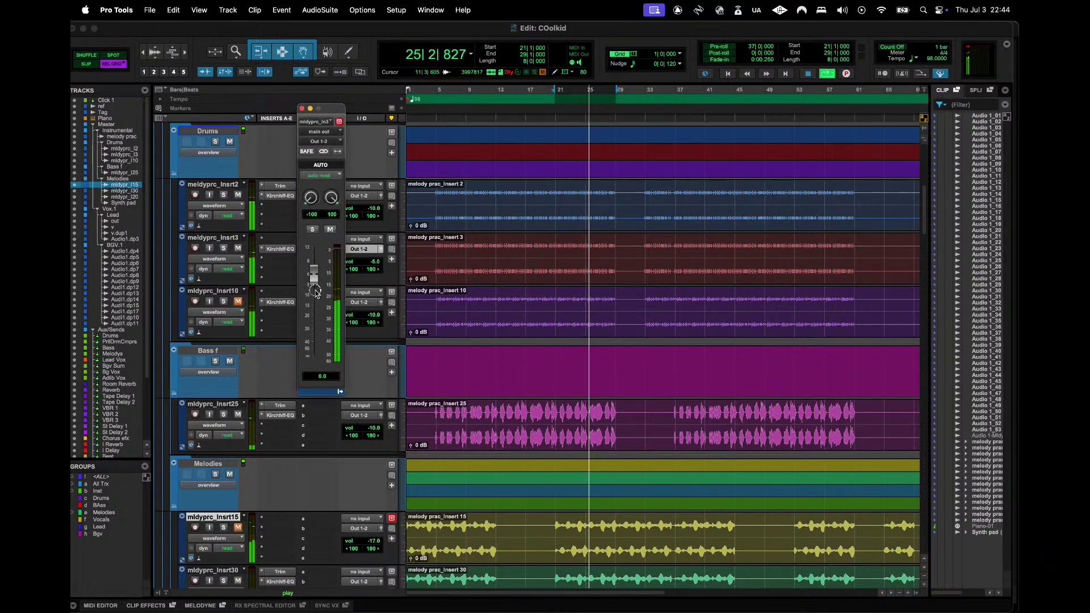
{"action": "left_click_drag", "start_coordinate": [316, 292], "coordinate": [313, 284]}
{"action": "left_click", "coordinate": [261, 303]}
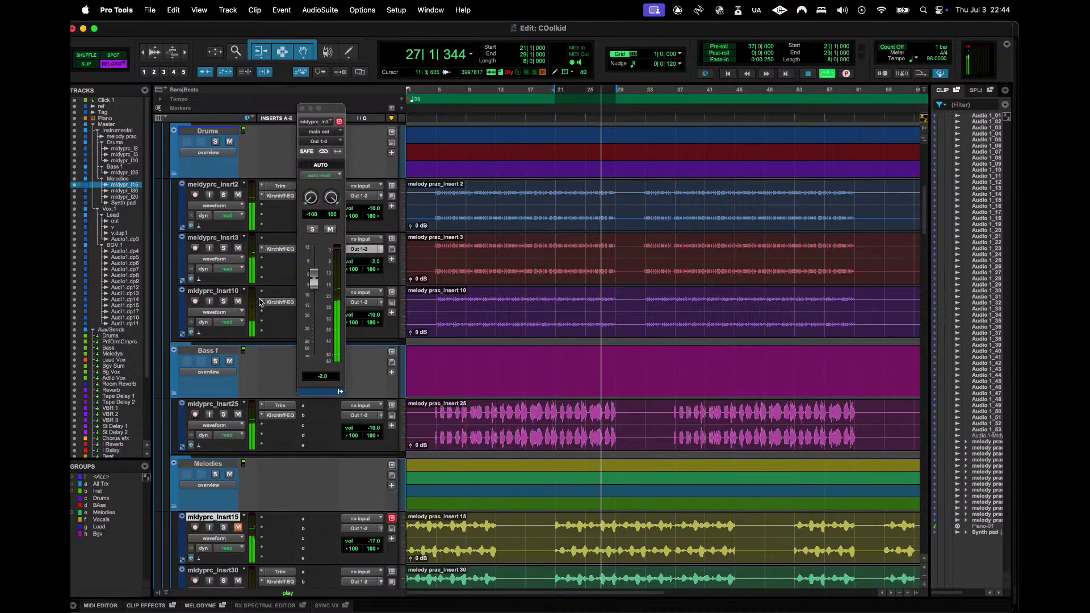
{"action": "left_click", "coordinate": [379, 302]}
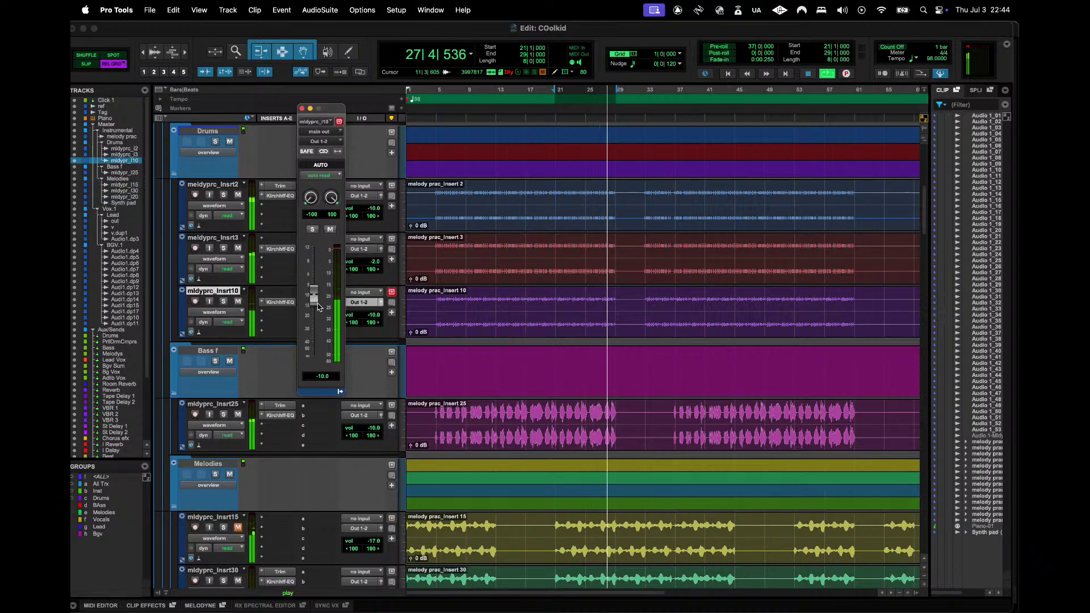
{"action": "left_click_drag", "start_coordinate": [318, 307], "coordinate": [314, 309]}
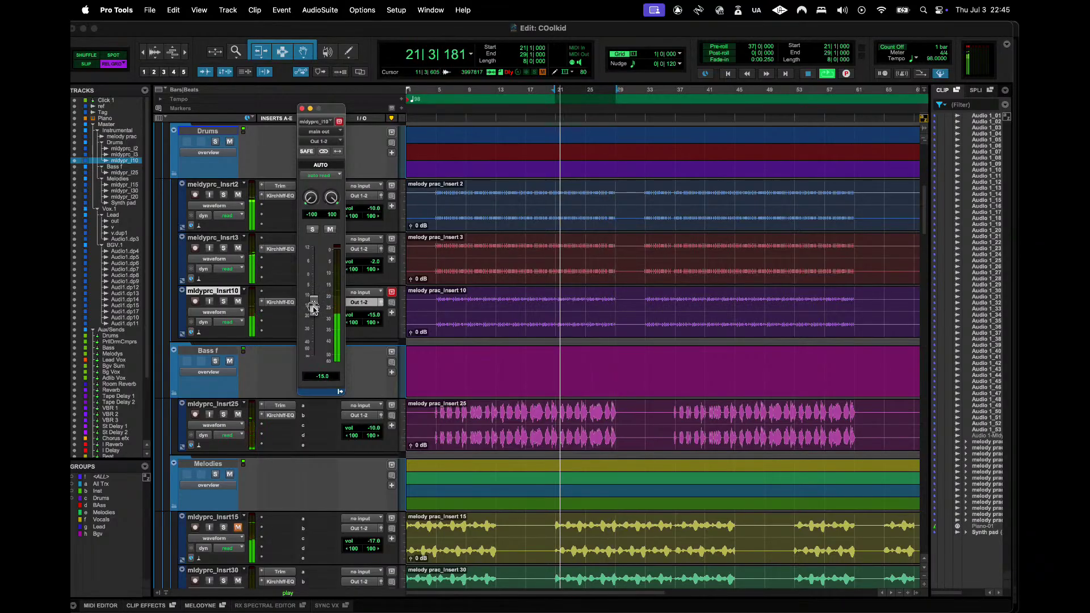
{"action": "left_click", "coordinate": [302, 109]}
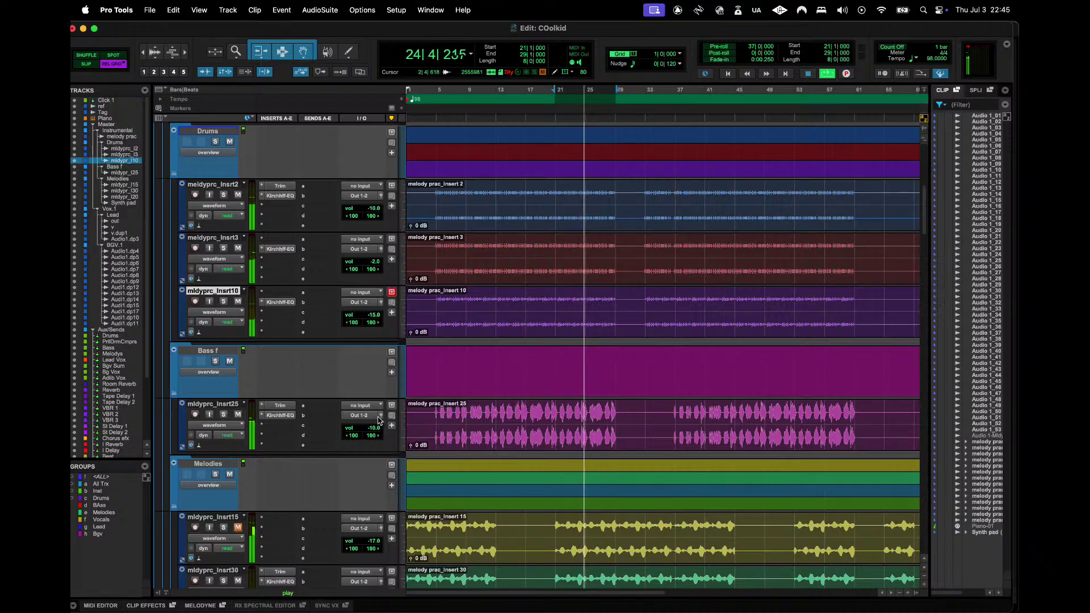
- Check the bass, melody and drum tracks, and select bars 5 to 29 on the timeline to play that range
{"action": "scroll", "coordinate": [508, 367], "scroll_direction": "down", "scroll_amount": 6}
{"action": "scroll", "coordinate": [508, 368], "scroll_direction": "up", "scroll_amount": 3}
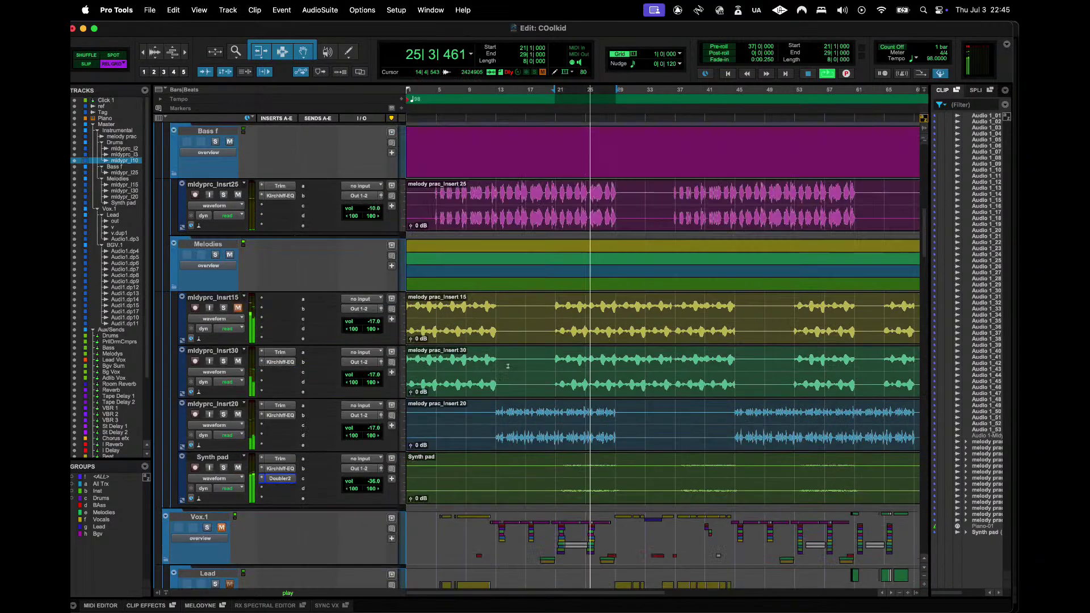
{"action": "scroll", "coordinate": [507, 366], "scroll_direction": "up", "scroll_amount": 4}
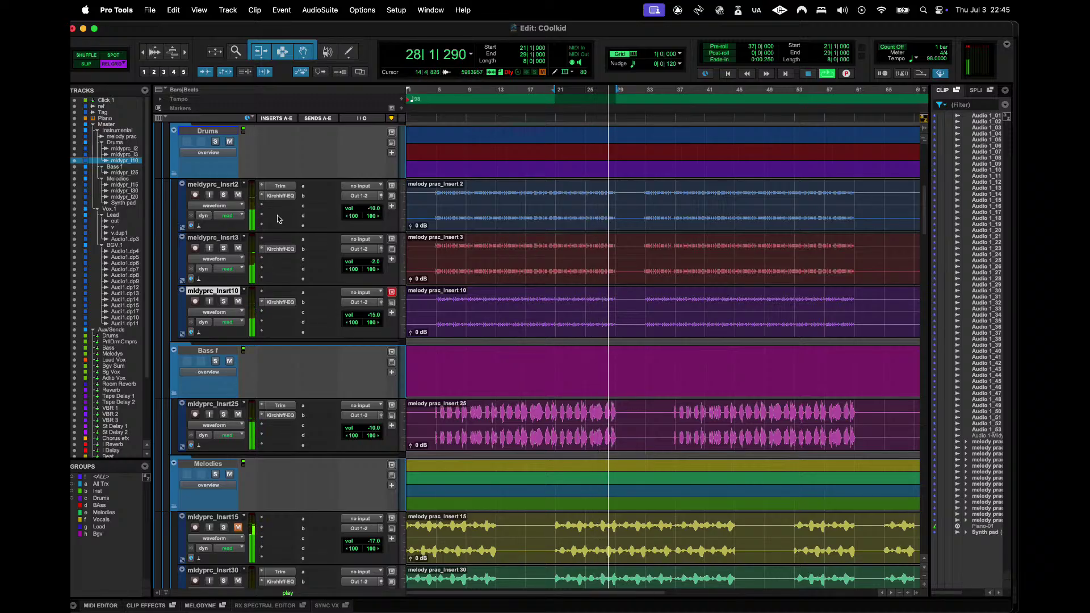
{"action": "key", "text": "space"}
{"action": "left_click", "coordinate": [223, 187]}
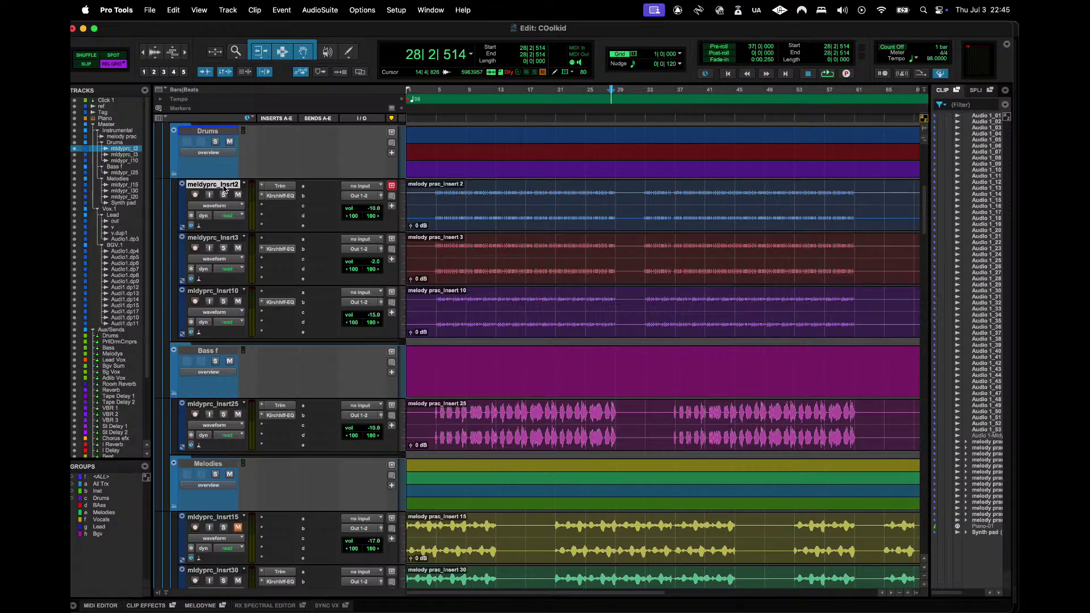
{"action": "key", "text": "space"}
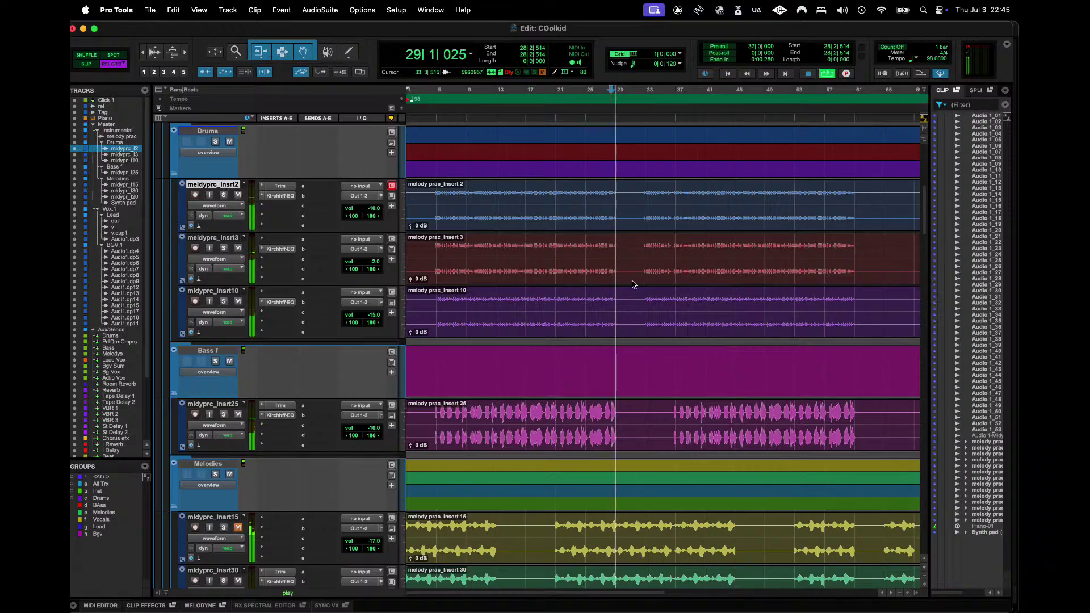
{"action": "key", "text": "space"}
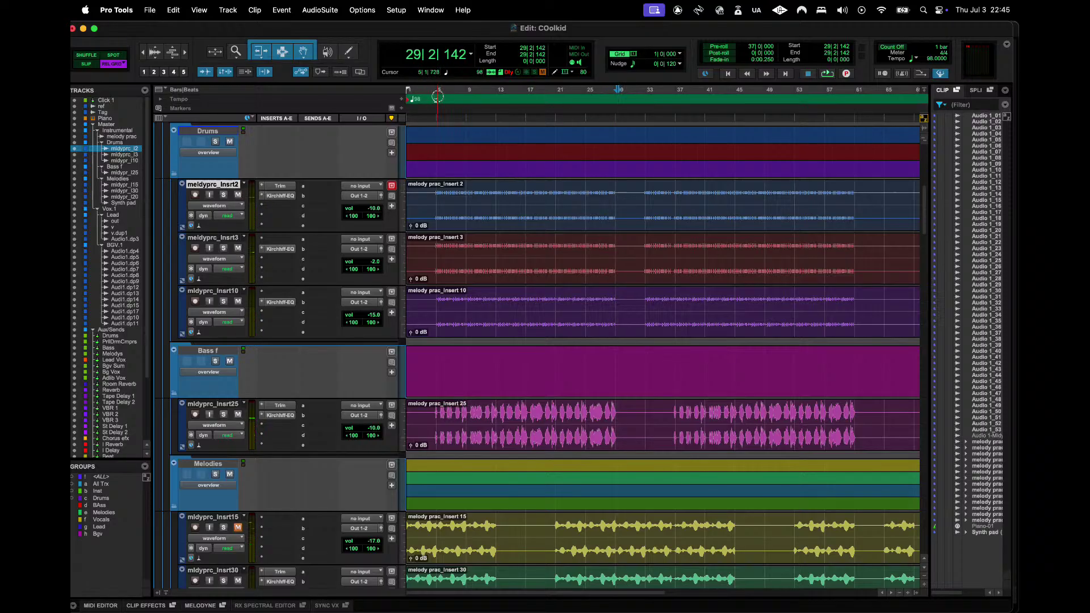
{"action": "left_click_drag", "start_coordinate": [437, 98], "coordinate": [615, 110]}
{"action": "key", "text": "space"}
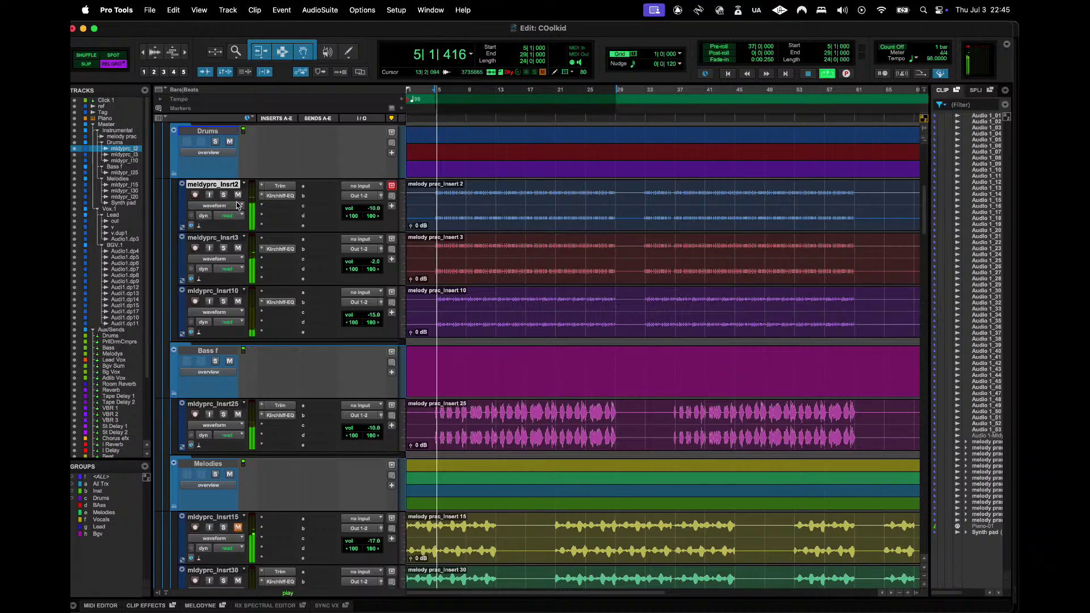
- Select the three drum tracks and route their outputs together to the stereo Drums bus
{"action": "left_click", "coordinate": [230, 292], "text": "shift"}
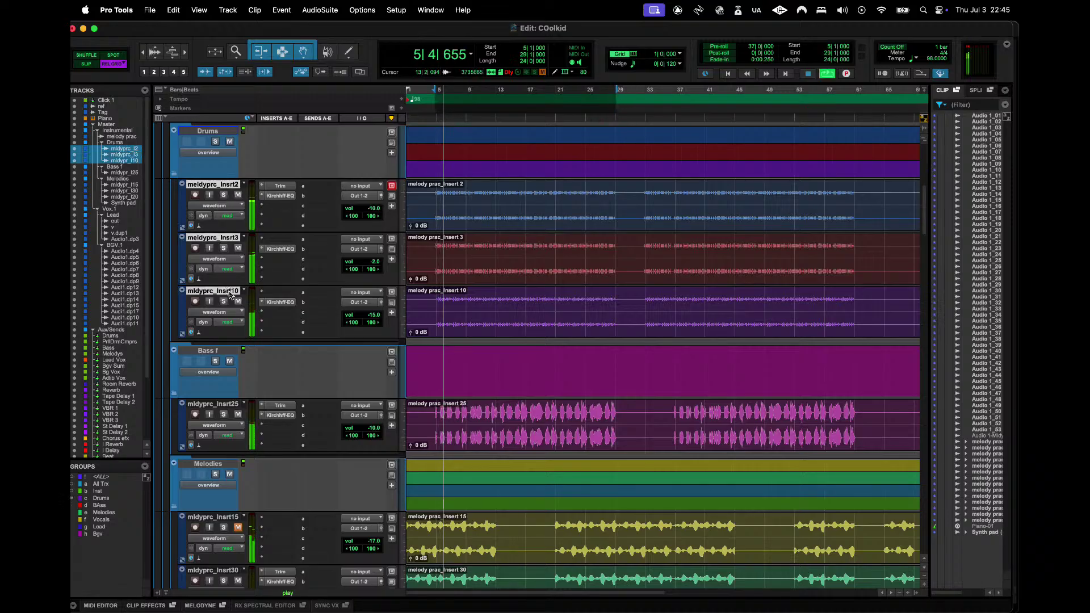
{"action": "left_click", "coordinate": [365, 250]}
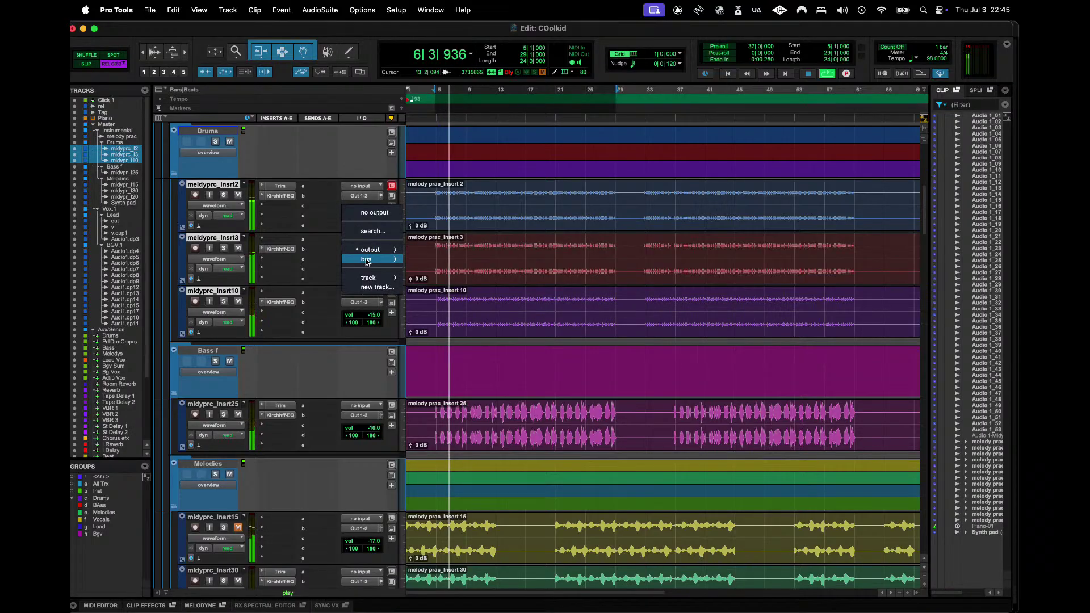
{"action": "mouse_move", "coordinate": [366, 260]}
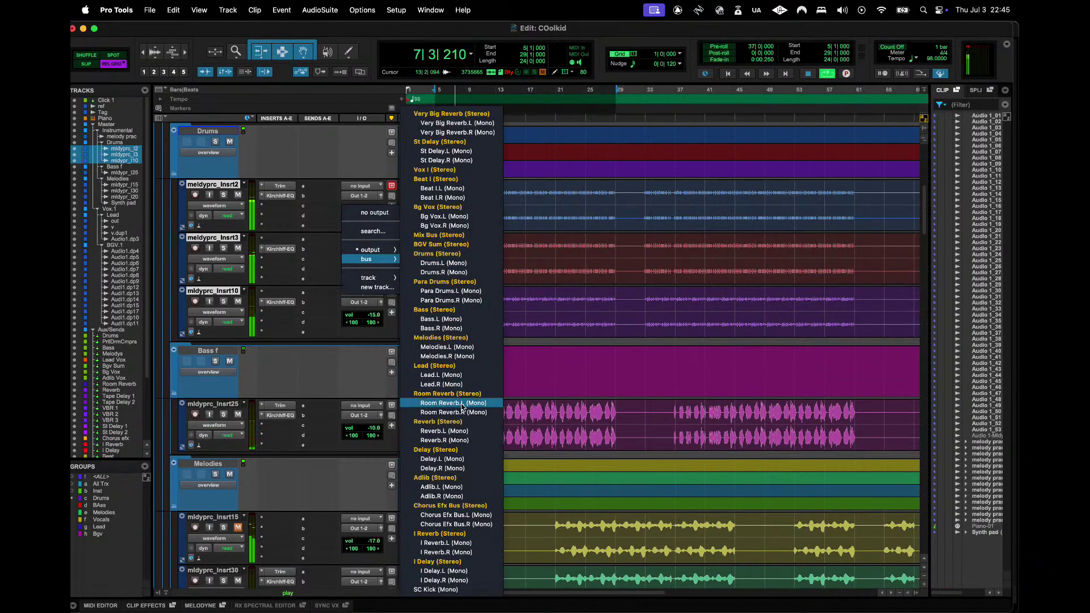
{"action": "left_click", "coordinate": [449, 254]}
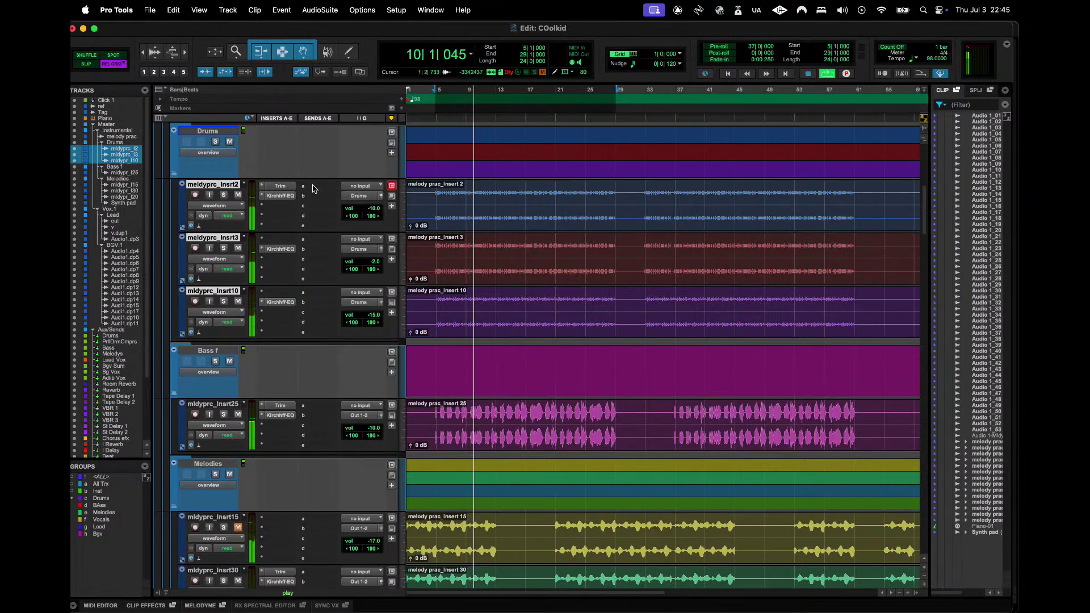
- Add a send to the stereo Para Drums bus on the three selected drum tracks with its level at 0.0 dB
{"action": "left_click", "coordinate": [315, 188]}
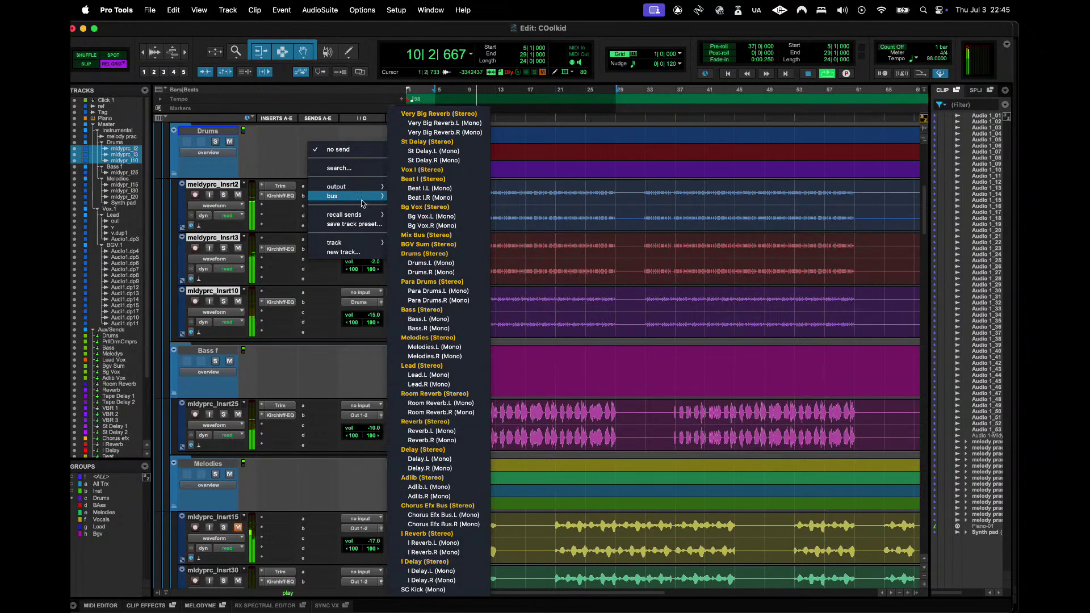
{"action": "left_click", "coordinate": [431, 281]}
{"action": "left_click", "coordinate": [313, 344], "text": "alt"}
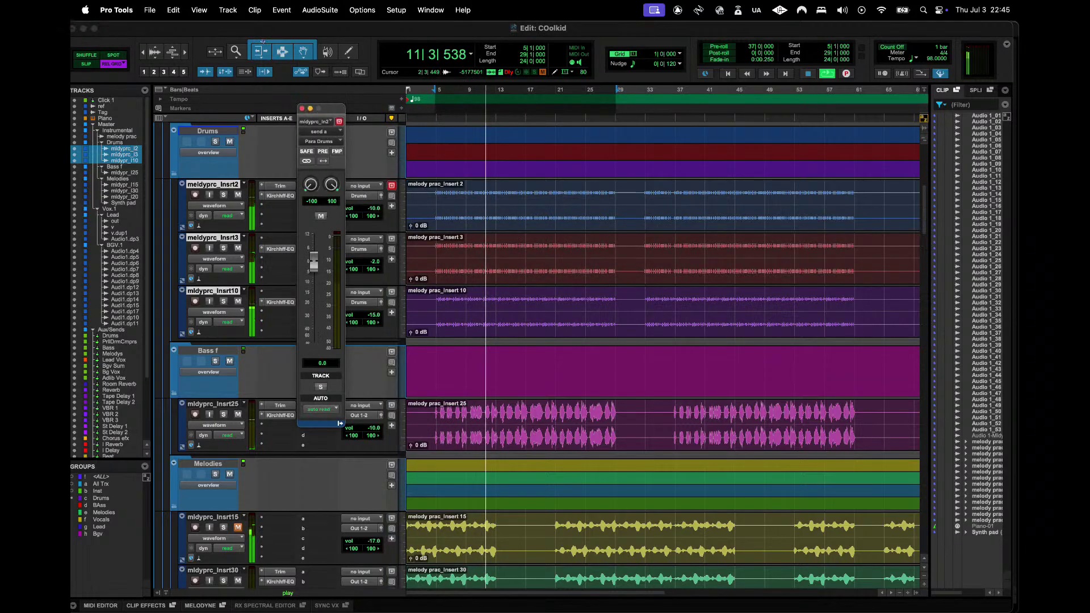
{"action": "left_click", "coordinate": [301, 108]}
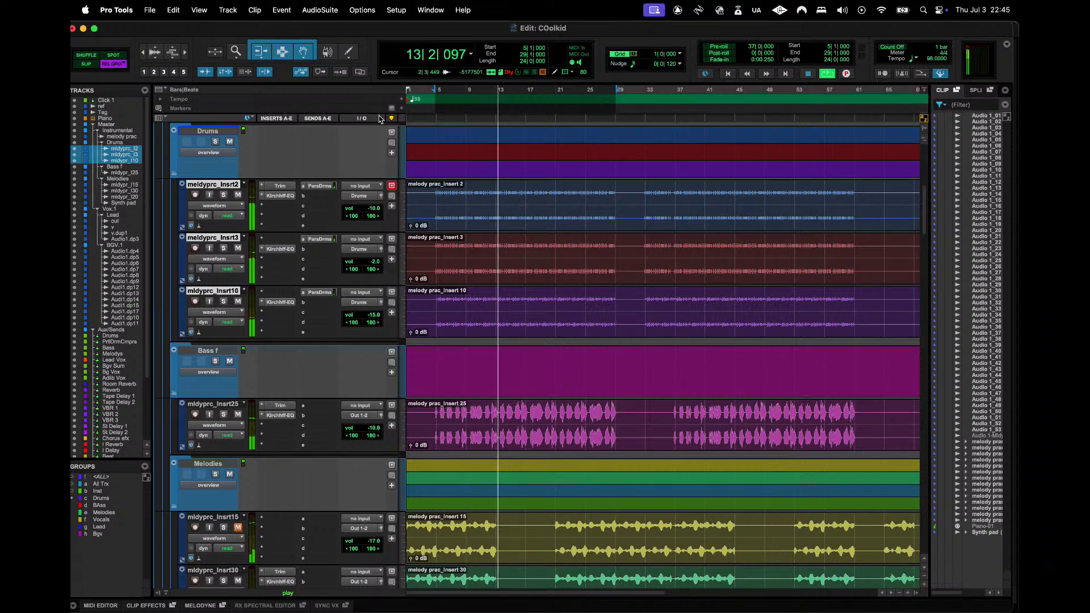
- Switch to the Mix window and open the LA-2 compressor on the Drums aux track
{"action": "key", "text": "super+equal"}
{"action": "scroll", "coordinate": [576, 100], "scroll_direction": "right", "scroll_amount": 10}
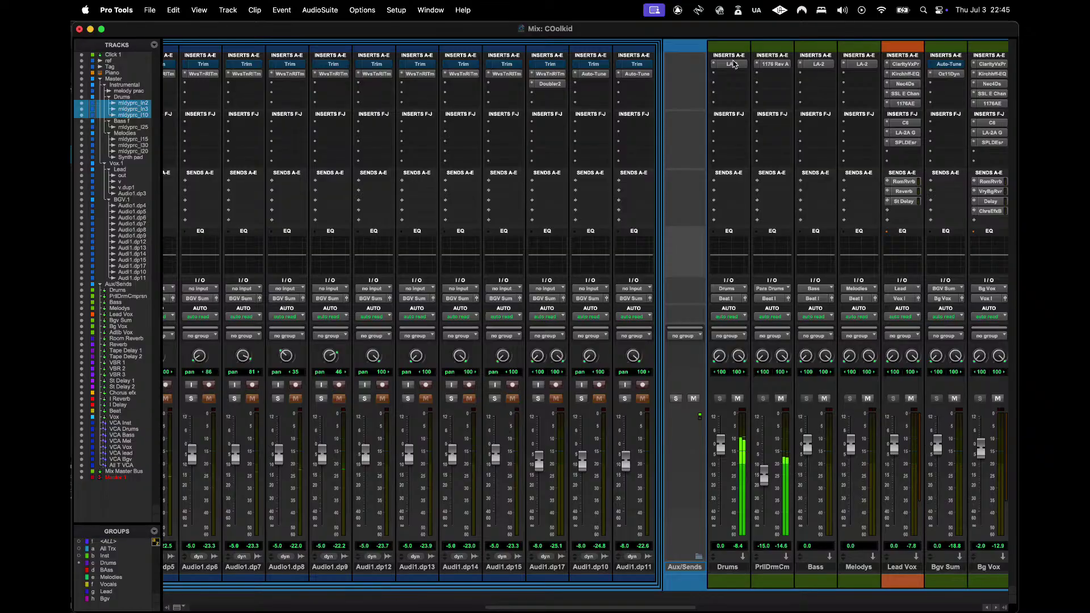
{"action": "left_click", "coordinate": [732, 64]}
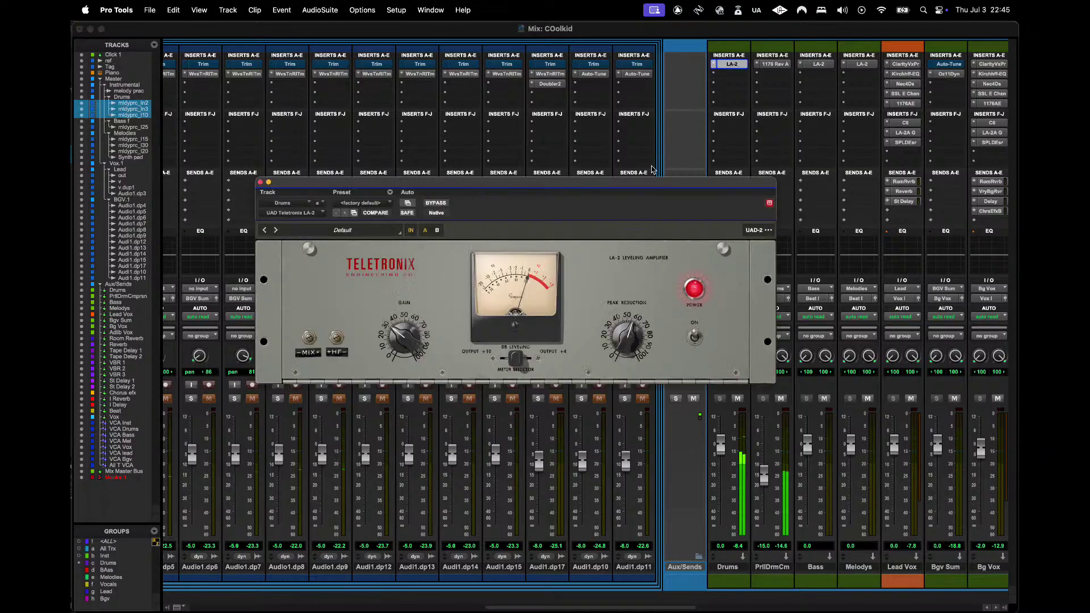
- Reset the Master 1 fader to 0.0 dB
{"action": "scroll", "coordinate": [948, 331], "scroll_direction": "right", "scroll_amount": 15}
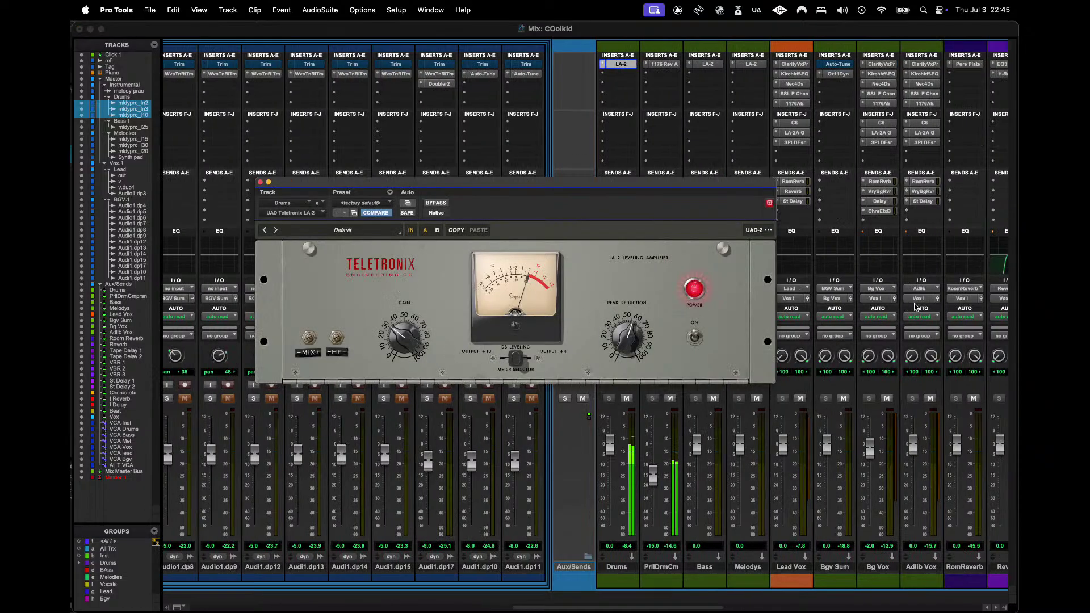
{"action": "scroll", "coordinate": [914, 306], "scroll_direction": "right", "scroll_amount": 10}
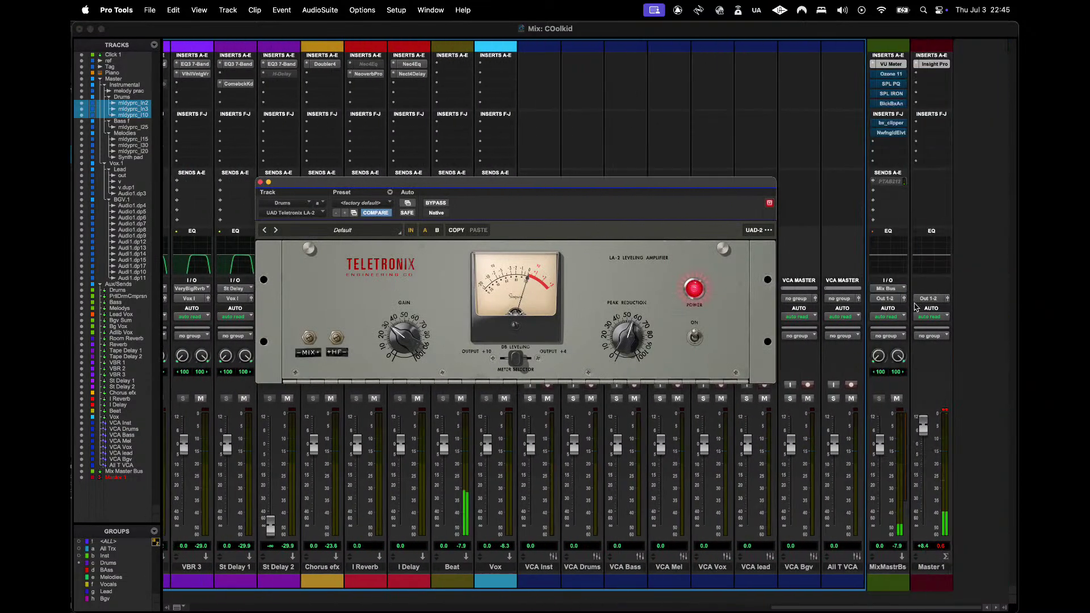
{"action": "left_click", "coordinate": [921, 424], "text": "alt"}
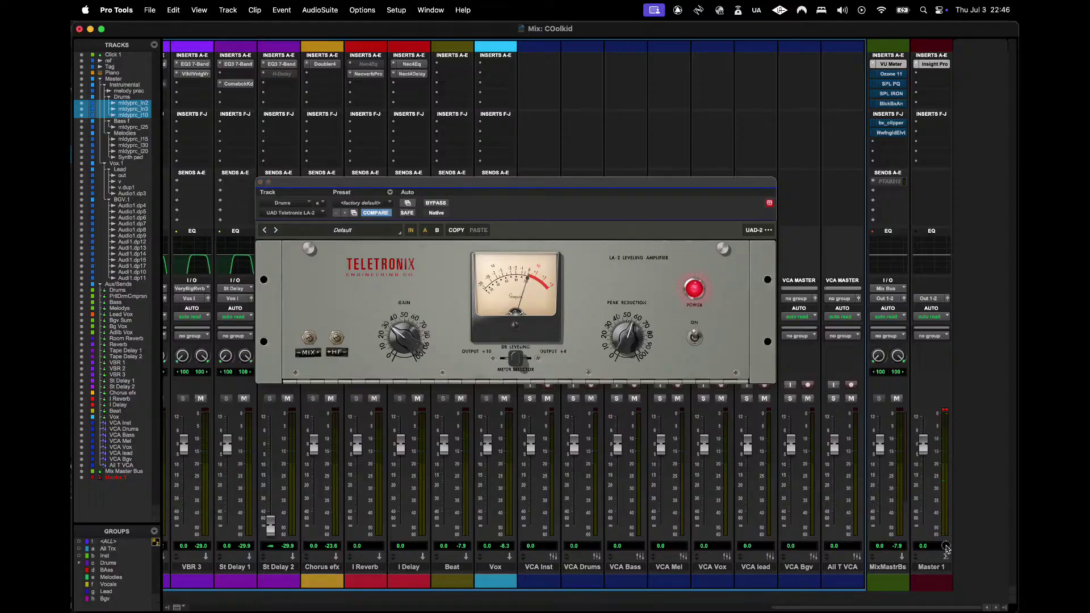
- Raise the Peak Reduction on the LA-2 compressor of the Drums aux
{"action": "scroll", "coordinate": [708, 159], "scroll_direction": "left", "scroll_amount": 20}
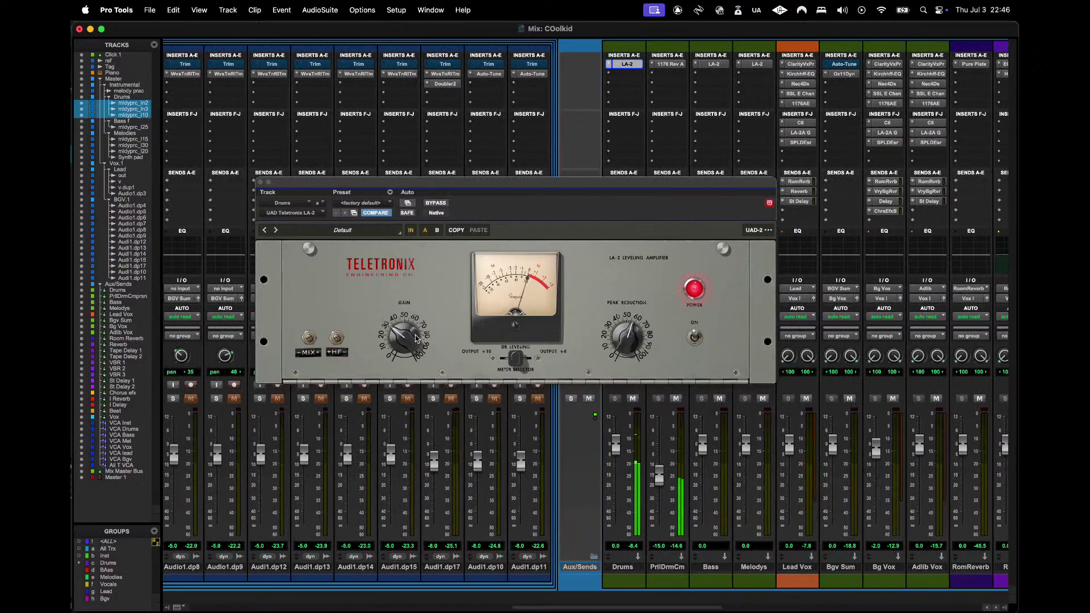
{"action": "left_click_drag", "start_coordinate": [624, 338], "coordinate": [623, 328]}
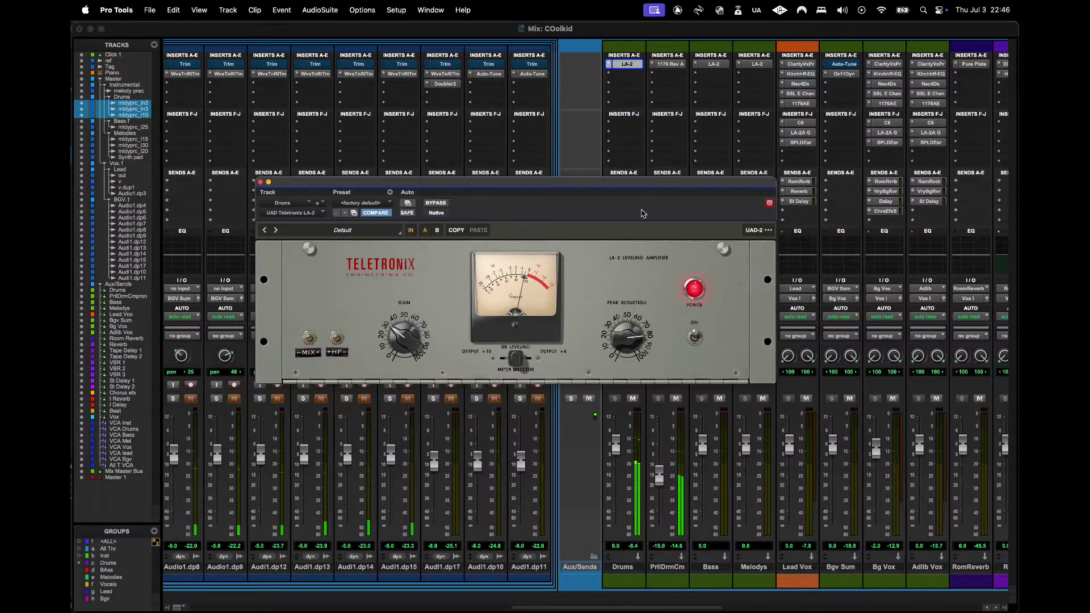
- Adjust the Input on the 1176 Rev A compressor of the parallel drum compression aux during playback, and close the plug-in
{"action": "left_click", "coordinate": [673, 64]}
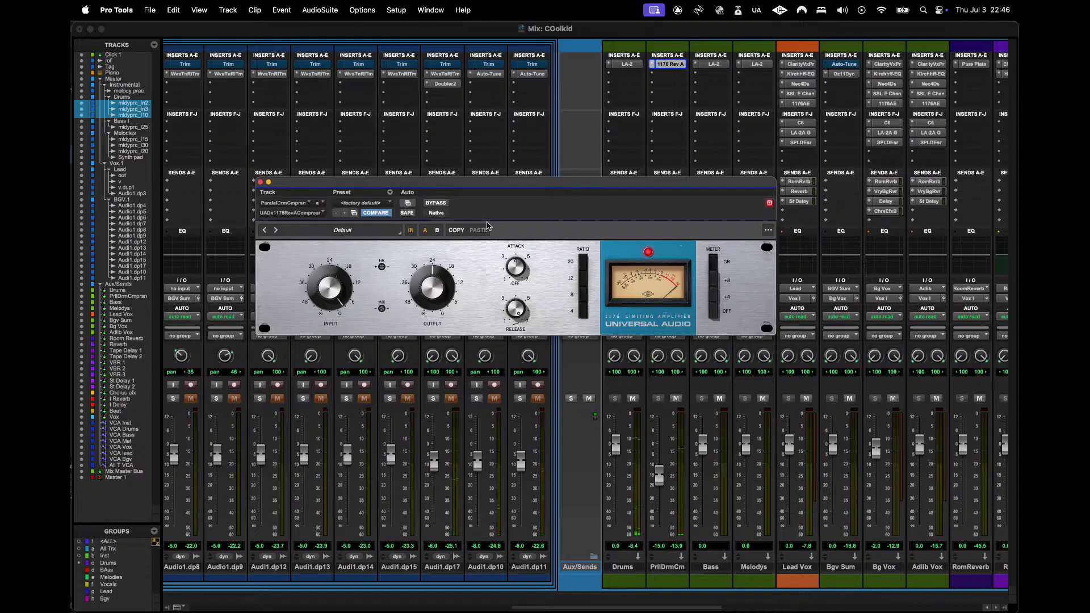
{"action": "key", "text": "super+equal"}
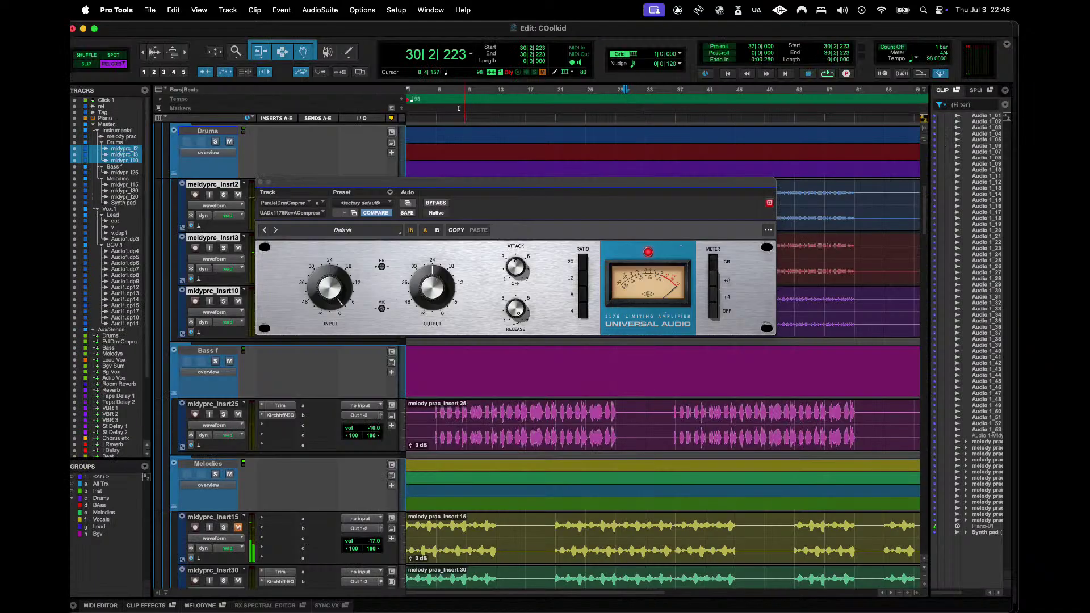
{"action": "key", "text": "space"}
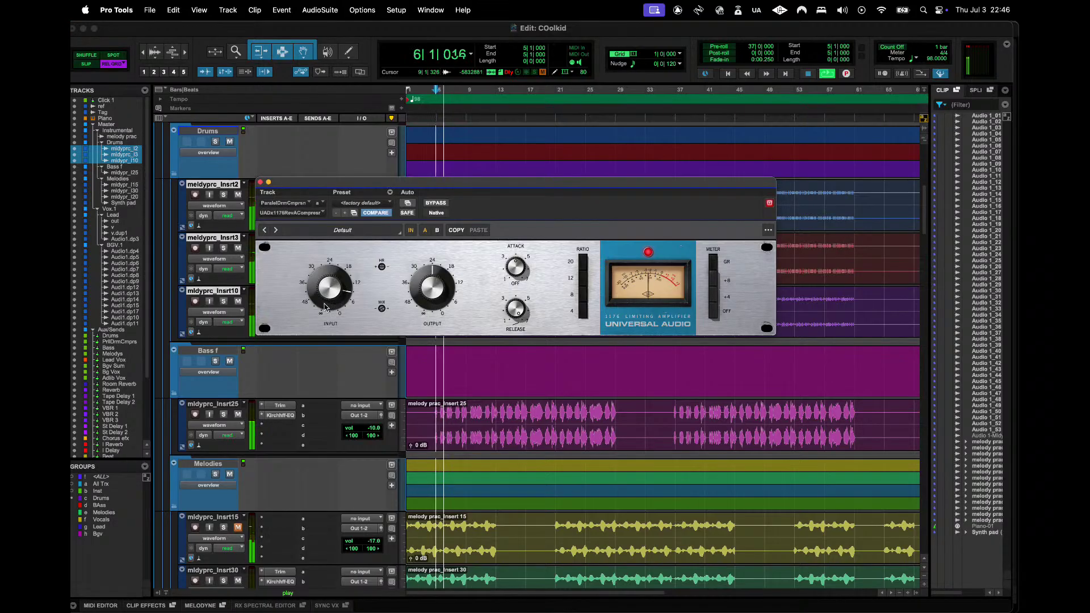
{"action": "left_click", "coordinate": [260, 182]}
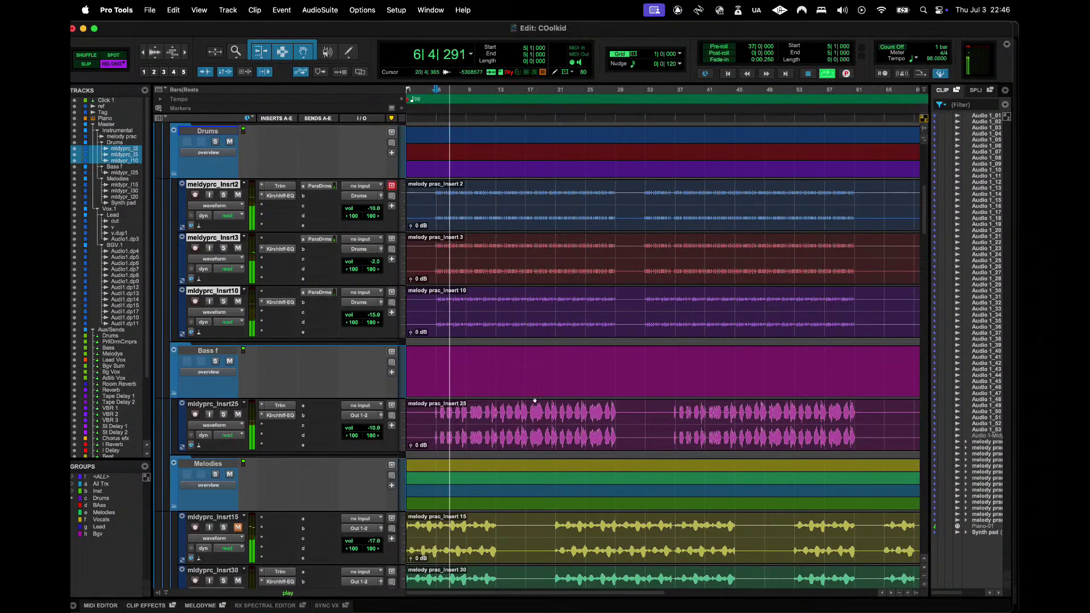
- Route the output of the mldyprc_Insrt25 bass track to the stereo Bass bus and move the VU Meter aside during playback
{"action": "left_click", "coordinate": [358, 415]}
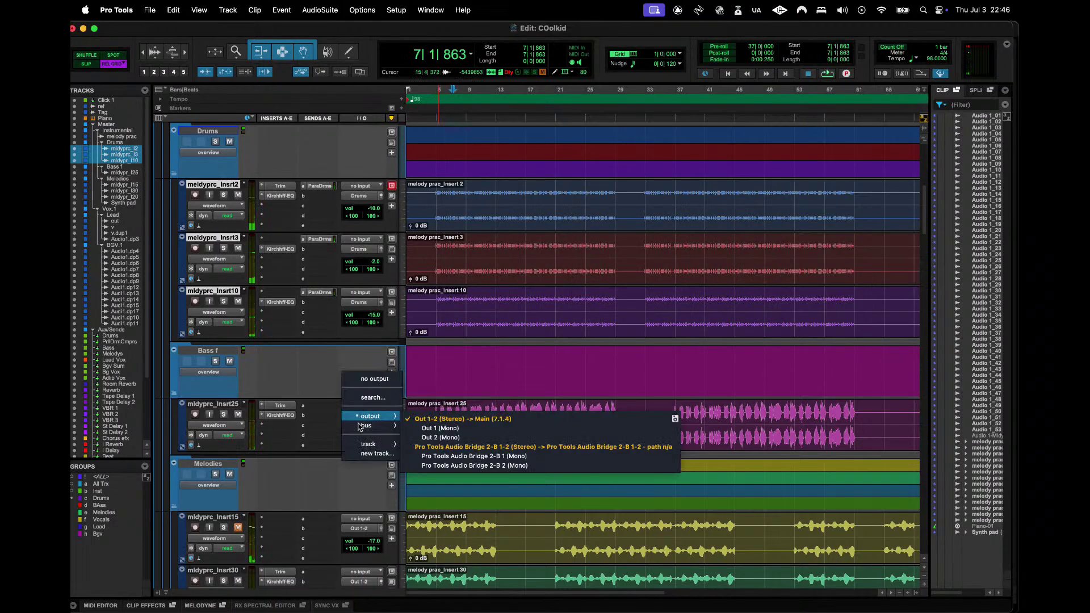
{"action": "mouse_move", "coordinate": [366, 425]}
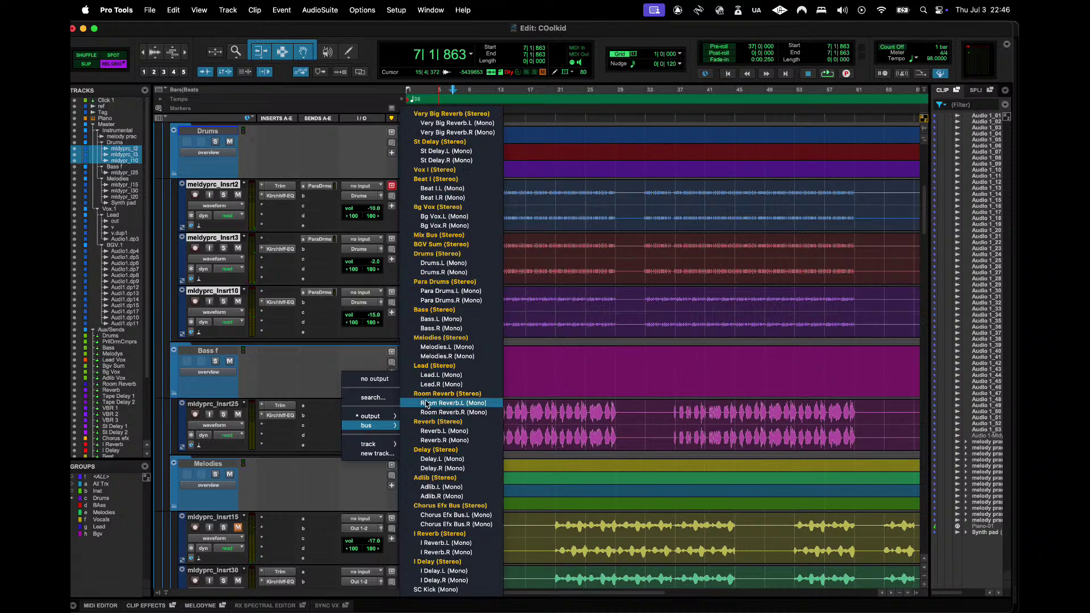
{"action": "left_click", "coordinate": [434, 312]}
{"action": "key", "text": "space"}
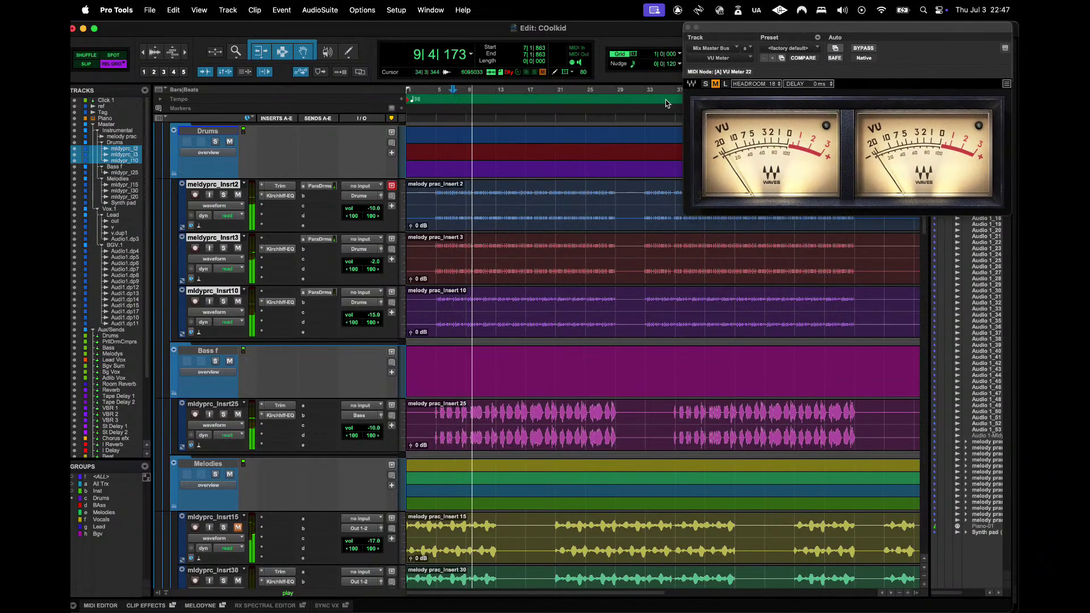
{"action": "left_click_drag", "start_coordinate": [796, 29], "coordinate": [866, 28]}
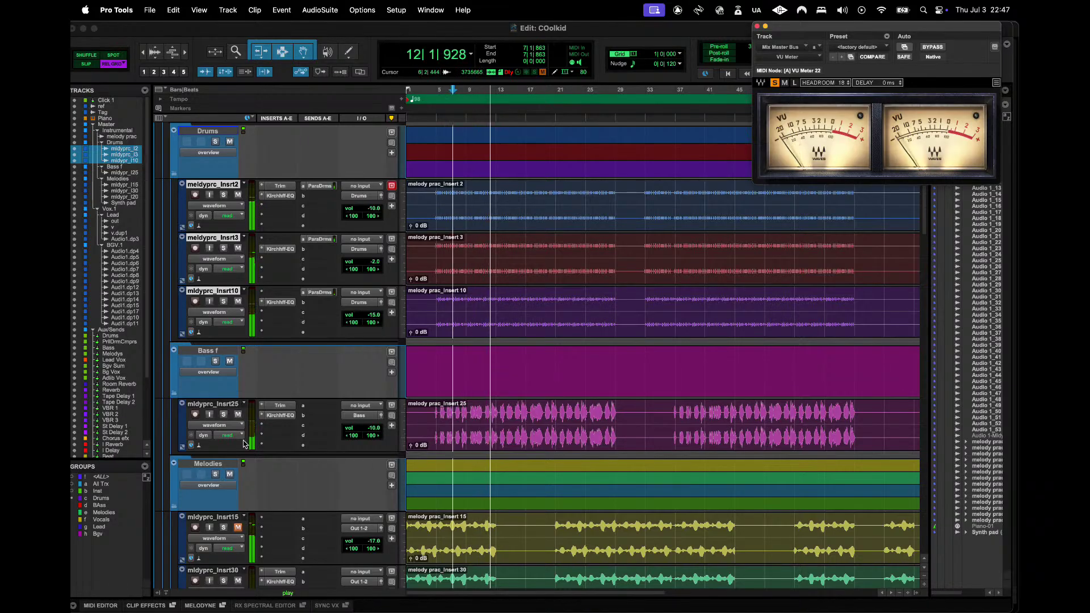
{"action": "left_click", "coordinate": [366, 418]}
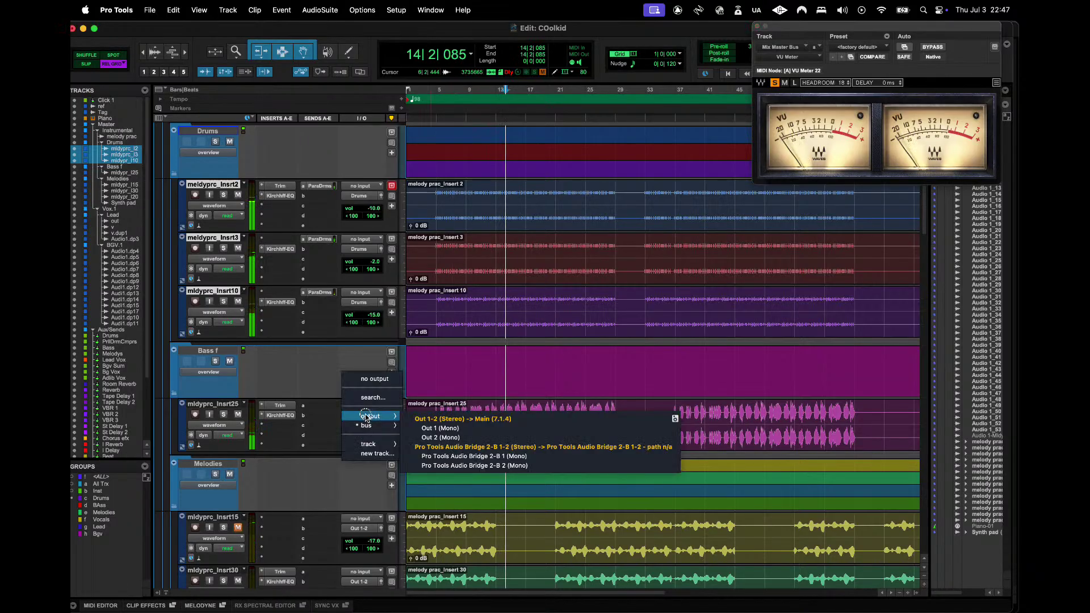
{"action": "left_click", "coordinate": [315, 383]}
- Raise the Peak Reduction on the LA-2 compressor of the Bass aux in the Mix window, and close the plug-in
{"action": "key", "text": "super+equal"}
{"action": "scroll", "coordinate": [540, 358], "scroll_direction": "right", "scroll_amount": 10}
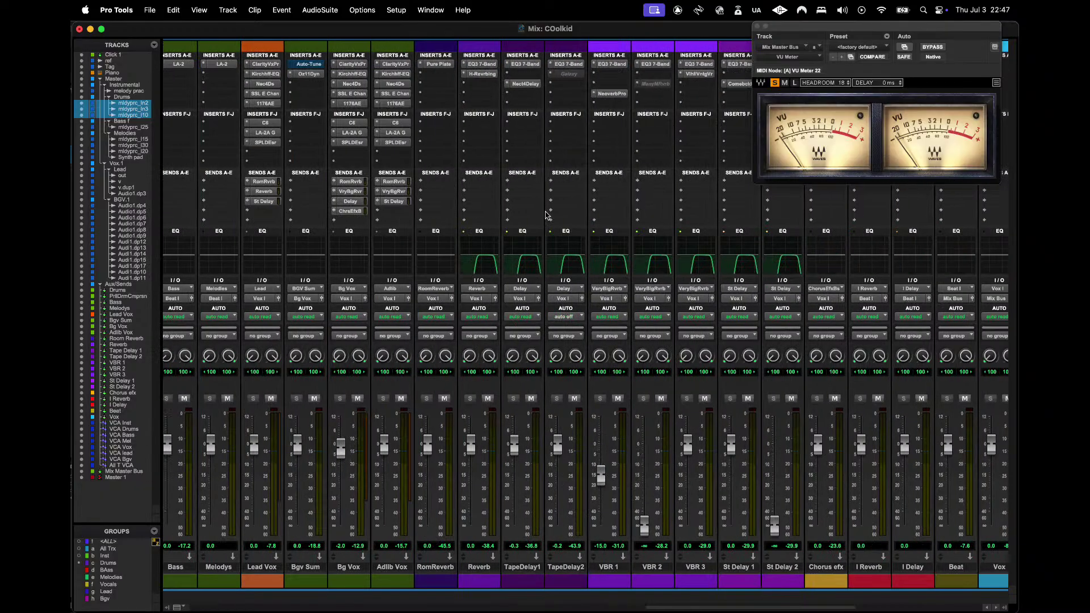
{"action": "scroll", "coordinate": [374, 154], "scroll_direction": "left", "scroll_amount": 3}
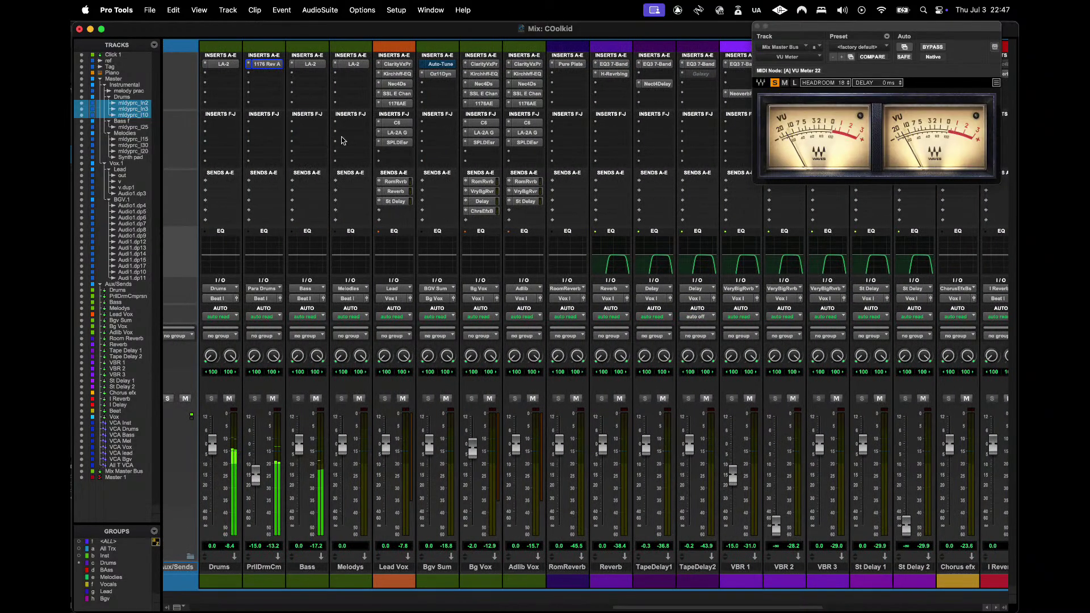
{"action": "left_click", "coordinate": [310, 63]}
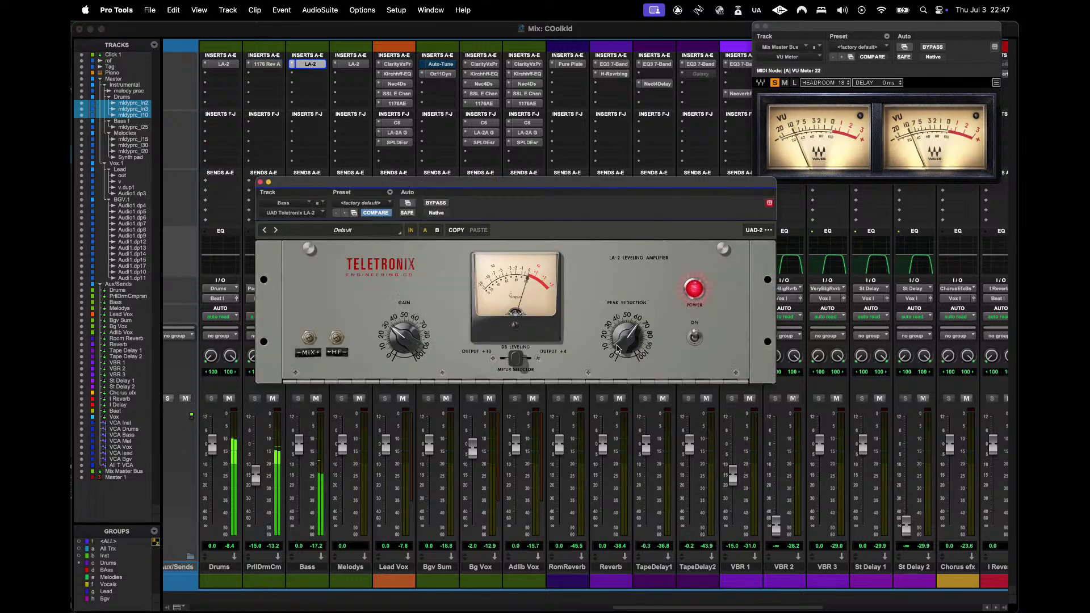
{"action": "left_click_drag", "start_coordinate": [623, 341], "coordinate": [620, 346]}
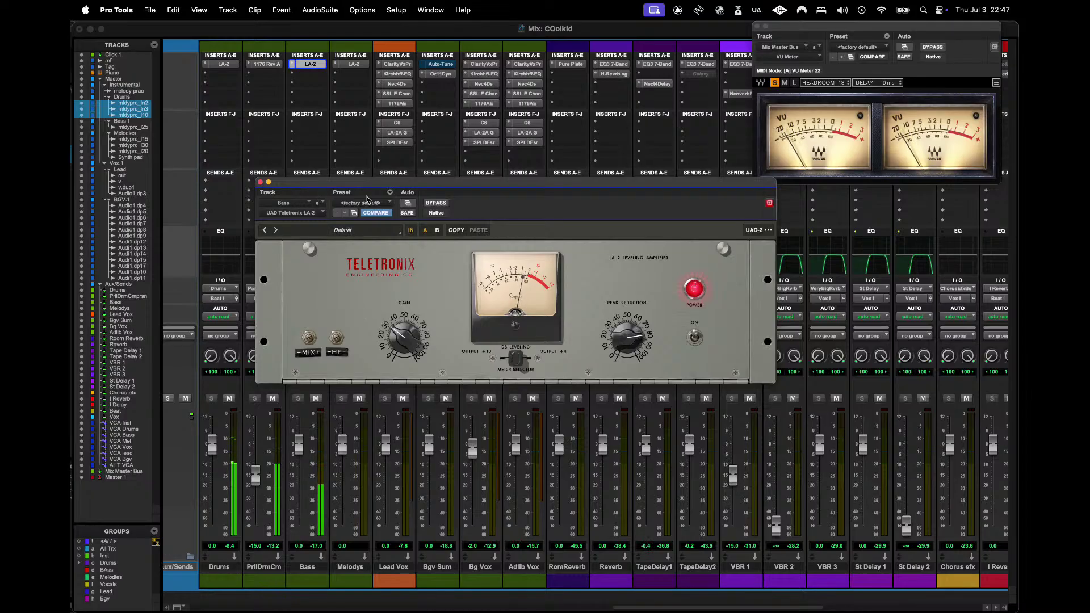
{"action": "left_click", "coordinate": [261, 183]}
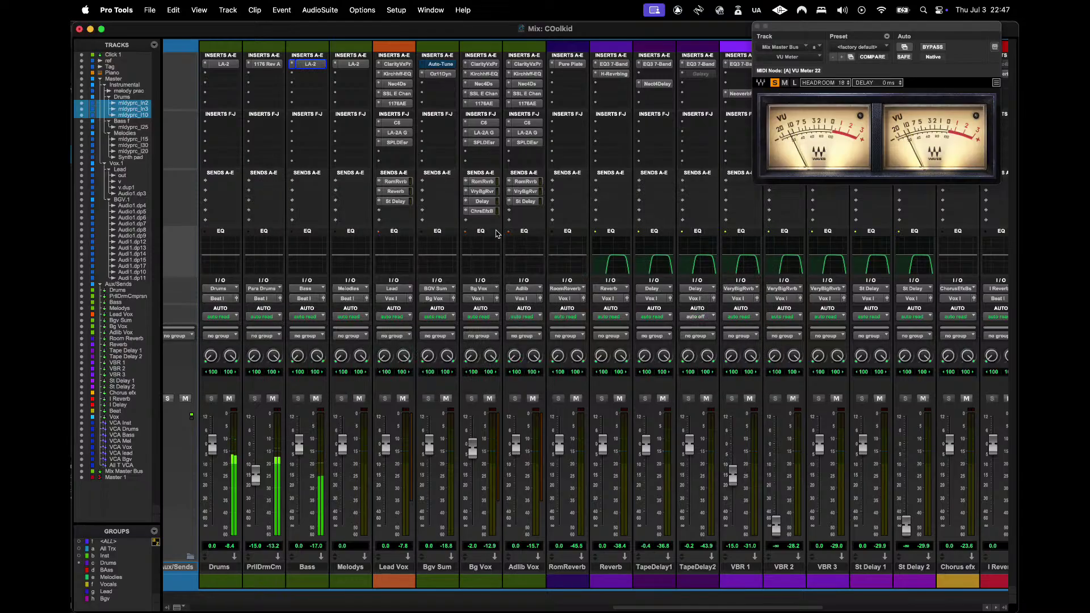
- Route the outputs of the four melody tracks, from mldyprc_Insrt15 to Synth pad, to the stereo Melodies bus in the Edit window
{"action": "key", "text": "super+equal"}
{"action": "scroll", "coordinate": [480, 291], "scroll_direction": "down", "scroll_amount": 5}
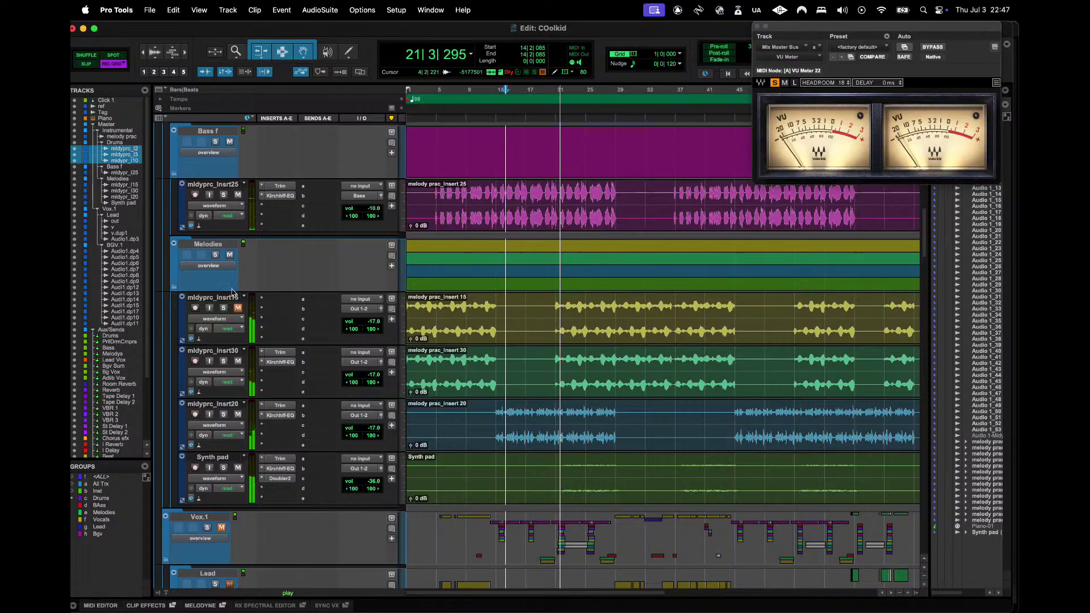
{"action": "left_click", "coordinate": [212, 297]}
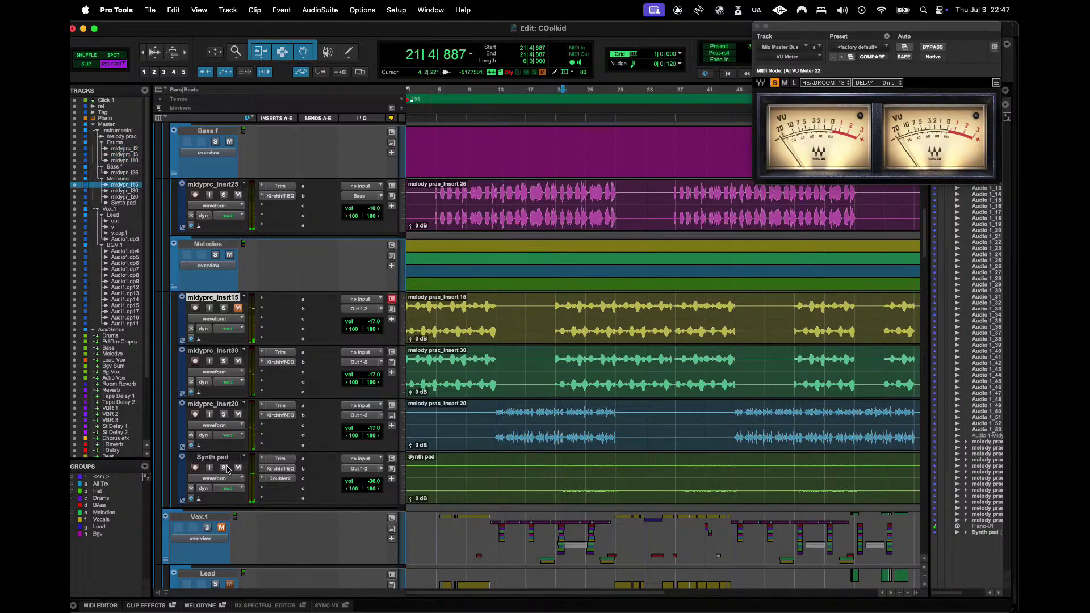
{"action": "left_click", "coordinate": [212, 457], "text": "shift"}
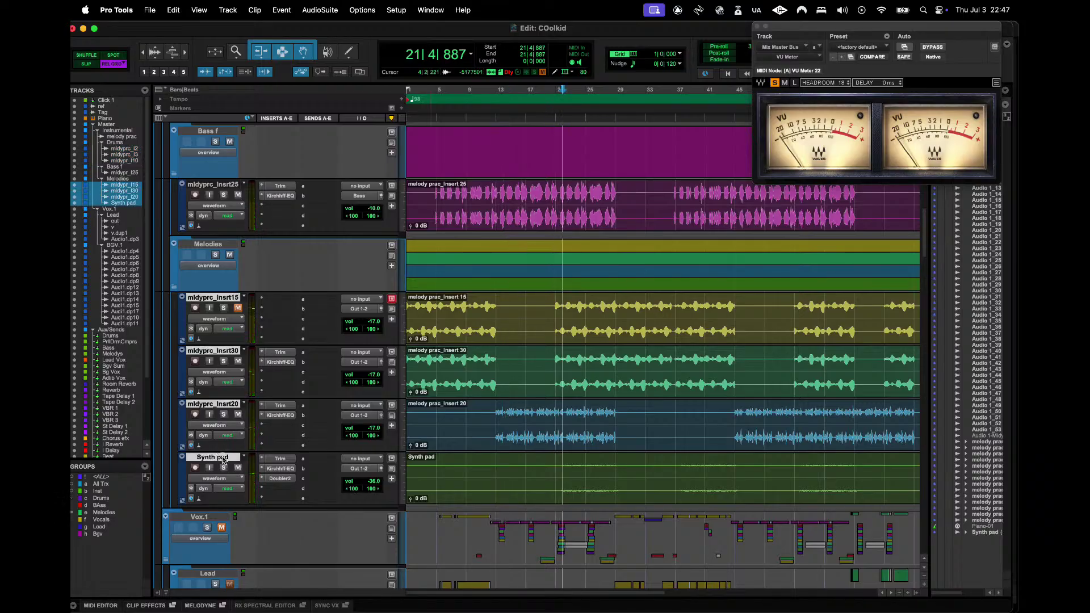
{"action": "left_click", "coordinate": [359, 308]}
{"action": "mouse_move", "coordinate": [368, 319]}
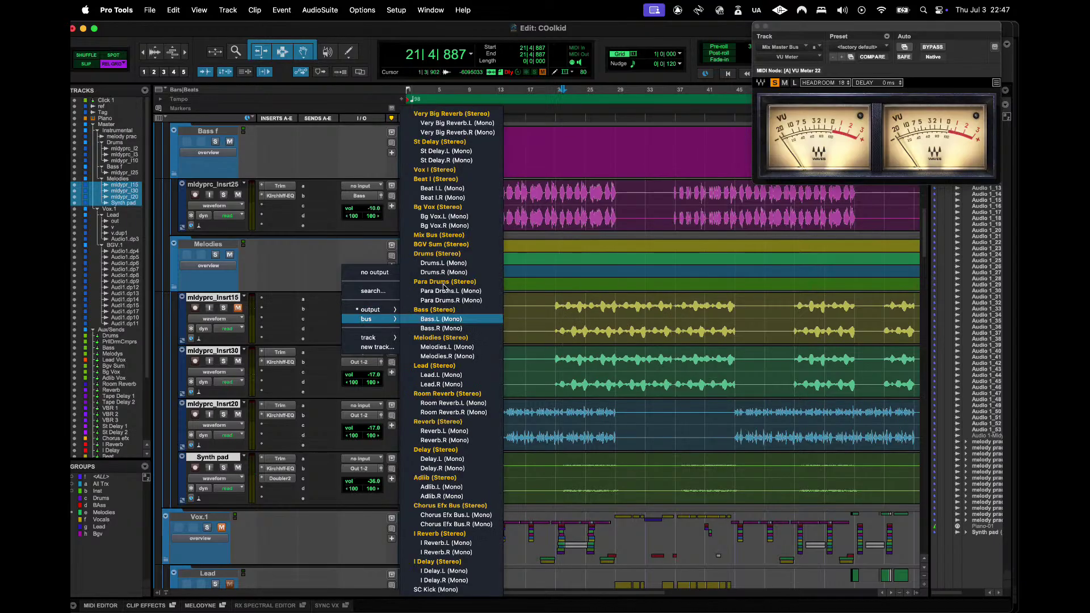
{"action": "left_click", "coordinate": [440, 338], "text": "alt+shift"}
- Raise the Peak Reduction on the LA-2 compressor of the Melodys aux in the Mix window, and close the plug-in
{"action": "key", "text": "super+equal"}
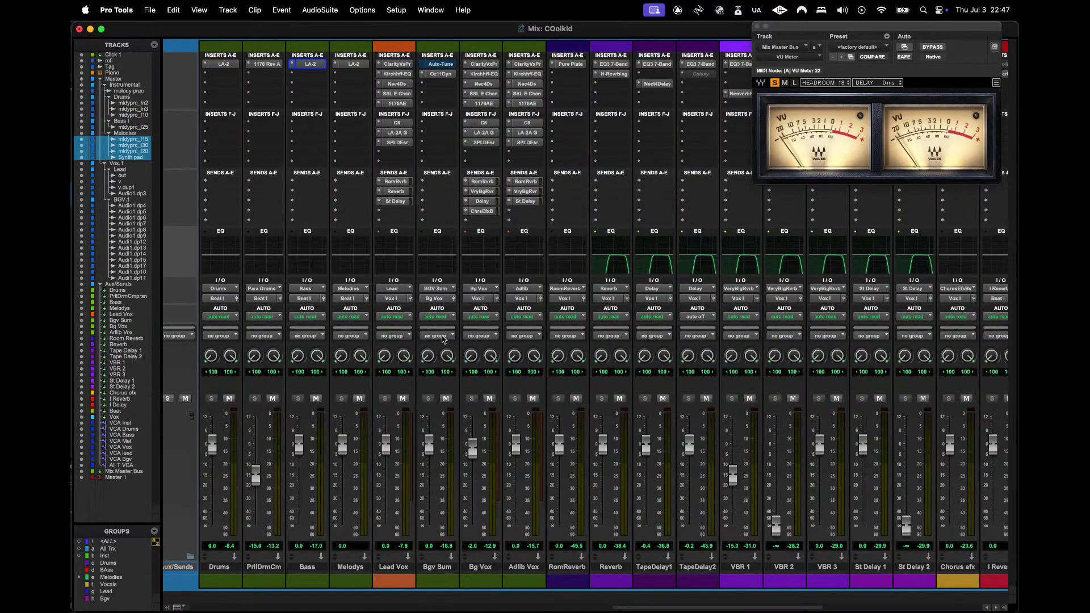
{"action": "left_click", "coordinate": [353, 64]}
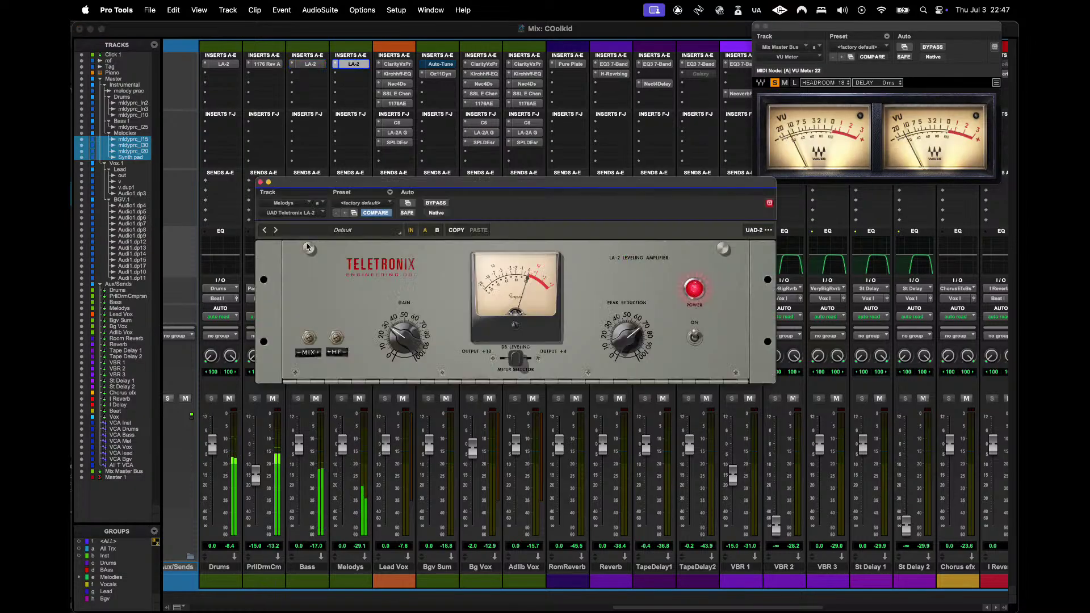
{"action": "left_click_drag", "start_coordinate": [634, 332], "coordinate": [632, 333]}
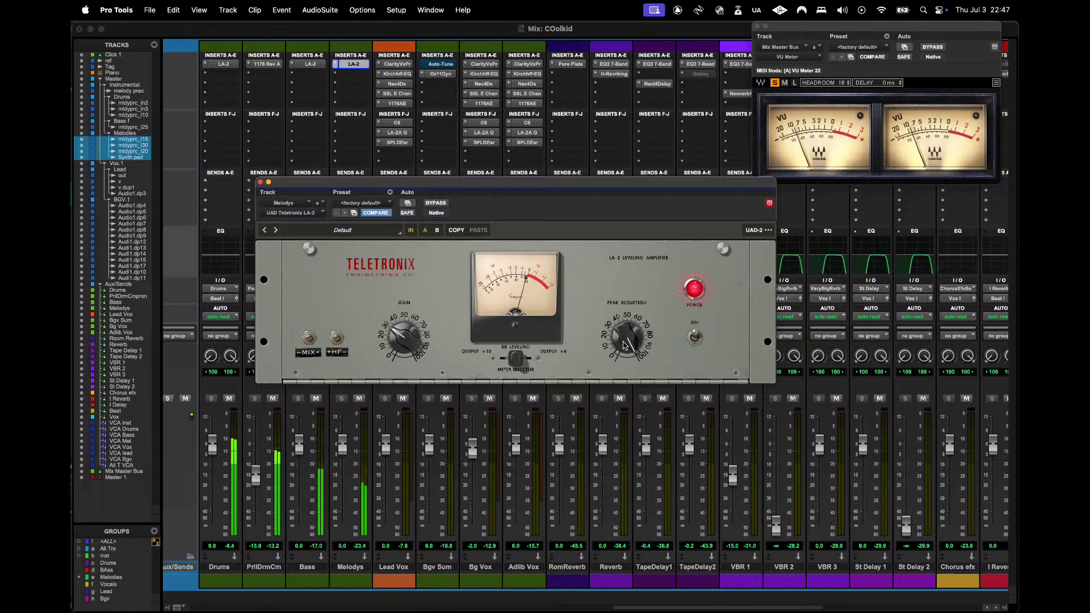
{"action": "left_click_drag", "start_coordinate": [626, 344], "coordinate": [621, 348]}
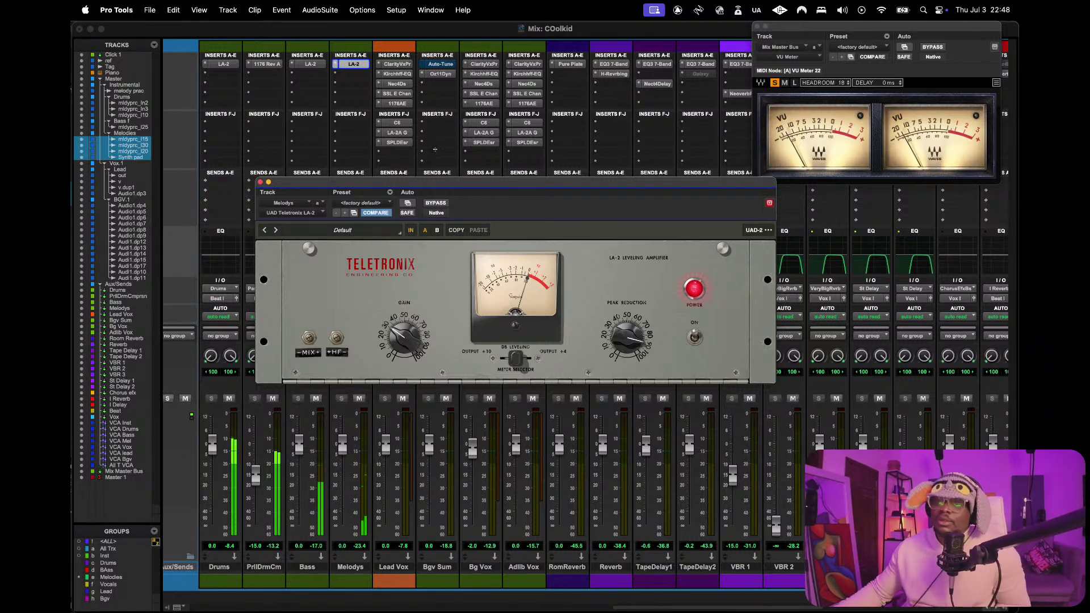
{"action": "left_click", "coordinate": [260, 182]}
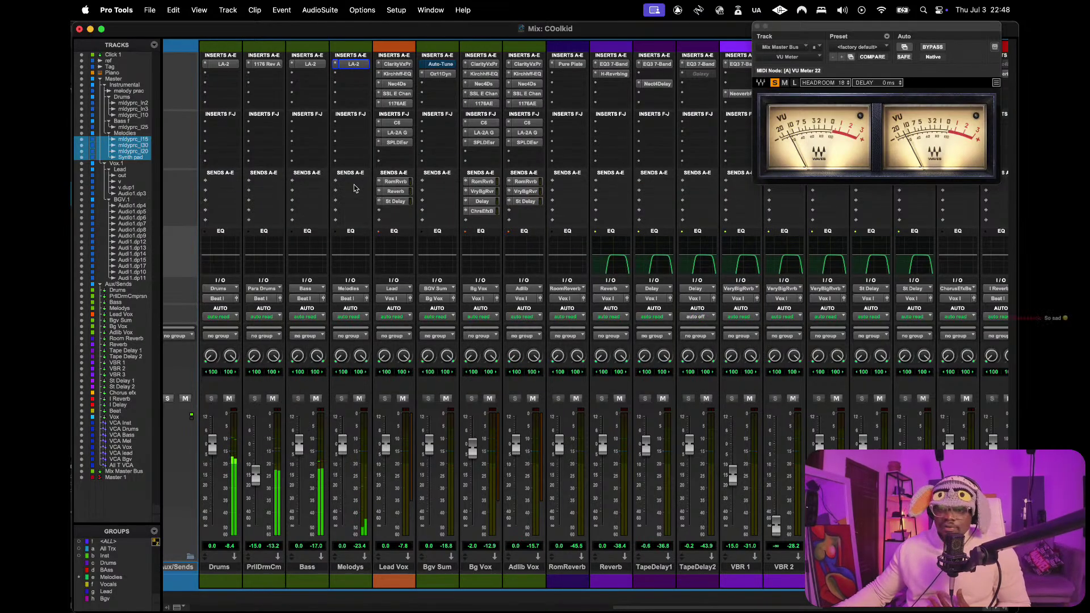
- Review the LA-2 compressor settings on the Drums aux and close the plug-in
{"action": "scroll", "coordinate": [366, 188], "scroll_direction": "left", "scroll_amount": 10}
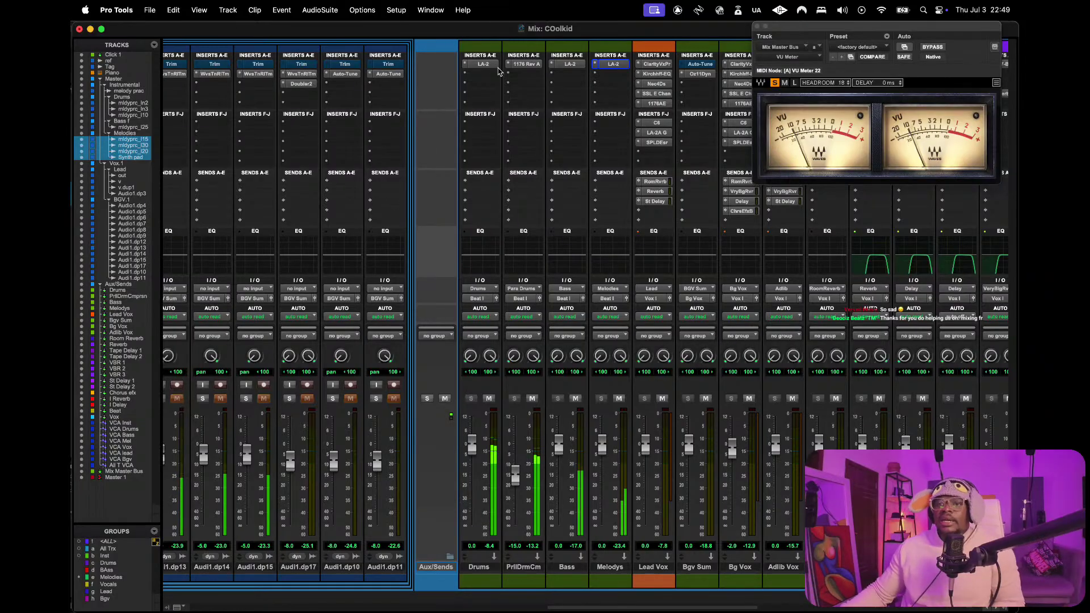
{"action": "left_click", "coordinate": [483, 64]}
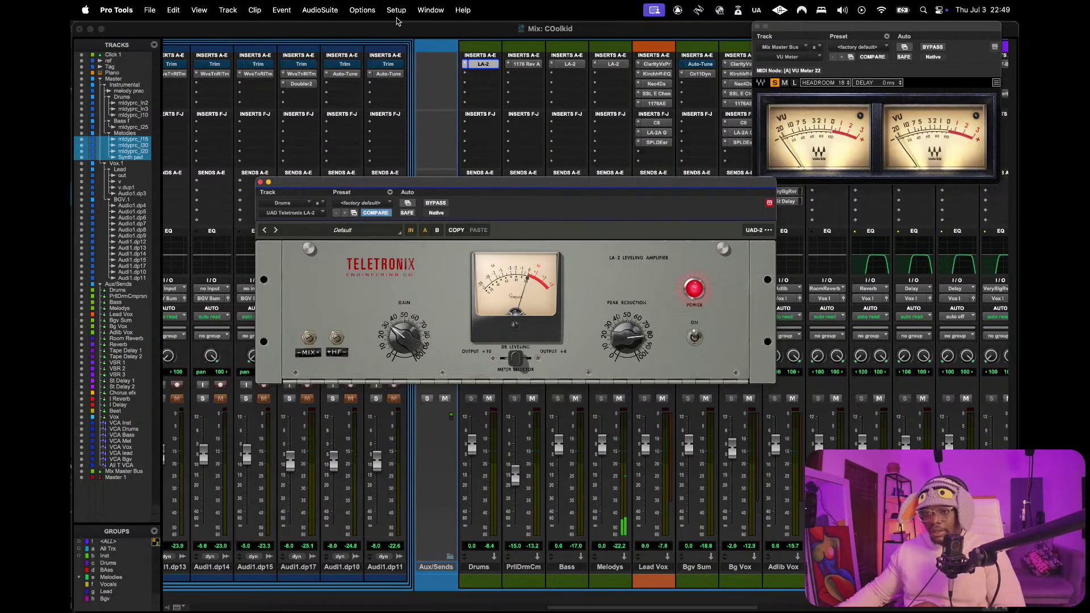
{"action": "left_click", "coordinate": [461, 34]}
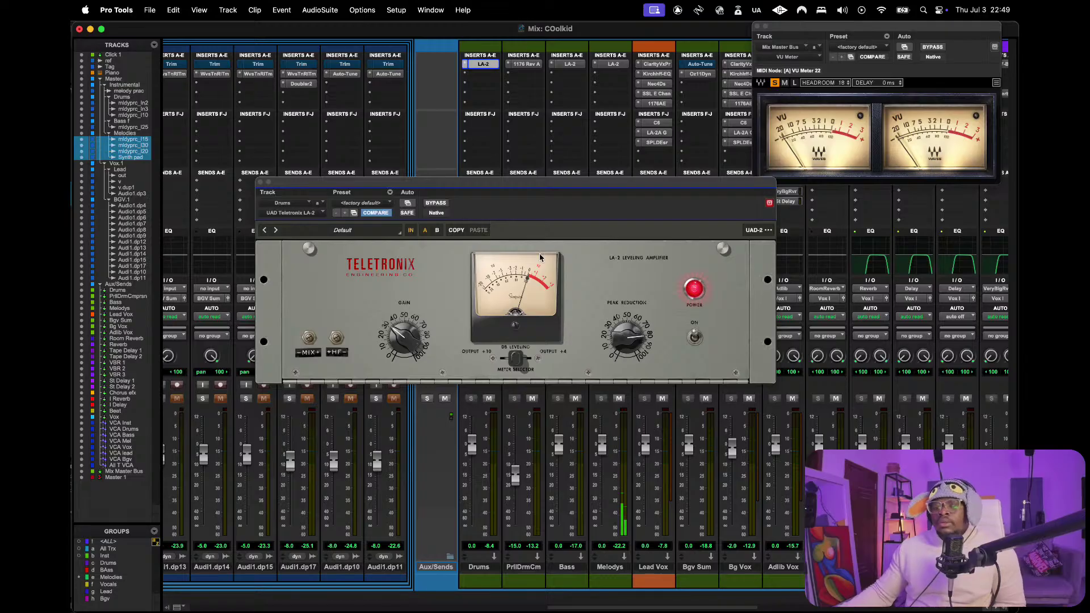
{"action": "left_click_drag", "start_coordinate": [528, 184], "coordinate": [487, 169]}
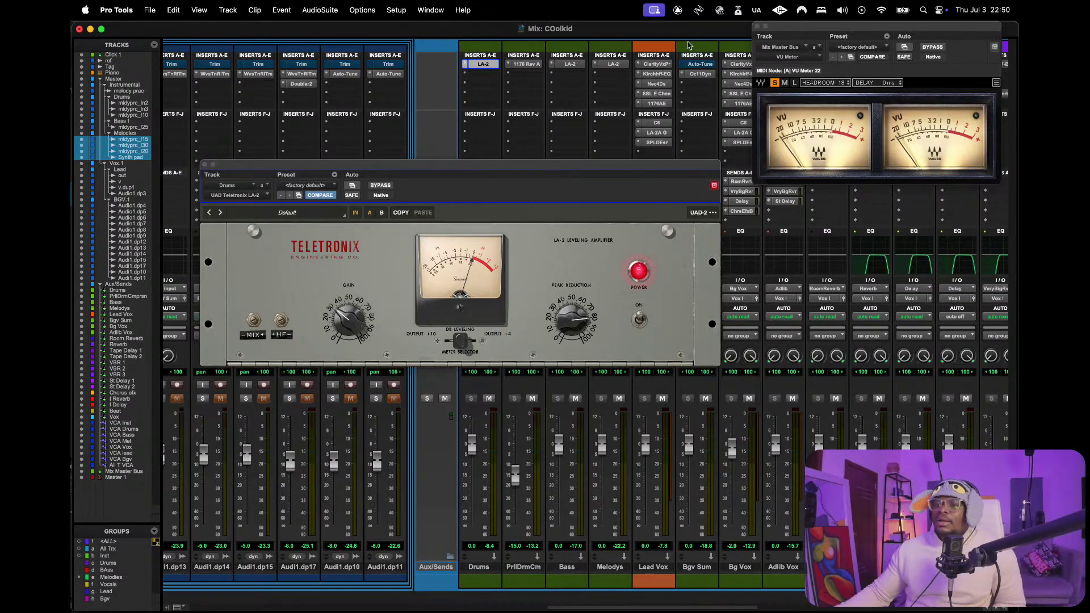
{"action": "left_click", "coordinate": [205, 165]}
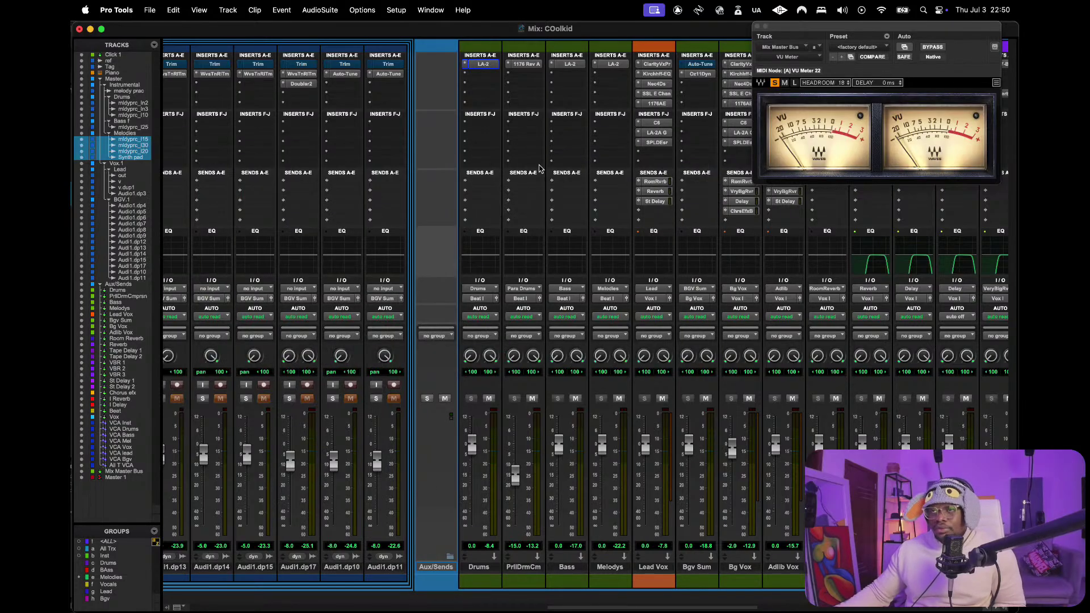
- Play the song from bar 13 in the Edit window and check the balance of the drum, bass and melody tracks
{"action": "key", "text": "super+equal"}
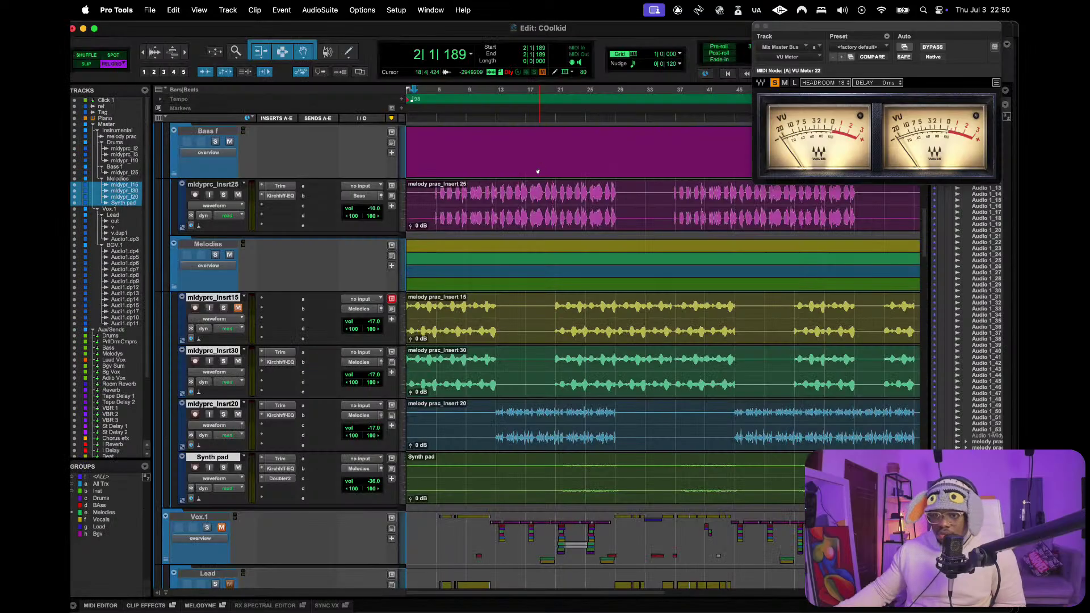
{"action": "left_click", "coordinate": [499, 223]}
{"action": "key", "text": "space"}
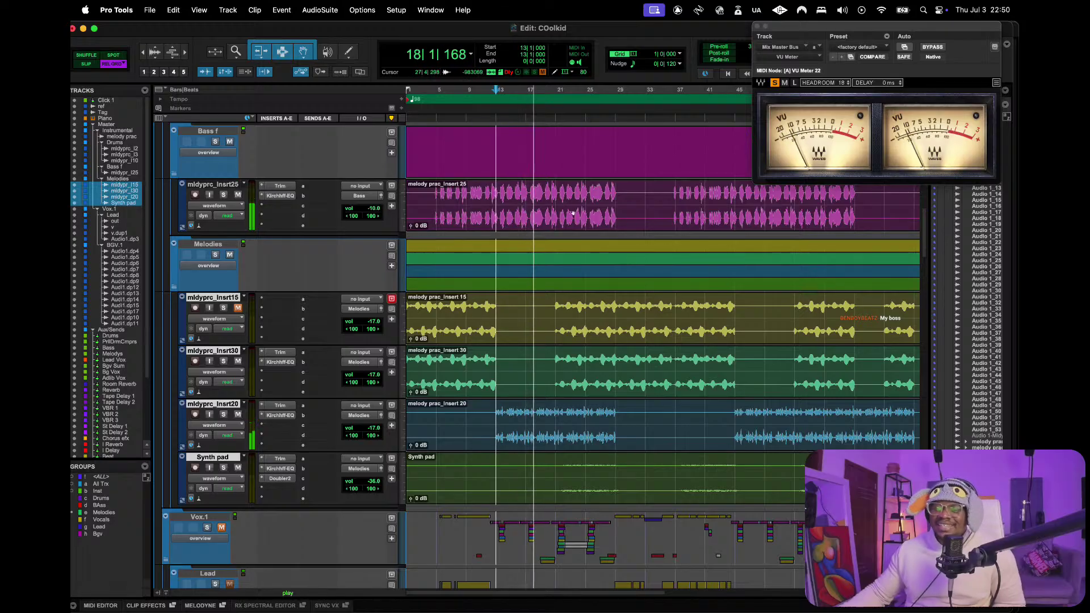
{"action": "scroll", "coordinate": [589, 259], "scroll_direction": "up", "scroll_amount": 3}
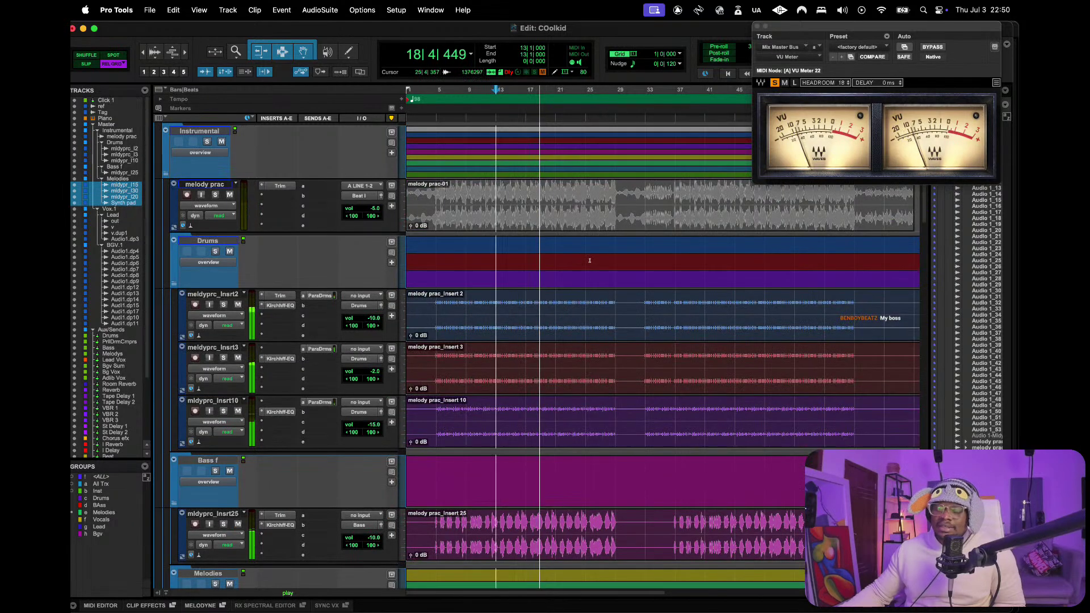
{"action": "scroll", "coordinate": [589, 260], "scroll_direction": "down", "scroll_amount": 1}
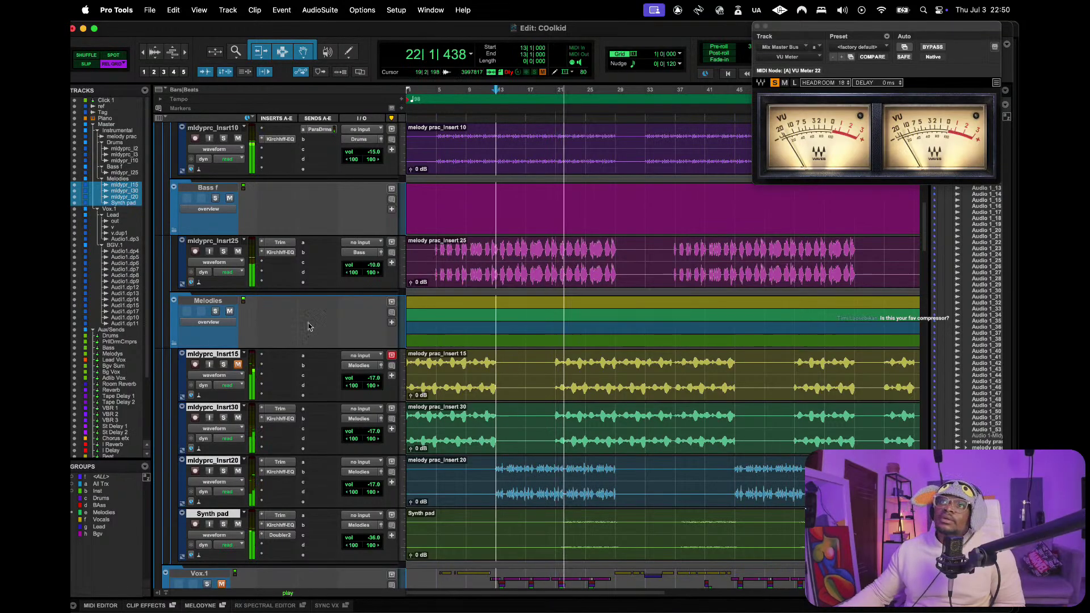
- Open the output fader of the mldyprc_Insrt30 melody track and set its volume to -14.0 dB
{"action": "left_click", "coordinate": [207, 300]}
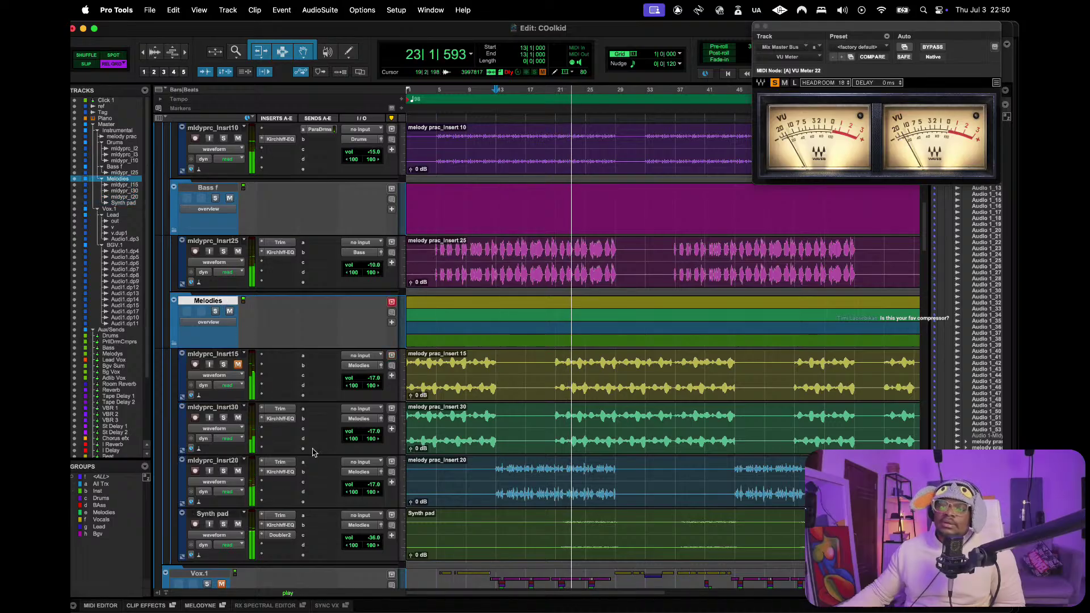
{"action": "left_click", "coordinate": [383, 419]}
{"action": "left_click", "coordinate": [323, 376]}
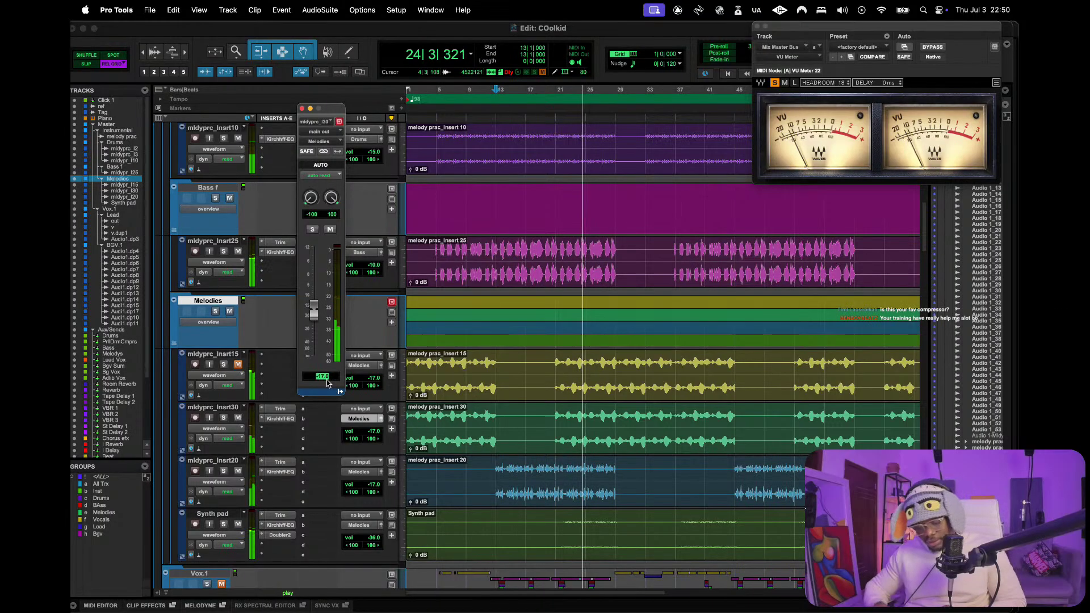
{"action": "type", "text": "-14"}
{"action": "key", "text": "Return"}
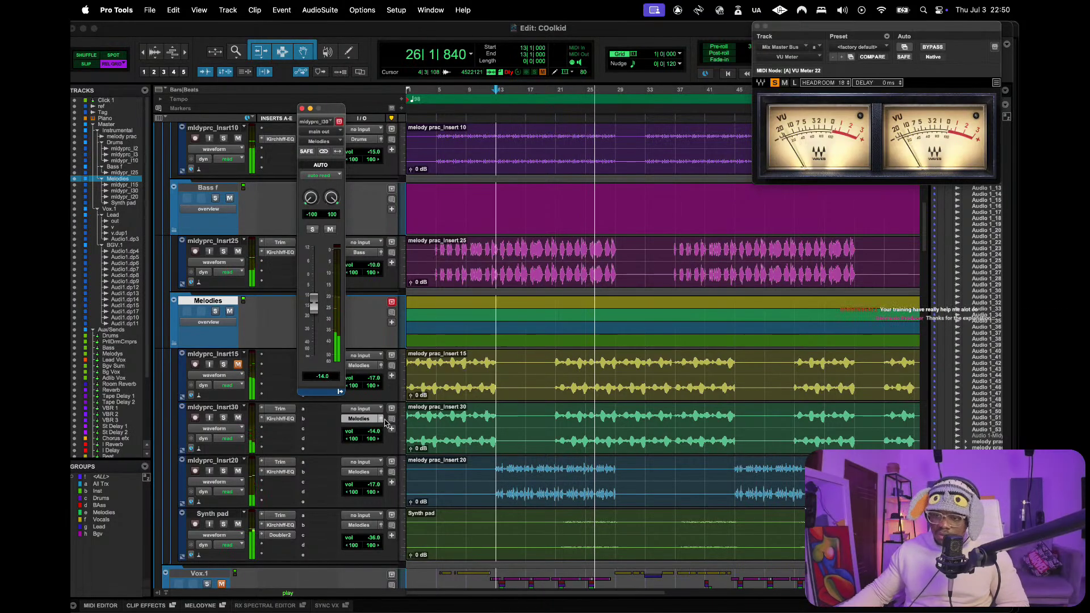
- Open the output fader of the mldyprc_Insrt20 melody track, set its volume to -15.0 dB, and stop playback
{"action": "left_click", "coordinate": [391, 472]}
{"action": "left_click", "coordinate": [324, 377]}
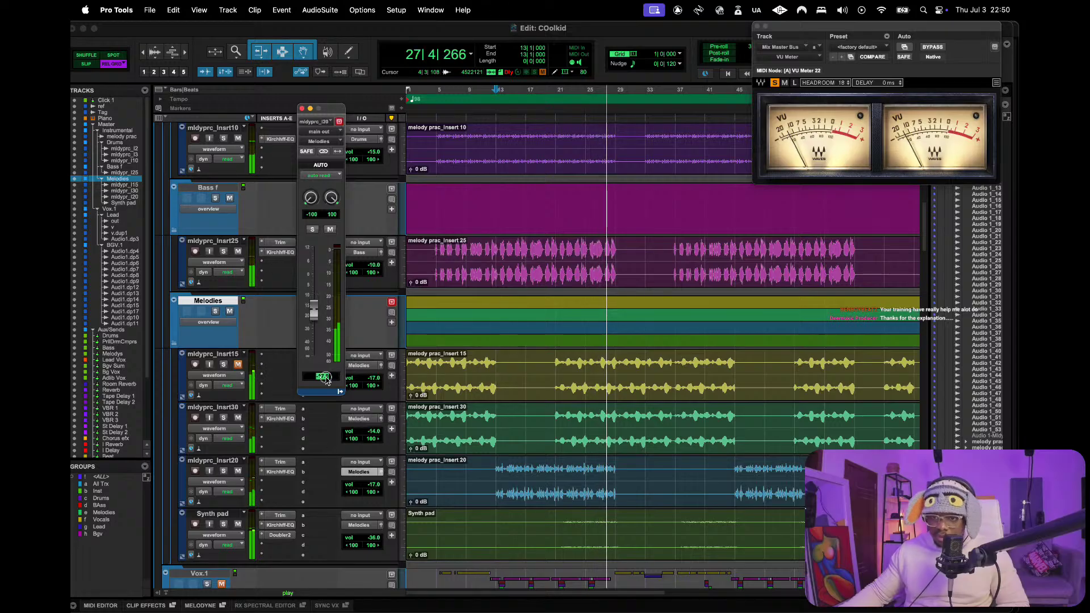
{"action": "type", "text": "-15"}
{"action": "key", "text": "Return"}
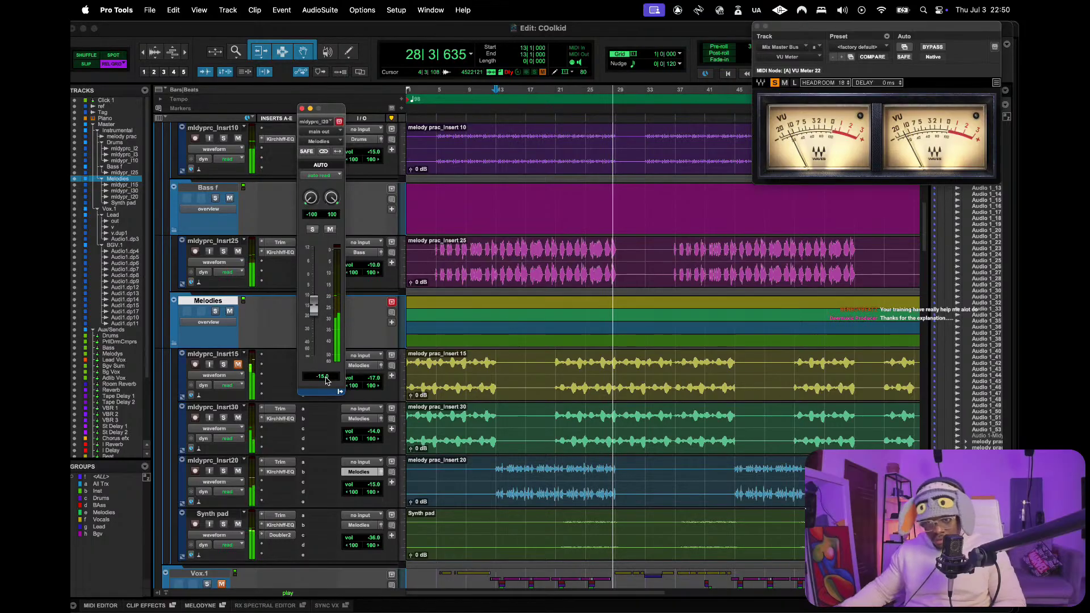
{"action": "key", "text": "space"}
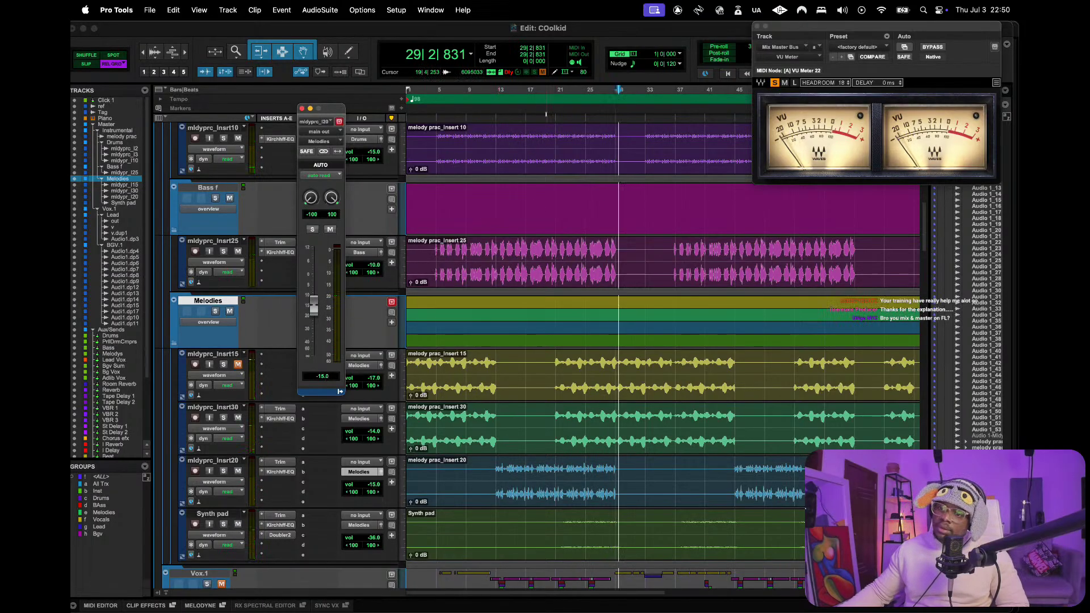
- Play the song from bar 20 to check the instrumental balance, and close the floating output fader window
{"action": "left_click", "coordinate": [558, 95]}
{"action": "key", "text": "space"}
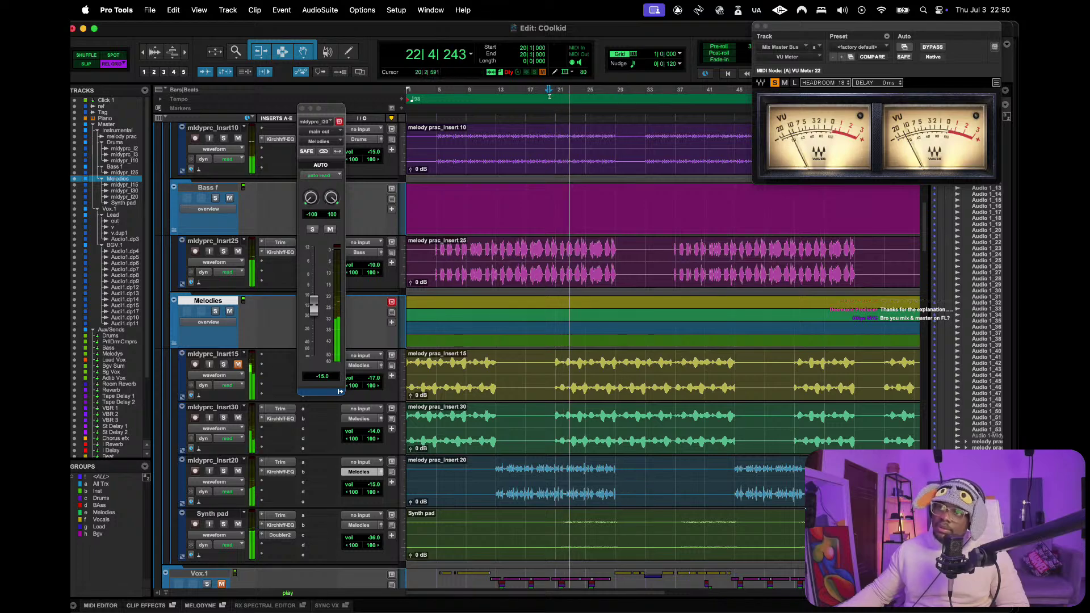
{"action": "key", "text": "space"}
{"action": "left_click", "coordinate": [549, 95]}
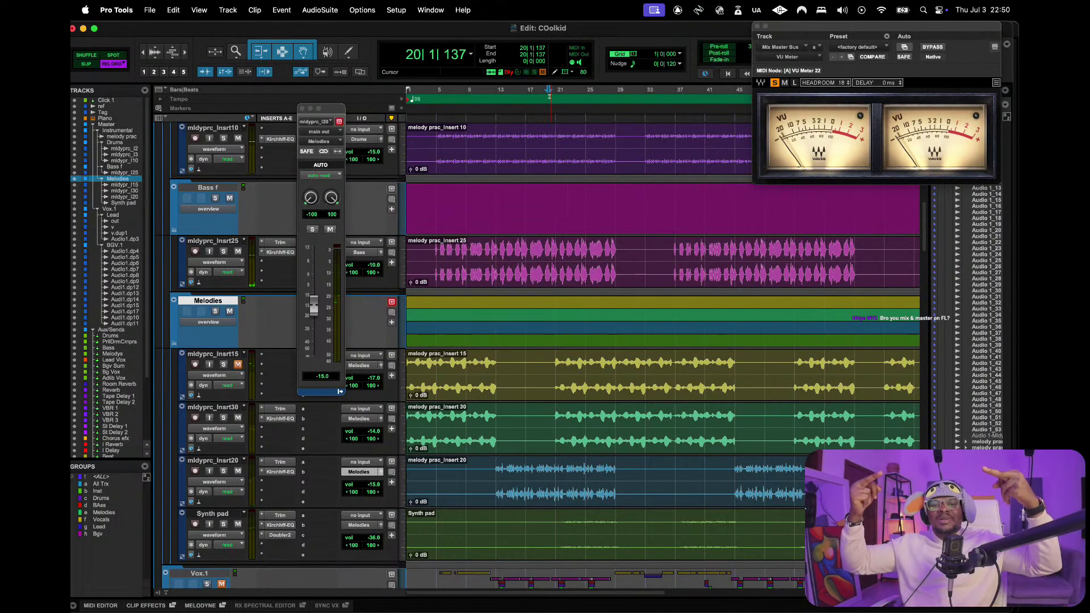
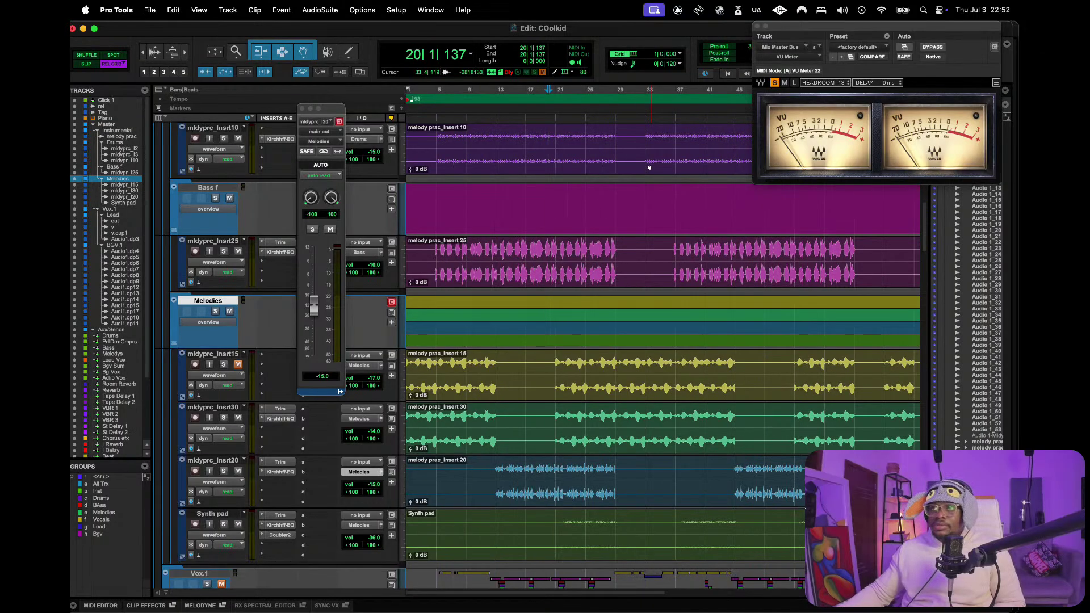
{"action": "key", "text": "super+equal"}
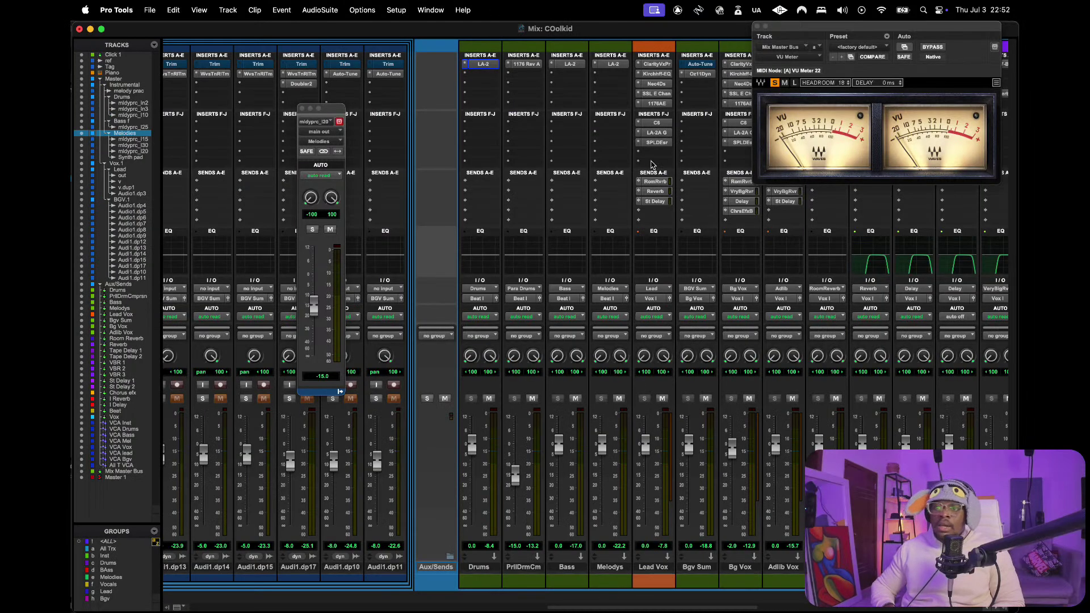
{"action": "key", "text": "super+equal"}
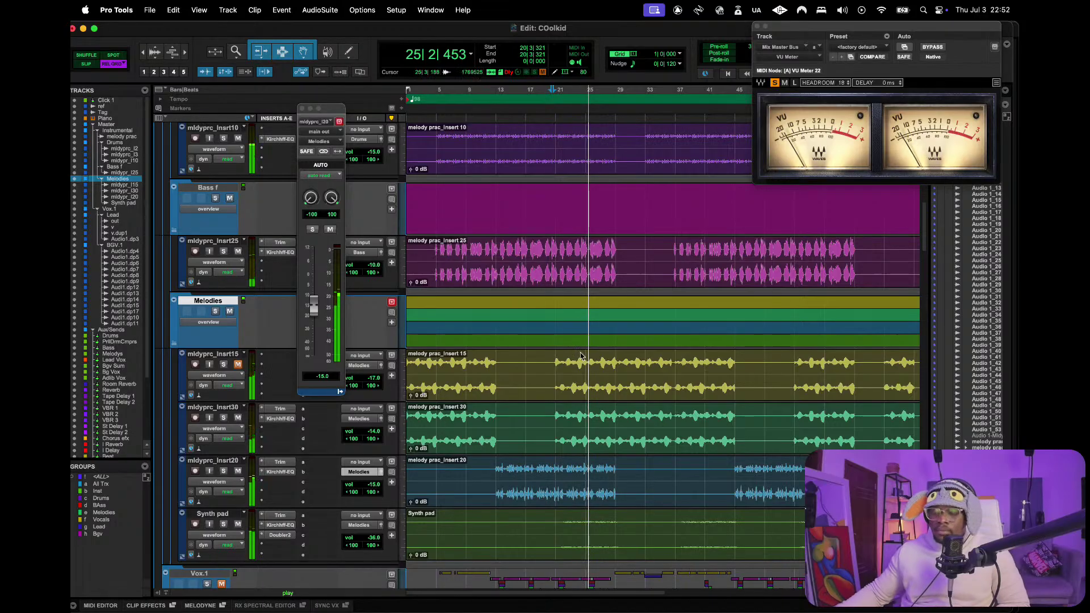
{"action": "scroll", "coordinate": [580, 355], "scroll_direction": "up", "scroll_amount": 2}
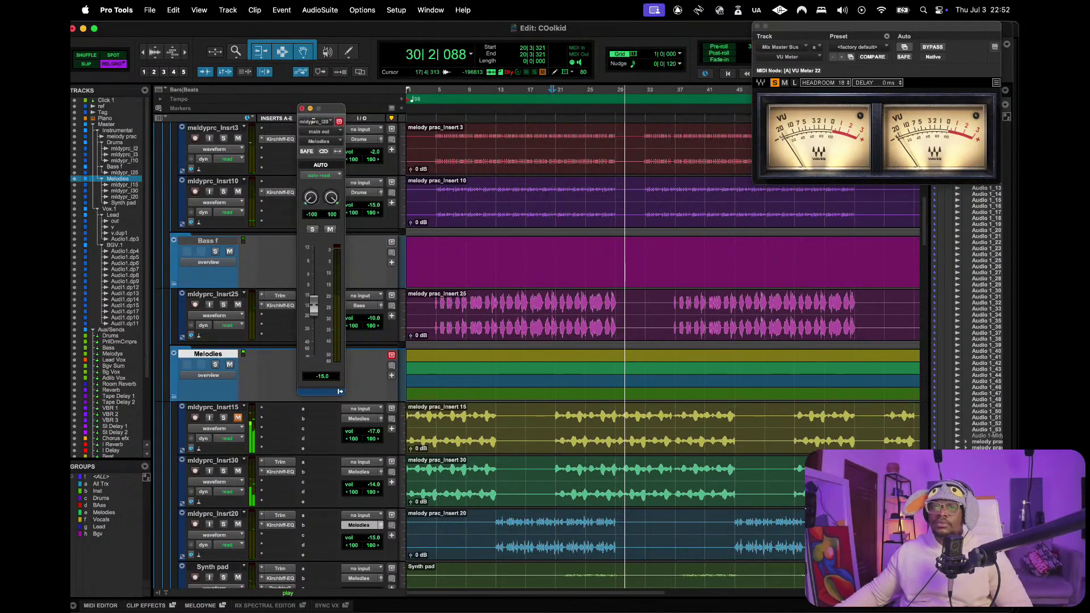
{"action": "key", "text": "space"}
{"action": "left_click", "coordinate": [302, 108]}
- Play the song from the beginning while looking through the instrumental and vocal tracks, and stop playback
{"action": "key", "text": "Return"}
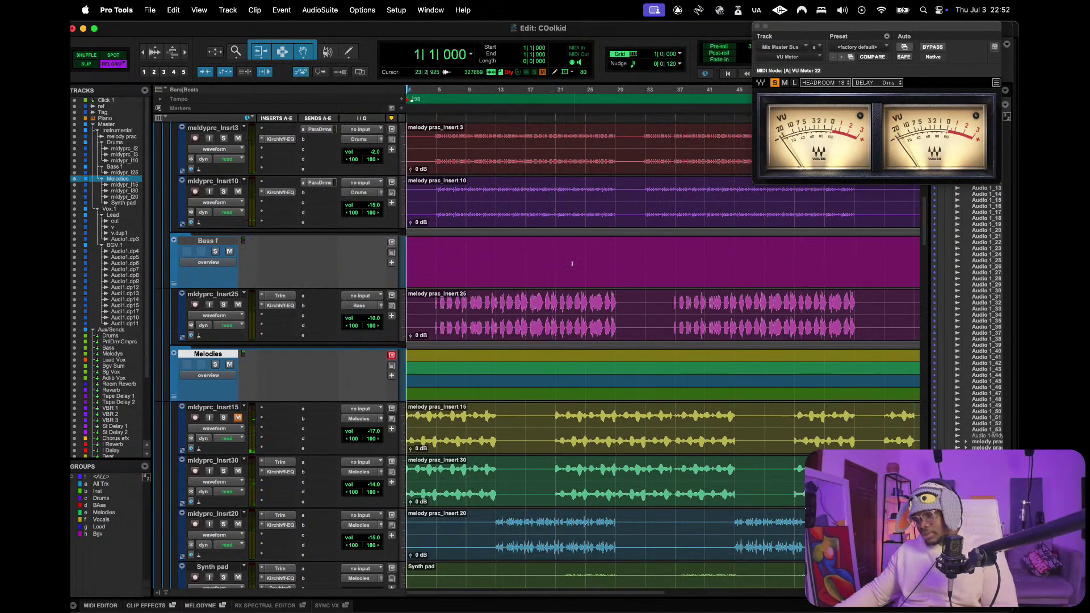
{"action": "key", "text": "space"}
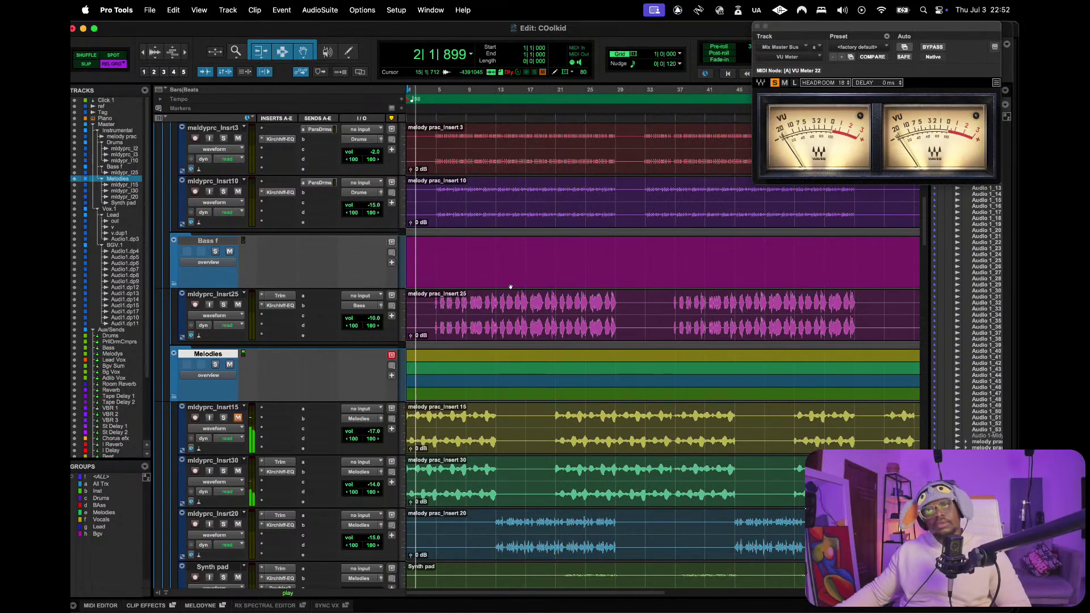
{"action": "scroll", "coordinate": [523, 304], "scroll_direction": "up", "scroll_amount": 10}
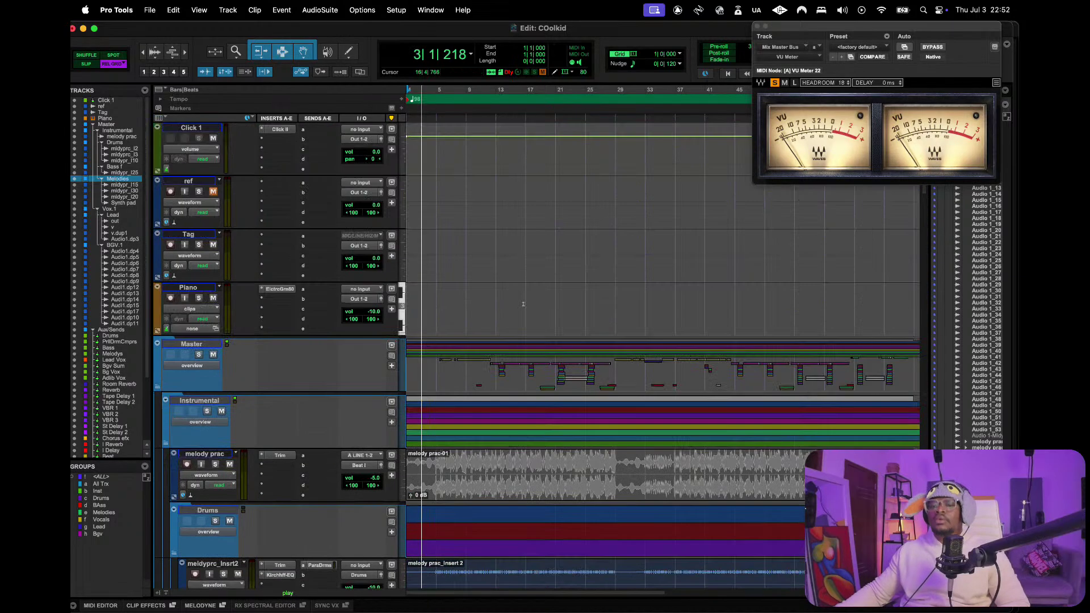
{"action": "scroll", "coordinate": [523, 304], "scroll_direction": "down", "scroll_amount": 15}
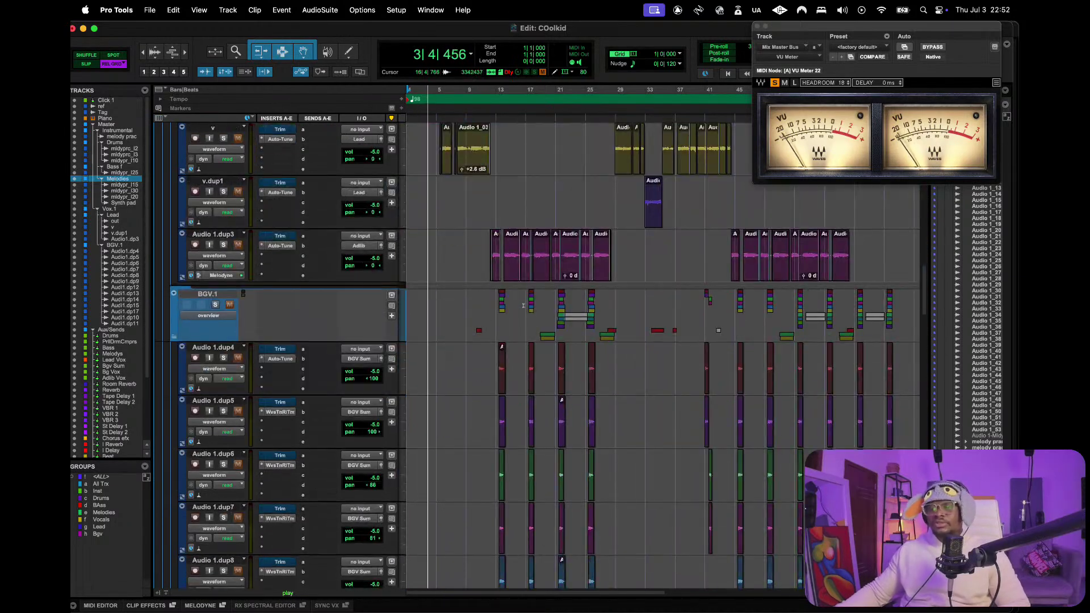
{"action": "key", "text": "space"}
- Mute the BGV.1 folder and play the lead vocal with the instrumental from bar 5
{"action": "scroll", "coordinate": [523, 305], "scroll_direction": "up", "scroll_amount": 5}
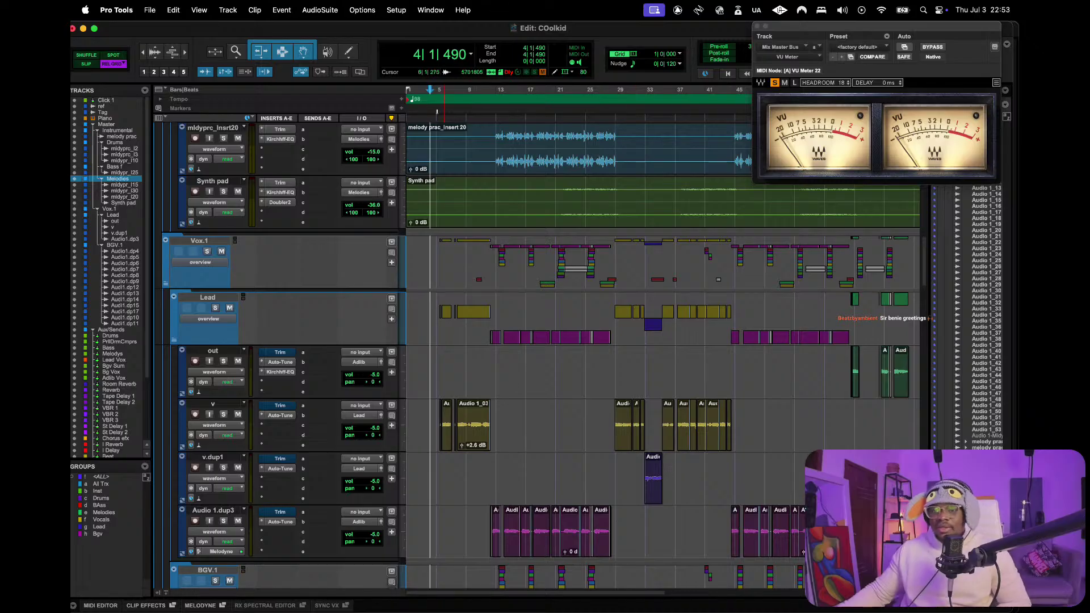
{"action": "scroll", "coordinate": [455, 210], "scroll_direction": "down", "scroll_amount": 5}
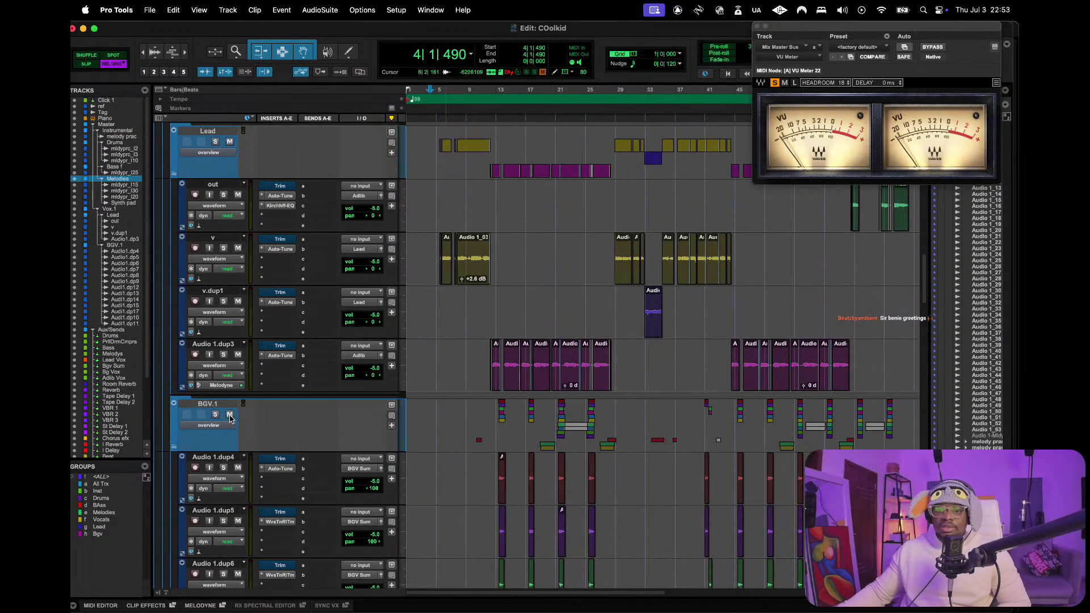
{"action": "left_click", "coordinate": [440, 173]}
{"action": "key", "text": "space"}
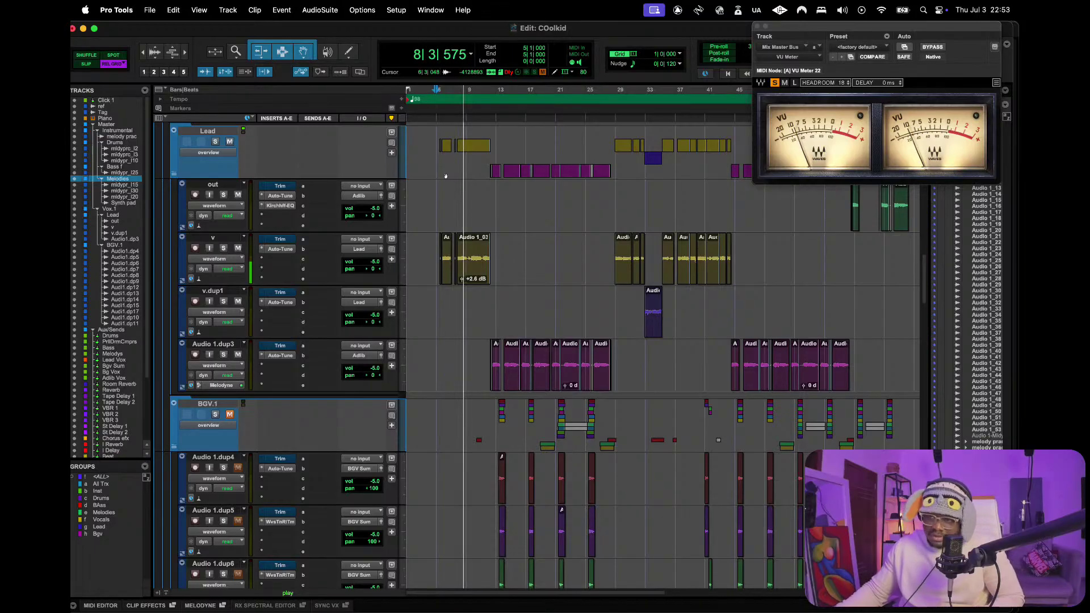
{"action": "key", "text": "space"}
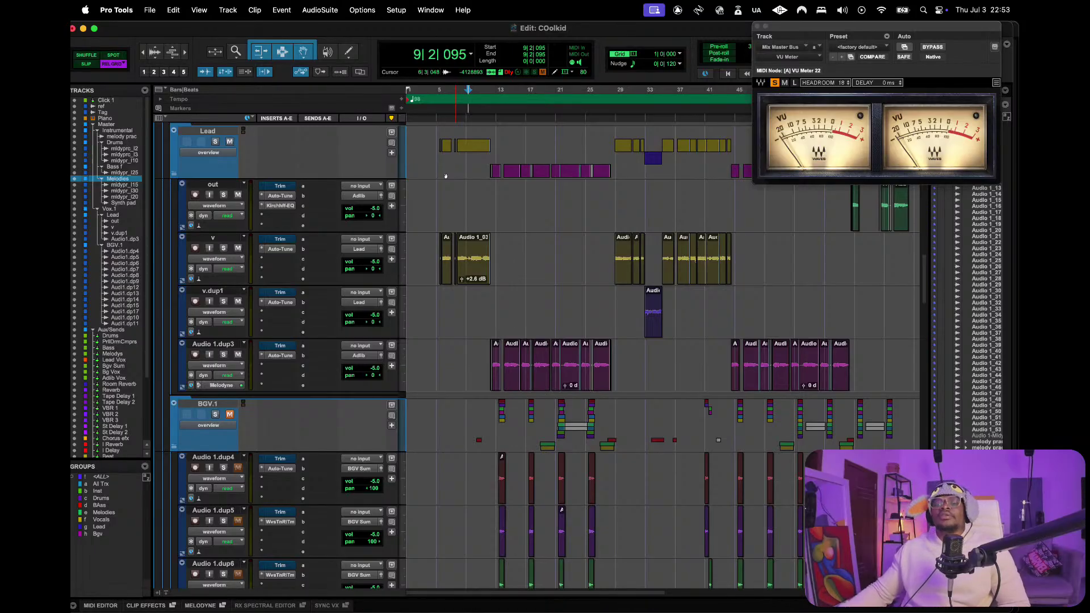
- Examine the aux channels in the Mix window, and play the song from bar 9 in the Edit window to compare vocal and instrumental levels
{"action": "key", "text": "super+equal"}
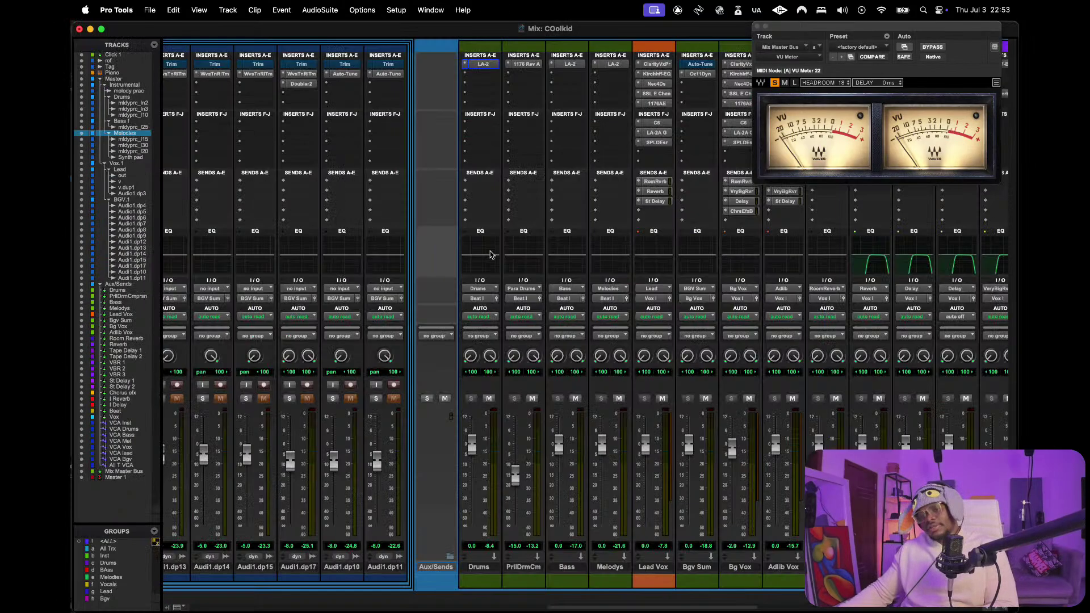
{"action": "scroll", "coordinate": [534, 178], "scroll_direction": "right", "scroll_amount": 2}
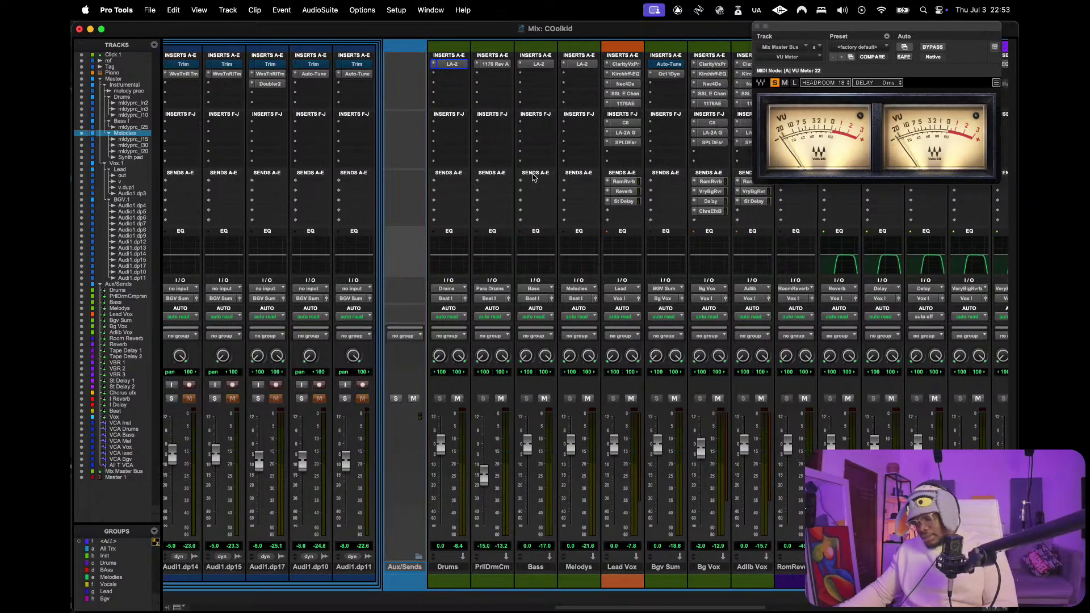
{"action": "key", "text": "super+equal"}
{"action": "key", "text": "space"}
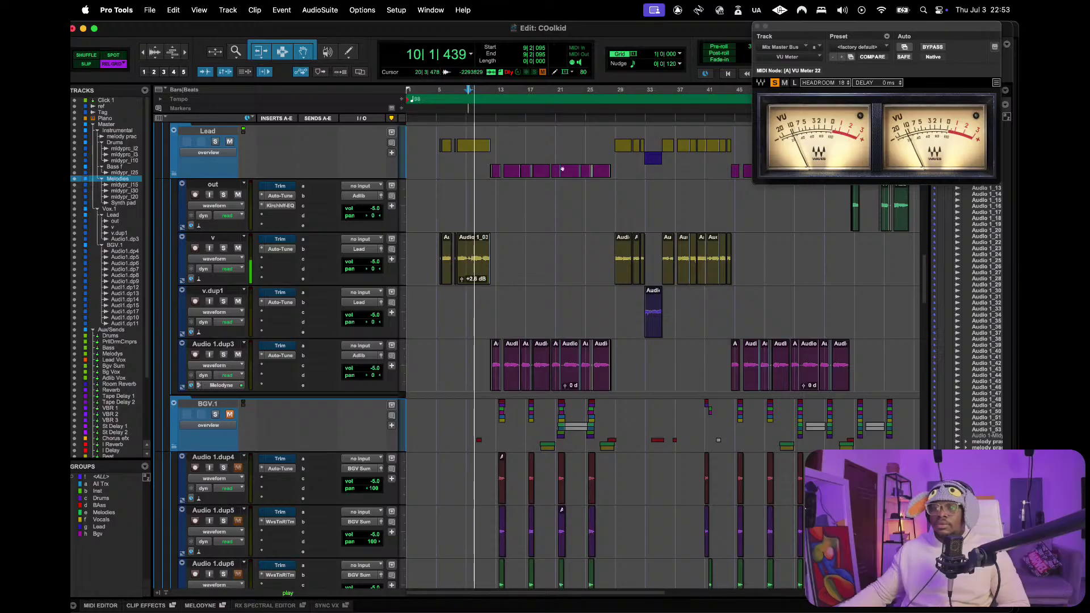
{"action": "scroll", "coordinate": [513, 193], "scroll_direction": "up", "scroll_amount": 5}
{"action": "scroll", "coordinate": [514, 193], "scroll_direction": "up", "scroll_amount": 4}
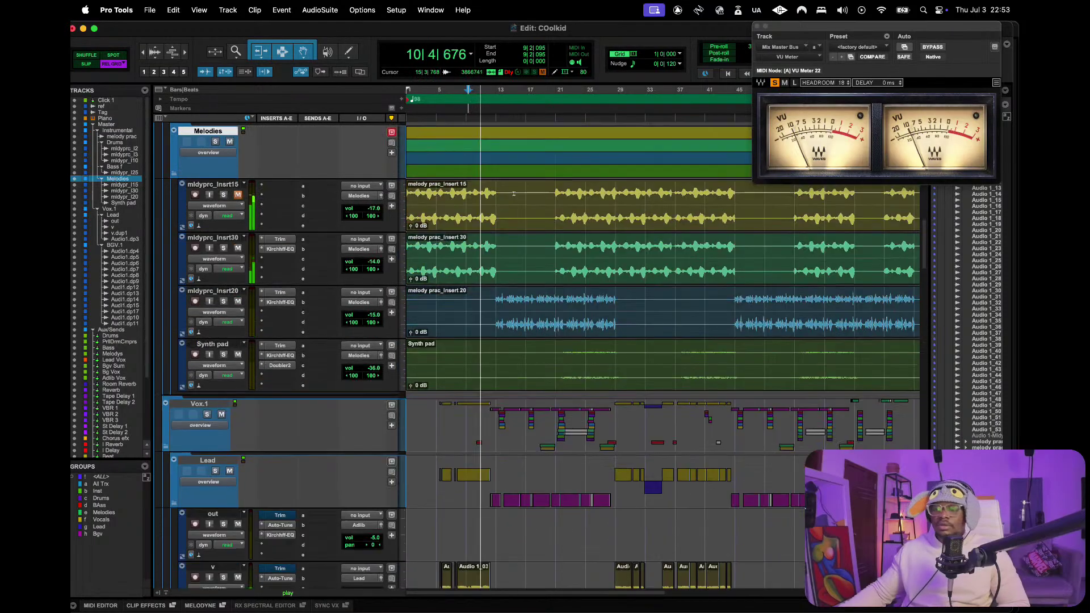
{"action": "key", "text": "space"}
- Activate the Inst group and raise its levels together during playback, bringing the mldyprc_Insrt10 fader to -5.0 dB, and close the fader window
{"action": "scroll", "coordinate": [513, 193], "scroll_direction": "up", "scroll_amount": 3}
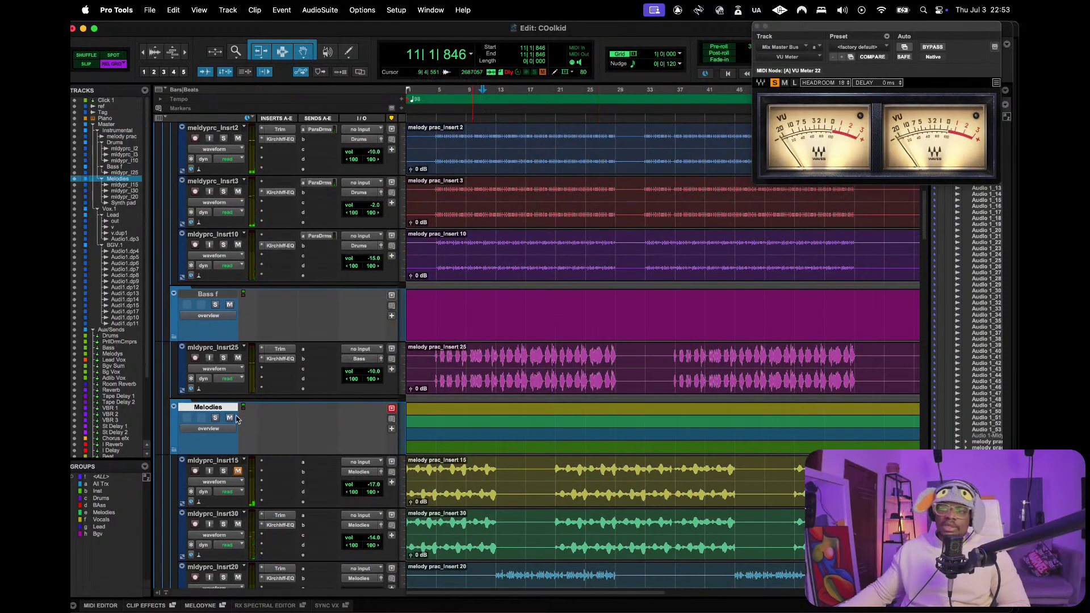
{"action": "left_click", "coordinate": [108, 492]}
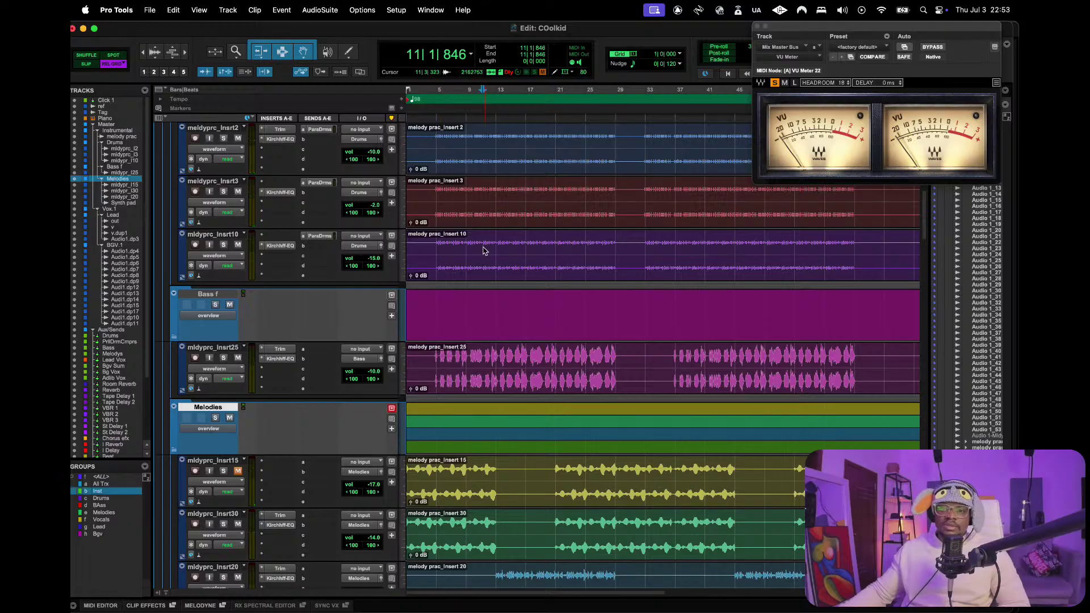
{"action": "left_click", "coordinate": [382, 247]}
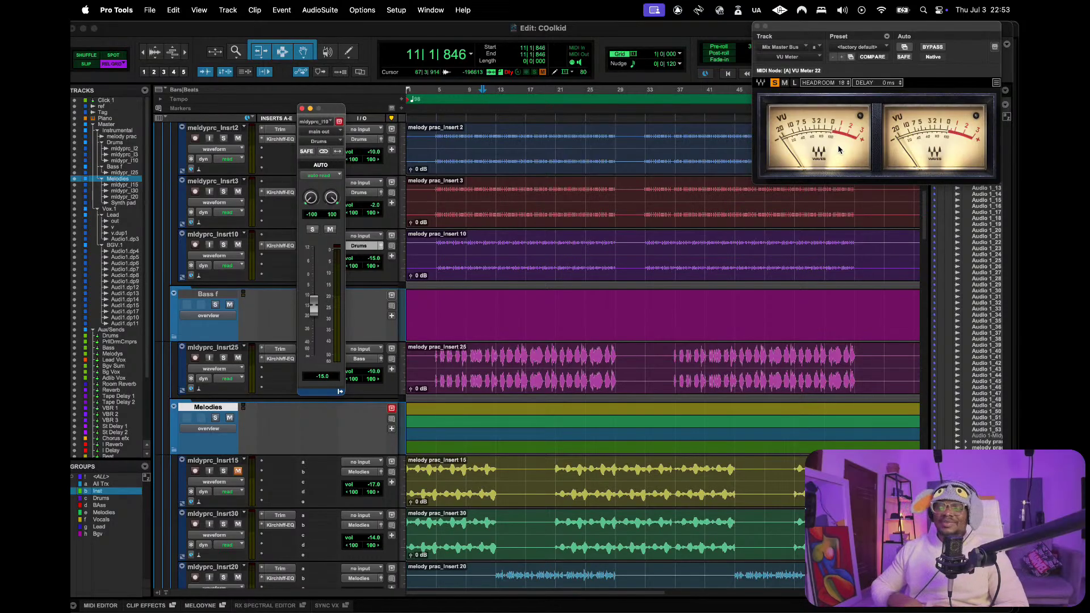
{"action": "key", "text": "space"}
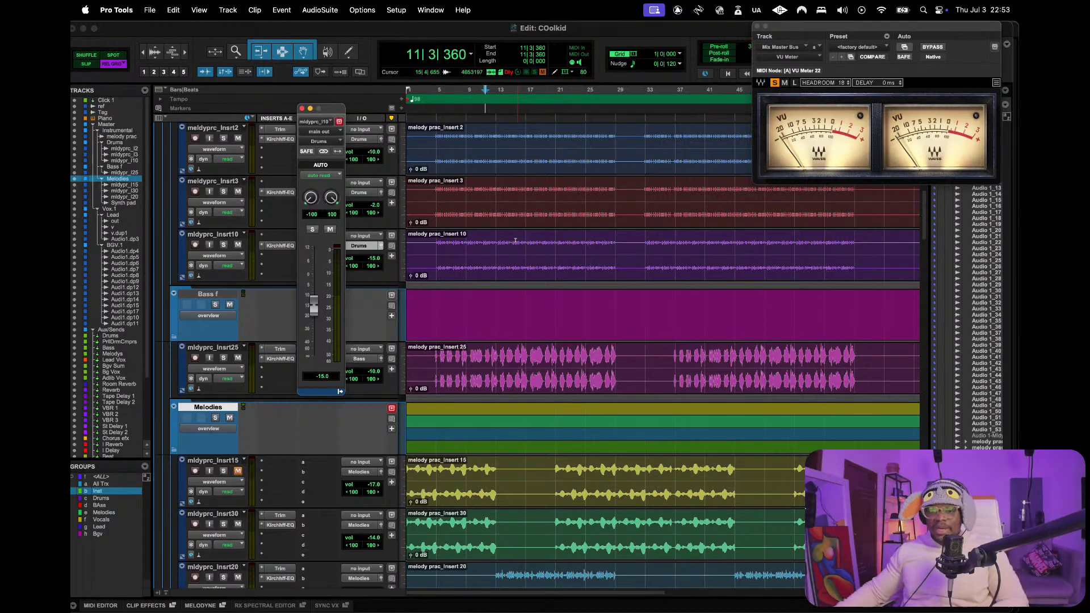
{"action": "key", "text": "space"}
{"action": "left_click_drag", "start_coordinate": [313, 309], "coordinate": [315, 286]}
{"action": "left_click", "coordinate": [301, 108]}
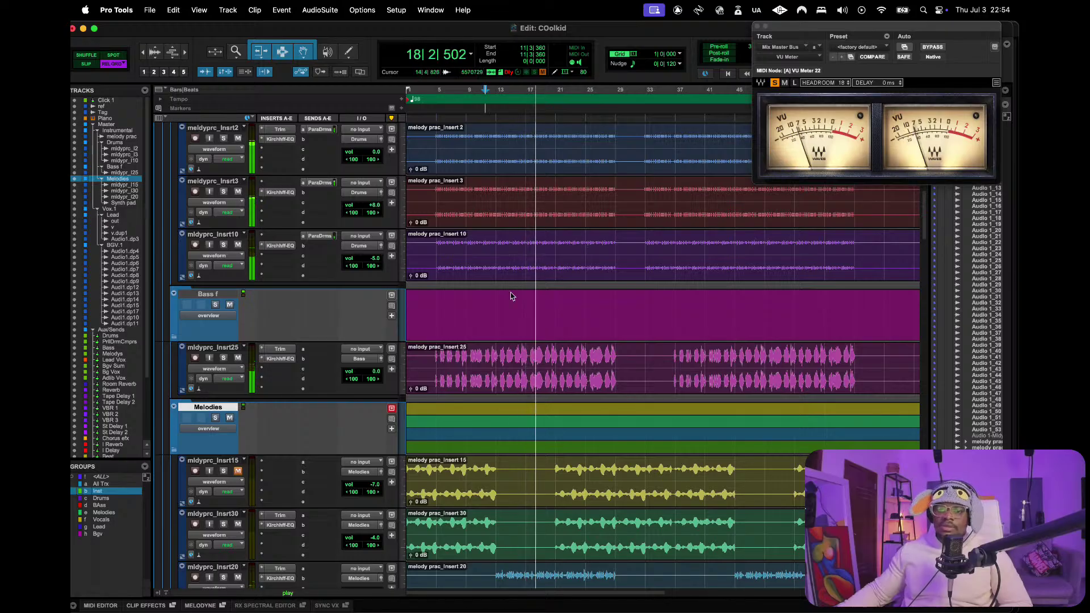
- Listen to the chorus with the raised instrumental while checking the drum, melody and vocal track meters, and stop playback
{"action": "scroll", "coordinate": [511, 255], "scroll_direction": "up", "scroll_amount": 3}
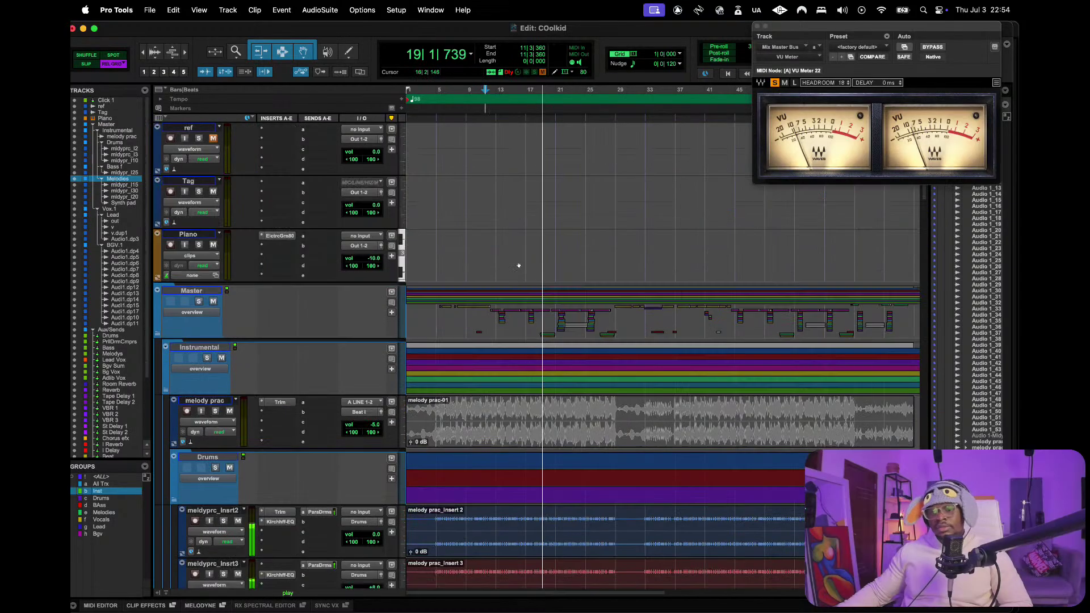
{"action": "scroll", "coordinate": [519, 265], "scroll_direction": "down", "scroll_amount": 10}
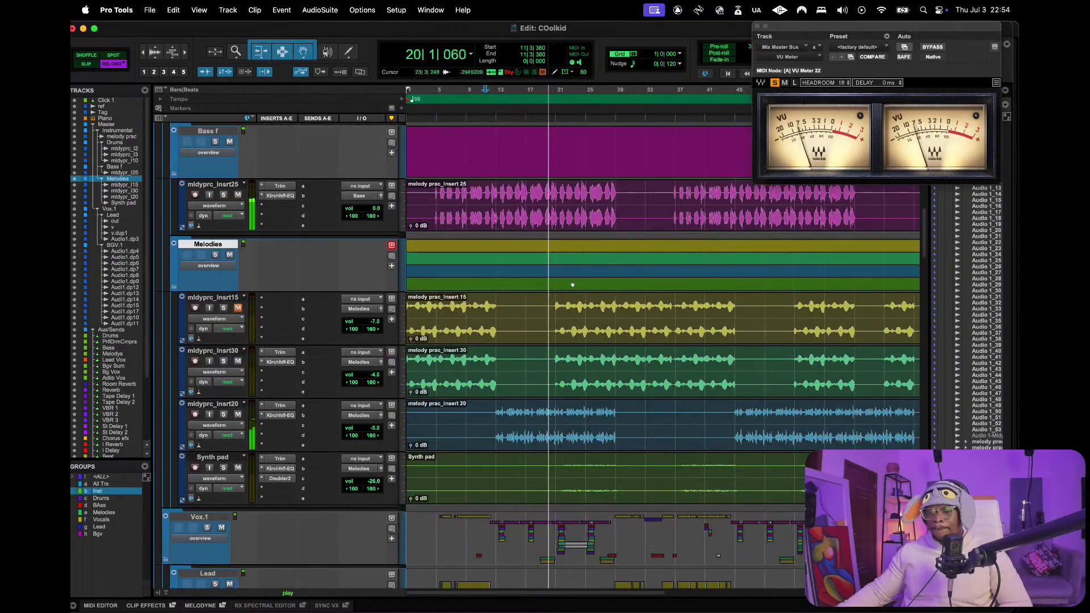
{"action": "scroll", "coordinate": [571, 284], "scroll_direction": "down", "scroll_amount": 3}
{"action": "scroll", "coordinate": [562, 256], "scroll_direction": "up", "scroll_amount": 3}
{"action": "scroll", "coordinate": [559, 239], "scroll_direction": "down", "scroll_amount": 3}
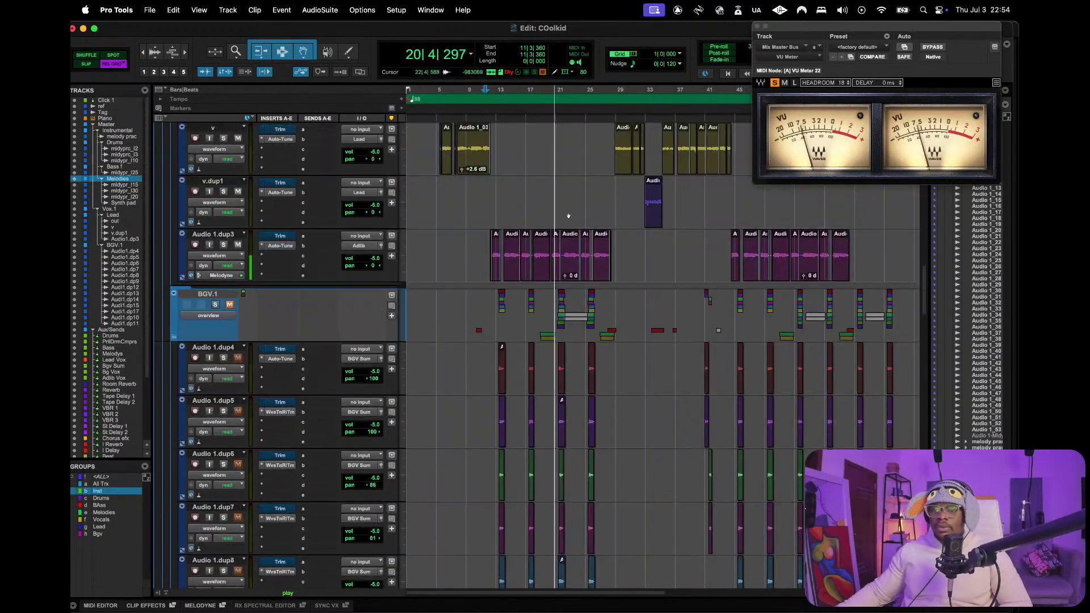
{"action": "scroll", "coordinate": [555, 222], "scroll_direction": "up", "scroll_amount": 3}
{"action": "scroll", "coordinate": [555, 222], "scroll_direction": "up", "scroll_amount": 5}
{"action": "scroll", "coordinate": [554, 223], "scroll_direction": "down", "scroll_amount": 4}
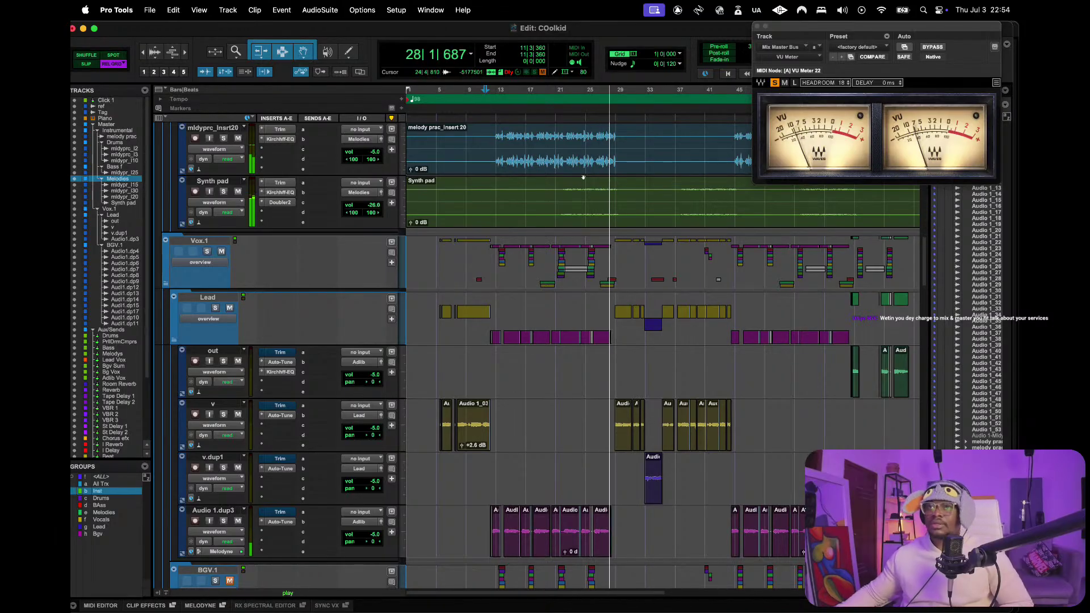
{"action": "key", "text": "space"}
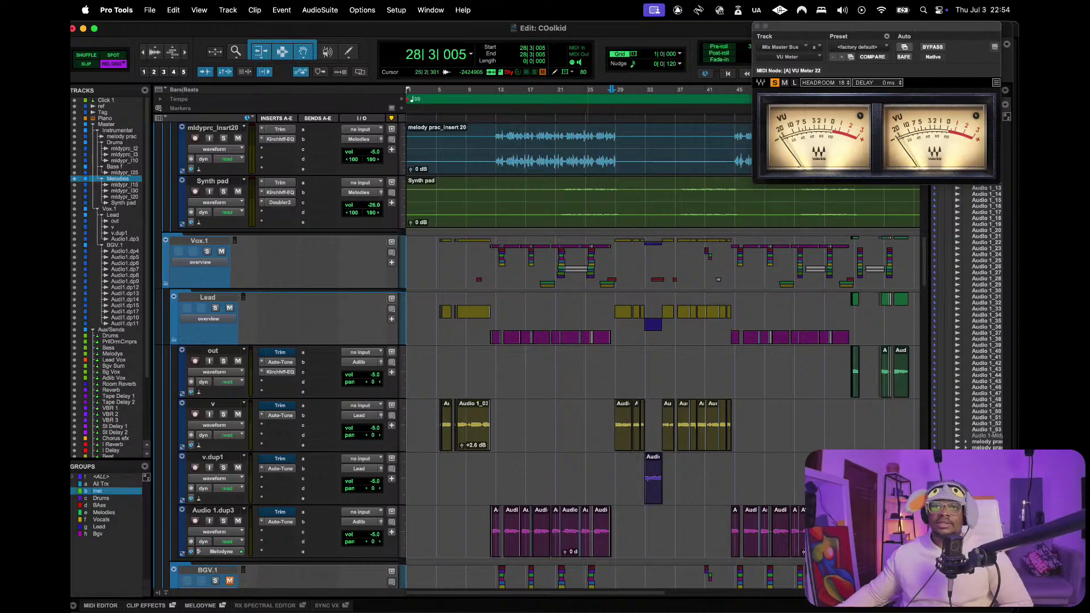
- Switch to Notes, move its window aside to view the notes list, and close the window
{"action": "key", "text": "super+Tab"}
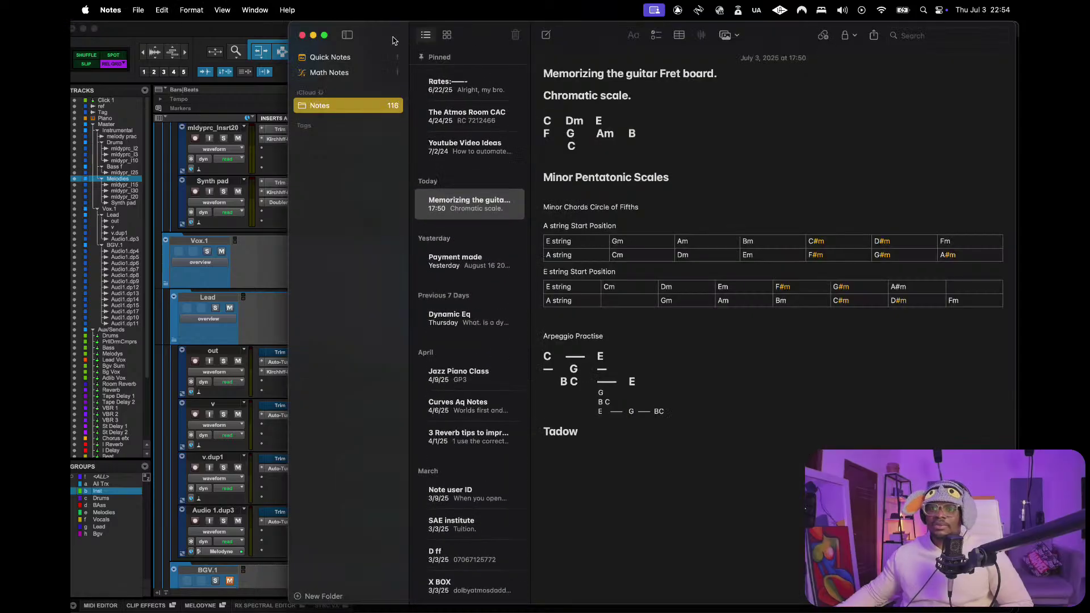
{"action": "key", "text": "super+w"}
{"action": "key", "text": "super+0"}
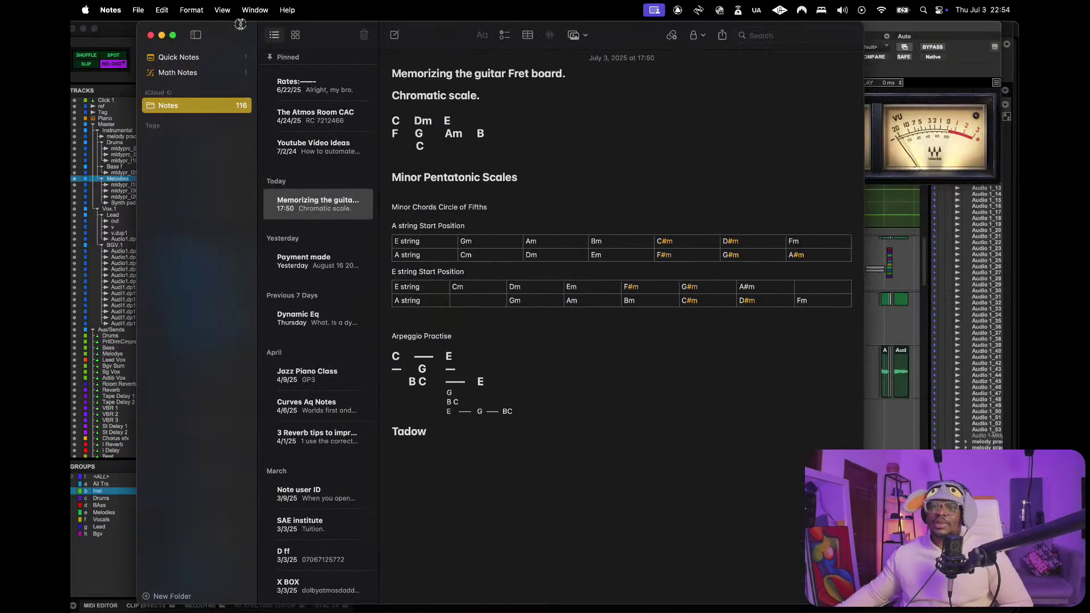
{"action": "left_click_drag", "start_coordinate": [241, 25], "coordinate": [249, 28]}
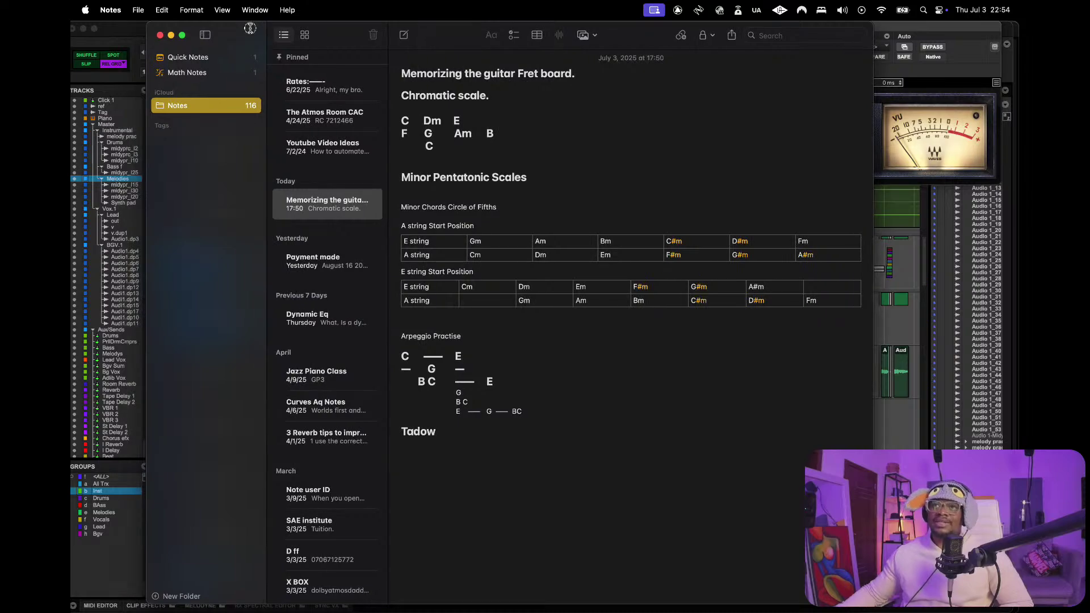
{"action": "key", "text": "super+w"}
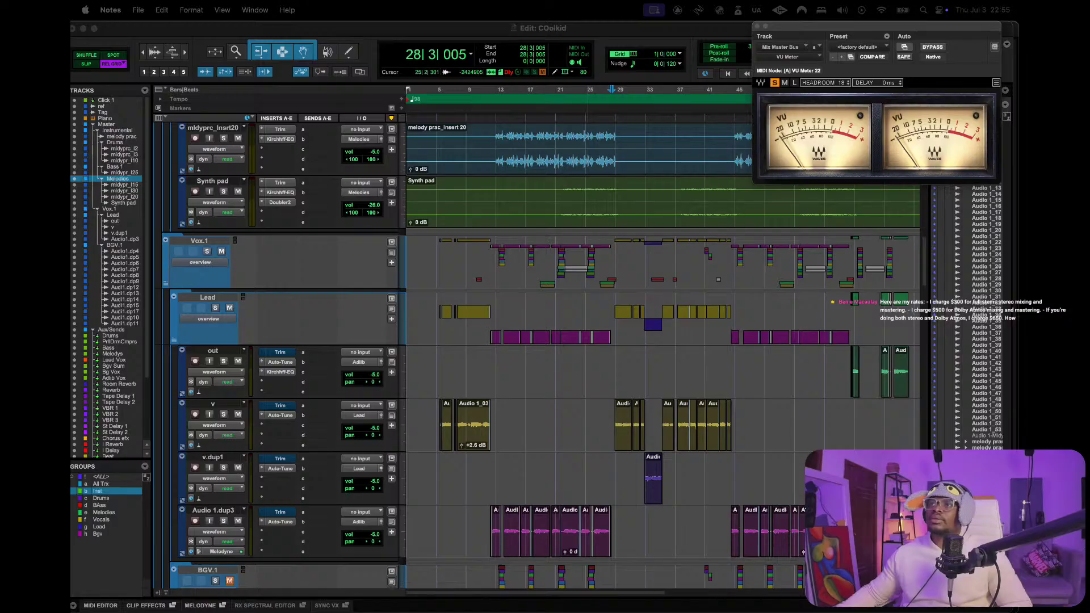
- Return to Pro Tools, select bars 5 to 13 on the Edit window timeline, and play the selection
{"action": "left_click", "coordinate": [803, 551]}
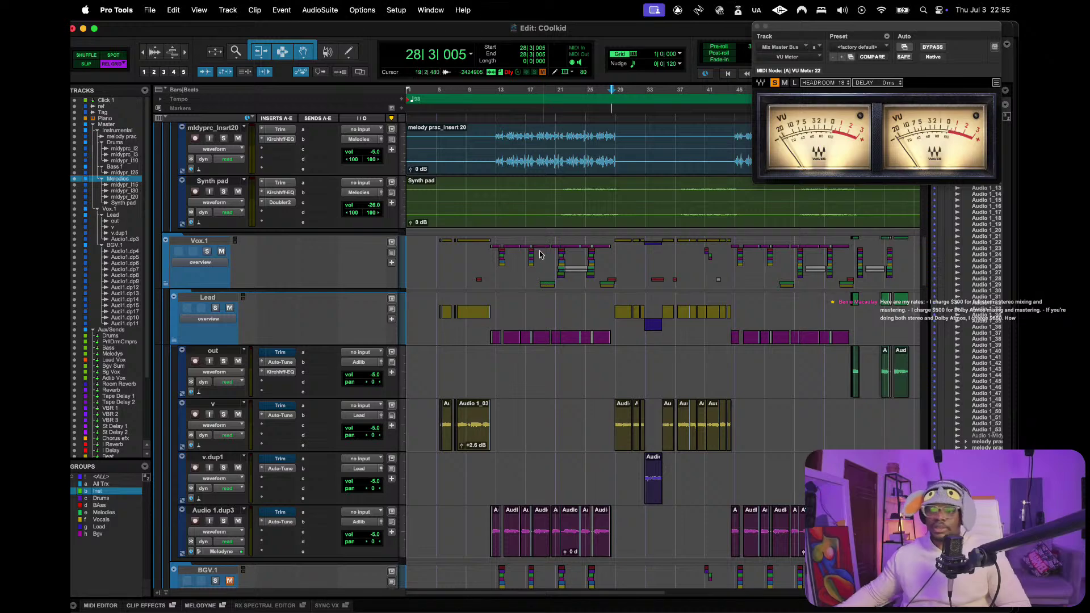
{"action": "left_click_drag", "start_coordinate": [495, 101], "coordinate": [616, 104]}
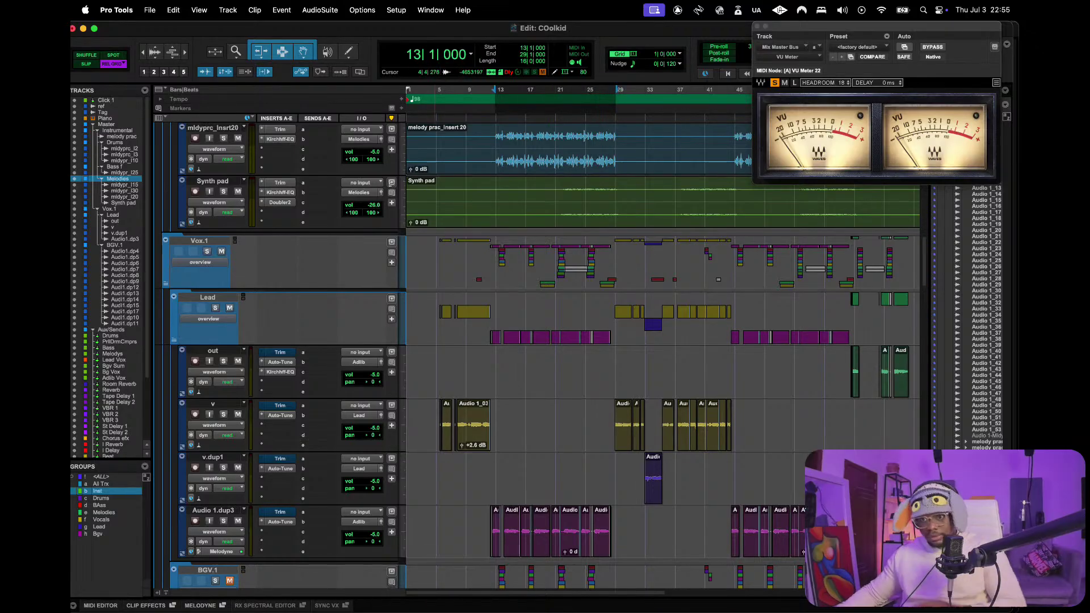
{"action": "left_click_drag", "start_coordinate": [437, 103], "coordinate": [498, 107]}
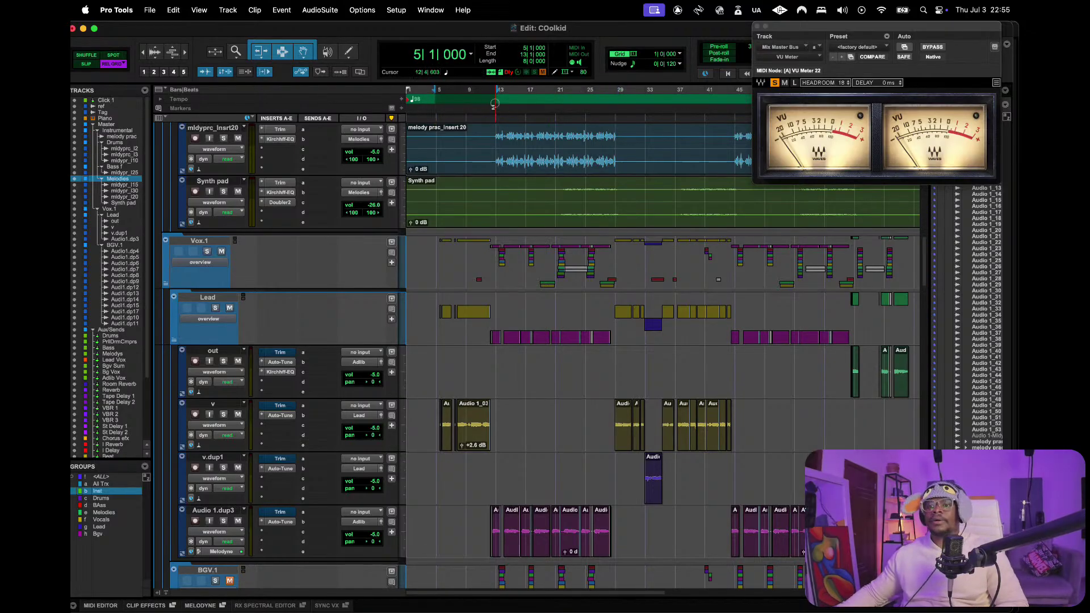
{"action": "key", "text": "space"}
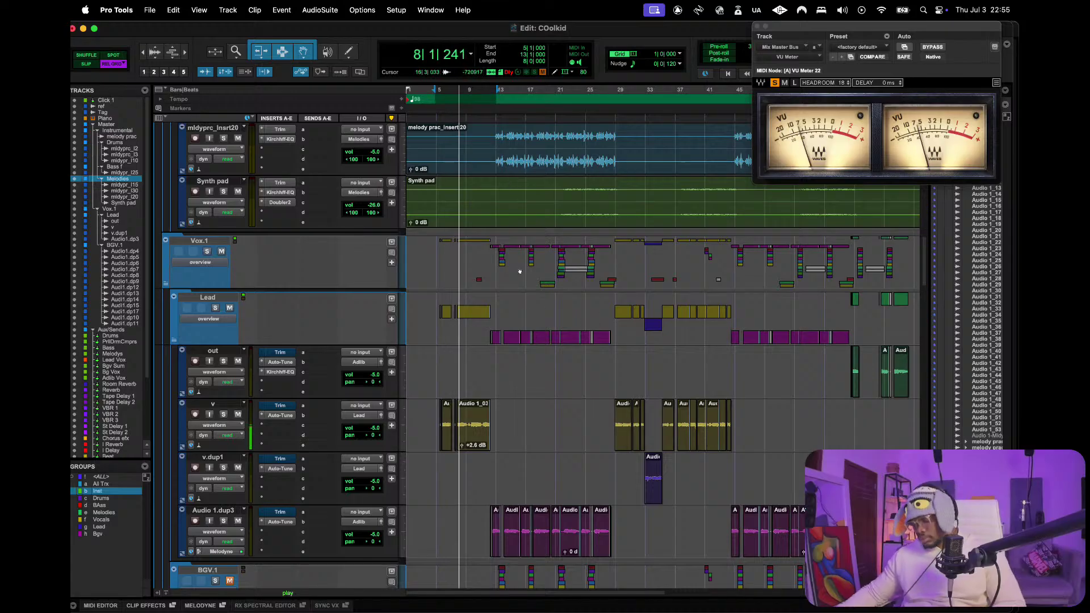
- Lower the Lead Vox send to St Delay to -22.0 dB in the Mix window, and deactivate the Inst group
{"action": "key", "text": "super+equal"}
{"action": "scroll", "coordinate": [540, 291], "scroll_direction": "right", "scroll_amount": 2}
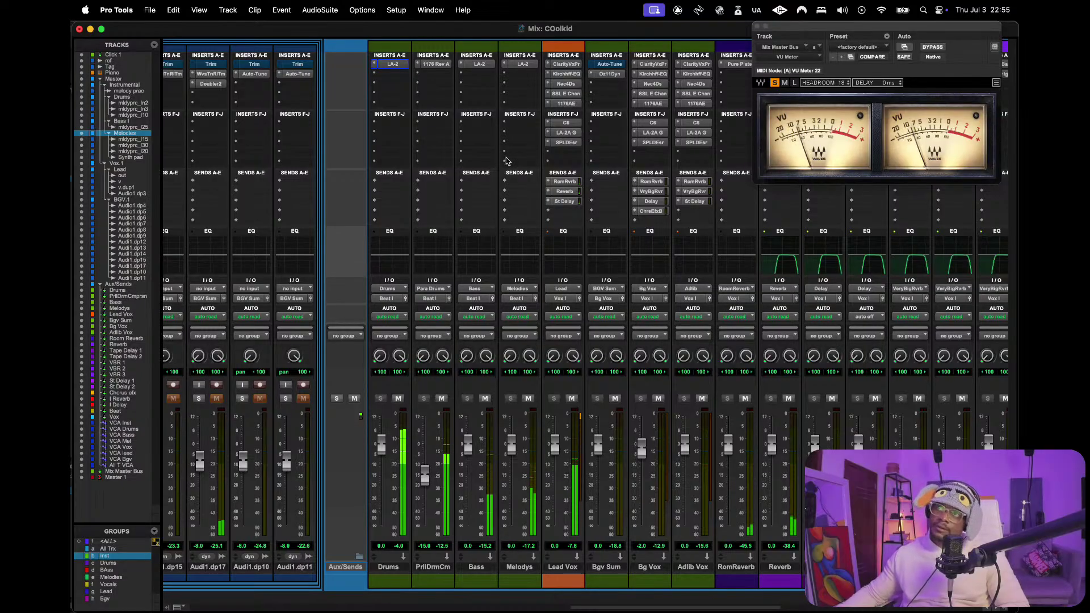
{"action": "scroll", "coordinate": [623, 153], "scroll_direction": "right", "scroll_amount": 2}
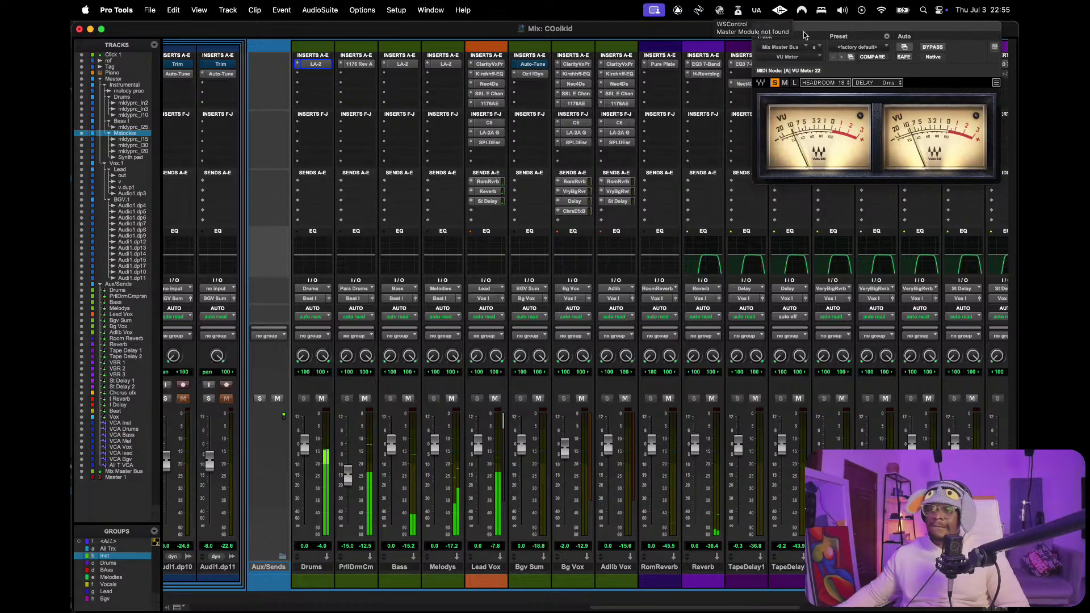
{"action": "scroll", "coordinate": [656, 122], "scroll_direction": "right", "scroll_amount": 1}
{"action": "scroll", "coordinate": [656, 122], "scroll_direction": "right", "scroll_amount": 3}
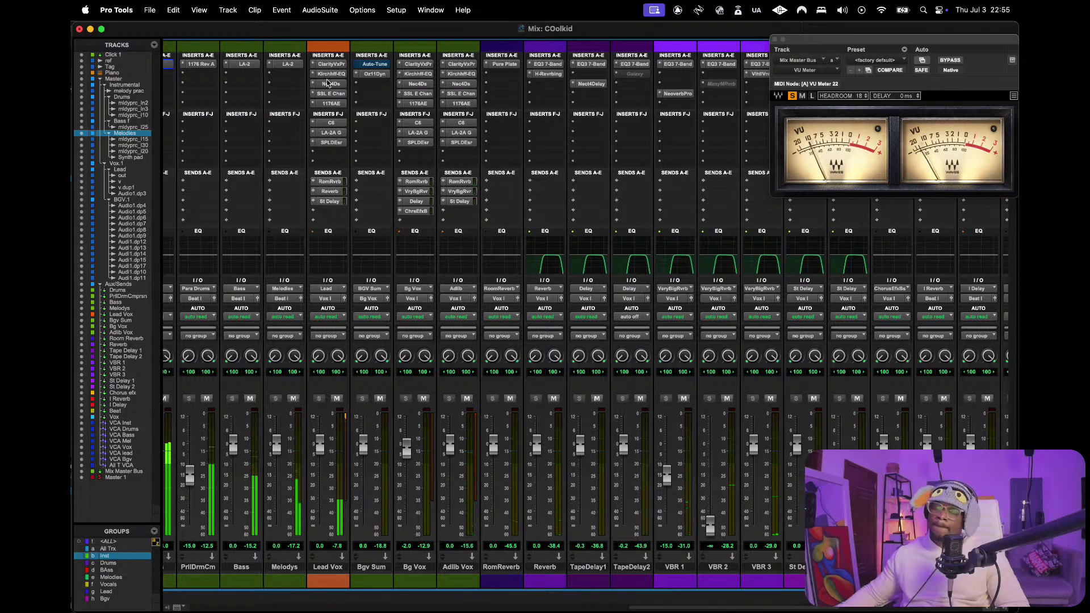
{"action": "left_click", "coordinate": [339, 202]}
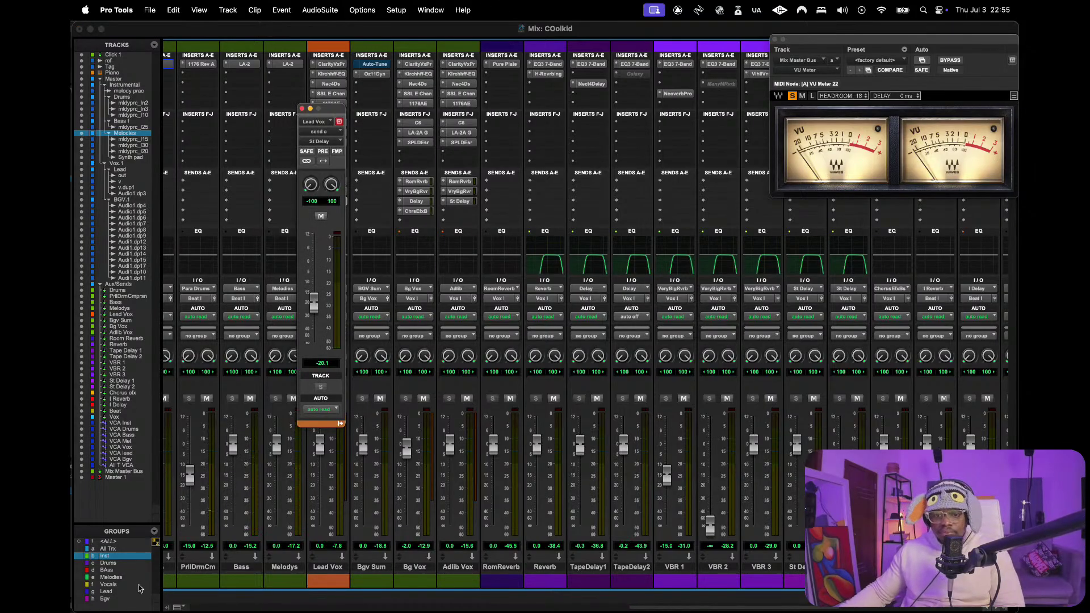
{"action": "left_click", "coordinate": [126, 560]}
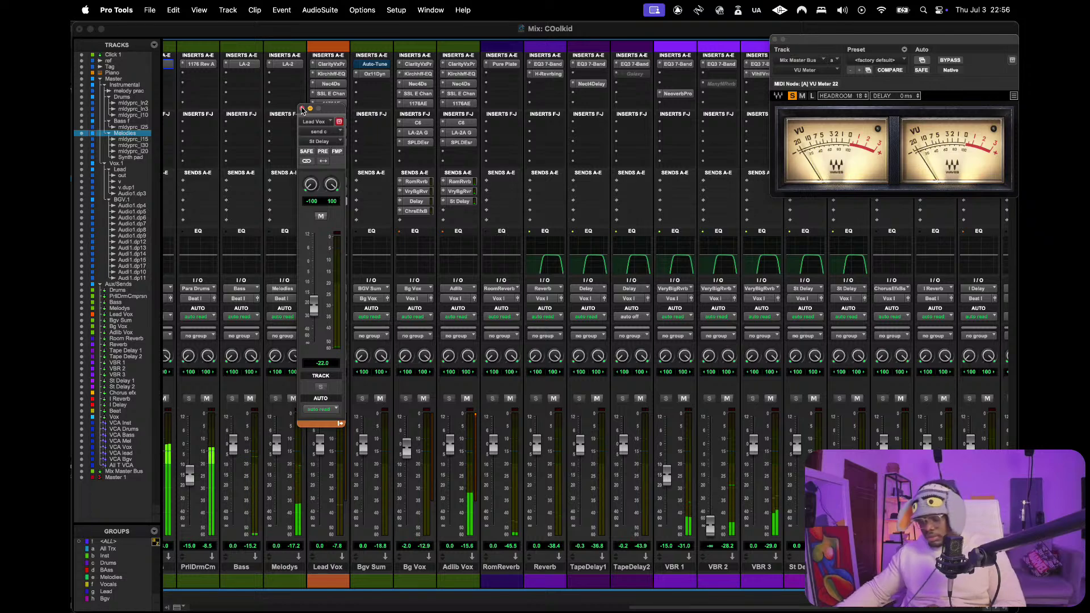
- Play the song from bar 5 to hear the Lead Vox delay send against the mix, and close the send window
{"action": "key", "text": "super+equal"}
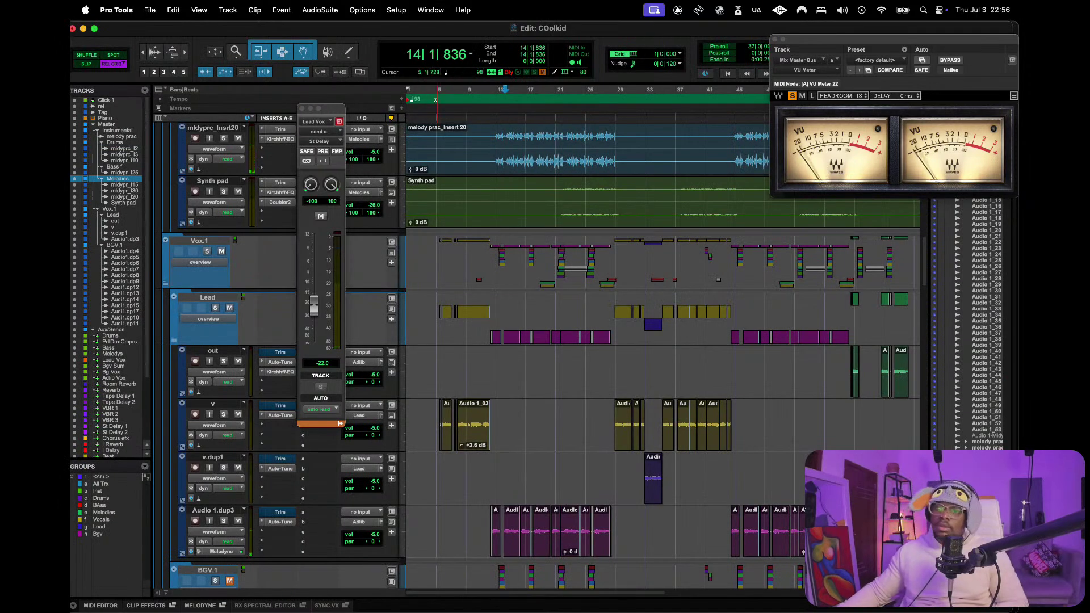
{"action": "left_click_drag", "start_coordinate": [435, 100], "coordinate": [498, 100]}
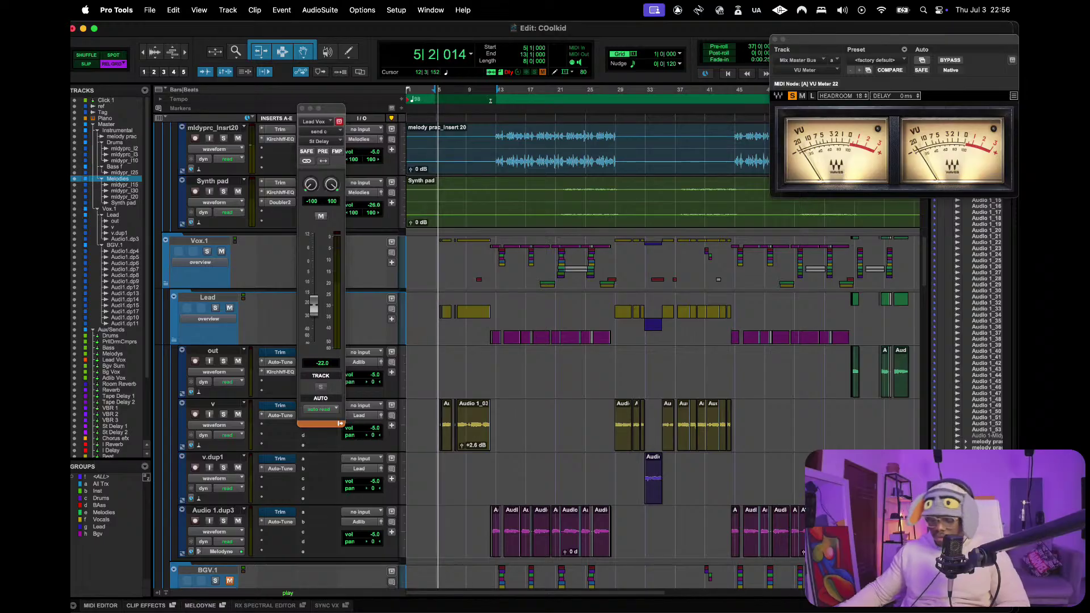
{"action": "key", "text": "super+equal"}
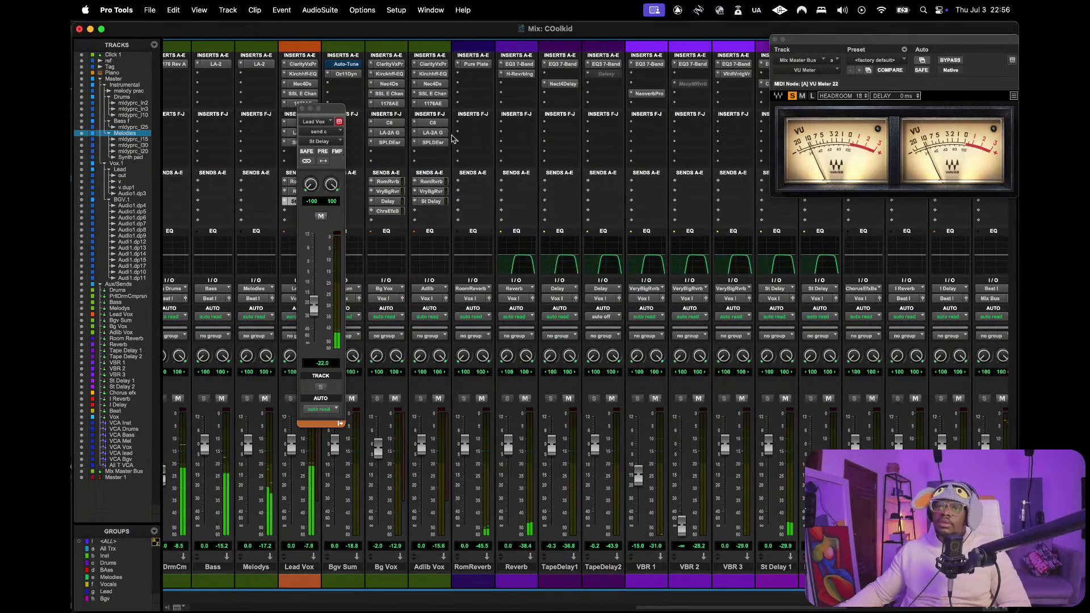
{"action": "left_click", "coordinate": [302, 109]}
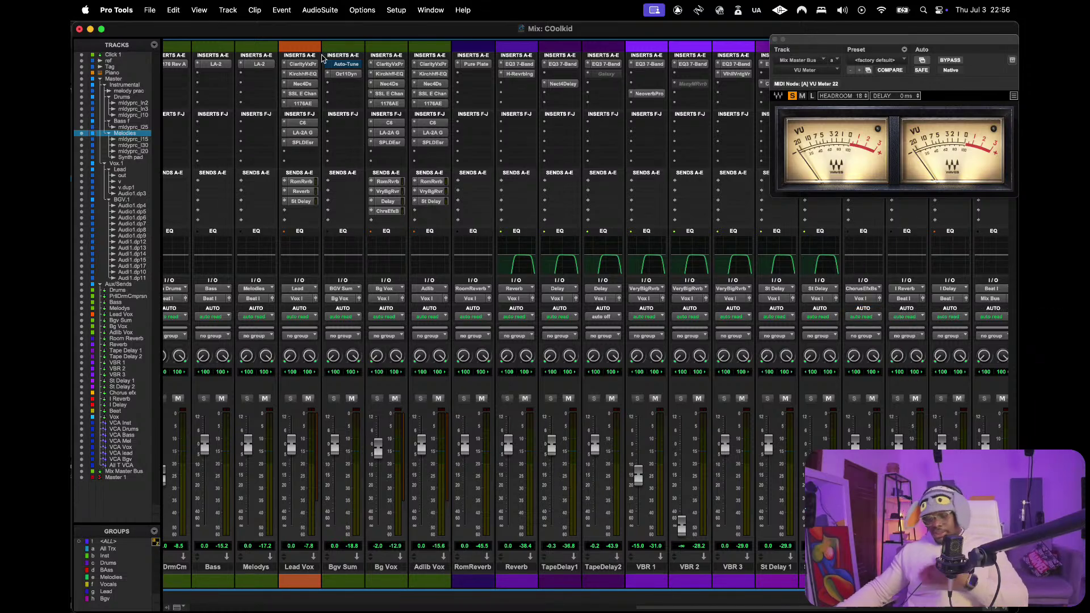
- View the lead vocal tracks in the Edit window, and bypass and re-enable the Lead Vox inserts in the Mix window
{"action": "key", "text": "super+equal"}
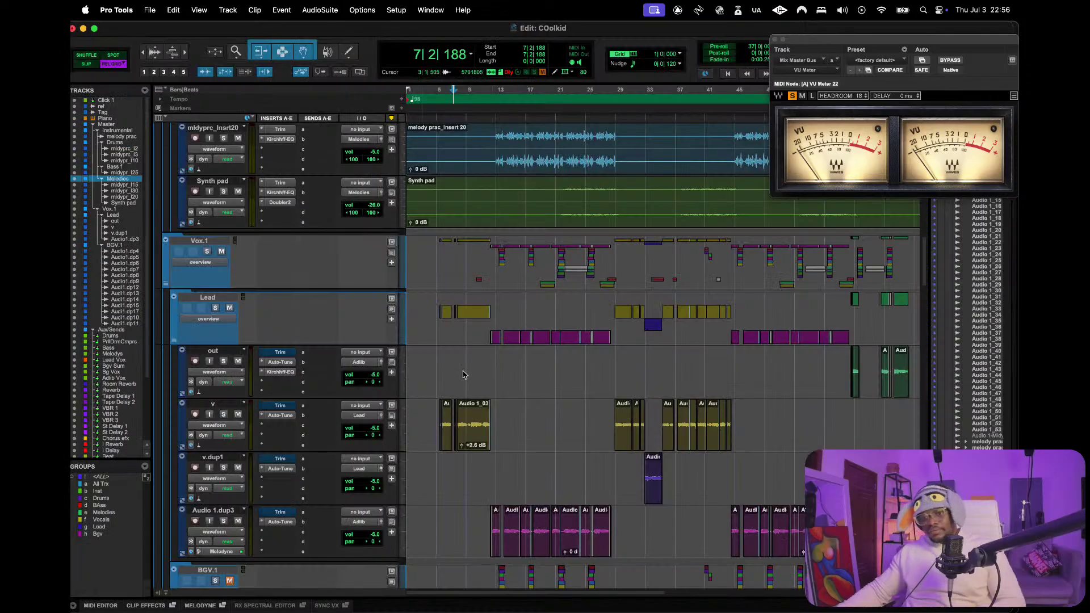
{"action": "scroll", "coordinate": [462, 374], "scroll_direction": "down", "scroll_amount": 3}
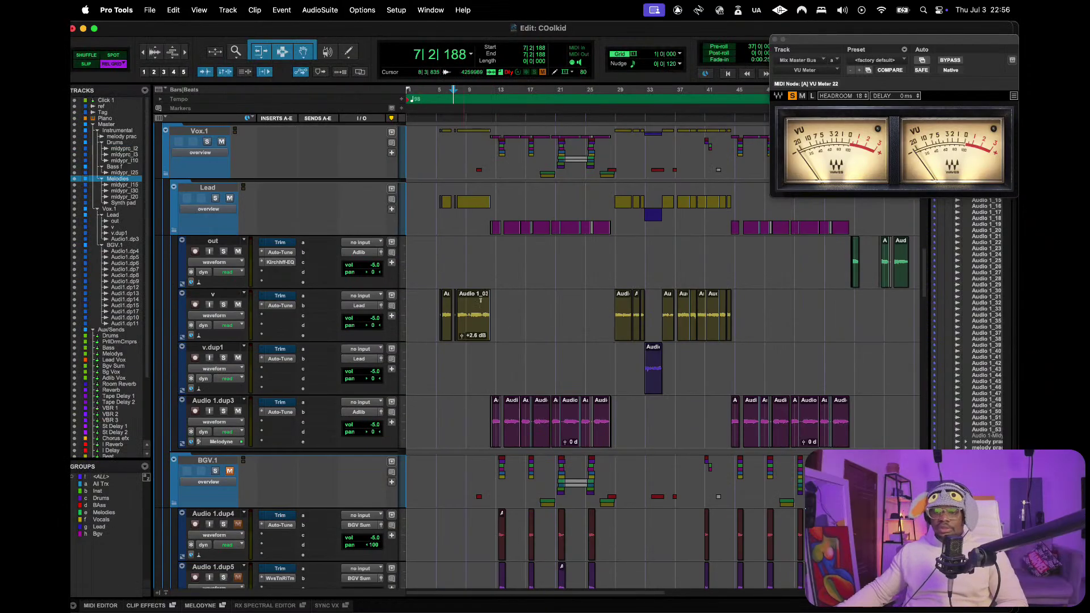
{"action": "key", "text": "super+equal"}
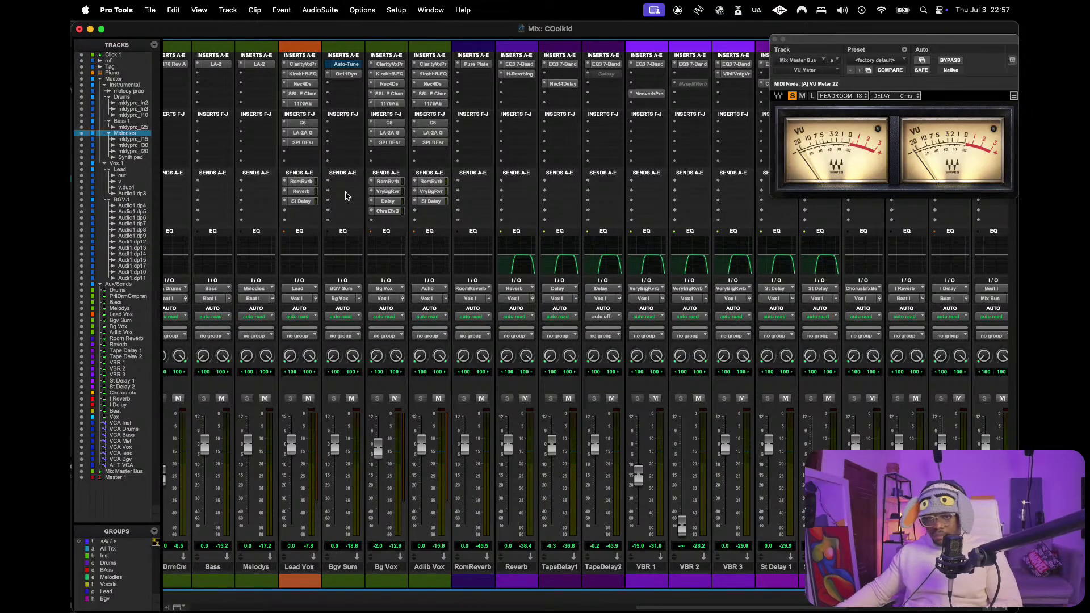
{"action": "left_click_drag", "start_coordinate": [301, 202], "coordinate": [303, 74]}
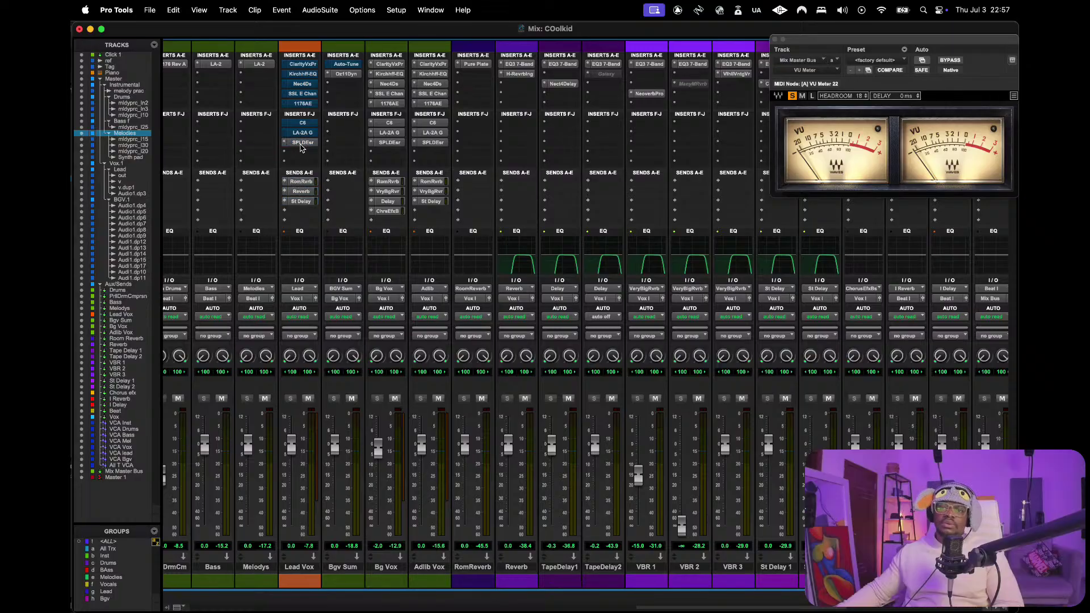
{"action": "left_click_drag", "start_coordinate": [299, 133], "coordinate": [302, 63]}
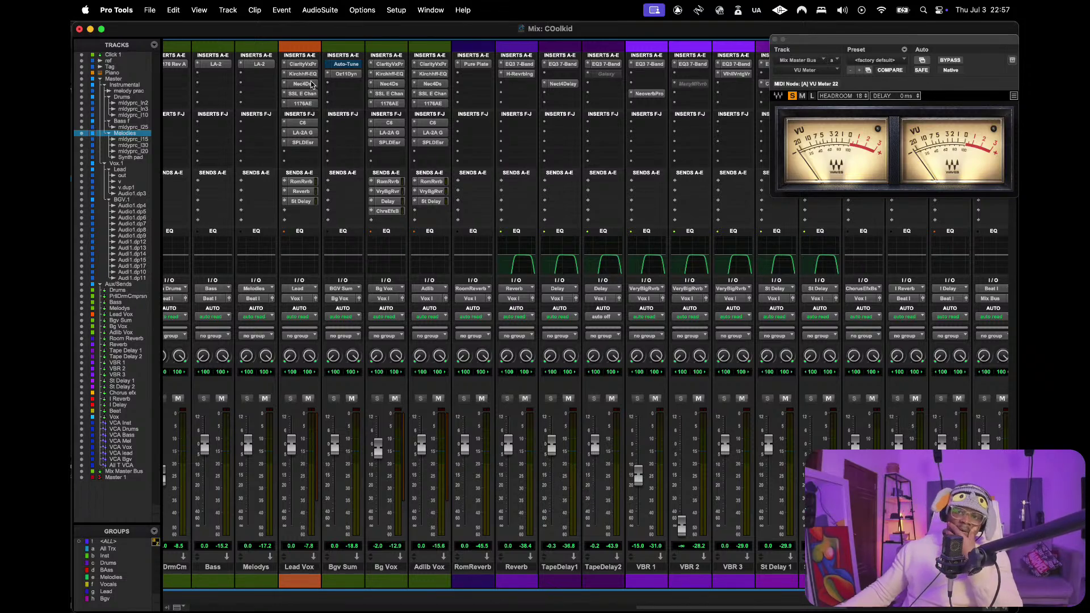
- Open the Kirchhoff EQ on Lead Vox, select its dynamic bell bands, and check them during playback
{"action": "left_click", "coordinate": [303, 76]}
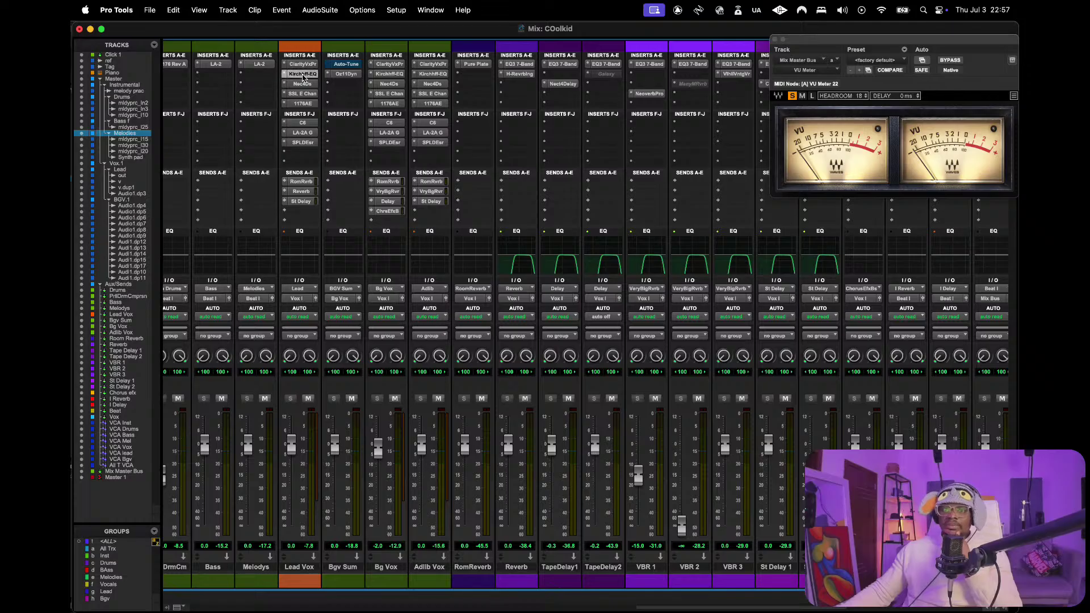
{"action": "left_click_drag", "start_coordinate": [491, 165], "coordinate": [505, 104]}
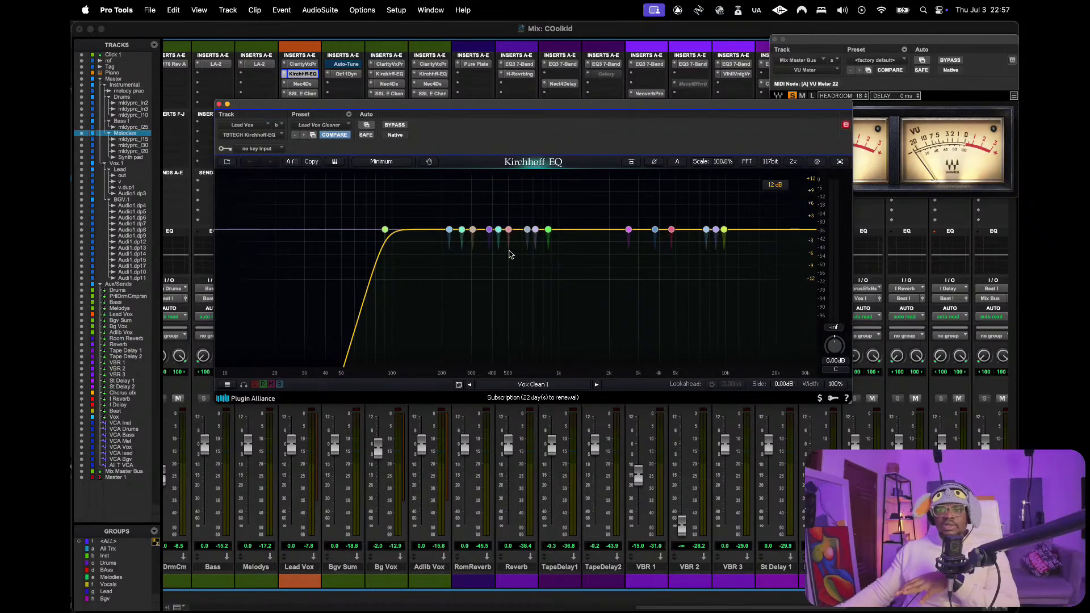
{"action": "left_click_drag", "start_coordinate": [449, 200], "coordinate": [766, 296]}
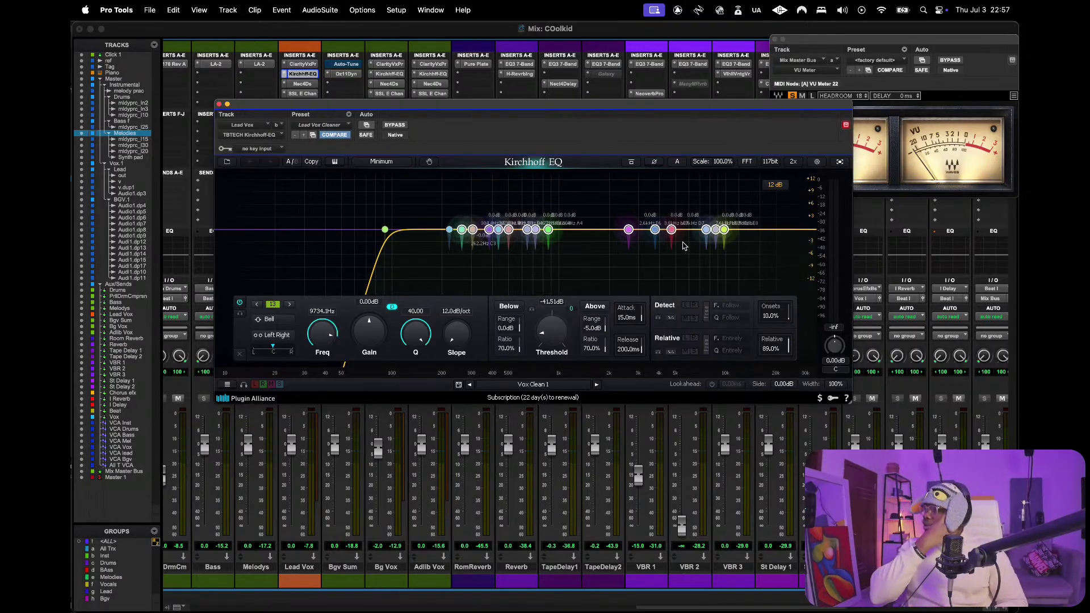
{"action": "key", "text": "space"}
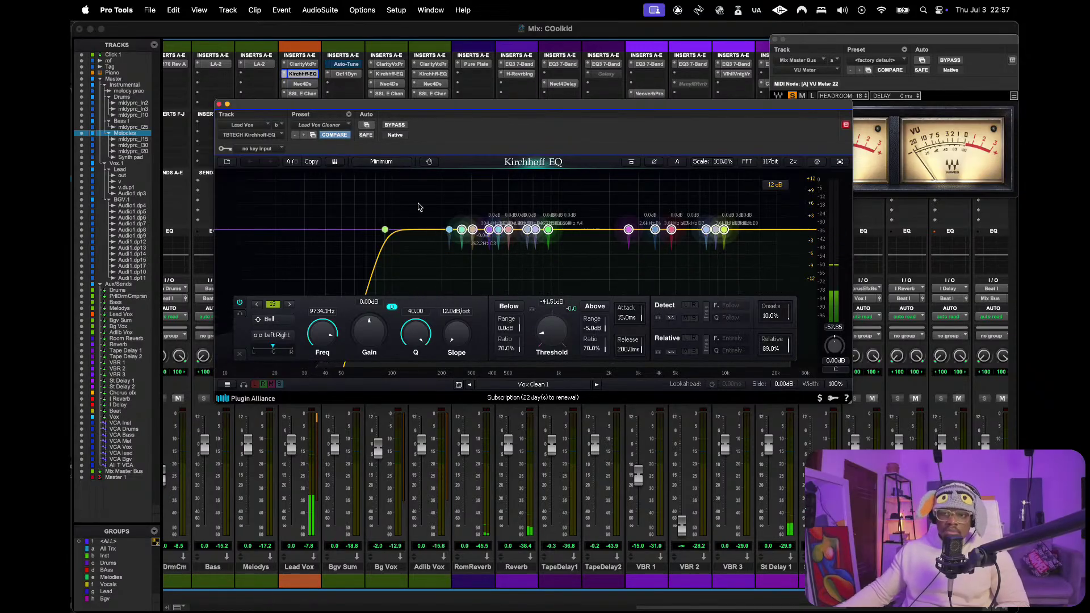
- Add a bell band at about 190 Hz with a Q of 40 to the Lead Vox EQ, and audition it boosted by 12 dB
{"action": "left_click", "coordinate": [443, 248]}
{"action": "double_click", "coordinate": [438, 230]}
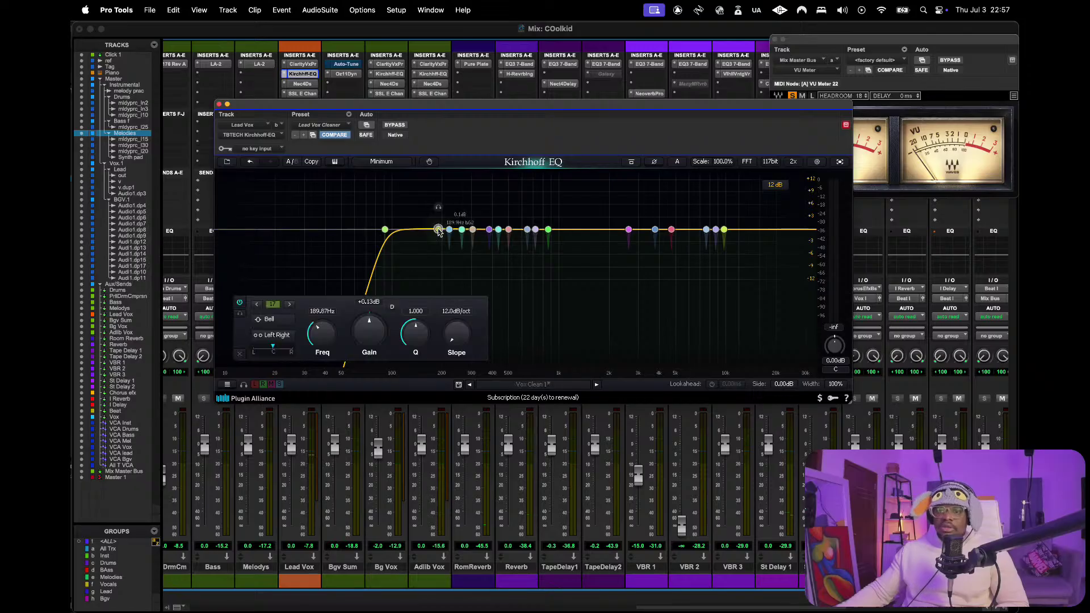
{"action": "left_click_drag", "start_coordinate": [430, 343], "coordinate": [423, 294]}
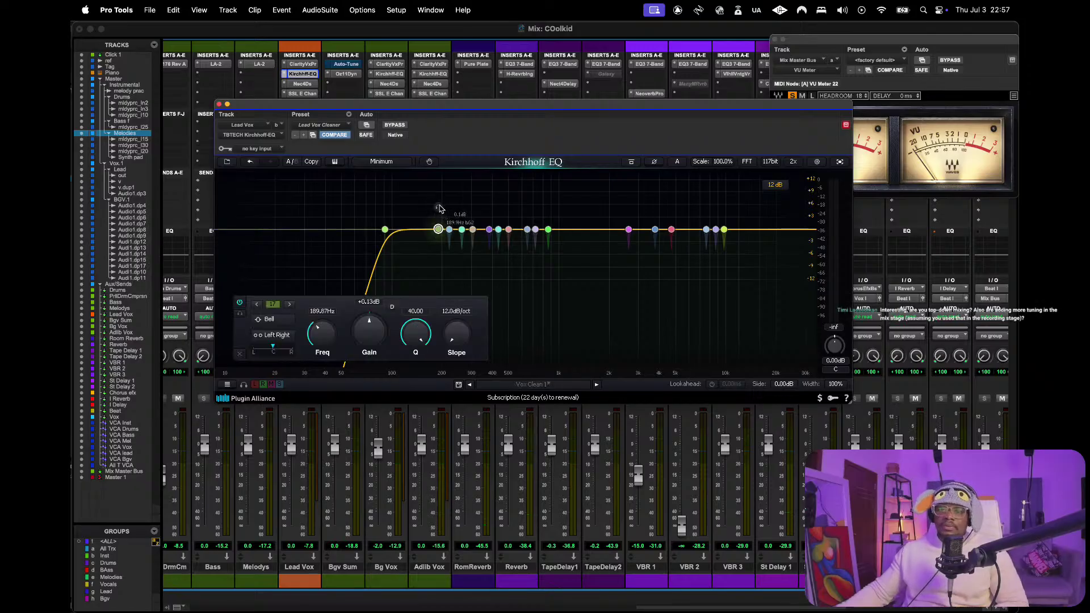
{"action": "key", "text": "space"}
{"action": "left_click_drag", "start_coordinate": [438, 229], "coordinate": [440, 115]}
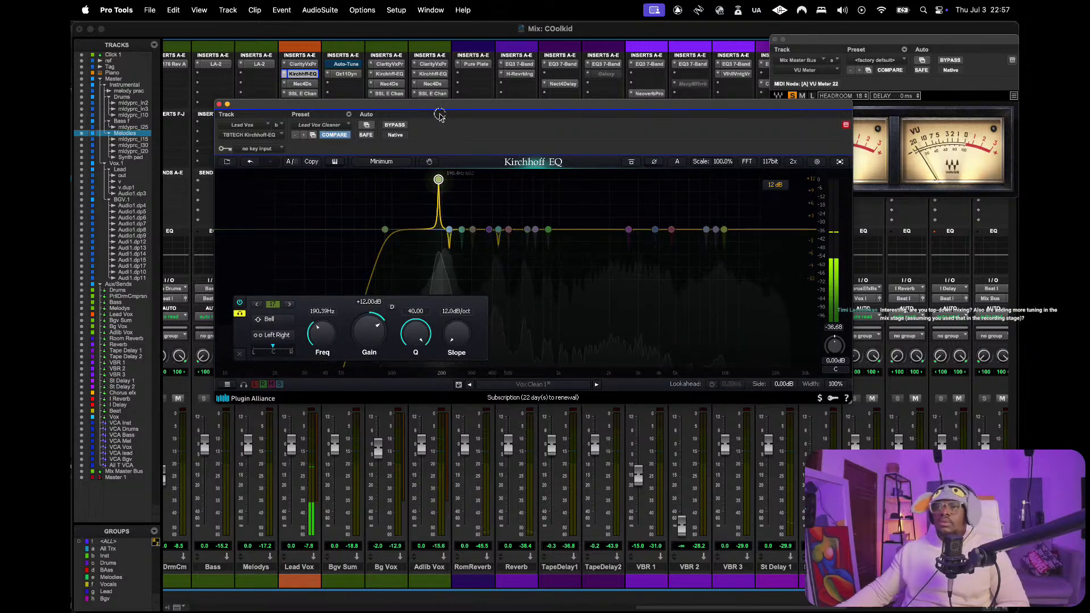
{"action": "key", "text": "space"}
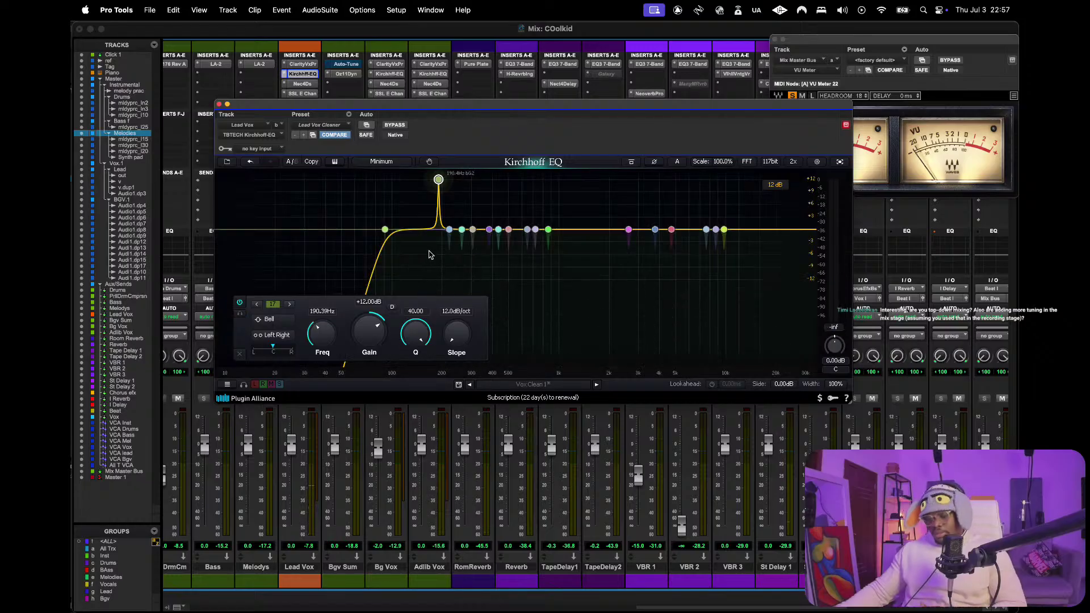
- Reset the new band's gain to 0 dB and make it dynamic, with a 96 dB/oct slope, Q of 2.075 and above range of -5 dB
{"action": "double_click", "coordinate": [365, 342]}
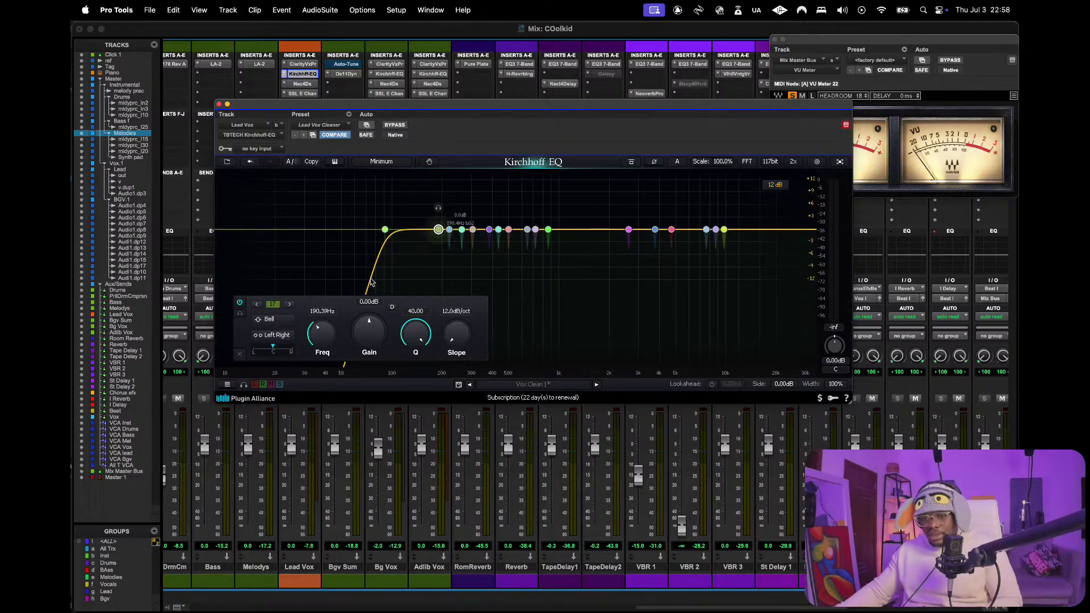
{"action": "left_click", "coordinate": [393, 307]}
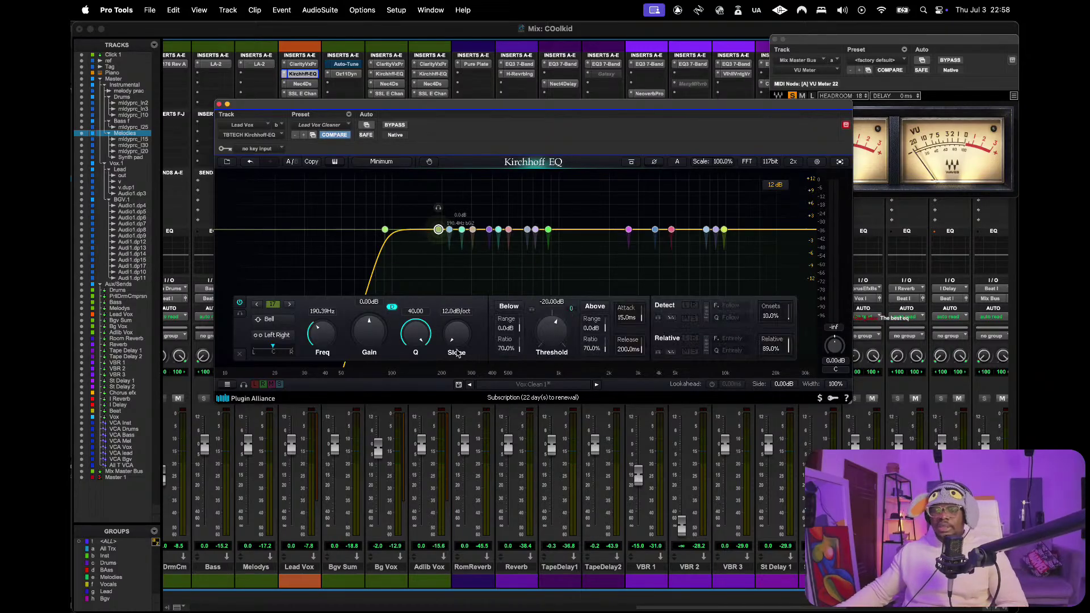
{"action": "left_click_drag", "start_coordinate": [450, 343], "coordinate": [466, 289]}
{"action": "left_click_drag", "start_coordinate": [465, 344], "coordinate": [463, 244]}
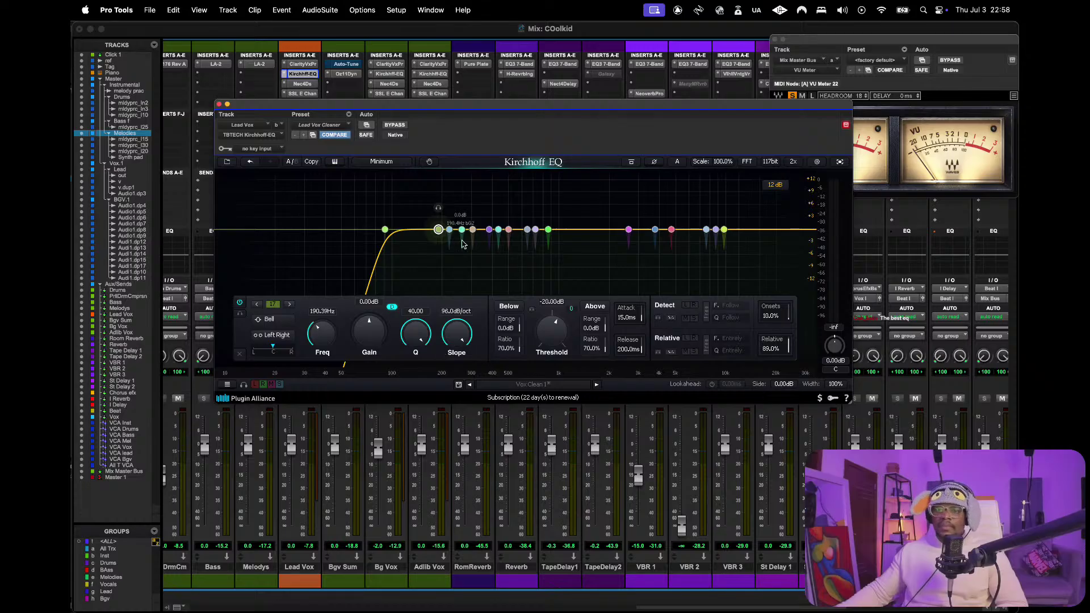
{"action": "left_click_drag", "start_coordinate": [407, 336], "coordinate": [400, 375]}
{"action": "left_click_drag", "start_coordinate": [590, 332], "coordinate": [580, 367]}
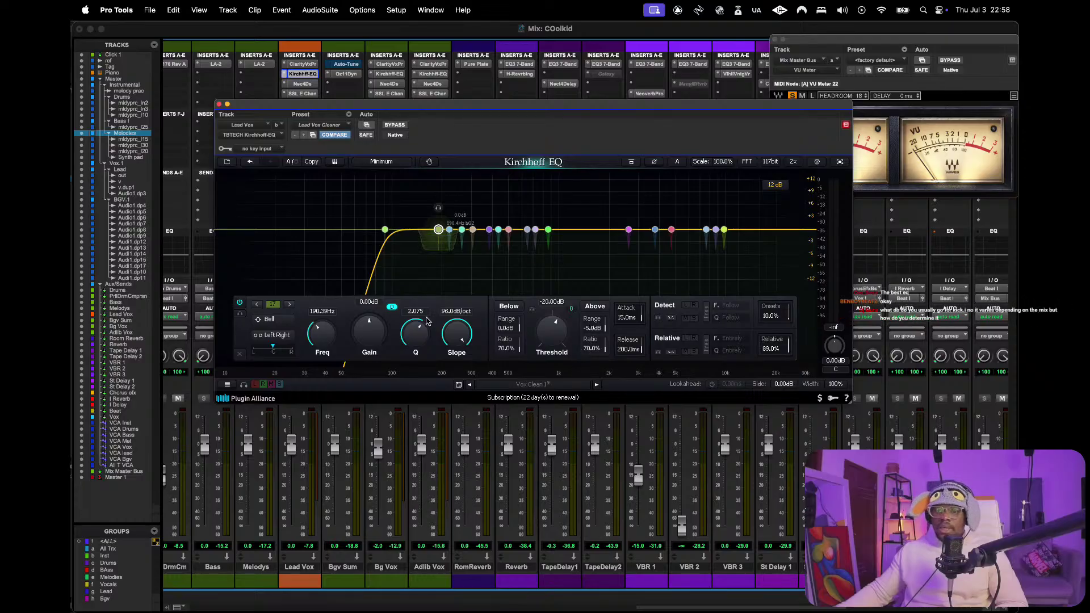
- Move the new dynamic band to 155.77 Hz with its gain at 0 dB
{"action": "left_click_drag", "start_coordinate": [363, 339], "coordinate": [364, 341]}
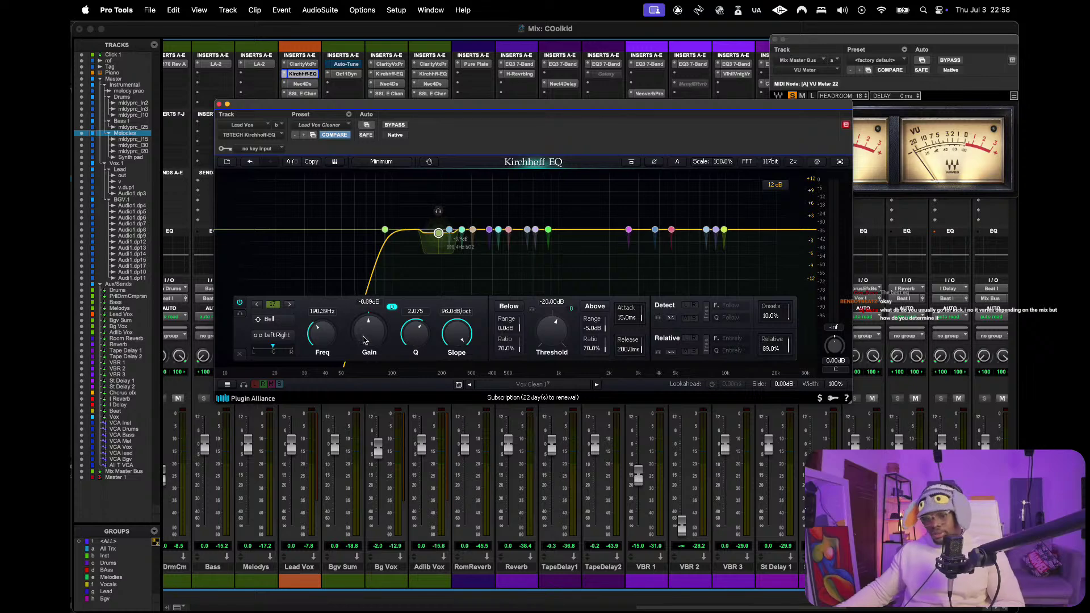
{"action": "left_click_drag", "start_coordinate": [438, 233], "coordinate": [416, 229]}
{"action": "left_click_drag", "start_coordinate": [327, 332], "coordinate": [327, 328]}
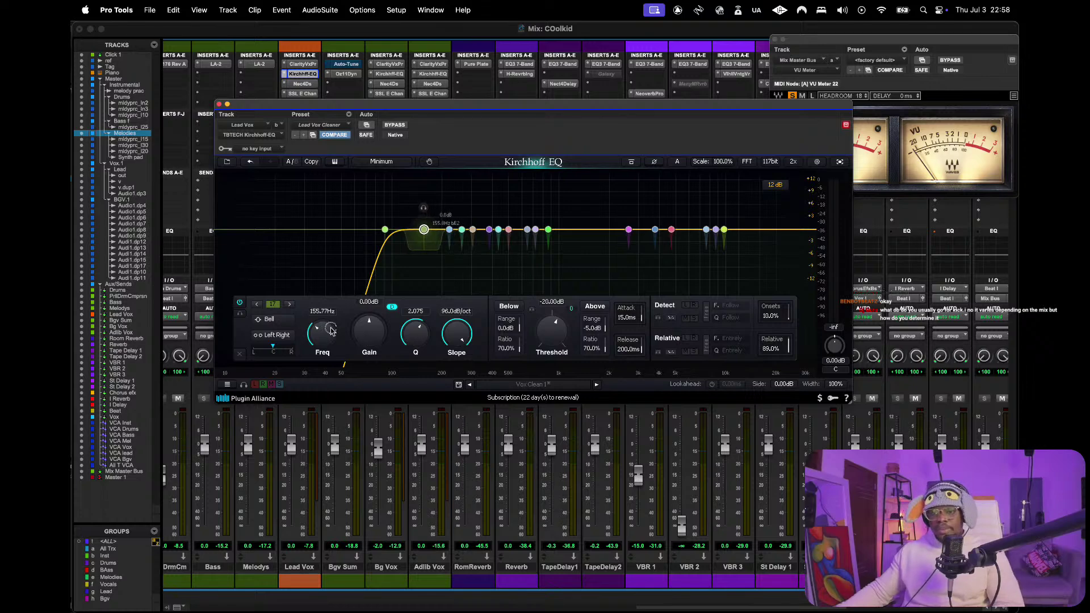
- Set the 155.77 Hz band's dynamic threshold to -32.76 dB during playback, and return to the Edit window
{"action": "key", "text": "space"}
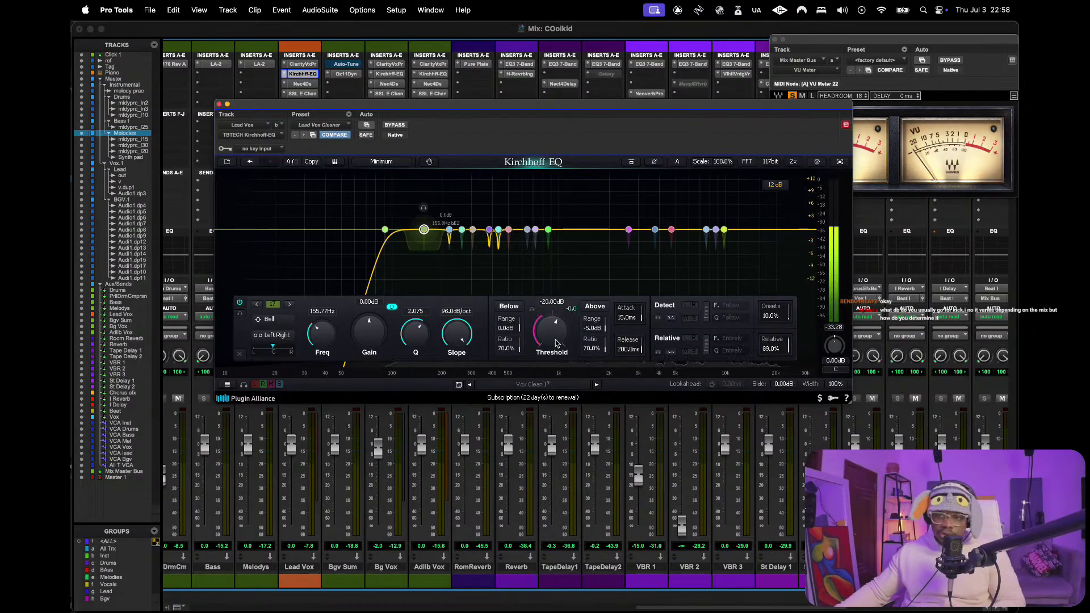
{"action": "left_click_drag", "start_coordinate": [556, 347], "coordinate": [544, 367]}
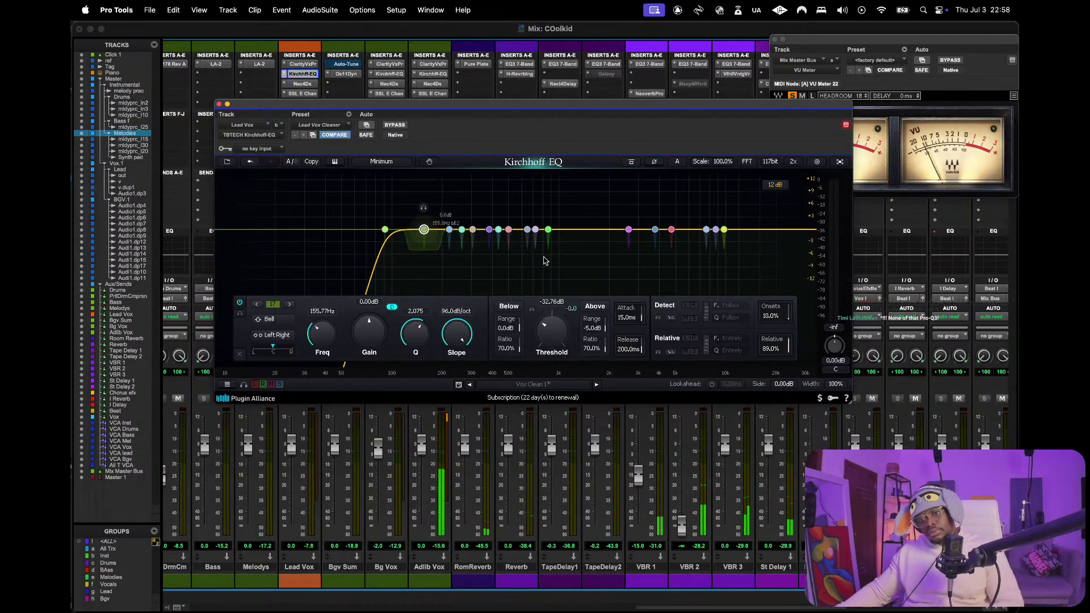
{"action": "key", "text": "super+equal"}
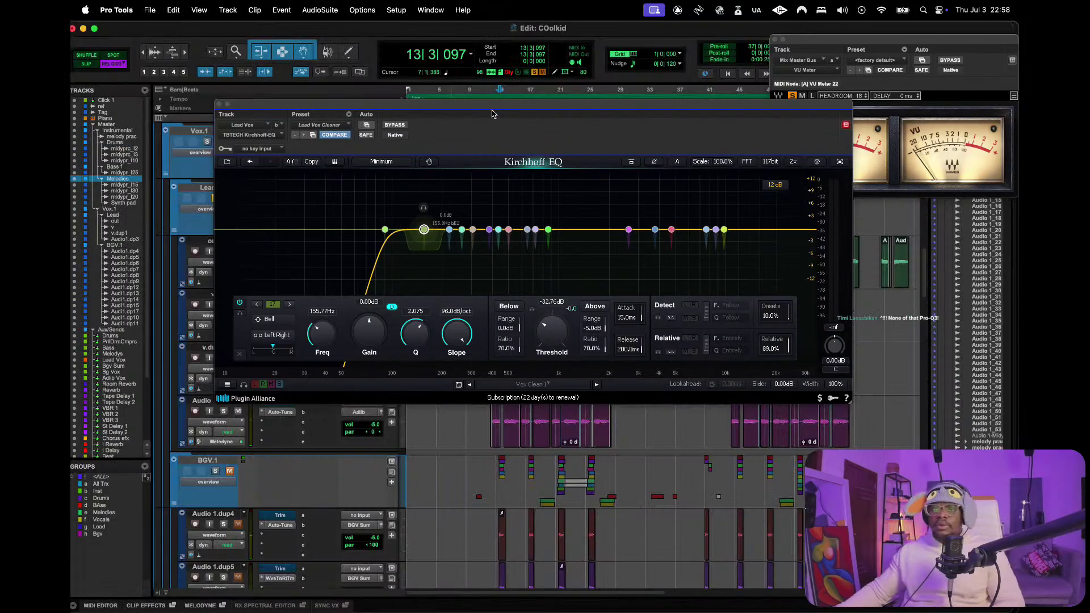
- Select bars 5 to 13 on the timeline and audition the lead vocal through the Lead Vox EQ
{"action": "left_click_drag", "start_coordinate": [497, 108], "coordinate": [490, 379]}
{"action": "left_click_drag", "start_coordinate": [435, 102], "coordinate": [498, 103]}
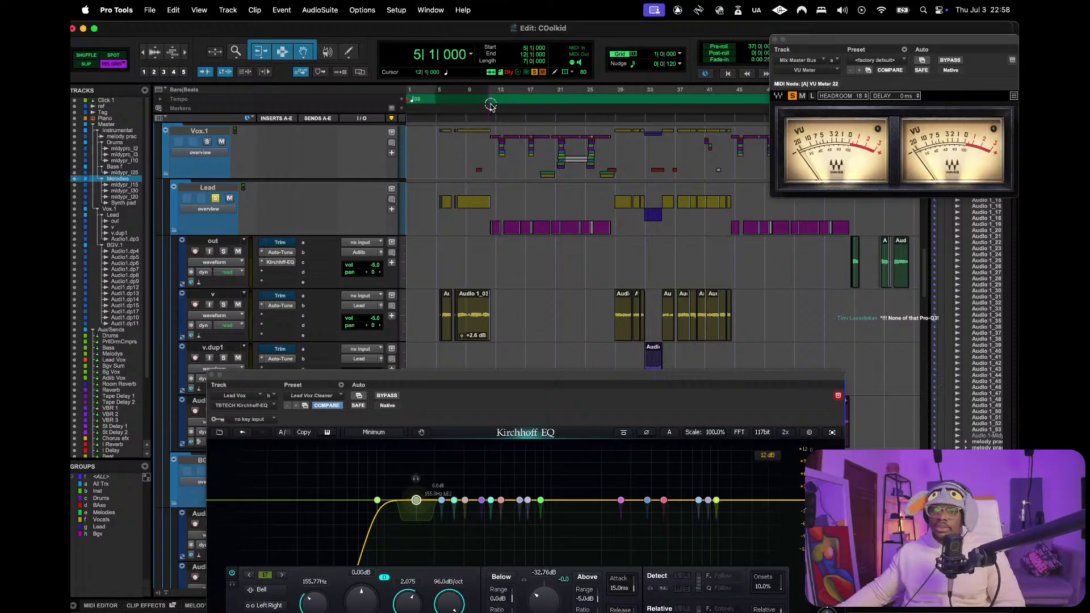
{"action": "left_click_drag", "start_coordinate": [526, 378], "coordinate": [553, 182]}
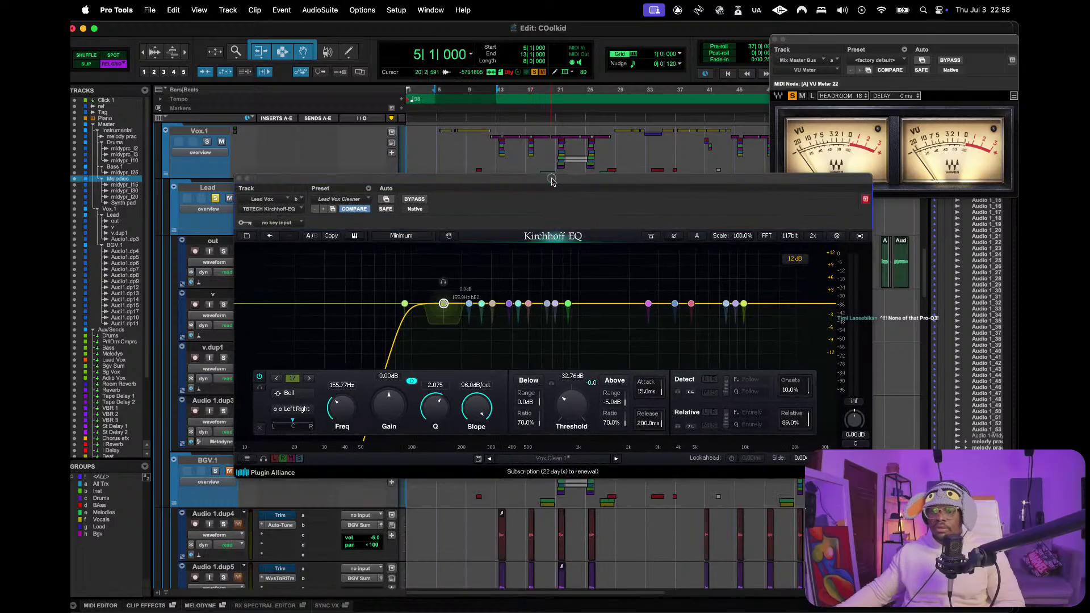
{"action": "key", "text": "space"}
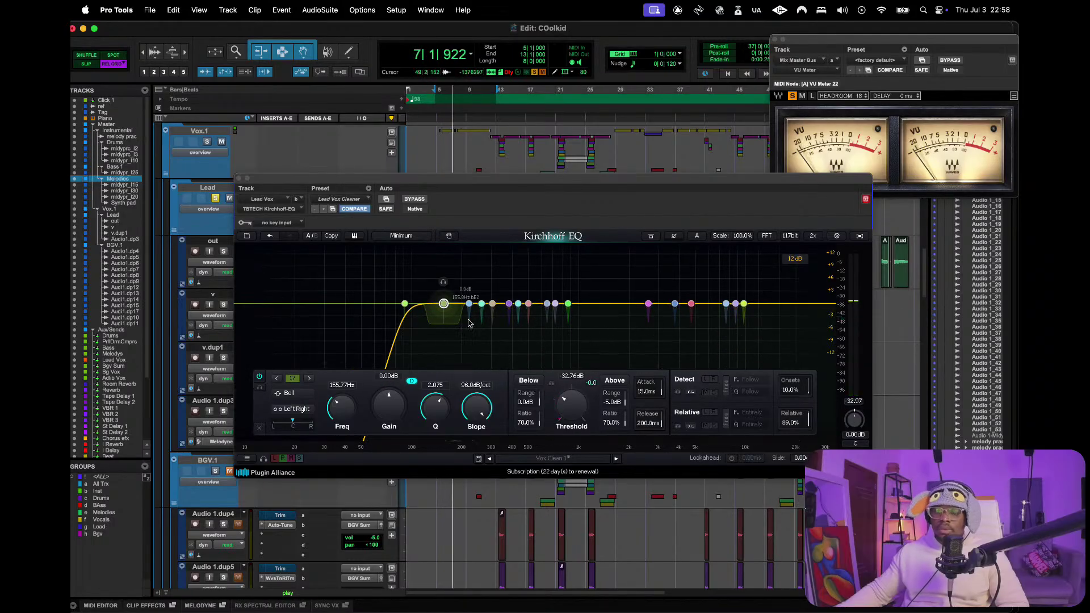
{"action": "key", "text": "space"}
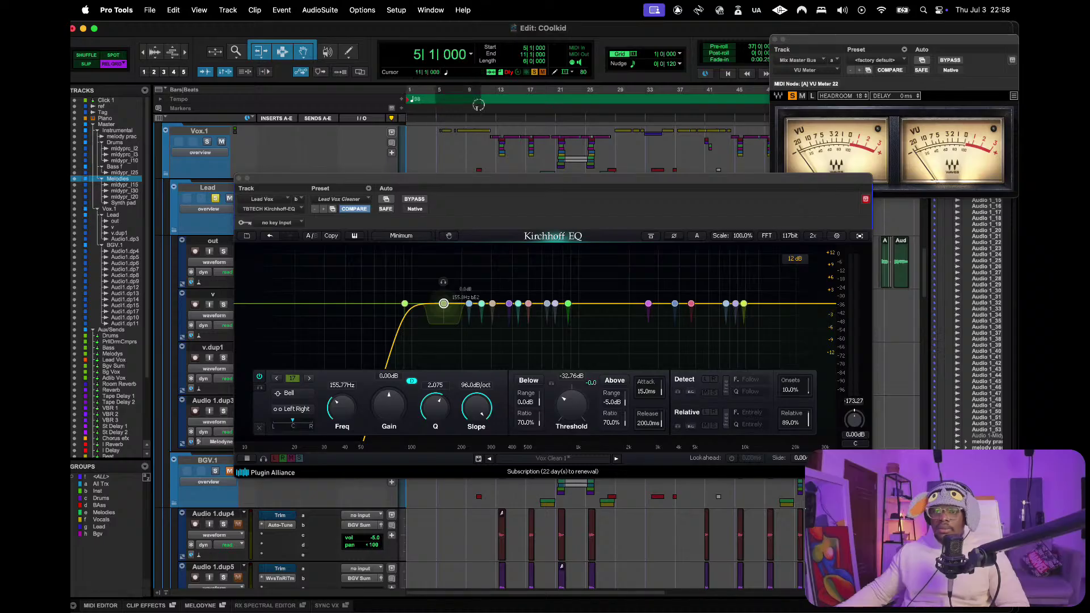
- Delete the 220.59 Hz band and set the neighbouring 156.06 Hz dynamic band's Q to 1.307, auditioning the change during playback
{"action": "left_click", "coordinate": [469, 305]}
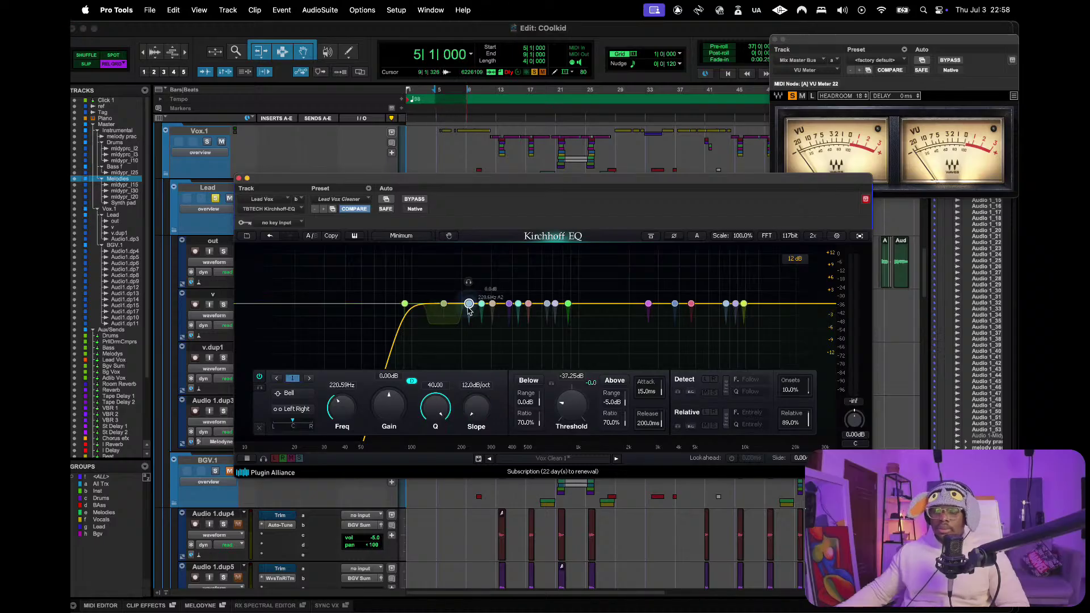
{"action": "left_click", "coordinate": [260, 427]}
{"action": "left_click", "coordinate": [444, 304]}
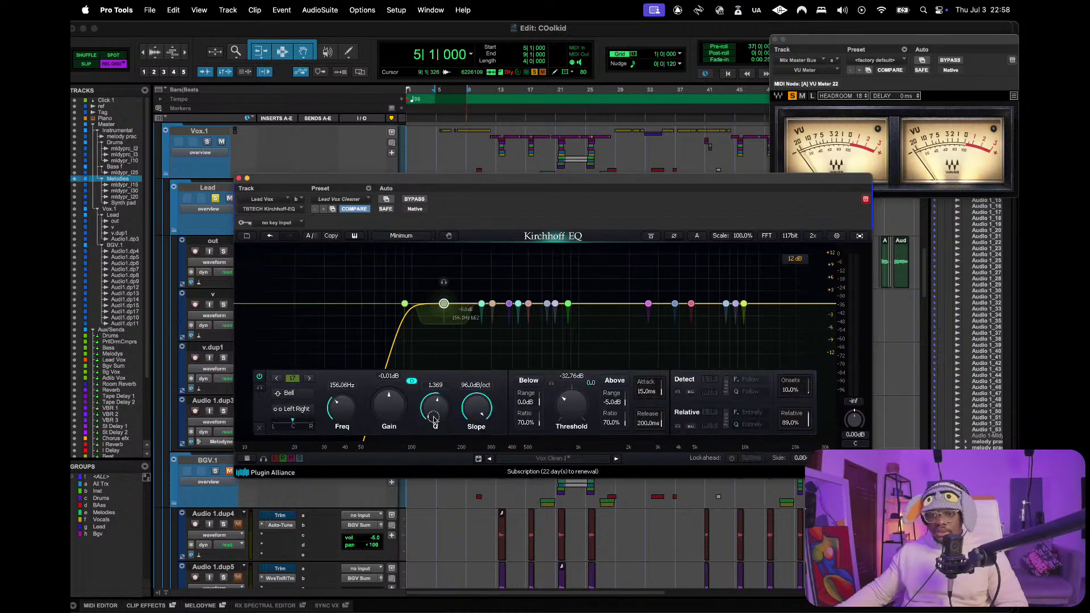
{"action": "scroll", "coordinate": [432, 415], "scroll_direction": "down", "scroll_amount": 1}
{"action": "key", "text": "space"}
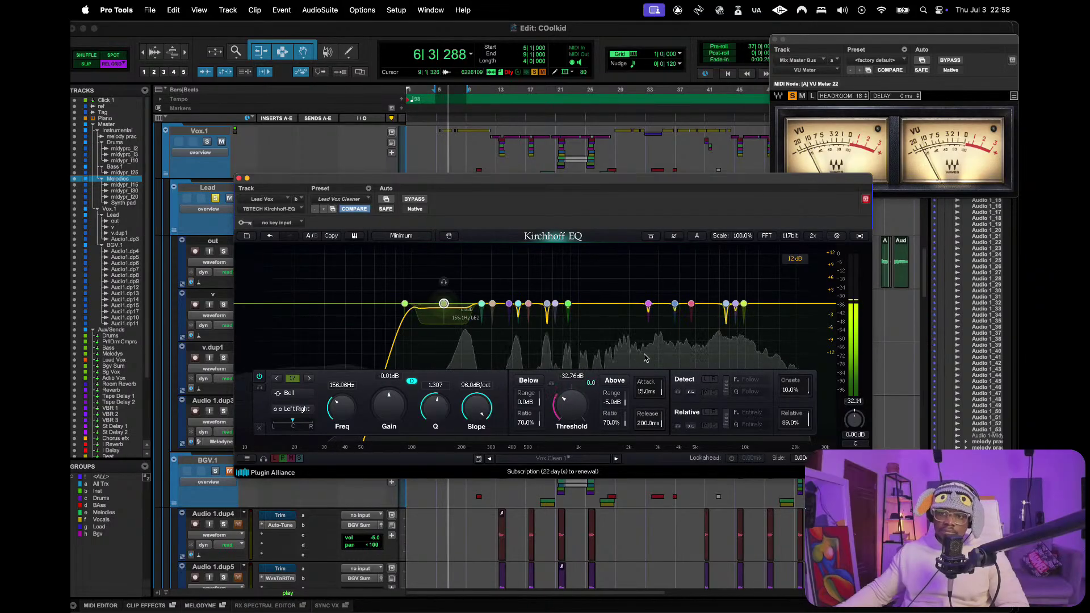
{"action": "key", "text": "space"}
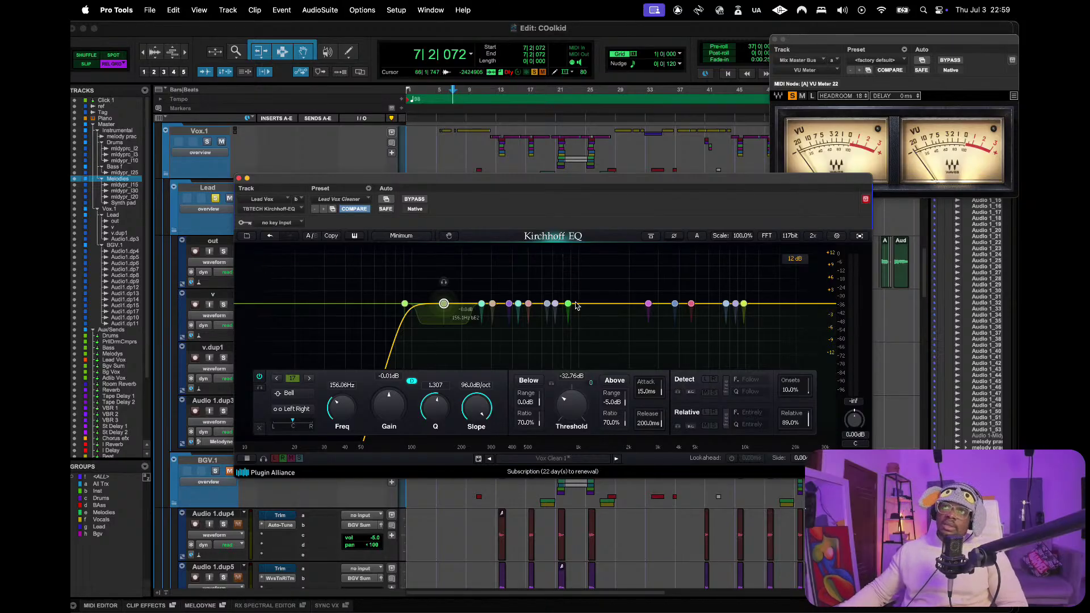
- Highlight the narrow dynamic bands above the 156.06 Hz band, and restrict the selection to the six highest-frequency ones
{"action": "left_click_drag", "start_coordinate": [500, 278], "coordinate": [767, 340]}
{"action": "left_click", "coordinate": [691, 283]}
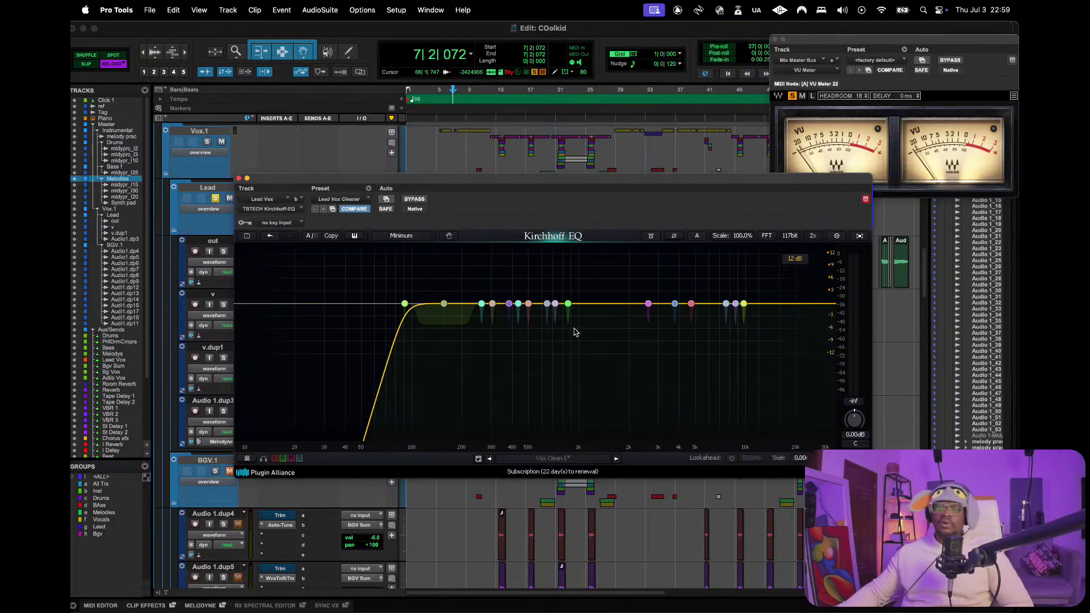
{"action": "left_click_drag", "start_coordinate": [480, 290], "coordinate": [744, 322]}
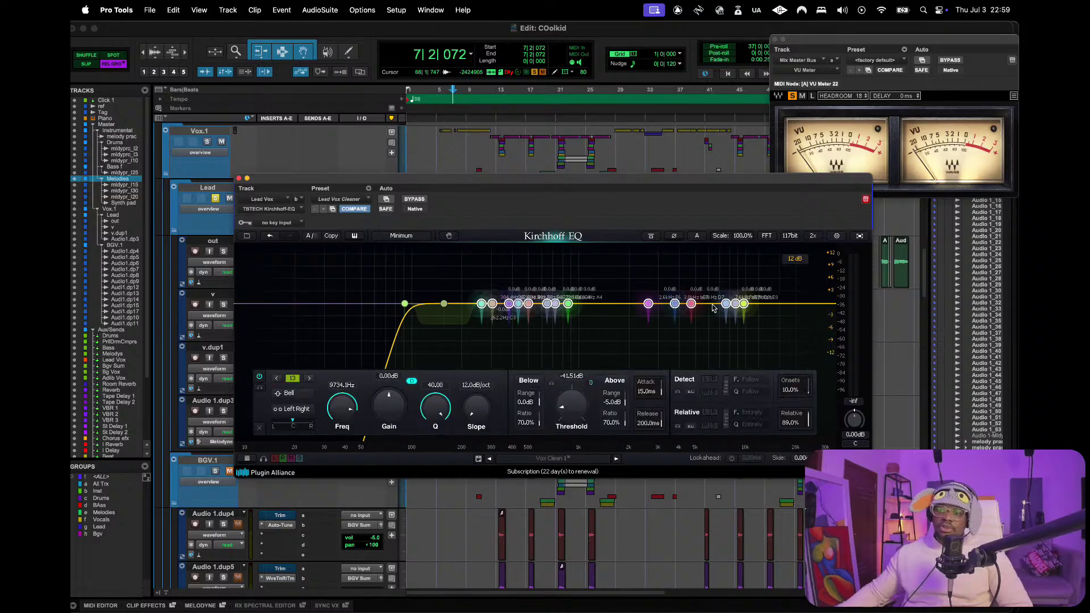
{"action": "left_click_drag", "start_coordinate": [637, 276], "coordinate": [757, 327]}
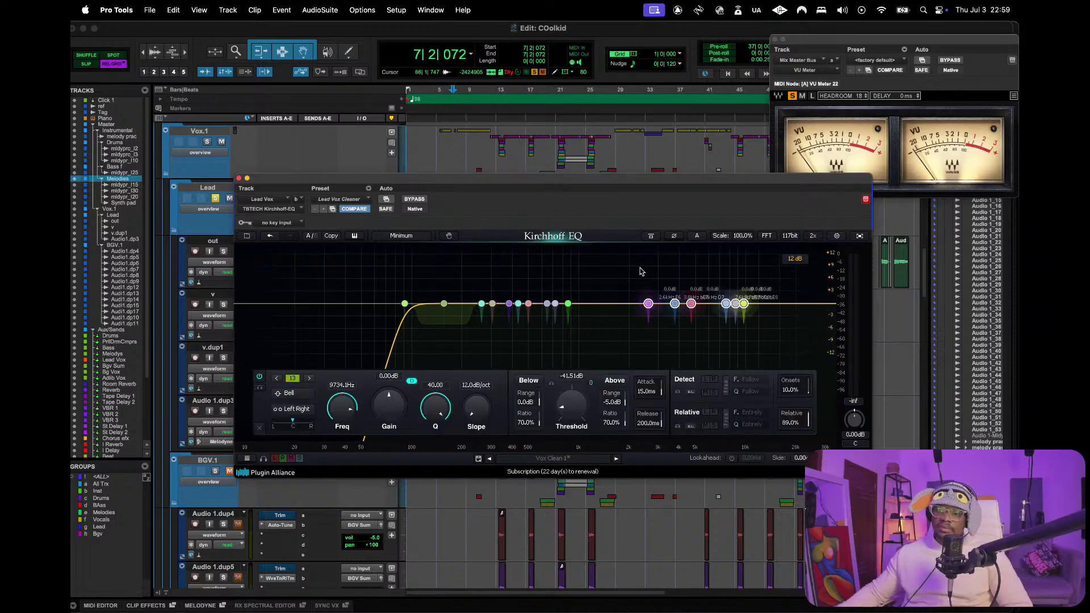
{"action": "left_click_drag", "start_coordinate": [639, 277], "coordinate": [745, 317]}
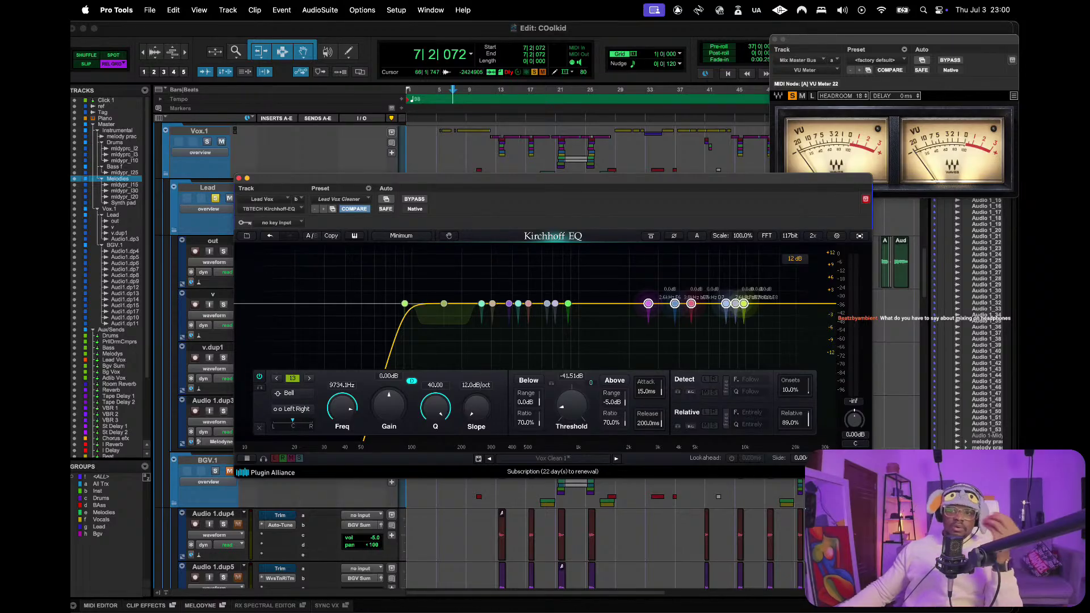
- Inspect the Kirchhoff EQ band at about 156 Hz and play the lead vocal through the EQ
{"action": "left_click", "coordinate": [444, 304]}
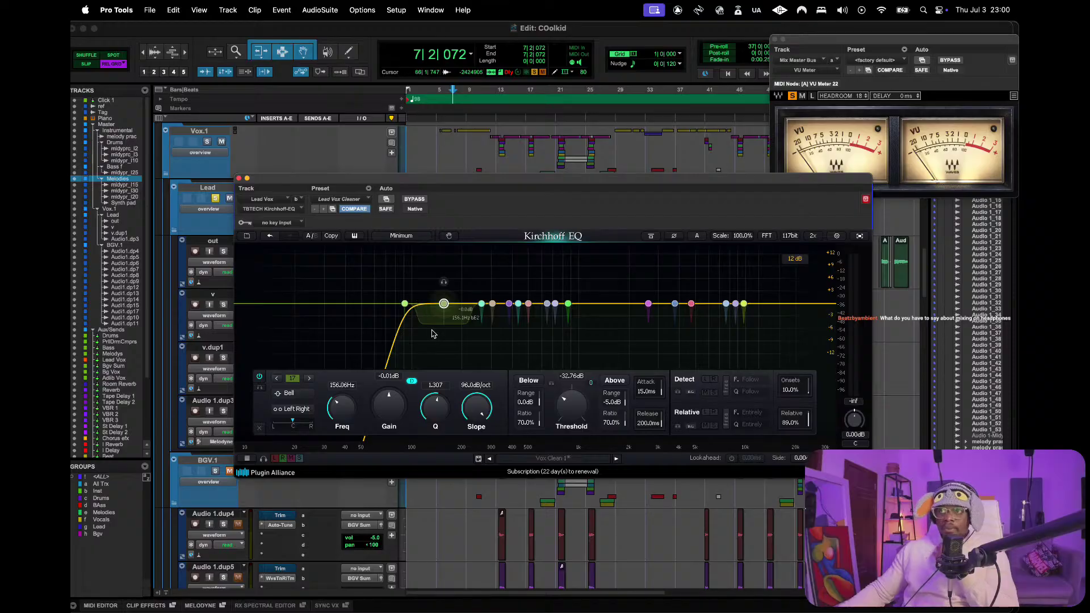
{"action": "left_click", "coordinate": [613, 322]}
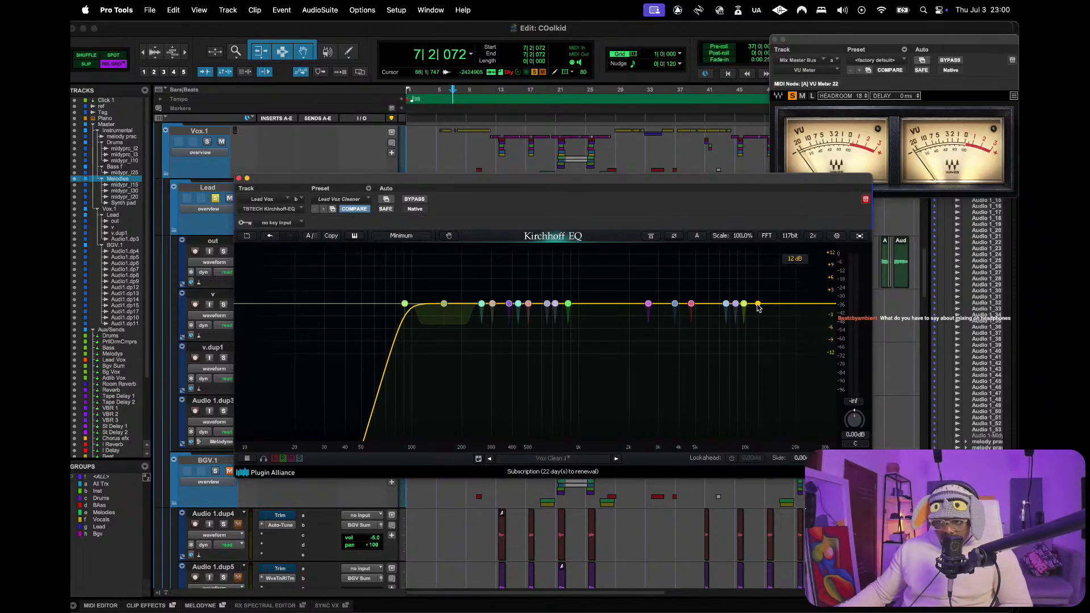
{"action": "key", "text": "space"}
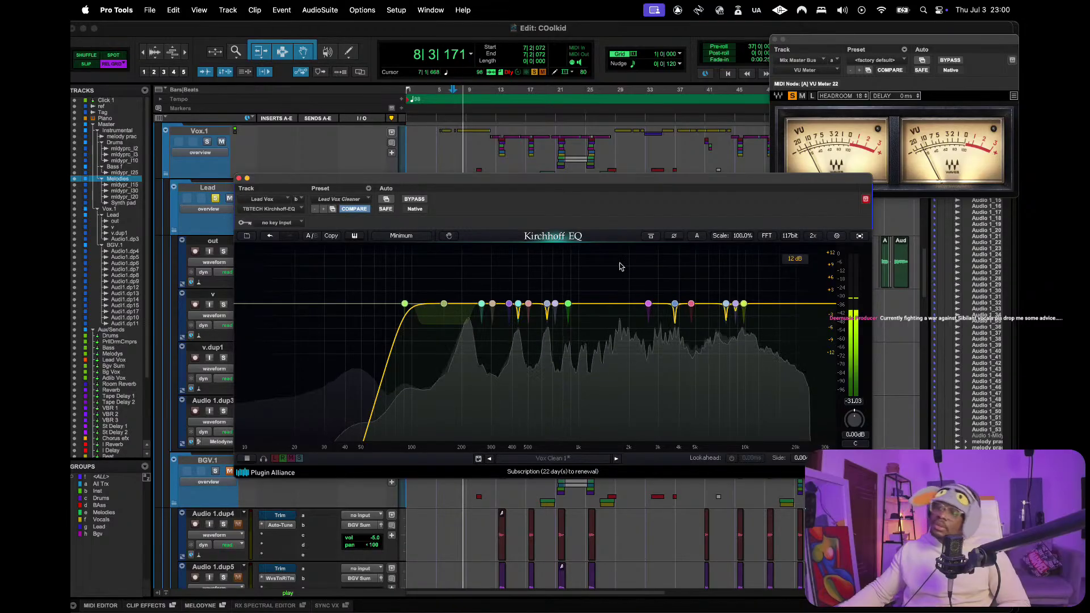
{"action": "key", "text": "space"}
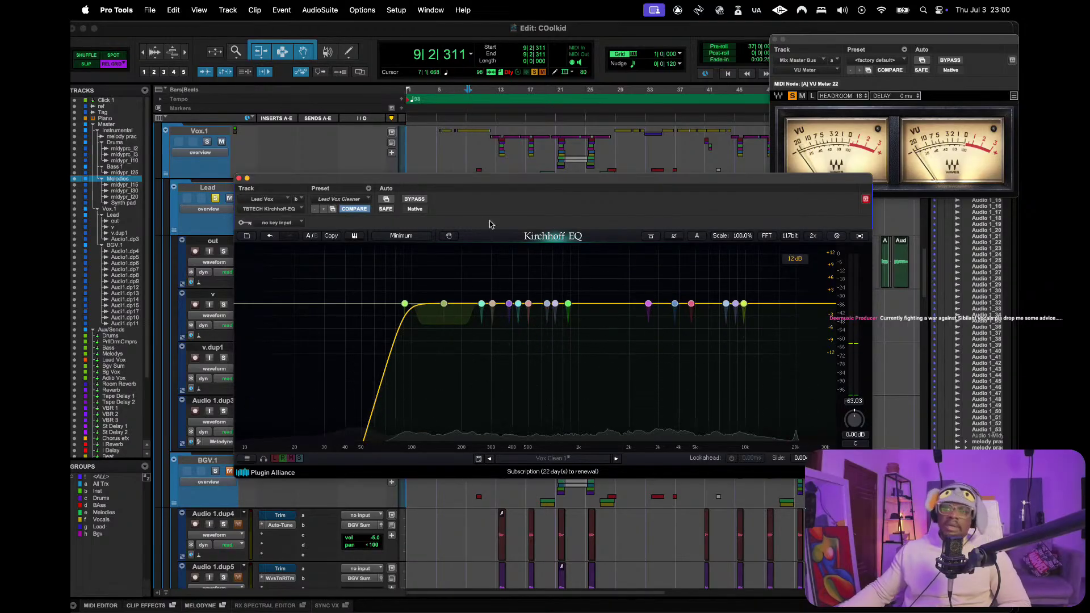
- Select bars 5 to 13 and compare the lead vocal with the Kirchhoff EQ bypassed and active
{"action": "left_click_drag", "start_coordinate": [490, 224], "coordinate": [519, 274]}
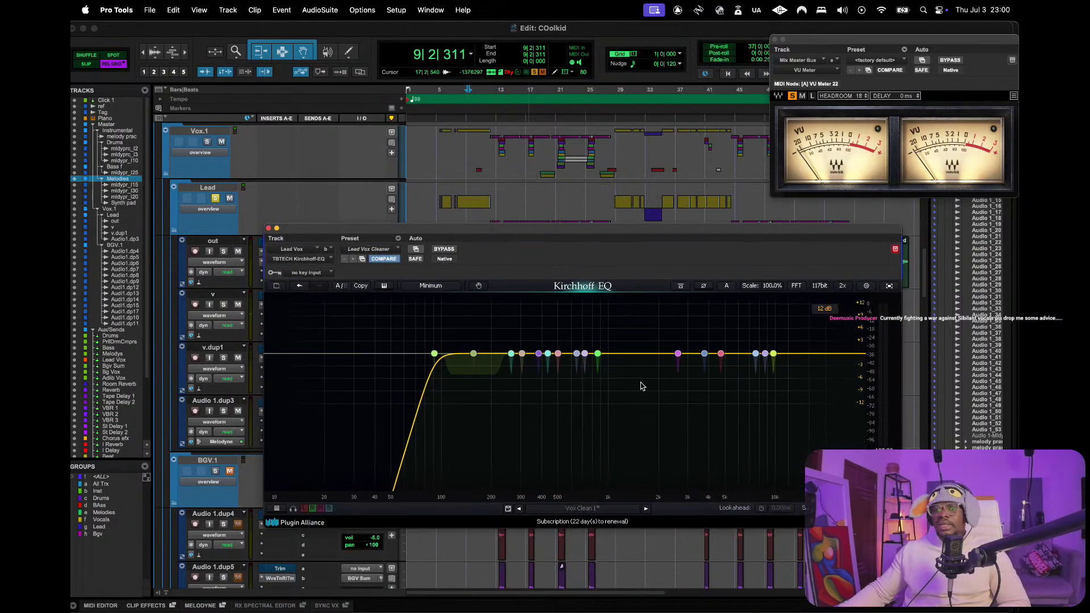
{"action": "left_click_drag", "start_coordinate": [437, 104], "coordinate": [491, 105]}
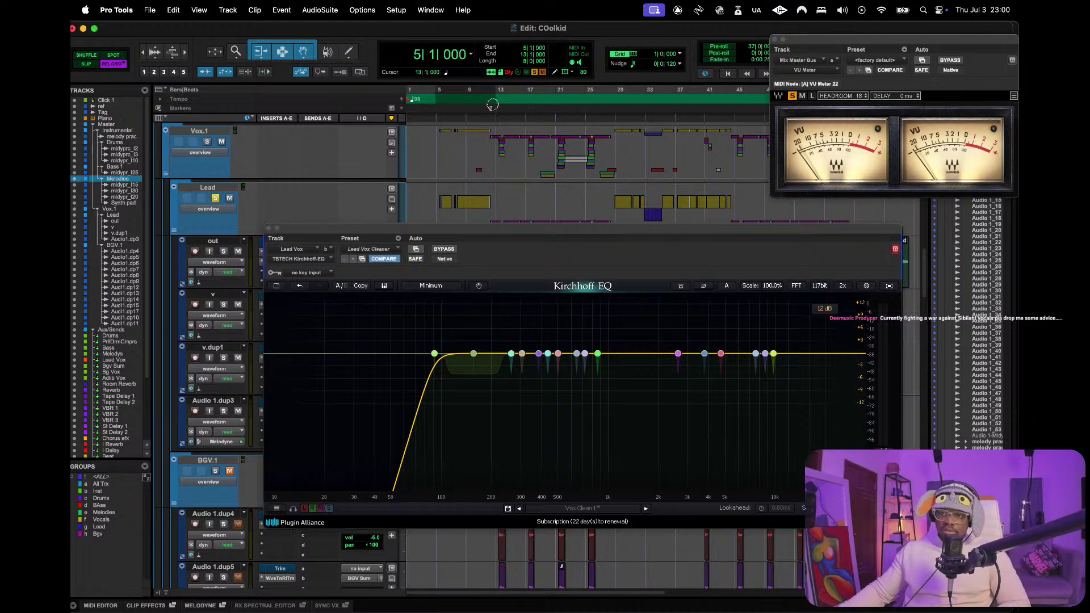
{"action": "key", "text": "n"}
{"action": "left_click_drag", "start_coordinate": [590, 235], "coordinate": [578, 200]}
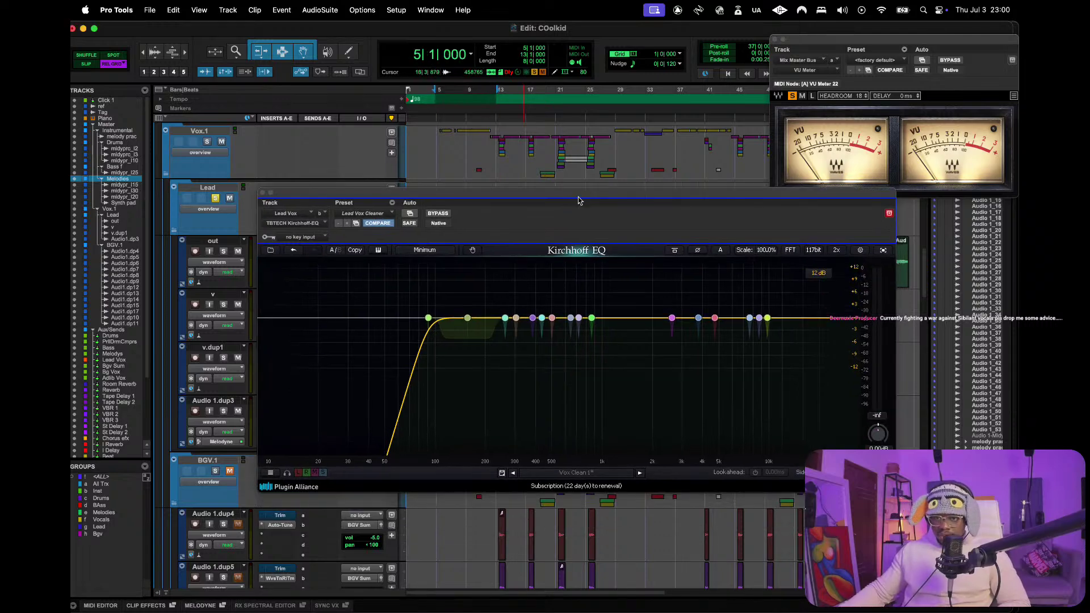
{"action": "left_click", "coordinate": [438, 213]}
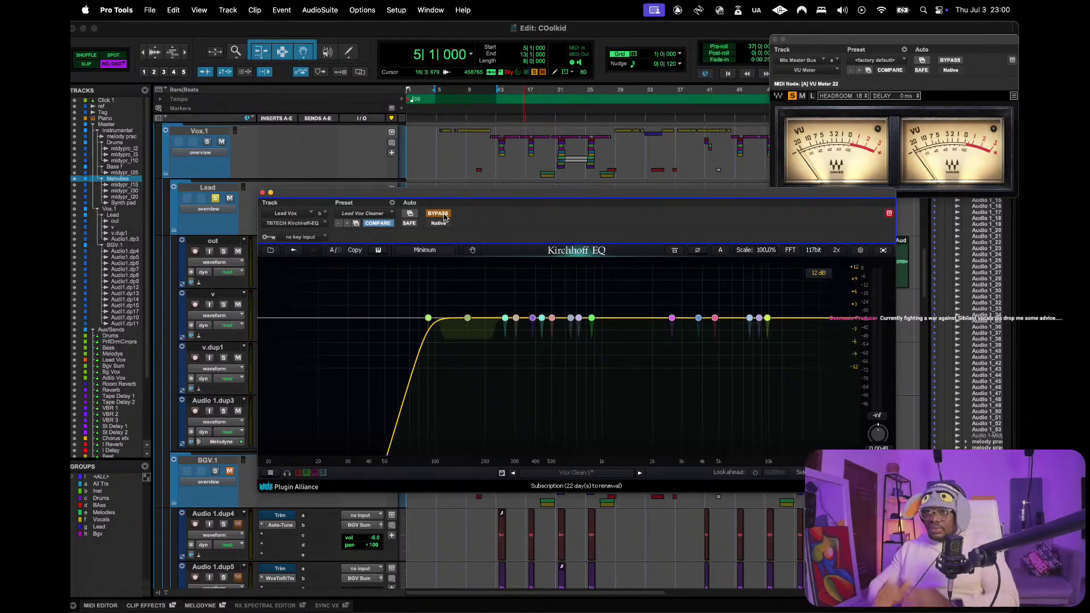
{"action": "key", "text": "space"}
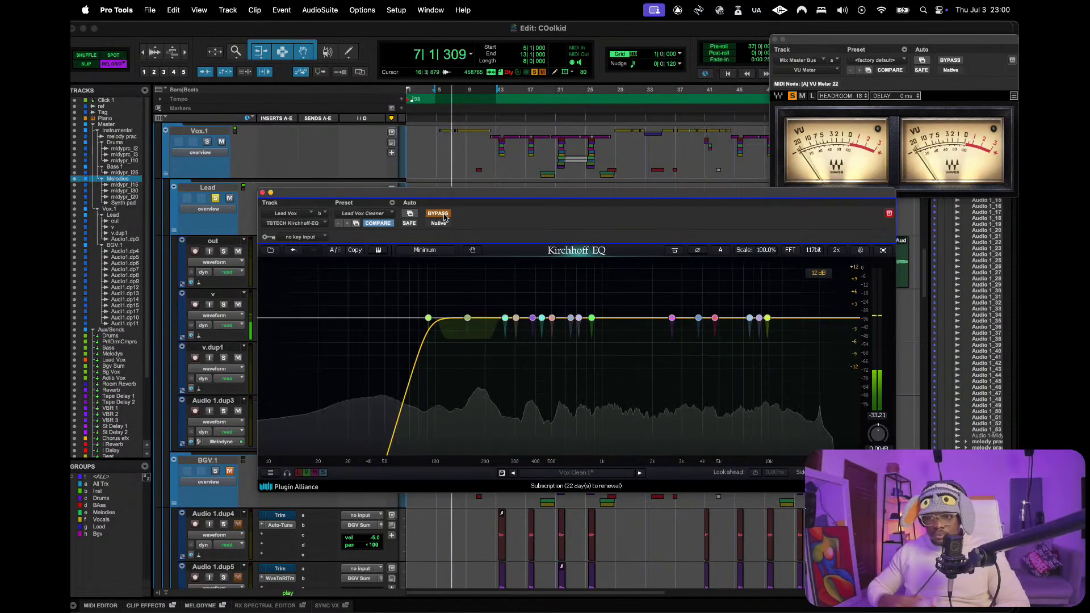
{"action": "left_click", "coordinate": [445, 217]}
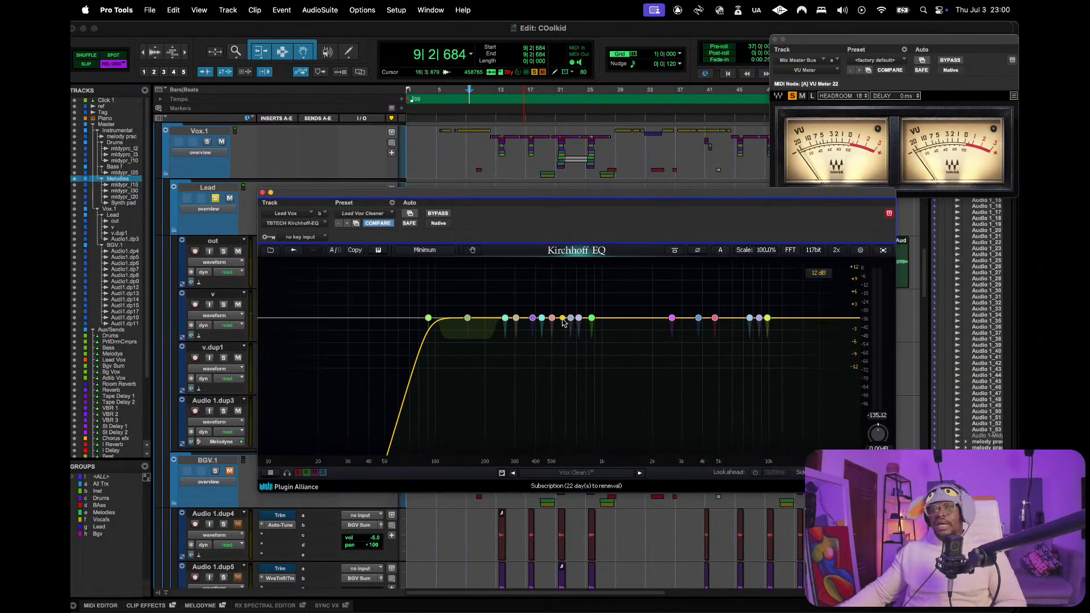
{"action": "left_click", "coordinate": [562, 320]}
{"action": "left_click", "coordinate": [571, 322]}
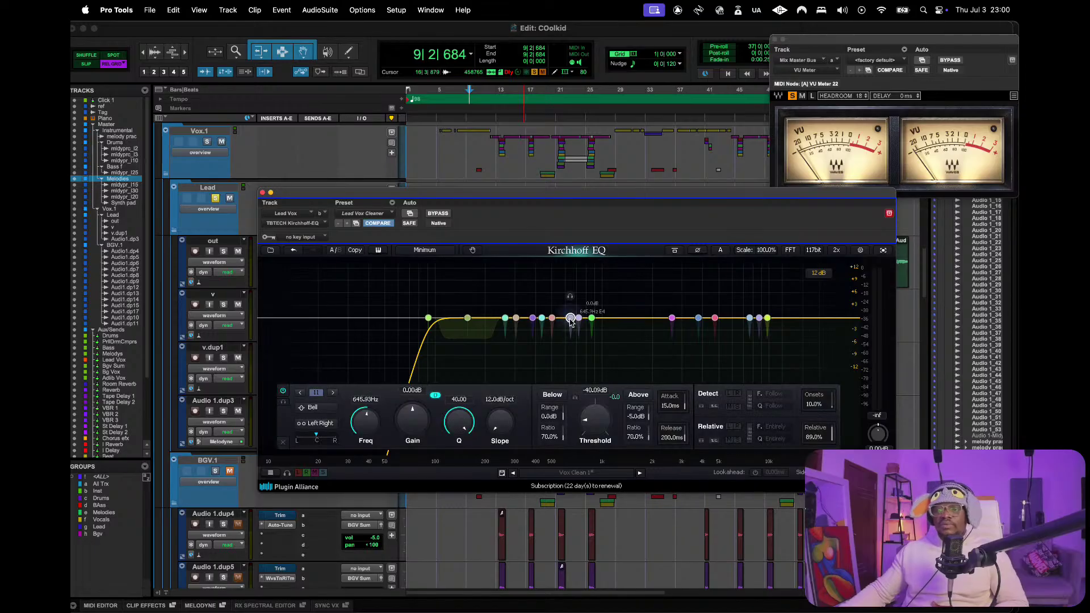
{"action": "left_click", "coordinate": [560, 321]}
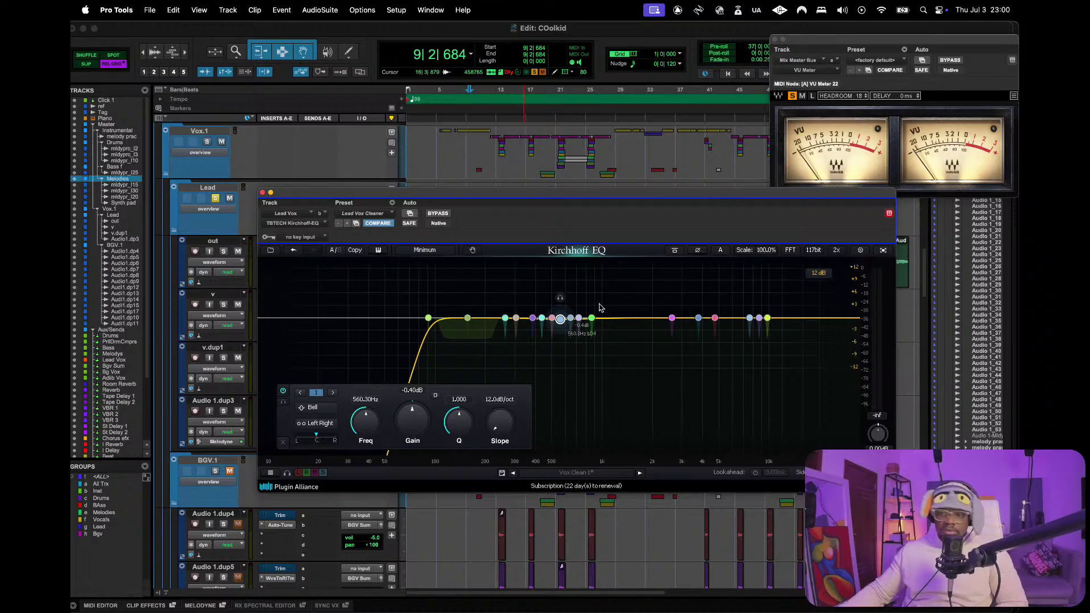
{"action": "key", "text": "space"}
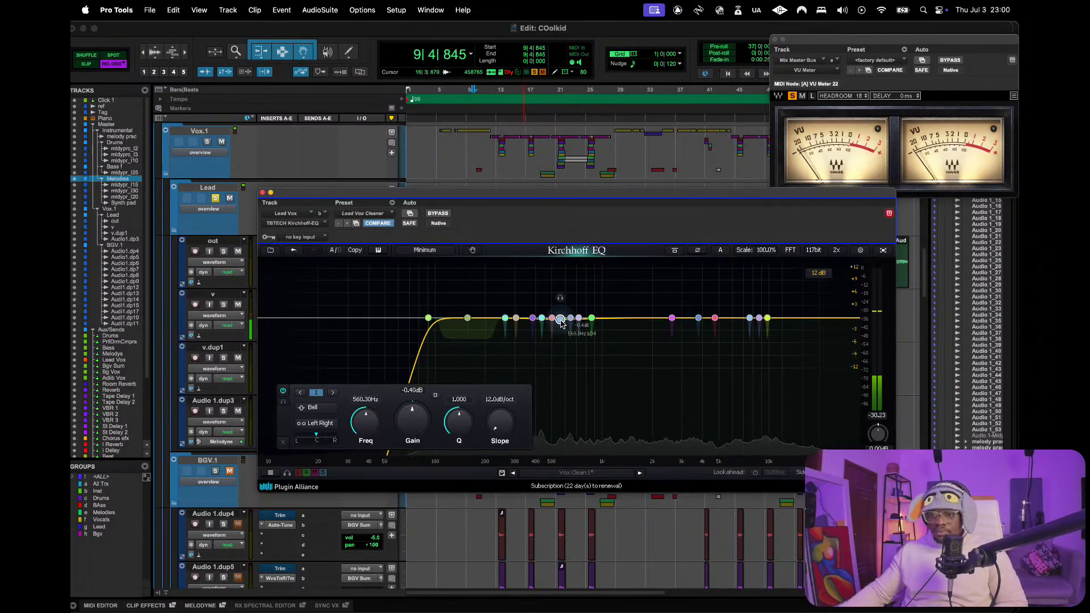
{"action": "left_click_drag", "start_coordinate": [560, 321], "coordinate": [561, 321]}
{"action": "left_click", "coordinate": [283, 444]}
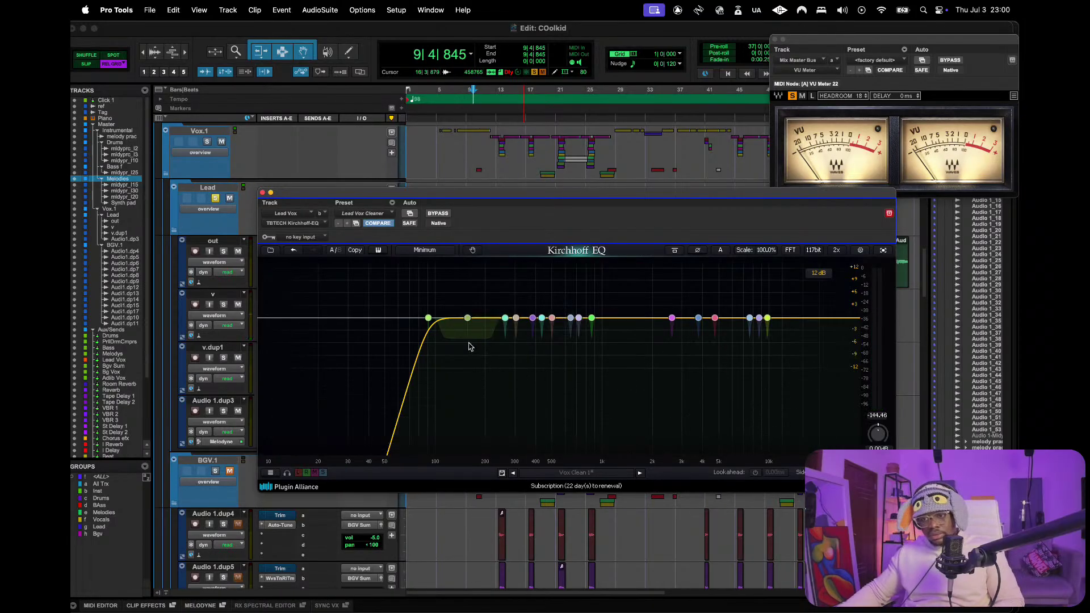
- Duplicate the 645.93 Hz dynamic EQ band in place, sweep the boosted copy to about 569 Hz, and reset its gain to 0 dB
{"action": "left_click", "coordinate": [570, 318]}
{"action": "right_click", "coordinate": [571, 319]}
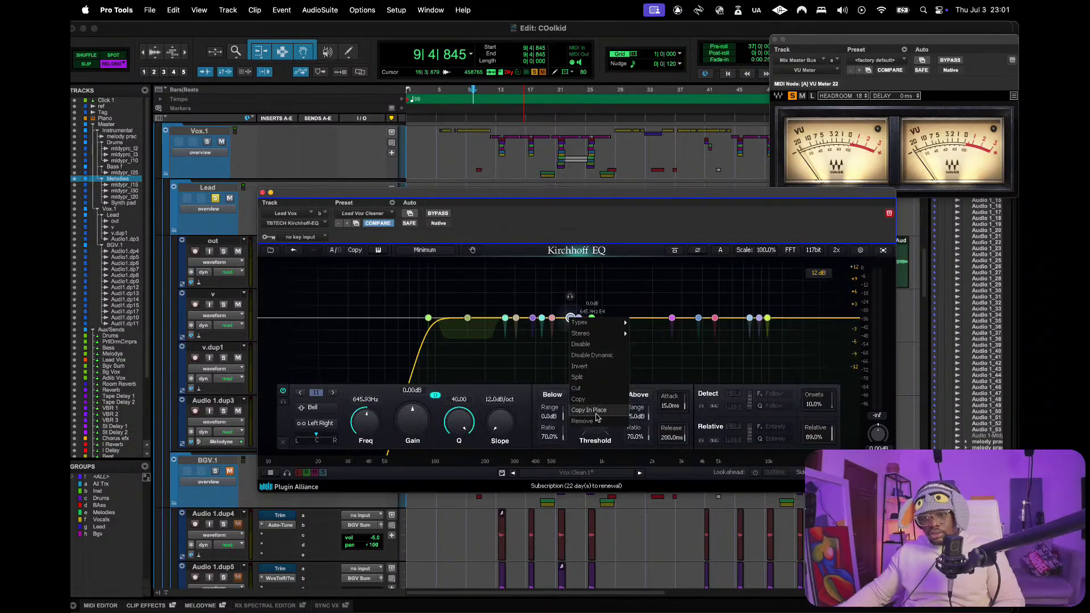
{"action": "left_click", "coordinate": [595, 411]}
{"action": "left_click_drag", "start_coordinate": [572, 322], "coordinate": [562, 179]}
{"action": "key", "text": "space"}
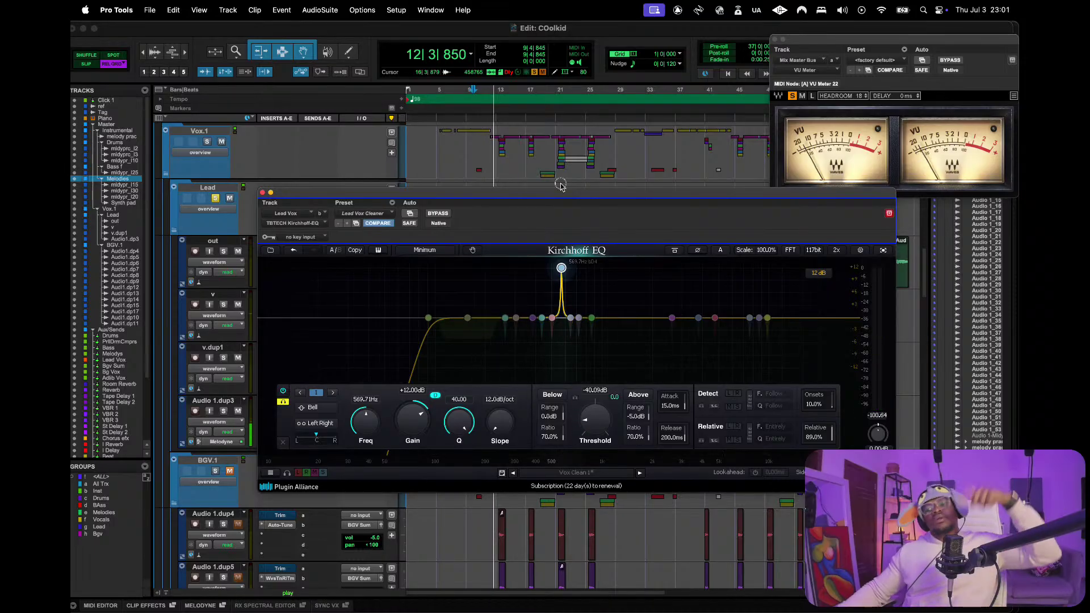
{"action": "key", "text": "space"}
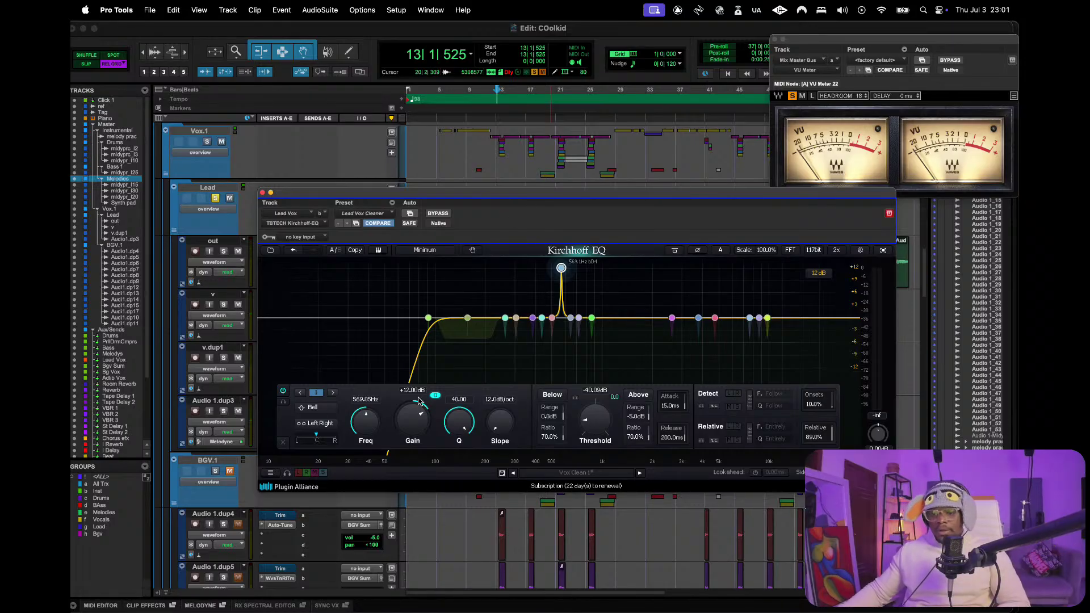
{"action": "double_click", "coordinate": [409, 424]}
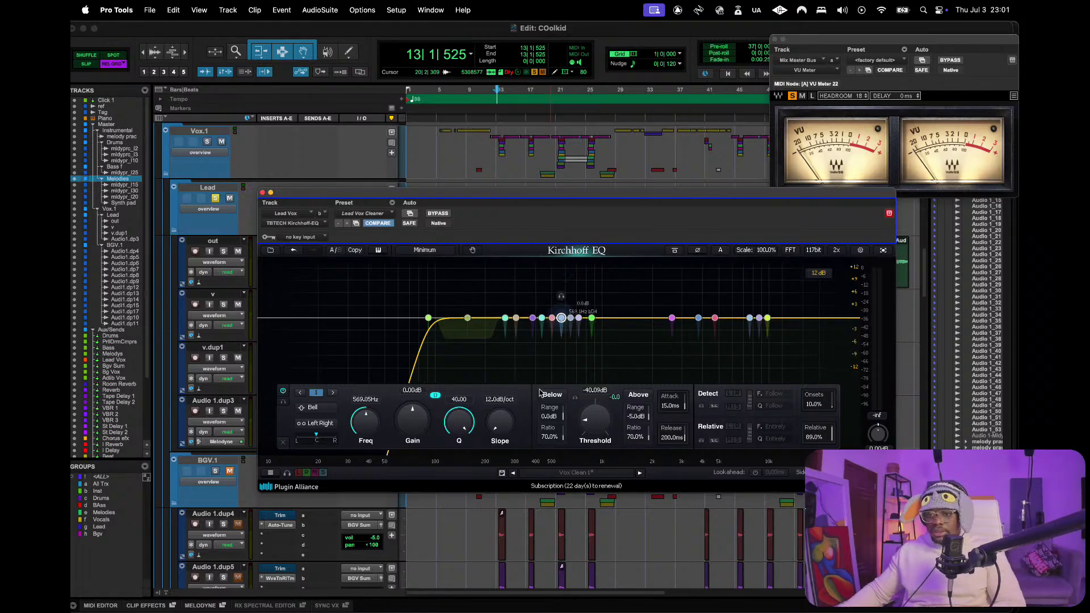
- Listen to the lead vocal through the extended Kirchhoff EQ and close the plug-in window
{"action": "key", "text": "space"}
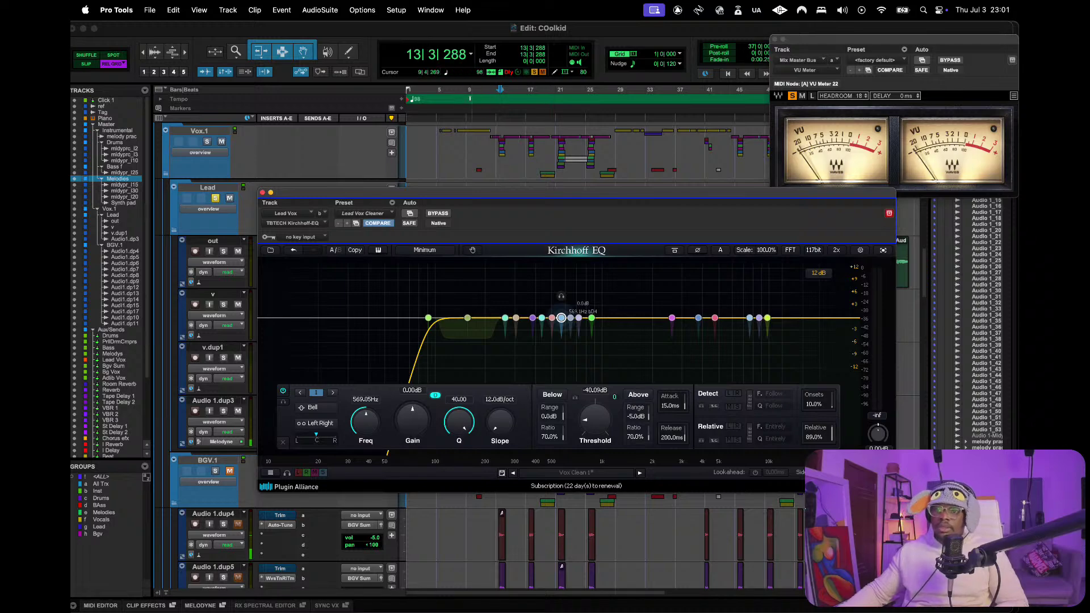
{"action": "key", "text": "space"}
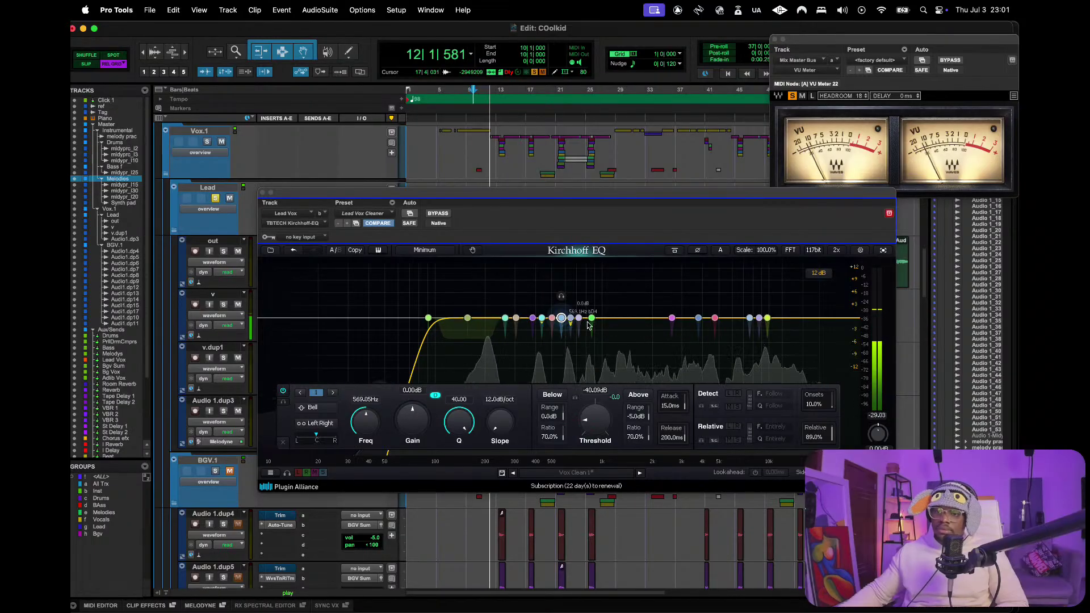
{"action": "key", "text": "space"}
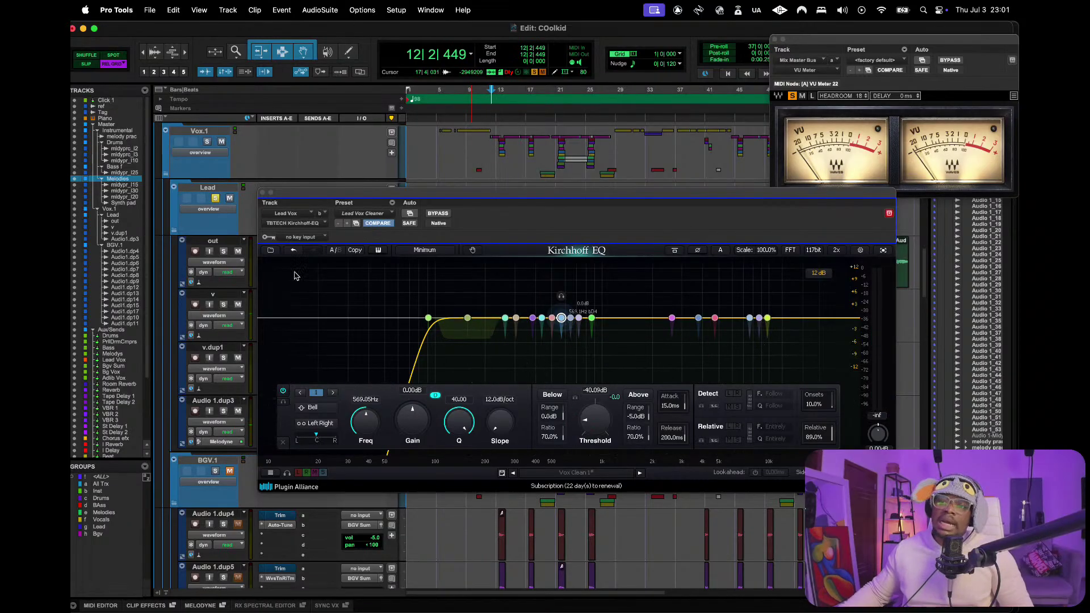
{"action": "left_click", "coordinate": [262, 192]}
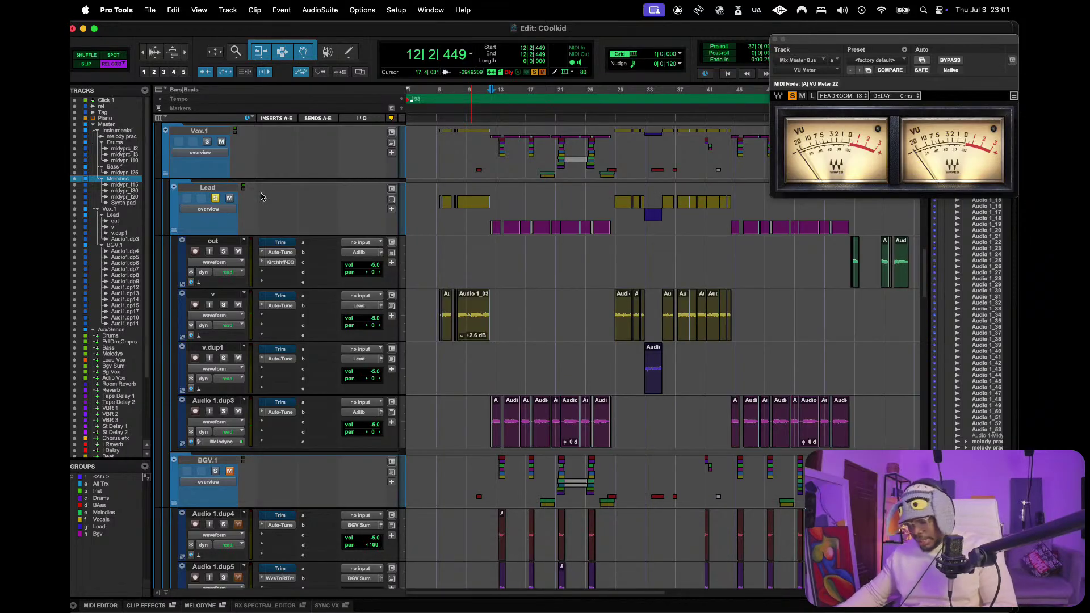
- Open the Nectar 4 De-Esser on the Lead Vox track and return to the Edit window
{"action": "key", "text": "super+equal"}
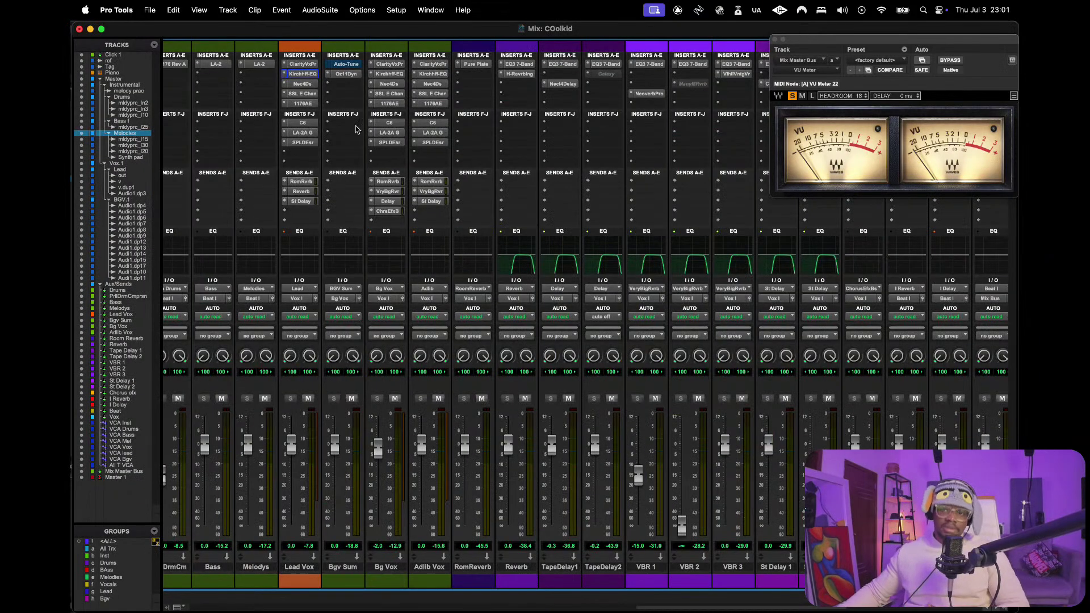
{"action": "left_click", "coordinate": [301, 84]}
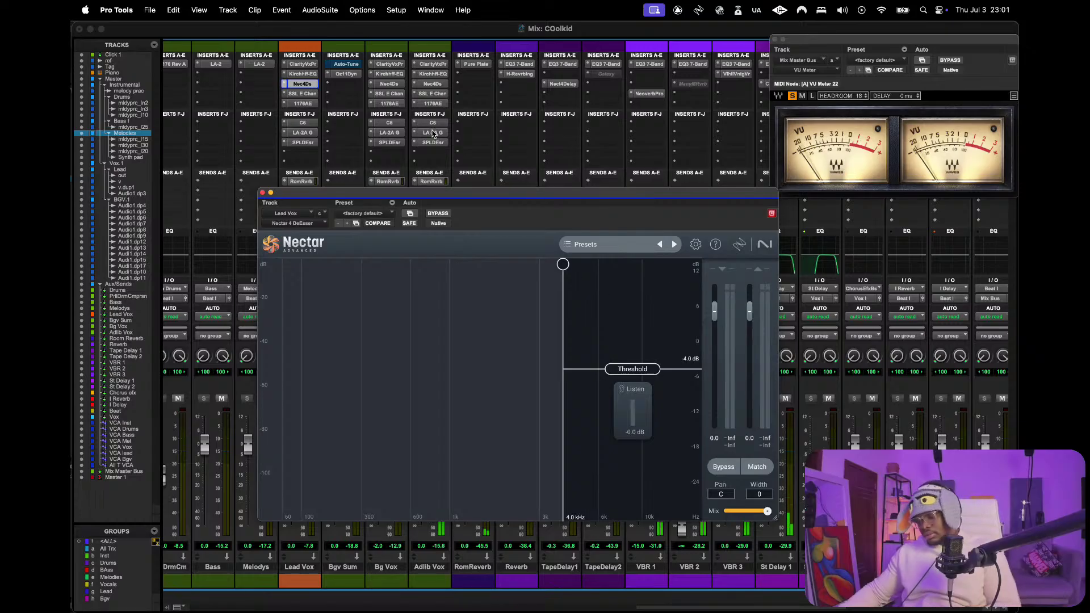
{"action": "key", "text": "super+equal"}
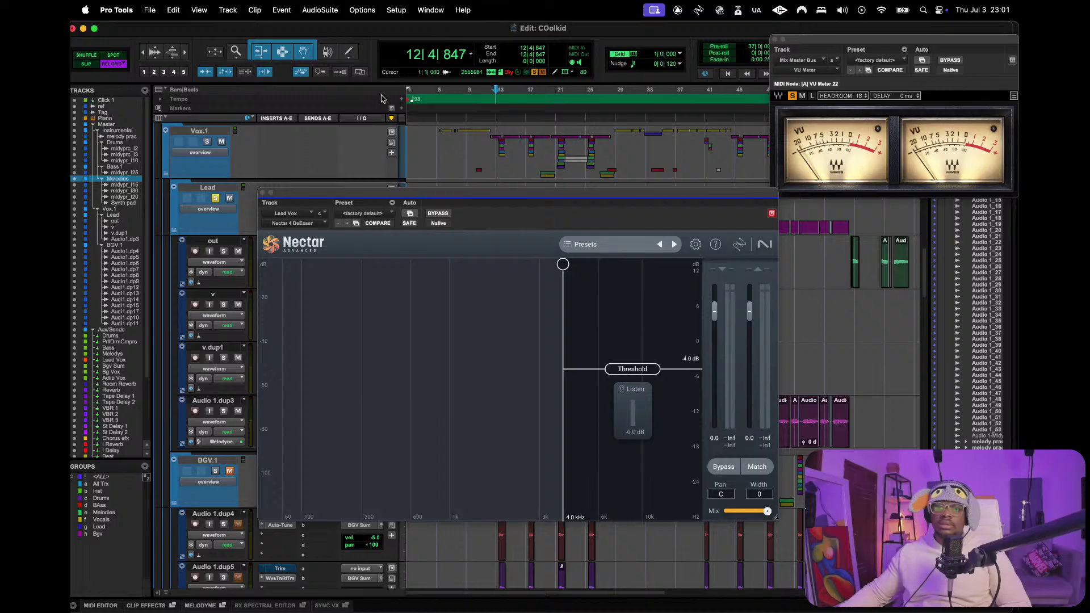
- Set the timeline selection to bars 5 through 13 as the lead vocal's playback range
{"action": "left_click_drag", "start_coordinate": [441, 102], "coordinate": [499, 101]}
{"action": "key", "text": "space"}
{"action": "key", "text": "space"}
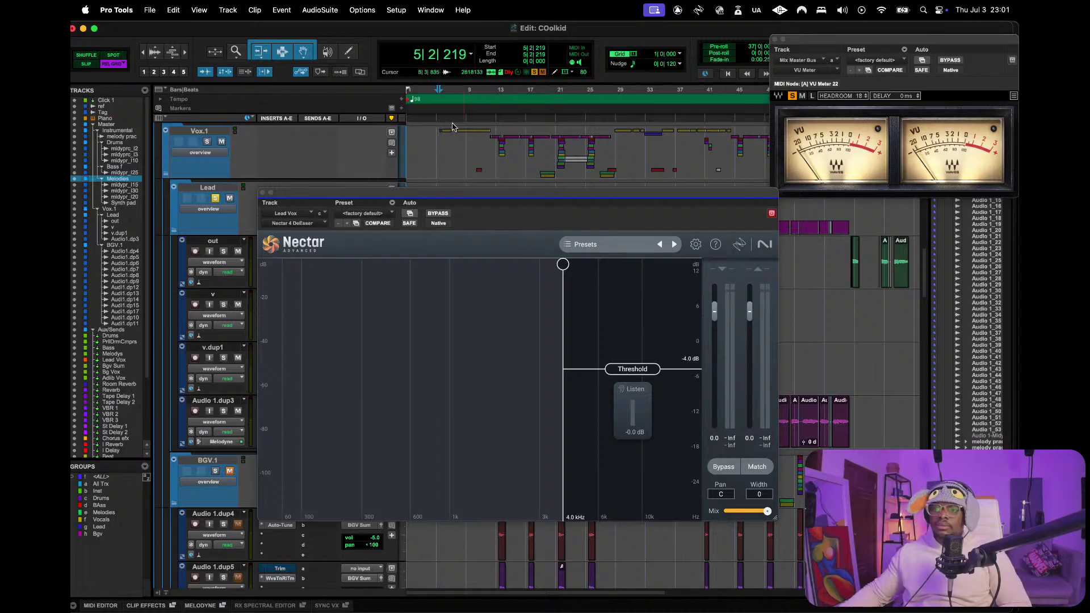
{"action": "left_click_drag", "start_coordinate": [437, 101], "coordinate": [504, 101]}
{"action": "key", "text": "space"}
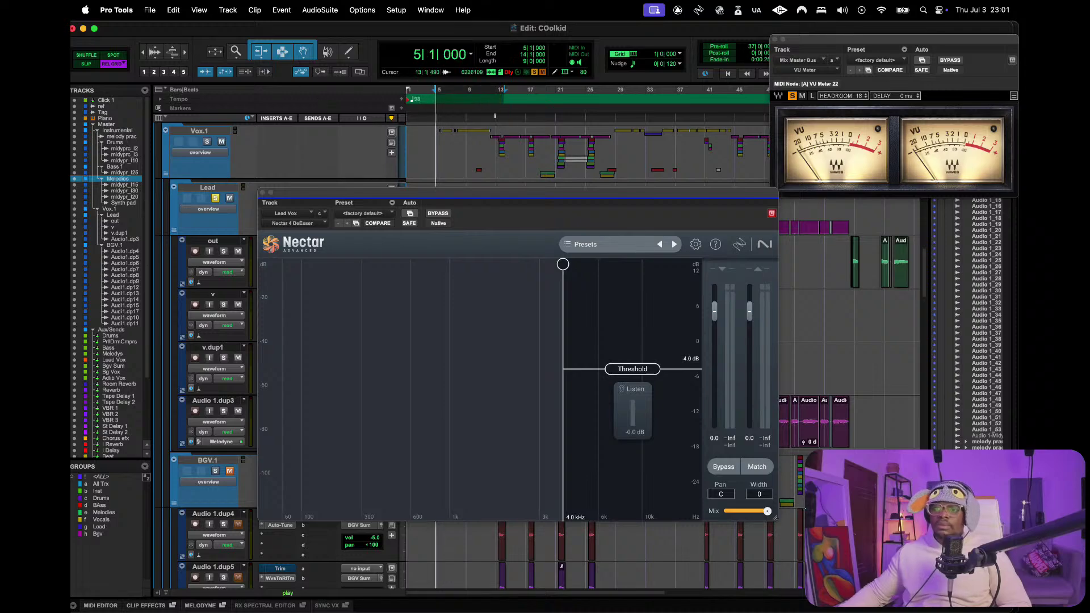
{"action": "mouse_move", "coordinate": [504, 93]}
{"action": "left_mouse_down"}
{"action": "mouse_move", "coordinate": [449, 100]}
{"action": "mouse_move", "coordinate": [485, 98]}
{"action": "left_mouse_up"}
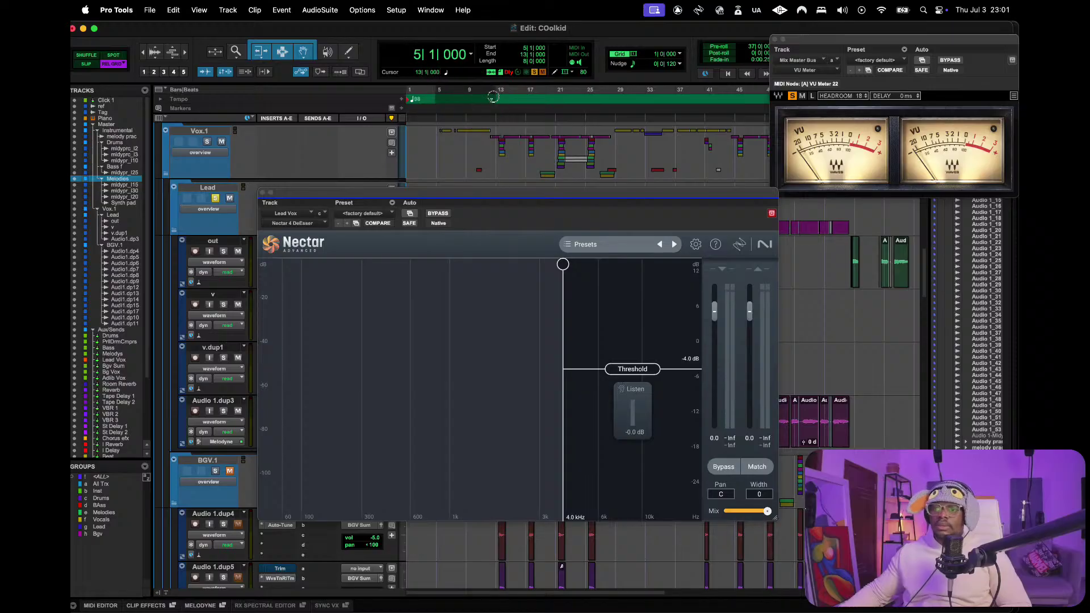
- Lower the de-esser's frequency to 3.0 kHz while playing the selected lead vocal section
{"action": "key", "text": "space"}
{"action": "left_click_drag", "start_coordinate": [555, 194], "coordinate": [555, 143]}
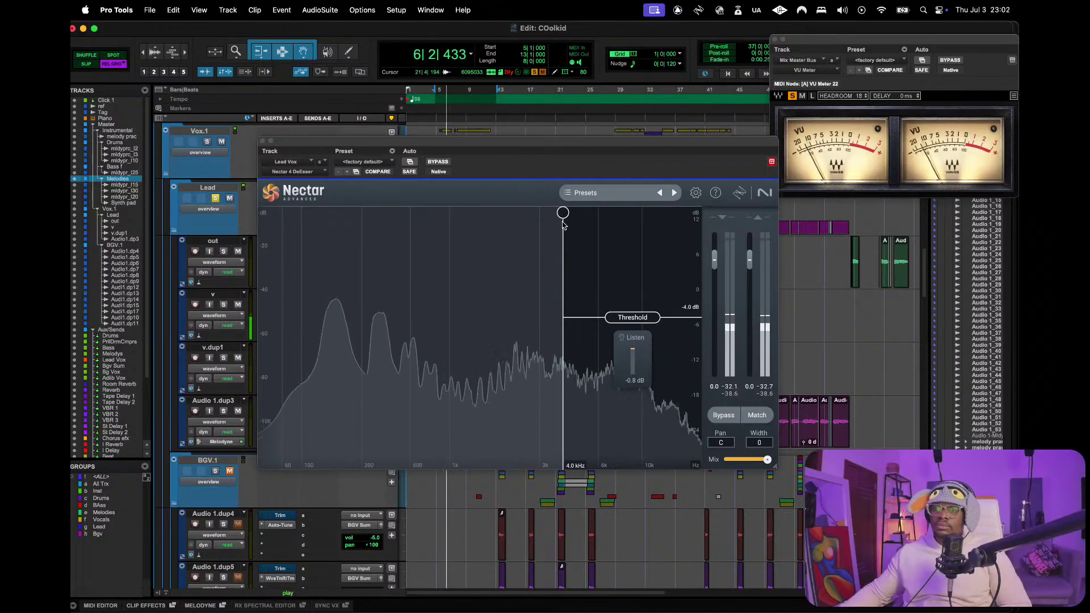
{"action": "left_click_drag", "start_coordinate": [560, 221], "coordinate": [541, 222]}
{"action": "key", "text": "space"}
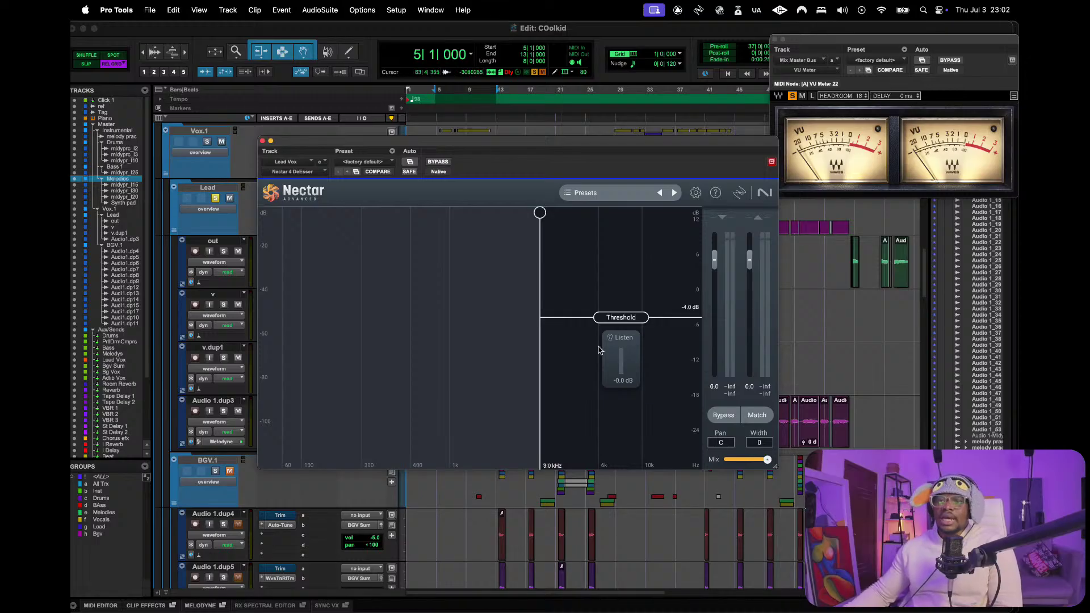
{"action": "mouse_move", "coordinate": [491, 142]}
{"action": "left_mouse_down"}
{"action": "mouse_move", "coordinate": [467, 107]}
{"action": "mouse_move", "coordinate": [474, 130]}
{"action": "left_mouse_up"}
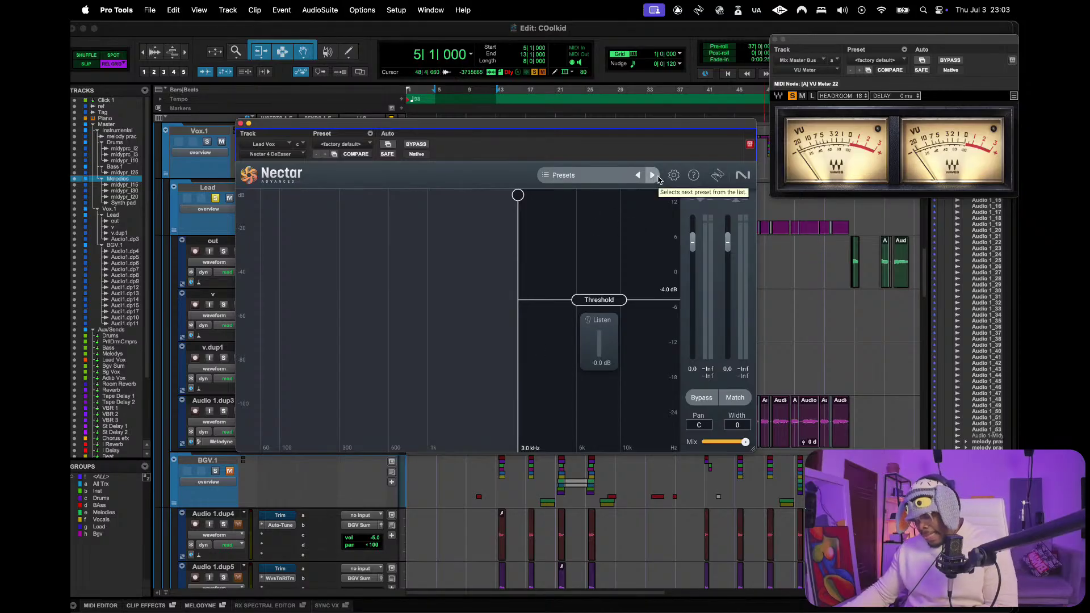
- Open Clarity Vx Pro on the Lead Vox track and raise its highest crossover to about 10154 Hz
{"action": "key", "text": "super+equal"}
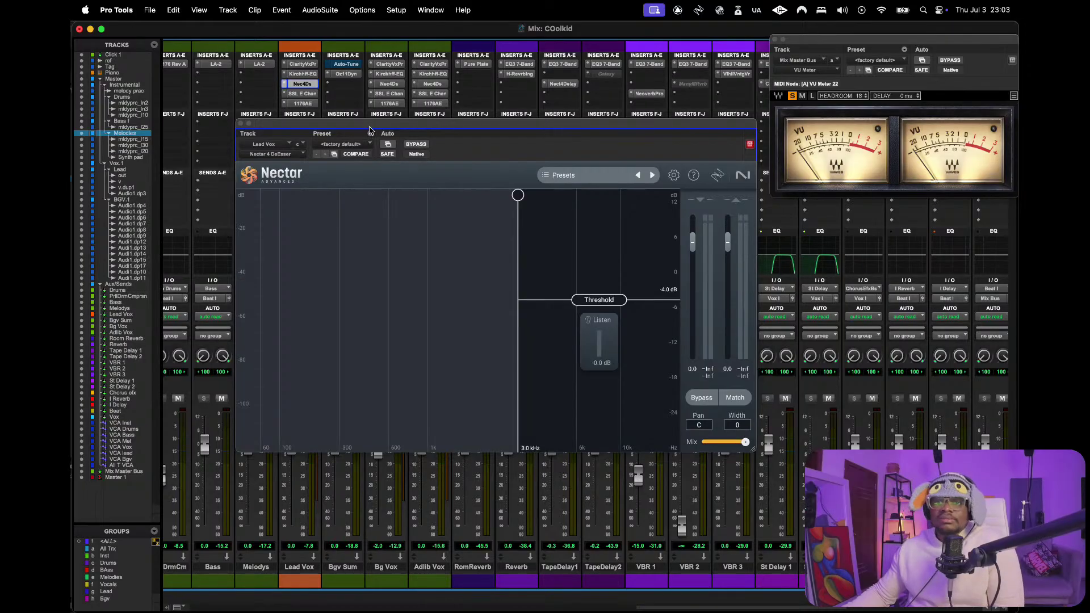
{"action": "left_click_drag", "start_coordinate": [369, 131], "coordinate": [339, 212]}
{"action": "left_click", "coordinate": [302, 64]}
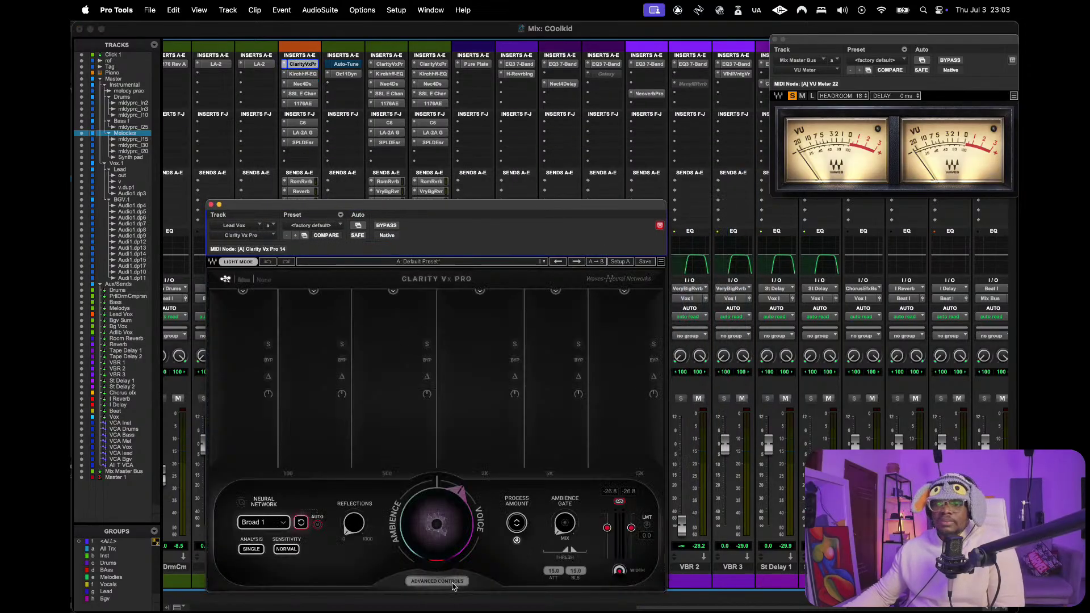
{"action": "left_click_drag", "start_coordinate": [504, 211], "coordinate": [447, 139]}
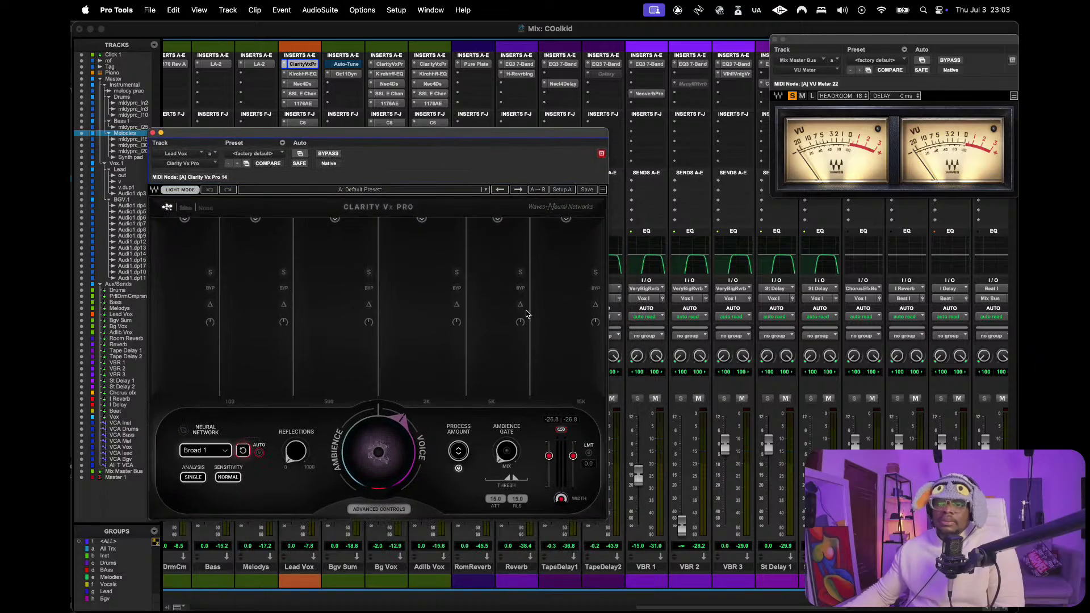
{"action": "left_click_drag", "start_coordinate": [535, 319], "coordinate": [554, 305]}
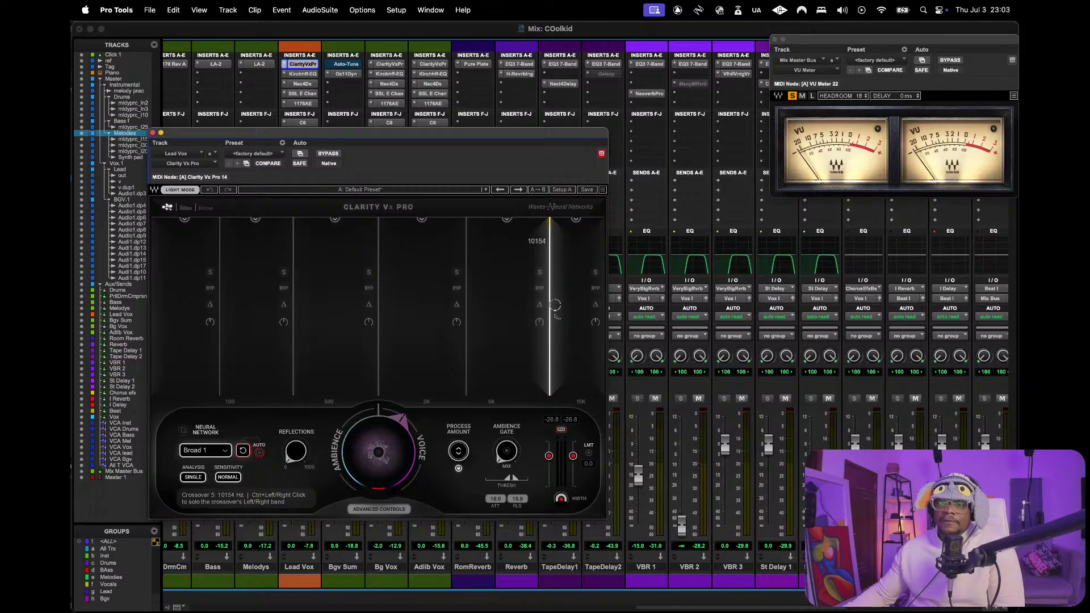
- Lower Clarity Vx Pro's band 6 process amount to 39.6% while auditioning that band in solo, then unsolo it and close the plug-in
{"action": "left_click_drag", "start_coordinate": [575, 228], "coordinate": [567, 365]}
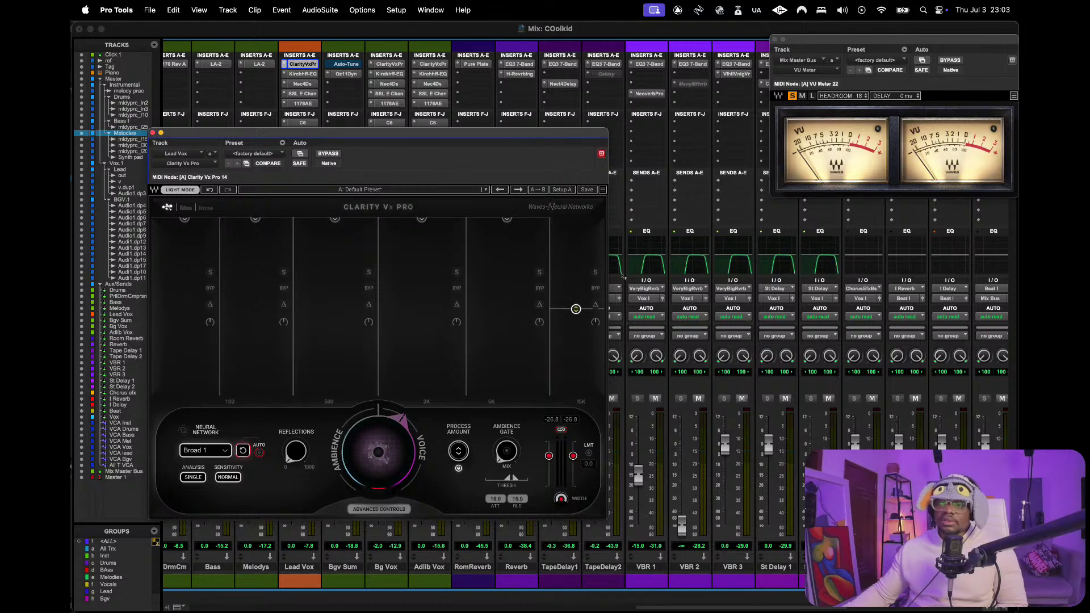
{"action": "key", "text": "space"}
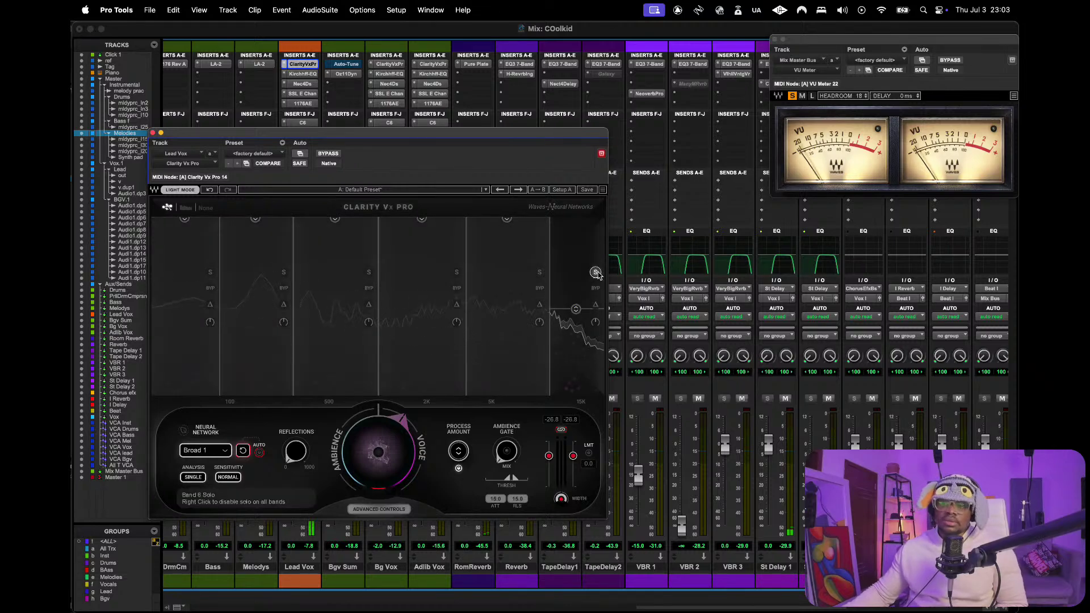
{"action": "left_click", "coordinate": [596, 273]}
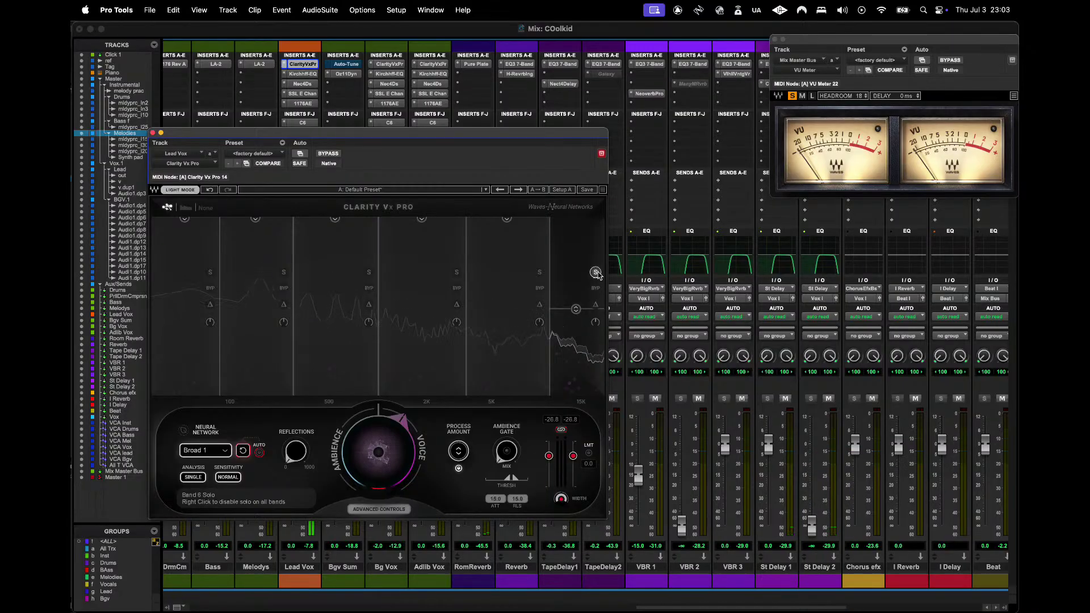
{"action": "left_click_drag", "start_coordinate": [575, 309], "coordinate": [576, 321]}
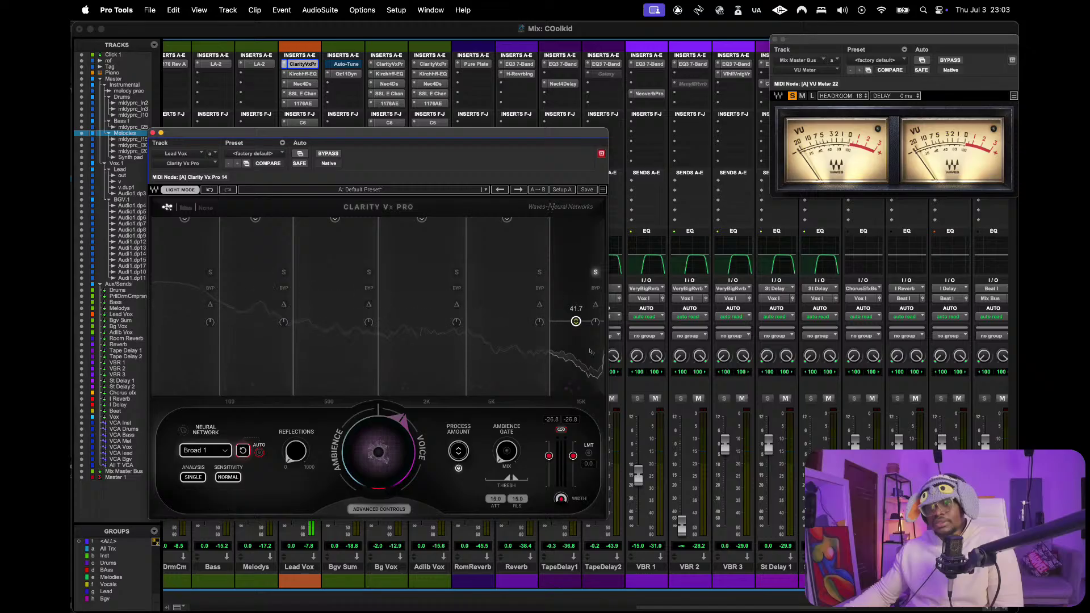
{"action": "left_click_drag", "start_coordinate": [576, 322], "coordinate": [575, 324]}
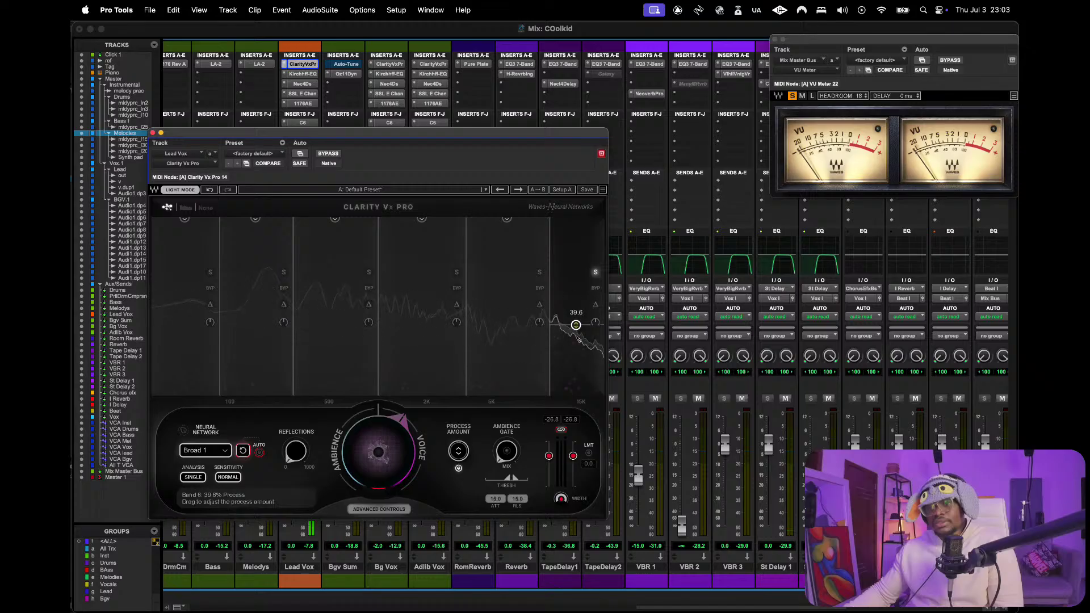
{"action": "left_click", "coordinate": [595, 272]}
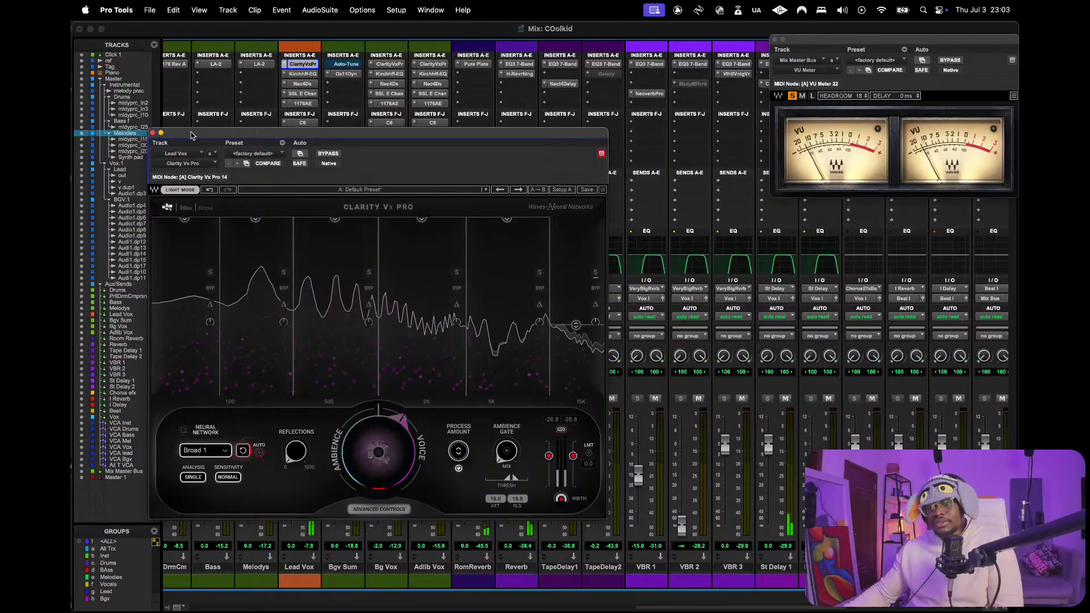
{"action": "left_click", "coordinate": [152, 132]}
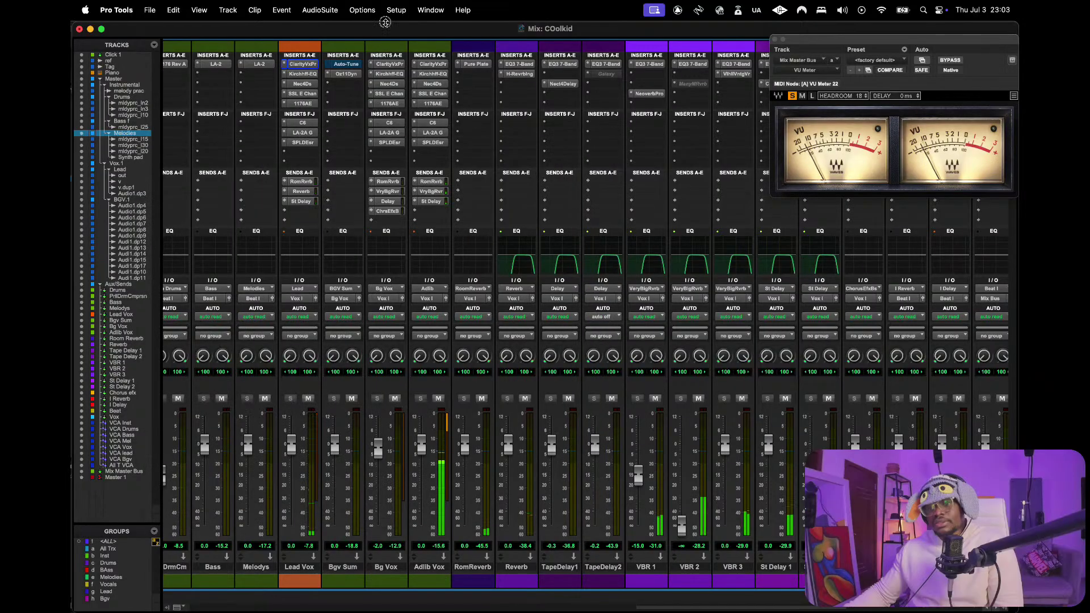
- Lower the Lead Vox Nectar 4 De-Esser threshold to -6.1 dB during playback, then stop and close the plug-in
{"action": "left_click", "coordinate": [303, 83]}
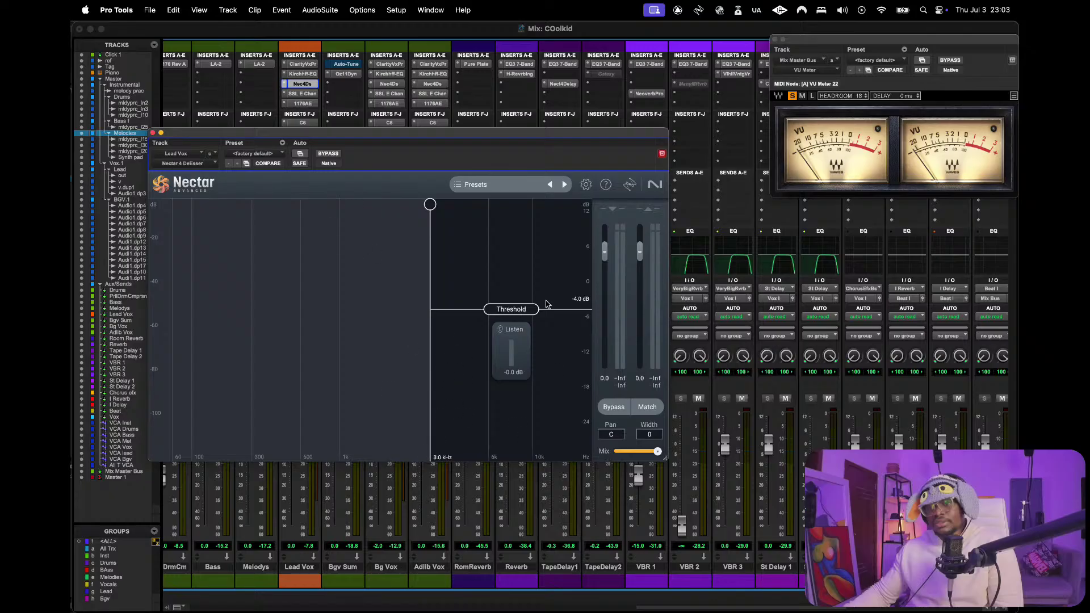
{"action": "key", "text": "space"}
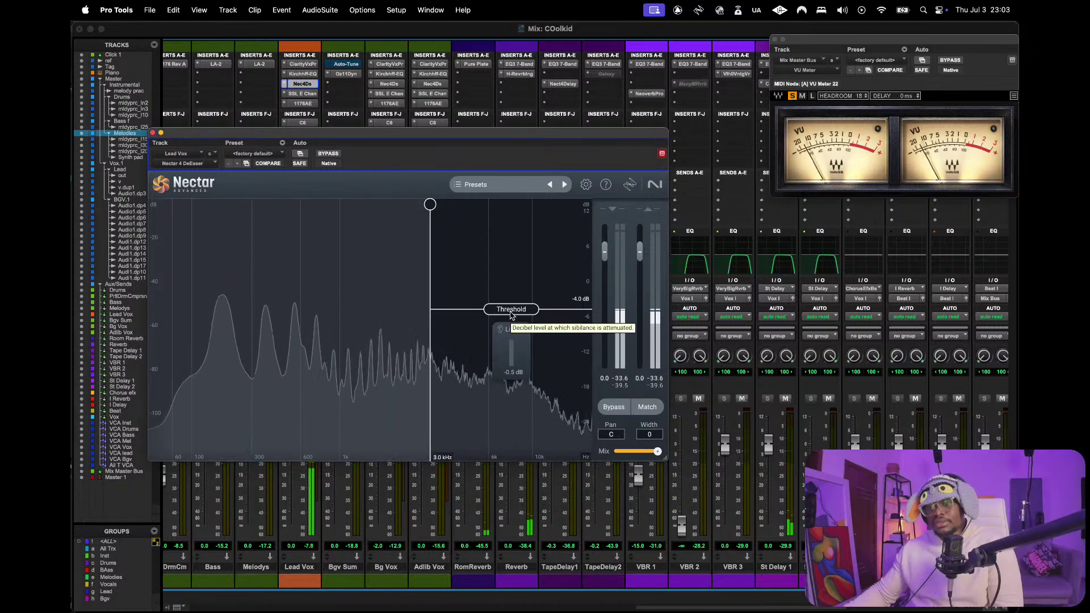
{"action": "left_click_drag", "start_coordinate": [510, 315], "coordinate": [511, 330]}
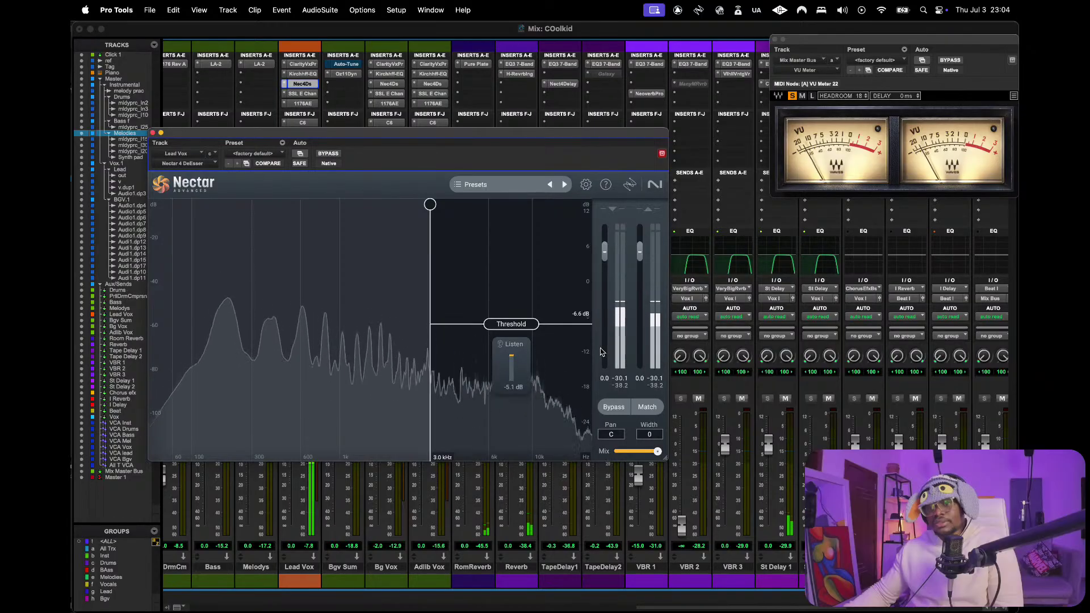
{"action": "left_click_drag", "start_coordinate": [520, 324], "coordinate": [522, 321]}
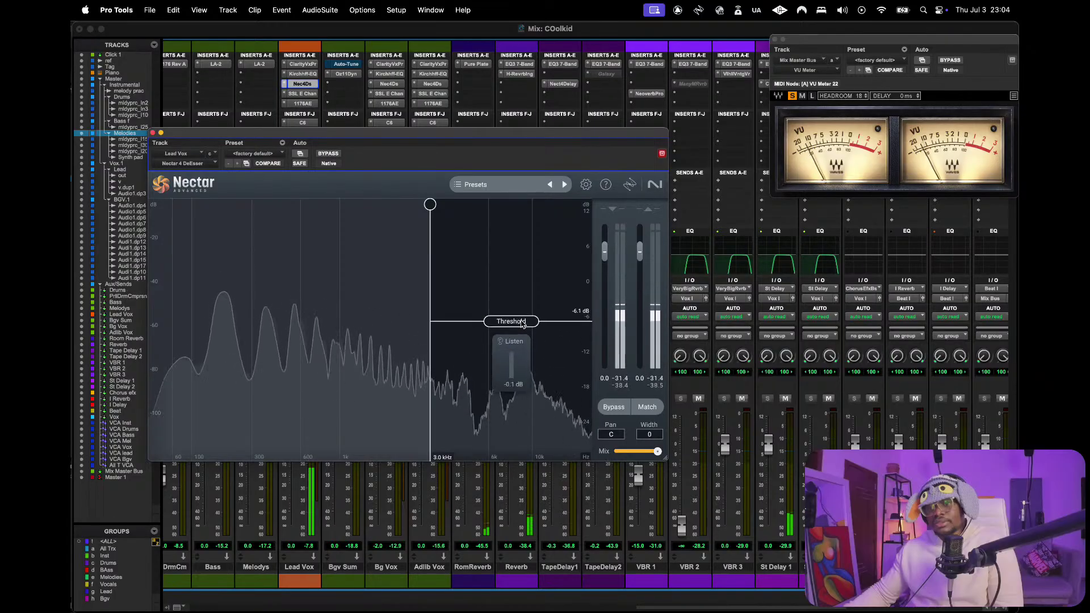
{"action": "key", "text": "space"}
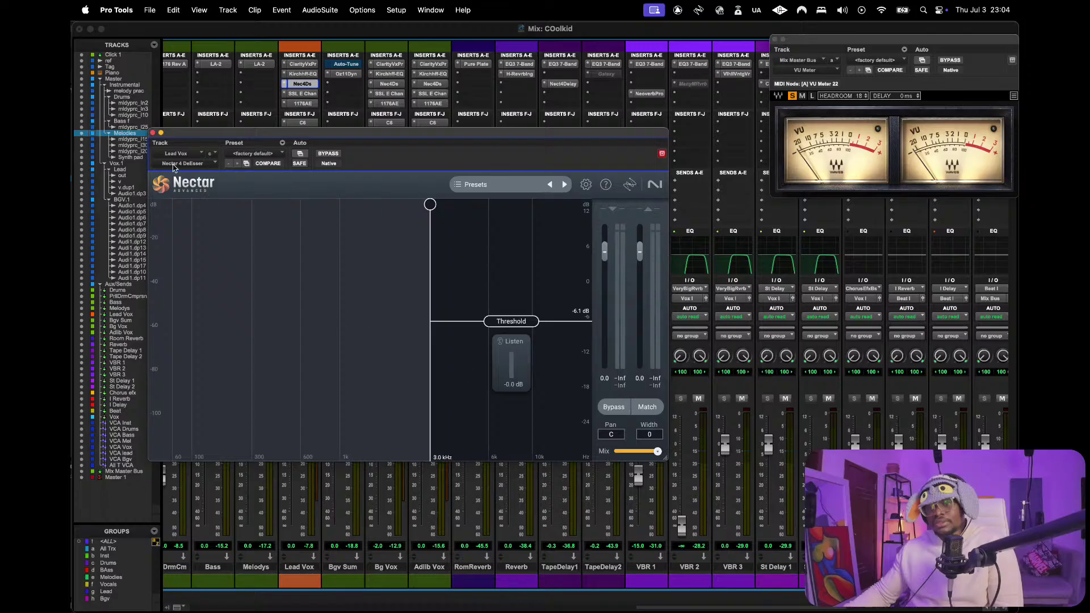
{"action": "left_click", "coordinate": [153, 133]}
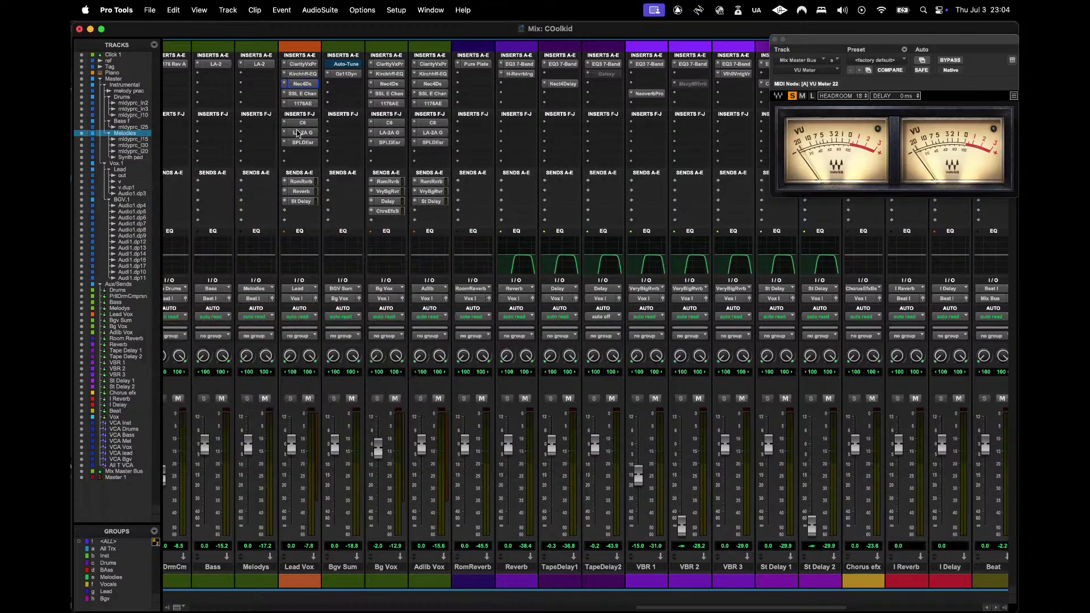
- Review the SSL E Channel Strip settings on the Lead Vox track and close the plug-in
{"action": "left_click", "coordinate": [300, 94]}
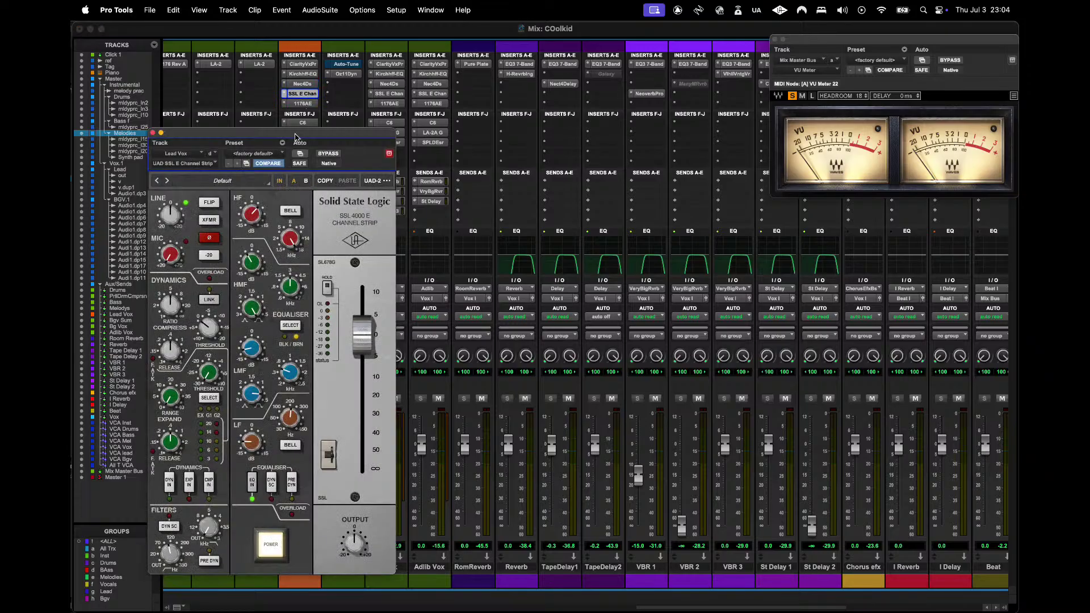
{"action": "left_click_drag", "start_coordinate": [295, 138], "coordinate": [498, 148]}
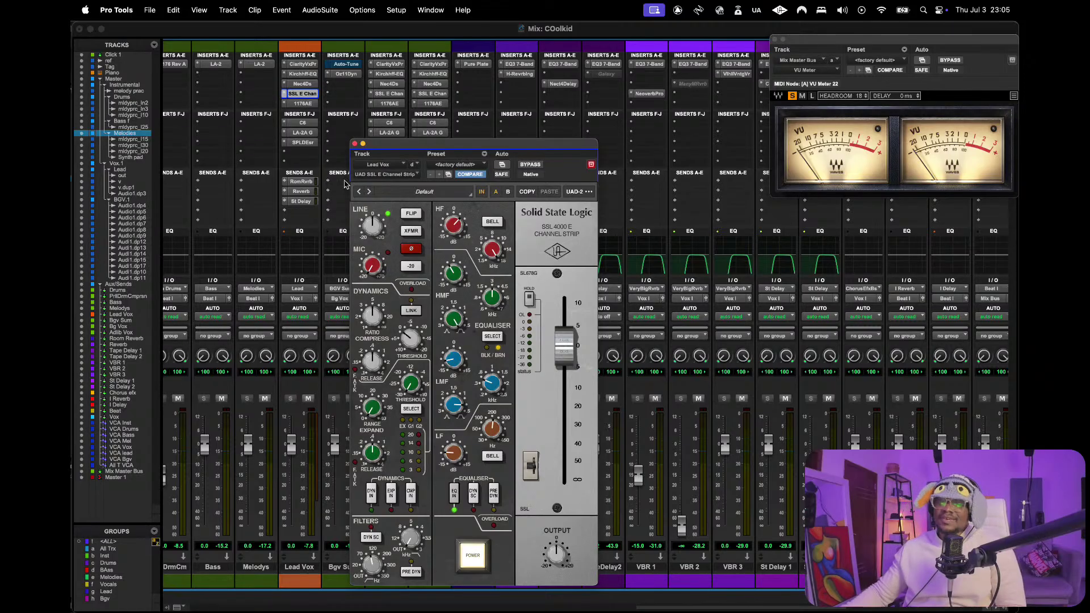
{"action": "left_click", "coordinate": [353, 144]}
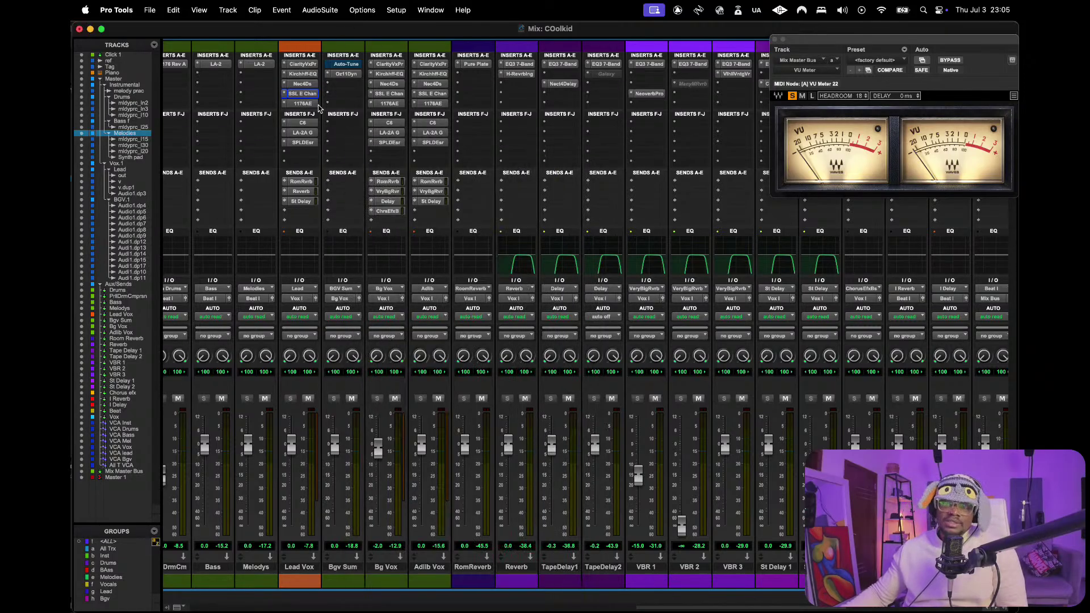
- Inspect the SPL De-Esser settings on the Lead Vox track, keeping its window clear of the inserts, and close it
{"action": "scroll", "coordinate": [319, 108], "scroll_direction": "left", "scroll_amount": 3}
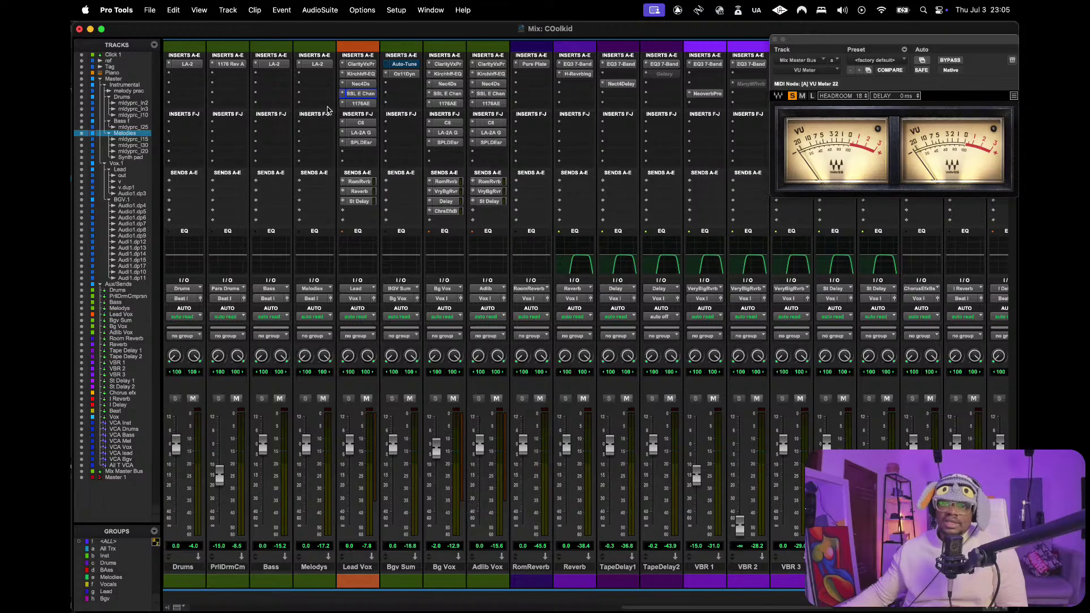
{"action": "left_click", "coordinate": [362, 143]}
{"action": "left_click_drag", "start_coordinate": [488, 150], "coordinate": [412, 210]}
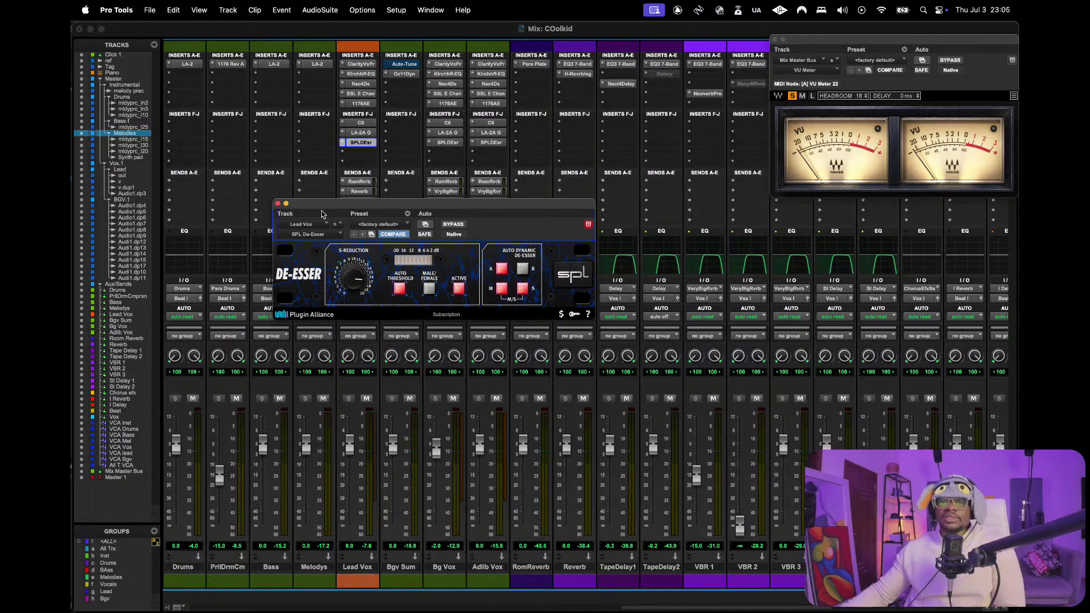
{"action": "mouse_move", "coordinate": [322, 213]}
{"action": "left_mouse_down"}
{"action": "mouse_move", "coordinate": [420, 213]}
{"action": "mouse_move", "coordinate": [211, 198]}
{"action": "mouse_move", "coordinate": [314, 214]}
{"action": "left_mouse_up"}
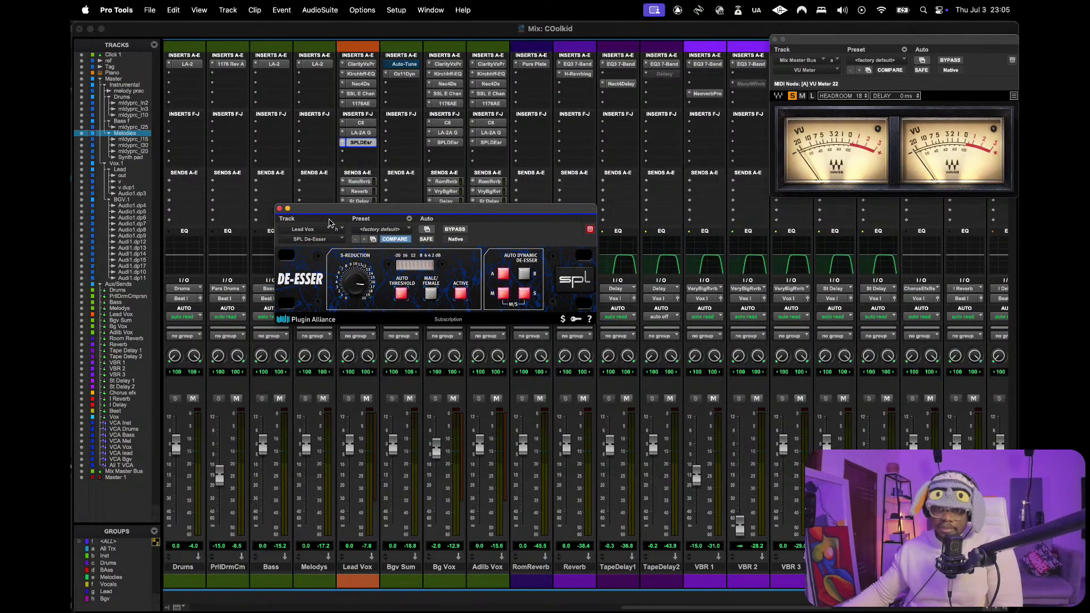
{"action": "left_click_drag", "start_coordinate": [316, 210], "coordinate": [322, 247]}
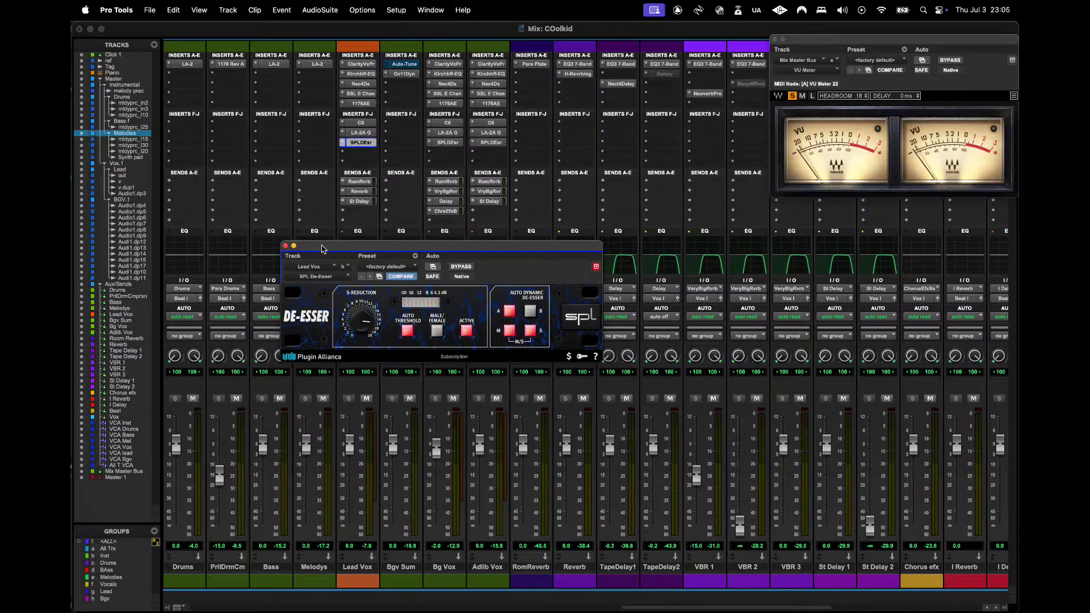
{"action": "left_click_drag", "start_coordinate": [322, 247], "coordinate": [369, 248]}
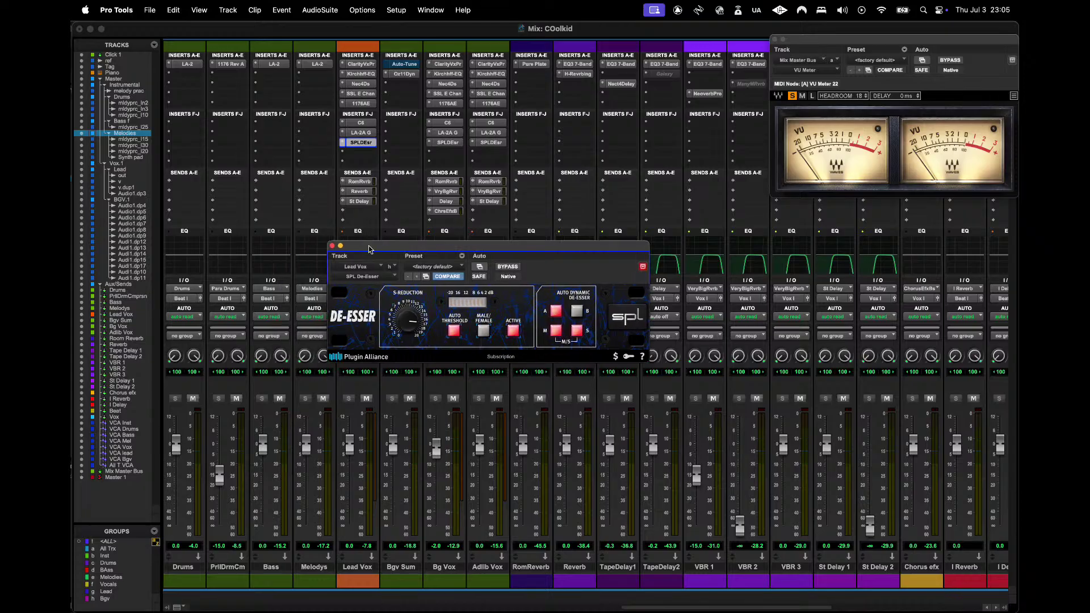
{"action": "left_click", "coordinate": [332, 246]}
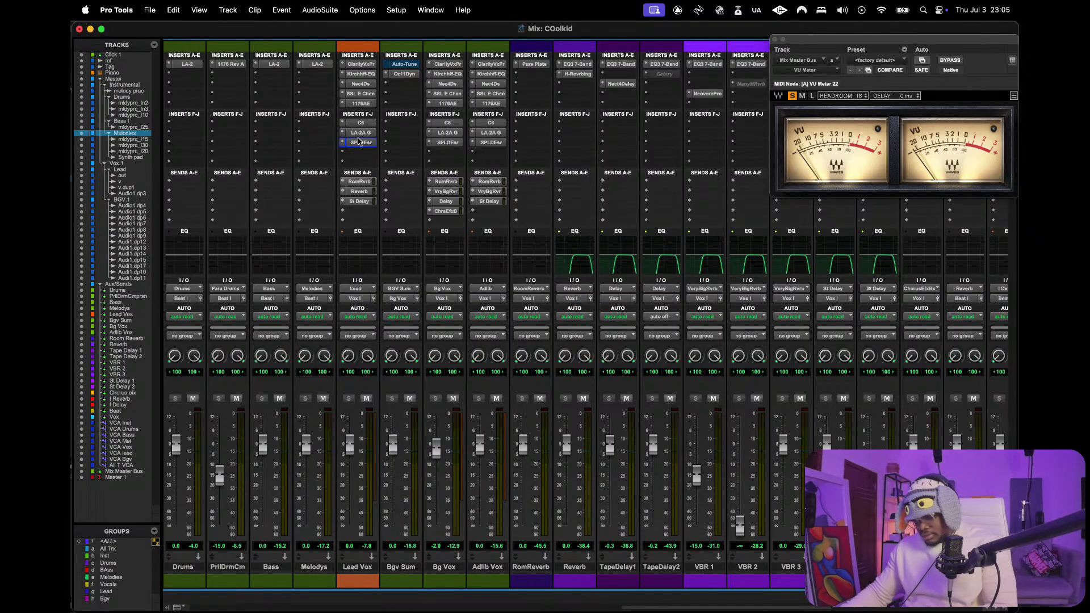
- Unsolo the Lead folder in the Edit window, start playback of the full mix and bring back the Mix window
{"action": "double_click", "coordinate": [342, 29]}
{"action": "left_click", "coordinate": [421, 31]}
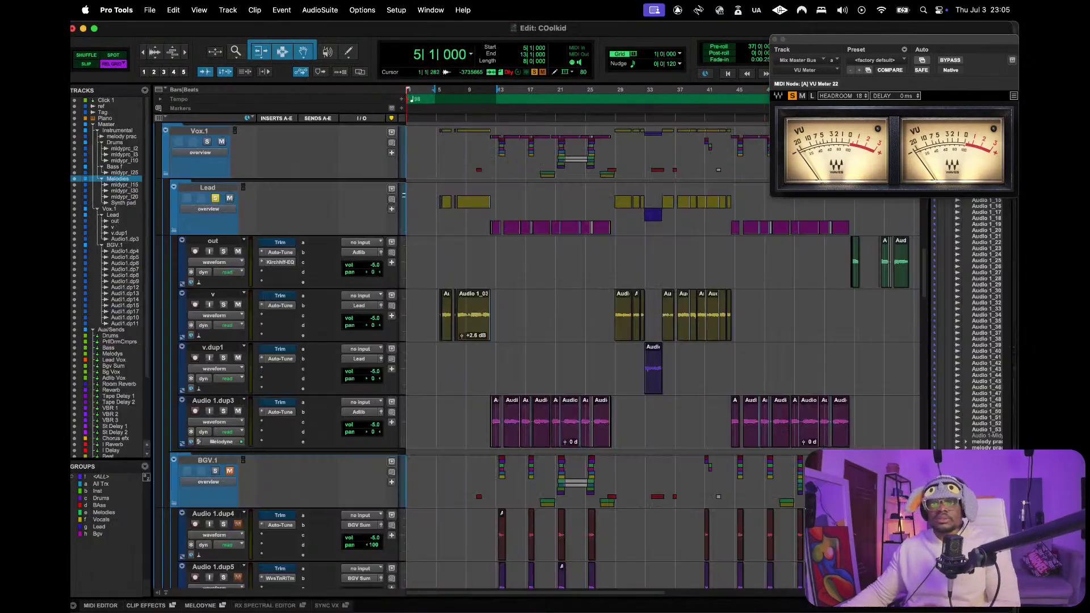
{"action": "left_click", "coordinate": [216, 198]}
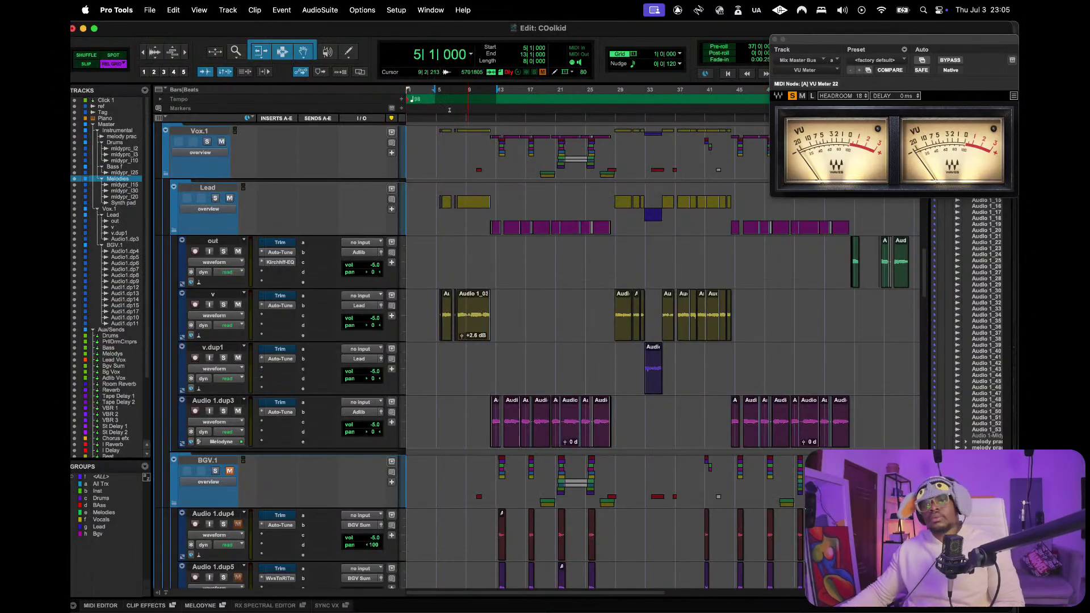
{"action": "key", "text": "space"}
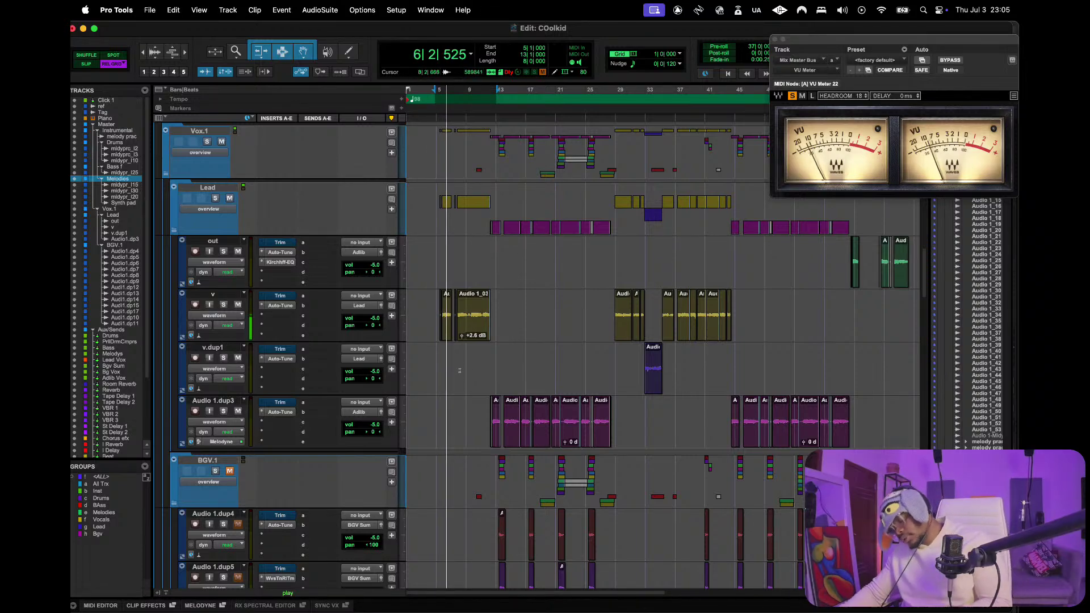
{"action": "key", "text": "super+equal"}
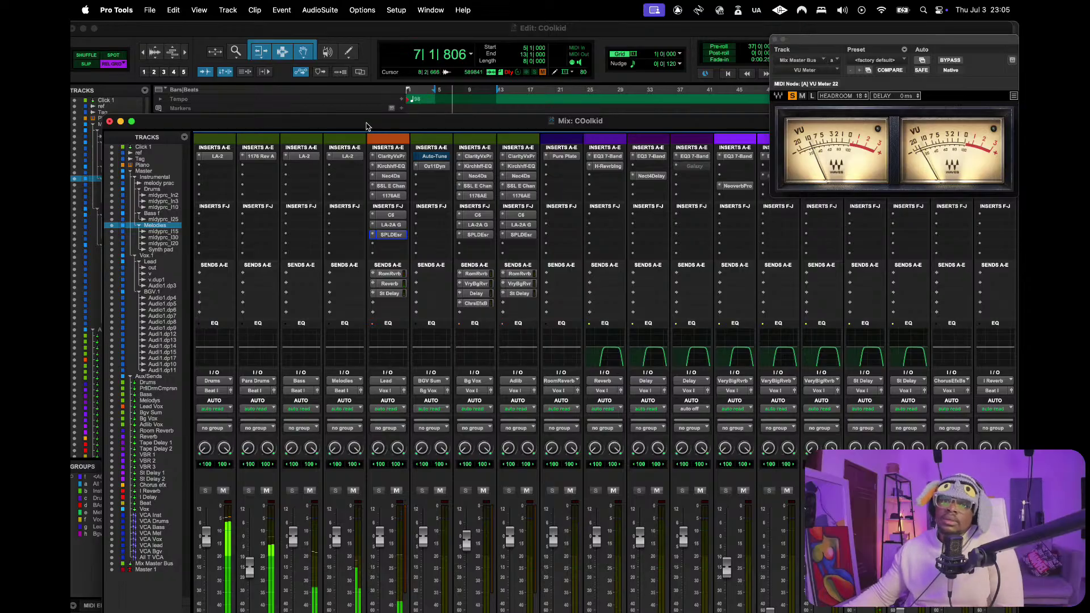
{"action": "left_click_drag", "start_coordinate": [363, 124], "coordinate": [332, 33]}
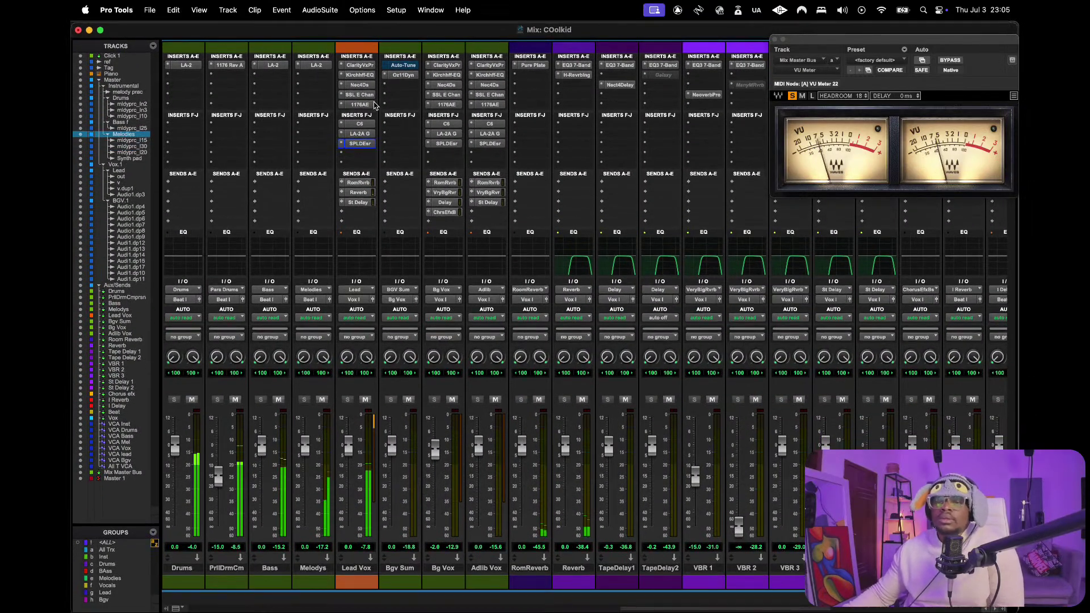
- Open the SSL E Channel Strip on the Lead Vox track and position its window so all controls are in view
{"action": "left_click", "coordinate": [360, 95]}
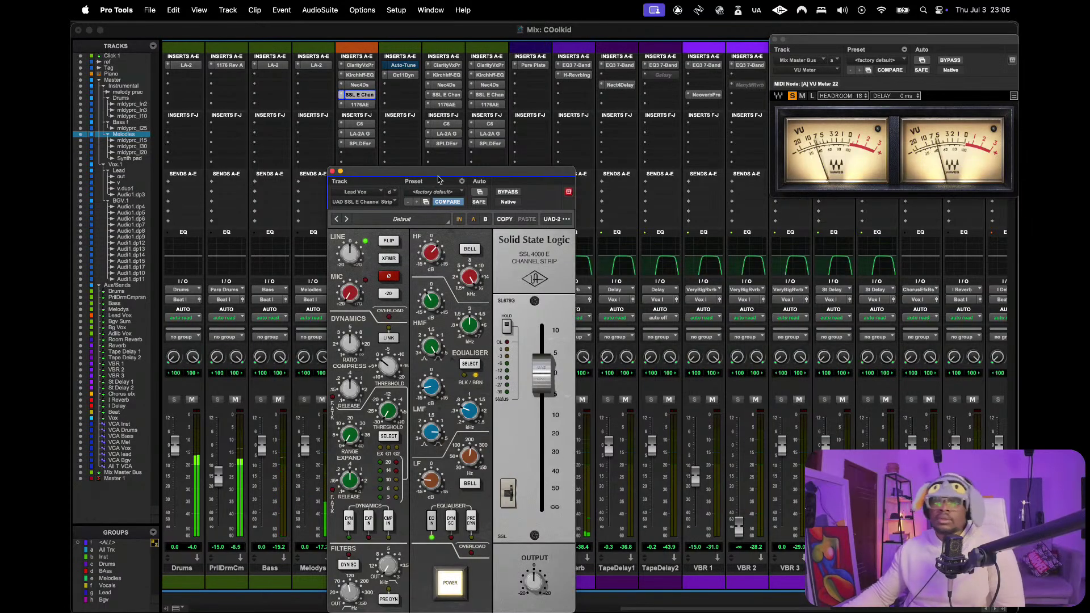
{"action": "left_click_drag", "start_coordinate": [440, 175], "coordinate": [539, 109]}
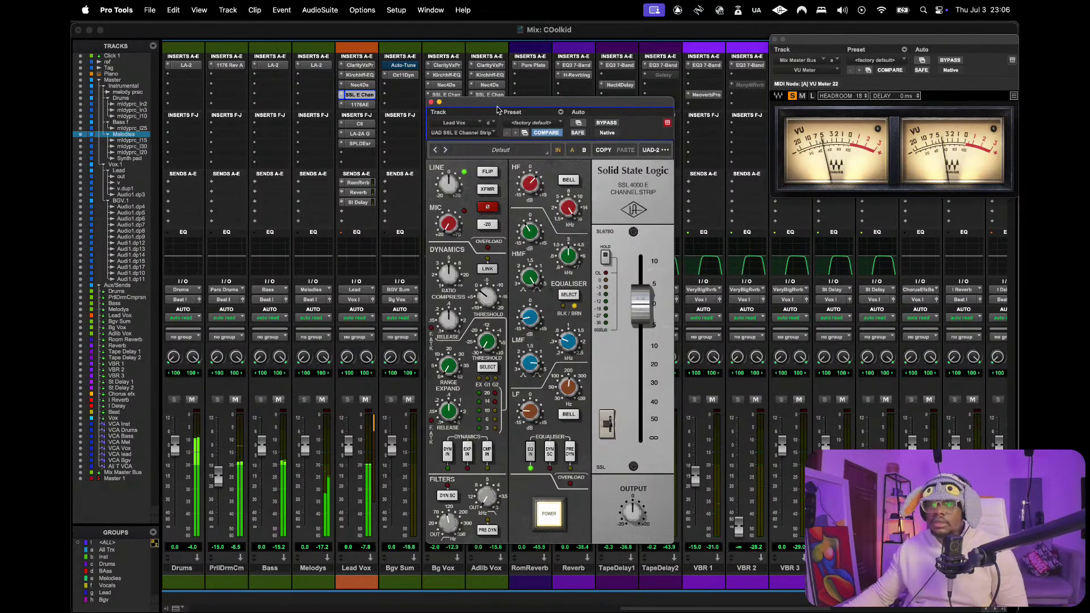
{"action": "left_click_drag", "start_coordinate": [496, 105], "coordinate": [465, 95]}
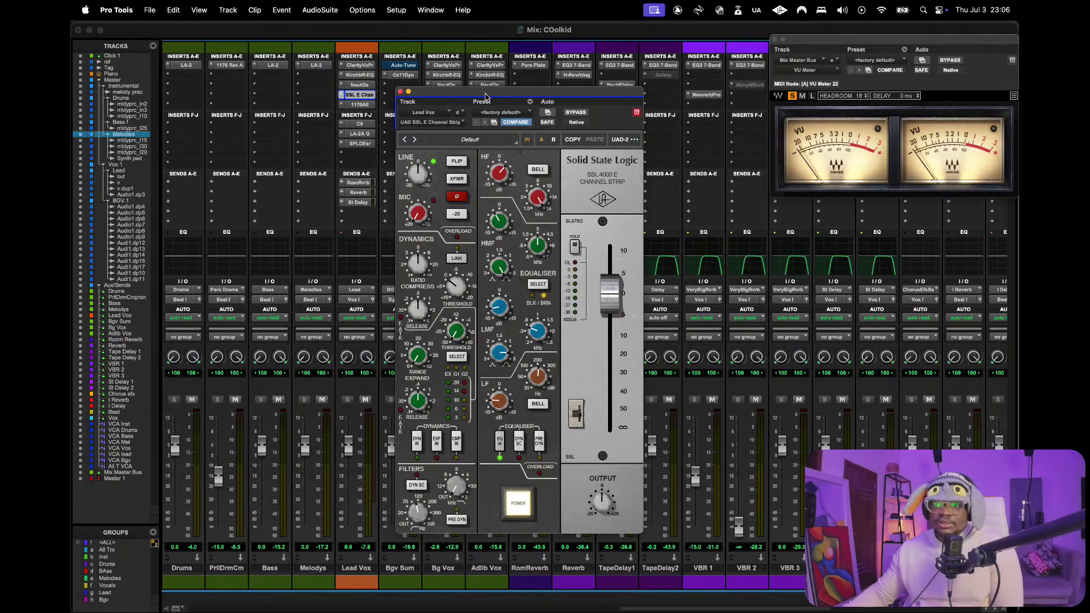
{"action": "left_click_drag", "start_coordinate": [485, 96], "coordinate": [416, 77]}
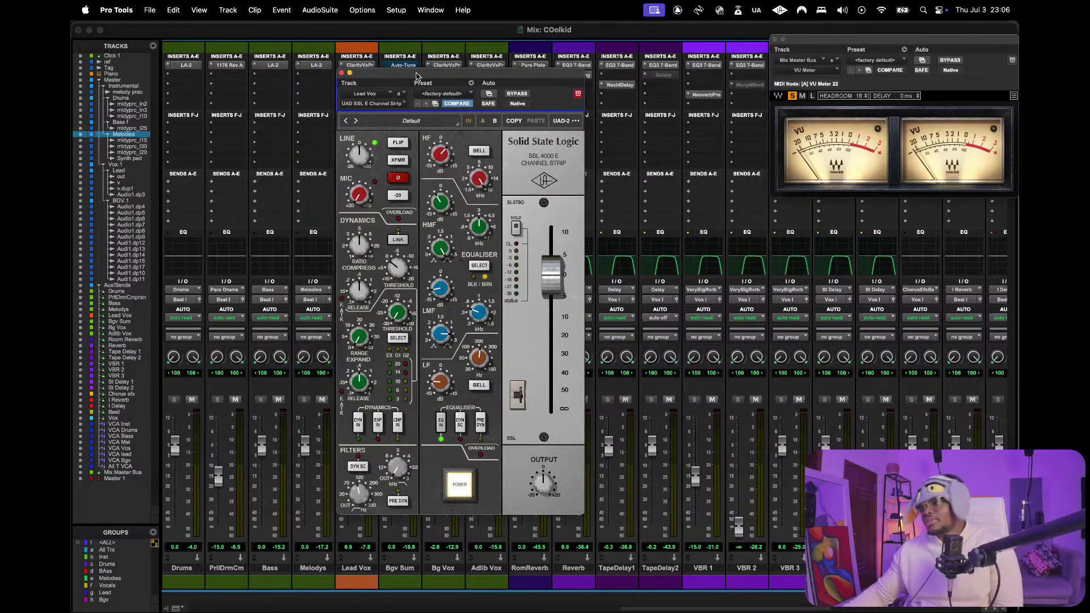
- Adjust the low-frequency gain on the lead vocal's SSL E Channel Strip while playing the full mix
{"action": "left_click", "coordinate": [513, 97]}
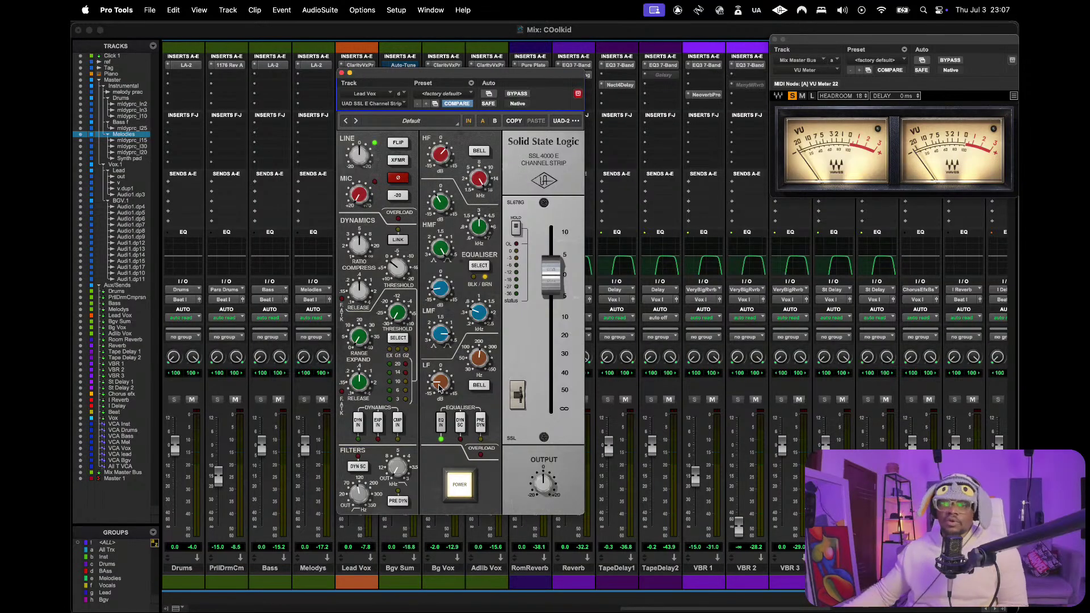
{"action": "key", "text": "space"}
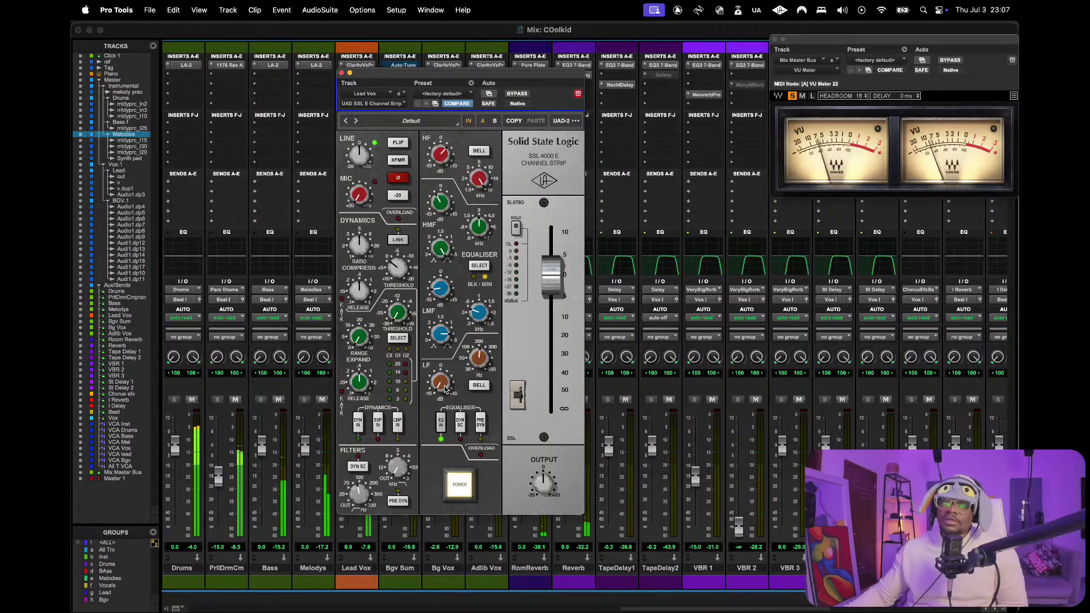
{"action": "left_click_drag", "start_coordinate": [444, 388], "coordinate": [441, 361]}
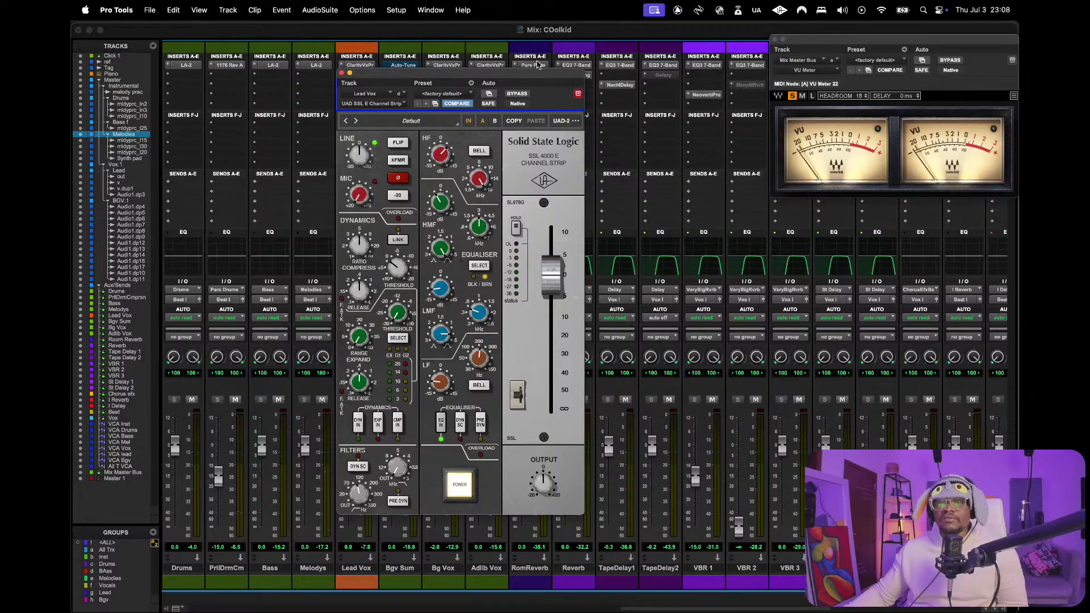
{"action": "left_click_drag", "start_coordinate": [482, 74], "coordinate": [486, 69]}
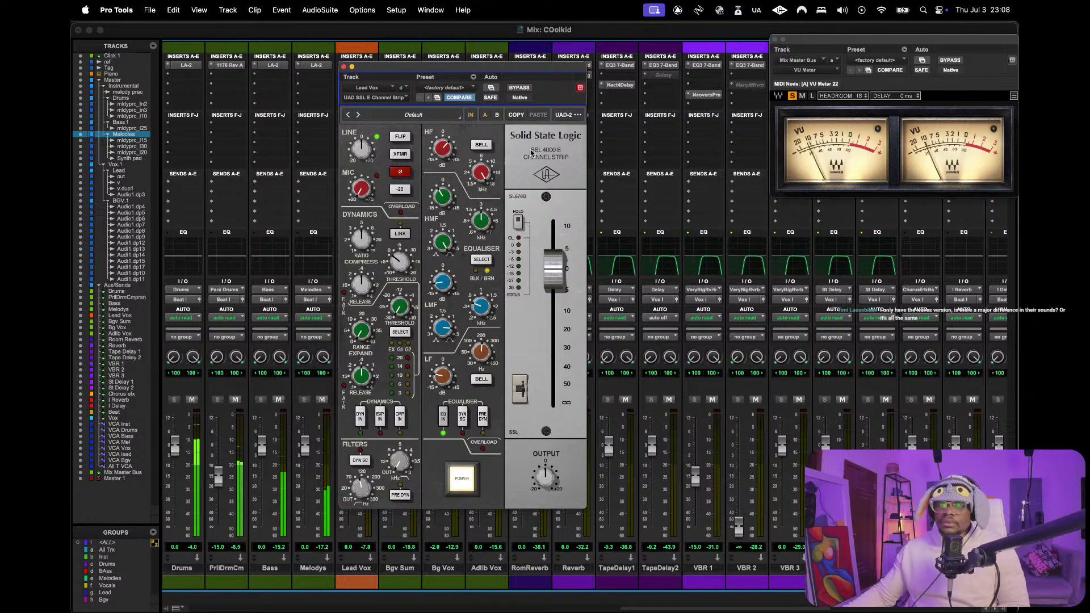
- Check the Playback Engine settings, including the hardware buffer size, and close the dialog
{"action": "left_click", "coordinate": [396, 10]}
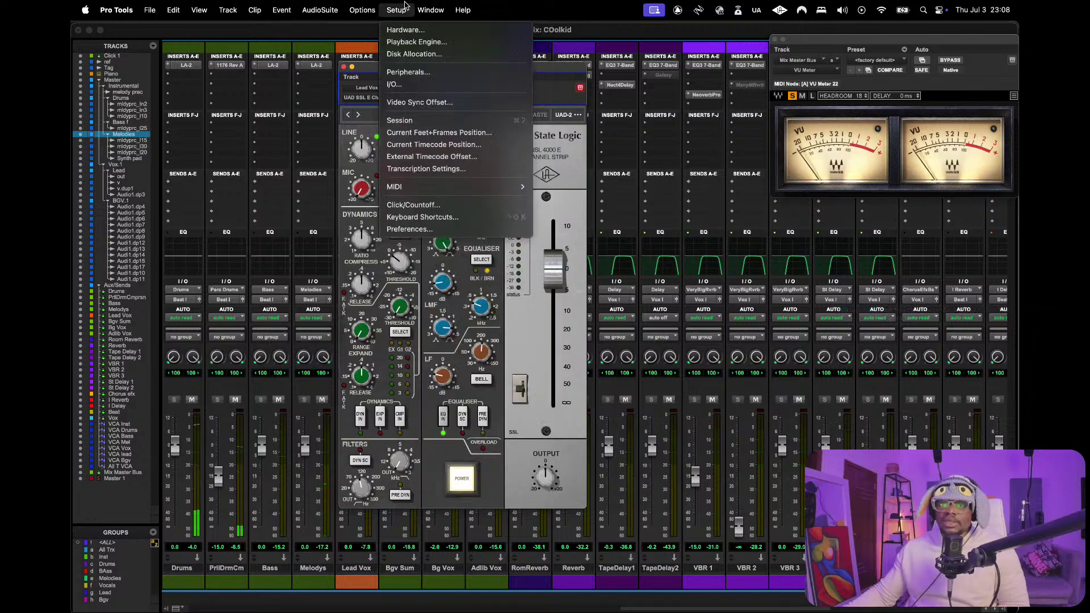
{"action": "left_click", "coordinate": [396, 41]}
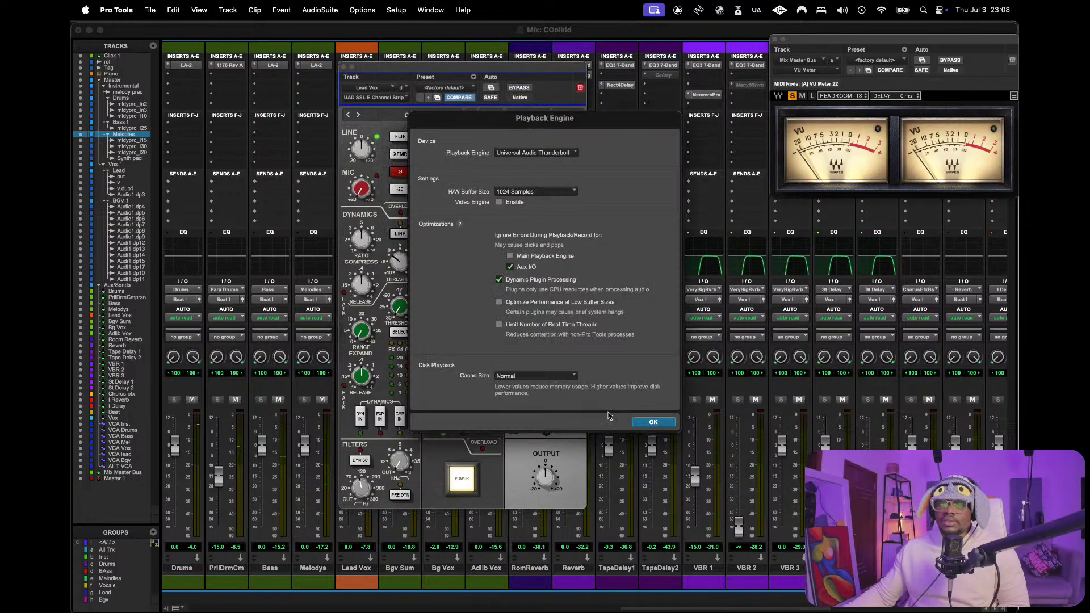
{"action": "left_click", "coordinate": [647, 423]}
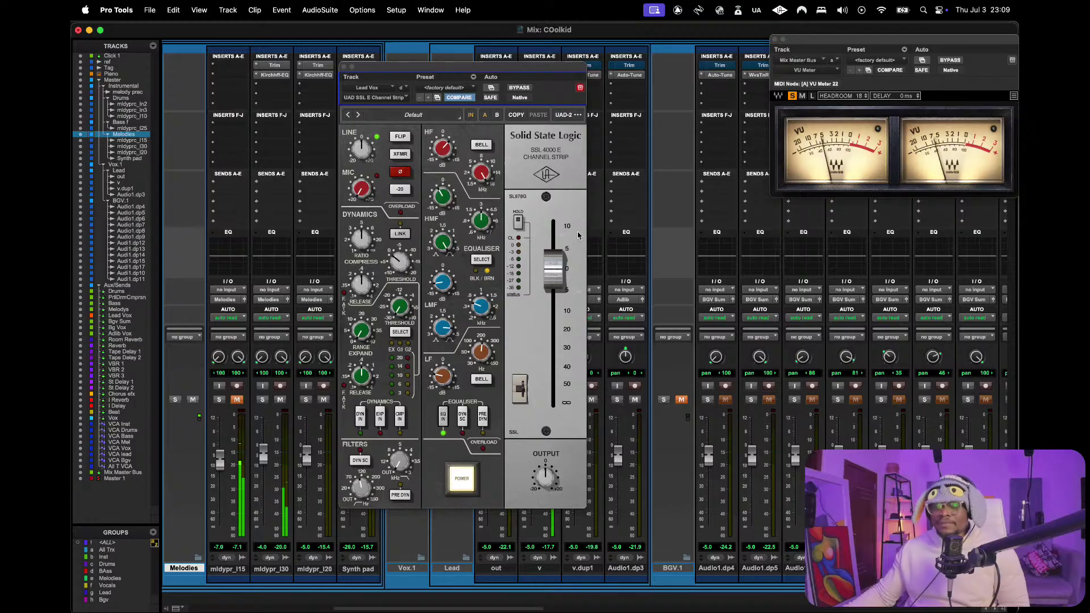
- Move the lead vocal's SSL E Channel Strip window aside and close it
{"action": "left_click", "coordinate": [437, 387]}
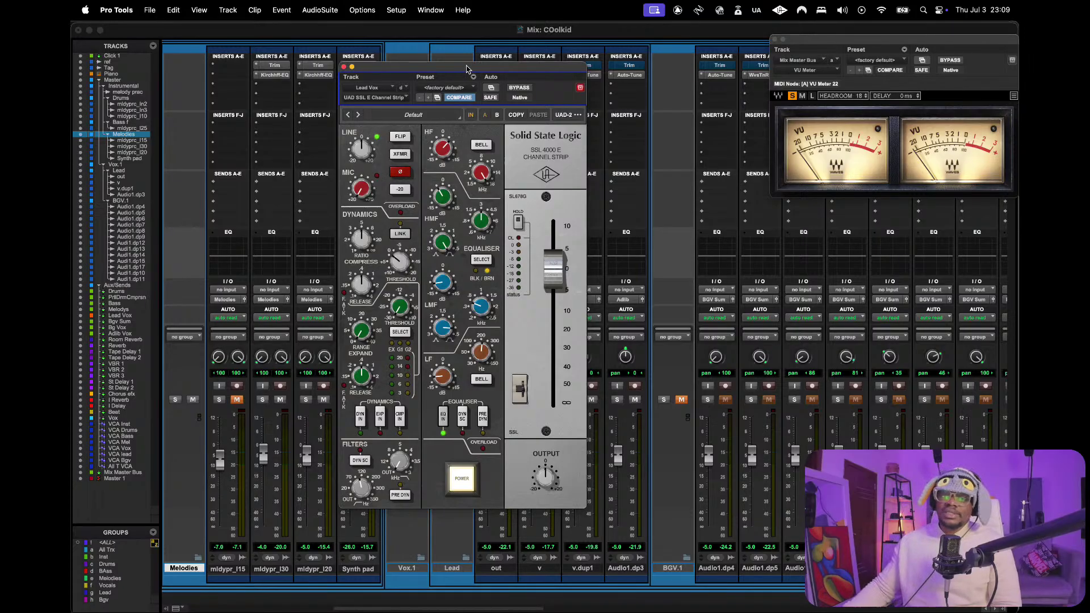
{"action": "left_click_drag", "start_coordinate": [466, 68], "coordinate": [542, 60]}
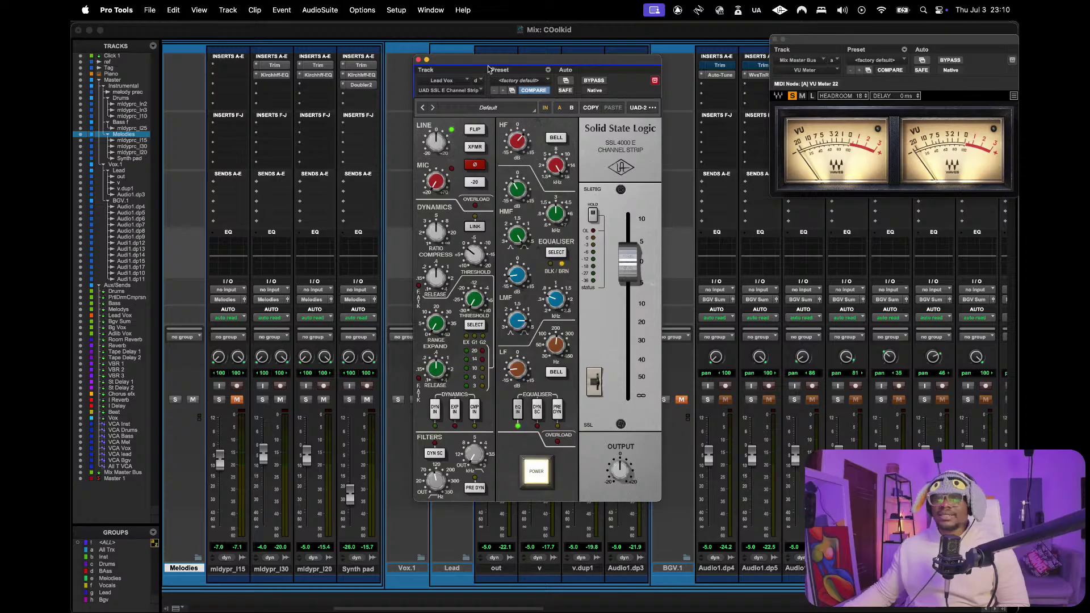
{"action": "left_click", "coordinate": [419, 59]}
- Open the 1176AE limiter on the Lead Vox track, inspect its compression settings during playback, and close it
{"action": "scroll", "coordinate": [685, 158], "scroll_direction": "right", "scroll_amount": 10}
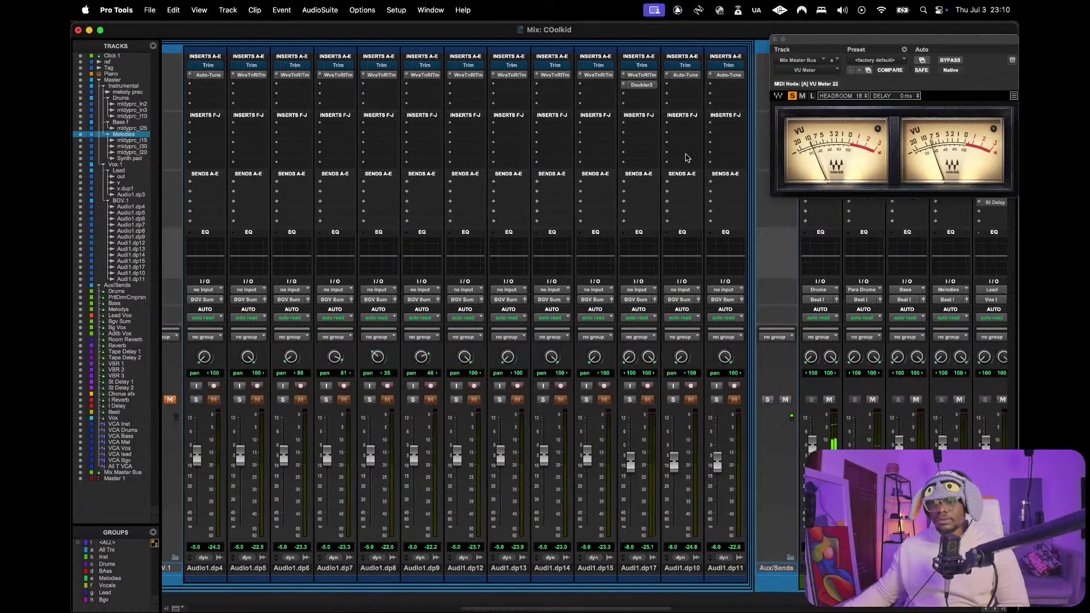
{"action": "scroll", "coordinate": [686, 157], "scroll_direction": "right", "scroll_amount": 10}
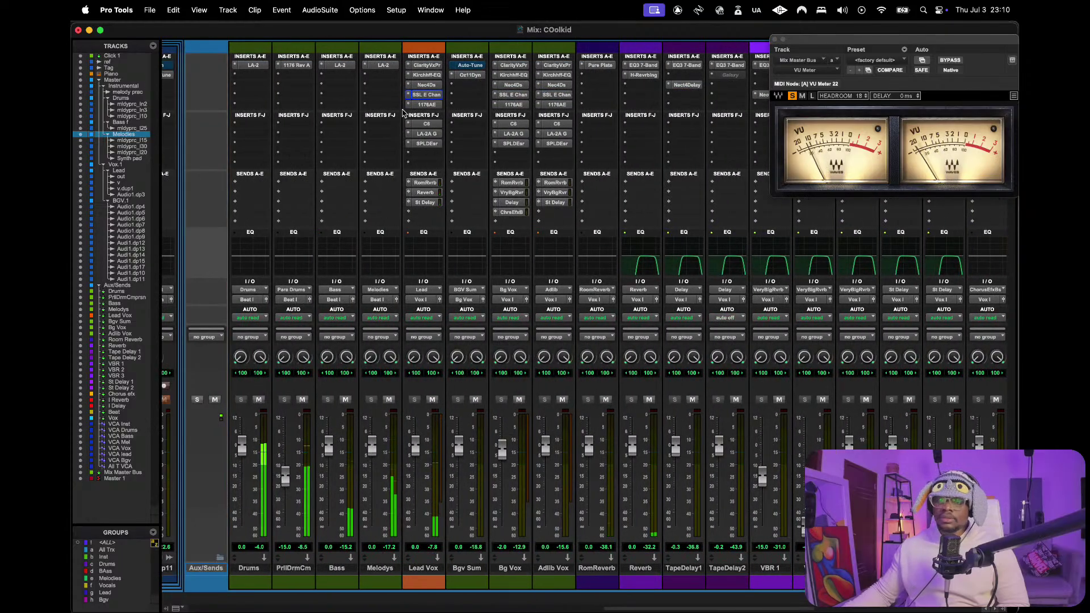
{"action": "left_click", "coordinate": [426, 104]}
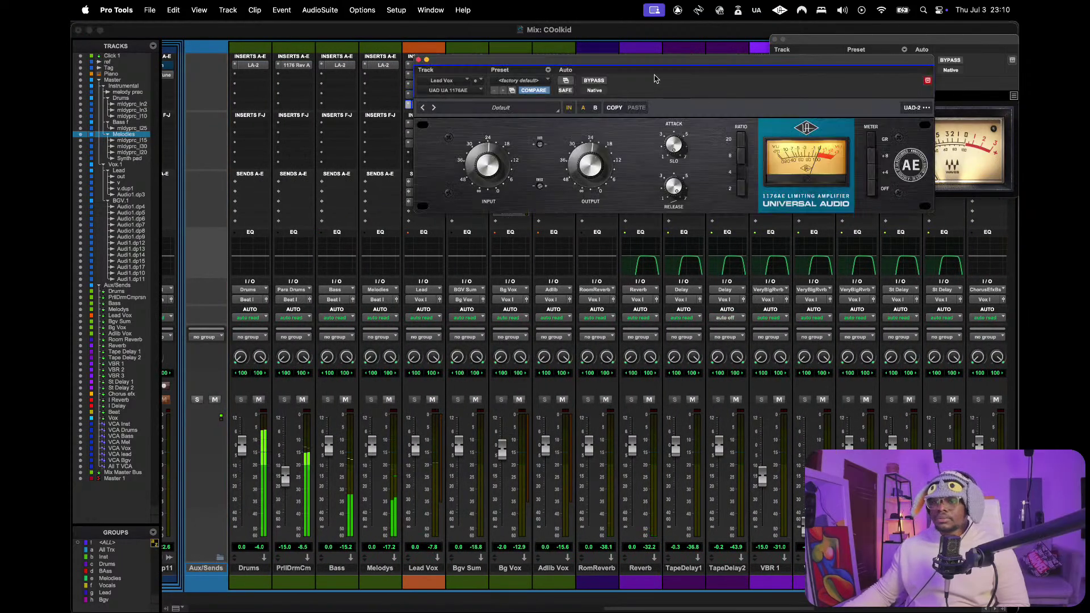
{"action": "left_click_drag", "start_coordinate": [543, 71], "coordinate": [444, 135]}
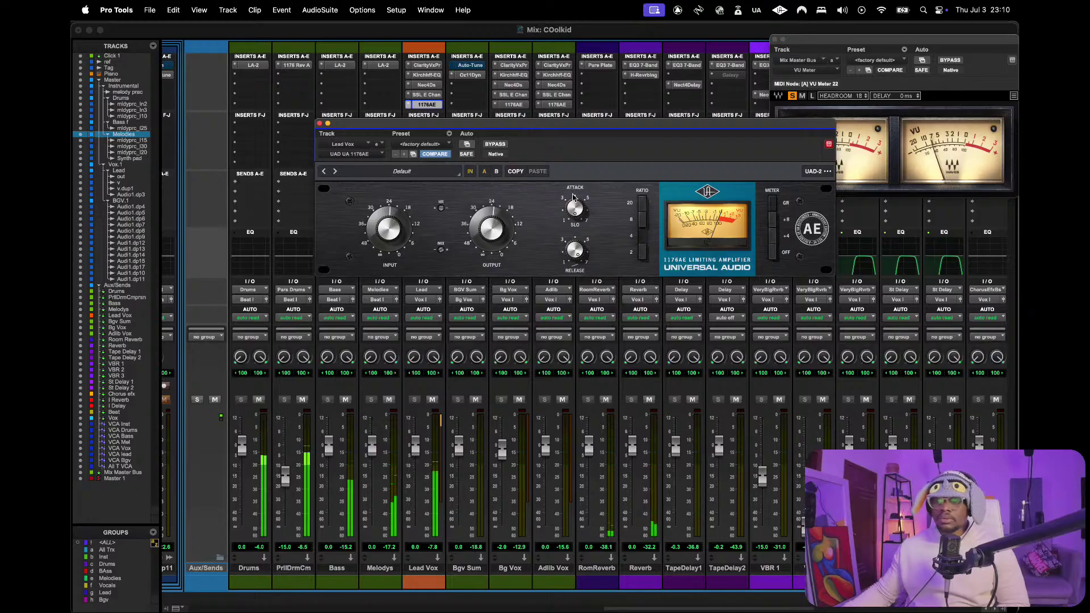
{"action": "left_click_drag", "start_coordinate": [553, 127], "coordinate": [510, 138]}
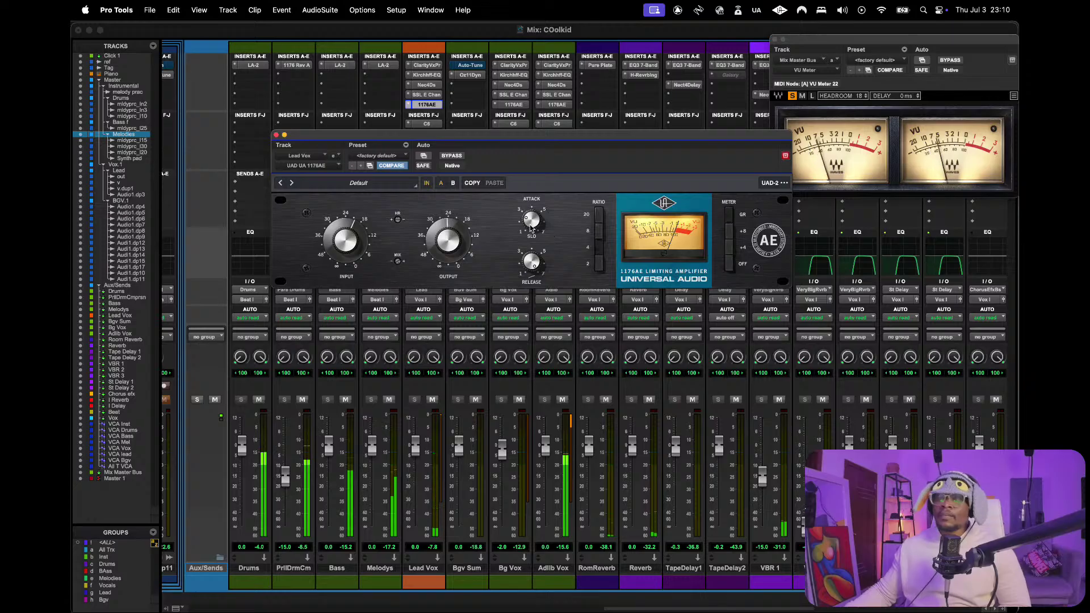
{"action": "left_click", "coordinate": [276, 135]}
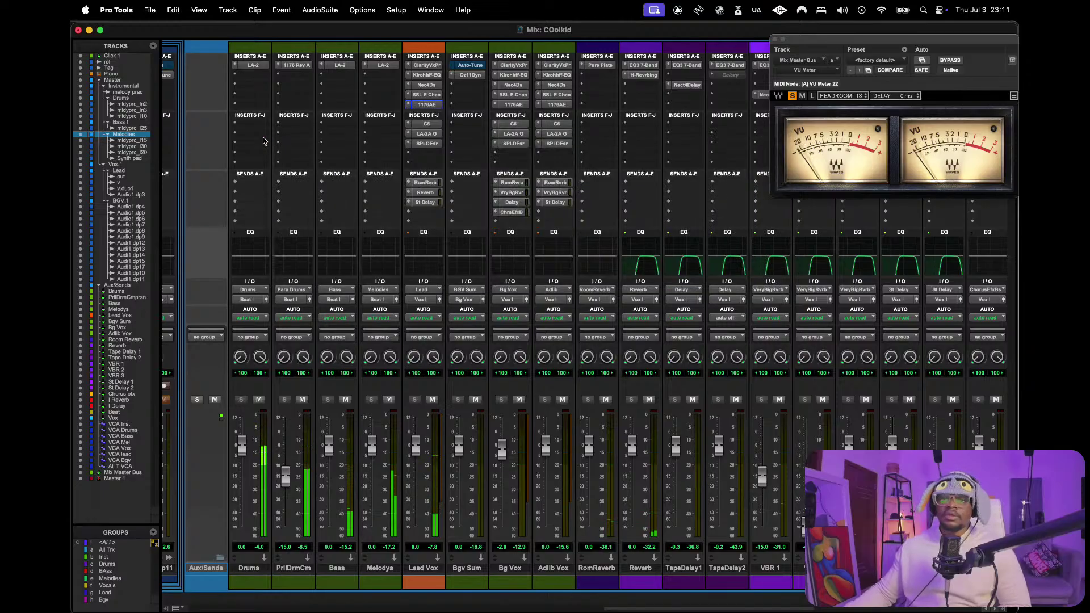
- Open the C6 multiband compressor on the Lead Vox track, position its window clear of the mixer meters, and play the mix through it
{"action": "left_click", "coordinate": [426, 124]}
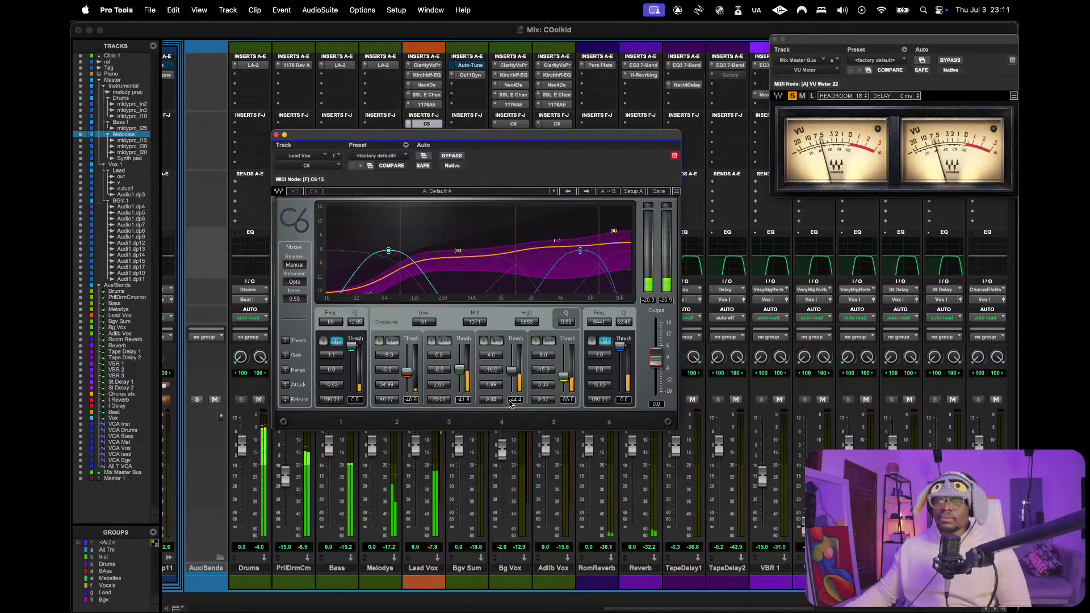
{"action": "left_click_drag", "start_coordinate": [521, 137], "coordinate": [521, 107]}
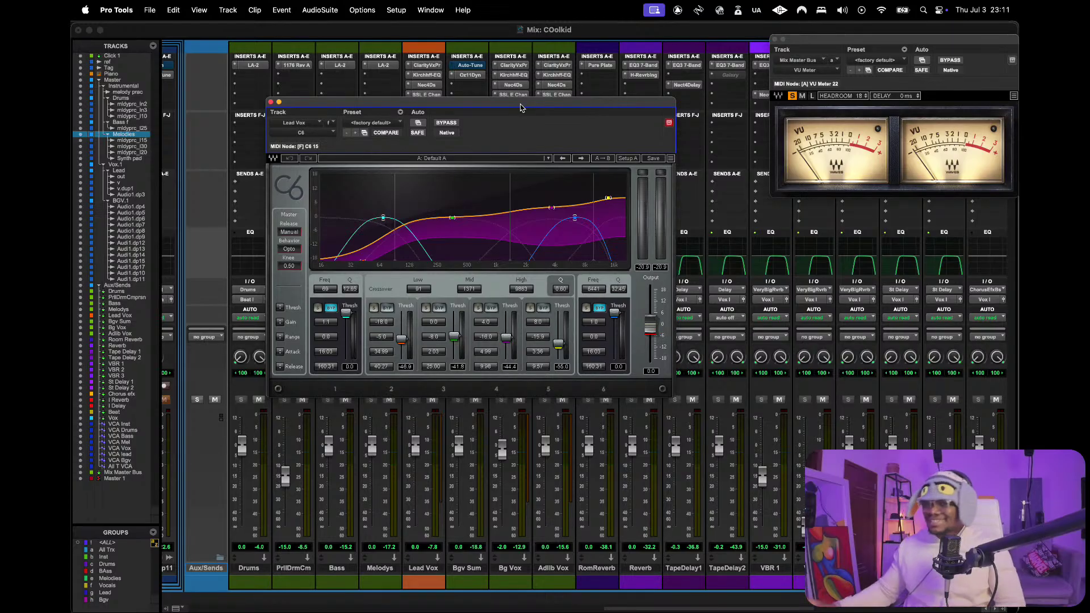
{"action": "mouse_move", "coordinate": [459, 111]}
{"action": "left_mouse_down"}
{"action": "mouse_move", "coordinate": [446, 123]}
{"action": "mouse_move", "coordinate": [464, 100]}
{"action": "left_mouse_up"}
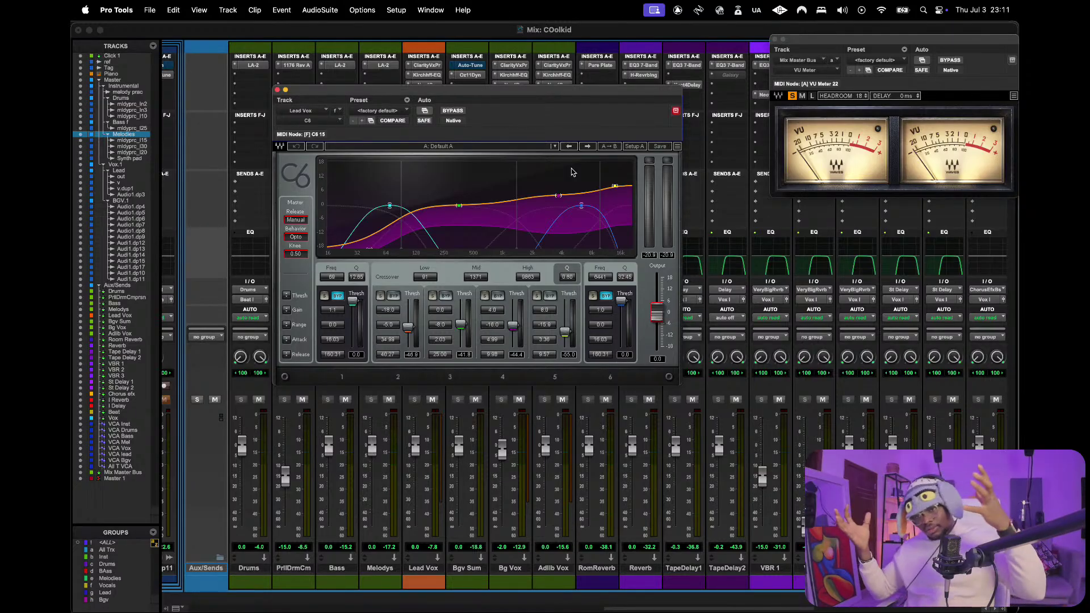
{"action": "key", "text": "space"}
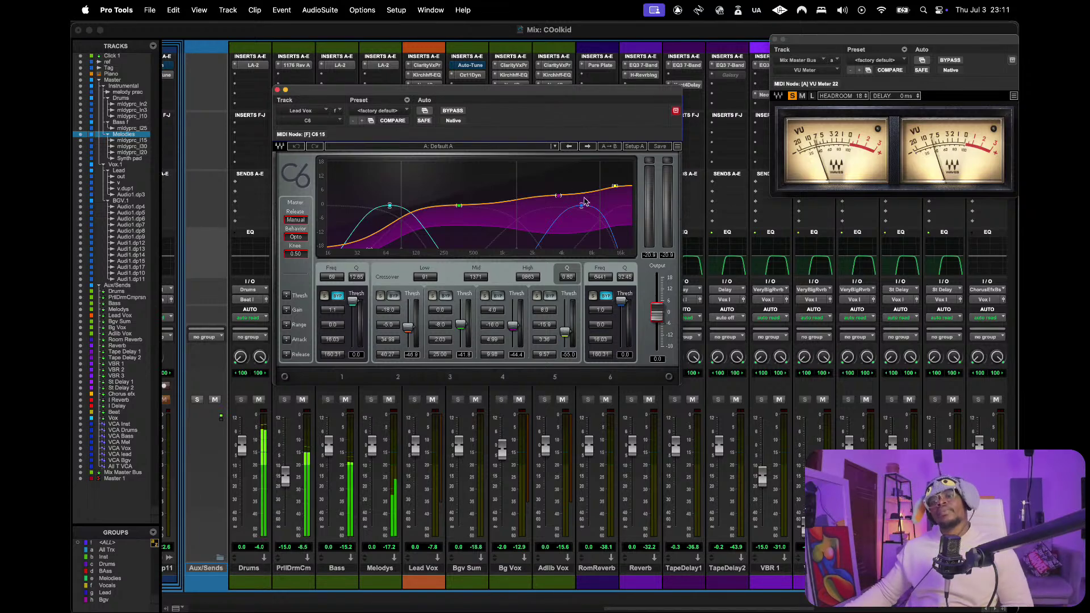
{"action": "left_click_drag", "start_coordinate": [508, 90], "coordinate": [470, 93]}
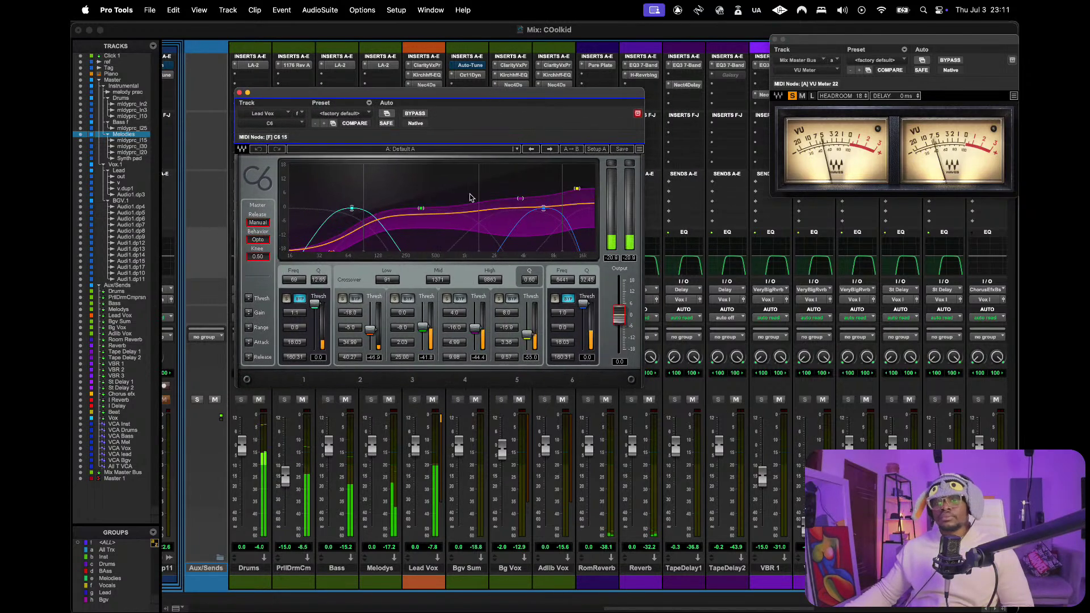
- Solo bands 5 and 4 of the lead vocal's C6 one after the other to audition them, unsoloing each
{"action": "left_click", "coordinate": [500, 299]}
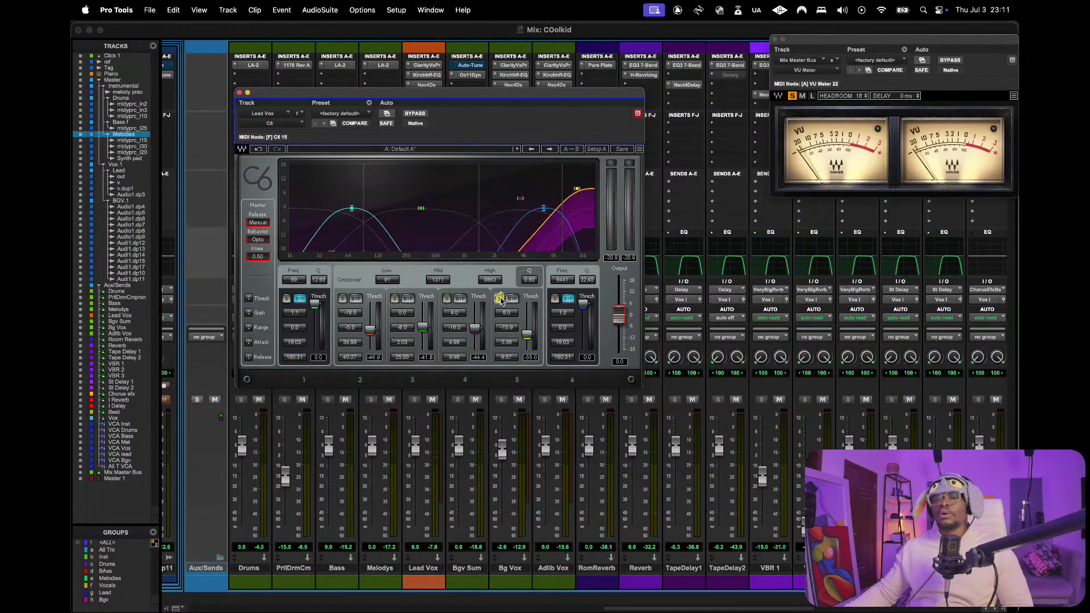
{"action": "left_click", "coordinate": [500, 300]}
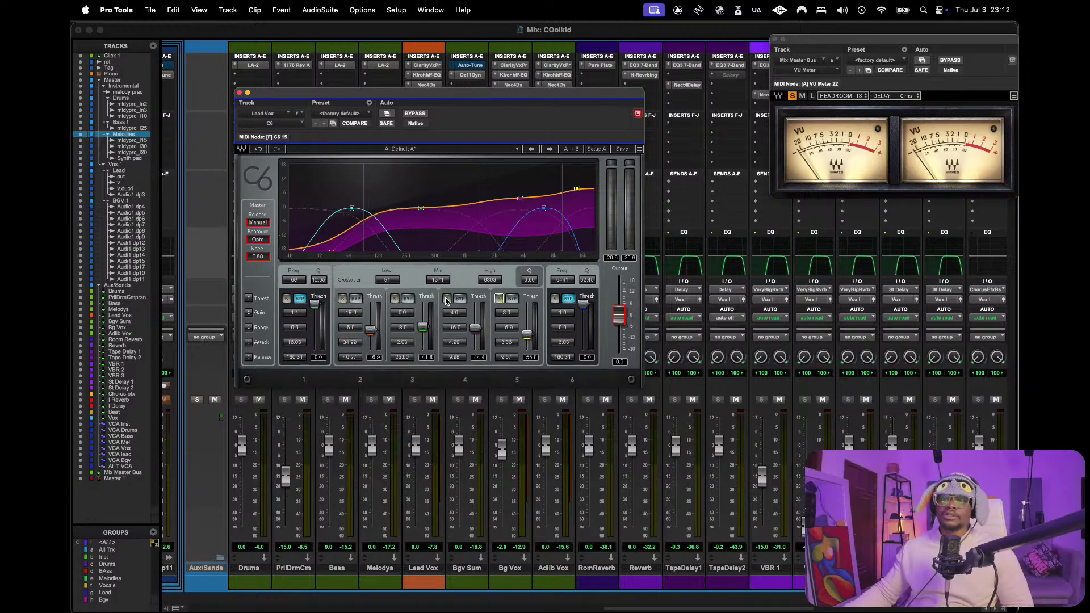
{"action": "left_click", "coordinate": [447, 300]}
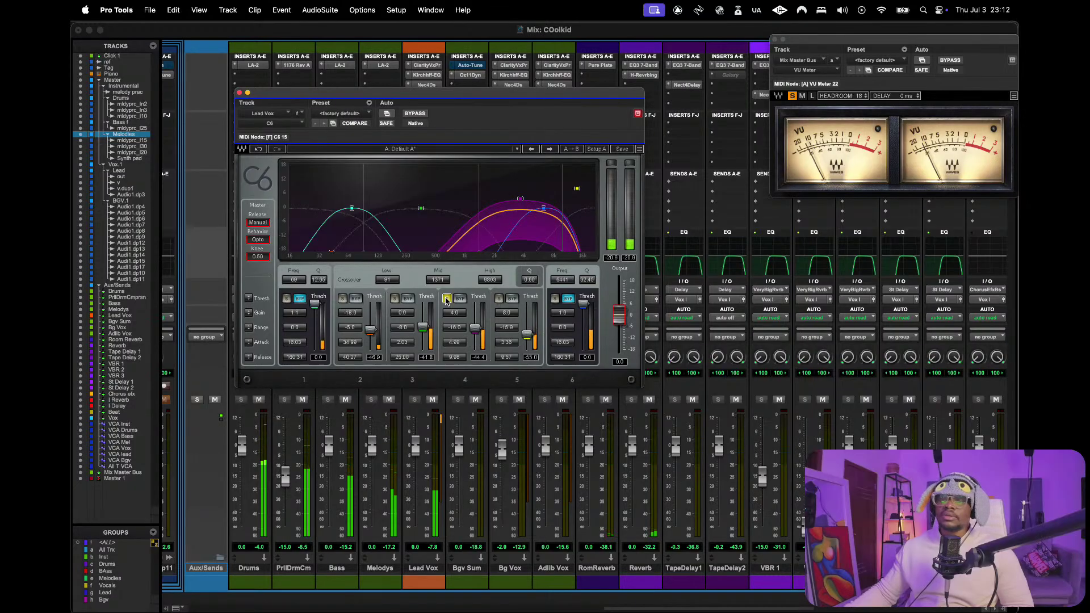
{"action": "left_click", "coordinate": [447, 299]}
- Set the band 4 threshold of the lead vocal's C6 to -55, play the mix to check it, and close the plug-in
{"action": "left_click", "coordinate": [478, 357]}
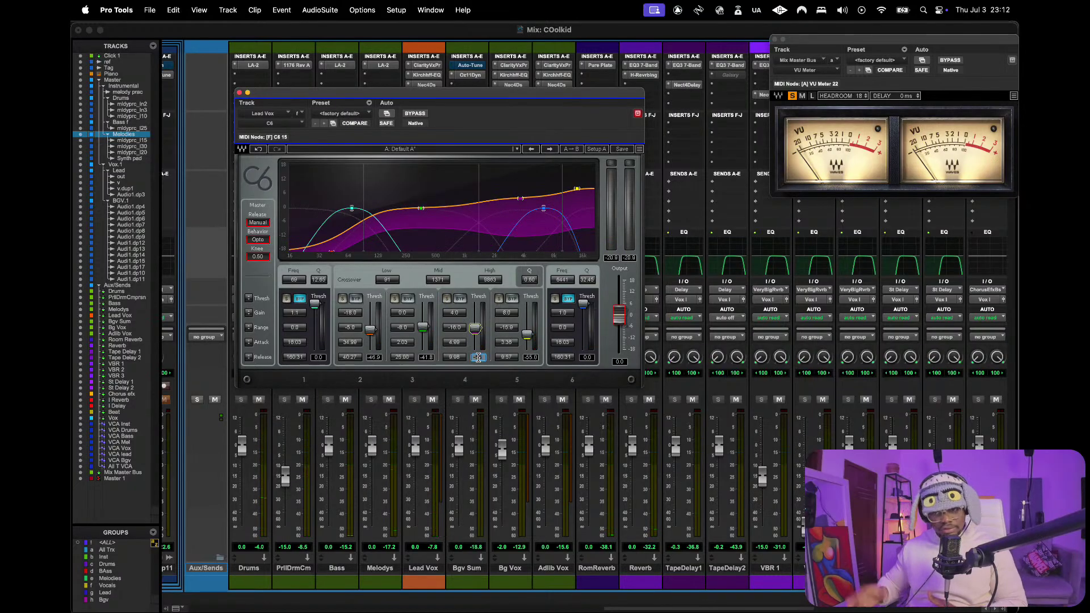
{"action": "type", "text": "-55"}
{"action": "key", "text": "Return"}
{"action": "key", "text": "space"}
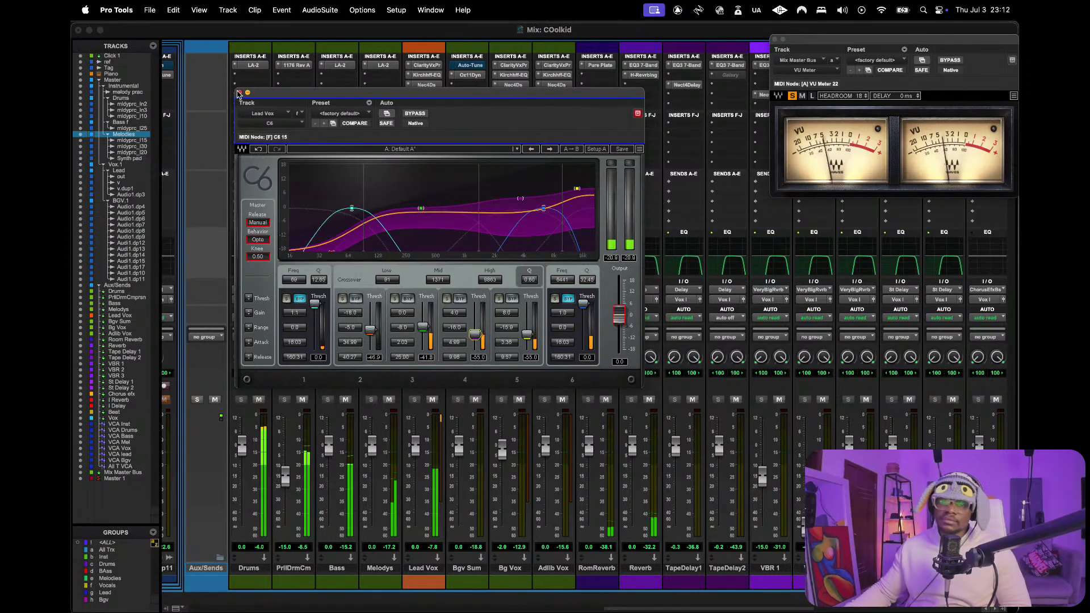
{"action": "left_click", "coordinate": [239, 92]}
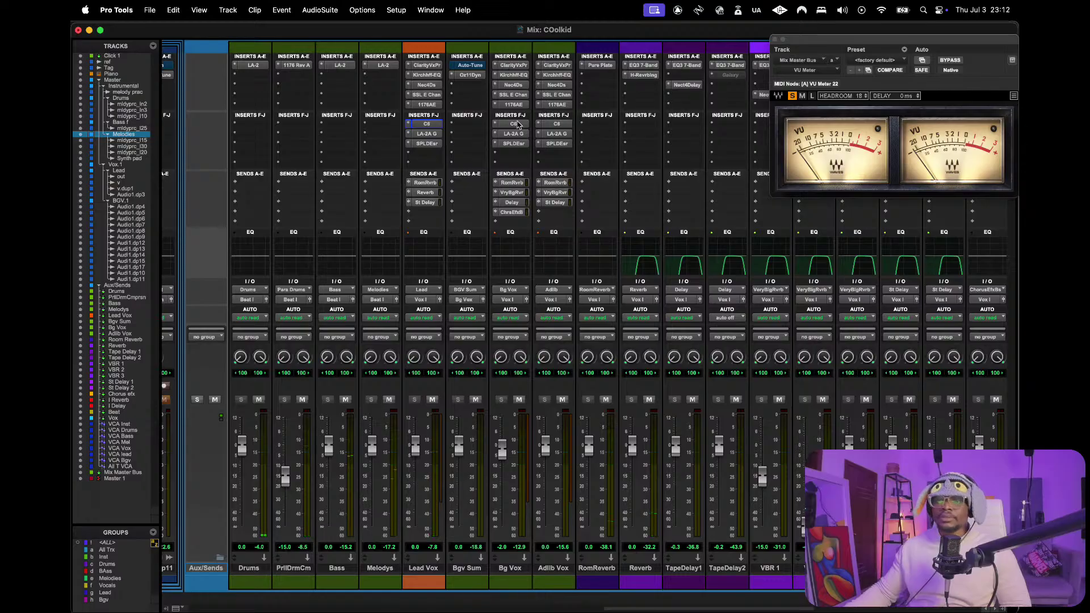
- Adjust the peak reduction on the Lead Vox track's Teletronix LA-2A Gray, listen in the full mix, and close the plug-in
{"action": "left_click", "coordinate": [421, 134]}
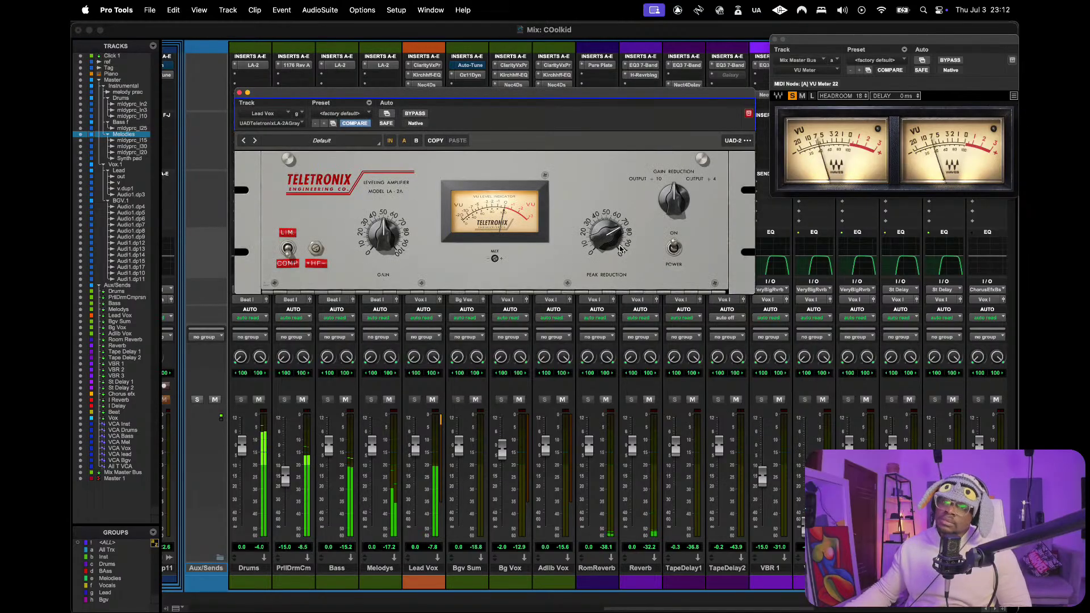
{"action": "left_click_drag", "start_coordinate": [602, 248], "coordinate": [604, 234]}
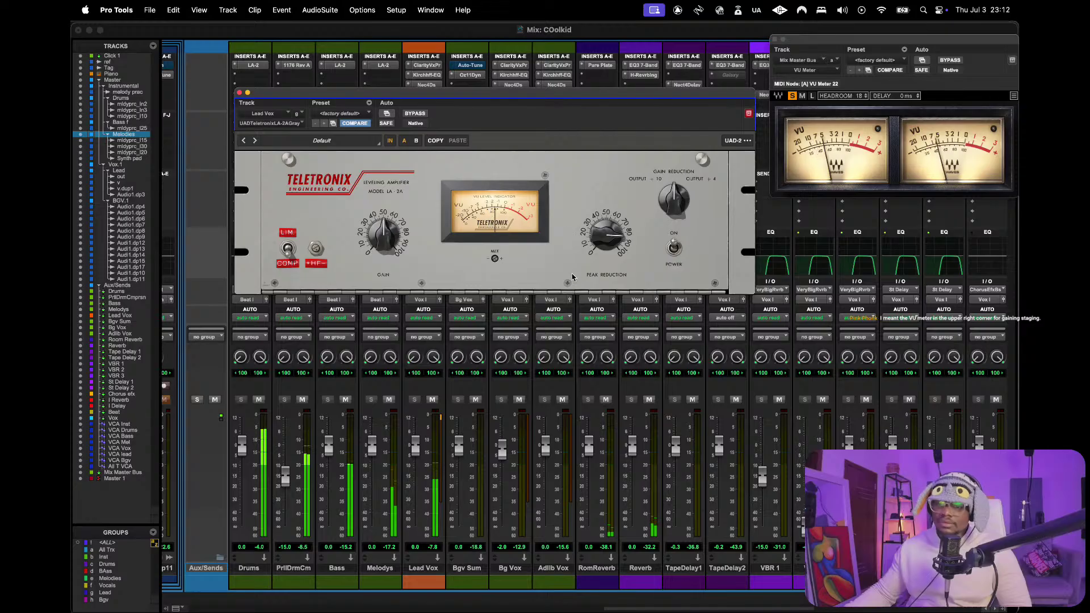
{"action": "key", "text": "space"}
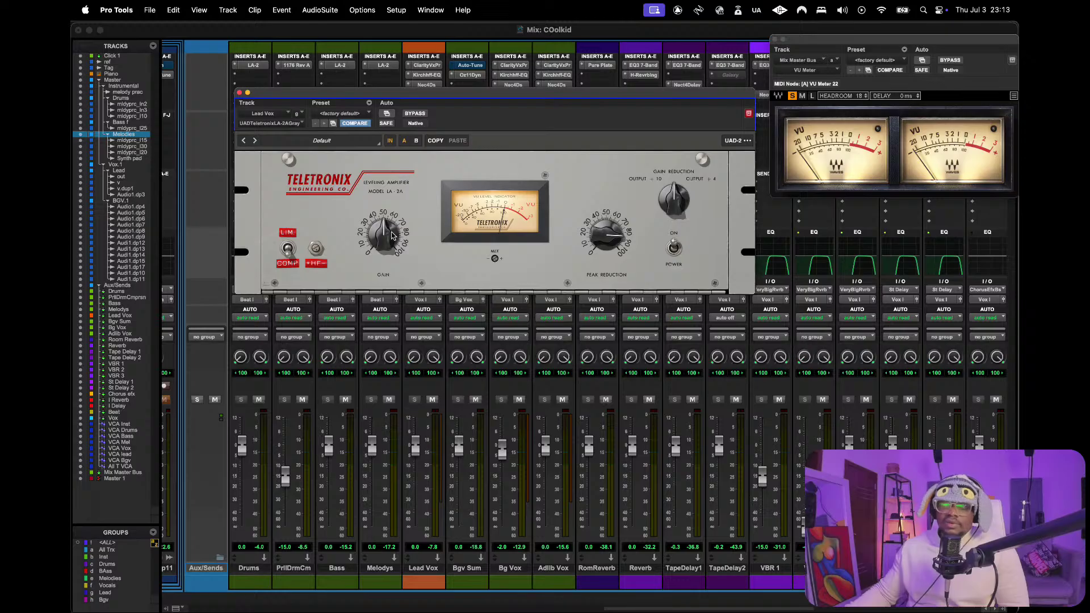
{"action": "key", "text": "space"}
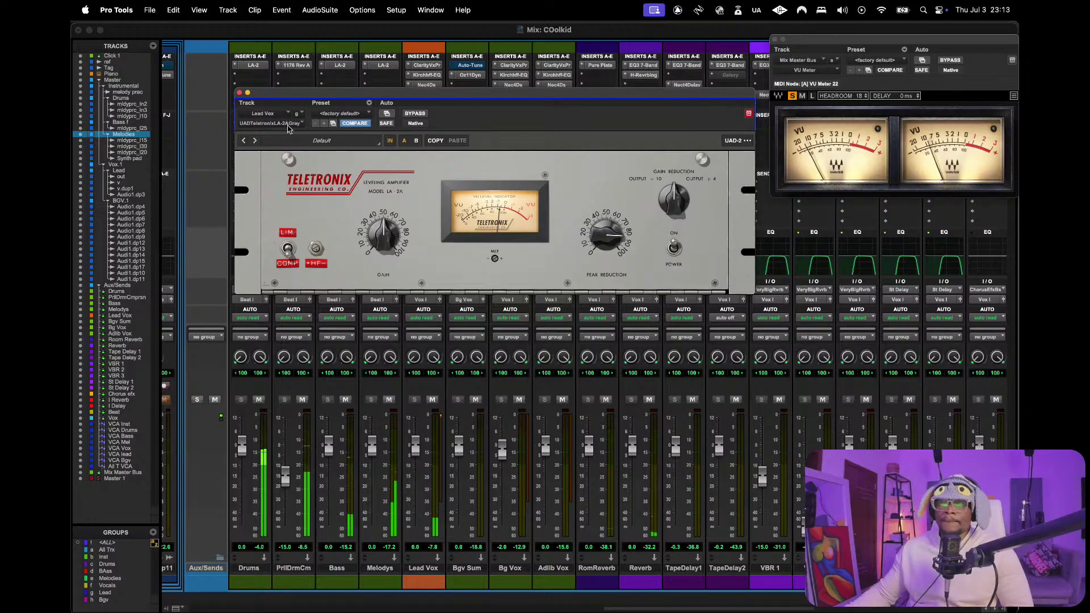
{"action": "left_click", "coordinate": [239, 93]}
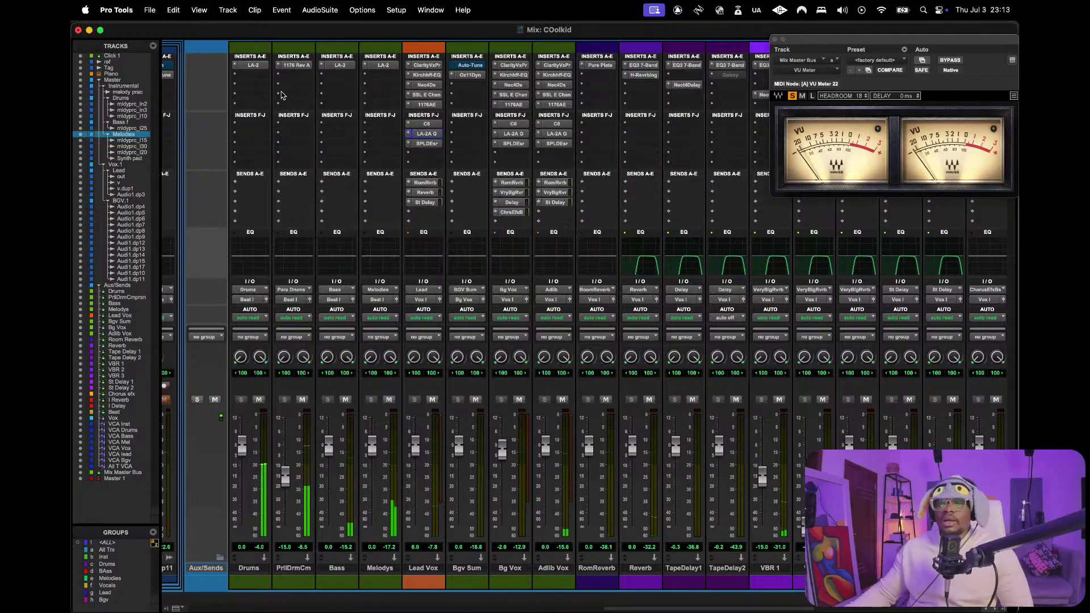
- Audition the Lead Vox track's SPL De-Esser with its S-Reduction turned down and back up during playback, and close the plug-in
{"action": "left_click", "coordinate": [421, 143]}
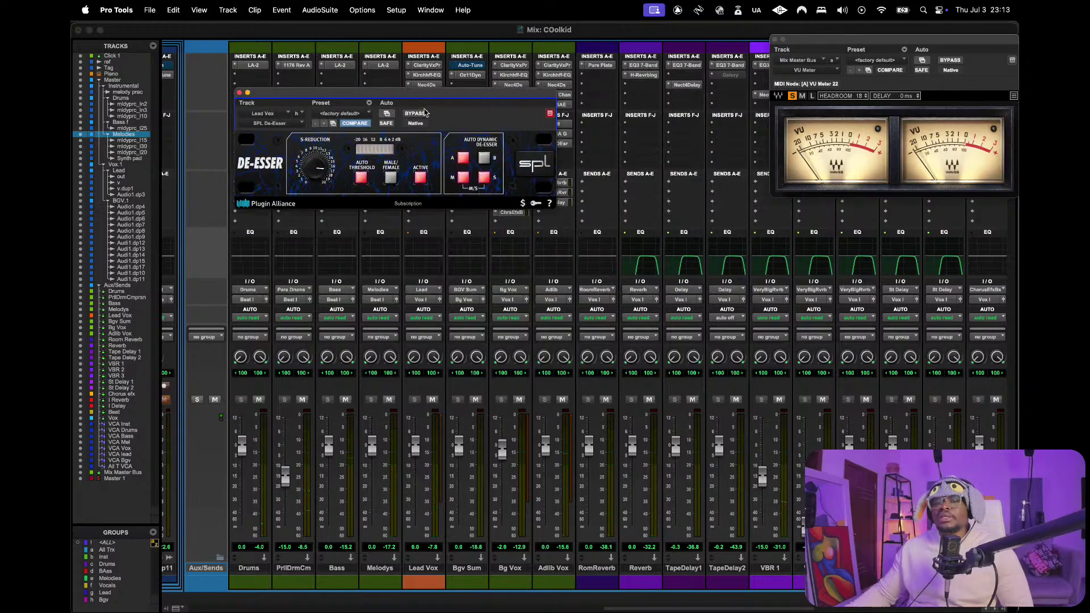
{"action": "left_click_drag", "start_coordinate": [419, 99], "coordinate": [489, 183]}
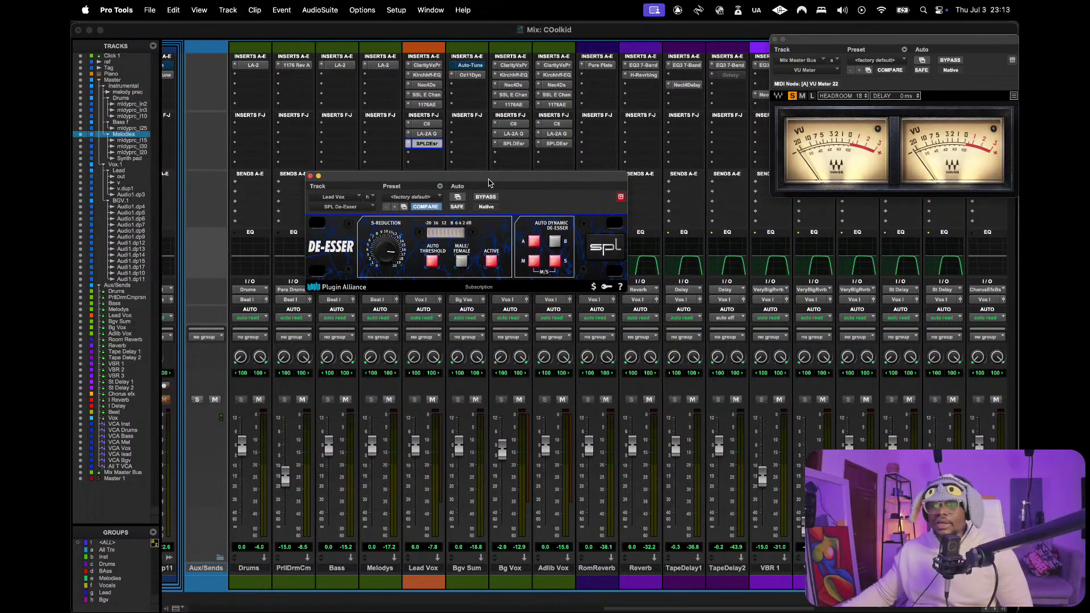
{"action": "key", "text": "space"}
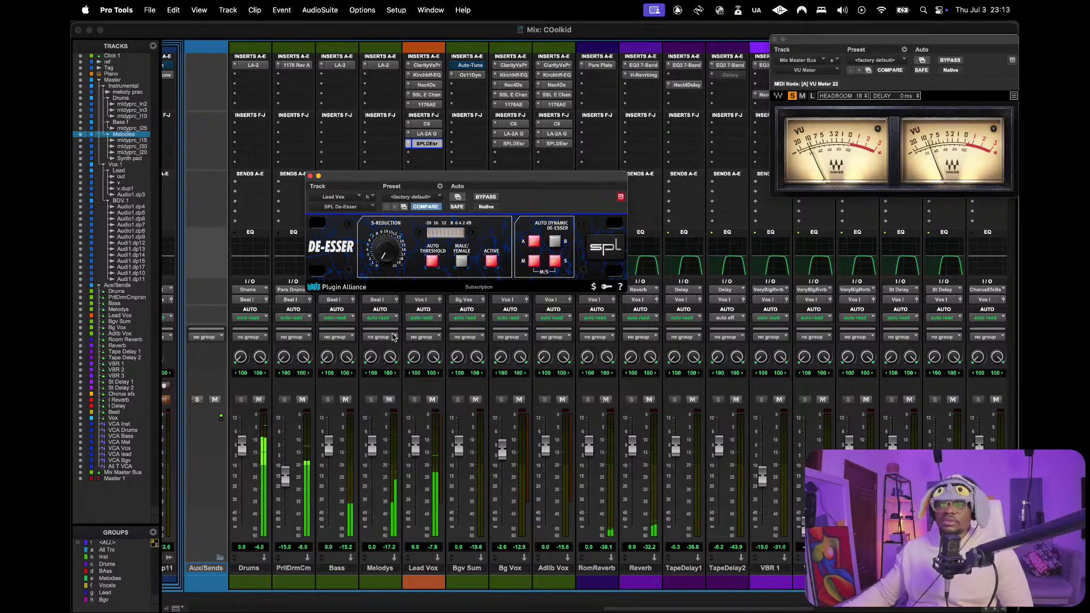
{"action": "left_click_drag", "start_coordinate": [412, 178], "coordinate": [418, 171]}
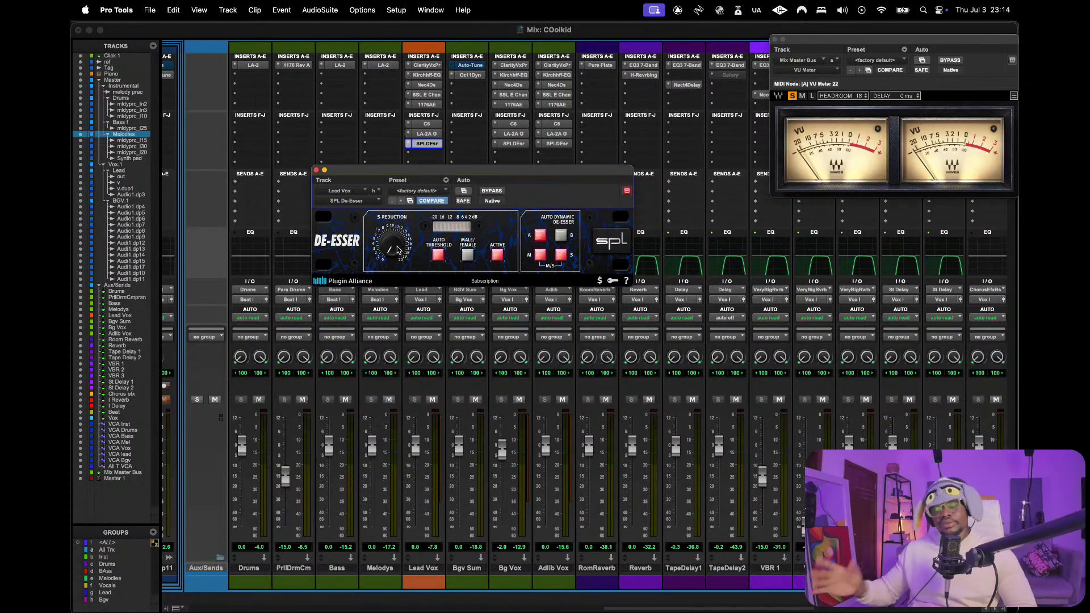
{"action": "key", "text": "space"}
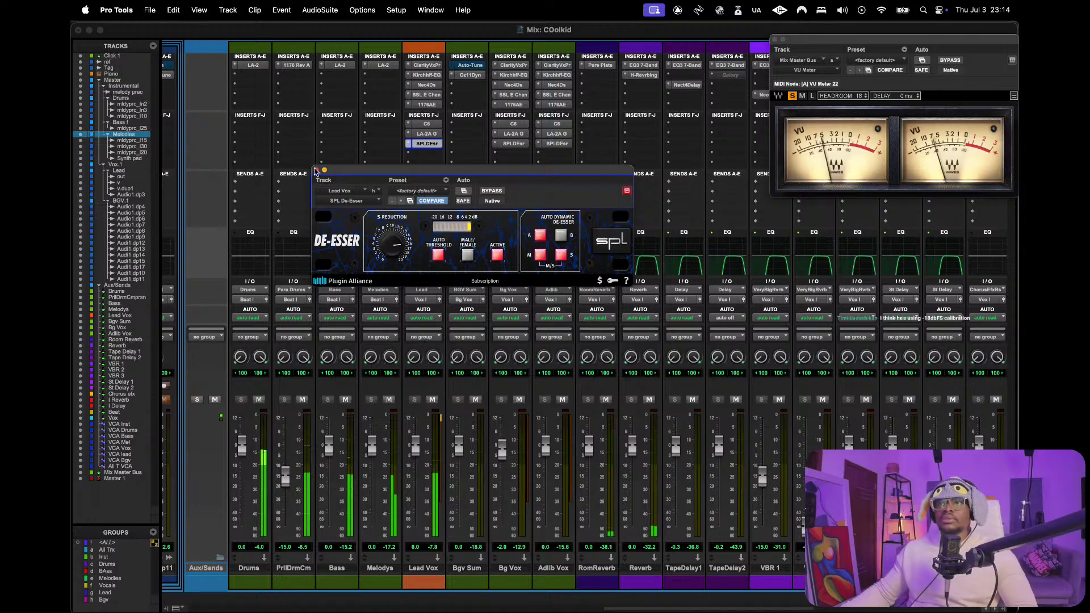
{"action": "left_click", "coordinate": [317, 171]}
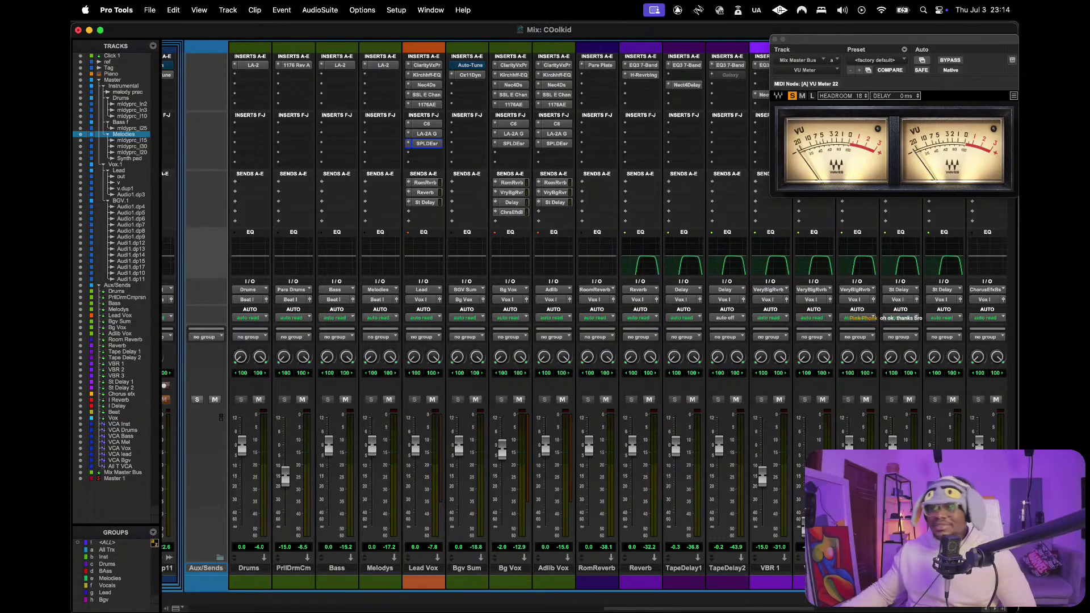
- Play the mix and open the Lead Vox track's send to the Reverb track
{"action": "key", "text": "space"}
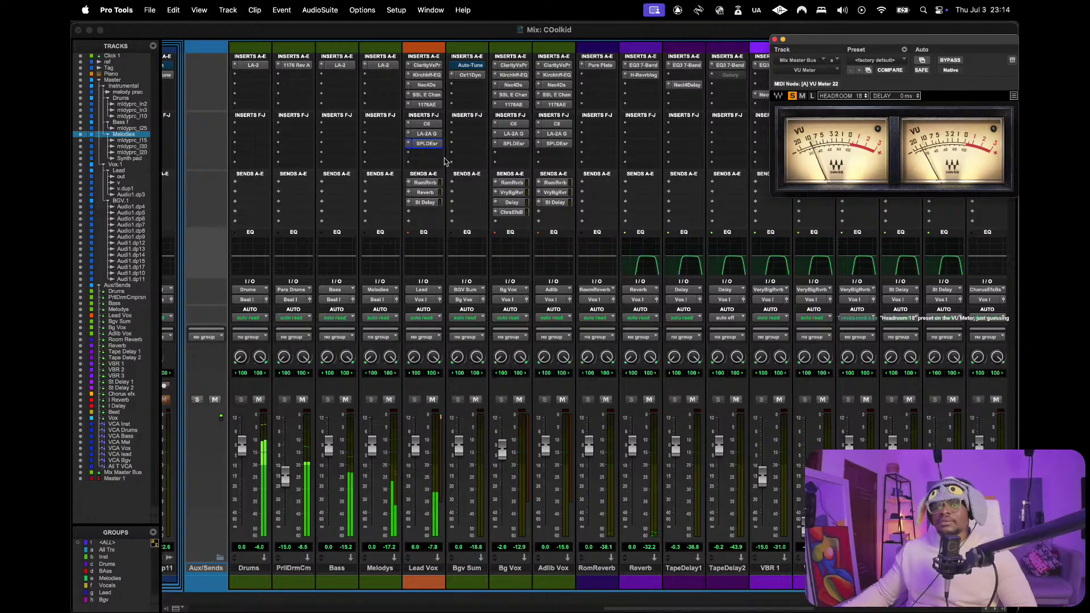
{"action": "scroll", "coordinate": [534, 203], "scroll_direction": "right", "scroll_amount": 2}
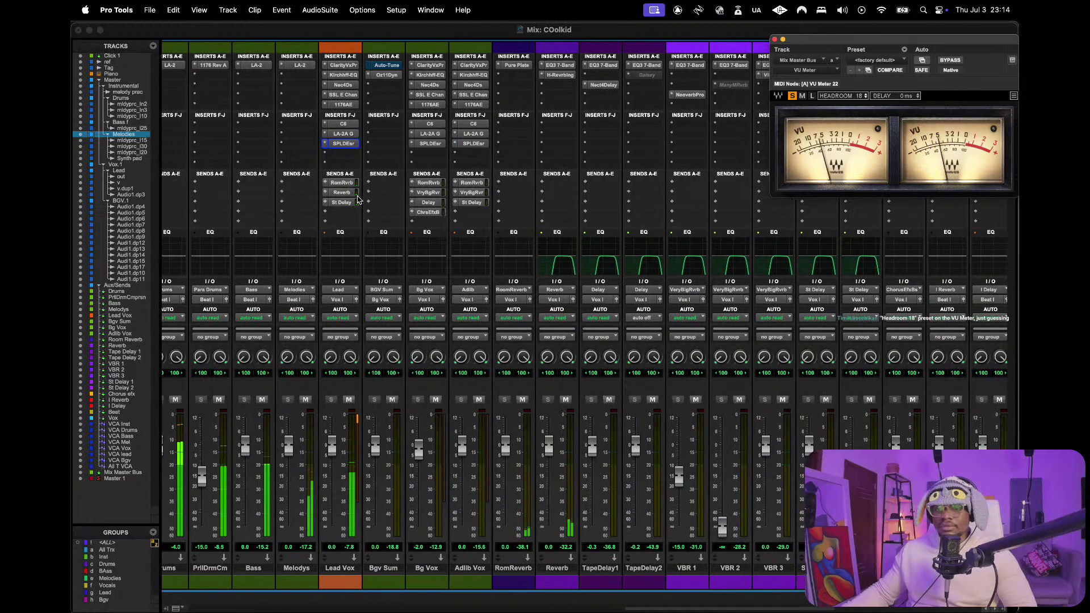
{"action": "left_click", "coordinate": [342, 192]}
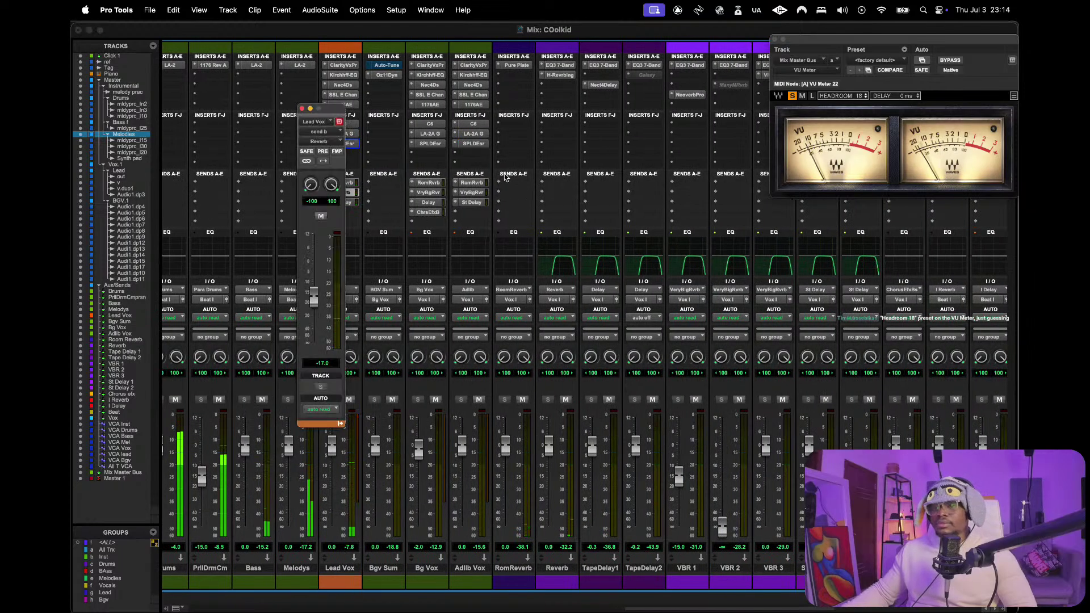
{"action": "scroll", "coordinate": [347, 244], "scroll_direction": "right", "scroll_amount": 1}
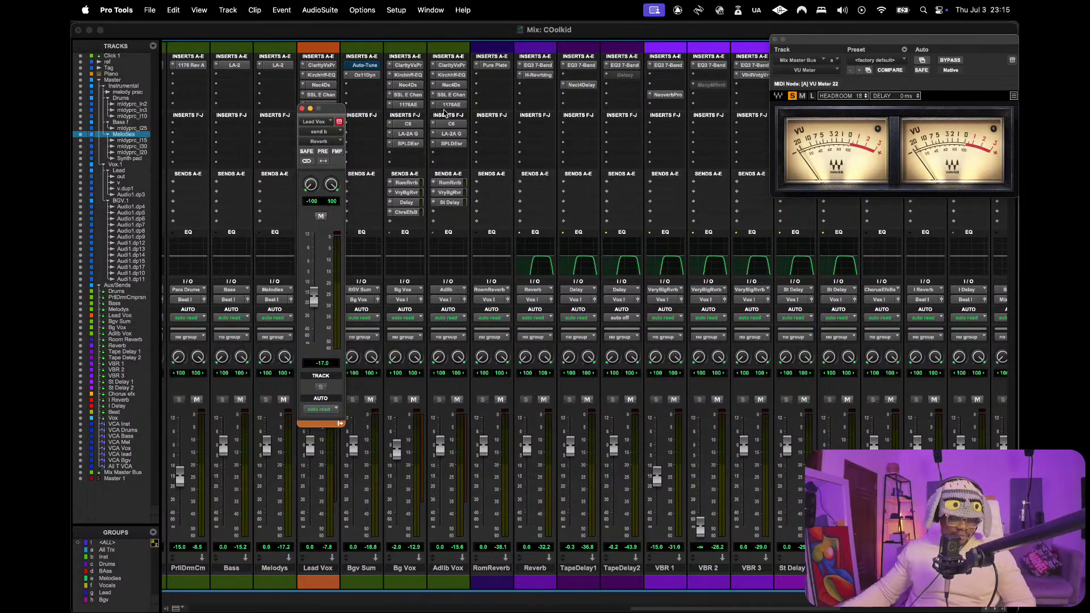
{"action": "left_click", "coordinate": [534, 84]}
{"action": "key", "text": "a"}
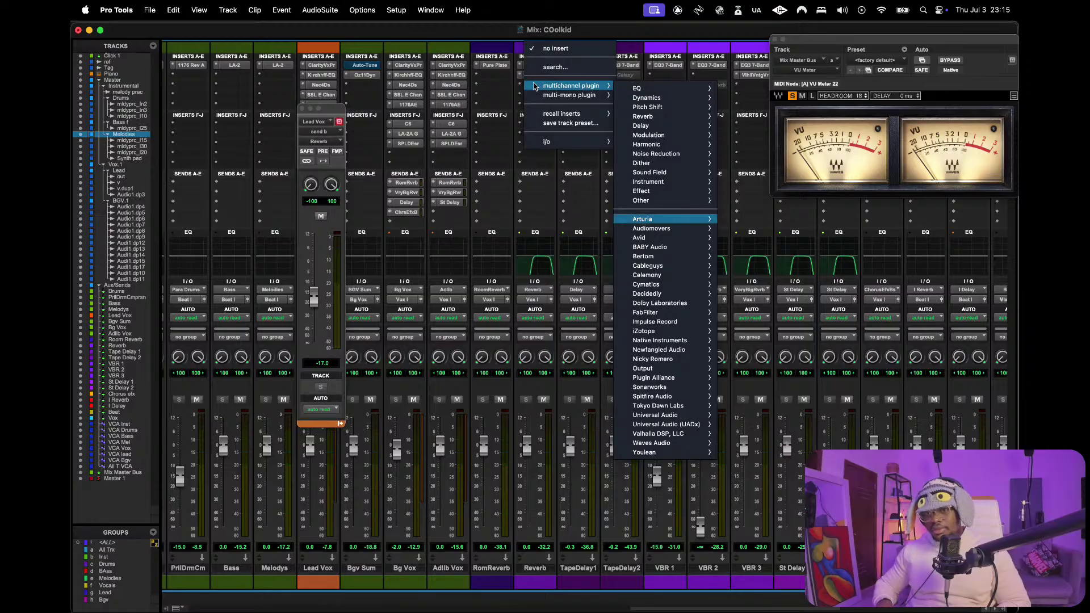
{"action": "key", "text": "c"}
{"action": "key", "text": "y"}
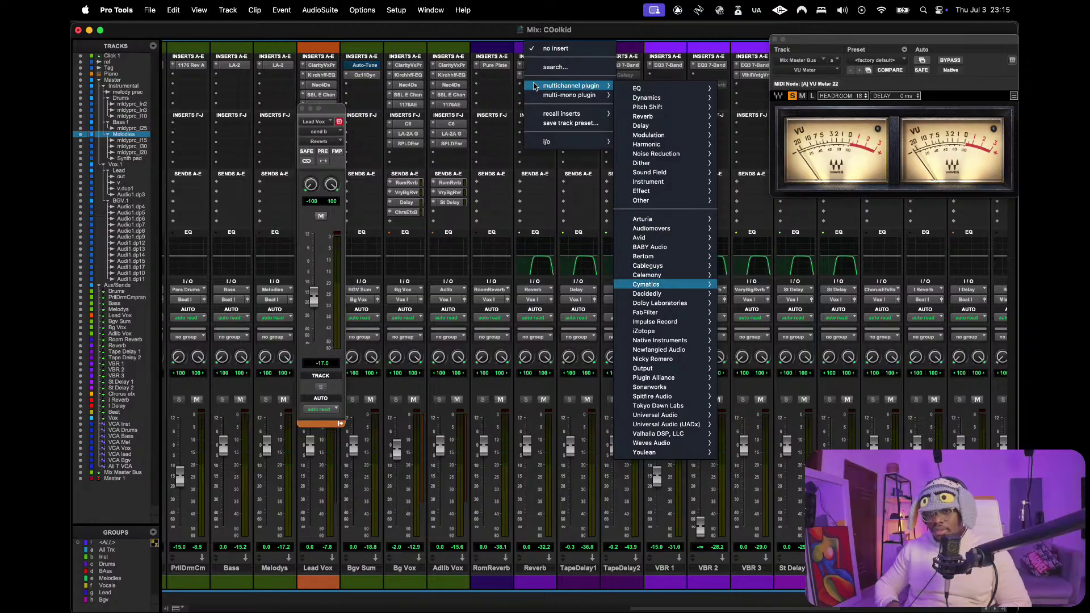
{"action": "key", "text": "Escape"}
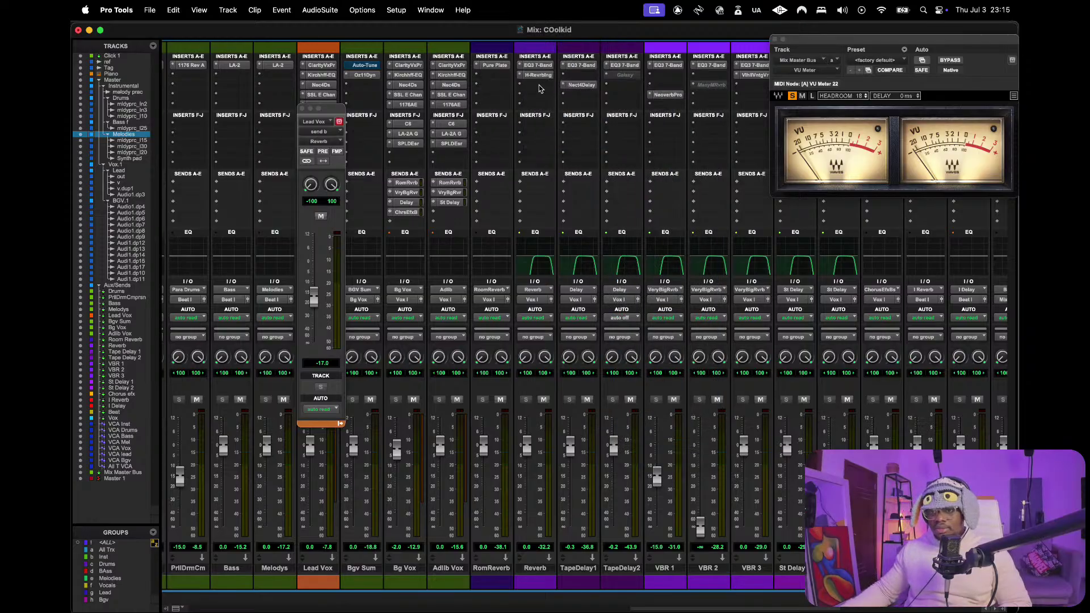
- Insert the stereo TBTECH Cenozoix Compressor after the H-Reverb on the Reverb track and set its key input to the Lead.L bus
{"action": "left_click", "coordinate": [538, 86]}
{"action": "type", "text": "cen"}
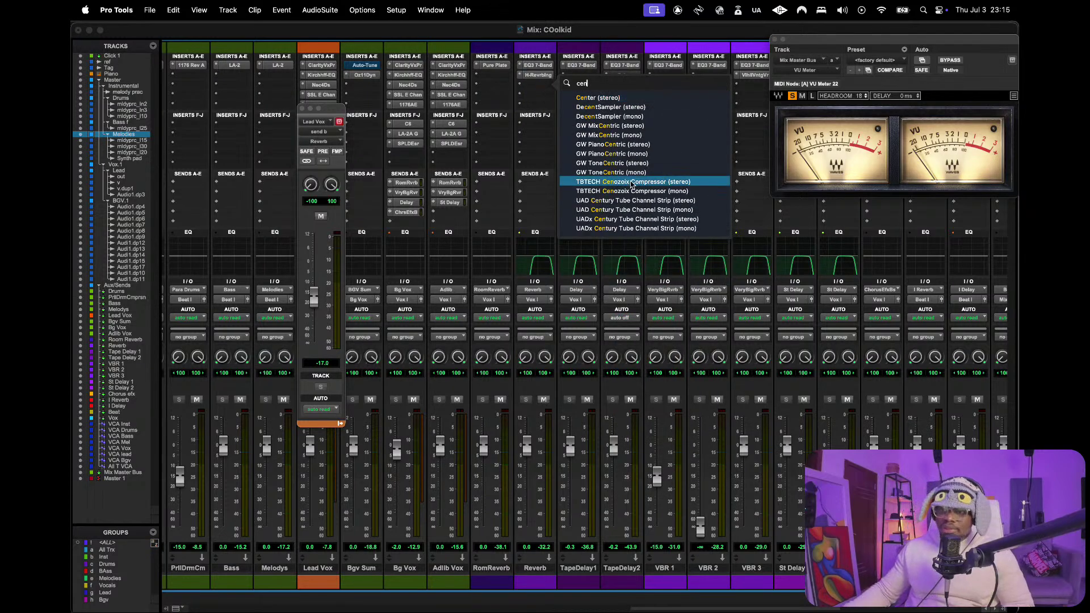
{"action": "key", "text": "Escape"}
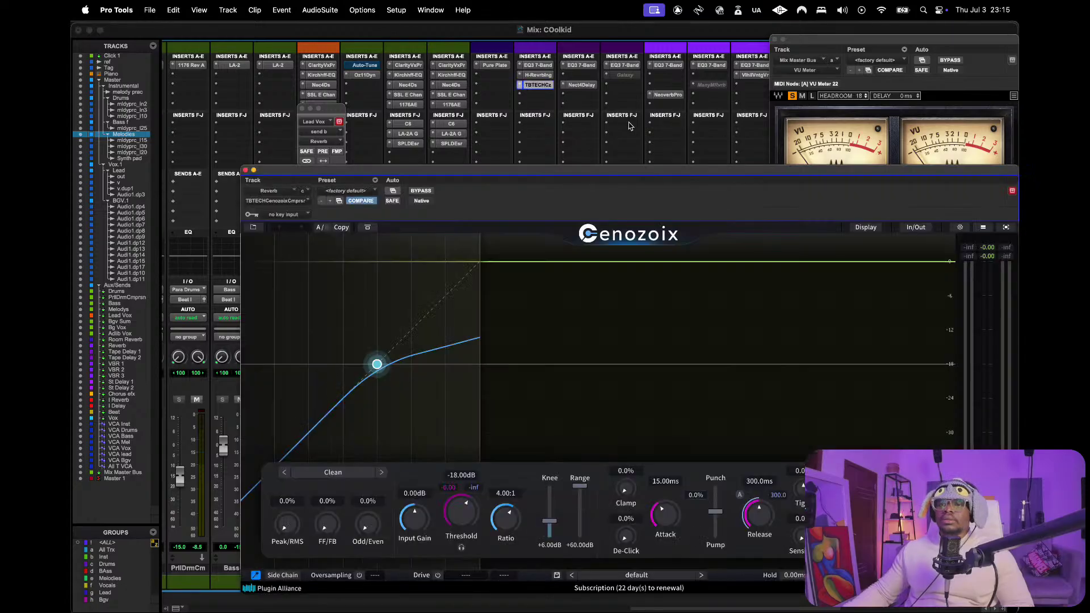
{"action": "left_click_drag", "start_coordinate": [581, 167], "coordinate": [555, 114]}
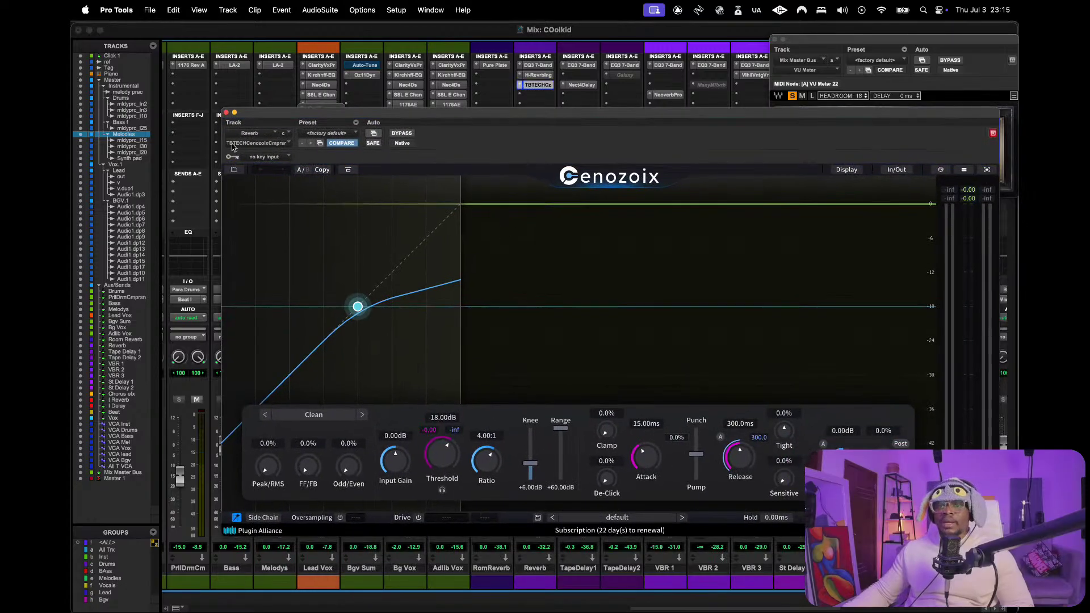
{"action": "left_click", "coordinate": [266, 162]}
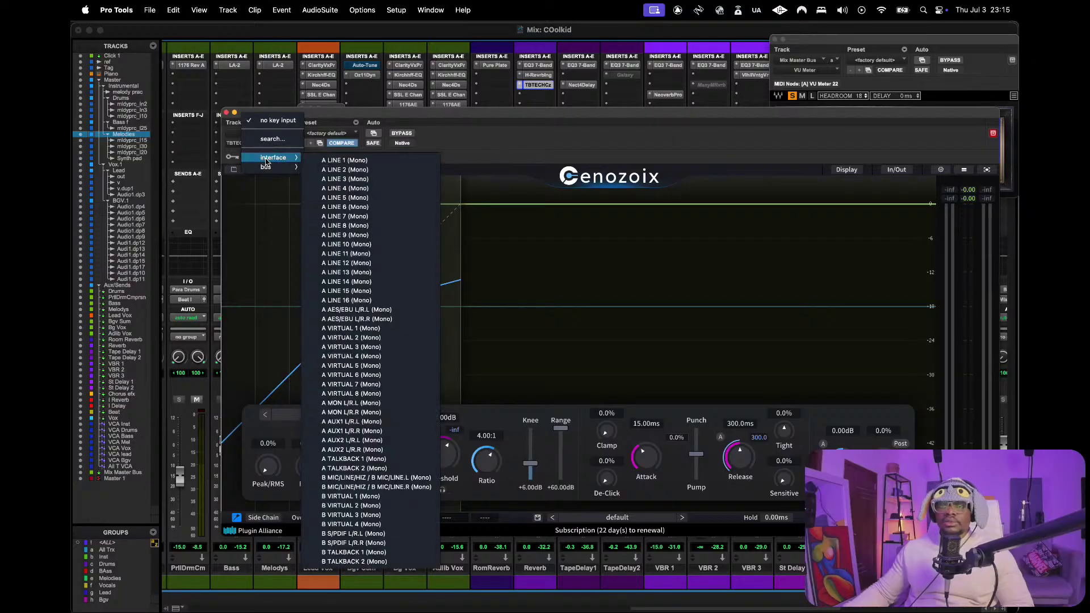
{"action": "mouse_move", "coordinate": [255, 167]}
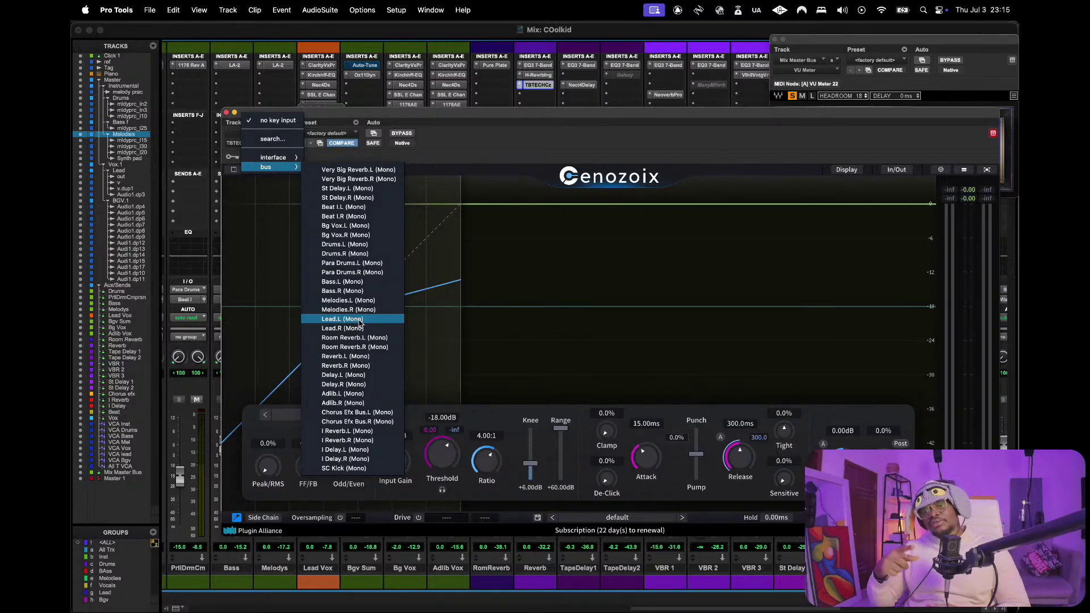
{"action": "left_click", "coordinate": [343, 319]}
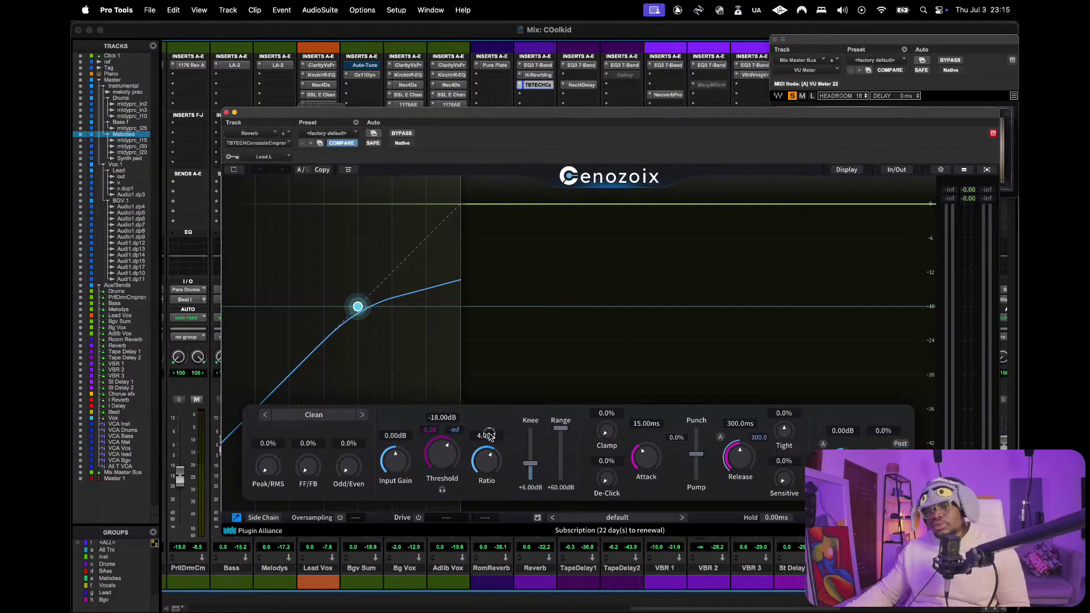
- Set the Cenozoix ratio to 7:1 and lower its threshold to -50.50 dB while the mix plays
{"action": "scroll", "coordinate": [490, 436], "scroll_direction": "up", "scroll_amount": 3}
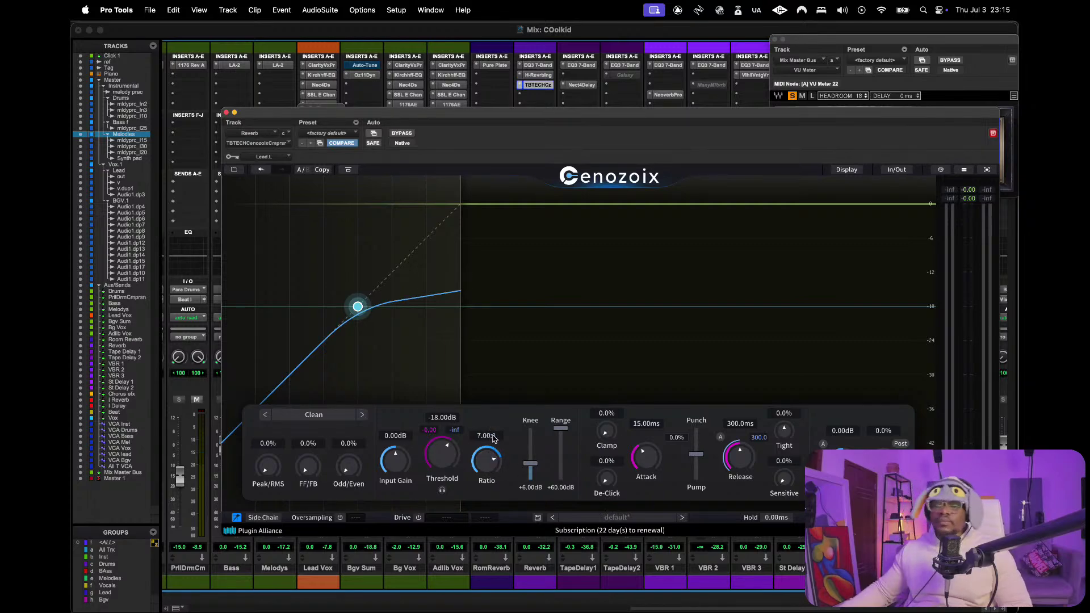
{"action": "key", "text": "space"}
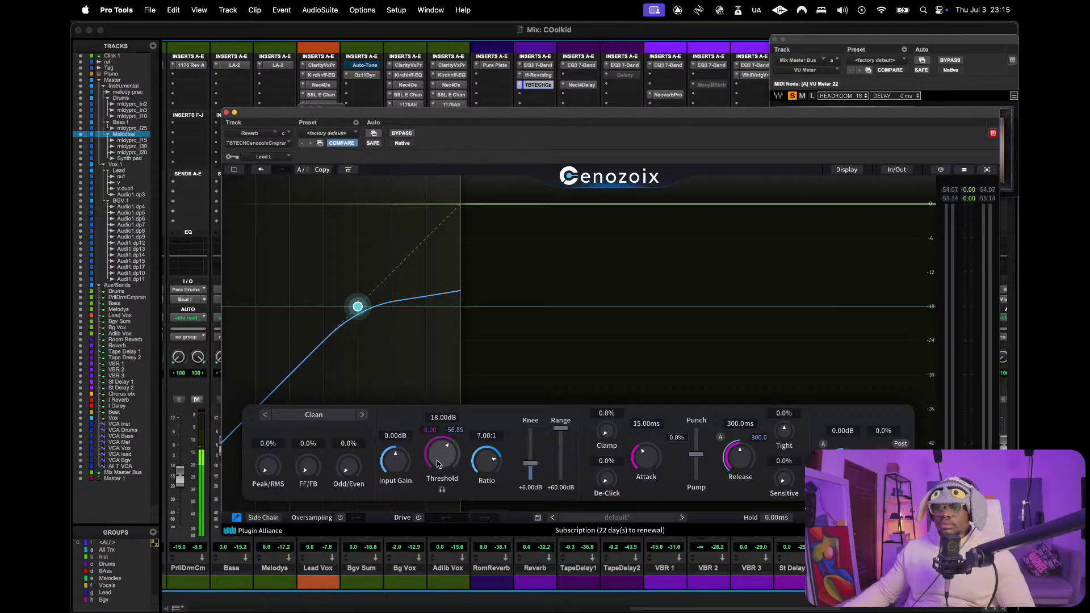
{"action": "mouse_move", "coordinate": [443, 457]}
{"action": "left_mouse_down"}
{"action": "mouse_move", "coordinate": [422, 514]}
{"action": "mouse_move", "coordinate": [434, 473]}
{"action": "left_mouse_up"}
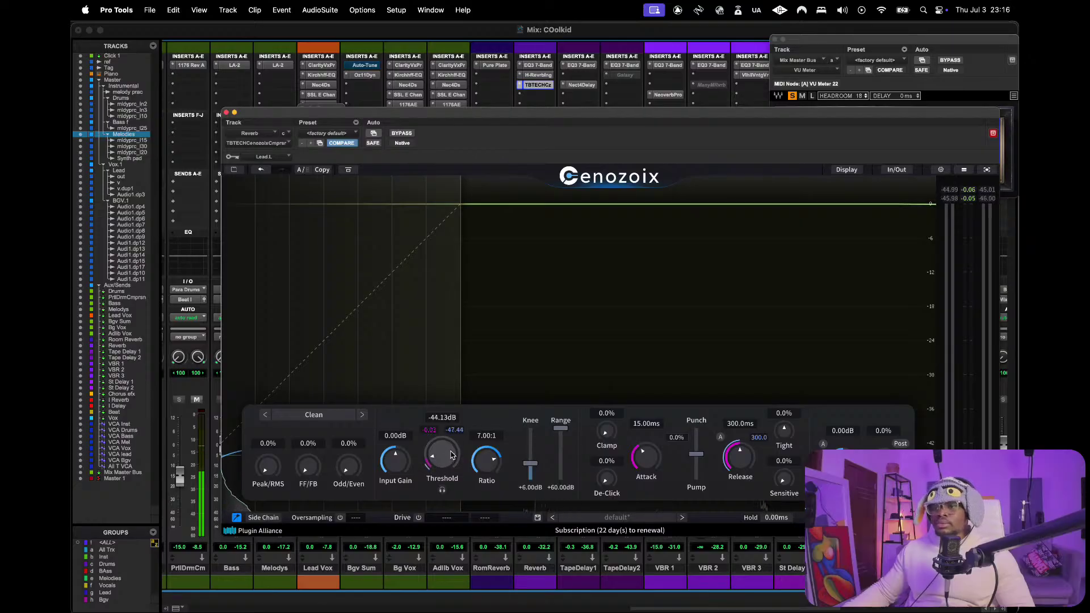
{"action": "left_click_drag", "start_coordinate": [443, 458], "coordinate": [440, 466]}
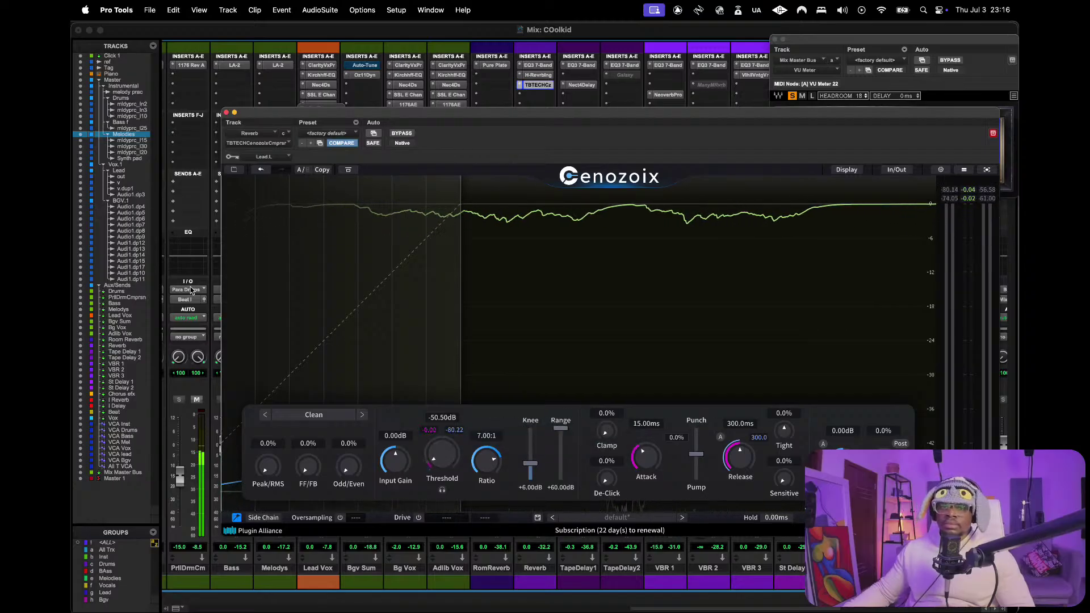
- Raise the Cenozoix makeup gain to +3.01 dB with the Lead folder soloed, unsolo the folder, and close the plug-in
{"action": "scroll", "coordinate": [174, 199], "scroll_direction": "left", "scroll_amount": 5}
{"action": "scroll", "coordinate": [192, 250], "scroll_direction": "left", "scroll_amount": 10}
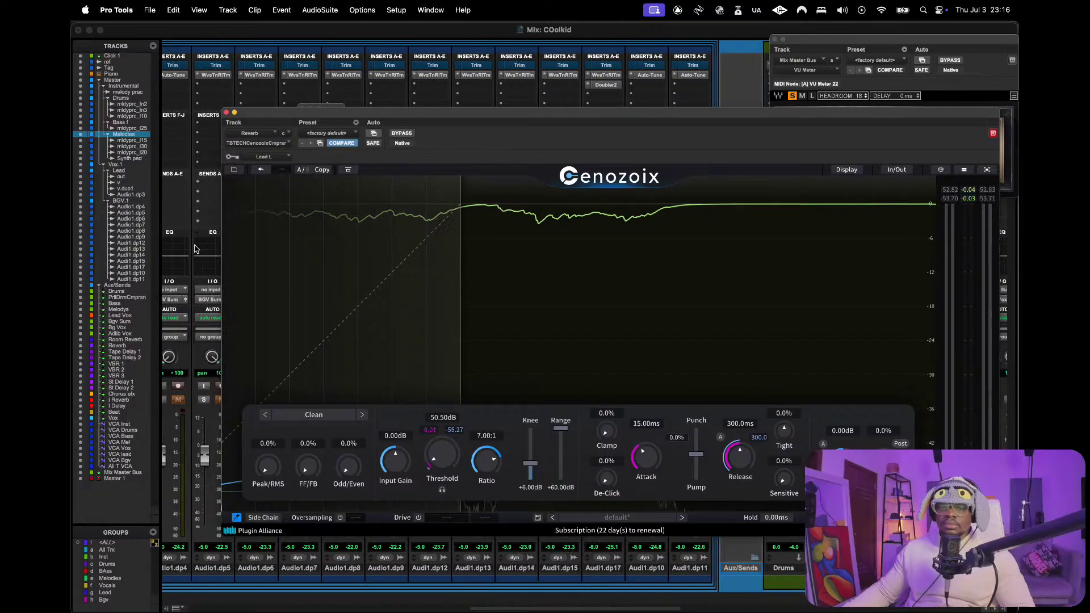
{"action": "scroll", "coordinate": [192, 249], "scroll_direction": "right", "scroll_amount": 5}
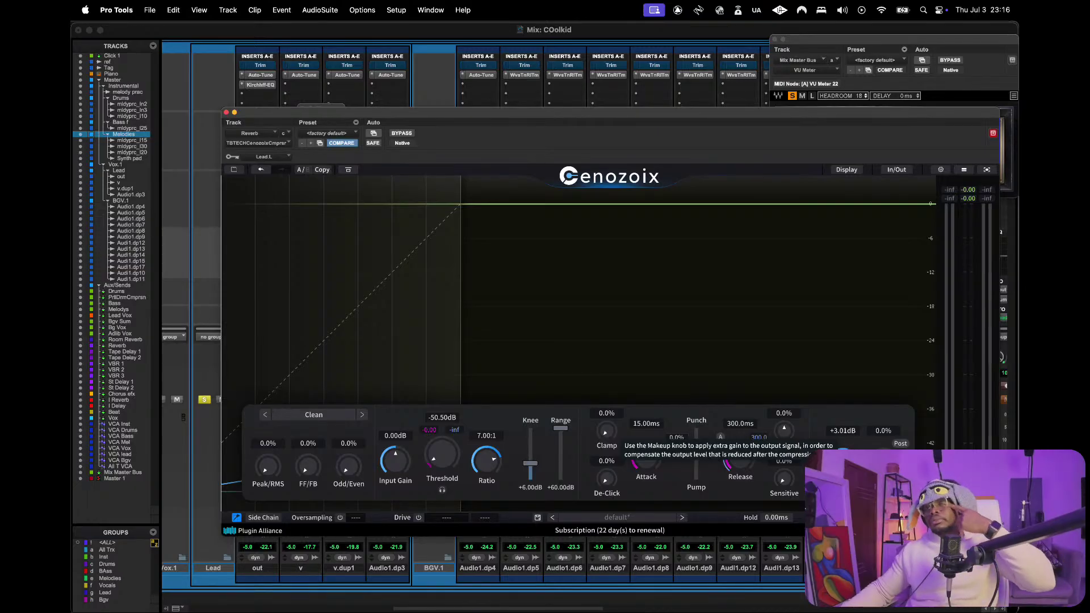
{"action": "left_click", "coordinate": [204, 399]}
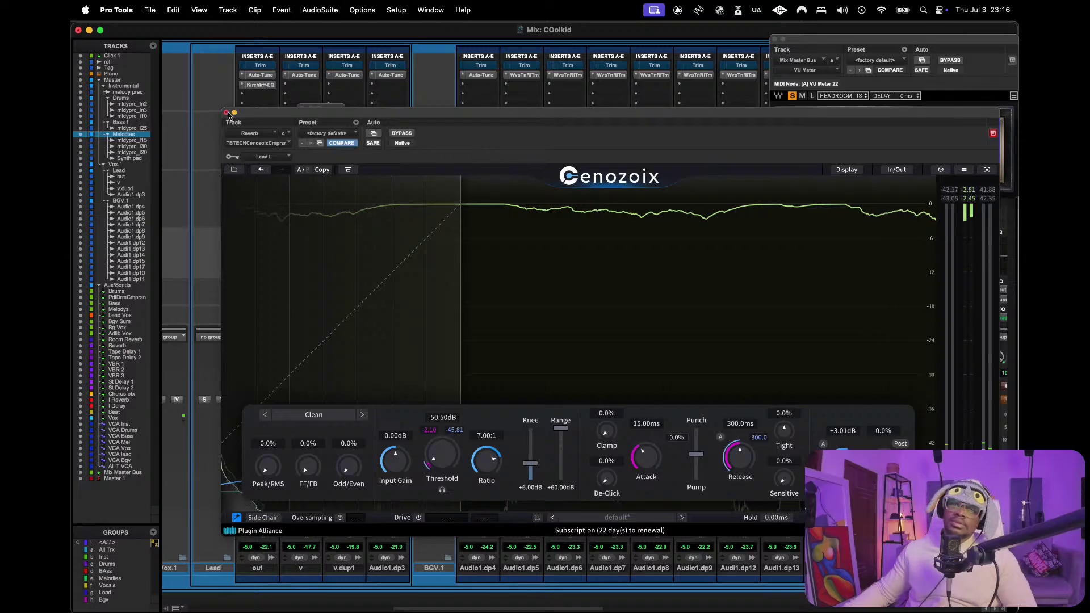
{"action": "key", "text": "super+w"}
- Look over the effect tracks, inspect the Comeback Kid delay on St Delay 1, and close it and the Lead Vox send window
{"action": "scroll", "coordinate": [469, 250], "scroll_direction": "right", "scroll_amount": 15}
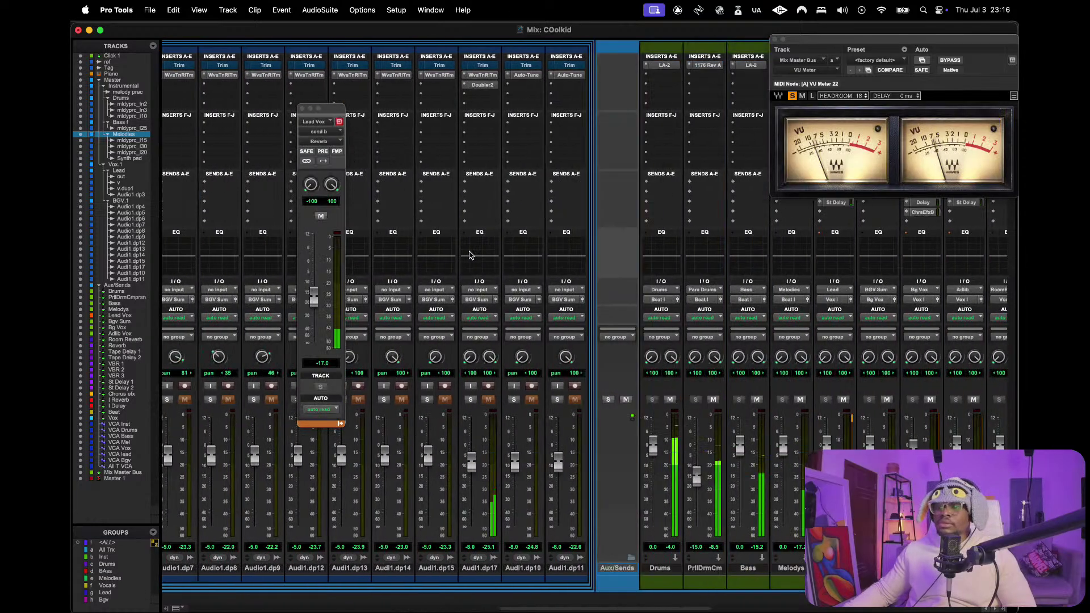
{"action": "scroll", "coordinate": [470, 255], "scroll_direction": "right", "scroll_amount": 4}
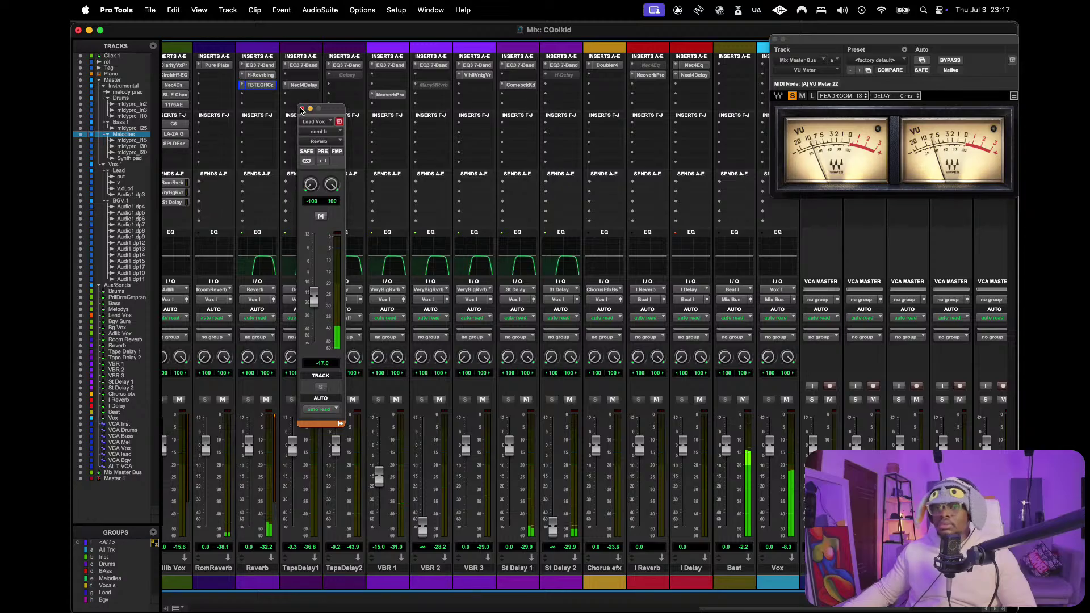
{"action": "scroll", "coordinate": [507, 157], "scroll_direction": "left", "scroll_amount": 5}
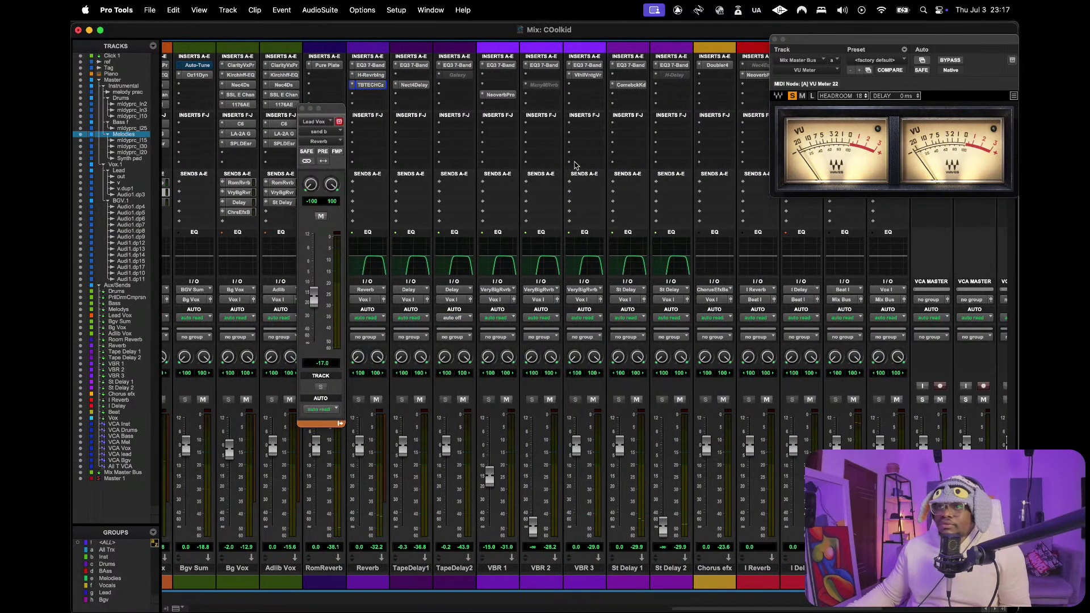
{"action": "scroll", "coordinate": [597, 189], "scroll_direction": "right", "scroll_amount": 2}
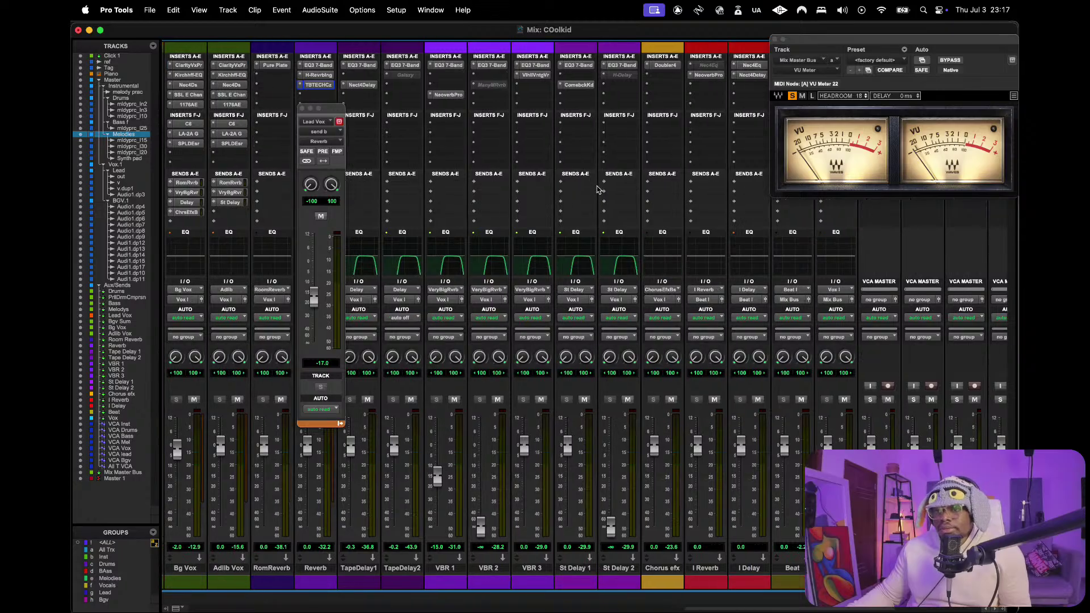
{"action": "left_click", "coordinate": [585, 99]}
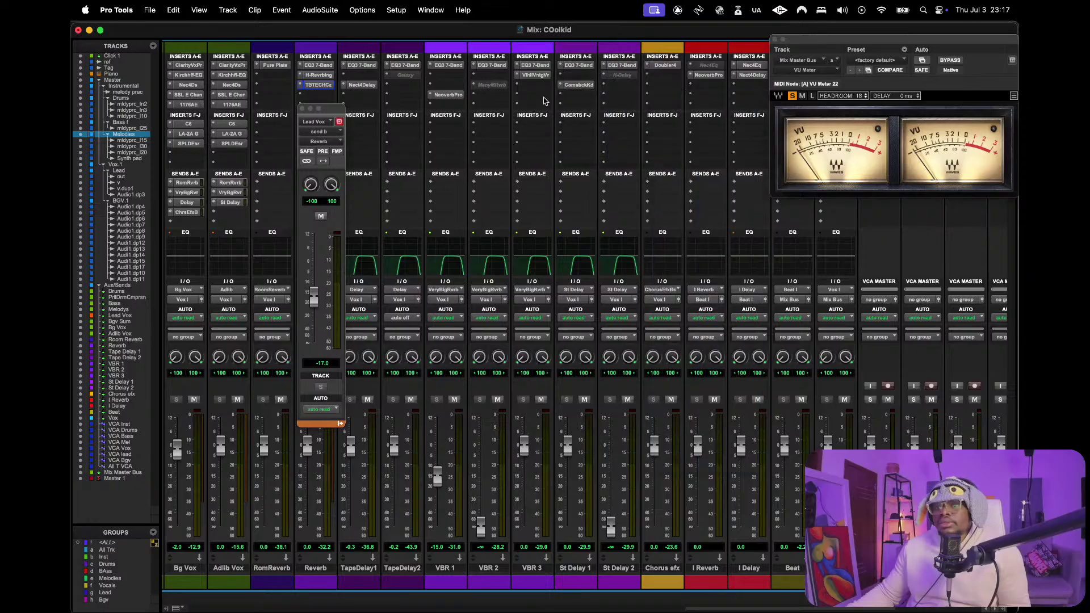
{"action": "left_click", "coordinate": [578, 85]}
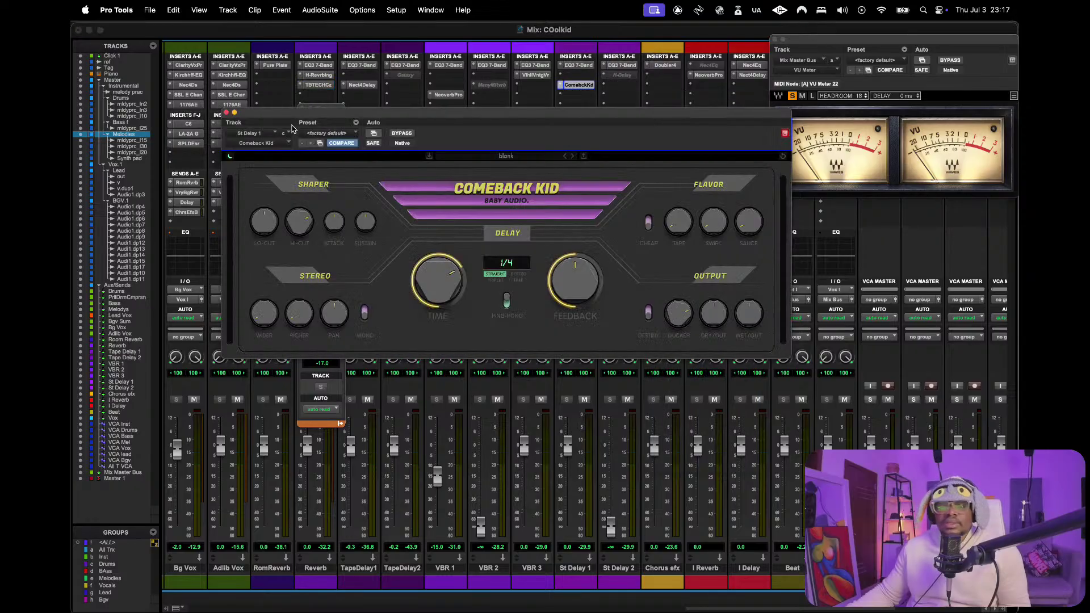
{"action": "left_click", "coordinate": [226, 113]}
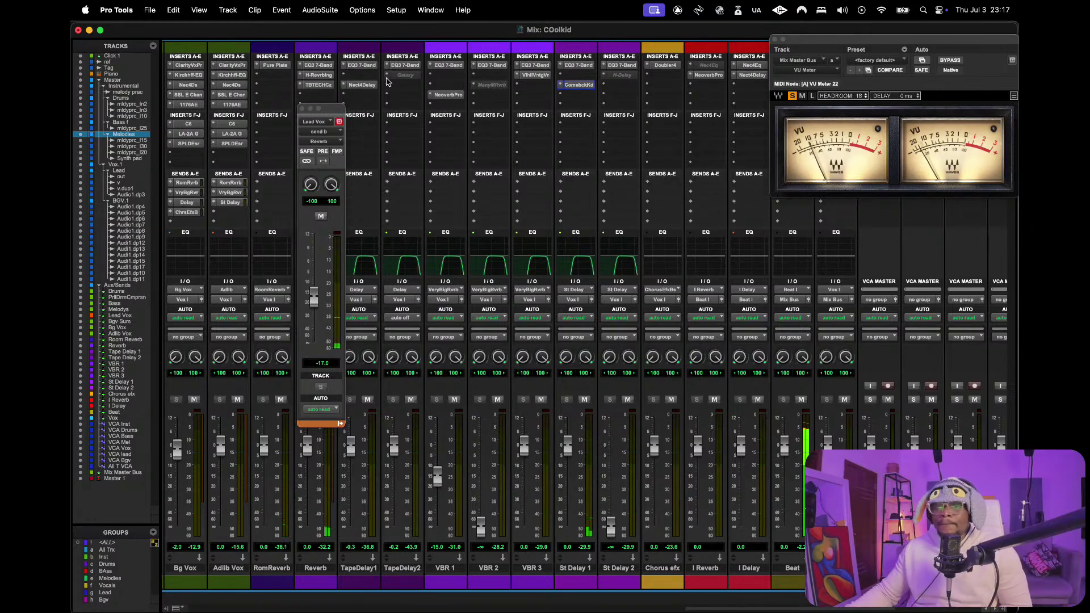
{"action": "key", "text": "Escape"}
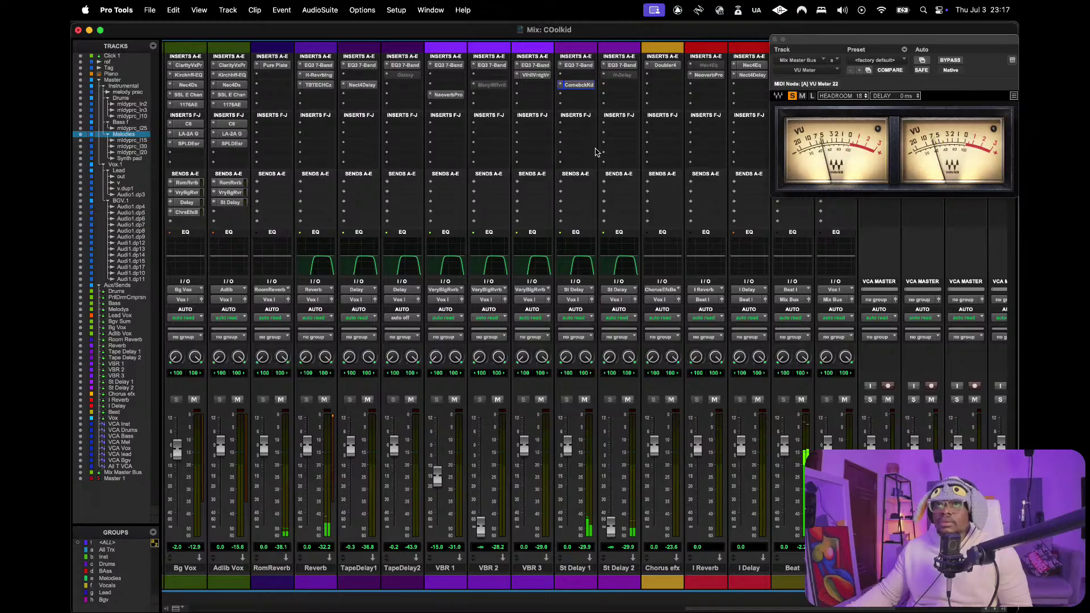
- During playback, raise the bass track mldypr_l25 fader to +5.0 dB and lower the drum track mldypr_l3 fader to +6.2 dB
{"action": "scroll", "coordinate": [567, 159], "scroll_direction": "left", "scroll_amount": 15}
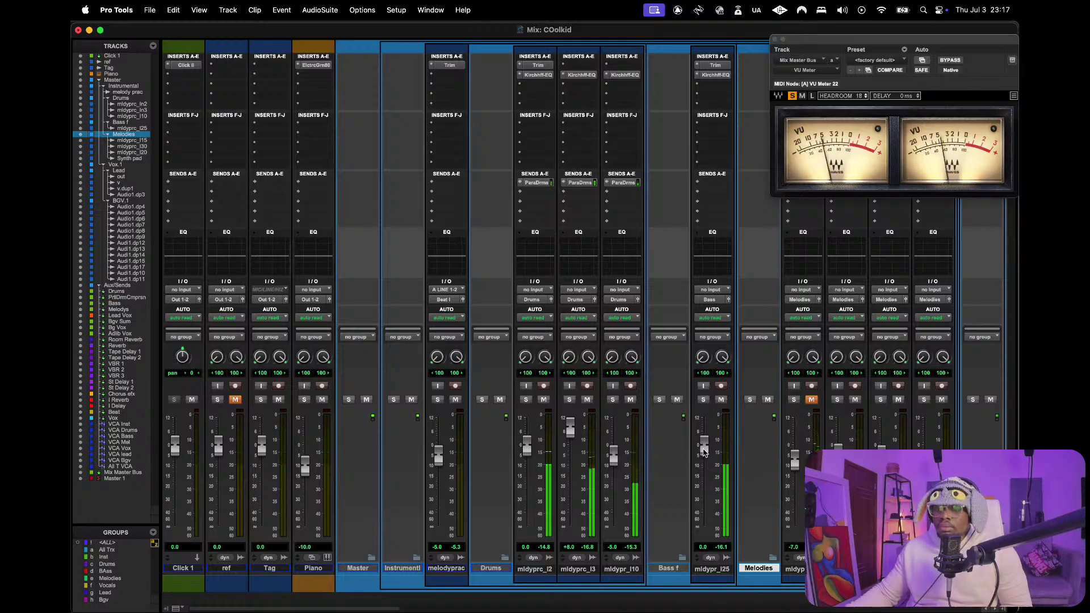
{"action": "left_click_drag", "start_coordinate": [707, 450], "coordinate": [708, 439]}
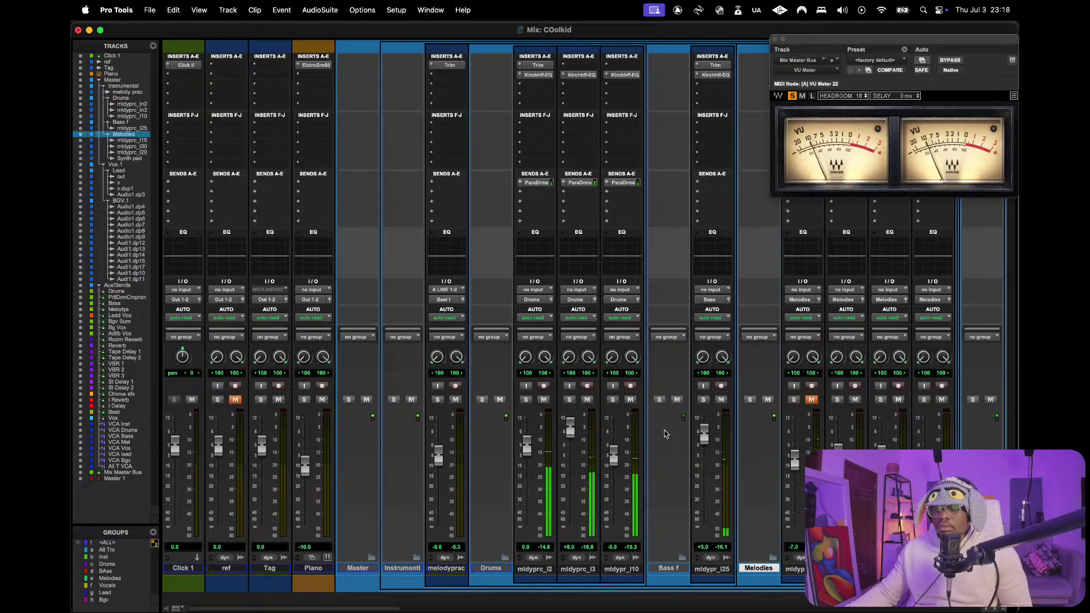
{"action": "scroll", "coordinate": [652, 431], "scroll_direction": "right", "scroll_amount": 3}
{"action": "scroll", "coordinate": [641, 428], "scroll_direction": "right", "scroll_amount": 1}
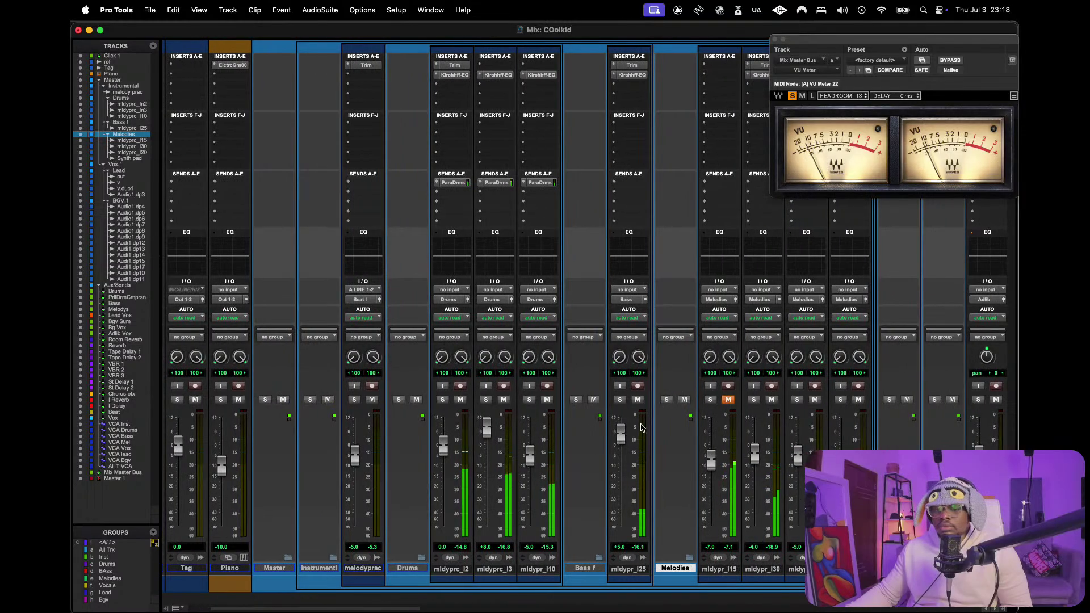
{"action": "scroll", "coordinate": [641, 428], "scroll_direction": "right", "scroll_amount": 5}
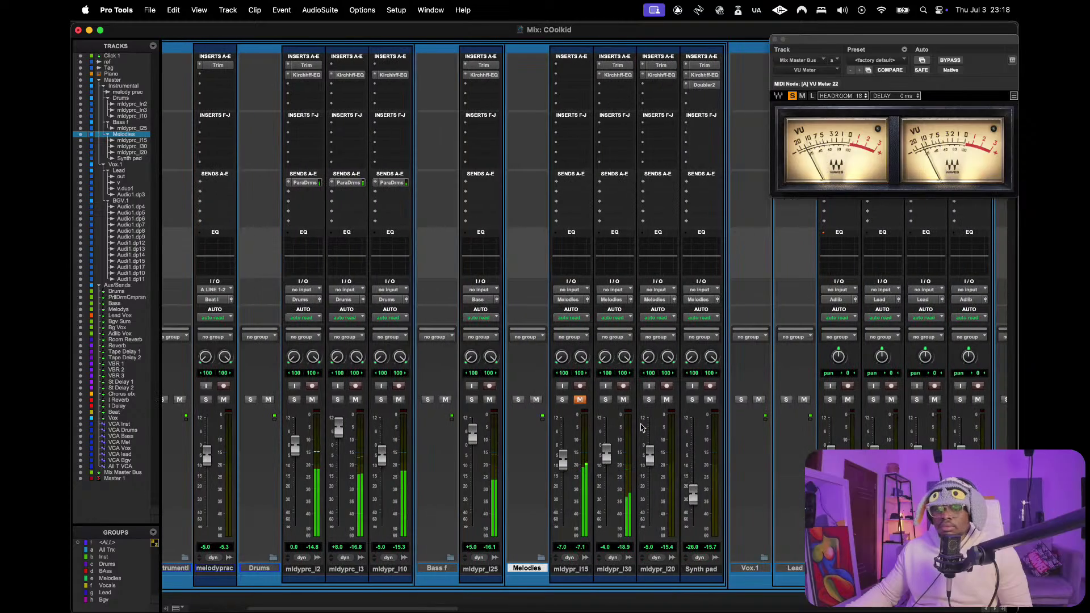
{"action": "scroll", "coordinate": [642, 427], "scroll_direction": "right", "scroll_amount": 3}
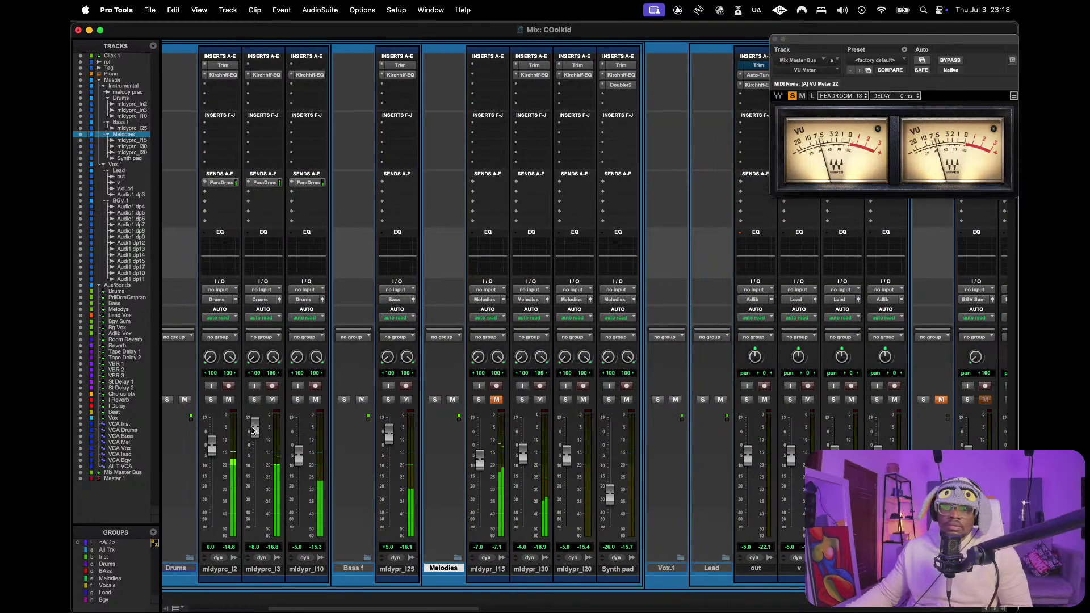
{"action": "left_click_drag", "start_coordinate": [253, 426], "coordinate": [252, 432]}
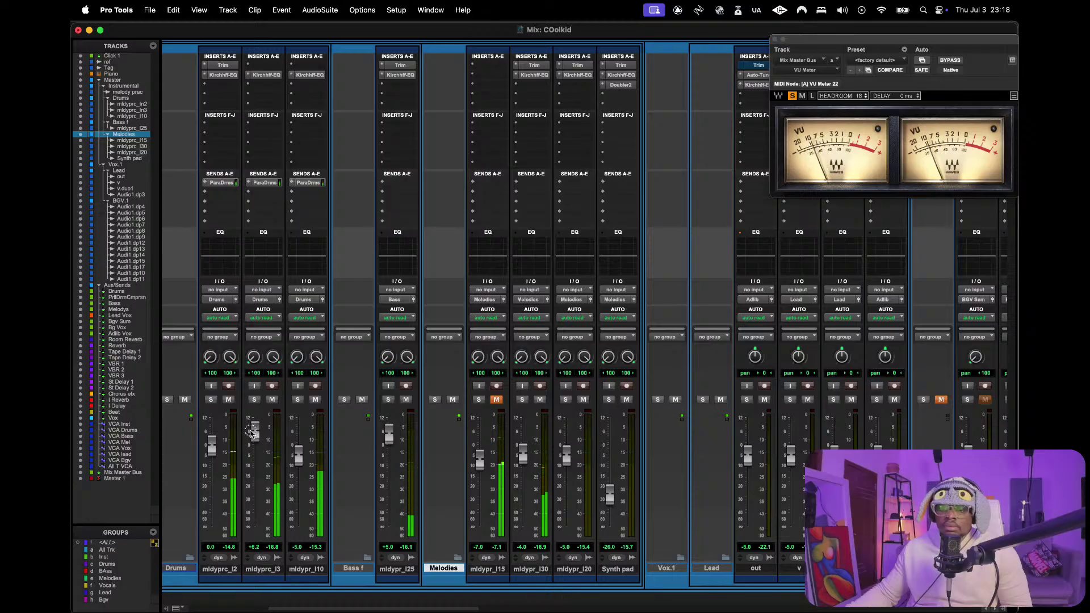
{"action": "scroll", "coordinate": [387, 355], "scroll_direction": "right", "scroll_amount": 15}
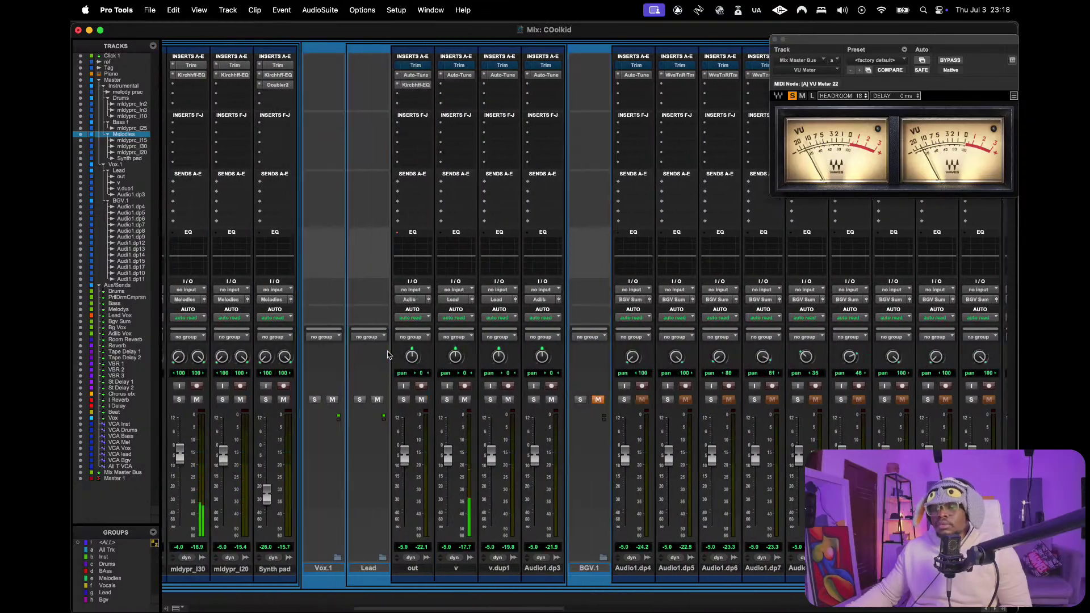
- Play the song from bar 13 in the Edit window and select the timeline range from bar 13 to bar 29
{"action": "scroll", "coordinate": [387, 356], "scroll_direction": "right", "scroll_amount": 2}
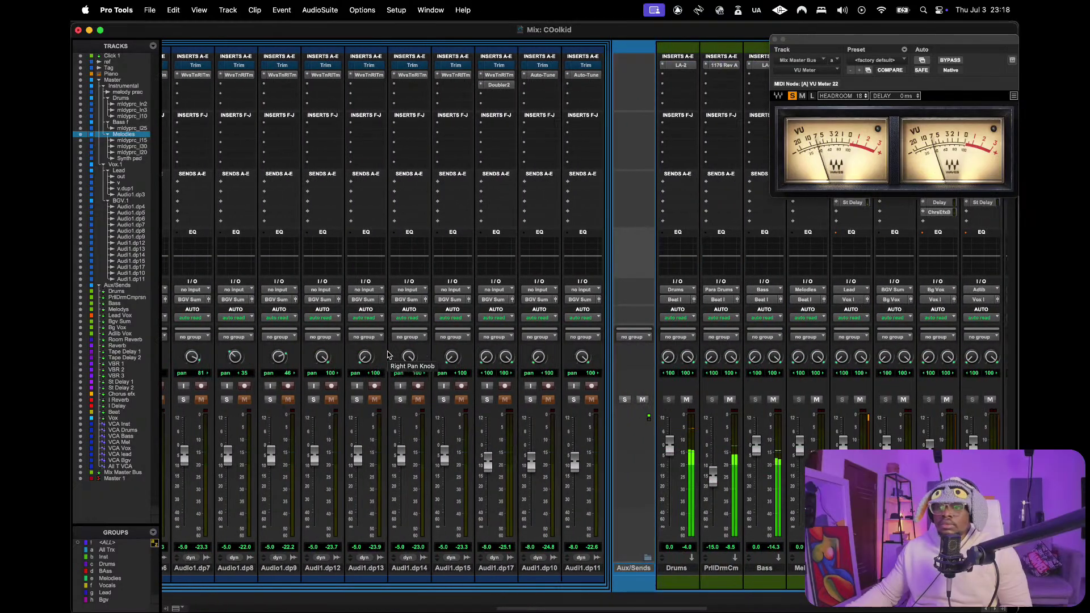
{"action": "scroll", "coordinate": [387, 356], "scroll_direction": "right", "scroll_amount": 12}
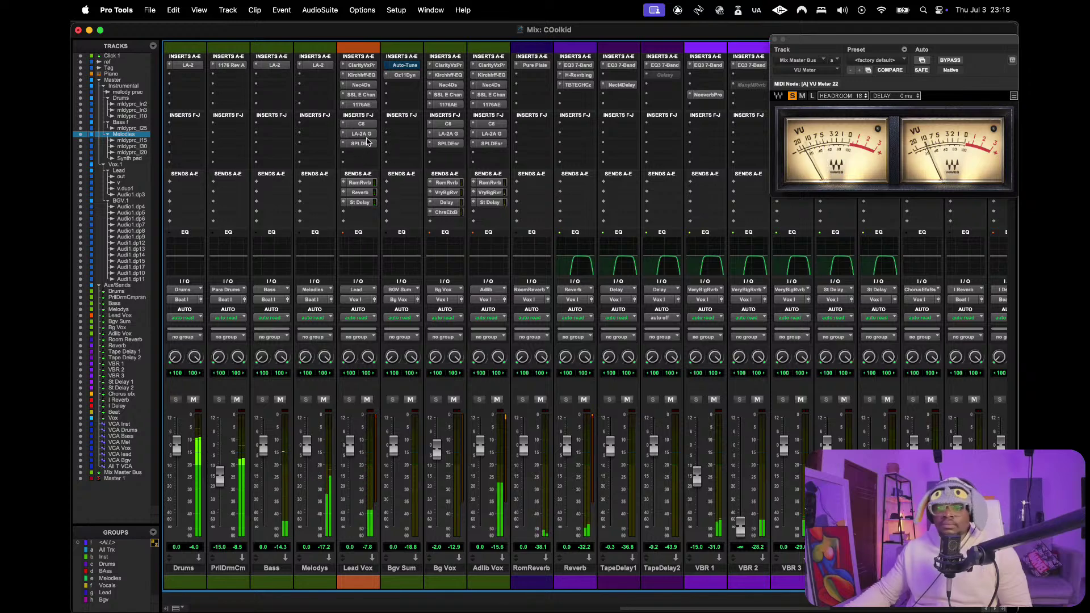
{"action": "key", "text": "super+equal"}
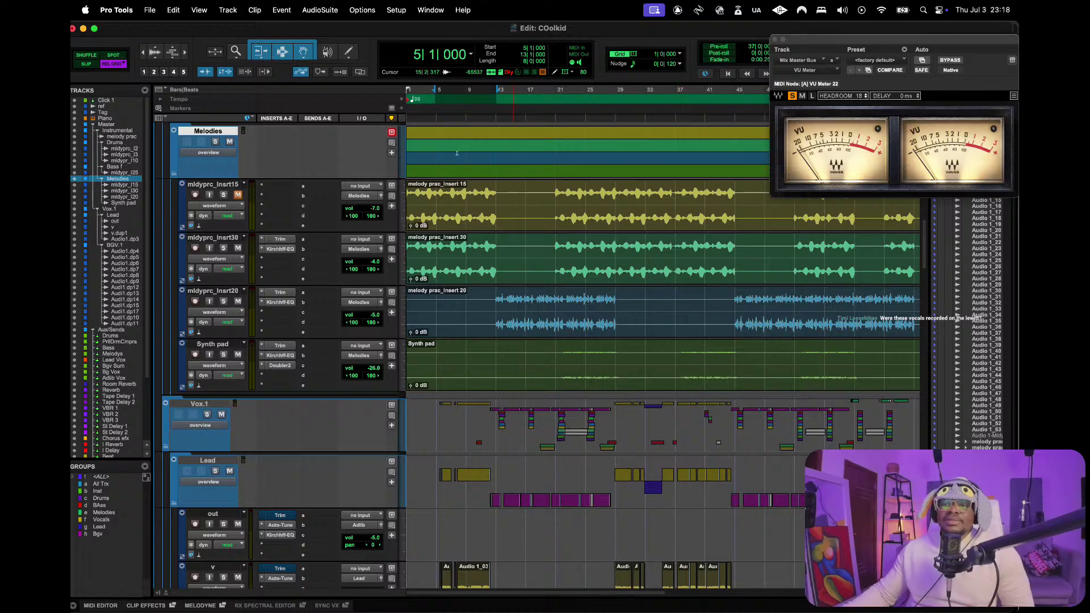
{"action": "left_click", "coordinate": [493, 108]}
{"action": "key", "text": "space"}
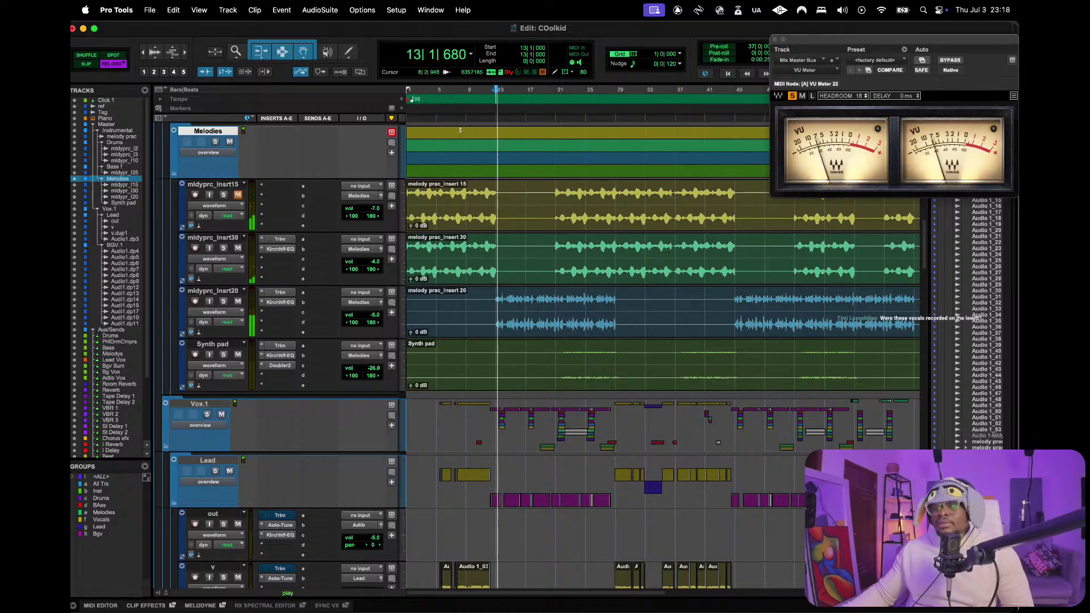
{"action": "scroll", "coordinate": [535, 146], "scroll_direction": "down", "scroll_amount": 5}
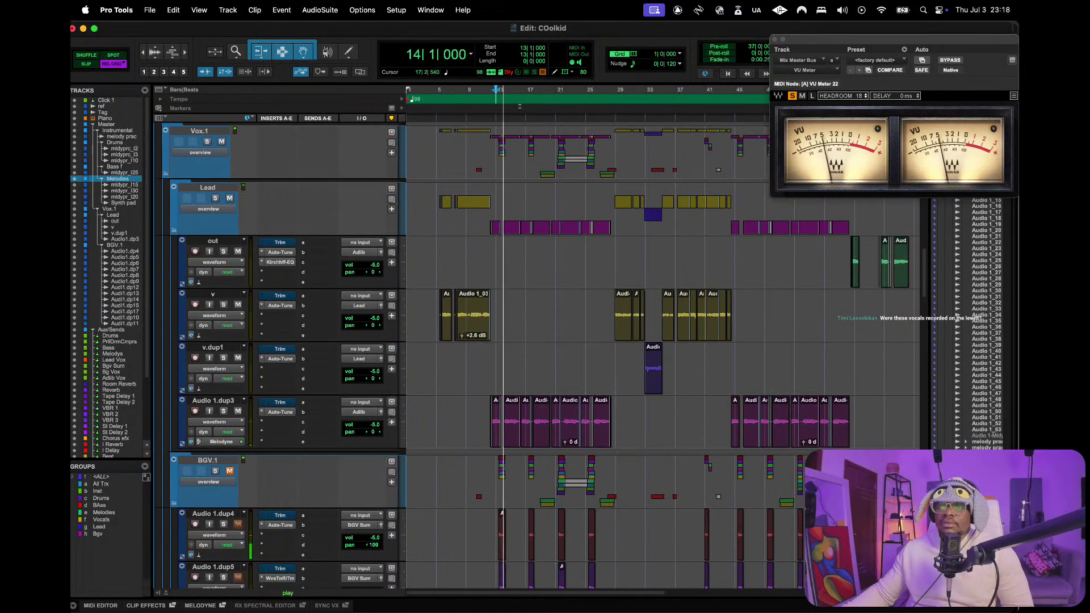
{"action": "left_click", "coordinate": [544, 106], "text": "shift"}
{"action": "left_click", "coordinate": [617, 108], "text": "shift"}
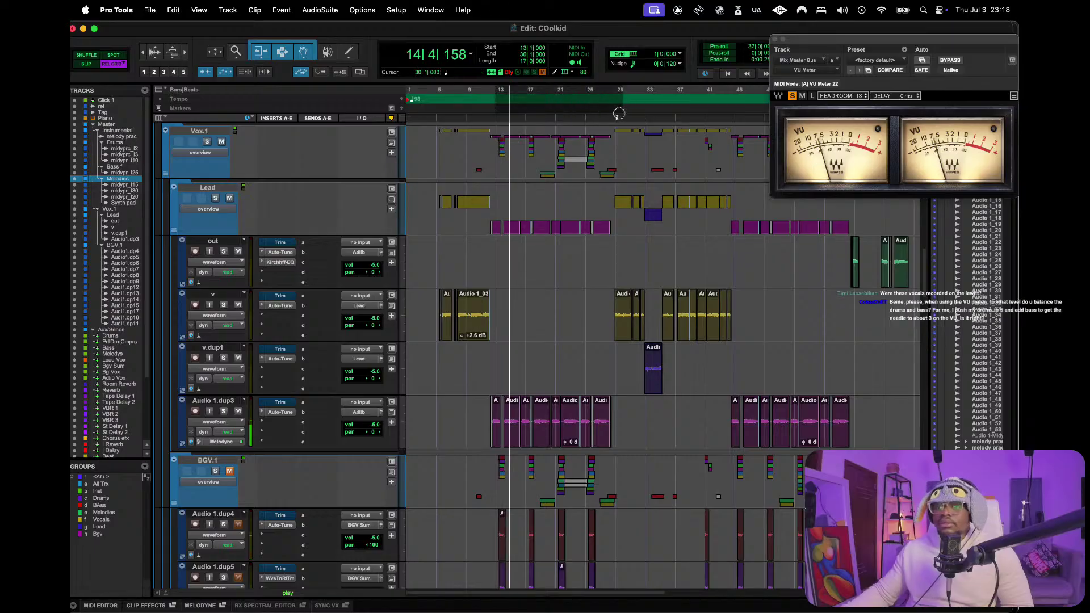
- Audition the selected bar 13 to 29 section while looking over the vocal clips and mixer channels
{"action": "key", "text": "super+equal"}
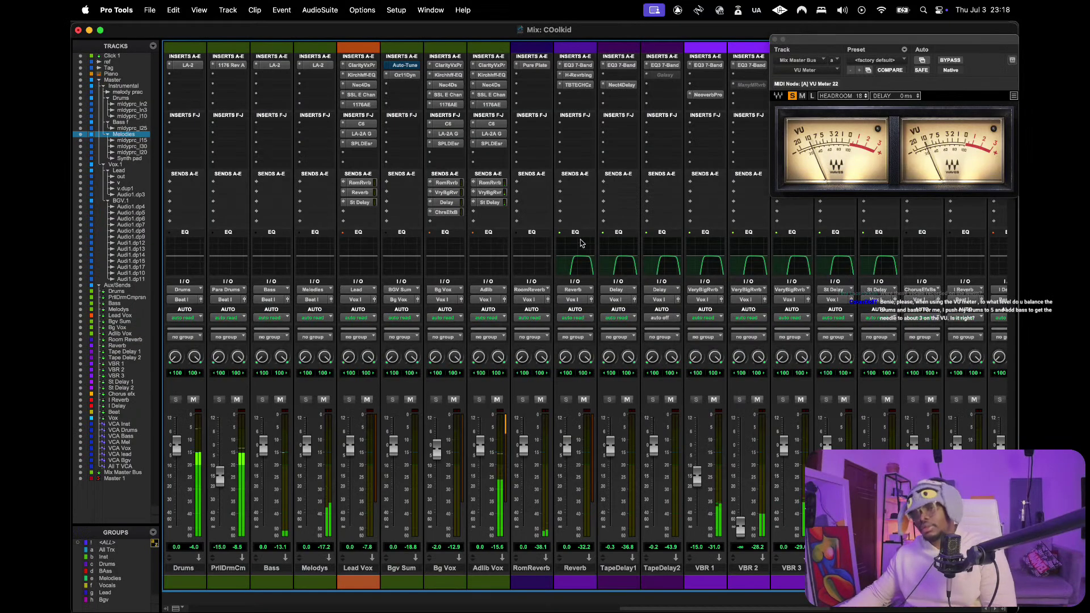
{"action": "scroll", "coordinate": [559, 193], "scroll_direction": "right", "scroll_amount": 3}
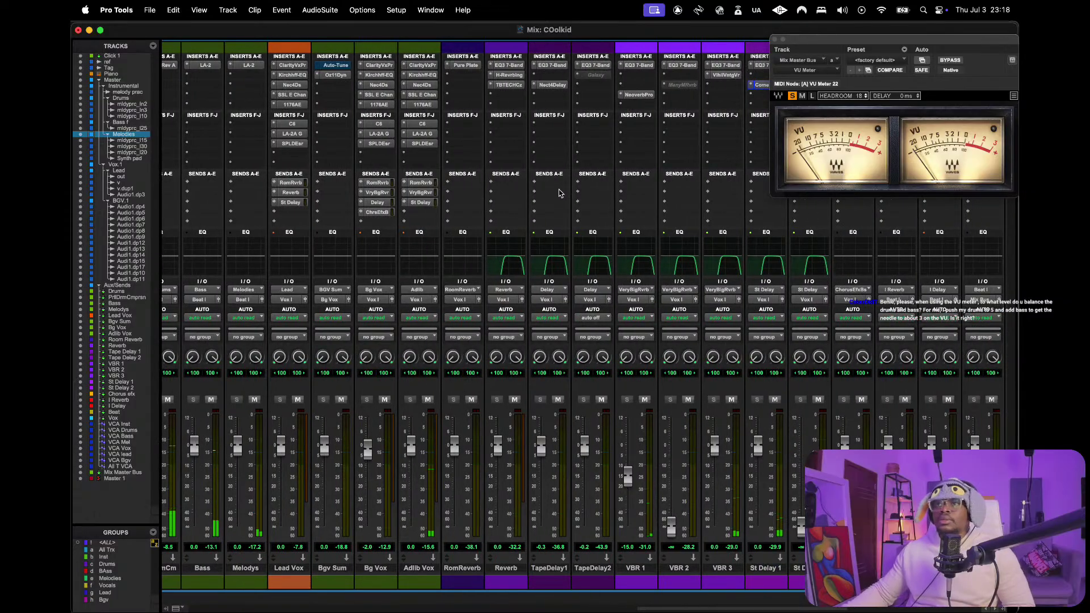
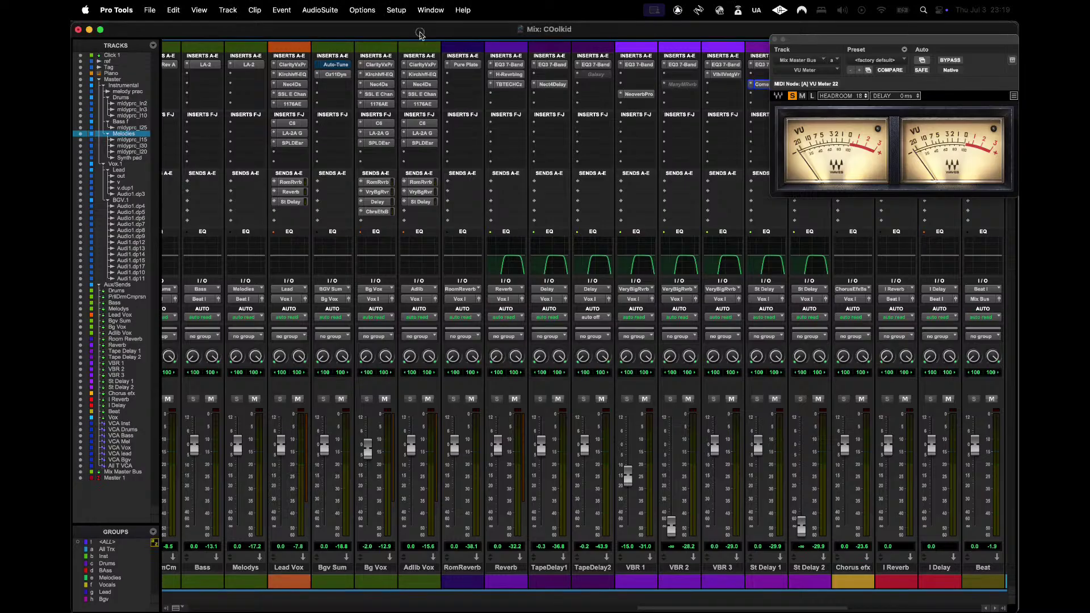
{"action": "key", "text": "super+equal"}
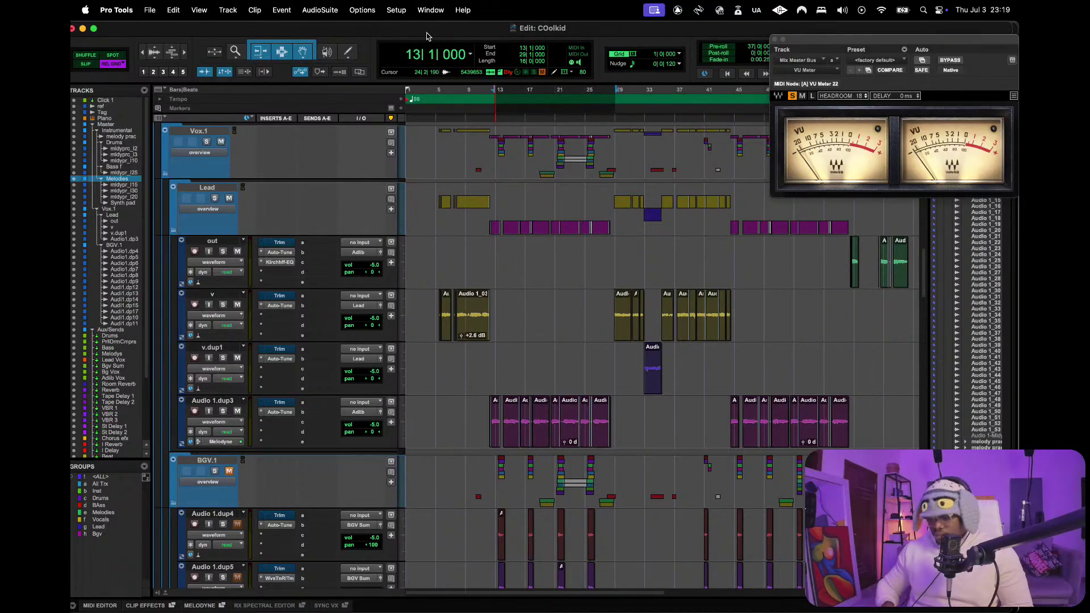
{"action": "key", "text": "super+equal"}
{"action": "key", "text": "super+equal"}
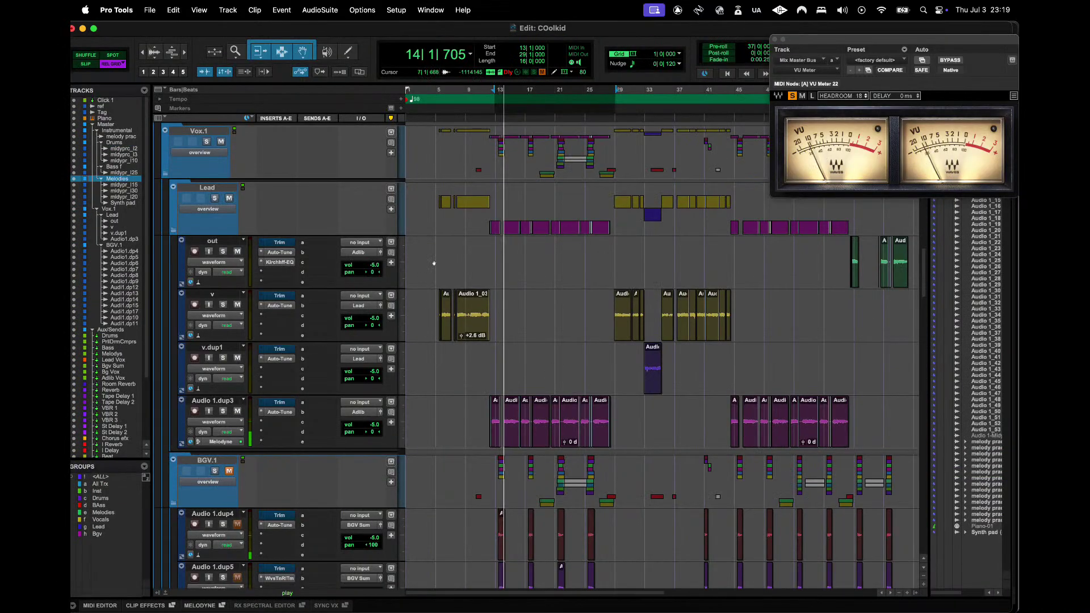
{"action": "scroll", "coordinate": [431, 301], "scroll_direction": "right", "scroll_amount": 5}
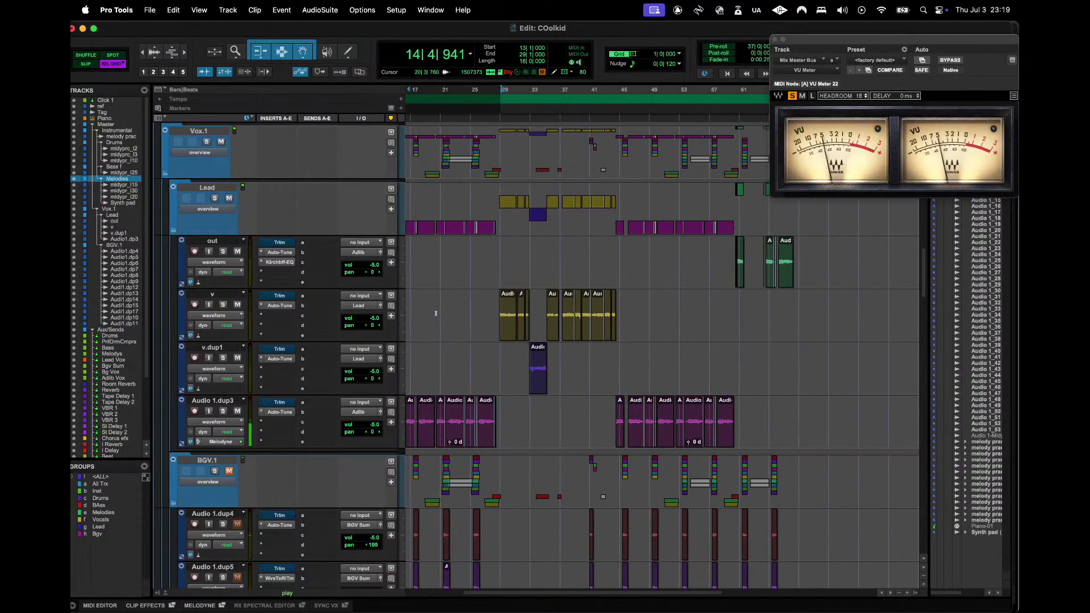
{"action": "scroll", "coordinate": [436, 313], "scroll_direction": "left", "scroll_amount": 5}
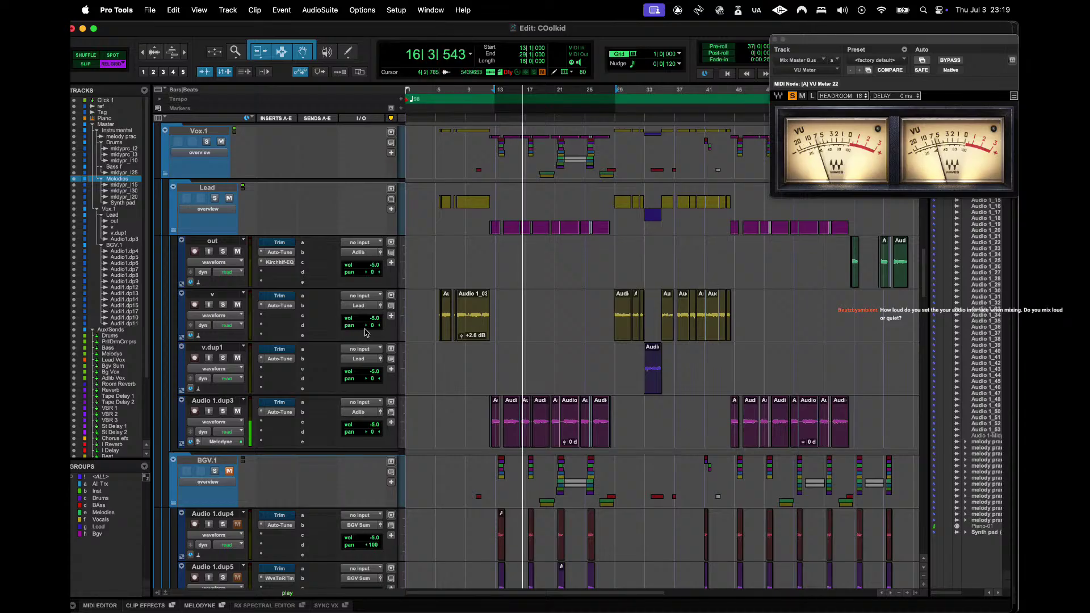
{"action": "scroll", "coordinate": [365, 332], "scroll_direction": "right", "scroll_amount": 4}
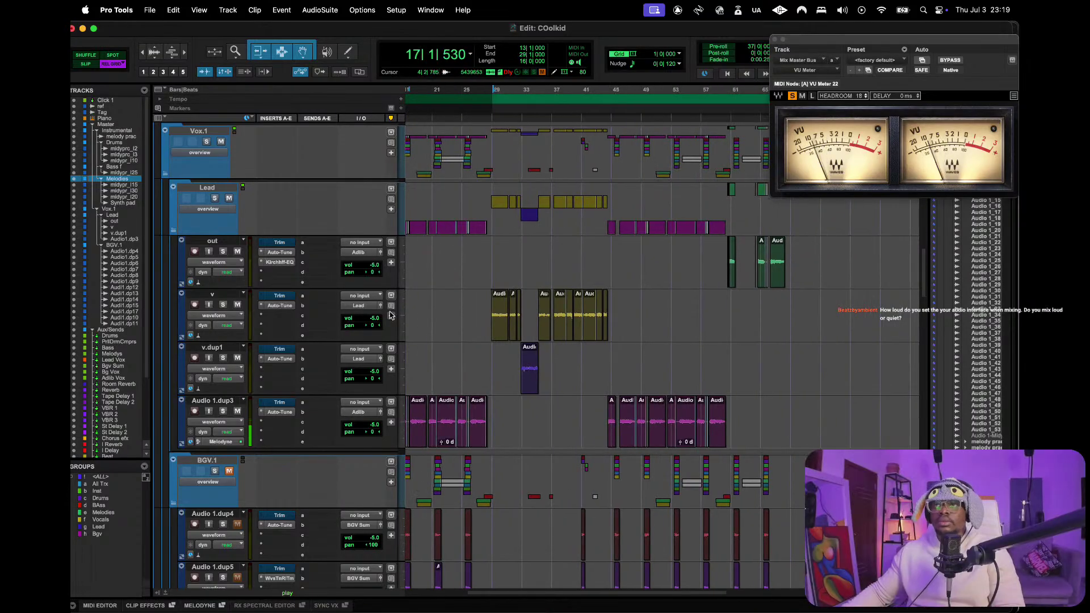
{"action": "scroll", "coordinate": [569, 331], "scroll_direction": "left", "scroll_amount": 5}
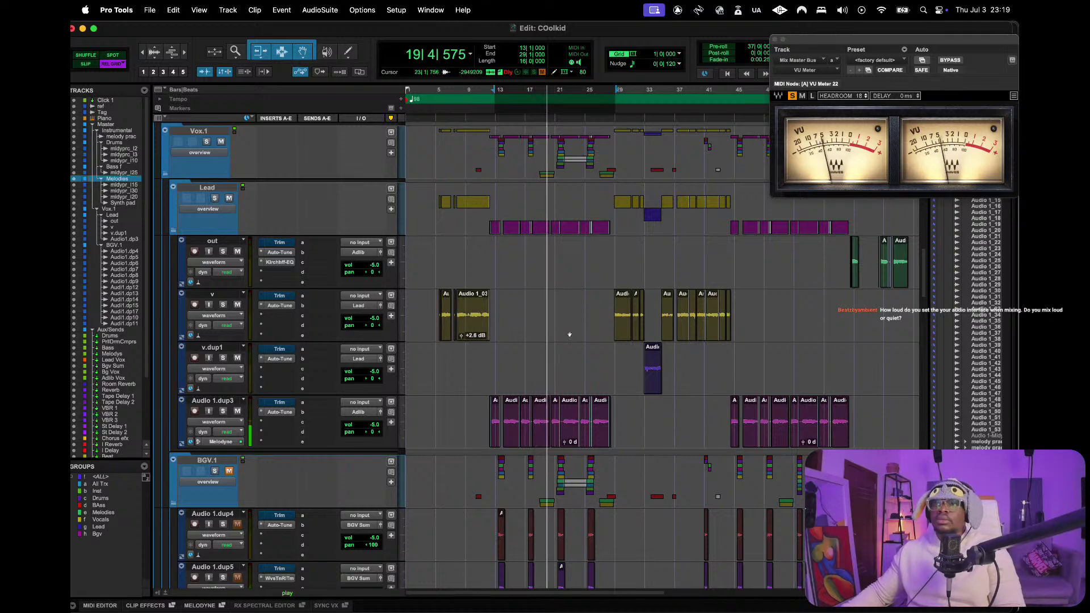
{"action": "left_click_drag", "start_coordinate": [417, 32], "coordinate": [417, 32]}
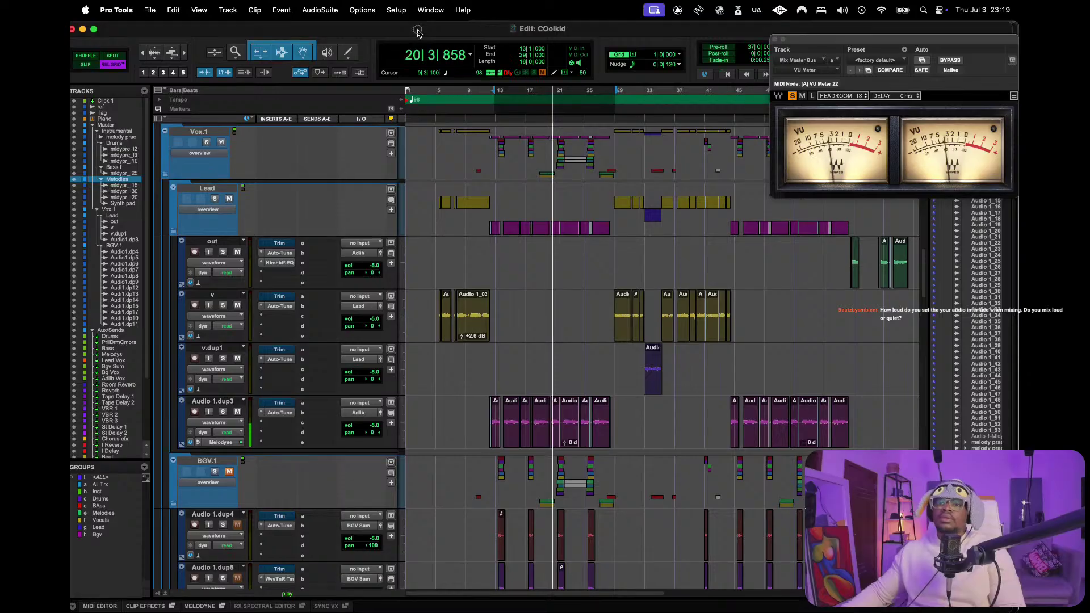
{"action": "key", "text": "space"}
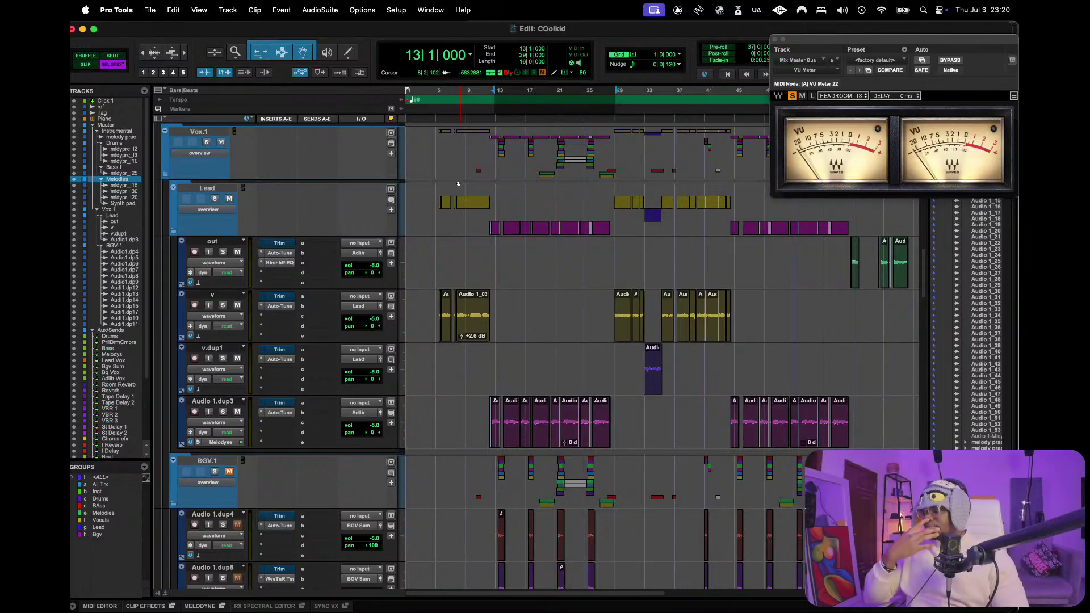
{"action": "key", "text": "space"}
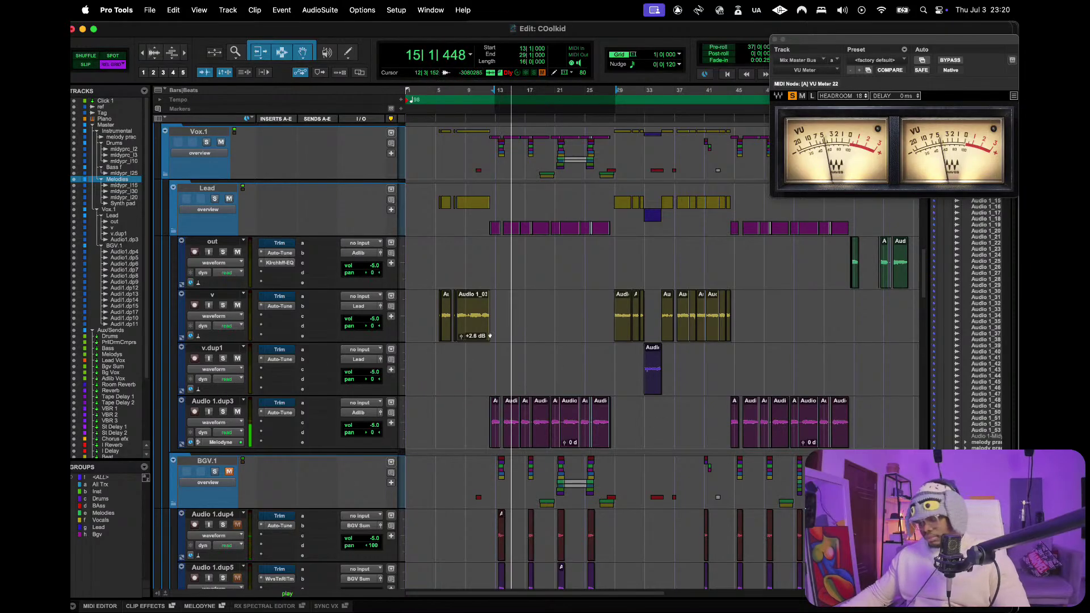
{"action": "key", "text": "space"}
- Play the mix and inspect the Kirchhoff EQ on the Adlib Vox channel before closing it
{"action": "key", "text": "super+equal"}
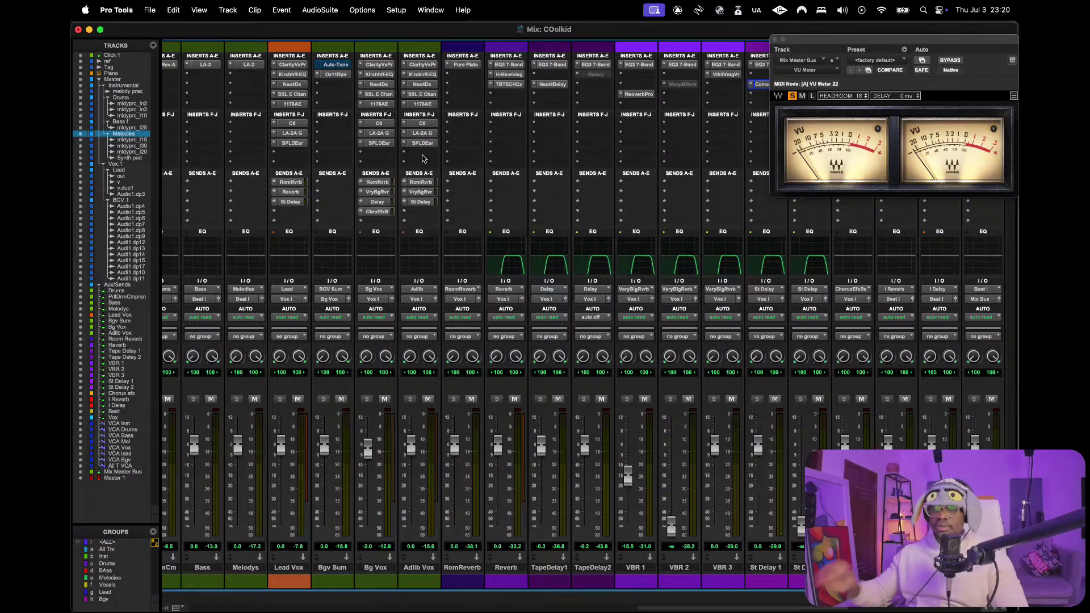
{"action": "key", "text": "space"}
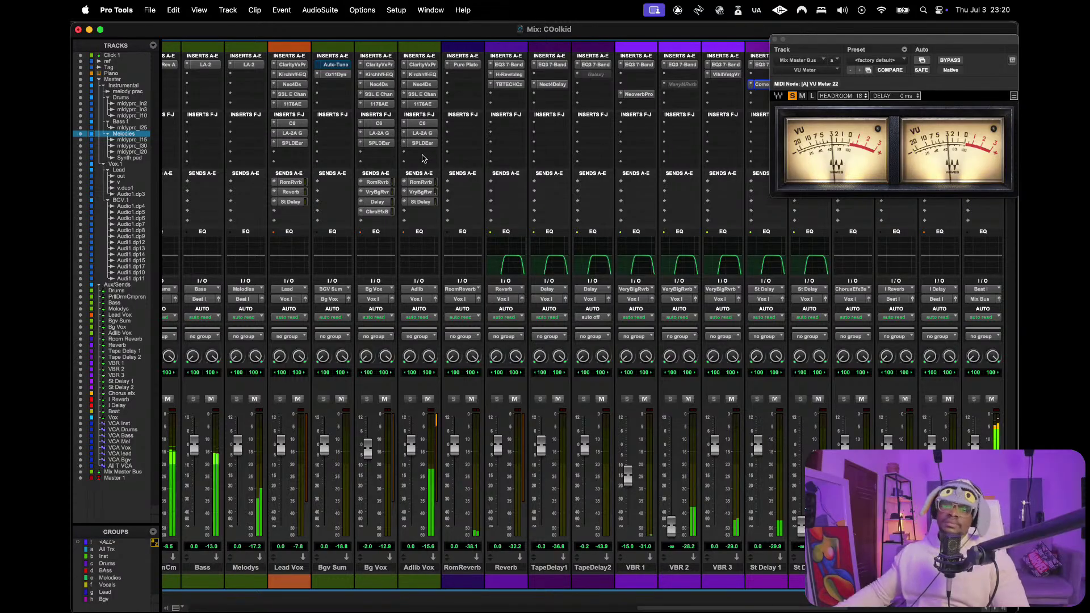
{"action": "left_click", "coordinate": [424, 75]}
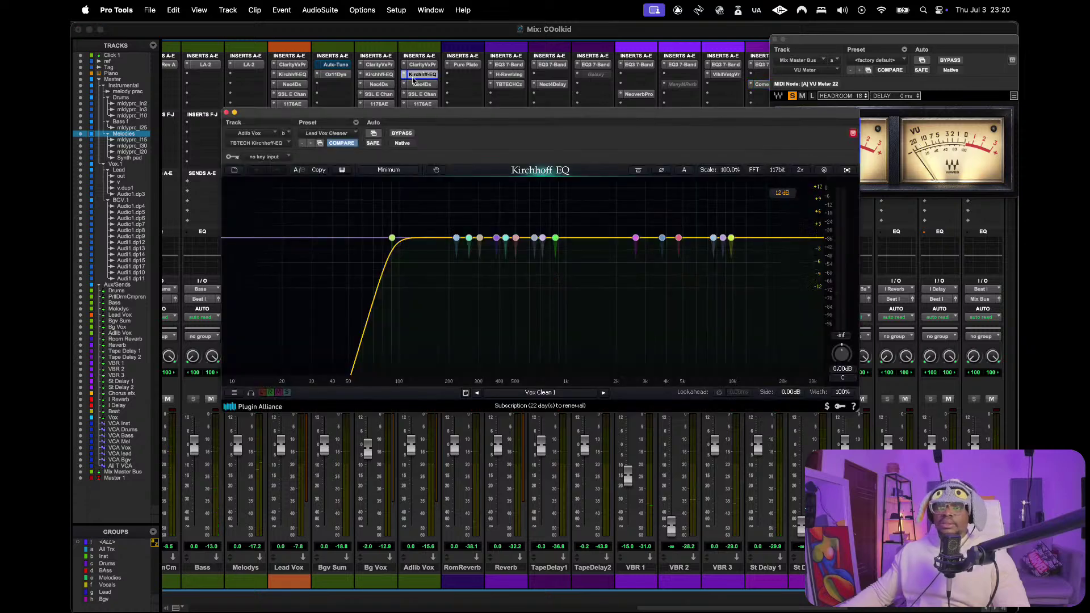
{"action": "left_click", "coordinate": [423, 75]}
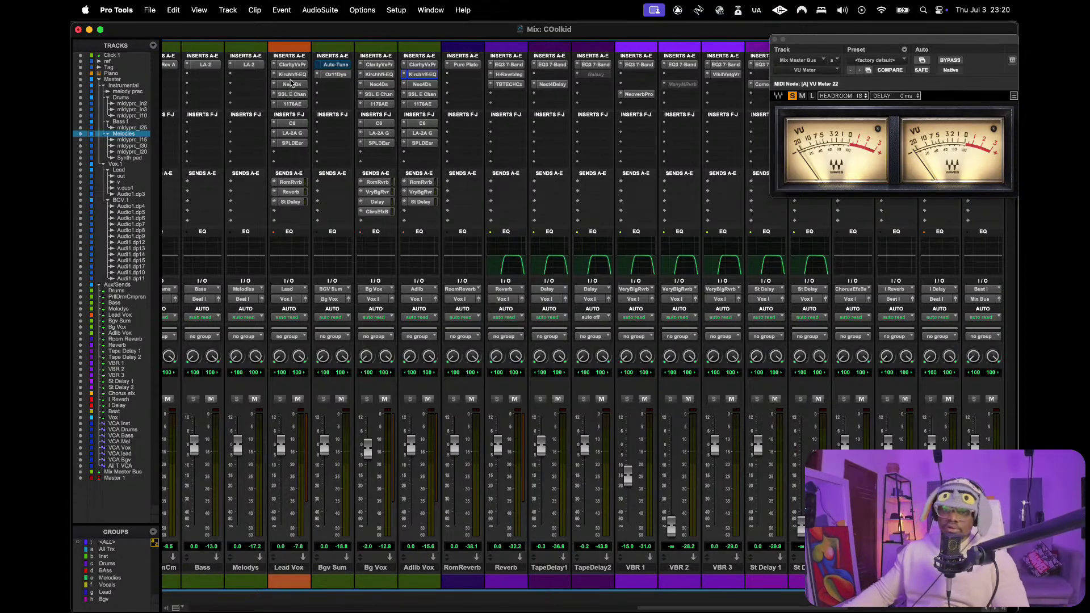
- Copy the Kirchhoff EQ from Lead Vox over the one on Adlib Vox and check the copy during playback
{"action": "left_click_drag", "start_coordinate": [292, 75], "coordinate": [420, 79]}
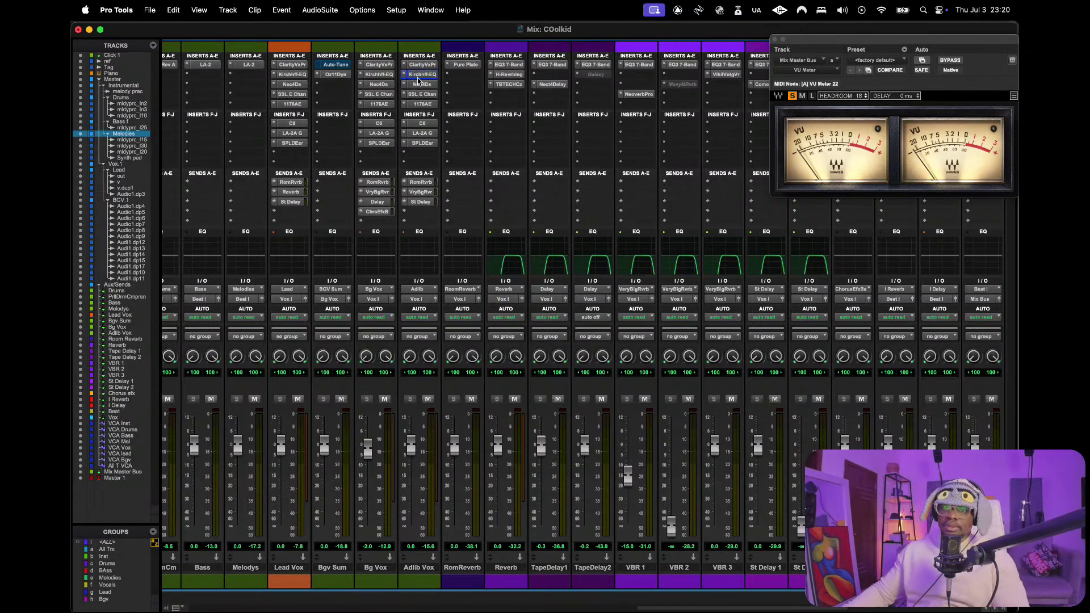
{"action": "key", "text": "space"}
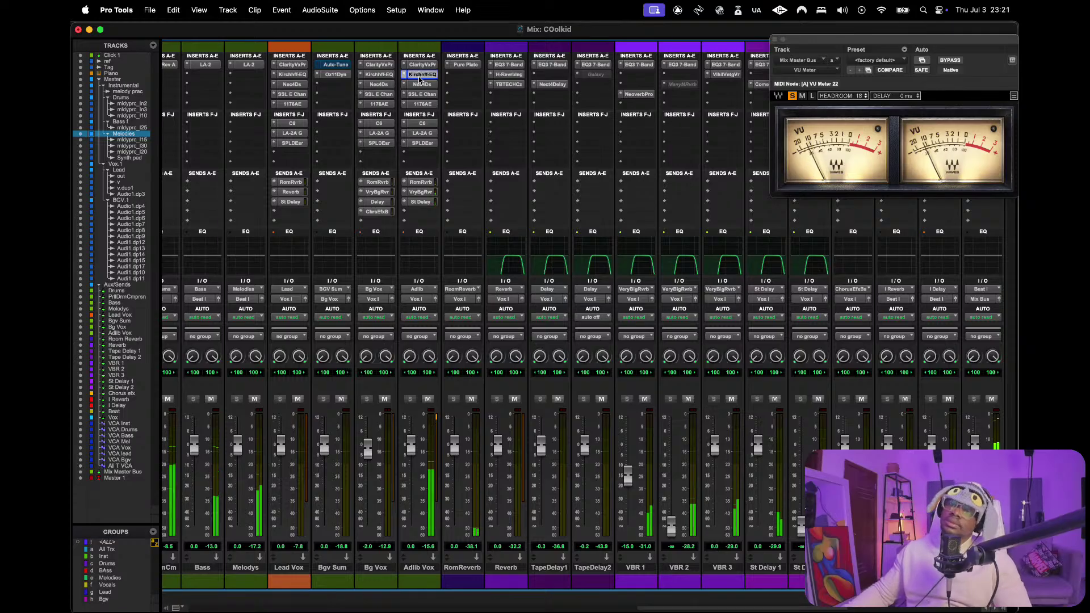
{"action": "left_click", "coordinate": [419, 77]}
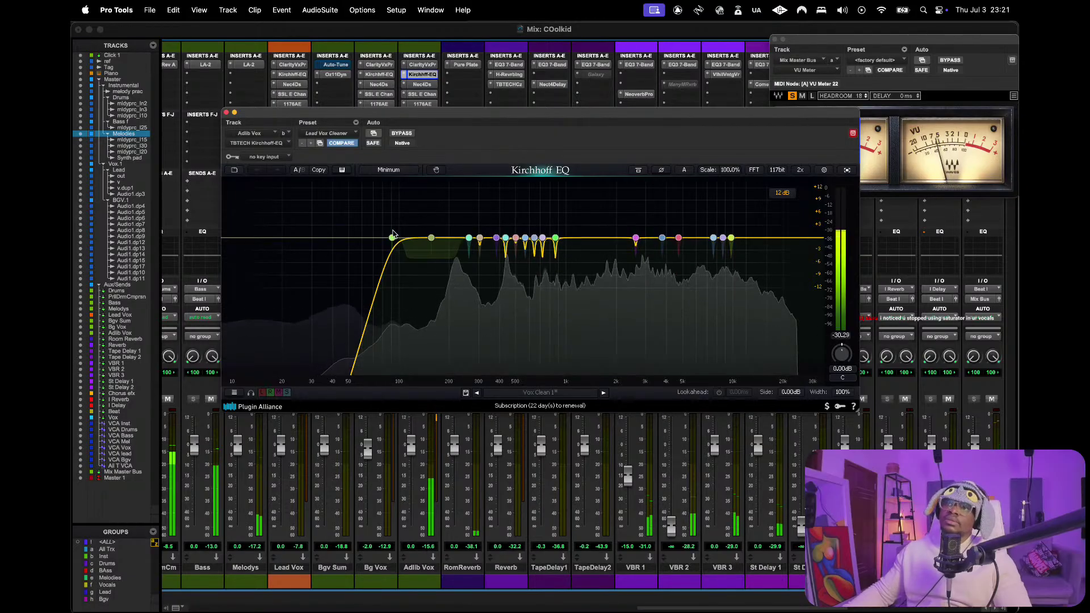
{"action": "key", "text": "space"}
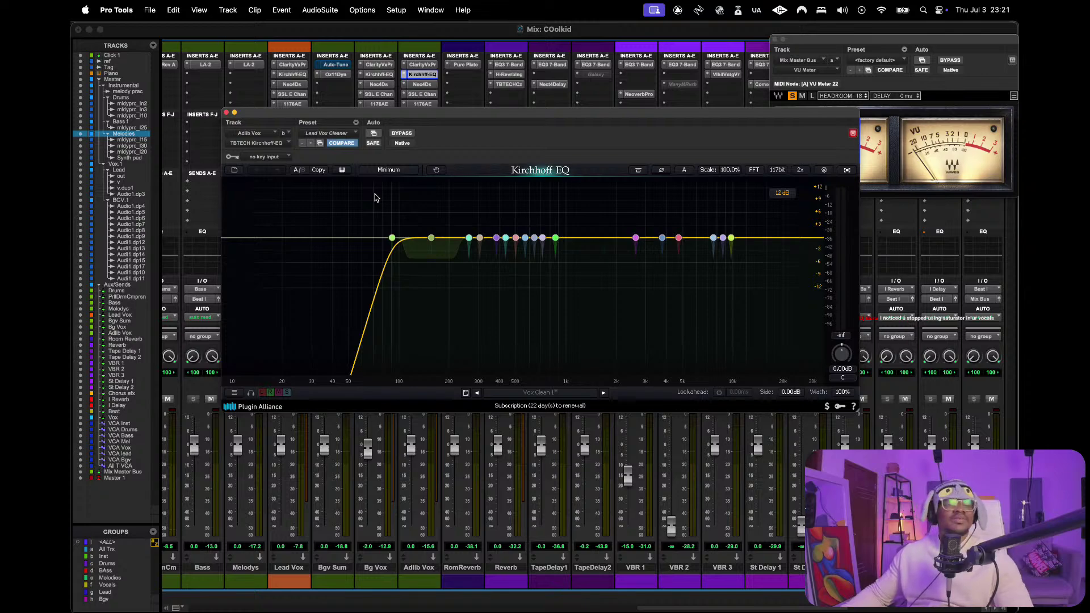
{"action": "left_click", "coordinate": [226, 113]}
{"action": "scroll", "coordinate": [468, 165], "scroll_direction": "left", "scroll_amount": 5}
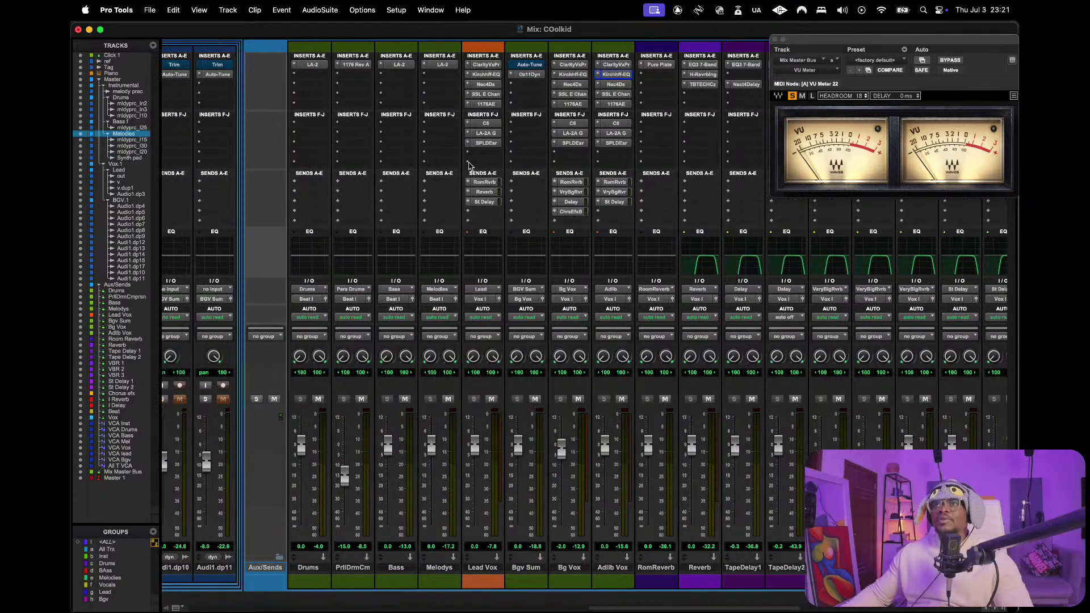
{"action": "scroll", "coordinate": [469, 165], "scroll_direction": "right", "scroll_amount": 2}
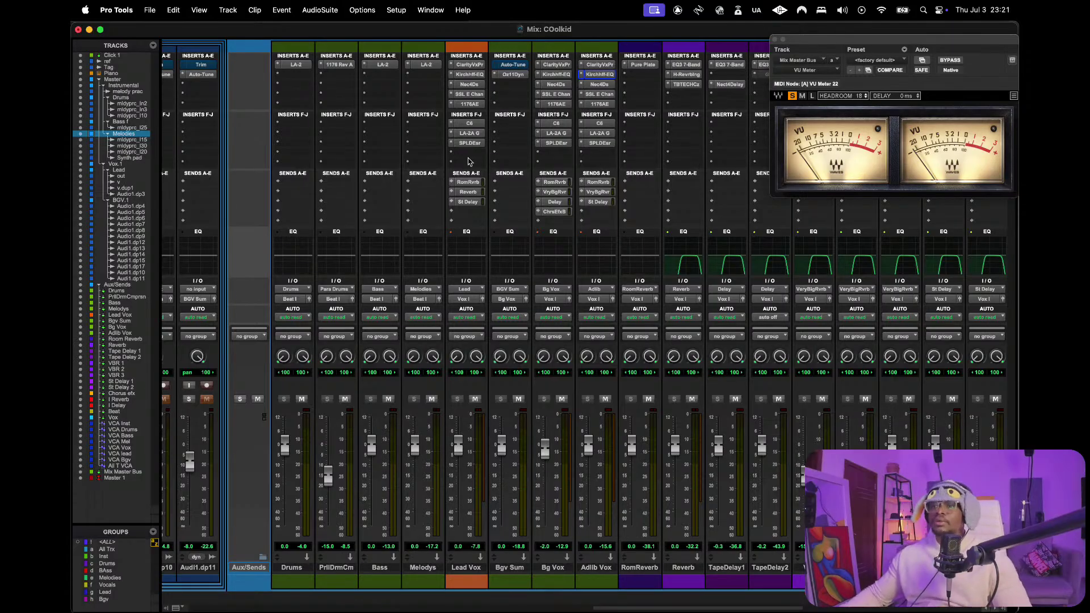
{"action": "scroll", "coordinate": [468, 171], "scroll_direction": "right", "scroll_amount": 15}
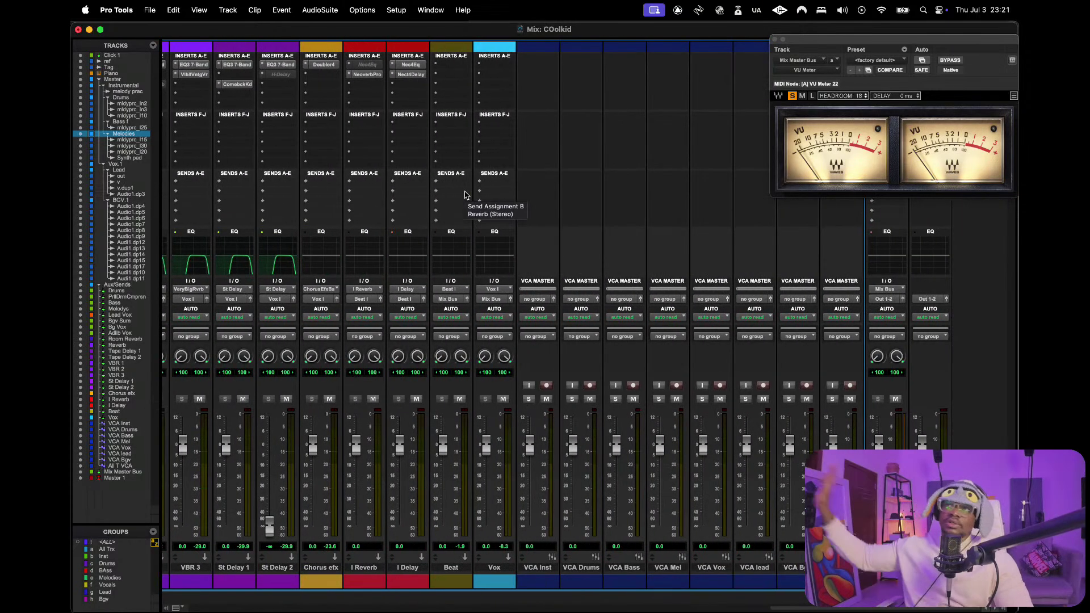
{"action": "scroll", "coordinate": [464, 196], "scroll_direction": "left", "scroll_amount": 11}
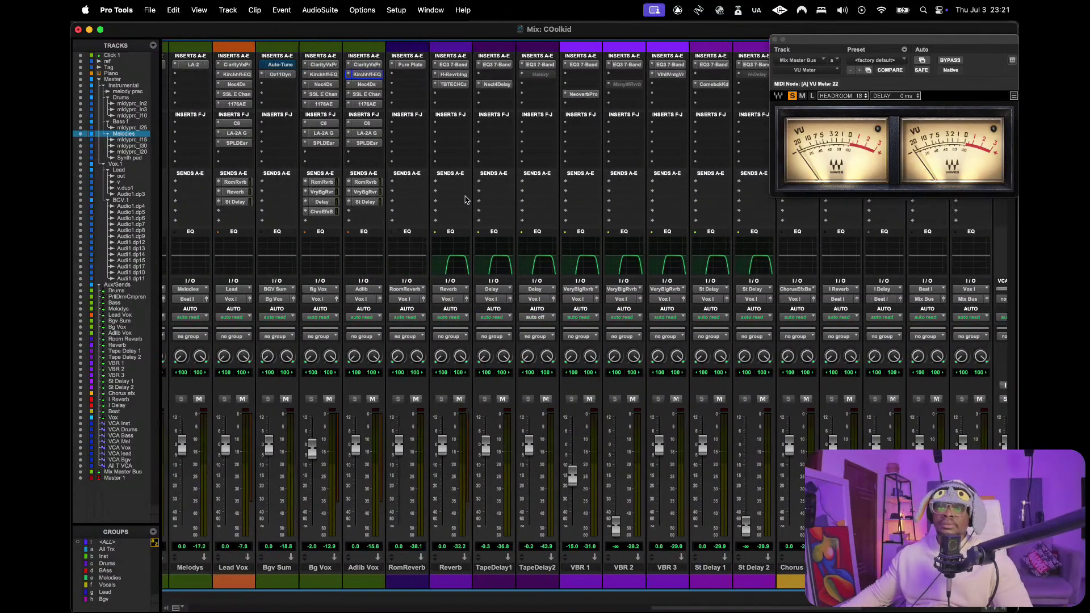
{"action": "scroll", "coordinate": [464, 199], "scroll_direction": "left", "scroll_amount": 6}
{"action": "scroll", "coordinate": [471, 199], "scroll_direction": "right", "scroll_amount": 2}
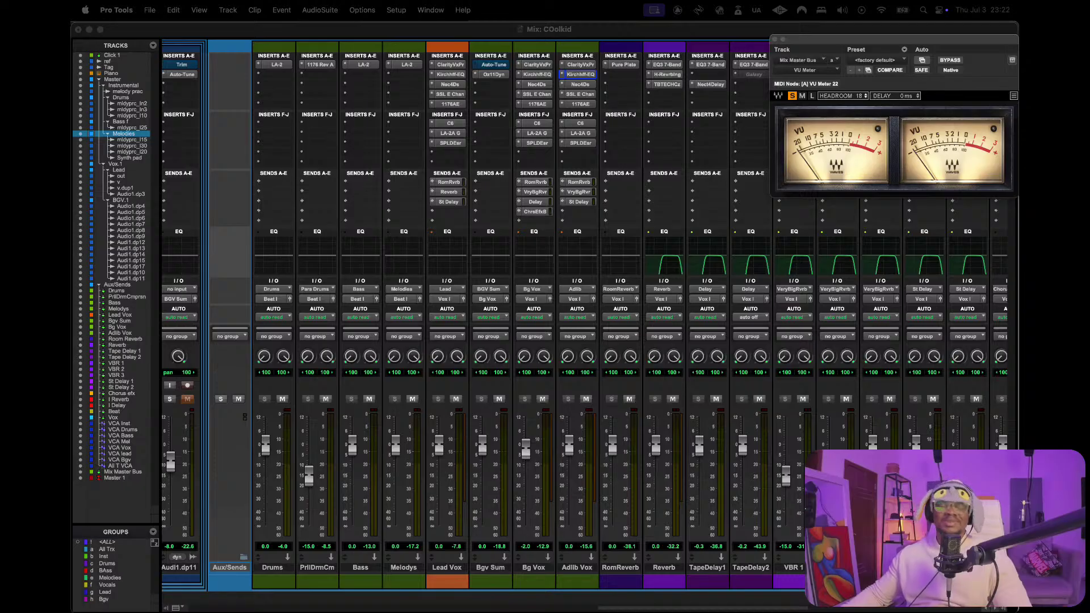
{"action": "left_click", "coordinate": [588, 31]}
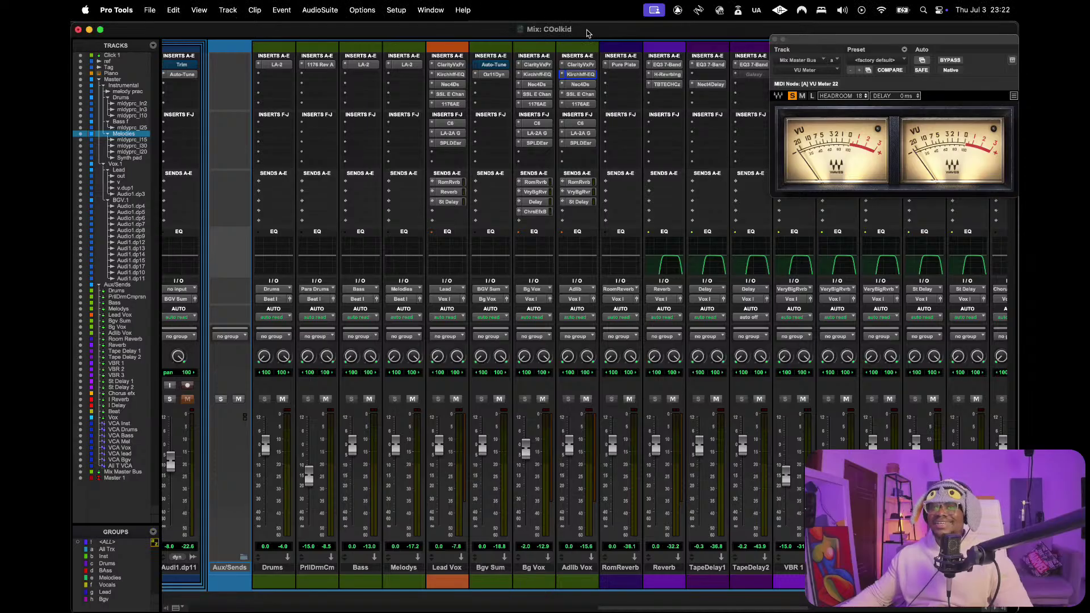
- Play the mix and inspect the Nectar 4 De-esser on the Adlib Vox channel before closing it
{"action": "key", "text": "space"}
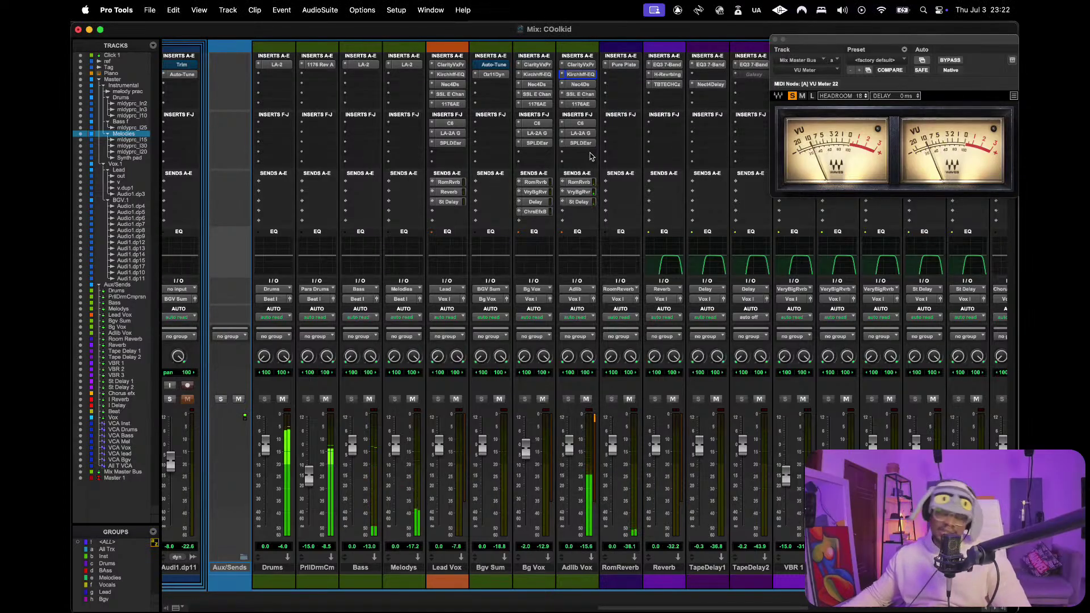
{"action": "left_click", "coordinate": [579, 84]}
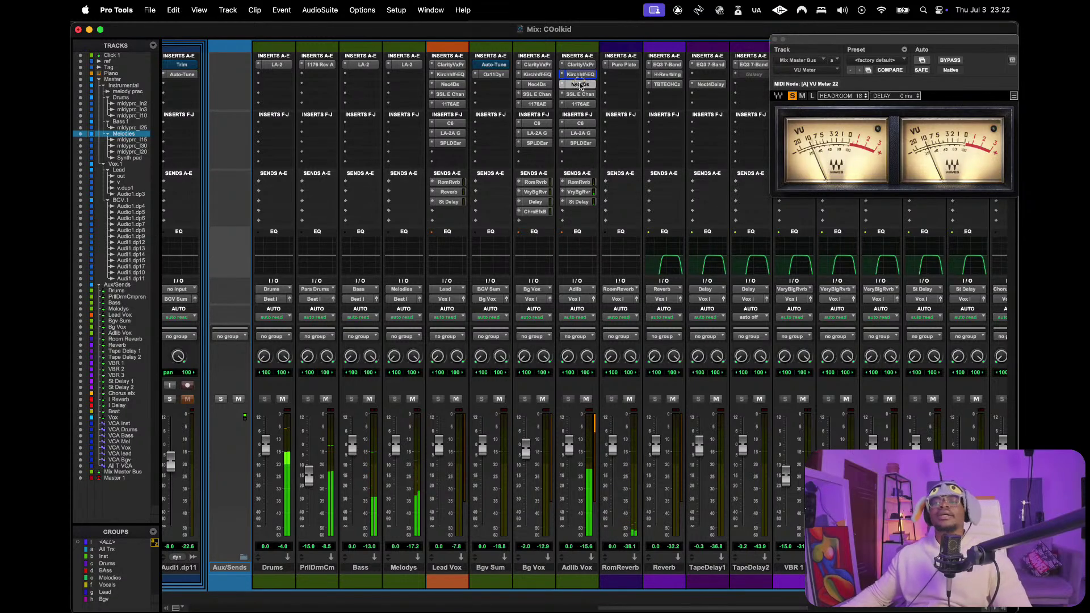
{"action": "key", "text": "space"}
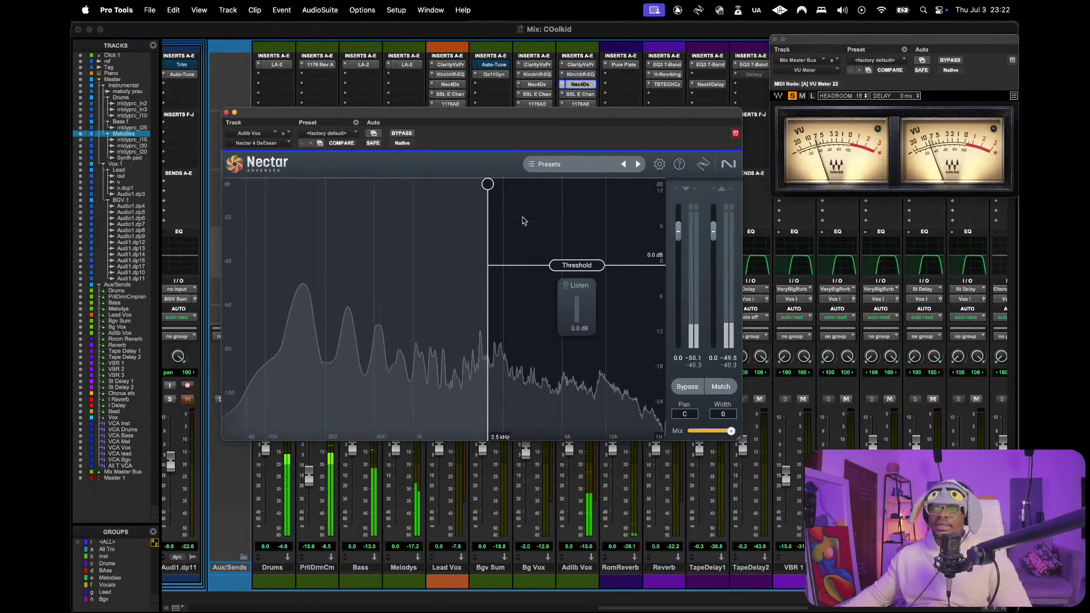
{"action": "left_click", "coordinate": [226, 113]}
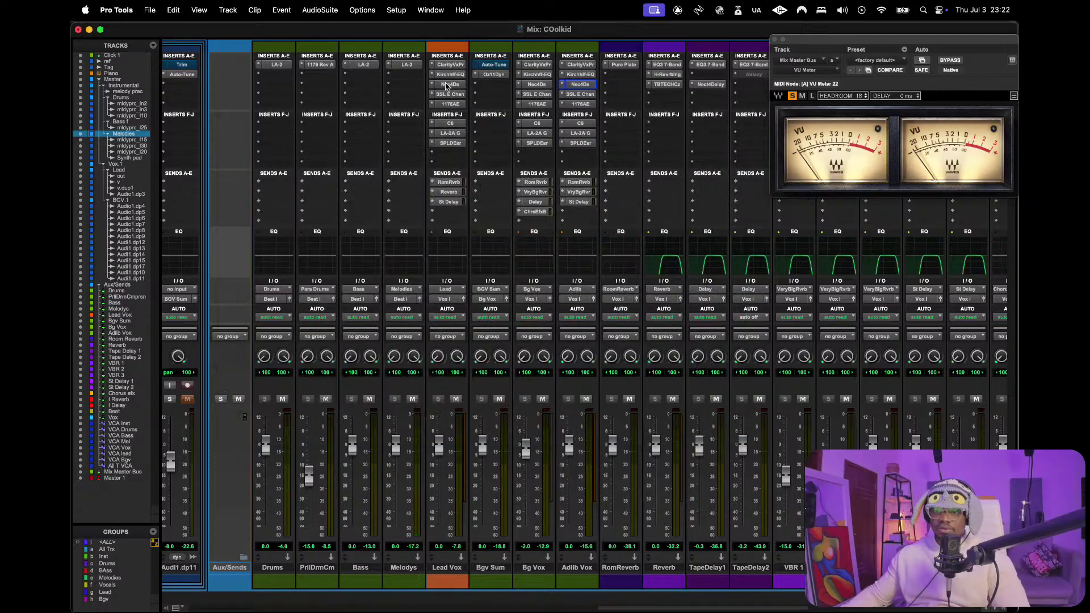
- Inspect the SSL E Channel Strip and 1176AE compressor on Adlib Vox during playback
{"action": "left_click", "coordinate": [580, 94]}
{"action": "key", "text": "space"}
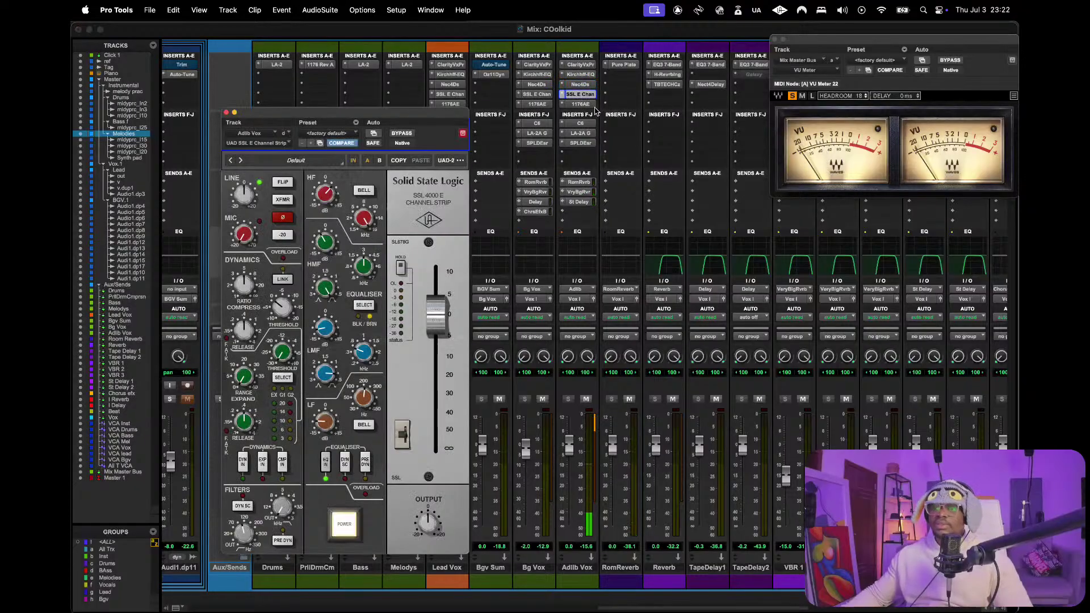
{"action": "left_click", "coordinate": [577, 104]}
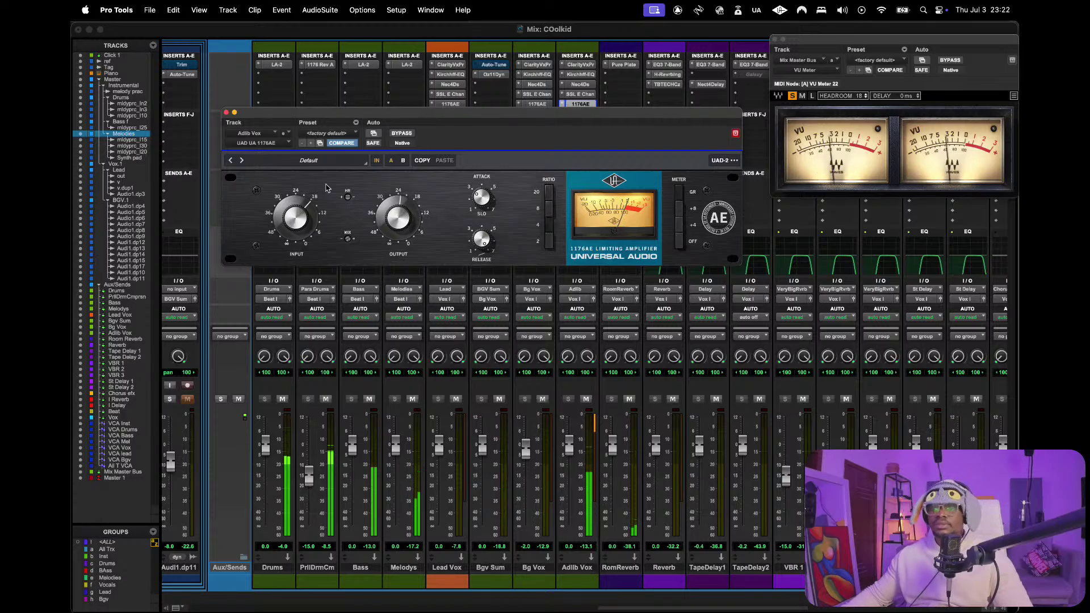
{"action": "left_click", "coordinate": [225, 113]}
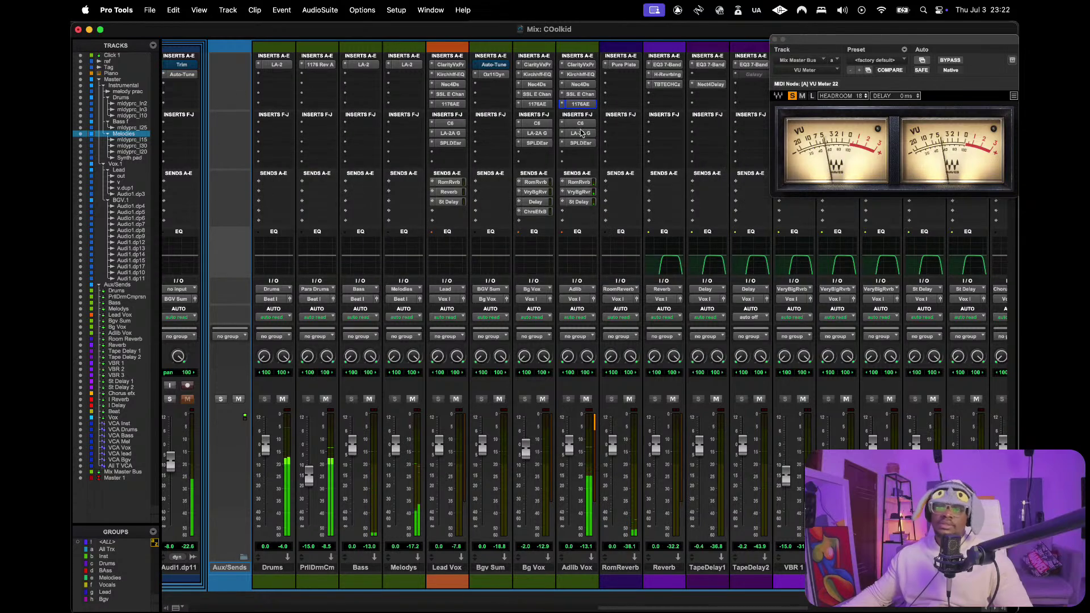
- Set the band 4 threshold of the C6 on Adlib Vox to -55 and listen to the change
{"action": "left_click", "coordinate": [580, 125]}
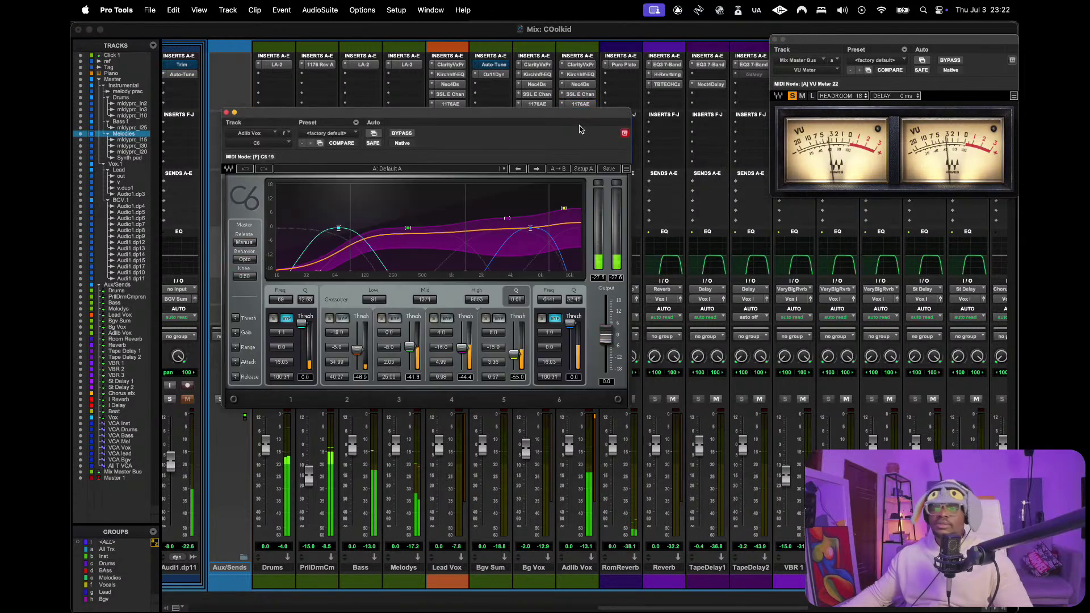
{"action": "left_click", "coordinate": [465, 377]}
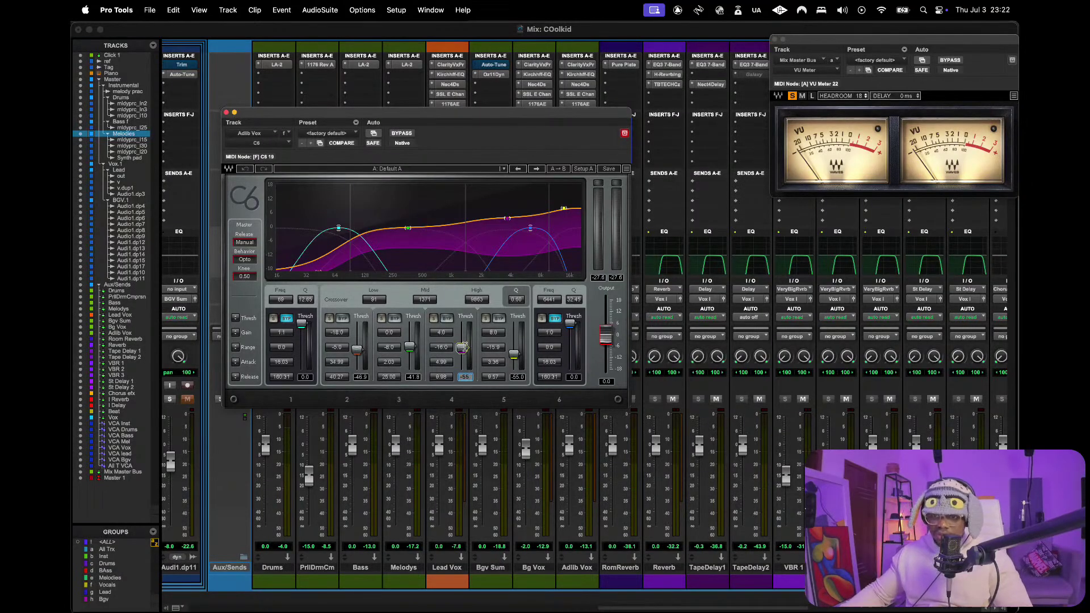
{"action": "key", "text": "Return"}
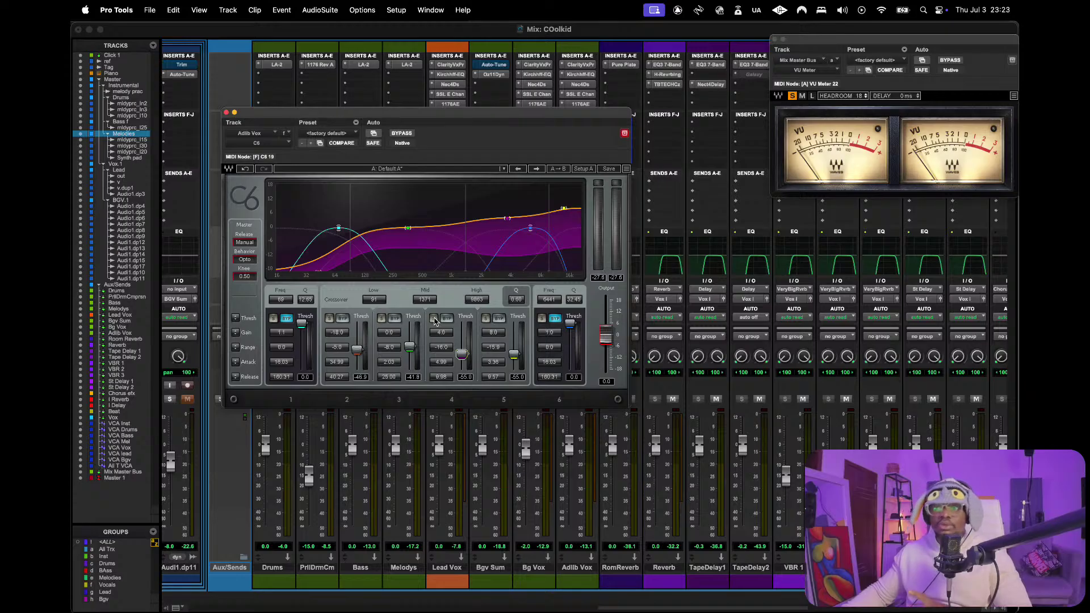
{"action": "key", "text": "space"}
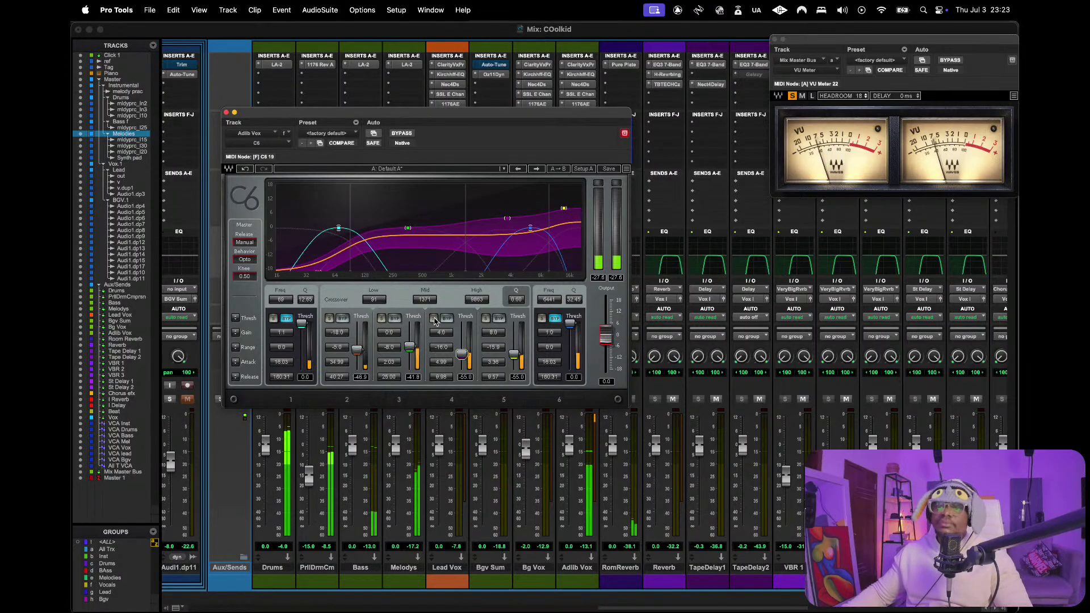
{"action": "left_click", "coordinate": [226, 112]}
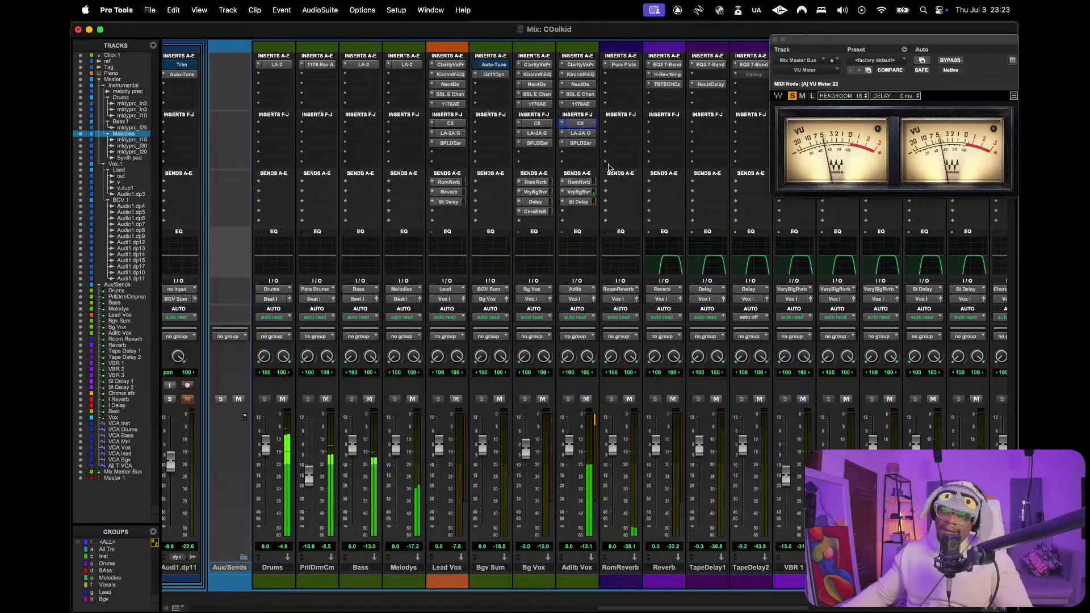
- Compare the LA-2A and 1176AE compressors on Adlib Vox during playback and recheck its SSL E Channel Strip
{"action": "left_click", "coordinate": [577, 134]}
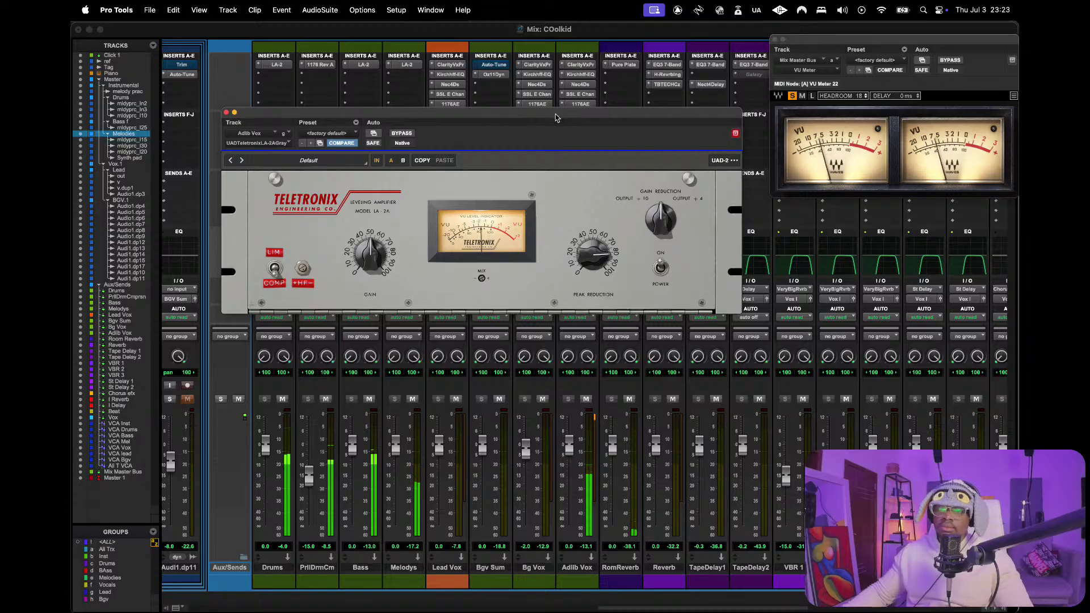
{"action": "left_click_drag", "start_coordinate": [556, 118], "coordinate": [554, 148]}
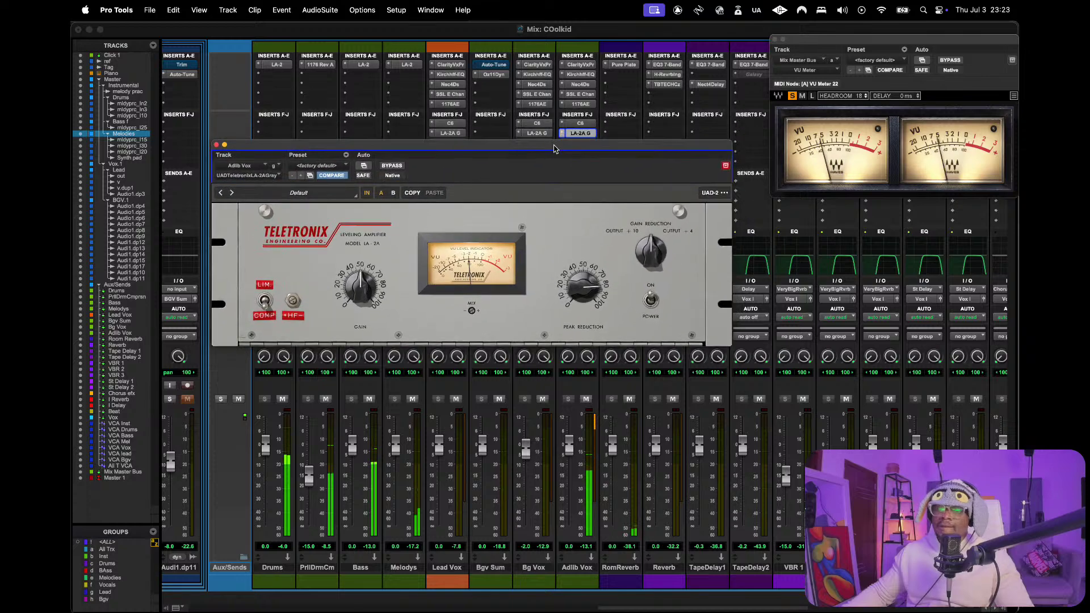
{"action": "left_click", "coordinate": [580, 104]}
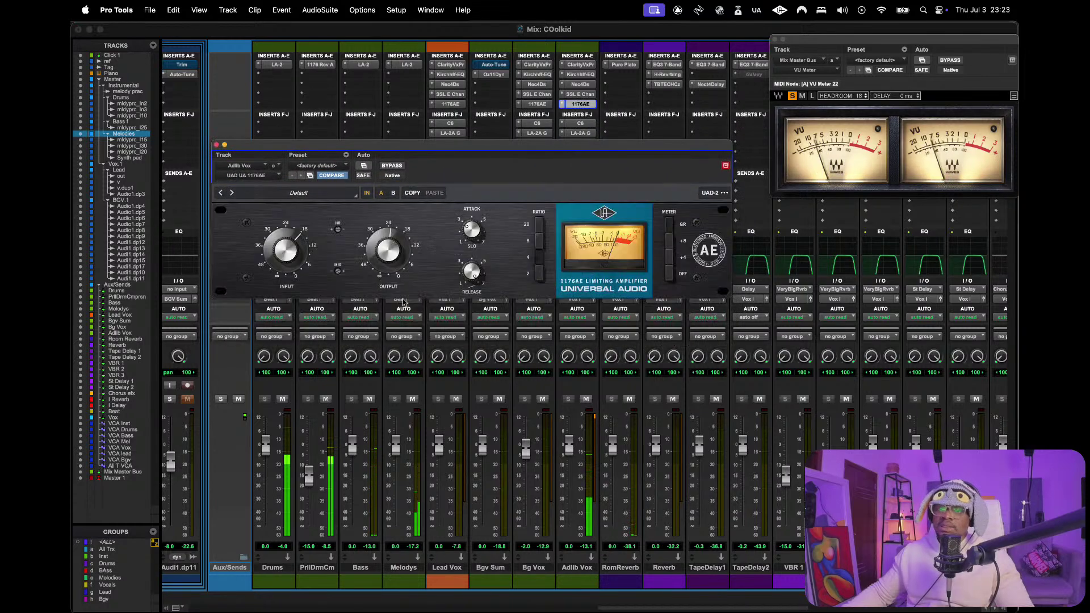
{"action": "left_click", "coordinate": [580, 133]}
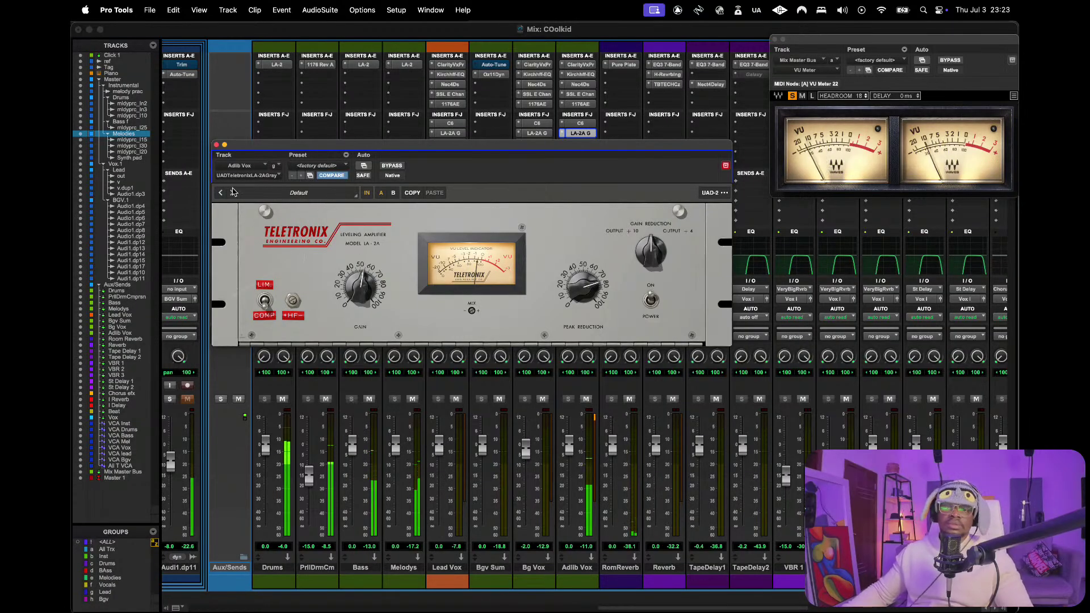
{"action": "left_click", "coordinate": [217, 145]}
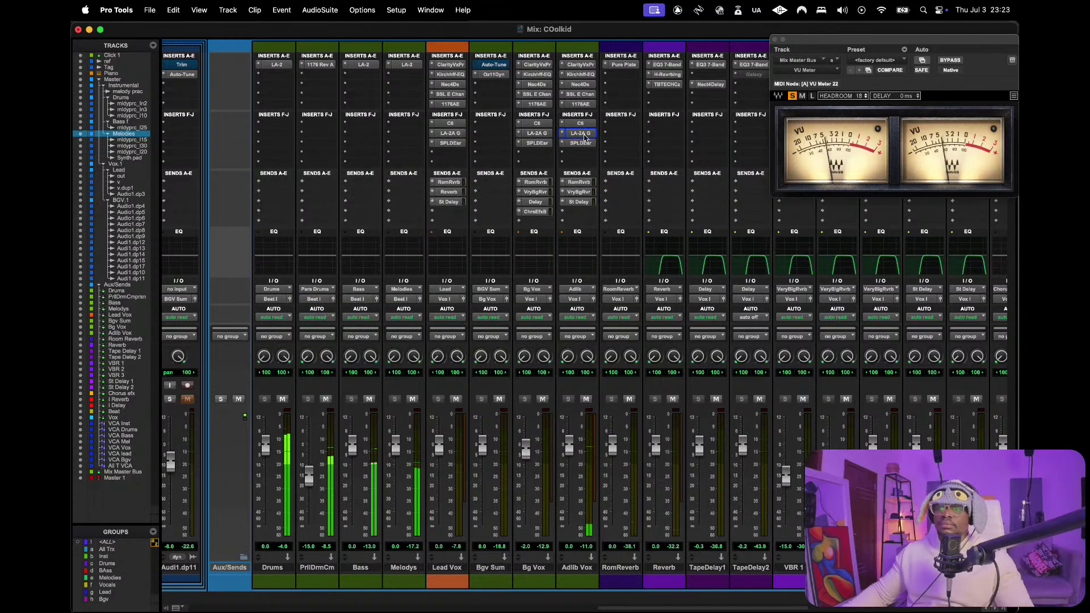
{"action": "left_click", "coordinate": [580, 104]}
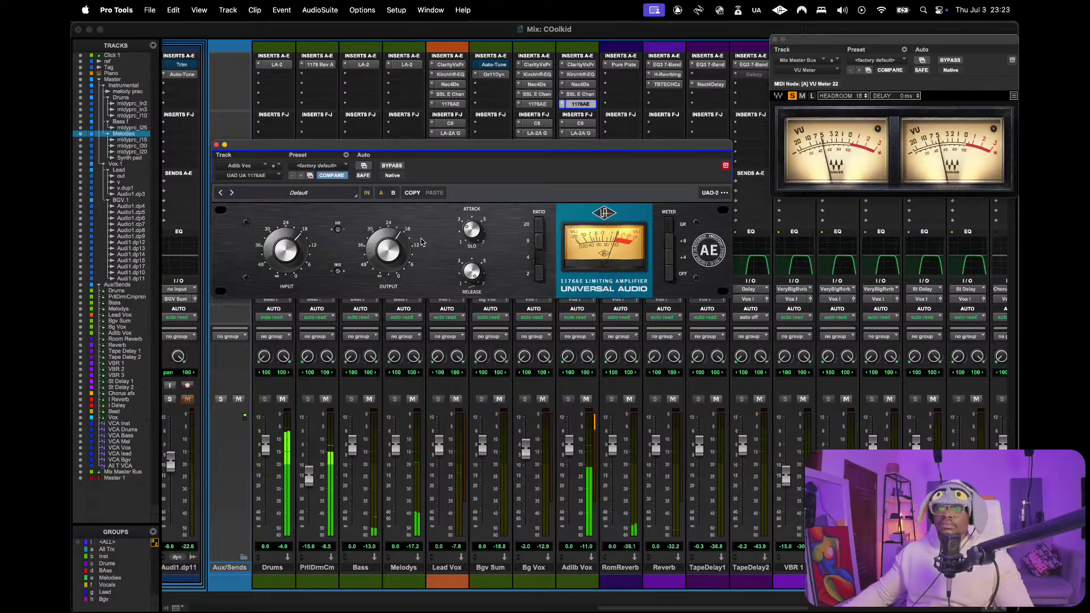
{"action": "left_click", "coordinate": [579, 94]}
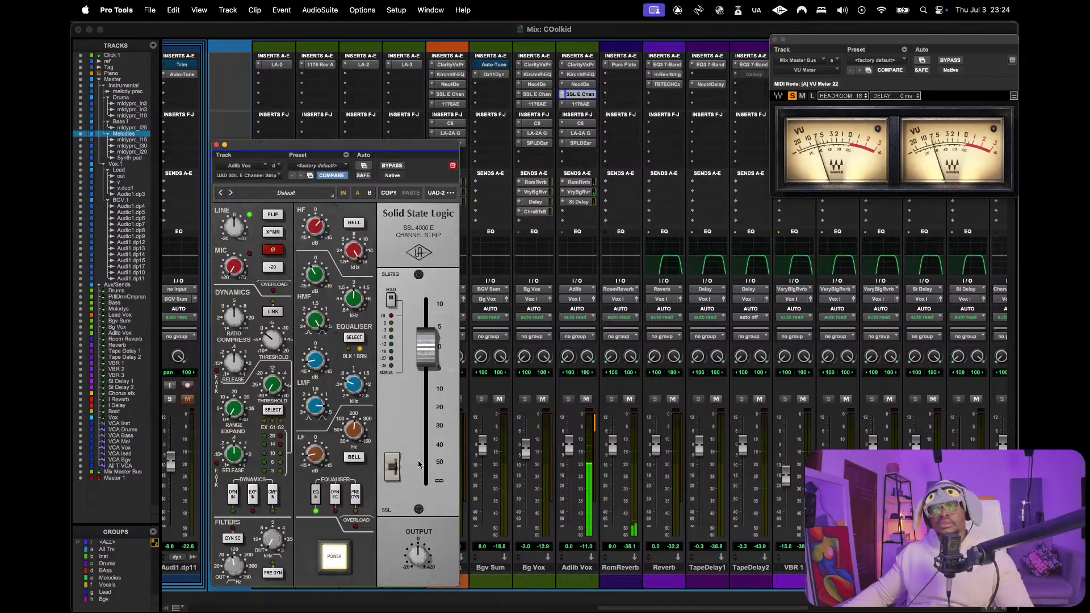
{"action": "left_click", "coordinate": [217, 145]}
- Inspect the vocal effects returns: H-Reverb on Reverb, ValhallaVintageVerb on VBR 3 and Neoverb on VBR 1
{"action": "scroll", "coordinate": [397, 153], "scroll_direction": "right", "scroll_amount": 5}
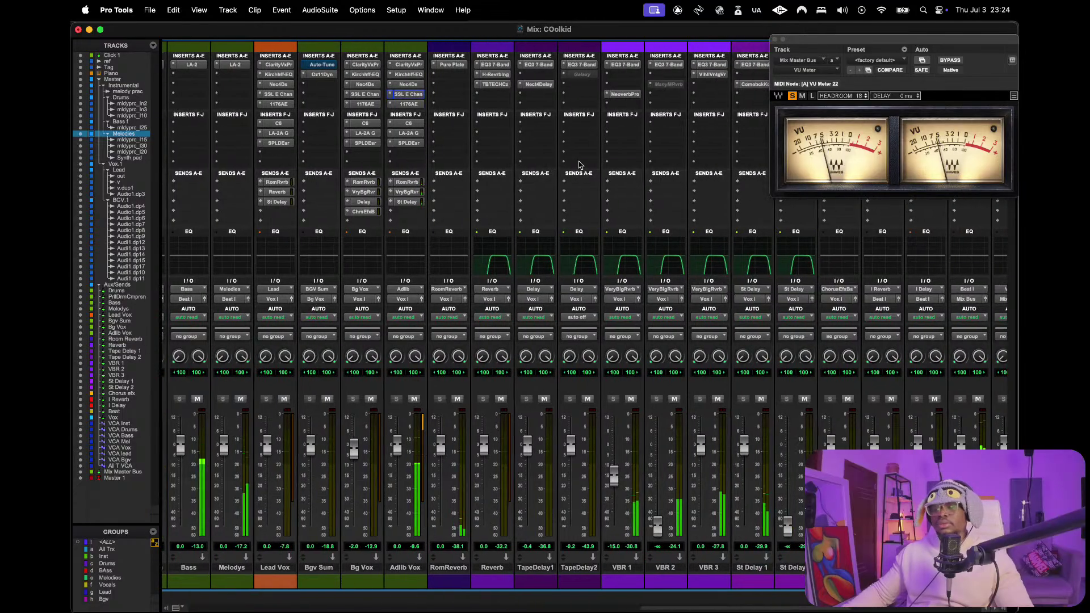
{"action": "scroll", "coordinate": [579, 165], "scroll_direction": "right", "scroll_amount": 4}
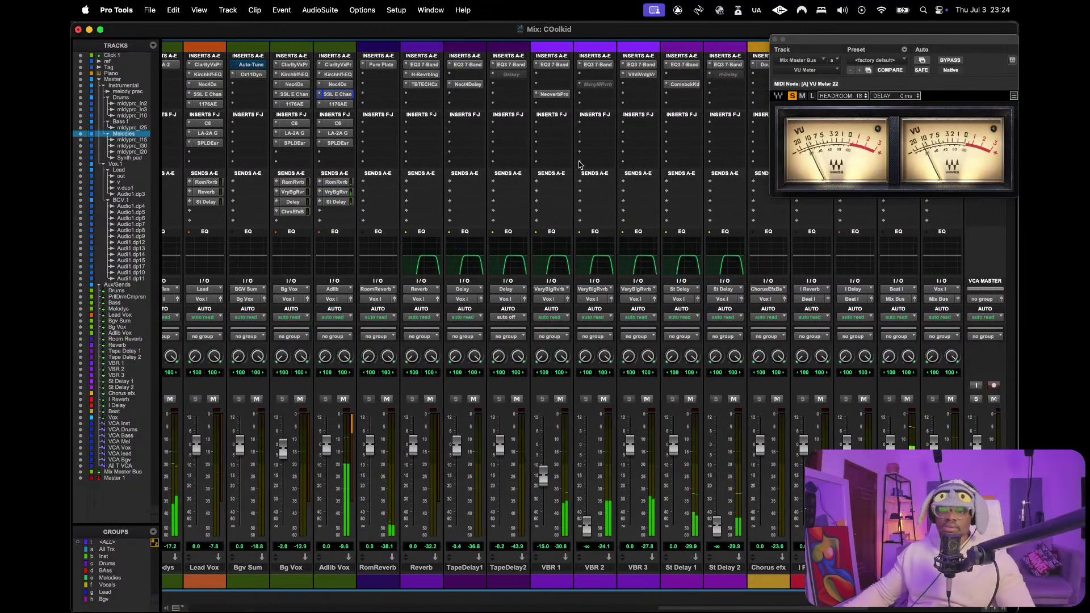
{"action": "scroll", "coordinate": [568, 164], "scroll_direction": "left", "scroll_amount": 2}
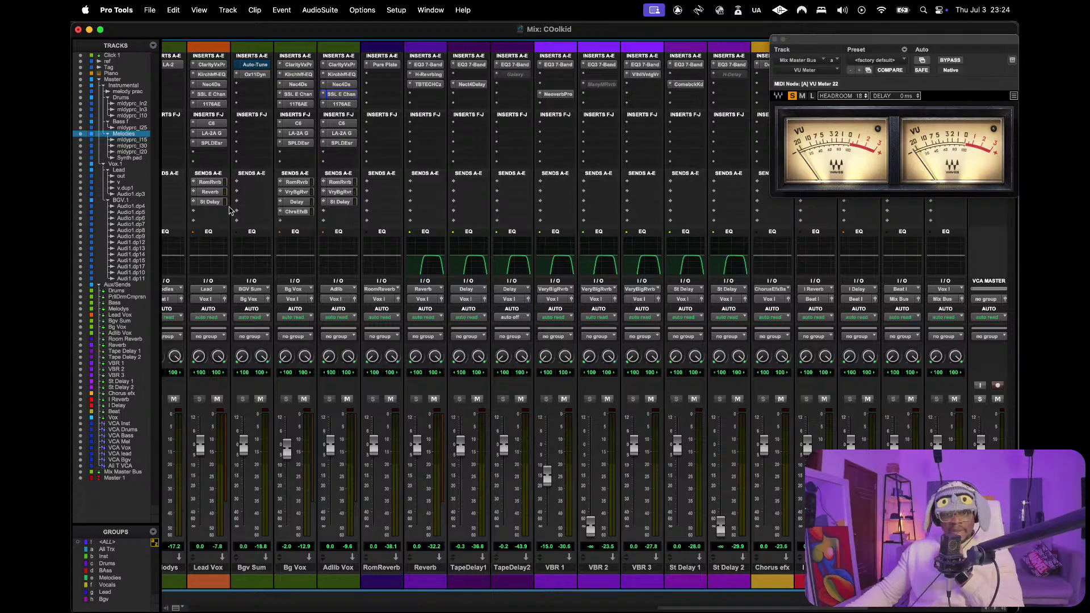
{"action": "left_click", "coordinate": [425, 74]}
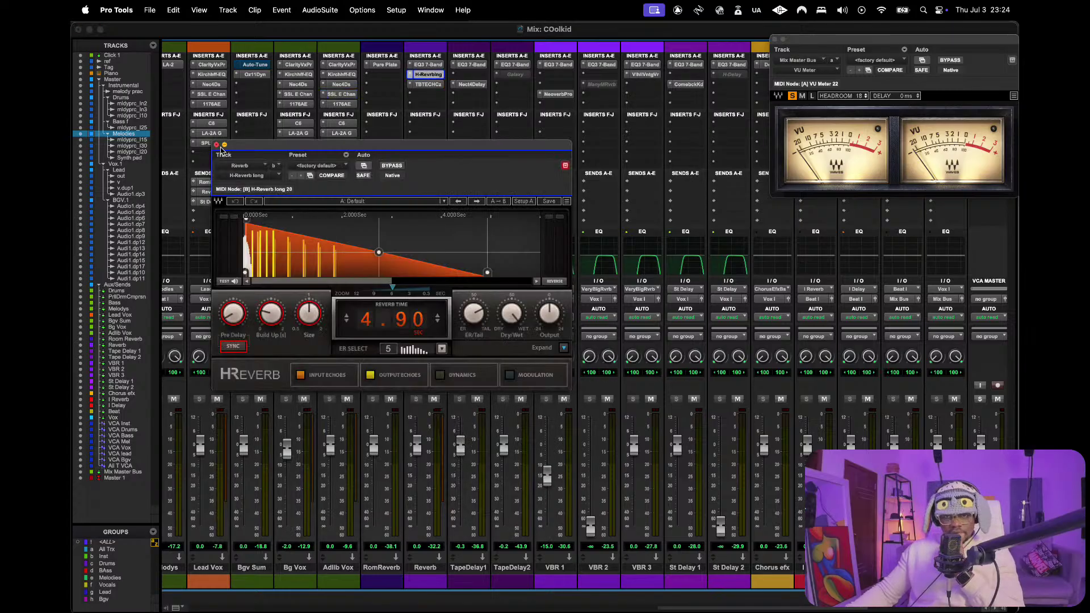
{"action": "left_click", "coordinate": [216, 145]}
{"action": "scroll", "coordinate": [453, 138], "scroll_direction": "right", "scroll_amount": 3}
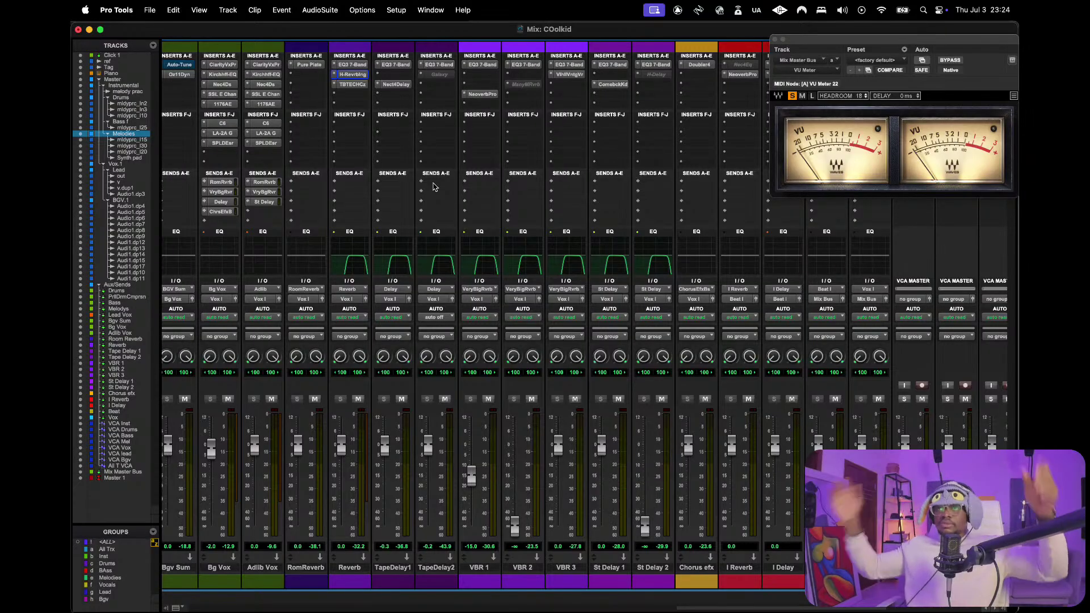
{"action": "left_click", "coordinate": [581, 75]}
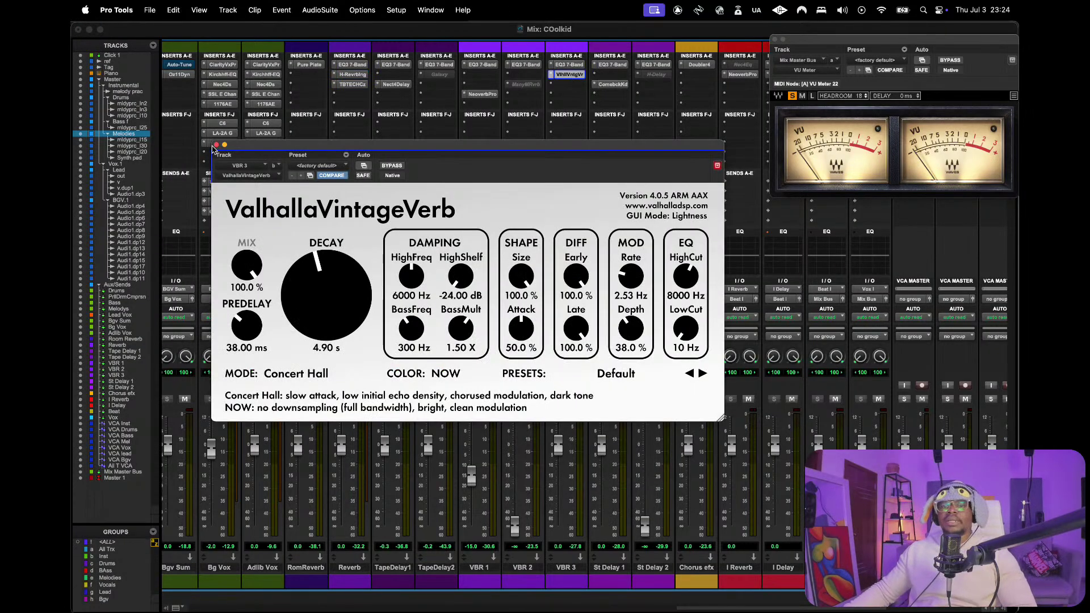
{"action": "left_click", "coordinate": [216, 145]}
{"action": "left_click", "coordinate": [466, 94]}
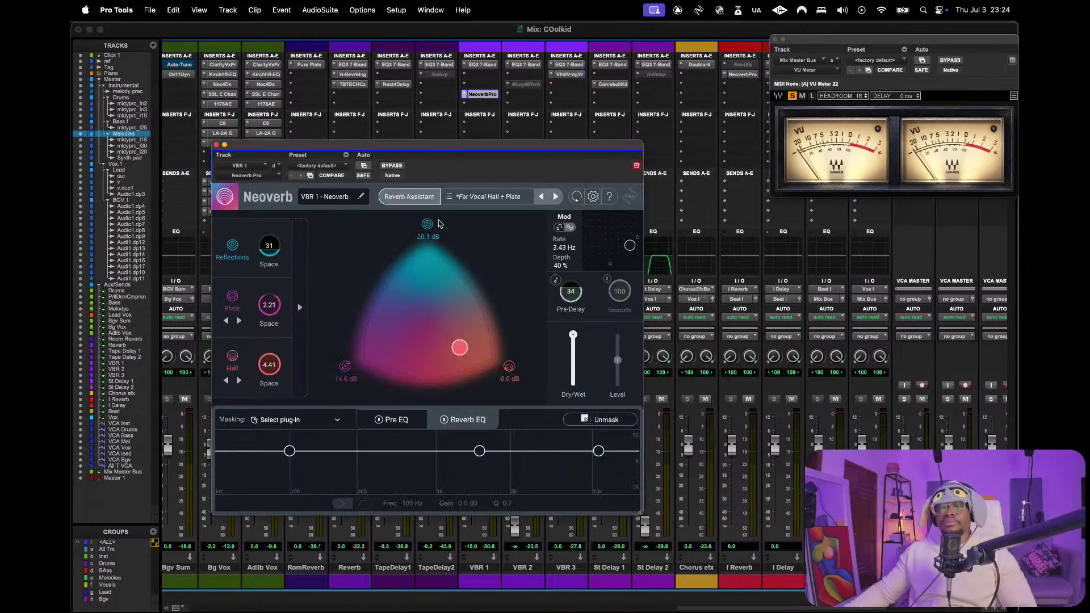
{"action": "left_click", "coordinate": [216, 145]}
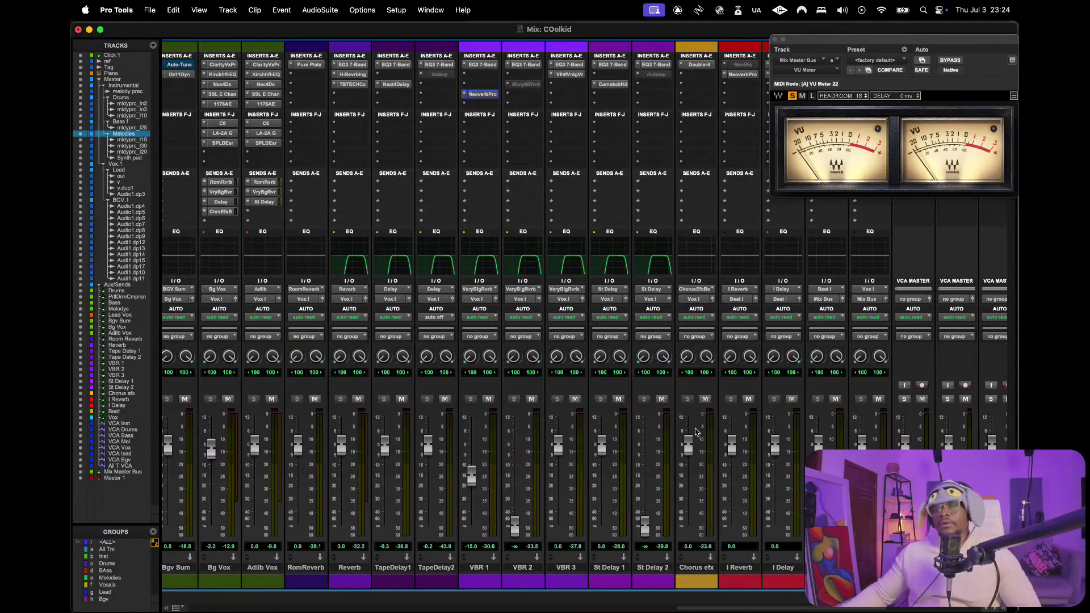
- Play the mix while reviewing the levels of the effects, VCA and master channels, and close the VU Meter
{"action": "key", "text": "space"}
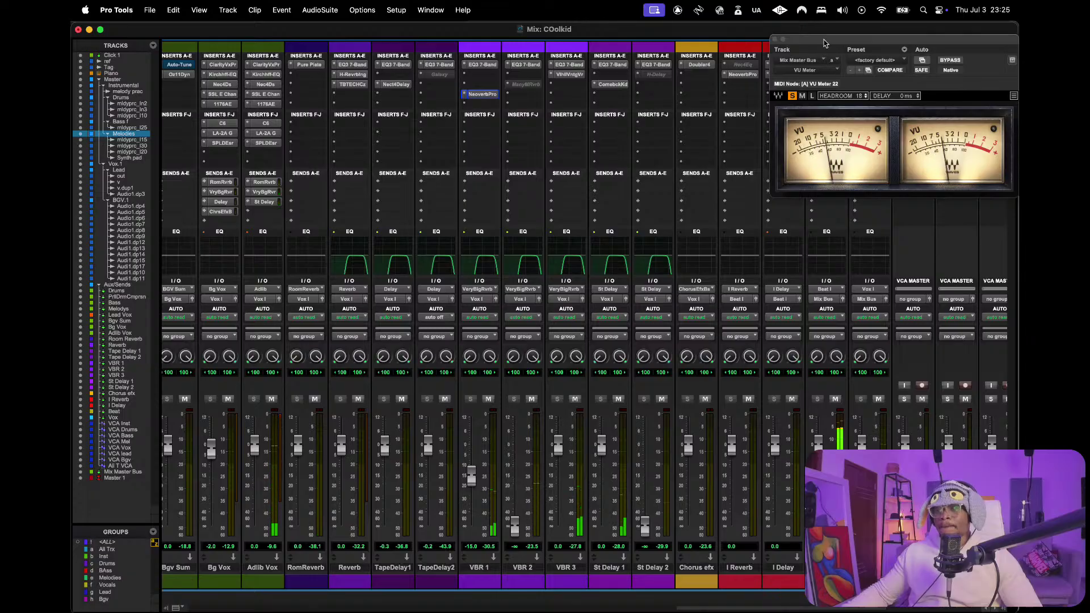
{"action": "left_click_drag", "start_coordinate": [827, 39], "coordinate": [513, 40]}
{"action": "scroll", "coordinate": [756, 151], "scroll_direction": "right", "scroll_amount": 5}
{"action": "scroll", "coordinate": [756, 151], "scroll_direction": "right", "scroll_amount": 3}
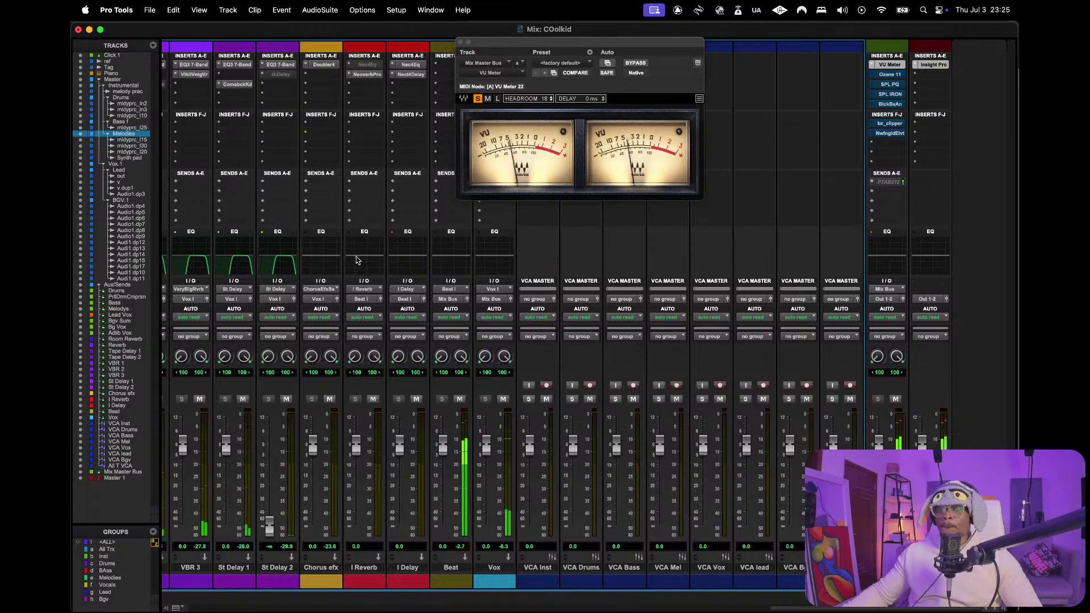
{"action": "scroll", "coordinate": [356, 258], "scroll_direction": "left", "scroll_amount": 1}
{"action": "scroll", "coordinate": [356, 259], "scroll_direction": "left", "scroll_amount": 6}
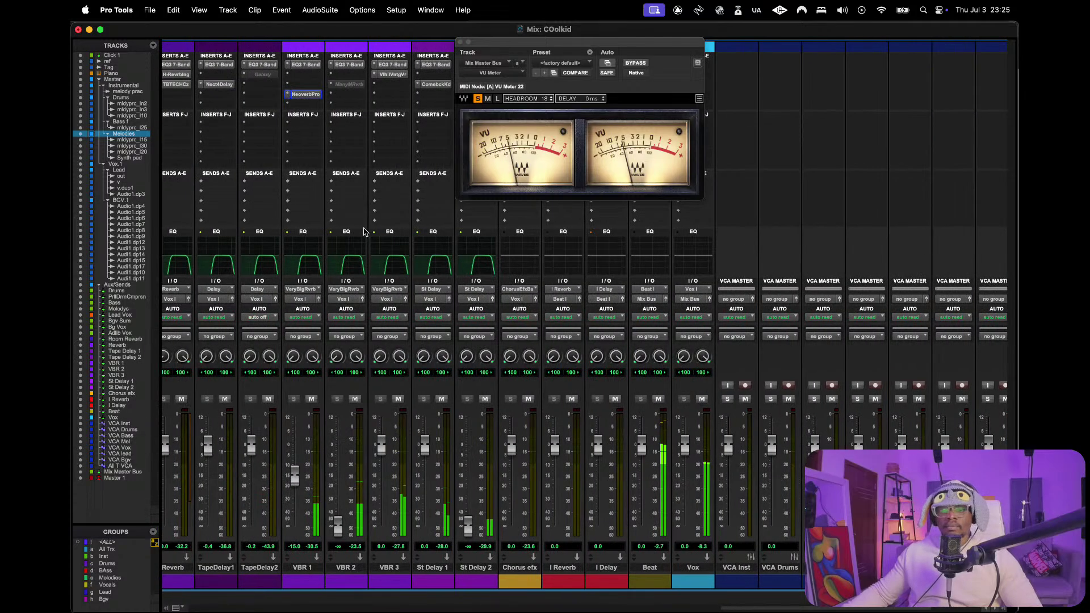
{"action": "scroll", "coordinate": [361, 232], "scroll_direction": "left", "scroll_amount": 5}
{"action": "scroll", "coordinate": [361, 233], "scroll_direction": "left", "scroll_amount": 1}
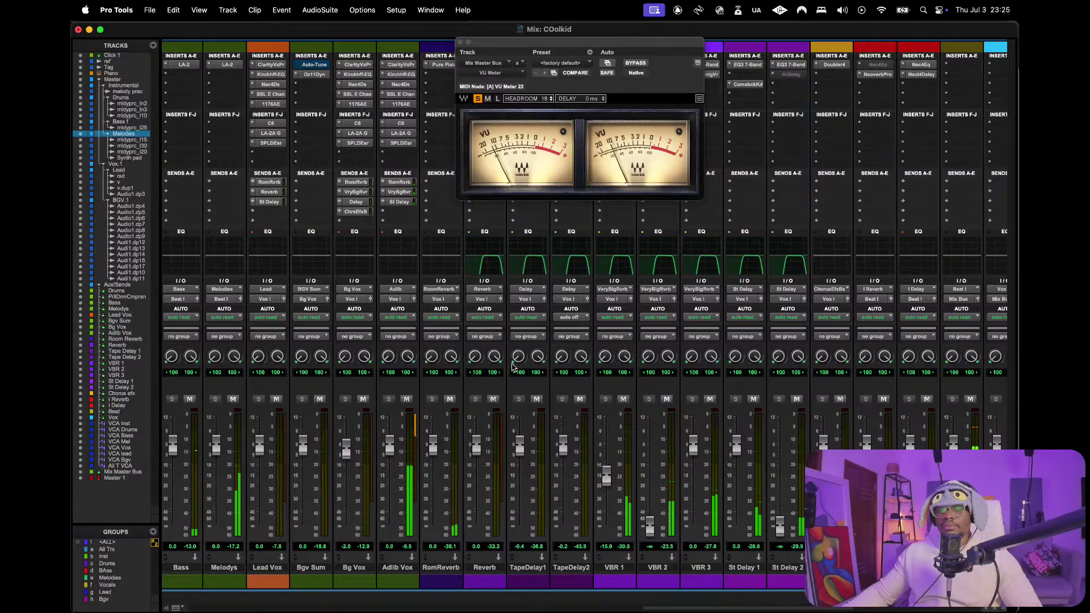
{"action": "scroll", "coordinate": [397, 228], "scroll_direction": "right", "scroll_amount": 12}
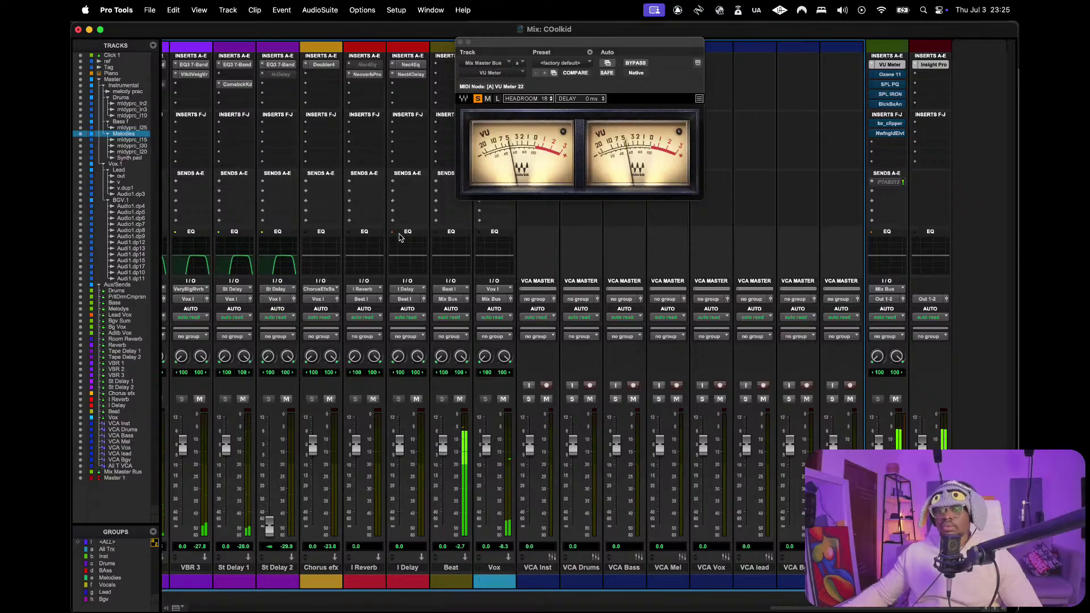
{"action": "scroll", "coordinate": [399, 237], "scroll_direction": "left", "scroll_amount": 2}
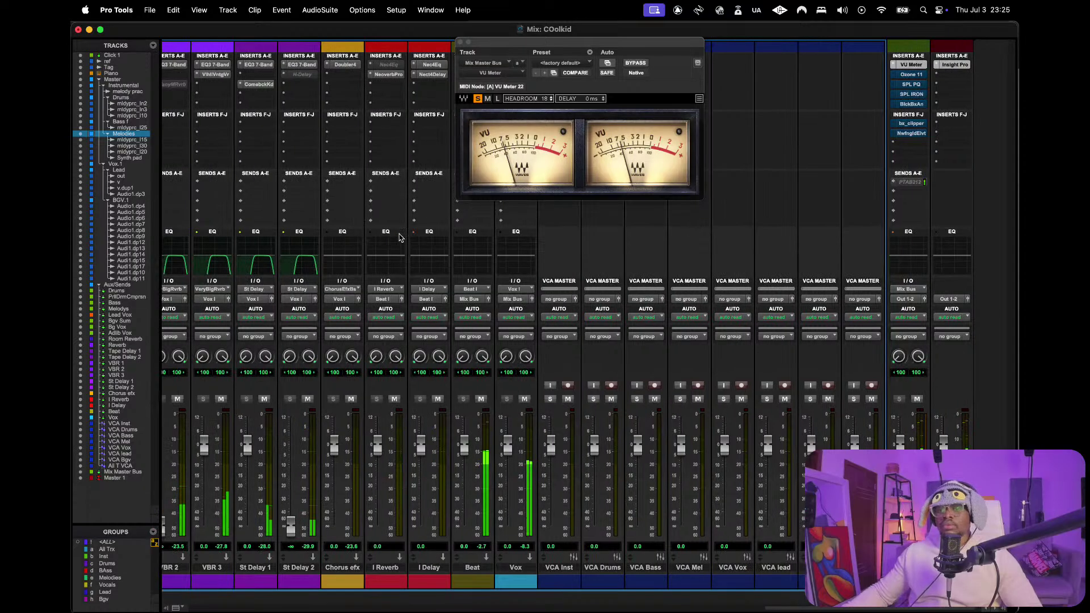
{"action": "scroll", "coordinate": [403, 233], "scroll_direction": "left", "scroll_amount": 10}
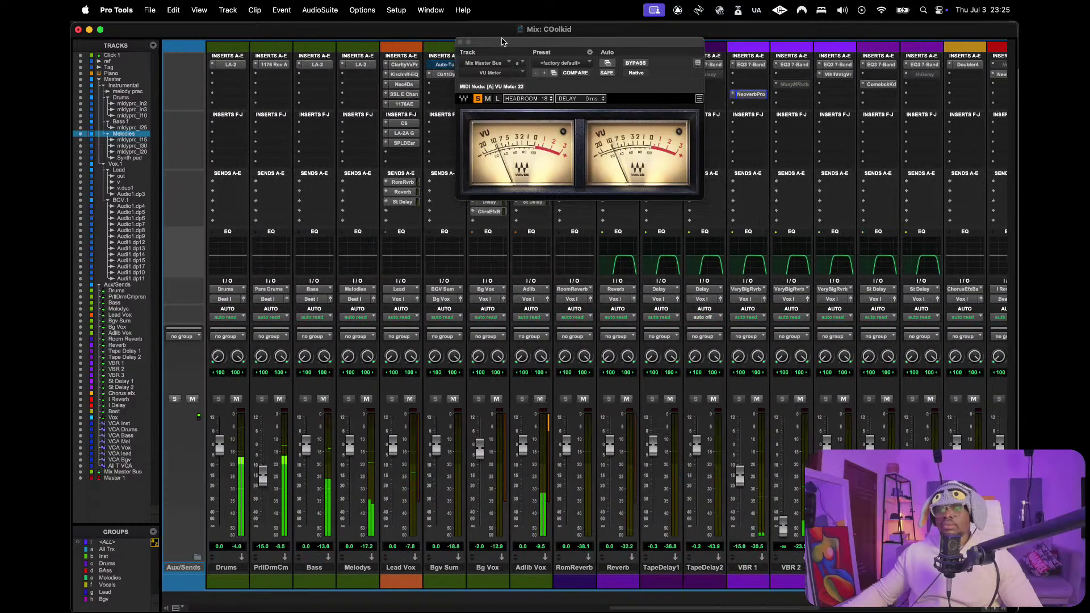
{"action": "left_click", "coordinate": [461, 42]}
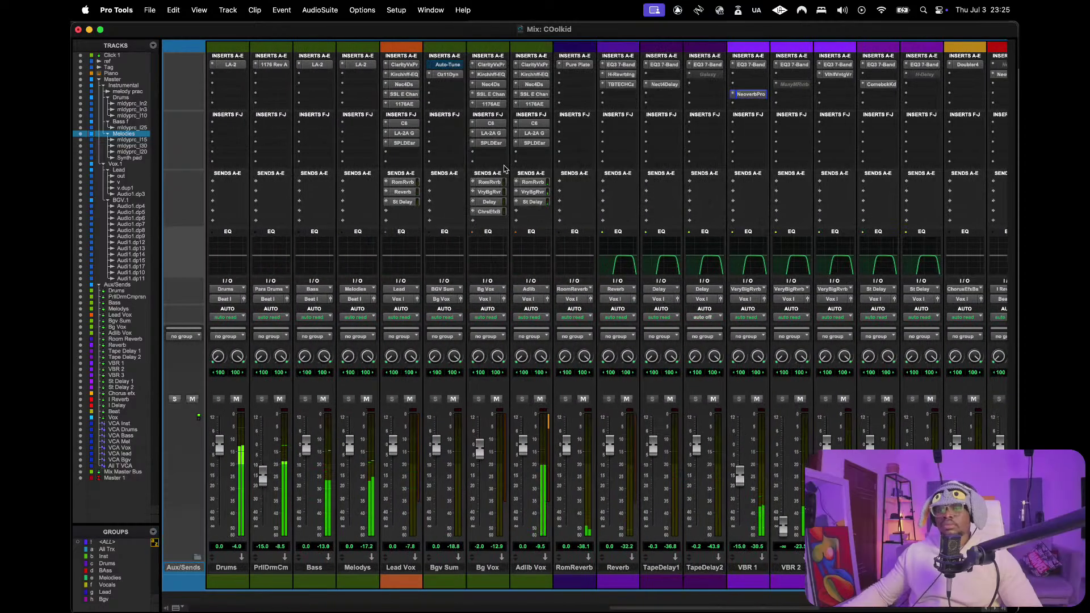
- Review the C6 and LA-2A settings on Adlib Vox while the mix plays
{"action": "left_click", "coordinate": [533, 123]}
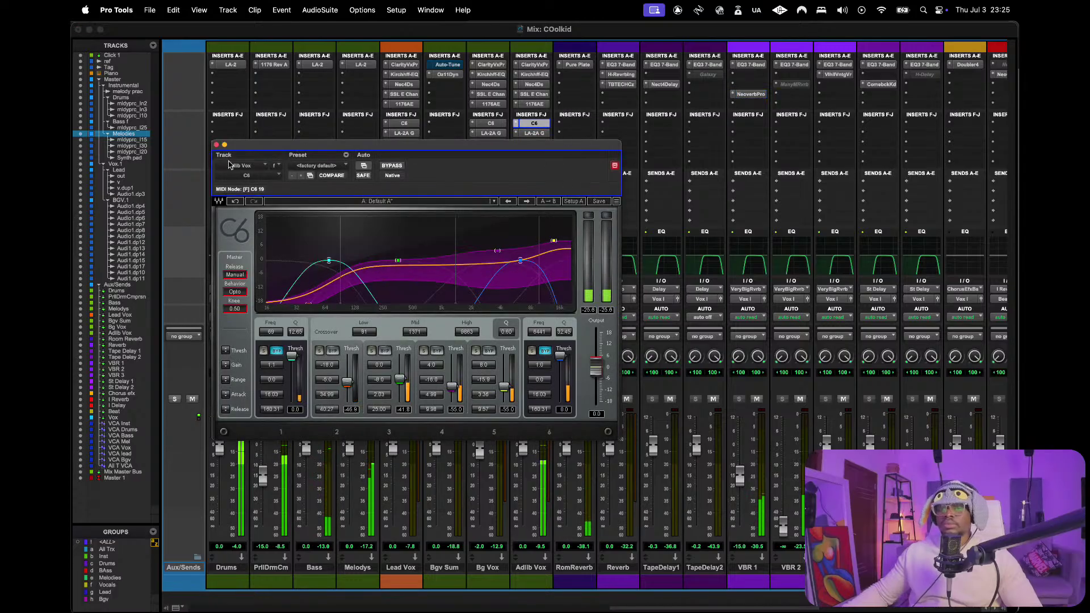
{"action": "left_click", "coordinate": [216, 145]}
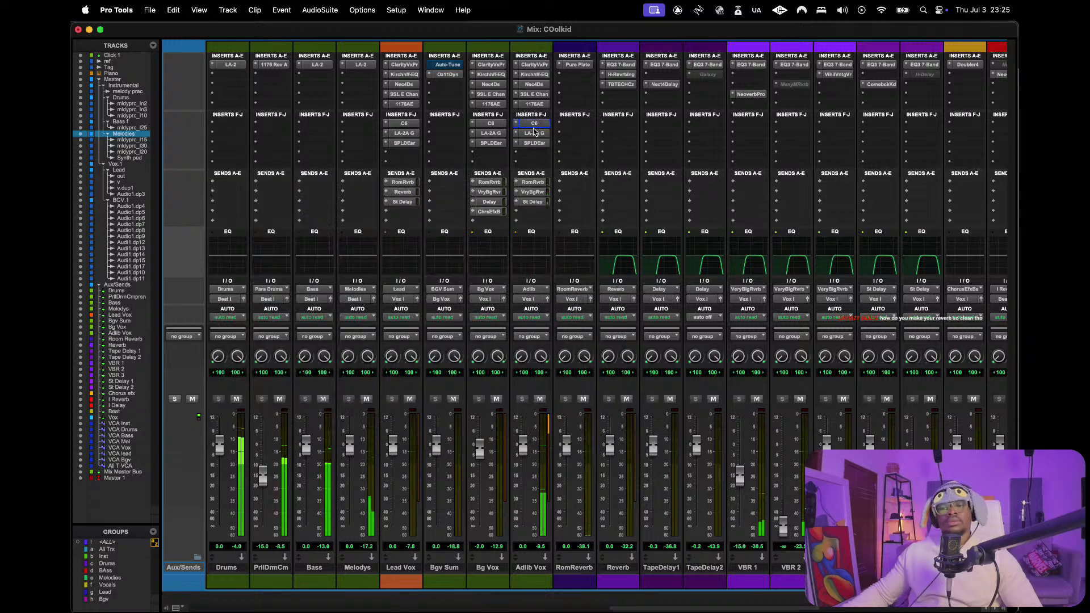
{"action": "left_click", "coordinate": [535, 95]}
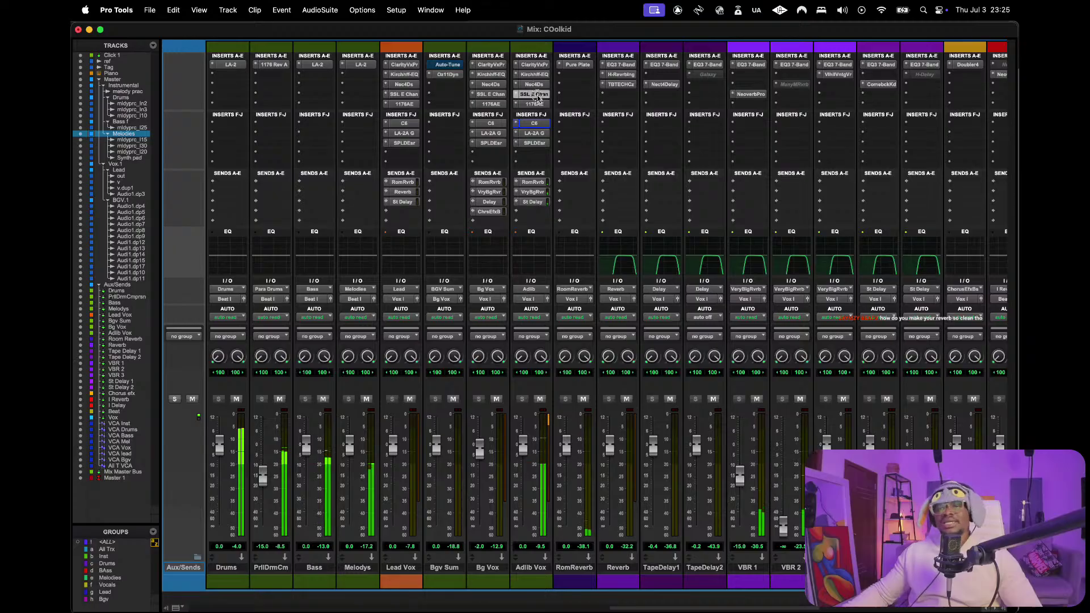
{"action": "left_click", "coordinate": [534, 133]}
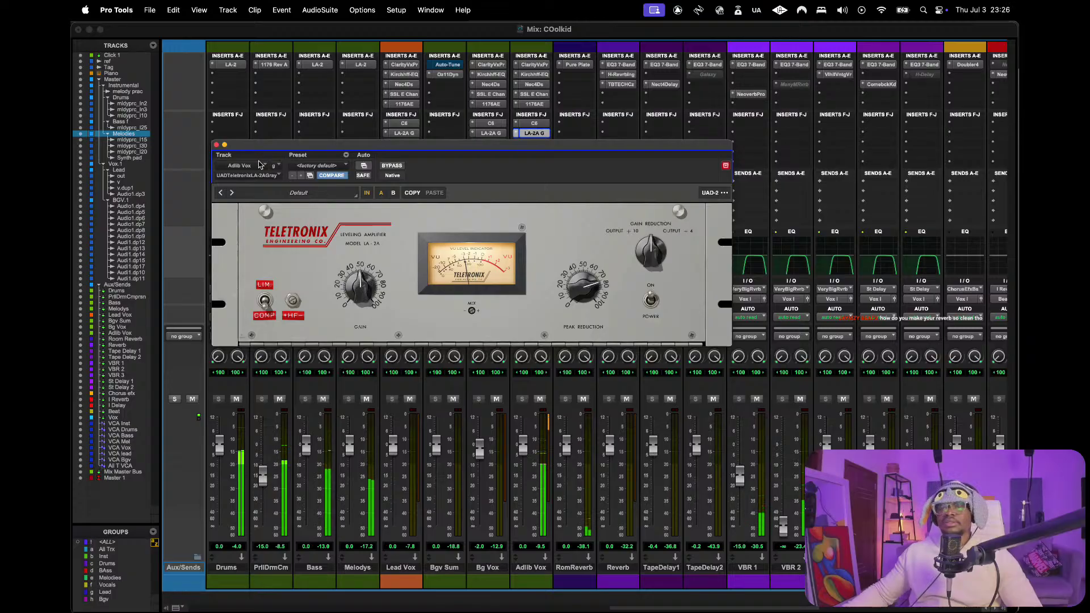
{"action": "key", "text": "super+w"}
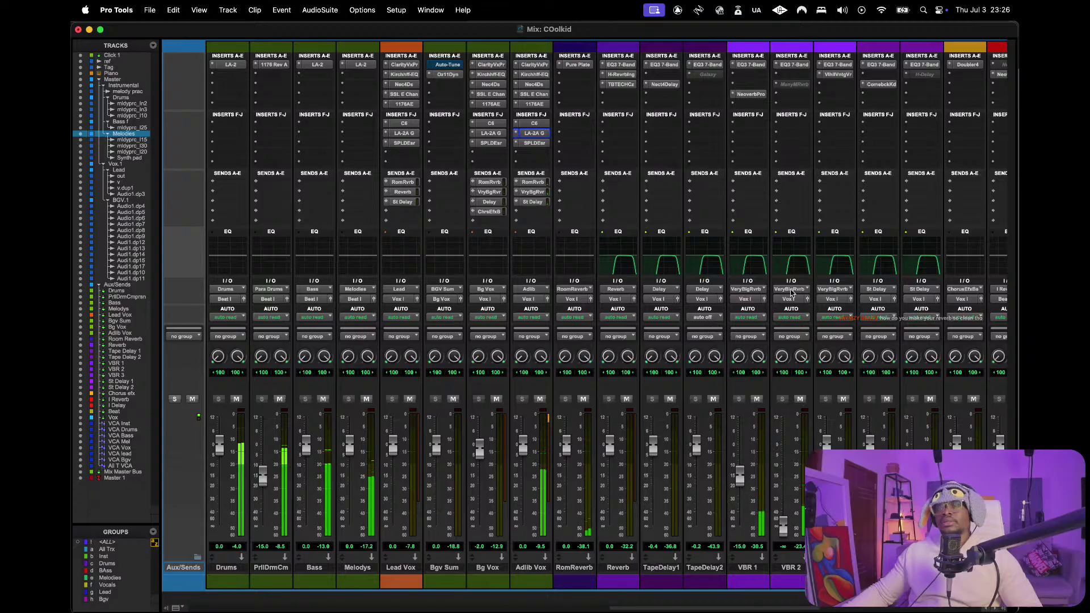
- Inspect the EQ3 7-Band filter settings on St Delay 1 and close the plug-in
{"action": "scroll", "coordinate": [708, 186], "scroll_direction": "right", "scroll_amount": 5}
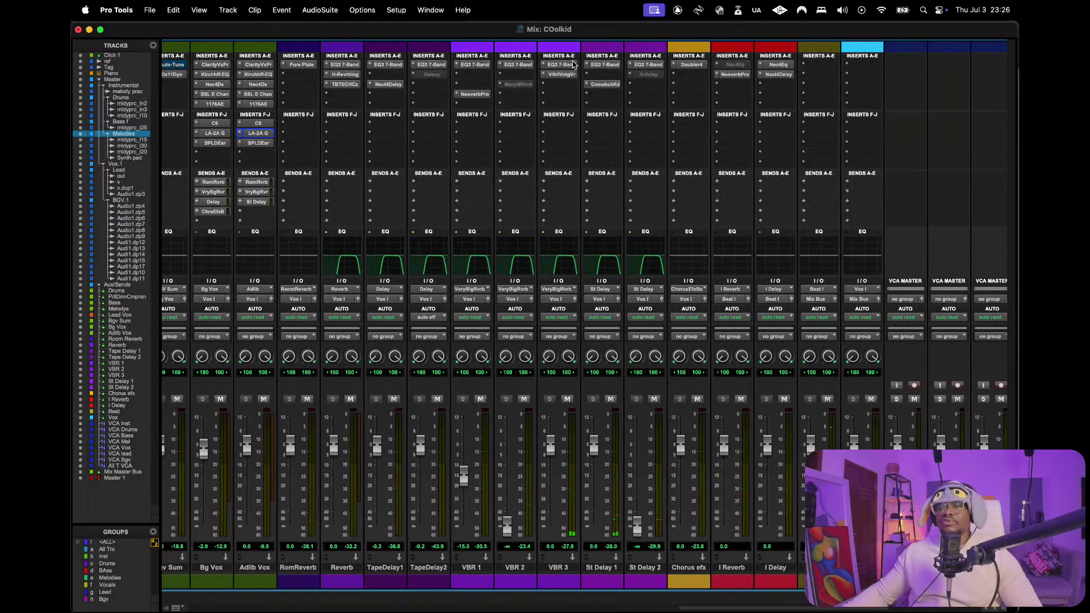
{"action": "left_click", "coordinate": [602, 65]}
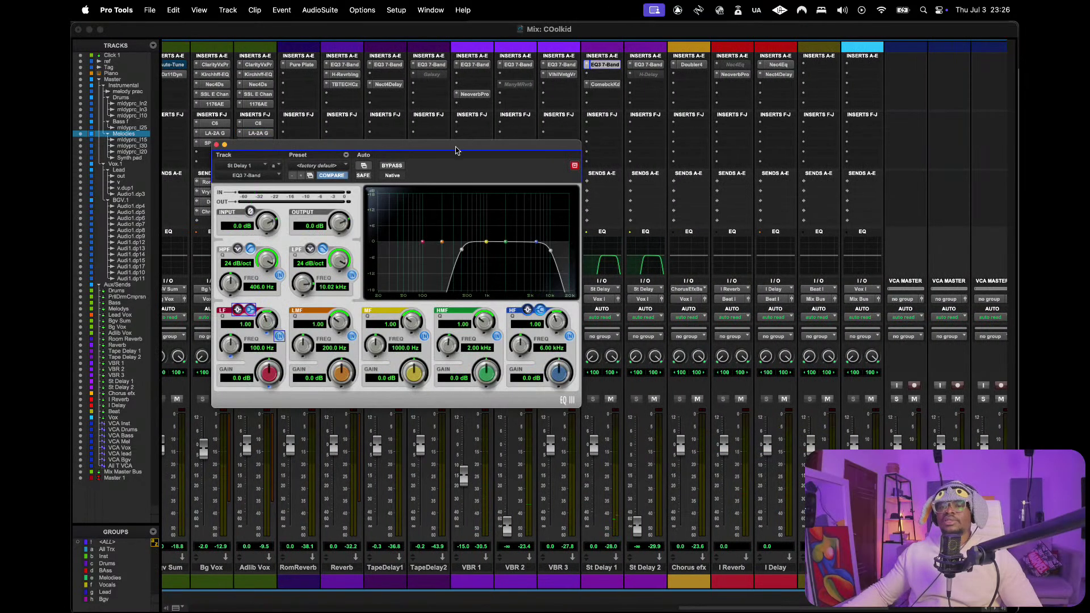
{"action": "left_click_drag", "start_coordinate": [456, 149], "coordinate": [514, 98]}
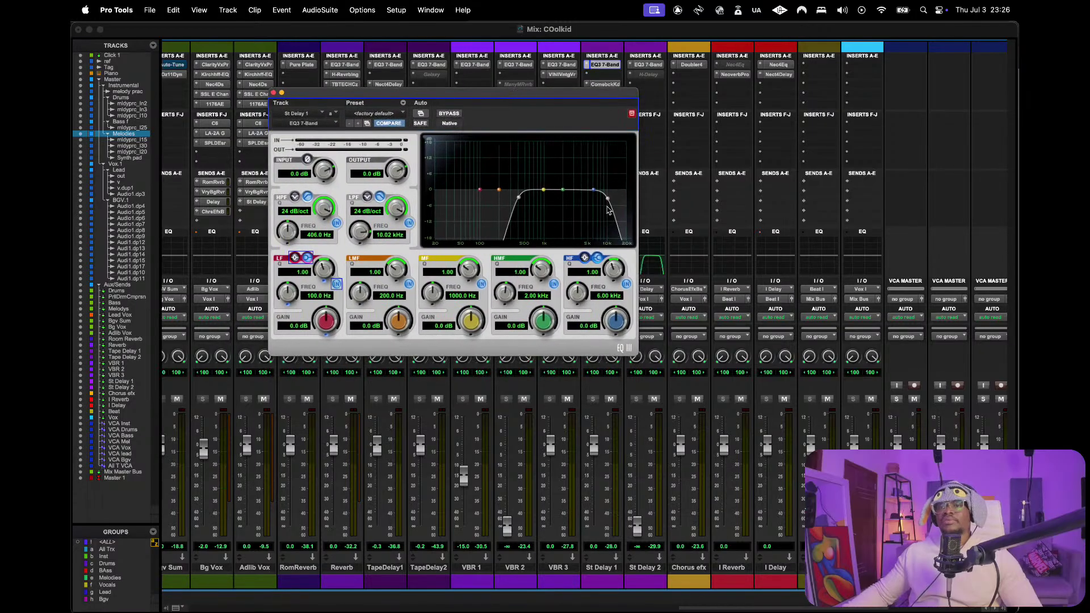
{"action": "left_click_drag", "start_coordinate": [609, 97], "coordinate": [605, 125]}
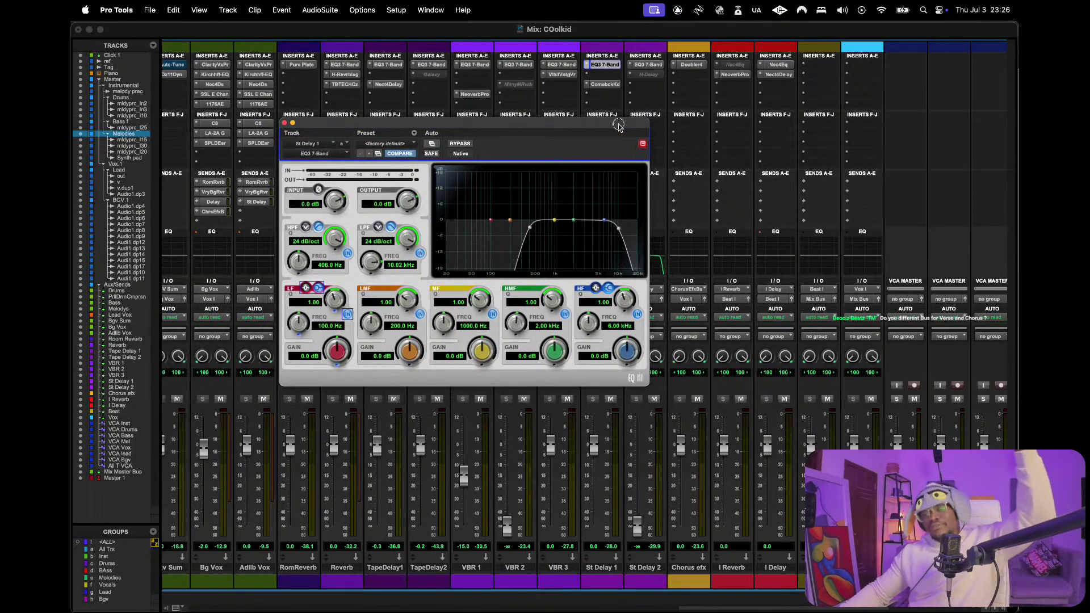
{"action": "mouse_move", "coordinate": [618, 126]}
{"action": "left_mouse_down"}
{"action": "mouse_move", "coordinate": [582, 114]}
{"action": "mouse_move", "coordinate": [599, 123]}
{"action": "left_mouse_up"}
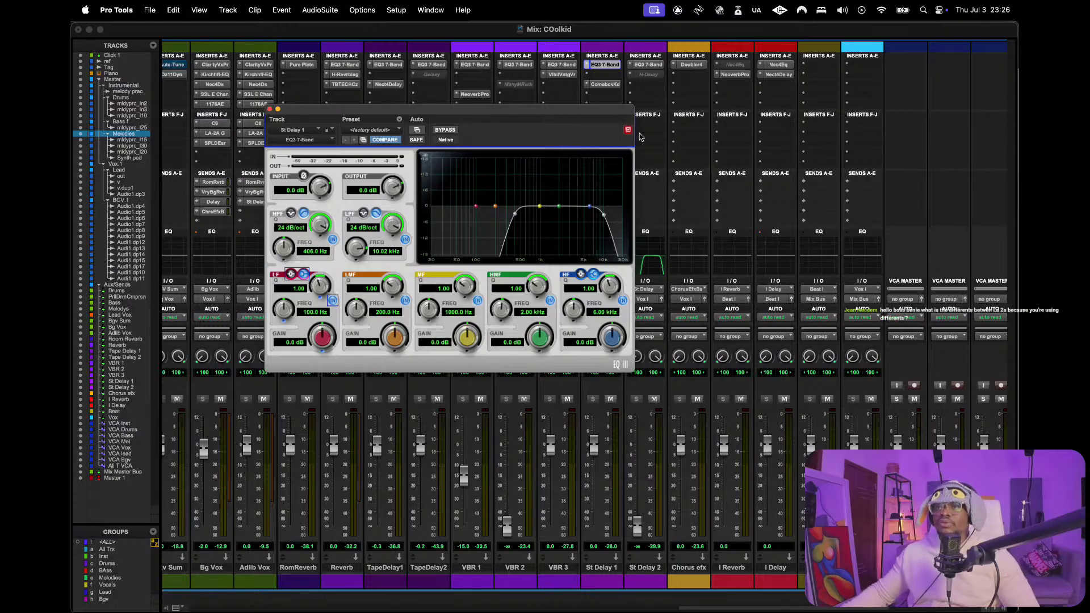
{"action": "left_click", "coordinate": [269, 109]}
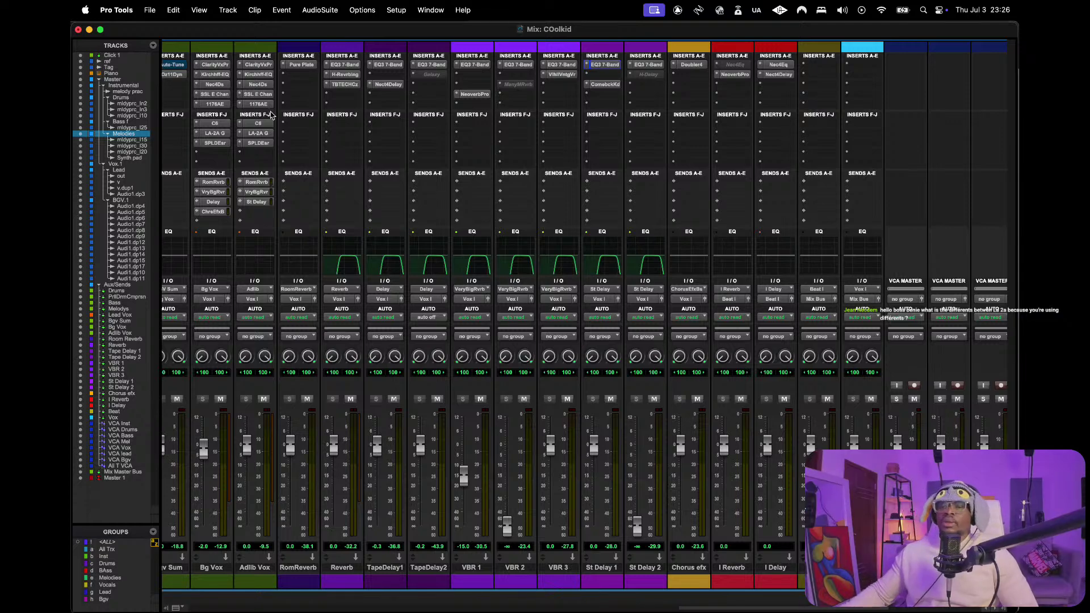
- Look through the instrumental, vocal, effects and VCA tracks in the Edit window and briefly play from bar 13
{"action": "key", "text": "super+equal"}
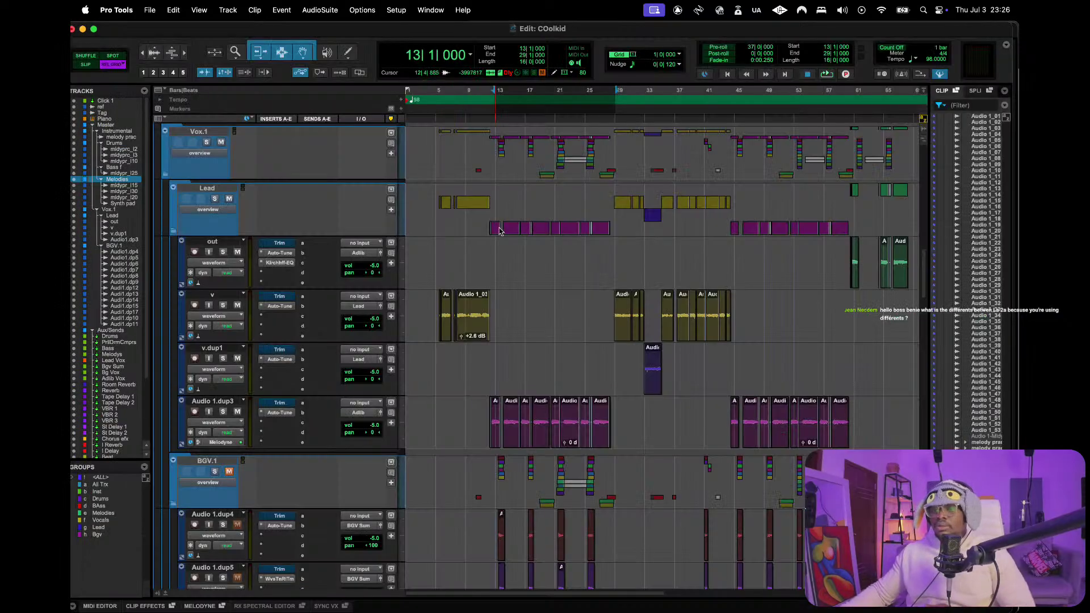
{"action": "scroll", "coordinate": [497, 233], "scroll_direction": "down", "scroll_amount": 15}
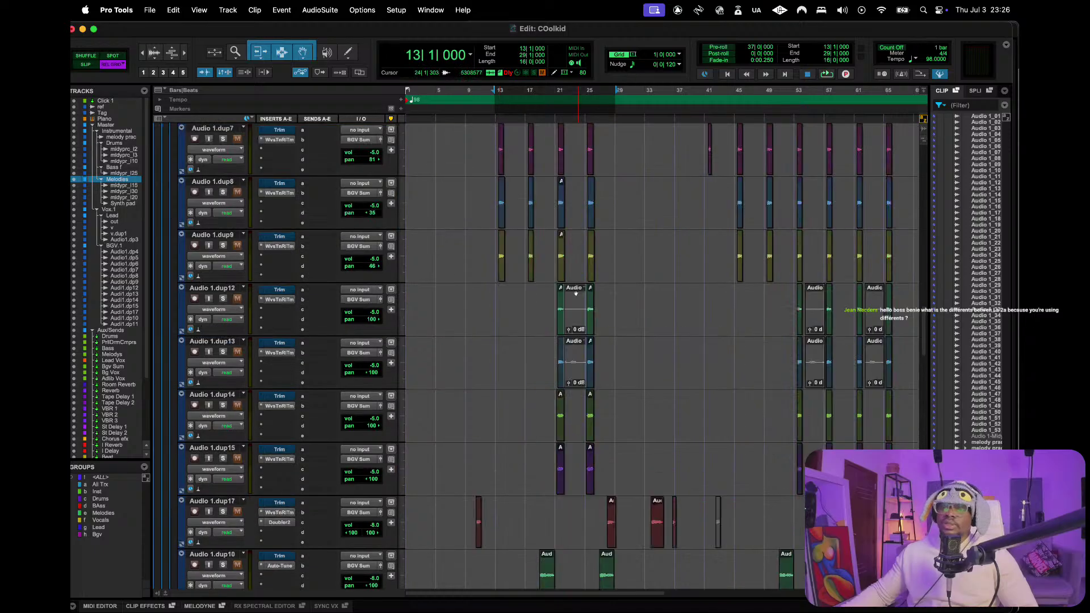
{"action": "scroll", "coordinate": [576, 291], "scroll_direction": "down", "scroll_amount": 5}
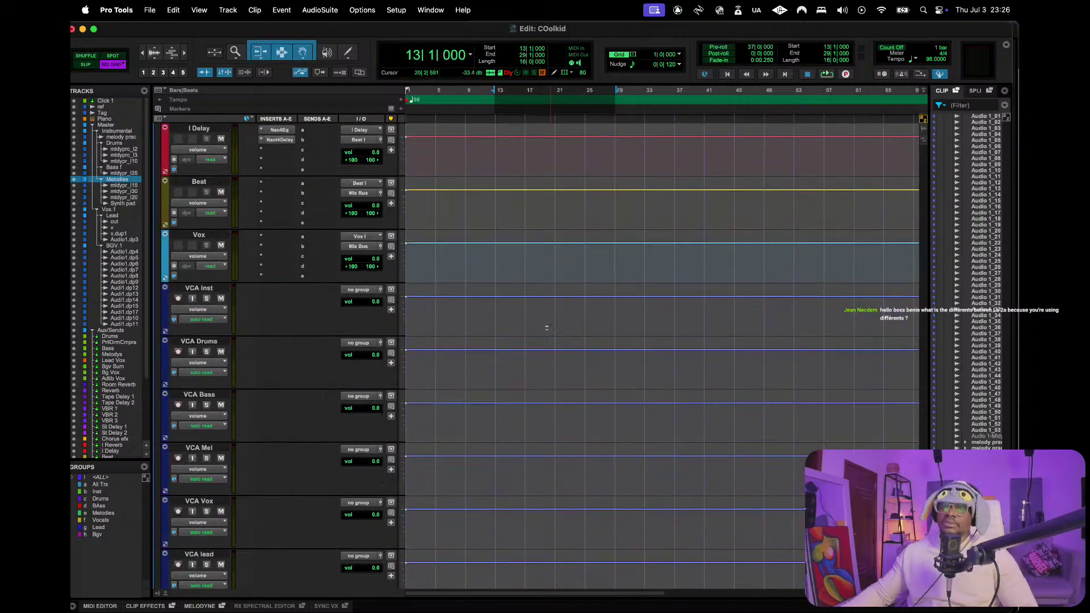
{"action": "scroll", "coordinate": [531, 223], "scroll_direction": "up", "scroll_amount": 5}
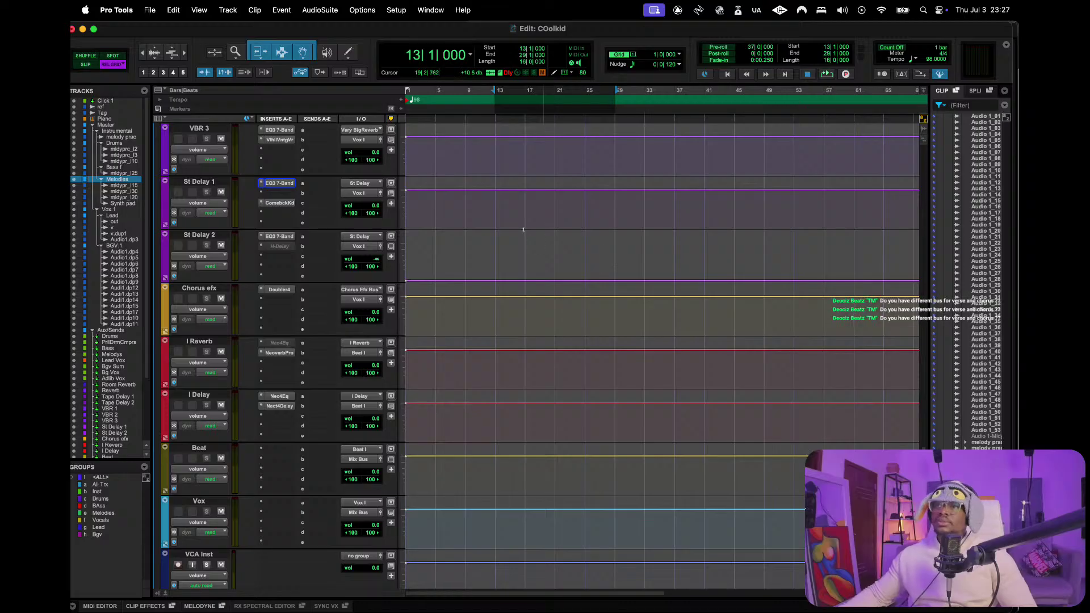
{"action": "scroll", "coordinate": [563, 199], "scroll_direction": "up", "scroll_amount": 15}
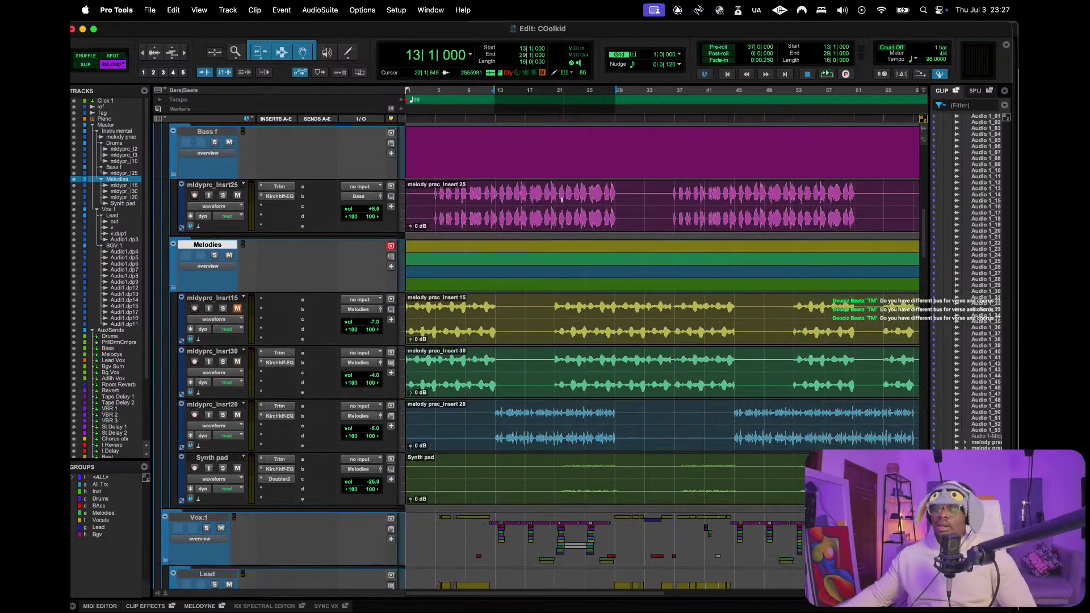
{"action": "key", "text": "space"}
{"action": "scroll", "coordinate": [575, 199], "scroll_direction": "down", "scroll_amount": 10}
{"action": "scroll", "coordinate": [580, 203], "scroll_direction": "up", "scroll_amount": 10}
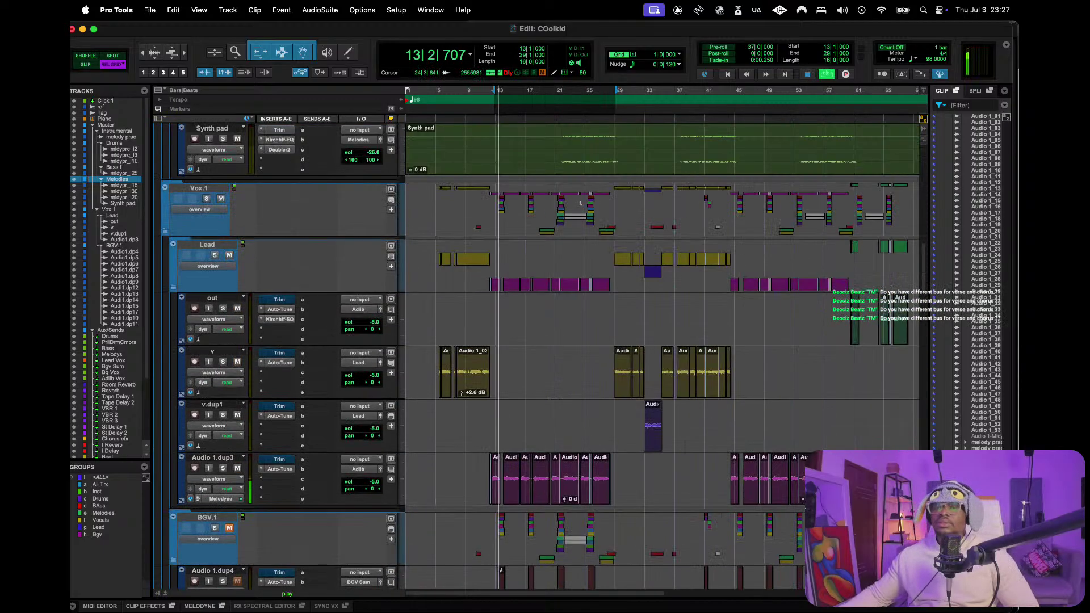
{"action": "key", "text": "space"}
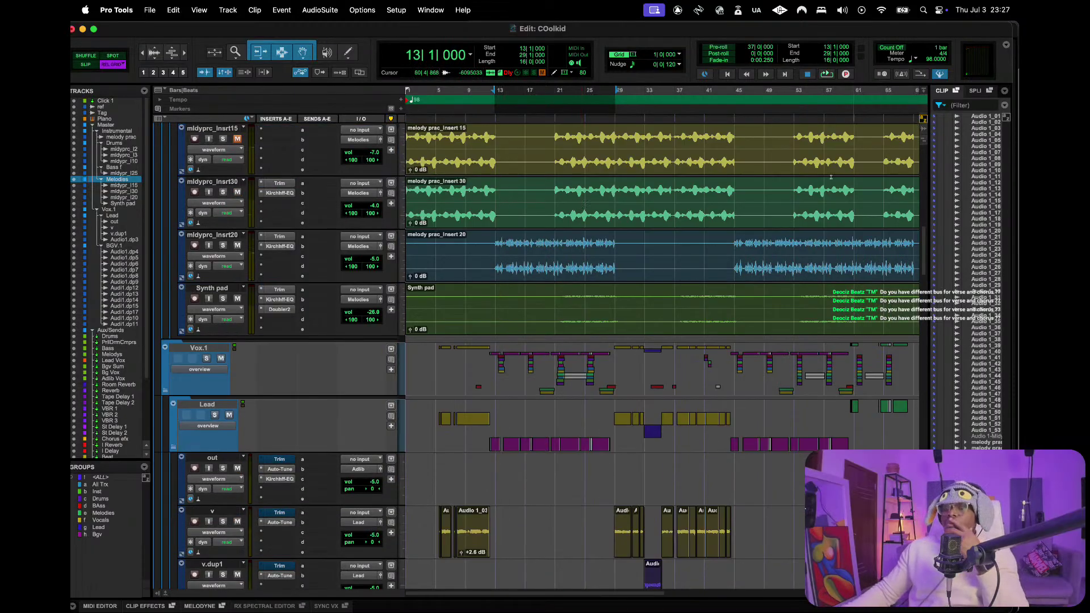
- Open the VU Meter on Mix Master Bus from the Mix window and place it over the VCA channels' empty insert area
{"action": "key", "text": "super+equal"}
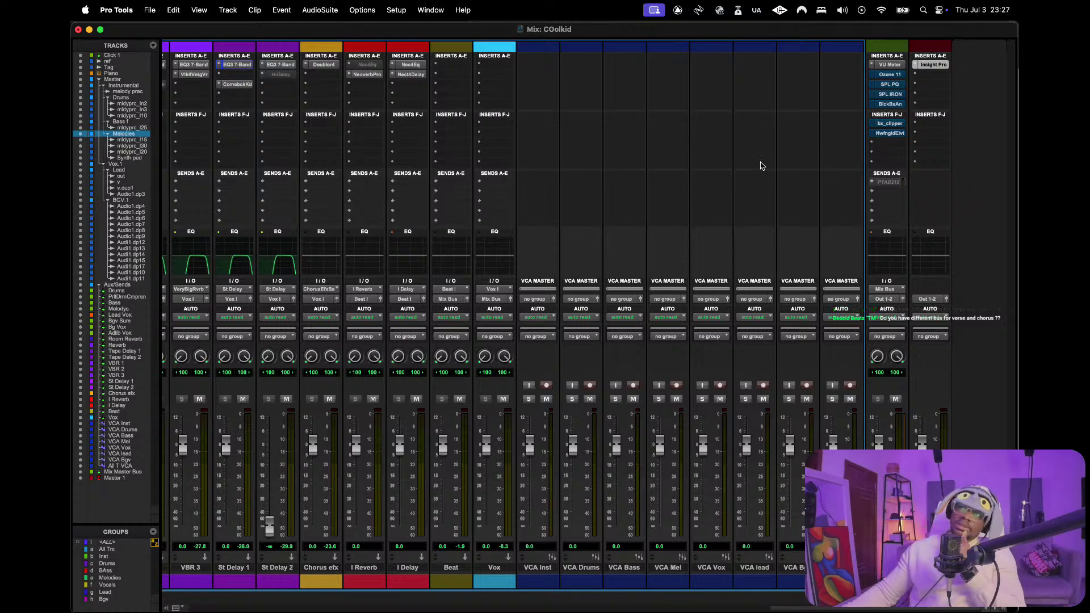
{"action": "left_click", "coordinate": [898, 66]}
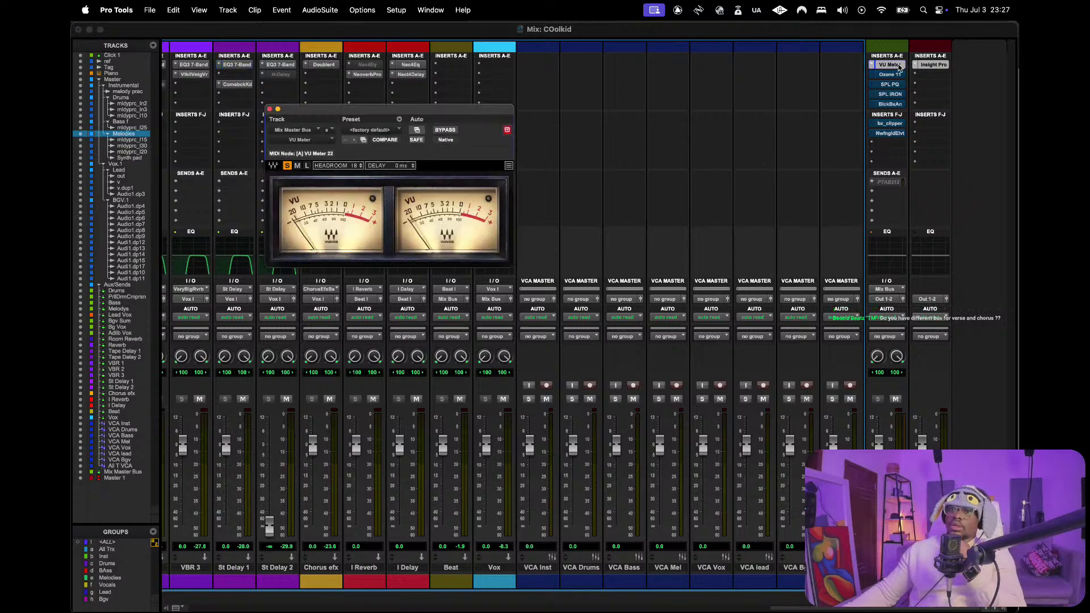
{"action": "left_click_drag", "start_coordinate": [396, 118], "coordinate": [741, 45]}
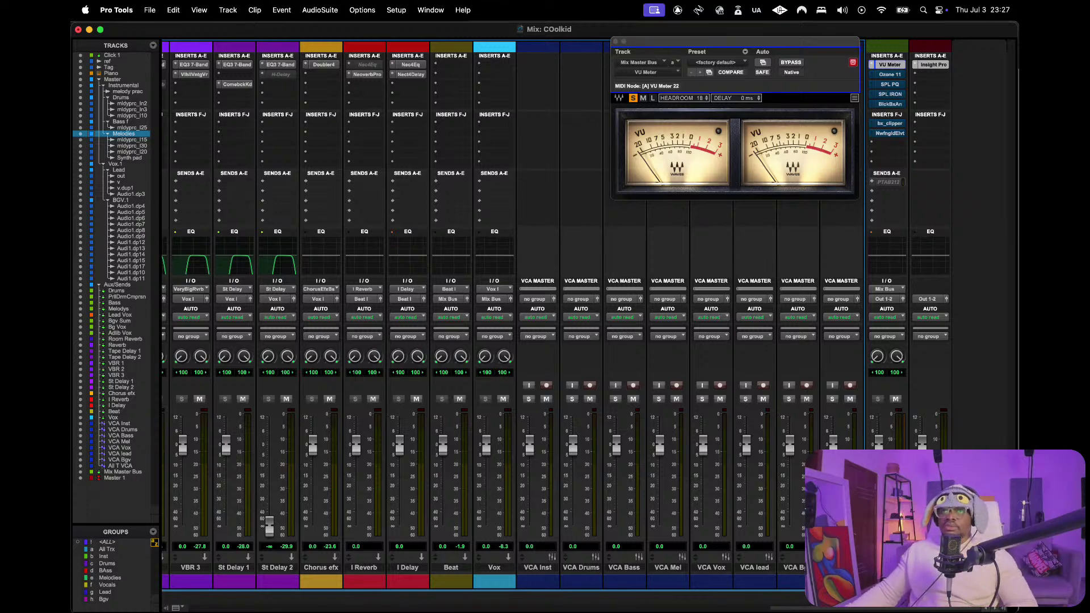
{"action": "key", "text": "space"}
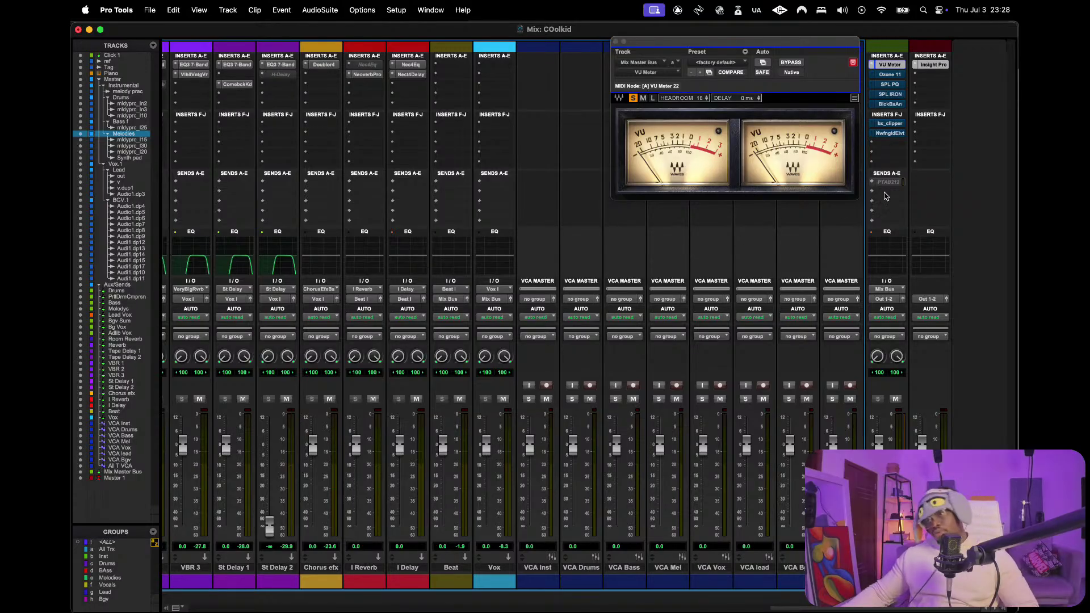
- Activate the All Trx mix group
{"action": "scroll", "coordinate": [683, 288], "scroll_direction": "left", "scroll_amount": 10}
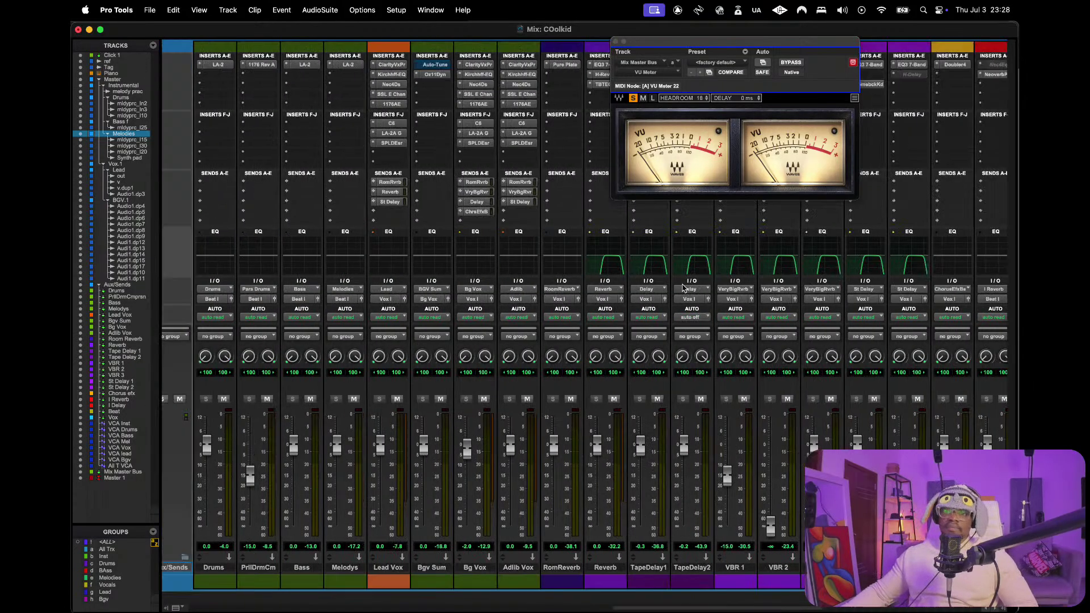
{"action": "scroll", "coordinate": [683, 288], "scroll_direction": "left", "scroll_amount": 15}
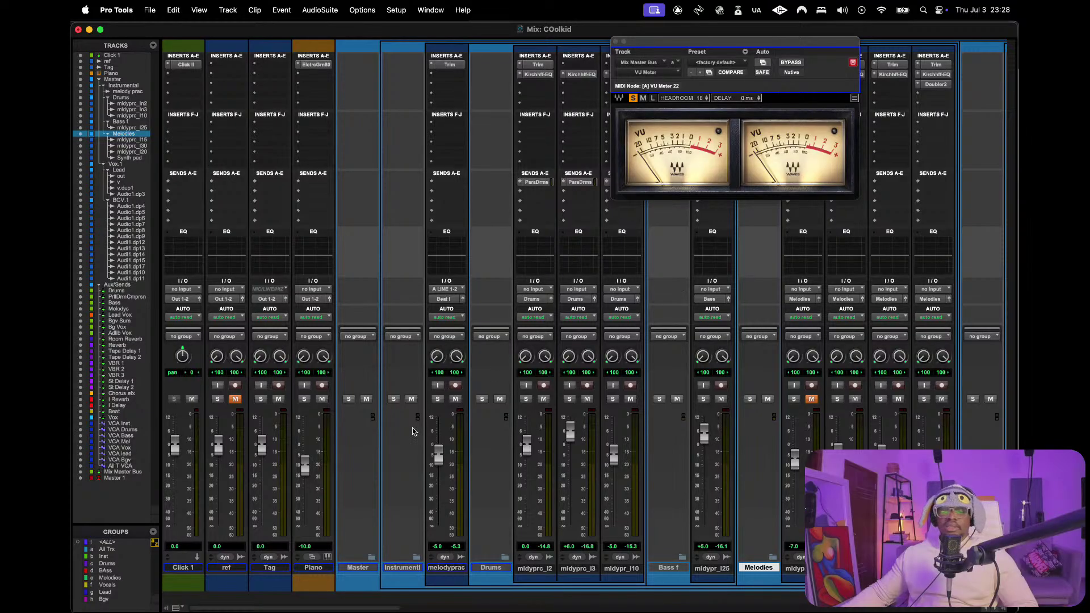
{"action": "left_click", "coordinate": [108, 549]}
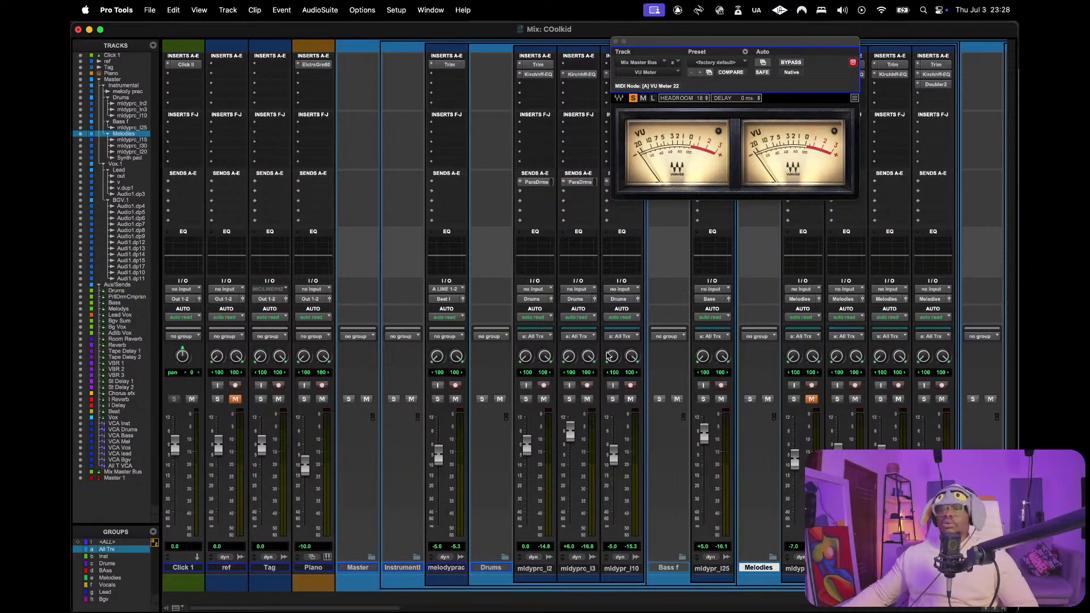
- Check which source, effects, VCA and master channels the All Trx group covers across the mixer
{"action": "scroll", "coordinate": [607, 356], "scroll_direction": "right", "scroll_amount": 5}
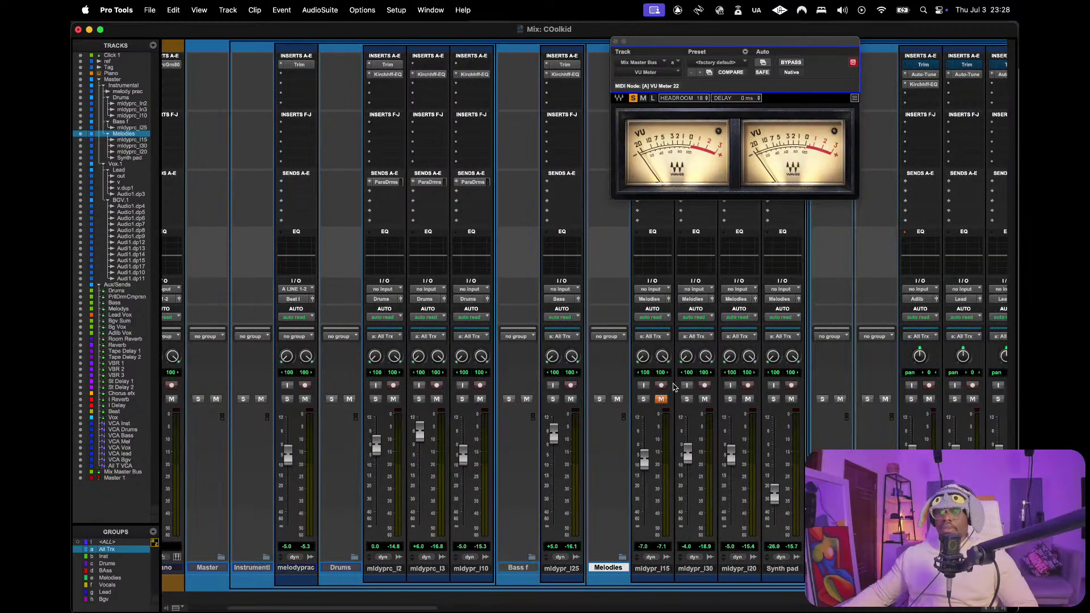
{"action": "scroll", "coordinate": [674, 386], "scroll_direction": "right", "scroll_amount": 20}
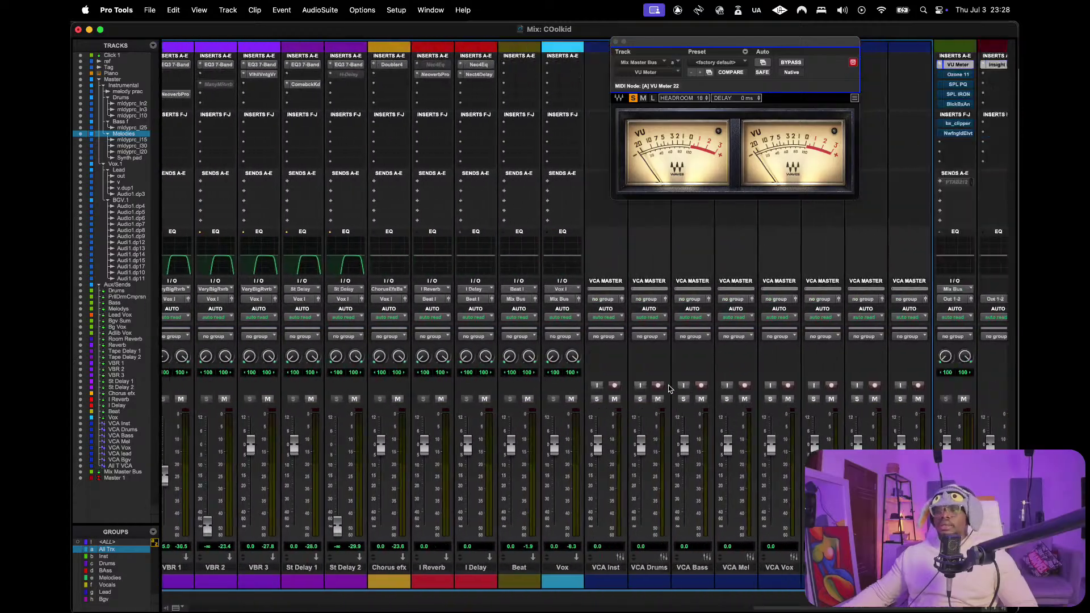
{"action": "scroll", "coordinate": [669, 388], "scroll_direction": "right", "scroll_amount": 3}
{"action": "scroll", "coordinate": [636, 401], "scroll_direction": "left", "scroll_amount": 20}
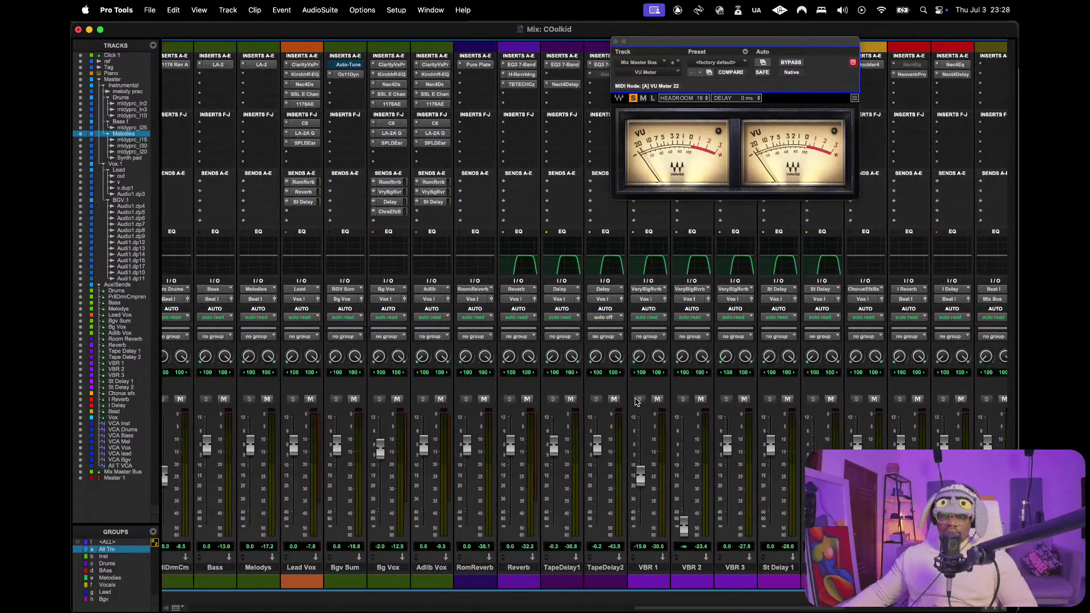
{"action": "scroll", "coordinate": [635, 401], "scroll_direction": "right", "scroll_amount": 2}
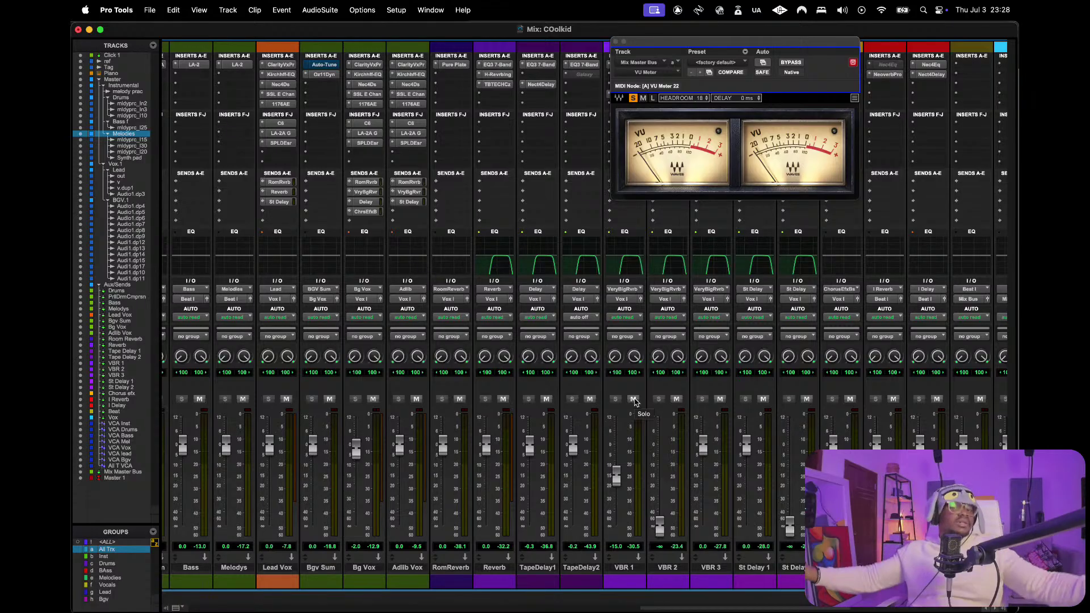
{"action": "scroll", "coordinate": [732, 416], "scroll_direction": "right", "scroll_amount": 10}
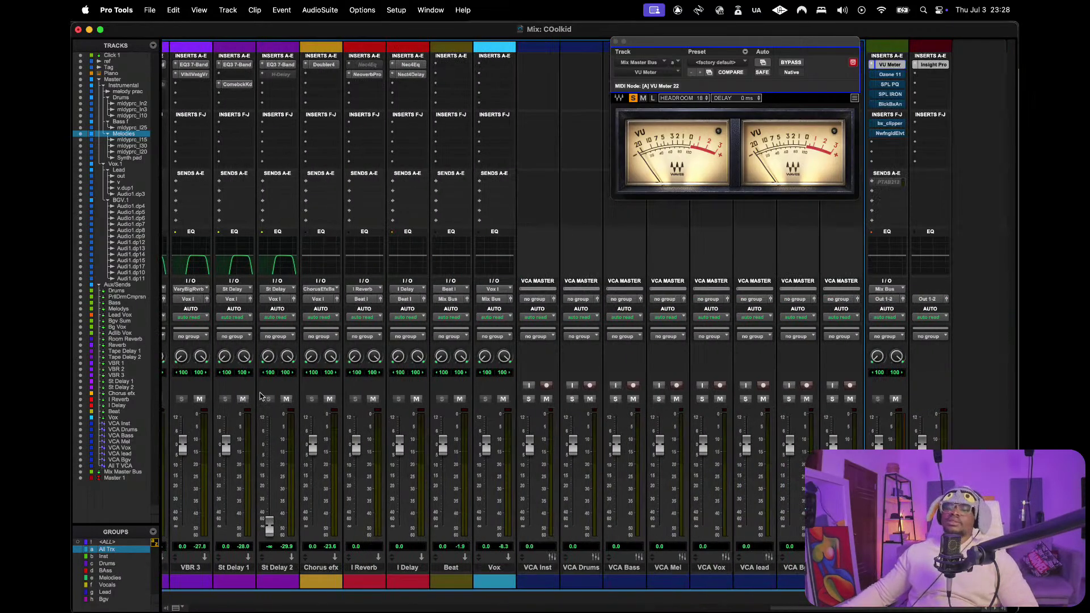
{"action": "scroll", "coordinate": [369, 377], "scroll_direction": "left", "scroll_amount": 15}
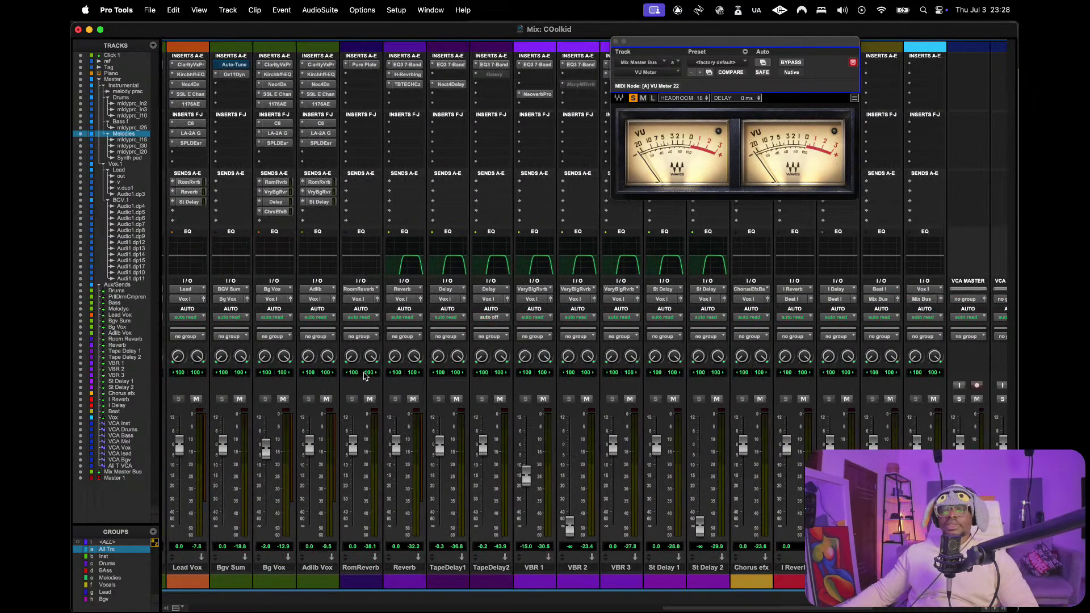
- Lower the levels of the All Trx group together from the second drum track's fader during playback
{"action": "scroll", "coordinate": [363, 375], "scroll_direction": "left", "scroll_amount": 6}
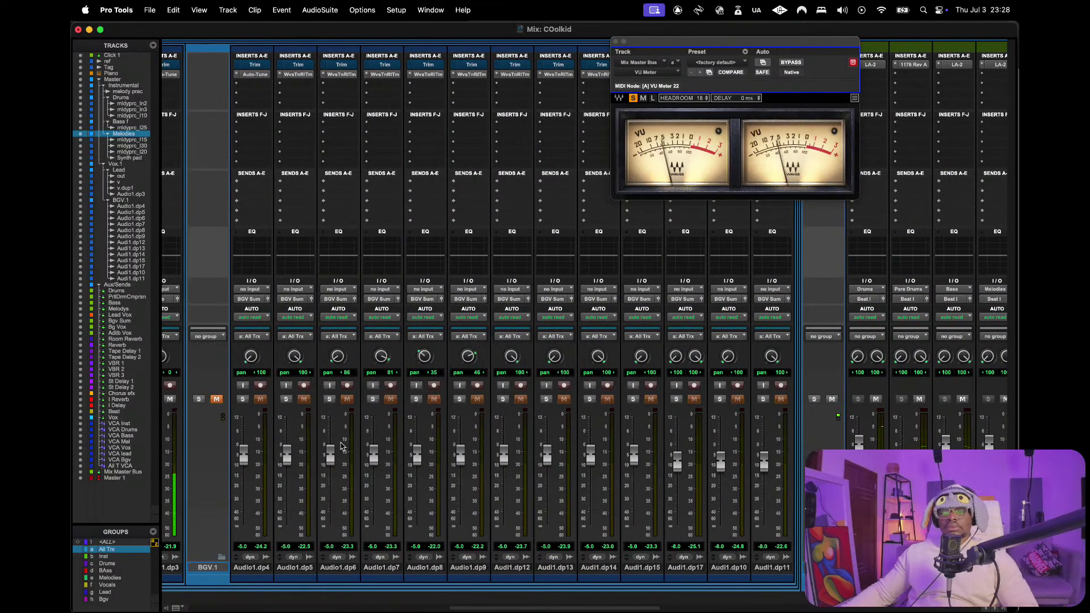
{"action": "scroll", "coordinate": [364, 425], "scroll_direction": "left", "scroll_amount": 3}
{"action": "scroll", "coordinate": [364, 425], "scroll_direction": "left", "scroll_amount": 9}
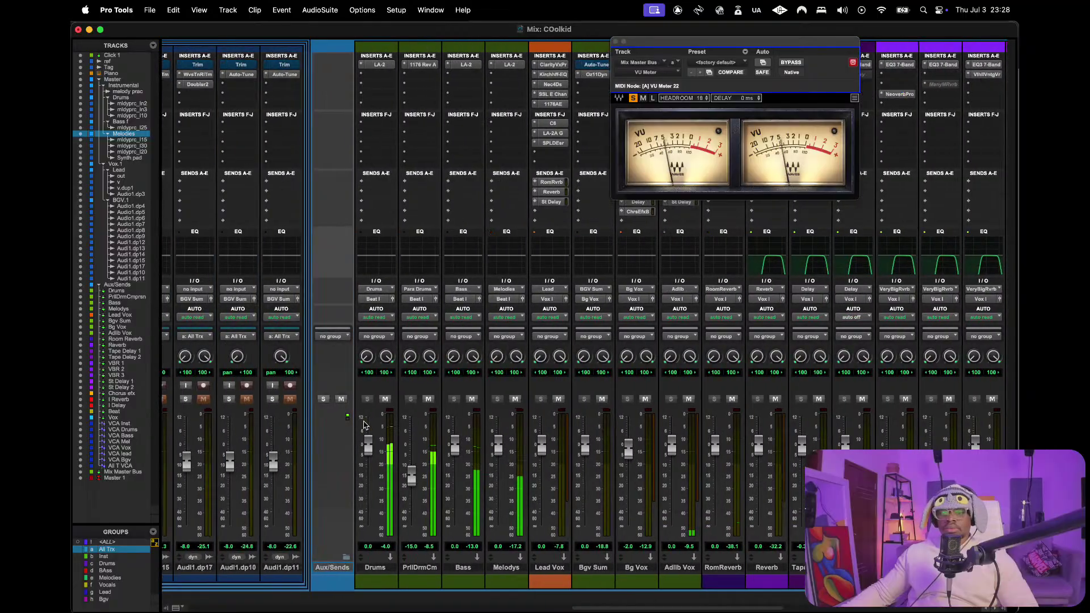
{"action": "scroll", "coordinate": [364, 424], "scroll_direction": "left", "scroll_amount": 6}
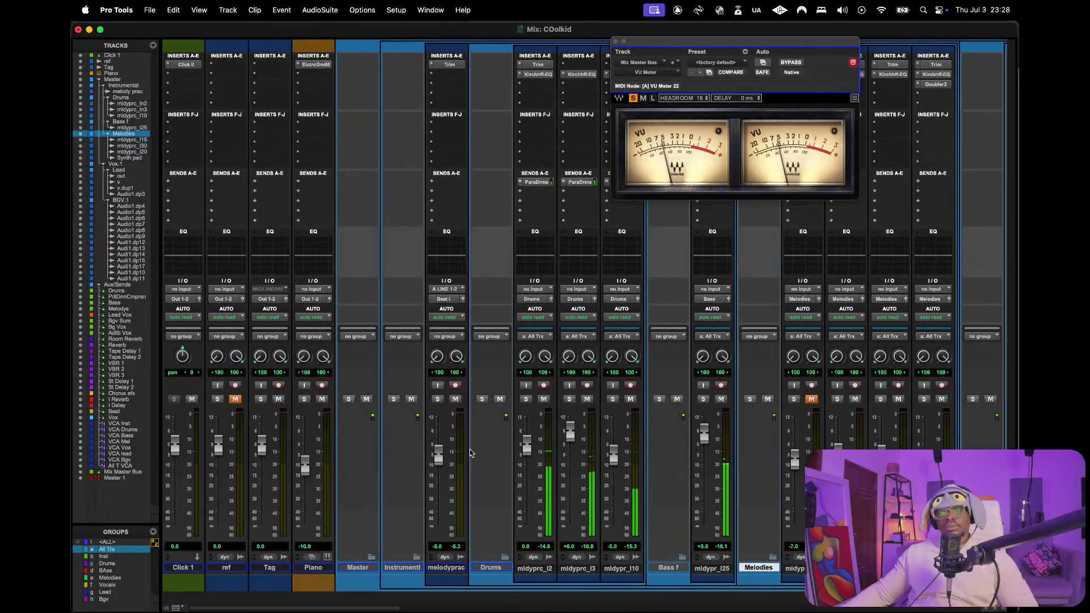
{"action": "left_click_drag", "start_coordinate": [568, 435], "coordinate": [569, 452]}
{"action": "scroll", "coordinate": [568, 452], "scroll_direction": "right", "scroll_amount": 20}
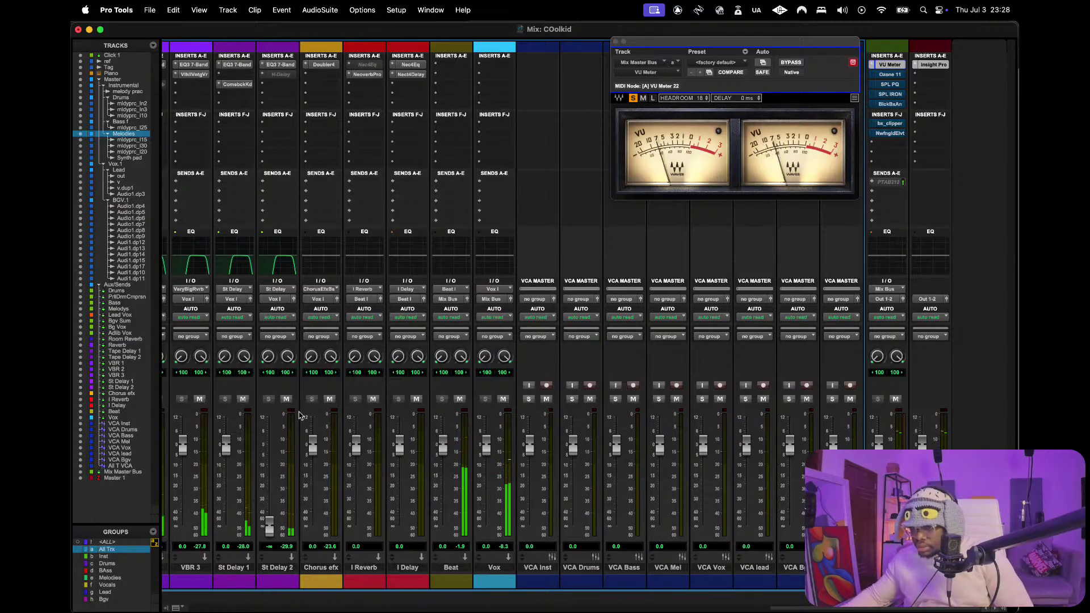
- Compare the source and bus levels across the mixer and inspect the LA-2 compressor on the Drums bus
{"action": "scroll", "coordinate": [401, 459], "scroll_direction": "left", "scroll_amount": 15}
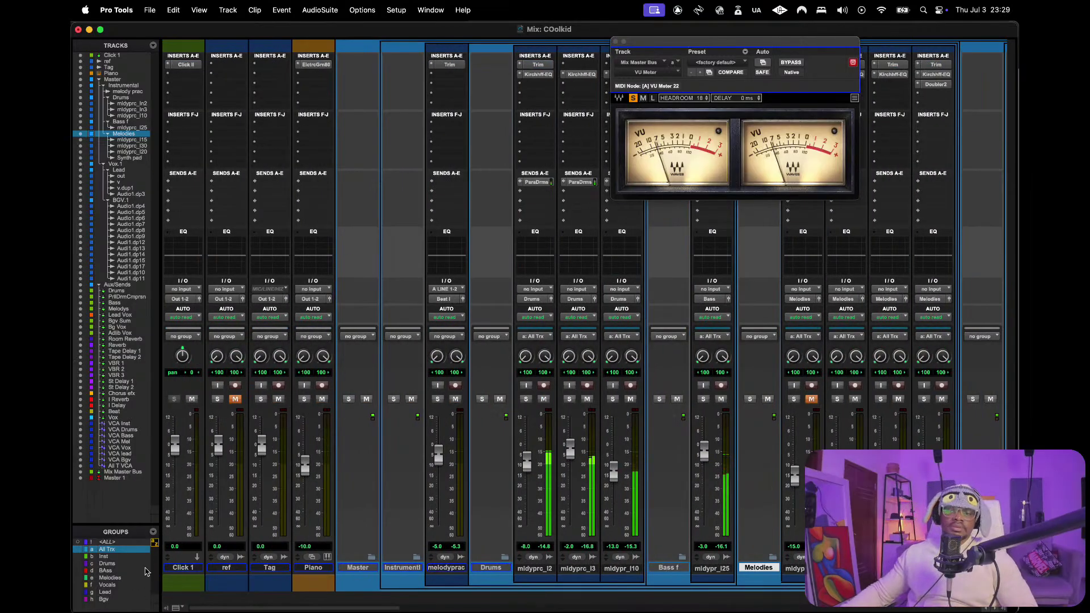
{"action": "scroll", "coordinate": [463, 339], "scroll_direction": "right", "scroll_amount": 10}
{"action": "scroll", "coordinate": [462, 340], "scroll_direction": "right", "scroll_amount": 10}
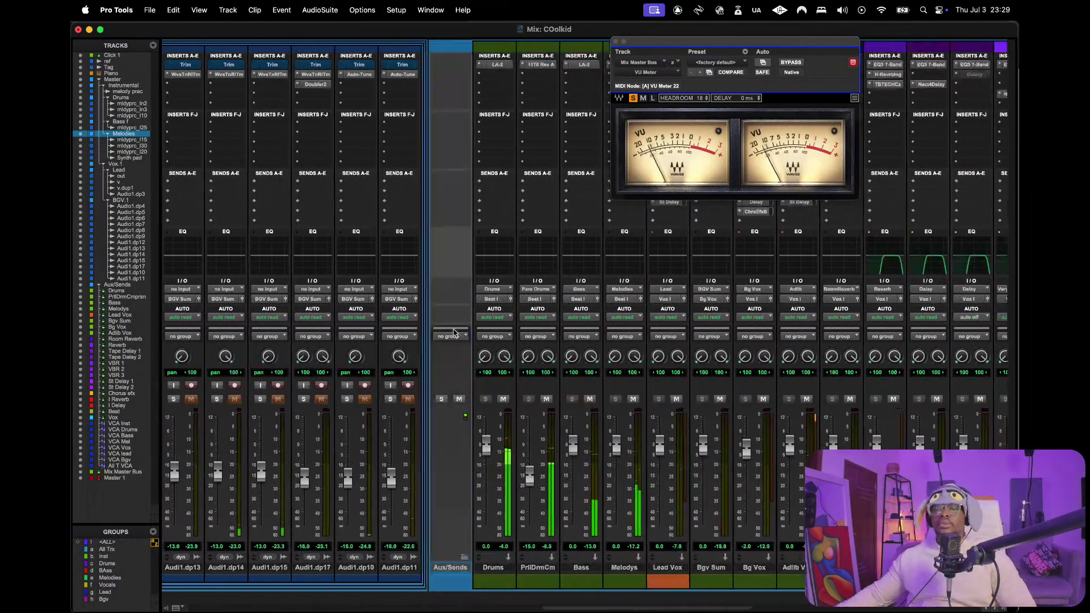
{"action": "left_click", "coordinate": [339, 64]}
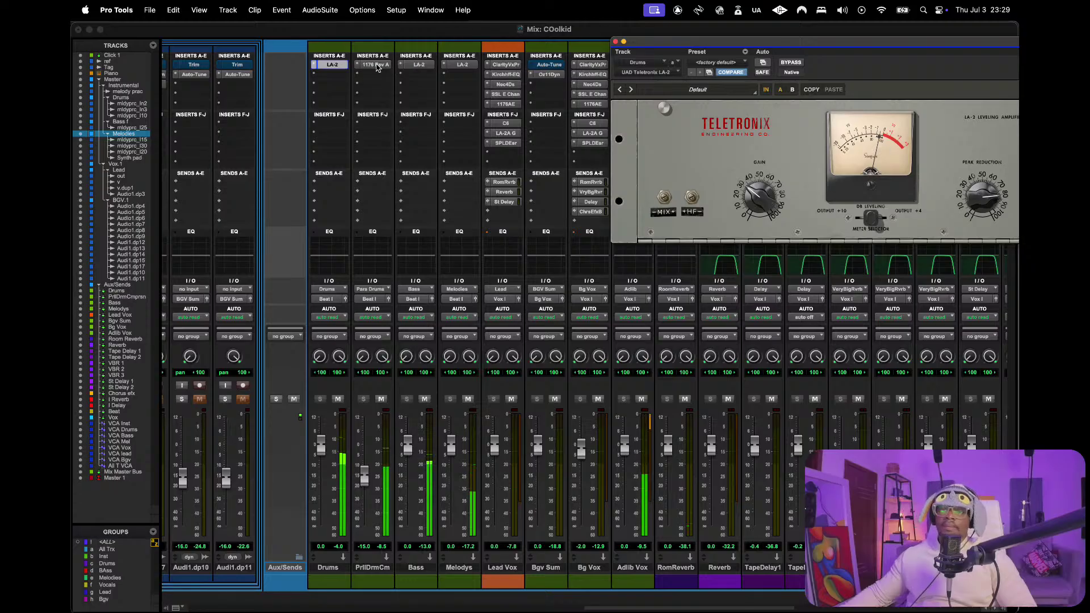
- Lower the Peak Reduction of the LA-2 compressor on the Bass bus during playback
{"action": "left_click", "coordinate": [420, 64]}
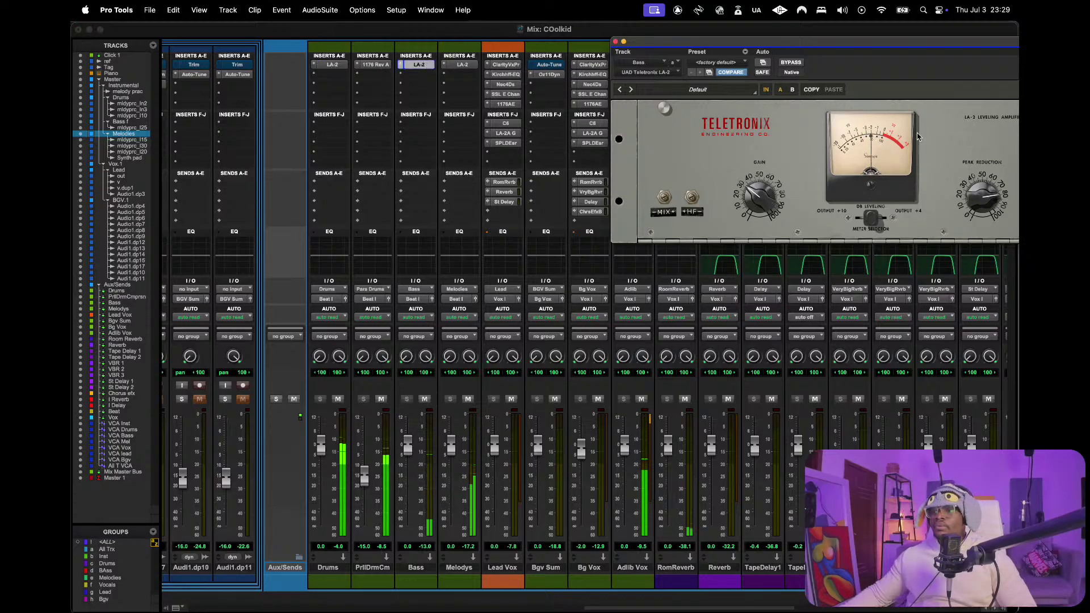
{"action": "left_click_drag", "start_coordinate": [688, 225], "coordinate": [701, 225]}
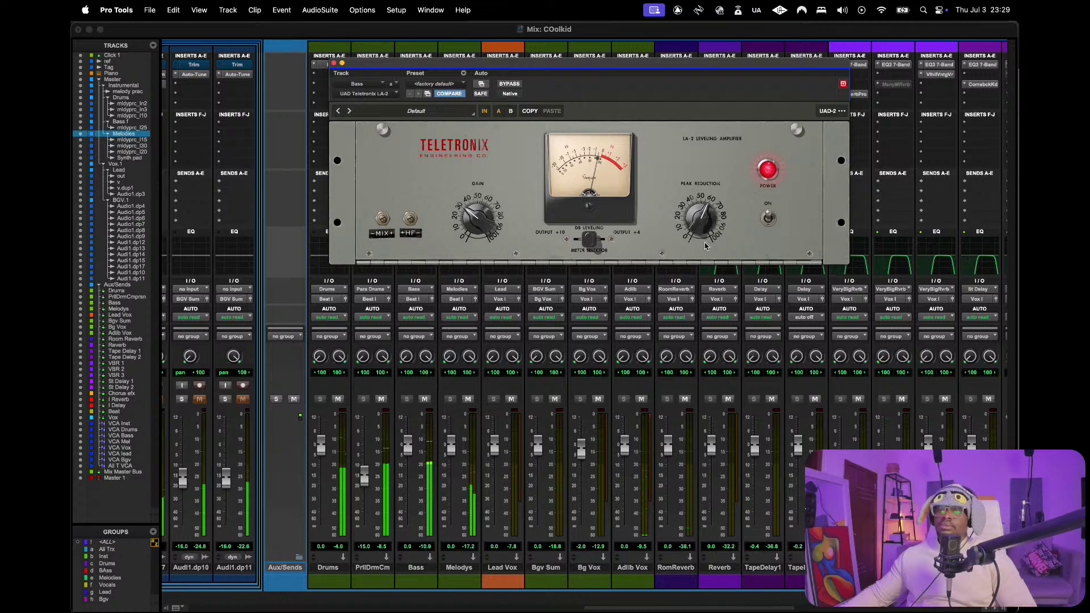
{"action": "left_click_drag", "start_coordinate": [701, 231], "coordinate": [700, 227]}
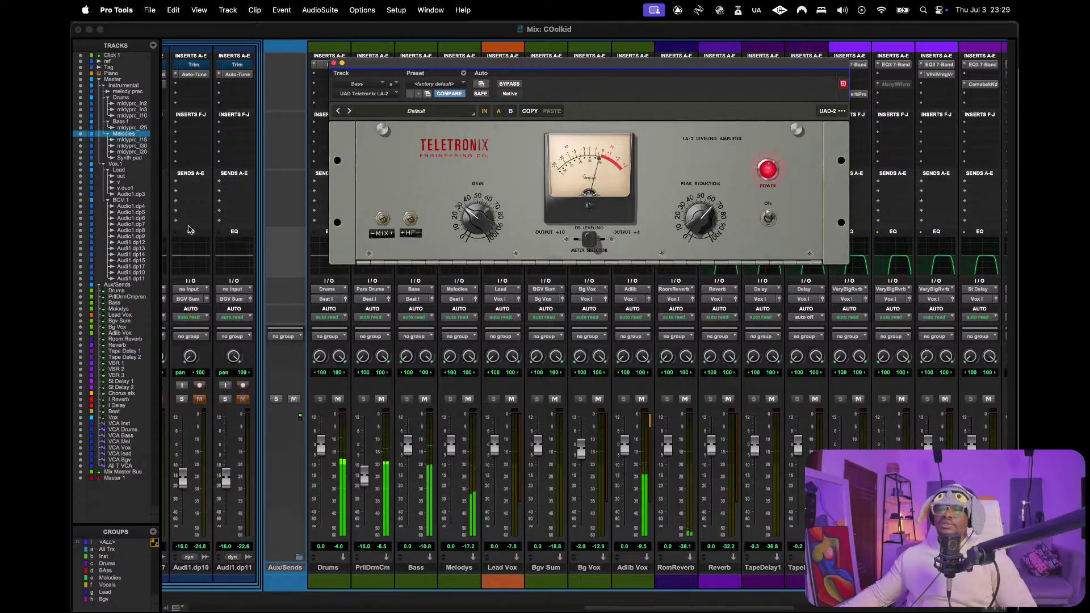
- Lower the fader of the source track in the Bass folder to -7.0 dB
{"action": "scroll", "coordinate": [395, 328], "scroll_direction": "left", "scroll_amount": 15}
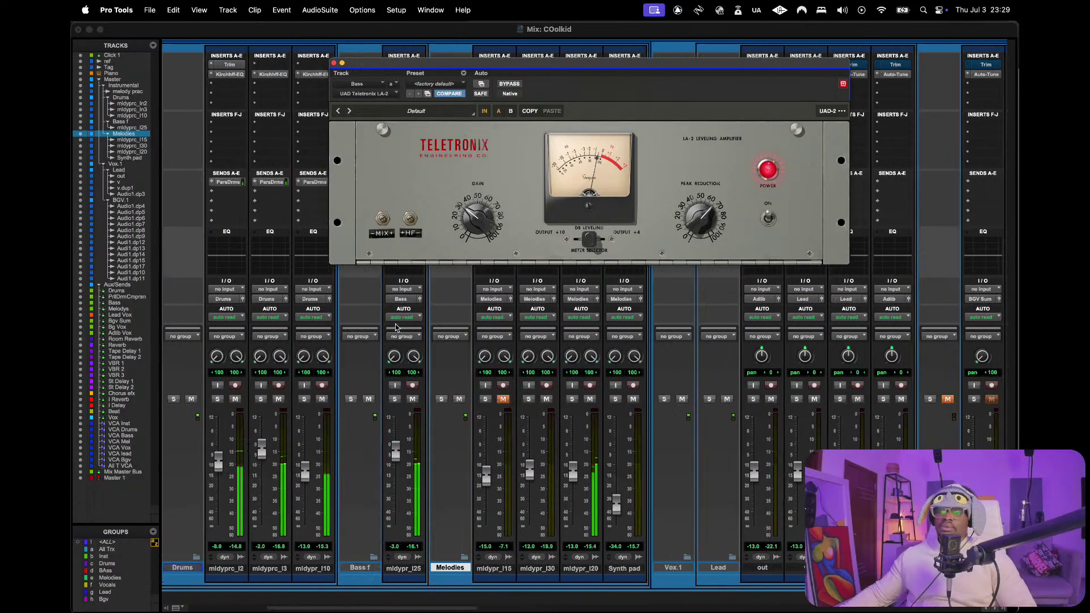
{"action": "scroll", "coordinate": [396, 327], "scroll_direction": "left", "scroll_amount": 3}
{"action": "scroll", "coordinate": [571, 428], "scroll_direction": "left", "scroll_amount": 3}
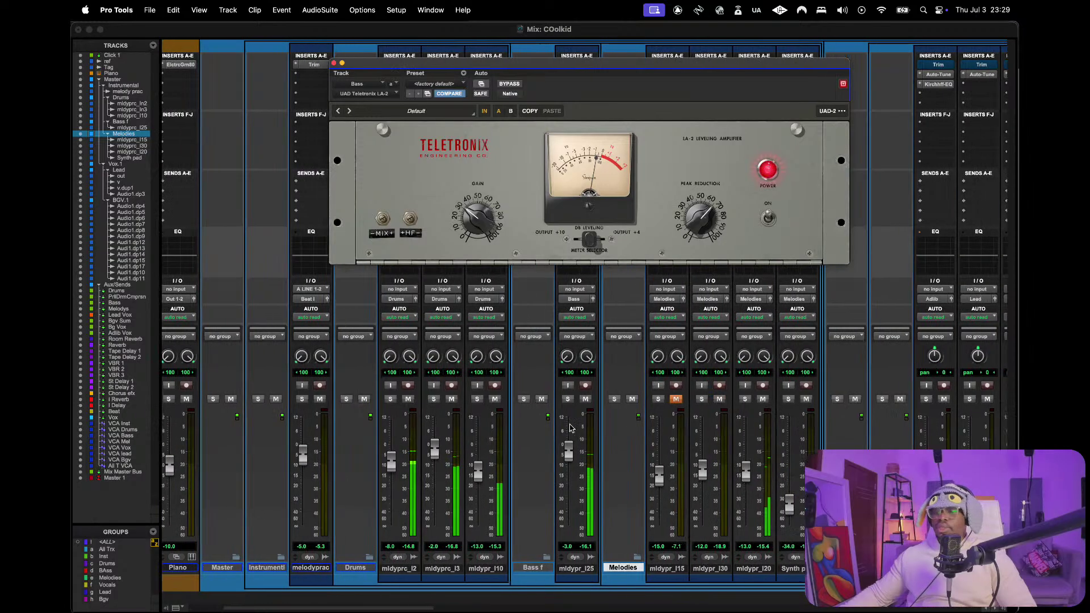
{"action": "left_click_drag", "start_coordinate": [570, 456], "coordinate": [570, 464]}
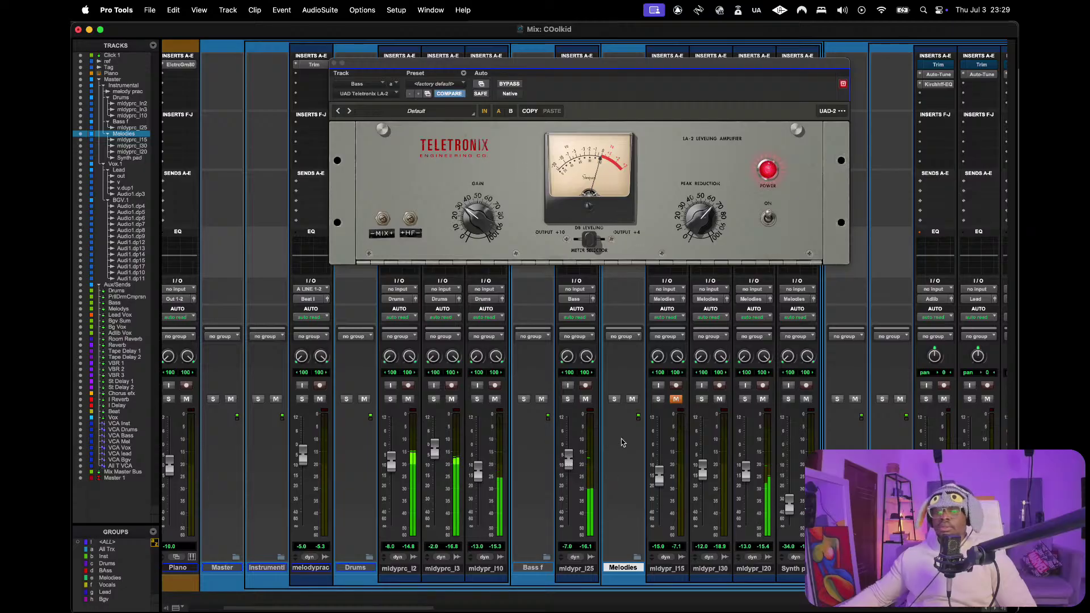
{"action": "left_click_drag", "start_coordinate": [568, 457], "coordinate": [570, 471]}
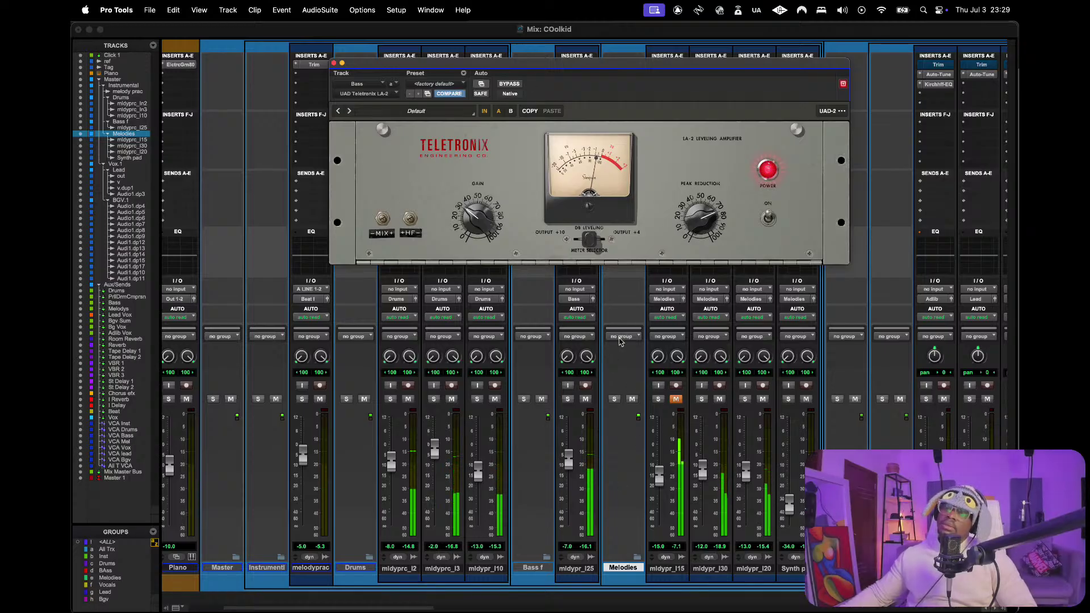
- Inspect the LA-2 compressor on the Melodys bus during playback, then close its plug-in window
{"action": "scroll", "coordinate": [767, 99], "scroll_direction": "right", "scroll_amount": 10}
{"action": "scroll", "coordinate": [767, 99], "scroll_direction": "right", "scroll_amount": 15}
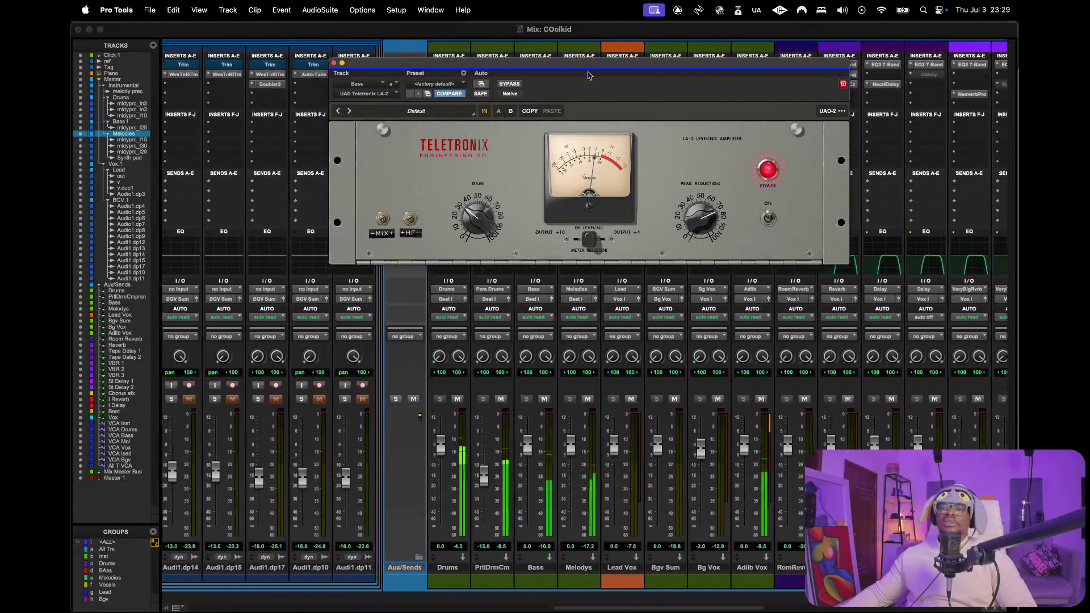
{"action": "left_click_drag", "start_coordinate": [553, 77], "coordinate": [524, 282]}
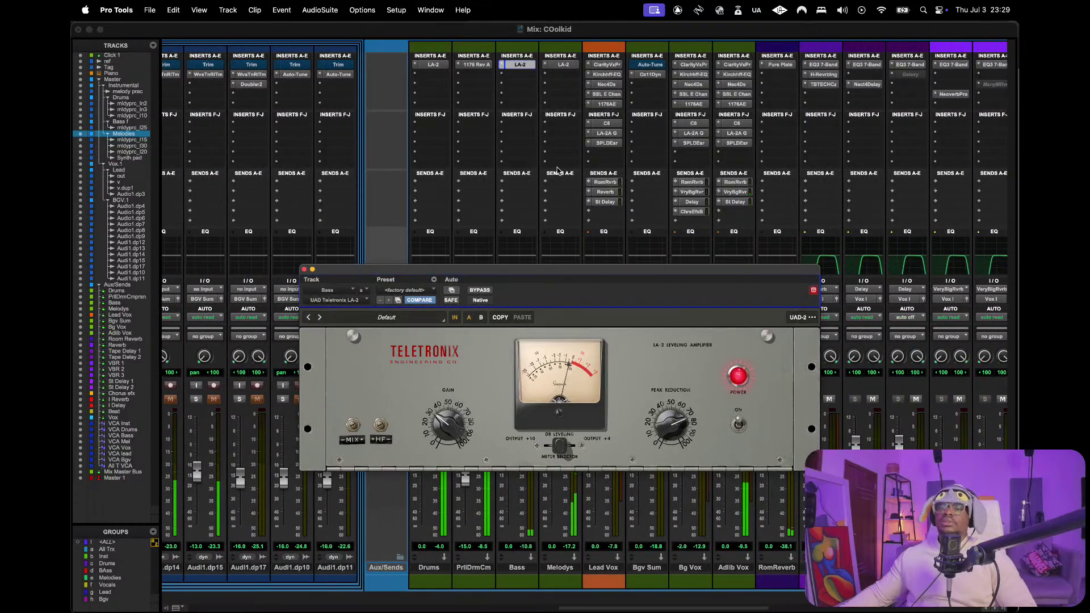
{"action": "left_click", "coordinate": [562, 65]}
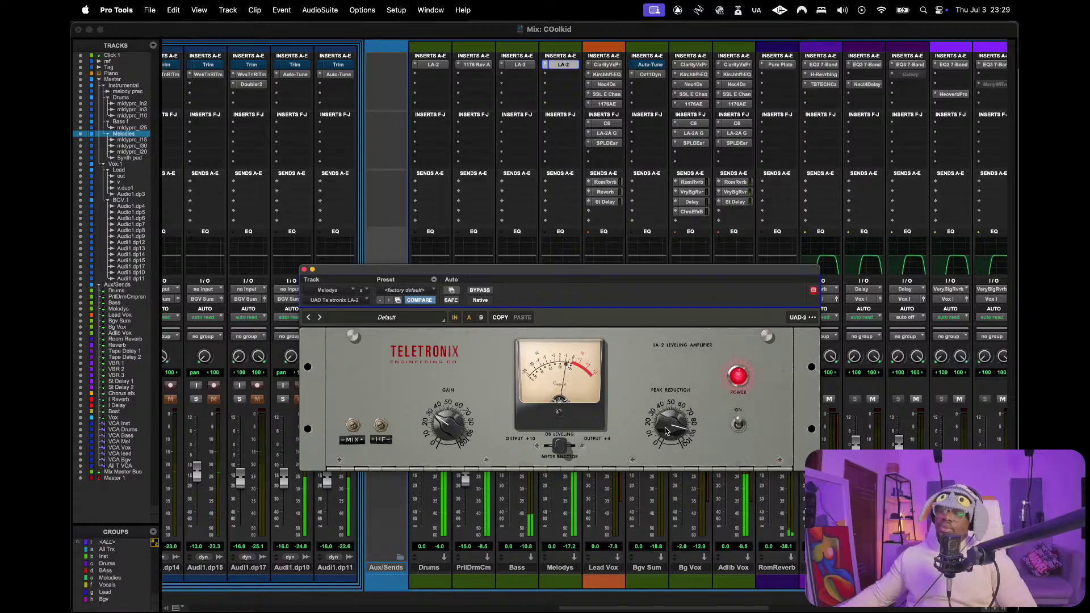
{"action": "left_click", "coordinate": [305, 270]}
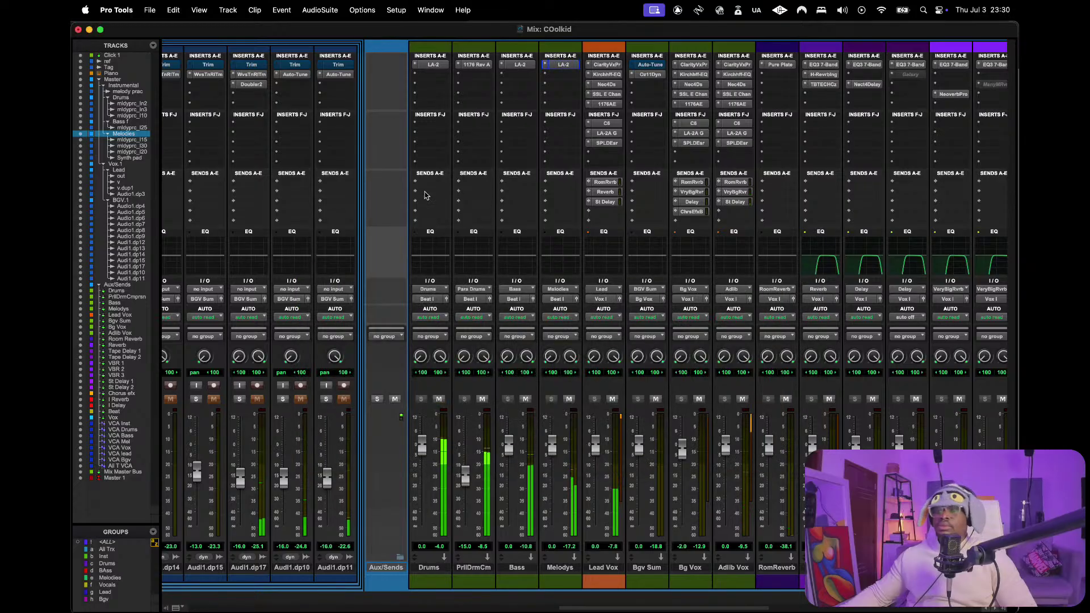
- Inspect the SSL E Channel Strip, 1176AE, C6 and LA-2A Gray processing on the Lead Vox bus
{"action": "scroll", "coordinate": [619, 97], "scroll_direction": "left", "scroll_amount": 3}
{"action": "scroll", "coordinate": [619, 96], "scroll_direction": "left", "scroll_amount": 2}
{"action": "left_click", "coordinate": [677, 94]}
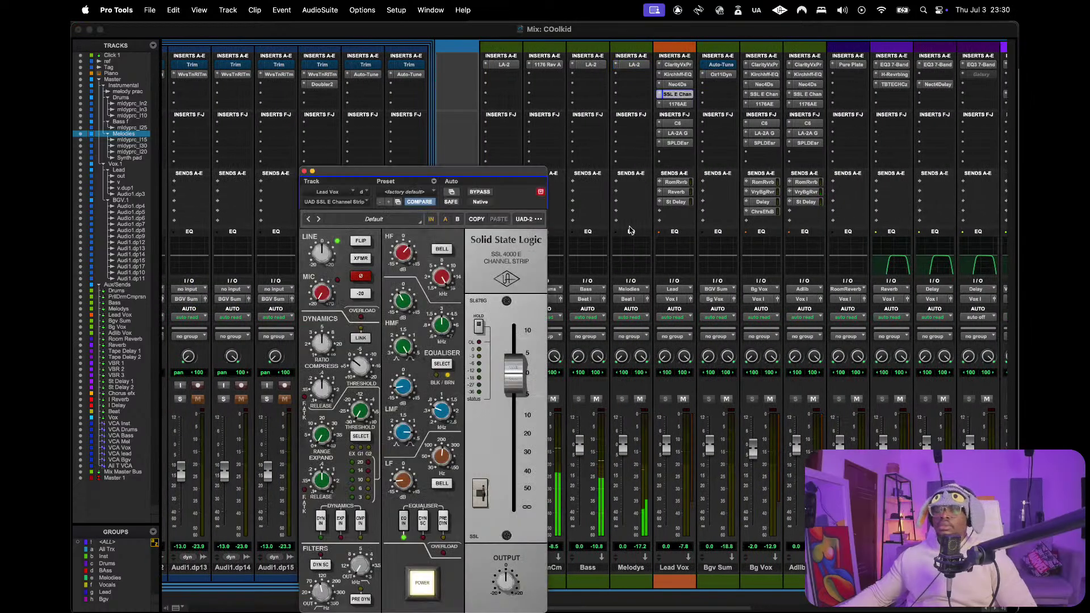
{"action": "left_click", "coordinate": [681, 104]}
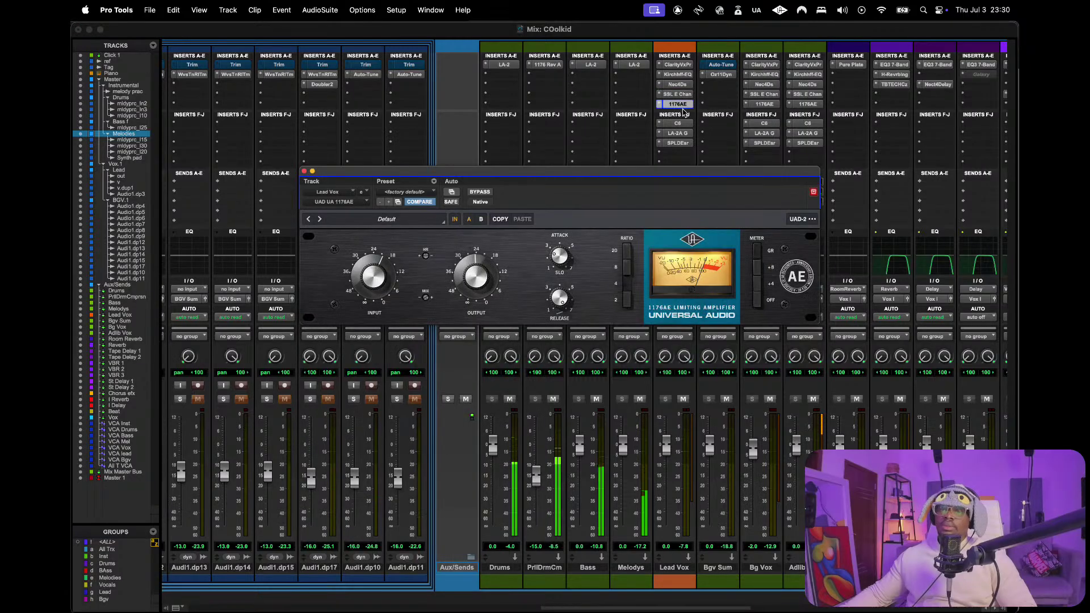
{"action": "left_click", "coordinate": [677, 123]}
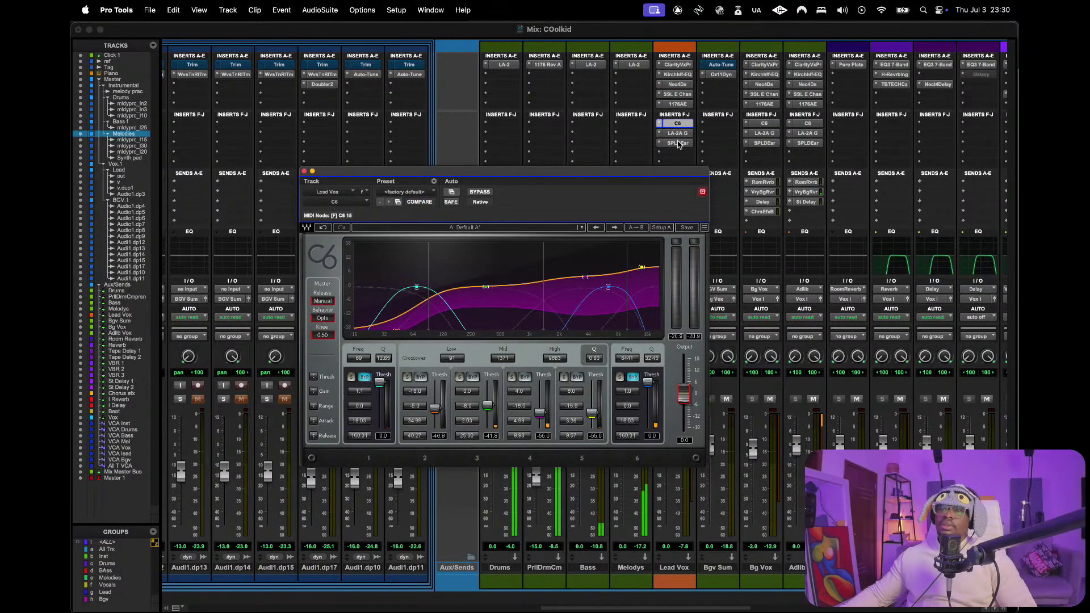
{"action": "left_click", "coordinate": [677, 132]}
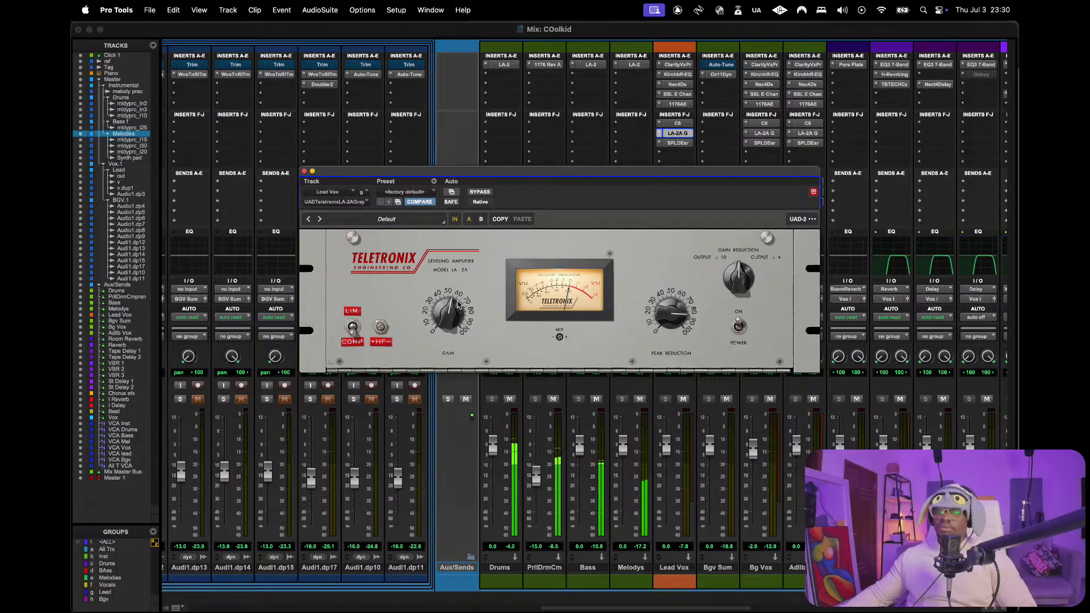
{"action": "left_click", "coordinate": [304, 171]}
- Adjust the Peak Reduction of the LA-2A Gray on the Adlib Vox bus and close the plug-in
{"action": "left_click", "coordinate": [808, 132]}
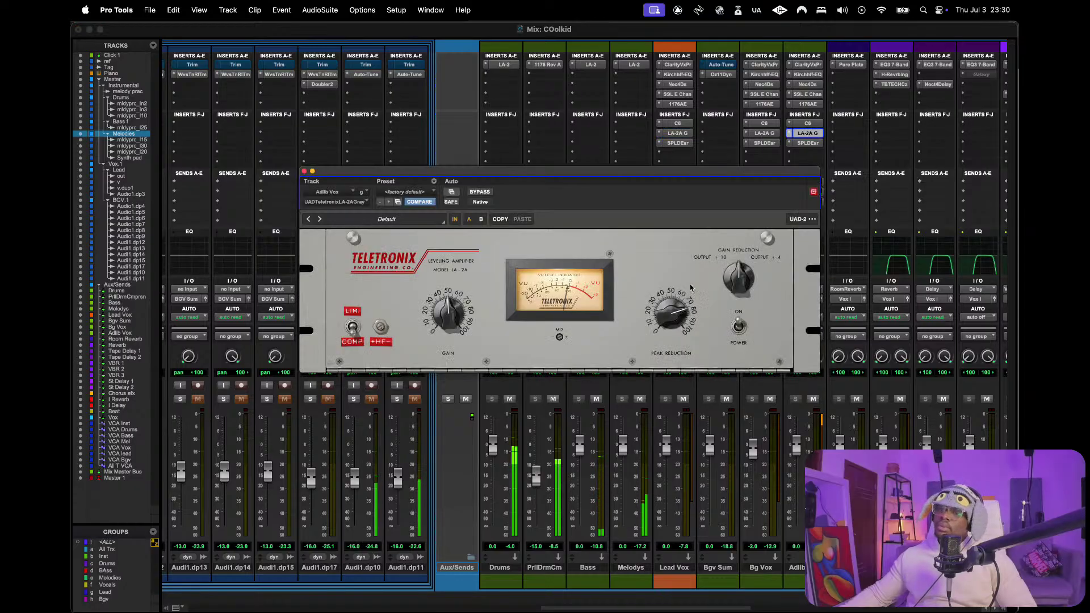
{"action": "left_click_drag", "start_coordinate": [677, 328], "coordinate": [714, 185]}
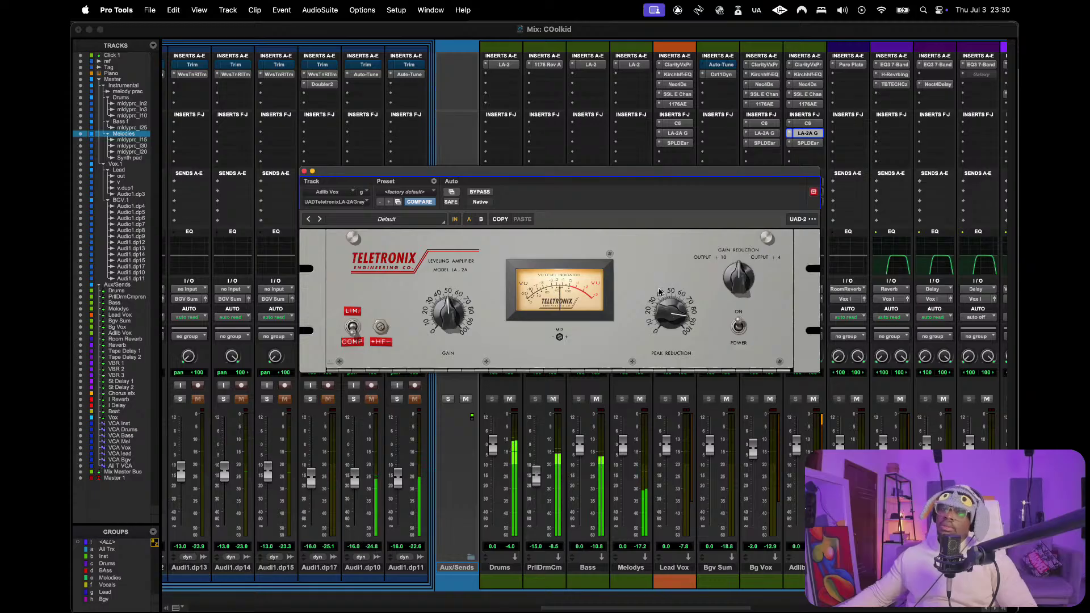
{"action": "left_click", "coordinate": [304, 172]}
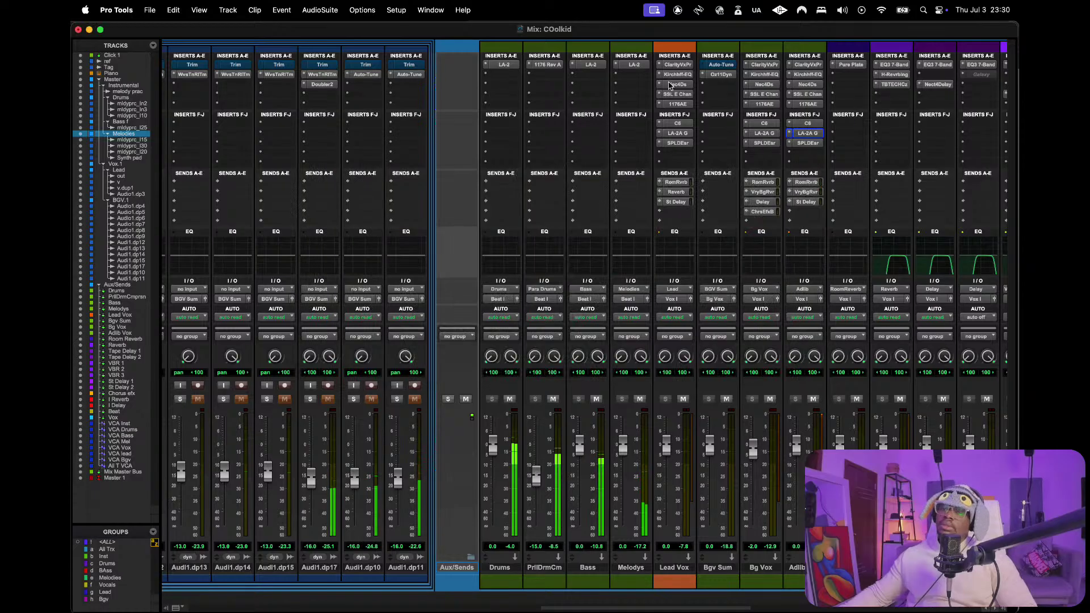
- Compare the 1176AE and LA-2A Gray compression on the Lead Vox and Adlib Vox buses during playback
{"action": "key", "text": "super+equal"}
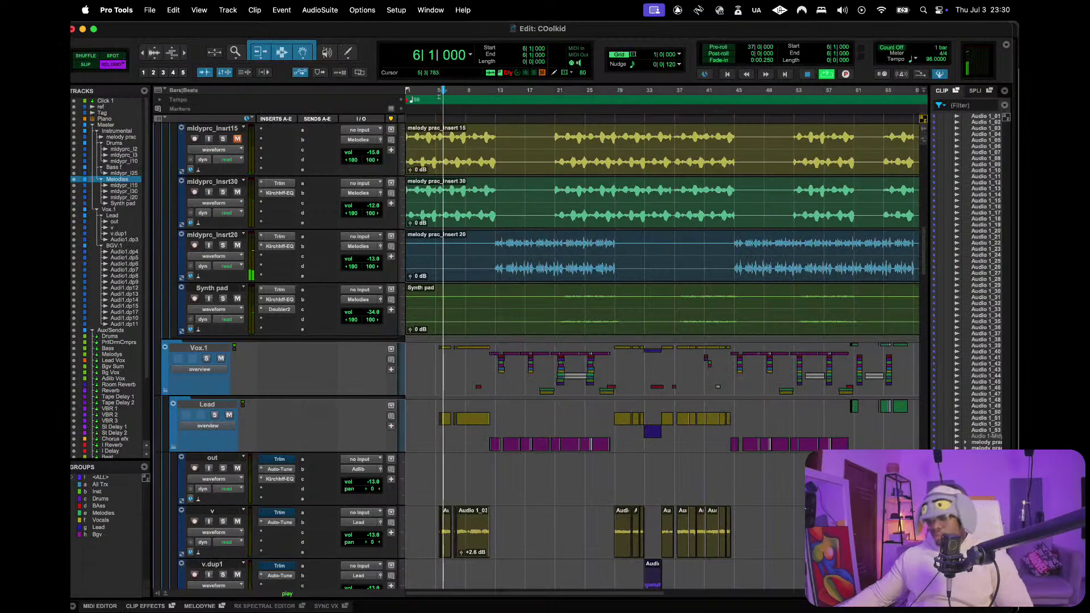
{"action": "key", "text": "super+equal"}
{"action": "left_click", "coordinate": [677, 132]}
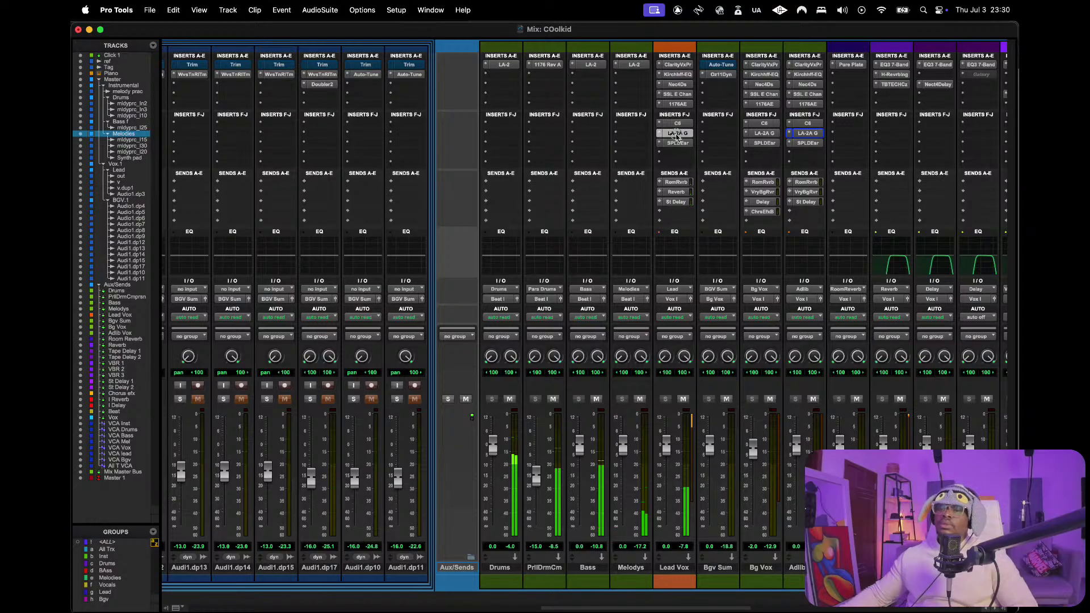
{"action": "left_click", "coordinate": [677, 104]}
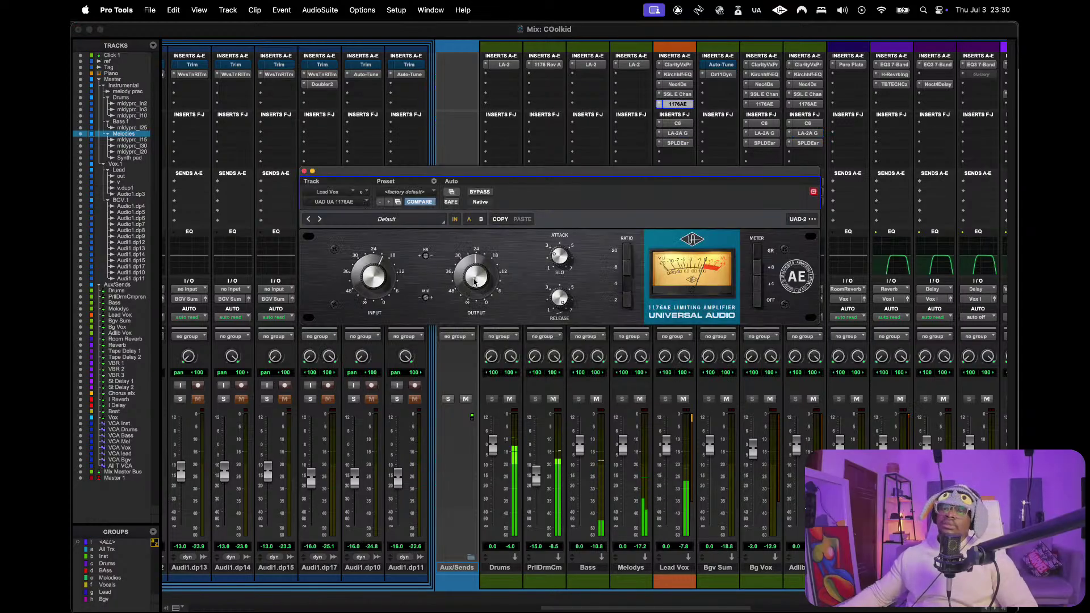
{"action": "left_click", "coordinate": [678, 135]}
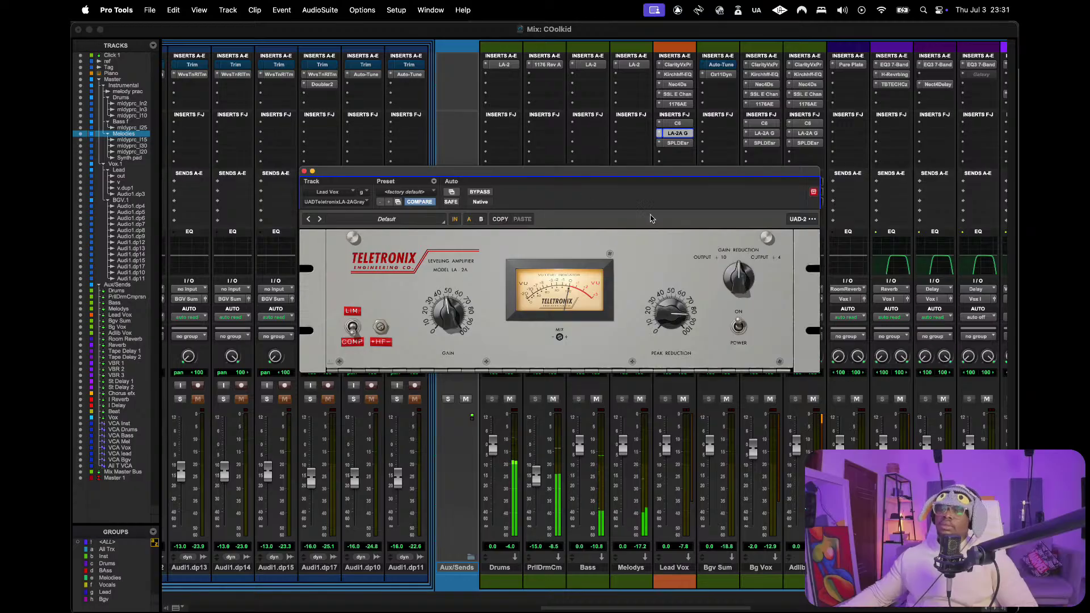
{"action": "left_click", "coordinate": [808, 103]}
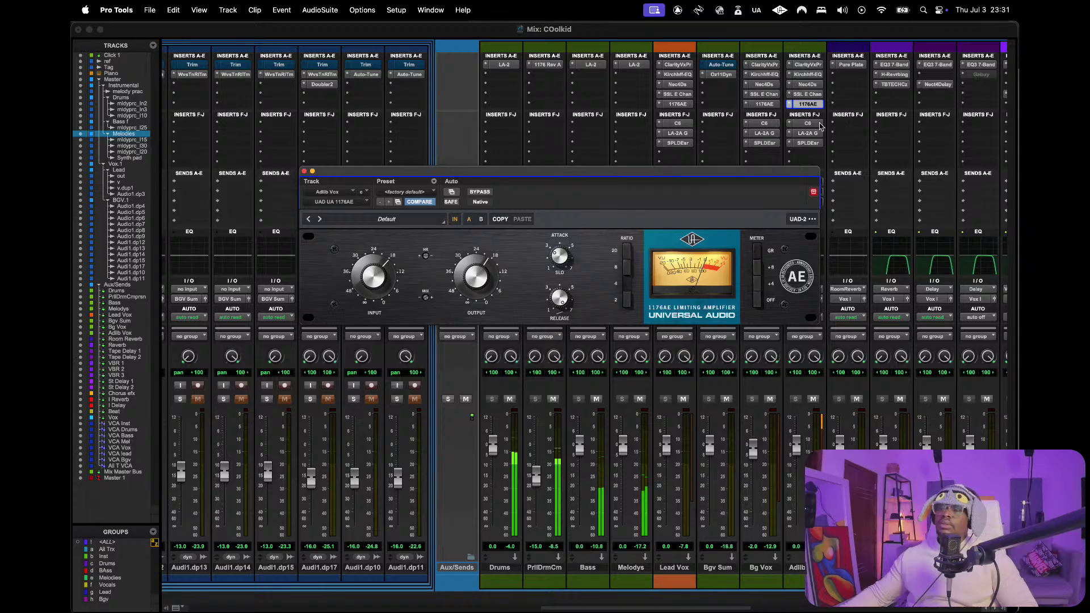
{"action": "left_click", "coordinate": [806, 133]}
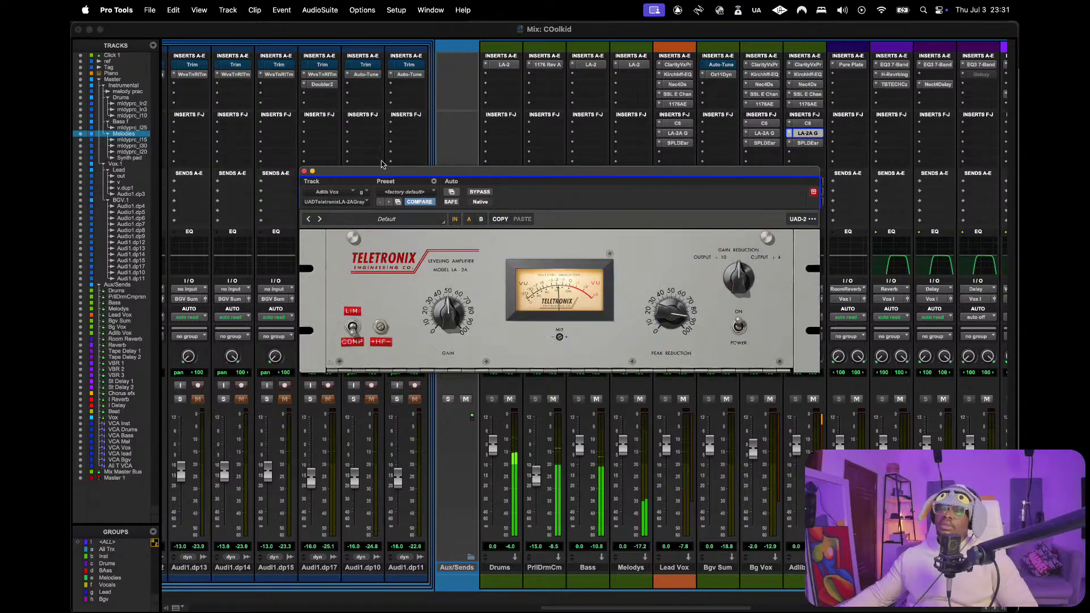
{"action": "left_click", "coordinate": [304, 171]}
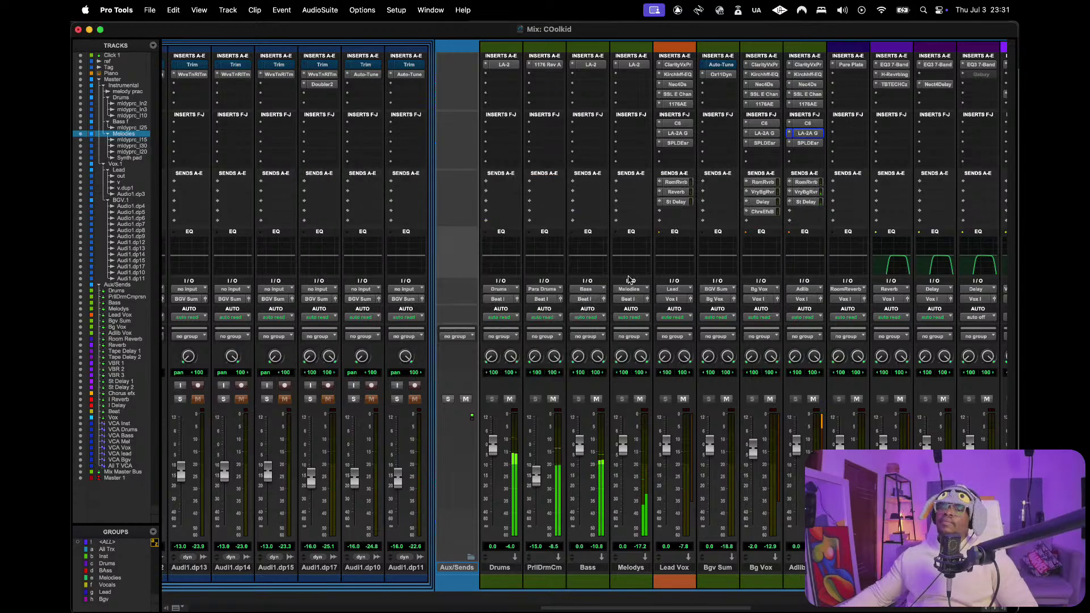
- Reopen the VU Meter on Mix Master Bus and place it over the VCA channels' empty insert area
{"action": "scroll", "coordinate": [634, 283], "scroll_direction": "right", "scroll_amount": 3}
{"action": "scroll", "coordinate": [633, 282], "scroll_direction": "right", "scroll_amount": 5}
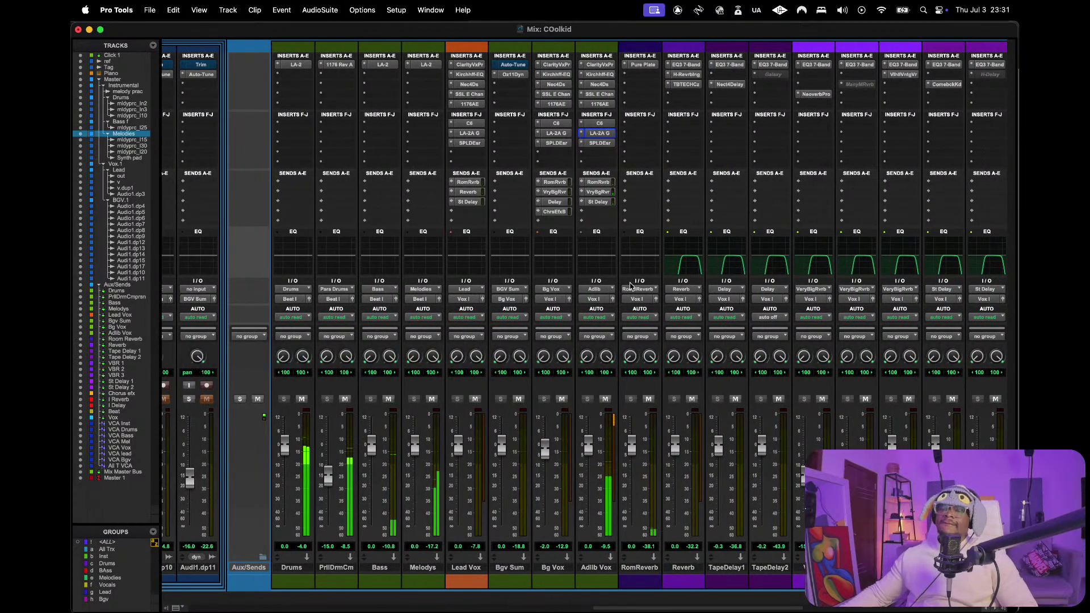
{"action": "scroll", "coordinate": [630, 285], "scroll_direction": "right", "scroll_amount": 20}
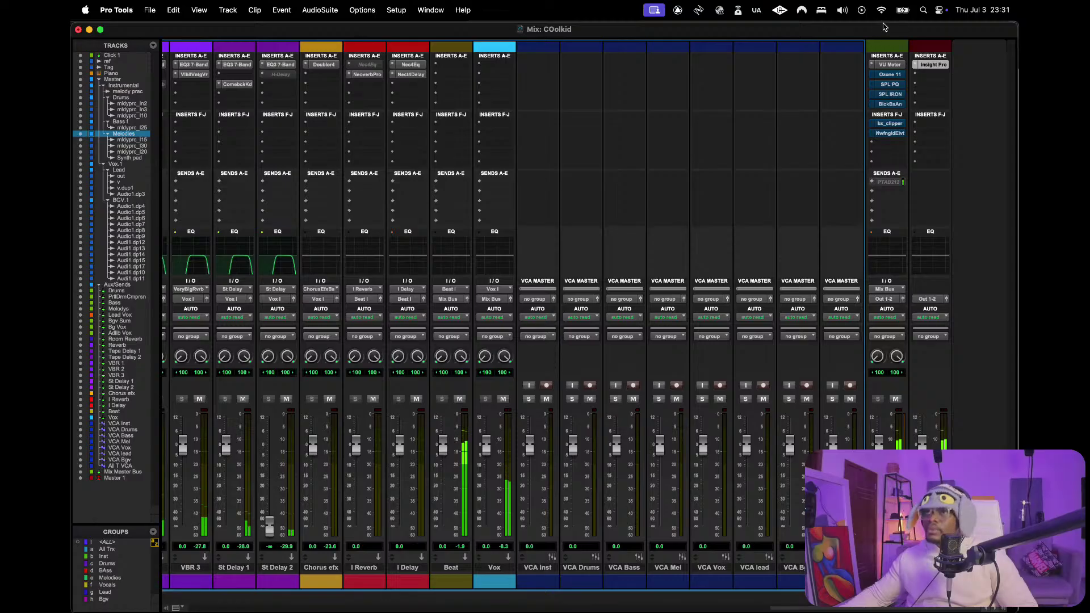
{"action": "left_click", "coordinate": [890, 64]}
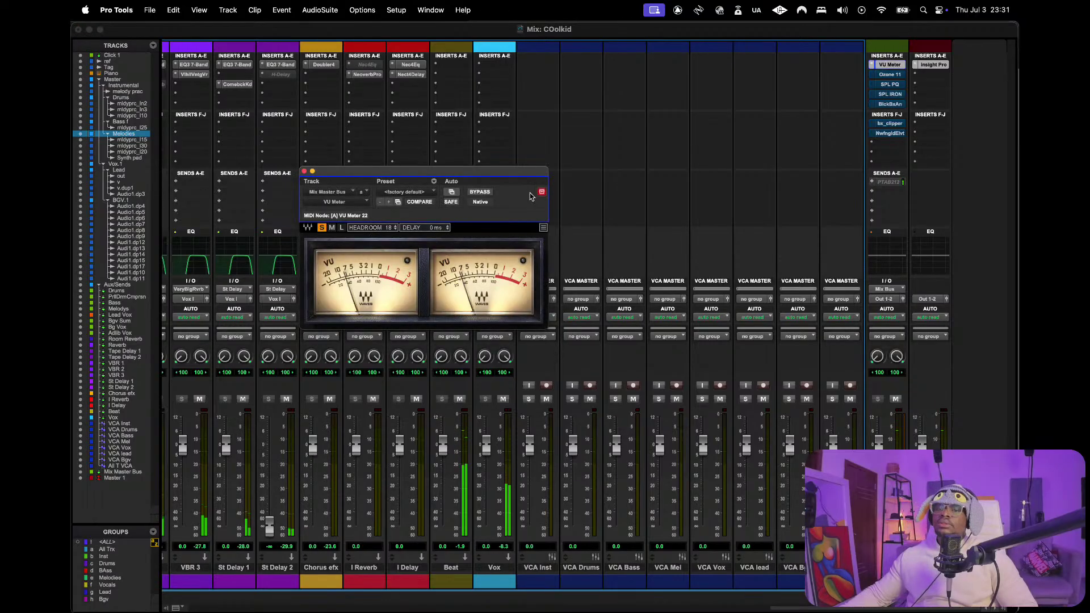
{"action": "left_click_drag", "start_coordinate": [528, 170], "coordinate": [818, 53]}
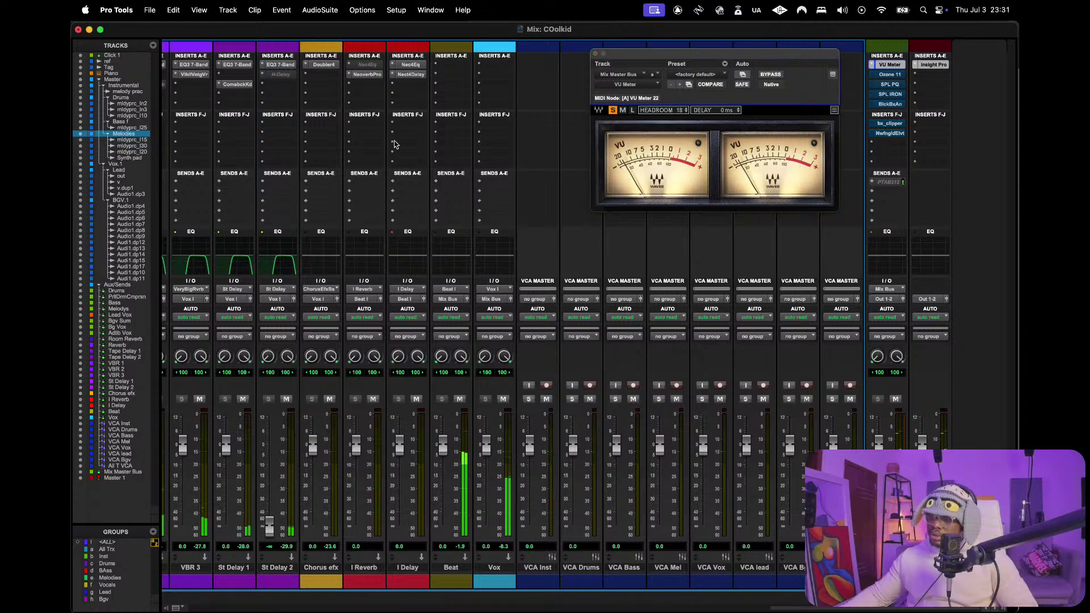
- Raise the Synth pad fader to -26.8 dB and set the gain of its Trim plug-in to +7.1 dB
{"action": "scroll", "coordinate": [397, 153], "scroll_direction": "left", "scroll_amount": 15}
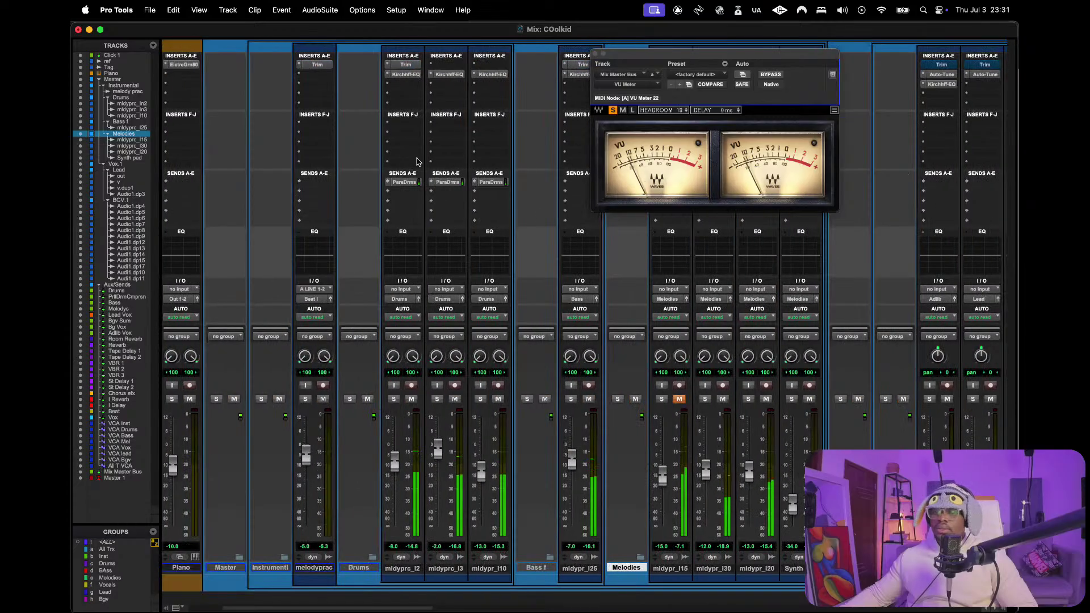
{"action": "left_click_drag", "start_coordinate": [793, 503], "coordinate": [797, 504]}
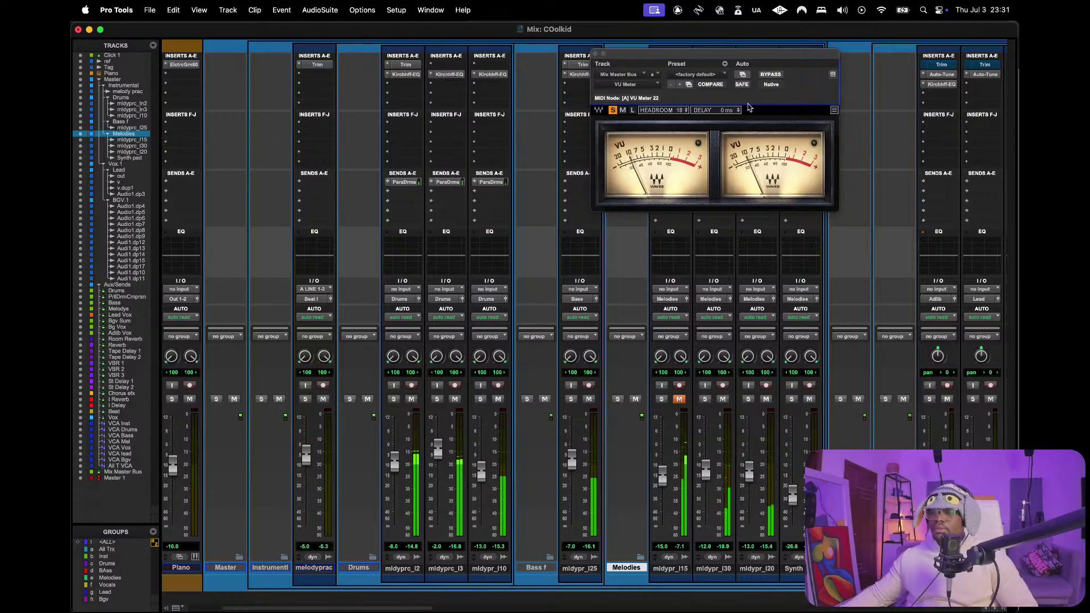
{"action": "left_click_drag", "start_coordinate": [748, 108], "coordinate": [460, 108]}
{"action": "left_click", "coordinate": [803, 64]}
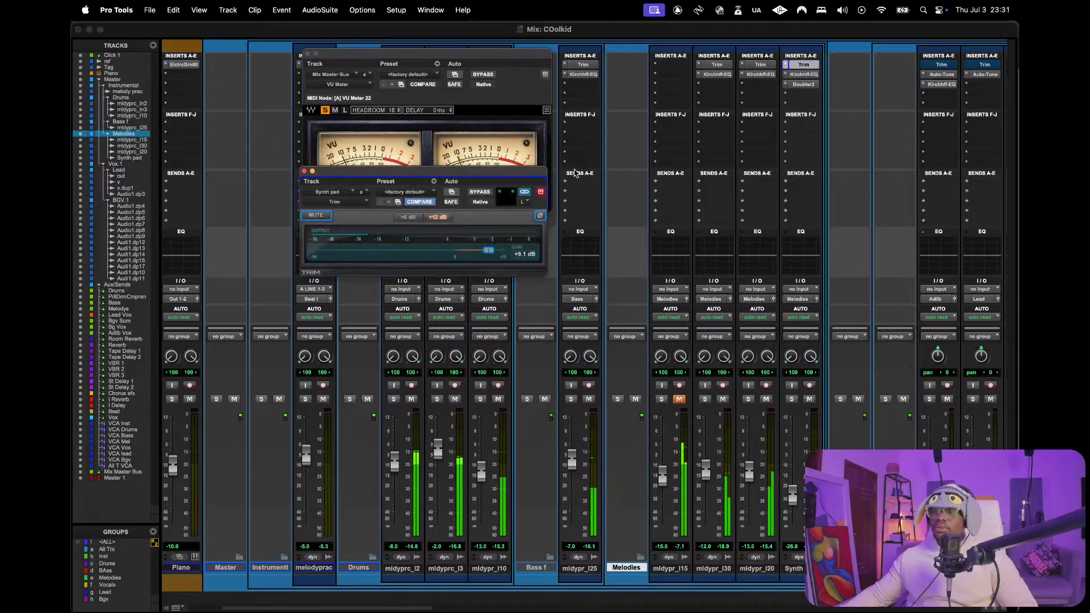
{"action": "left_click_drag", "start_coordinate": [488, 249], "coordinate": [479, 250]}
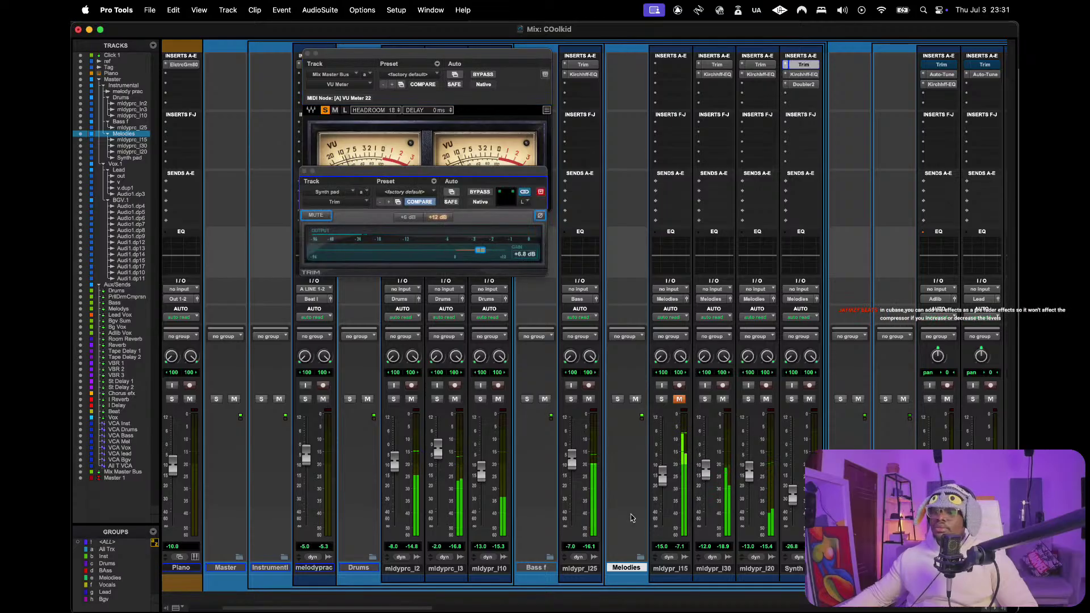
{"action": "left_click", "coordinate": [482, 252]}
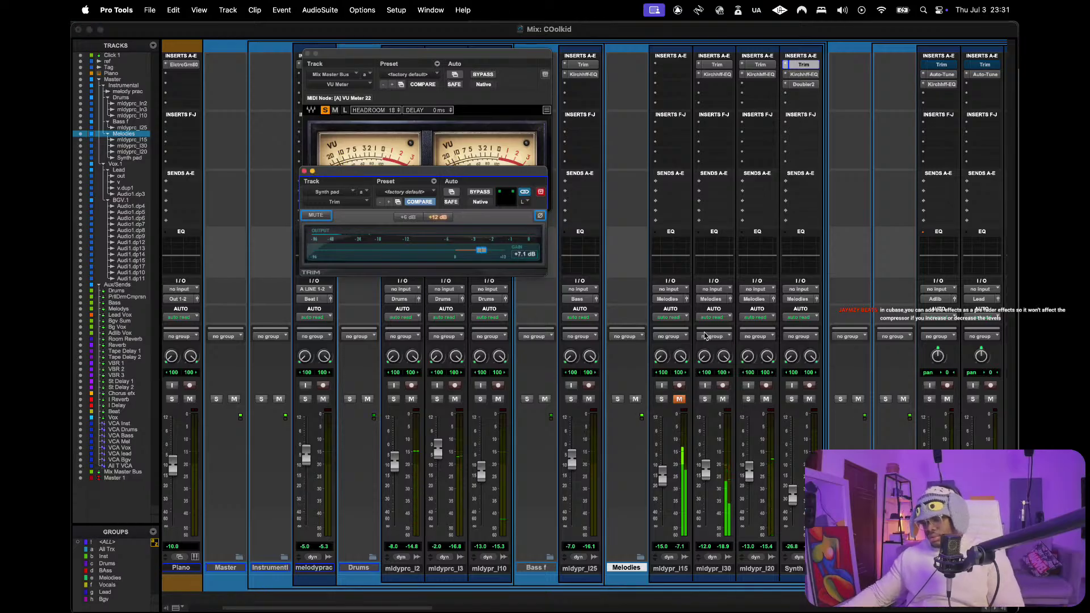
- Close the VU Meter and the Synth pad's Trim plug-in
{"action": "key", "text": "super+equal"}
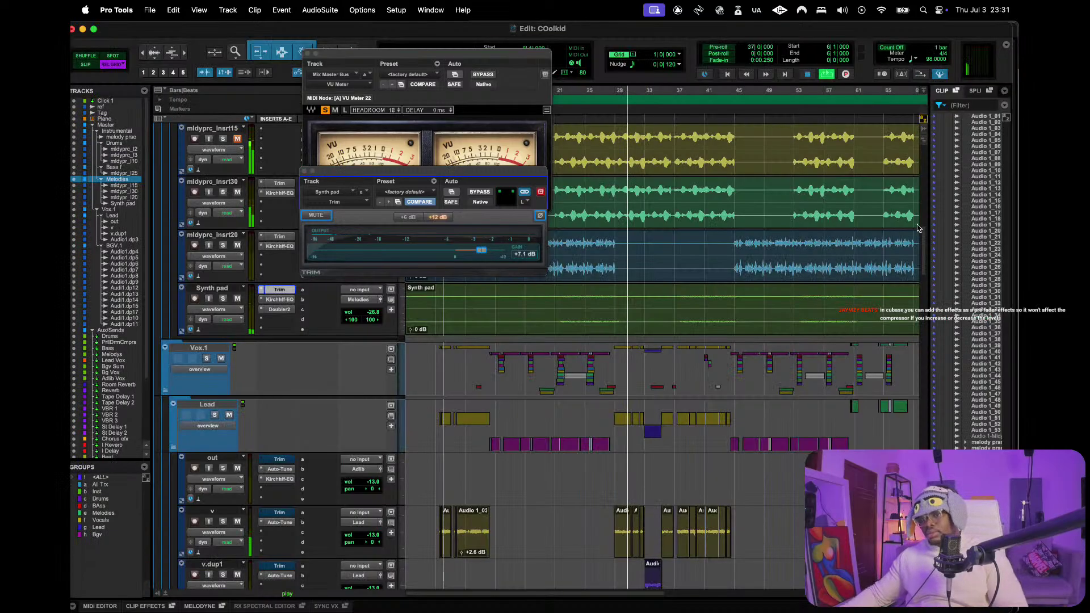
{"action": "left_click", "coordinate": [304, 55]}
{"action": "left_click", "coordinate": [305, 55]}
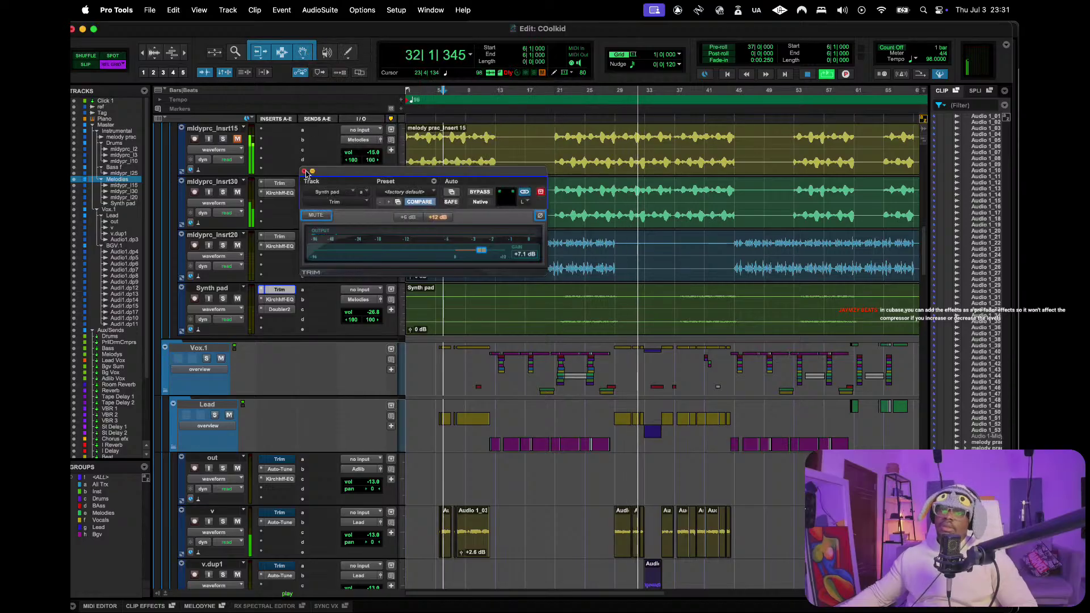
{"action": "left_click", "coordinate": [306, 169]}
- Bring the Mix Master Bus VU Meter back up above the VCA channels and play the session
{"action": "key", "text": "super+equal"}
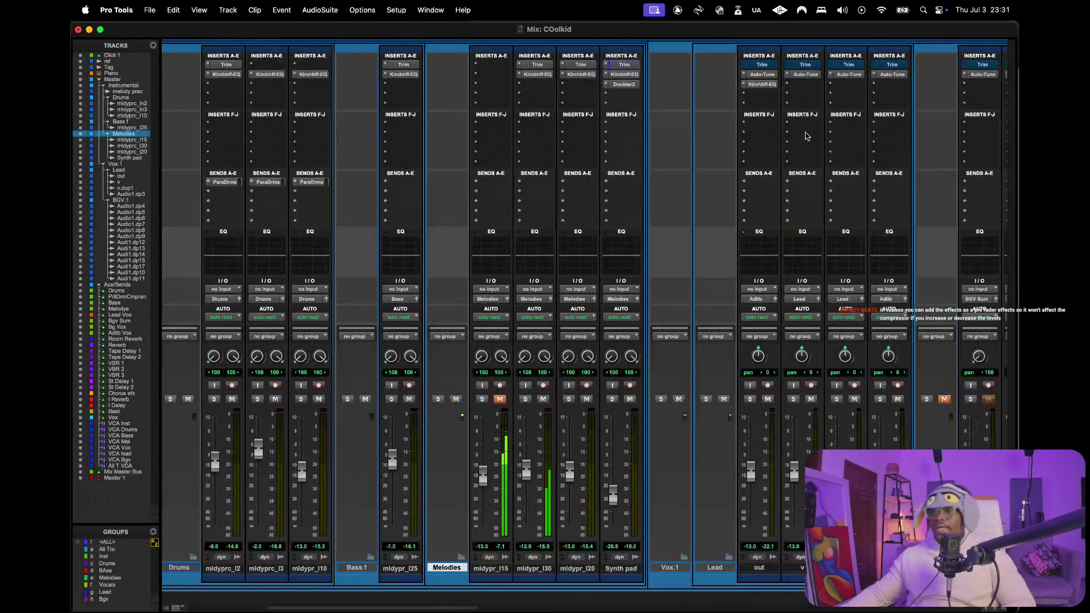
{"action": "scroll", "coordinate": [945, 38], "scroll_direction": "right", "scroll_amount": 10}
{"action": "left_click", "coordinate": [889, 64]}
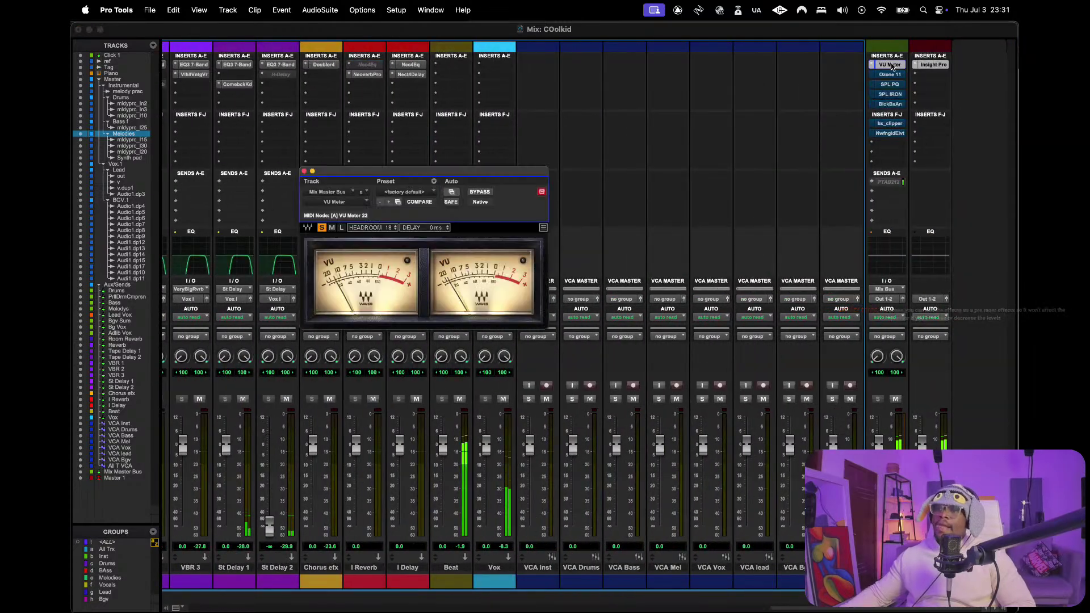
{"action": "left_click_drag", "start_coordinate": [448, 170], "coordinate": [726, 164]}
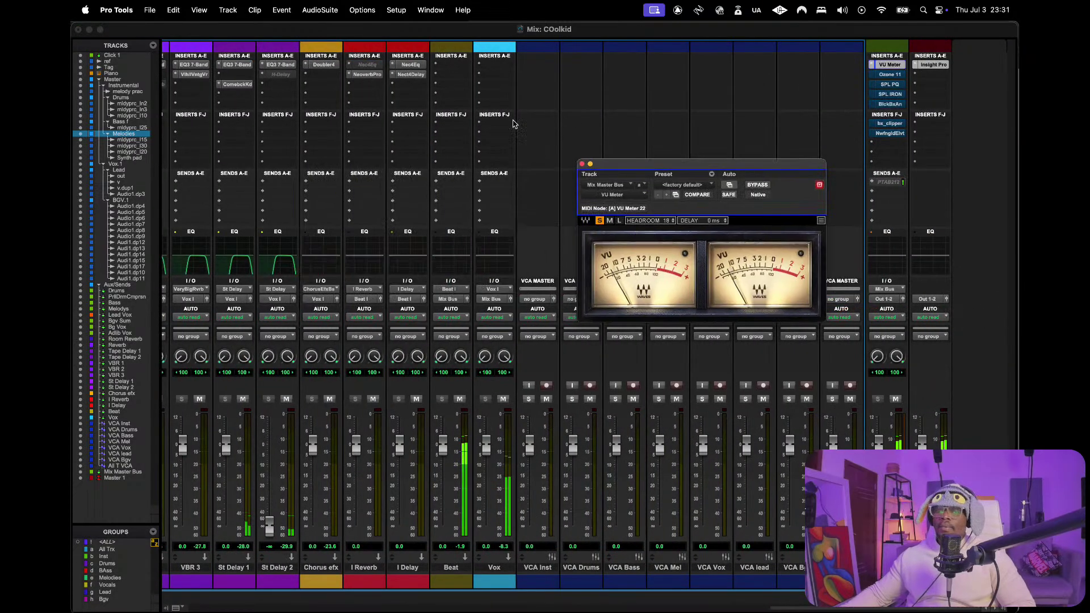
{"action": "scroll", "coordinate": [433, 118], "scroll_direction": "left", "scroll_amount": 2}
{"action": "scroll", "coordinate": [433, 117], "scroll_direction": "left", "scroll_amount": 1}
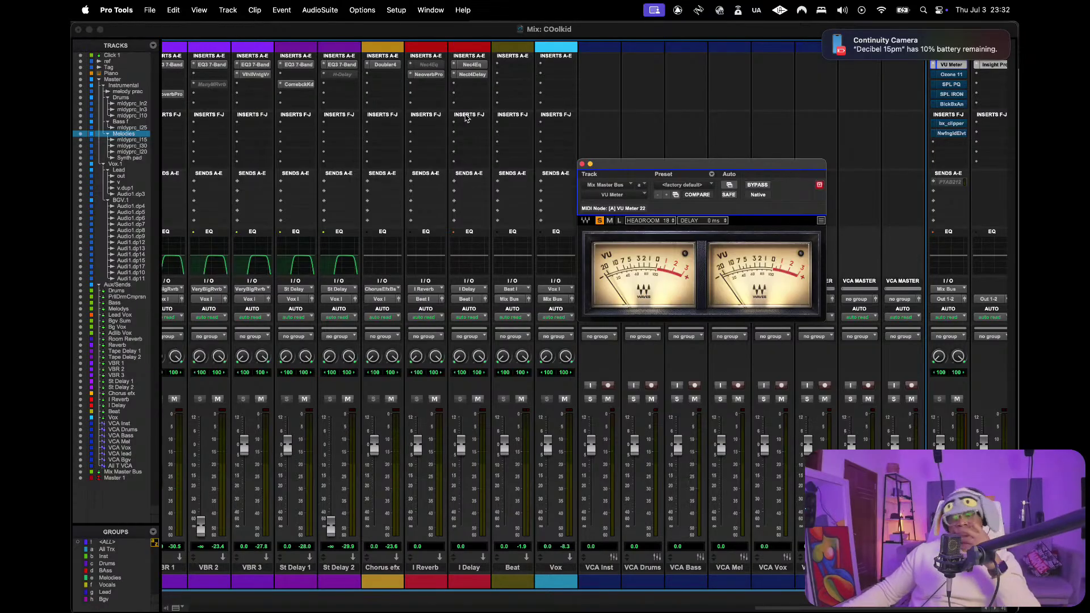
{"action": "key", "text": "space"}
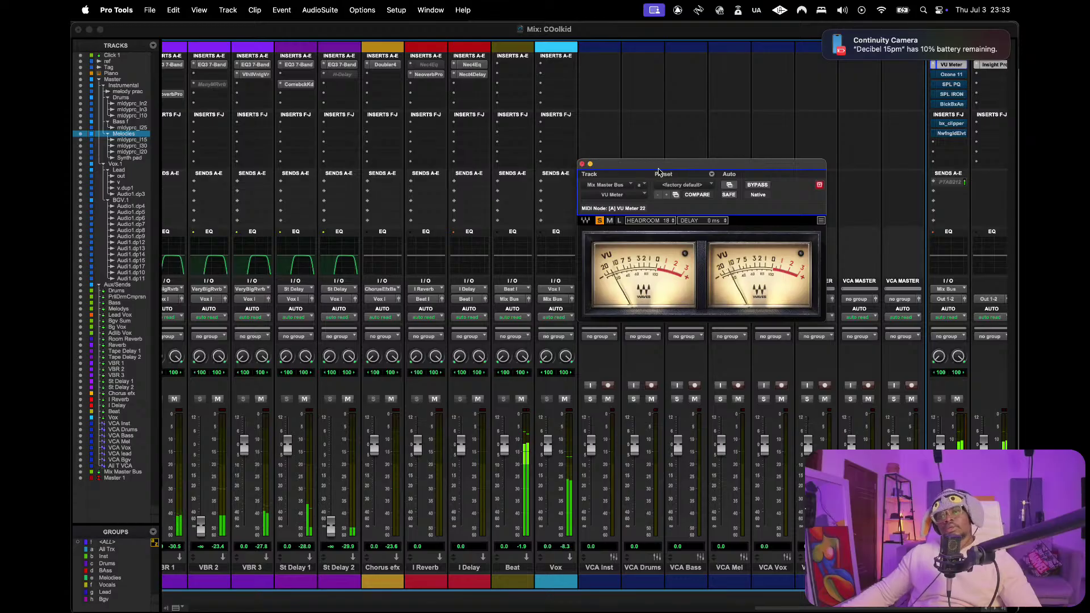
{"action": "left_click_drag", "start_coordinate": [659, 172], "coordinate": [722, 63]}
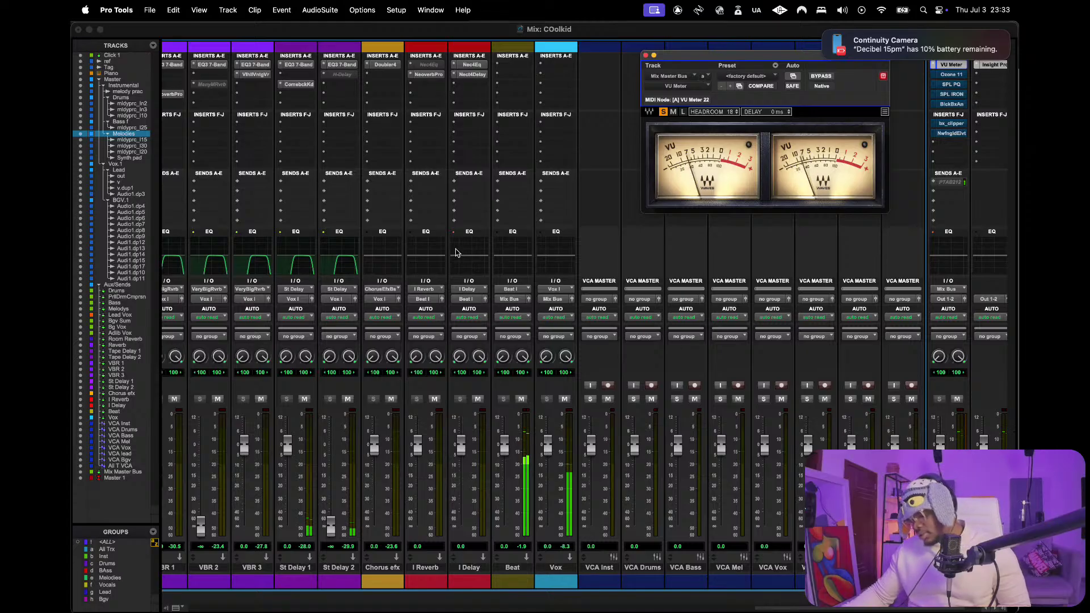
- Unmute the BGV.1 background vocal folder in the Edit window
{"action": "key", "text": "super+equal"}
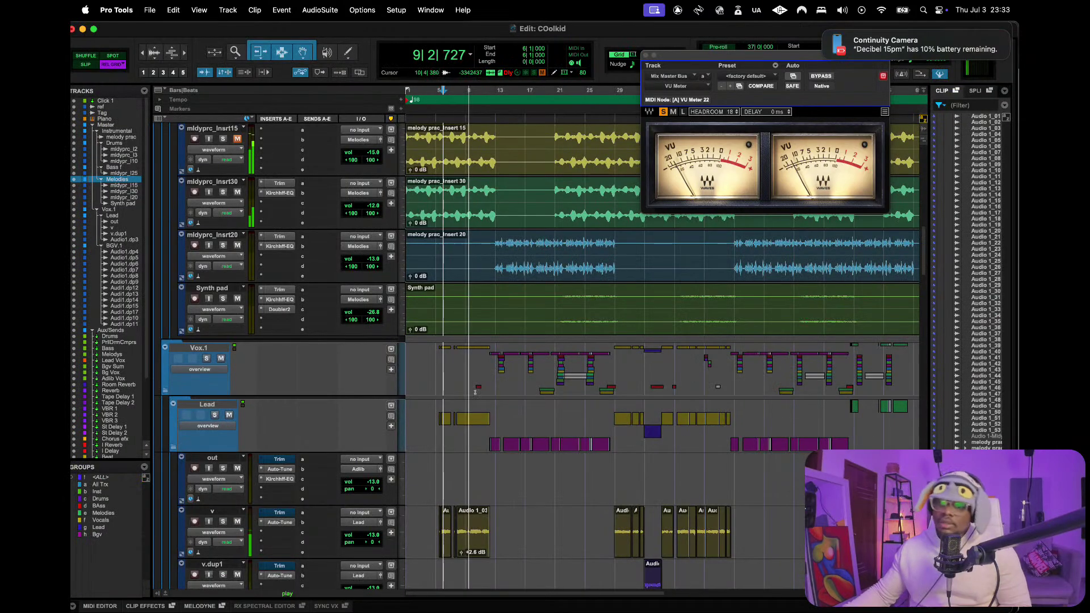
{"action": "scroll", "coordinate": [477, 390], "scroll_direction": "down", "scroll_amount": 3}
{"action": "scroll", "coordinate": [478, 363], "scroll_direction": "up", "scroll_amount": 3}
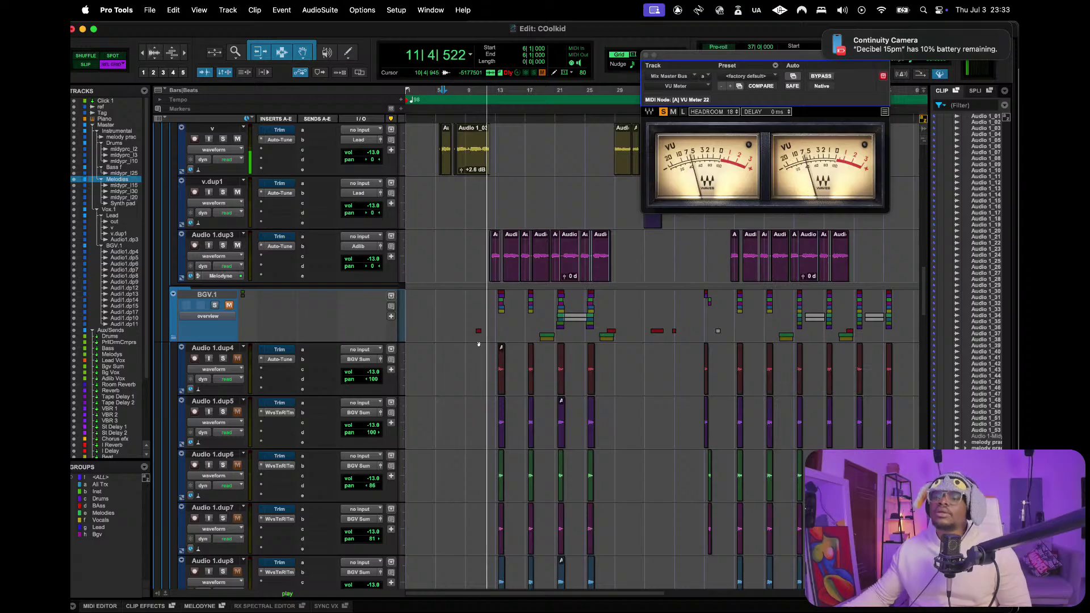
{"action": "scroll", "coordinate": [492, 303], "scroll_direction": "up", "scroll_amount": 1}
{"action": "scroll", "coordinate": [397, 307], "scroll_direction": "down", "scroll_amount": 5}
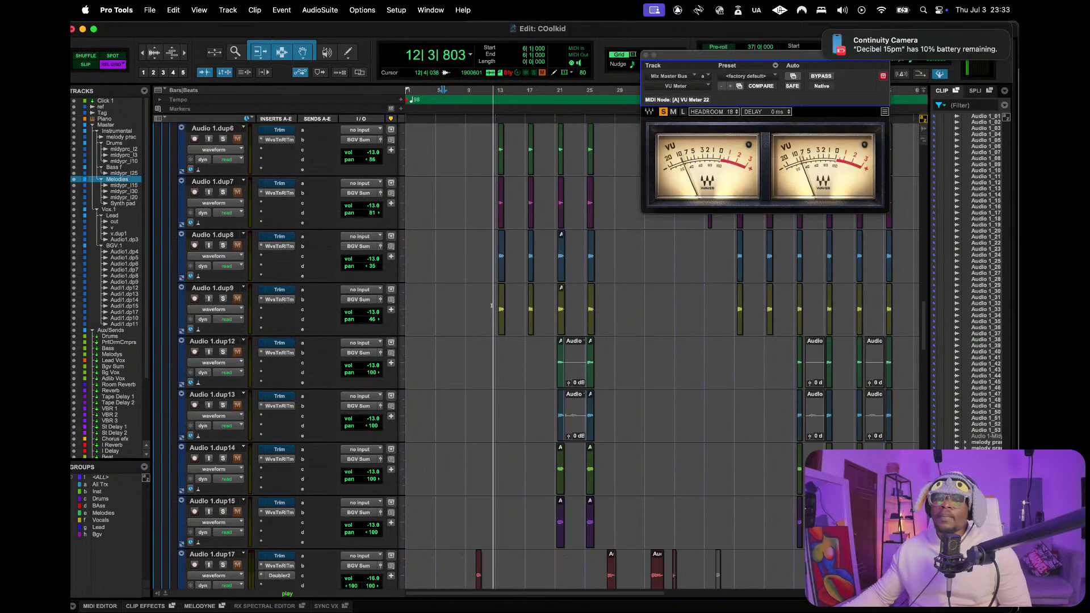
{"action": "scroll", "coordinate": [272, 312], "scroll_direction": "up", "scroll_amount": 4}
{"action": "left_click", "coordinate": [230, 251]}
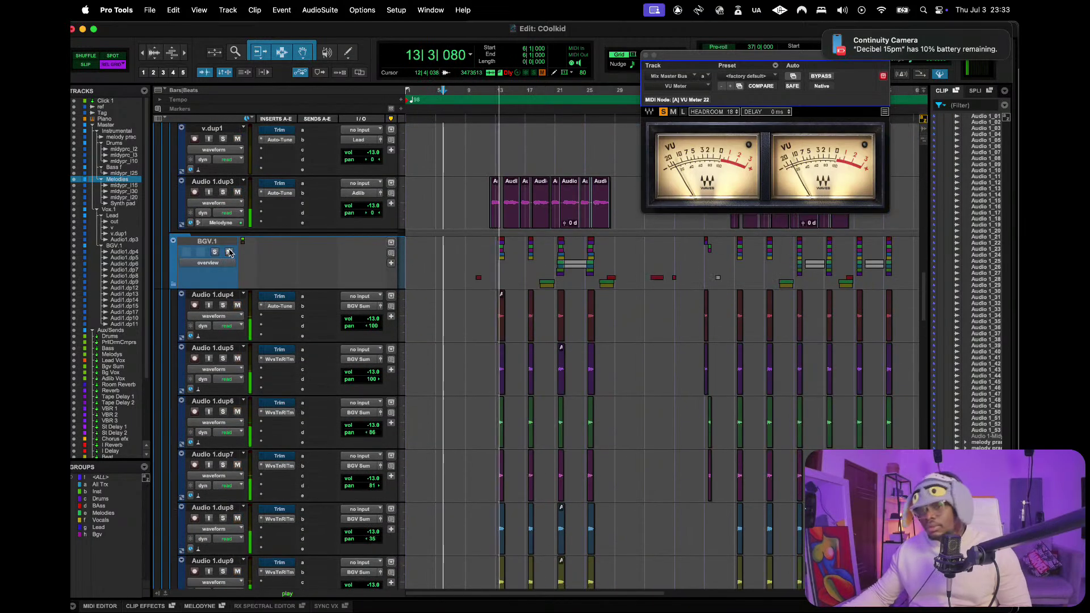
- Close and reopen the Mix Master Bus VU Meter in the mixer, placing it over the master channels
{"action": "key", "text": "super+equal"}
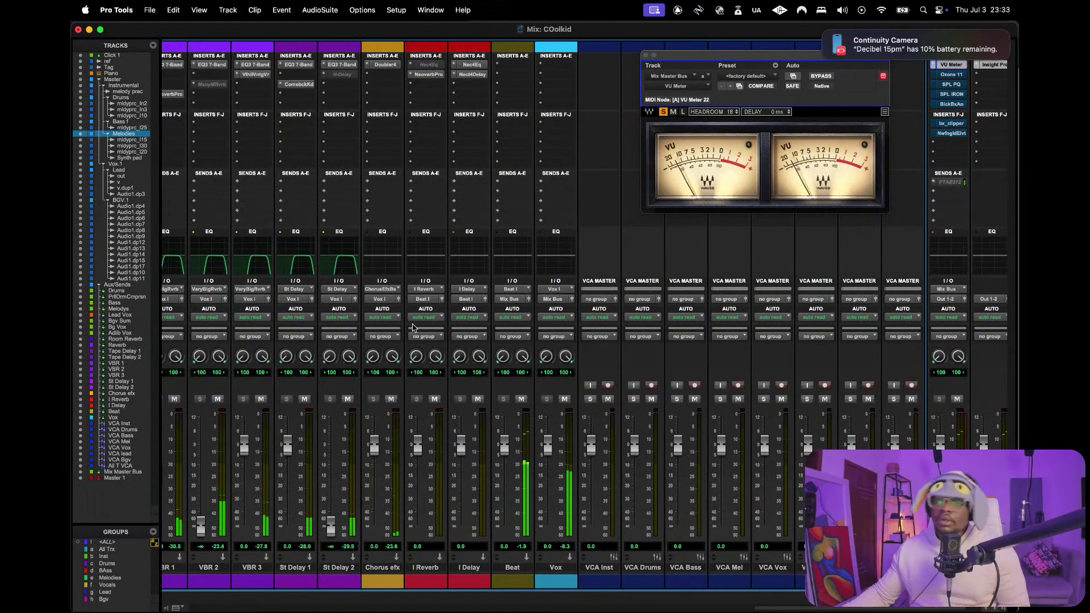
{"action": "scroll", "coordinate": [356, 241], "scroll_direction": "left", "scroll_amount": 3}
{"action": "scroll", "coordinate": [356, 240], "scroll_direction": "left", "scroll_amount": 3}
{"action": "left_click", "coordinate": [645, 55]}
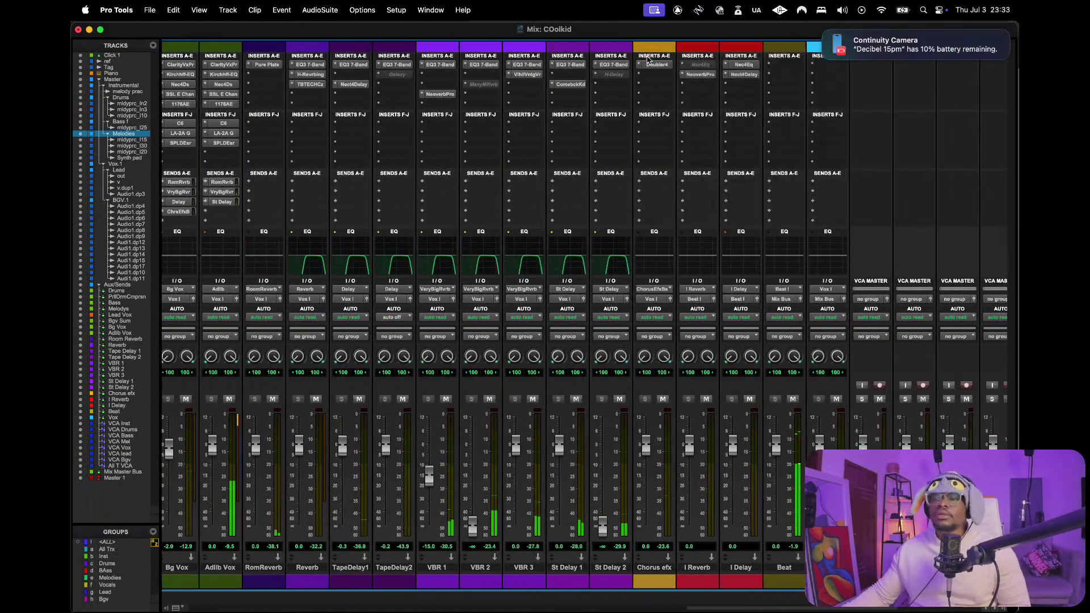
{"action": "scroll", "coordinate": [795, 126], "scroll_direction": "right", "scroll_amount": 10}
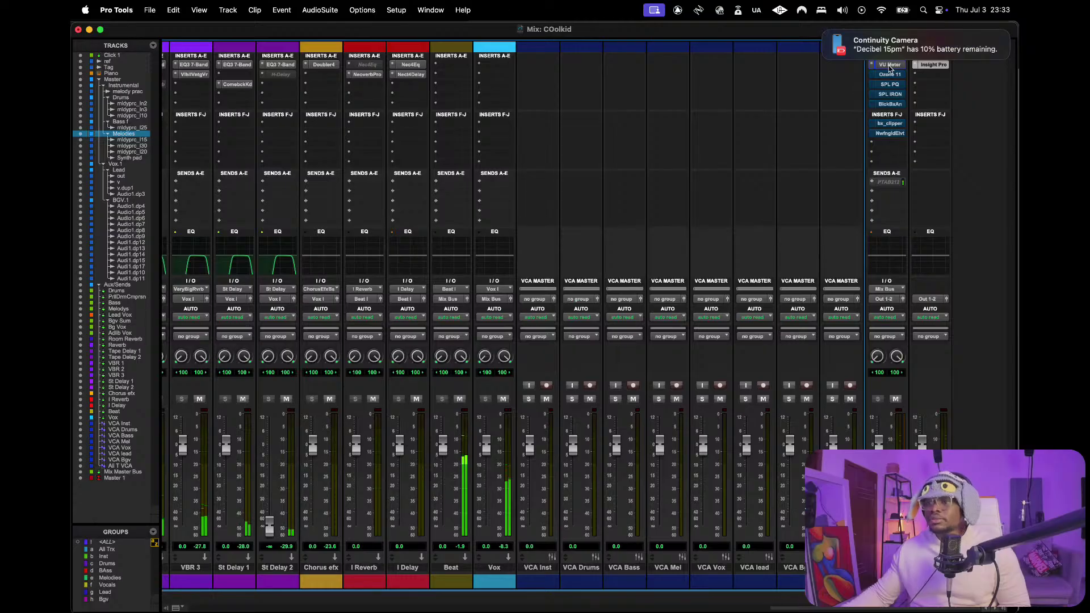
{"action": "left_click", "coordinate": [888, 65]}
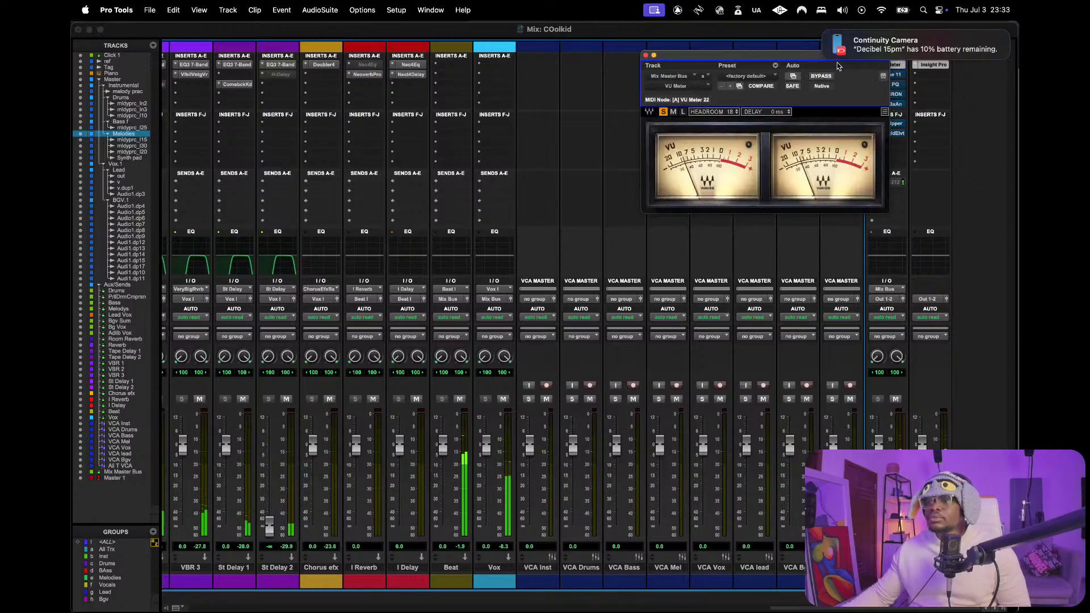
{"action": "left_click_drag", "start_coordinate": [784, 57], "coordinate": [909, 47]}
- Review the background vocal tracks and inspect the Kirchhoff-EQ on the Bg Vox bus during playback
{"action": "scroll", "coordinate": [363, 282], "scroll_direction": "left", "scroll_amount": 10}
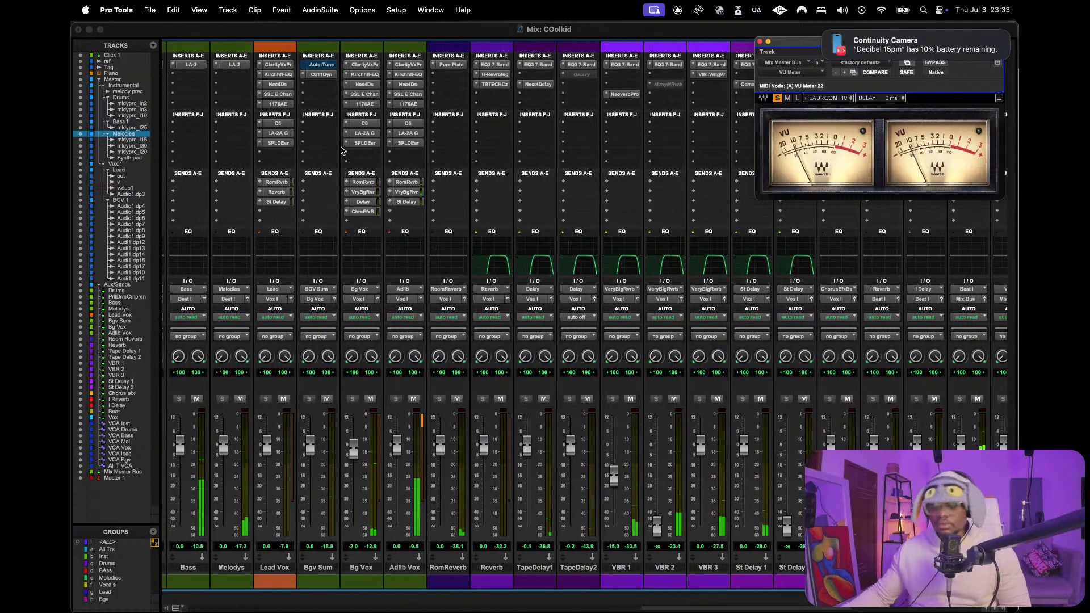
{"action": "key", "text": "super+equal"}
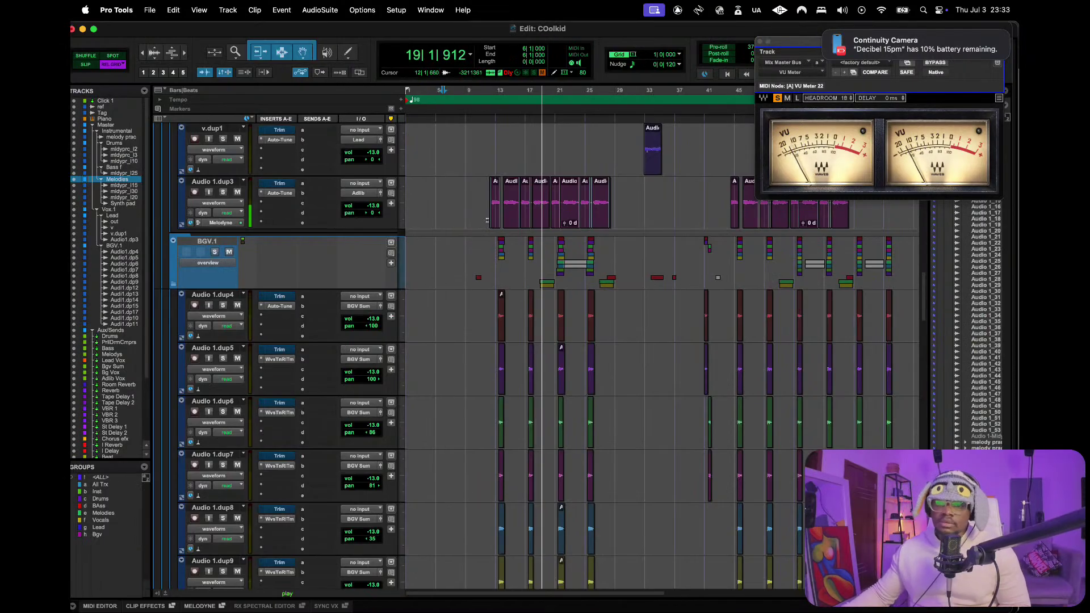
{"action": "scroll", "coordinate": [509, 213], "scroll_direction": "down", "scroll_amount": 6}
{"action": "key", "text": "super+equal"}
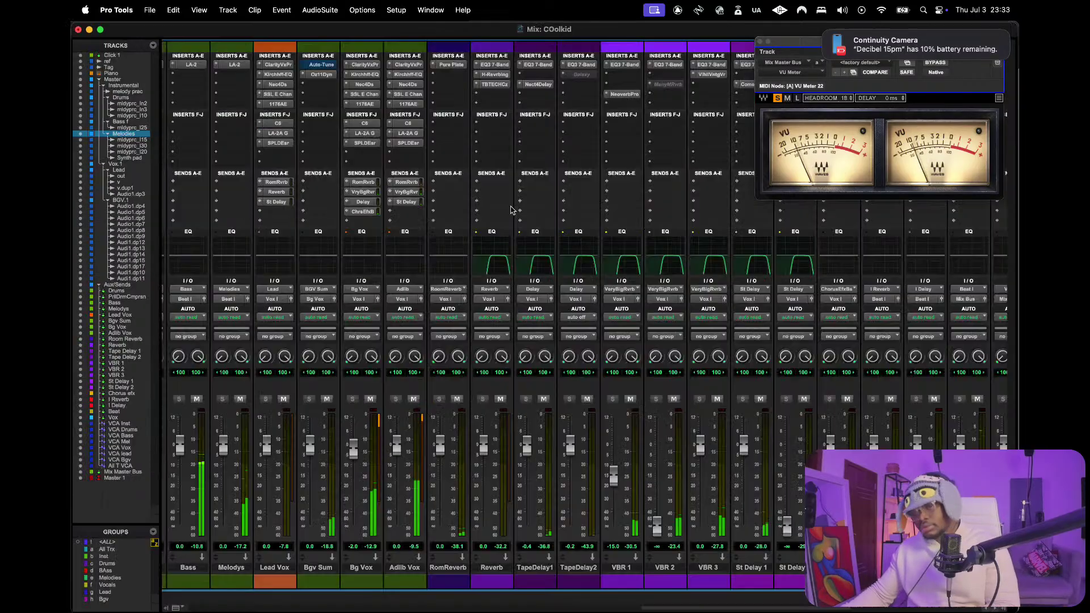
{"action": "scroll", "coordinate": [439, 233], "scroll_direction": "left", "scroll_amount": 3}
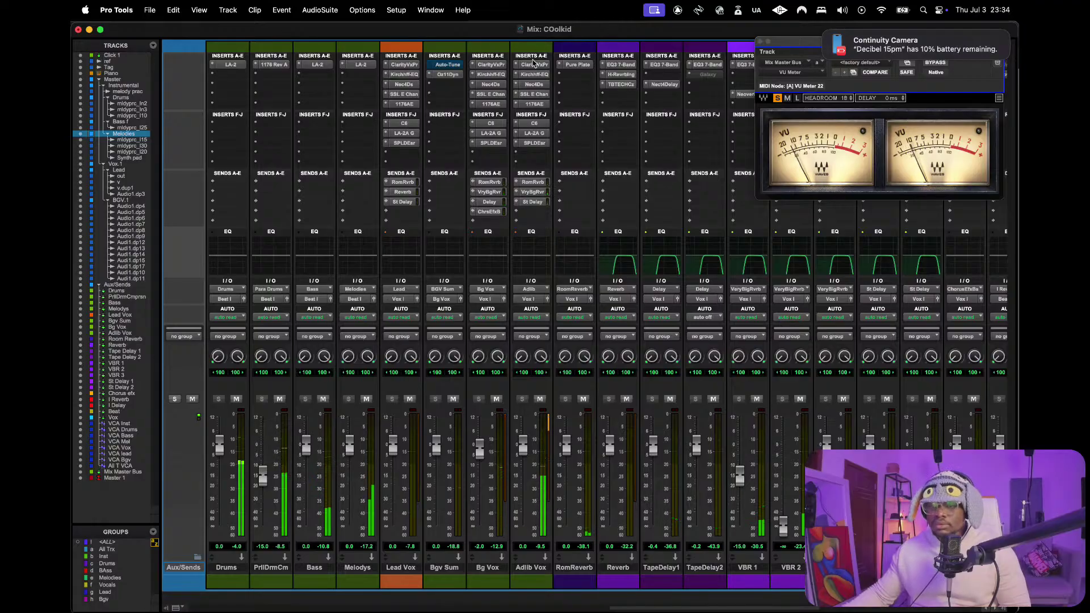
{"action": "left_click_drag", "start_coordinate": [490, 74], "coordinate": [522, 74]}
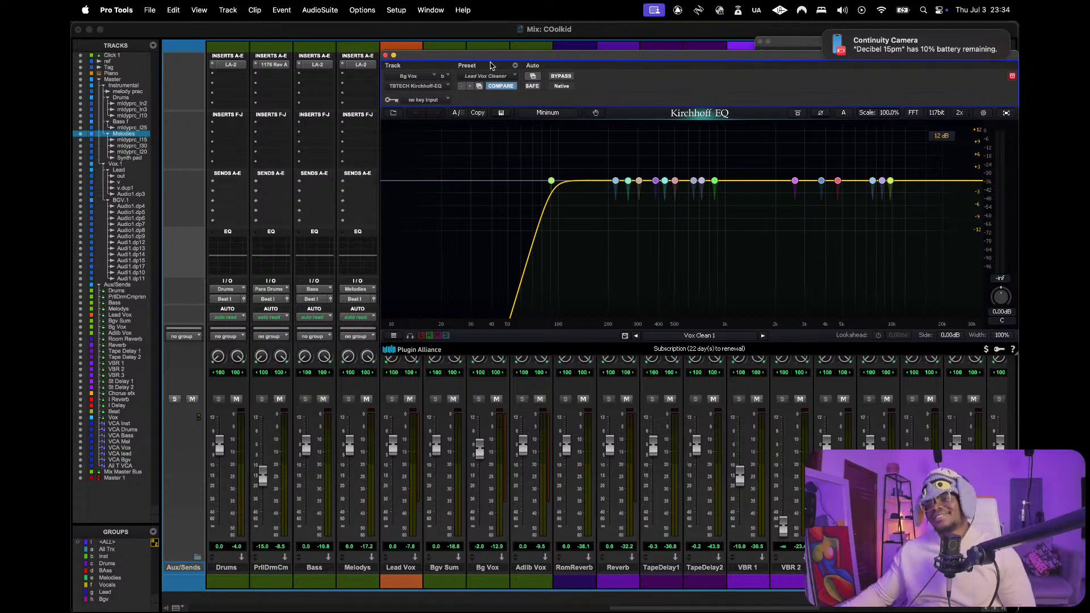
{"action": "key", "text": "space"}
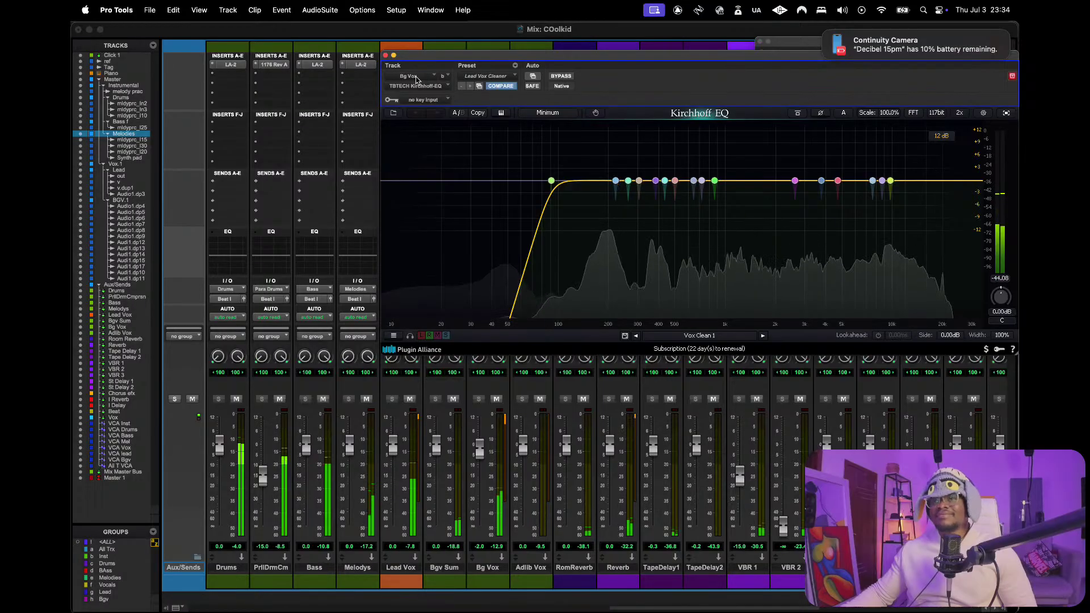
{"action": "left_click", "coordinate": [388, 55]}
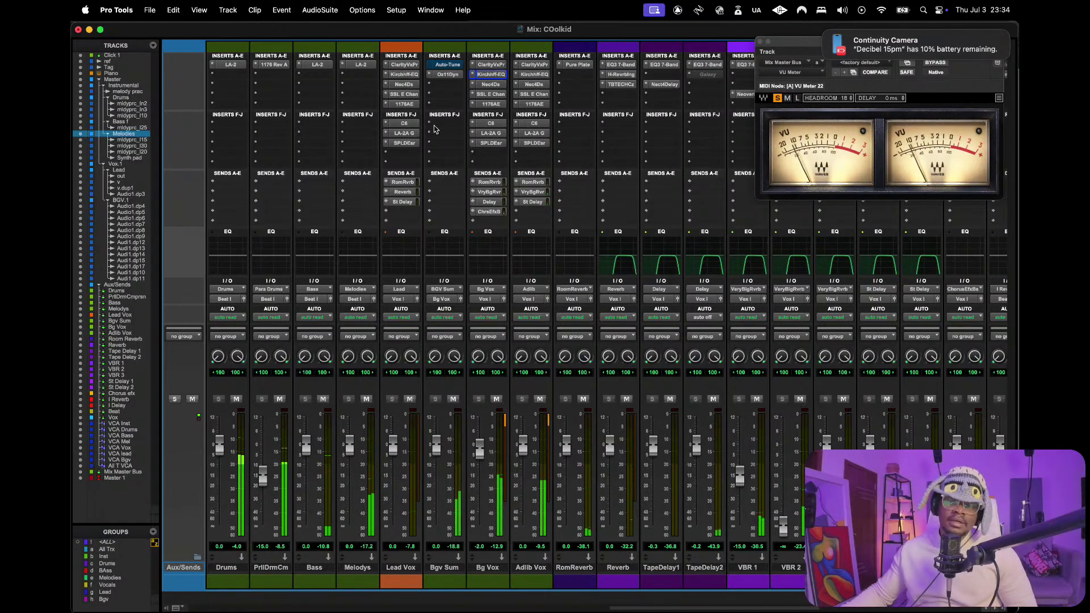
- Set the band 5 gain of the C6 on the Lead Vox bus to 6 and close the plug-in
{"action": "left_click", "coordinate": [404, 124]}
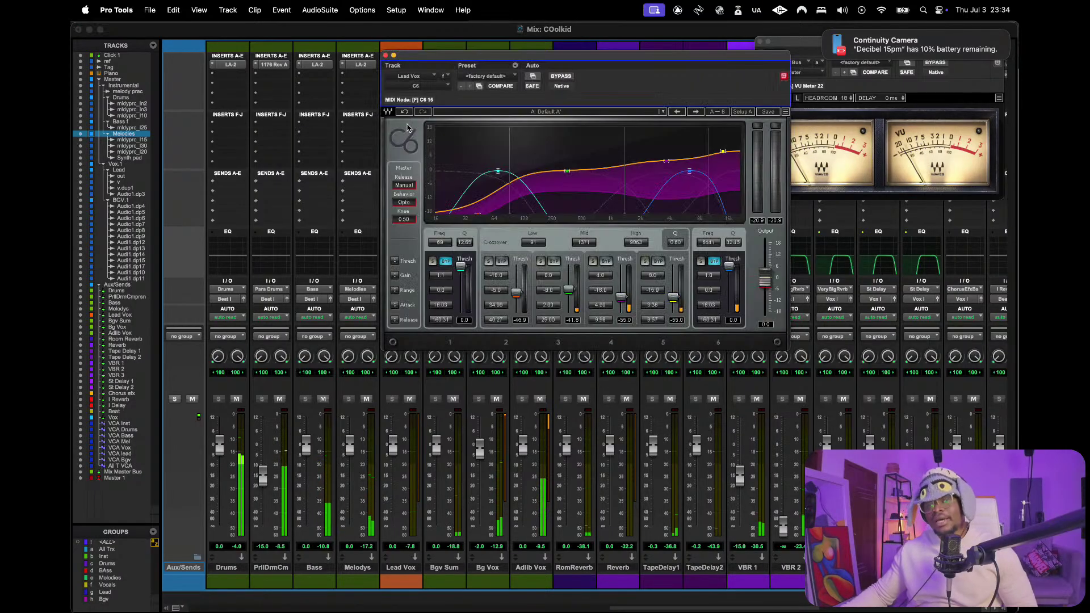
{"action": "left_click", "coordinate": [651, 274]}
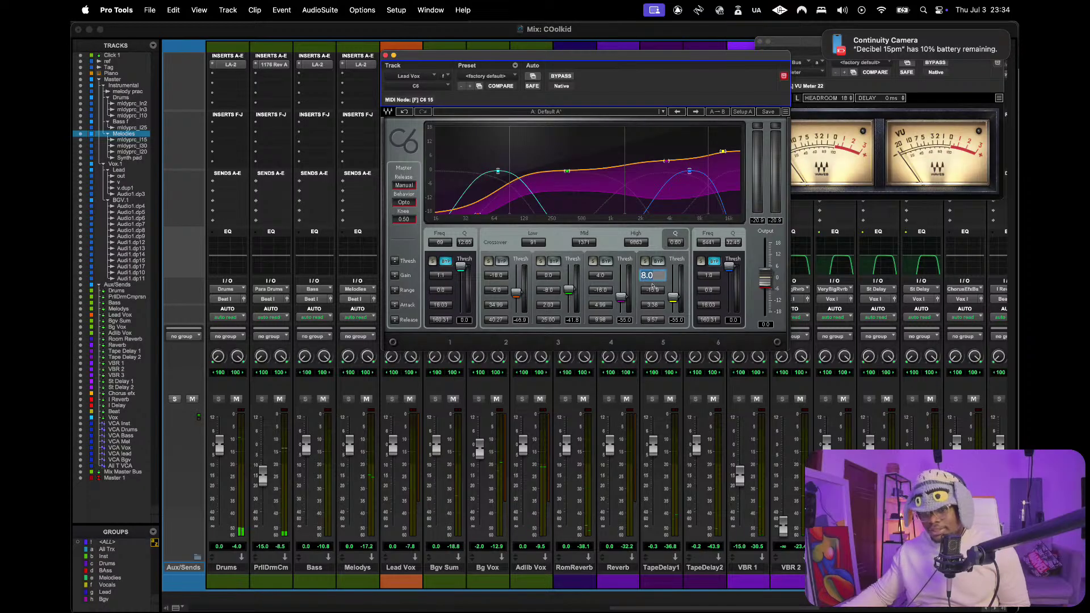
{"action": "type", "text": "-8"}
{"action": "key", "text": "Return"}
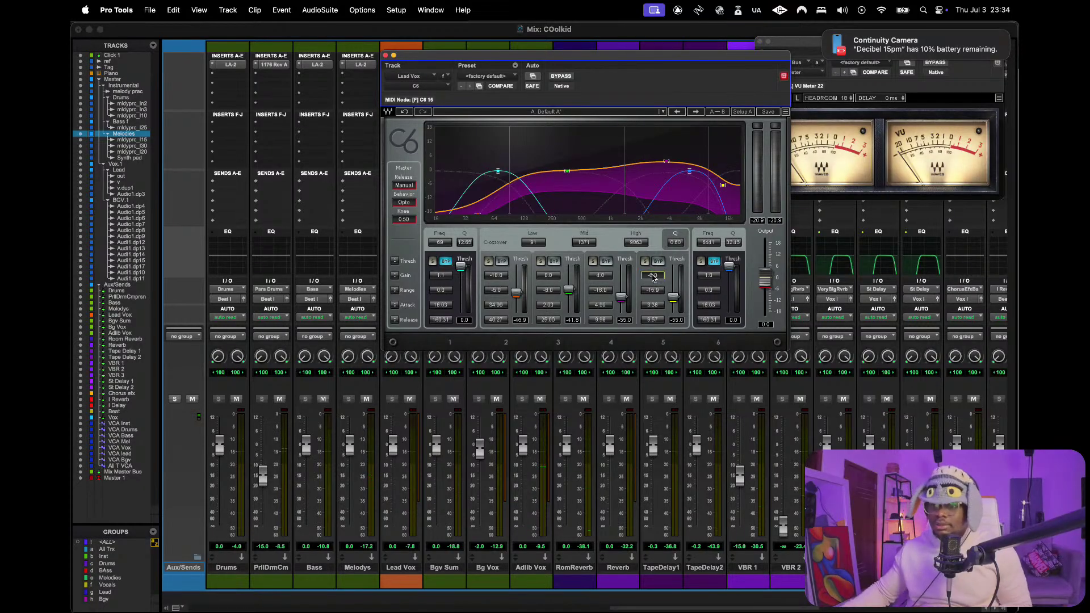
{"action": "left_click", "coordinate": [651, 274]}
{"action": "type", "text": "6"}
{"action": "key", "text": "Return"}
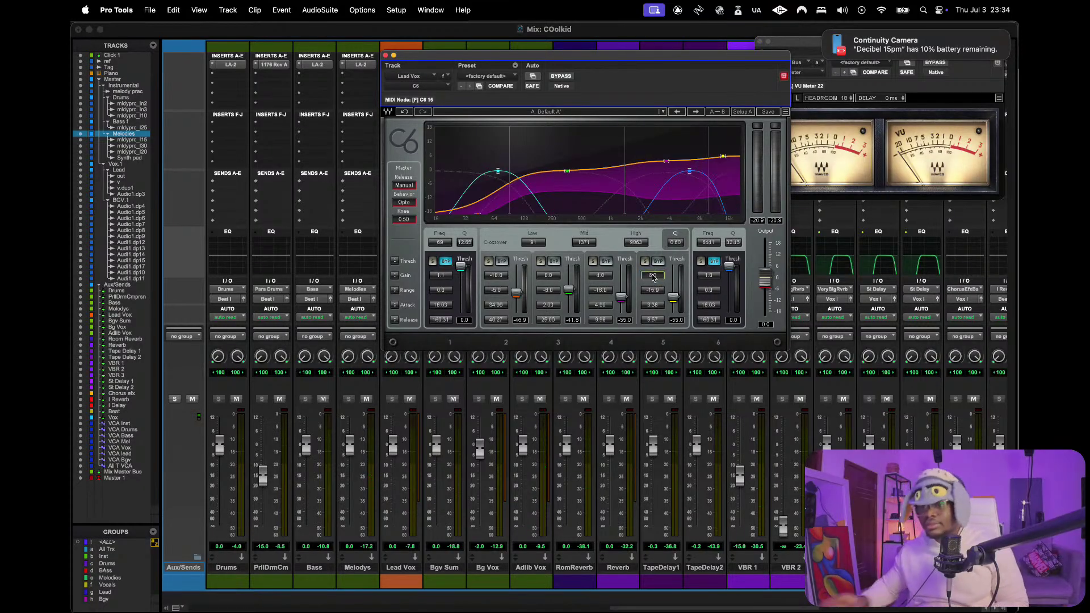
{"action": "left_click", "coordinate": [385, 56]}
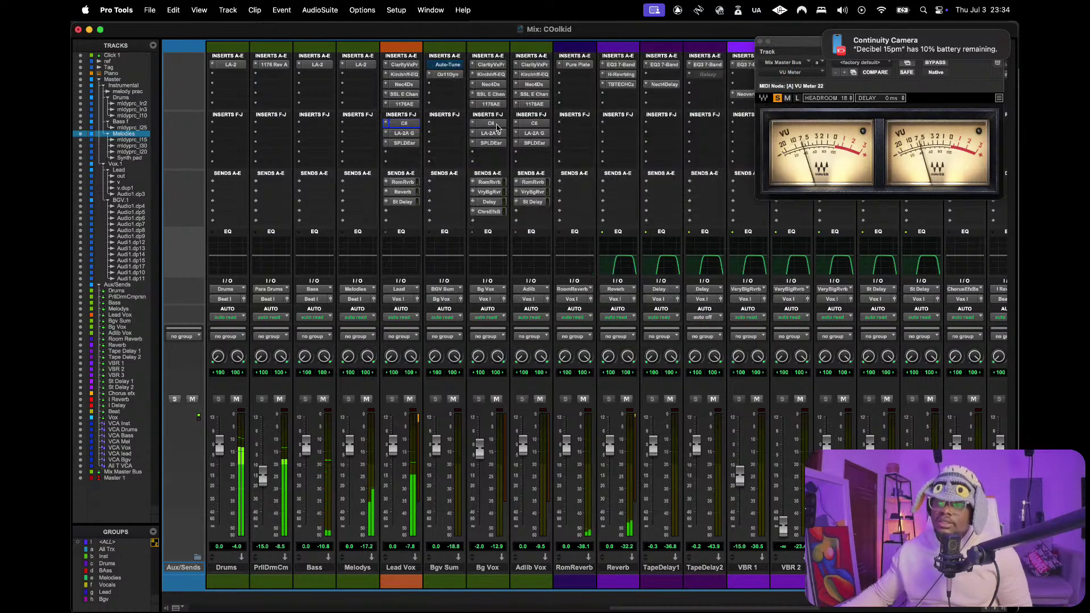
- Set the band 5 gain of the C6 on the Adlib Vox bus to 6, and close the plug-in with playback resumed
{"action": "left_click", "coordinate": [534, 123]}
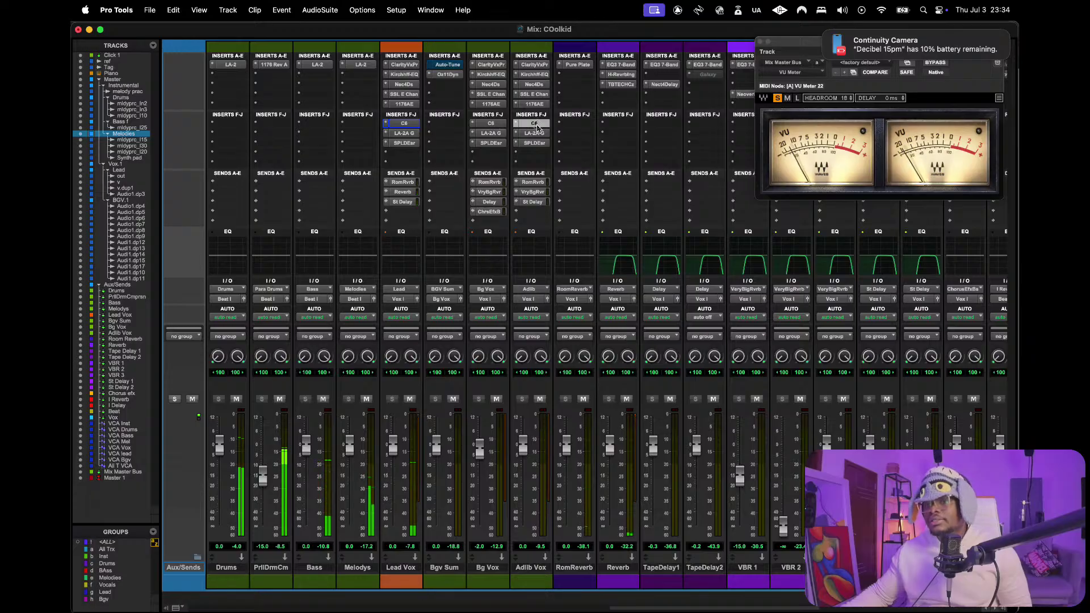
{"action": "left_click", "coordinate": [653, 276]}
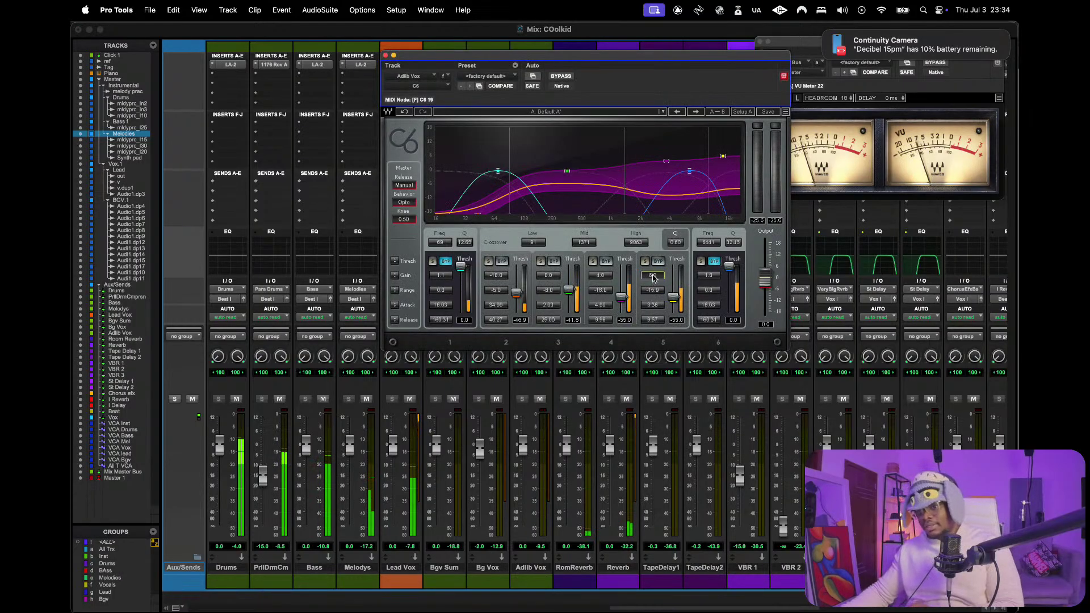
{"action": "type", "text": "6"}
{"action": "key", "text": "Return"}
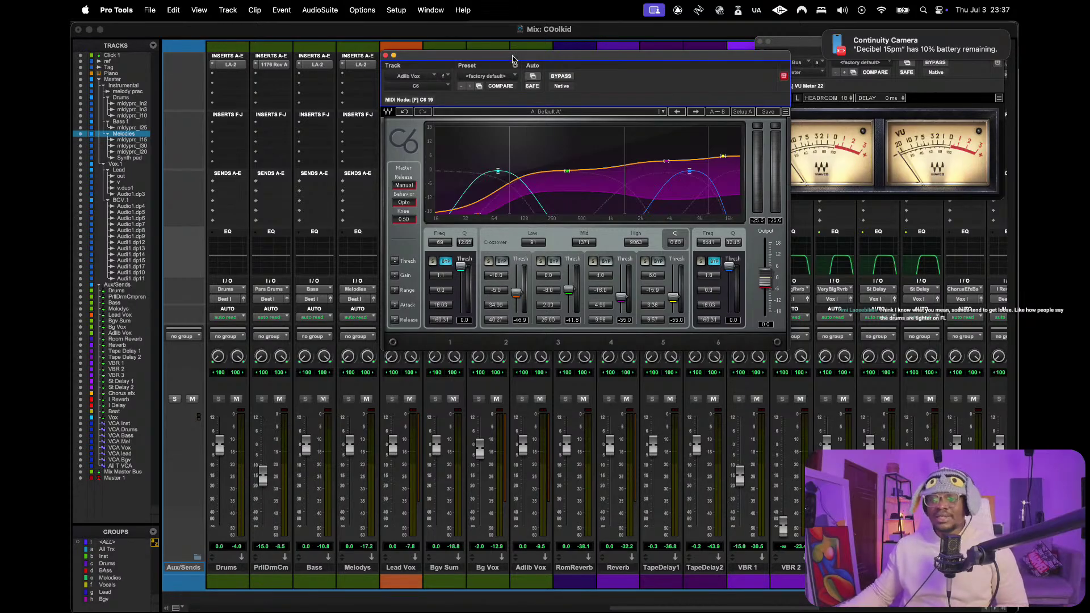
{"action": "left_click_drag", "start_coordinate": [512, 58], "coordinate": [492, 64]}
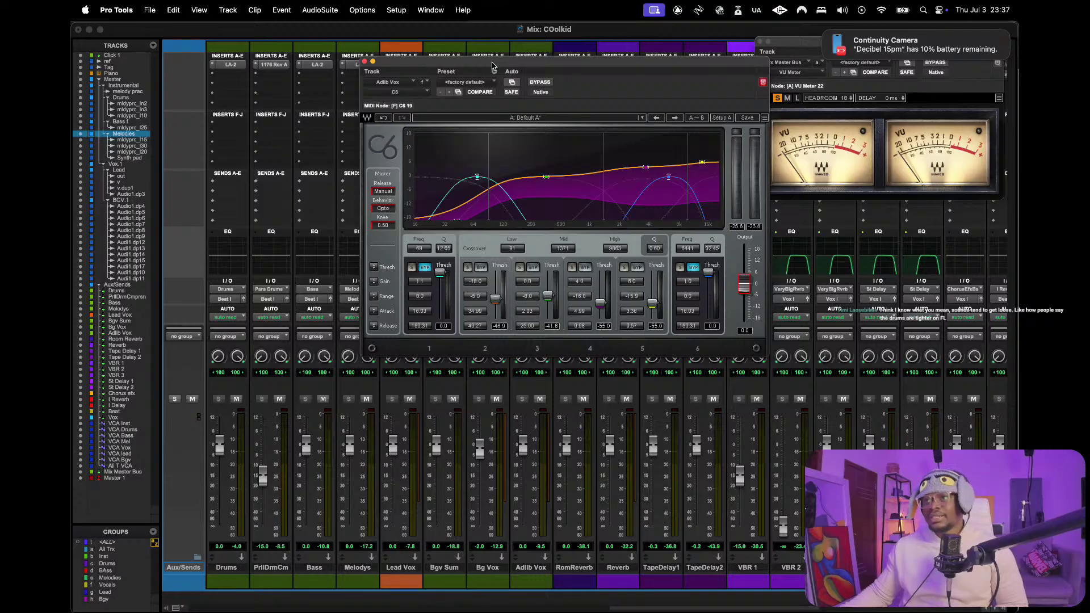
{"action": "left_click", "coordinate": [484, 35]}
{"action": "key", "text": "space"}
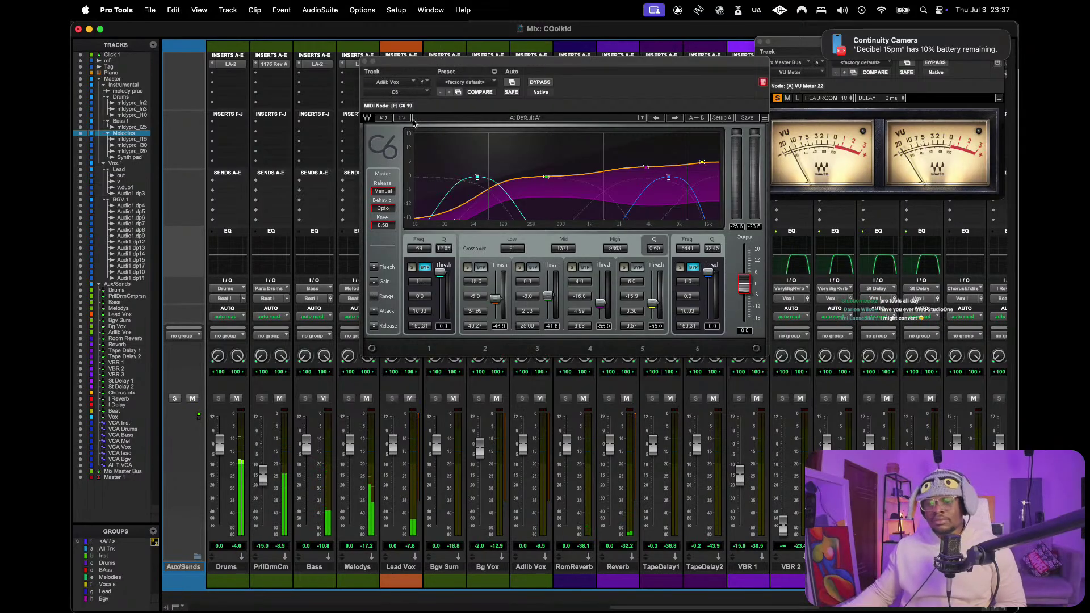
{"action": "left_click", "coordinate": [364, 61]}
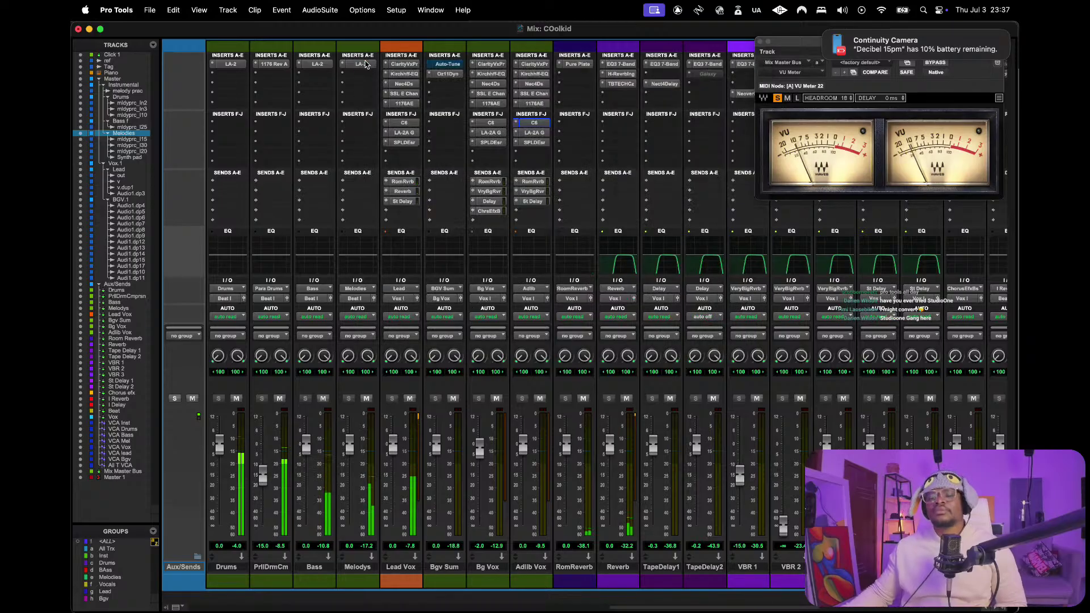
- Check the Edit window tracks and inspect the C6, Kirchhoff-EQ and Nectar 4 DeEsser on the Bg Vox bus during playback
{"action": "key", "text": "super+equal"}
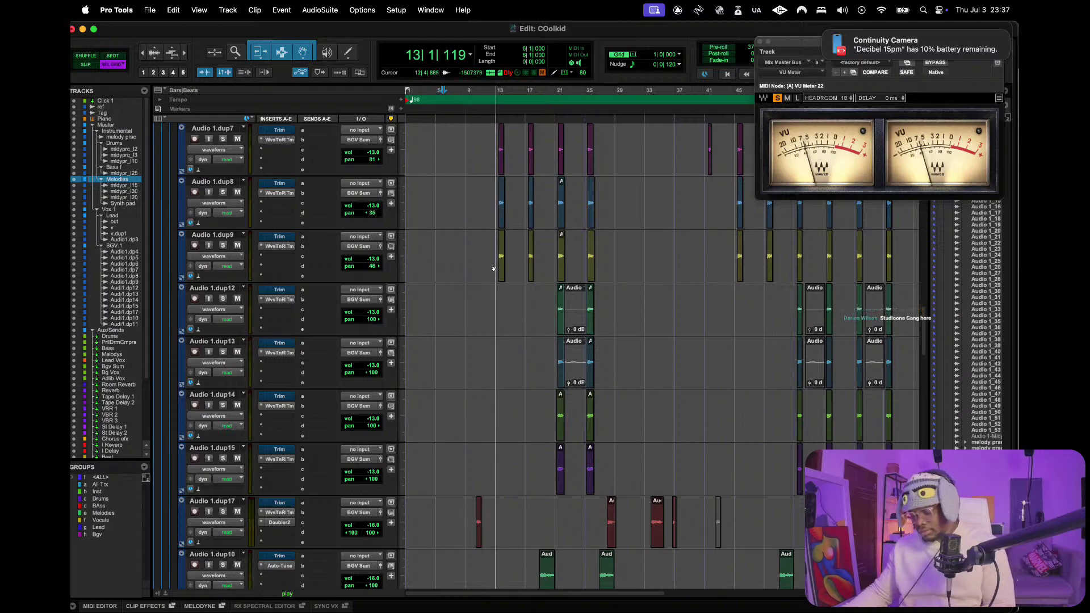
{"action": "key", "text": "super+equal"}
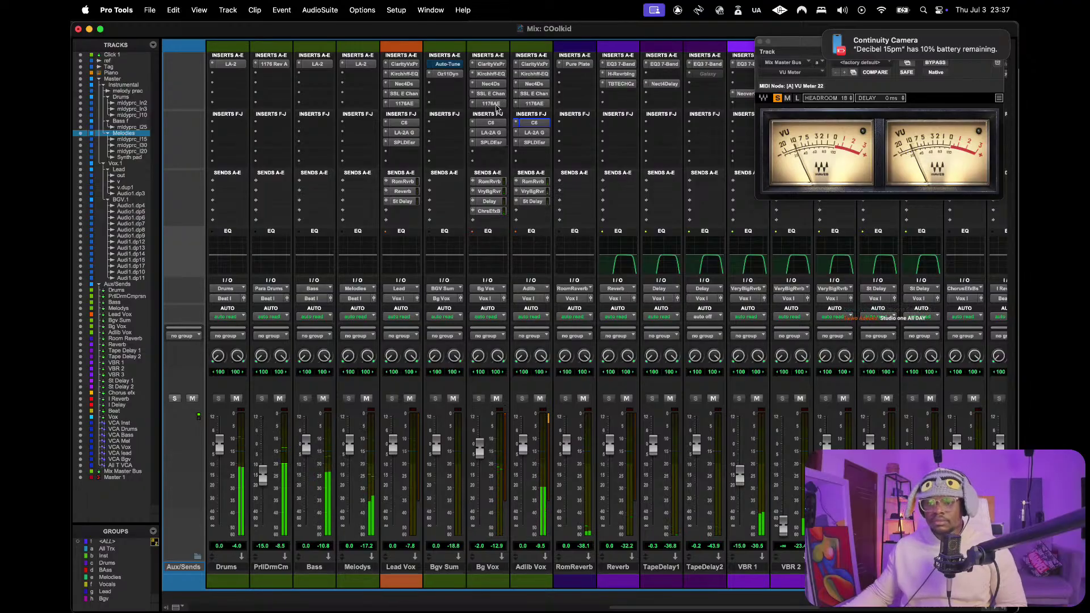
{"action": "left_click", "coordinate": [491, 123]}
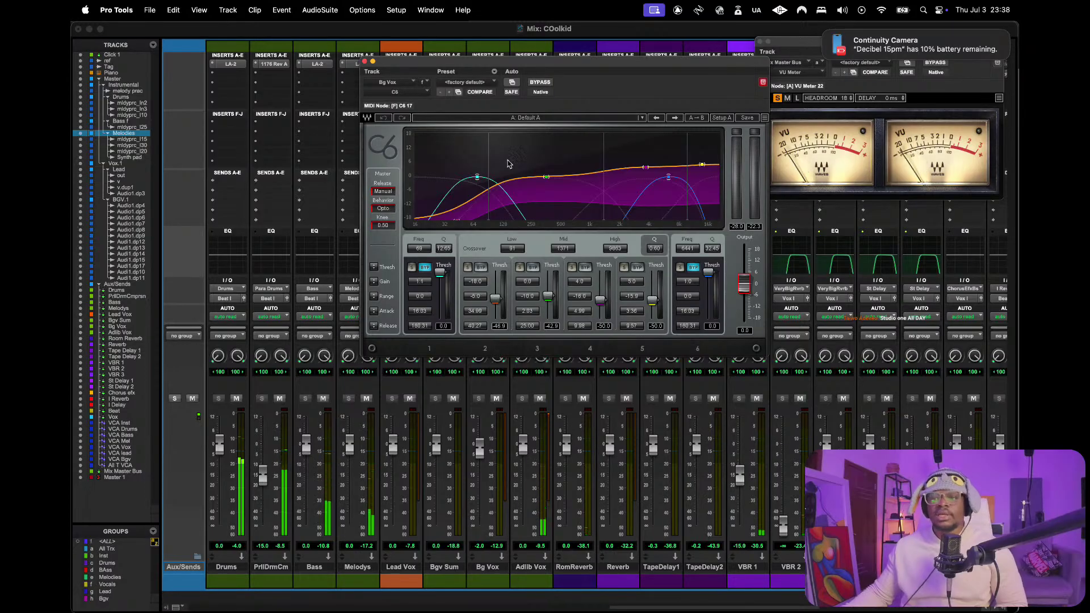
{"action": "left_click", "coordinate": [365, 61]}
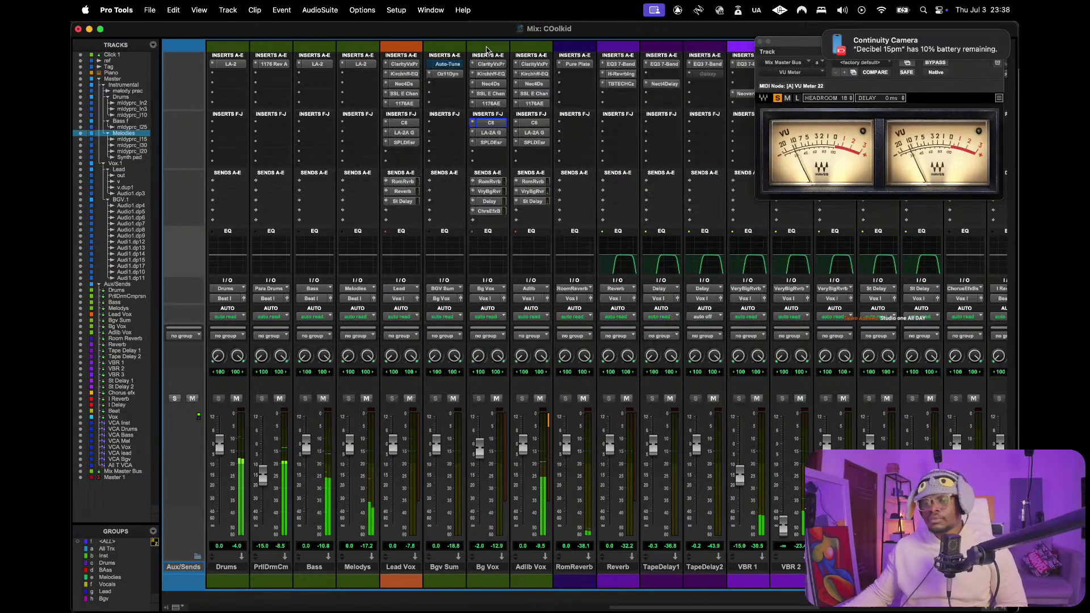
{"action": "left_click", "coordinate": [491, 74]}
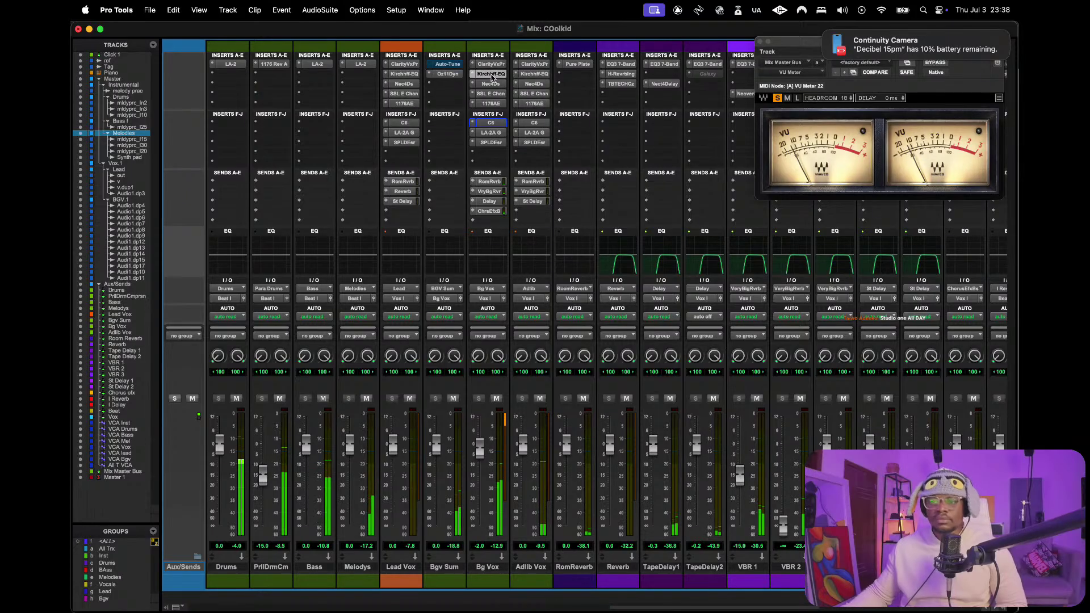
{"action": "left_click", "coordinate": [364, 61]}
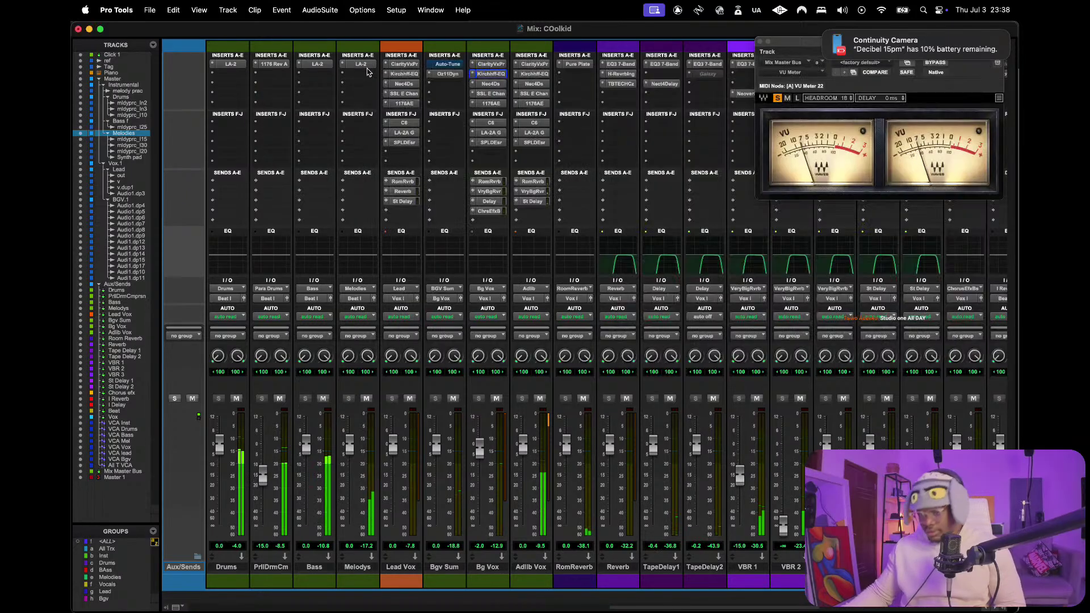
{"action": "left_click", "coordinate": [491, 84]}
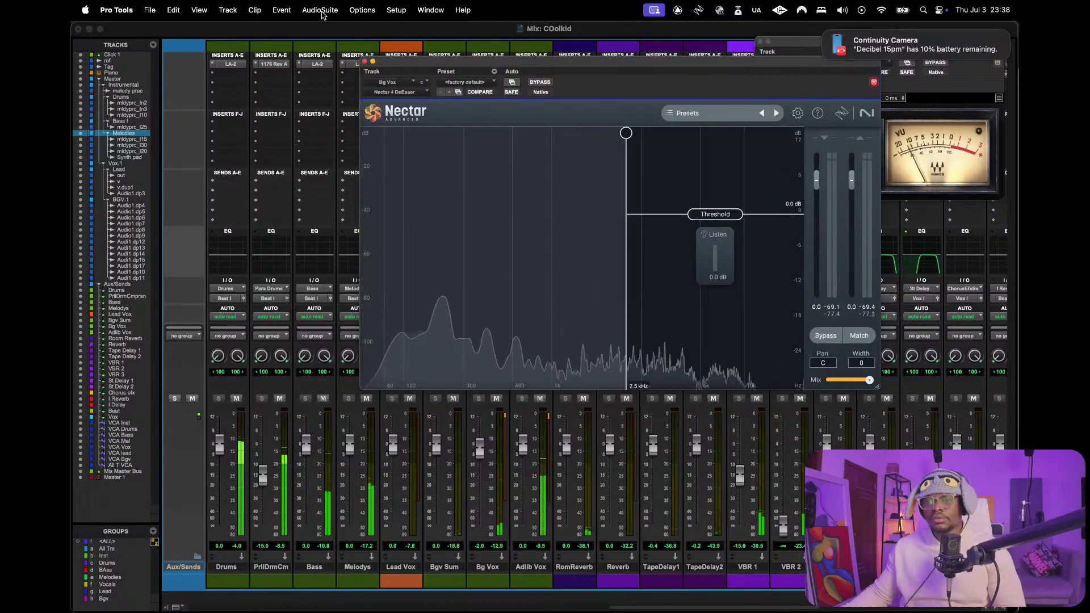
{"action": "left_click", "coordinate": [365, 61]}
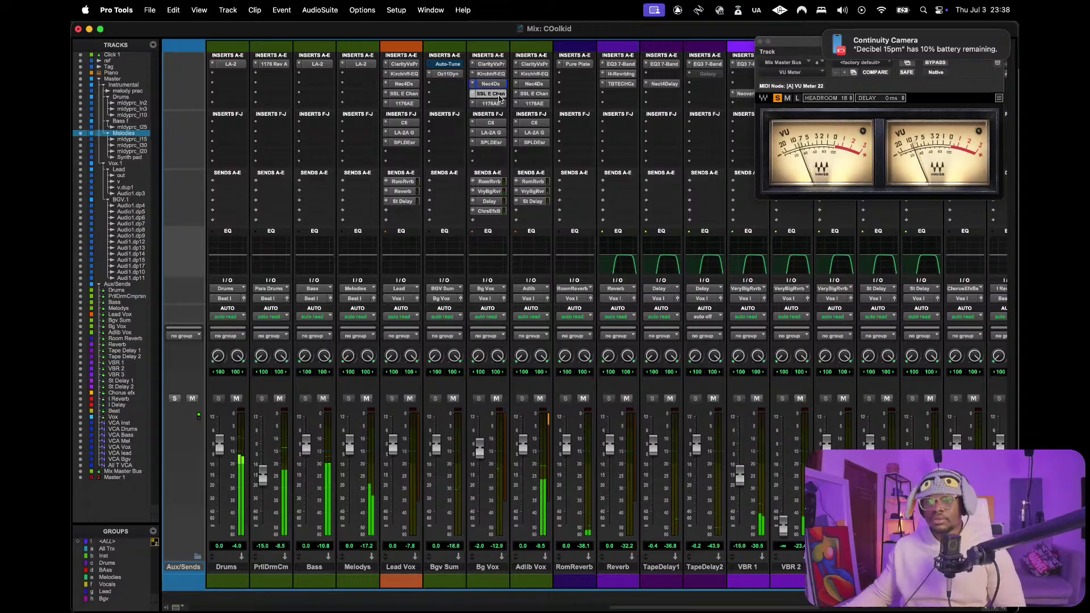
- Inspect the SSL E Channel Strip and the 1176AE limiter on the Bg Vox track
{"action": "left_click", "coordinate": [491, 94]}
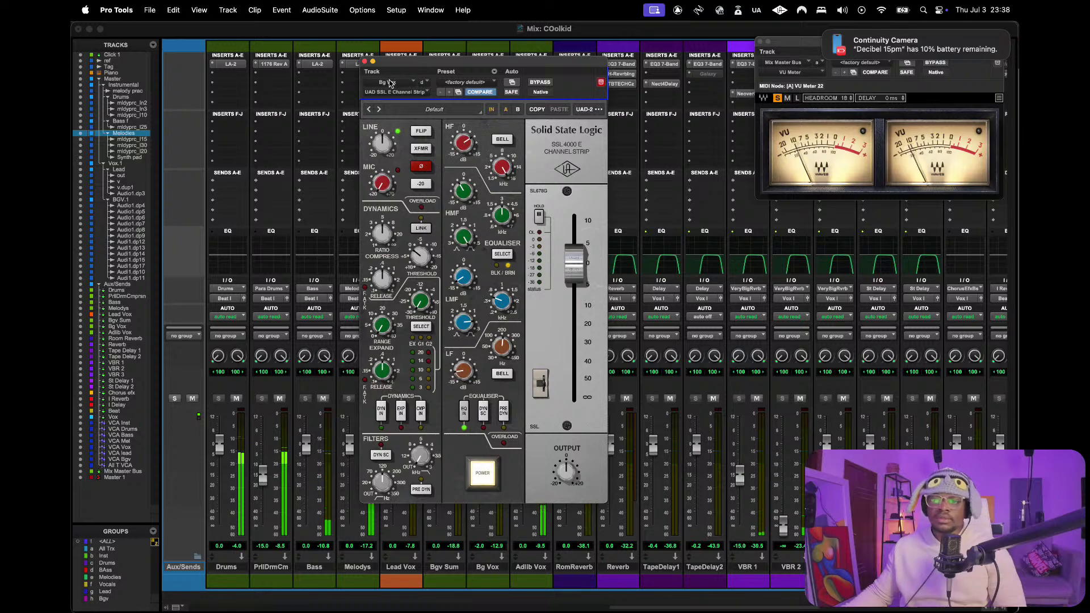
{"action": "left_click", "coordinate": [365, 61]}
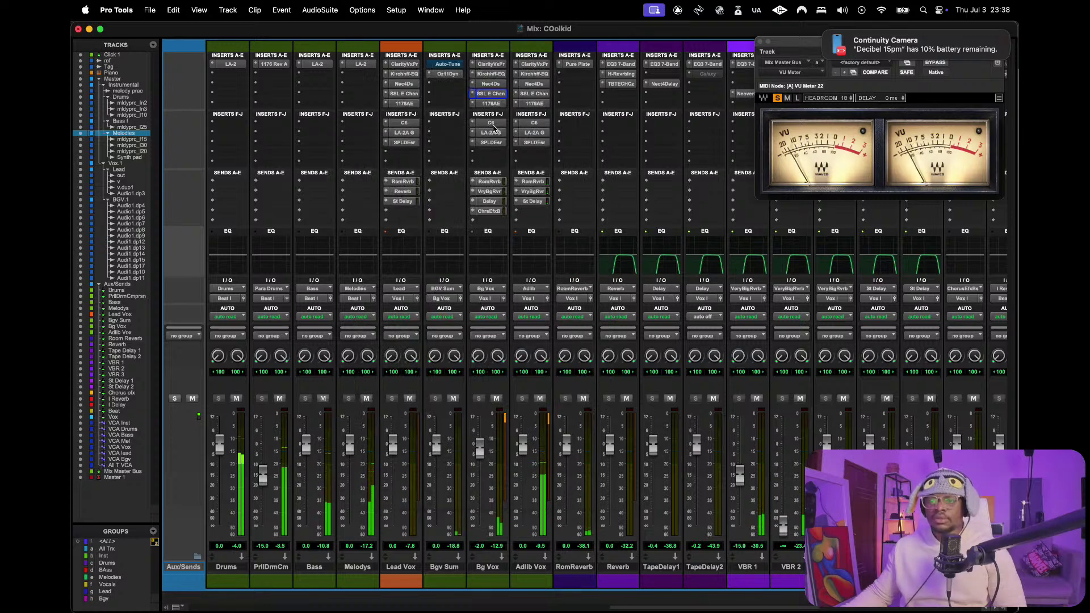
{"action": "left_click", "coordinate": [490, 104]}
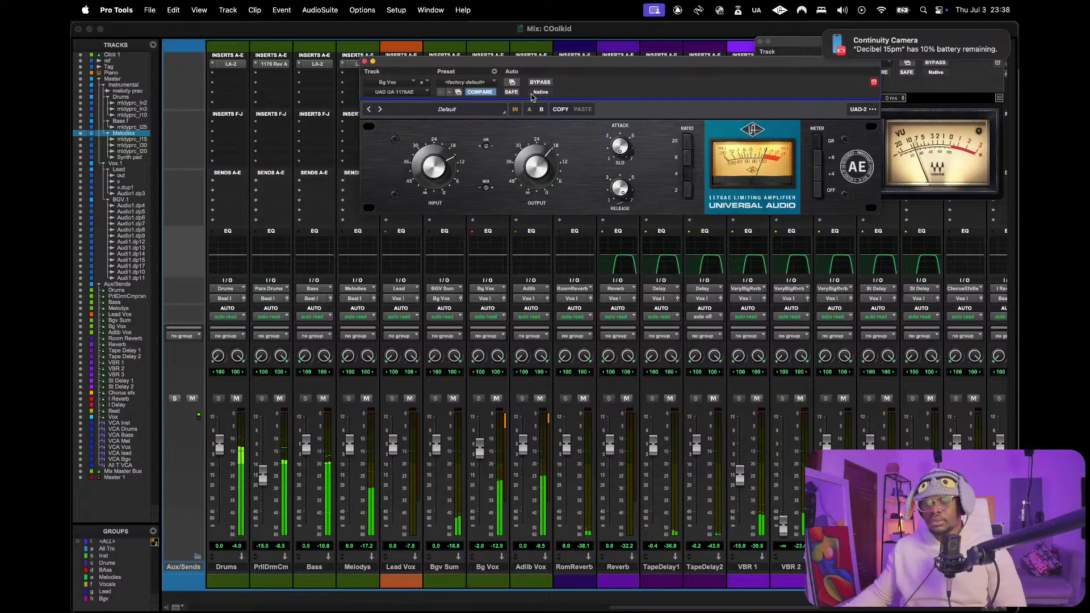
{"action": "left_click", "coordinate": [364, 61]}
- Open the LA-2A on the Bg Vox track and select bars 13 to 25 of the timeline for playback
{"action": "left_click", "coordinate": [491, 132]}
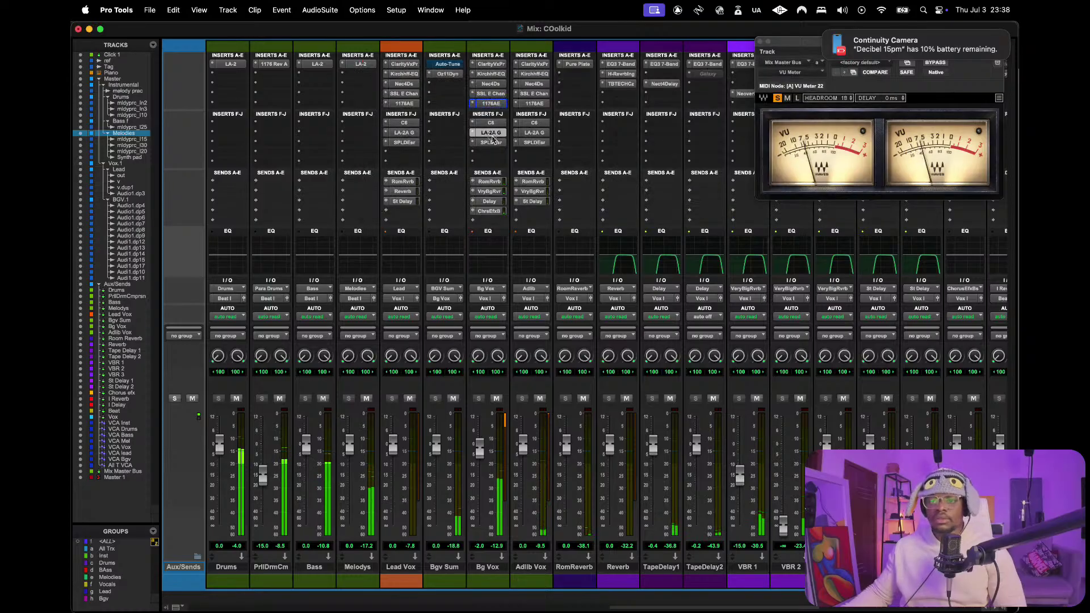
{"action": "key", "text": "super+equal"}
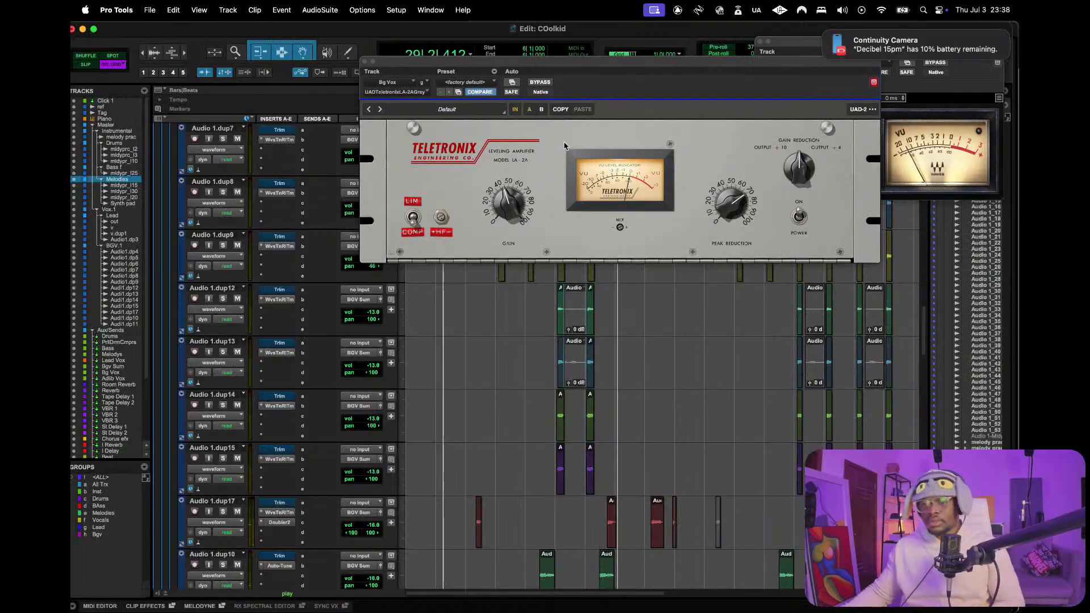
{"action": "left_click_drag", "start_coordinate": [625, 61], "coordinate": [597, 327]}
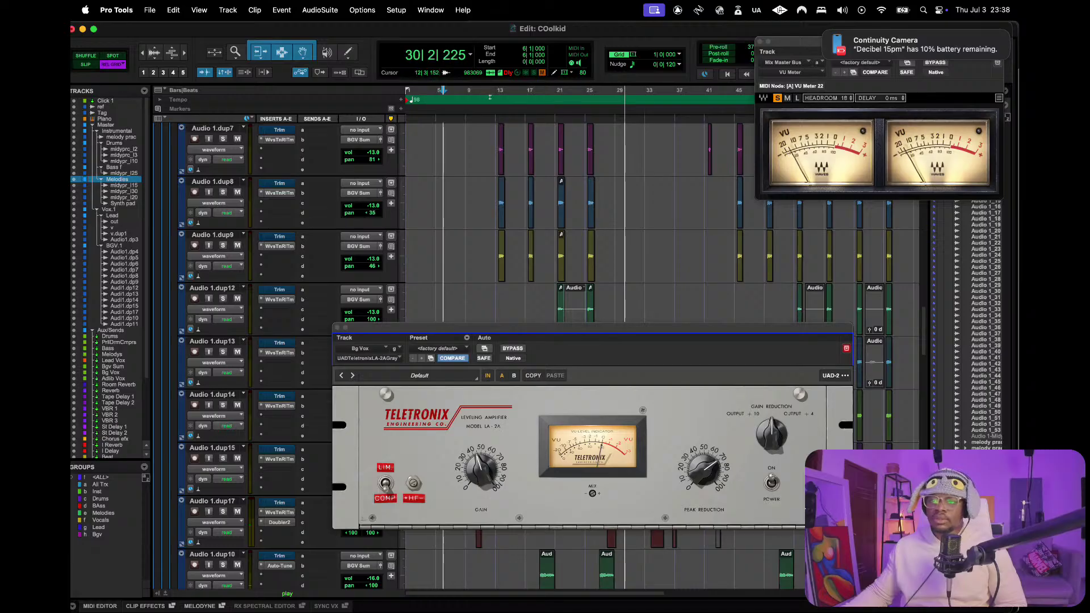
{"action": "left_click_drag", "start_coordinate": [495, 97], "coordinate": [592, 99]}
{"action": "key", "text": "super+equal"}
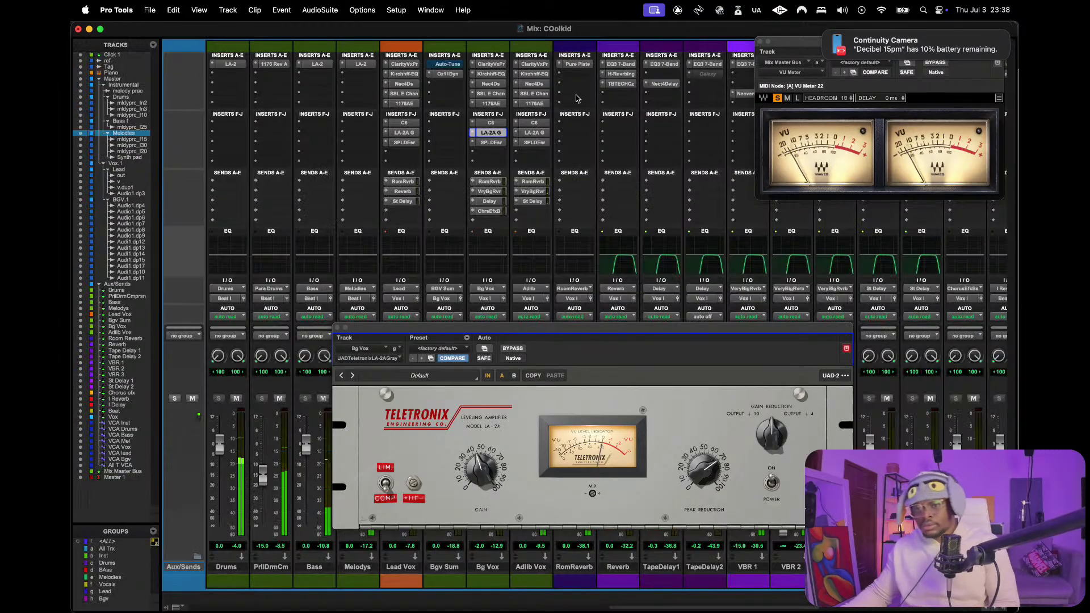
- Raise the LA-2A's peak reduction on the Bg Vox track to about 80
{"action": "left_click_drag", "start_coordinate": [587, 327], "coordinate": [552, 262]}
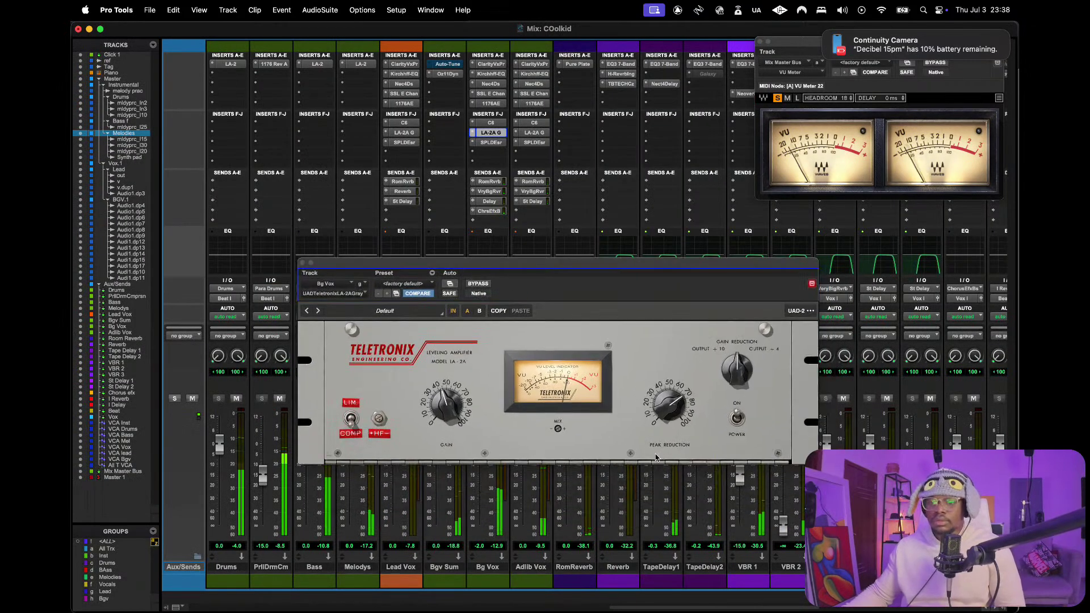
{"action": "left_click_drag", "start_coordinate": [661, 410], "coordinate": [656, 402]}
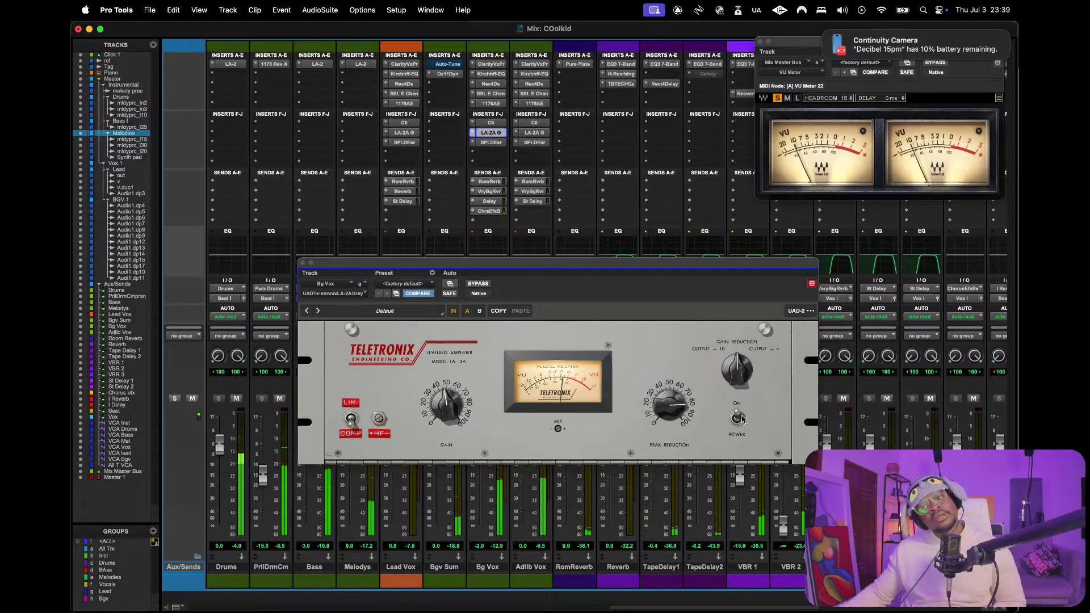
{"action": "left_click", "coordinate": [302, 262]}
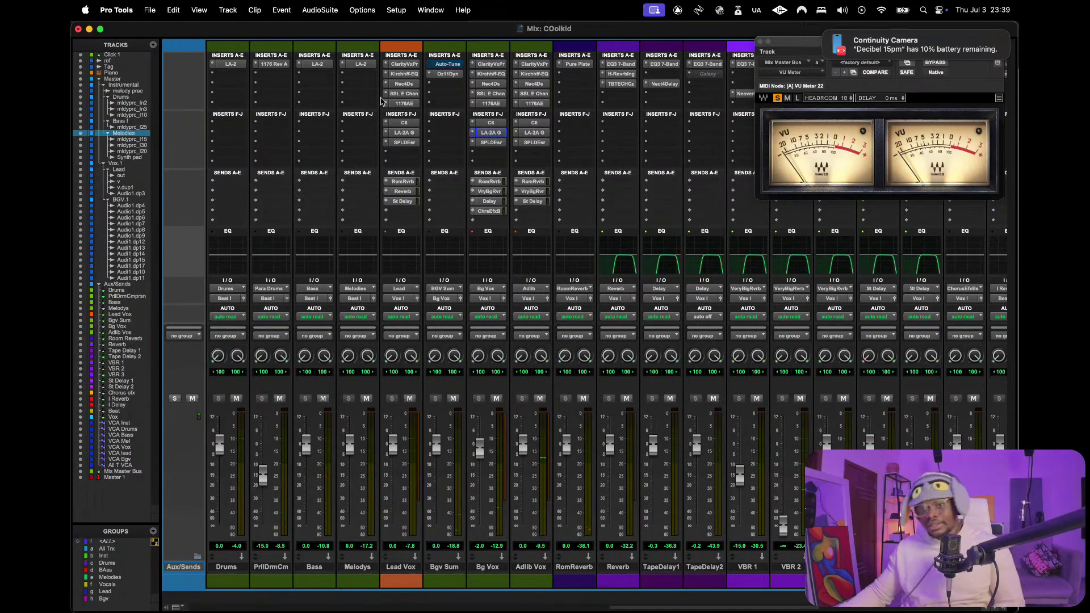
- Examine the band 3 compressor of Ozone 11 Dynamics on the Bgv Sum track with playback running
{"action": "left_click", "coordinate": [443, 567]}
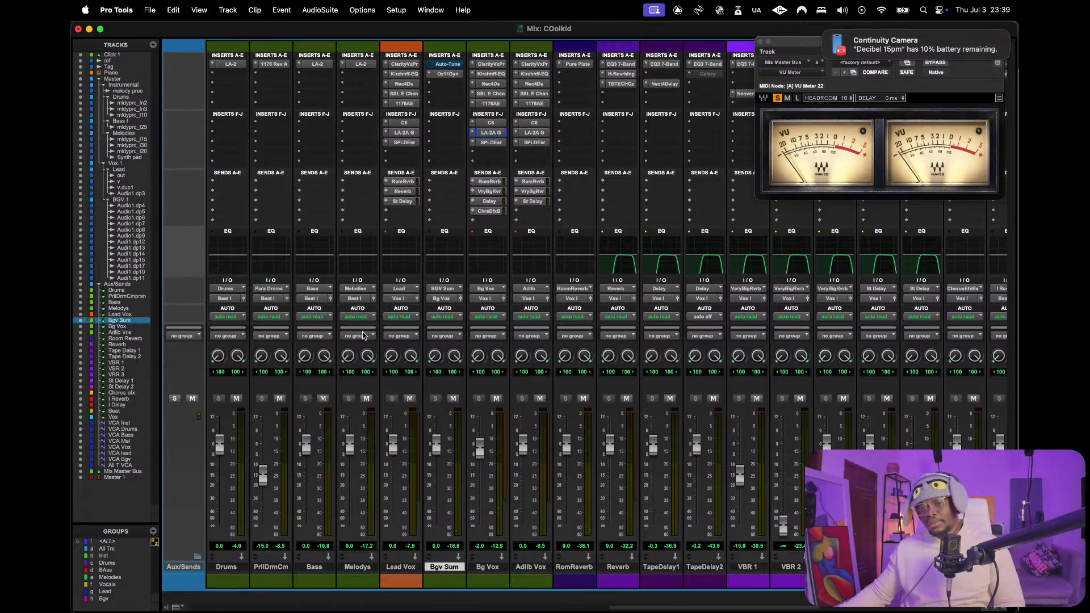
{"action": "left_click", "coordinate": [444, 74]}
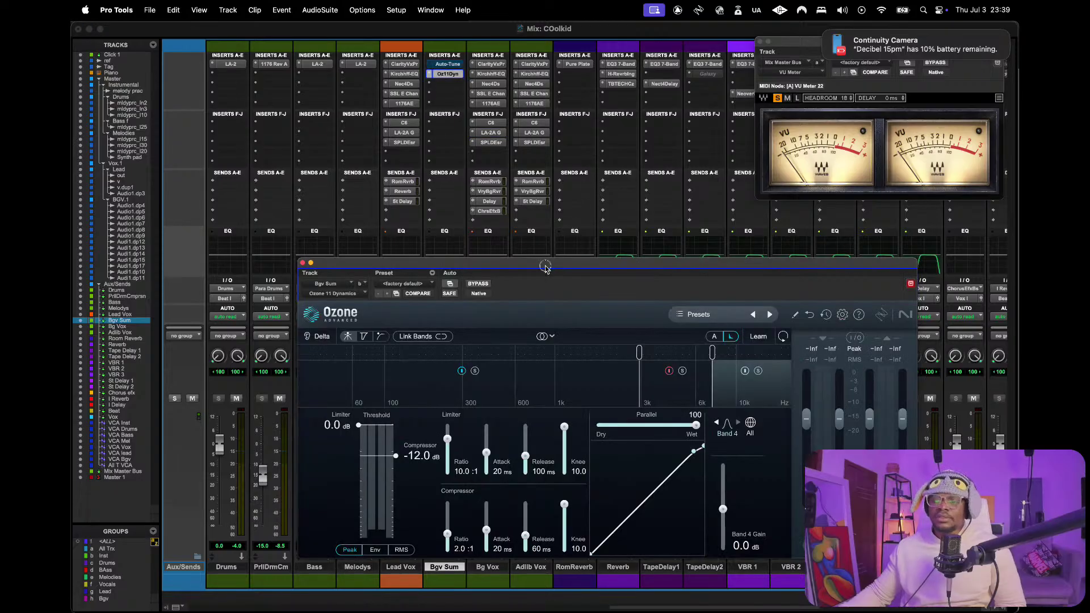
{"action": "left_click_drag", "start_coordinate": [545, 267], "coordinate": [473, 97]}
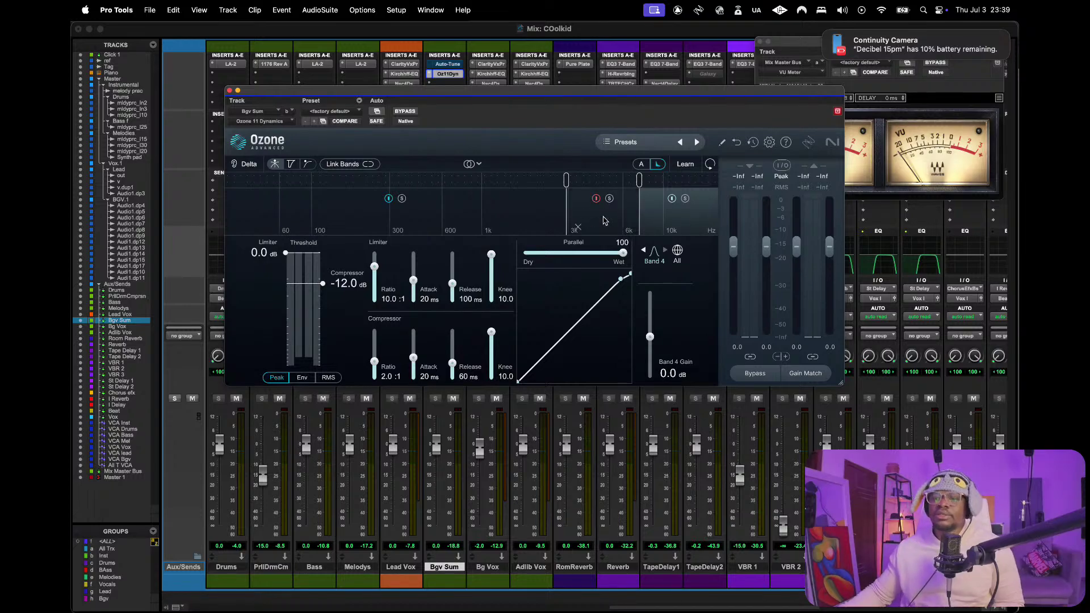
{"action": "left_click", "coordinate": [583, 229]}
{"action": "key", "text": "space"}
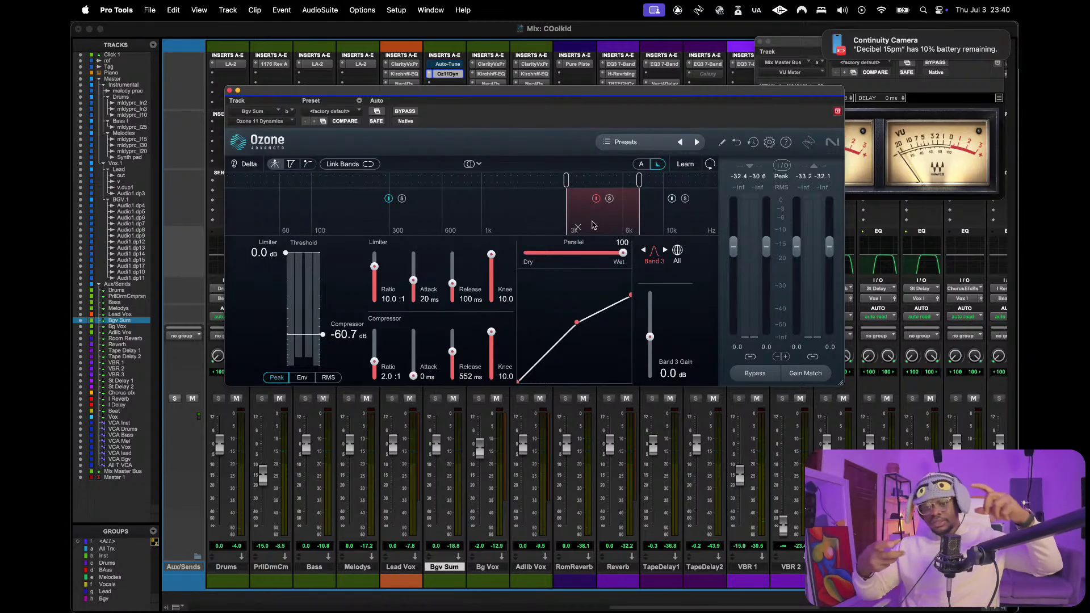
{"action": "key", "text": "space"}
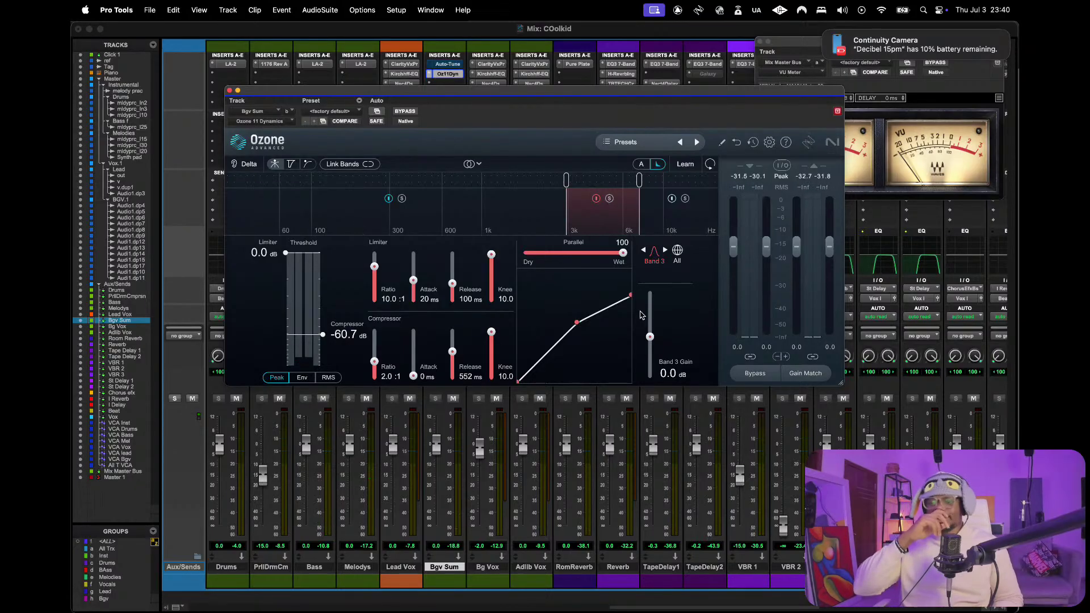
{"action": "left_click", "coordinate": [230, 91]}
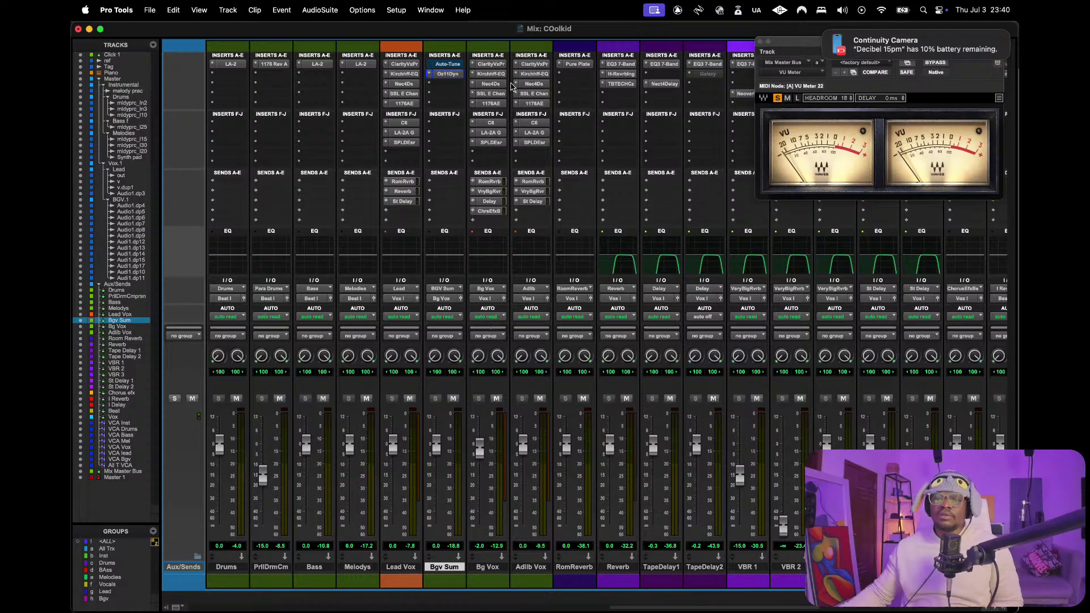
- Play the song and check the SPL De-Esser on the Bg Vox track
{"action": "key", "text": "space"}
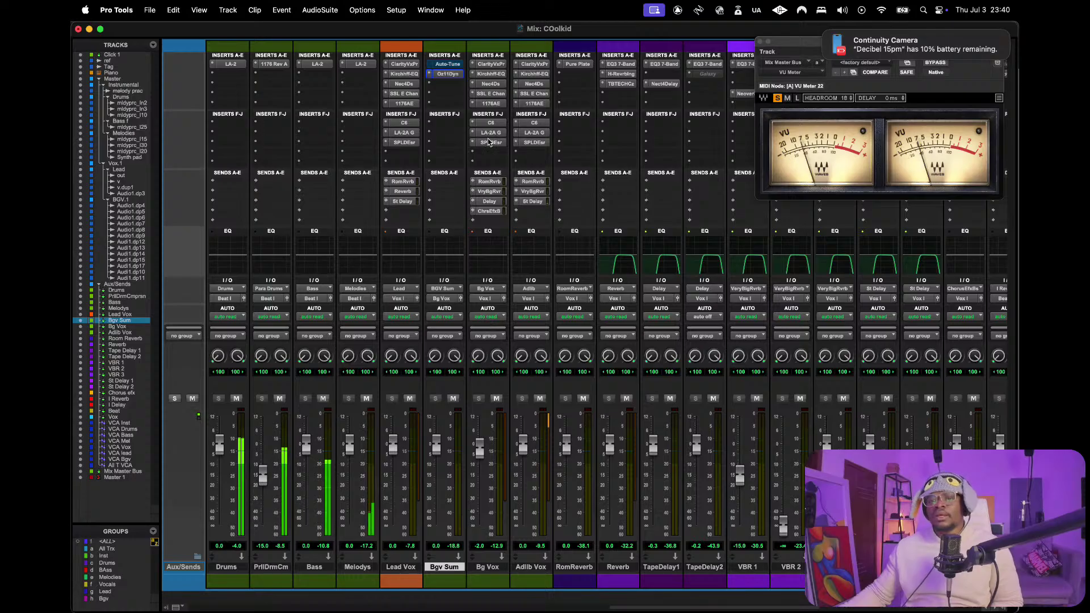
{"action": "left_click", "coordinate": [490, 142]}
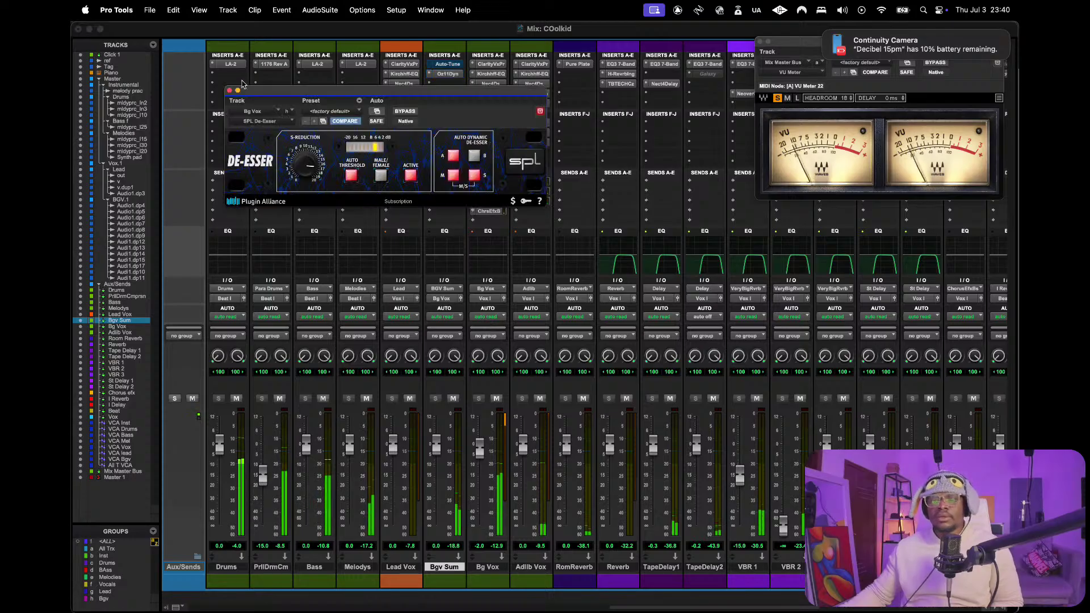
{"action": "key", "text": "super+w"}
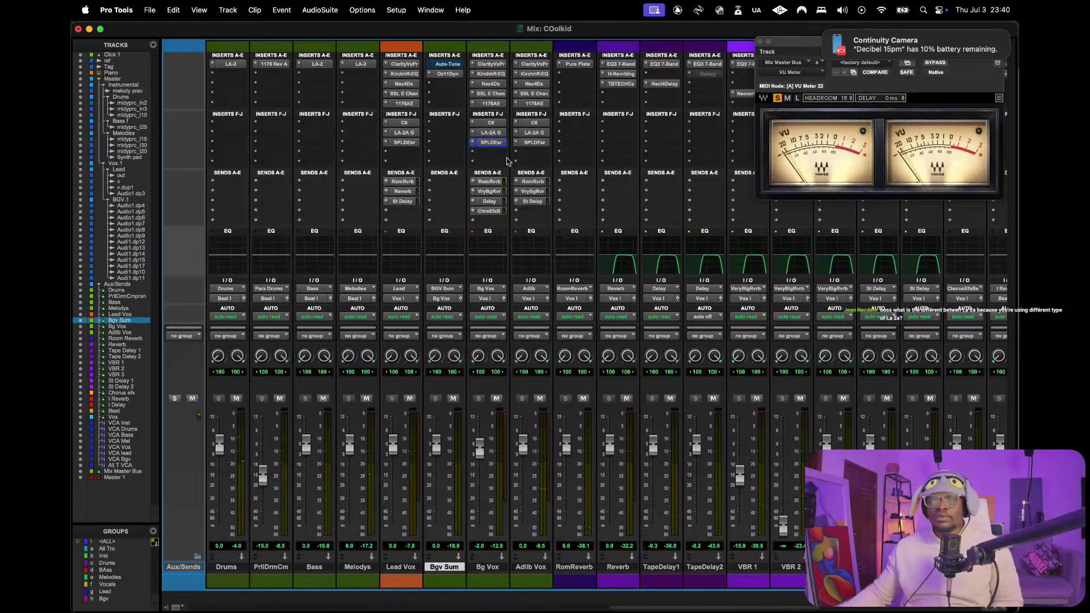
- Dismiss the Continuity Camera notification and move the VU Meter window slightly higher
{"action": "left_click", "coordinate": [824, 35]}
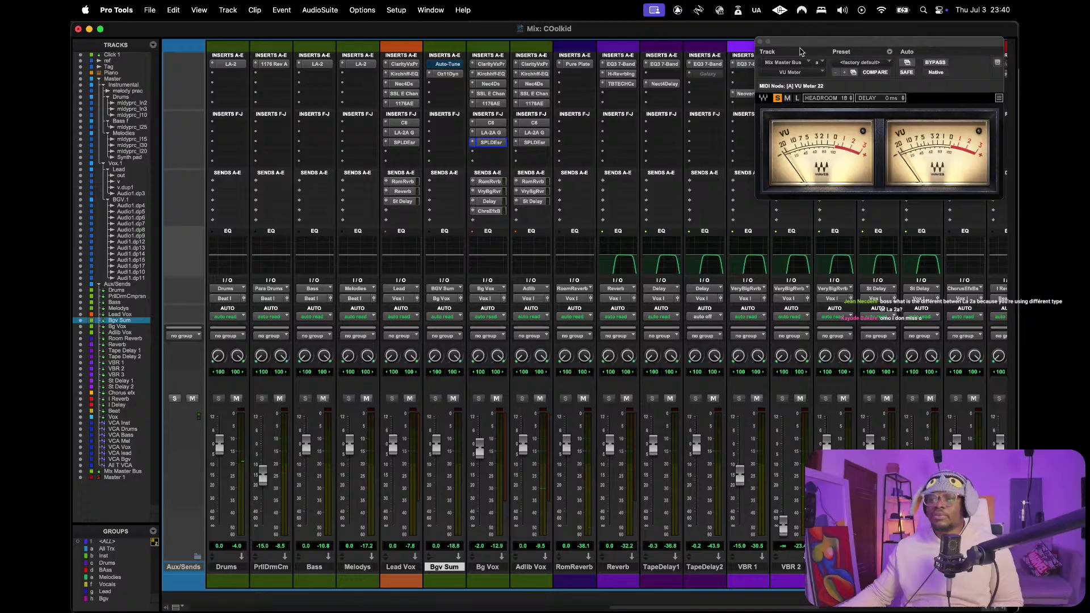
{"action": "mouse_move", "coordinate": [800, 51]}
{"action": "left_mouse_down"}
{"action": "mouse_move", "coordinate": [778, 73]}
{"action": "mouse_move", "coordinate": [795, 41]}
{"action": "left_mouse_up"}
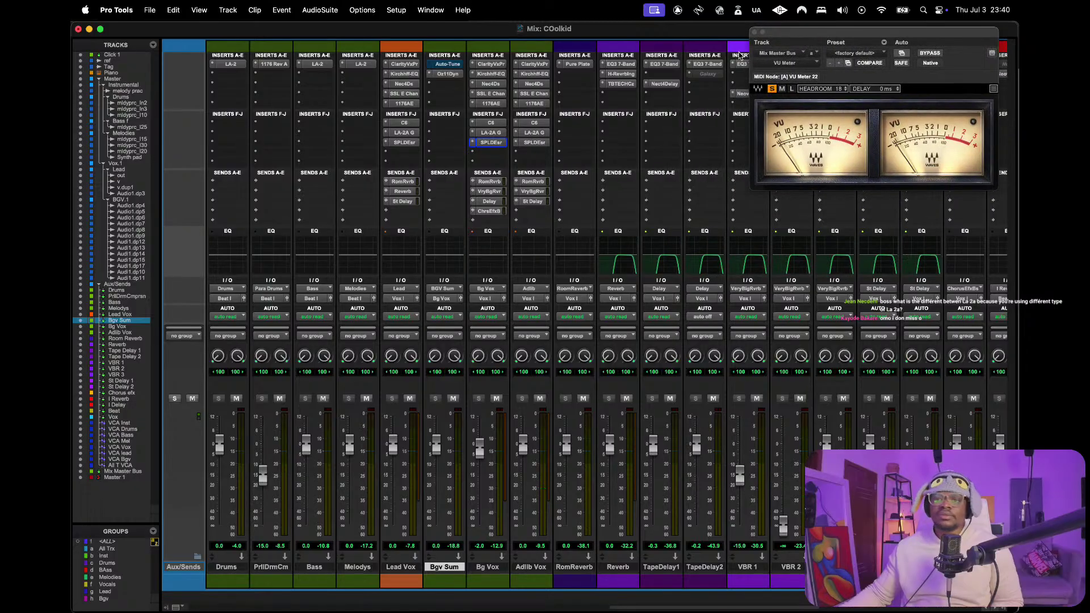
- Review the LA-2A on the Bg Vox track and the levels of the effects, Beat and Vox tracks during playback
{"action": "left_click", "coordinate": [491, 133]}
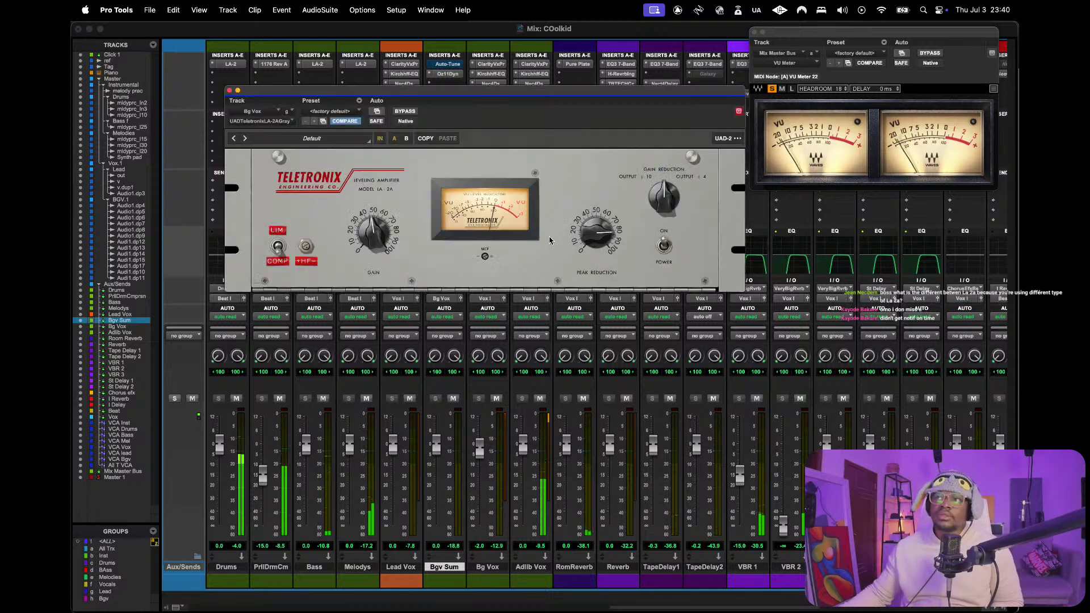
{"action": "scroll", "coordinate": [937, 345], "scroll_direction": "right", "scroll_amount": 10}
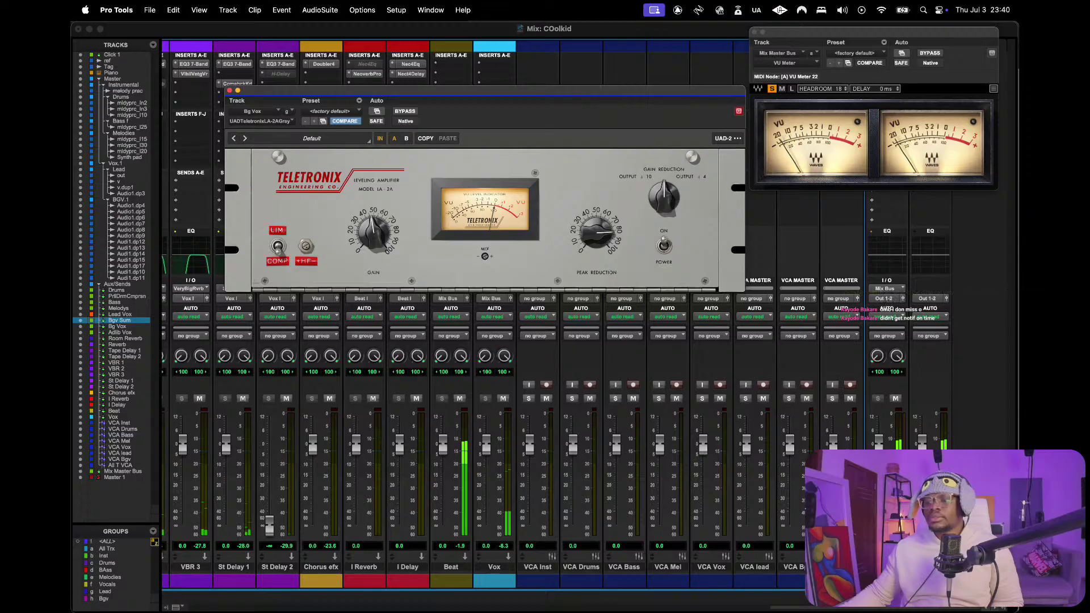
{"action": "scroll", "coordinate": [542, 364], "scroll_direction": "left", "scroll_amount": 5}
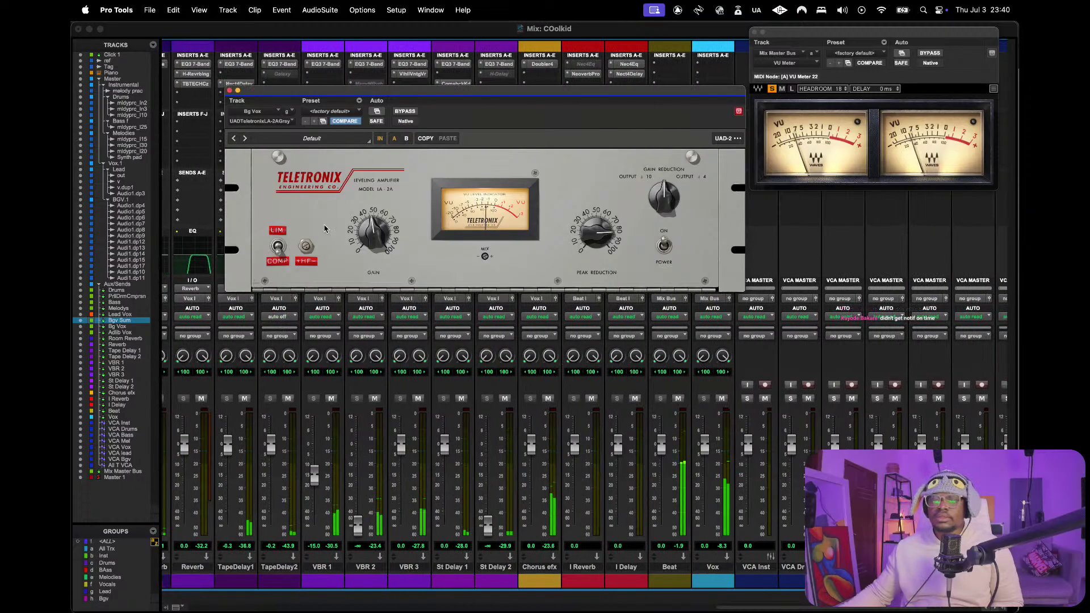
{"action": "left_click", "coordinate": [229, 91]}
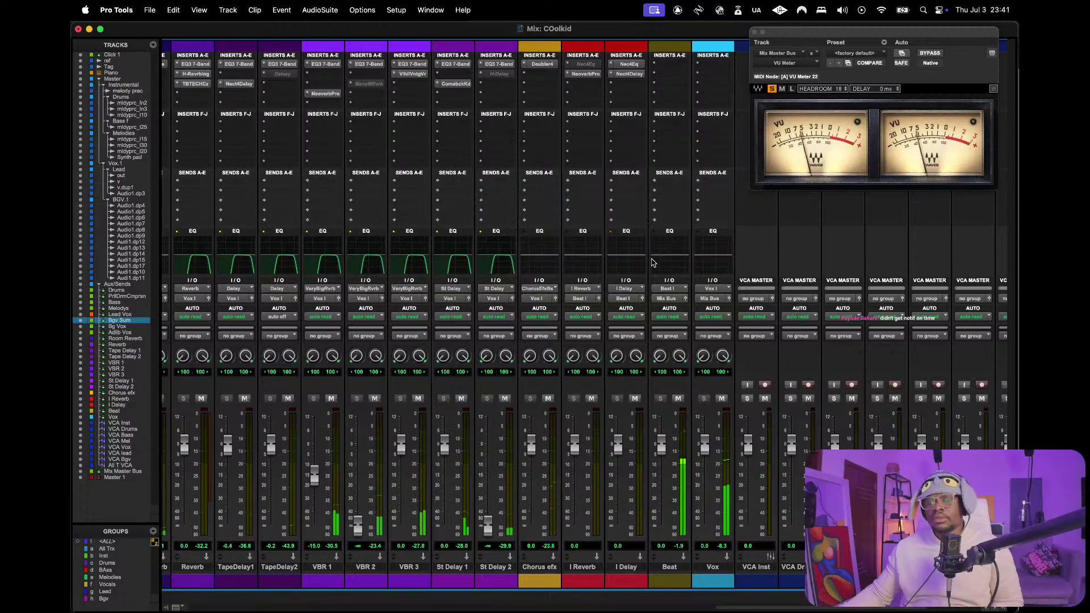
- Set the Bg Vox track's Delay send level to -22.0 dB and check the Nectar 4 Delay on Tape Delay 1
{"action": "scroll", "coordinate": [653, 262], "scroll_direction": "left", "scroll_amount": 10}
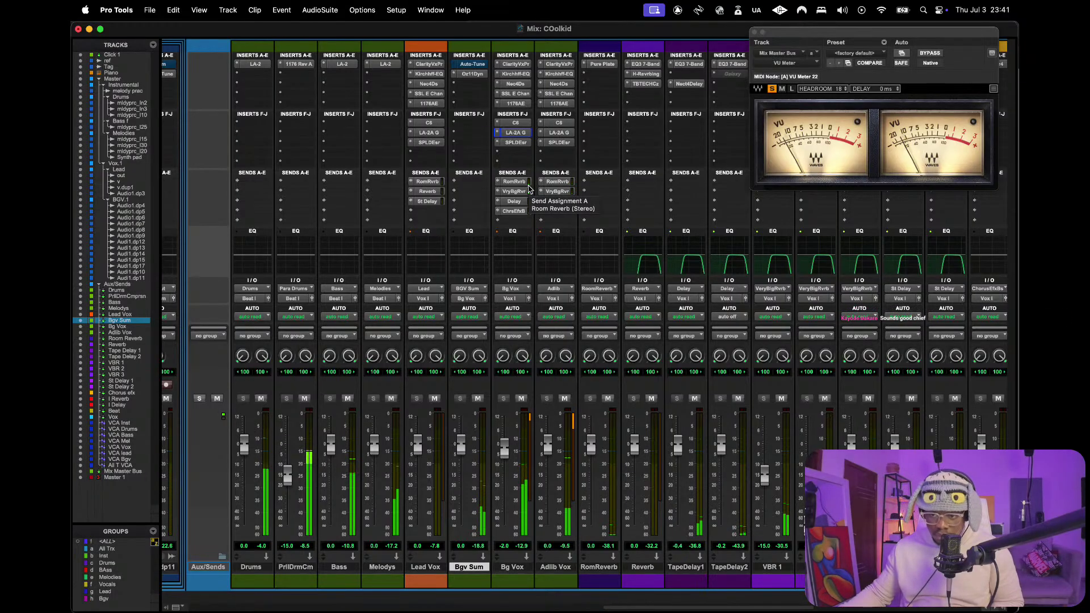
{"action": "left_click", "coordinate": [527, 192]}
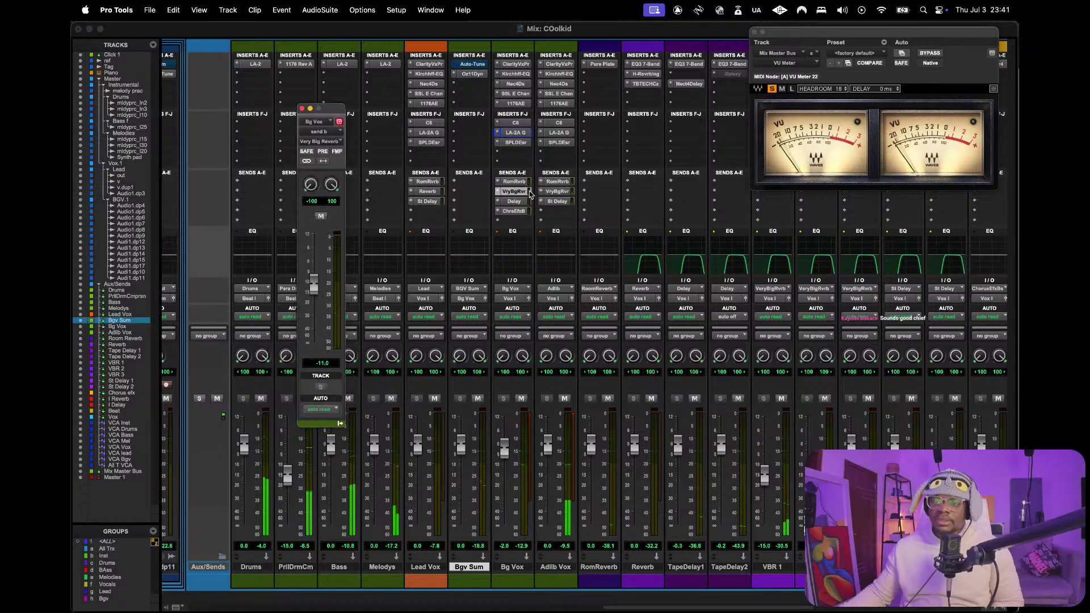
{"action": "scroll", "coordinate": [409, 245], "scroll_direction": "right", "scroll_amount": 2}
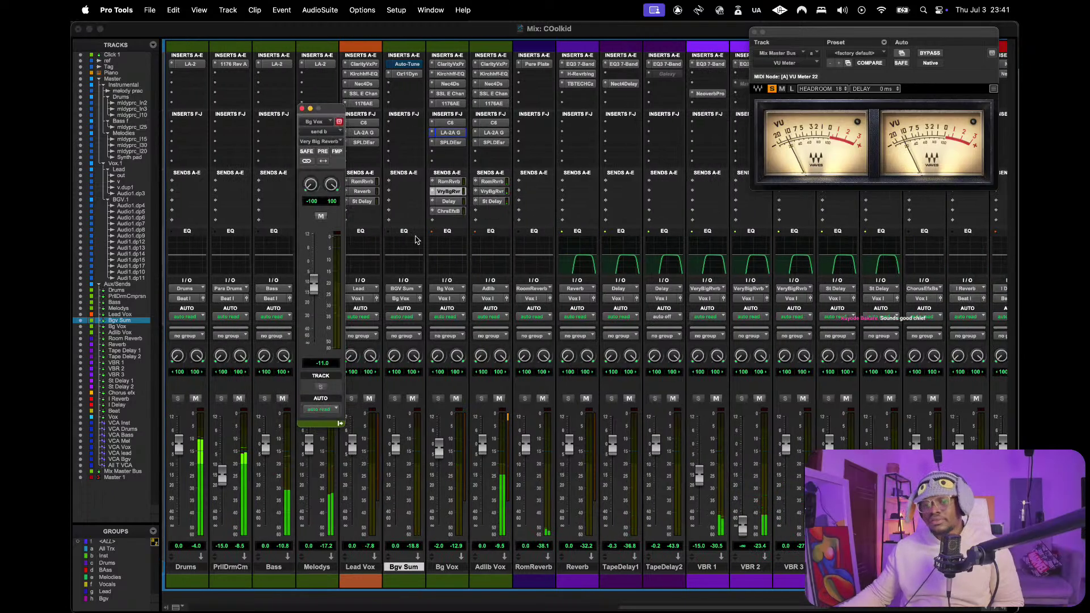
{"action": "left_click", "coordinate": [462, 204]}
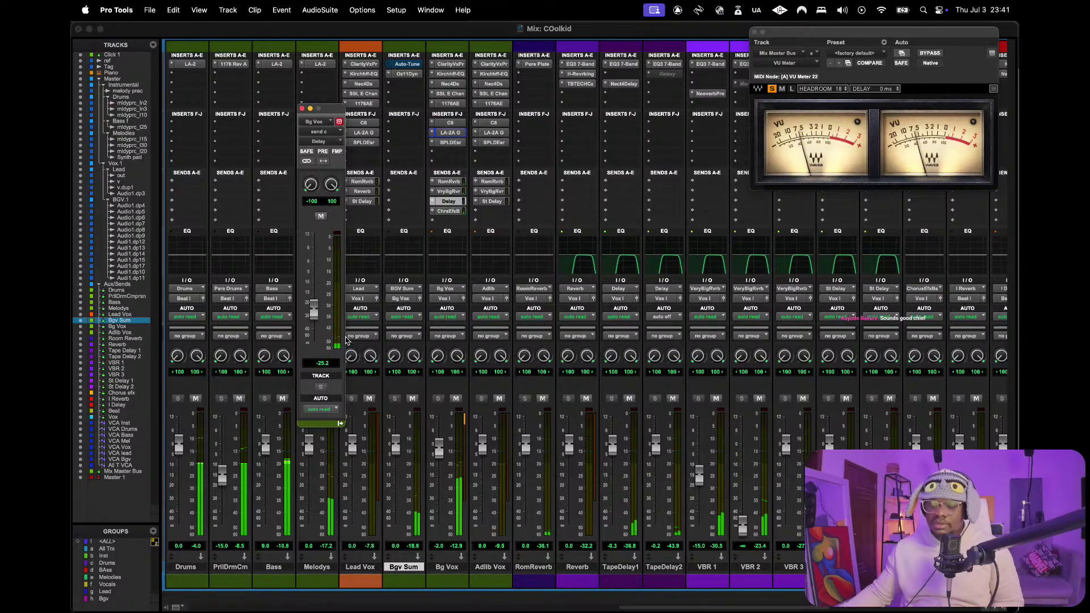
{"action": "left_click", "coordinate": [618, 86]}
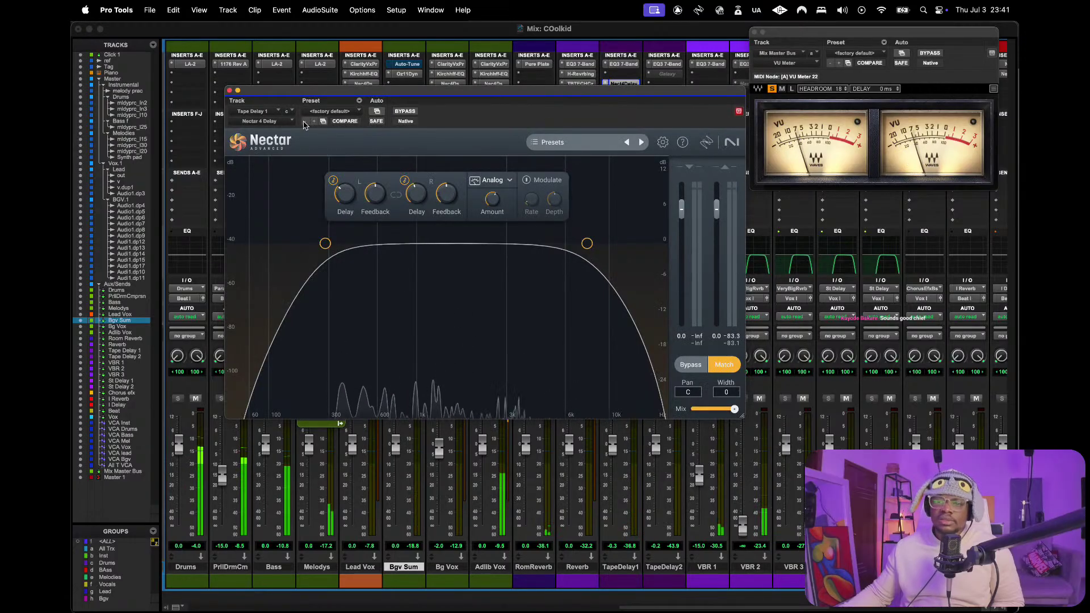
{"action": "mouse_move", "coordinate": [417, 199]}
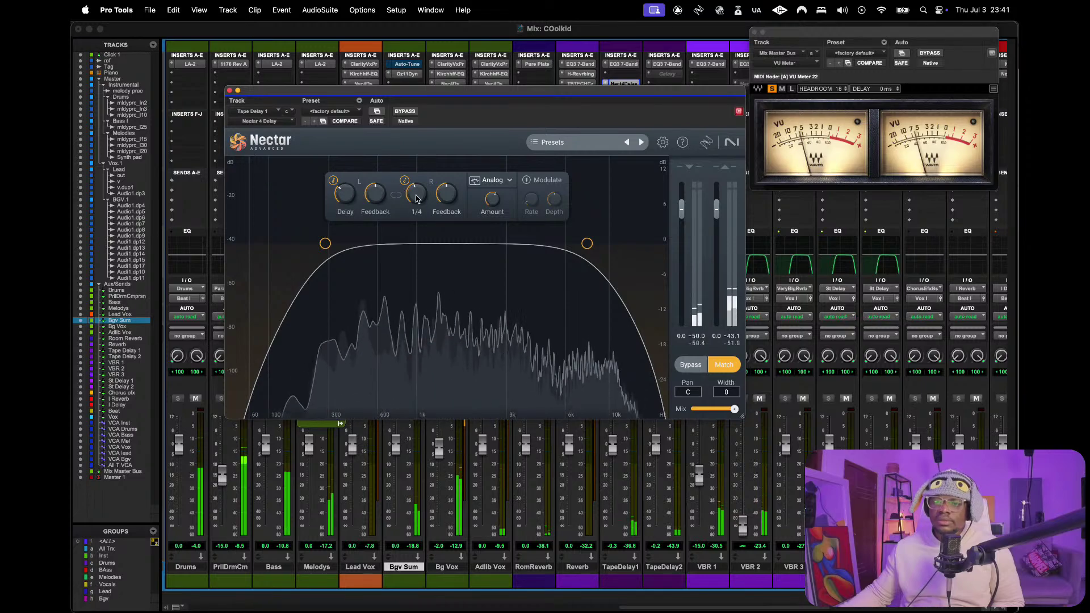
{"action": "key", "text": "super+w"}
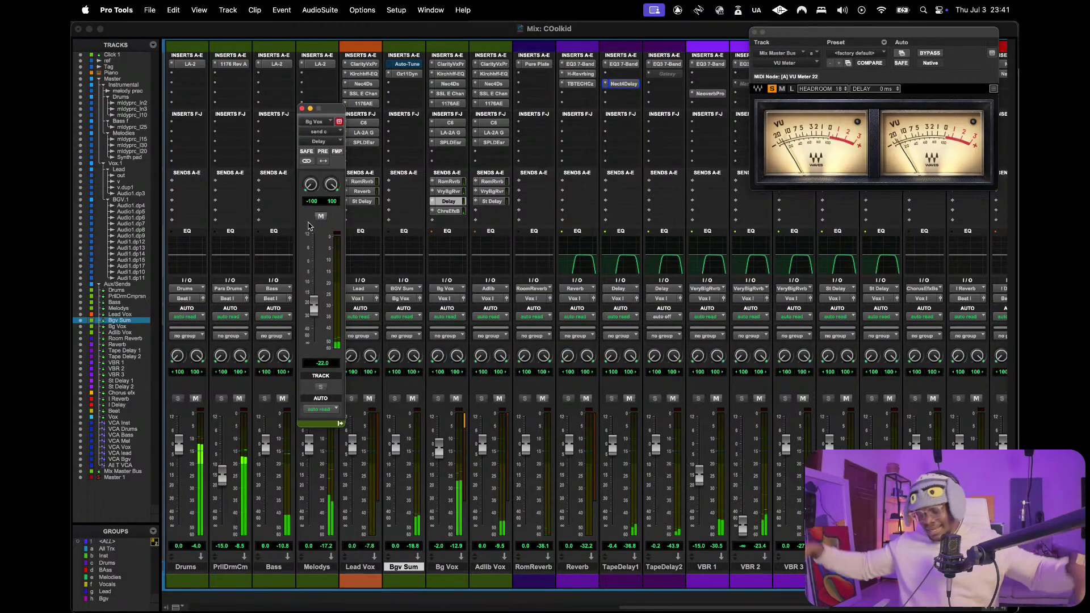
- Stop playback in the Edit window, close the send window and bring the Audio 1.dup3 track into view
{"action": "key", "text": "super+equal"}
{"action": "key", "text": "space"}
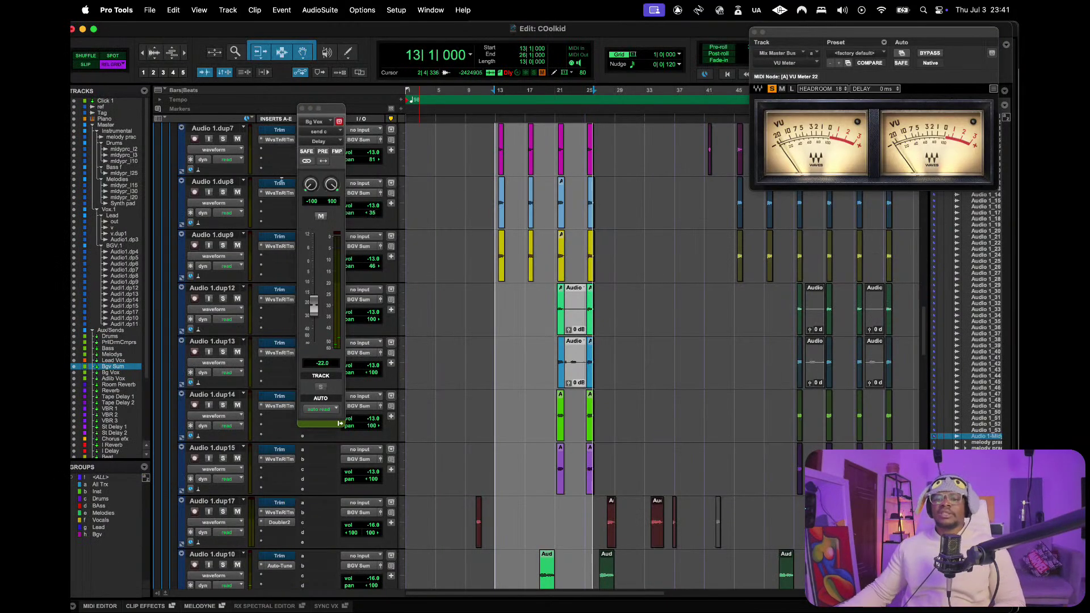
{"action": "left_click", "coordinate": [302, 108]}
{"action": "scroll", "coordinate": [504, 202], "scroll_direction": "up", "scroll_amount": 3}
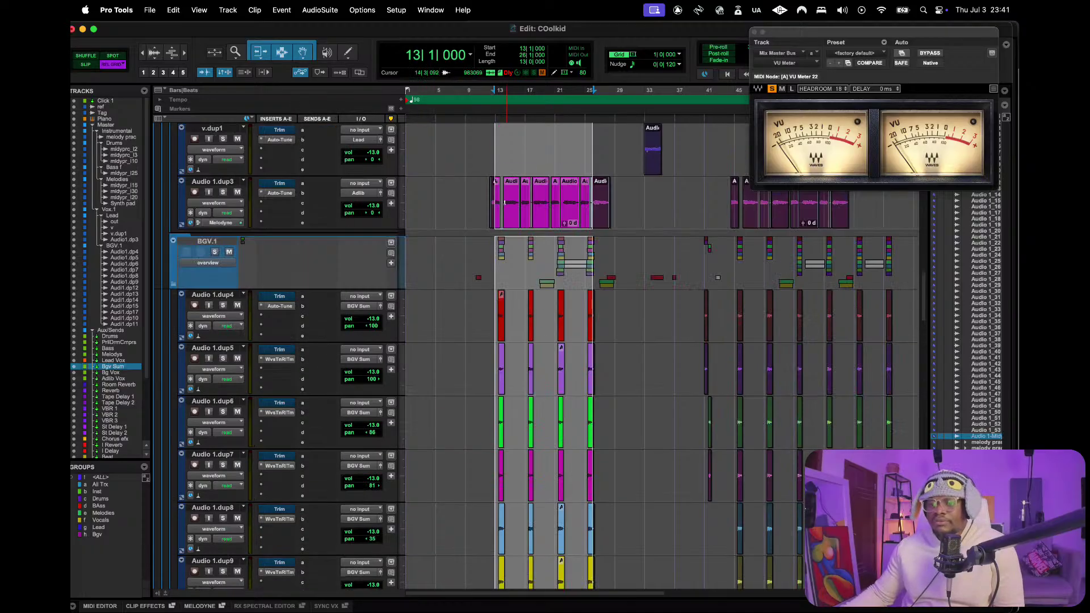
{"action": "scroll", "coordinate": [504, 202], "scroll_direction": "up", "scroll_amount": 3}
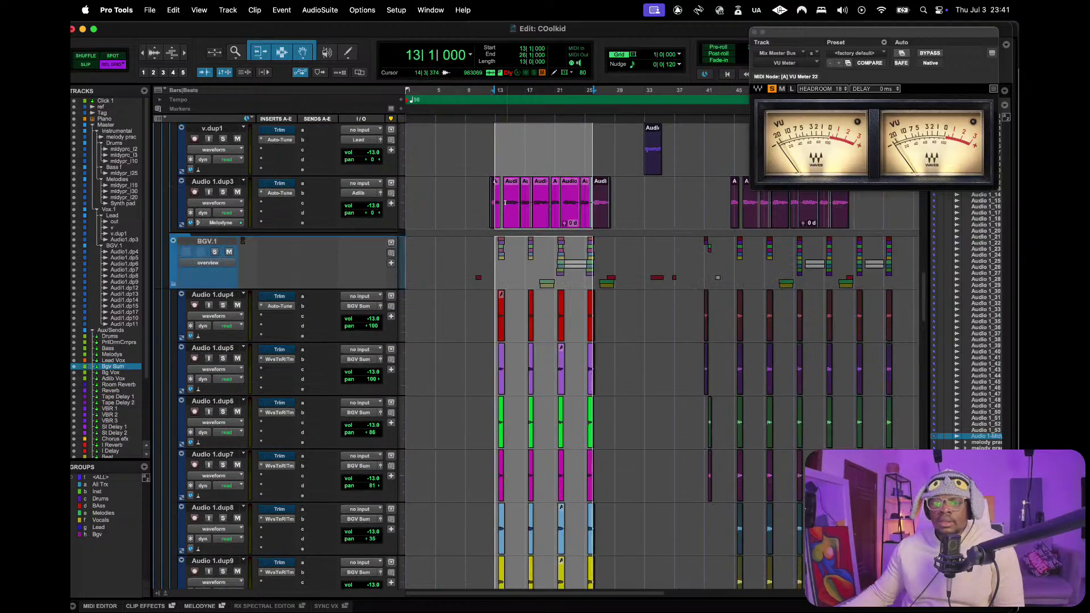
- Select bars 9 to 13 and the Audio 1.dup17 track, and play back that section
{"action": "scroll", "coordinate": [504, 202], "scroll_direction": "down", "scroll_amount": 15}
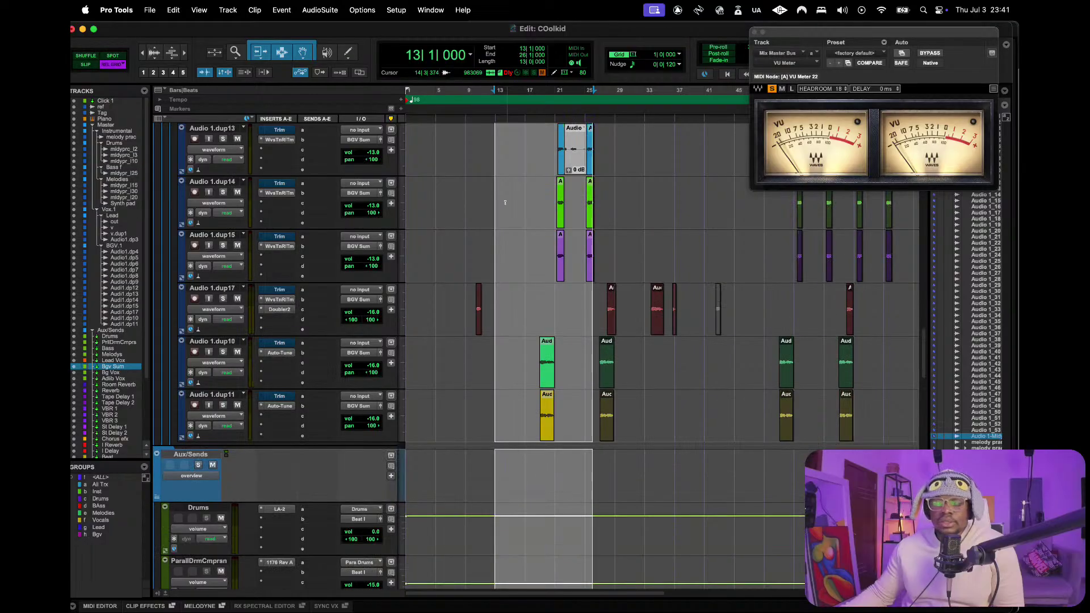
{"action": "left_click", "coordinate": [532, 289]}
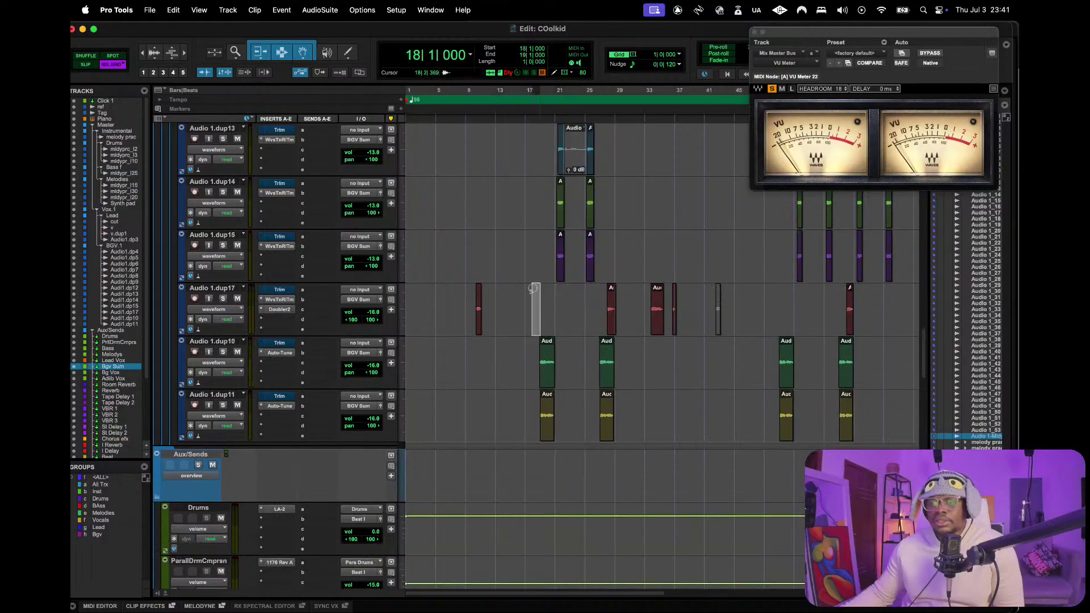
{"action": "left_click", "coordinate": [469, 108]}
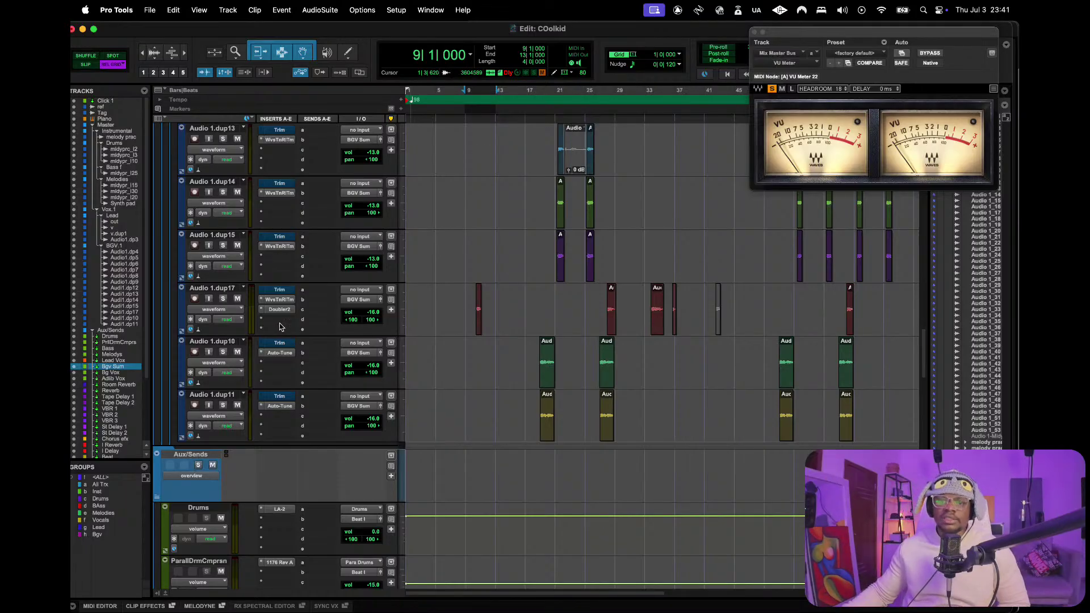
{"action": "left_click", "coordinate": [229, 289]}
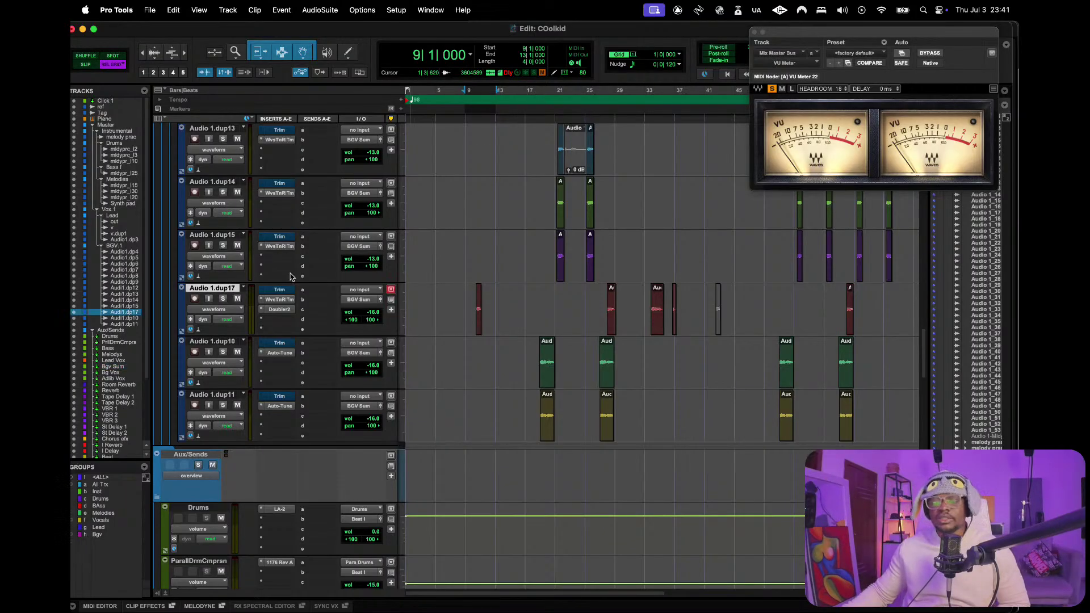
{"action": "key", "text": "space"}
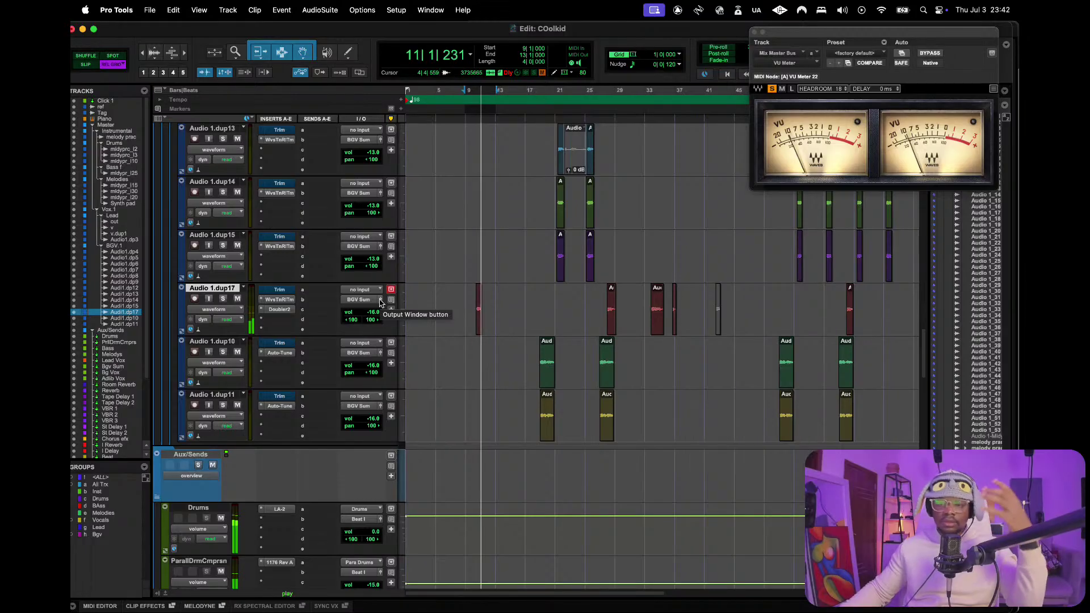
- Play the session from bar 33 to hear the Audio 1.dup17 phrases and stop playback
{"action": "left_click", "coordinate": [643, 102]}
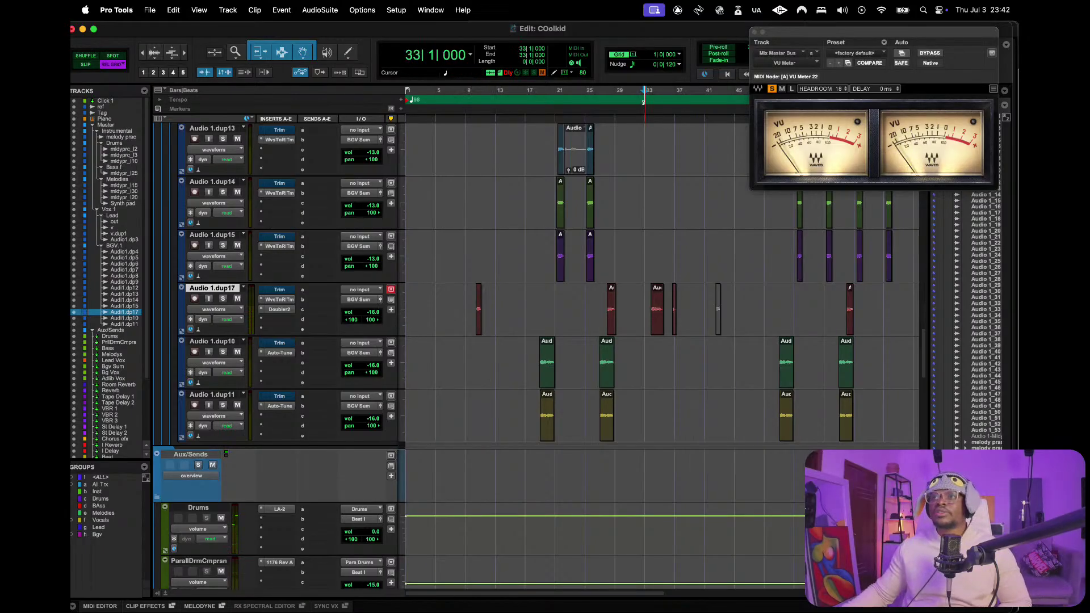
{"action": "key", "text": "space"}
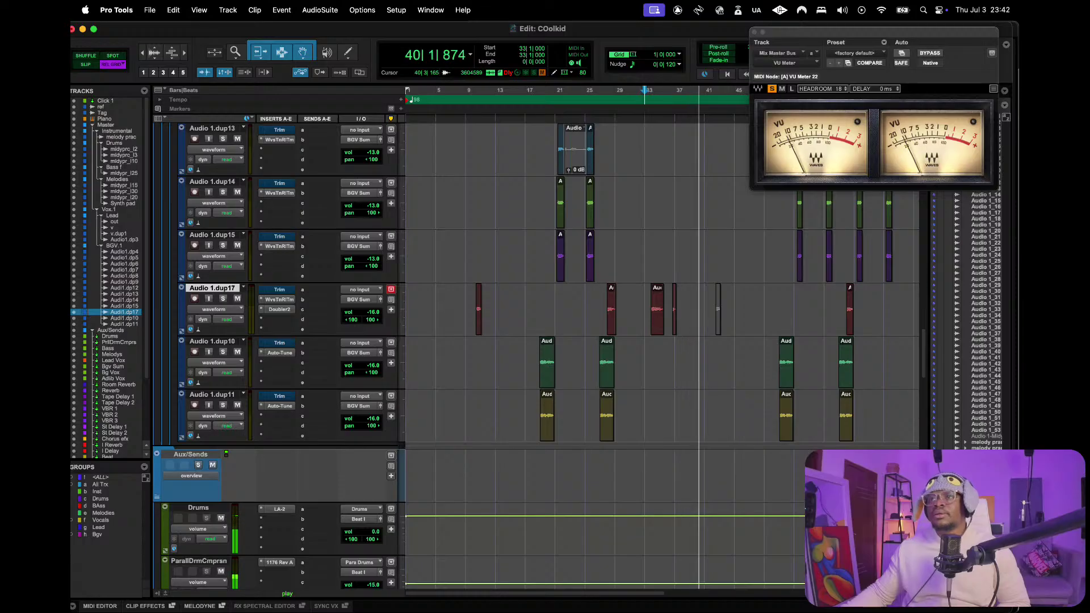
{"action": "key", "text": "space"}
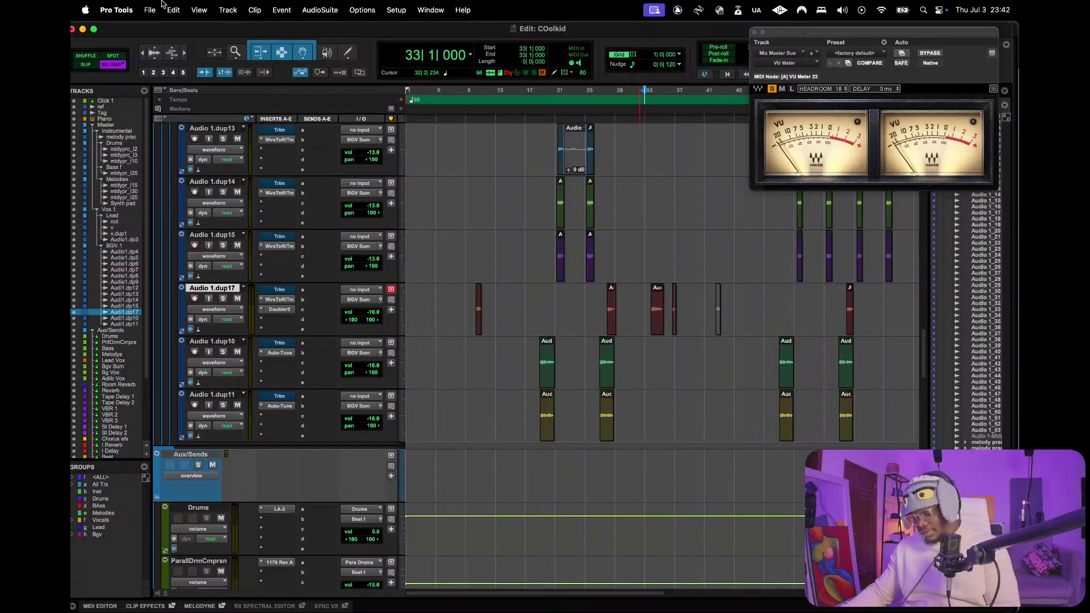
- Review the LA-2A compressor on the Bg Vox track in the Mix window and close it
{"action": "key", "text": "super+equal"}
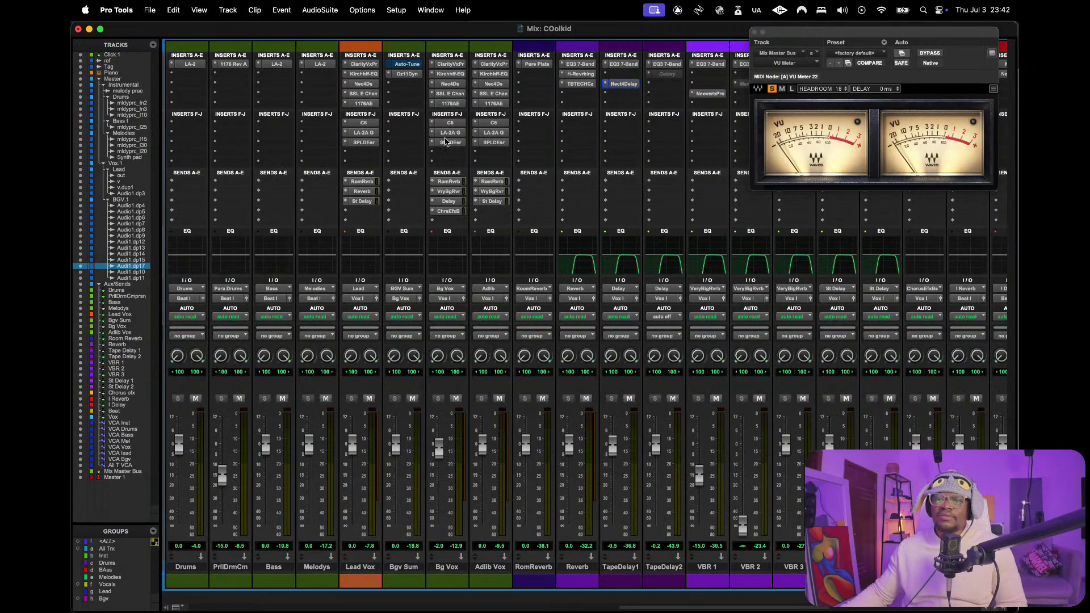
{"action": "left_click", "coordinate": [446, 133]}
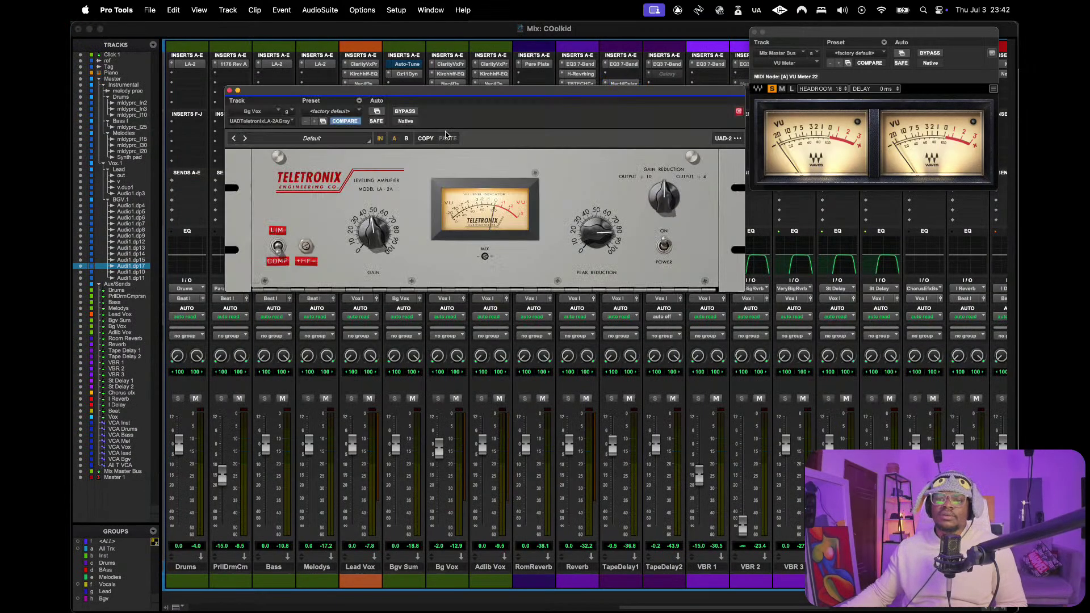
{"action": "left_click_drag", "start_coordinate": [447, 100], "coordinate": [420, 142]}
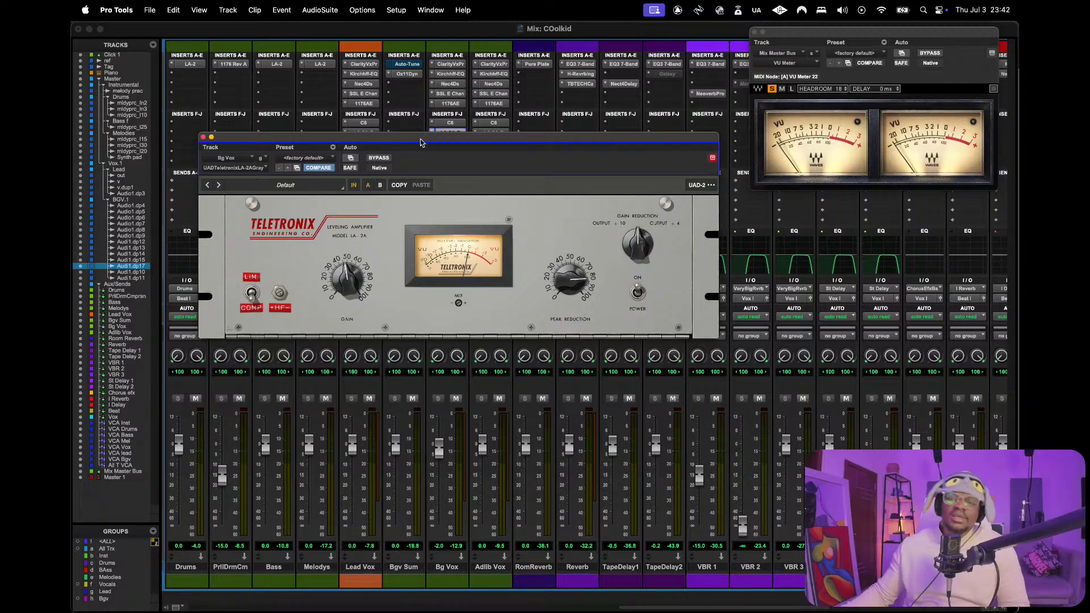
{"action": "left_click_drag", "start_coordinate": [421, 140], "coordinate": [437, 139]}
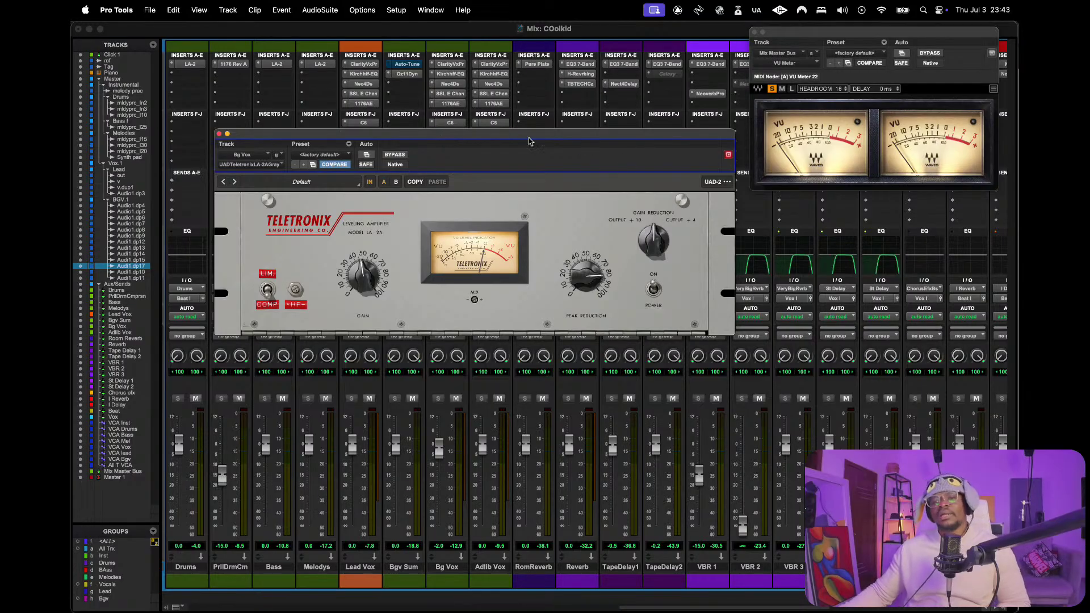
{"action": "left_click_drag", "start_coordinate": [528, 141], "coordinate": [496, 107]}
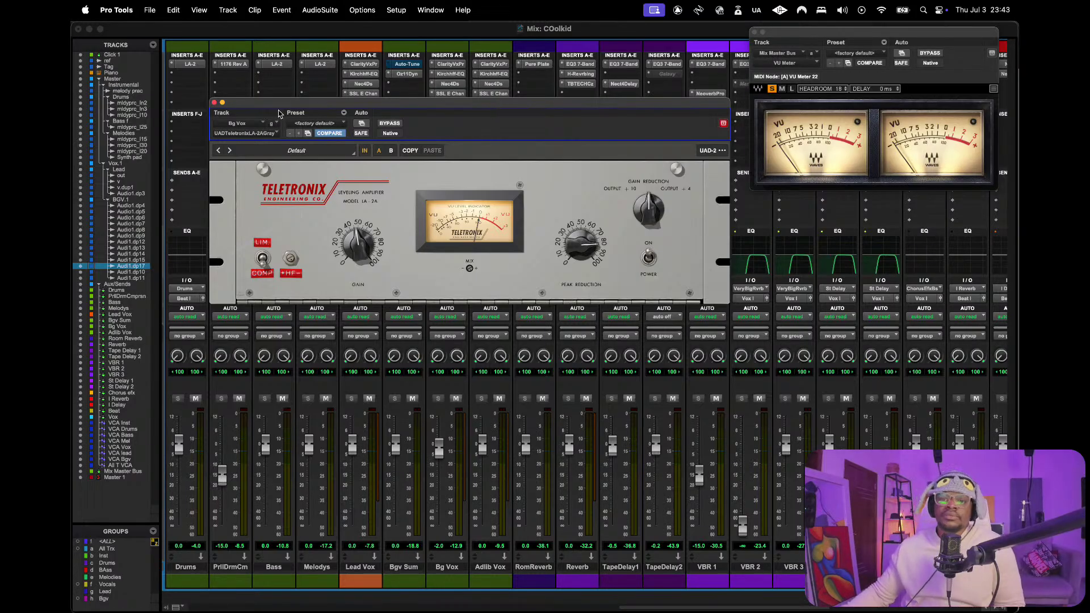
{"action": "left_click", "coordinate": [214, 103]}
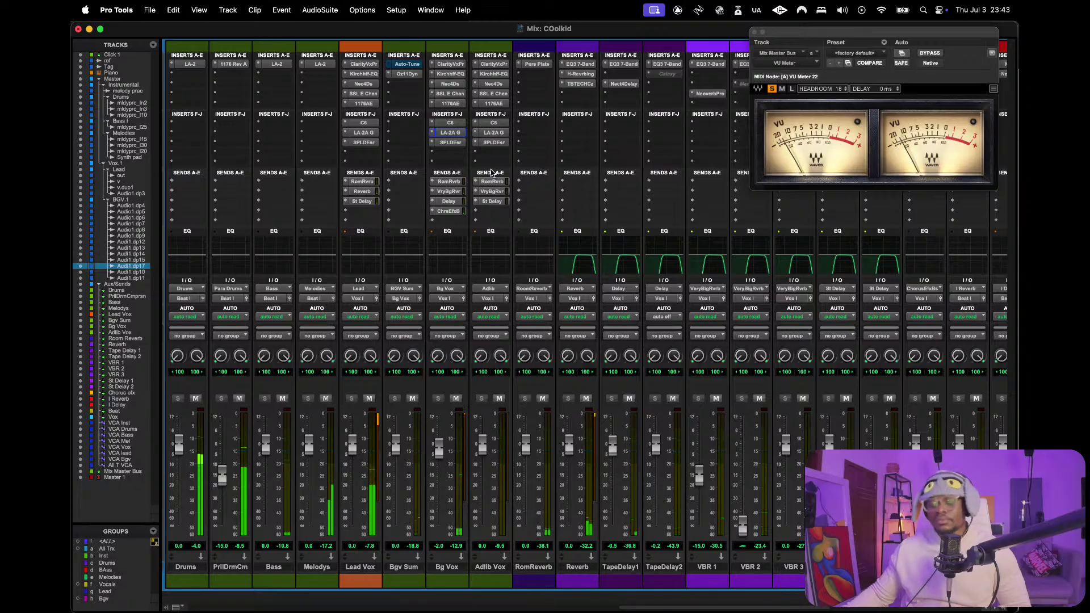
- Return to the Edit window and select bars 37 to 45 on the Synth pad track
{"action": "key", "text": "super+equal"}
{"action": "scroll", "coordinate": [614, 266], "scroll_direction": "up", "scroll_amount": 15}
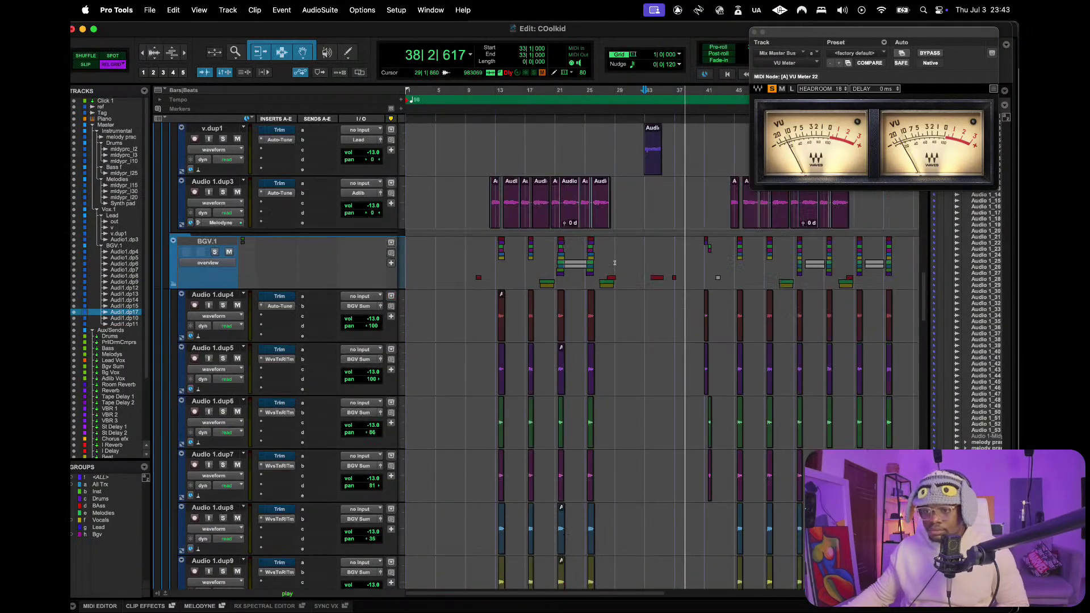
{"action": "scroll", "coordinate": [615, 266], "scroll_direction": "down", "scroll_amount": 5}
{"action": "scroll", "coordinate": [615, 266], "scroll_direction": "up", "scroll_amount": 6}
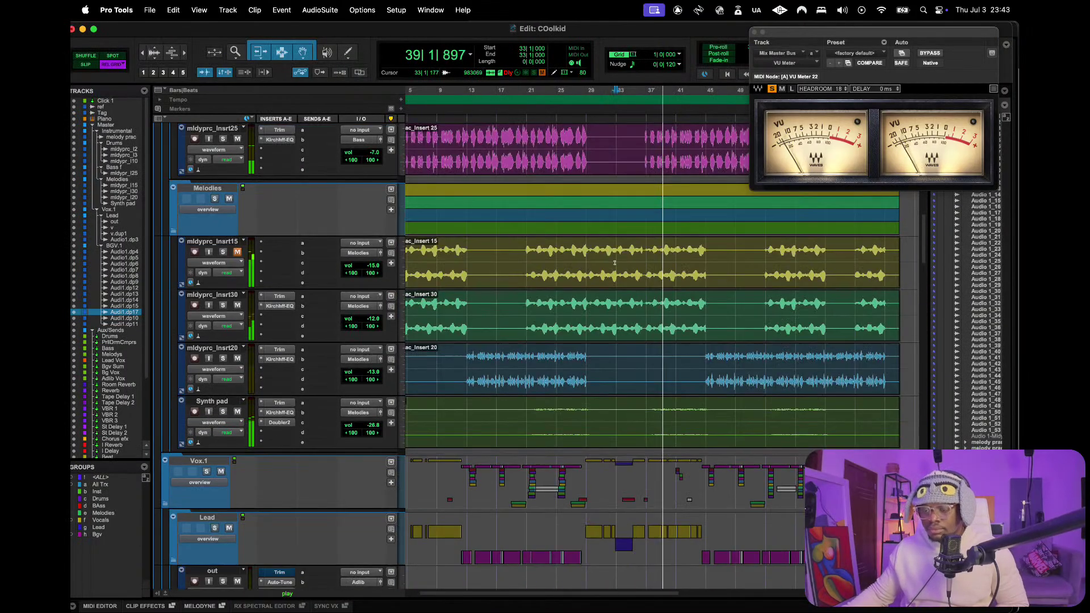
{"action": "scroll", "coordinate": [615, 265], "scroll_direction": "down", "scroll_amount": 2}
{"action": "scroll", "coordinate": [614, 263], "scroll_direction": "right", "scroll_amount": 3}
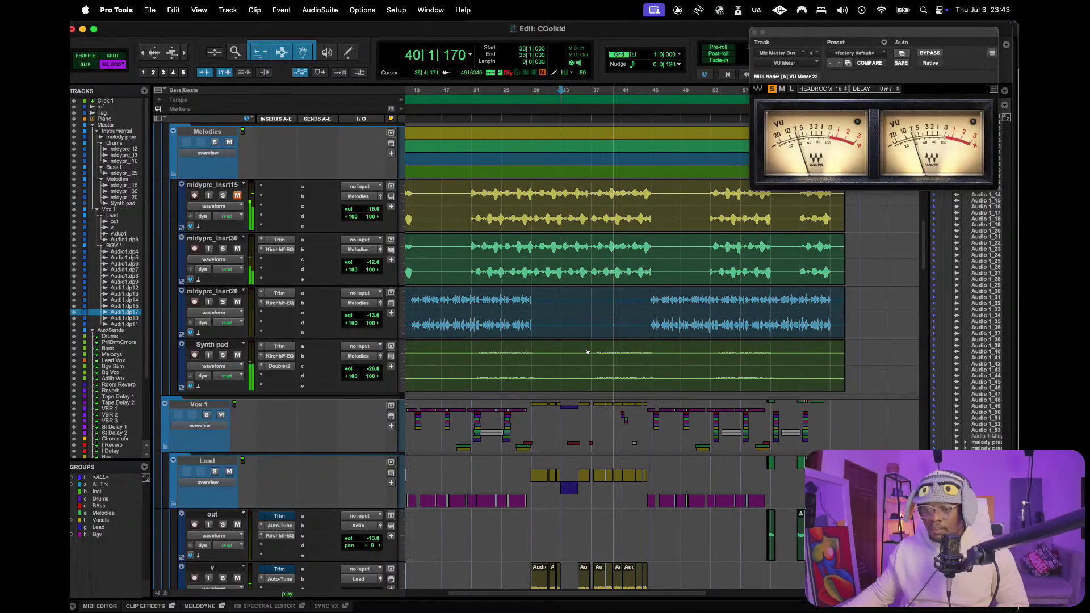
{"action": "left_click_drag", "start_coordinate": [590, 363], "coordinate": [653, 363]}
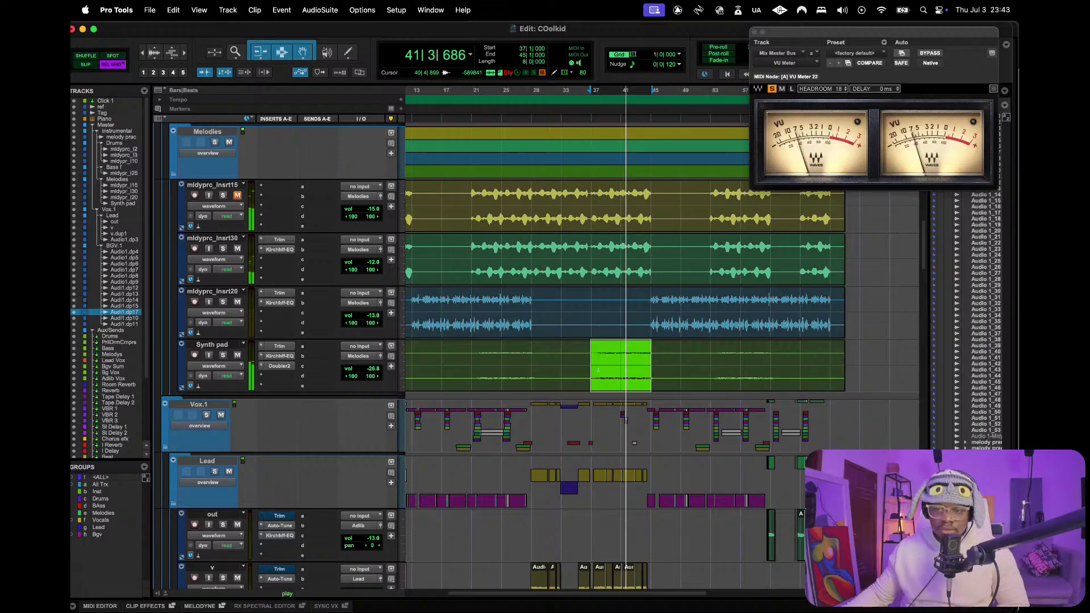
- Set the Synth pad track's volume to -27.0 dB and close its output window
{"action": "left_click", "coordinate": [380, 357]}
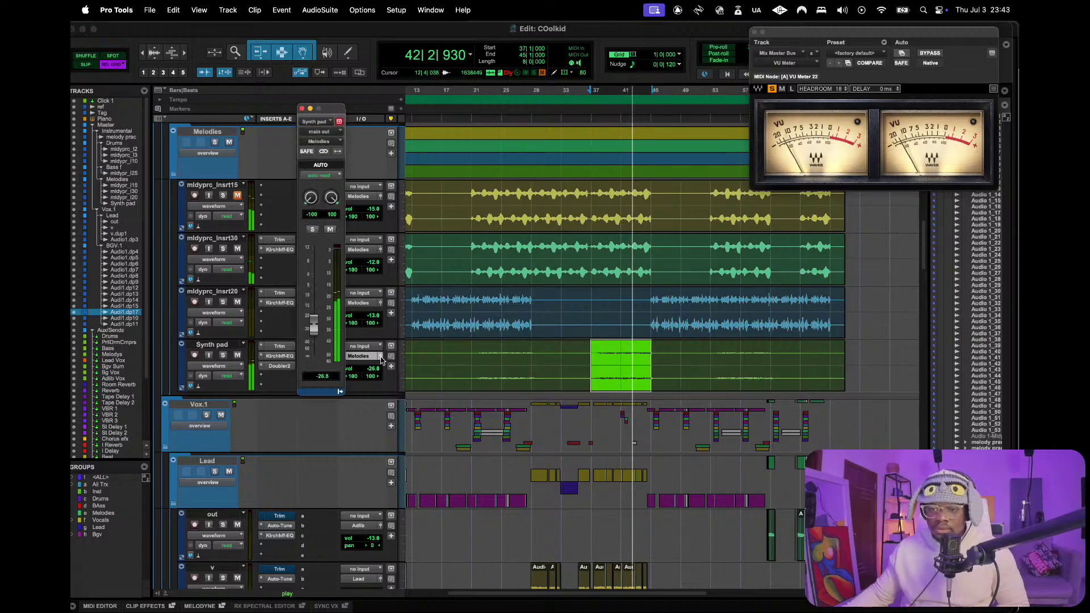
{"action": "left_click", "coordinate": [328, 376]}
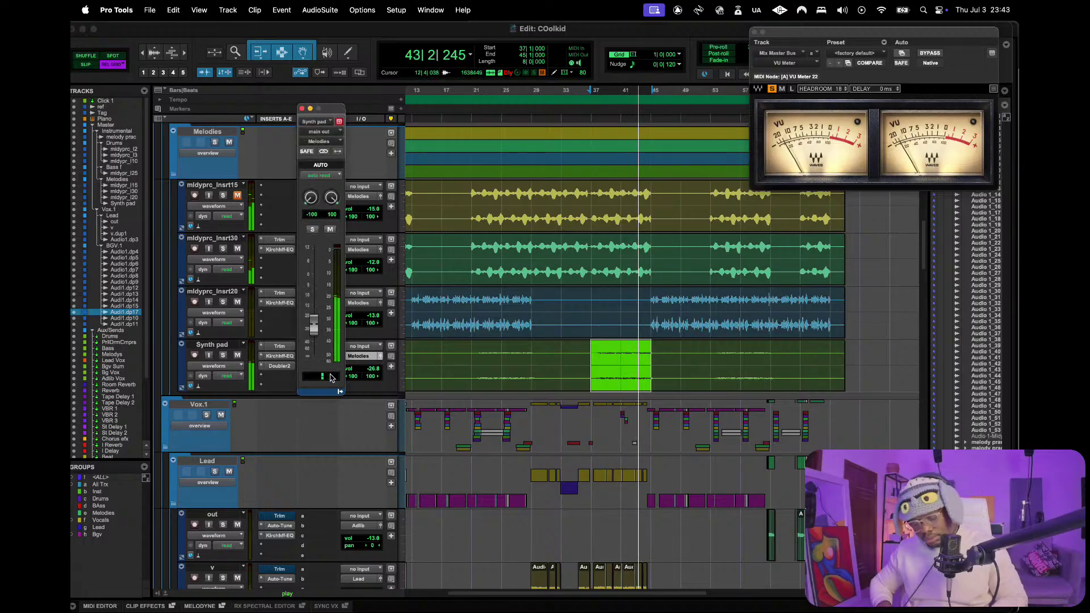
{"action": "type", "text": "-27"}
{"action": "key", "text": "Return"}
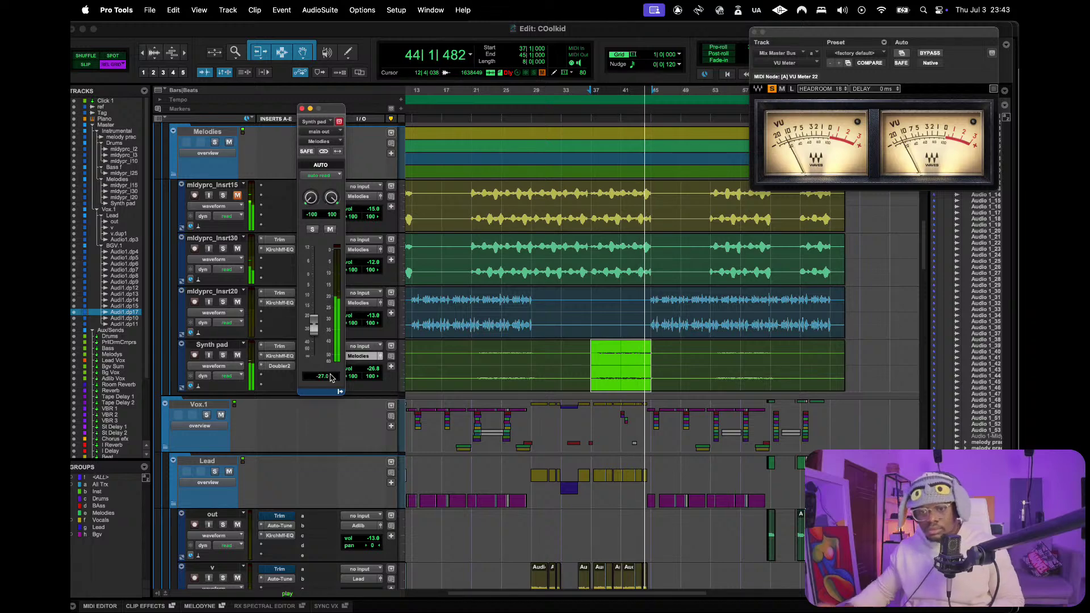
{"action": "left_click", "coordinate": [302, 109]}
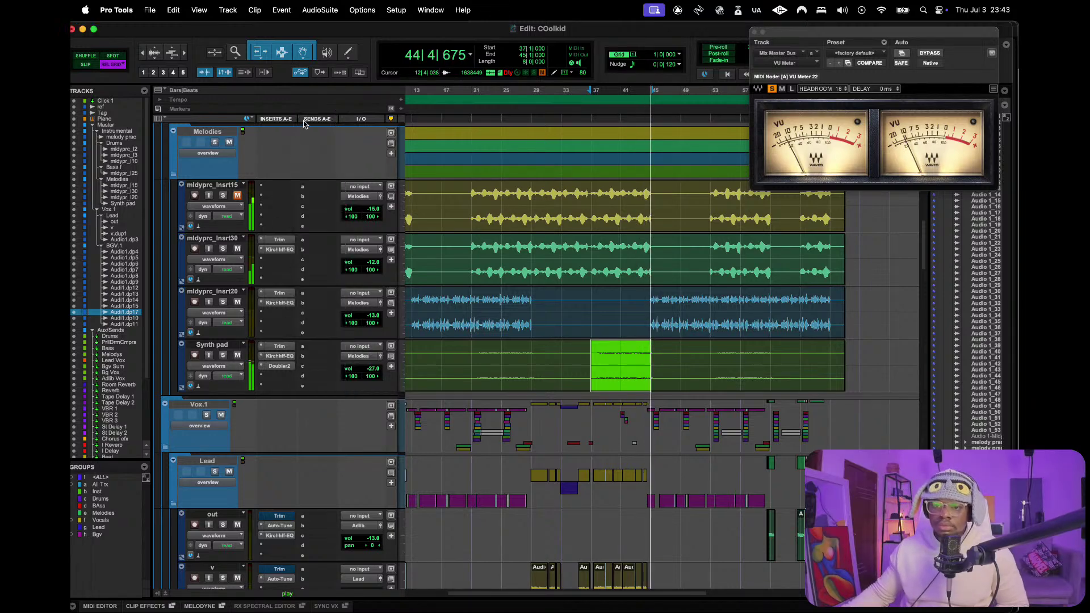
- Review the drum, melody, lead and background vocal tracks in the Edit window during playback
{"action": "scroll", "coordinate": [491, 325], "scroll_direction": "up", "scroll_amount": 5}
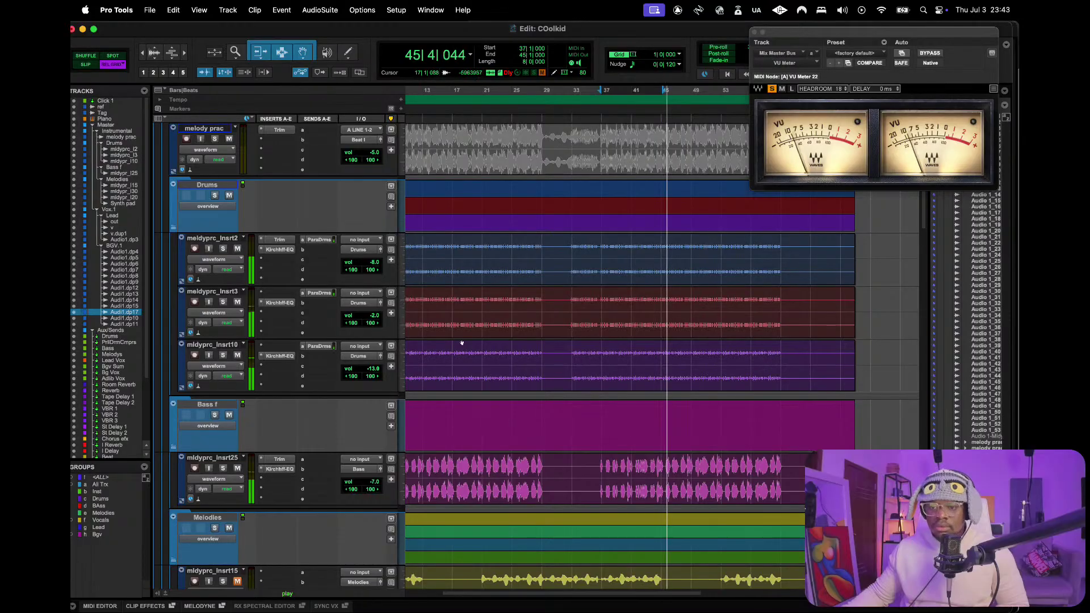
{"action": "scroll", "coordinate": [502, 324], "scroll_direction": "up", "scroll_amount": 5}
{"action": "scroll", "coordinate": [510, 325], "scroll_direction": "down", "scroll_amount": 5}
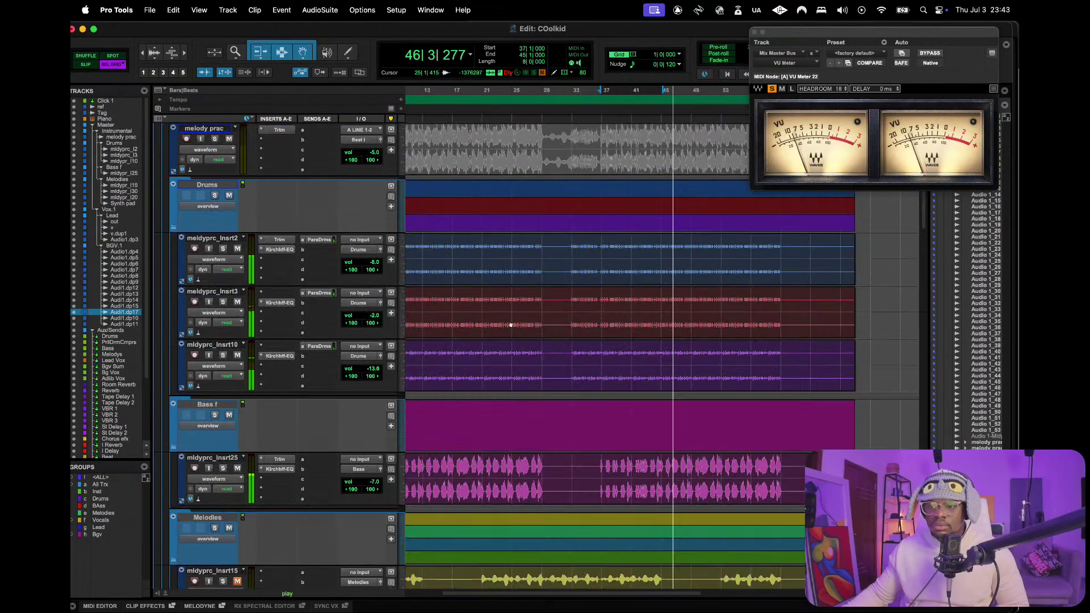
{"action": "scroll", "coordinate": [510, 325], "scroll_direction": "down", "scroll_amount": 5}
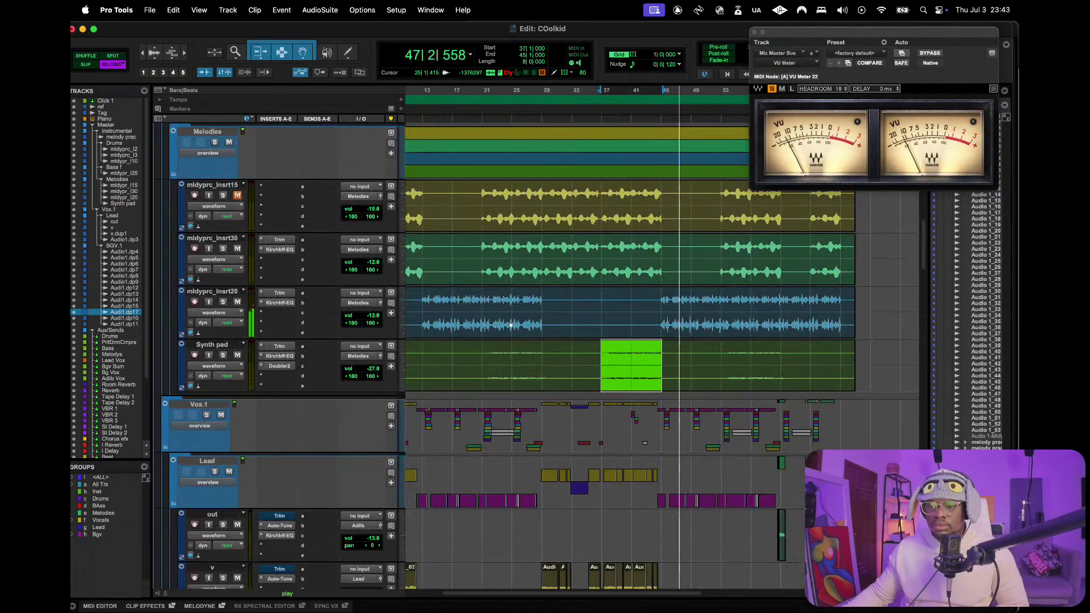
{"action": "scroll", "coordinate": [511, 325], "scroll_direction": "down", "scroll_amount": 10}
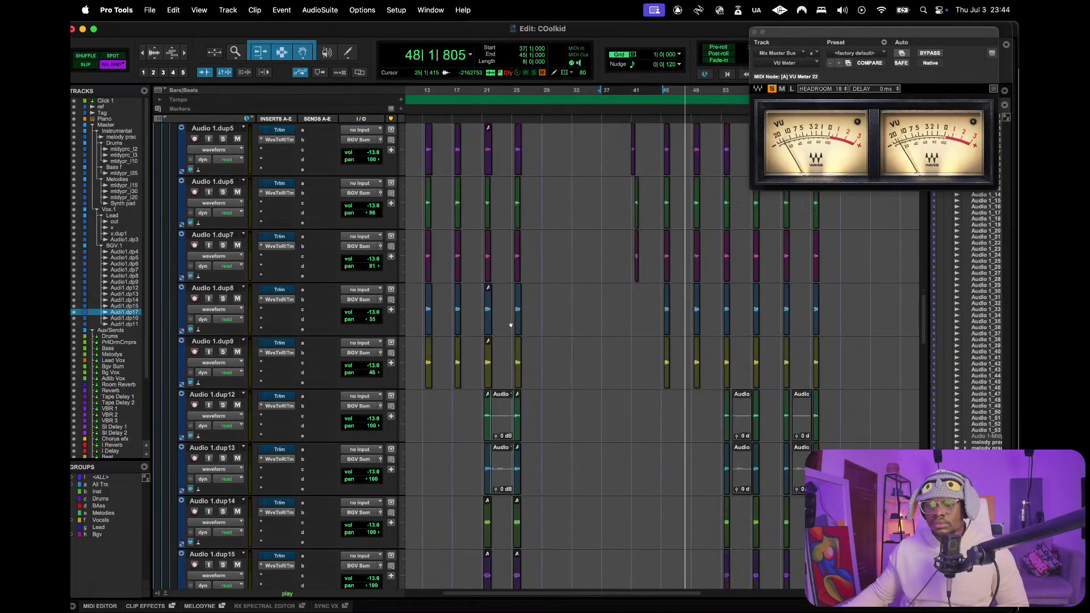
{"action": "scroll", "coordinate": [510, 325], "scroll_direction": "down", "scroll_amount": 5}
{"action": "scroll", "coordinate": [511, 325], "scroll_direction": "down", "scroll_amount": 6}
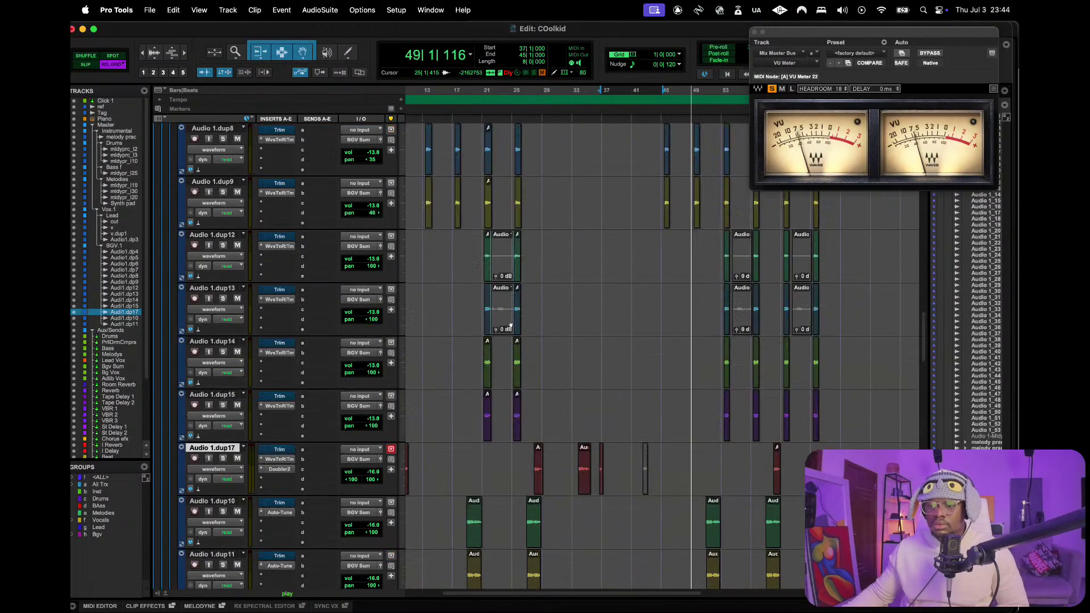
{"action": "scroll", "coordinate": [511, 325], "scroll_direction": "up", "scroll_amount": 5}
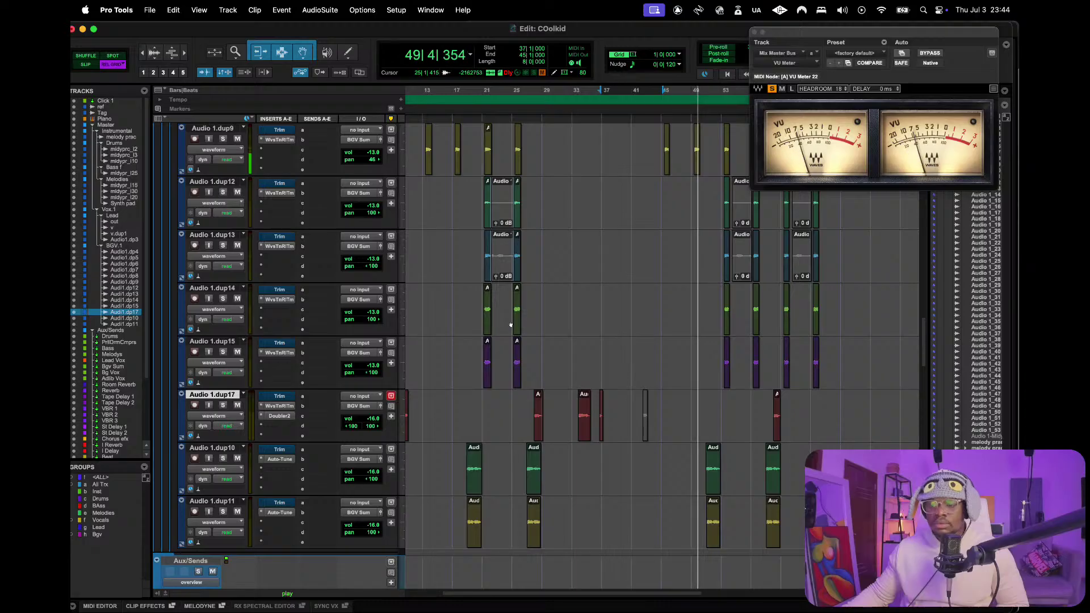
{"action": "scroll", "coordinate": [511, 325], "scroll_direction": "up", "scroll_amount": 2}
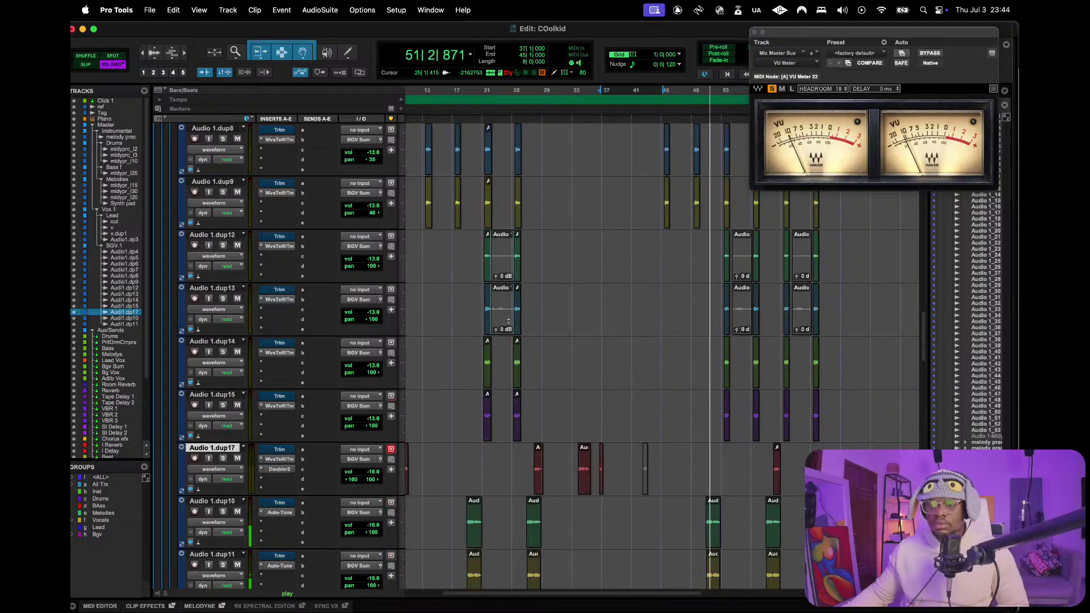
{"action": "scroll", "coordinate": [510, 325], "scroll_direction": "down", "scroll_amount": 2}
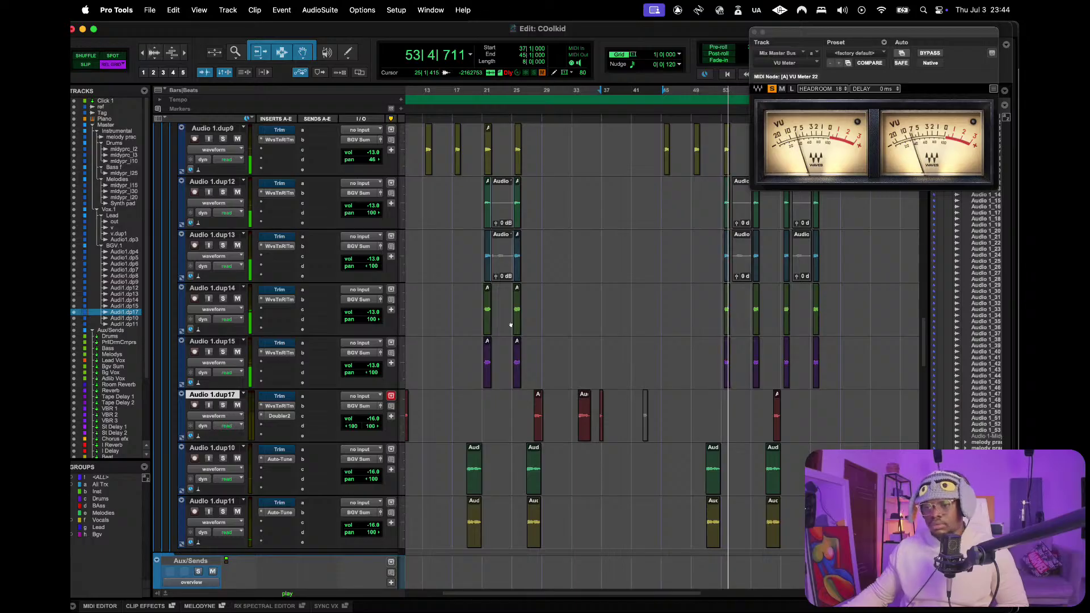
{"action": "scroll", "coordinate": [511, 325], "scroll_direction": "up", "scroll_amount": 6}
{"action": "scroll", "coordinate": [510, 325], "scroll_direction": "up", "scroll_amount": 7}
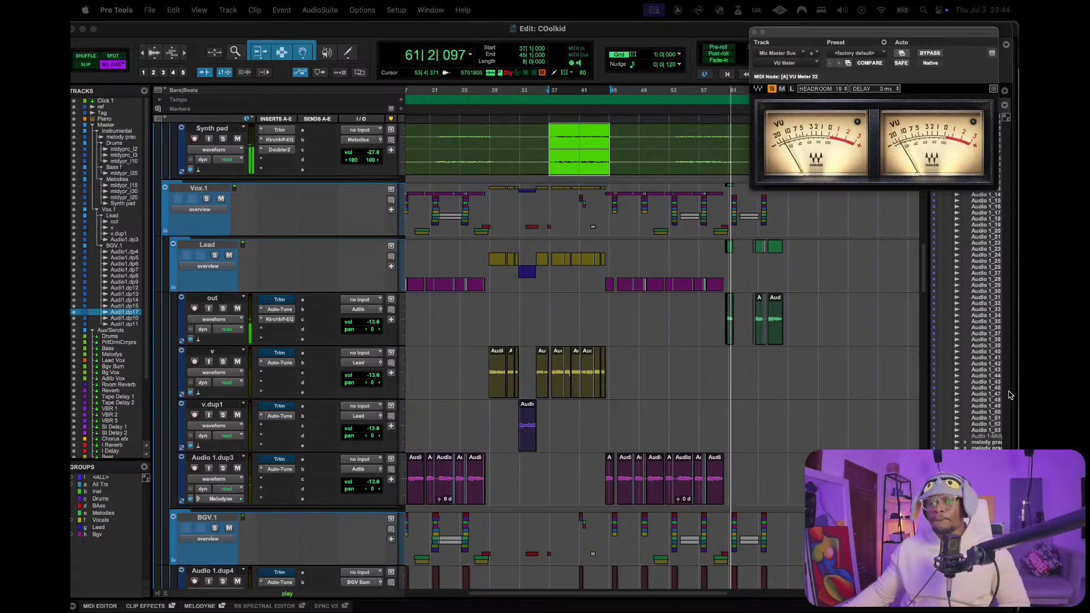
- Stop playback, select the out track and show its volume automation lane around its clips after bar 60
{"action": "left_click", "coordinate": [212, 297]}
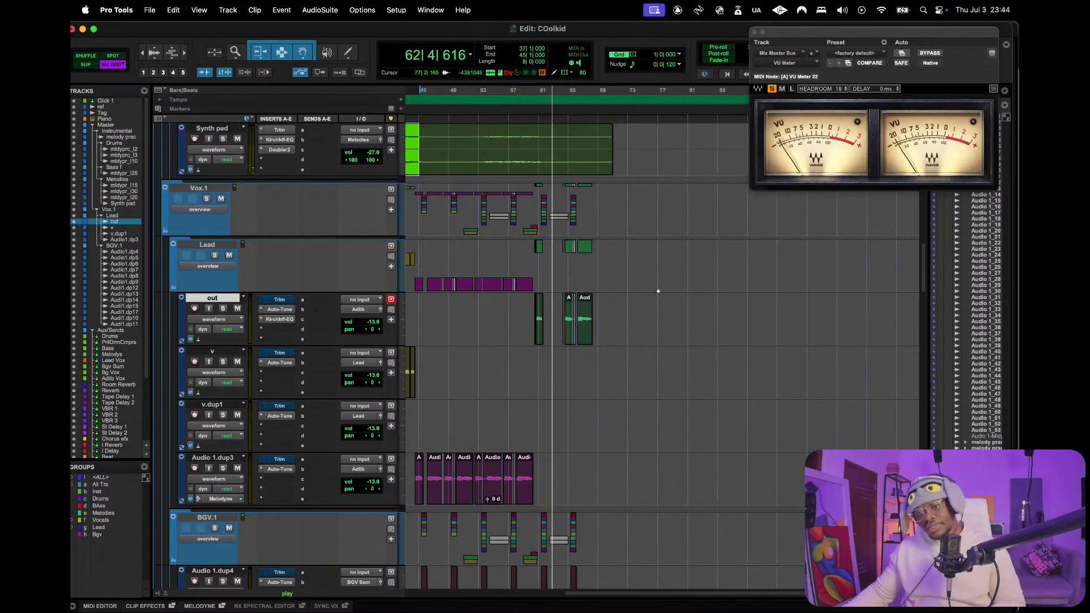
{"action": "key", "text": "space"}
{"action": "scroll", "coordinate": [596, 250], "scroll_direction": "left", "scroll_amount": 3}
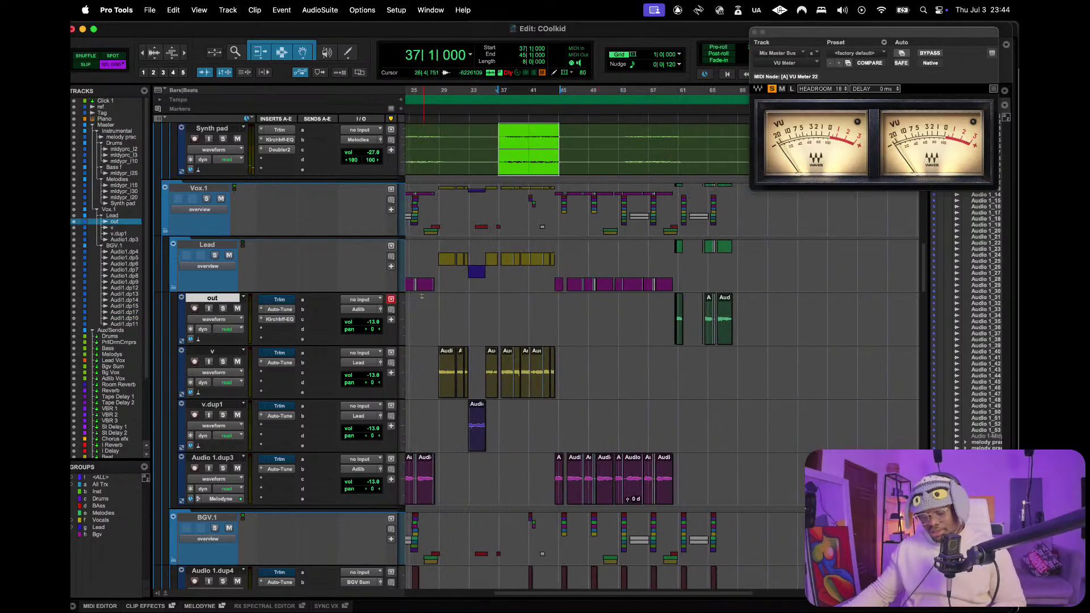
{"action": "scroll", "coordinate": [436, 304], "scroll_direction": "up", "scroll_amount": 4}
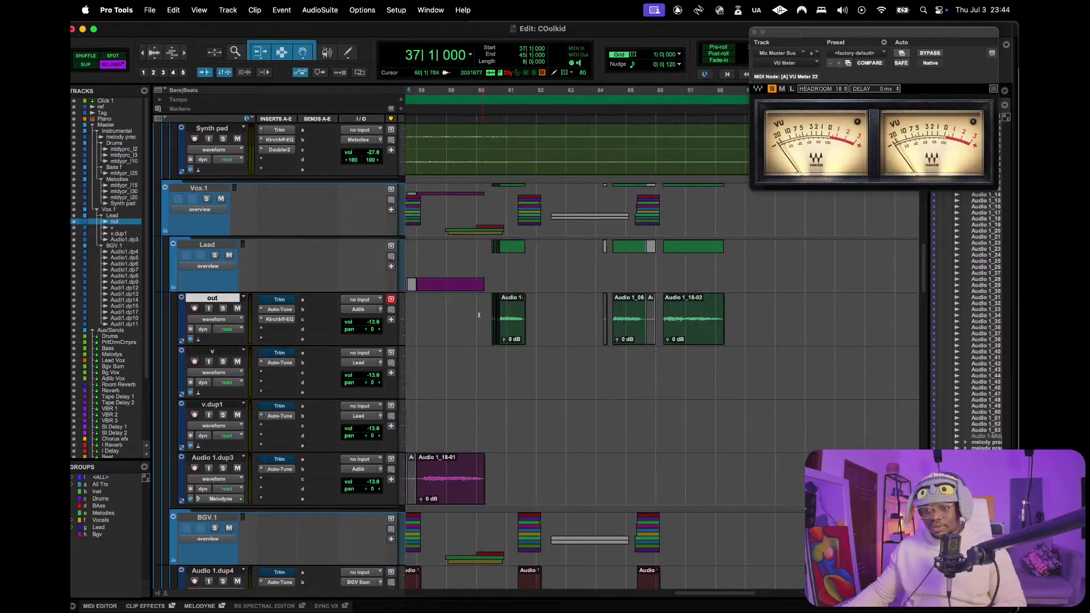
{"action": "left_click", "coordinate": [181, 342]}
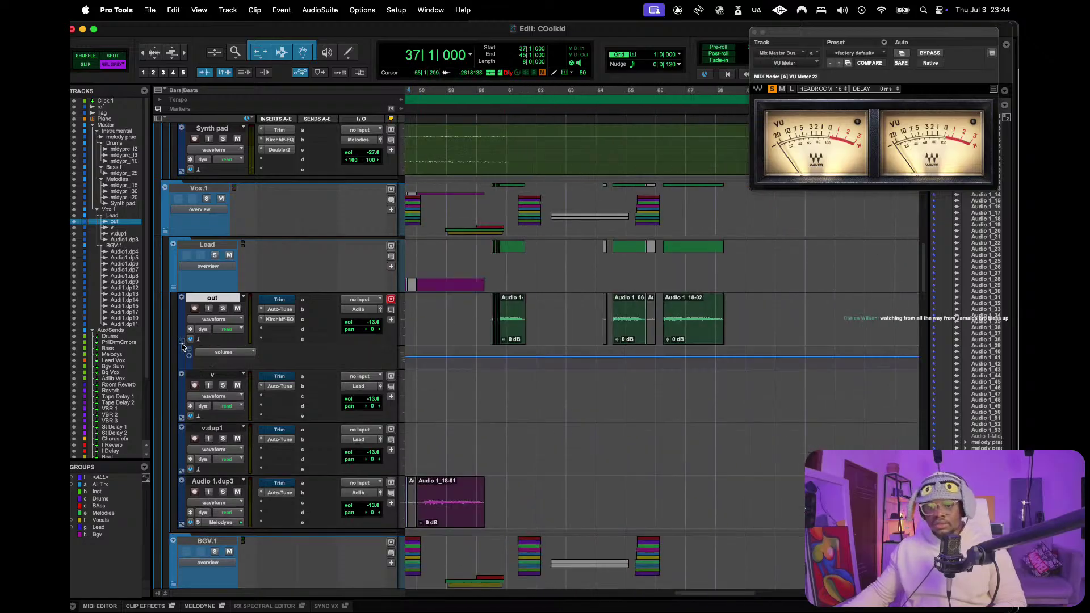
- Display the out track's pan automation in its lane and focus on the short clips after bar 60
{"action": "left_click", "coordinate": [217, 353]}
{"action": "left_click", "coordinate": [230, 380]}
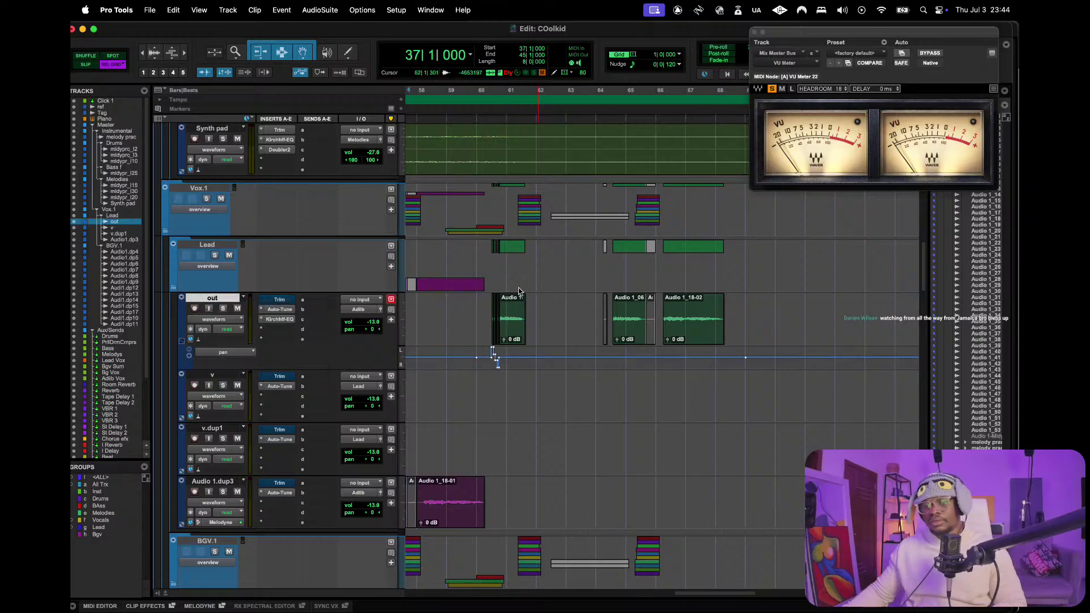
{"action": "scroll", "coordinate": [562, 258], "scroll_direction": "up", "scroll_amount": 4}
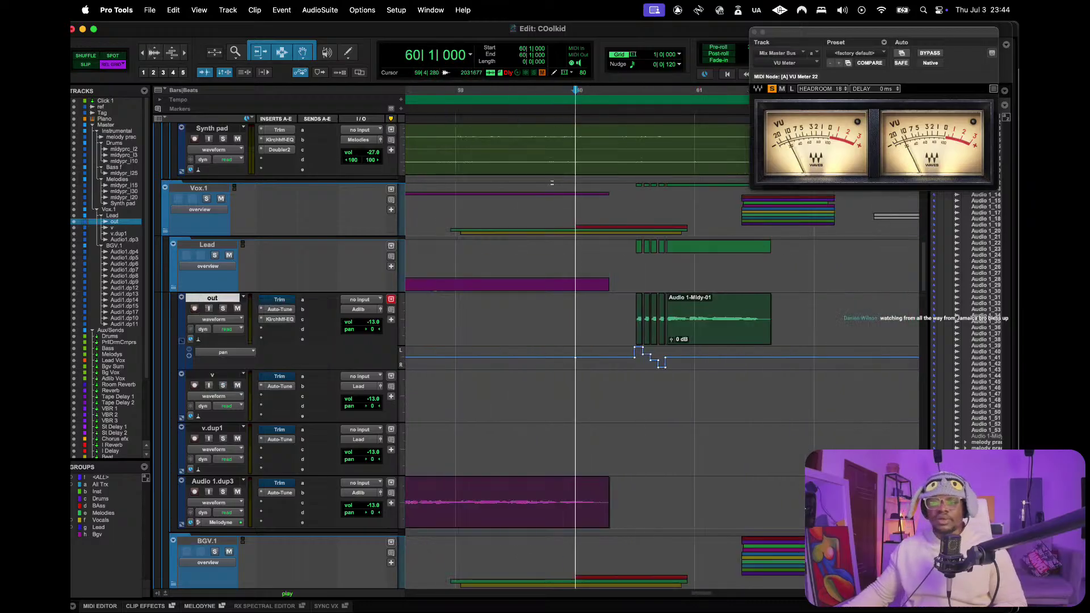
- Play the out track's panned clips from bar 60 several times to check the stereo movement, and stop playback
{"action": "key", "text": "space"}
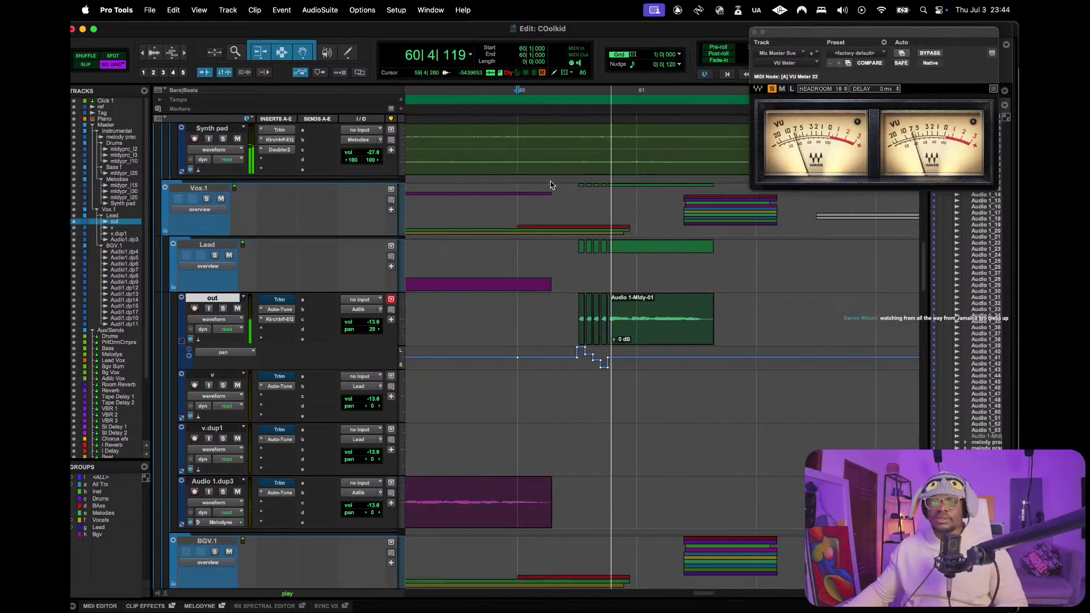
{"action": "key", "text": "space"}
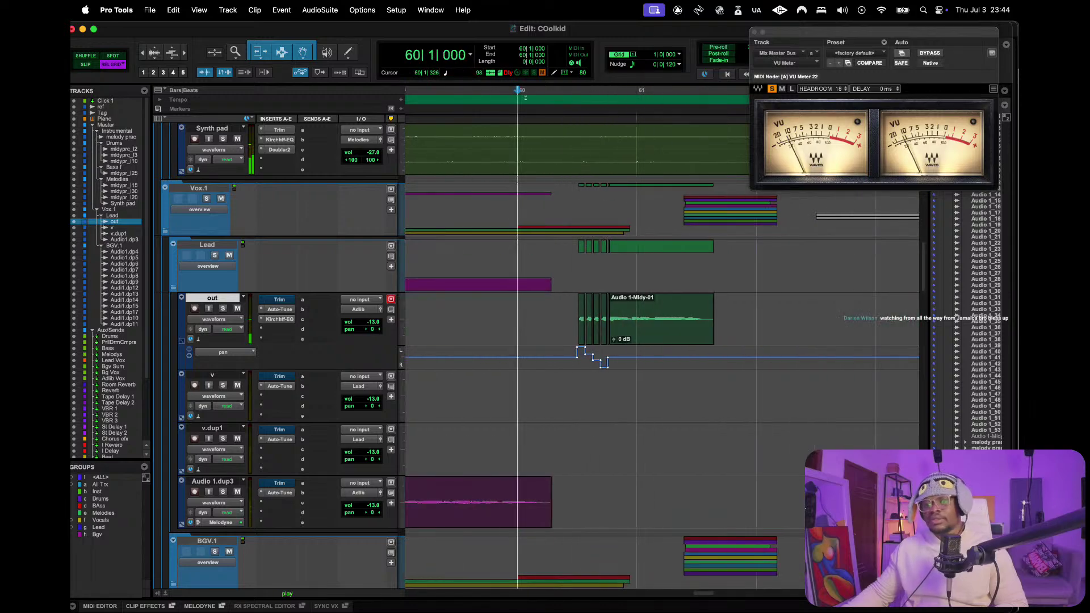
{"action": "key", "text": "space"}
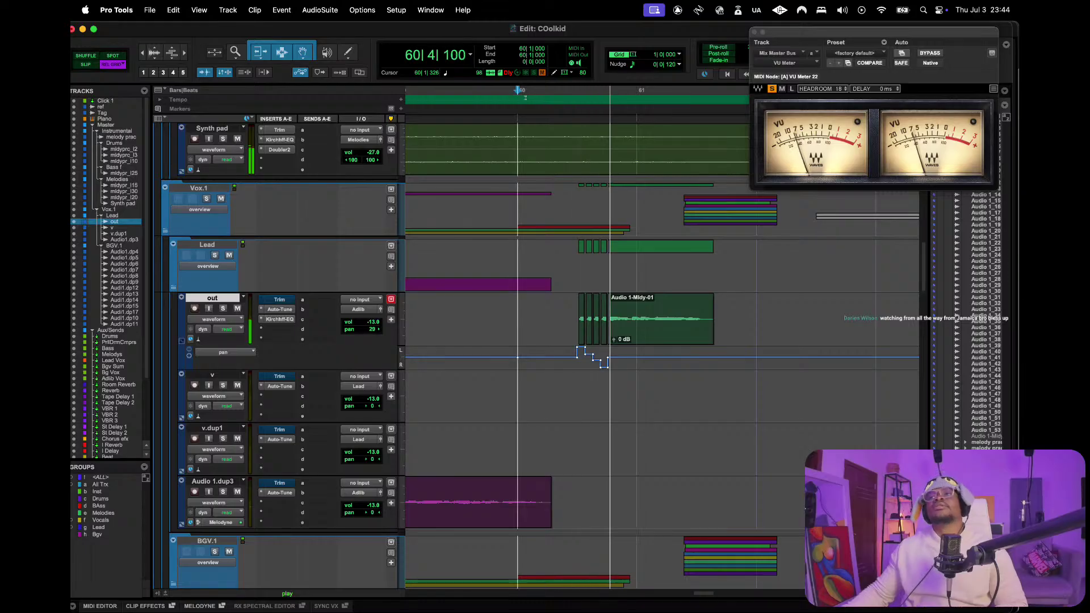
{"action": "key", "text": "space"}
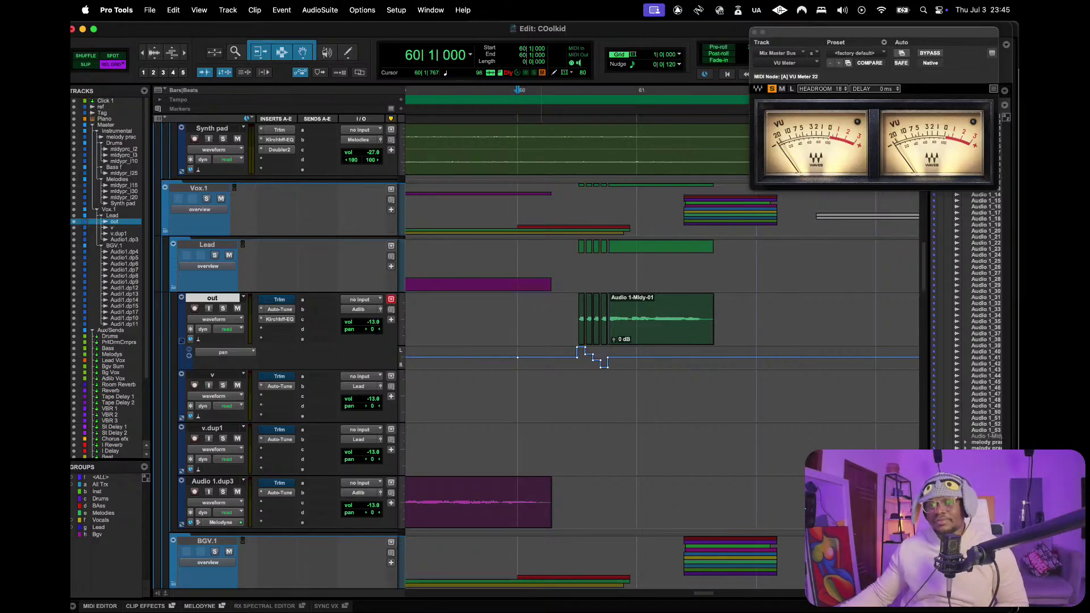
{"action": "key", "text": "space"}
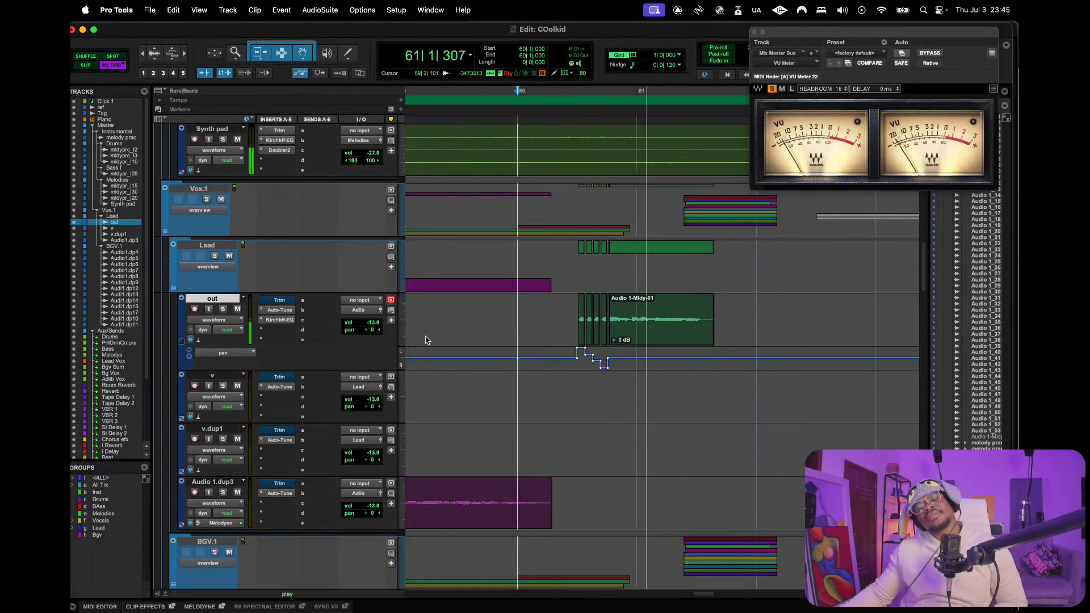
{"action": "key", "text": "space"}
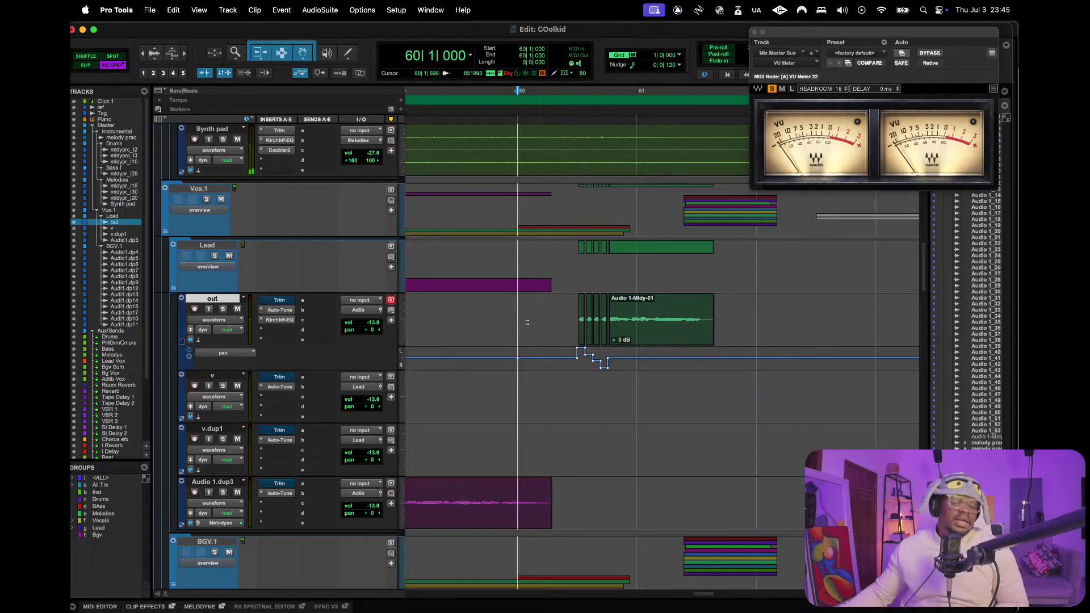
- Inspect the Kirchhoff EQ curve on the out track and close the plug-in window
{"action": "key", "text": "r"}
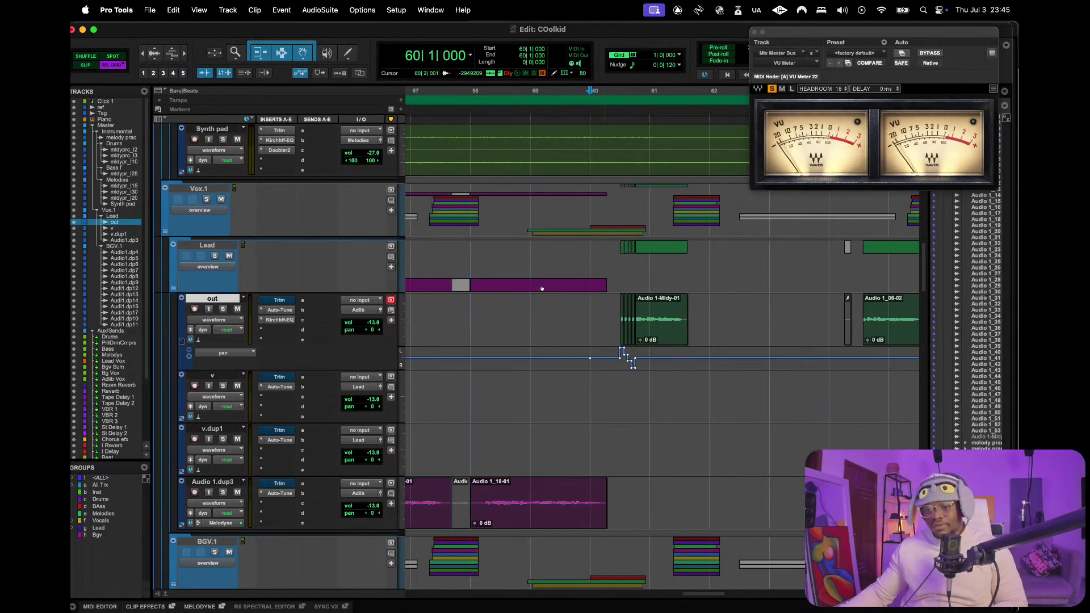
{"action": "left_click", "coordinate": [280, 319]}
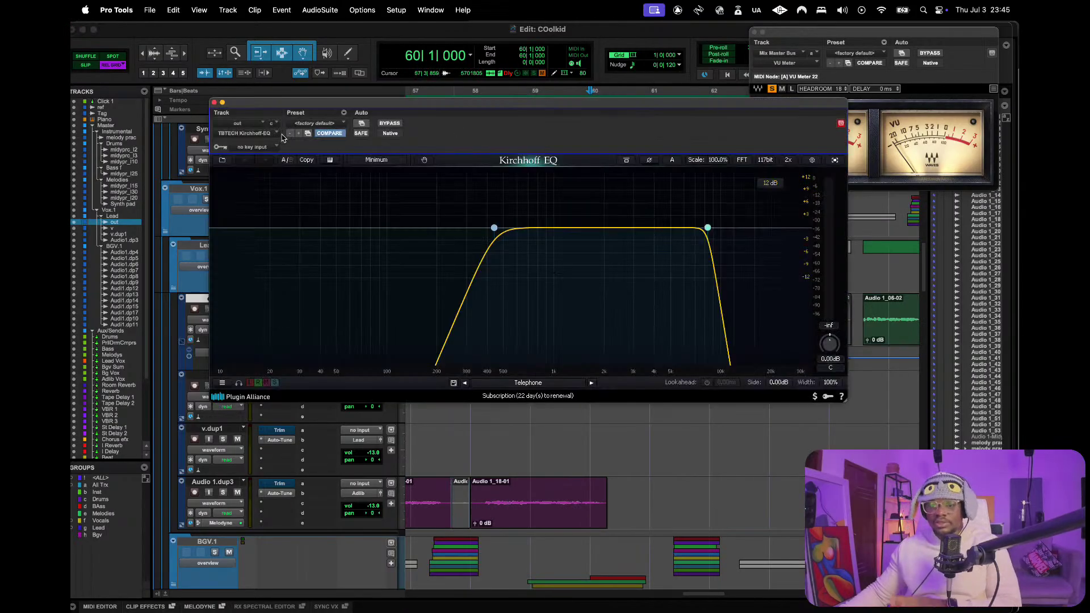
{"action": "left_click", "coordinate": [214, 103]}
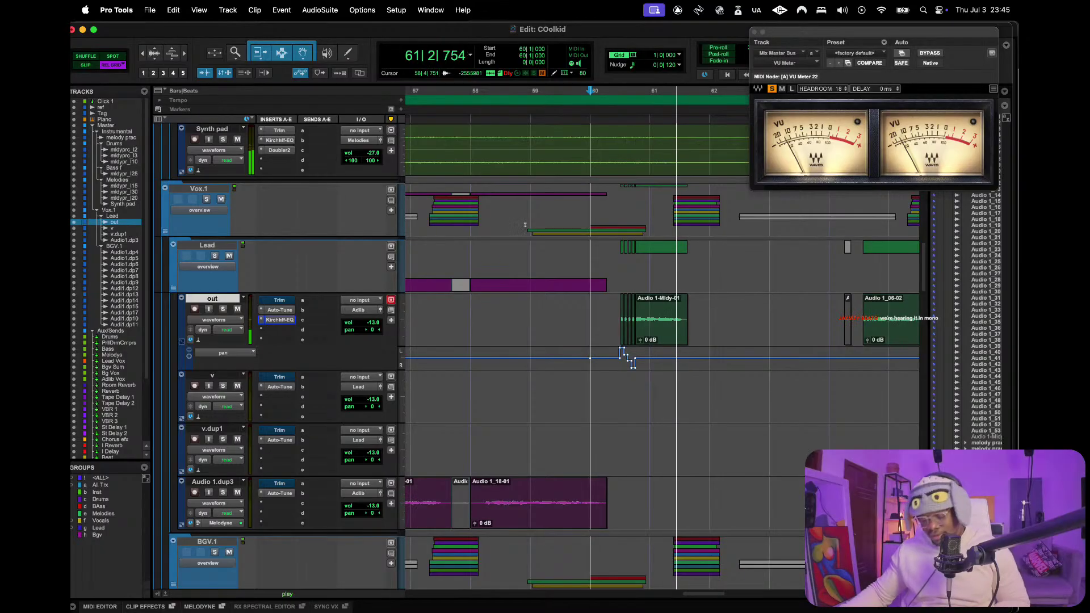
- Review the BGV.1 background vocal tracks during playback and return to the melody and lead vocal tracks
{"action": "key", "text": "super+bracketleft"}
{"action": "scroll", "coordinate": [630, 298], "scroll_direction": "down", "scroll_amount": 10}
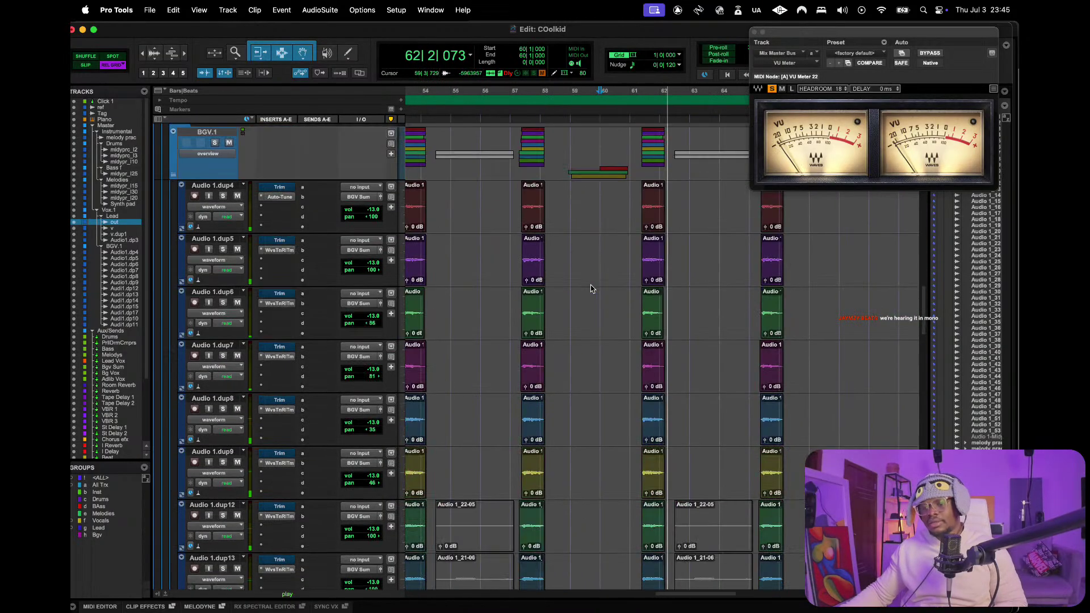
{"action": "scroll", "coordinate": [588, 289], "scroll_direction": "down", "scroll_amount": 6}
{"action": "scroll", "coordinate": [589, 289], "scroll_direction": "up", "scroll_amount": 6}
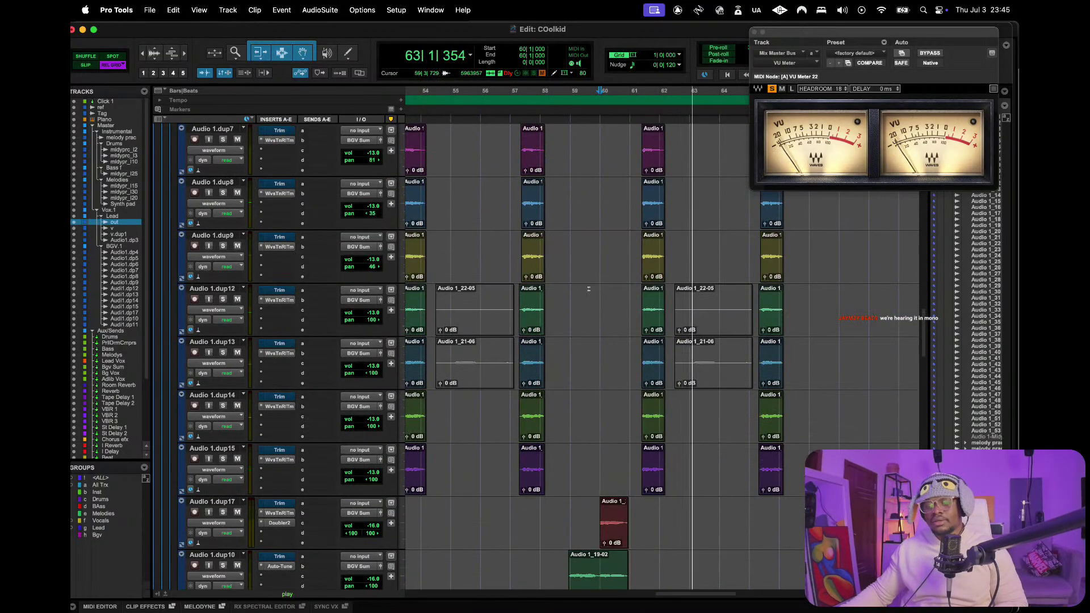
{"action": "scroll", "coordinate": [589, 289], "scroll_direction": "down", "scroll_amount": 3}
{"action": "scroll", "coordinate": [588, 288], "scroll_direction": "up", "scroll_amount": 15}
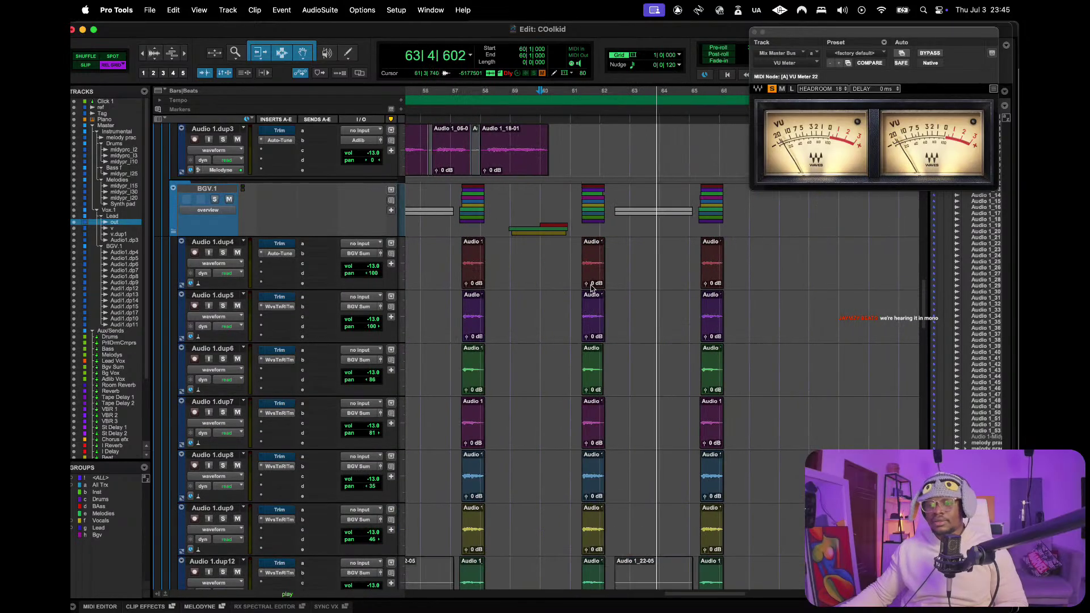
{"action": "scroll", "coordinate": [589, 291], "scroll_direction": "left", "scroll_amount": 1}
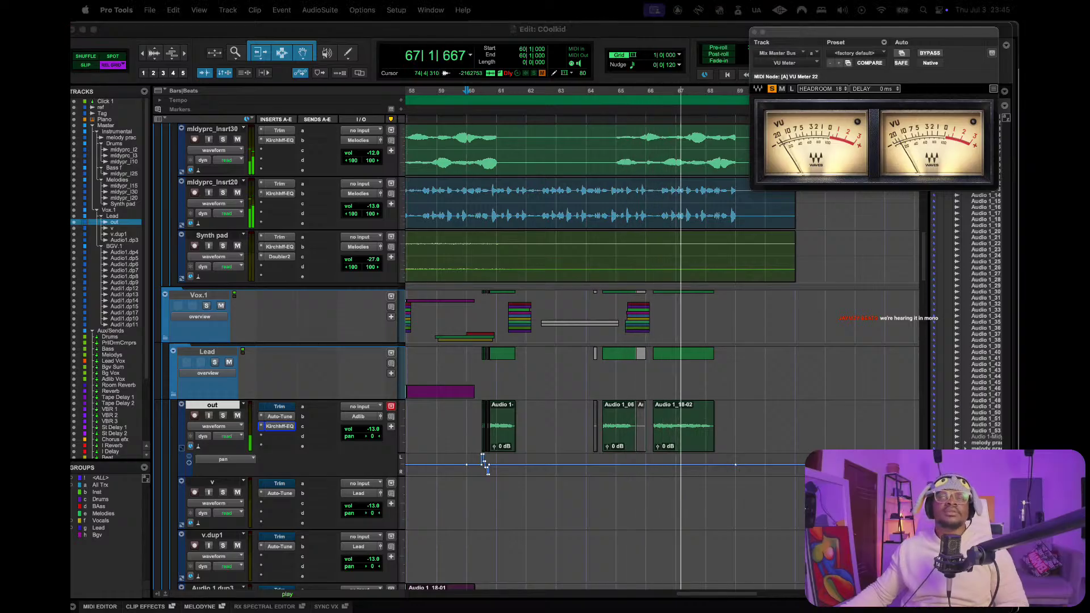
- Move the VU Meter window slightly aside and stop playback
{"action": "left_click", "coordinate": [587, 33]}
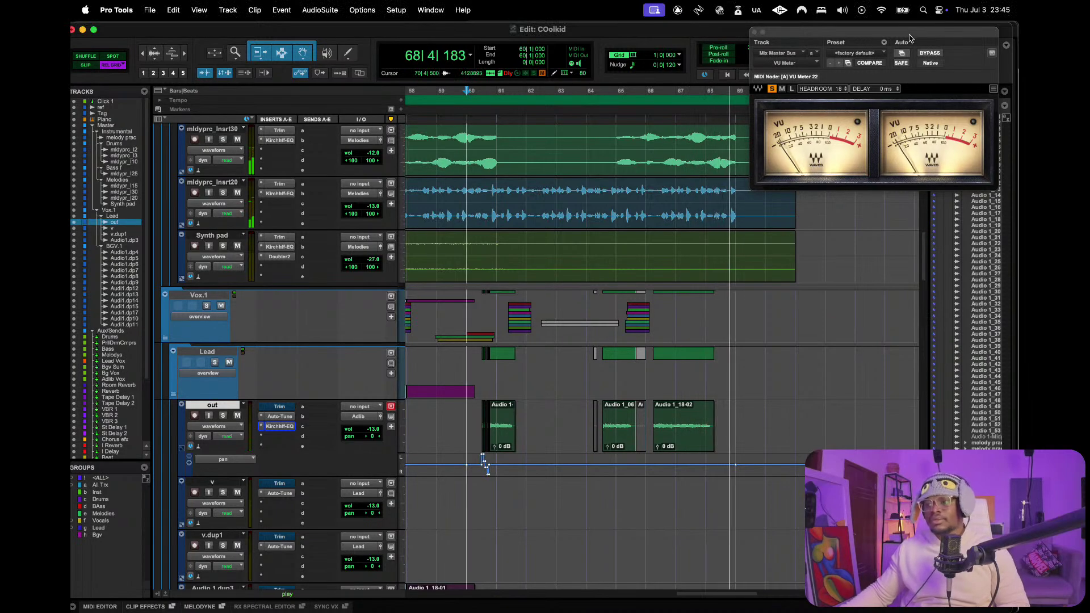
{"action": "left_click_drag", "start_coordinate": [910, 36], "coordinate": [925, 33]}
{"action": "key", "text": "space"}
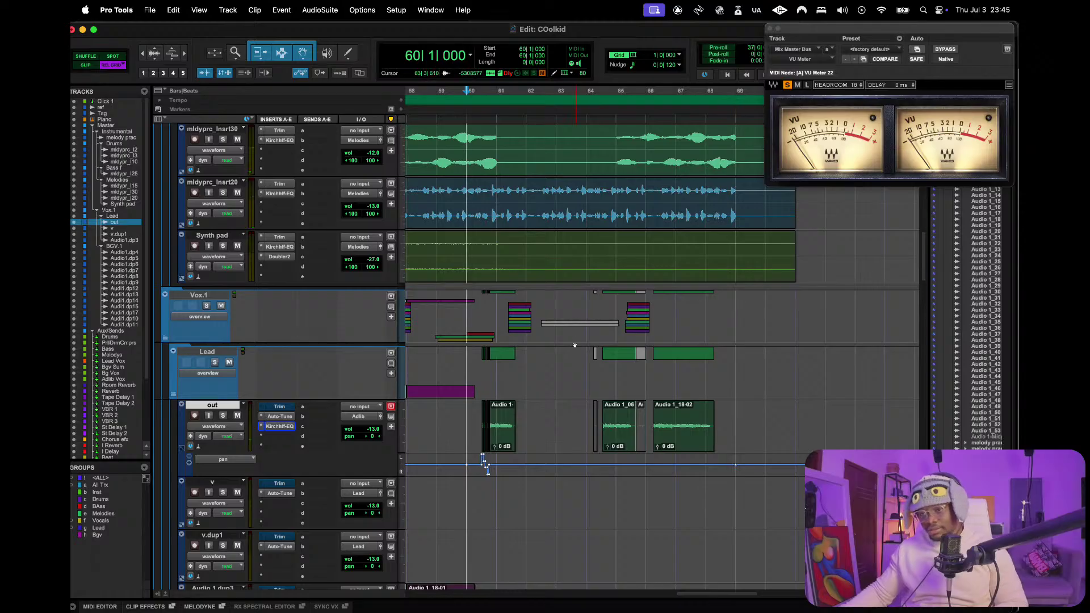
- Return to the start of the session and hide the out track's automation lane
{"action": "key", "text": "r"}
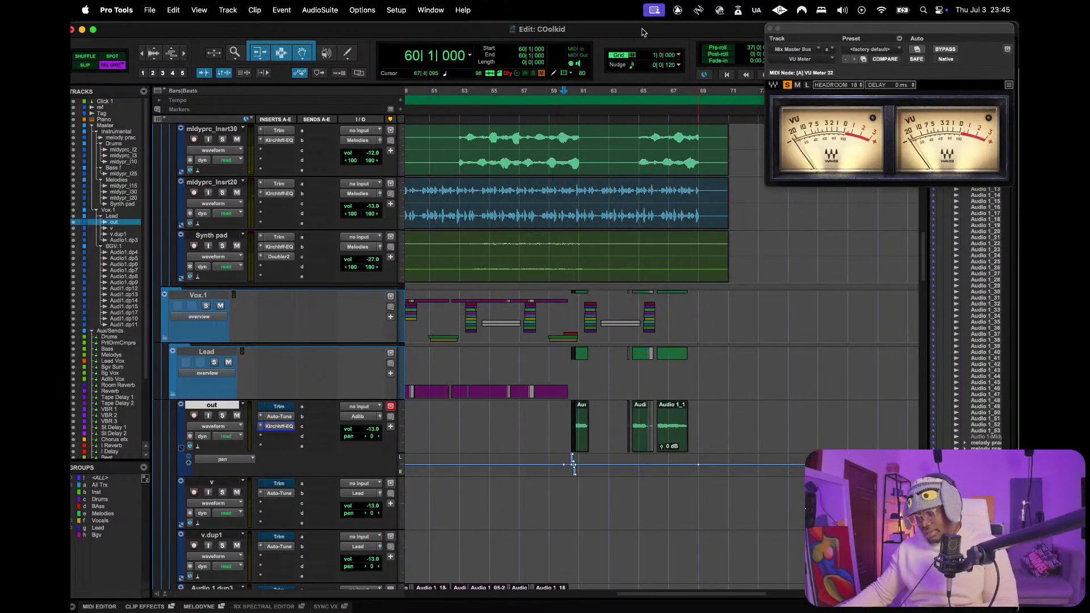
{"action": "key", "text": "Return"}
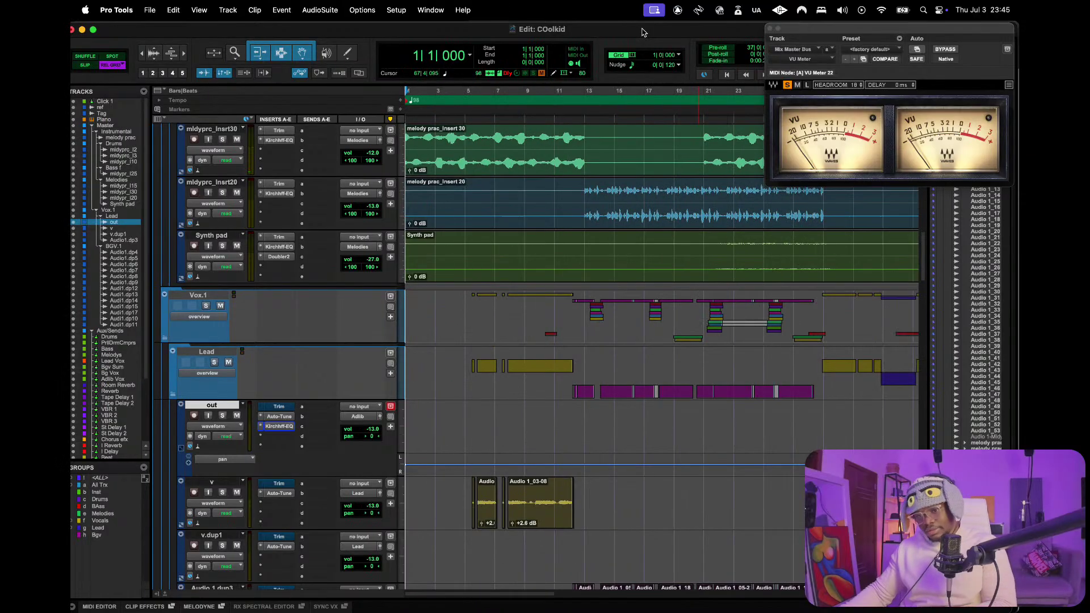
{"action": "left_click", "coordinate": [181, 449]}
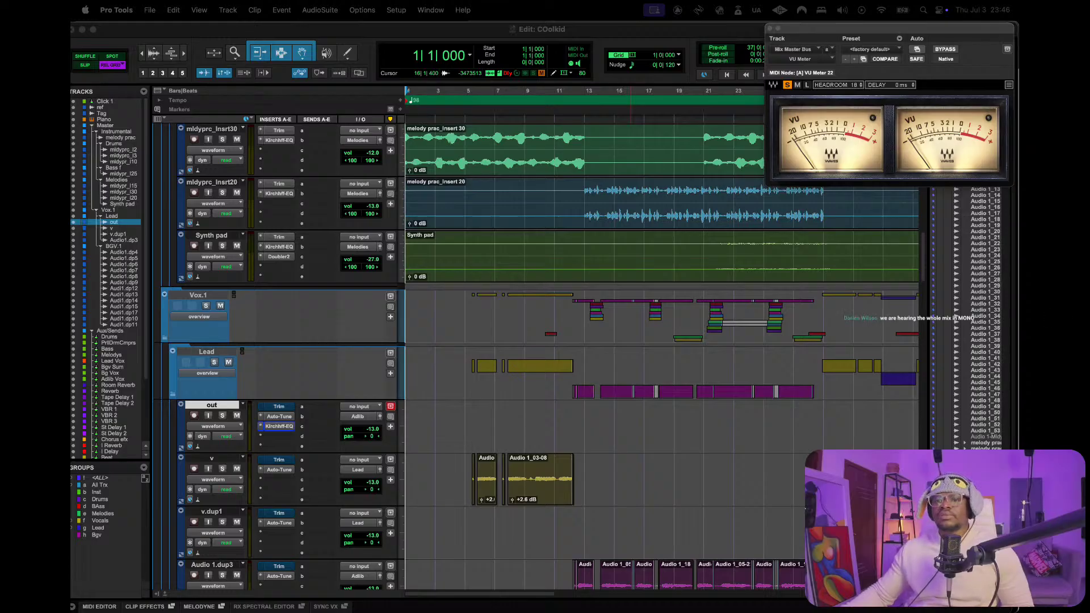
- Audition the mix from the session start and from bar 11, and stop playback
{"action": "left_click", "coordinate": [374, 37]}
{"action": "key", "text": "space"}
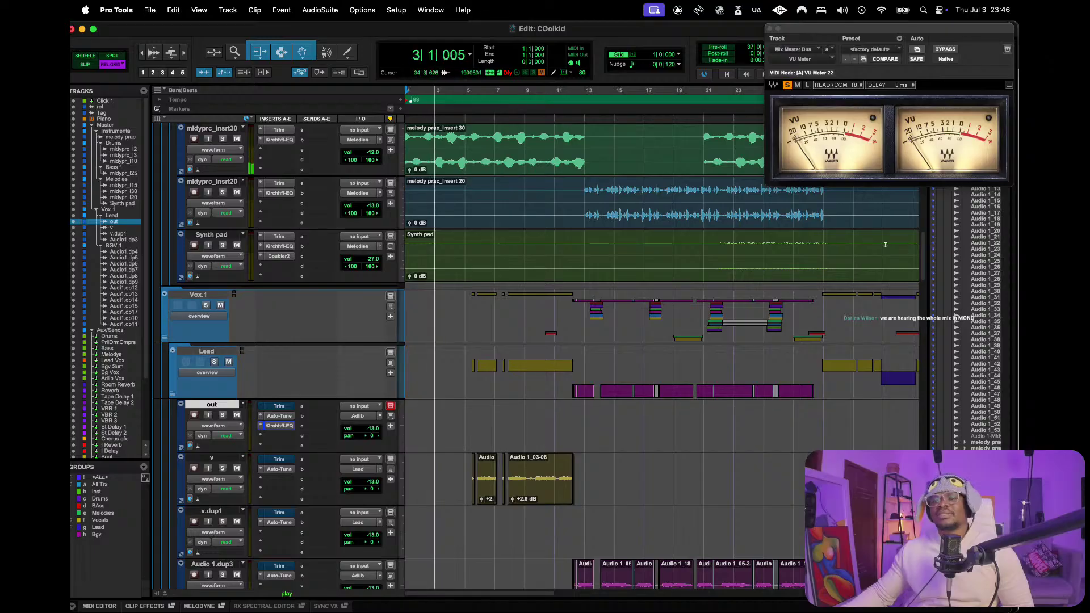
{"action": "key", "text": "space"}
{"action": "left_click", "coordinate": [559, 97]}
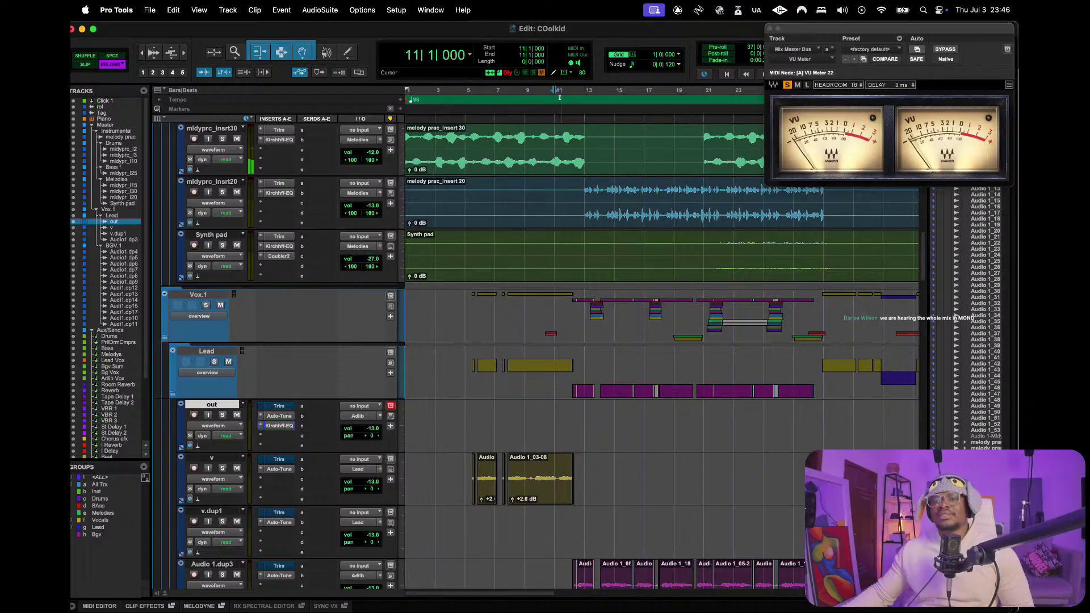
{"action": "key", "text": "space"}
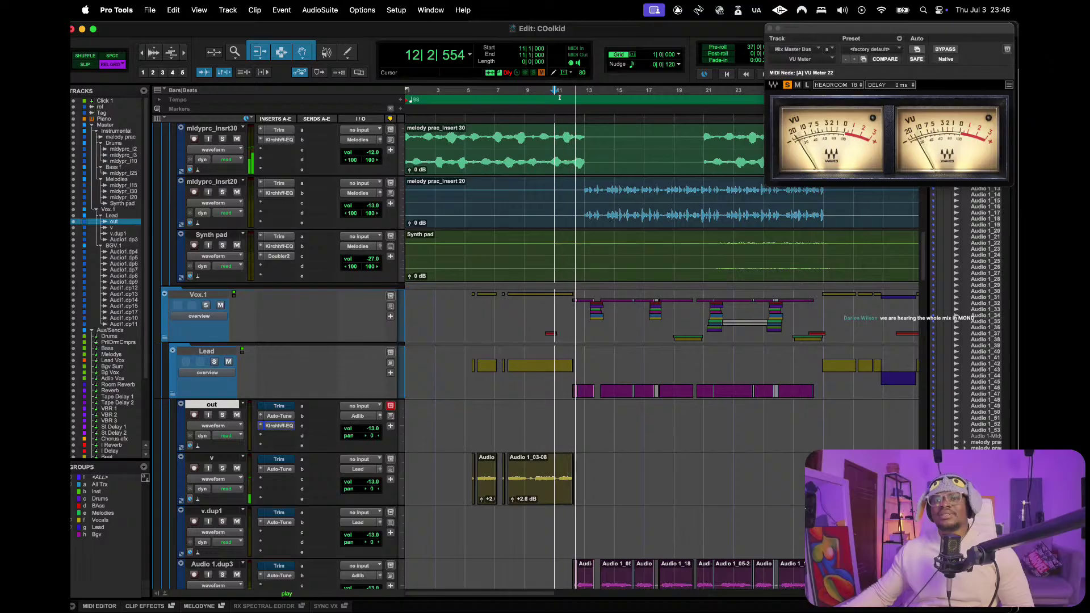
{"action": "key", "text": "space"}
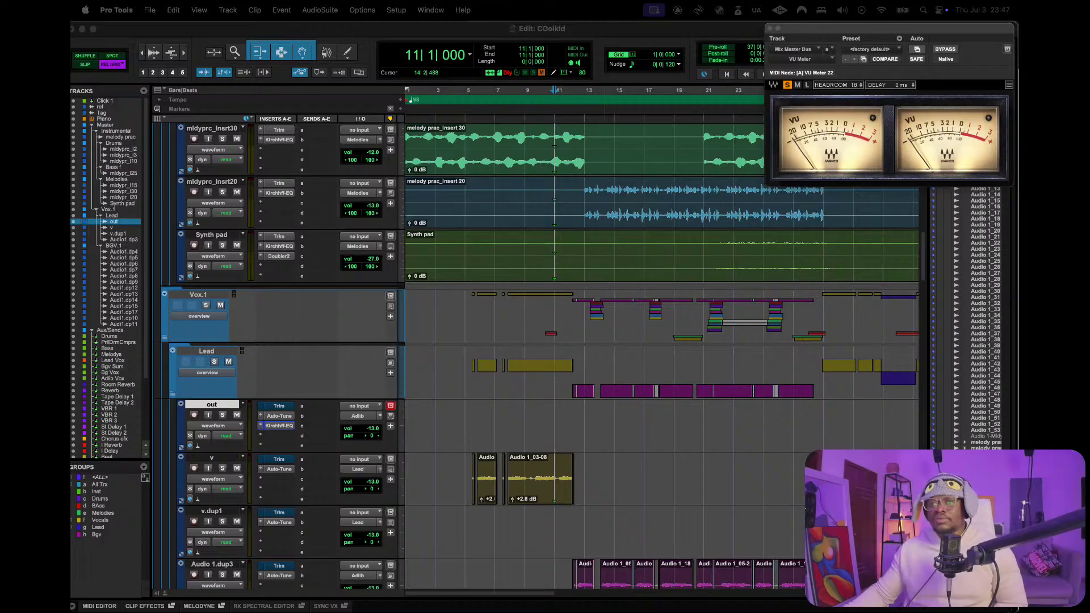
- Play the mix from bar 11 through the following section and stop playback
{"action": "left_click", "coordinate": [668, 33]}
{"action": "key", "text": "space"}
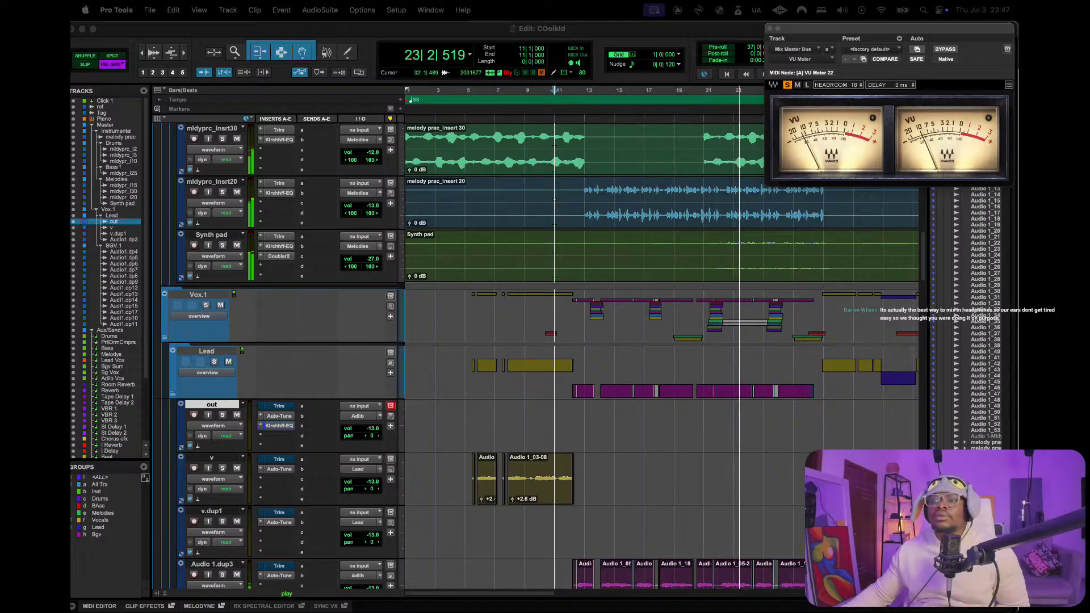
{"action": "left_click", "coordinate": [665, 33]}
{"action": "key", "text": "space"}
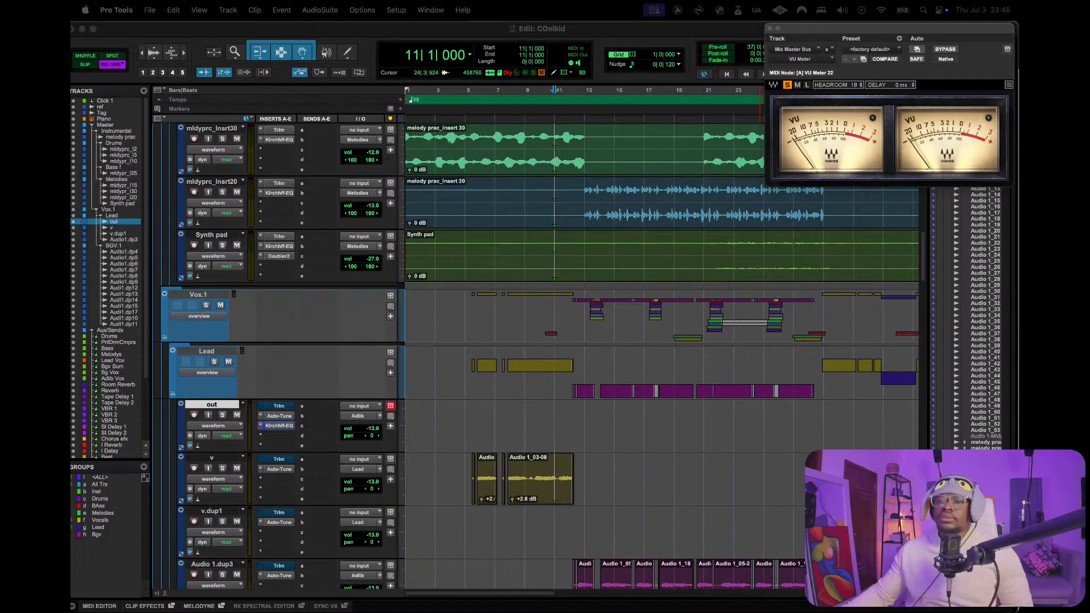
- Replay the mix briefly from bar 11, return to the session start and play the song from there
{"action": "left_click", "coordinate": [445, 34]}
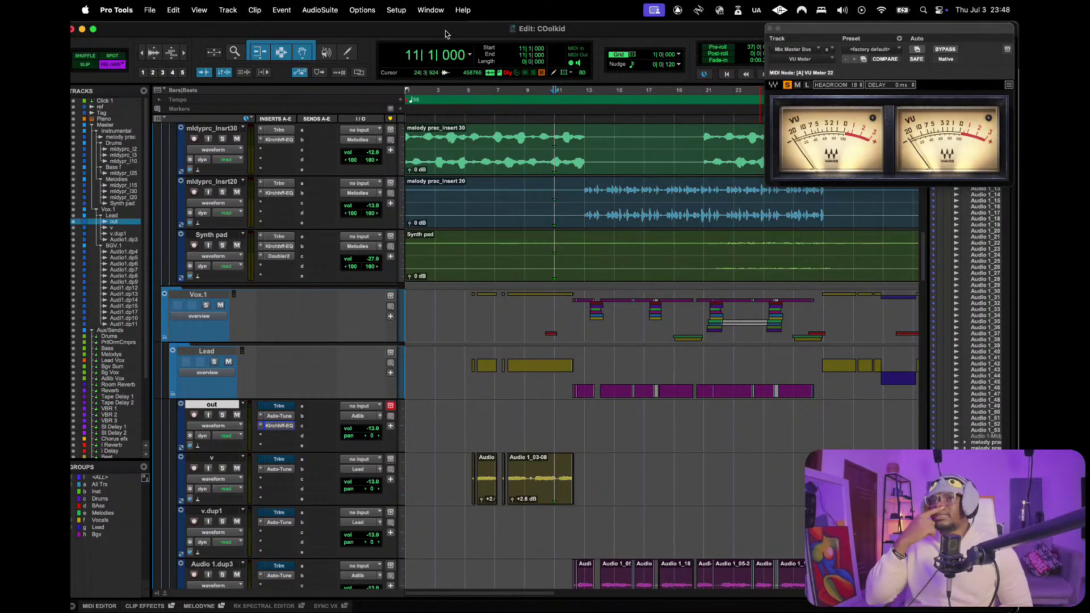
{"action": "key", "text": "space"}
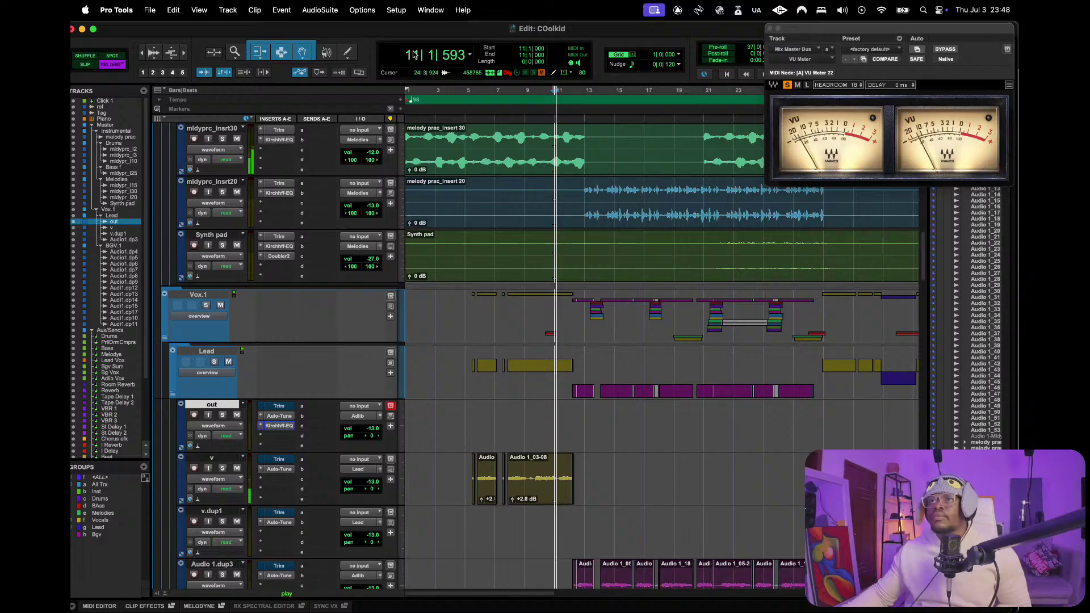
{"action": "key", "text": "space"}
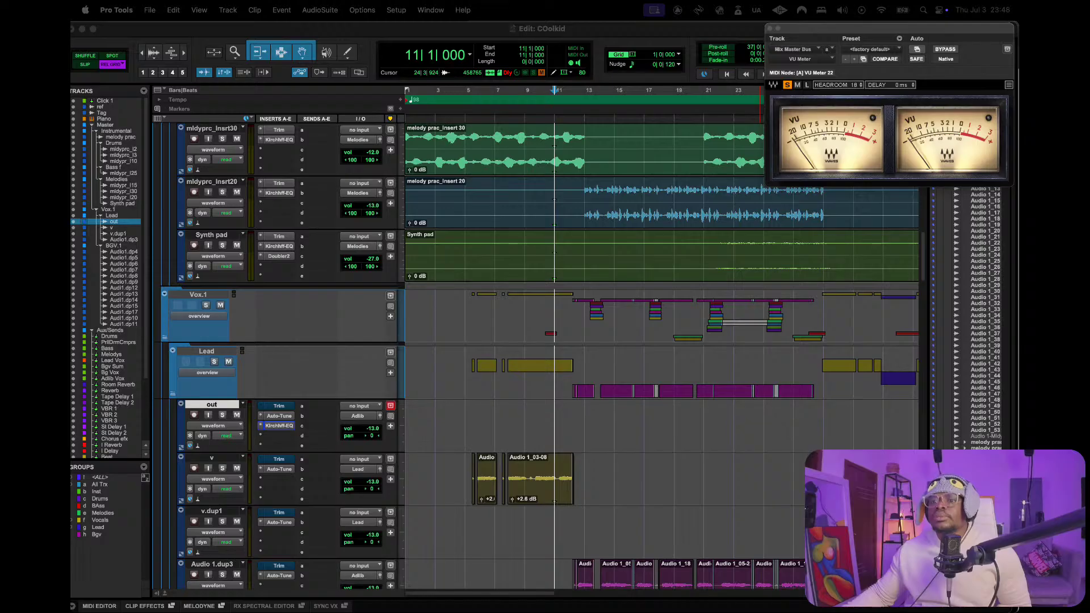
{"action": "left_click", "coordinate": [466, 31]}
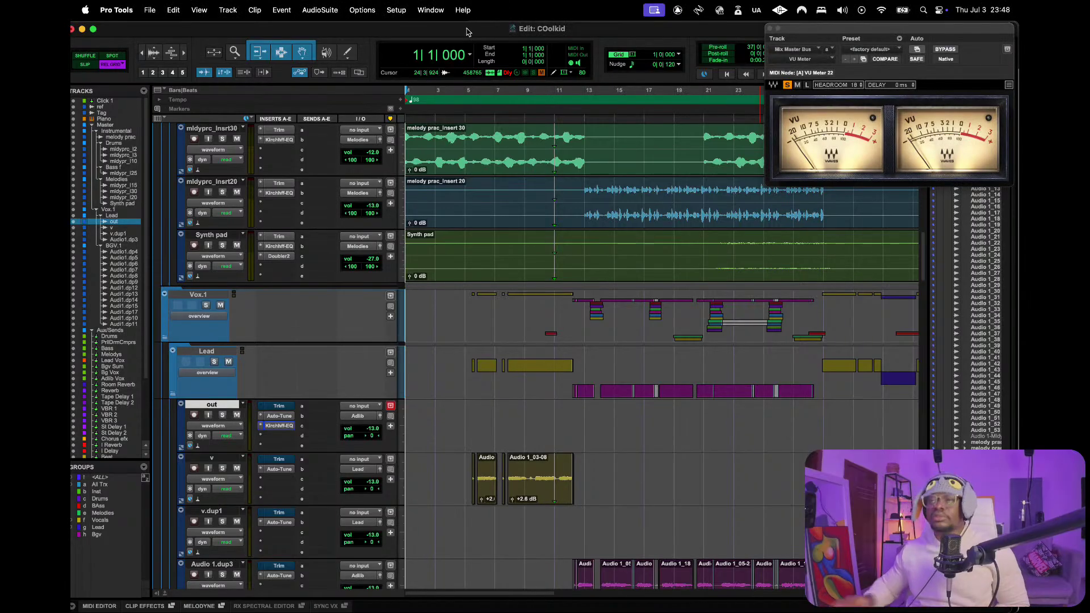
{"action": "key", "text": "space"}
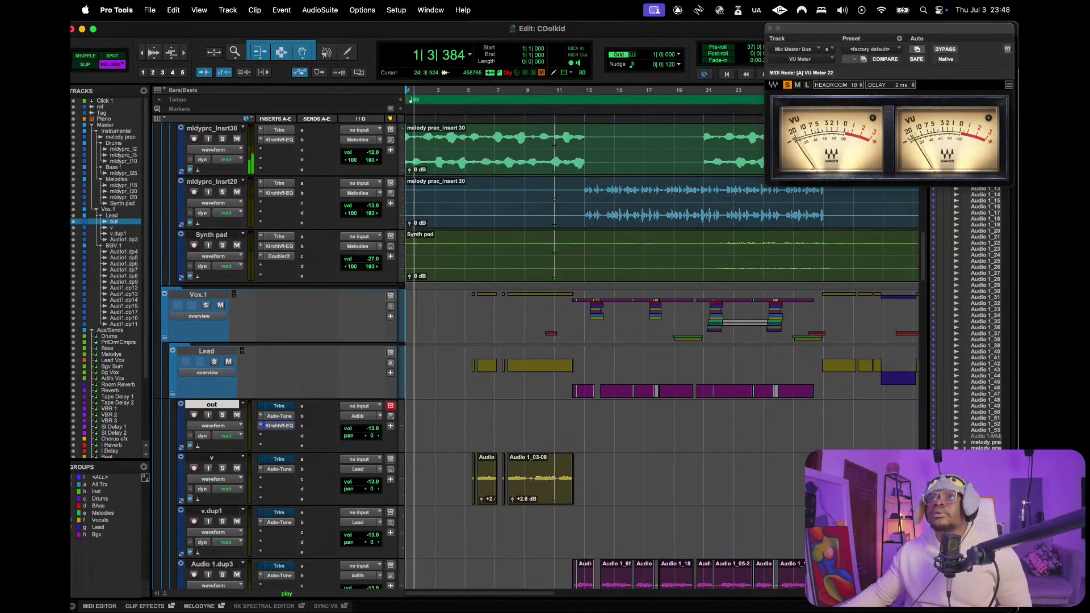
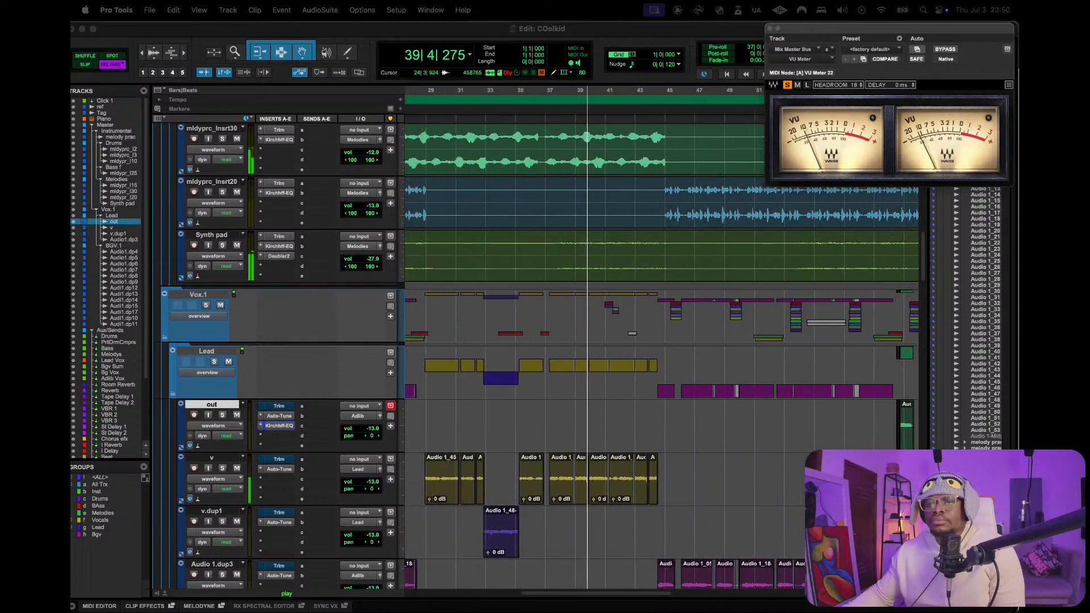
- Open the Synth pad track's output window and select bars 37 to 45 on that track
{"action": "left_click", "coordinate": [378, 273]}
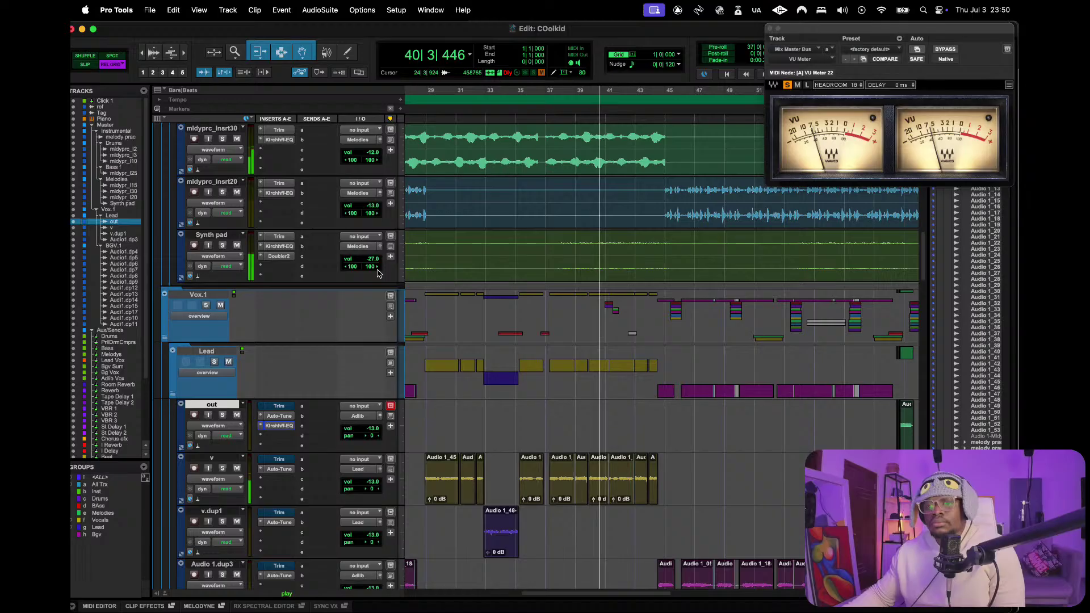
{"action": "left_click", "coordinate": [379, 246]}
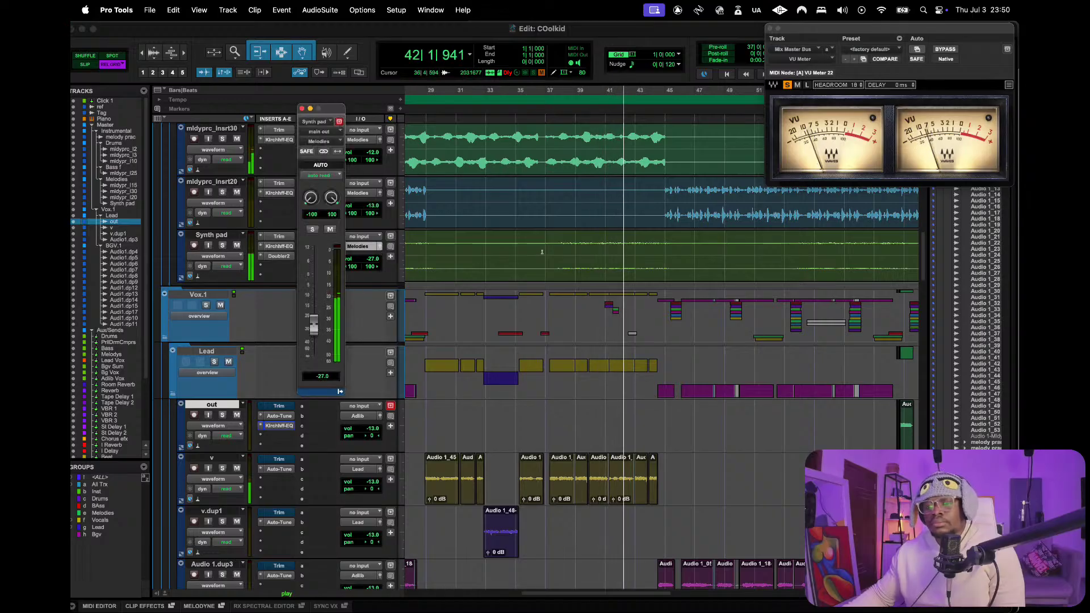
{"action": "left_click_drag", "start_coordinate": [545, 248], "coordinate": [659, 254]}
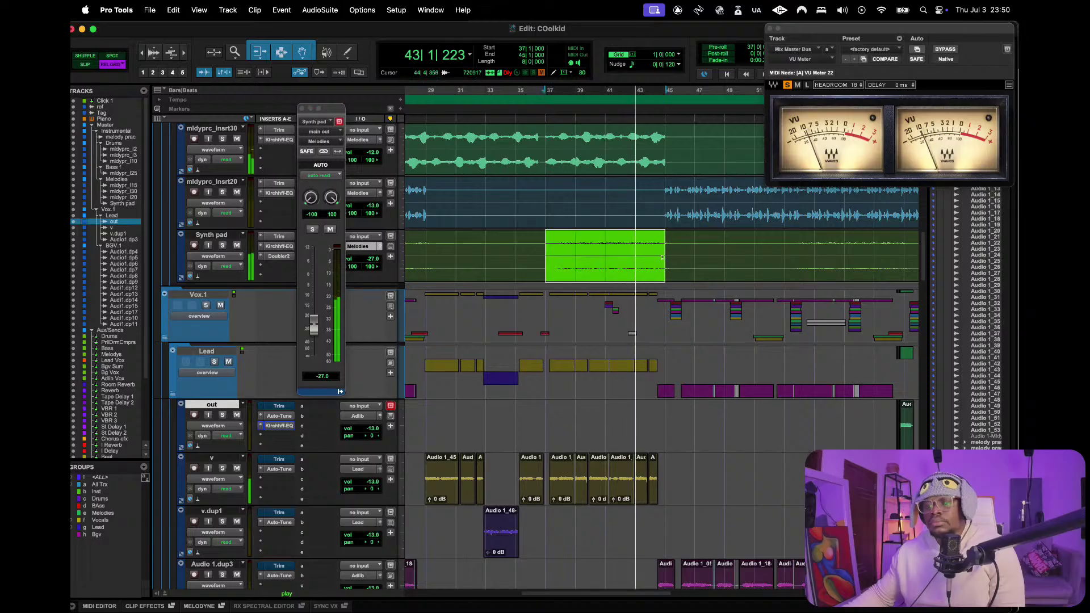
- Display the Synth pad track's volume trim automation and lower the trim across bars 37 to 45 by 4 dB
{"action": "left_click", "coordinate": [215, 257]}
{"action": "left_click", "coordinate": [220, 261]}
{"action": "left_click", "coordinate": [220, 261]}
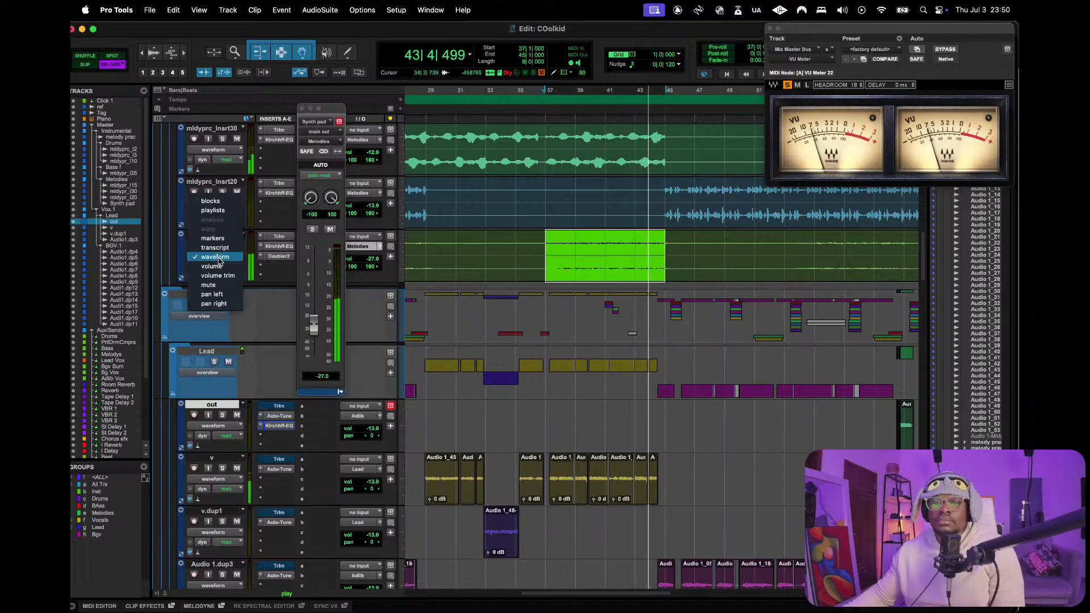
{"action": "left_click", "coordinate": [216, 272]}
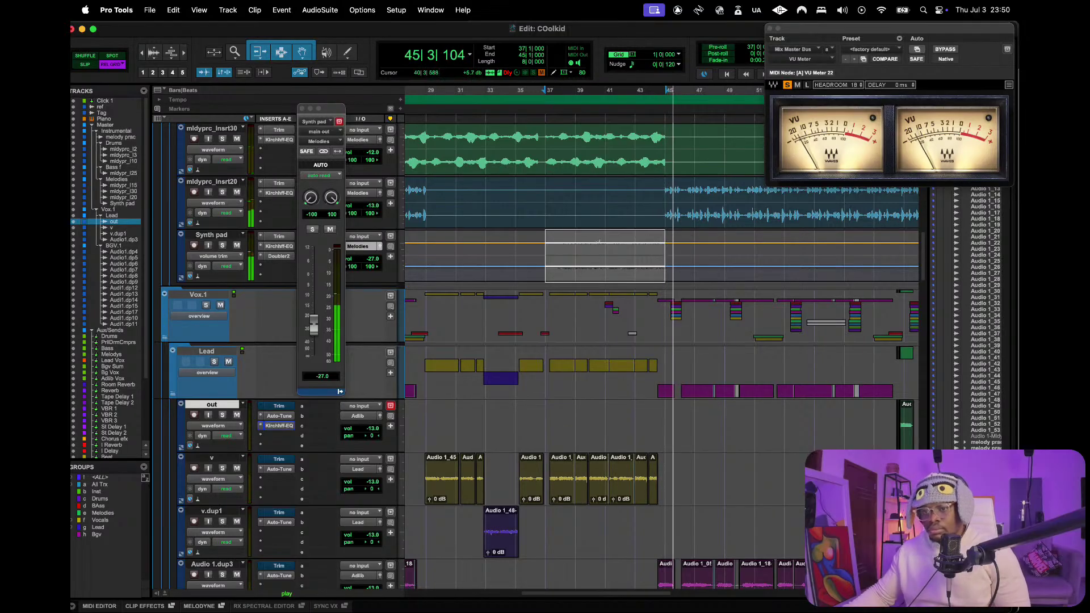
{"action": "left_click_drag", "start_coordinate": [598, 240], "coordinate": [599, 242]}
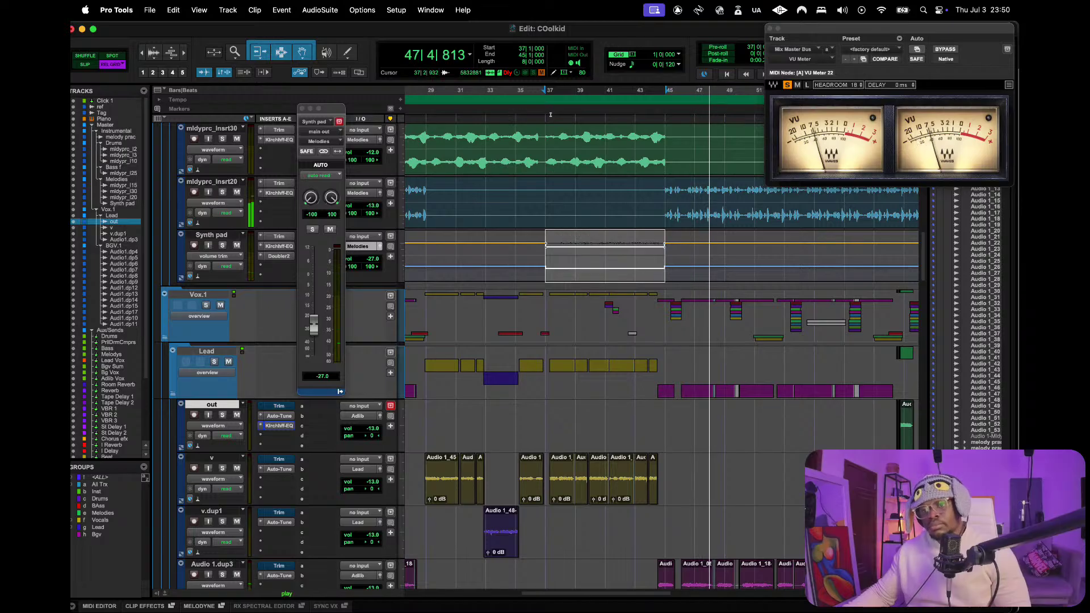
- Play from bar 36, raise the Synth pad's volume trim in bars 37 to 45 to -2.0 dB, and close its output window
{"action": "left_click", "coordinate": [530, 101]}
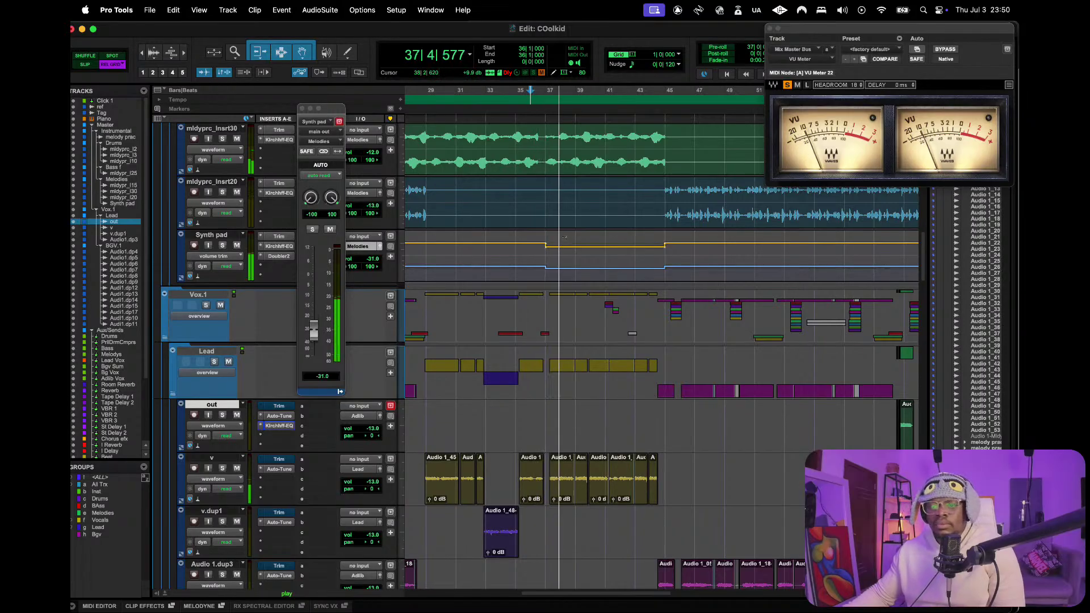
{"action": "left_click_drag", "start_coordinate": [563, 238], "coordinate": [566, 227]}
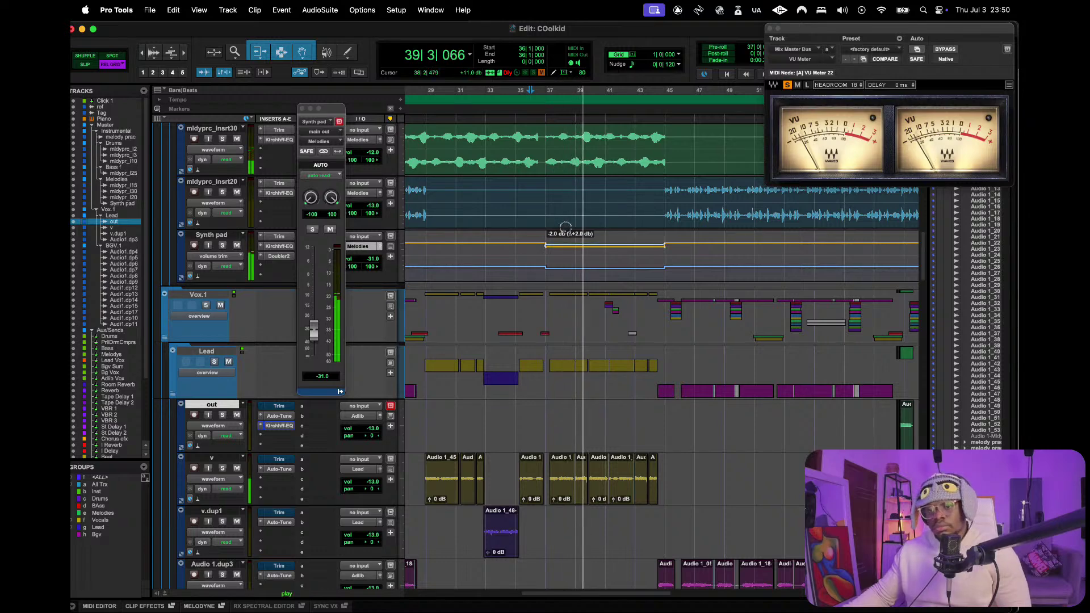
{"action": "left_click", "coordinate": [302, 109]}
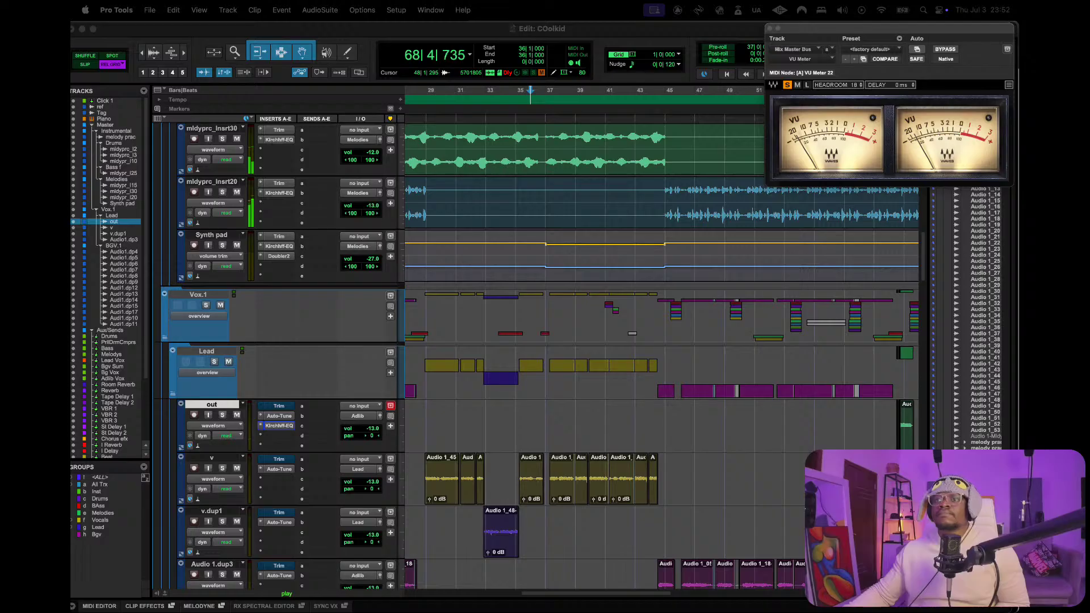
- Stop playback and zoom the timeline out to show the full song arrangement
{"action": "left_click", "coordinate": [333, 32]}
{"action": "key", "text": "space"}
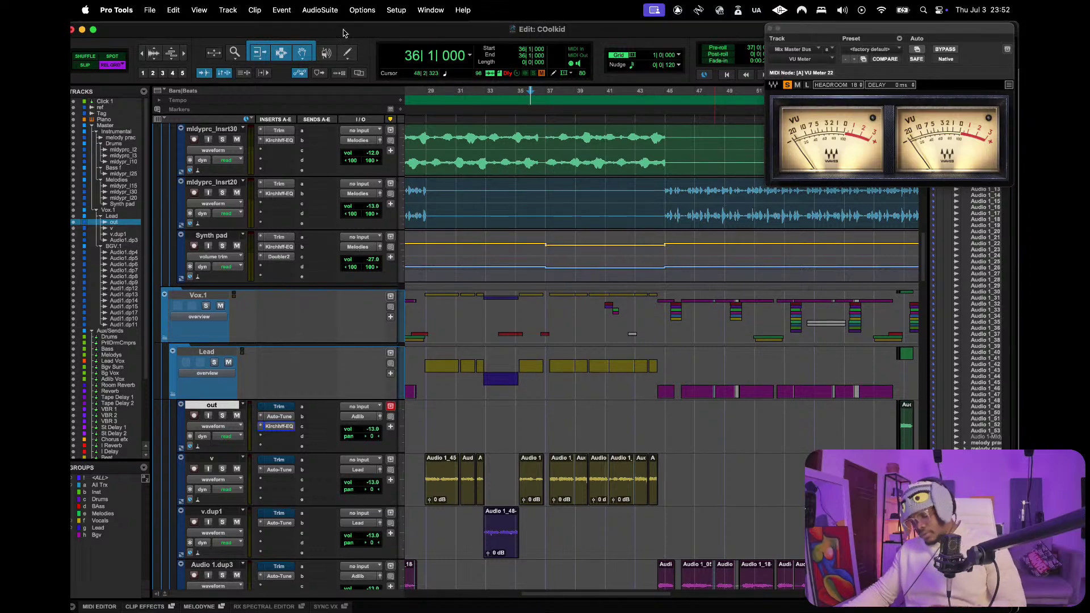
{"action": "key", "text": "r"}
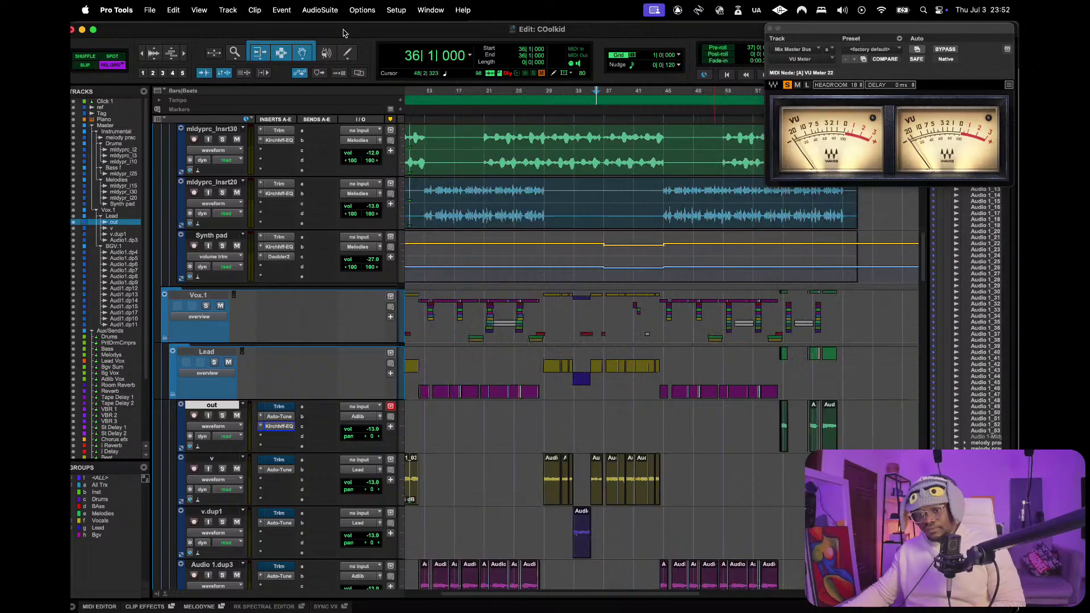
{"action": "key", "text": "t"}
{"action": "key", "text": "r"}
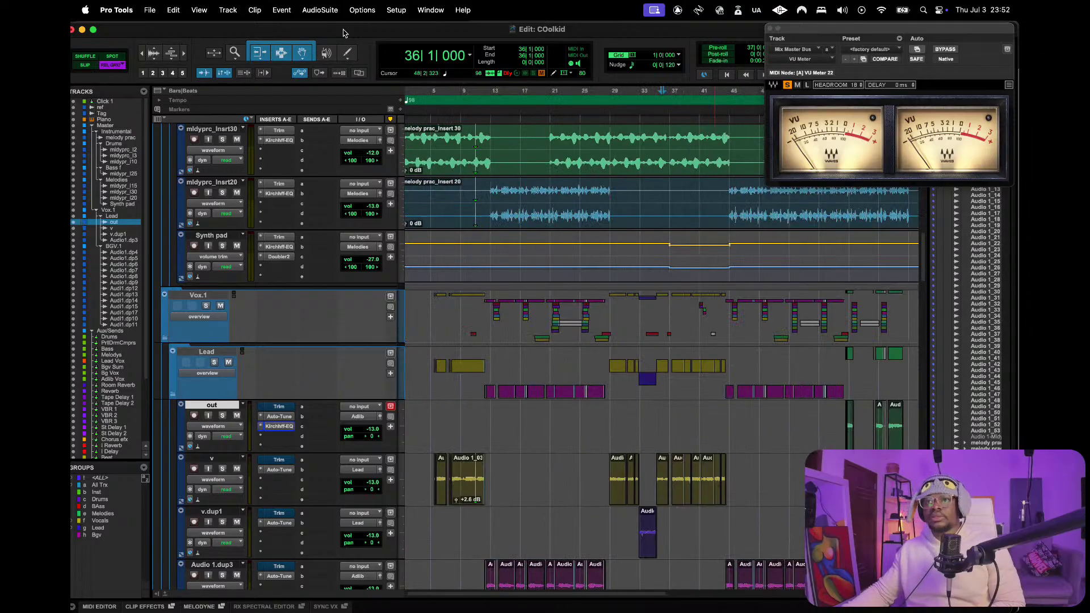
{"action": "key", "text": "r"}
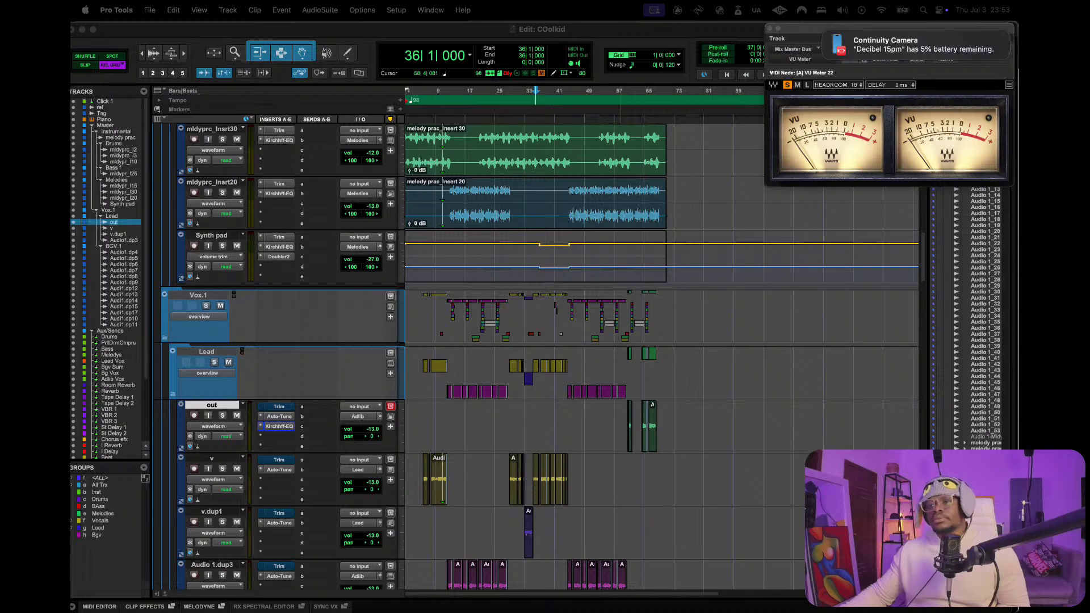
- Play the song from the session start and check the mixer channels before returning to the Edit window
{"action": "left_click", "coordinate": [368, 35]}
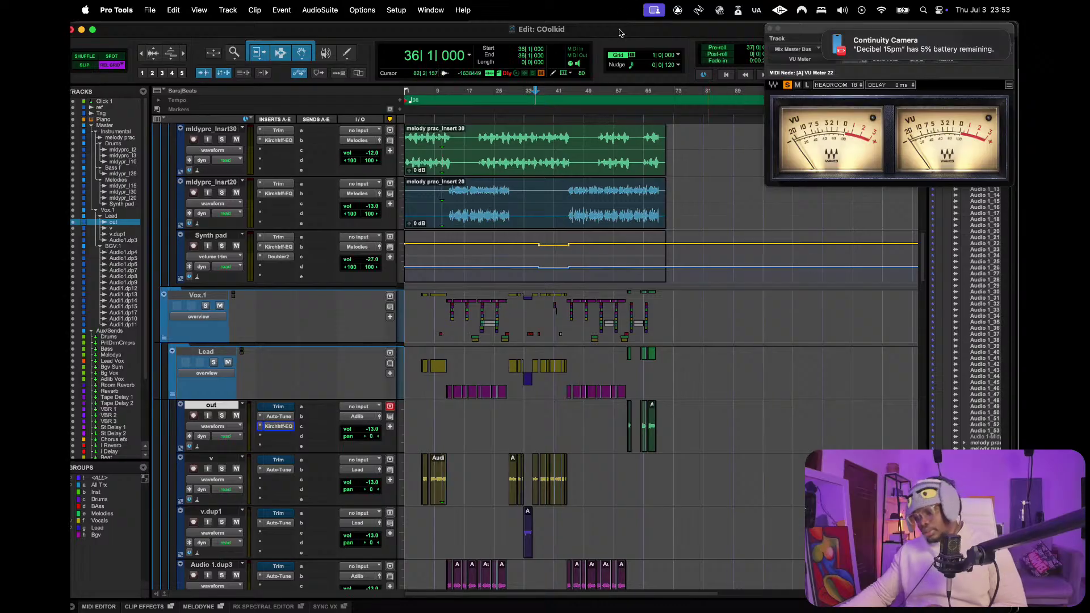
{"action": "key", "text": "Return"}
{"action": "key", "text": "space"}
{"action": "key", "text": "super+equal"}
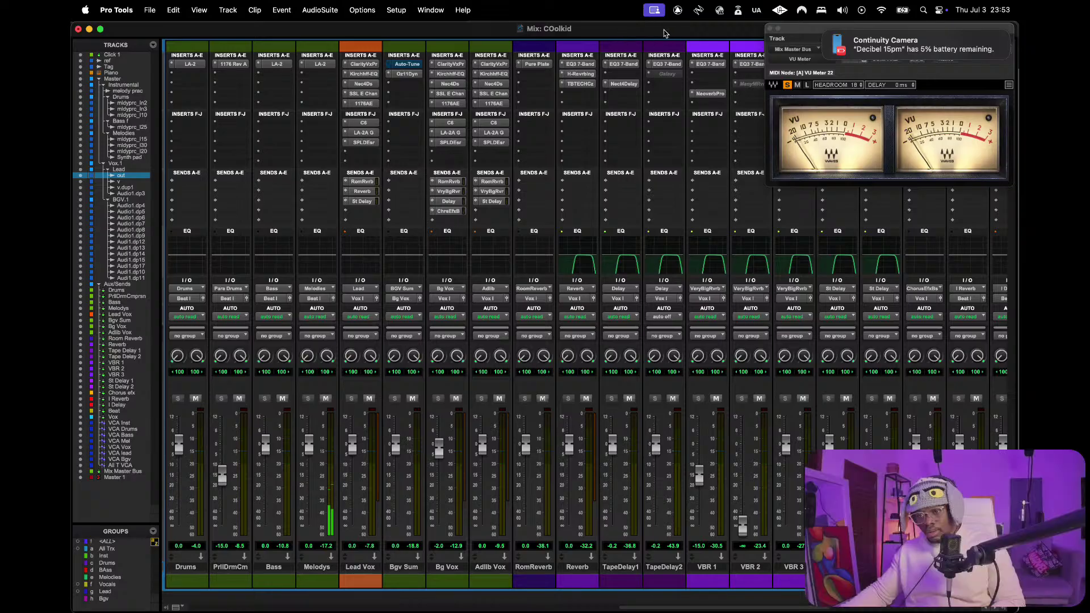
{"action": "key", "text": "super+equal"}
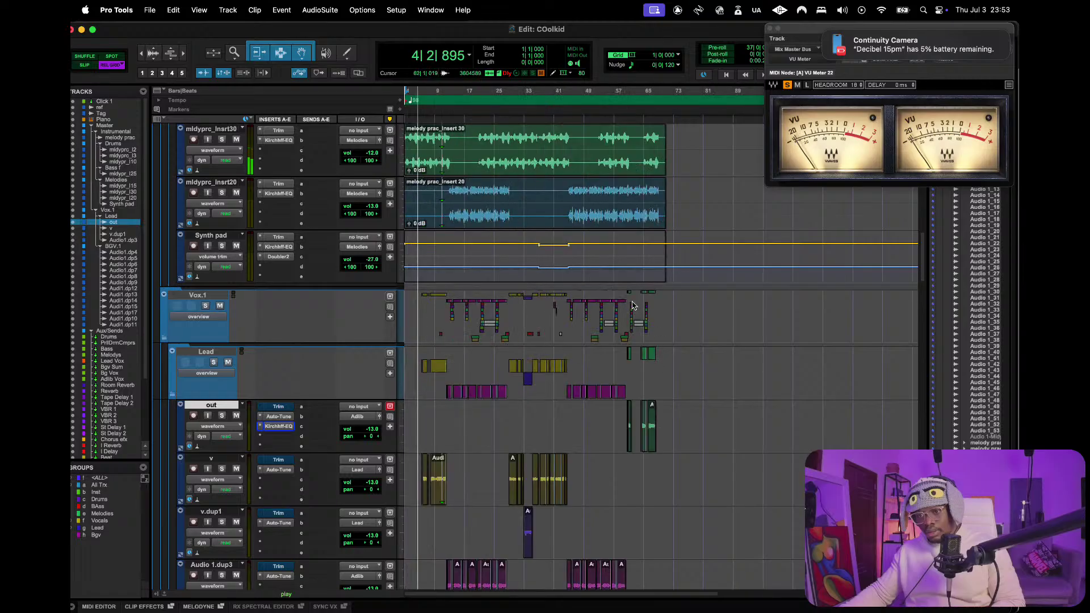
- Find the drum tracks above the vocals and open the output window of the mldyprc_Insrt3 track
{"action": "scroll", "coordinate": [652, 311], "scroll_direction": "down", "scroll_amount": 10}
{"action": "scroll", "coordinate": [661, 311], "scroll_direction": "up", "scroll_amount": 20}
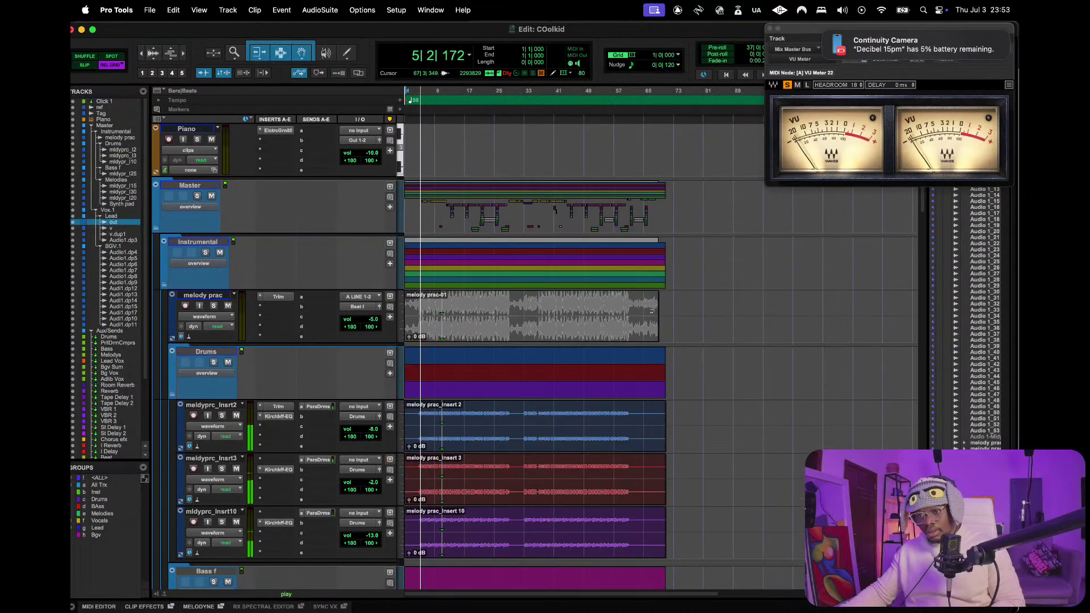
{"action": "scroll", "coordinate": [590, 385], "scroll_direction": "down", "scroll_amount": 6}
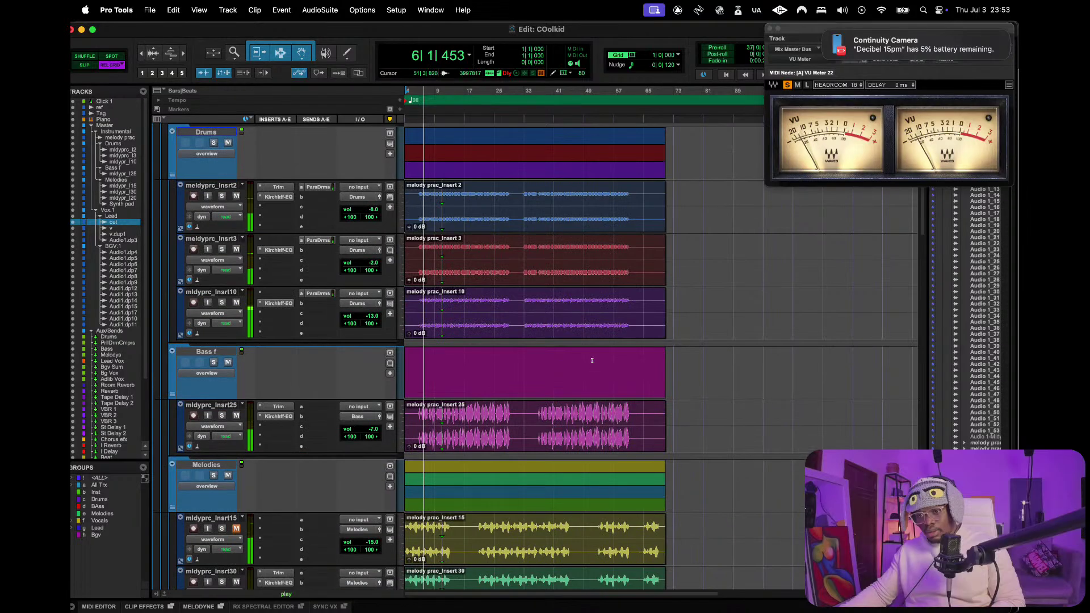
{"action": "scroll", "coordinate": [593, 375], "scroll_direction": "down", "scroll_amount": 1}
{"action": "scroll", "coordinate": [595, 360], "scroll_direction": "down", "scroll_amount": 1}
{"action": "scroll", "coordinate": [624, 359], "scroll_direction": "up", "scroll_amount": 3}
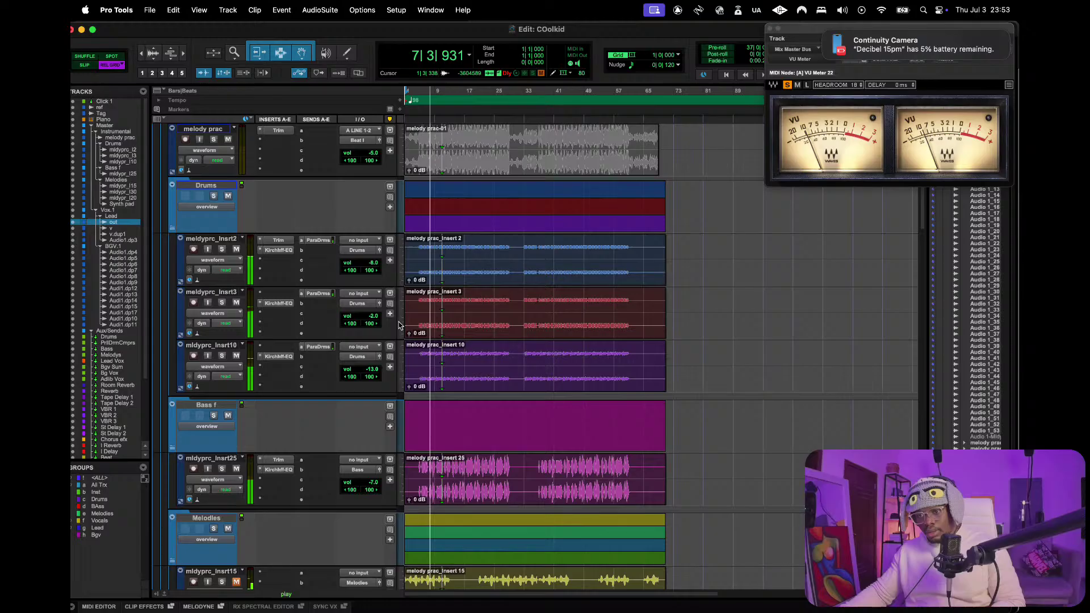
{"action": "left_click", "coordinate": [379, 304]}
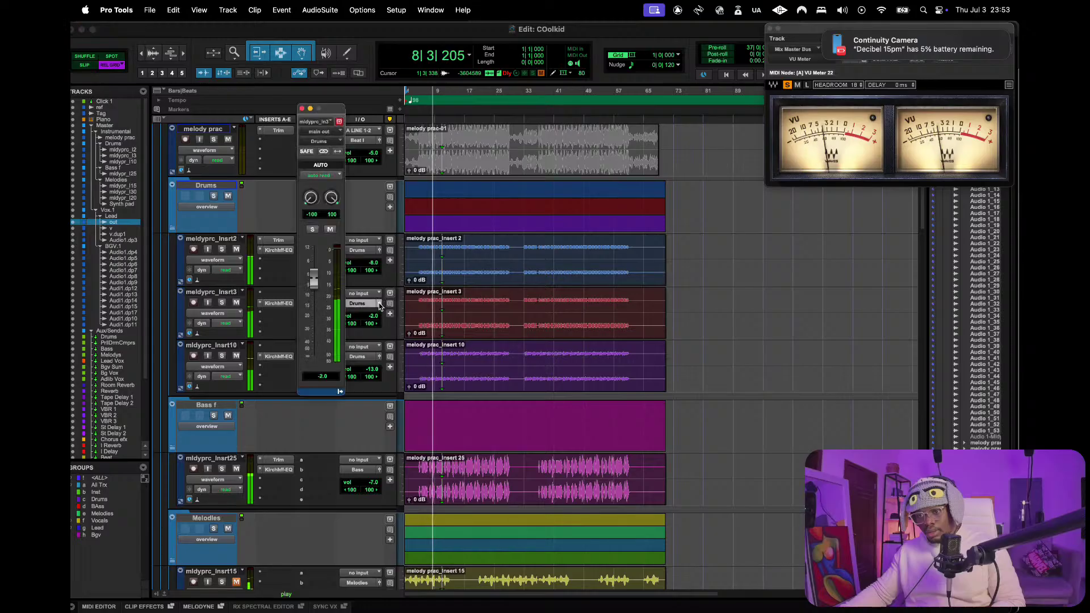
- Audition the opening of the song from the session start, and start playback again from bar 5
{"action": "key", "text": "space"}
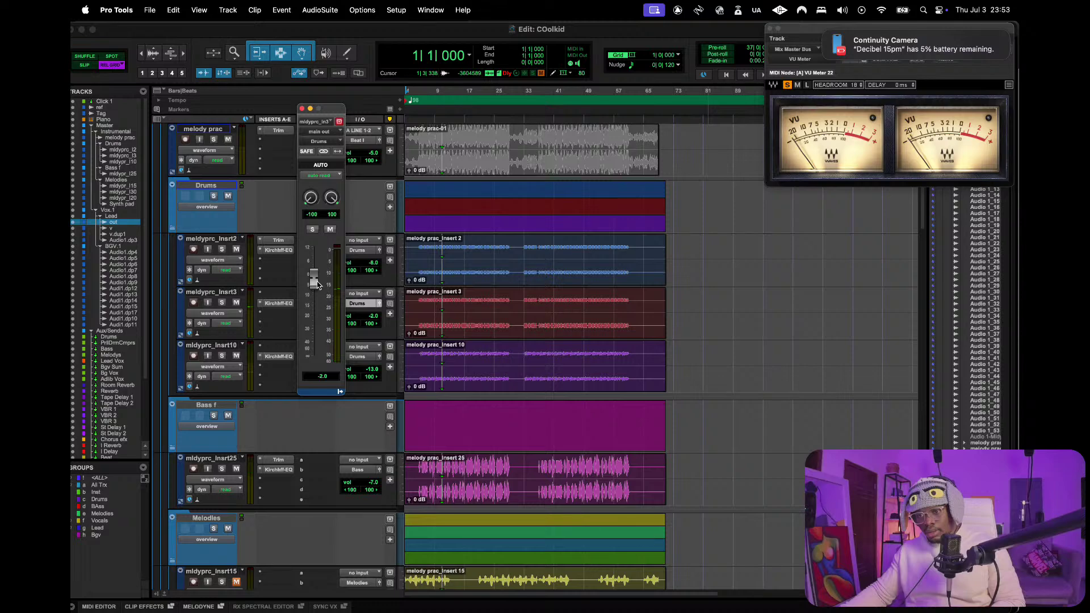
{"action": "key", "text": "space"}
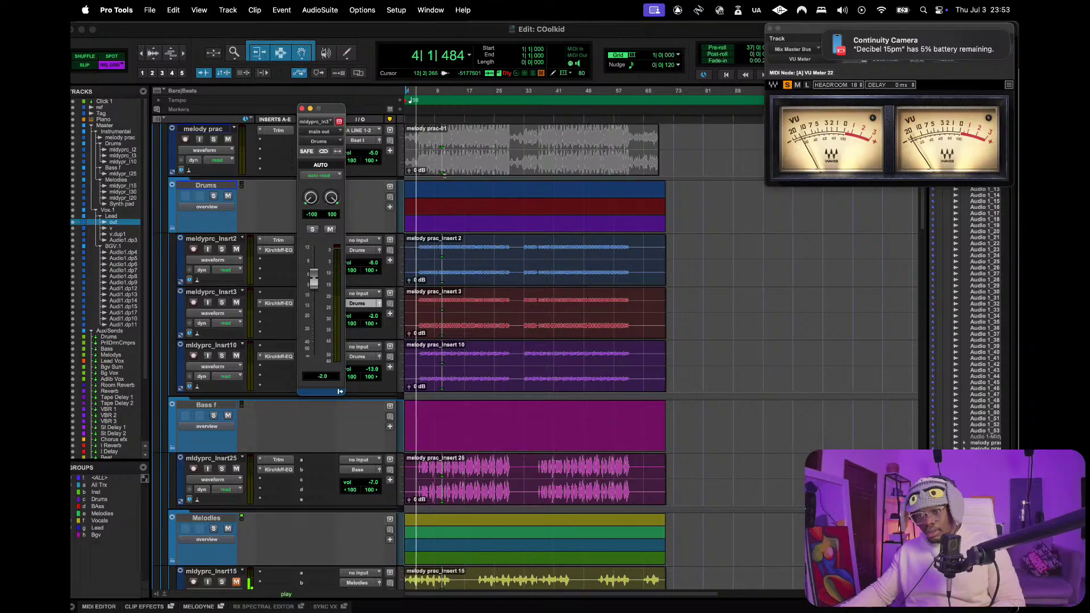
{"action": "key", "text": "space"}
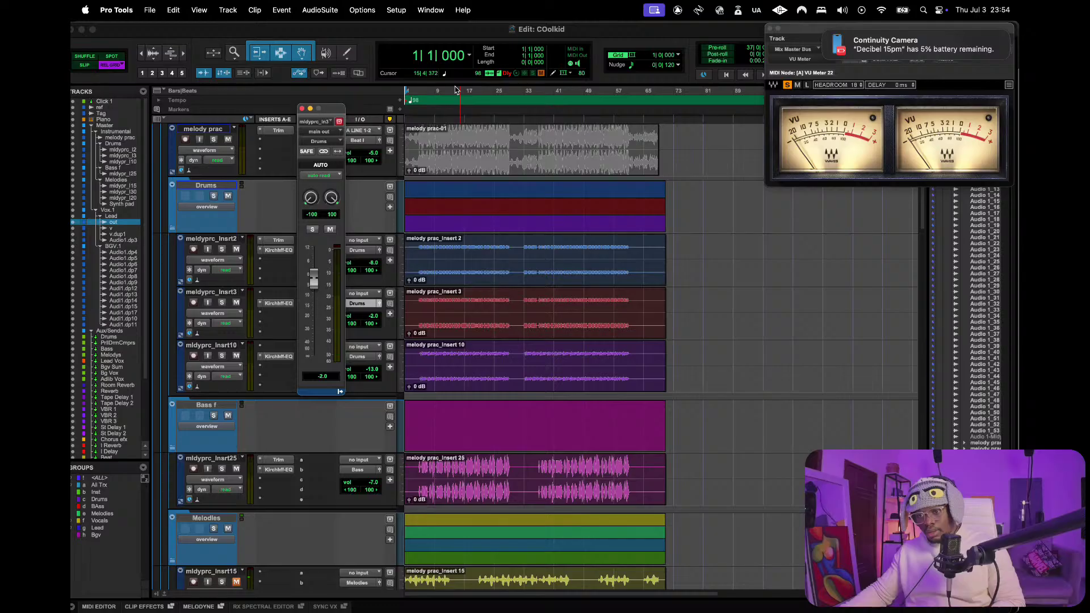
{"action": "key", "text": "space"}
{"action": "left_click", "coordinate": [423, 195]}
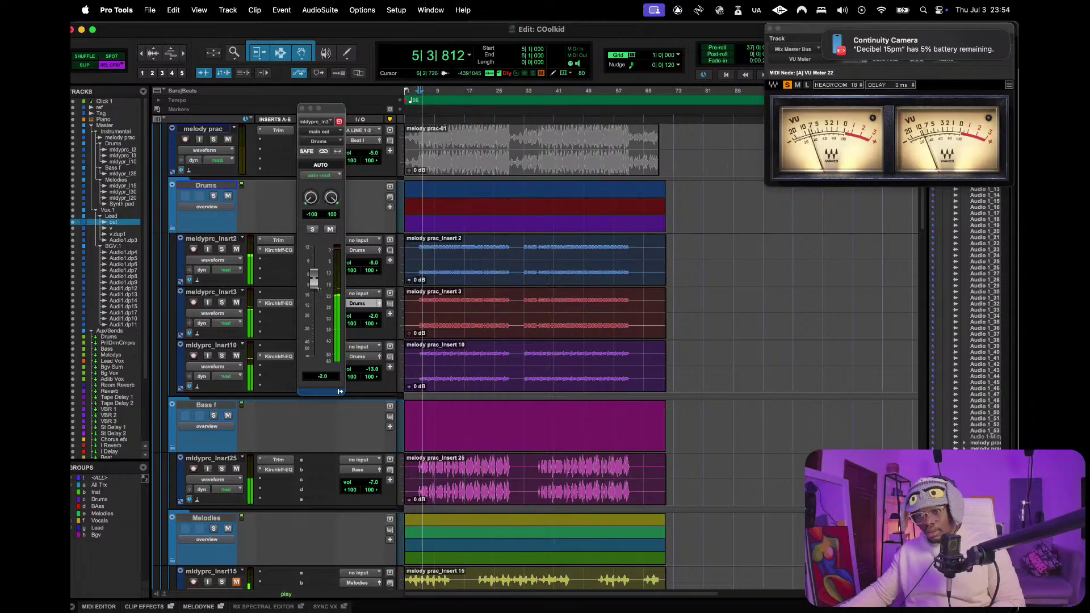
- Compare the drums with mldyprc_Insrt3 muted and unmuted, and lower that track's volume to -6.0 dB
{"action": "left_click", "coordinate": [331, 230]}
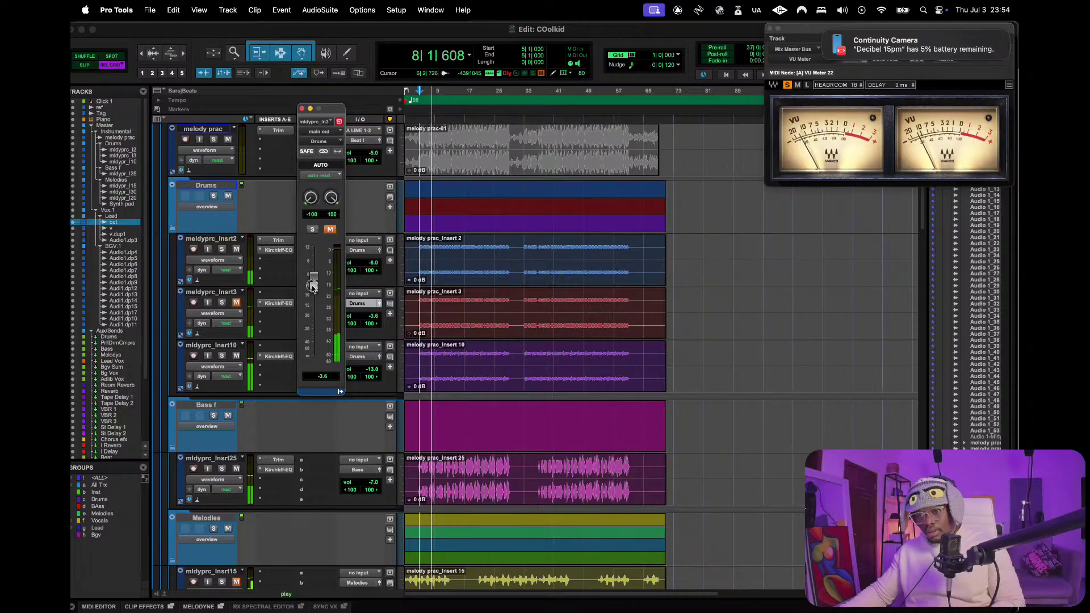
{"action": "left_click_drag", "start_coordinate": [313, 285], "coordinate": [311, 290]}
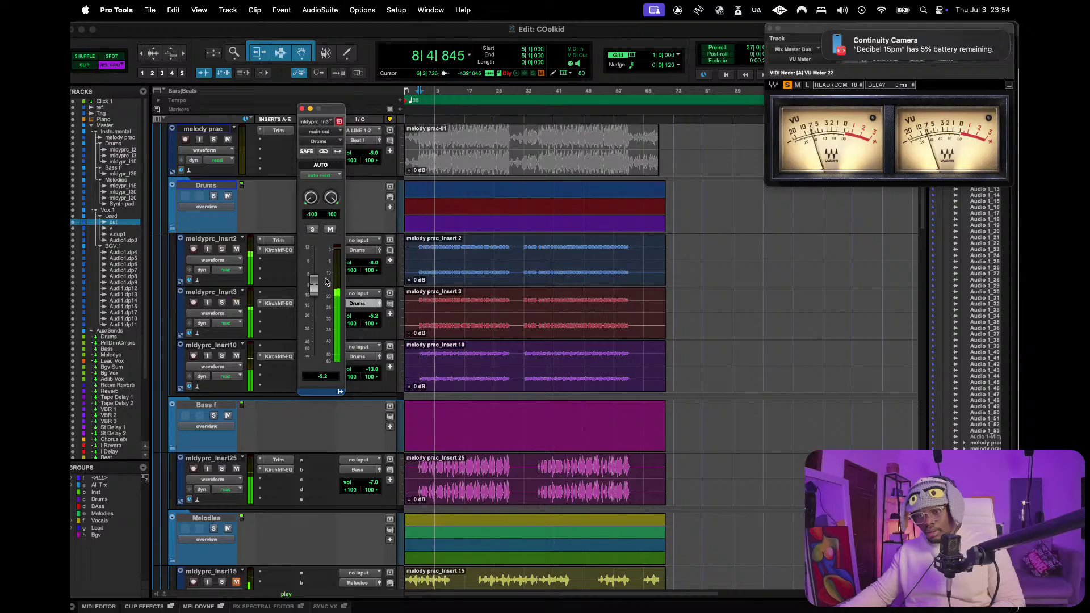
{"action": "mouse_move", "coordinate": [313, 287]}
{"action": "left_mouse_down"}
{"action": "mouse_move", "coordinate": [314, 269]}
{"action": "mouse_move", "coordinate": [316, 307]}
{"action": "left_mouse_up"}
- Lower the mldyprc_Insrt10 drum track's volume to -17.0 dB during playback and close its output window
{"action": "left_click", "coordinate": [379, 356]}
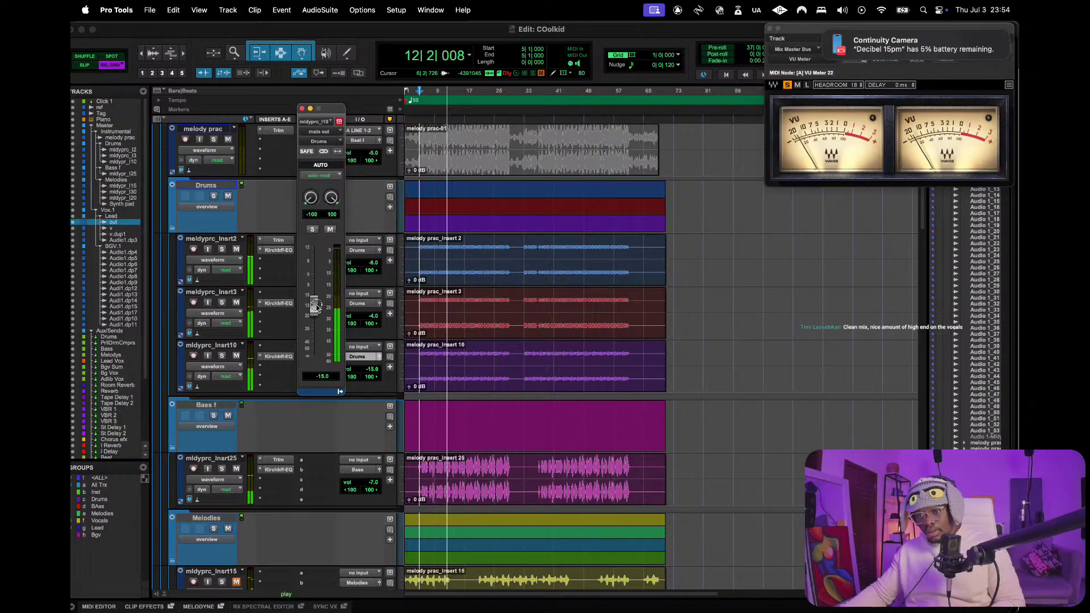
{"action": "left_click_drag", "start_coordinate": [316, 312], "coordinate": [316, 307]}
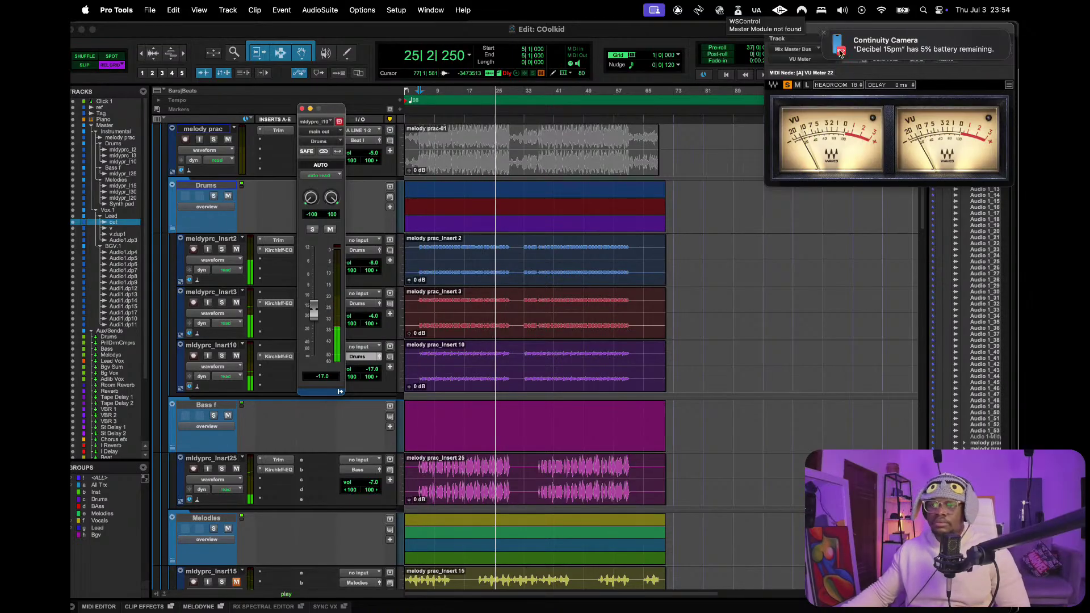
{"action": "left_click", "coordinate": [651, 36]}
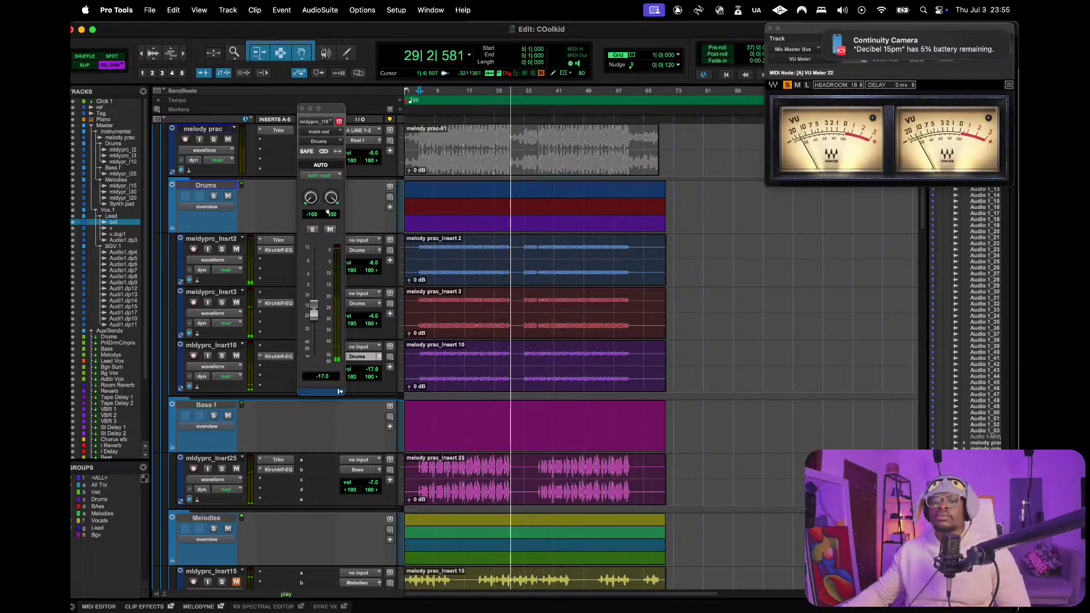
{"action": "left_click", "coordinate": [302, 109]}
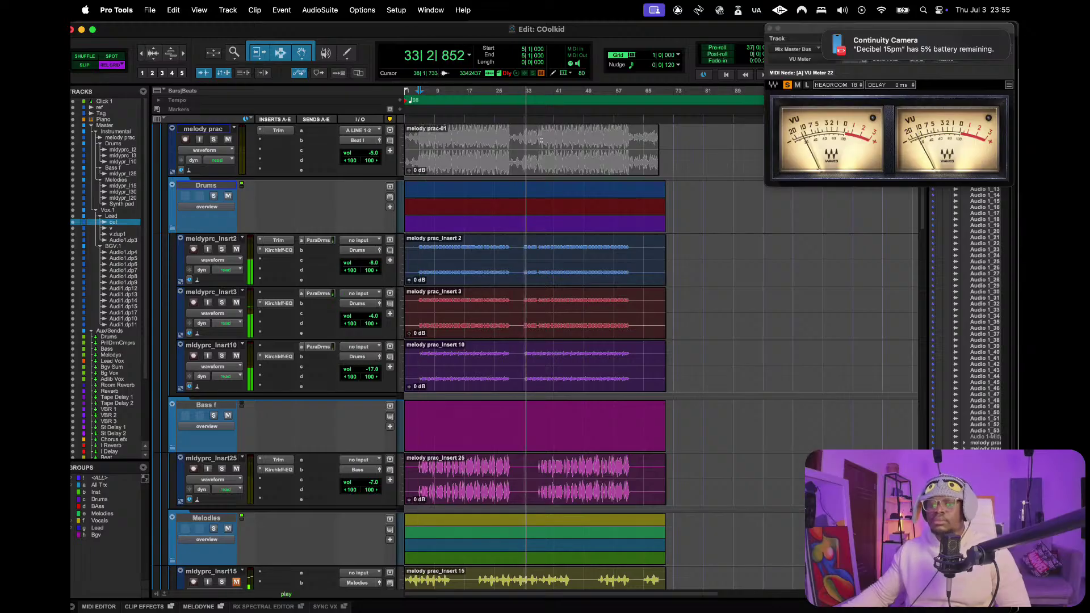
- In the Melodies folder, raise the volume of mldyprc_Insrt30 to -8.0 dB and mldyprc_Insrt20 to -11.0 dB
{"action": "scroll", "coordinate": [580, 294], "scroll_direction": "down", "scroll_amount": 10}
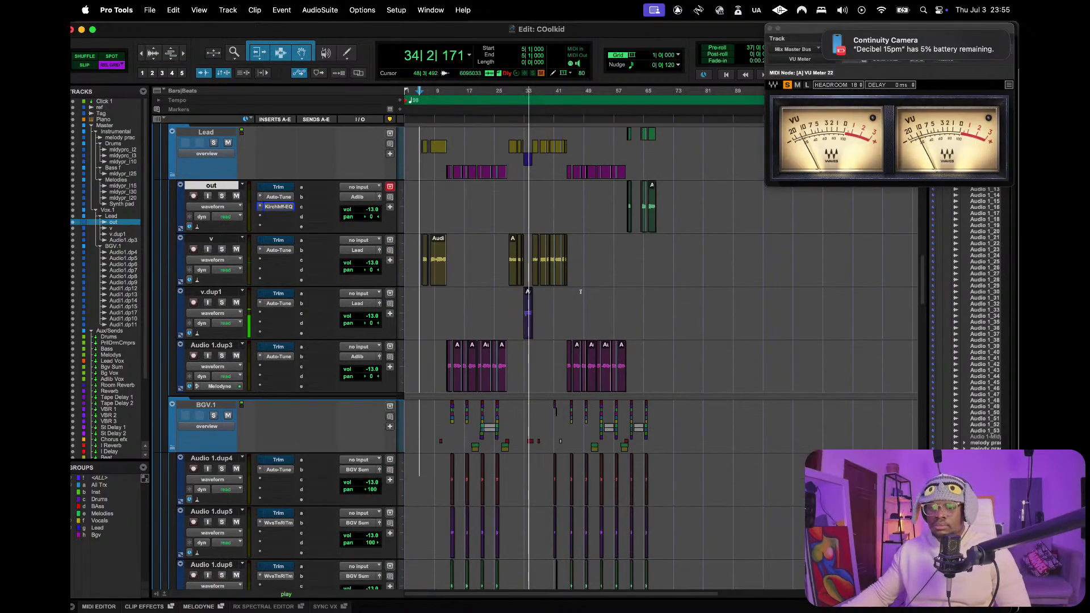
{"action": "scroll", "coordinate": [520, 259], "scroll_direction": "up", "scroll_amount": 7}
{"action": "scroll", "coordinate": [520, 259], "scroll_direction": "down", "scroll_amount": 3}
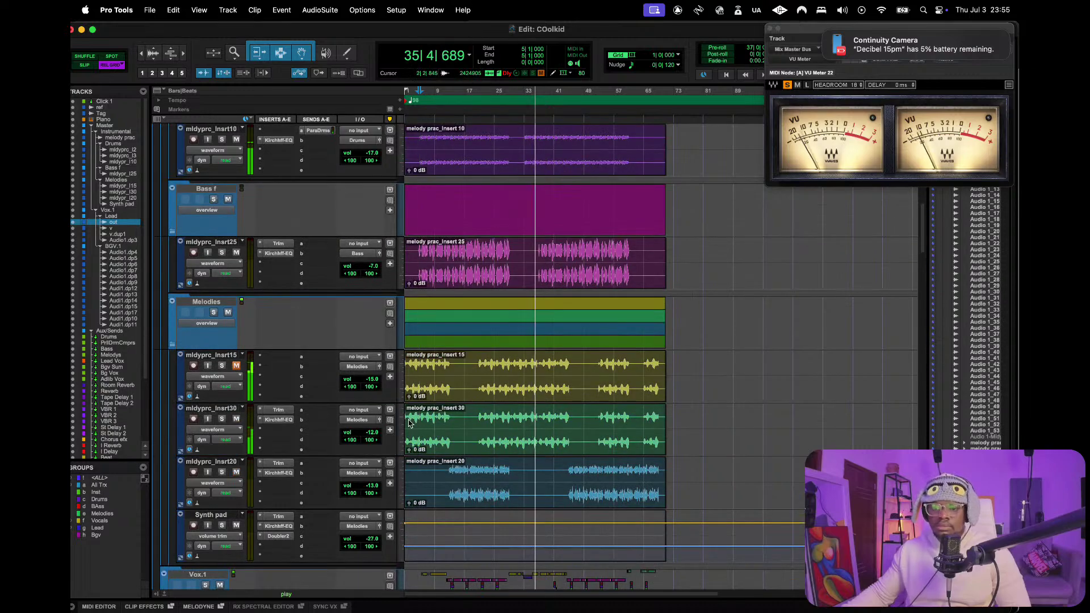
{"action": "left_click", "coordinate": [390, 419]}
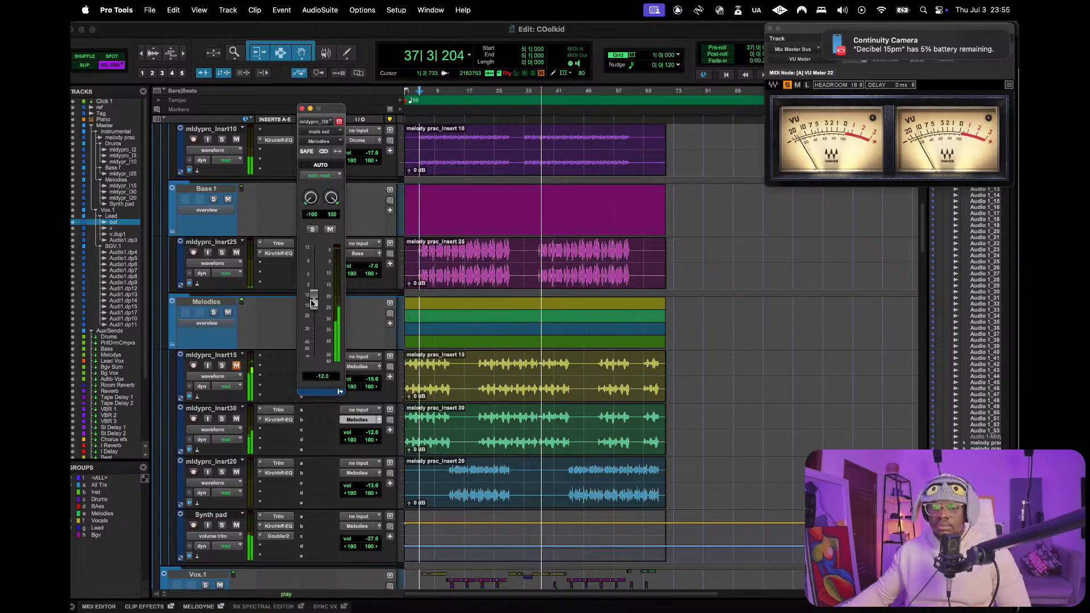
{"action": "left_click_drag", "start_coordinate": [312, 303], "coordinate": [312, 299]}
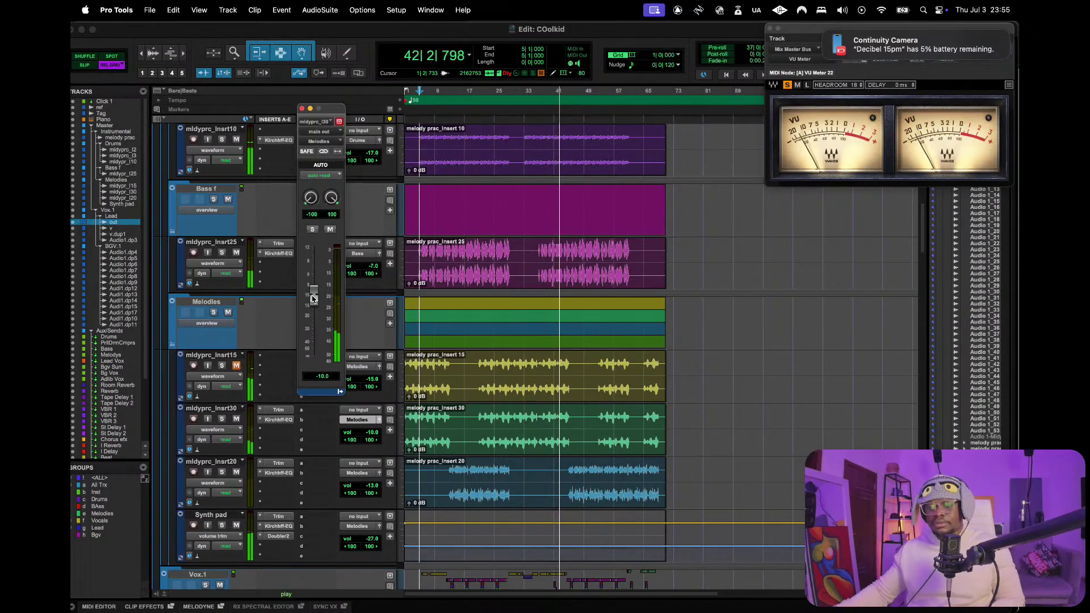
{"action": "left_click_drag", "start_coordinate": [313, 299], "coordinate": [314, 291]}
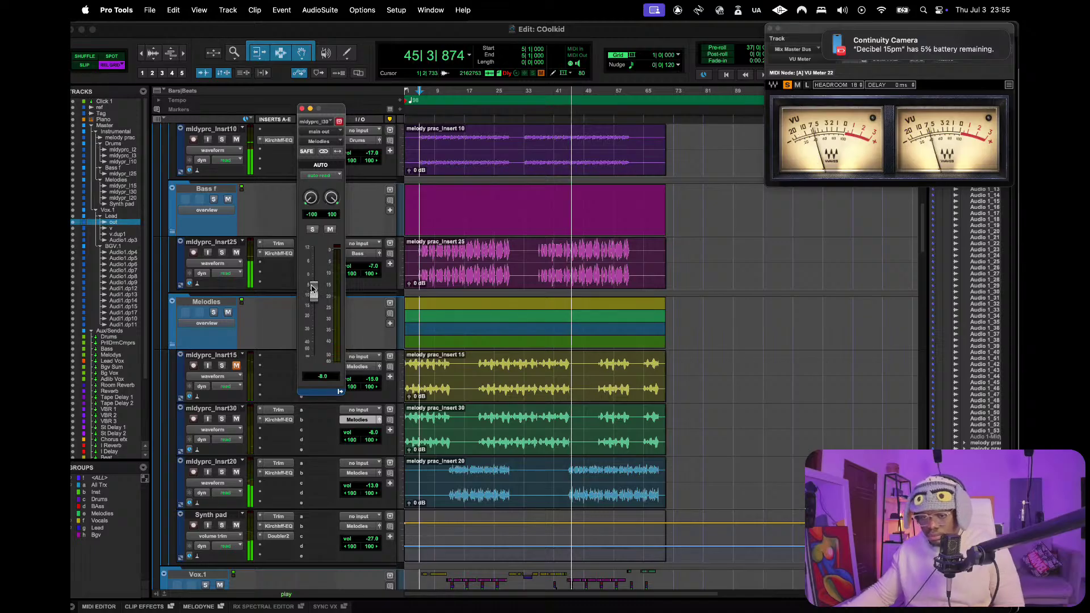
{"action": "left_click", "coordinate": [379, 473]}
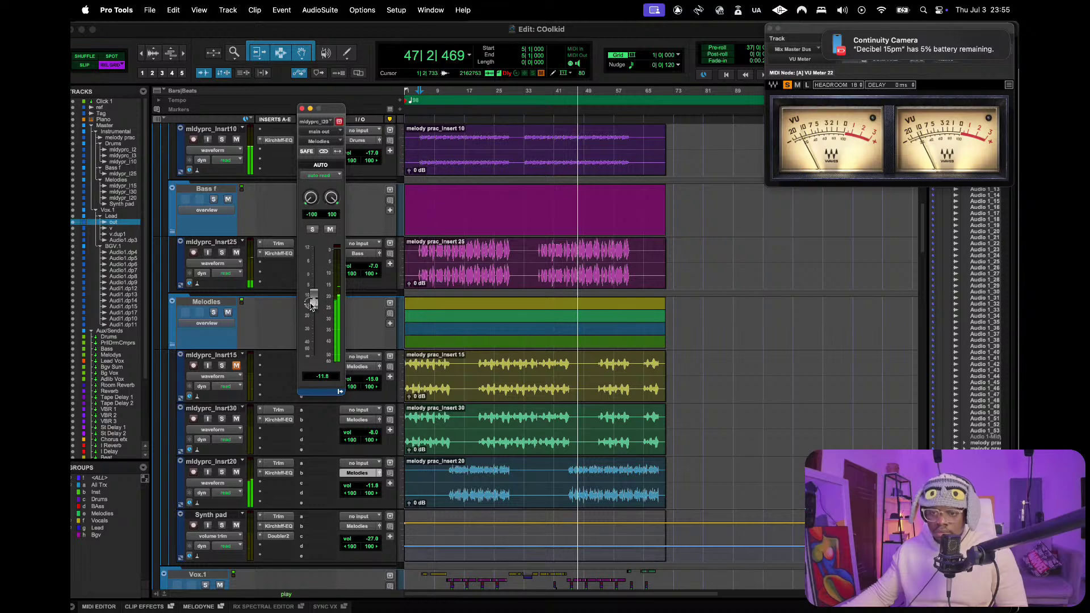
{"action": "left_click_drag", "start_coordinate": [311, 307], "coordinate": [310, 304]}
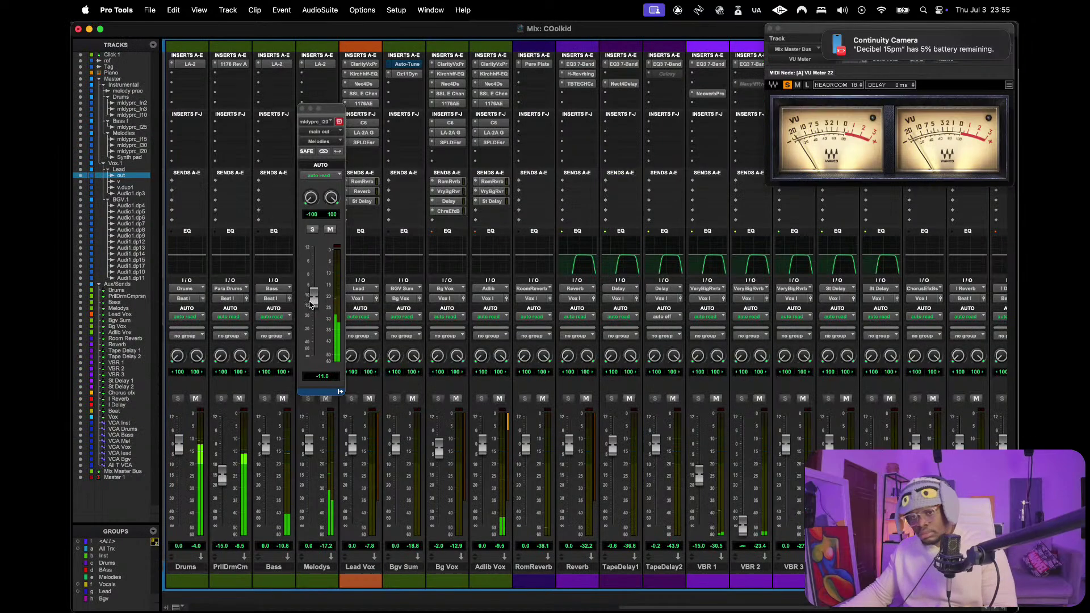
- Check the LA-2 compressor on the Melodys bus, close it and the open track output window, and stop playback
{"action": "key", "text": "super+equal"}
{"action": "left_click", "coordinate": [320, 64]}
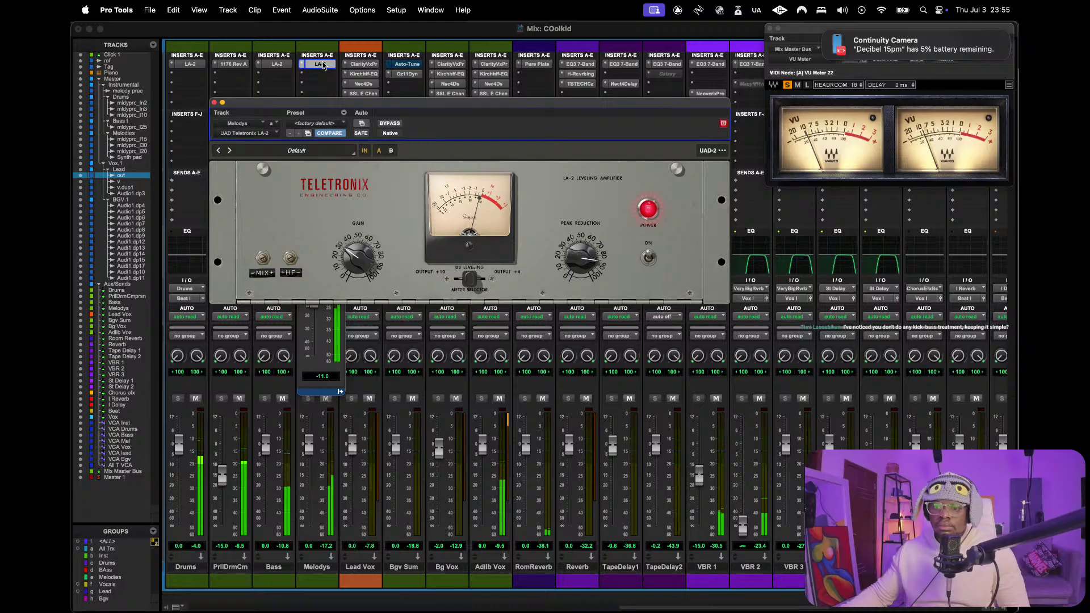
{"action": "left_click", "coordinate": [214, 103]}
{"action": "key", "text": "super+equal"}
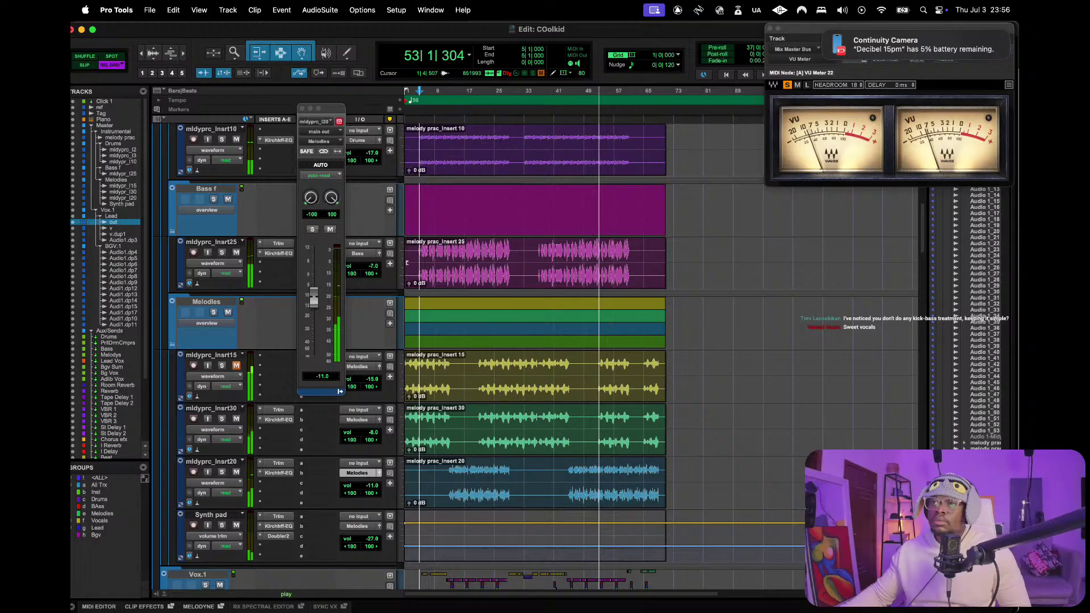
{"action": "left_click", "coordinate": [302, 108]}
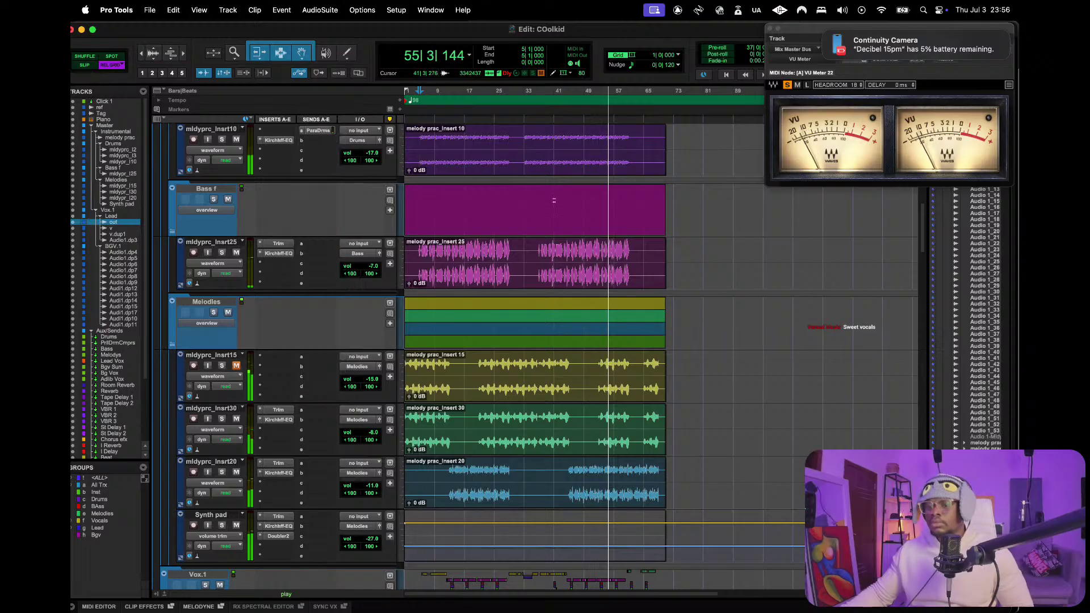
{"action": "key", "text": "space"}
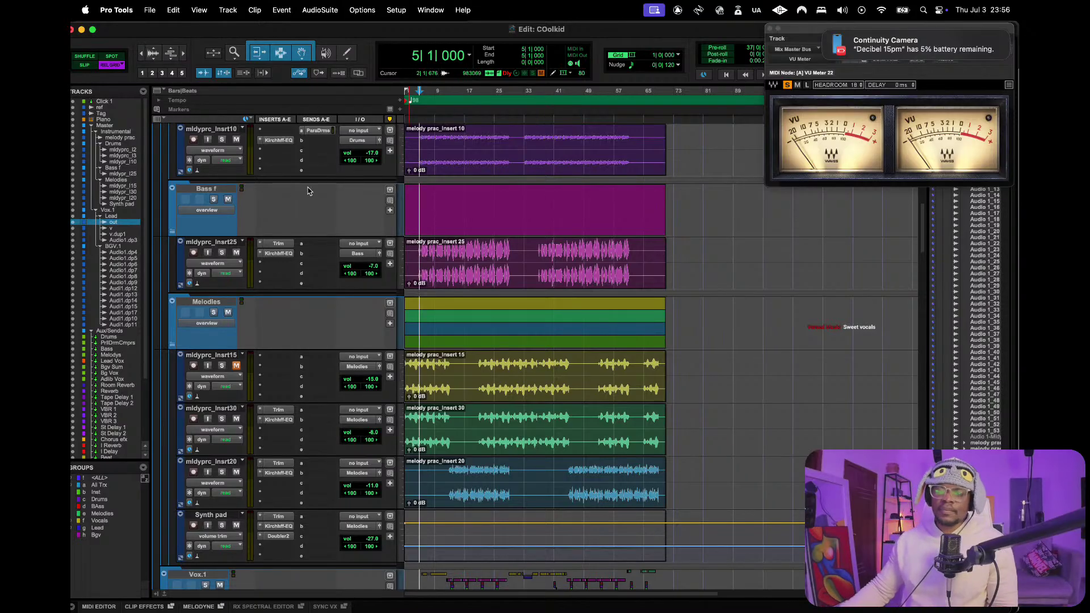
- Audition the song from bar 5 with the mldyprc_Insrt25 bass track soloed, and compare it with the full mix by clearing the solo
{"action": "key", "text": "space"}
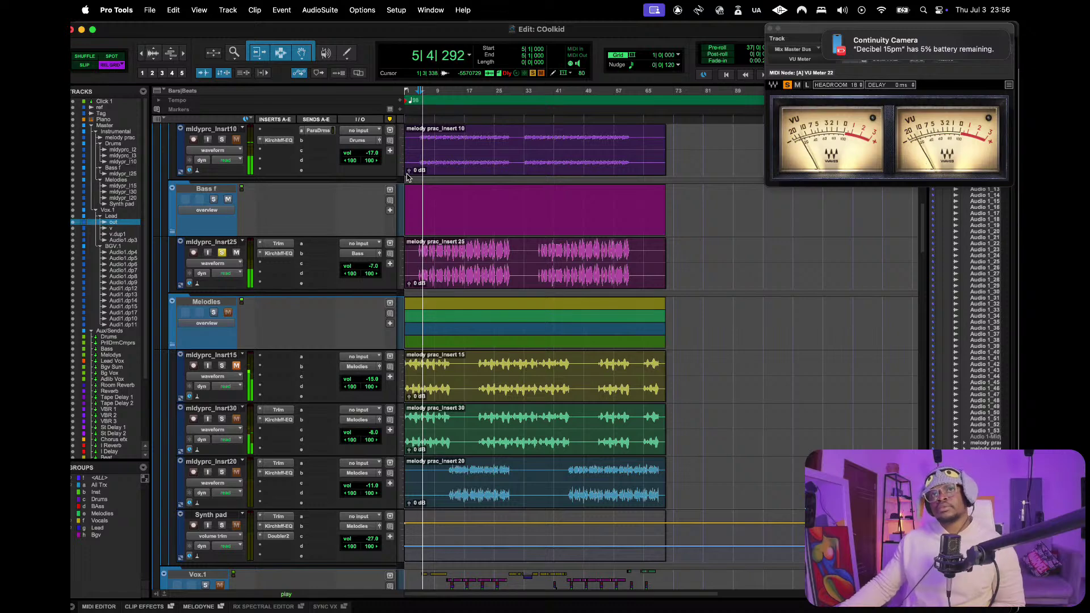
{"action": "key", "text": "space"}
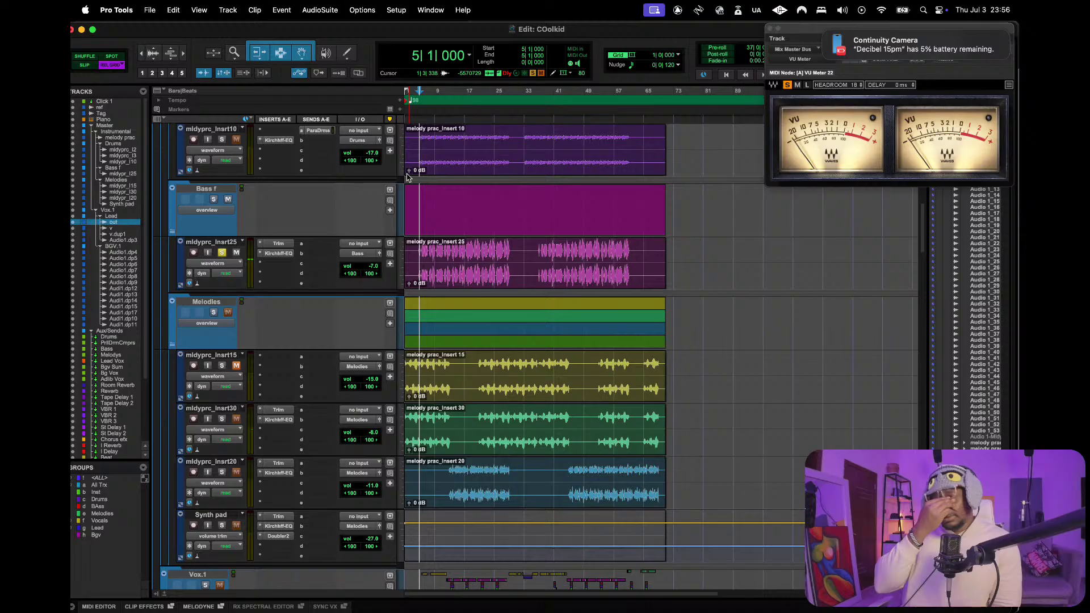
{"action": "key", "text": "space"}
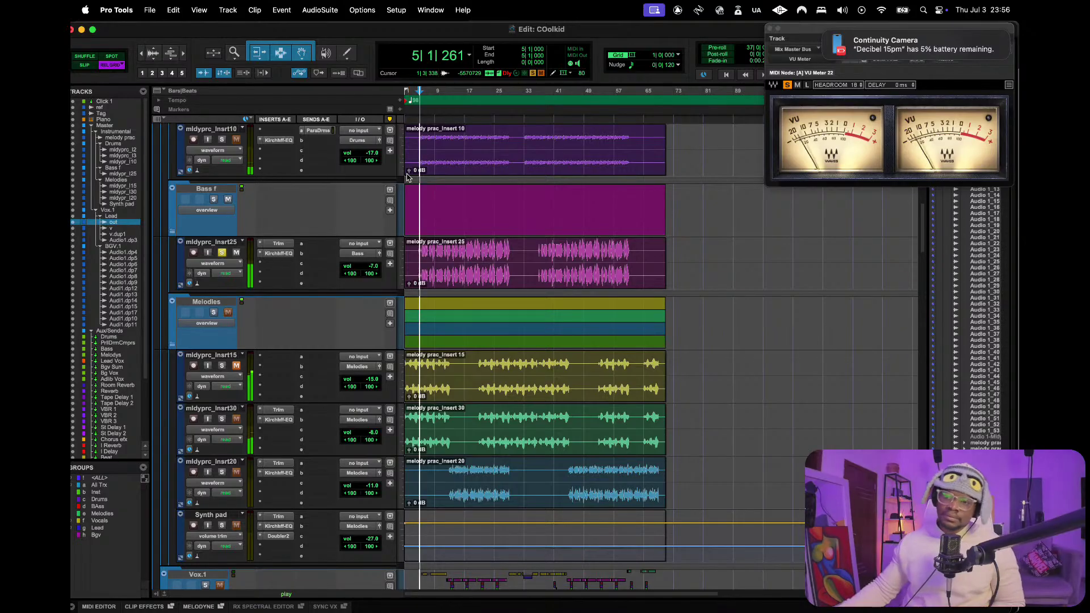
{"action": "left_click", "coordinate": [222, 254]}
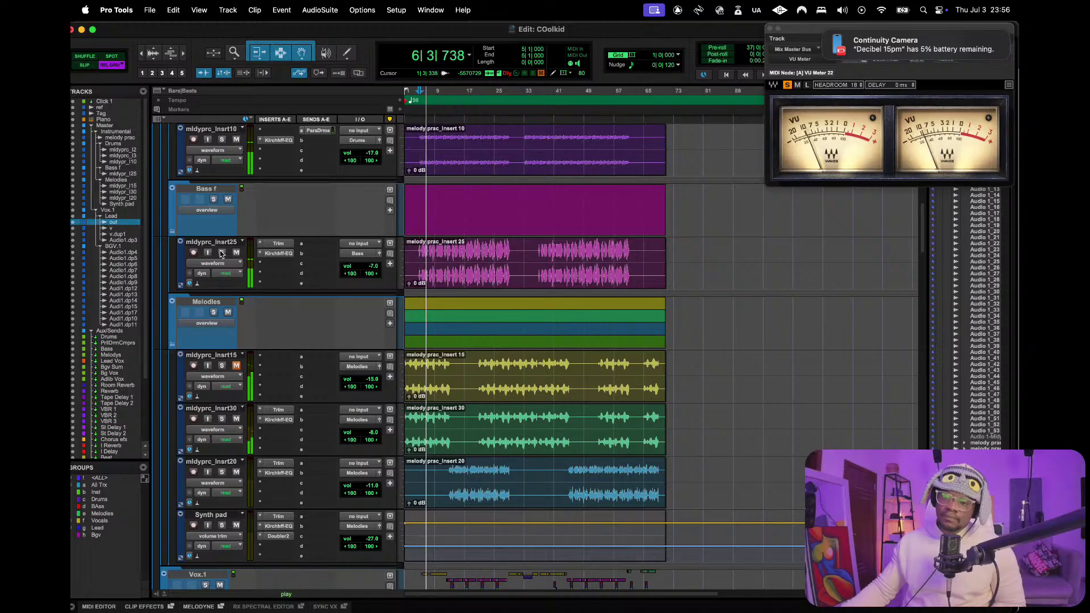
{"action": "key", "text": "space"}
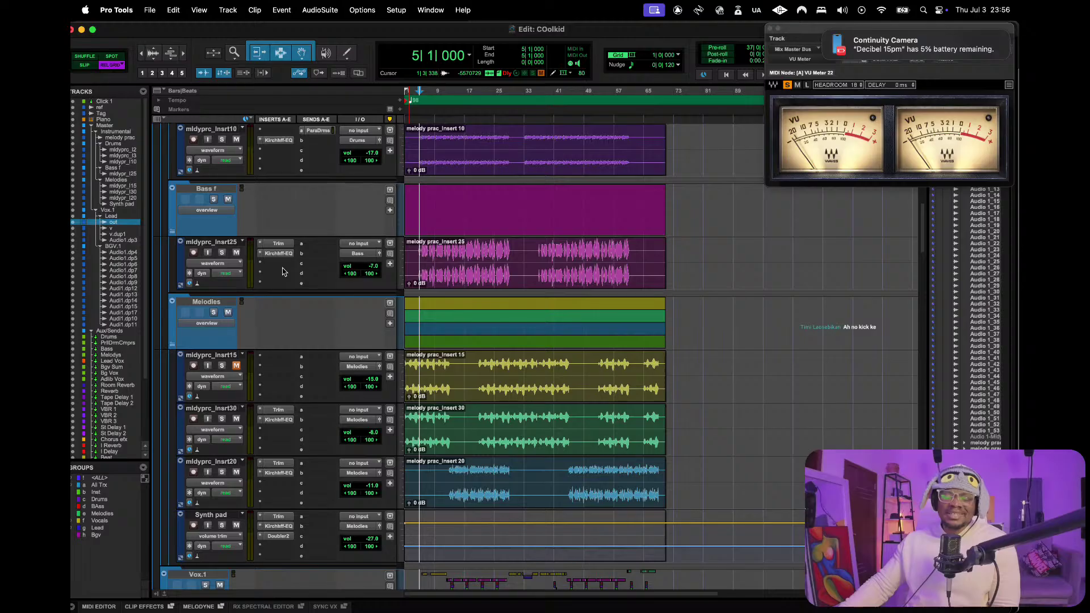
- Solo the Drums folder during playback from bar 5, clear the solo to hear the full mix, and stop playback
{"action": "scroll", "coordinate": [294, 271], "scroll_direction": "up", "scroll_amount": 10}
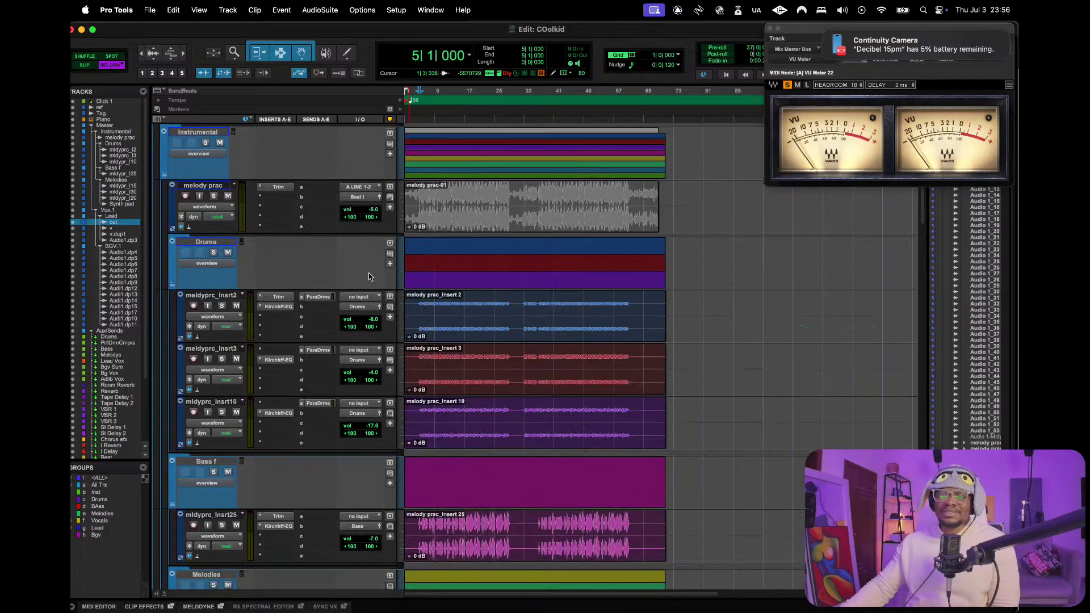
{"action": "left_click", "coordinate": [213, 253]}
{"action": "key", "text": "space"}
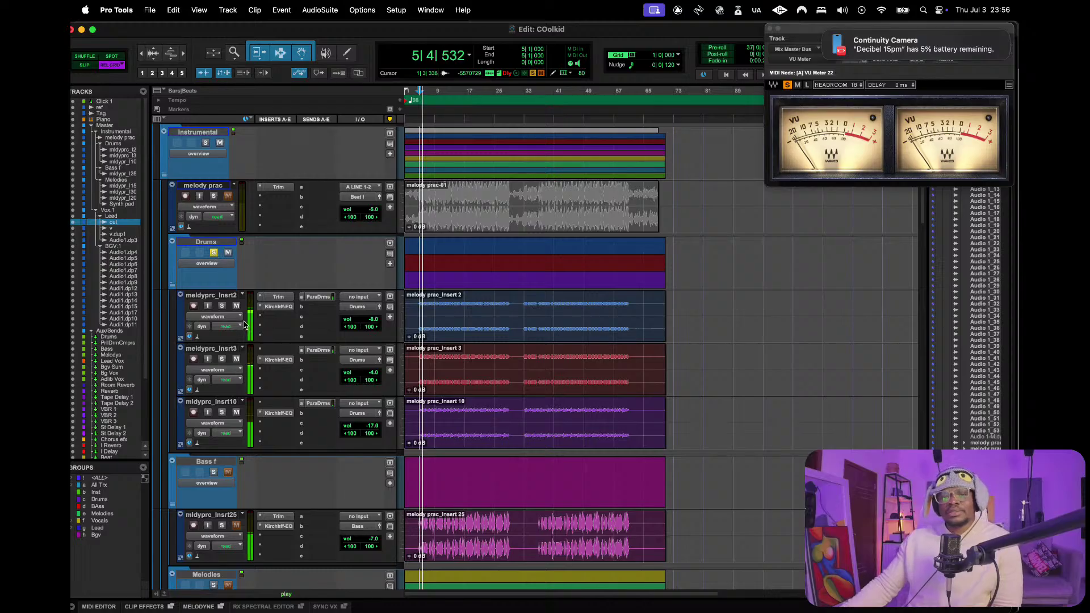
{"action": "scroll", "coordinate": [219, 262], "scroll_direction": "up", "scroll_amount": 5}
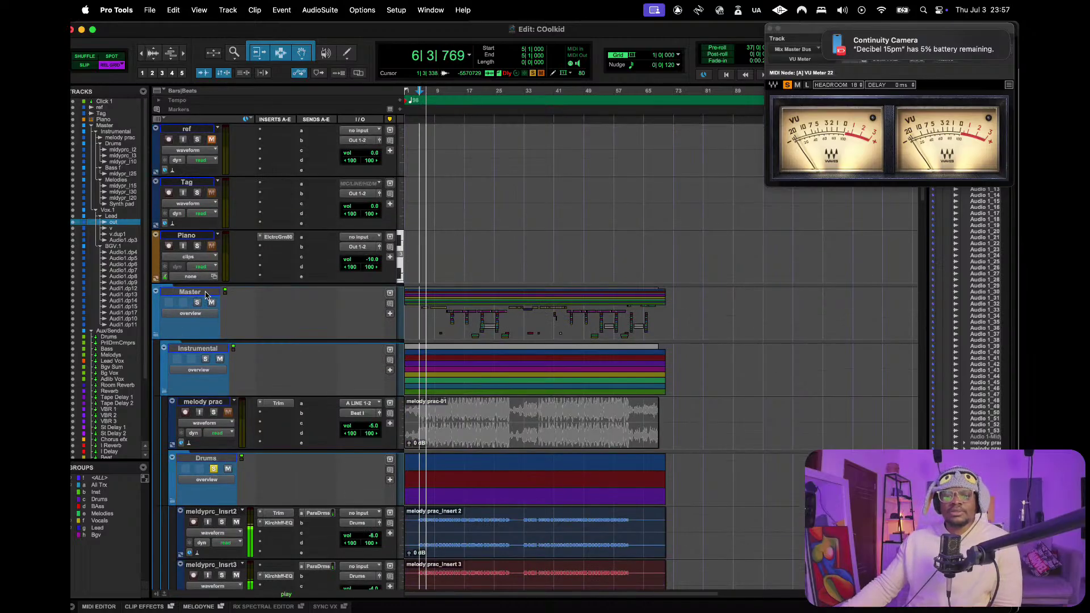
{"action": "scroll", "coordinate": [492, 229], "scroll_direction": "down", "scroll_amount": 15}
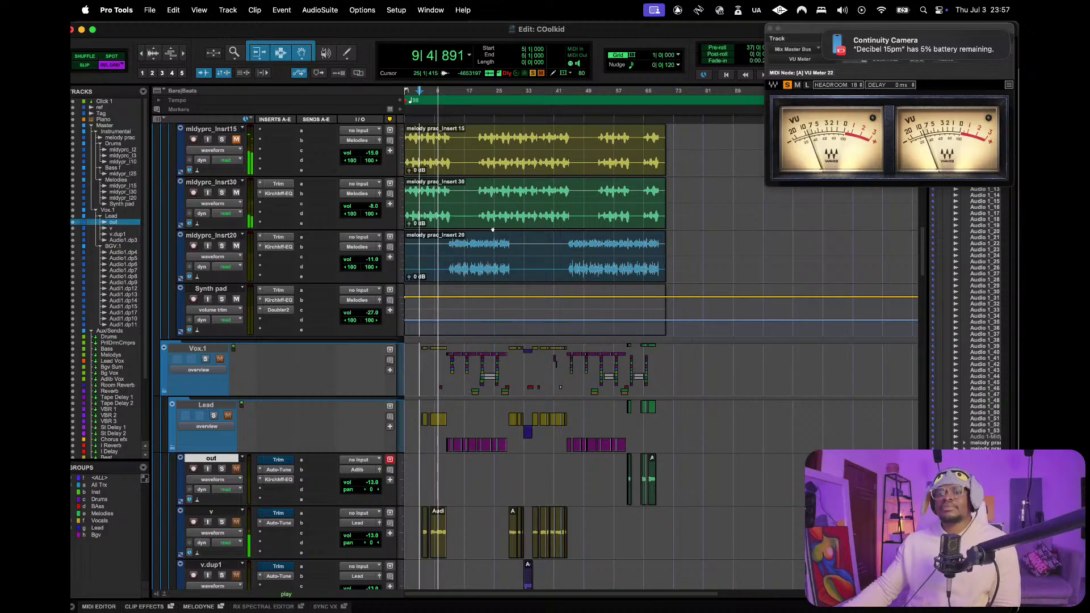
{"action": "scroll", "coordinate": [338, 274], "scroll_direction": "up", "scroll_amount": 10}
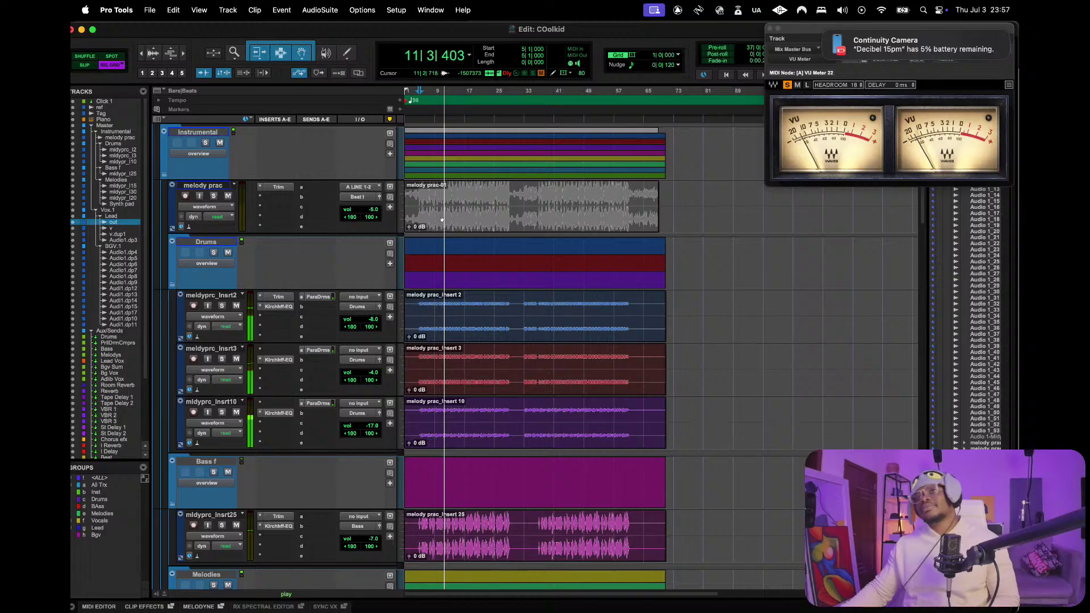
{"action": "key", "text": "space"}
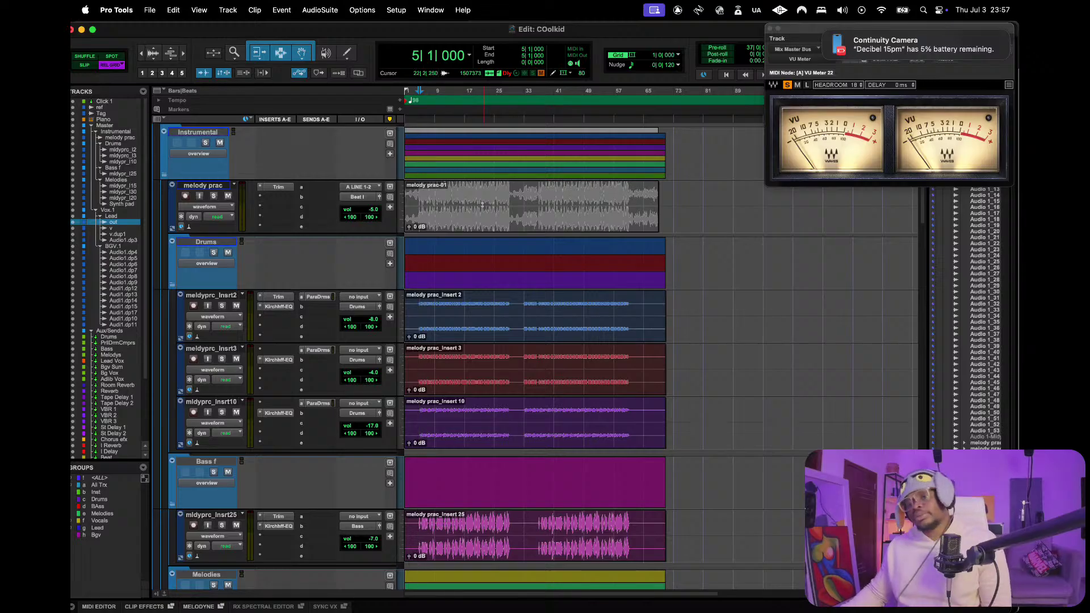
{"action": "scroll", "coordinate": [482, 204], "scroll_direction": "down", "scroll_amount": 5}
{"action": "scroll", "coordinate": [482, 204], "scroll_direction": "up", "scroll_amount": 7}
{"action": "scroll", "coordinate": [481, 205], "scroll_direction": "down", "scroll_amount": 6}
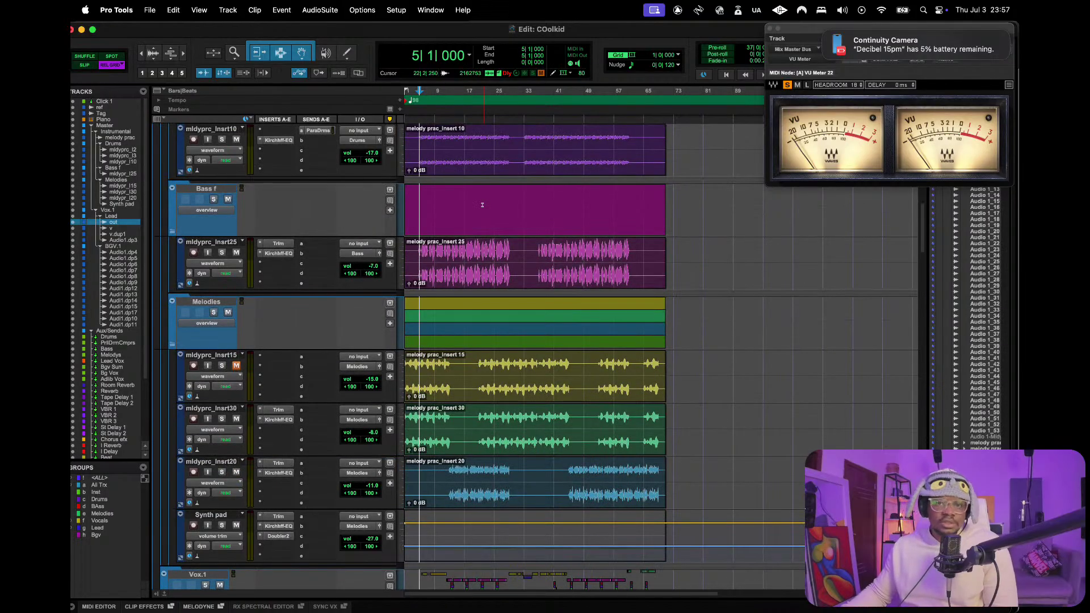
{"action": "scroll", "coordinate": [482, 205], "scroll_direction": "up", "scroll_amount": 4}
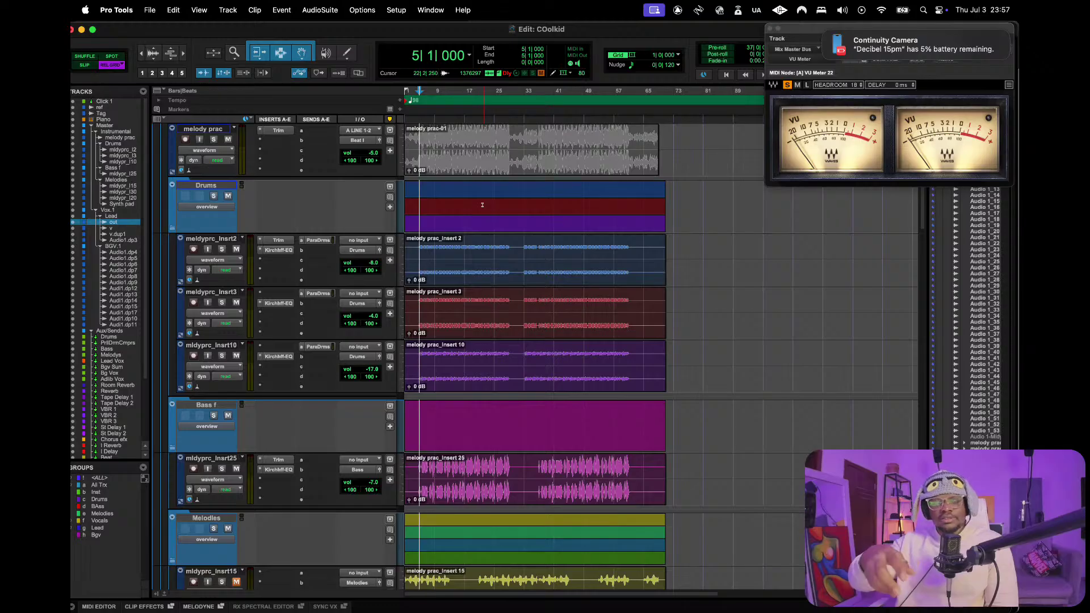
{"action": "scroll", "coordinate": [602, 229], "scroll_direction": "right", "scroll_amount": 3}
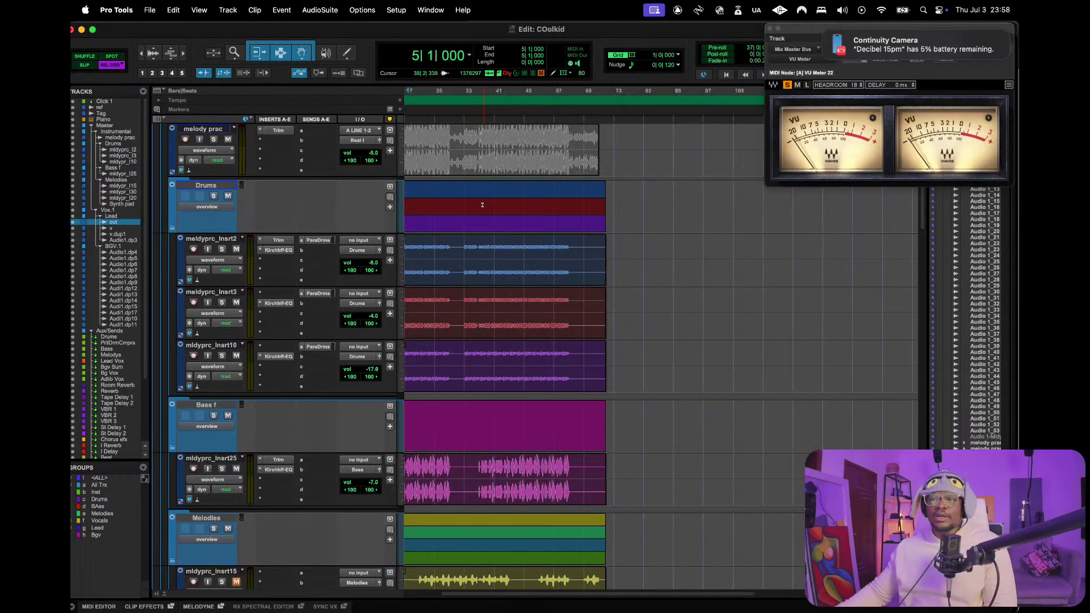
{"action": "scroll", "coordinate": [602, 230], "scroll_direction": "left", "scroll_amount": 3}
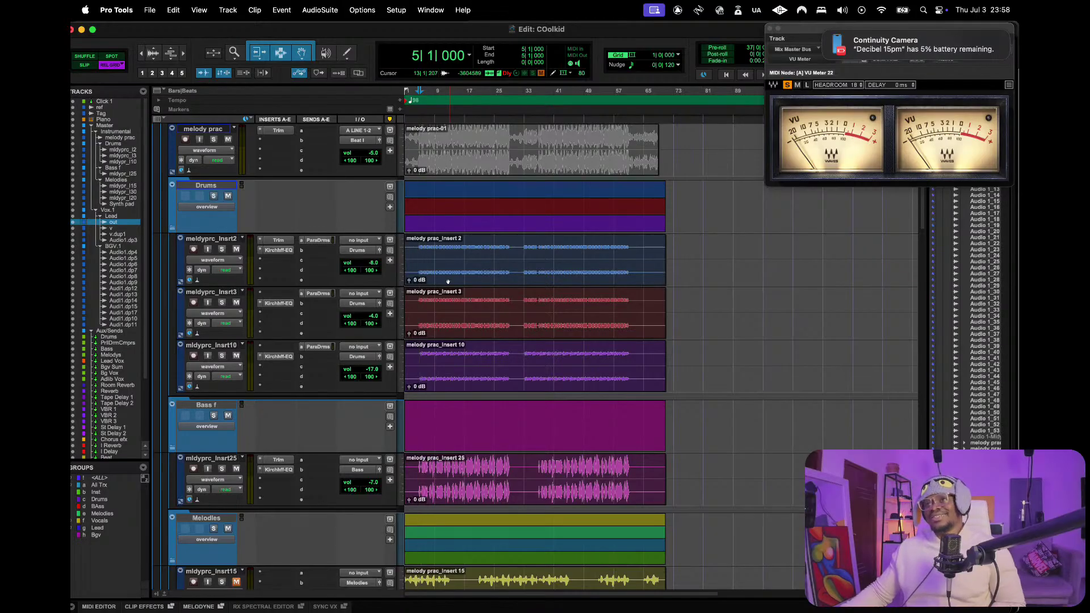
- Play the song from bar 5 and check the Mix Master Bus level in the Mix window, moving the VU Meter near the master inserts
{"action": "key", "text": "space"}
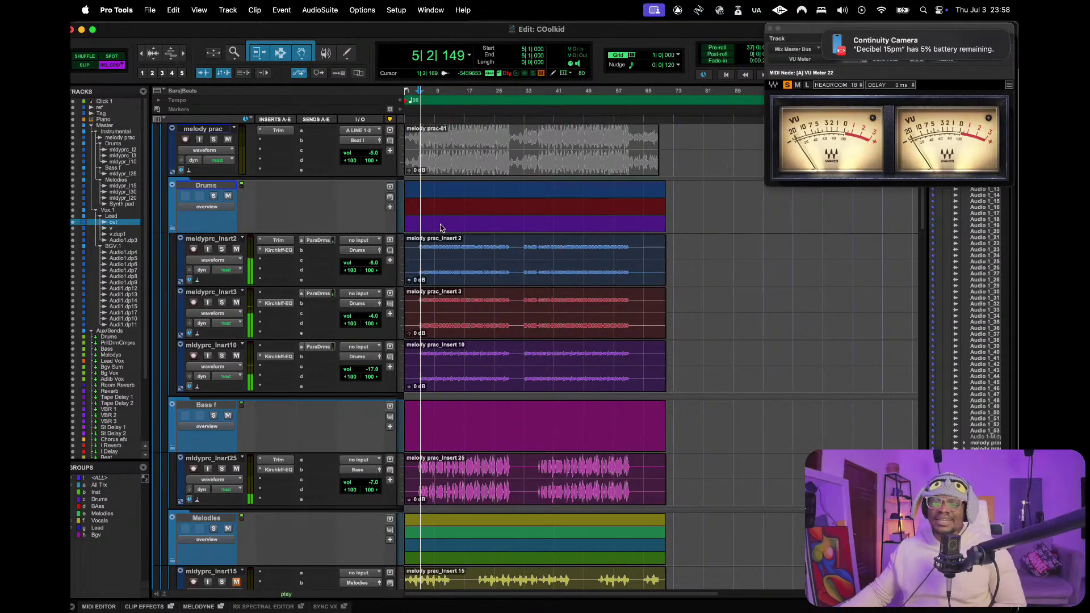
{"action": "scroll", "coordinate": [514, 289], "scroll_direction": "down", "scroll_amount": 5}
{"action": "scroll", "coordinate": [505, 261], "scroll_direction": "up", "scroll_amount": 5}
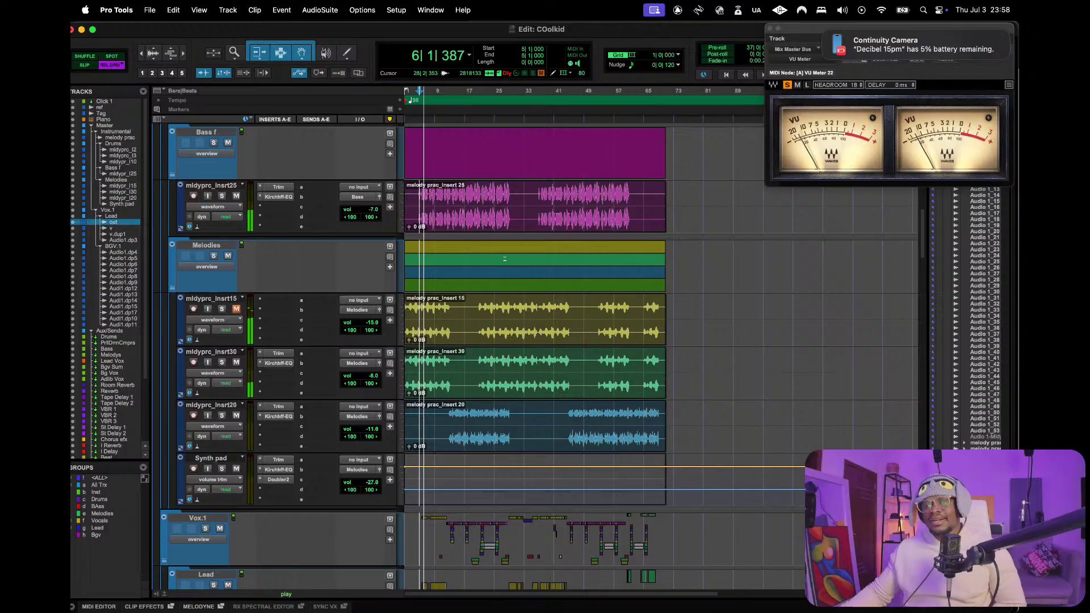
{"action": "scroll", "coordinate": [505, 259], "scroll_direction": "down", "scroll_amount": 5}
{"action": "scroll", "coordinate": [504, 259], "scroll_direction": "down", "scroll_amount": 5}
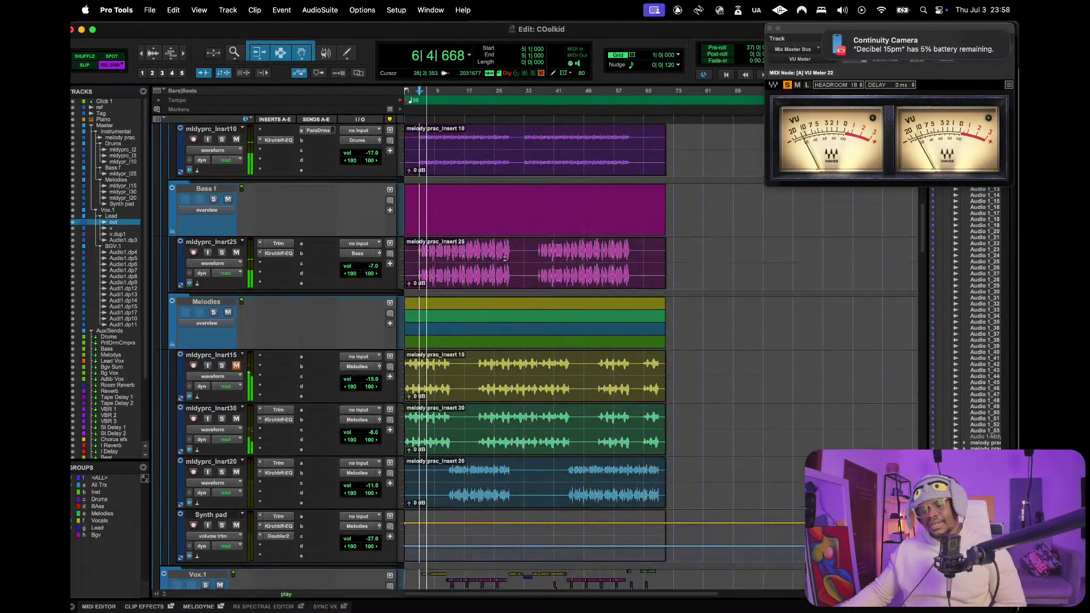
{"action": "scroll", "coordinate": [504, 259], "scroll_direction": "up", "scroll_amount": 10}
{"action": "key", "text": "super+equal"}
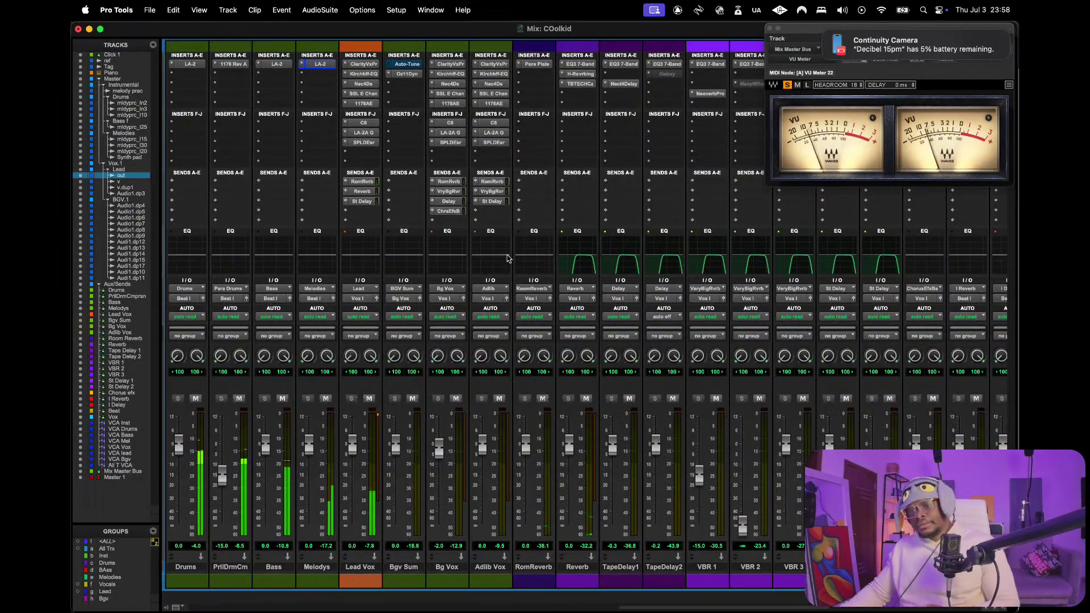
{"action": "left_click_drag", "start_coordinate": [1009, 25], "coordinate": [715, 29]}
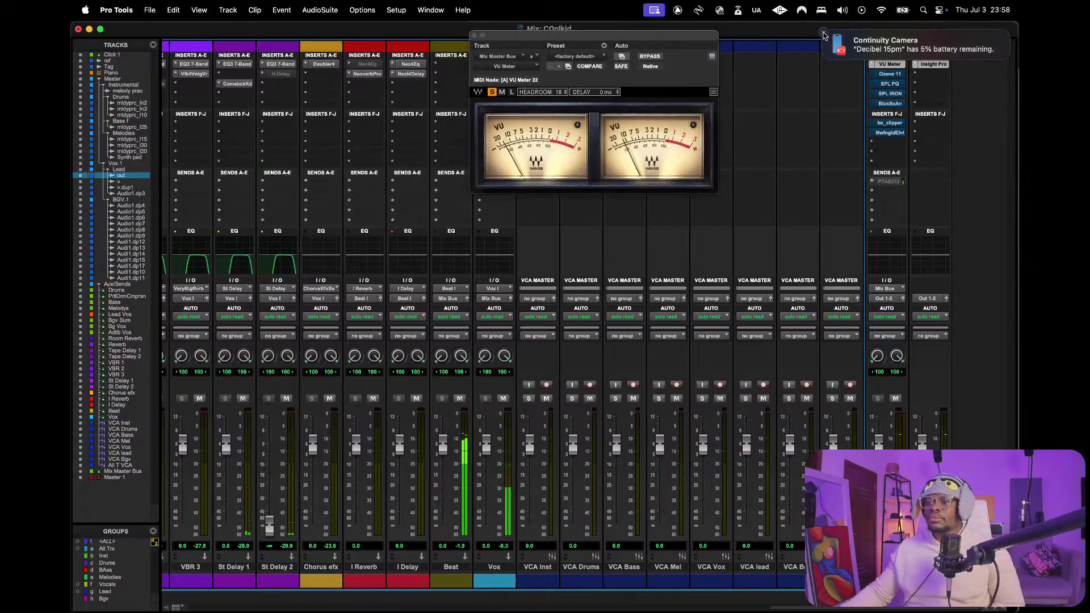
{"action": "scroll", "coordinate": [789, 104], "scroll_direction": "left", "scroll_amount": 1}
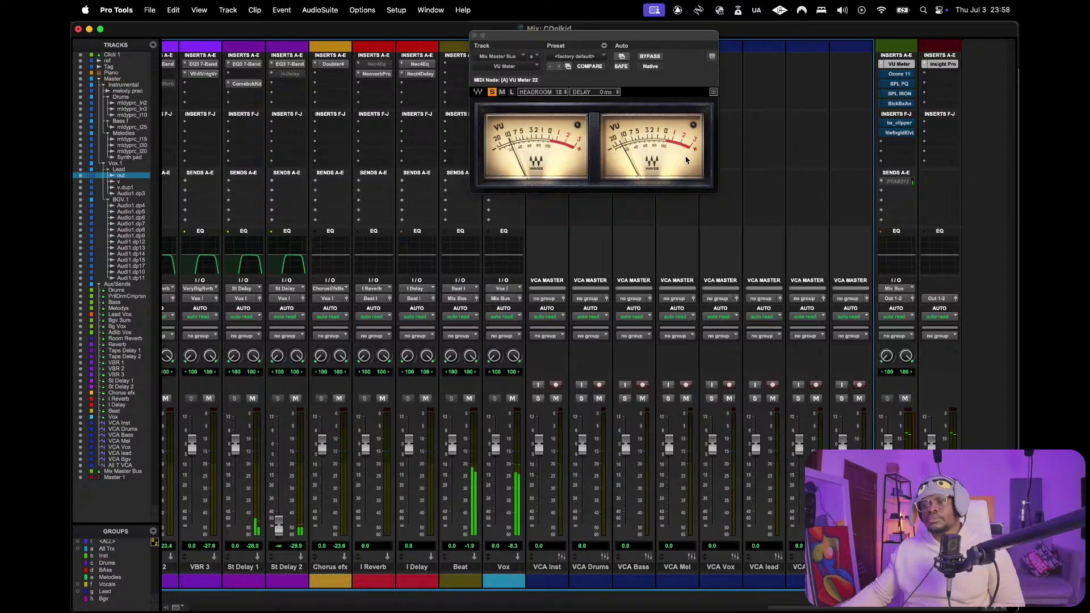
{"action": "left_click_drag", "start_coordinate": [598, 40], "coordinate": [688, 57]}
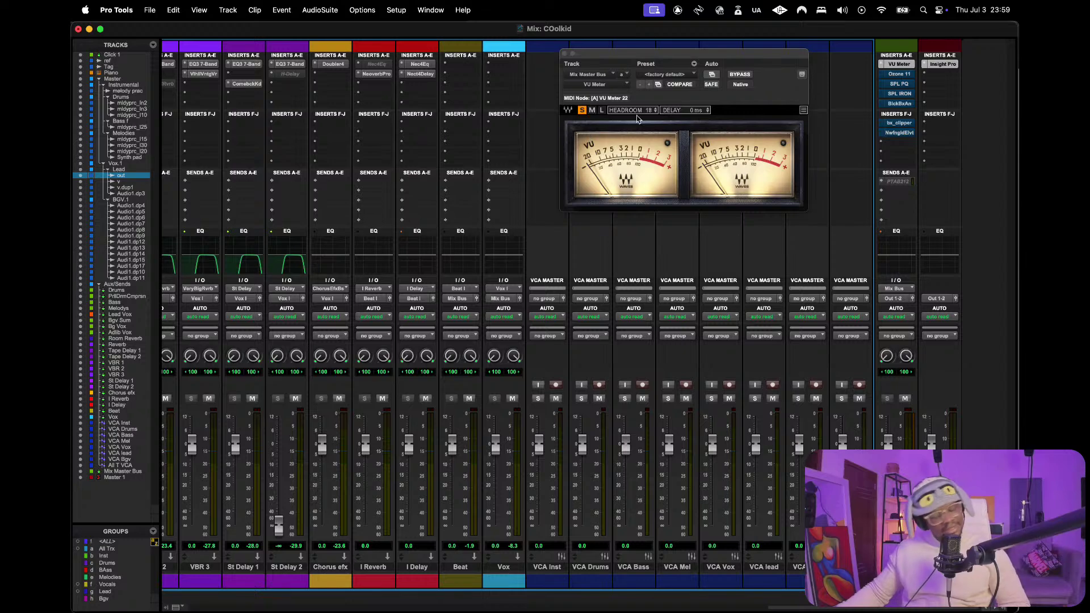
- During playback, take the Mix Master Bus processors from Ozone 11 downward out of bypass, and reposition the VU Meter window beside them
{"action": "key", "text": "space"}
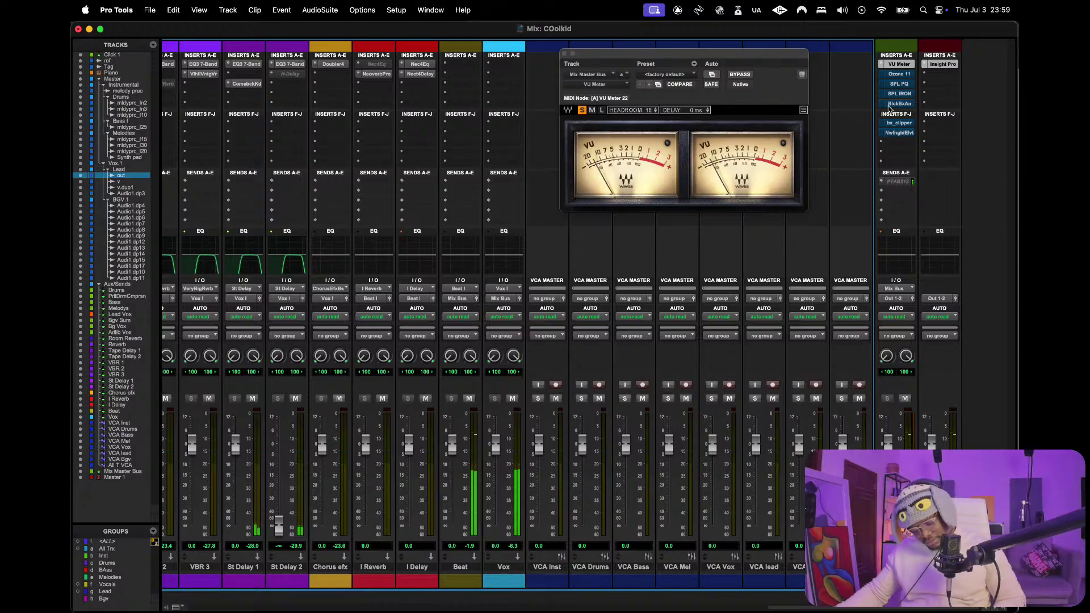
{"action": "left_click", "coordinate": [899, 82], "text": "shift+super"}
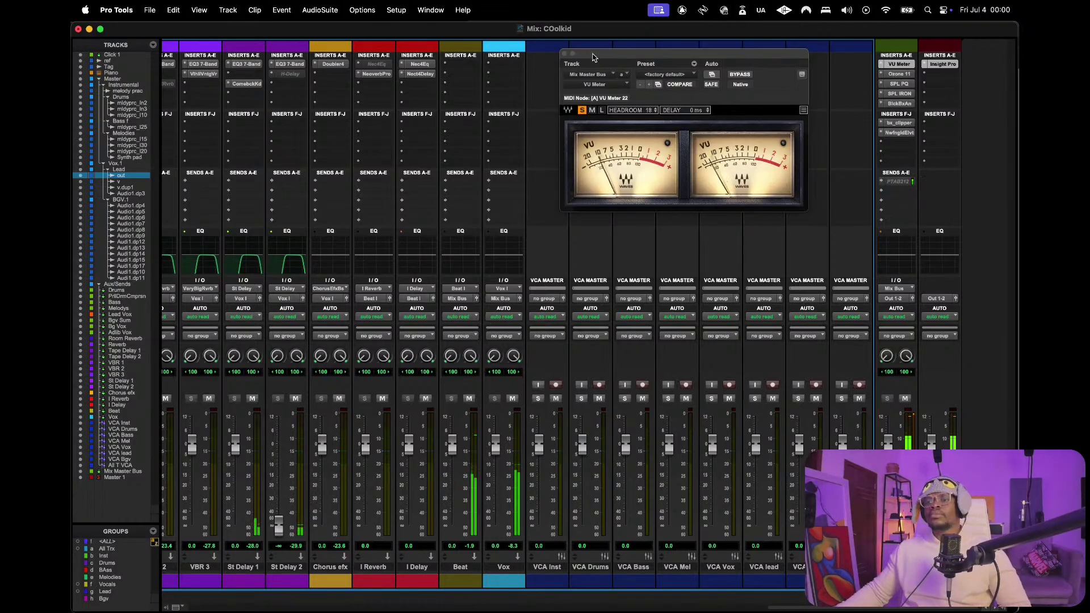
{"action": "left_click_drag", "start_coordinate": [593, 55], "coordinate": [650, 54]}
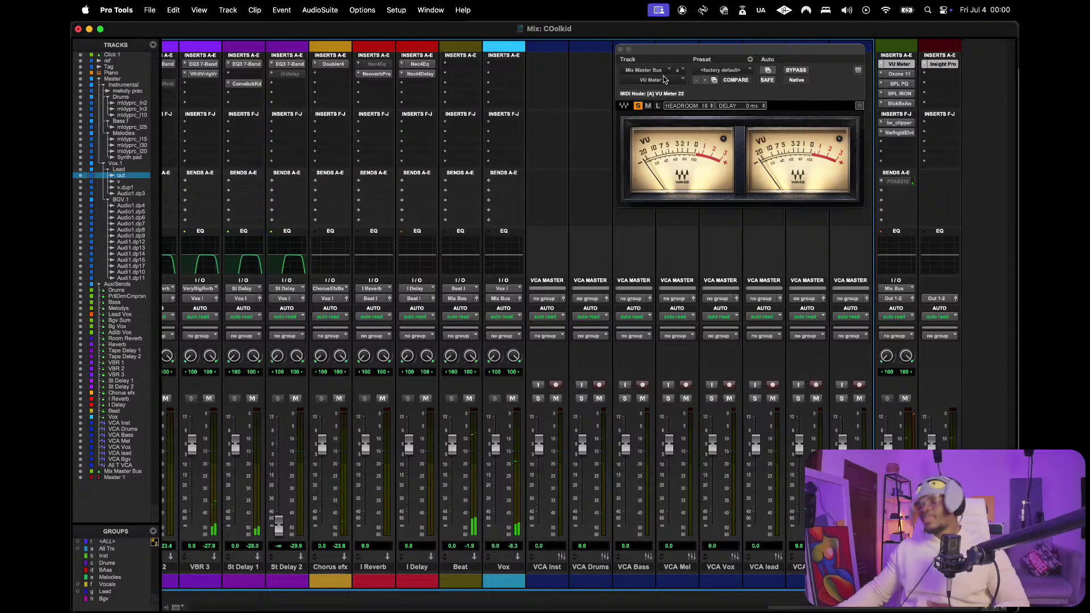
{"action": "left_click_drag", "start_coordinate": [636, 49], "coordinate": [609, 51]}
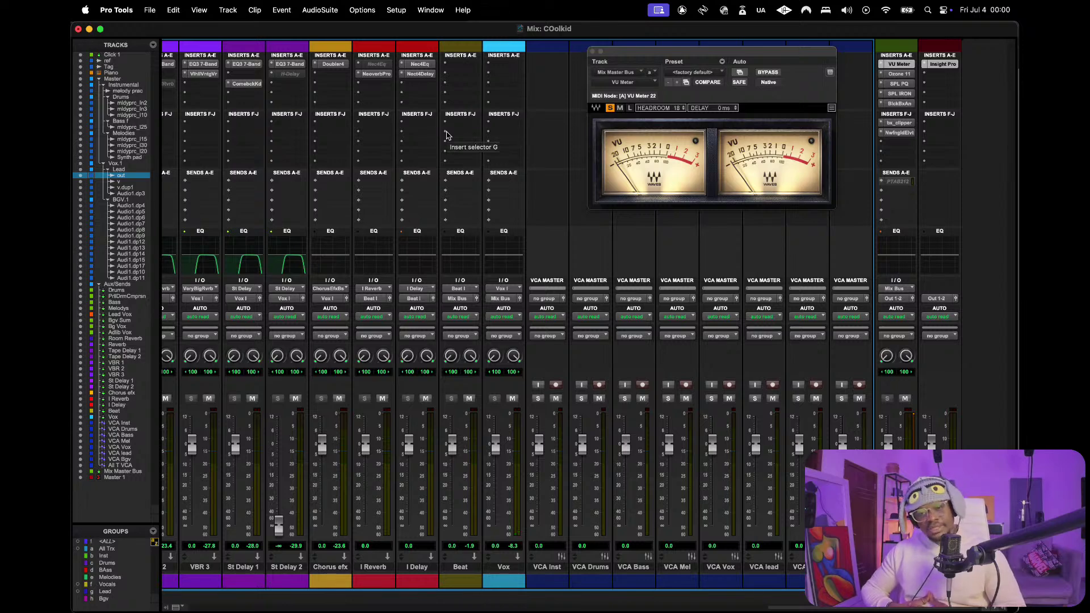
- Solo the mldyprc_Insrt10, meldyprc_Insrt3 and meldyprc_Insrt2 drum tracks in turn in the Edit window, and solo the whole Drums folder
{"action": "key", "text": "super+equal"}
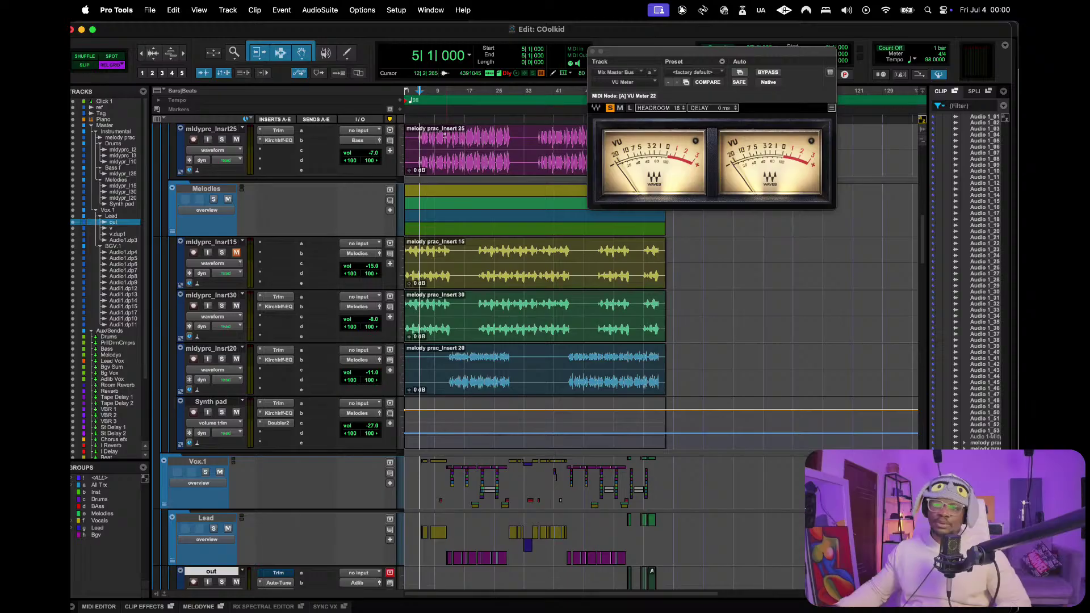
{"action": "scroll", "coordinate": [498, 266], "scroll_direction": "up", "scroll_amount": 10}
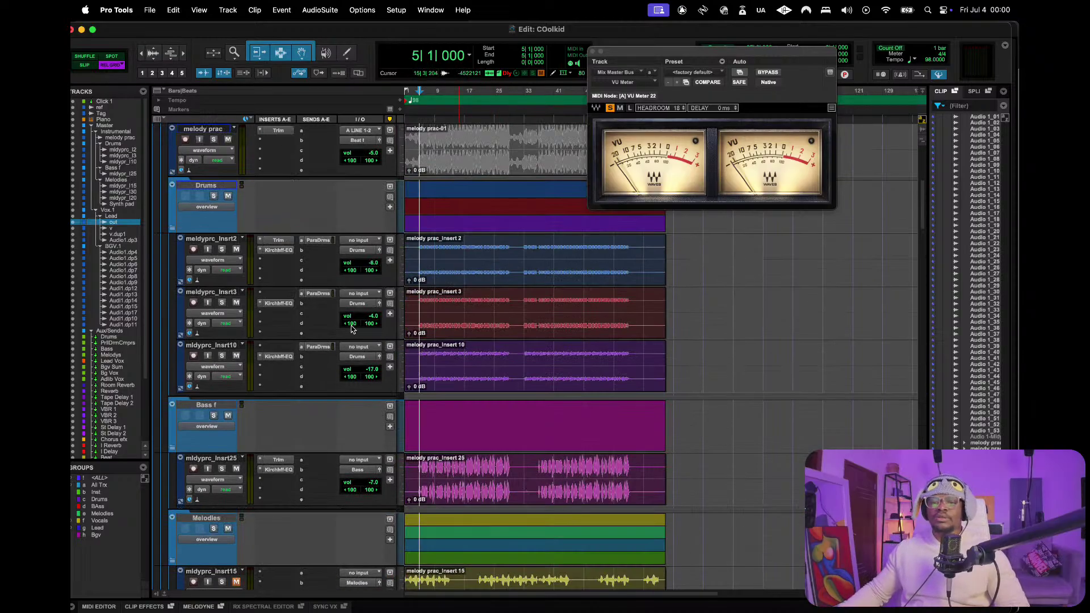
{"action": "left_click", "coordinate": [222, 302]}
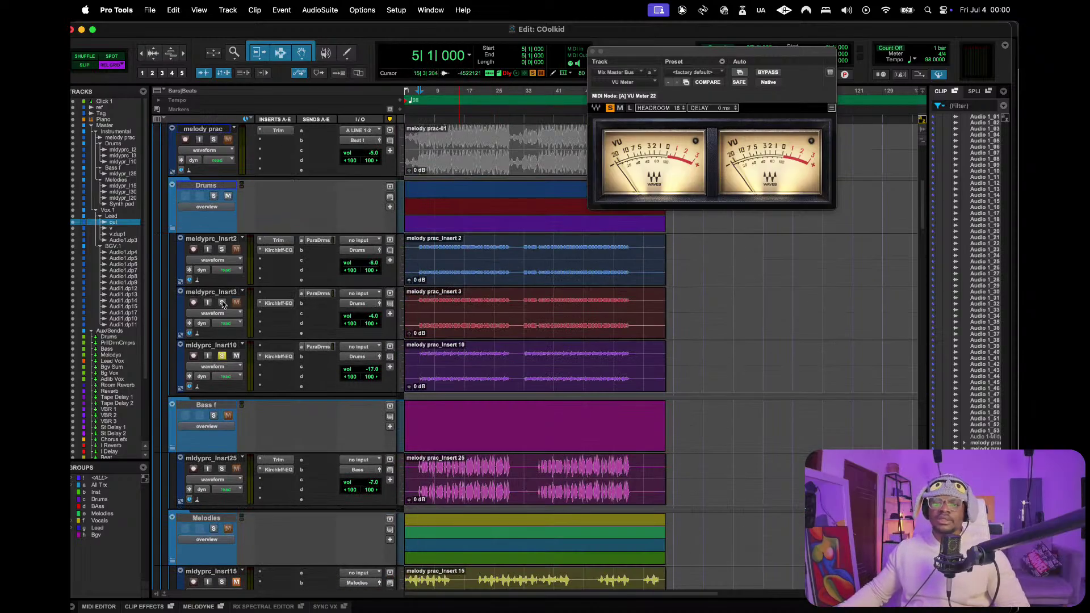
{"action": "left_click", "coordinate": [221, 249]}
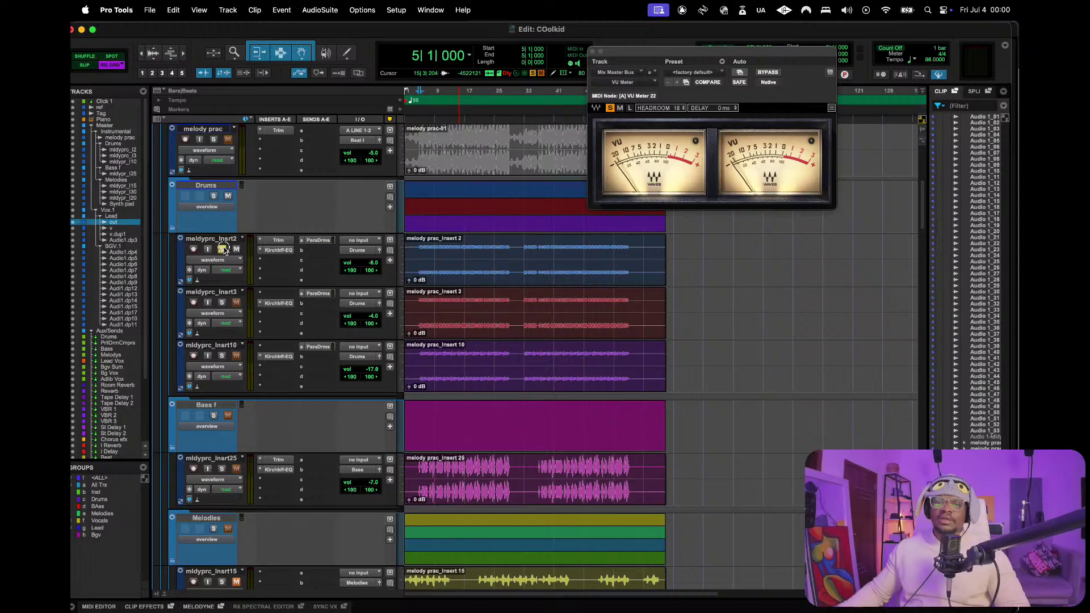
{"action": "left_click", "coordinate": [214, 196]}
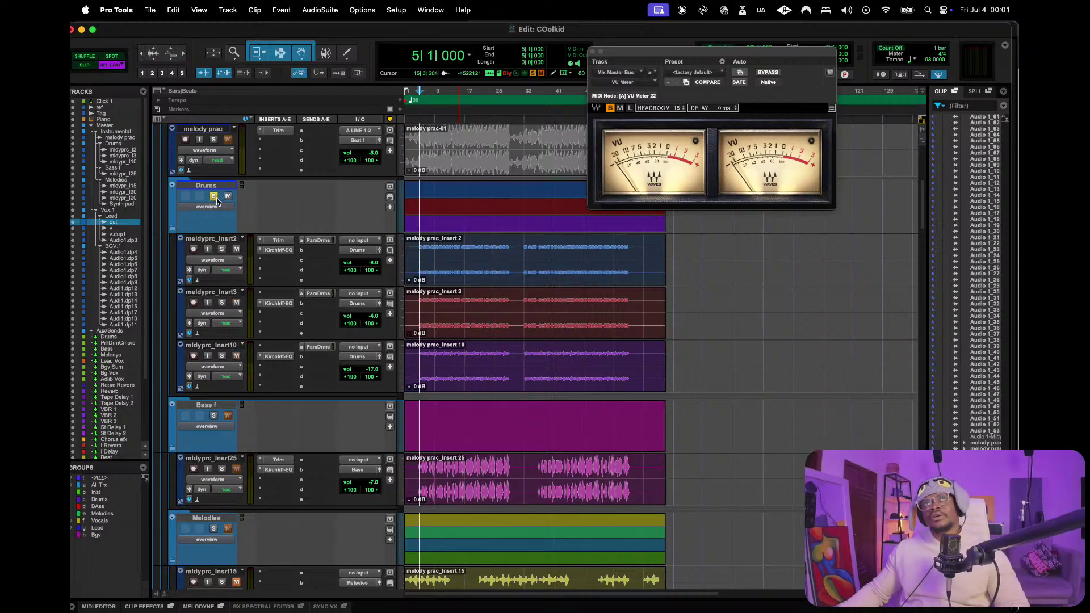
- Play from bar 5 and solo the meldyprc_Insrt3, meldyprc_Insrt2 and mldyprc_Insrt10 tracks in turn, ending on meldyprc_Insrt2, and stop playback
{"action": "key", "text": "space"}
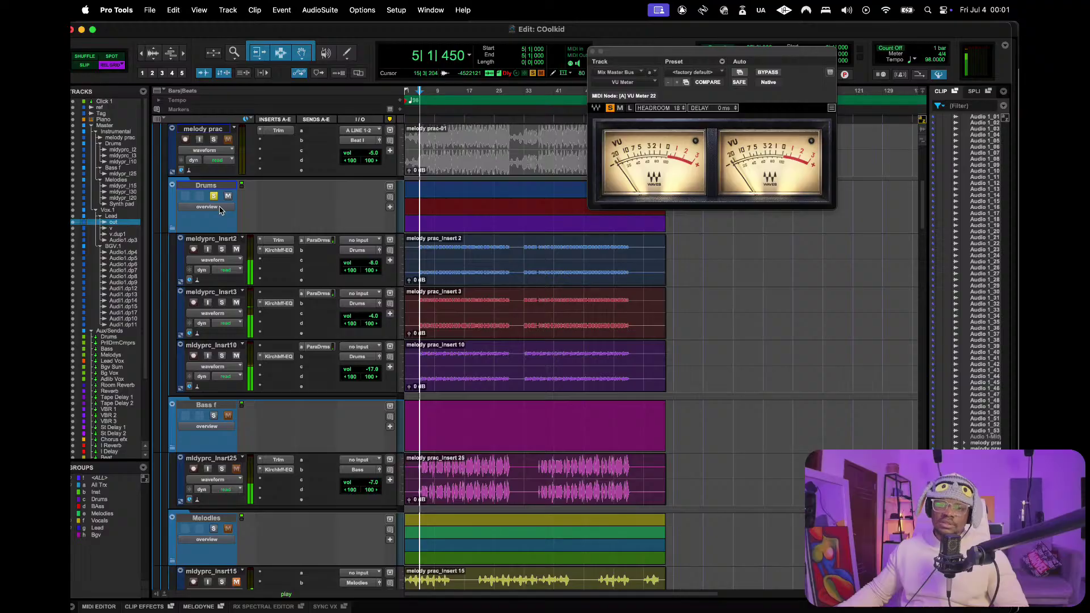
{"action": "left_click", "coordinate": [221, 302]}
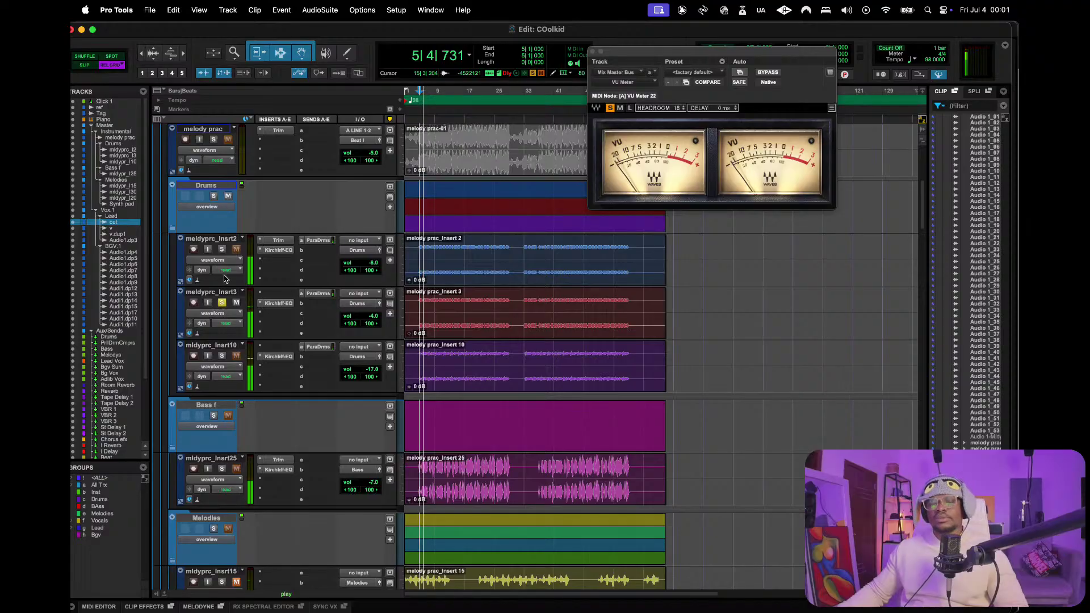
{"action": "left_click", "coordinate": [222, 249]}
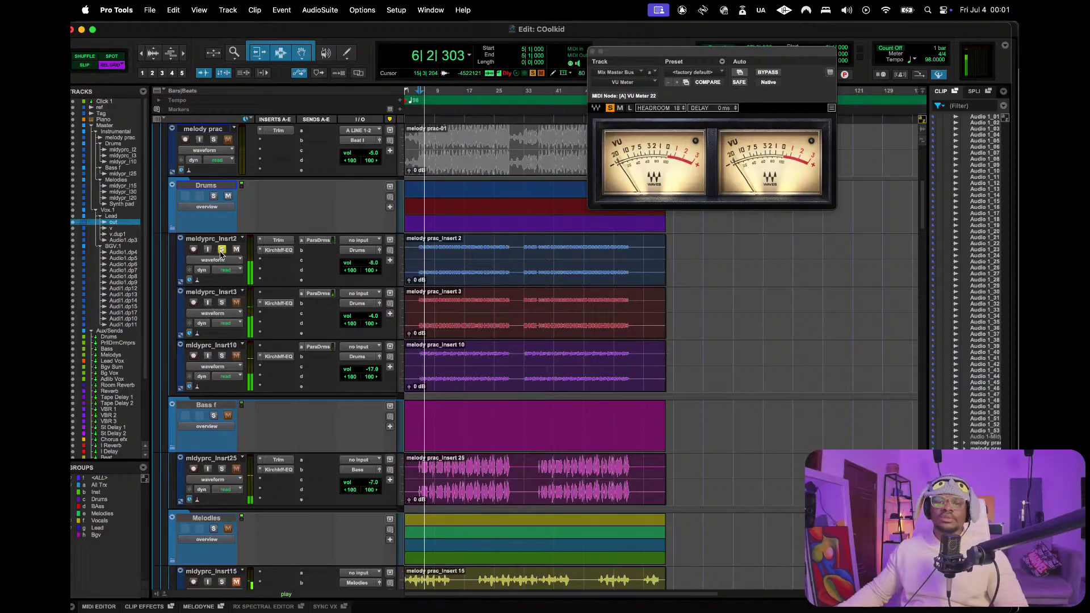
{"action": "left_click", "coordinate": [221, 356]}
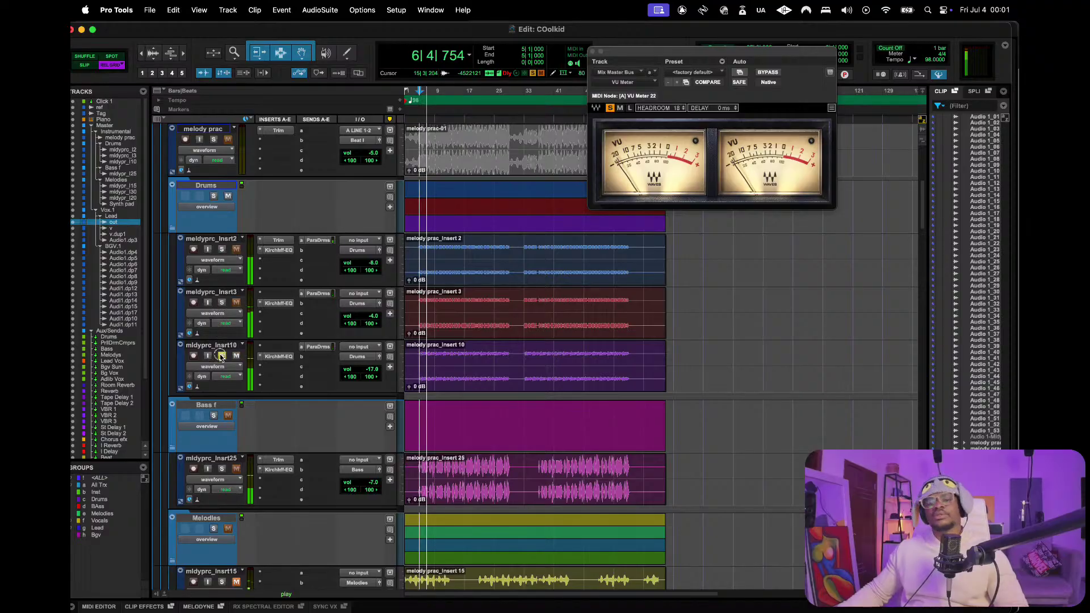
{"action": "left_click", "coordinate": [221, 249]}
{"action": "key", "text": "space"}
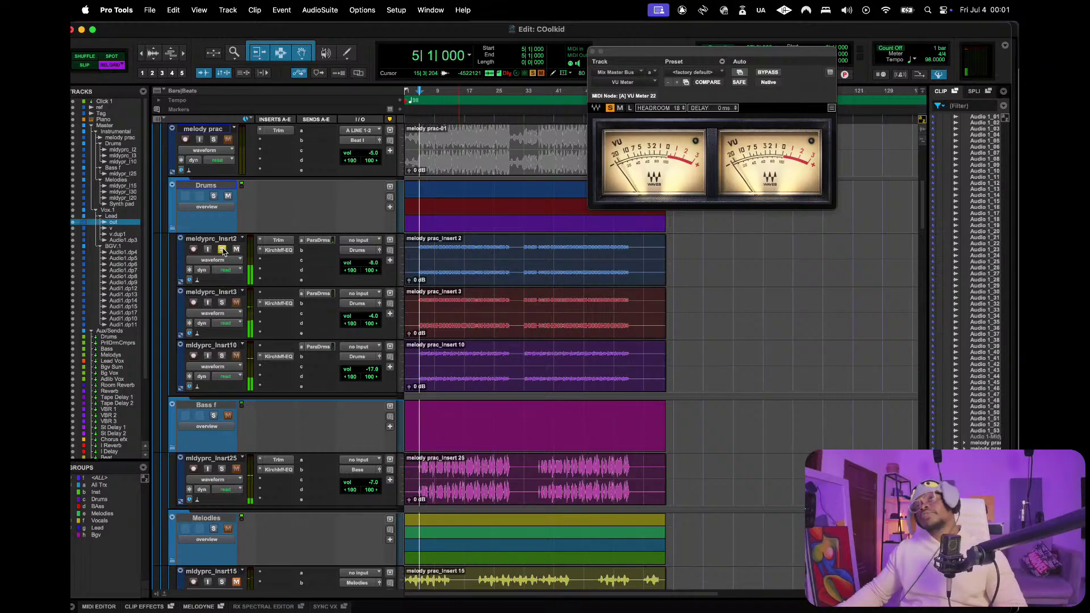
- In the Kirchhoff EQ on meldyprc_Insrt2, add a High Shelf band at about 9 kHz with 0 dB gain and make it dynamic
{"action": "left_click", "coordinate": [224, 239]}
{"action": "left_click", "coordinate": [279, 251]}
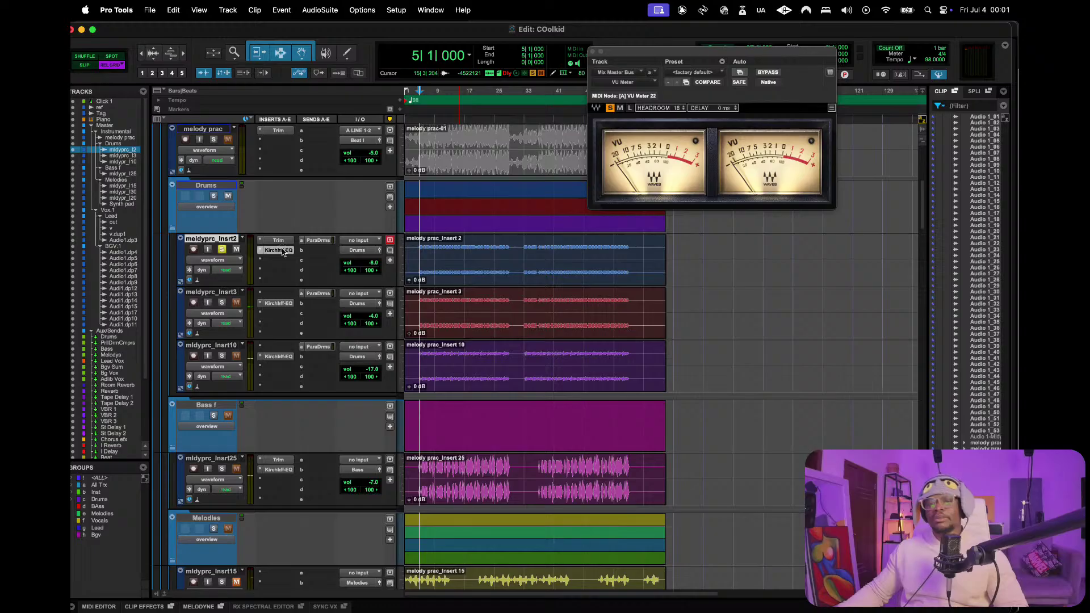
{"action": "left_click", "coordinate": [713, 227]}
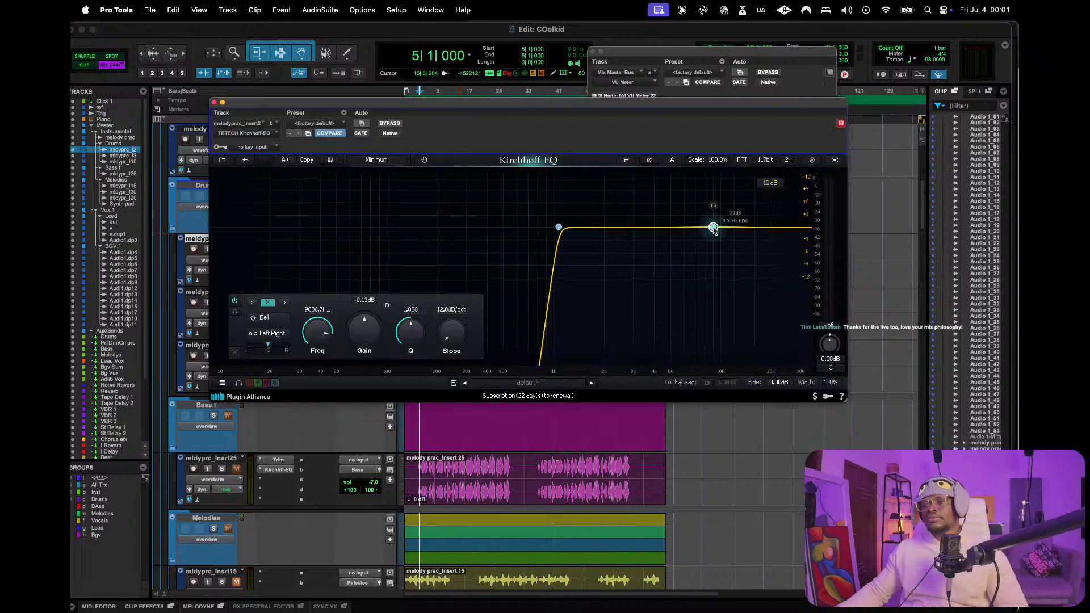
{"action": "right_click", "coordinate": [713, 228]}
{"action": "mouse_move", "coordinate": [740, 231]}
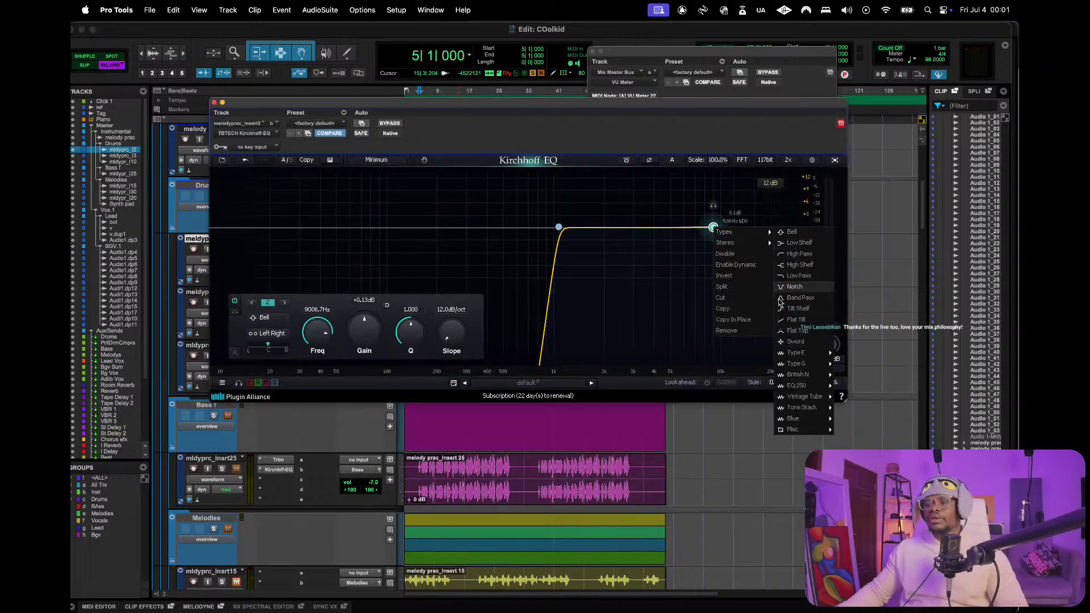
{"action": "left_click", "coordinate": [795, 265]}
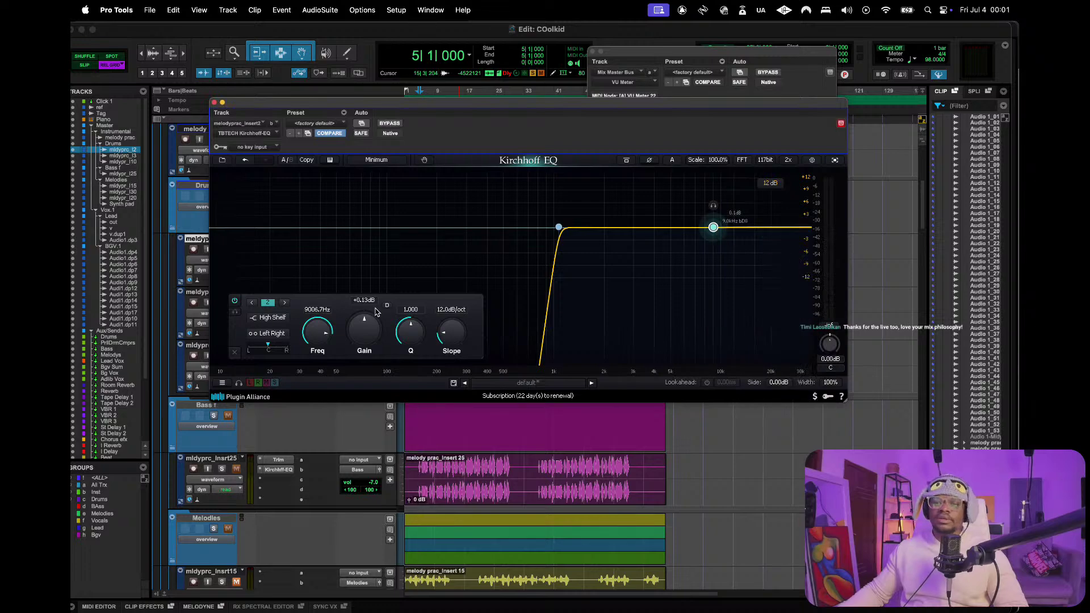
{"action": "double_click", "coordinate": [366, 332]}
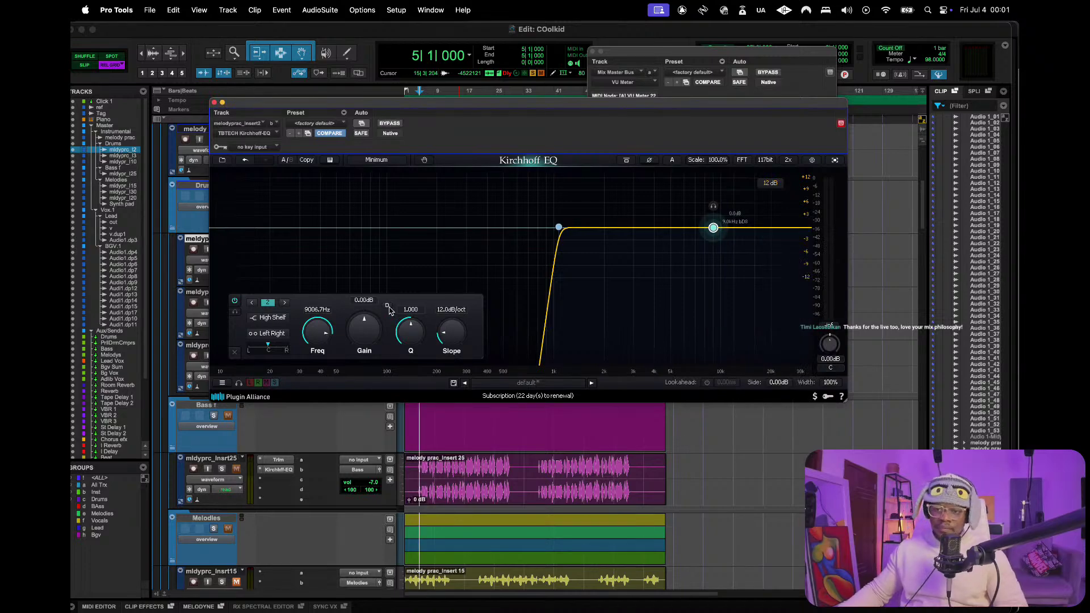
{"action": "left_click", "coordinate": [387, 307]}
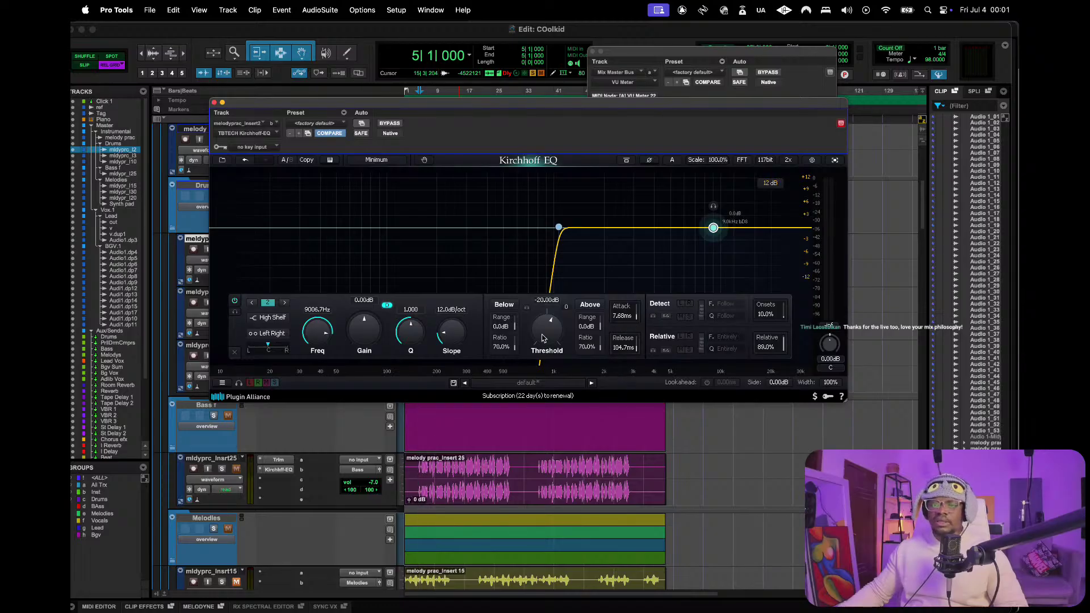
- While auditioning, set the shelf's threshold to about -30 dB, its Above range to -2 dB and its frequency to about 7 kHz, and close the EQ
{"action": "key", "text": "space"}
{"action": "mouse_move", "coordinate": [543, 338]}
{"action": "left_mouse_down"}
{"action": "mouse_move", "coordinate": [545, 351]}
{"action": "mouse_move", "coordinate": [583, 345]}
{"action": "left_mouse_up"}
{"action": "key", "text": "space"}
{"action": "key", "text": "space"}
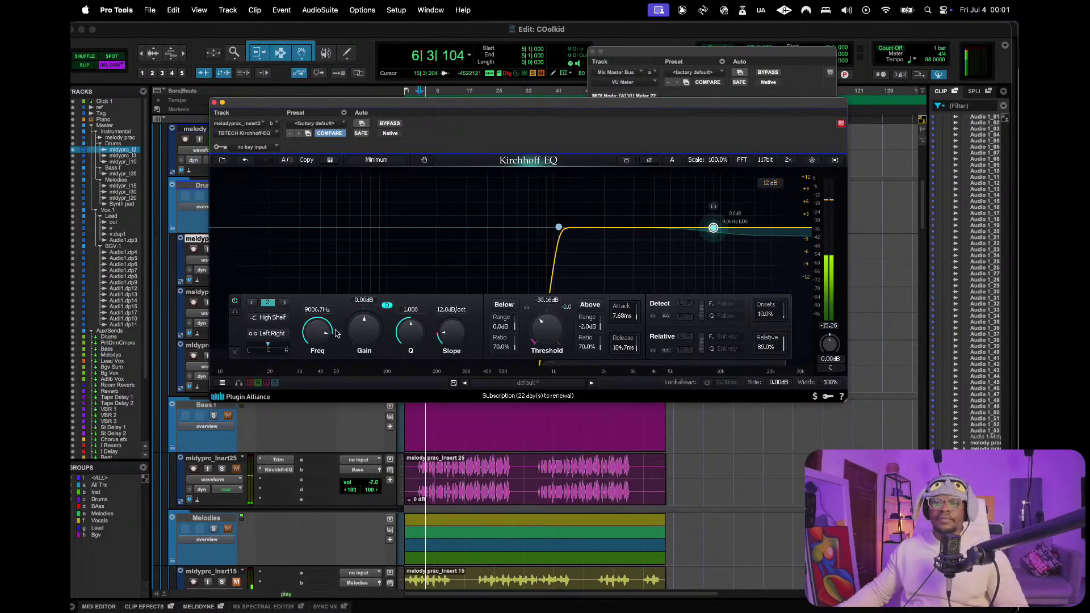
{"action": "key", "text": "space"}
{"action": "left_click_drag", "start_coordinate": [318, 332], "coordinate": [318, 336]}
{"action": "key", "text": "space"}
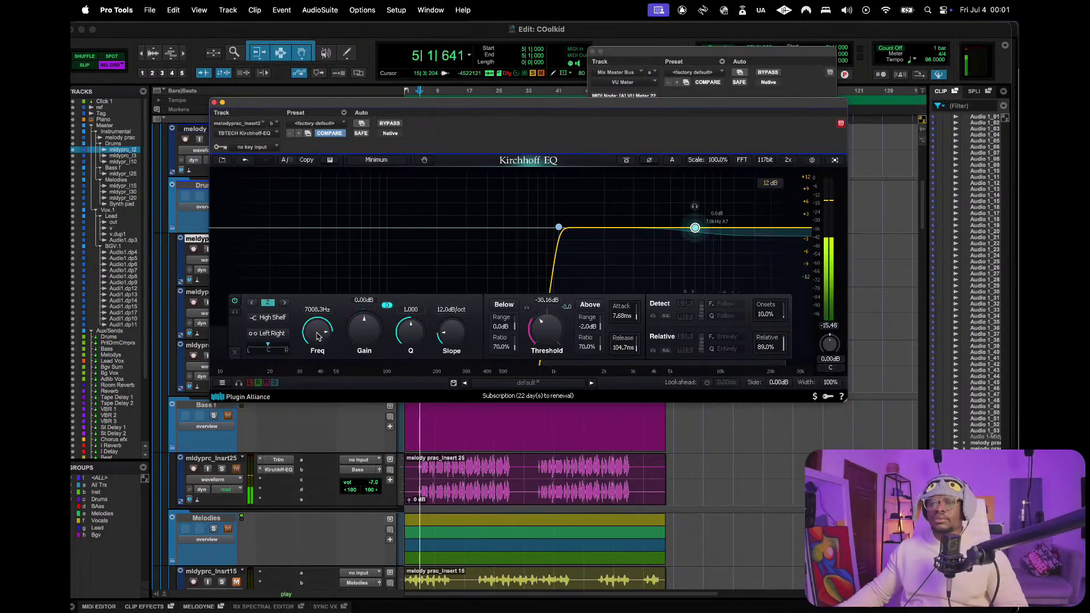
{"action": "left_click", "coordinate": [213, 103]}
{"action": "key", "text": "space"}
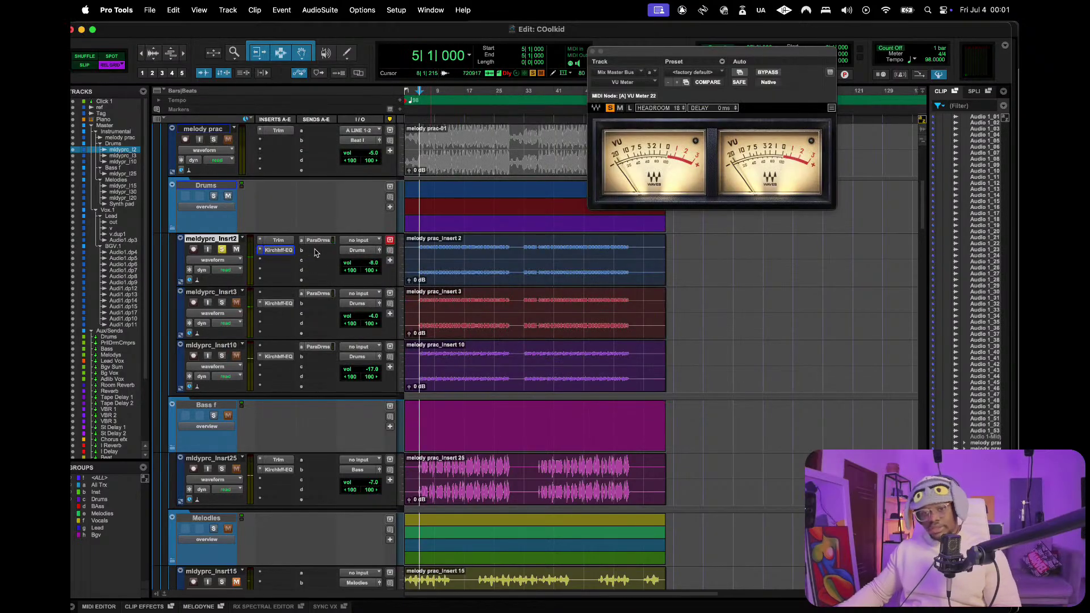
- In the Kirchhoff EQ on mldyprc_Insrt10, add a dynamic band at about 8 kHz with 0 dB gain and a -2 dB Above range
{"action": "left_click", "coordinate": [279, 357]}
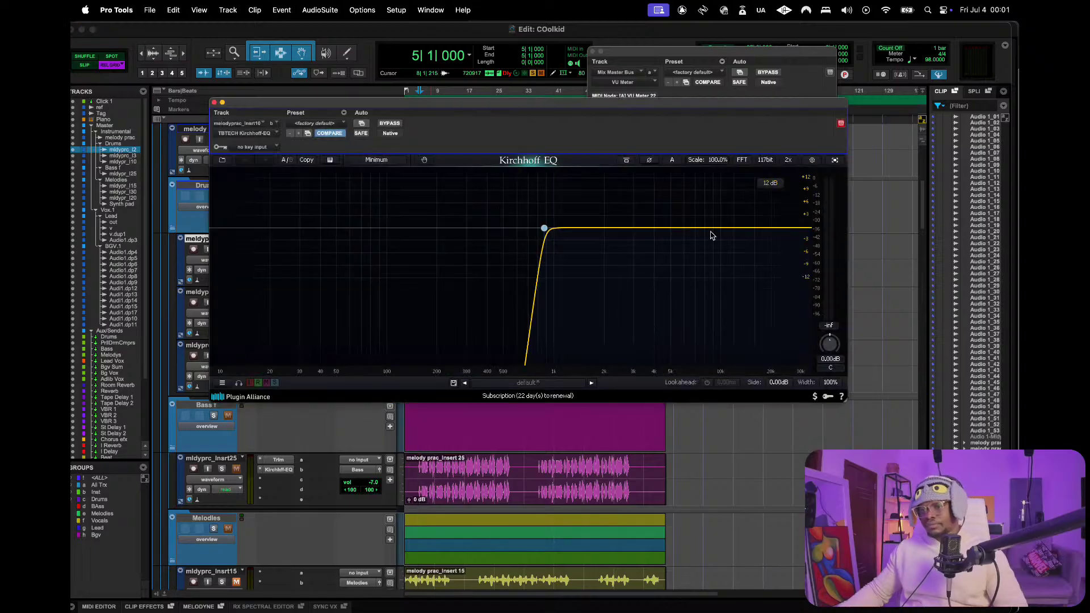
{"action": "double_click", "coordinate": [704, 226]}
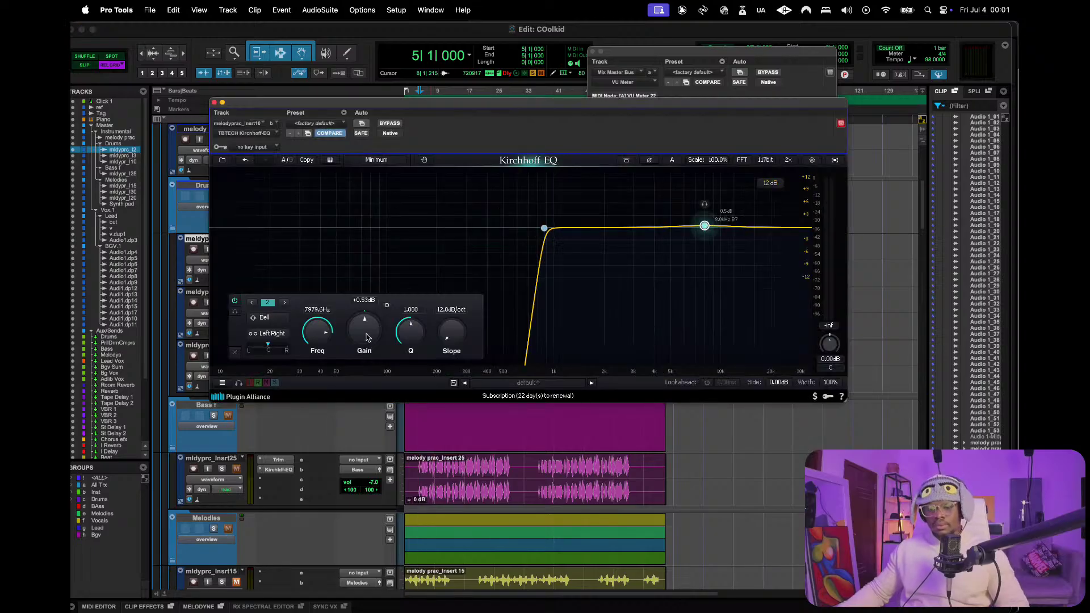
{"action": "left_click_drag", "start_coordinate": [366, 337], "coordinate": [379, 321]}
{"action": "double_click", "coordinate": [365, 335]}
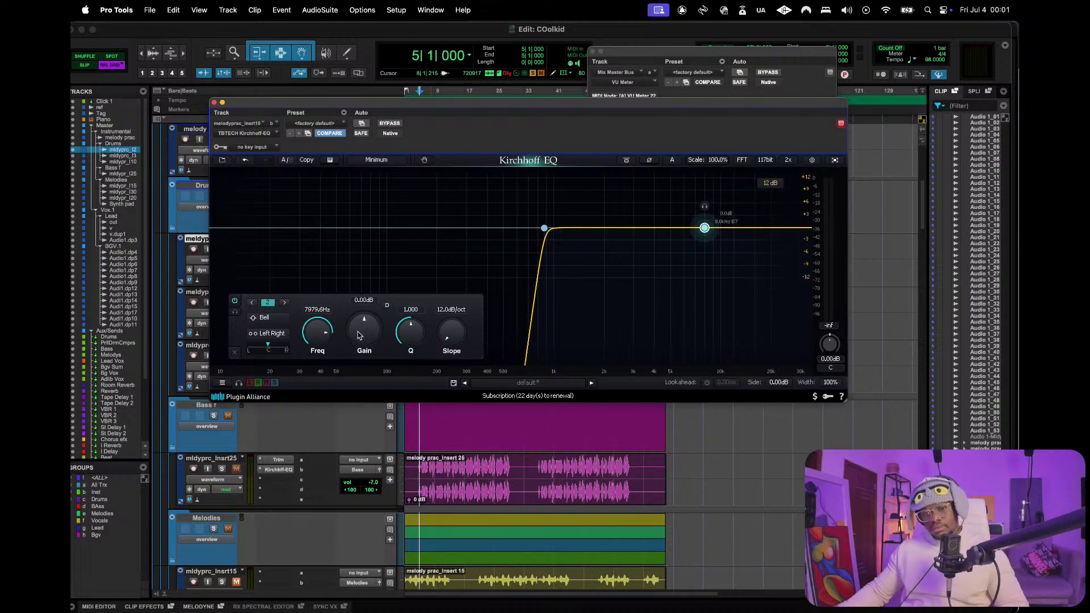
{"action": "left_click", "coordinate": [387, 306]}
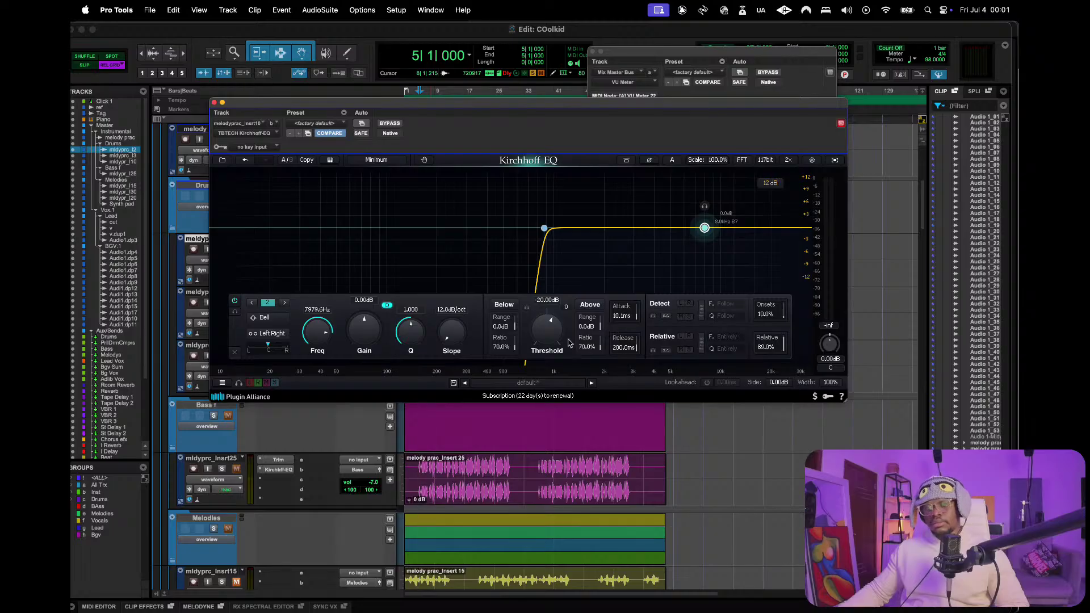
{"action": "left_click_drag", "start_coordinate": [585, 321], "coordinate": [586, 328]}
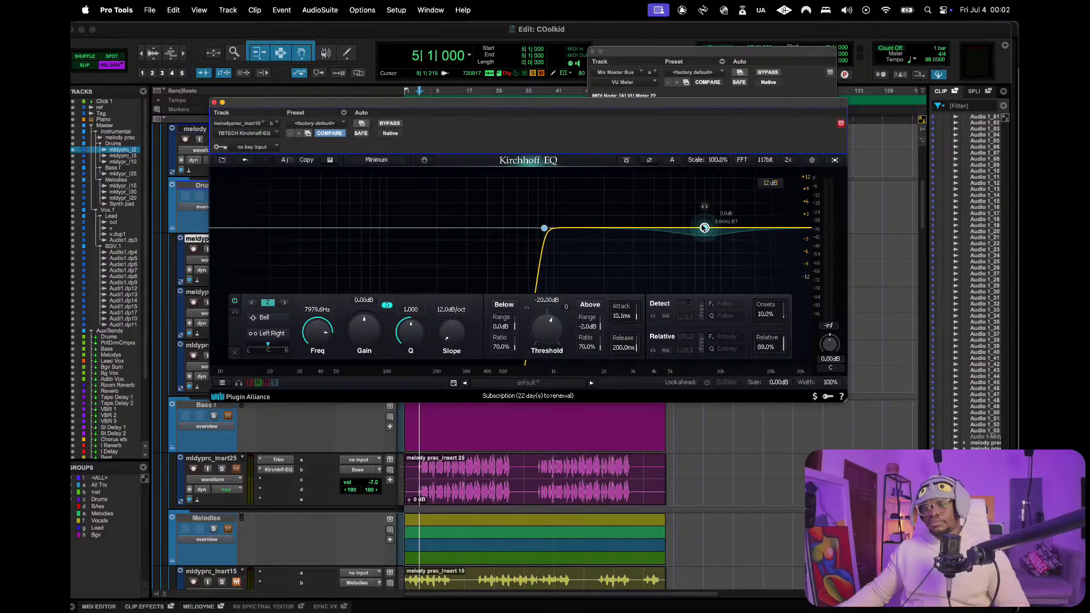
- Change the dynamic band on mldyprc_Insrt10 to a High Shelf and audition it briefly from bar 5
{"action": "right_click", "coordinate": [703, 228]}
{"action": "mouse_move", "coordinate": [738, 230]}
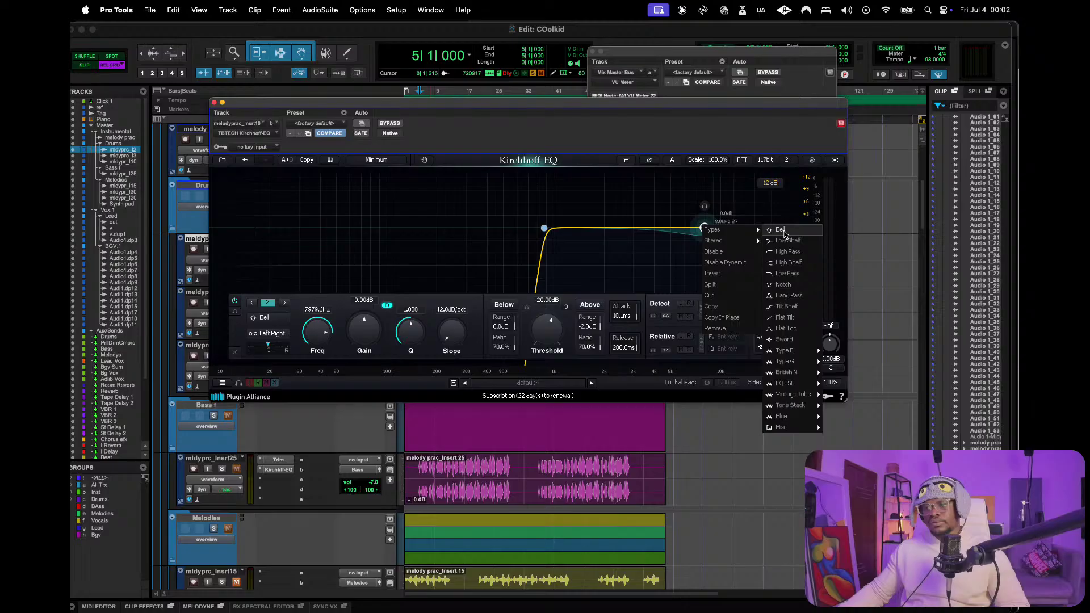
{"action": "left_click", "coordinate": [788, 262]}
{"action": "key", "text": "space"}
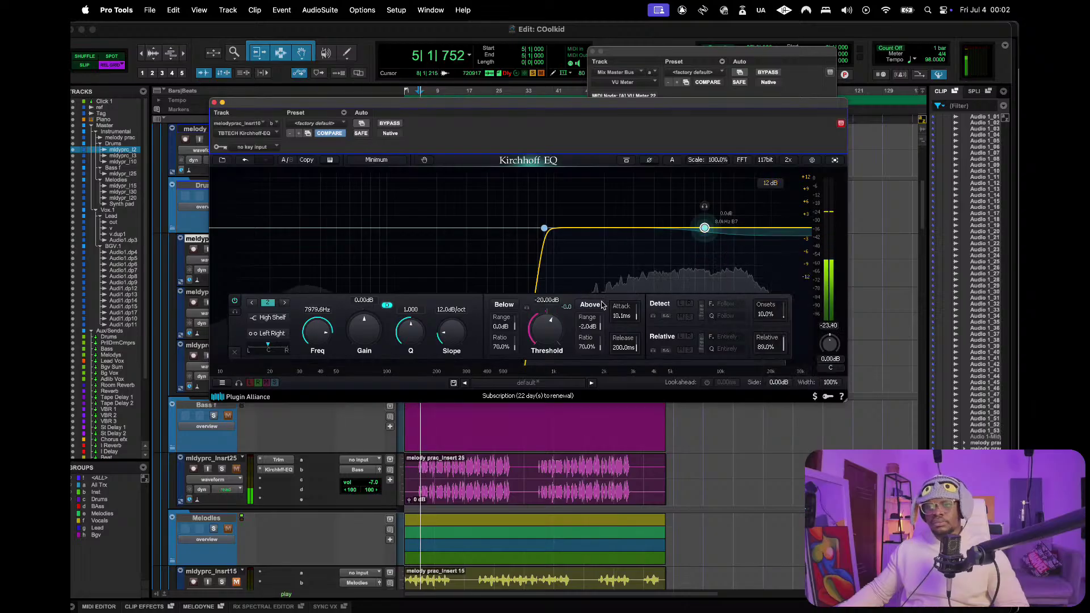
{"action": "key", "text": "space"}
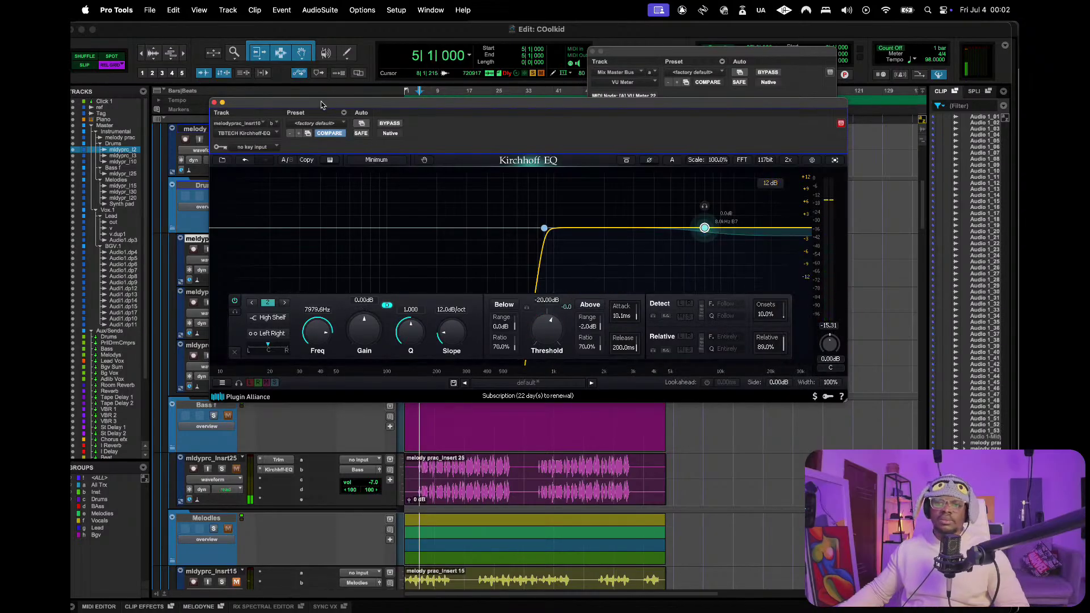
- Solo mldyprc_Insrt10 and, during playback, set the shelf to about 5.9 kHz with a -3.1 dB Above range
{"action": "left_click_drag", "start_coordinate": [321, 104], "coordinate": [392, 111]}
{"action": "left_click", "coordinate": [222, 355]}
{"action": "key", "text": "space"}
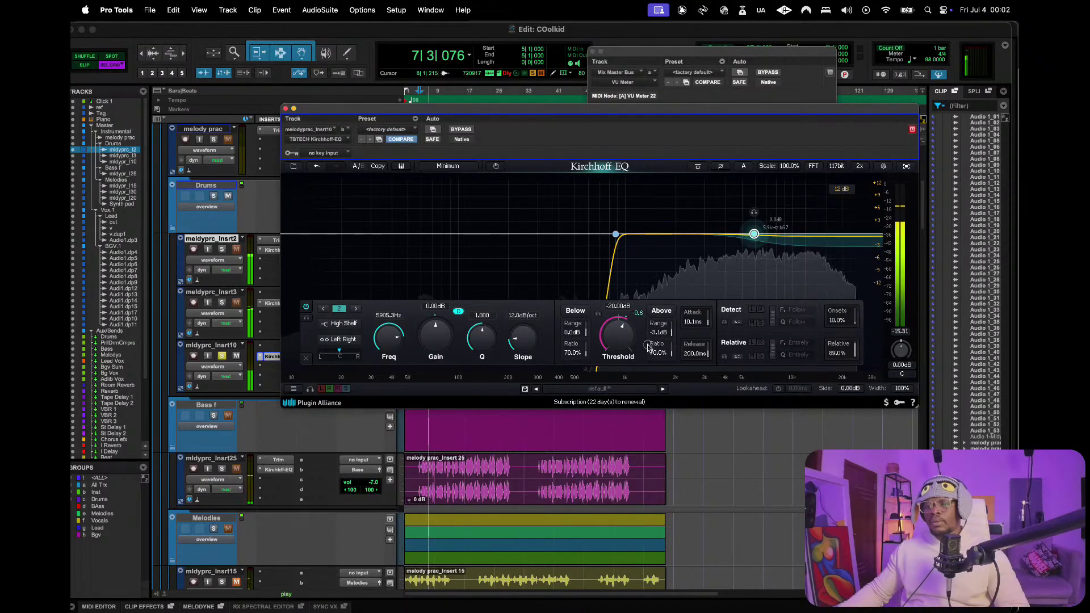
- Solo meldyprc_Insrt2, toggle the mldyprc_Insrt10 EQ's bypass on and off, and stop playback with the solo cleared
{"action": "left_click", "coordinate": [222, 250]}
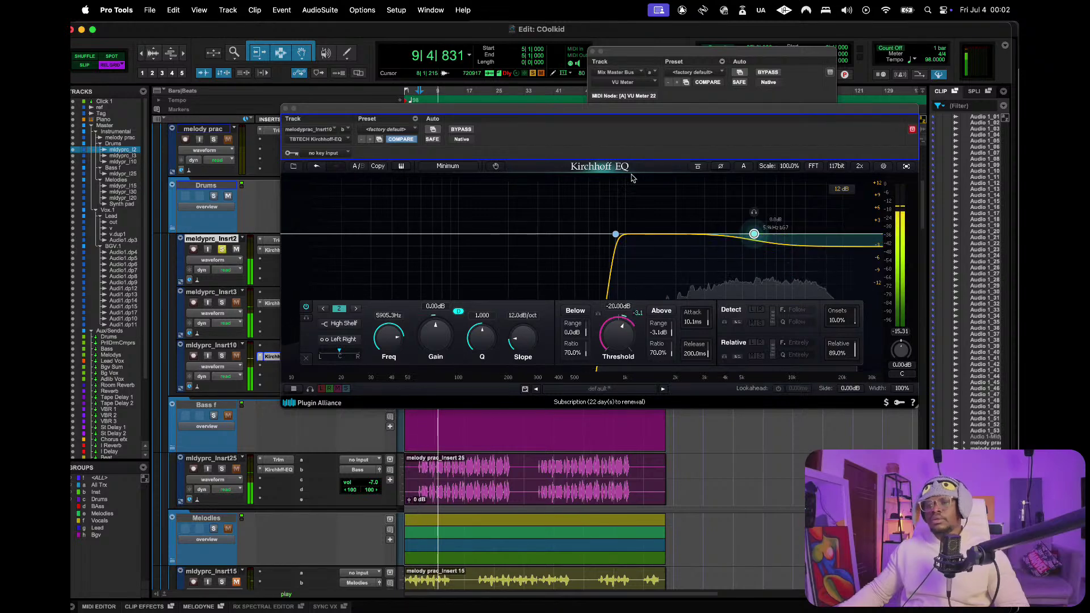
{"action": "left_click", "coordinate": [461, 130]}
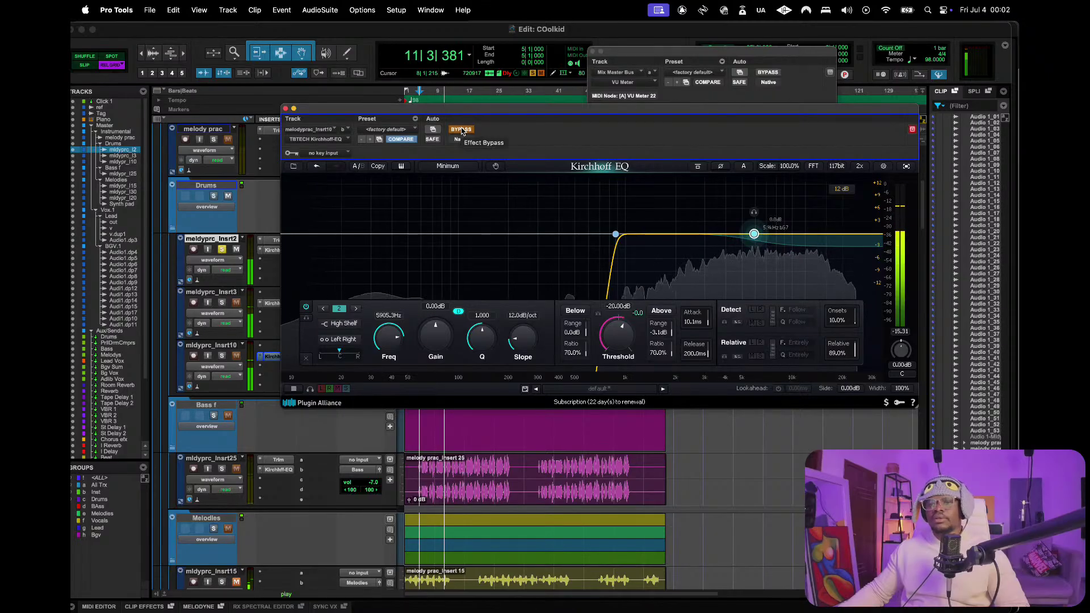
{"action": "left_click", "coordinate": [461, 130]}
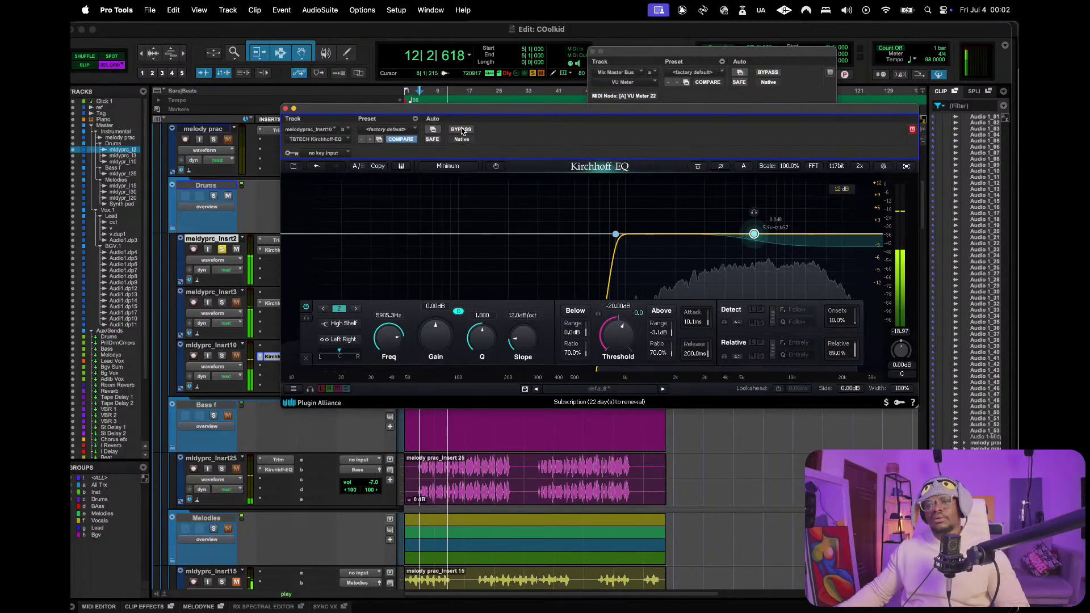
{"action": "key", "text": "space"}
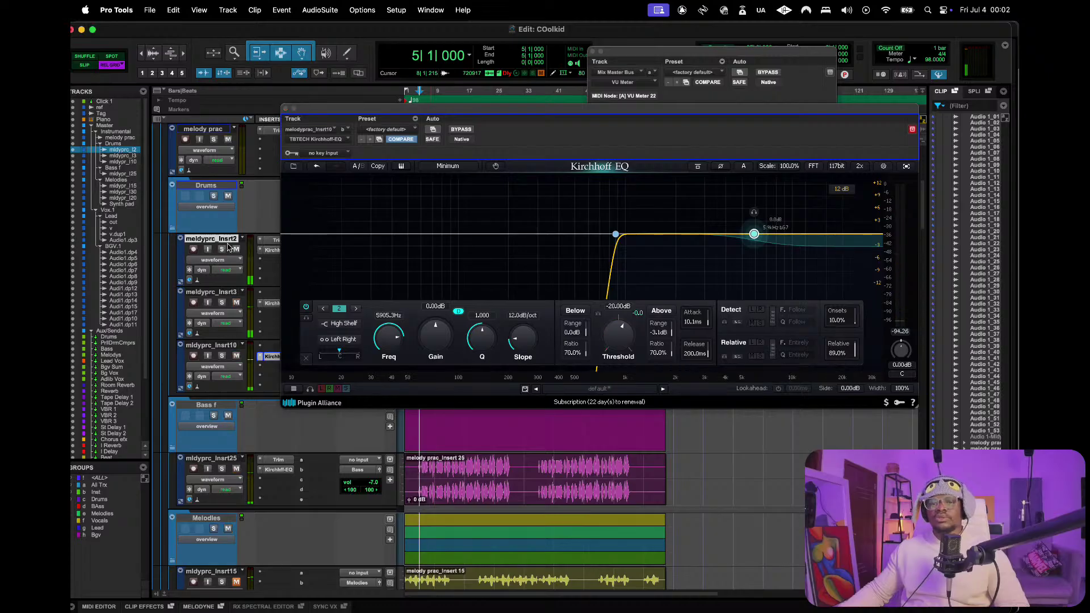
- Play the unsoloed mix from bar 5, close the Kirchhoff EQ, move the VU Meter aside, and stop playback
{"action": "key", "text": "space"}
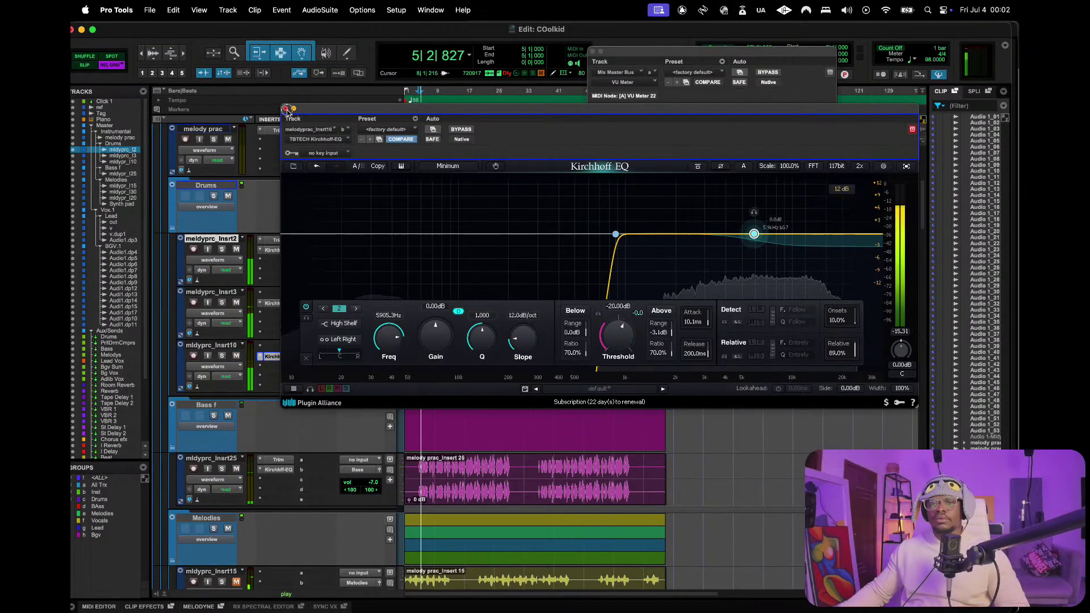
{"action": "left_click", "coordinate": [286, 108]}
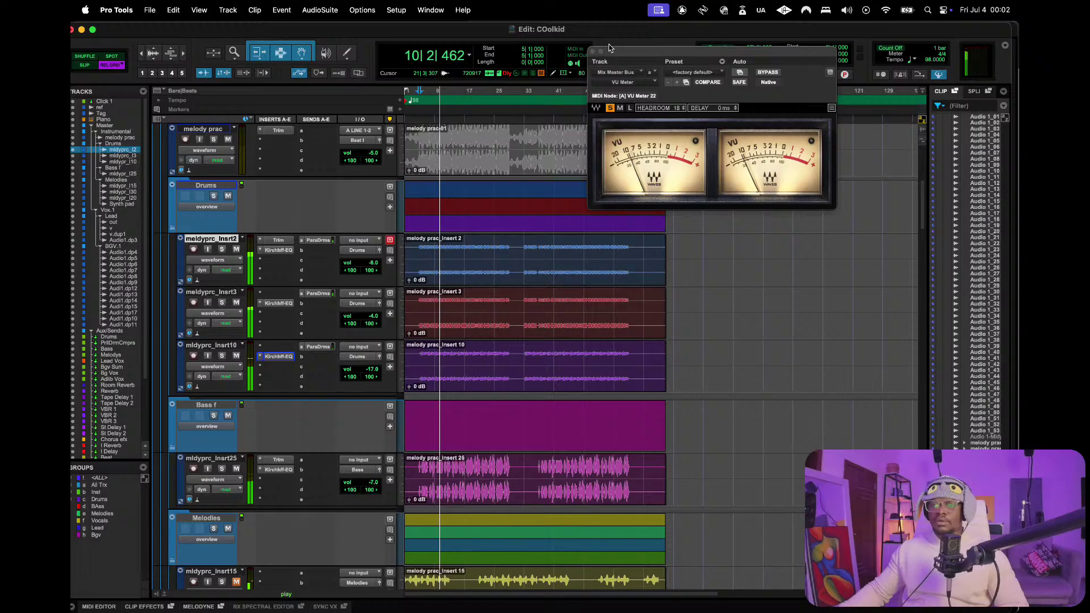
{"action": "left_click_drag", "start_coordinate": [628, 52], "coordinate": [705, 41]}
{"action": "key", "text": "space"}
- Open Ozone 11 on the Mix Master Bus in the Mix window, audition the mix with its Dynamic EQ displayed, and inspect the 2500 Hz band
{"action": "key", "text": "super+equal"}
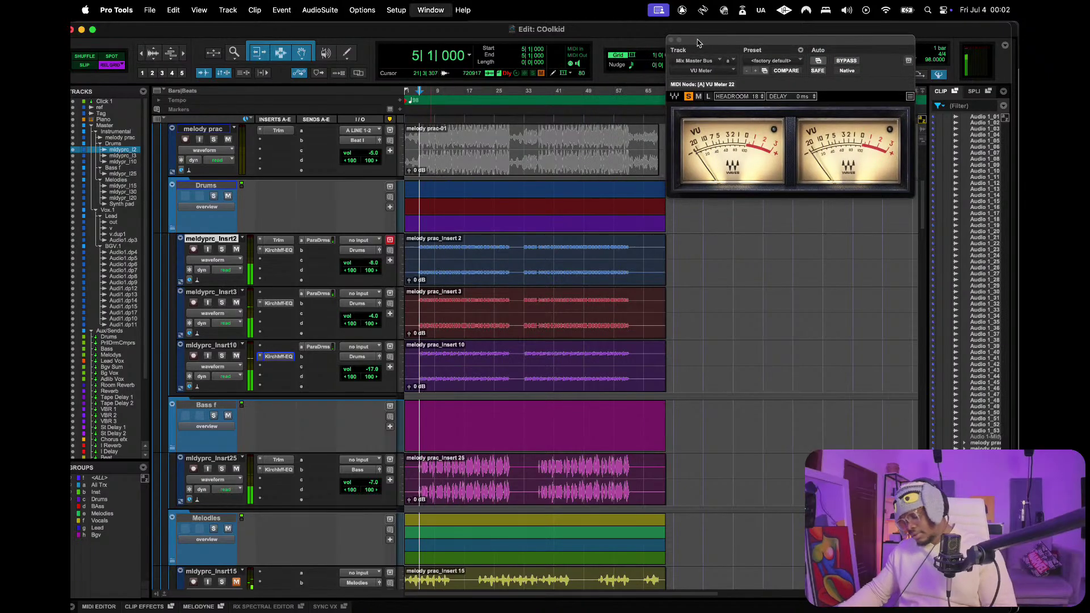
{"action": "left_click_drag", "start_coordinate": [783, 44], "coordinate": [637, 43]}
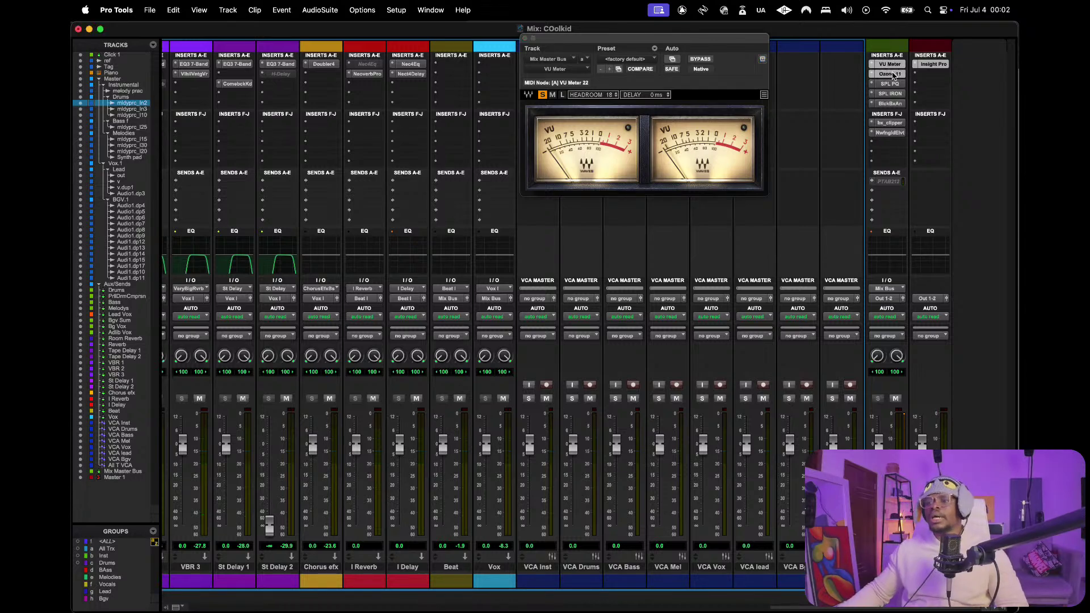
{"action": "left_click", "coordinate": [890, 75]}
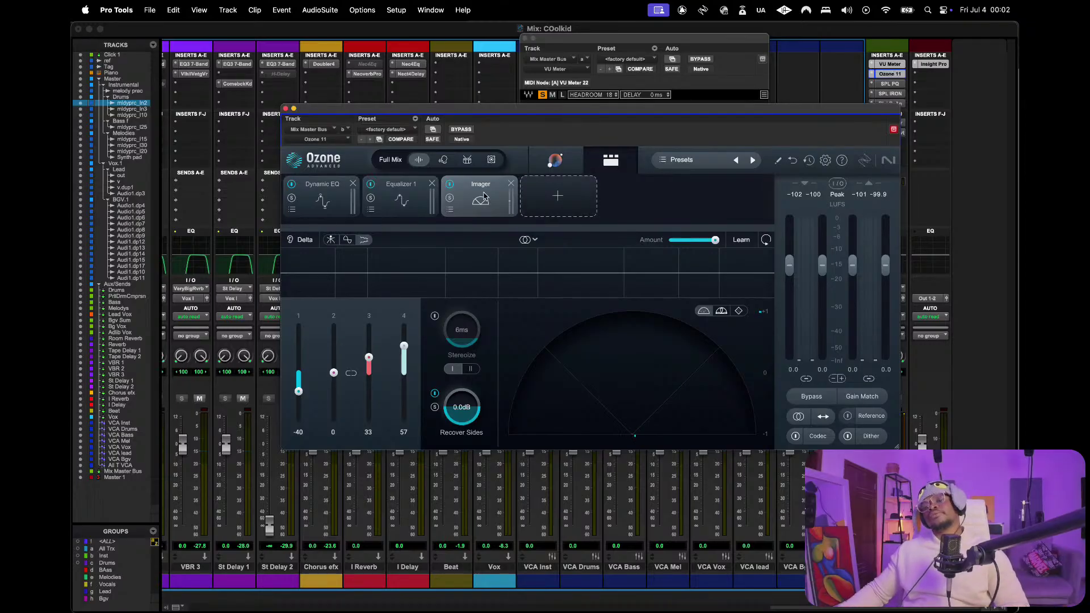
{"action": "key", "text": "space"}
{"action": "left_click", "coordinate": [322, 193]}
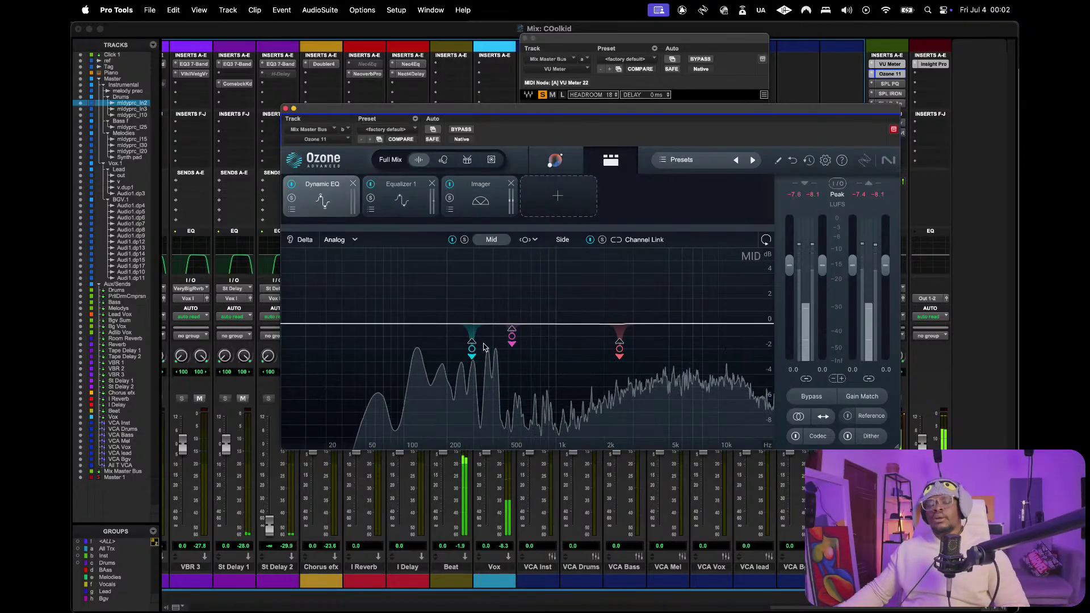
{"action": "key", "text": "space"}
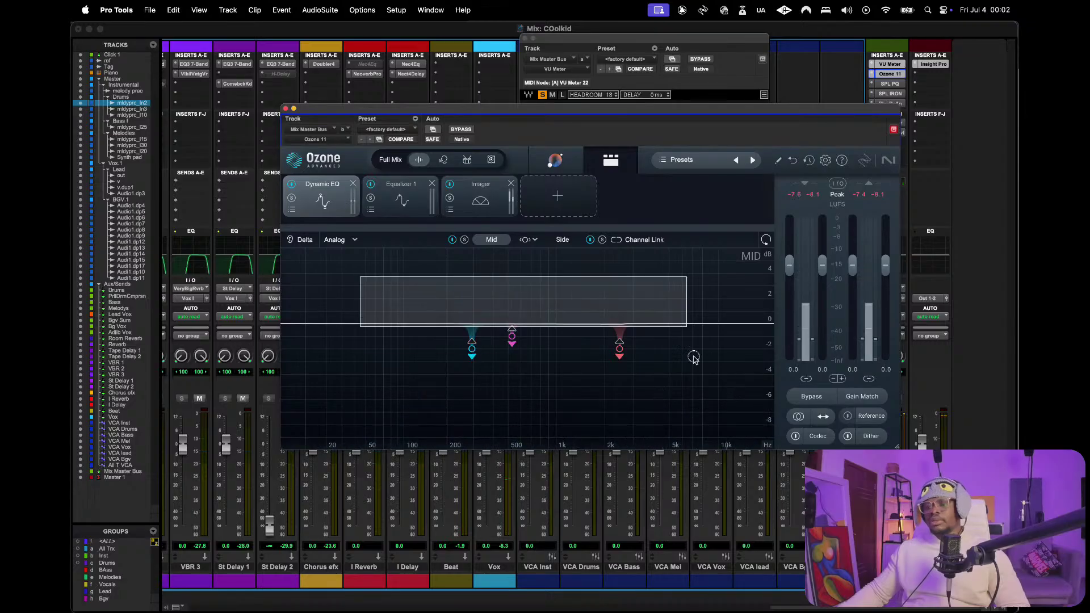
{"action": "left_click", "coordinate": [620, 349]}
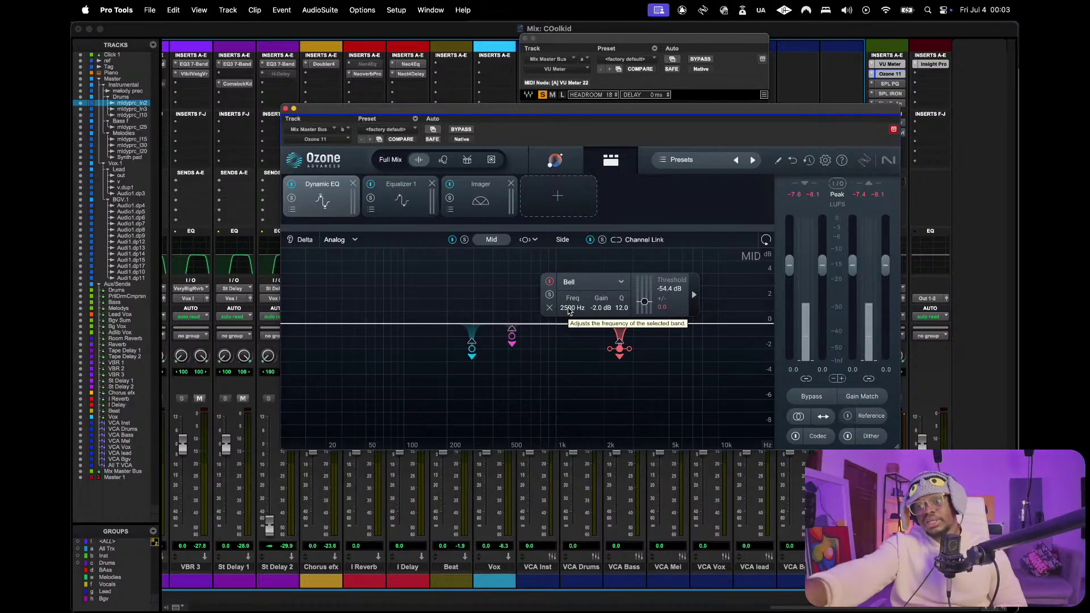
- During playback, keep the 2500 Hz Mid band of the Dynamic EQ as a Bell and sweep its frequency to 4655 Hz while soloed
{"action": "key", "text": "space"}
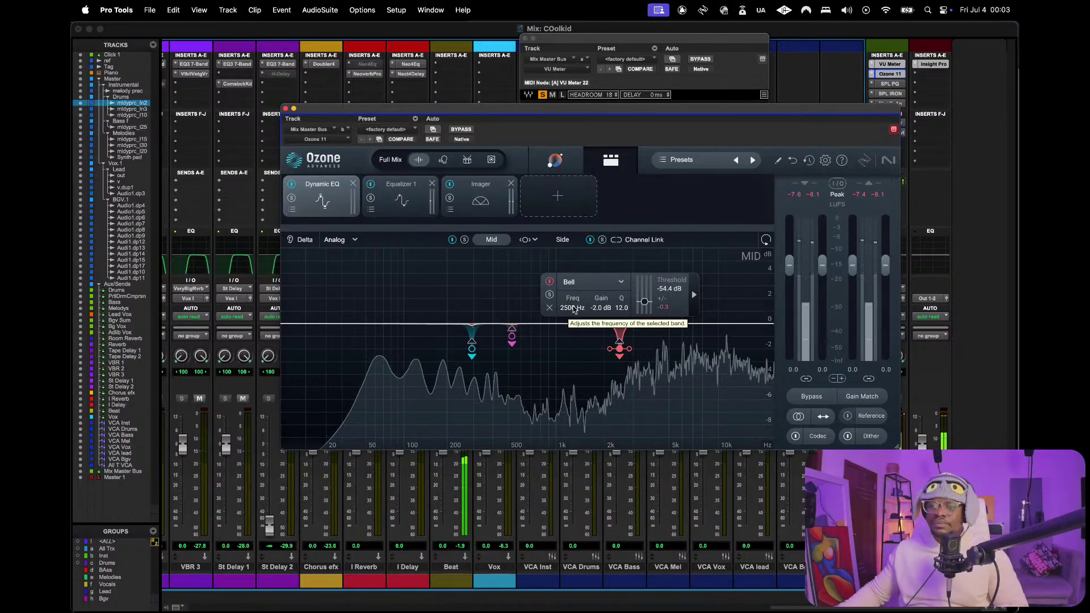
{"action": "left_click", "coordinate": [611, 286]}
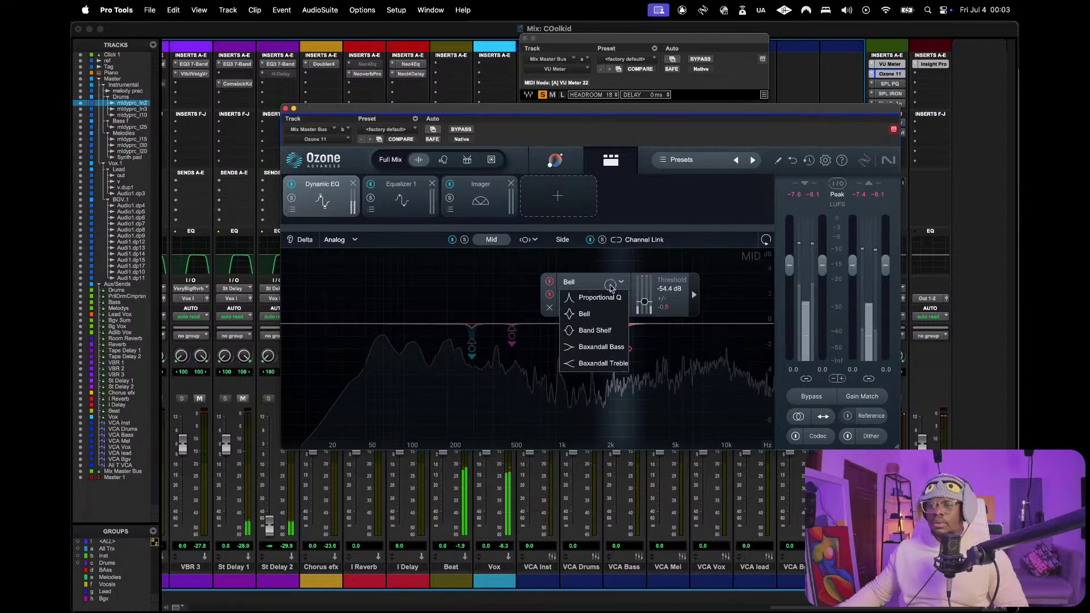
{"action": "left_click", "coordinate": [584, 314]}
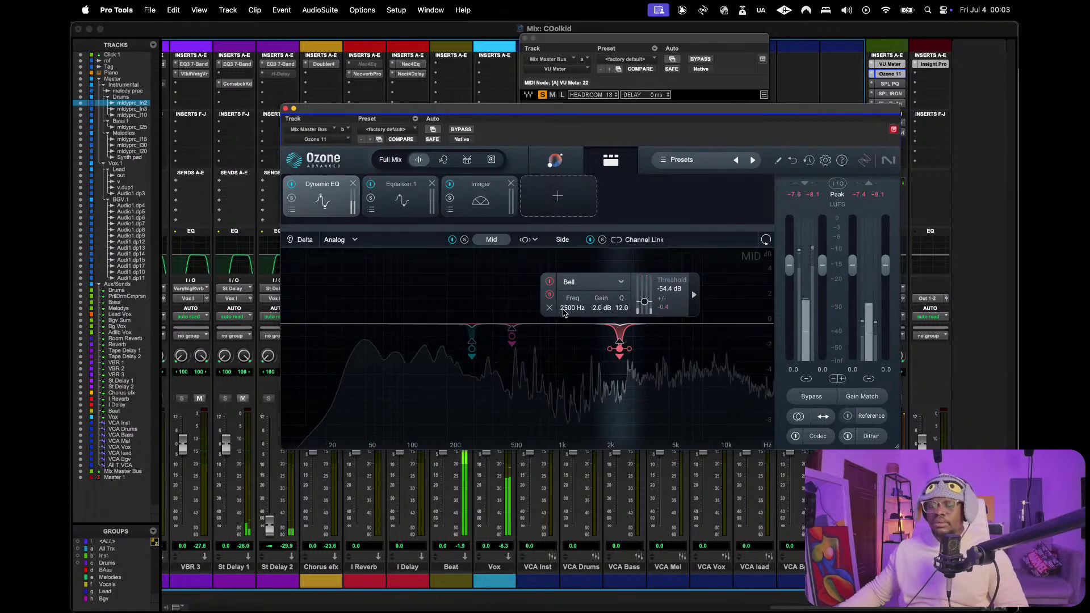
{"action": "left_click_drag", "start_coordinate": [564, 313], "coordinate": [703, 291]}
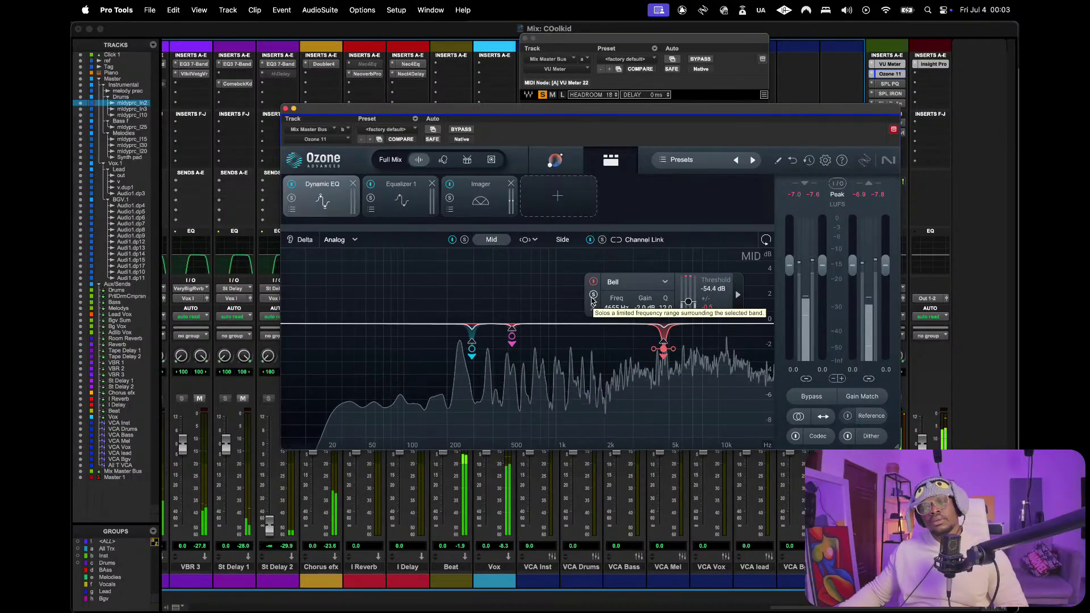
- Solo the middle Dynamic EQ band on the Mid channel and sweep its frequency to 736 Hz
{"action": "left_click", "coordinate": [512, 340]}
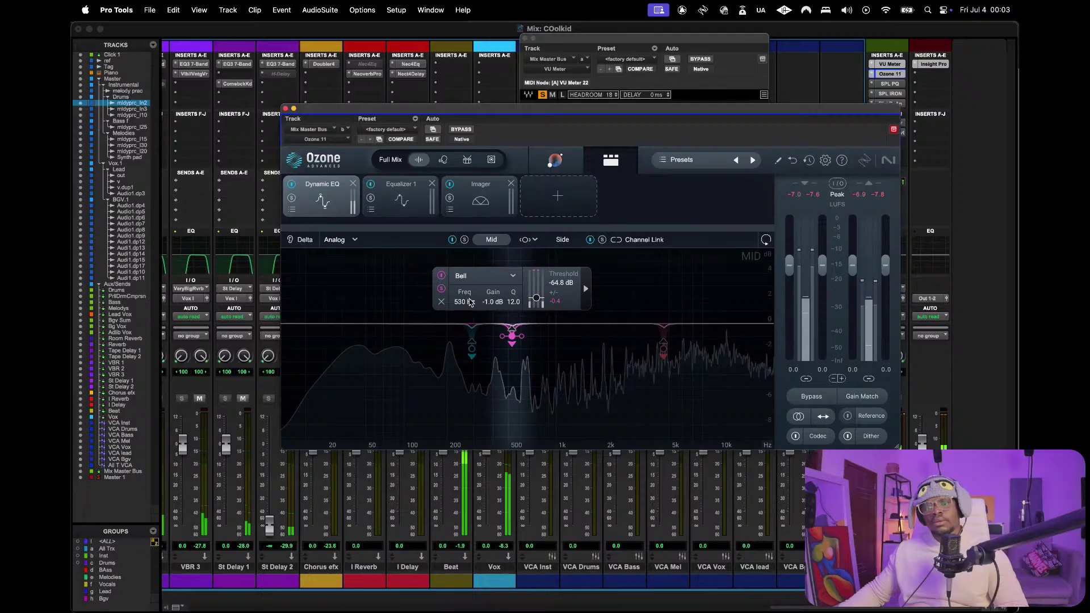
{"action": "left_click_drag", "start_coordinate": [469, 302], "coordinate": [509, 289]}
{"action": "left_click_drag", "start_coordinate": [477, 291], "coordinate": [535, 280]}
{"action": "mouse_move", "coordinate": [408, 282]}
{"action": "left_mouse_down"}
{"action": "mouse_move", "coordinate": [401, 301]}
{"action": "mouse_move", "coordinate": [414, 296]}
{"action": "left_mouse_up"}
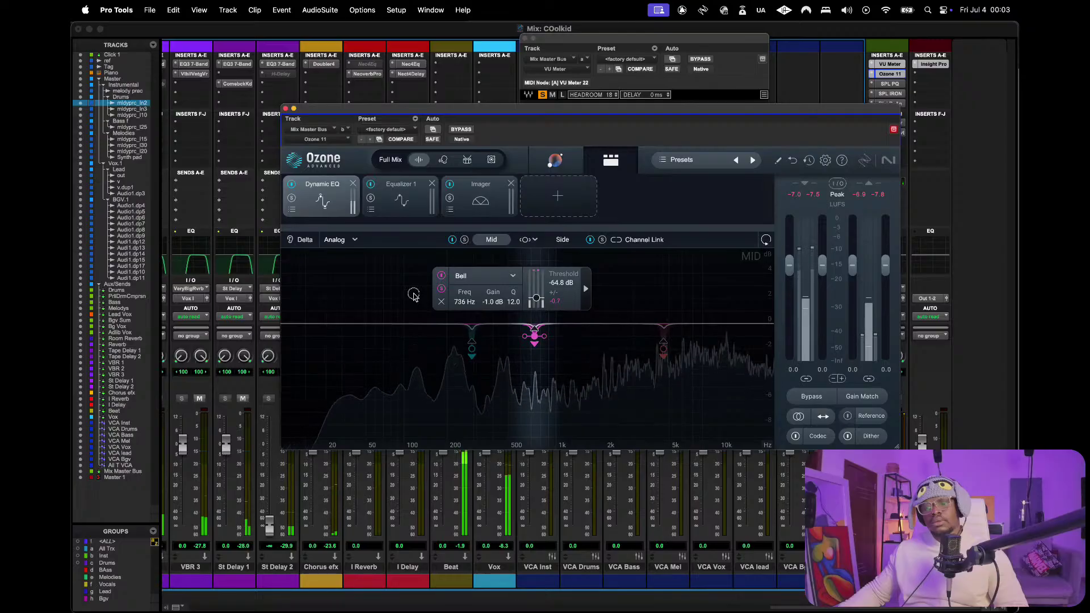
- Adjust the lowest Mid band to 284 Hz with -1.7 dB gain, stop playback, and review the other two bands
{"action": "left_click", "coordinate": [471, 349]}
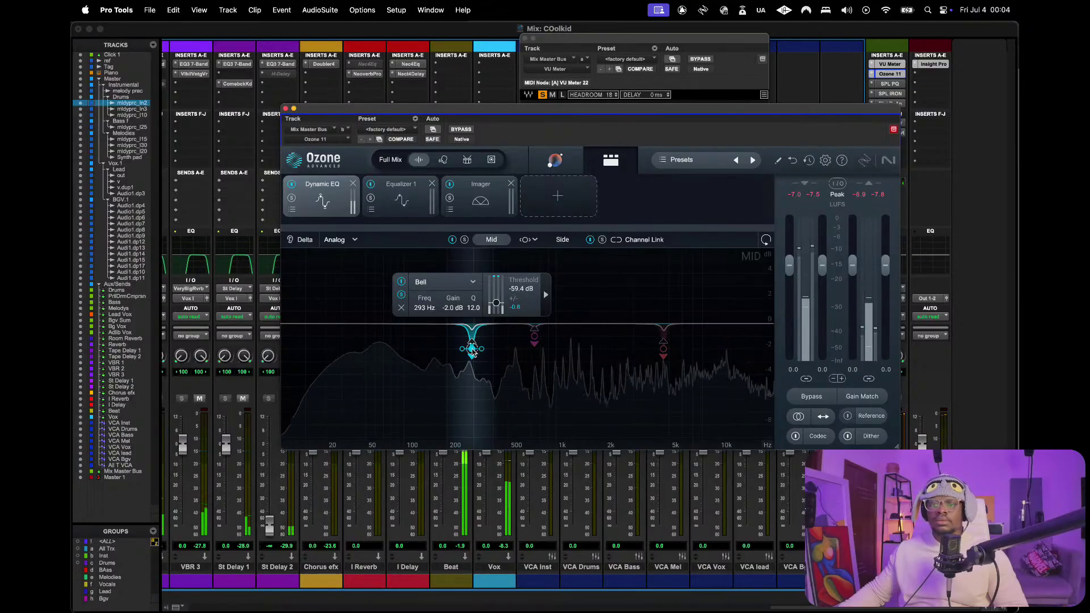
{"action": "mouse_move", "coordinate": [471, 349]}
{"action": "left_mouse_down"}
{"action": "mouse_move", "coordinate": [492, 345]}
{"action": "mouse_move", "coordinate": [470, 347]}
{"action": "left_mouse_up"}
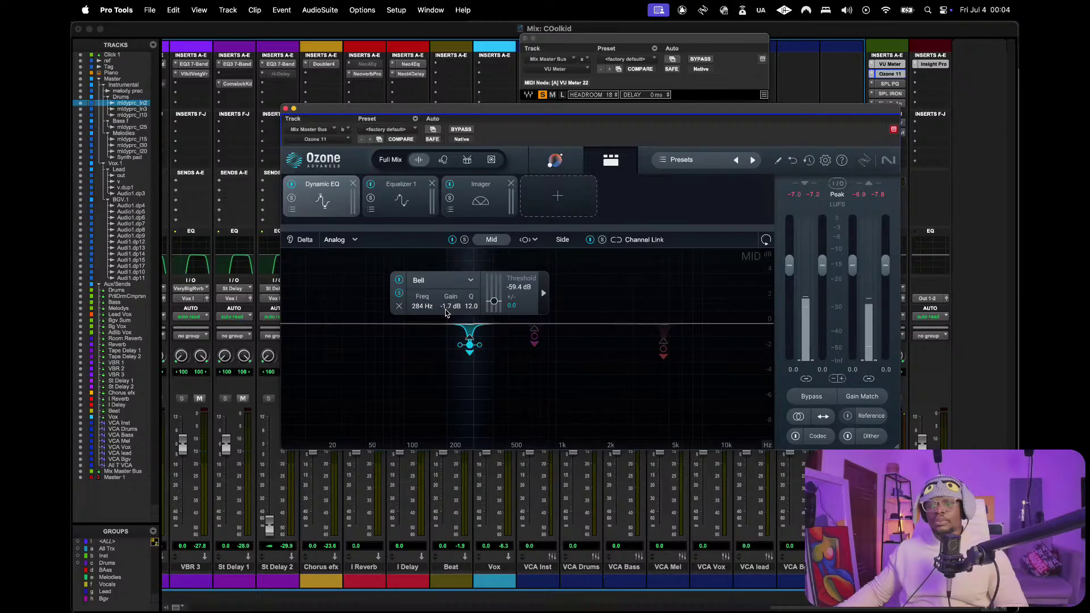
{"action": "left_click", "coordinate": [534, 337]}
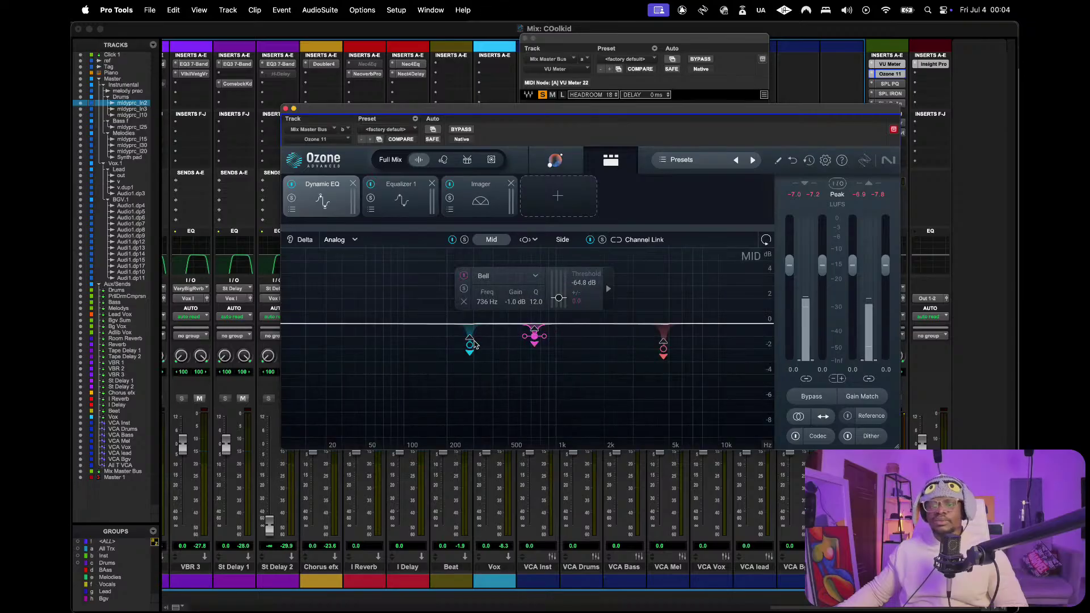
{"action": "left_click", "coordinate": [662, 349]}
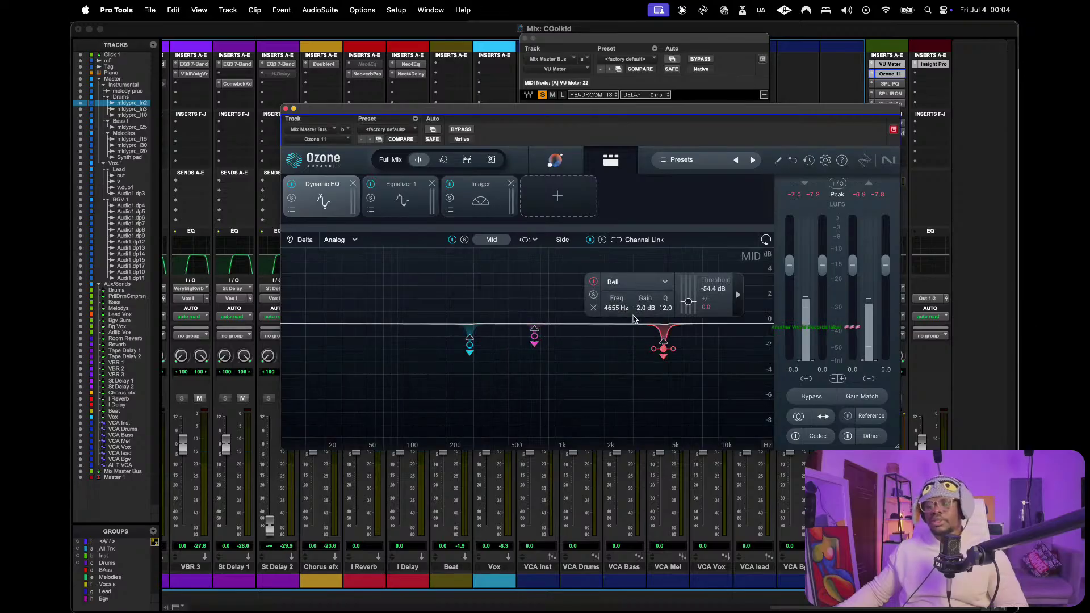
{"action": "left_click", "coordinate": [527, 284]}
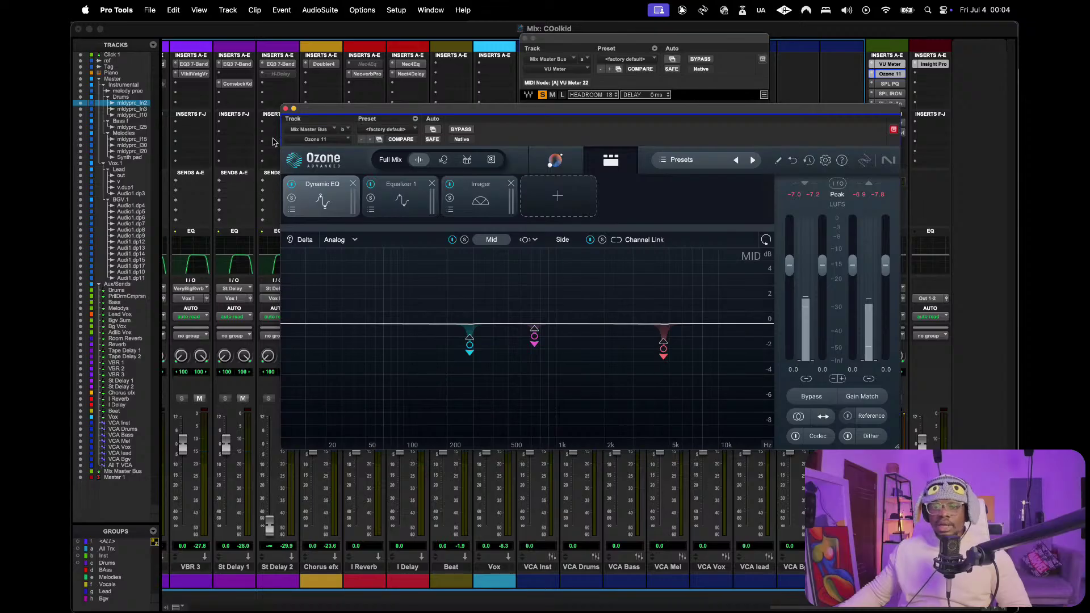
- Reopen Ozone 11 on the Mix Master Bus, switch to the Imager's crossover view, and audition its highest band during playback
{"action": "left_click", "coordinate": [284, 109]}
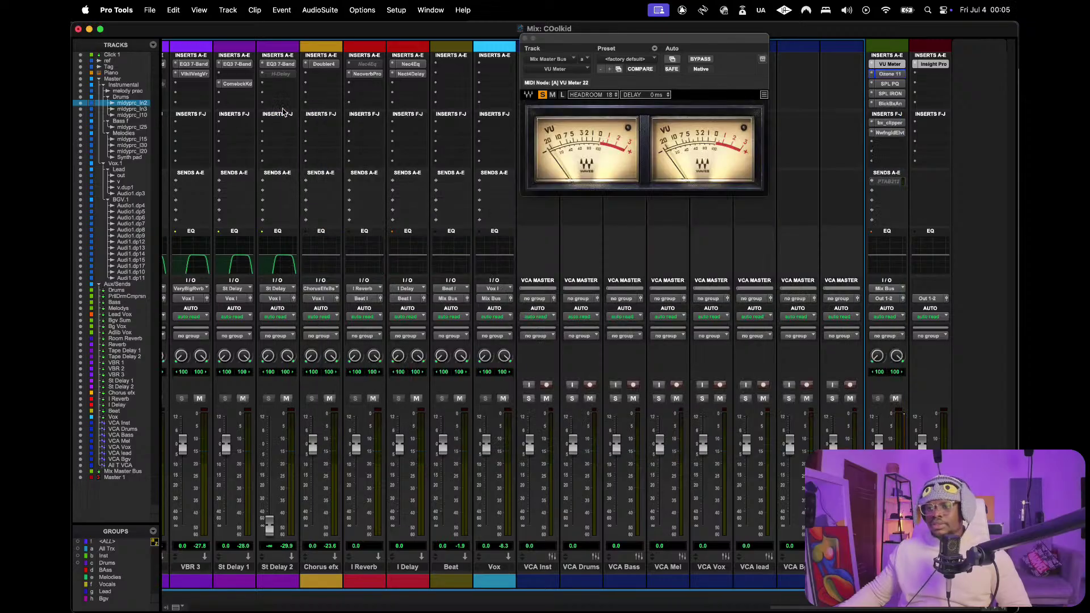
{"action": "left_click", "coordinate": [889, 74]}
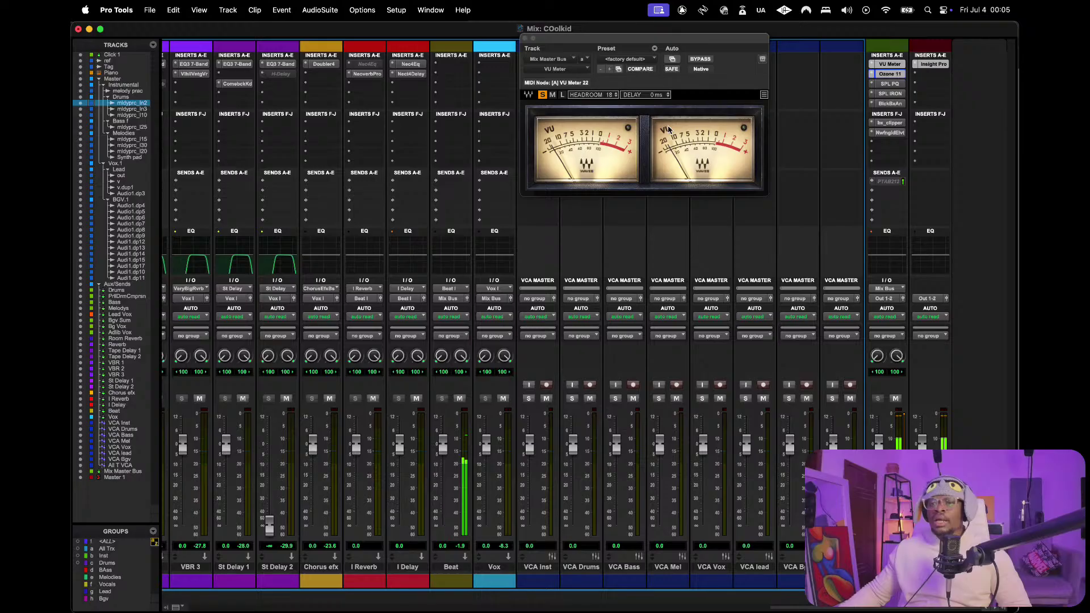
{"action": "left_click", "coordinate": [501, 214]}
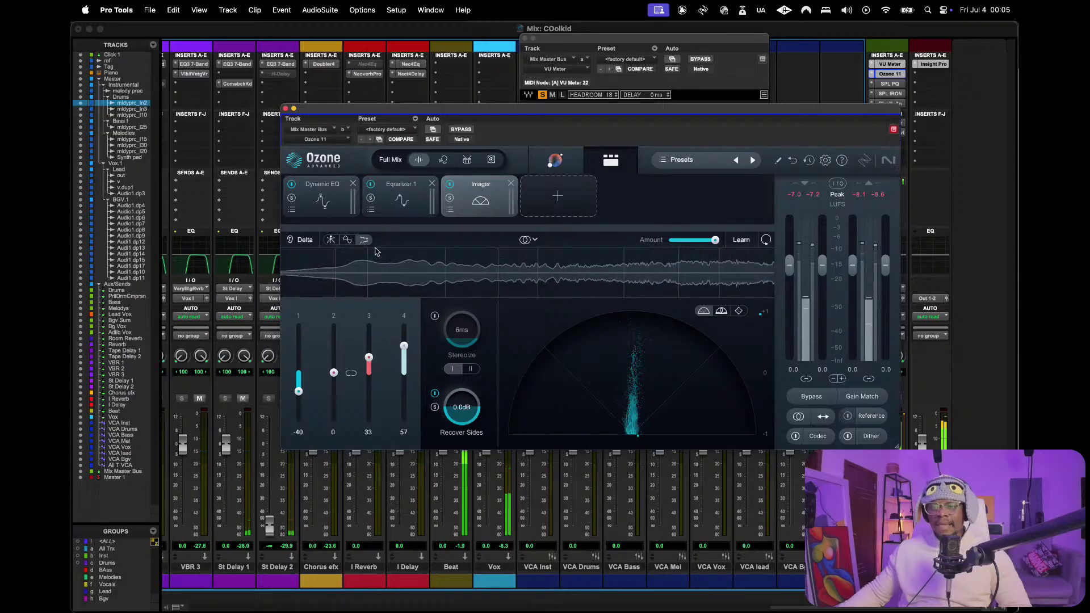
{"action": "left_click", "coordinate": [330, 239]}
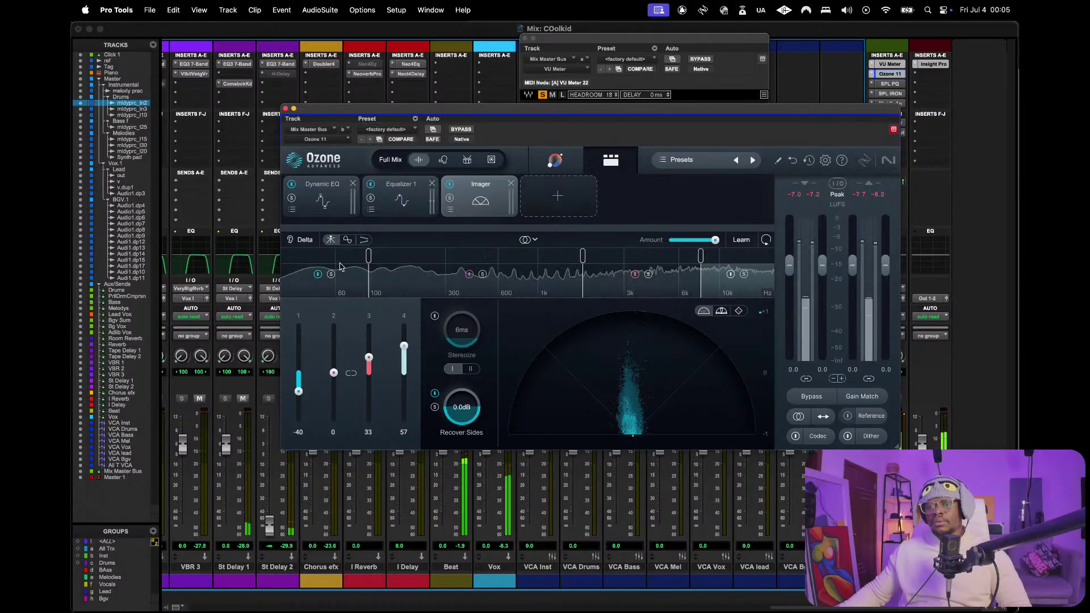
{"action": "left_click", "coordinate": [744, 275]}
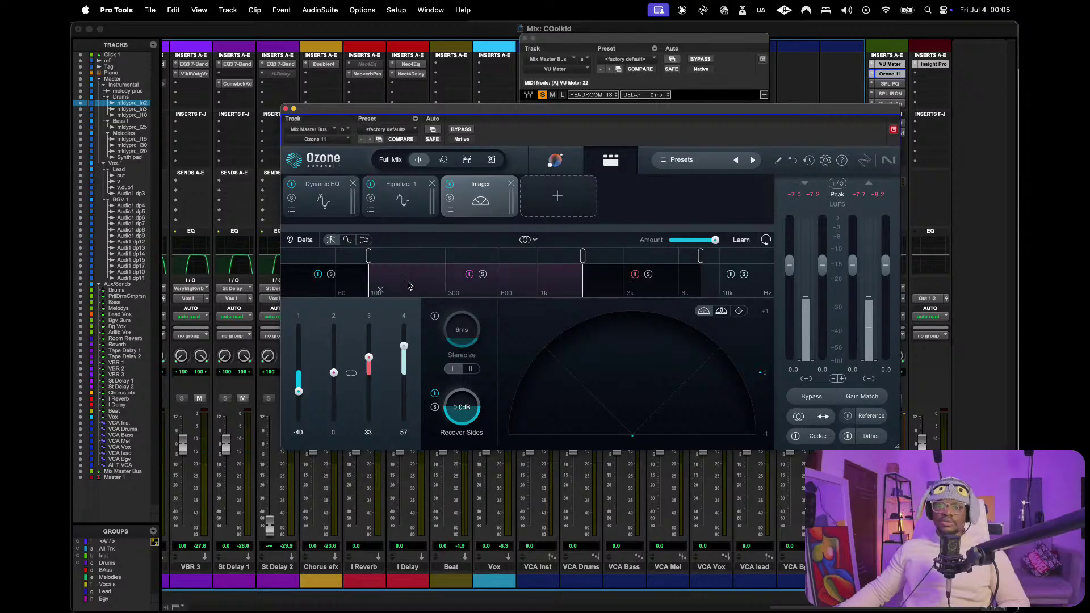
- Play and stop the mix repeatedly while examining the Imager's stereo width across its four frequency bands
{"action": "key", "text": "space"}
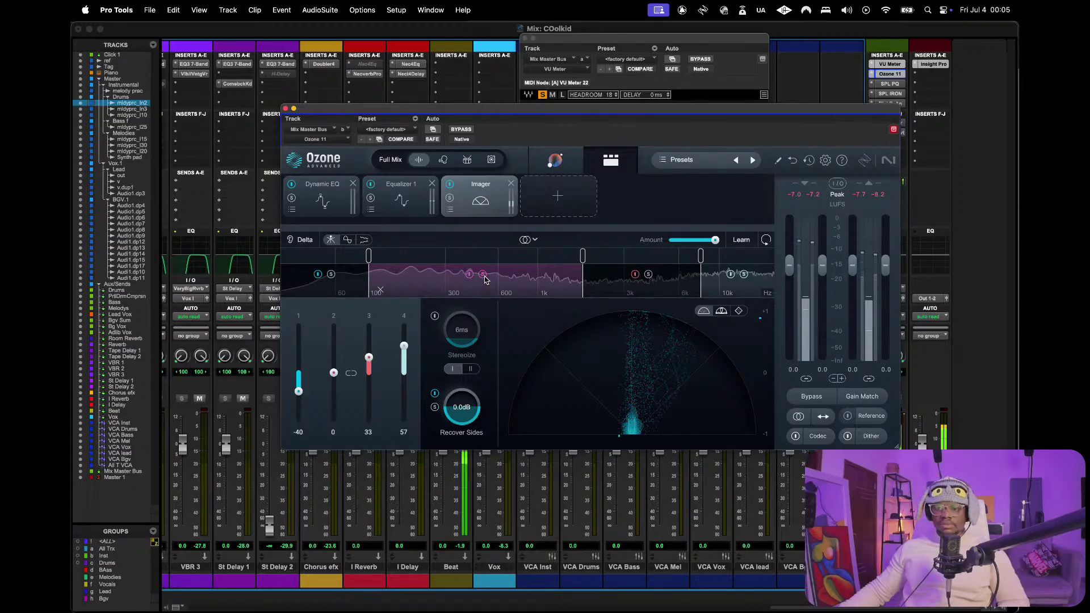
{"action": "key", "text": "space"}
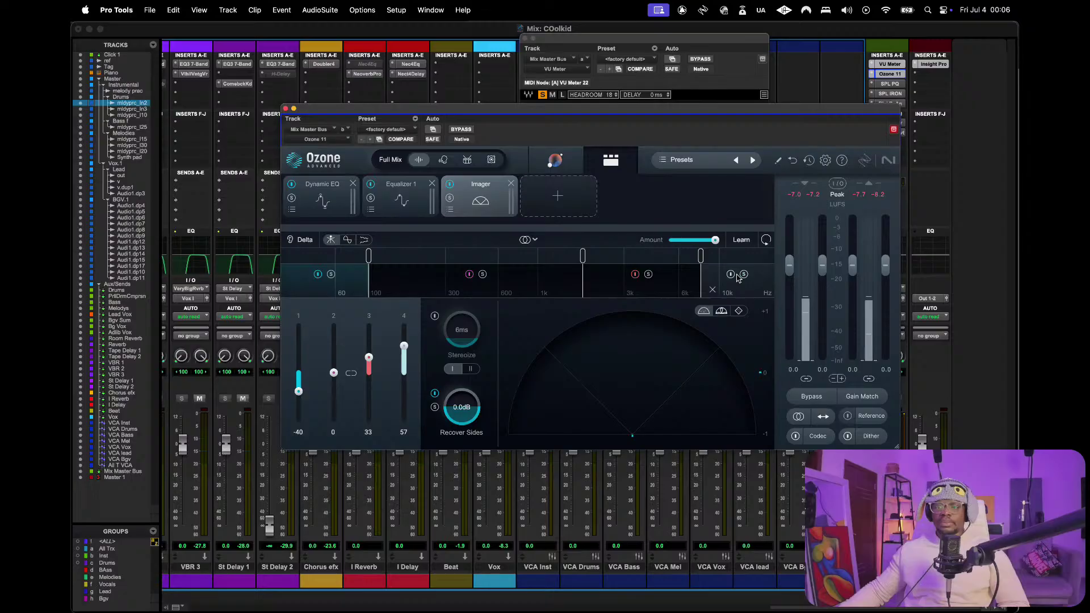
{"action": "key", "text": "space"}
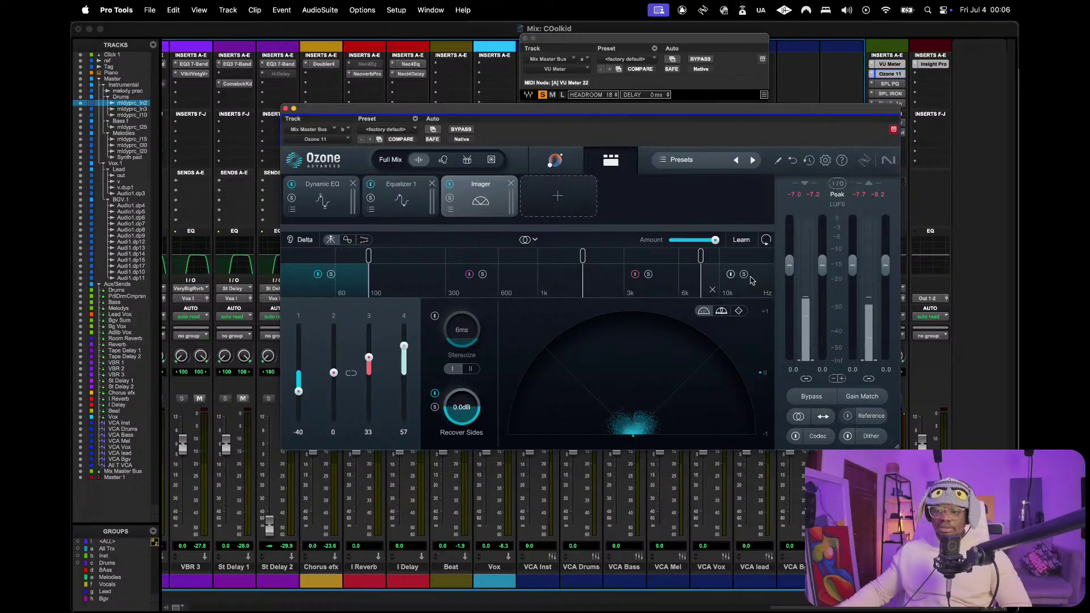
{"action": "key", "text": "space"}
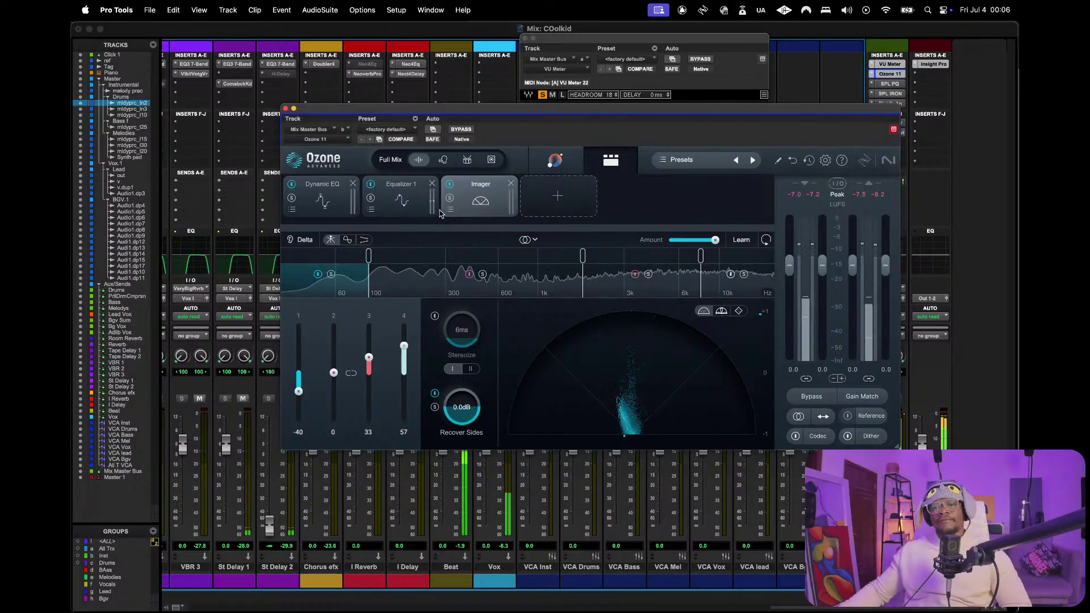
- Show Equalizer 1 in Ozone, audition its 60 Hz Bell band in solo, clear the solo, and stop playback
{"action": "left_click", "coordinate": [400, 196]}
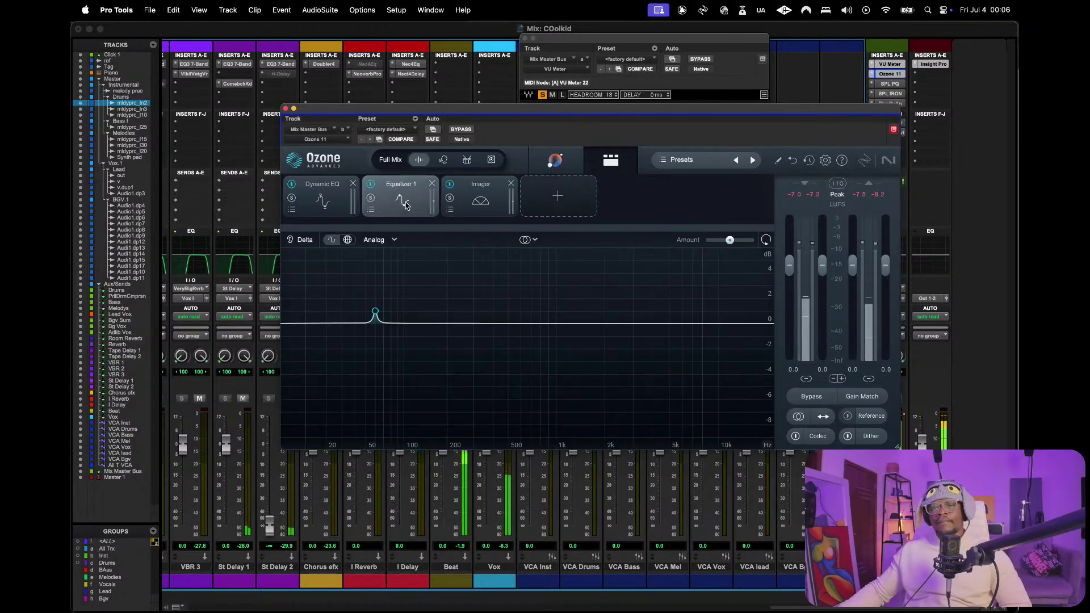
{"action": "left_click", "coordinate": [375, 312]}
{"action": "left_click", "coordinate": [407, 275]}
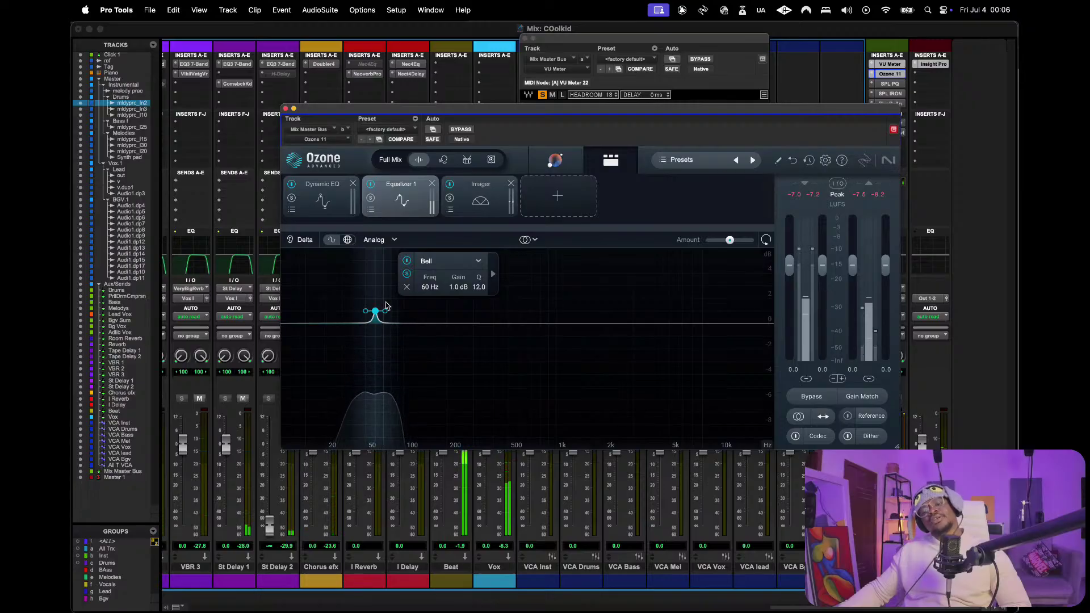
{"action": "left_click", "coordinate": [407, 276]}
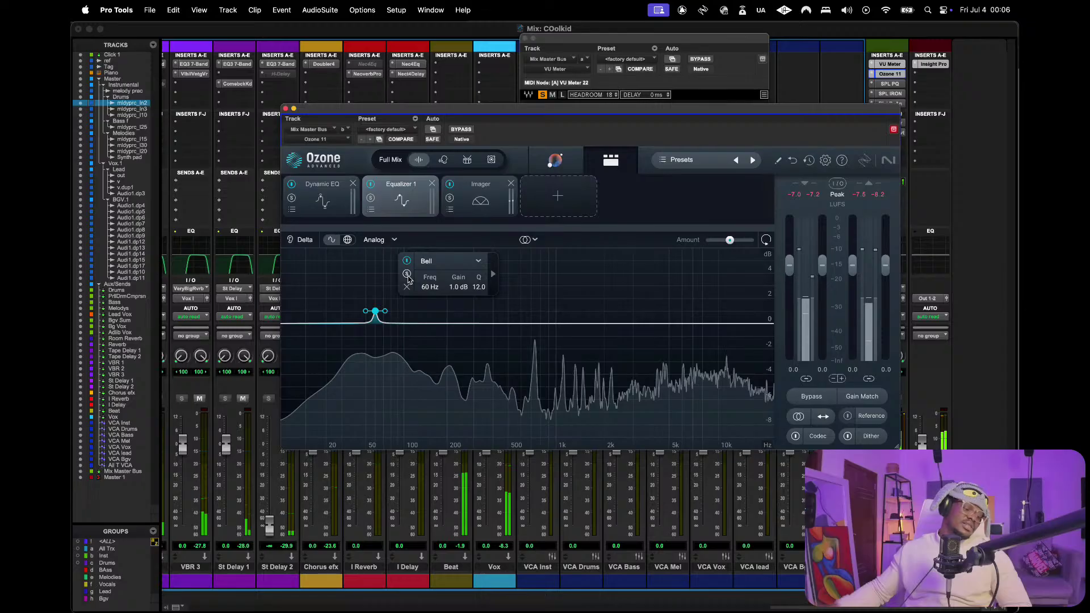
{"action": "key", "text": "space"}
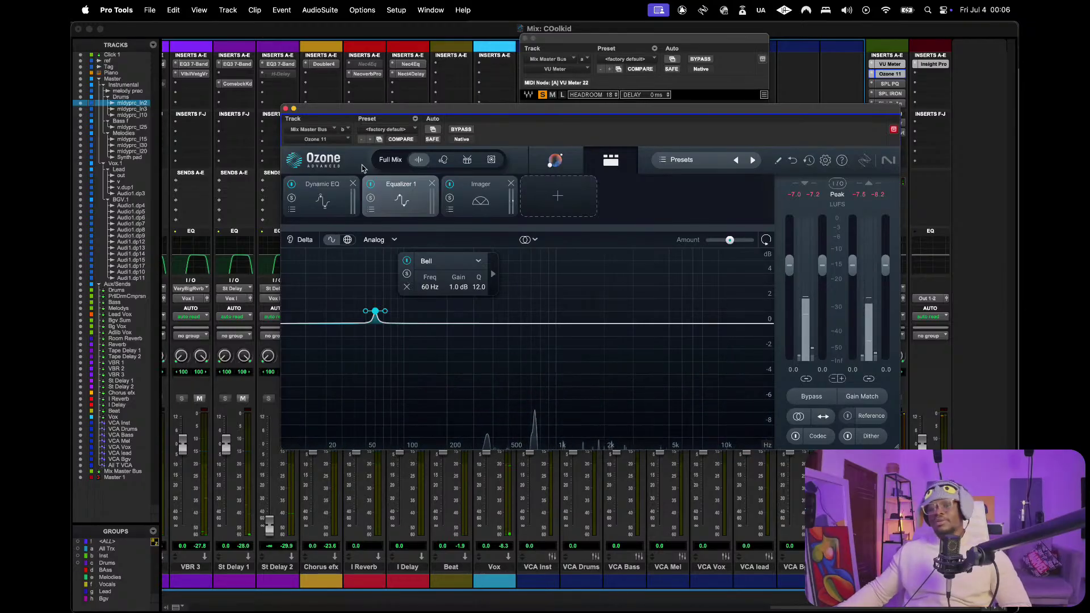
- Close Ozone, open SPL PQ on the Mix Master Bus, move its window clear of the inserts, and briefly audition the mix
{"action": "left_click", "coordinate": [285, 109]}
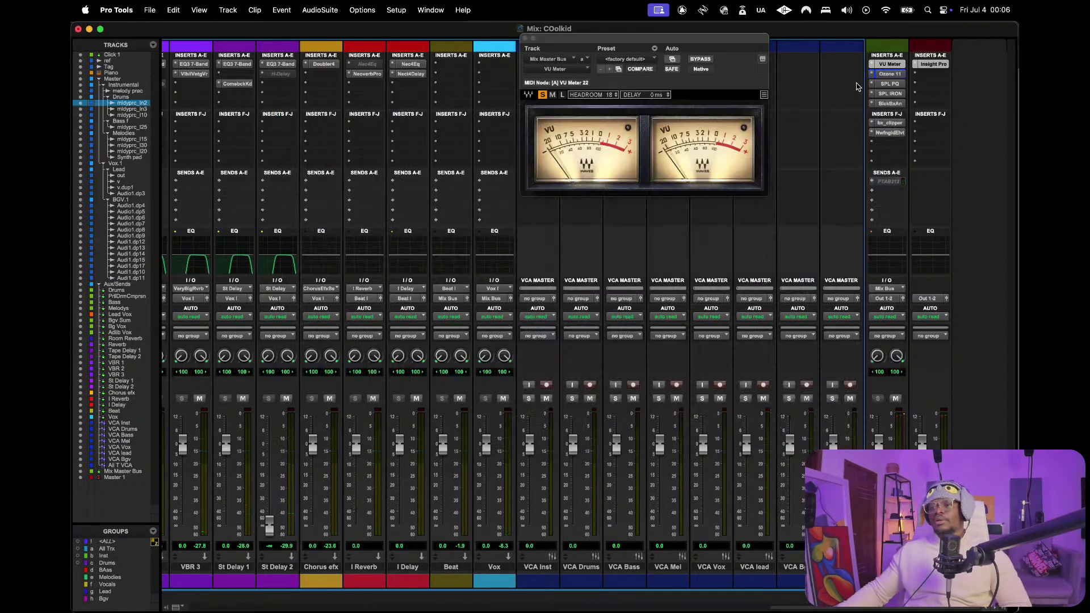
{"action": "left_click", "coordinate": [889, 84]}
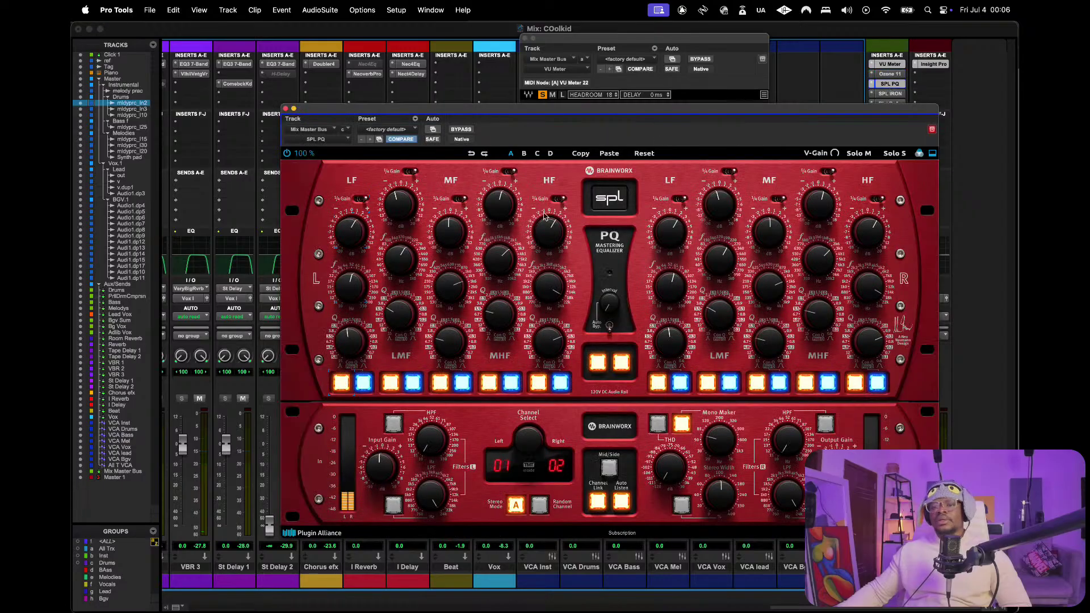
{"action": "left_click_drag", "start_coordinate": [615, 117], "coordinate": [522, 71]}
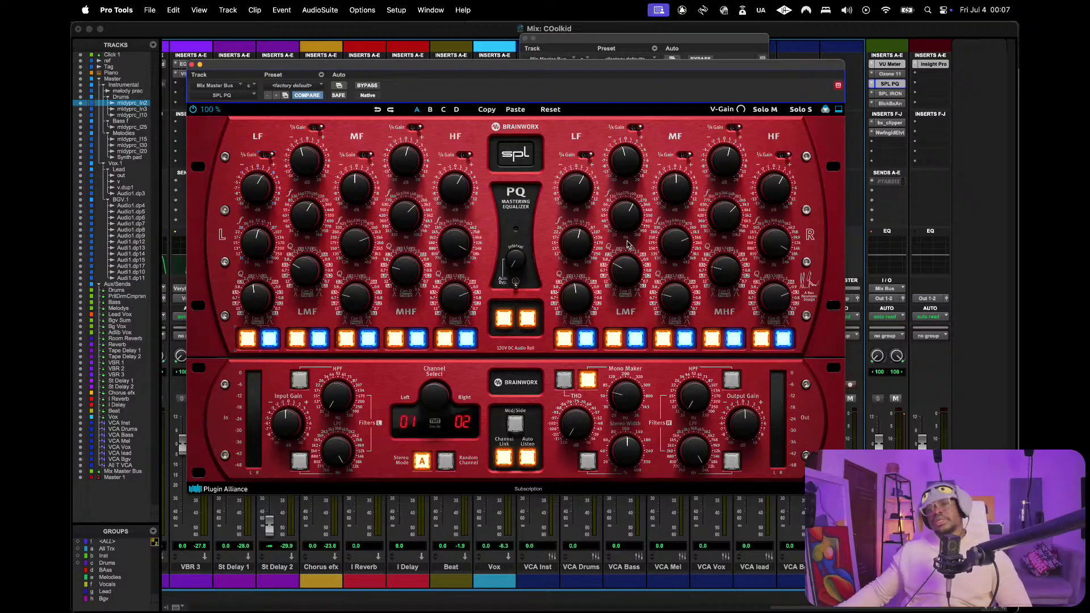
{"action": "key", "text": "space"}
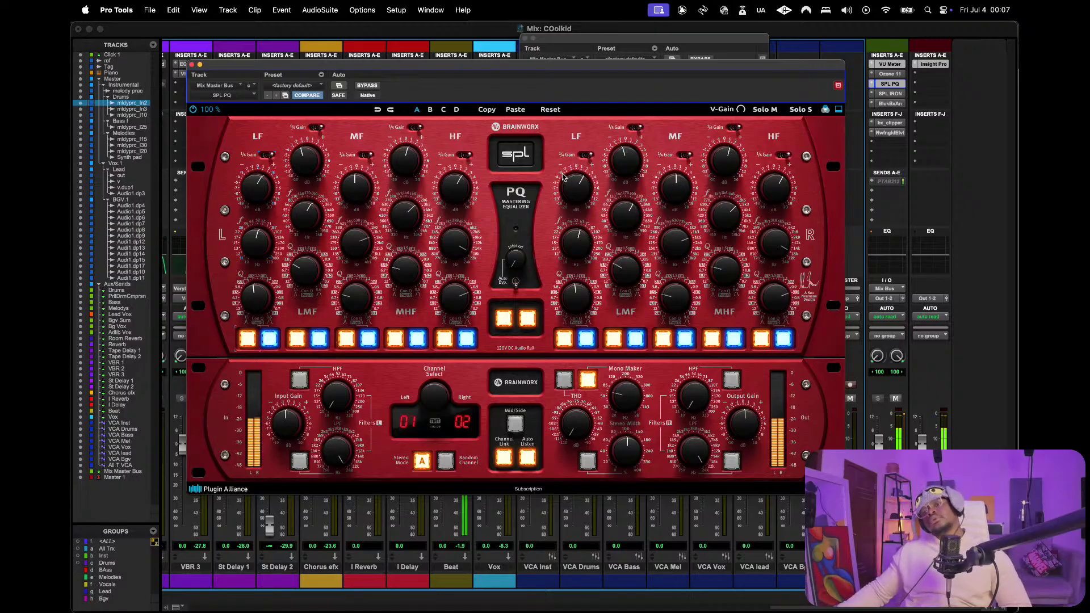
{"action": "key", "text": "space"}
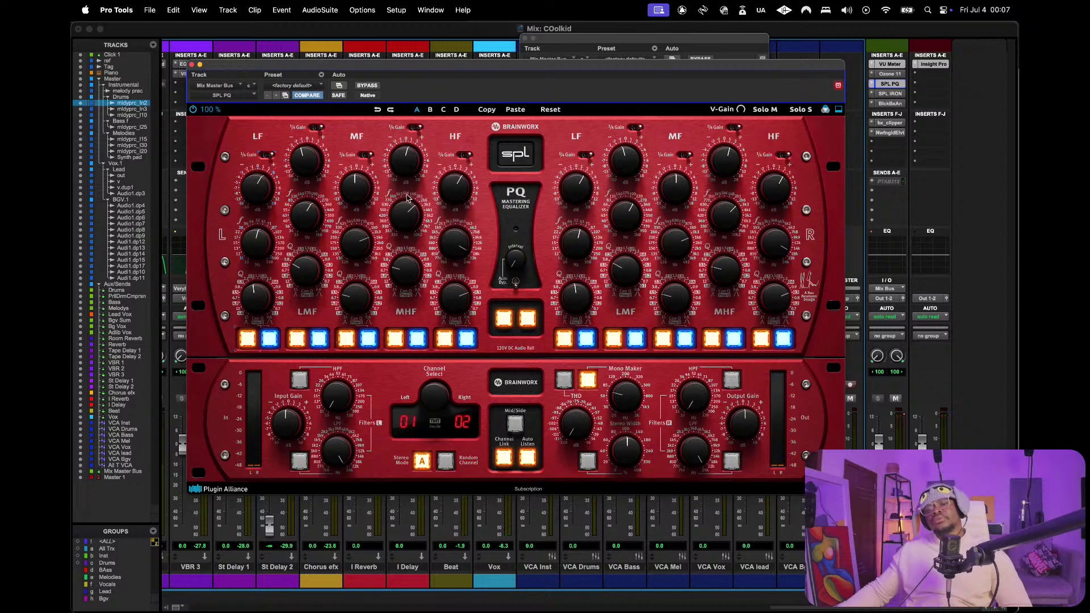
- Inspect the SPL PQ's MHF frequency and gain while playing and stopping the mix to hear the equalizer's contribution
{"action": "mouse_move", "coordinate": [406, 220]}
{"action": "left_click_drag", "start_coordinate": [443, 72], "coordinate": [448, 68]}
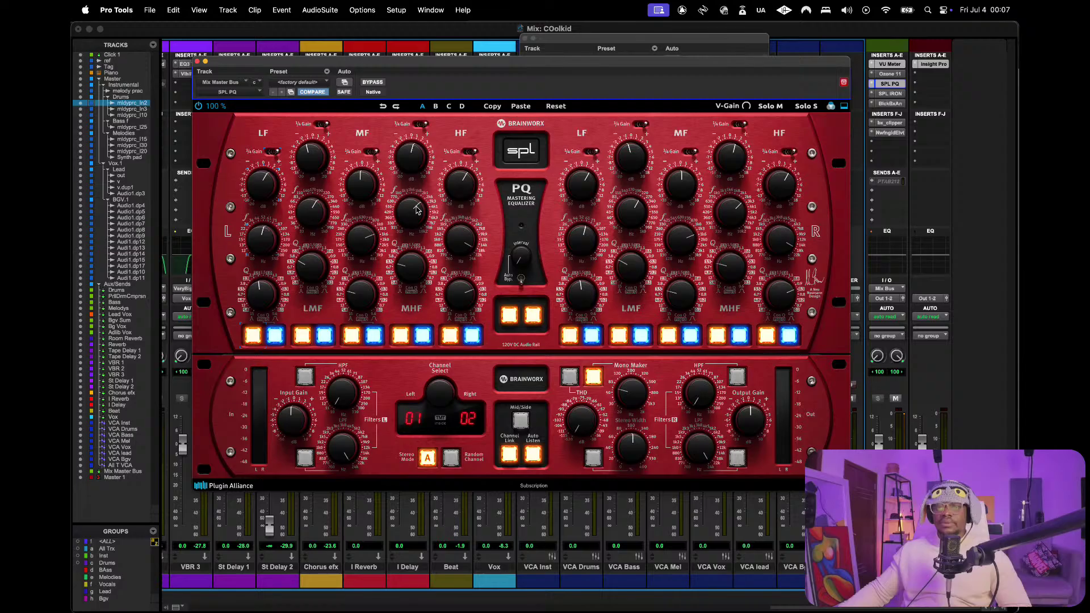
{"action": "mouse_move", "coordinate": [414, 213]}
{"action": "key", "text": "space"}
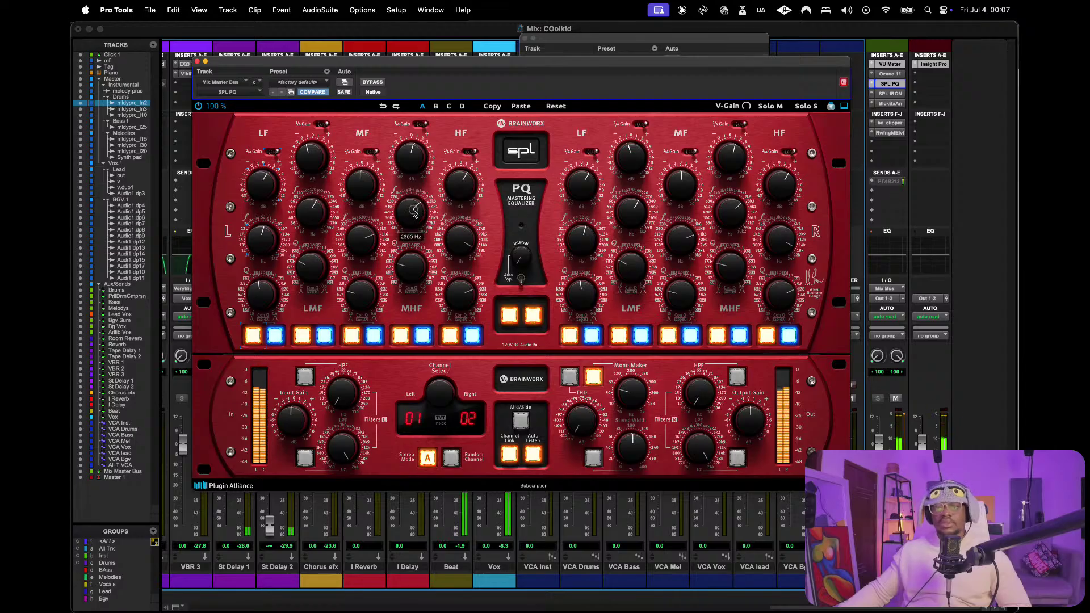
{"action": "mouse_move", "coordinate": [411, 164]}
{"action": "scroll", "coordinate": [410, 165], "scroll_direction": "down", "scroll_amount": 1}
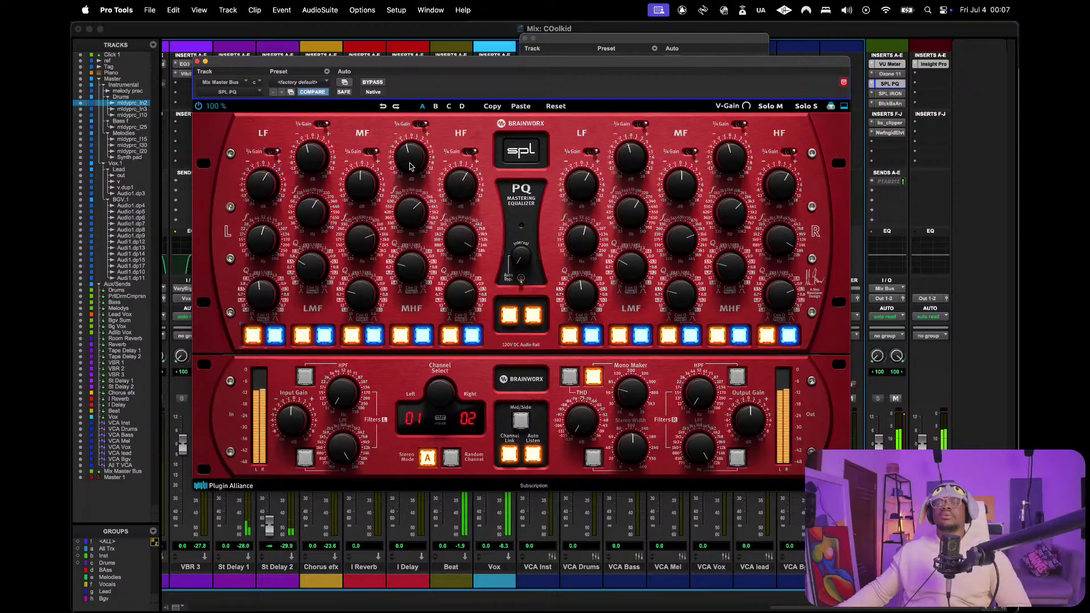
{"action": "key", "text": "space"}
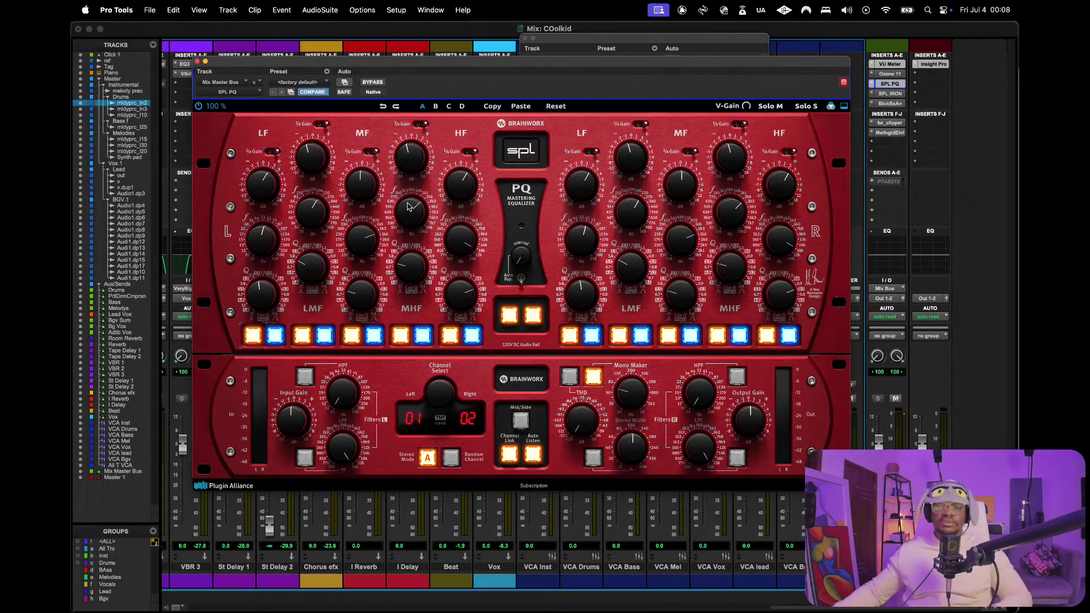
{"action": "key", "text": "space"}
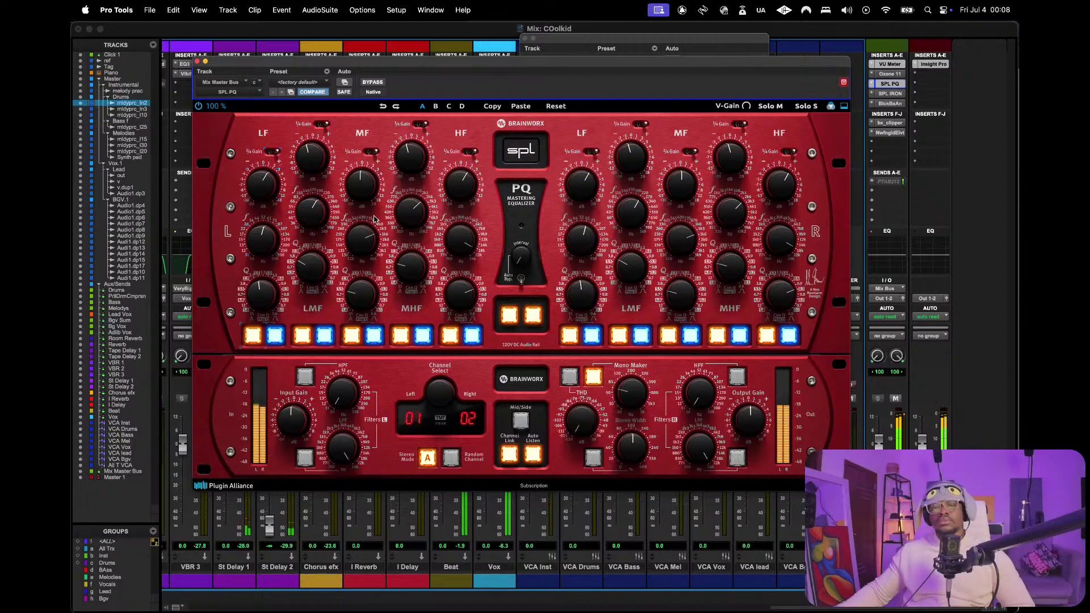
{"action": "key", "text": "space"}
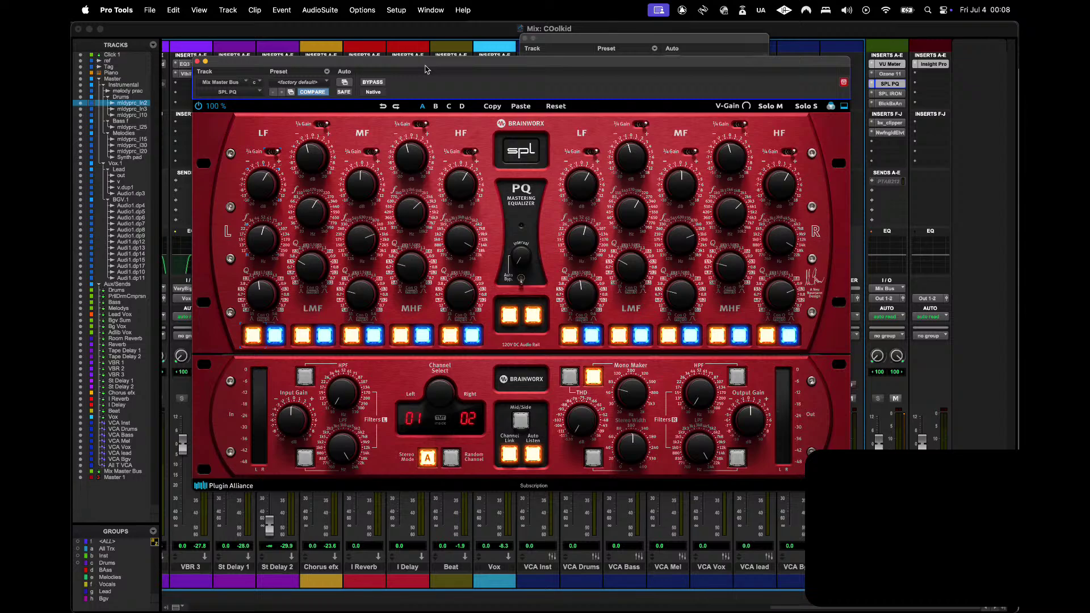
- Move the SPL PQ window lower and place the VU Meter above it to watch levels during playback
{"action": "left_click_drag", "start_coordinate": [424, 69], "coordinate": [441, 122]}
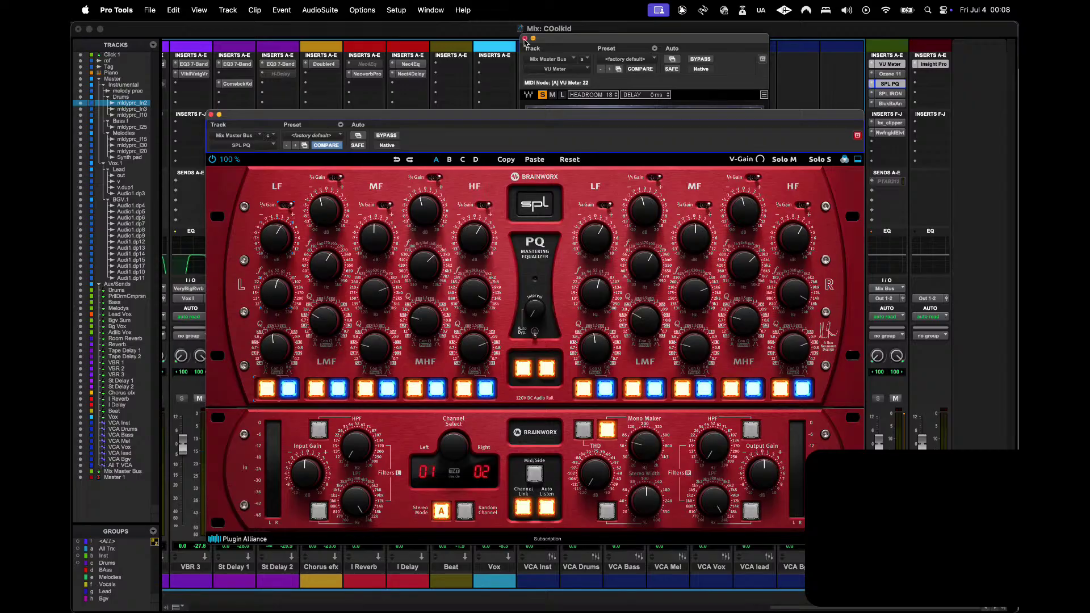
{"action": "left_click", "coordinate": [525, 42]}
{"action": "left_click_drag", "start_coordinate": [525, 41], "coordinate": [609, 37]}
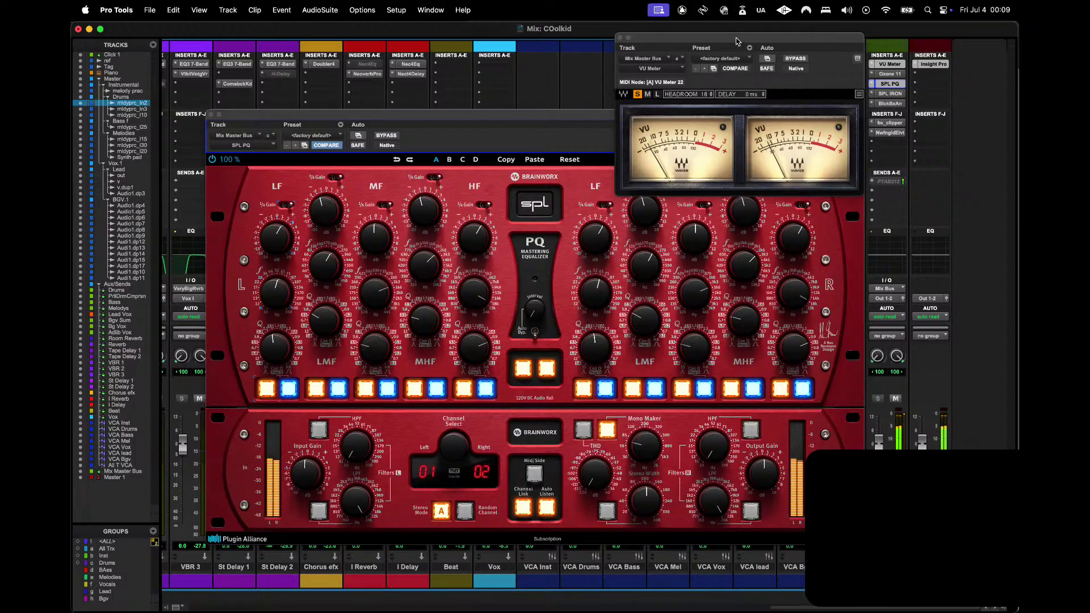
{"action": "left_click_drag", "start_coordinate": [653, 36], "coordinate": [560, 32]}
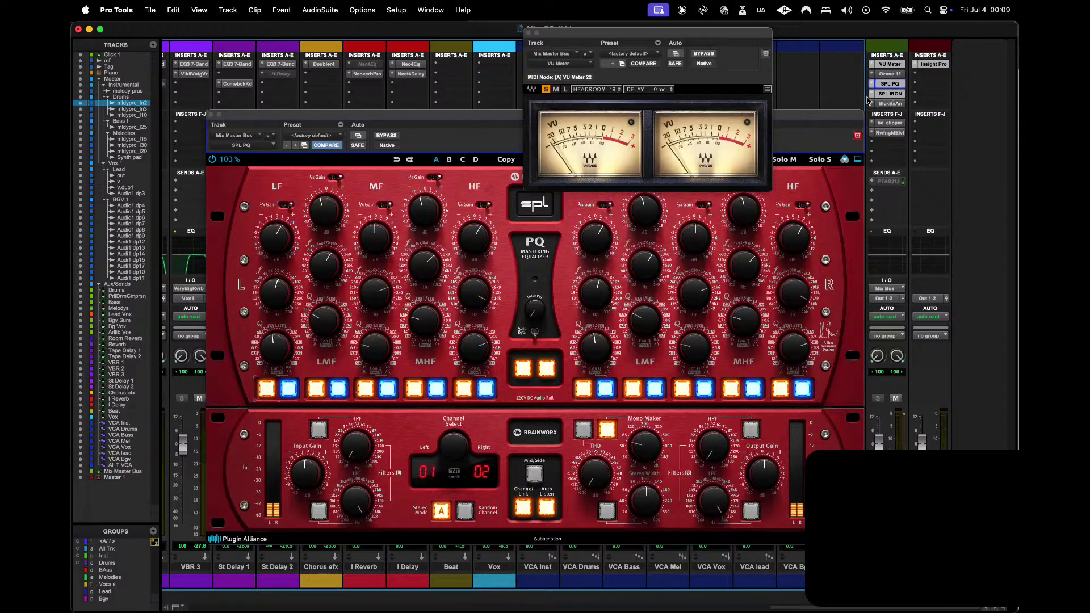
- Open SPL IRON on the Mix Master Bus, adjust its linked threshold while auditioning the mix, and close it
{"action": "left_click", "coordinate": [890, 93]}
{"action": "left_click_drag", "start_coordinate": [621, 115], "coordinate": [612, 81]}
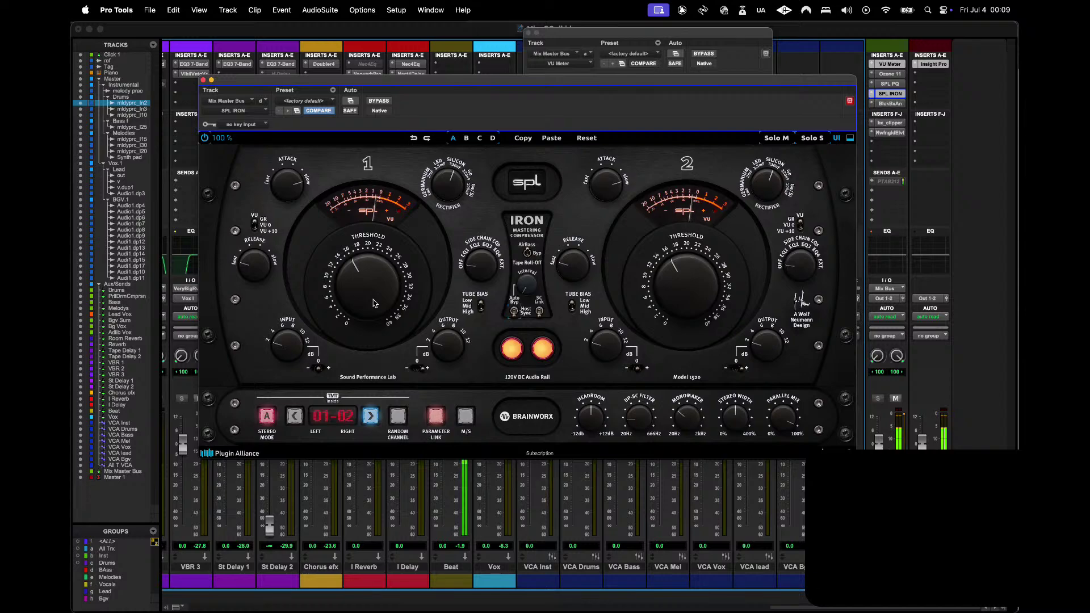
{"action": "left_click_drag", "start_coordinate": [374, 302], "coordinate": [370, 289]}
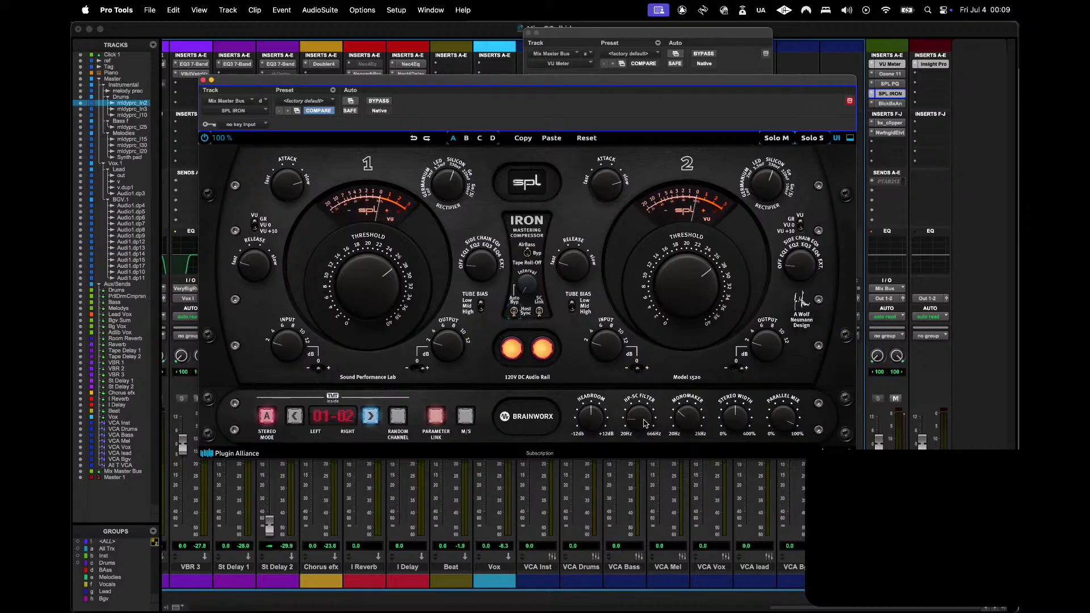
{"action": "mouse_move", "coordinate": [686, 420]}
{"action": "key", "text": "space"}
{"action": "left_click_drag", "start_coordinate": [493, 85], "coordinate": [497, 78]}
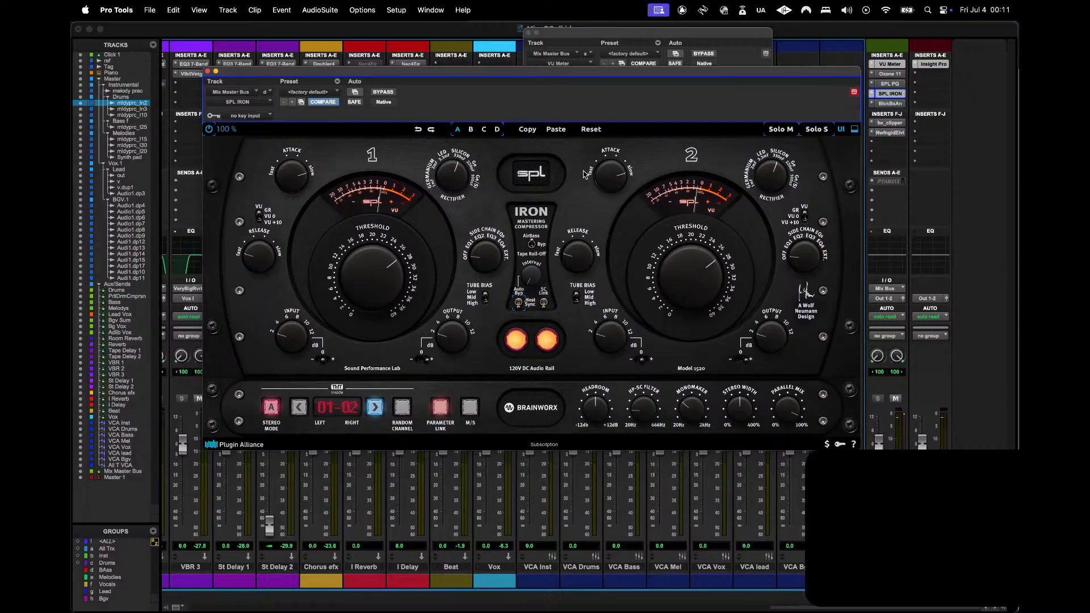
{"action": "left_click", "coordinate": [208, 72]}
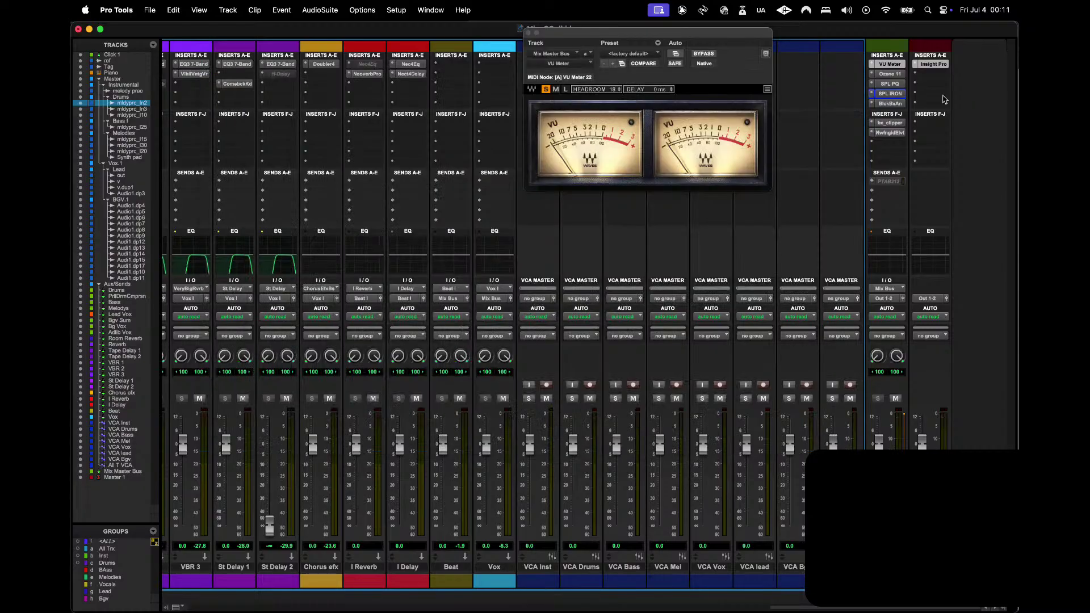
- Open Black Box HG-2 on the Mix Master Bus and position its window below the VU Meter
{"action": "left_click", "coordinate": [889, 105]}
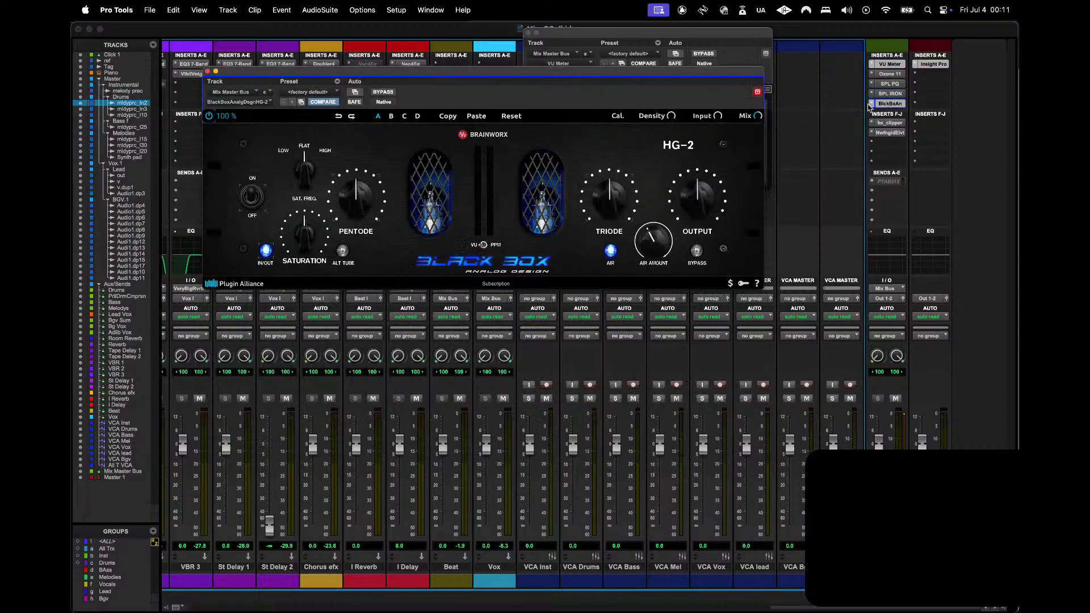
{"action": "left_click_drag", "start_coordinate": [618, 72], "coordinate": [661, 180]}
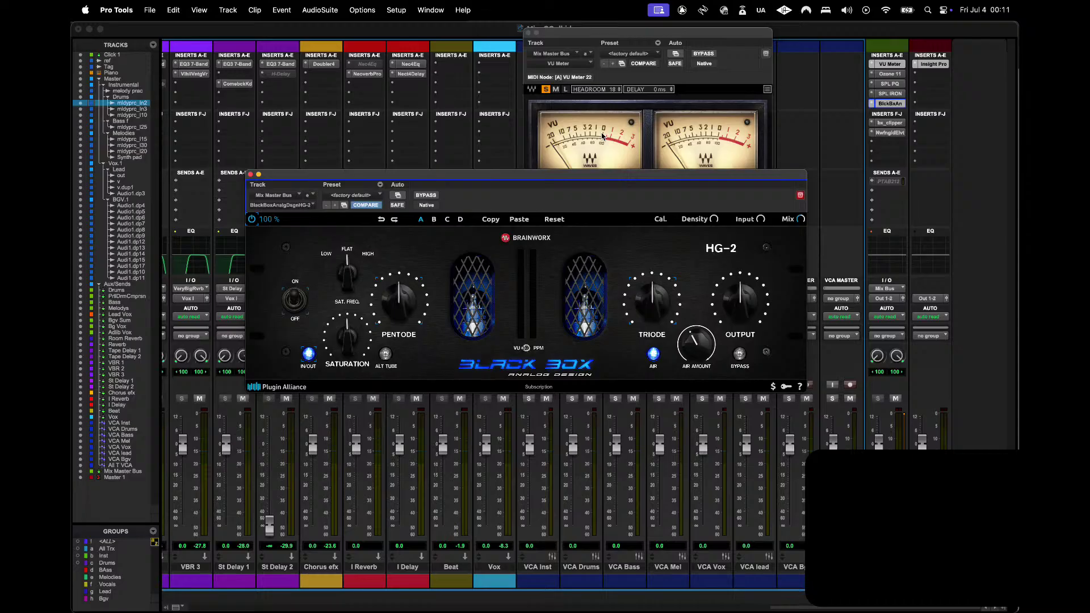
{"action": "left_click_drag", "start_coordinate": [565, 178], "coordinate": [594, 190]}
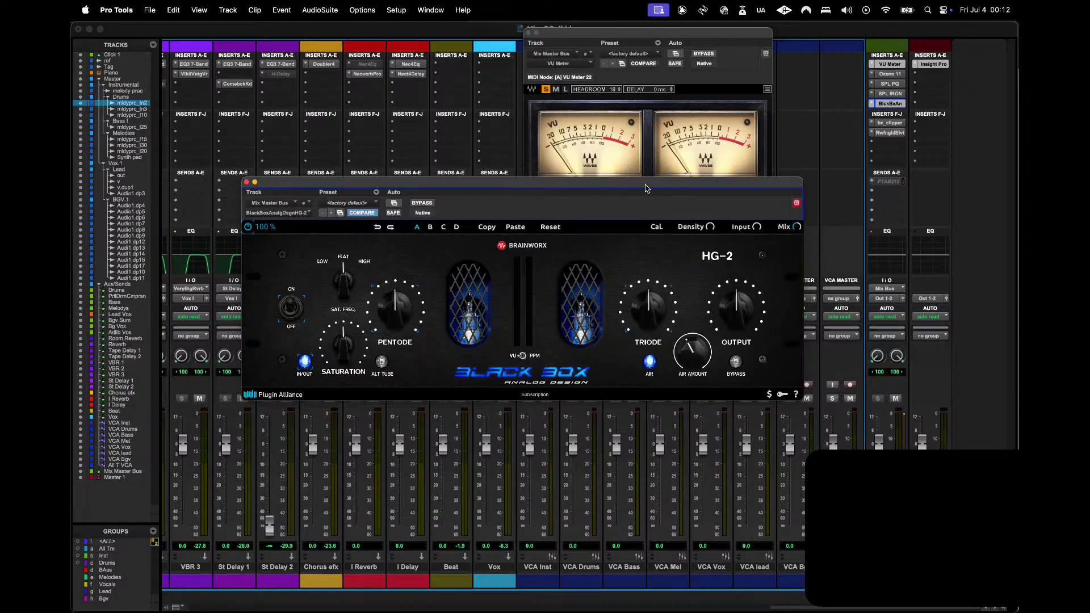
{"action": "left_click_drag", "start_coordinate": [640, 183], "coordinate": [654, 169]}
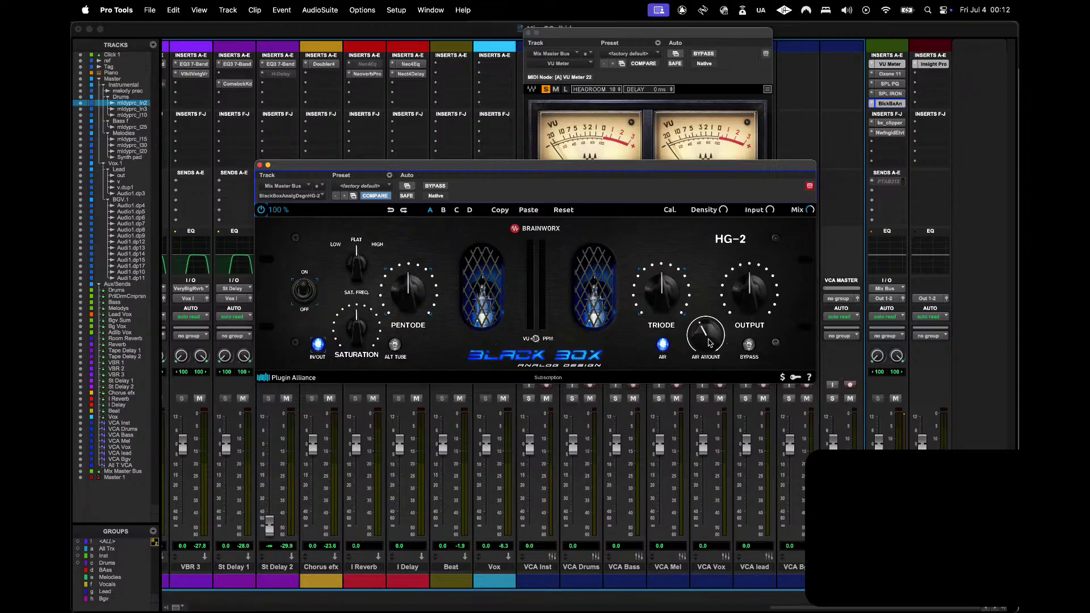
- Turn the HG-2's Air Amount down to minimum while auditioning the mix, and switch its Air circuit off
{"action": "left_click_drag", "start_coordinate": [709, 343], "coordinate": [706, 348]}
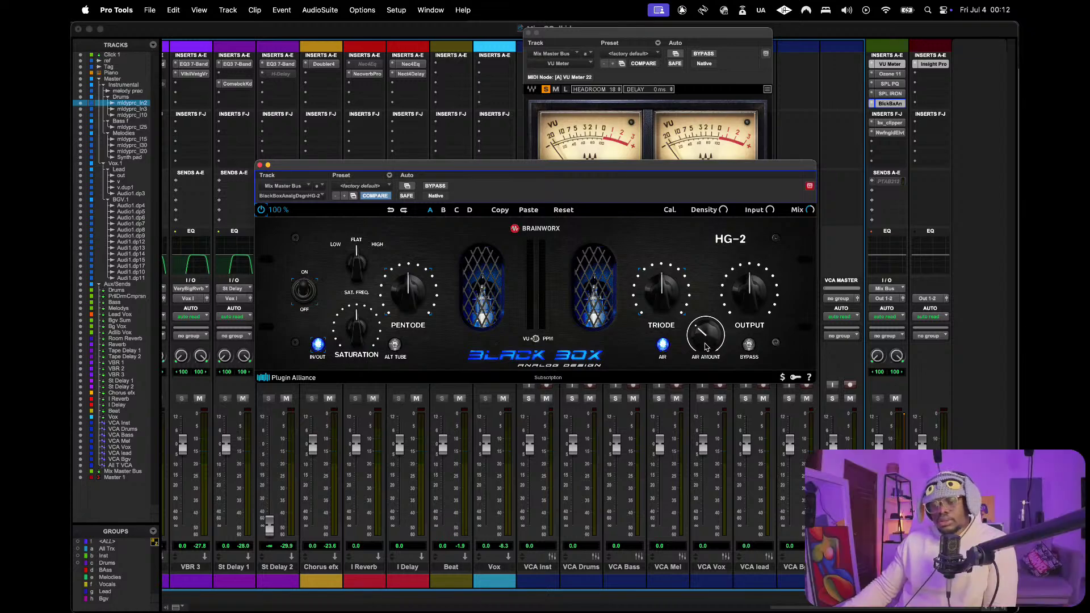
{"action": "left_click_drag", "start_coordinate": [627, 171], "coordinate": [625, 164]}
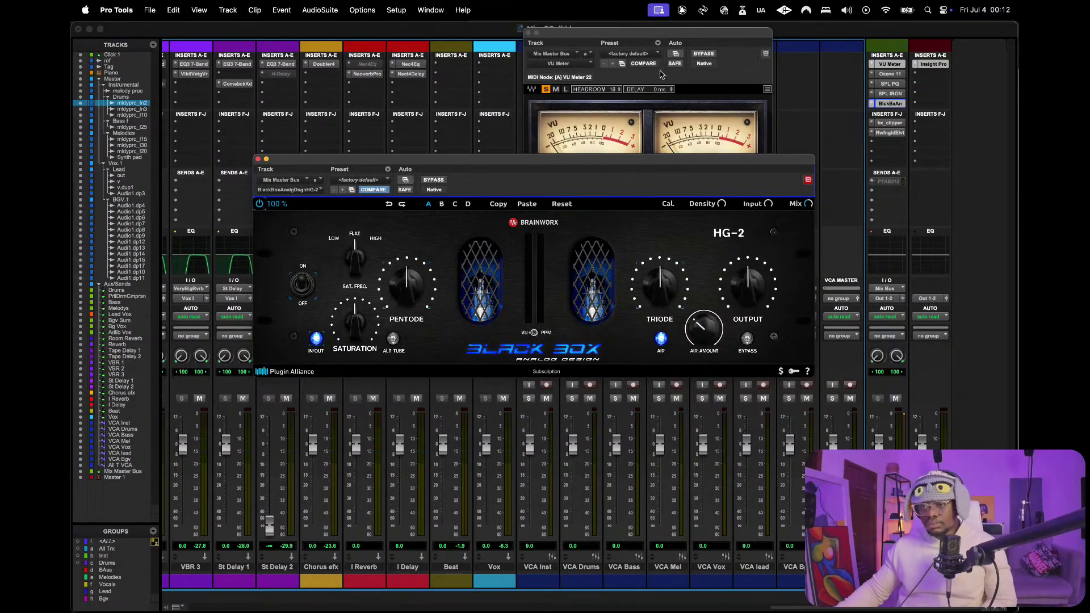
{"action": "left_click", "coordinate": [654, 39]}
{"action": "left_click", "coordinate": [833, 37]}
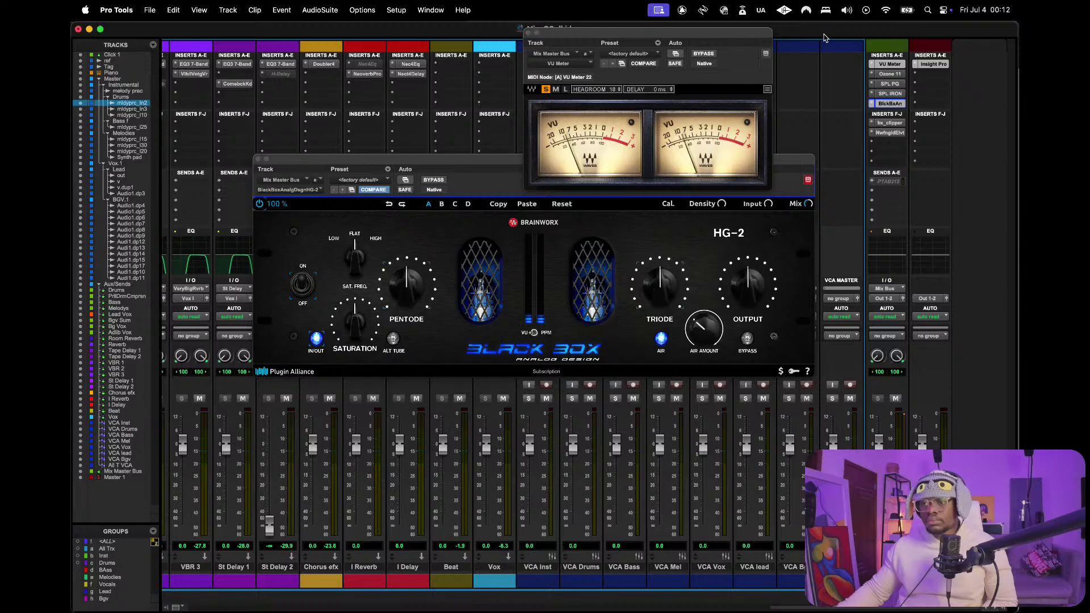
{"action": "key", "text": "space"}
{"action": "left_click", "coordinate": [702, 330]}
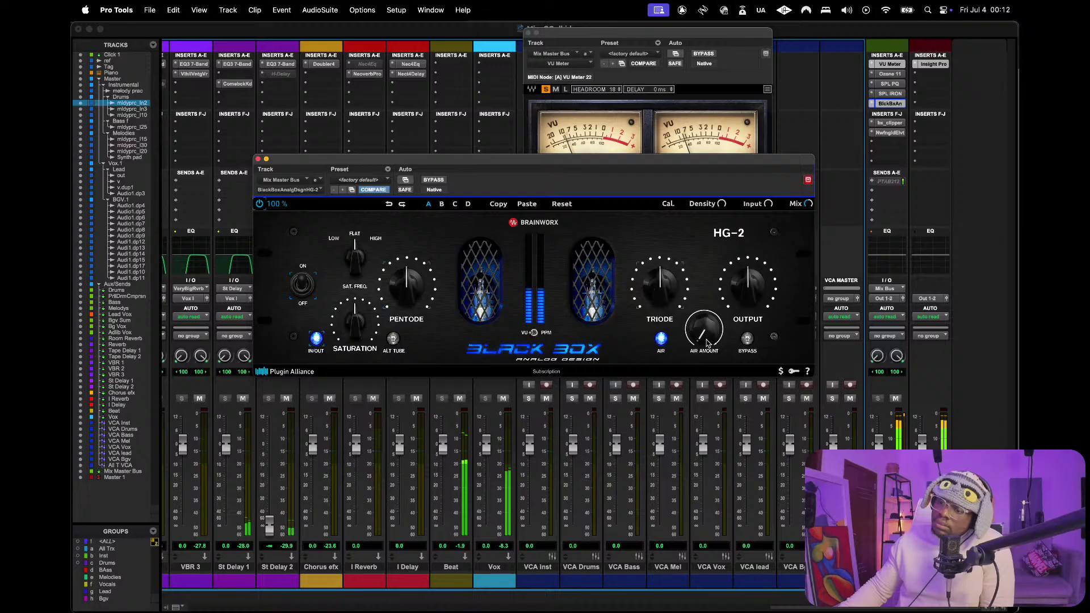
{"action": "left_click_drag", "start_coordinate": [707, 342], "coordinate": [692, 404]}
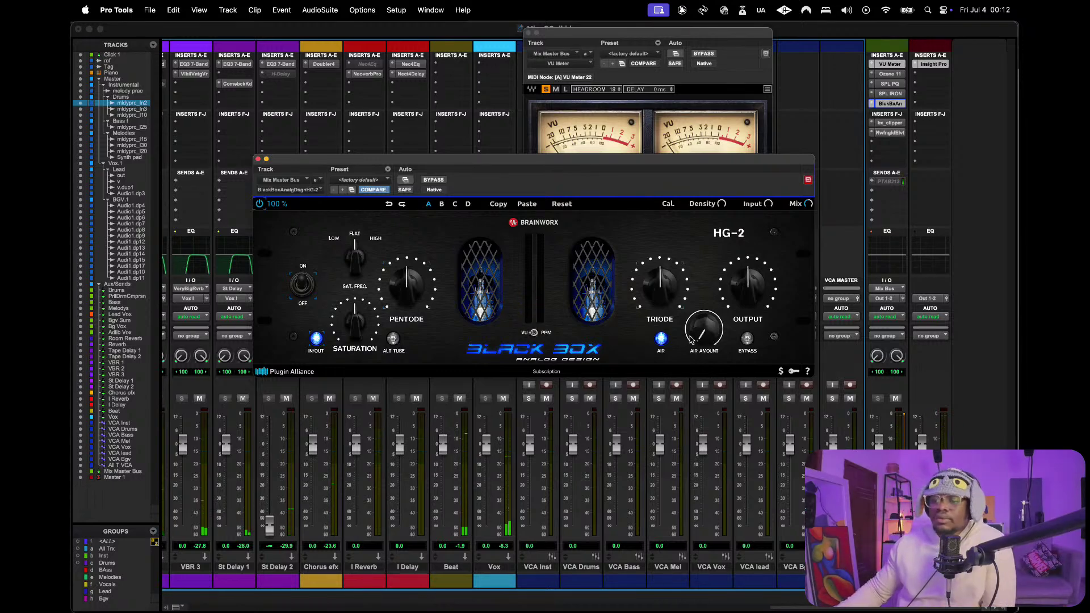
{"action": "left_click", "coordinate": [660, 339]}
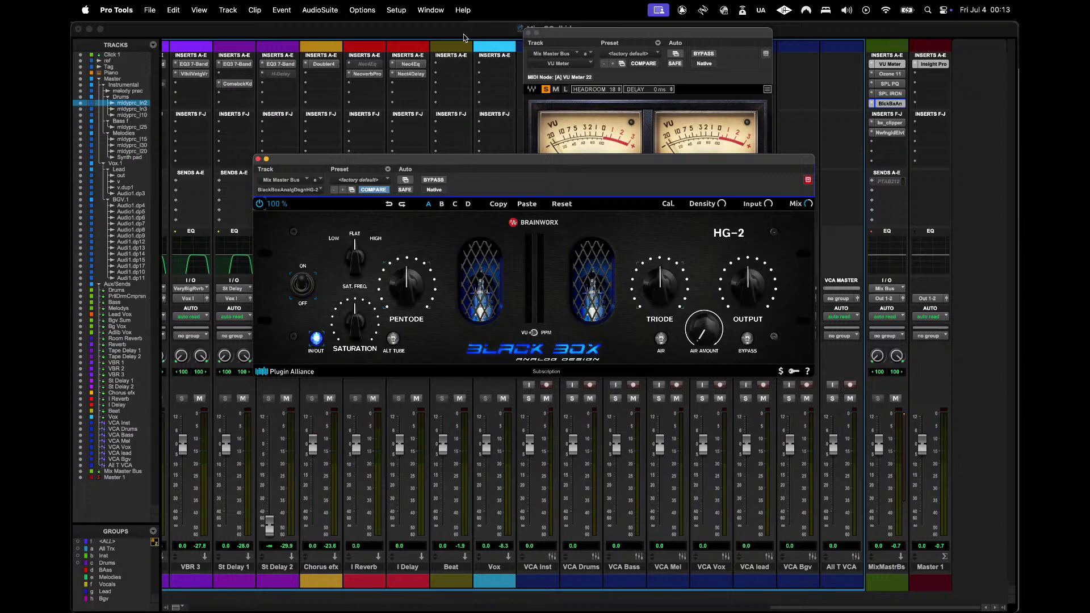
- Audition the HG-2's saturation frequency at Low, return it to Flat, and close the plug-in
{"action": "key", "text": "space"}
{"action": "left_click_drag", "start_coordinate": [355, 255], "coordinate": [348, 300]}
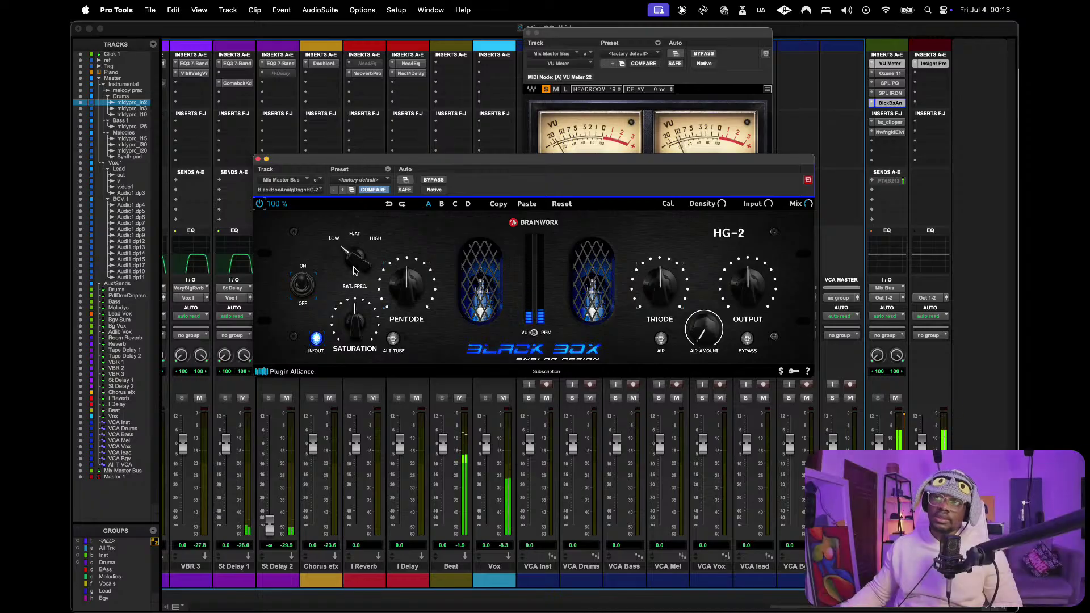
{"action": "mouse_move", "coordinate": [353, 271]}
{"action": "left_mouse_down"}
{"action": "mouse_move", "coordinate": [379, 276]}
{"action": "mouse_move", "coordinate": [359, 270]}
{"action": "left_mouse_up"}
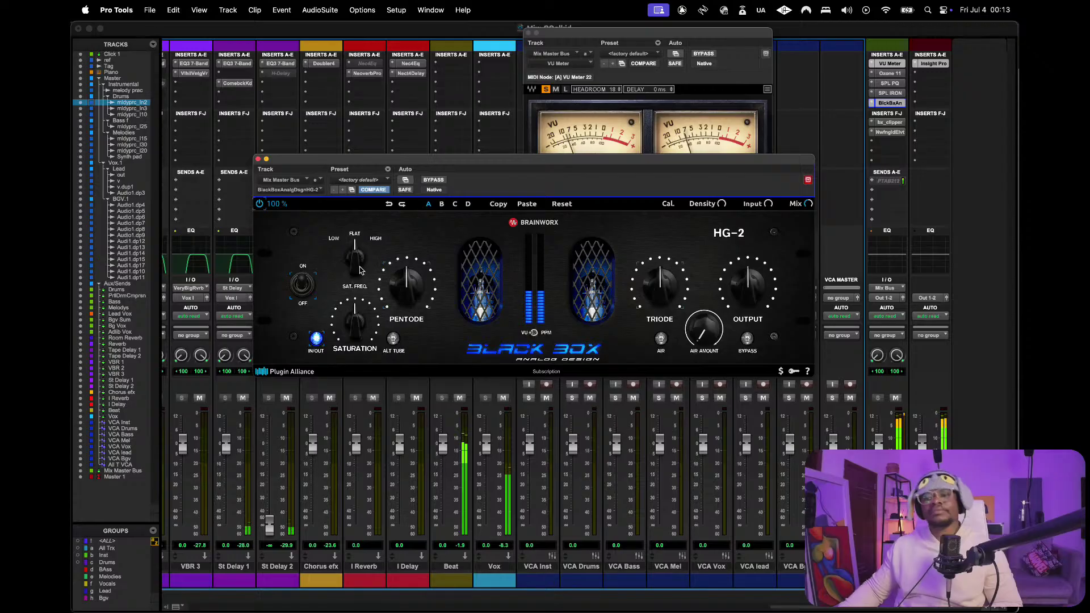
{"action": "left_click", "coordinate": [259, 159]}
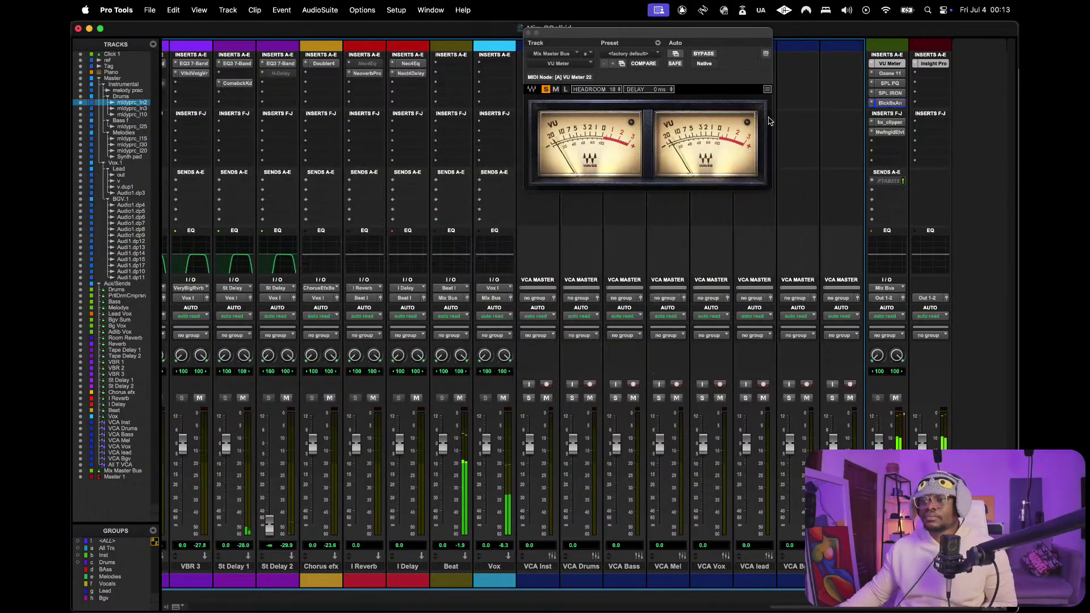
- Open bx_clipper on the Mix Master Bus, move its window up to show all controls, and play the mix
{"action": "left_click", "coordinate": [888, 122]}
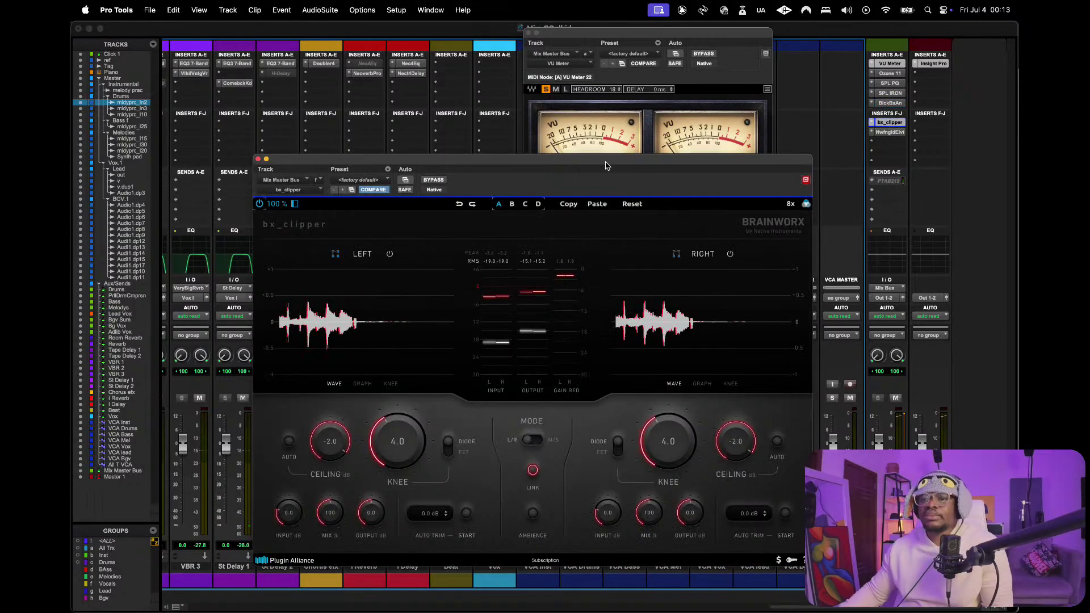
{"action": "left_click_drag", "start_coordinate": [605, 165], "coordinate": [613, 74]}
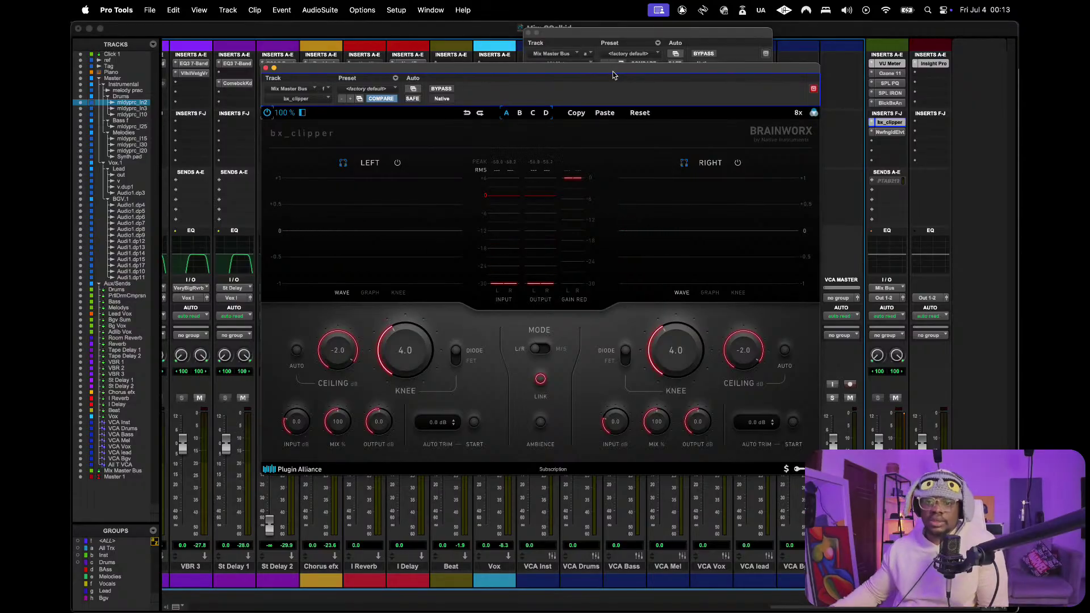
{"action": "key", "text": "space"}
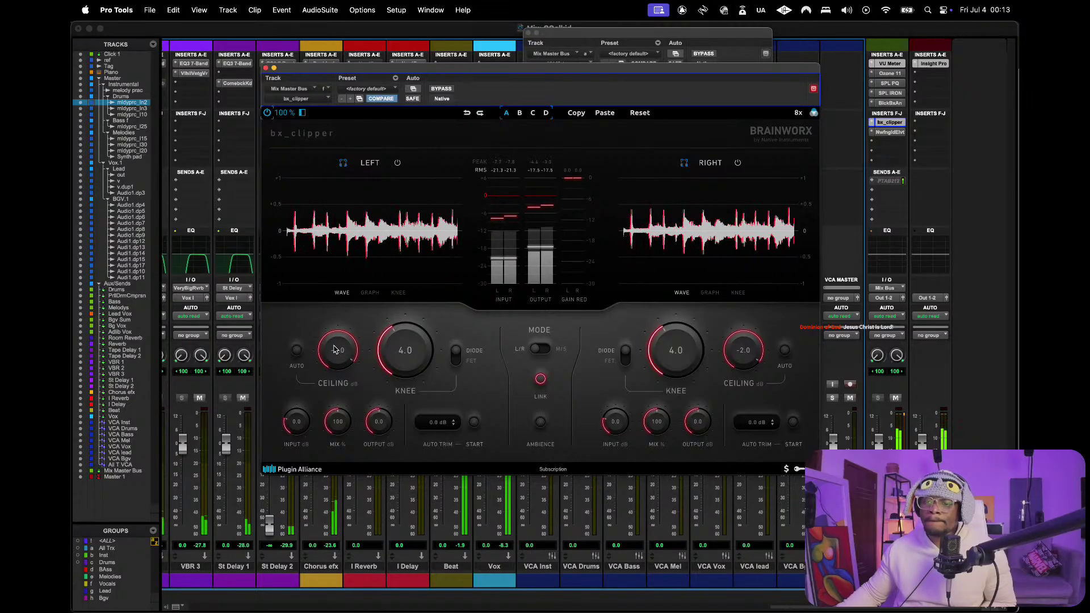
- Audition lower linked ceiling settings in bx_clipper, stop playback, and set both ceilings to -3.0 dB
{"action": "left_click_drag", "start_coordinate": [335, 349], "coordinate": [330, 364]}
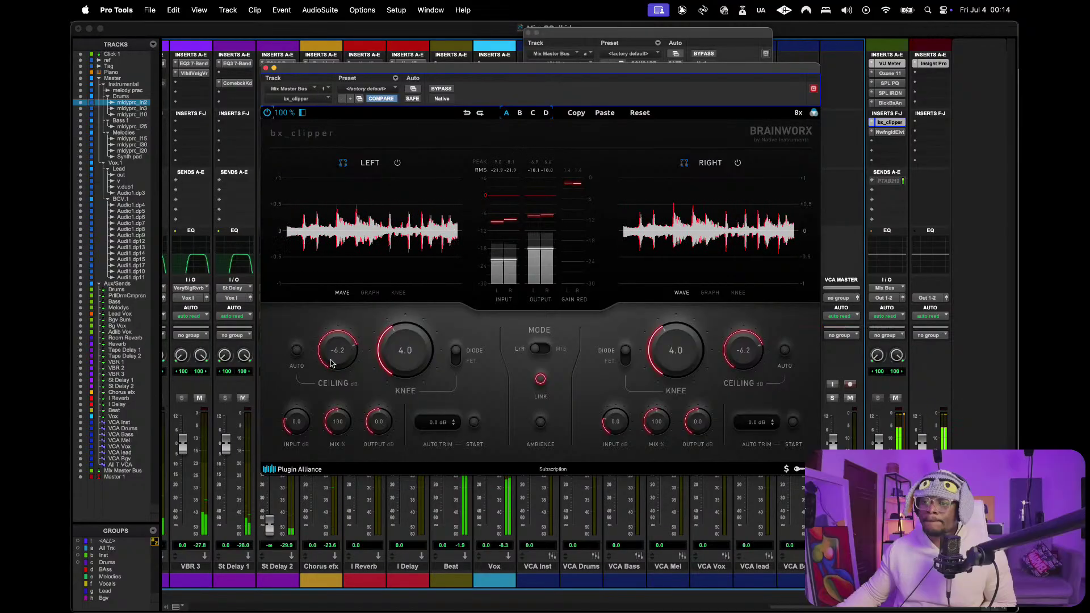
{"action": "left_click_drag", "start_coordinate": [333, 358], "coordinate": [328, 366]}
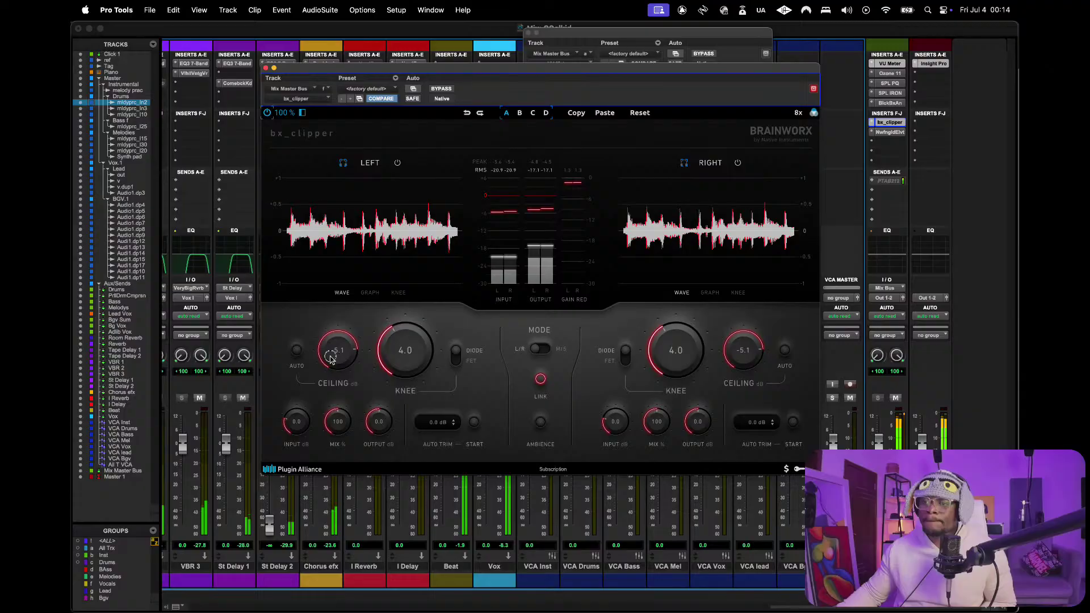
{"action": "left_click_drag", "start_coordinate": [331, 359], "coordinate": [332, 360]}
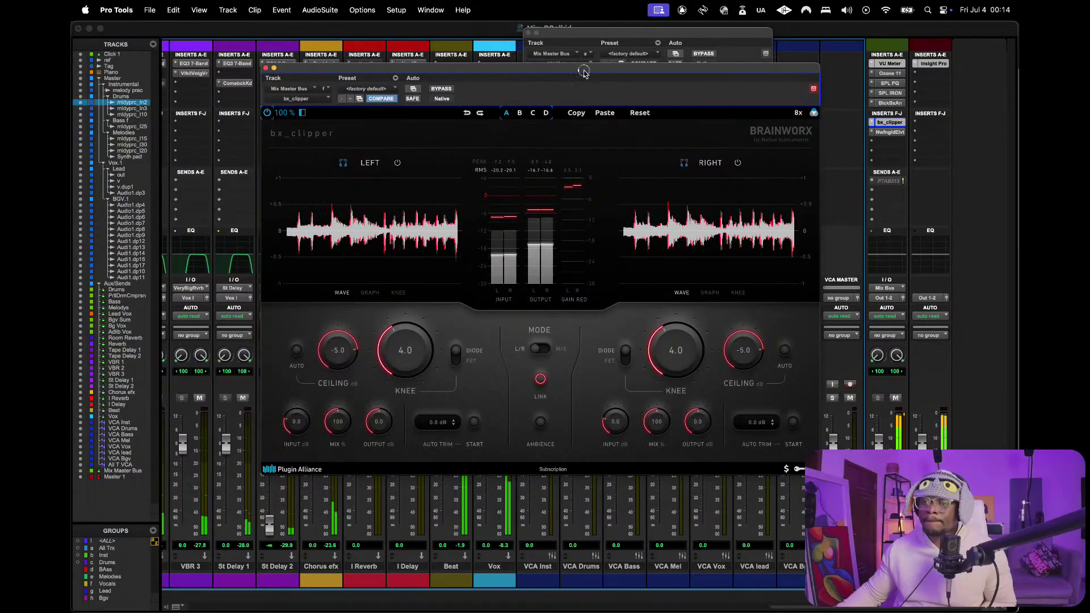
{"action": "left_click", "coordinate": [497, 38]}
{"action": "key", "text": "space"}
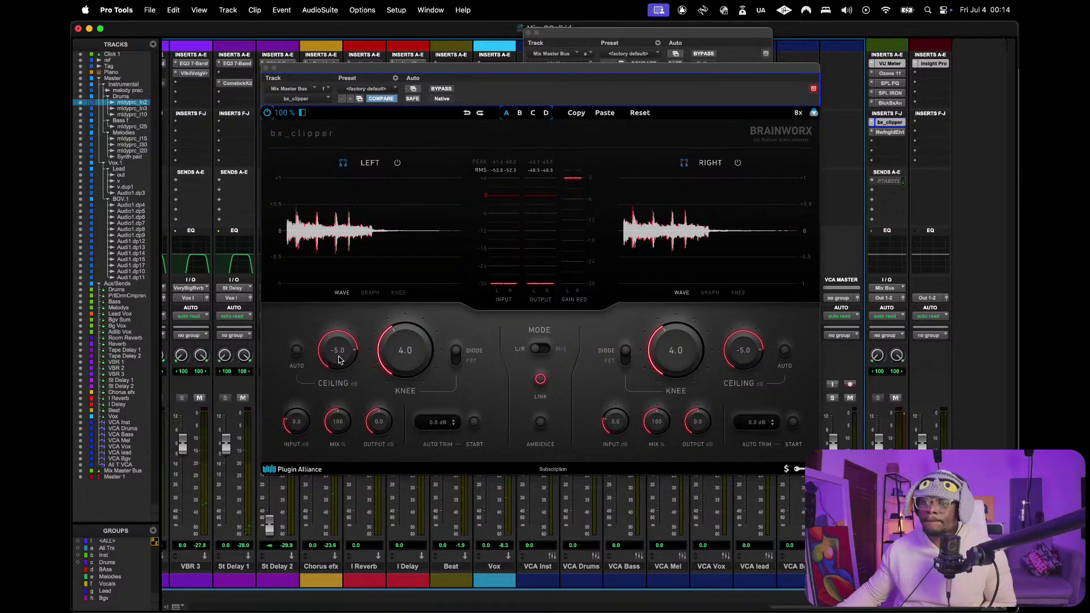
{"action": "left_click_drag", "start_coordinate": [339, 359], "coordinate": [339, 355]}
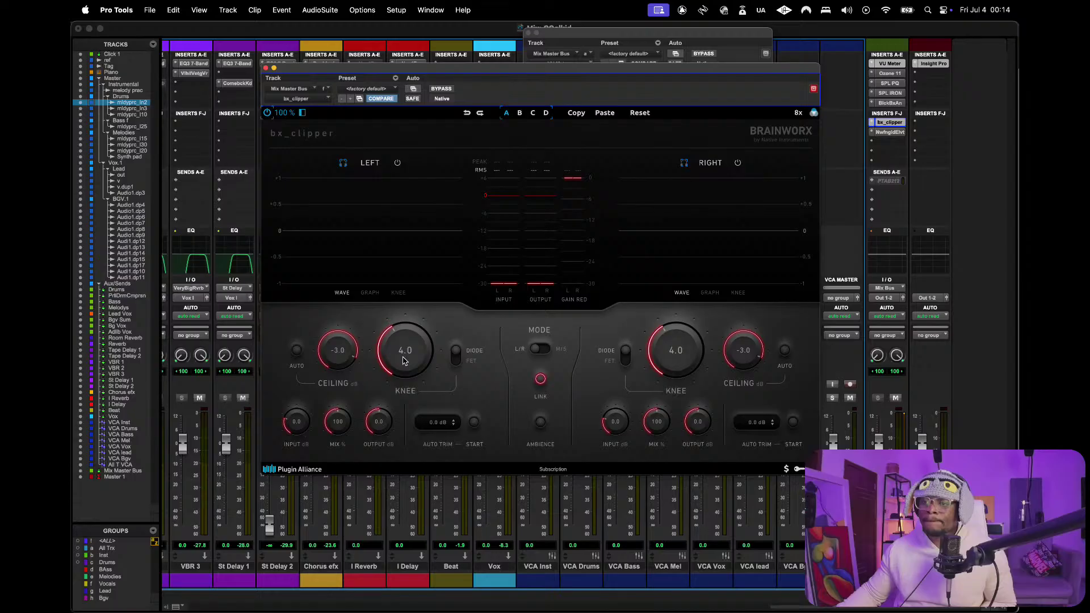
- Shift the bx_clipper window slightly and briefly play the mix to check its clipping in the waveform displays
{"action": "mouse_move", "coordinate": [509, 70]}
{"action": "left_mouse_down"}
{"action": "mouse_move", "coordinate": [555, 66]}
{"action": "mouse_move", "coordinate": [515, 65]}
{"action": "left_mouse_up"}
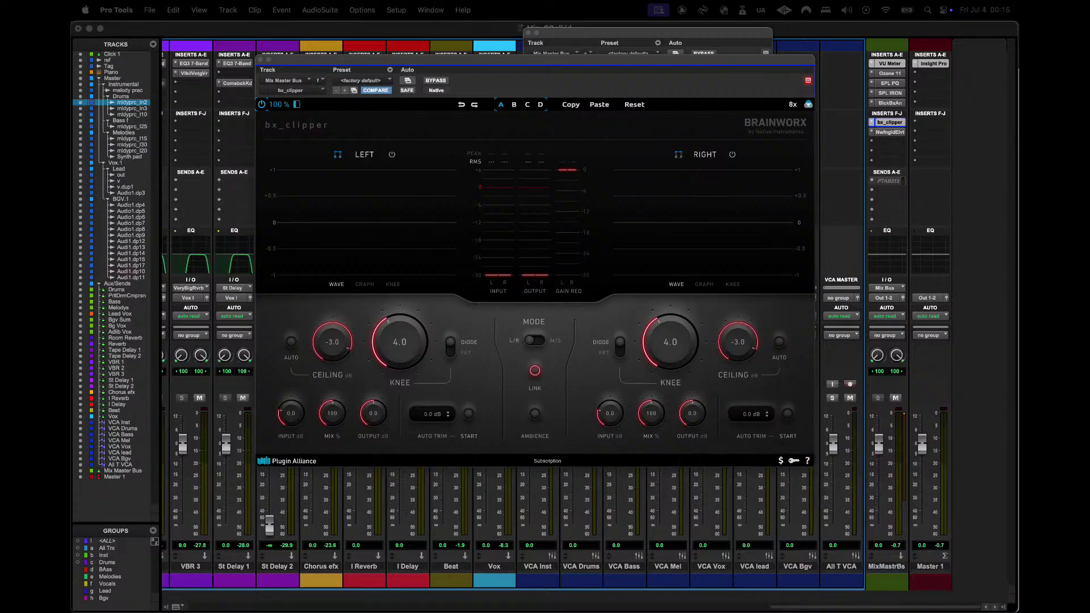
{"action": "key", "text": "space"}
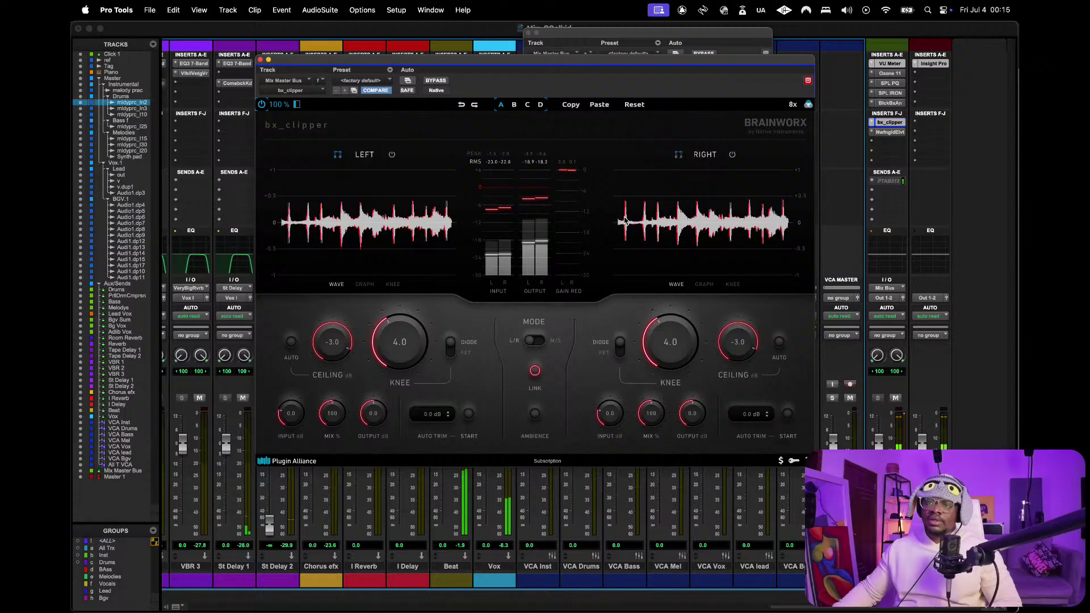
{"action": "key", "text": "space"}
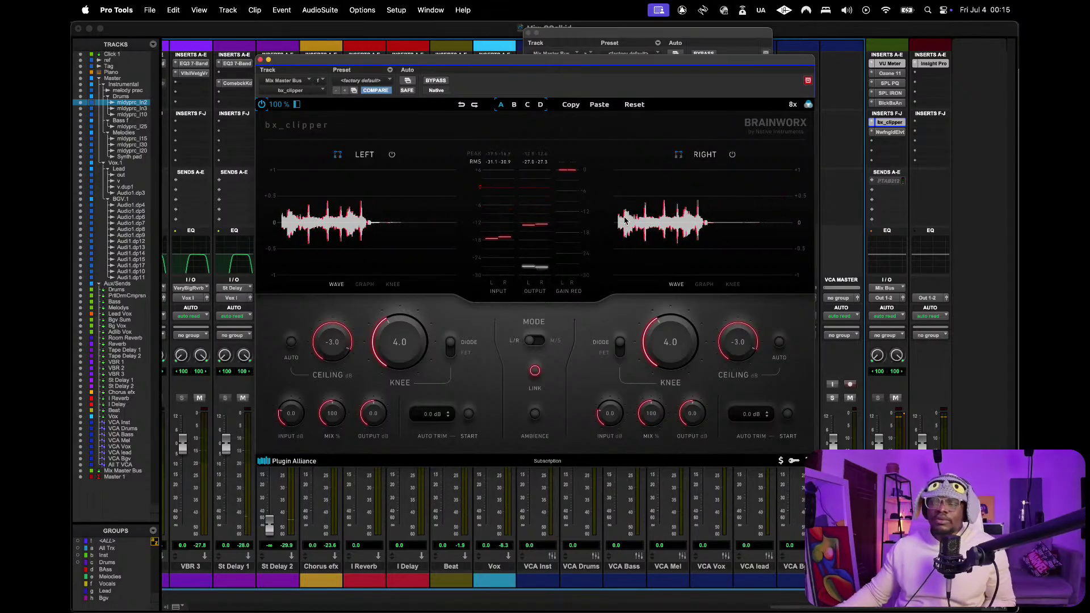
- Open Newfangled Elevate on the Mix Master Bus, audition the mix, and place Master 1's Insight Pro beside it
{"action": "left_click", "coordinate": [891, 132]}
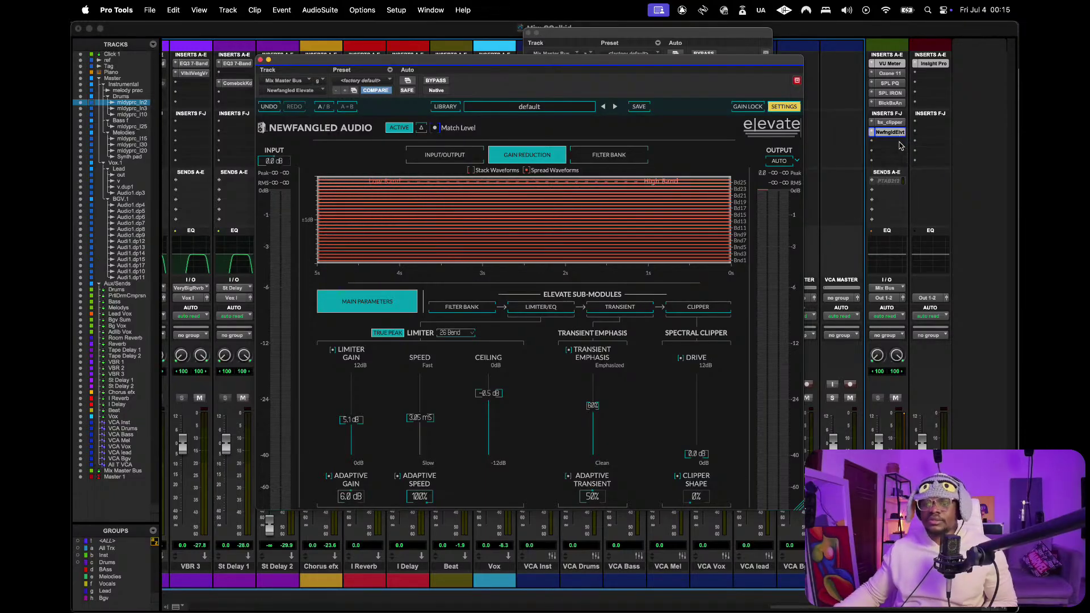
{"action": "key", "text": "space"}
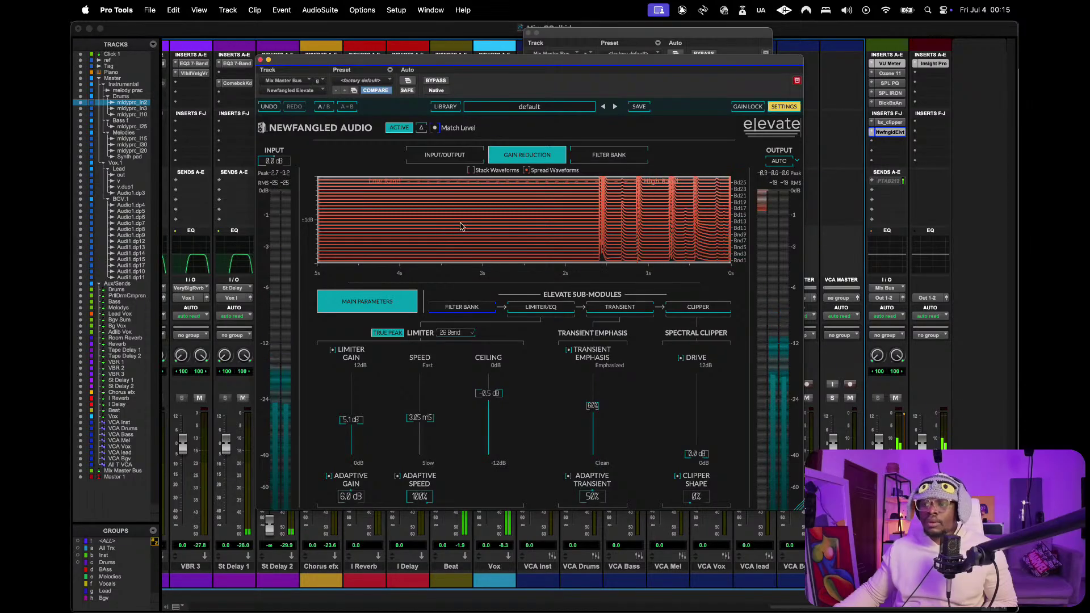
{"action": "left_click_drag", "start_coordinate": [518, 70], "coordinate": [381, 38]}
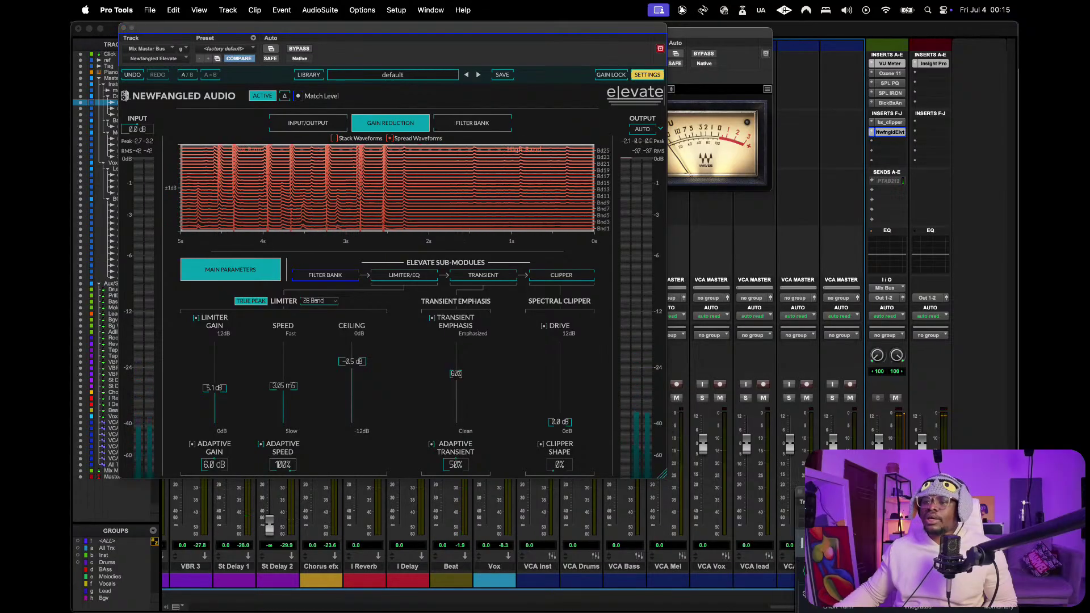
{"action": "left_click", "coordinate": [932, 64]}
{"action": "left_click_drag", "start_coordinate": [797, 150], "coordinate": [874, 186]}
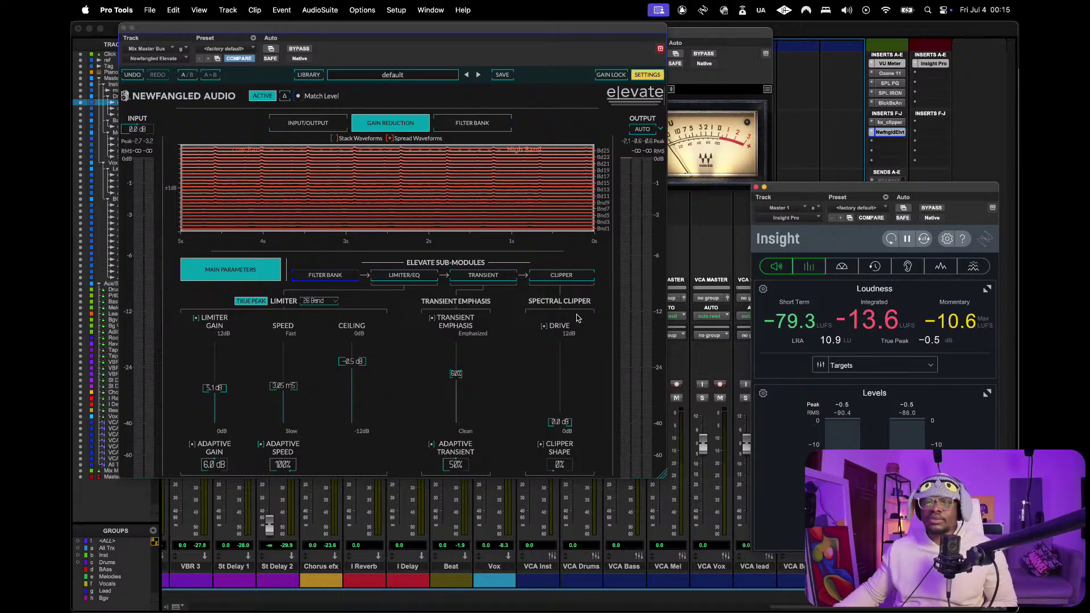
- Reset Insight Pro's loudness readings on Master 1 and briefly play the mix to measure it
{"action": "left_click", "coordinate": [892, 238]}
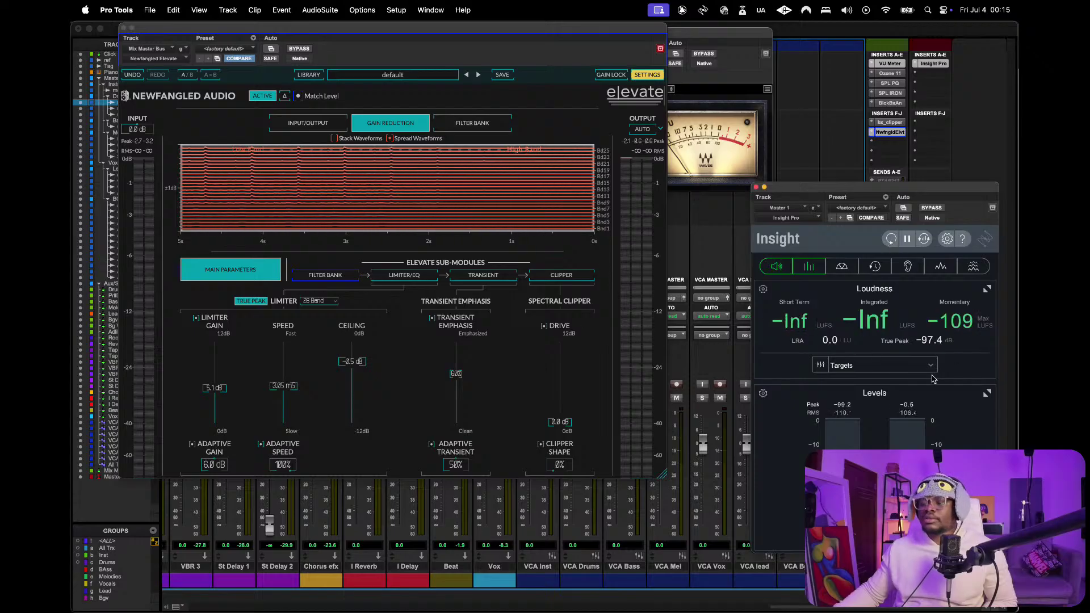
{"action": "key", "text": "space"}
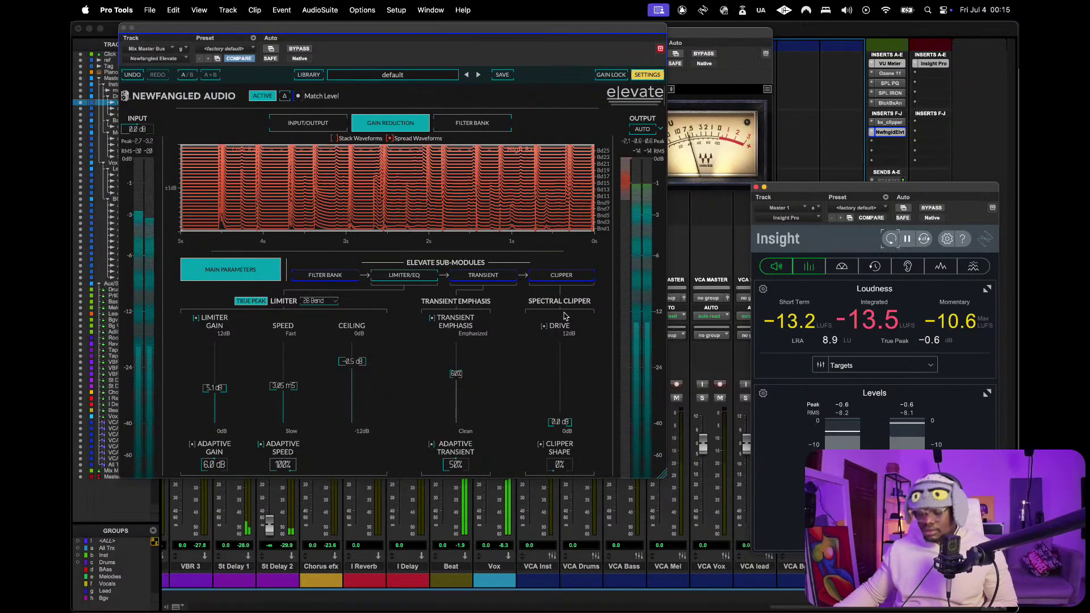
{"action": "key", "text": "space"}
- Play the mix from bar 12 in the Edit window with Elevate placed beside Insight Pro, then stop playback
{"action": "key", "text": "super+equal"}
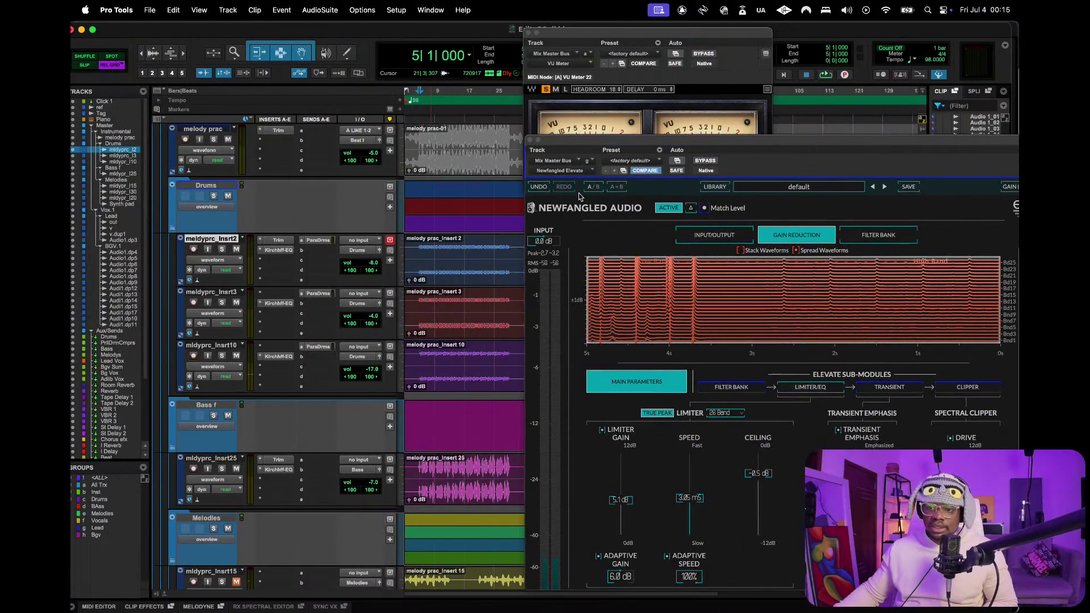
{"action": "scroll", "coordinate": [478, 193], "scroll_direction": "down", "scroll_amount": 3}
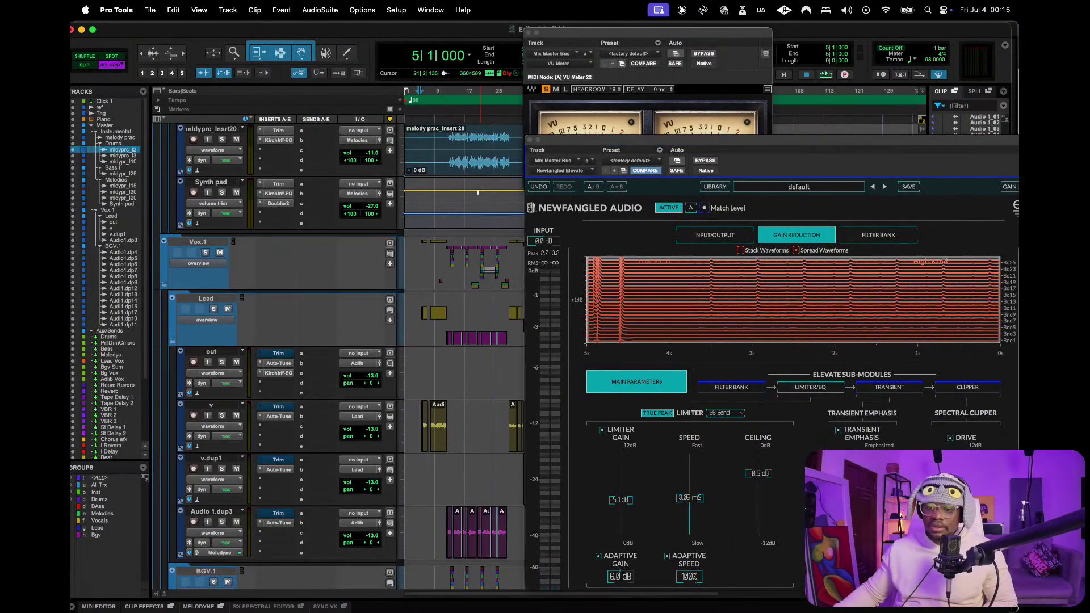
{"action": "left_click", "coordinate": [459, 99]}
{"action": "key", "text": "space"}
{"action": "key", "text": "space"}
{"action": "left_click", "coordinate": [449, 100]}
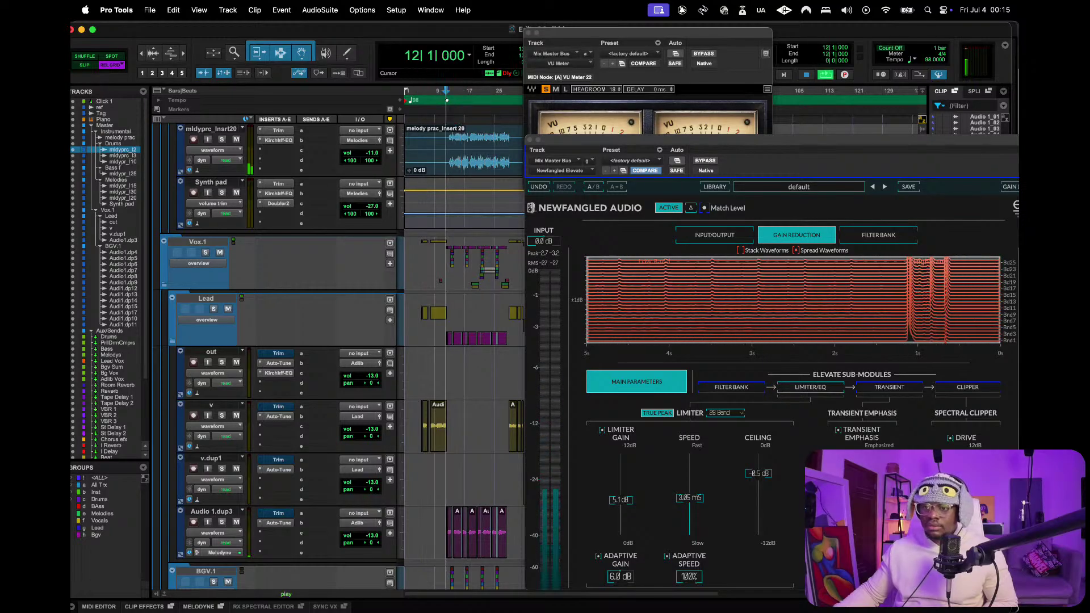
{"action": "key", "text": "space"}
{"action": "left_click_drag", "start_coordinate": [828, 141], "coordinate": [412, 59]}
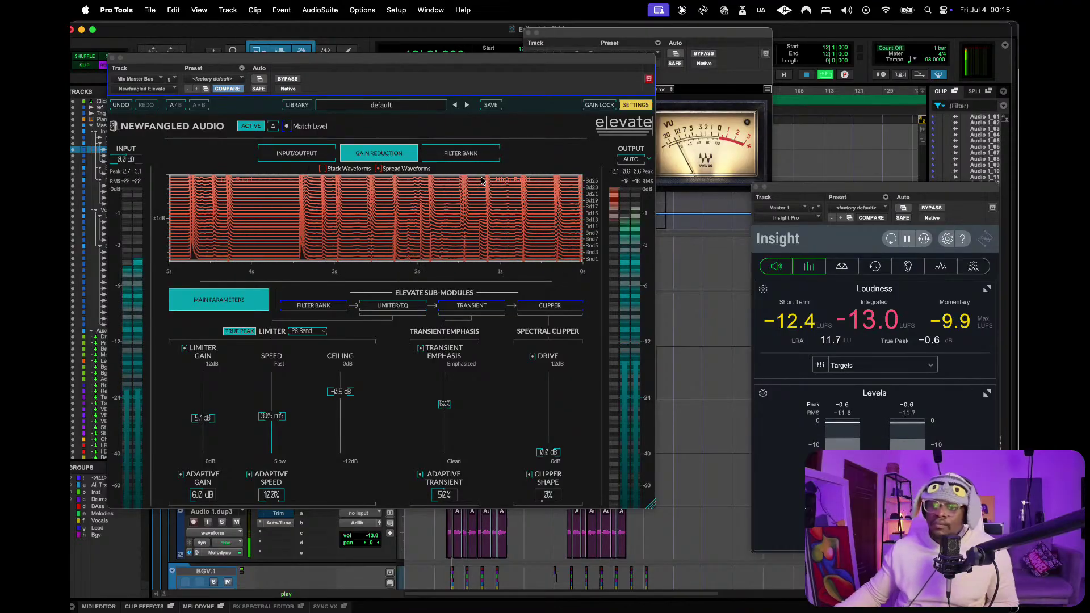
{"action": "left_click_drag", "start_coordinate": [515, 63], "coordinate": [583, 76]}
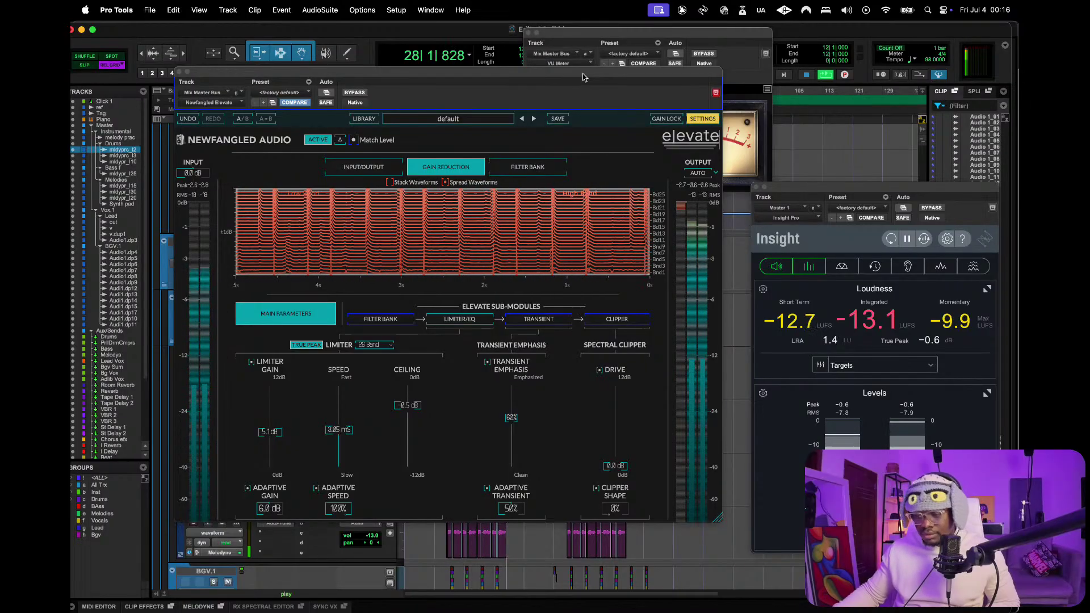
{"action": "key", "text": "space"}
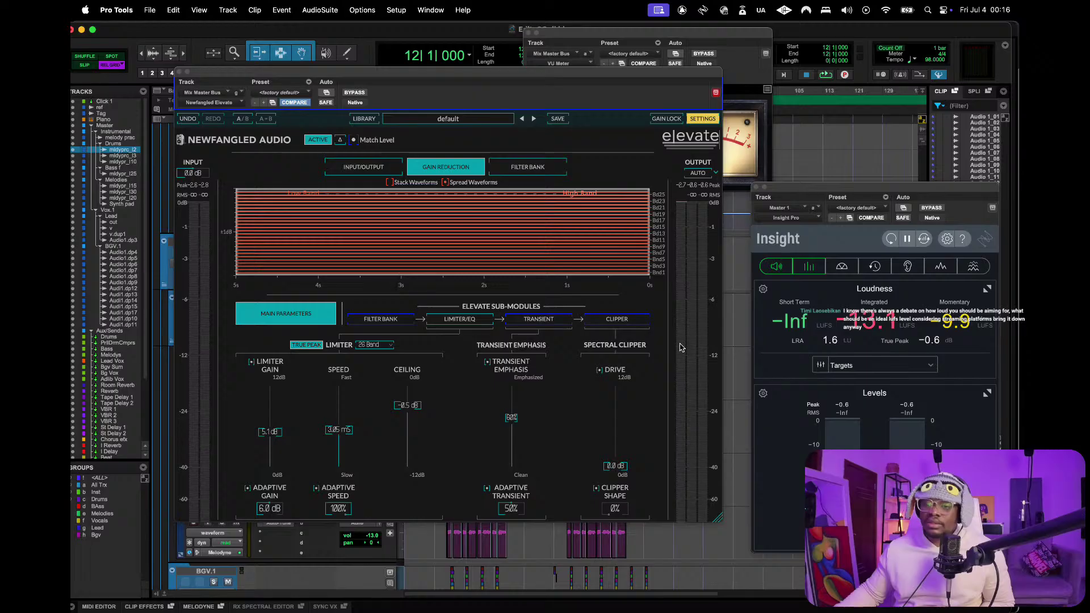
- Shift the Elevate window up and set its limiter gain to 7.0 dB on the Mix Master Bus
{"action": "left_click_drag", "start_coordinate": [461, 74], "coordinate": [469, 48]}
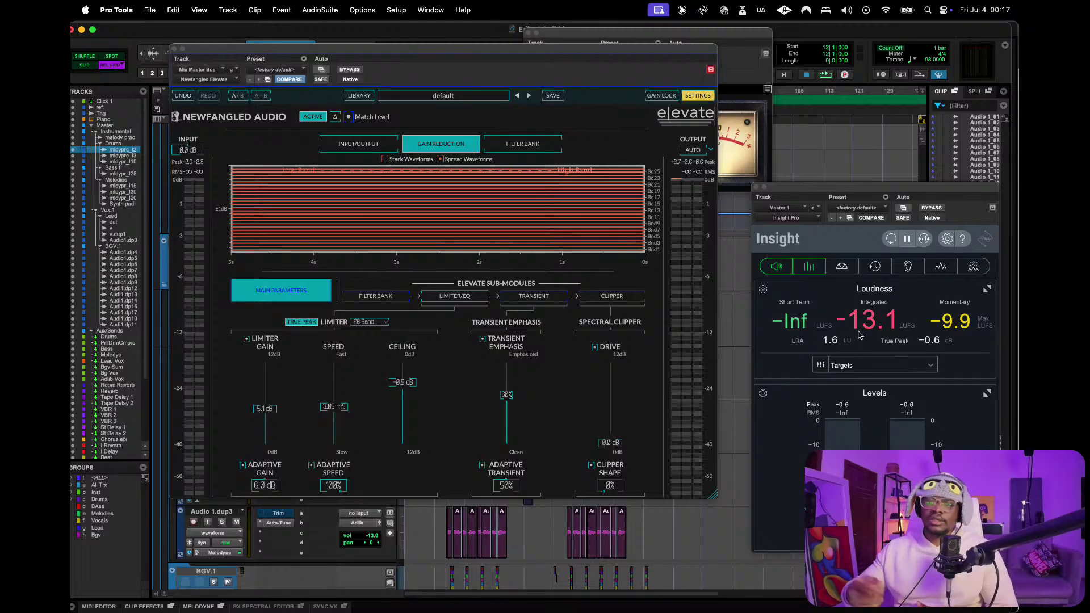
{"action": "mouse_move", "coordinate": [430, 51]}
{"action": "left_mouse_down"}
{"action": "mouse_move", "coordinate": [453, 54]}
{"action": "mouse_move", "coordinate": [422, 51]}
{"action": "left_mouse_up"}
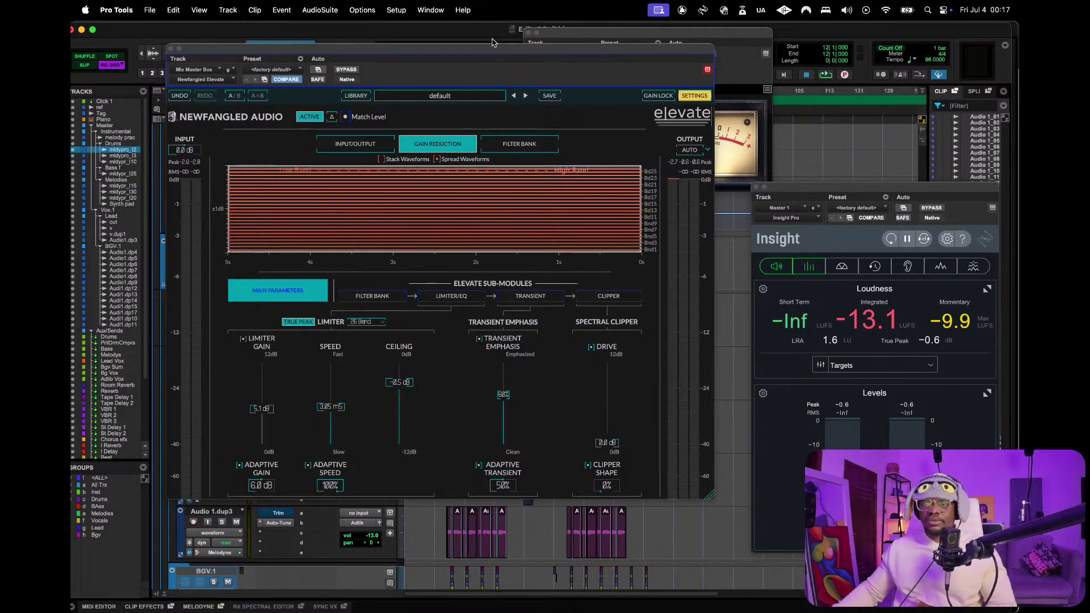
{"action": "left_click_drag", "start_coordinate": [486, 53], "coordinate": [488, 53]}
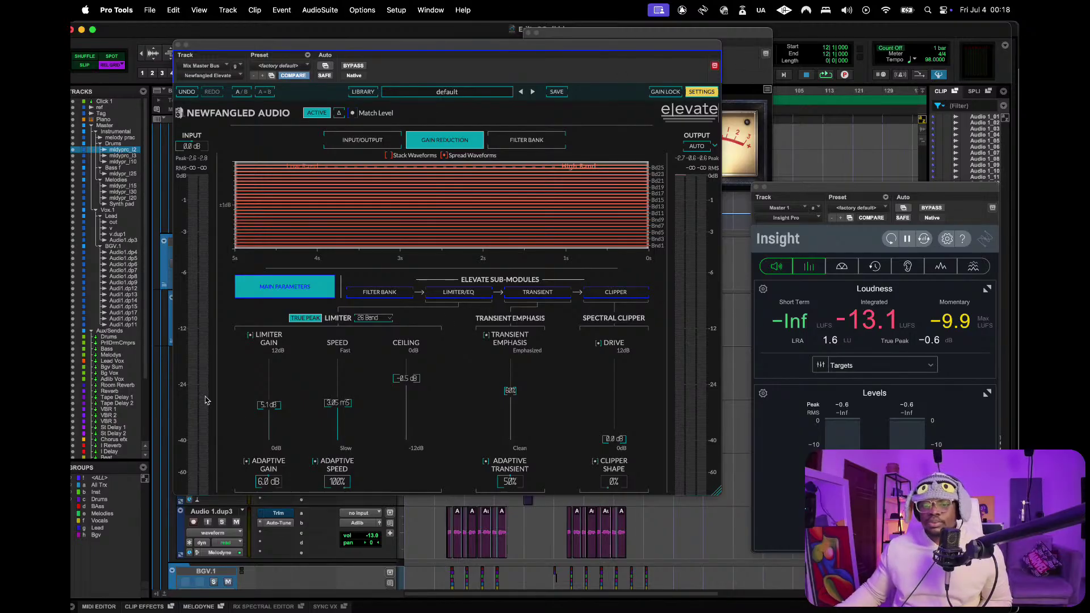
{"action": "left_click_drag", "start_coordinate": [261, 403], "coordinate": [274, 384]}
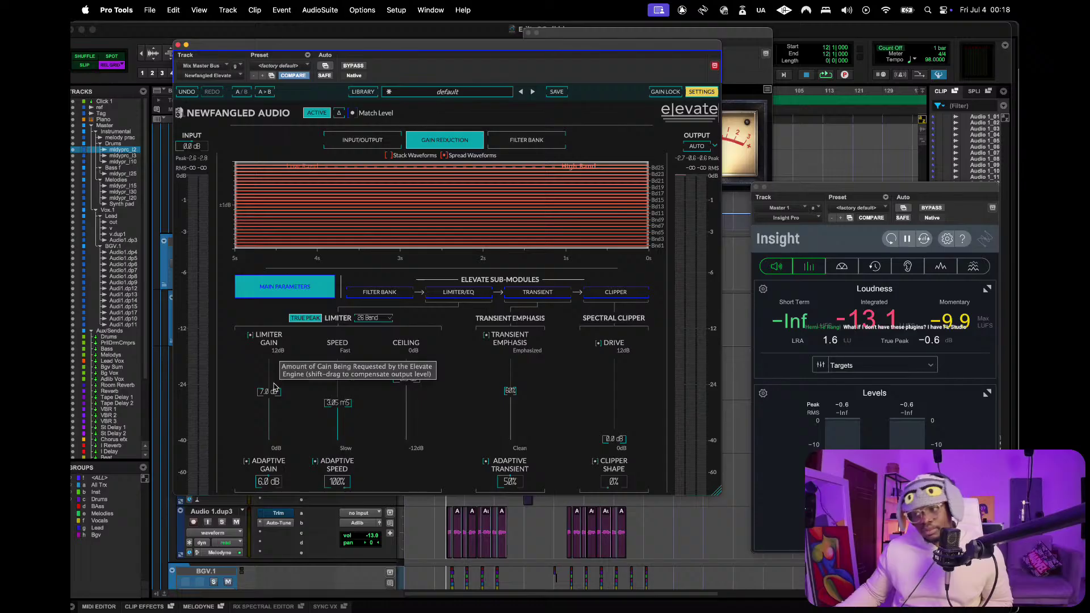
- Play the mix from bar 12, restarting it once, to check Elevate's gain reduction against Insight Pro's loudness readings
{"action": "key", "text": "space"}
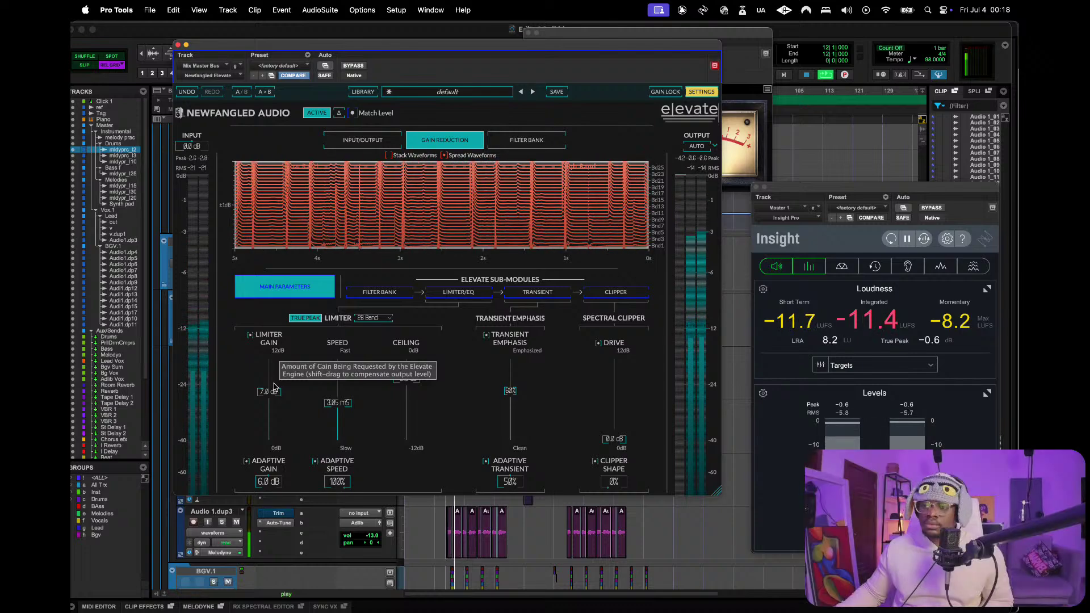
{"action": "left_click", "coordinate": [282, 36]}
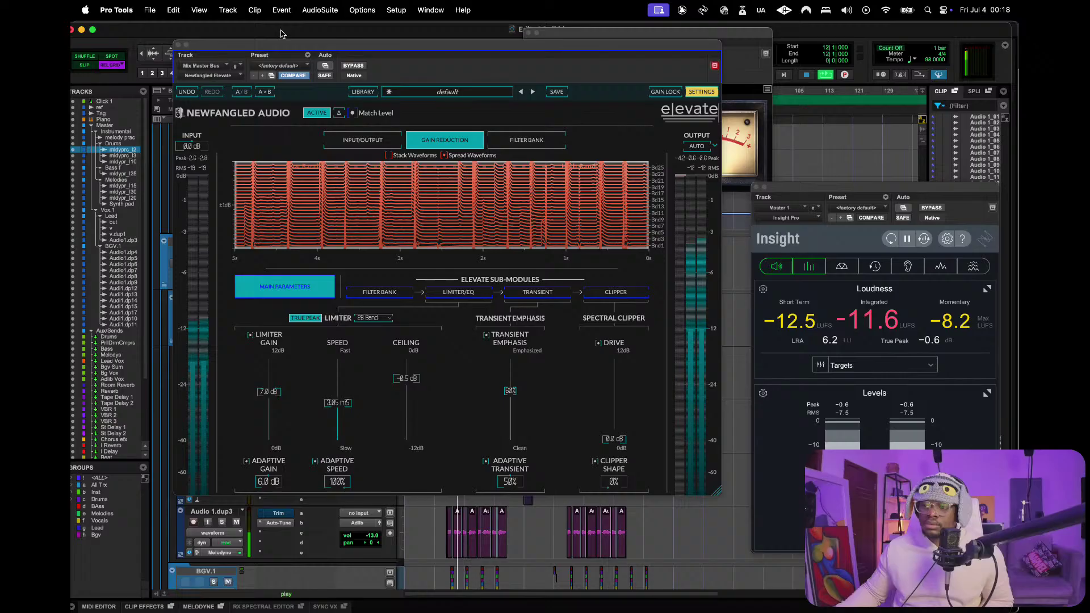
{"action": "key", "text": "space"}
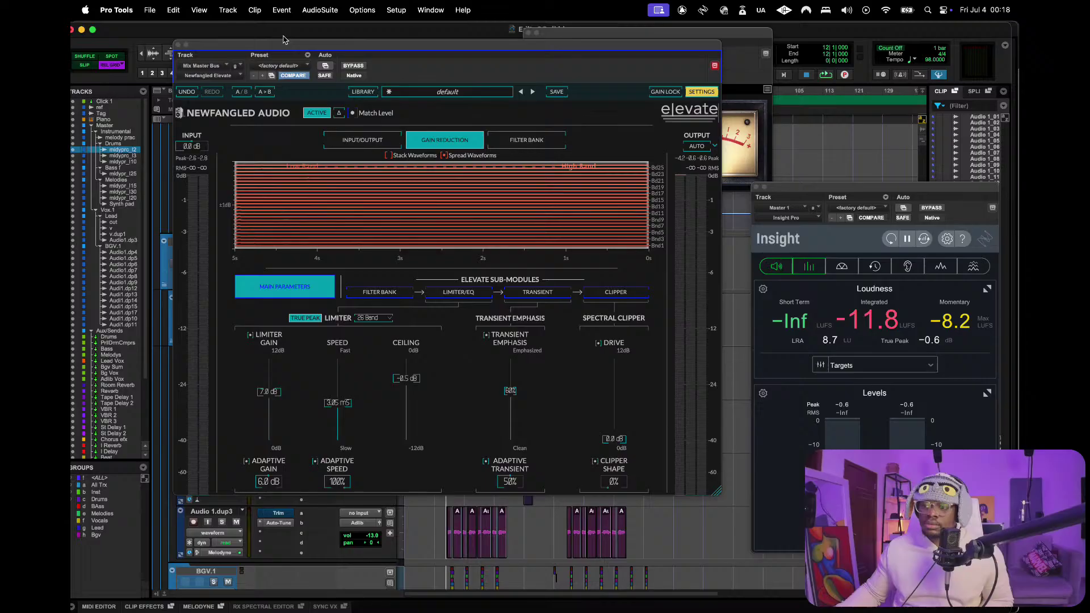
{"action": "key", "text": "space"}
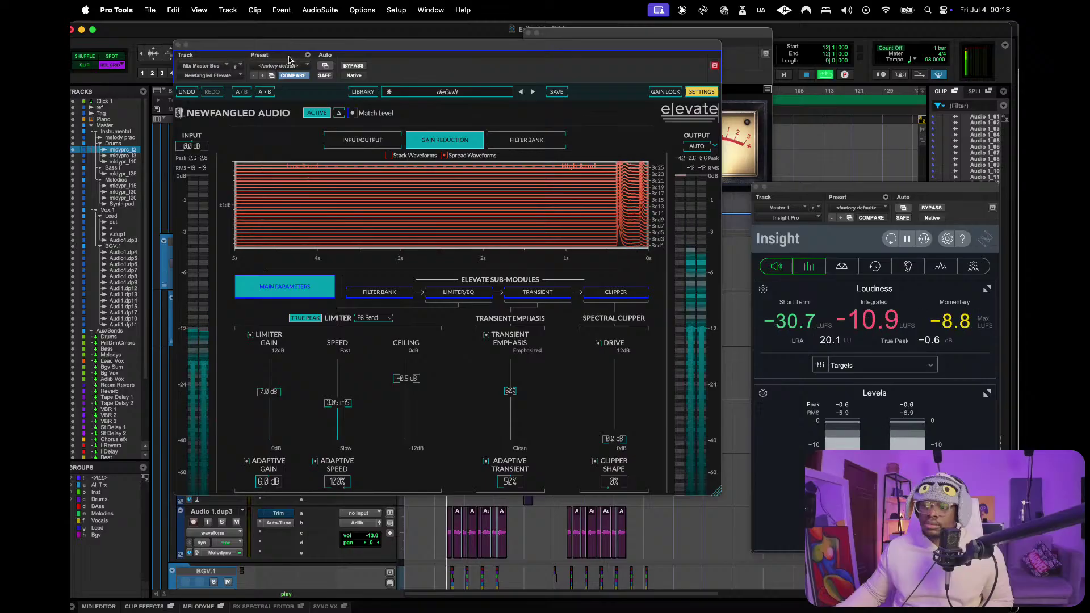
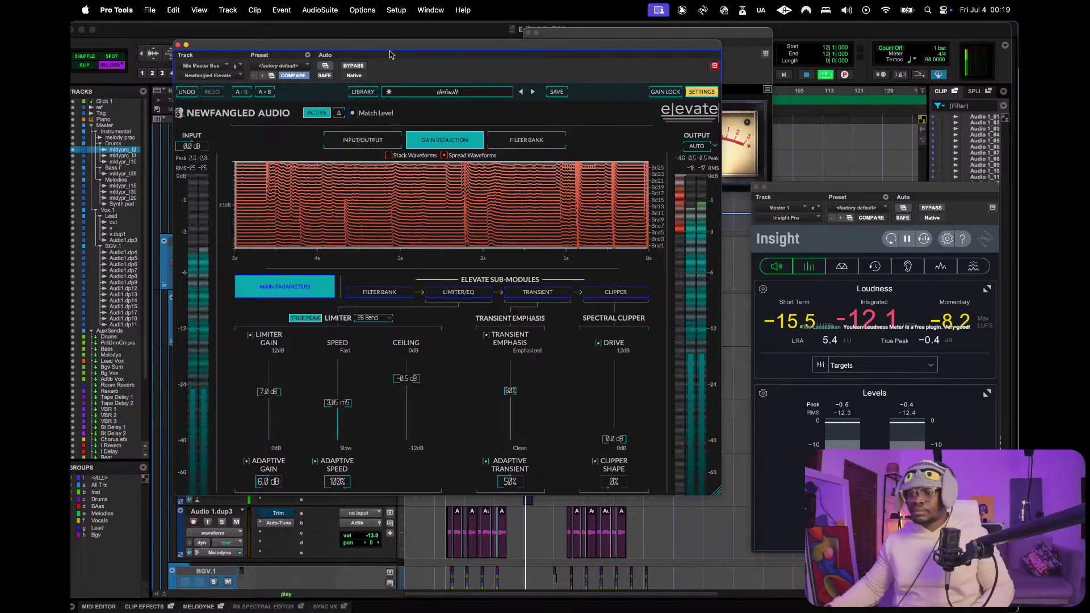
{"action": "left_click", "coordinate": [827, 35]}
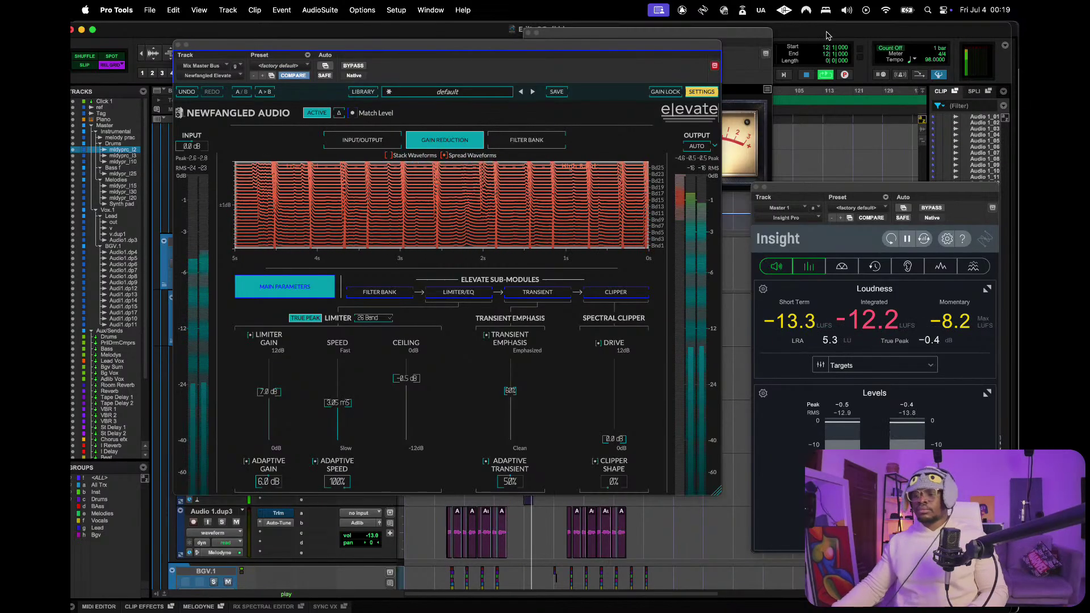
{"action": "key", "text": "space"}
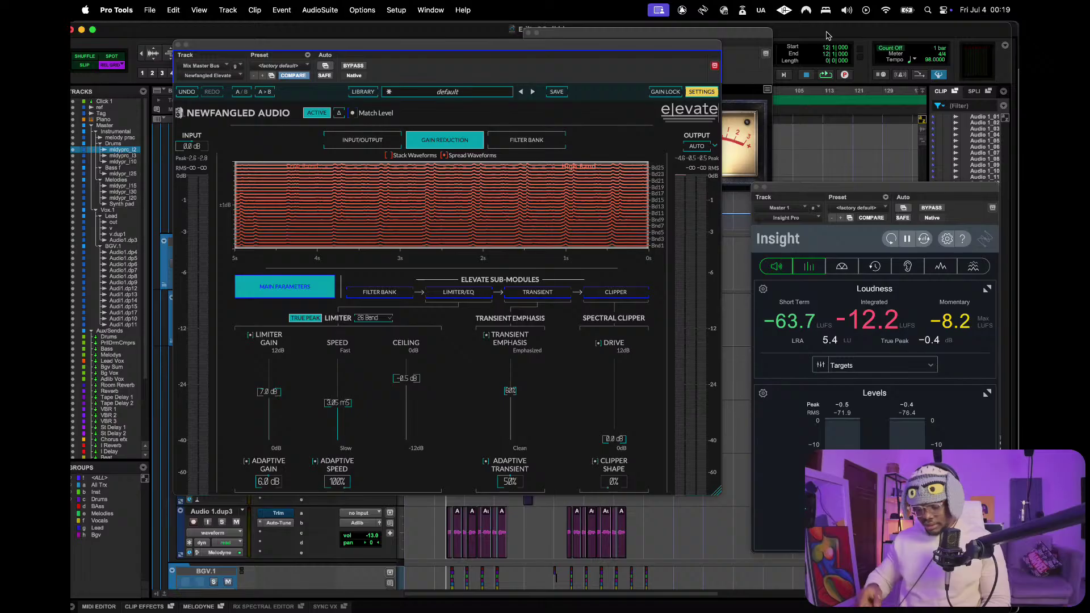
- Return to the session start, close Elevate, move Insight Pro nearer the centre, and play the song through
{"action": "key", "text": "Return"}
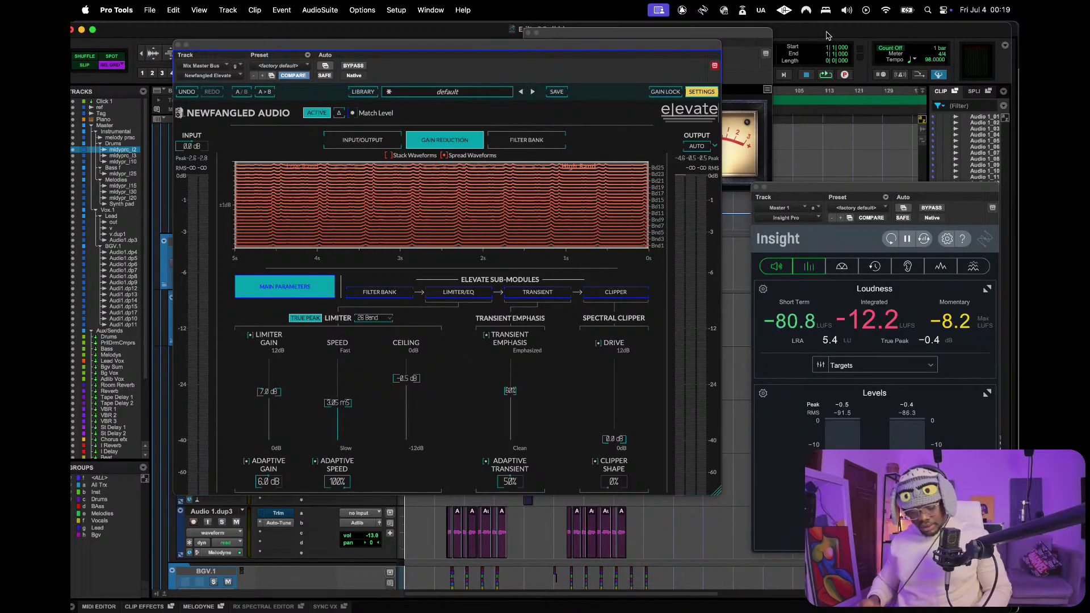
{"action": "left_click", "coordinate": [178, 45]}
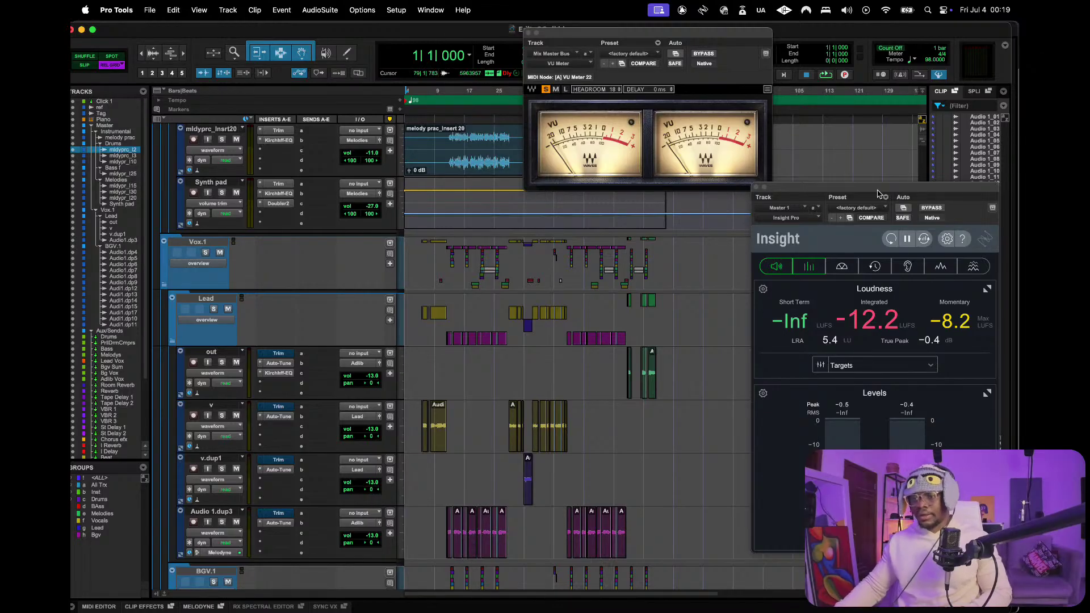
{"action": "left_click_drag", "start_coordinate": [877, 194], "coordinate": [742, 169]}
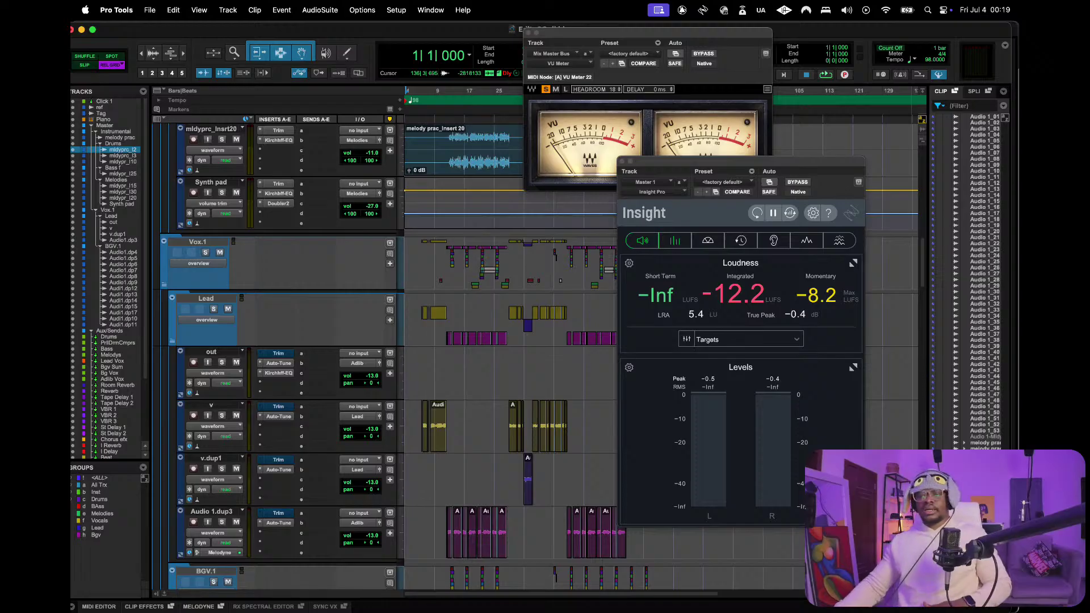
{"action": "scroll", "coordinate": [235, 306], "scroll_direction": "down", "scroll_amount": 5}
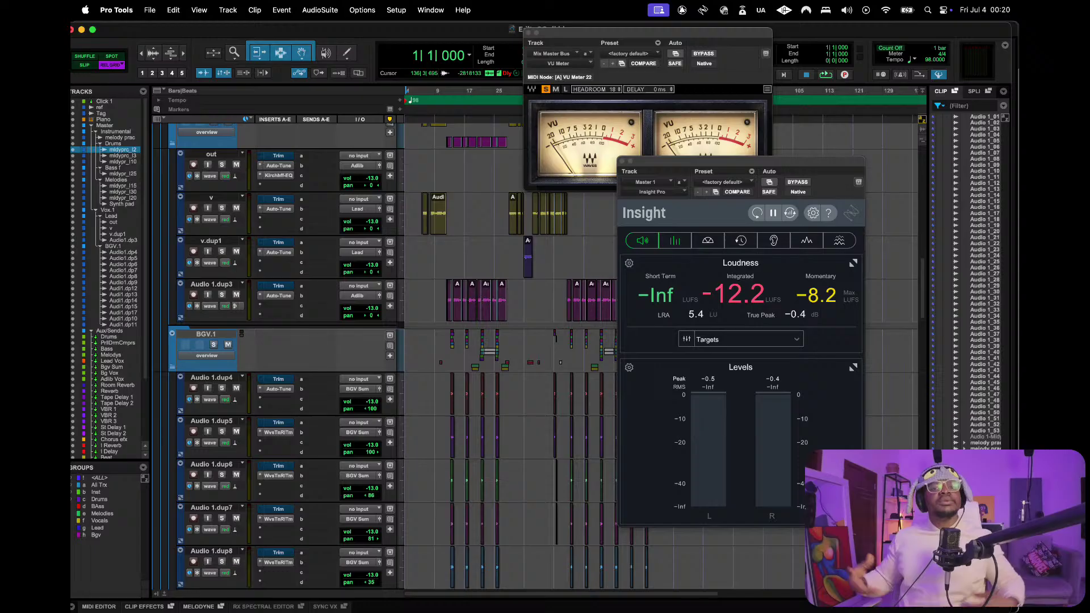
{"action": "key", "text": "space"}
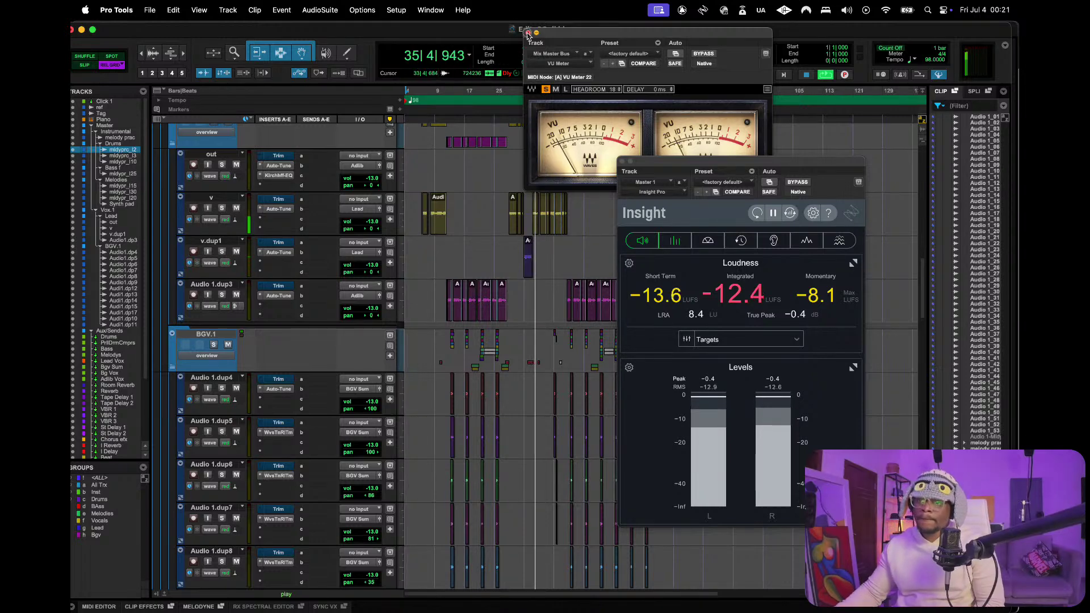
- Close the VU Meter, switch to the Mix window, and move Insight Pro clear of the first VCA masters
{"action": "left_click", "coordinate": [528, 33]}
{"action": "key", "text": "super+equal"}
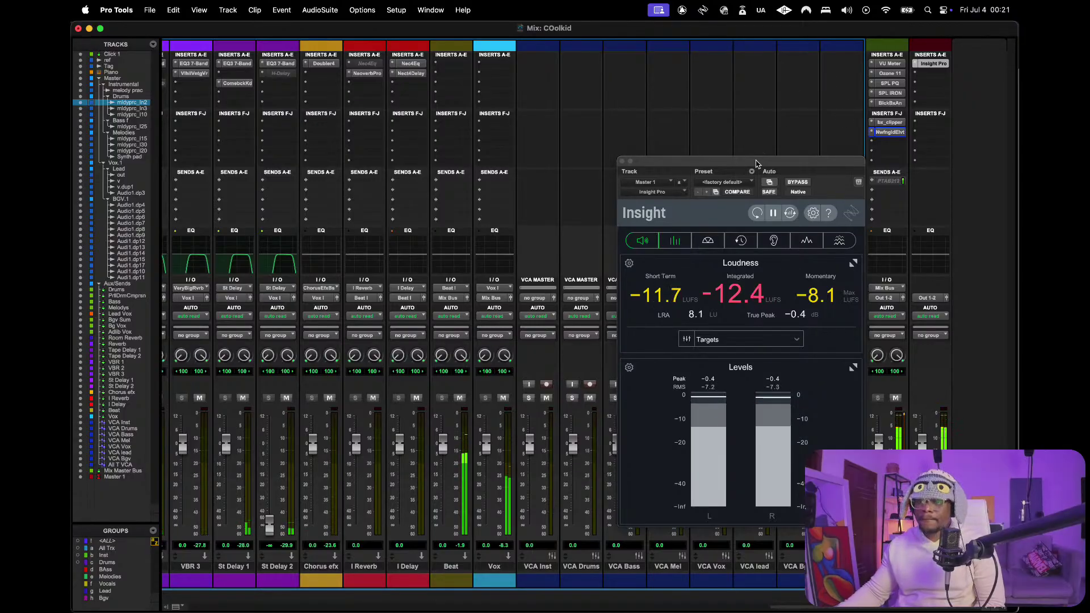
{"action": "left_click_drag", "start_coordinate": [755, 164], "coordinate": [715, 77]}
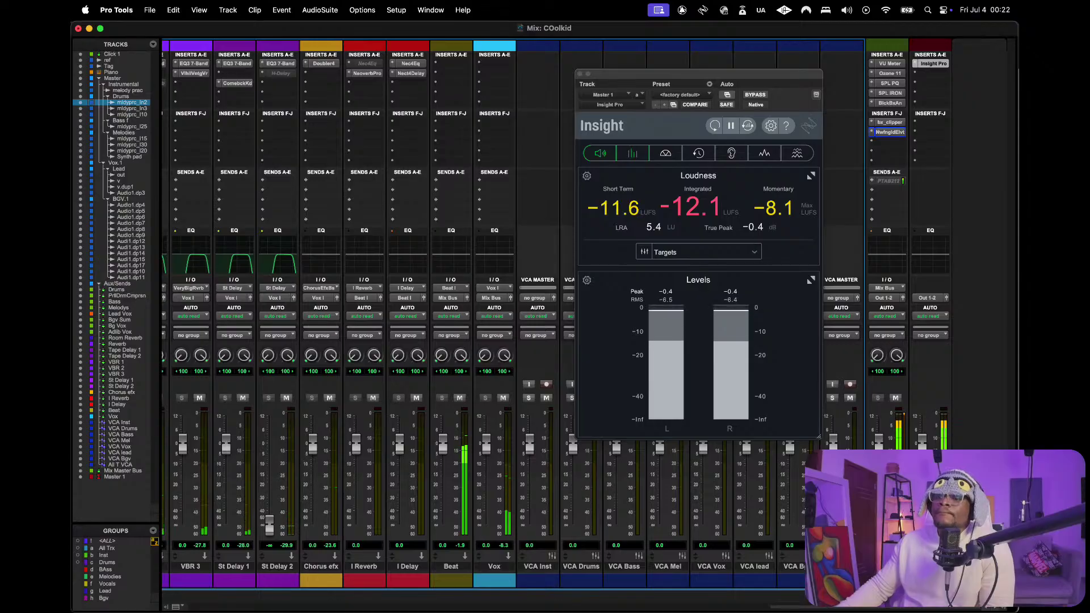
{"action": "left_click_drag", "start_coordinate": [621, 77], "coordinate": [744, 88]}
- Assign VCA Inst, VCA Drums, VCA Bass and VCA Mel to the Inst, Drums, BAss and Melodies groups
{"action": "left_click", "coordinate": [534, 297]}
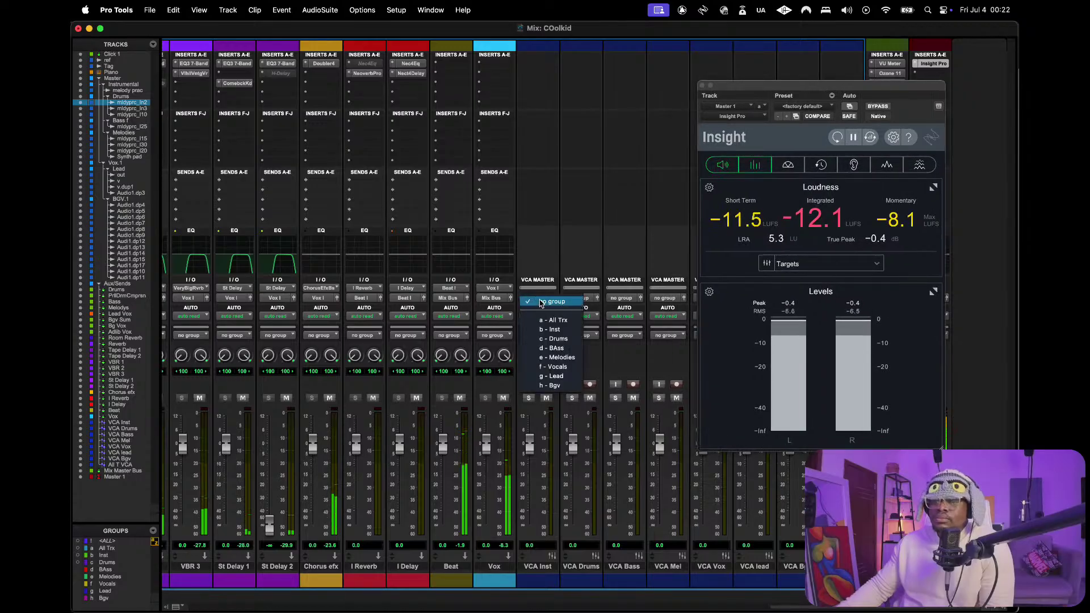
{"action": "left_click", "coordinate": [565, 329]}
{"action": "left_click", "coordinate": [578, 298]}
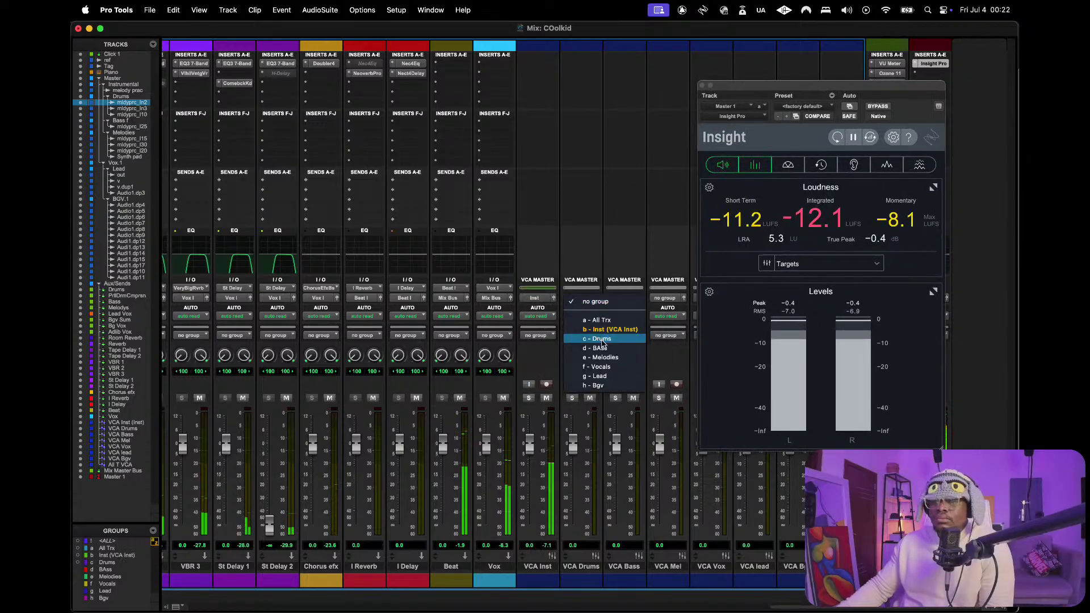
{"action": "left_click", "coordinate": [601, 338]}
{"action": "left_click", "coordinate": [621, 297]}
{"action": "left_click", "coordinate": [638, 347]}
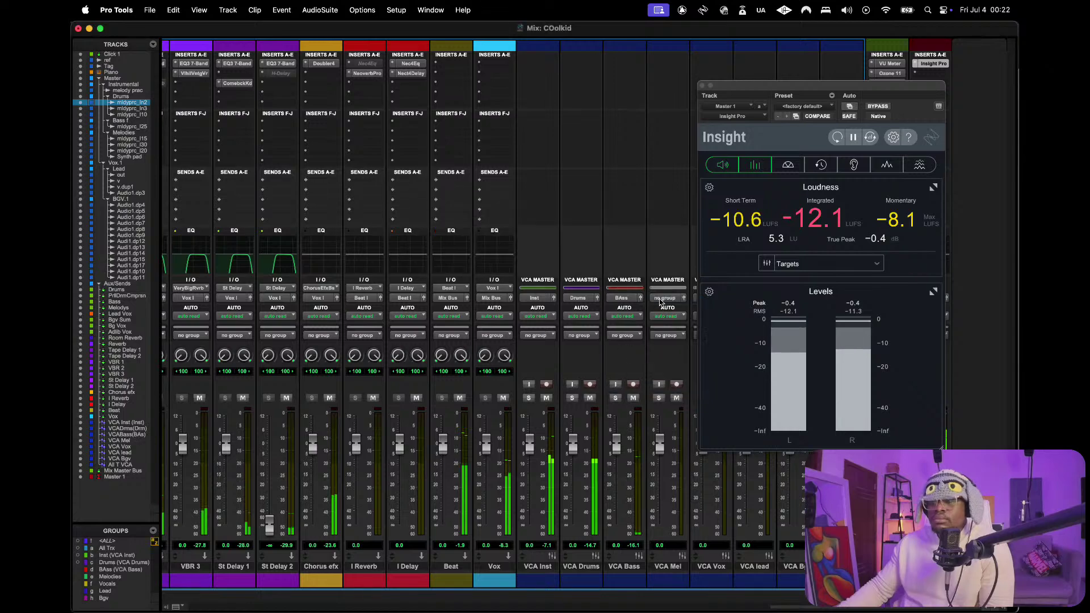
{"action": "left_click", "coordinate": [665, 298]}
{"action": "left_click", "coordinate": [687, 357]}
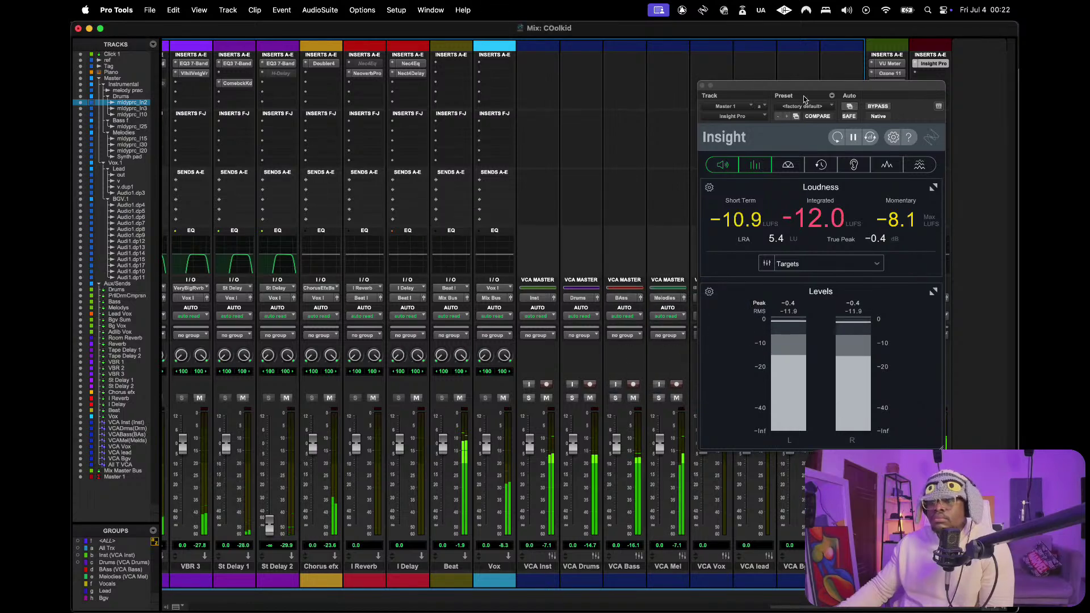
- Move Insight Pro aside and assign the remaining VCA masters to the Vocals, Lead, Bgv and All Trx groups
{"action": "left_click_drag", "start_coordinate": [817, 85], "coordinate": [526, 61]}
{"action": "left_click", "coordinate": [707, 297]}
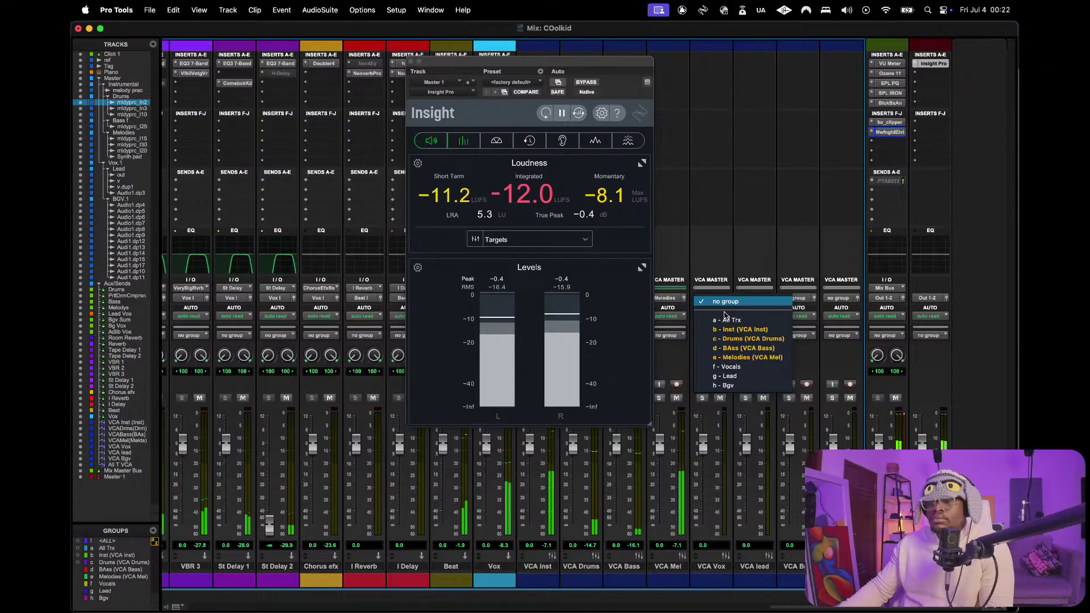
{"action": "left_click", "coordinate": [729, 366]}
{"action": "left_click", "coordinate": [755, 297]}
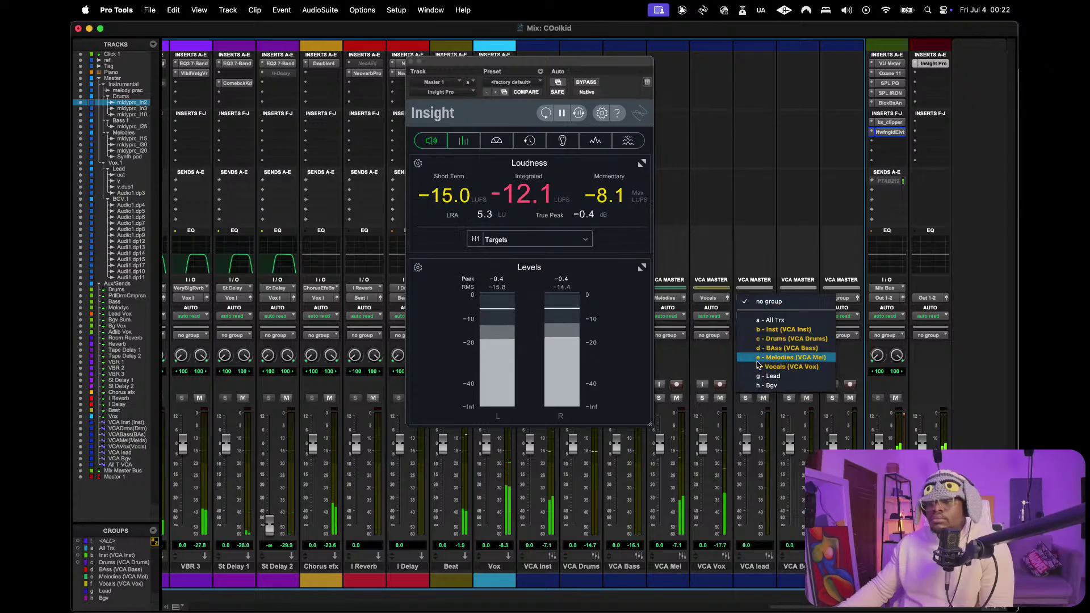
{"action": "left_click", "coordinate": [775, 375]}
{"action": "left_click", "coordinate": [796, 298]}
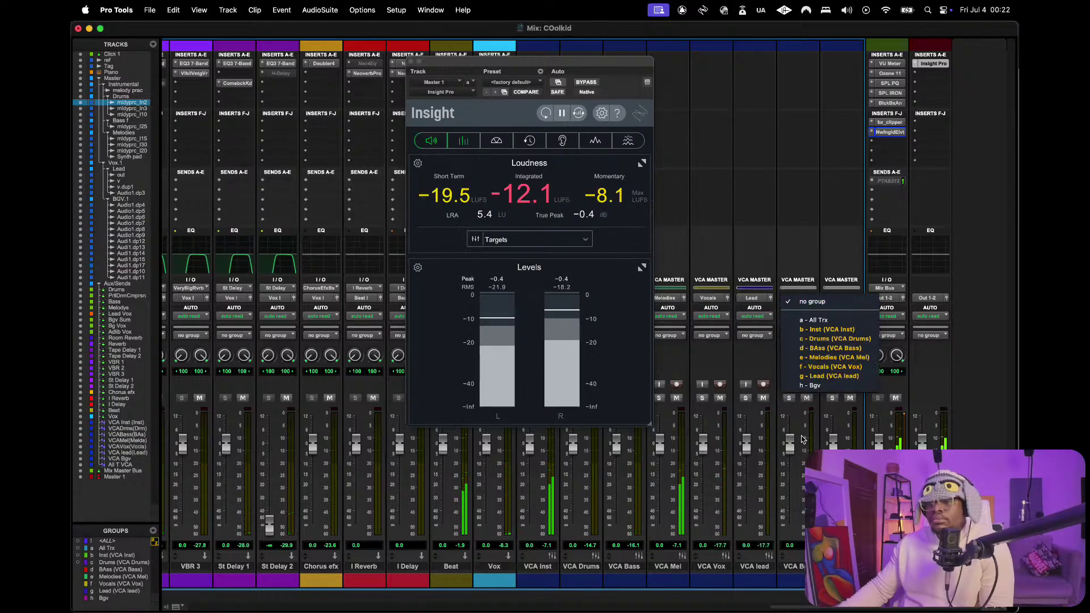
{"action": "left_click", "coordinate": [815, 384]}
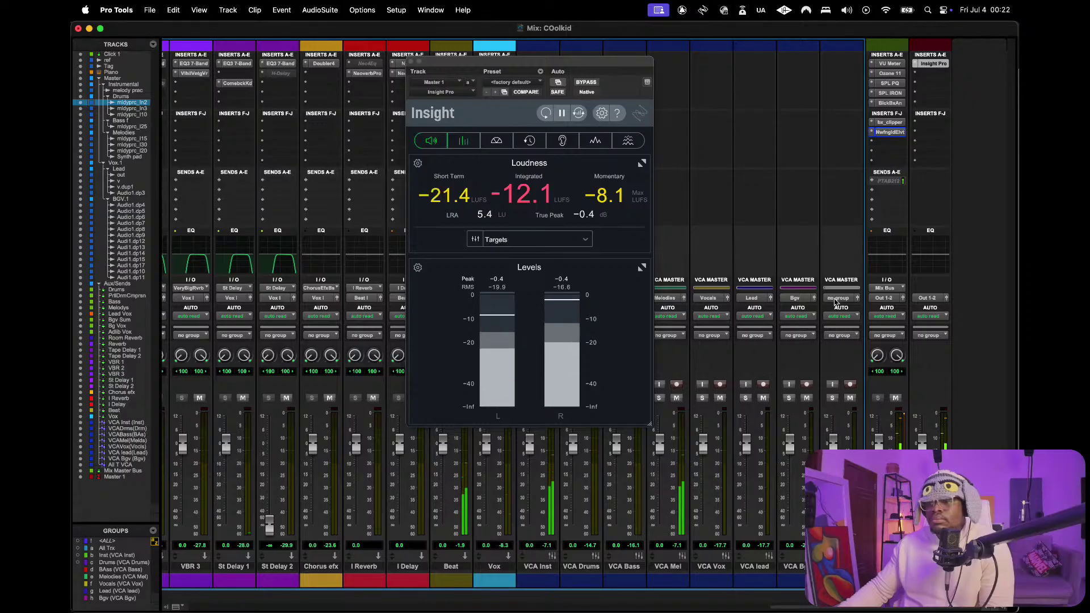
{"action": "left_click", "coordinate": [841, 297]}
{"action": "left_click", "coordinate": [852, 323]}
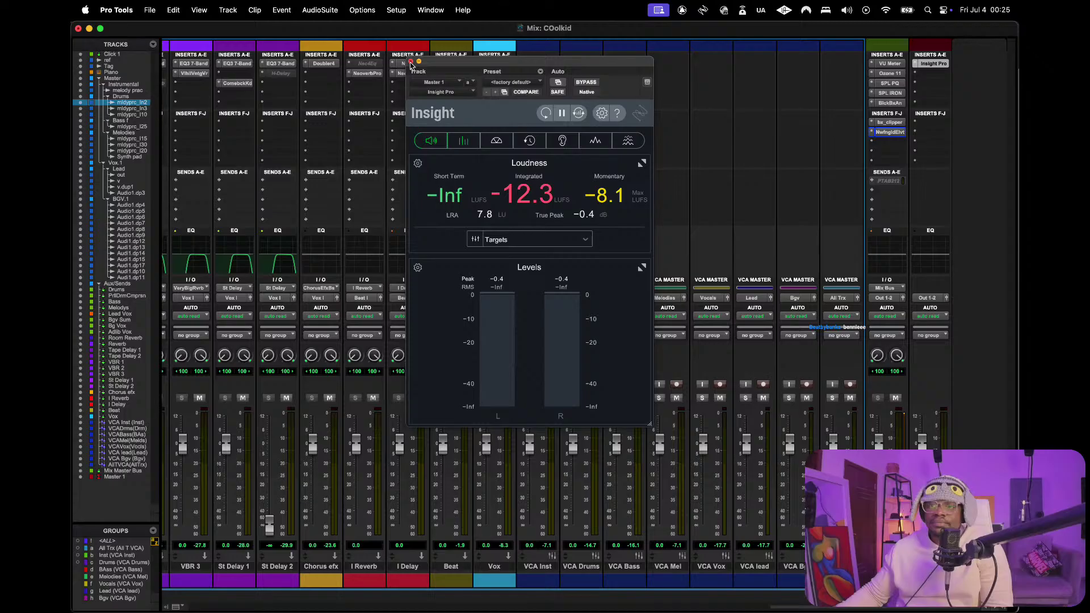
- Close Insight Pro and review the vocal buses, effects returns and VCA masters across the mixer
{"action": "left_click", "coordinate": [411, 61]}
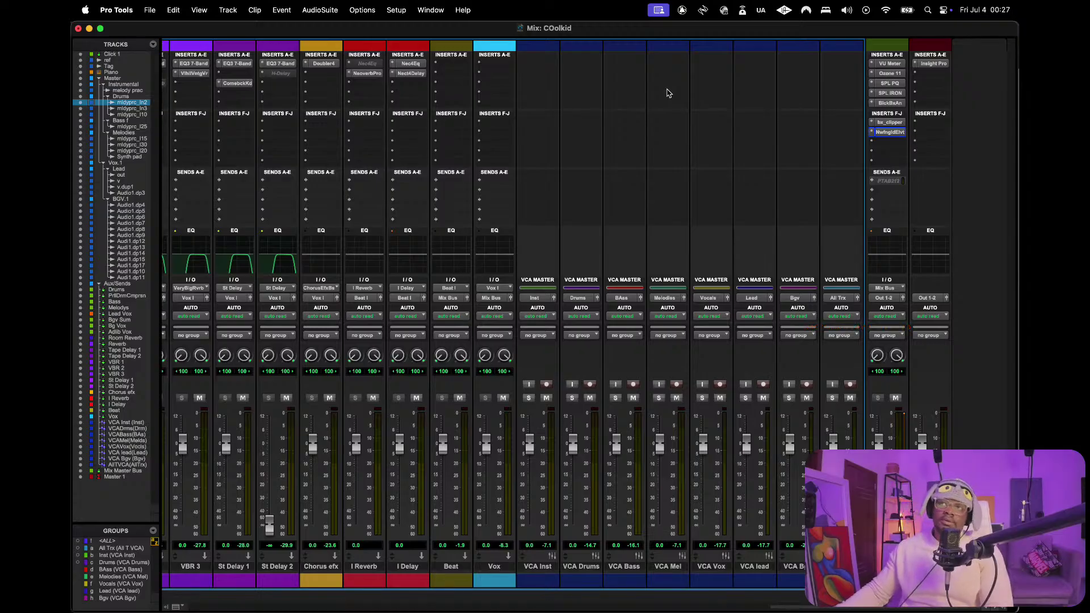
{"action": "scroll", "coordinate": [344, 188], "scroll_direction": "left", "scroll_amount": 10}
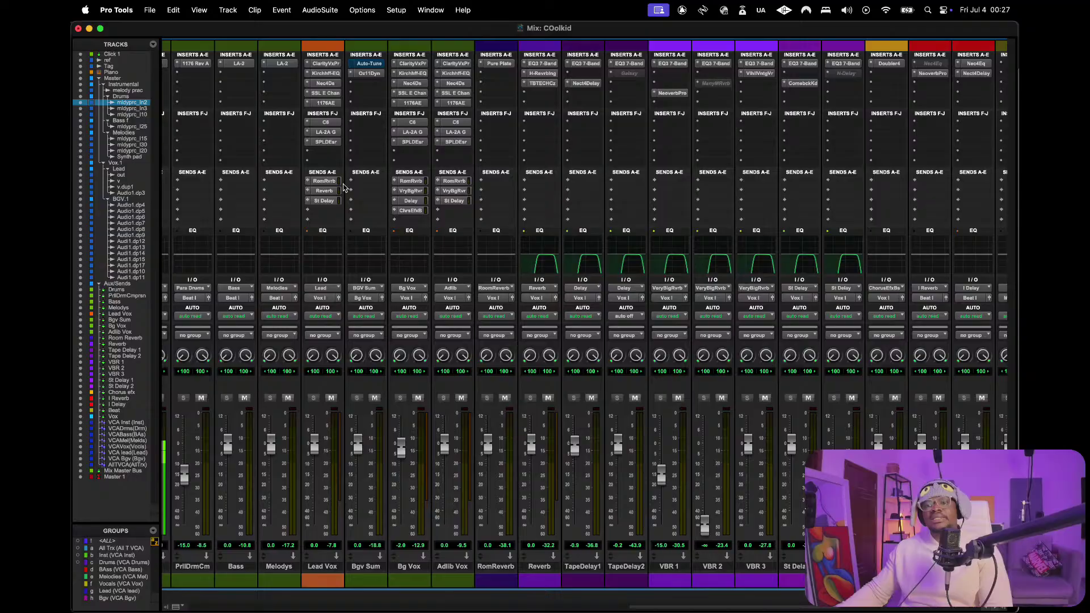
{"action": "scroll", "coordinate": [343, 189], "scroll_direction": "right", "scroll_amount": 5}
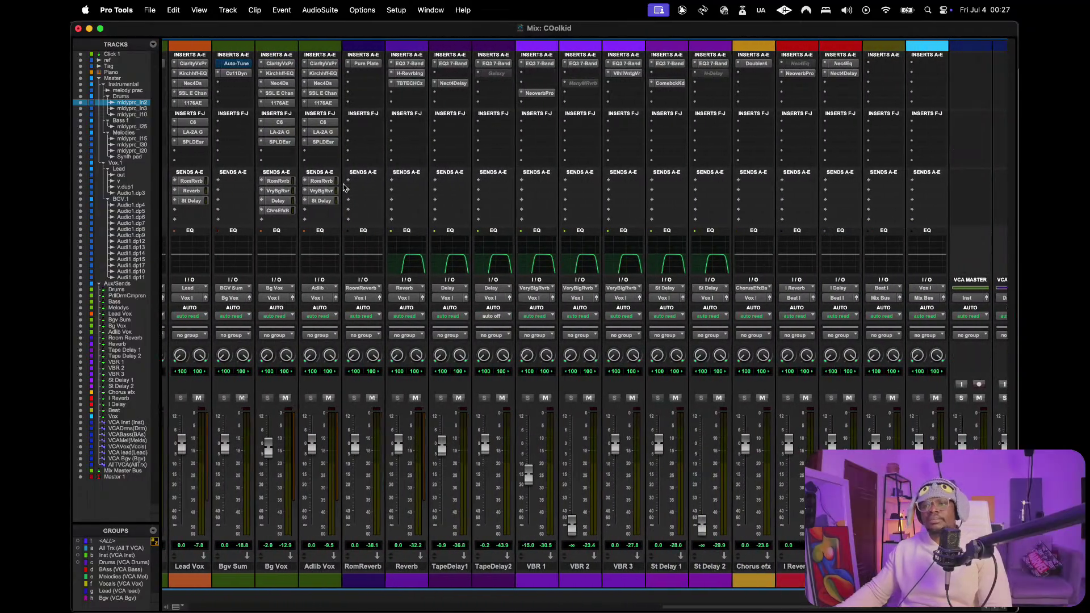
{"action": "scroll", "coordinate": [344, 188], "scroll_direction": "right", "scroll_amount": 2}
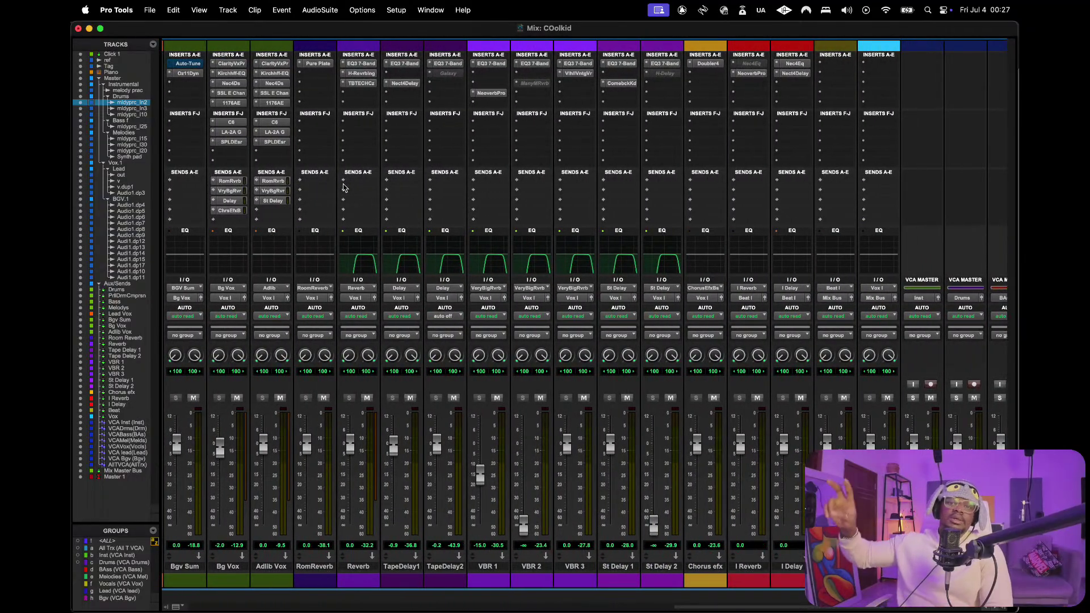